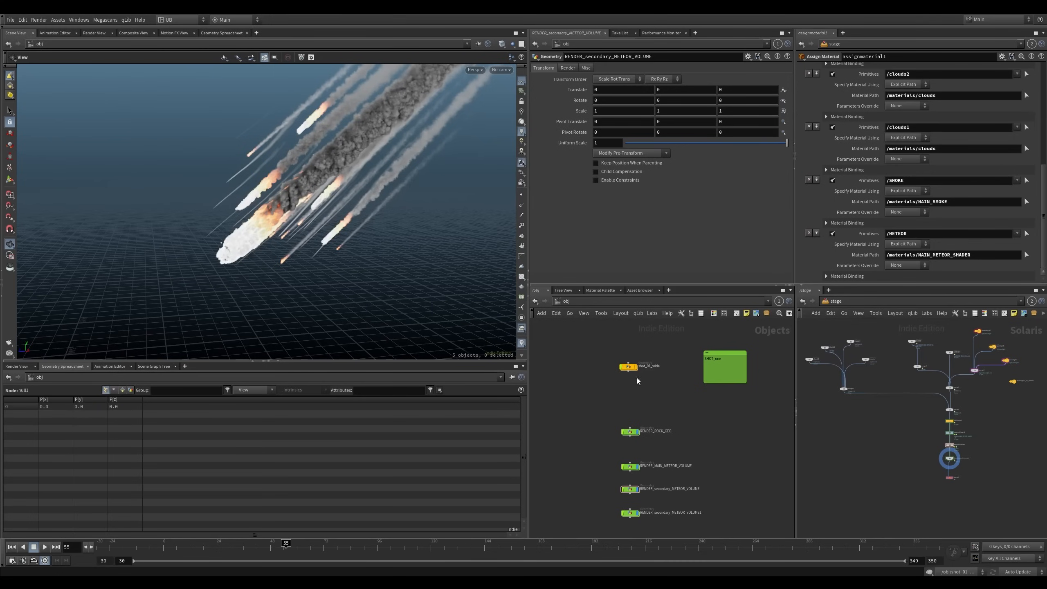
# Widen the object-level parameter and network panes by narrowing the viewport and the stage panes
pyautogui.moveTo(528, 406); pyautogui.dragTo(515, 405)
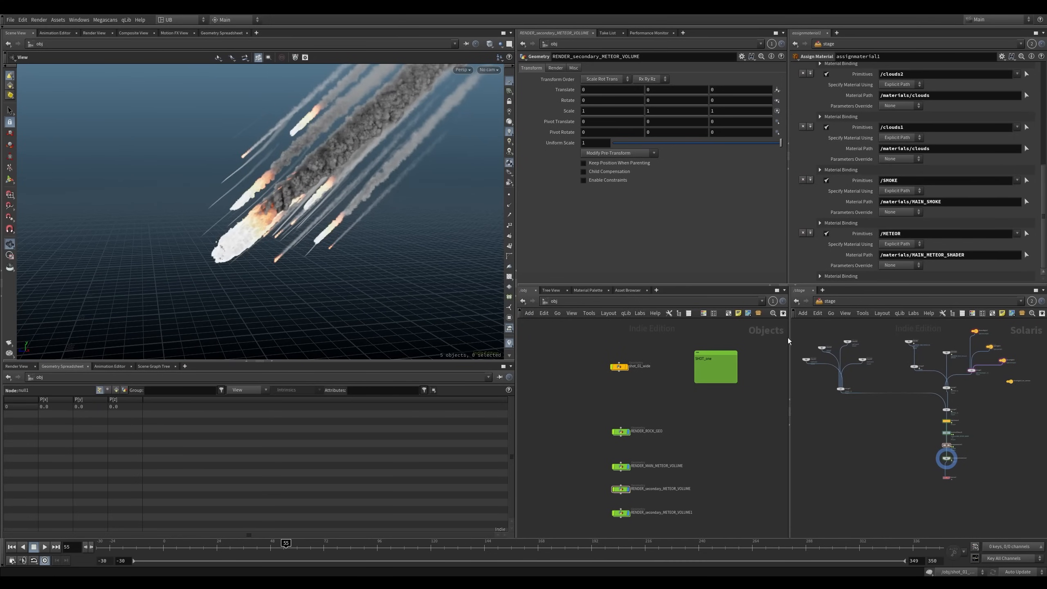
pyautogui.moveTo(788, 340); pyautogui.dragTo(855, 341)
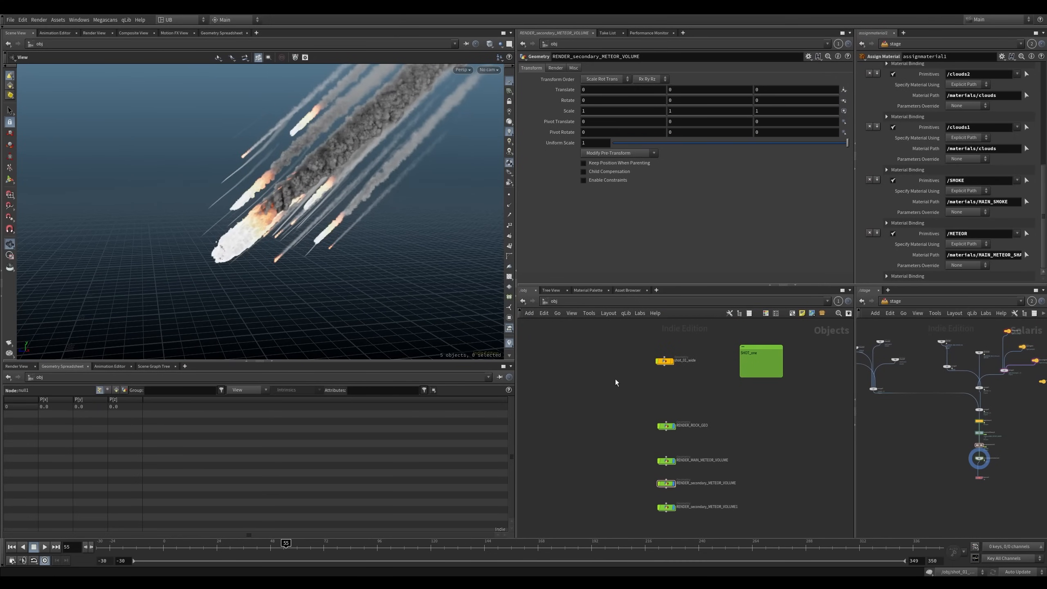
pyautogui.moveTo(616, 383); pyautogui.dragTo(604, 372, button='middle')
pyautogui.moveTo(326, 234); pyautogui.dragTo(257, 260)
pyautogui.moveTo(257, 261); pyautogui.dragTo(398, 222, button='right')
pyautogui.moveTo(607, 402); pyautogui.dragTo(617, 379, button='middle')
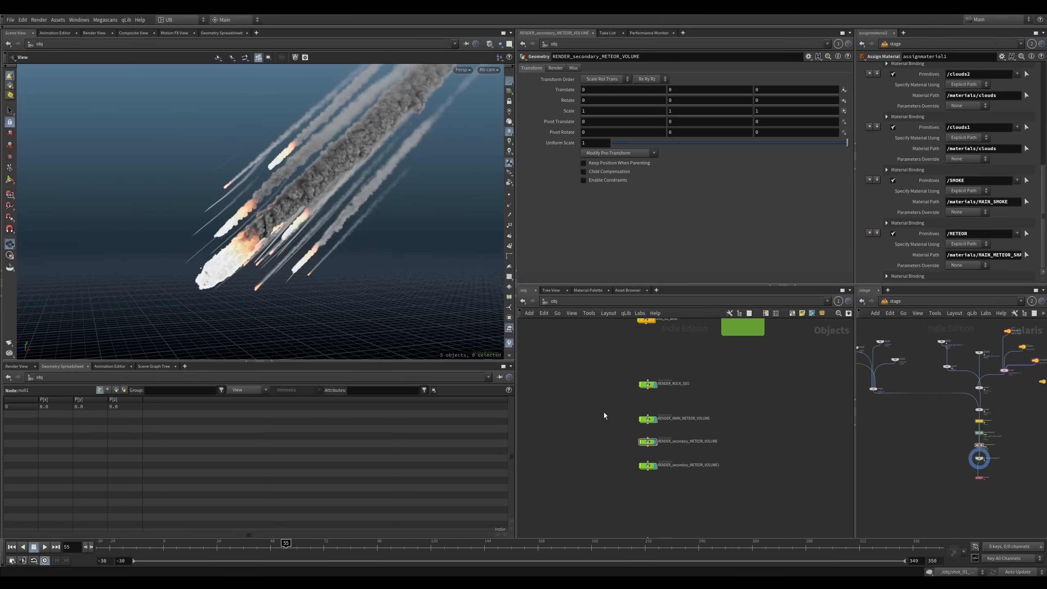
# Turn off display of the main and both secondary meteor volumes and select RENDER_ROCK_GEO
pyautogui.scroll(3, 623, 413)
pyautogui.moveTo(627, 420); pyautogui.dragTo(606, 398, button='middle')
pyautogui.press('r')
pyautogui.moveTo(612, 392)
pyautogui.mouseDown()
pyautogui.moveTo(642, 411)
pyautogui.moveTo(641, 441)
pyautogui.mouseUp()
pyautogui.moveTo(606, 448); pyautogui.dragTo(645, 486)
pyautogui.moveTo(585, 362); pyautogui.dragTo(587, 401, button='middle')
pyautogui.click(635, 394)
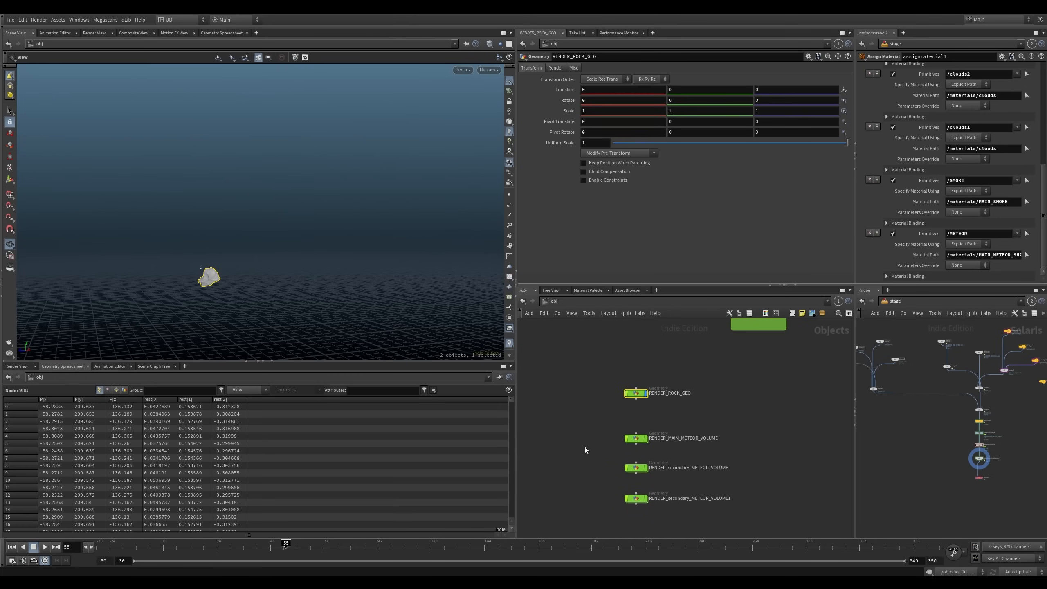
# Set the timeline to frame 34 and examine the shape of the meteor rock geometry
pyautogui.moveTo(328, 547); pyautogui.dragTo(238, 552)
pyautogui.moveTo(285, 202); pyautogui.dragTo(414, 173, button='right')
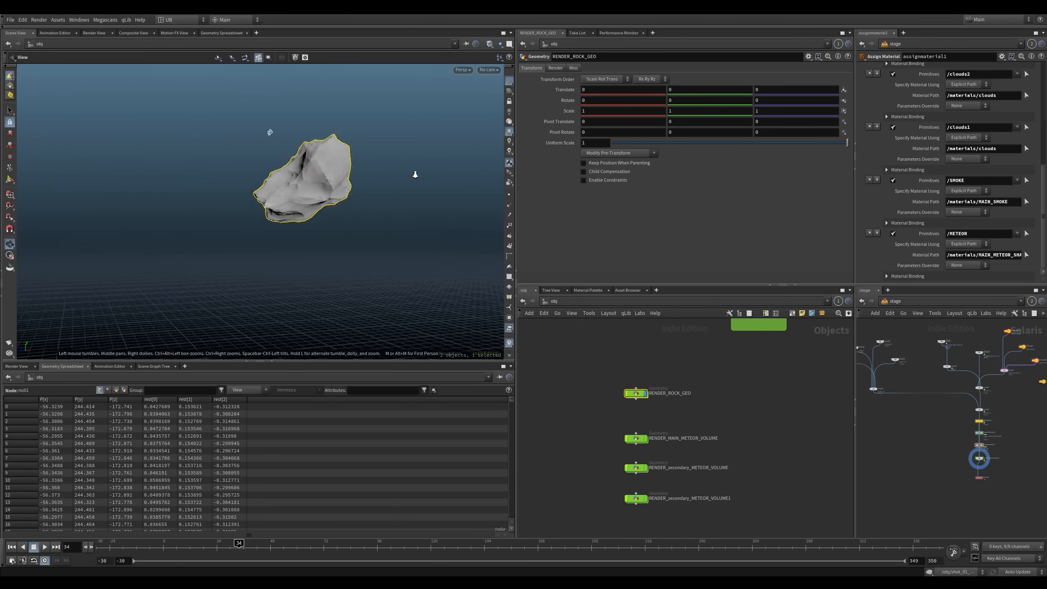
pyautogui.moveTo(414, 173); pyautogui.dragTo(357, 154)
pyautogui.moveTo(356, 154); pyautogui.dragTo(218, 264, button='right')
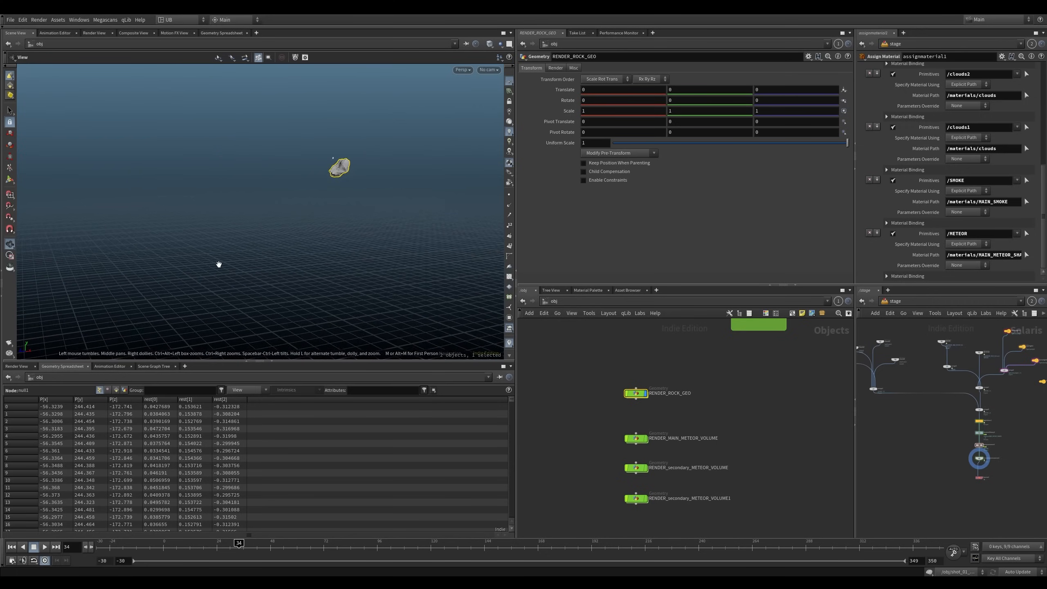
pyautogui.moveTo(349, 174); pyautogui.dragTo(323, 213)
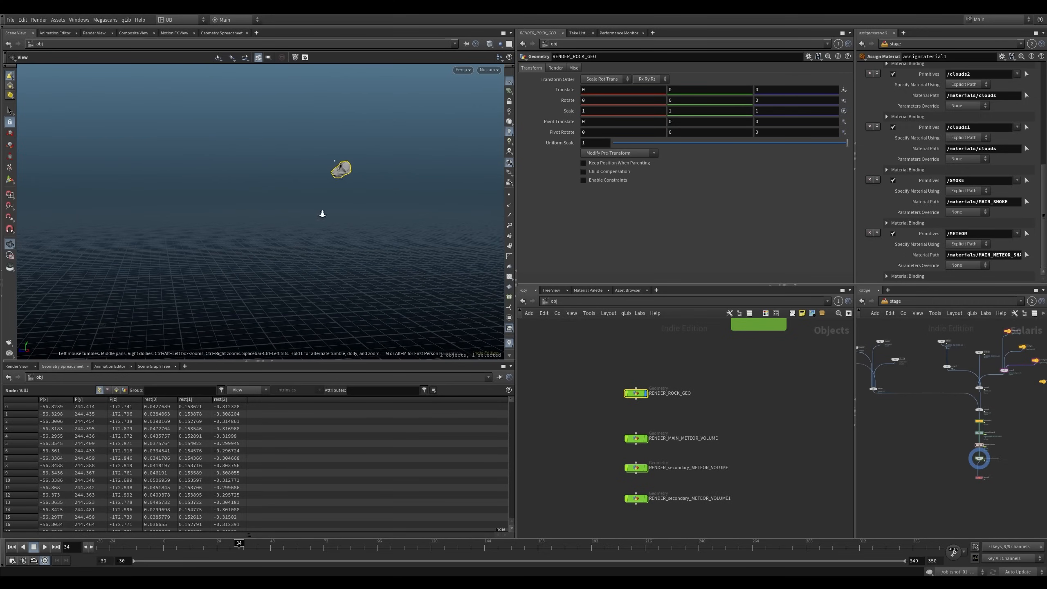
# Turn on display of RENDER_MAIN_METEOR_VOLUME alongside the rock geometry
pyautogui.click(588, 434)
pyautogui.moveTo(588, 431); pyautogui.dragTo(583, 408, button='middle')
pyautogui.press('r')
pyautogui.moveTo(587, 398); pyautogui.dragTo(625, 425)
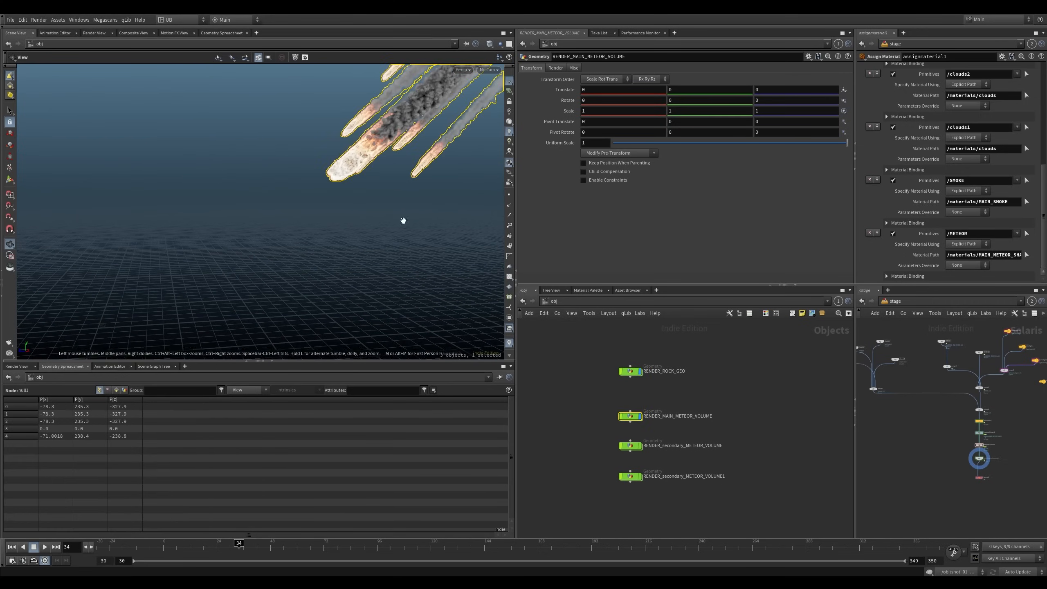
# Examine the fire and smoke trails of the main meteor volume from several angles
pyautogui.moveTo(402, 223); pyautogui.dragTo(270, 256)
pyautogui.moveTo(271, 256); pyautogui.dragTo(485, 337, button='right')
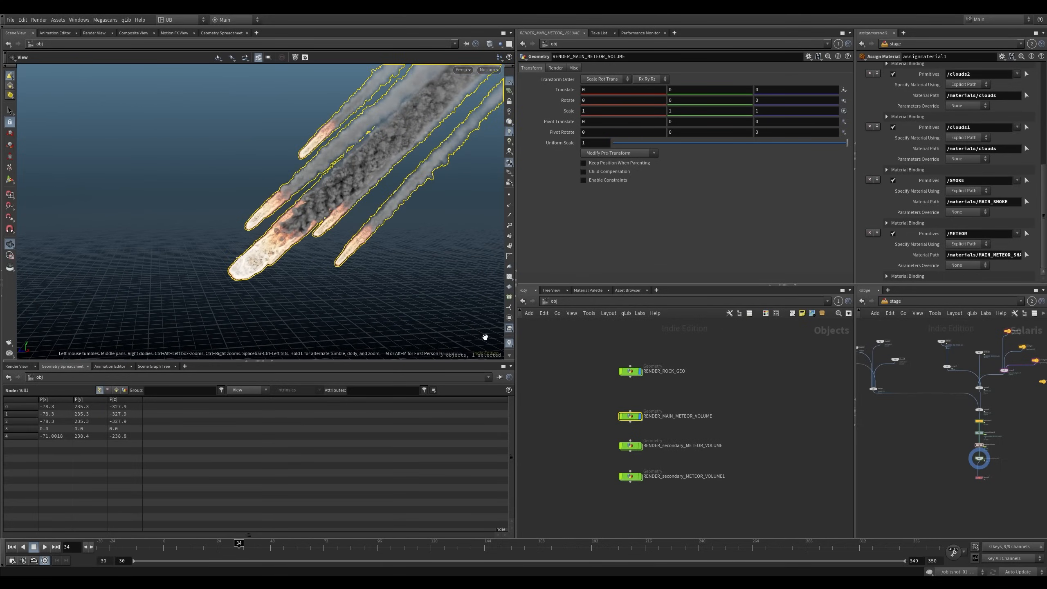
pyautogui.moveTo(297, 227); pyautogui.dragTo(487, 332, button='right')
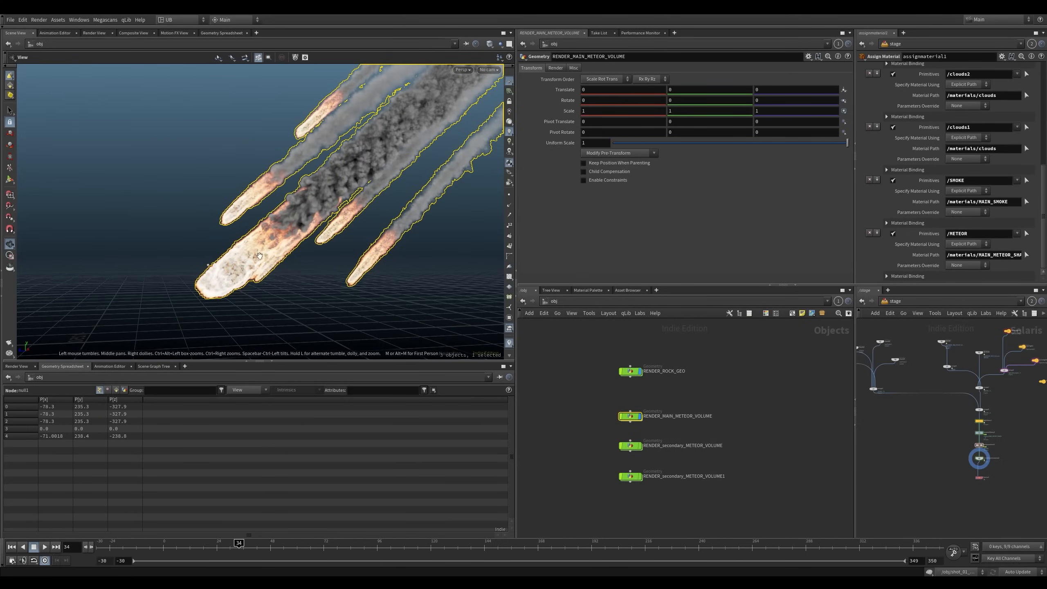
pyautogui.moveTo(363, 247)
pyautogui.mouseDown()
pyautogui.moveTo(289, 252)
pyautogui.moveTo(371, 249)
pyautogui.mouseUp()
pyautogui.press('r')
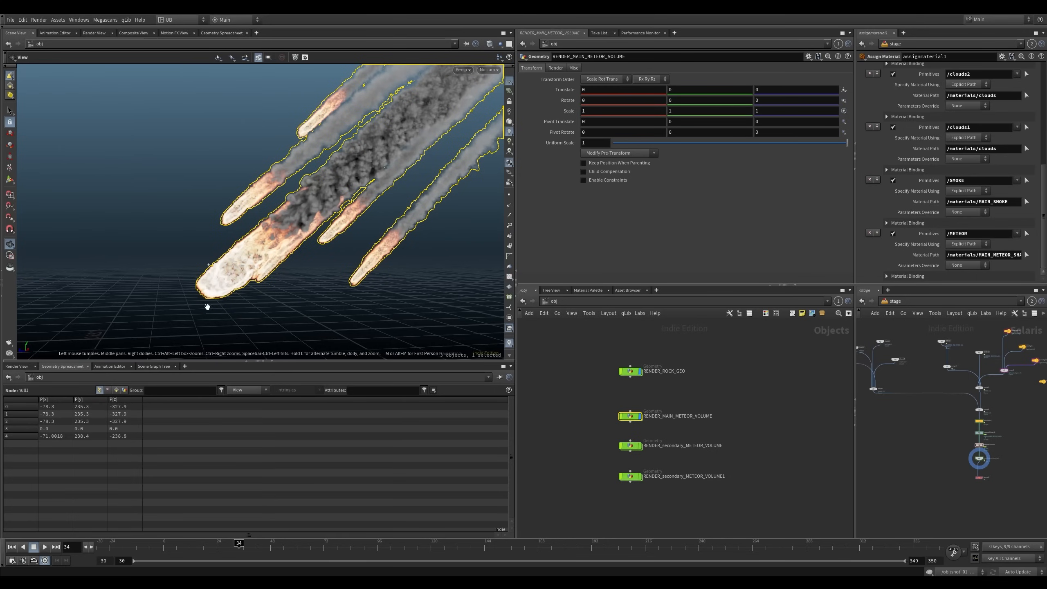
pyautogui.moveTo(208, 307); pyautogui.dragTo(308, 222)
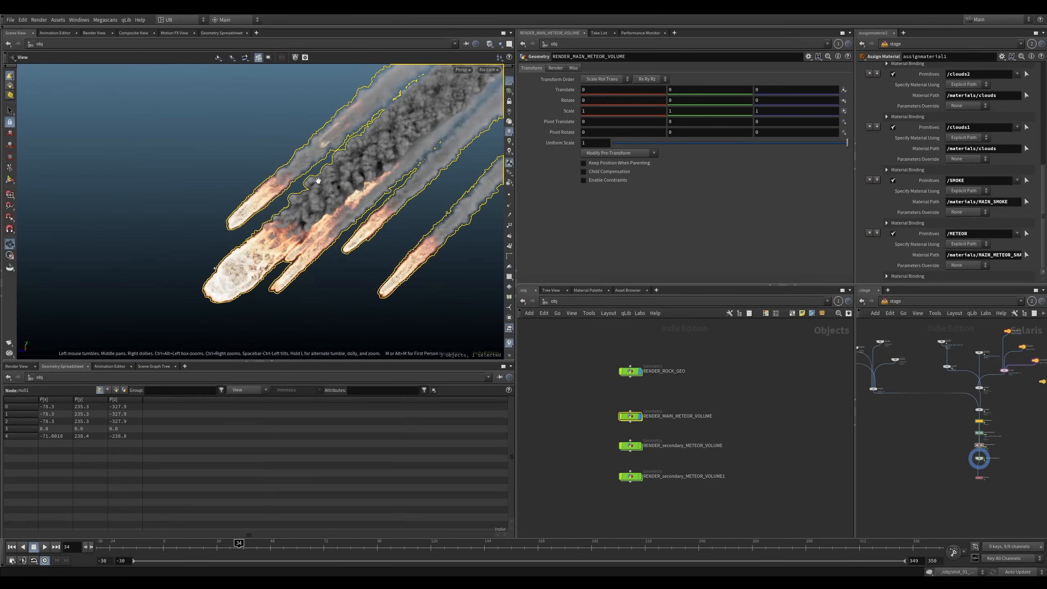
pyautogui.moveTo(349, 293)
pyautogui.mouseDown()
pyautogui.moveTo(402, 272)
pyautogui.moveTo(346, 255)
pyautogui.moveTo(374, 240)
pyautogui.moveTo(302, 240)
pyautogui.mouseUp()
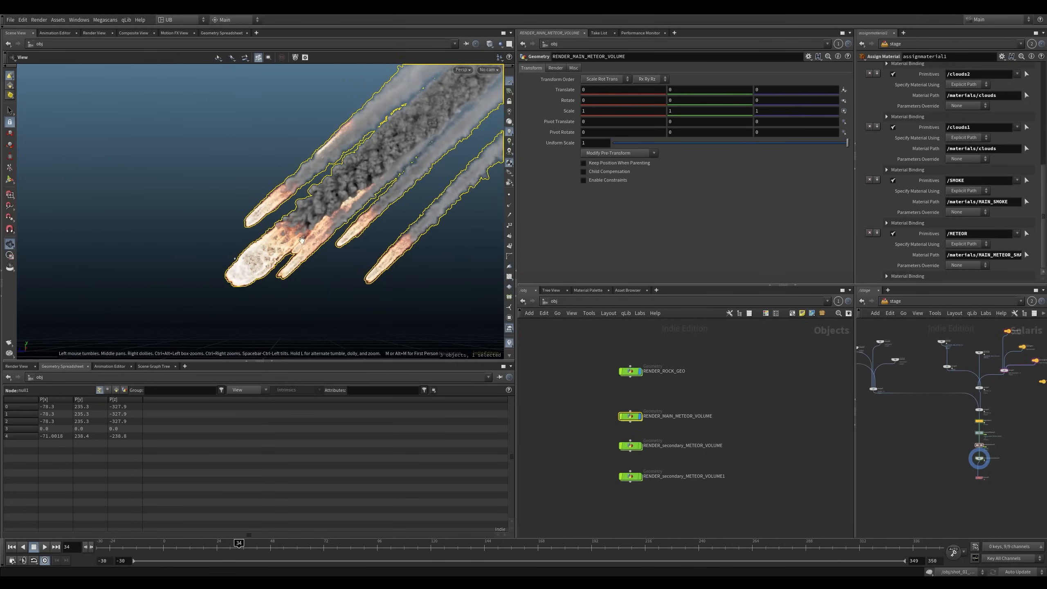
# Hide RENDER_MAIN_METEOR_VOLUME and display RENDER_secondary_METEOR_VOLUME instead
pyautogui.click(571, 420)
pyautogui.press('r')
pyautogui.moveTo(599, 417); pyautogui.dragTo(636, 425)
pyautogui.moveTo(595, 437); pyautogui.dragTo(639, 453)
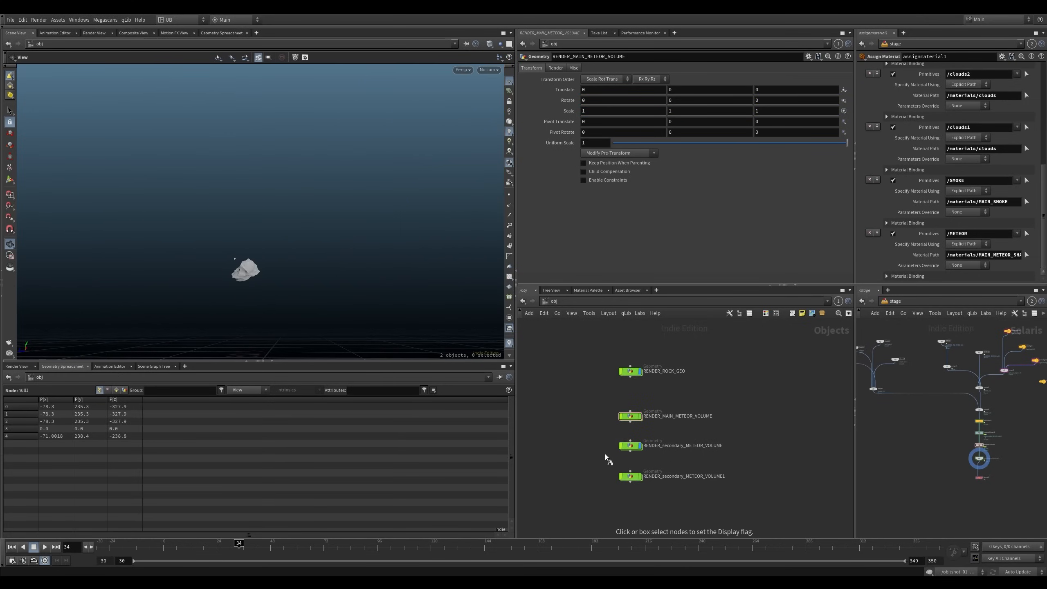
pyautogui.moveTo(317, 246); pyautogui.dragTo(408, 239)
pyautogui.click(532, 379)
# Examine the small secondary meteors and their smoke trails around the rock
pyautogui.moveTo(303, 299); pyautogui.dragTo(244, 269)
pyautogui.moveTo(243, 268); pyautogui.dragTo(251, 258, button='right')
pyautogui.moveTo(251, 257); pyautogui.dragTo(302, 250, button='middle')
pyautogui.moveTo(302, 250); pyautogui.dragTo(263, 281, button='right')
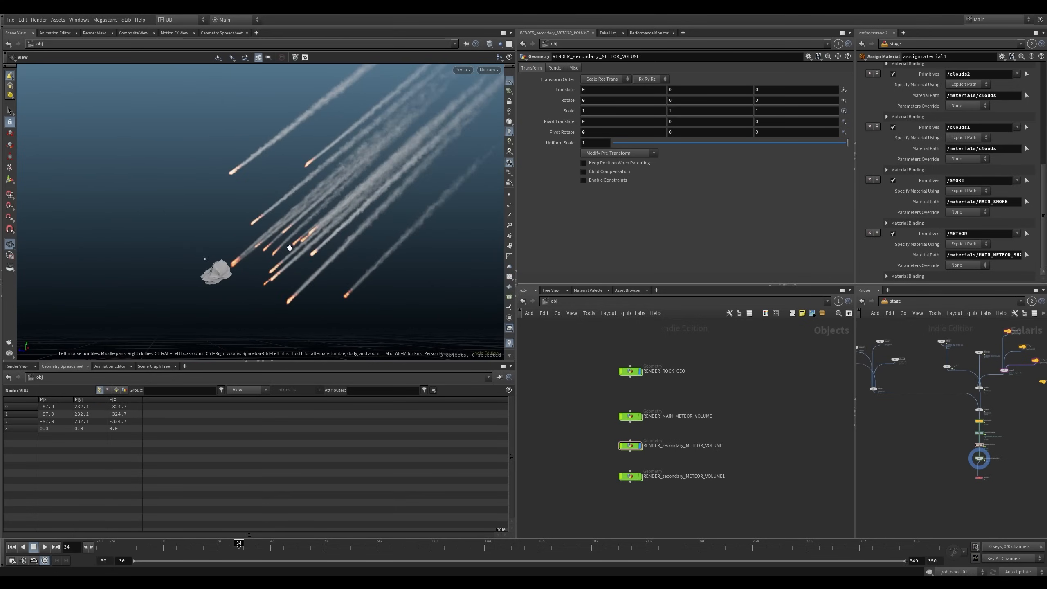
pyautogui.moveTo(263, 281); pyautogui.dragTo(274, 280, button='middle')
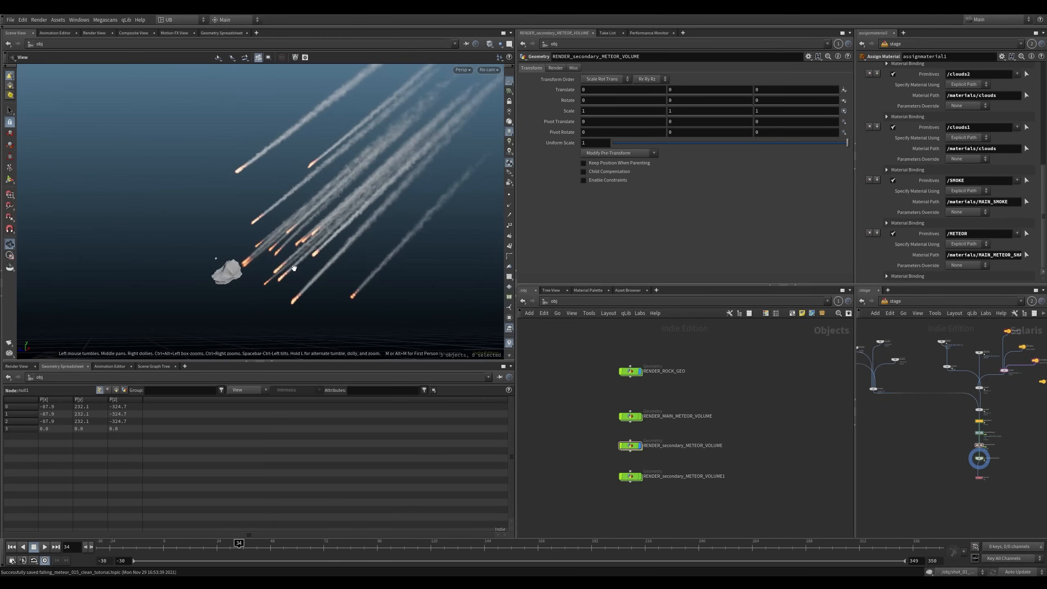
pyautogui.moveTo(294, 268); pyautogui.dragTo(296, 275)
# Display RENDER_secondary_METEOR_VOLUME1, inspect its thin streaks, and turn the main meteor volume's display back on
pyautogui.press('r')
pyautogui.moveTo(601, 460); pyautogui.dragTo(646, 488)
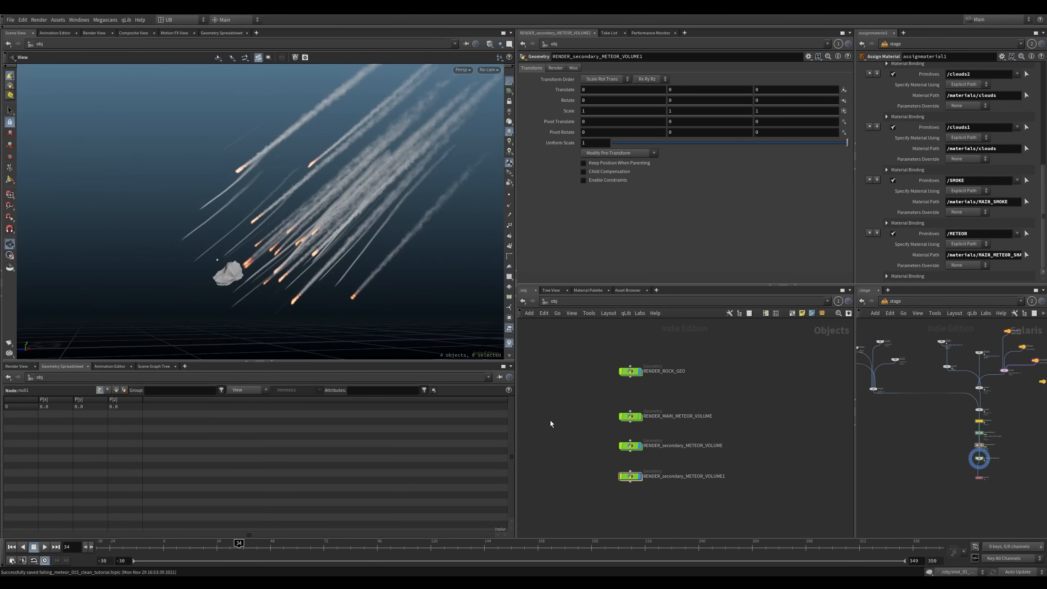
pyautogui.scroll(3, 240, 249)
pyautogui.scroll(3, 175, 286)
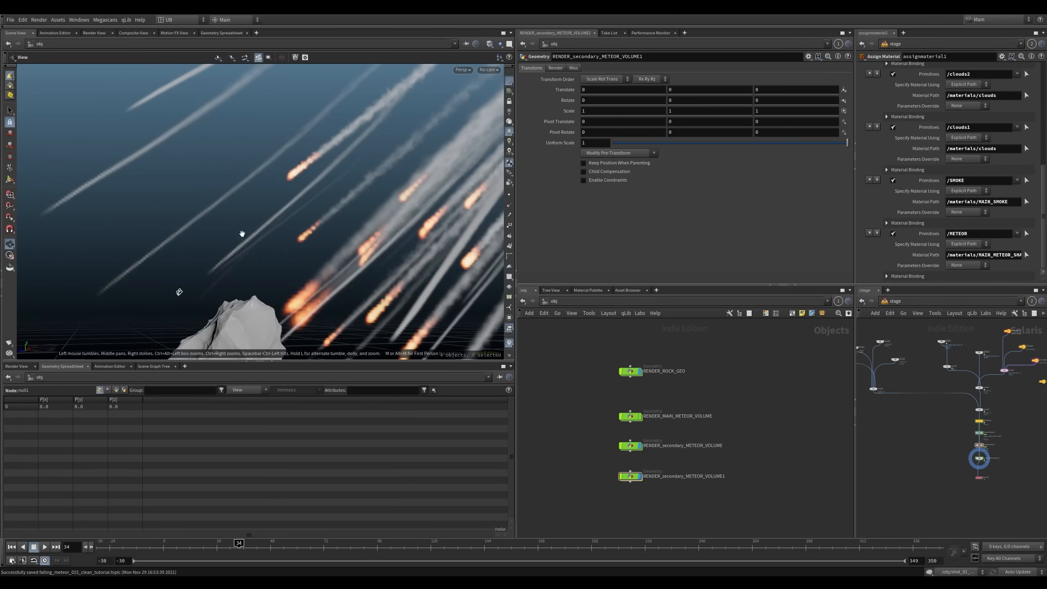
pyautogui.scroll(-5, 242, 234)
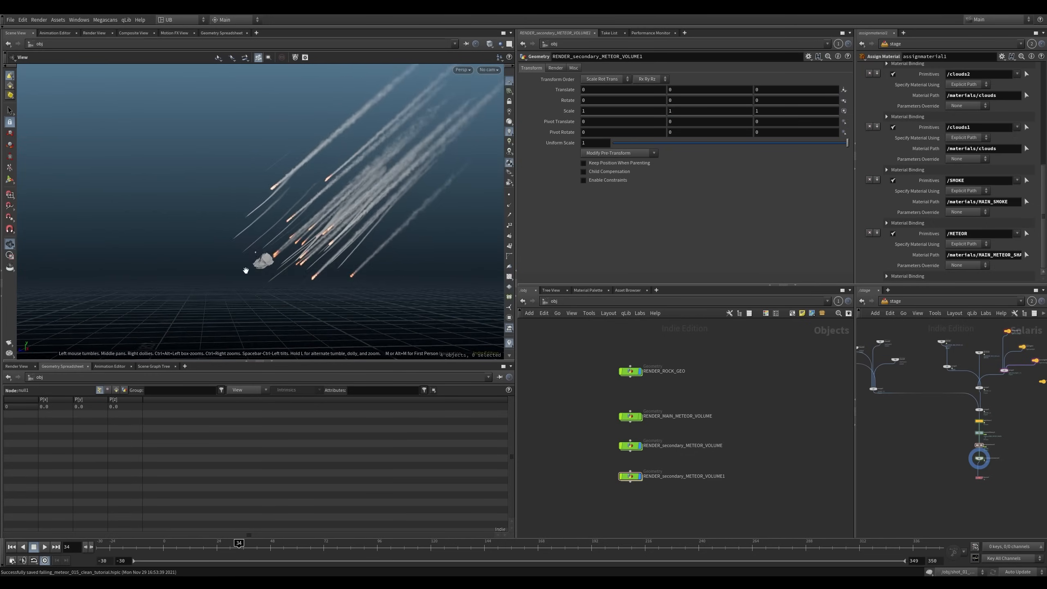
pyautogui.moveTo(276, 256)
pyautogui.mouseDown()
pyautogui.moveTo(362, 251)
pyautogui.moveTo(272, 250)
pyautogui.mouseUp()
pyautogui.moveTo(272, 251); pyautogui.dragTo(282, 280, button='right')
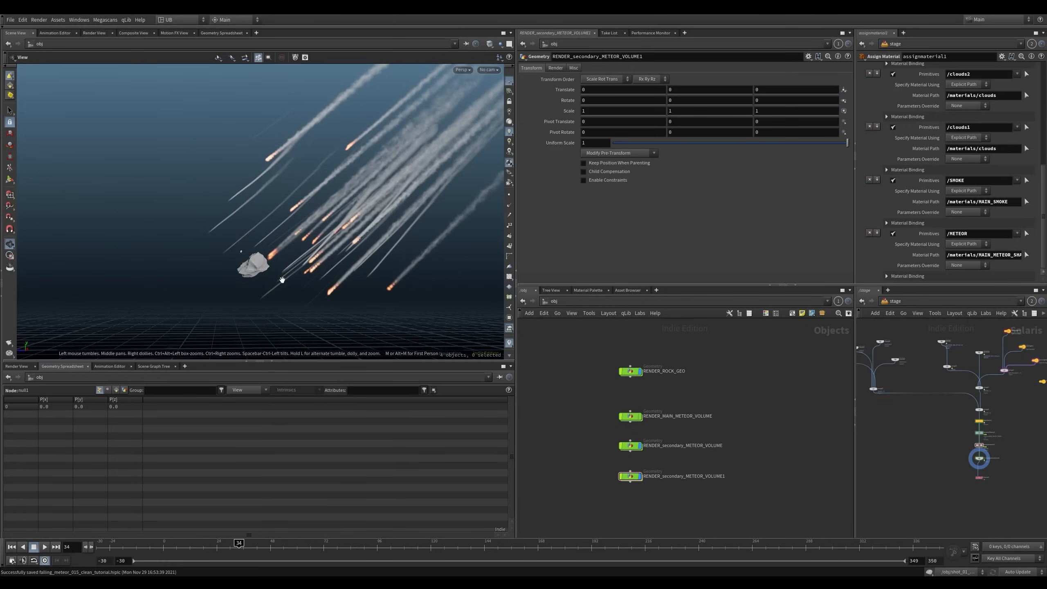
pyautogui.scroll(3, 280, 267)
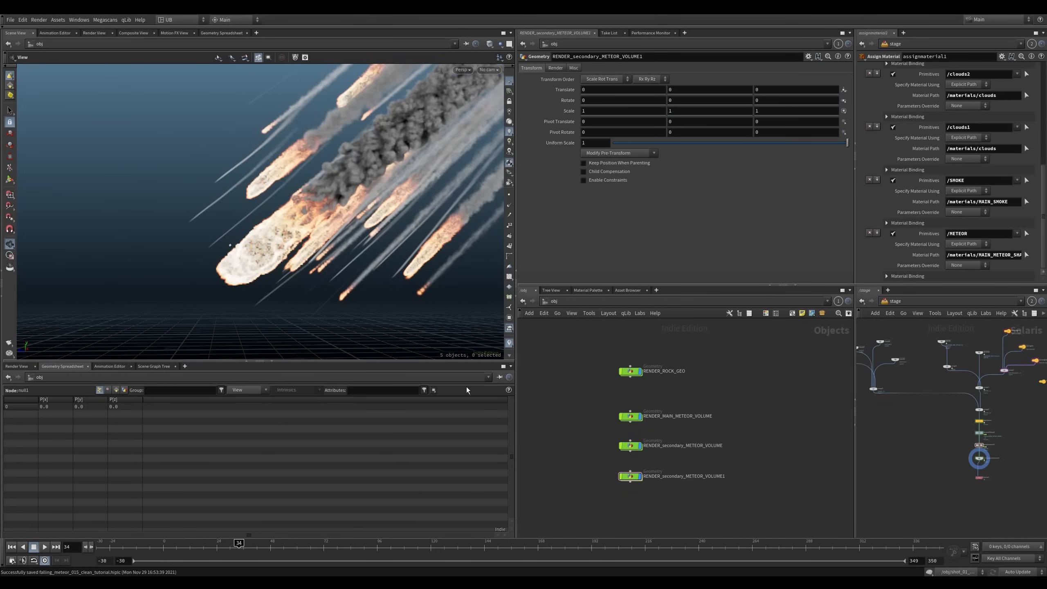
pyautogui.moveTo(295, 225); pyautogui.dragTo(345, 336)
# Turn on display of the four cloud objects and the geometry node beneath them in the object network
pyautogui.moveTo(556, 341); pyautogui.dragTo(616, 484, button='middle')
pyautogui.scroll(-5, 613, 425)
pyautogui.scroll(3, 673, 417)
pyautogui.scroll(2, 630, 419)
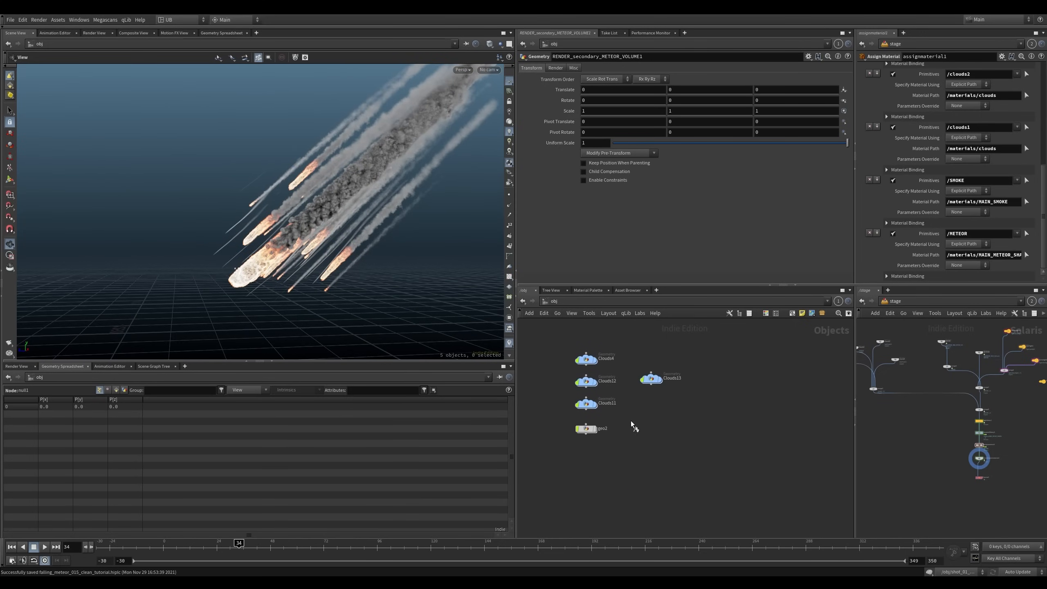
pyautogui.press('r')
pyautogui.moveTo(623, 424); pyautogui.dragTo(587, 413)
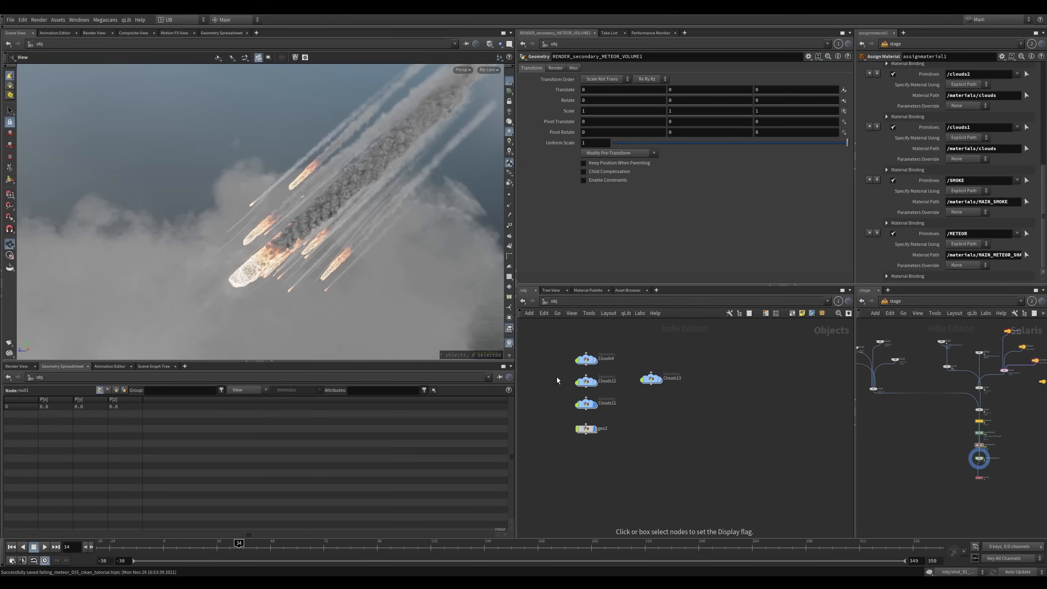
pyautogui.moveTo(559, 379); pyautogui.dragTo(589, 387)
pyautogui.click(598, 362)
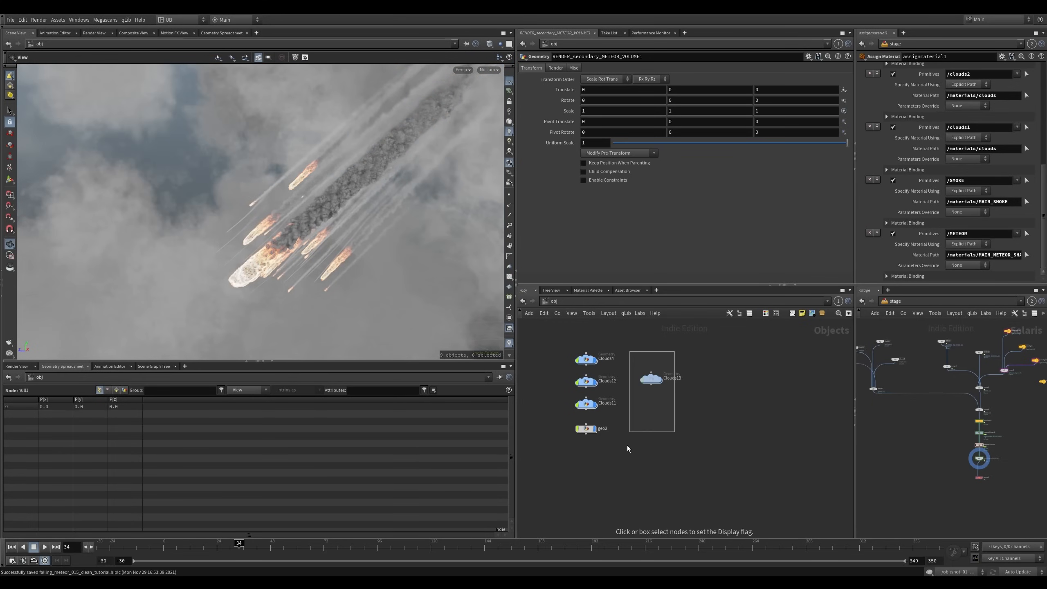
# Examine how the clouds surround the meteor and its smoke trails from different distances and angles
pyautogui.moveTo(346, 216); pyautogui.dragTo(302, 250, button='right')
pyautogui.moveTo(302, 250); pyautogui.dragTo(334, 223)
pyautogui.moveTo(335, 223); pyautogui.dragTo(209, 273, button='right')
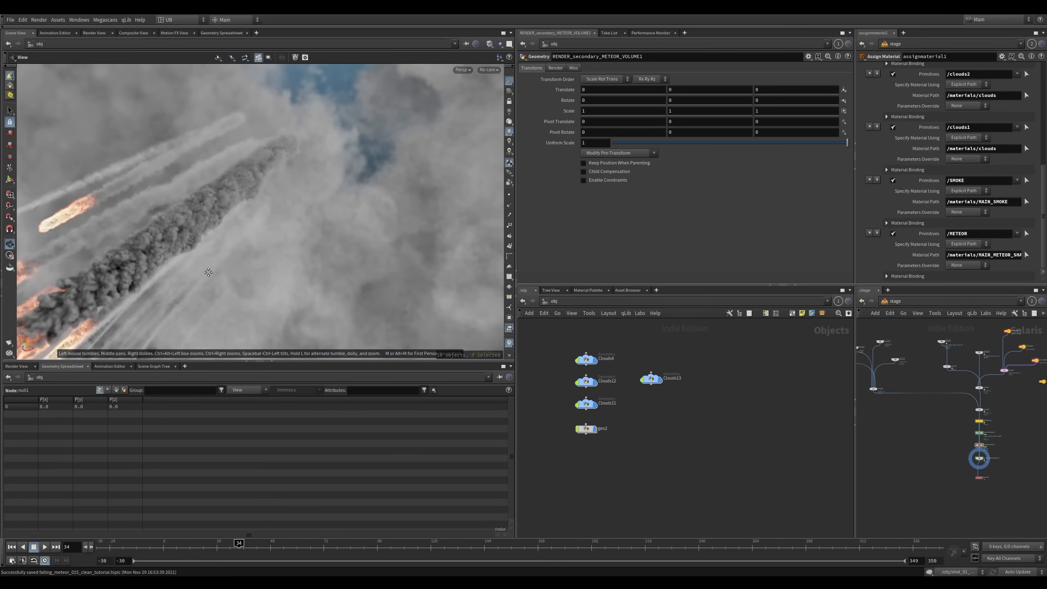
pyautogui.moveTo(229, 265); pyautogui.dragTo(329, 248, button='middle')
pyautogui.moveTo(330, 247); pyautogui.dragTo(256, 263)
pyautogui.moveTo(255, 264); pyautogui.dragTo(268, 270, button='middle')
pyautogui.moveTo(269, 270); pyautogui.dragTo(244, 302)
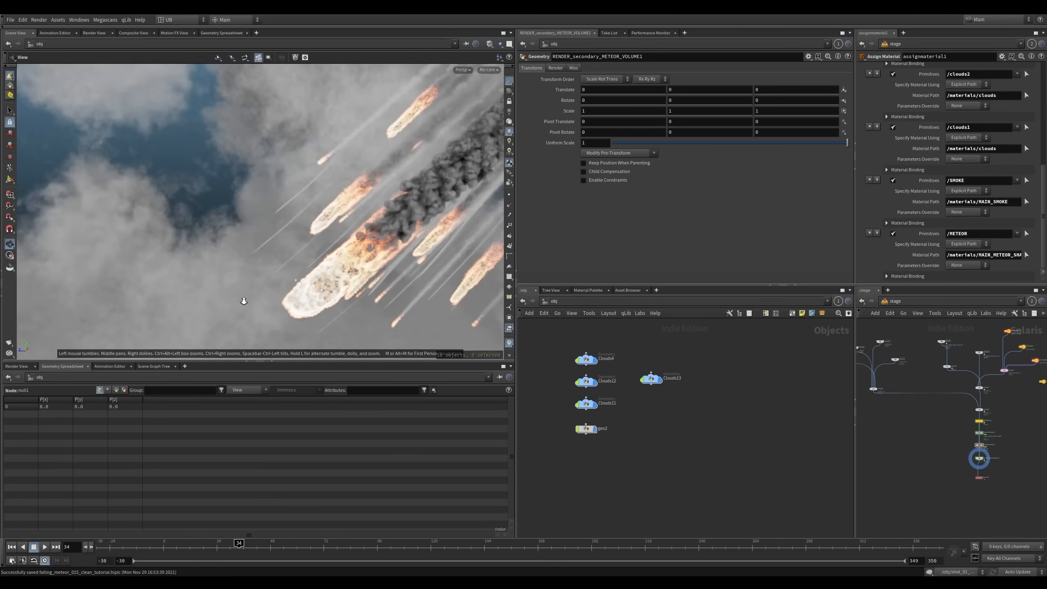
pyautogui.moveTo(243, 301); pyautogui.dragTo(138, 336, button='right')
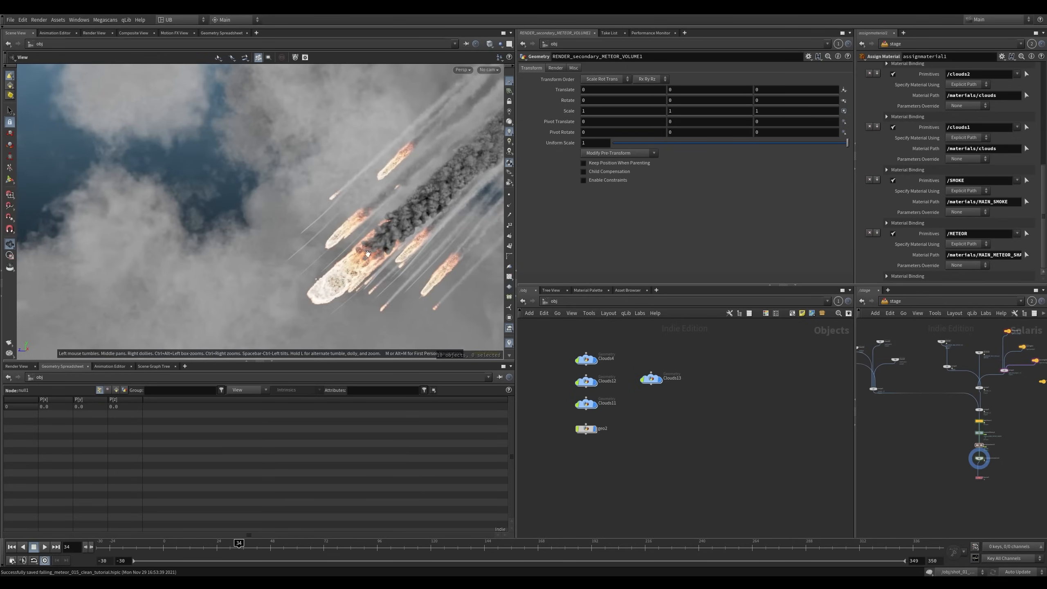
pyautogui.scroll(3, 362, 241)
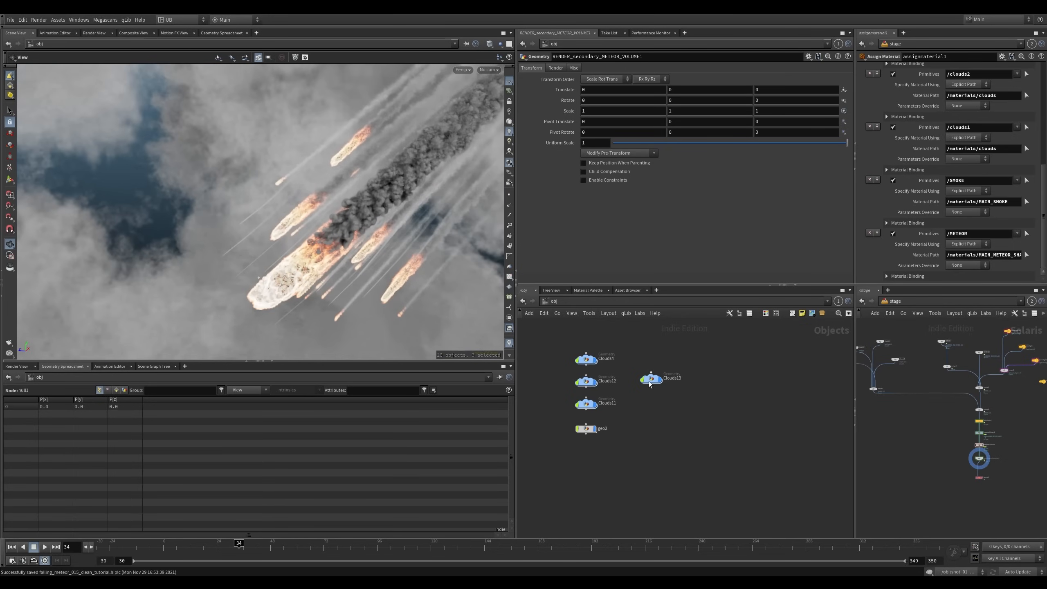
# Undo the cloud display changes and render the Solaris stage with Karma through the imported camera at sceneimportcameras1
pyautogui.hotkey('ctrl', 'z')
pyautogui.moveTo(665, 450); pyautogui.dragTo(660, 414, button='middle')
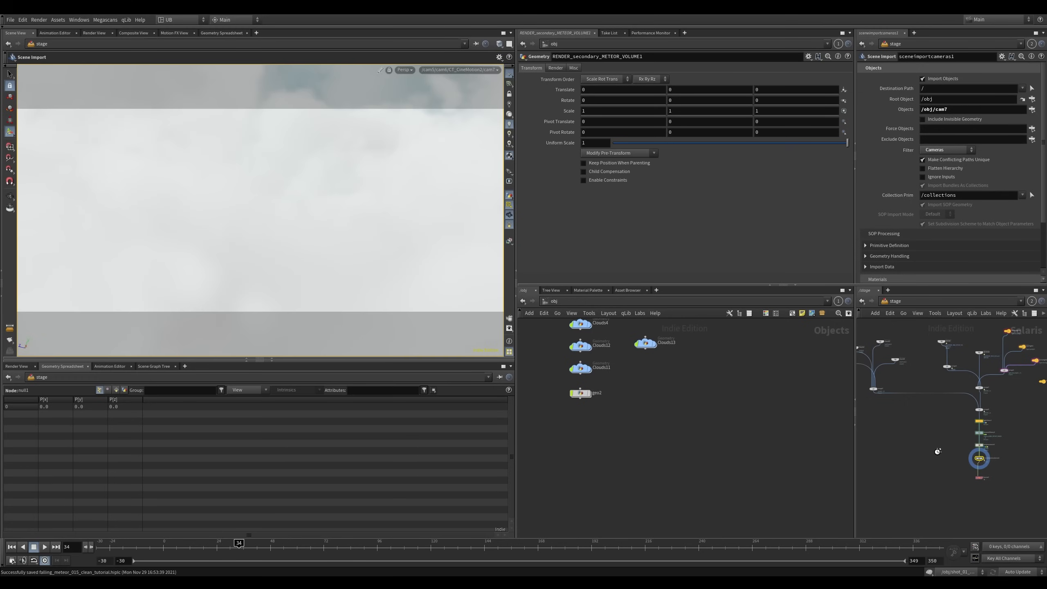
pyautogui.moveTo(938, 452); pyautogui.dragTo(951, 453, button='middle')
pyautogui.moveTo(951, 453)
pyautogui.mouseDown(button='right')
pyautogui.moveTo(969, 434)
pyautogui.moveTo(960, 439)
pyautogui.mouseUp(button='right')
pyautogui.moveTo(908, 435); pyautogui.dragTo(940, 422, button='middle')
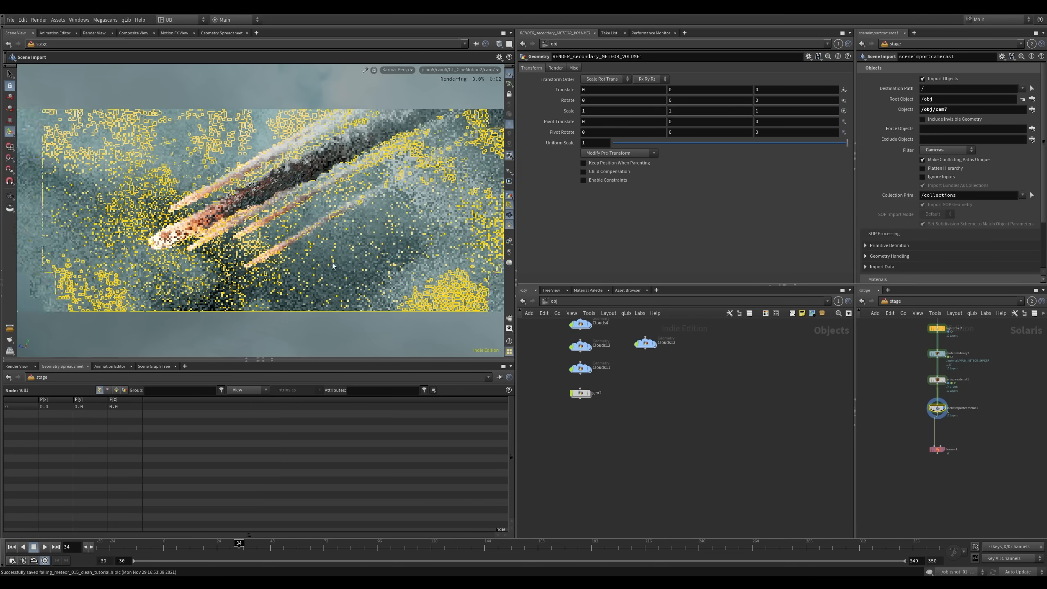
# Leave the Karma camera render and examine the stage's meteor and clouds from a free perspective view
pyautogui.press('Escape')
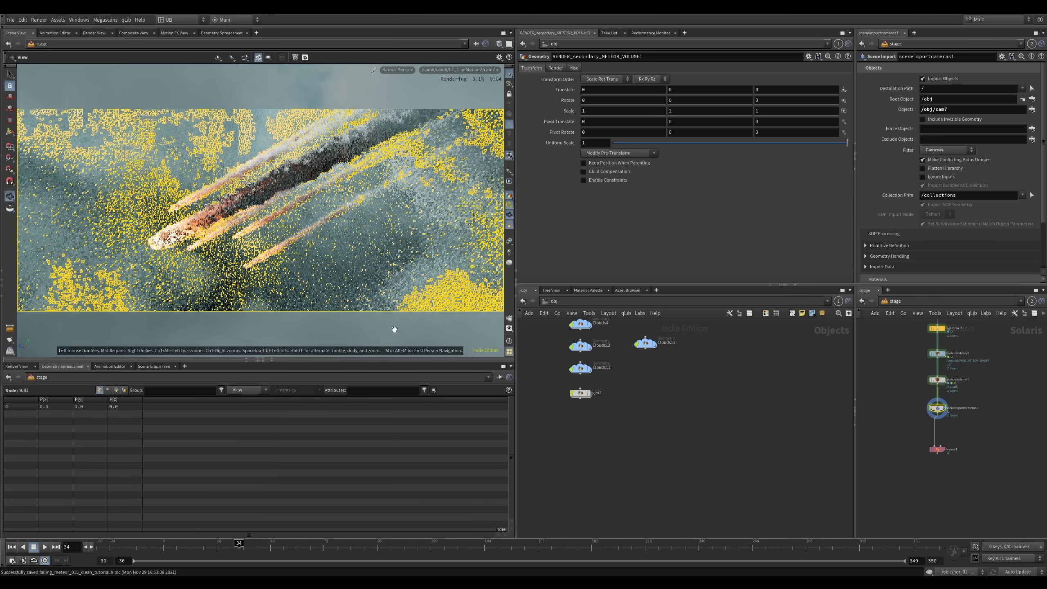
pyautogui.click(894, 421)
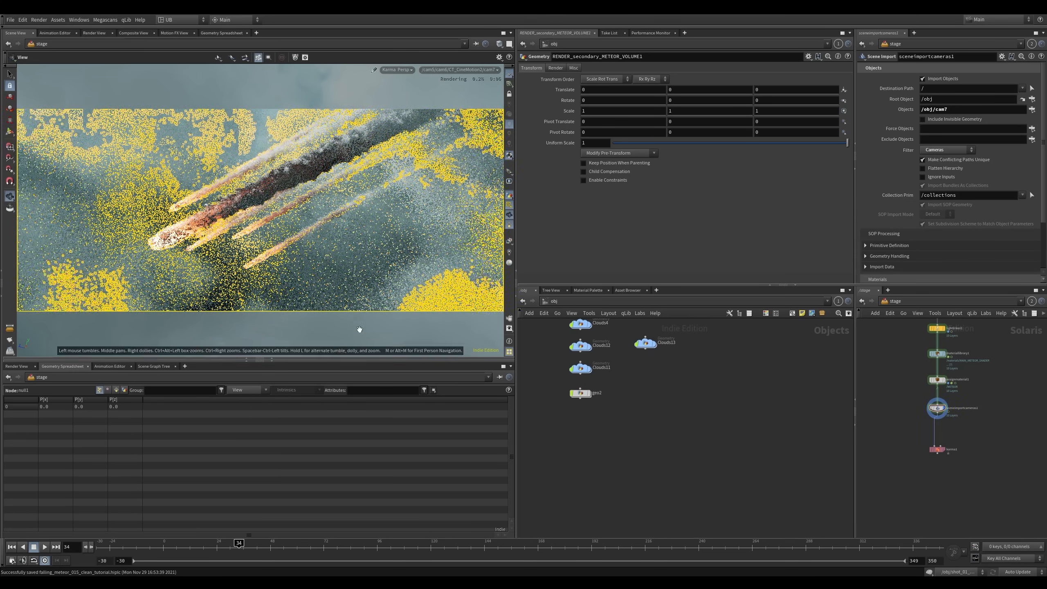
pyautogui.moveTo(360, 327); pyautogui.dragTo(366, 284)
pyautogui.press('s')
pyautogui.click(345, 262)
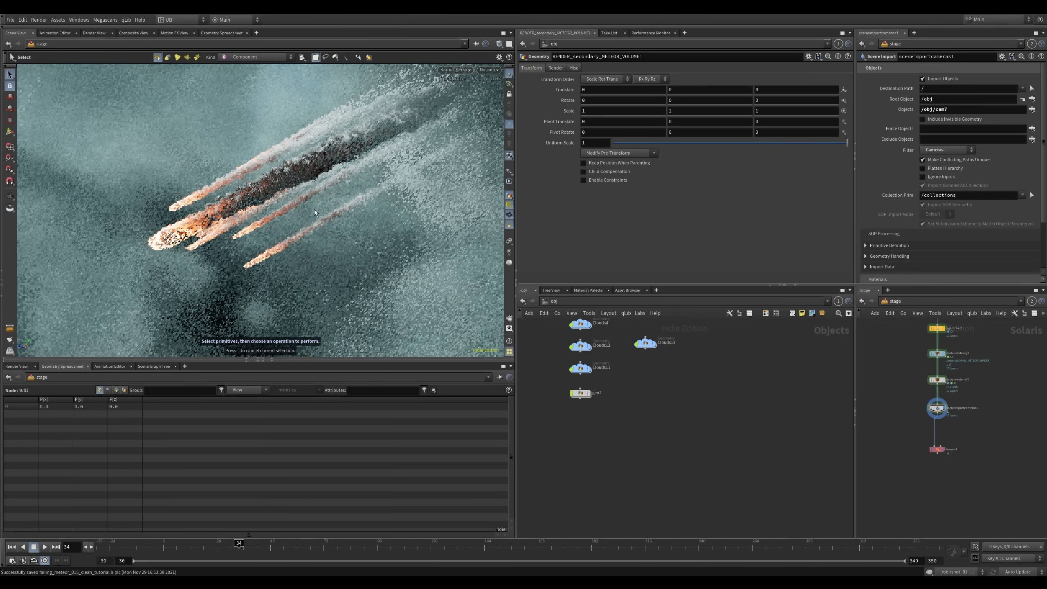
pyautogui.scroll(10, 302, 265)
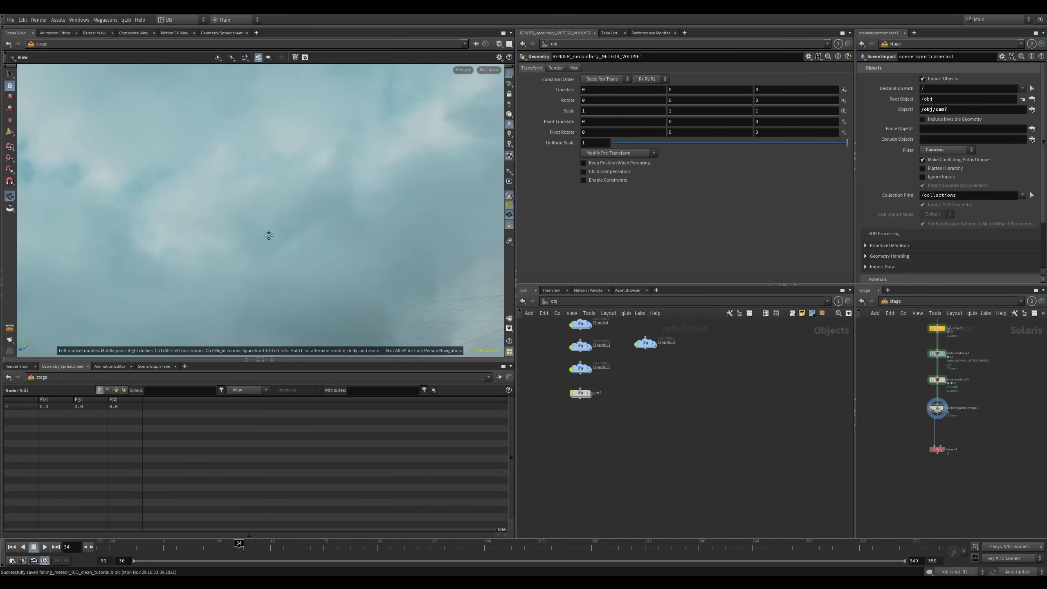
pyautogui.keyDown('alt'); pyautogui.moveTo(234, 251); pyautogui.dragTo(246, 216); pyautogui.keyUp('alt')
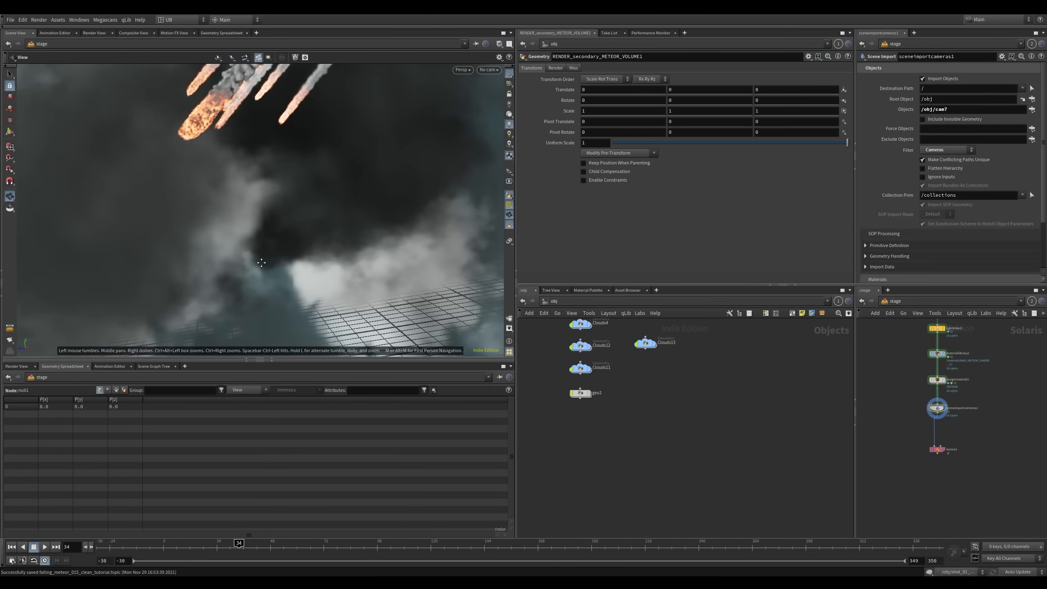
# Enlarge the object network pane at the expense of the Solaris network, parameter and viewport panes
pyautogui.moveTo(205, 127); pyautogui.dragTo(188, 260, button='middle')
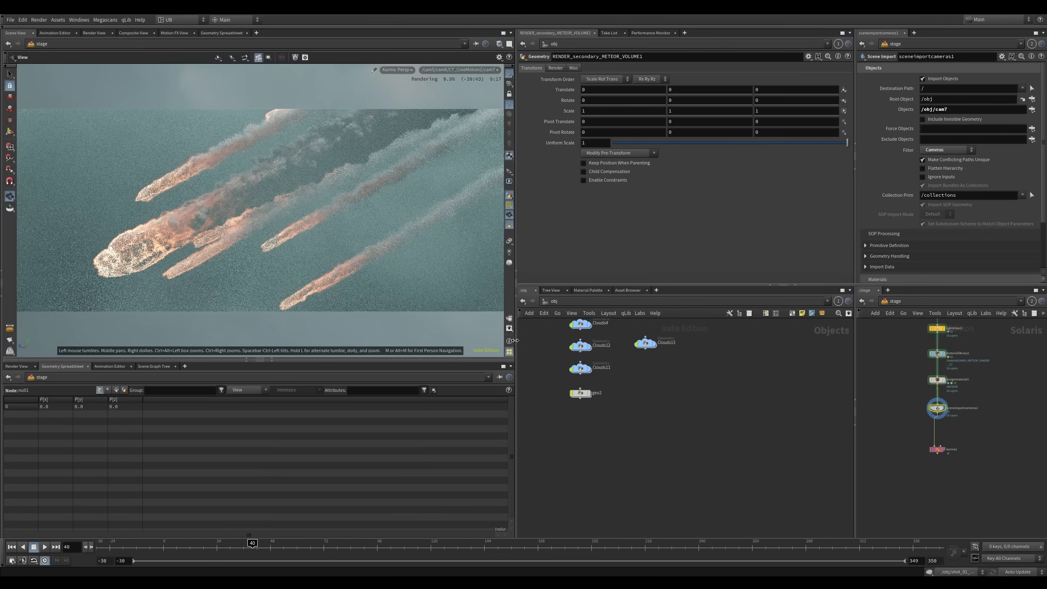
pyautogui.moveTo(592, 409); pyautogui.dragTo(626, 416, button='middle')
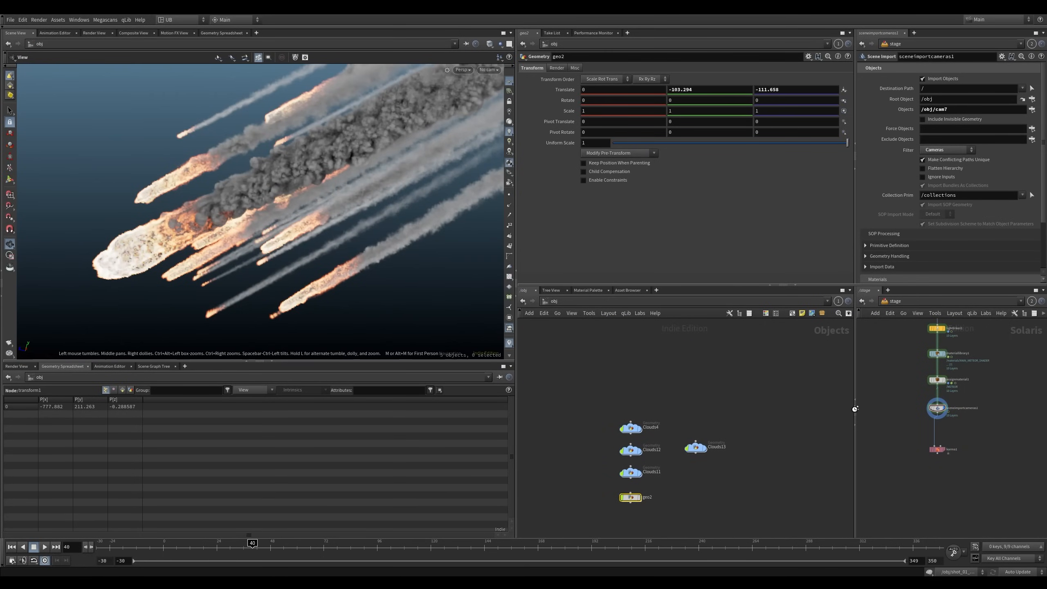
pyautogui.moveTo(856, 414); pyautogui.dragTo(891, 410)
pyautogui.moveTo(856, 157); pyautogui.dragTo(889, 158)
pyautogui.moveTo(720, 285); pyautogui.dragTo(720, 231)
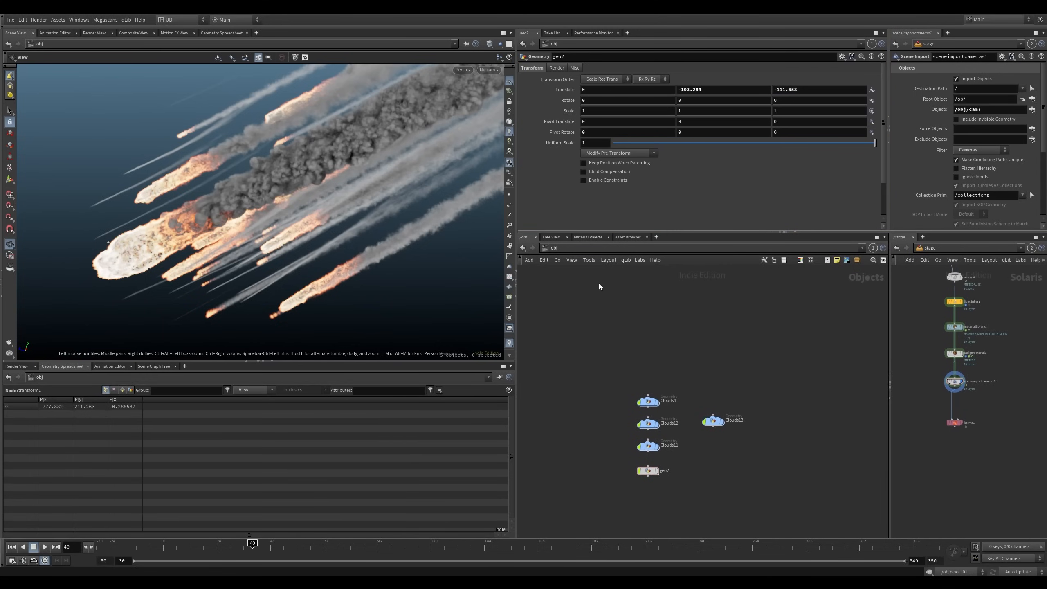
pyautogui.moveTo(515, 303); pyautogui.dragTo(509, 303)
# Enter the shot_01_wide geometry object near the SHOT_one note in the object network
pyautogui.moveTo(620, 360); pyautogui.dragTo(729, 388, button='middle')
pyautogui.scroll(-2, 729, 388)
pyautogui.moveTo(723, 425); pyautogui.dragTo(697, 283, button='middle')
pyautogui.moveTo(668, 442); pyautogui.dragTo(688, 339, button='middle')
pyautogui.scroll(3, 684, 340)
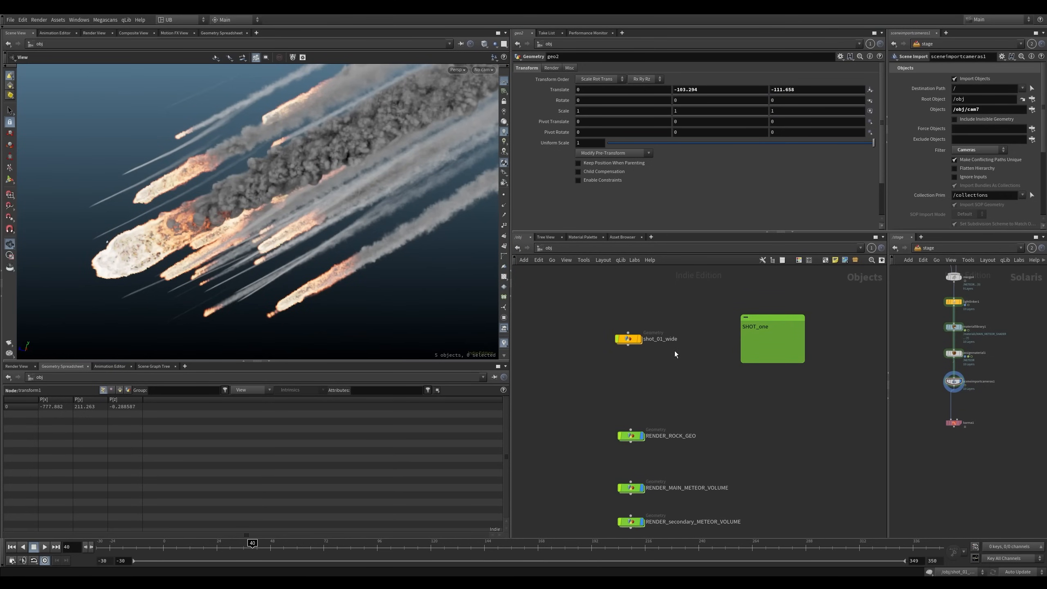
pyautogui.moveTo(693, 310); pyautogui.dragTo(626, 365)
pyautogui.press('i')
# Display the output null at the end of the SPHERICAL_SPARKS branch and frame the sparks in the viewport
pyautogui.moveTo(650, 383); pyautogui.dragTo(680, 435, button='middle')
pyautogui.moveTo(681, 435); pyautogui.dragTo(626, 452, button='right')
pyautogui.moveTo(626, 452); pyautogui.dragTo(656, 439, button='middle')
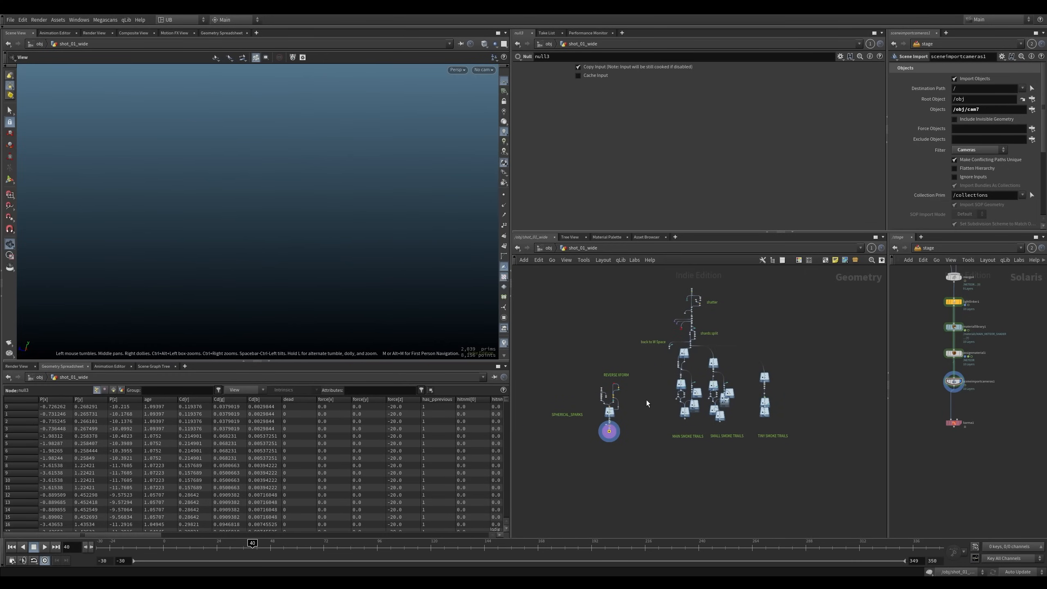
pyautogui.moveTo(650, 358); pyautogui.dragTo(547, 468)
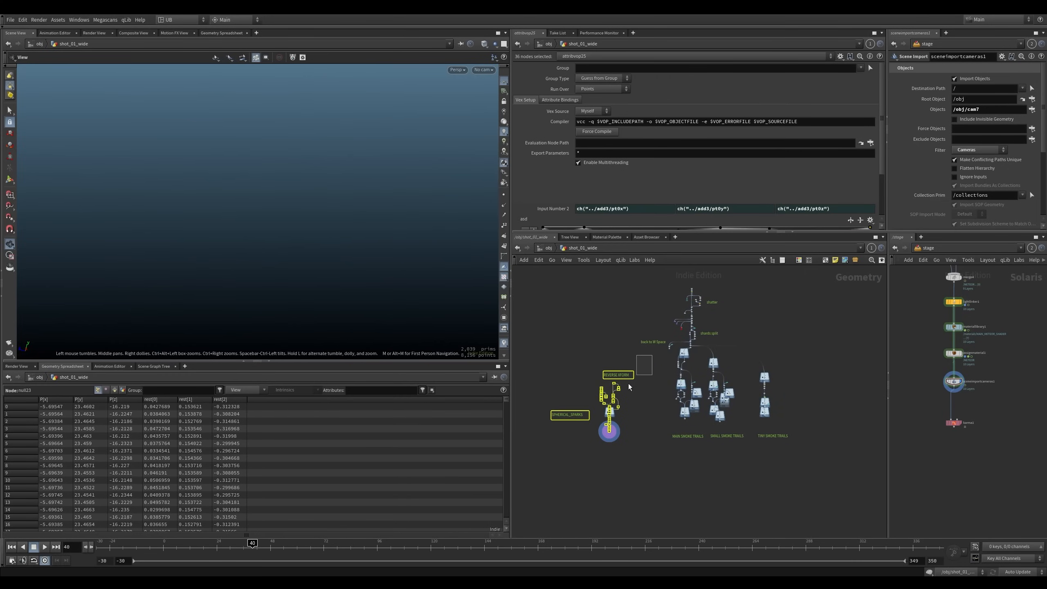
pyautogui.moveTo(583, 396); pyautogui.dragTo(606, 397, button='right')
pyautogui.moveTo(606, 396); pyautogui.dragTo(629, 380, button='middle')
pyautogui.click(649, 413)
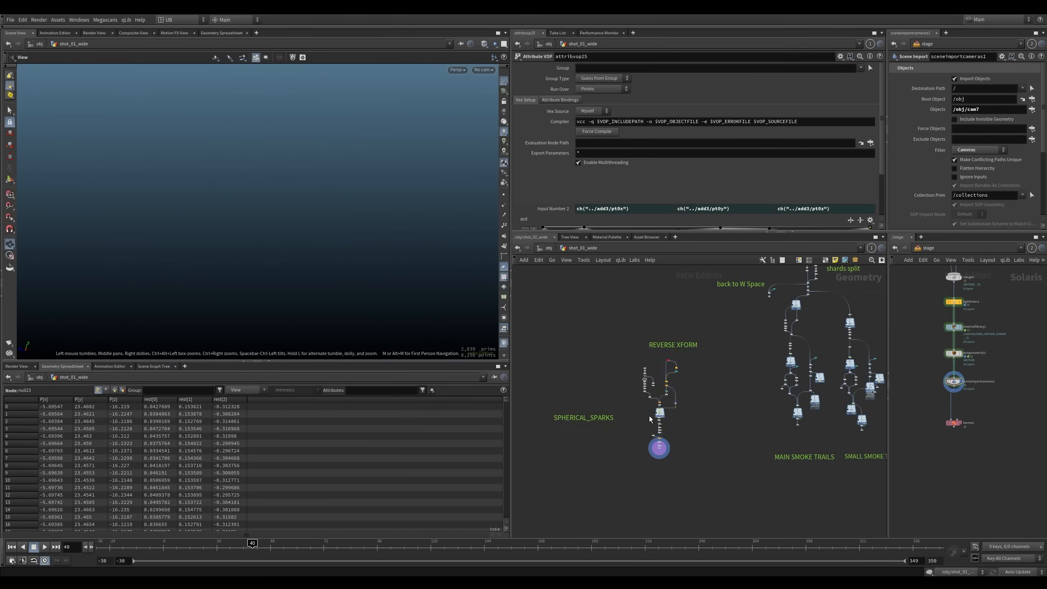
pyautogui.moveTo(660, 450); pyautogui.dragTo(700, 451, button='right')
pyautogui.moveTo(701, 451); pyautogui.dragTo(669, 422, button='middle')
pyautogui.click(622, 416)
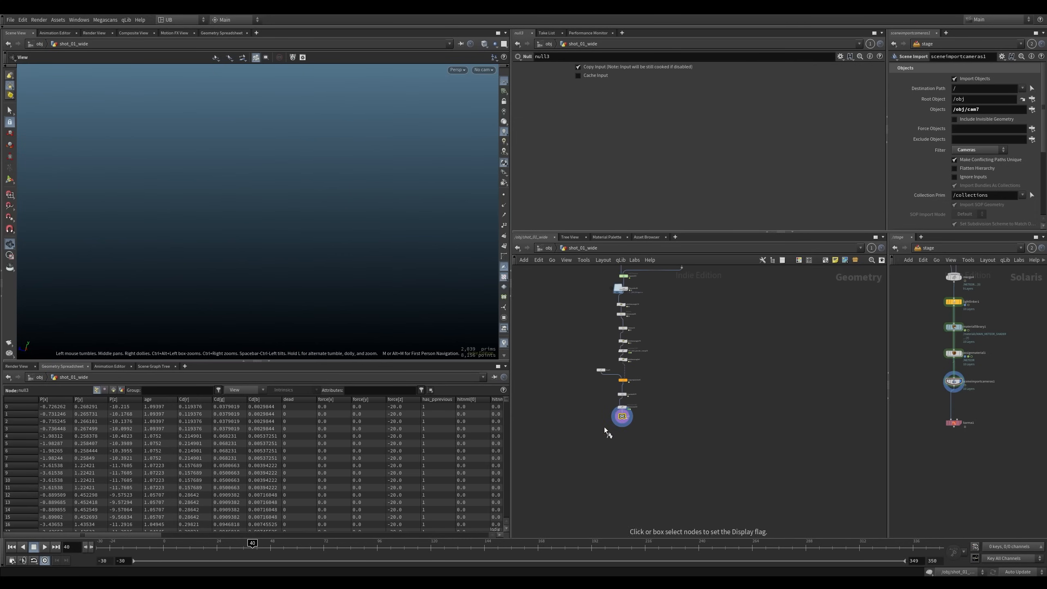
pyautogui.press('f')
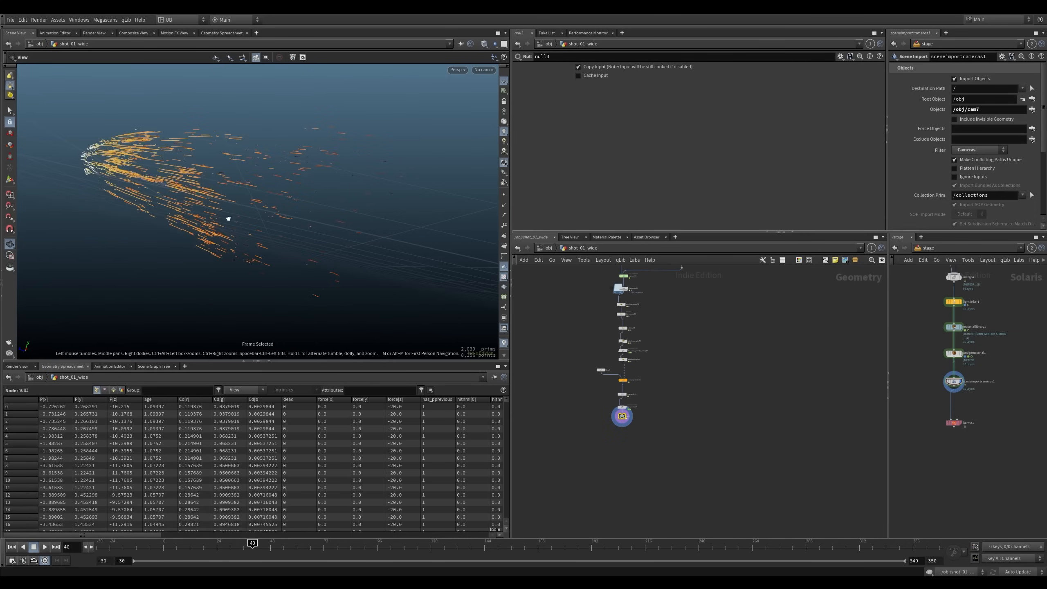
# Examine the sparks from different angles and distances and advance the timeline to frame 81
pyautogui.moveTo(228, 219); pyautogui.dragTo(296, 229)
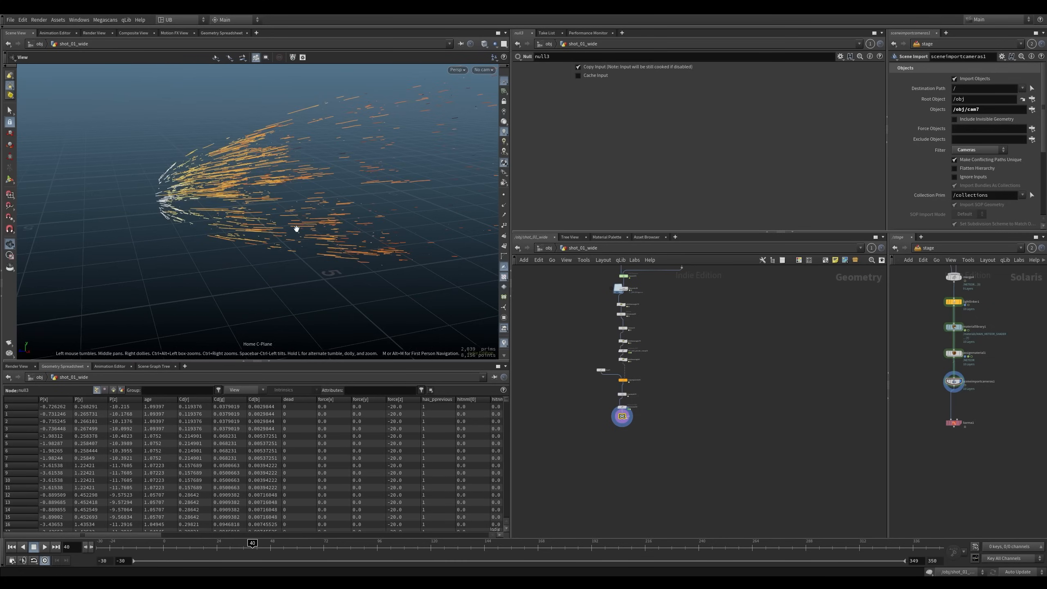
pyautogui.click(179, 545)
pyautogui.moveTo(247, 550); pyautogui.dragTo(345, 549)
pyautogui.moveTo(337, 232); pyautogui.dragTo(248, 276, button='middle')
pyautogui.scroll(-6, 247, 276)
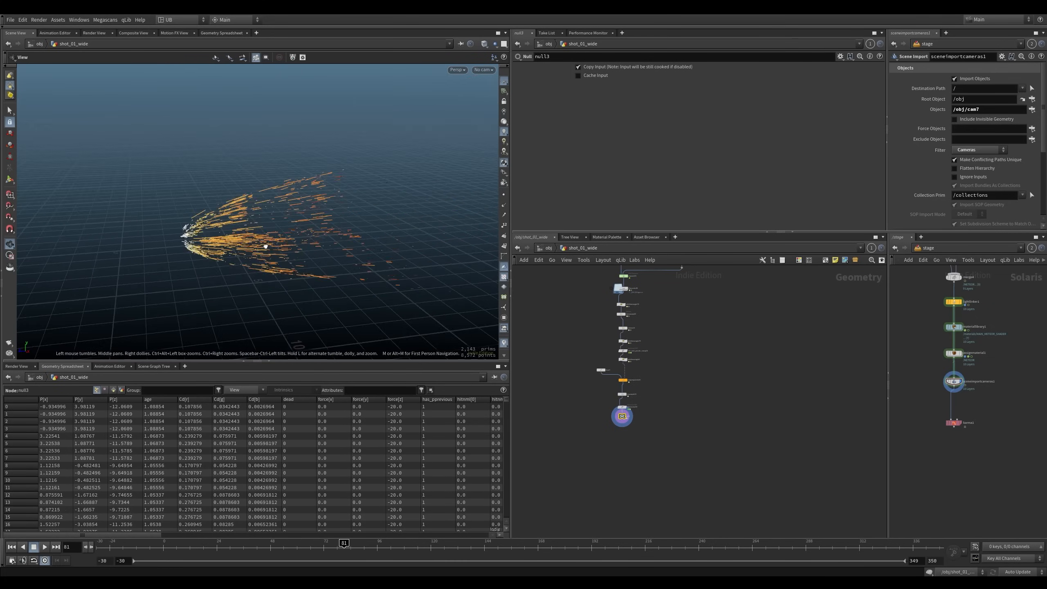
pyautogui.moveTo(267, 244)
pyautogui.mouseDown()
pyautogui.moveTo(258, 242)
pyautogui.moveTo(302, 247)
pyautogui.moveTo(266, 251)
pyautogui.mouseUp()
pyautogui.scroll(-4, 258, 242)
pyautogui.scroll(-8, 668, 412)
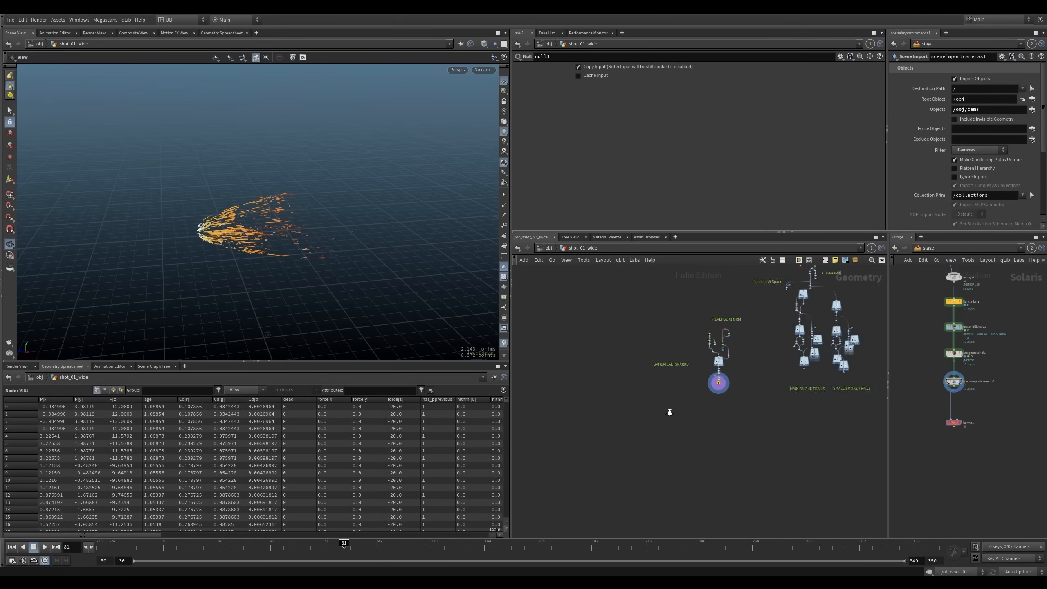
# Examine the TINY, SMALL and MAIN SMOKE TRAILS branches of the shot_01_wide network
pyautogui.moveTo(727, 380); pyautogui.dragTo(595, 431, button='middle')
pyautogui.moveTo(698, 326); pyautogui.dragTo(674, 359, button='middle')
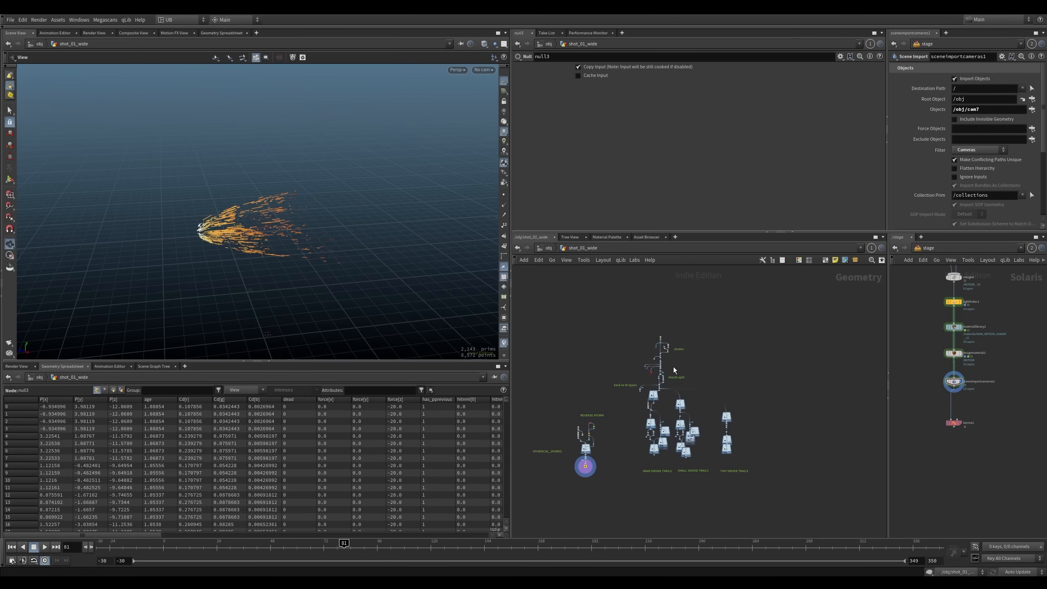
pyautogui.scroll(5, 738, 443)
pyautogui.moveTo(778, 339); pyautogui.dragTo(682, 475)
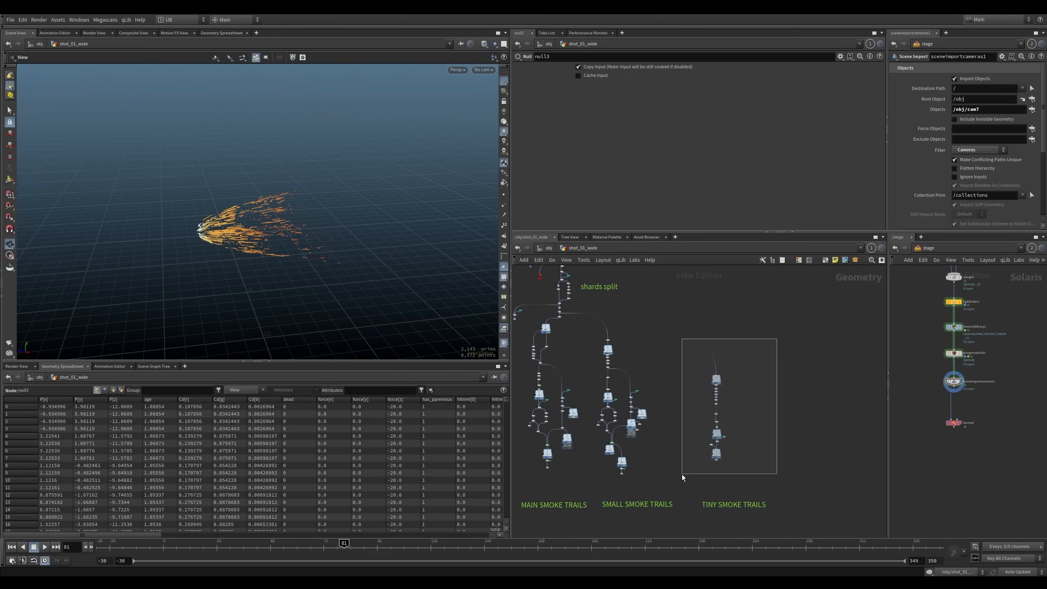
pyautogui.moveTo(760, 478); pyautogui.dragTo(675, 482)
pyautogui.moveTo(675, 482); pyautogui.dragTo(732, 449, button='middle')
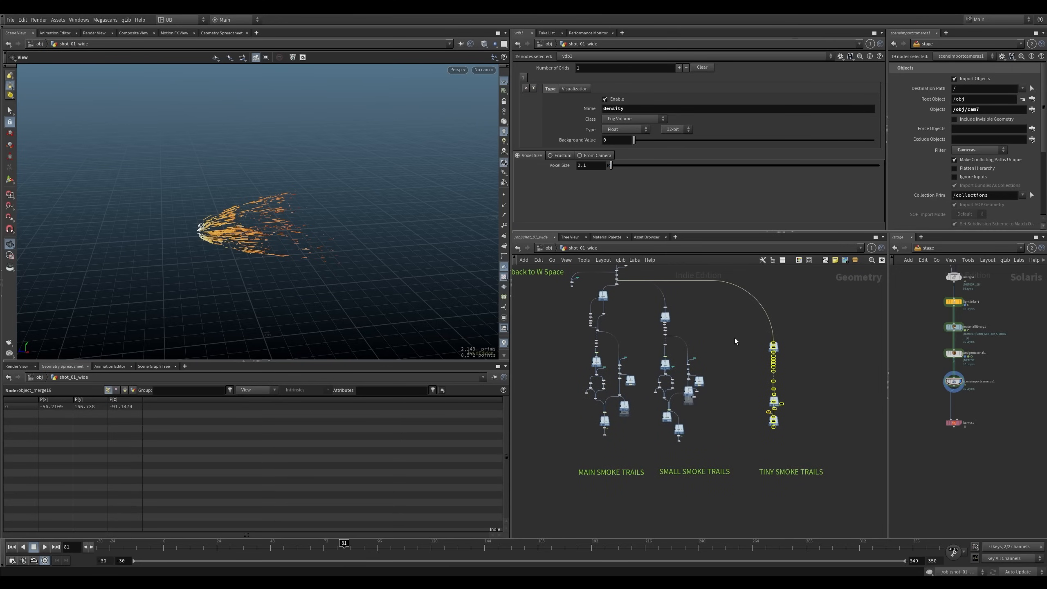
pyautogui.moveTo(654, 443); pyautogui.dragTo(645, 450)
pyautogui.click(641, 452)
pyautogui.scroll(5, 627, 444)
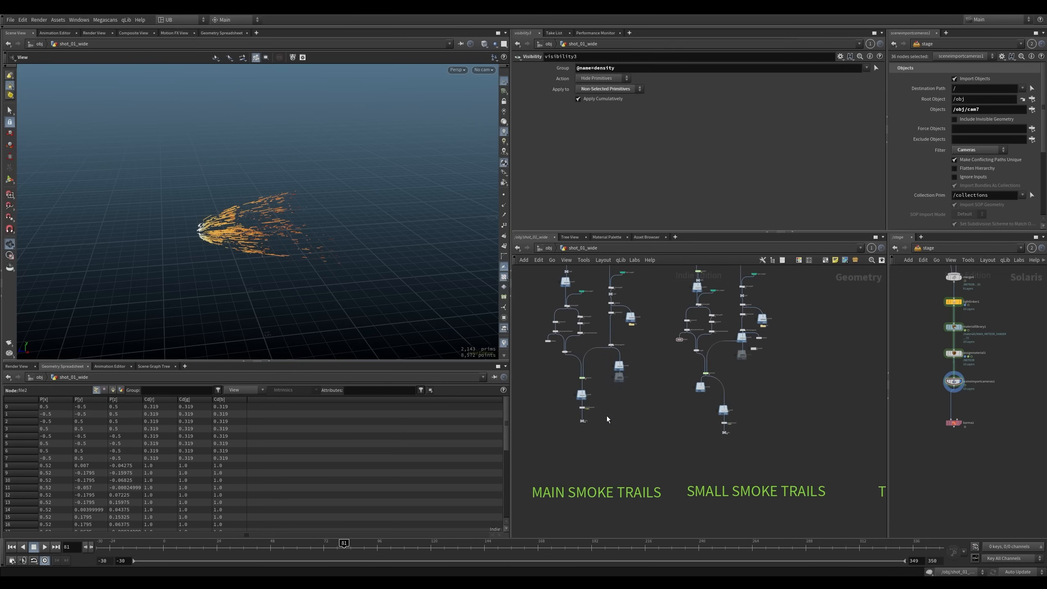
# Display the final null of the MAIN SMOKE TRAILS branch and frame the smoke trails in the viewport
pyautogui.moveTo(616, 420); pyautogui.dragTo(658, 434, button='middle')
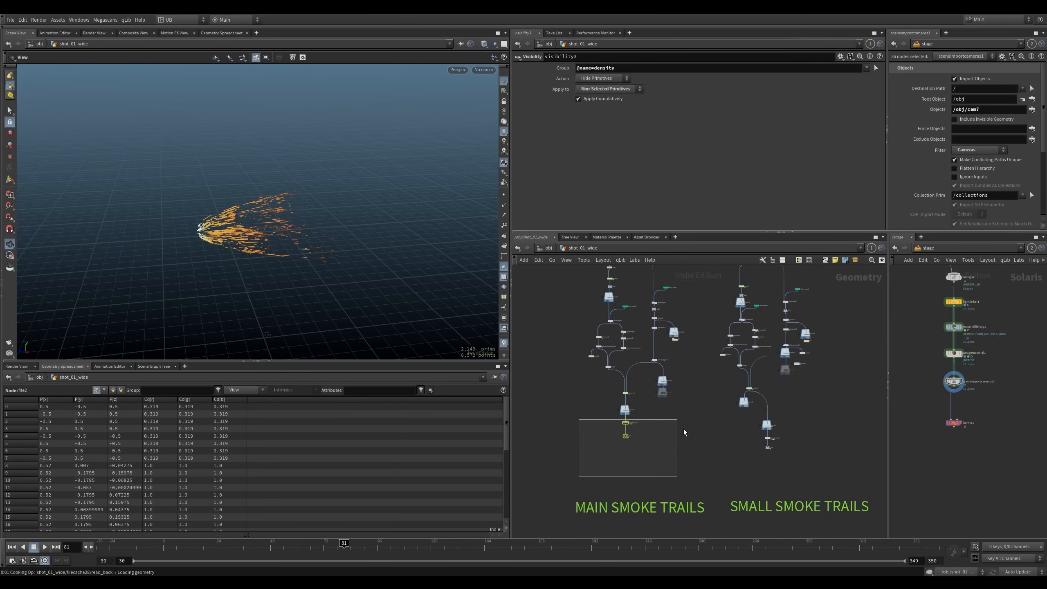
pyautogui.moveTo(684, 432); pyautogui.dragTo(681, 430)
pyautogui.moveTo(680, 429); pyautogui.dragTo(652, 440)
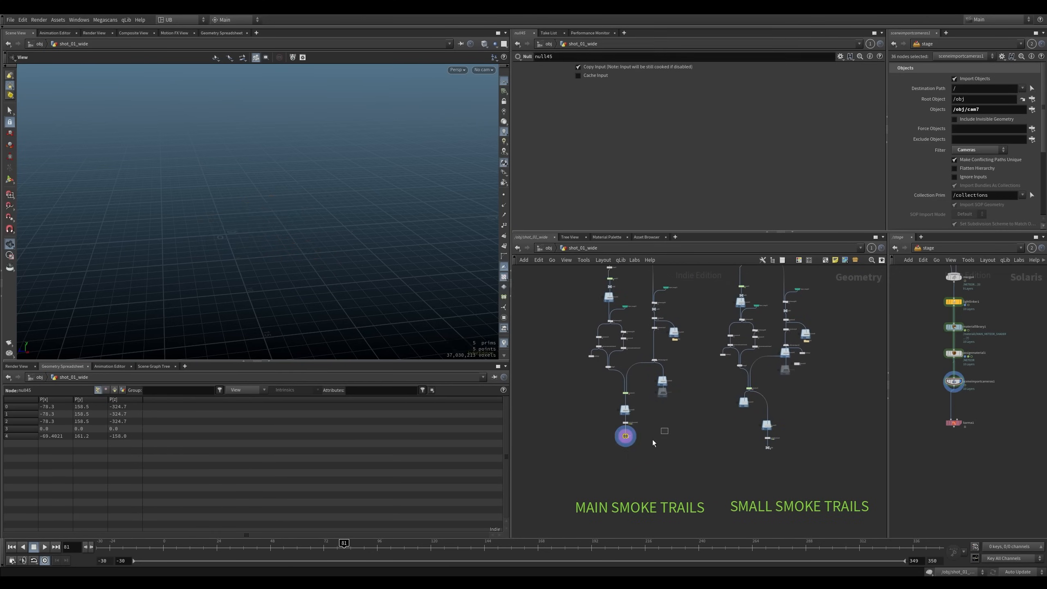
pyautogui.press('f')
pyautogui.moveTo(198, 269); pyautogui.dragTo(219, 237)
pyautogui.scroll(3, 272, 236)
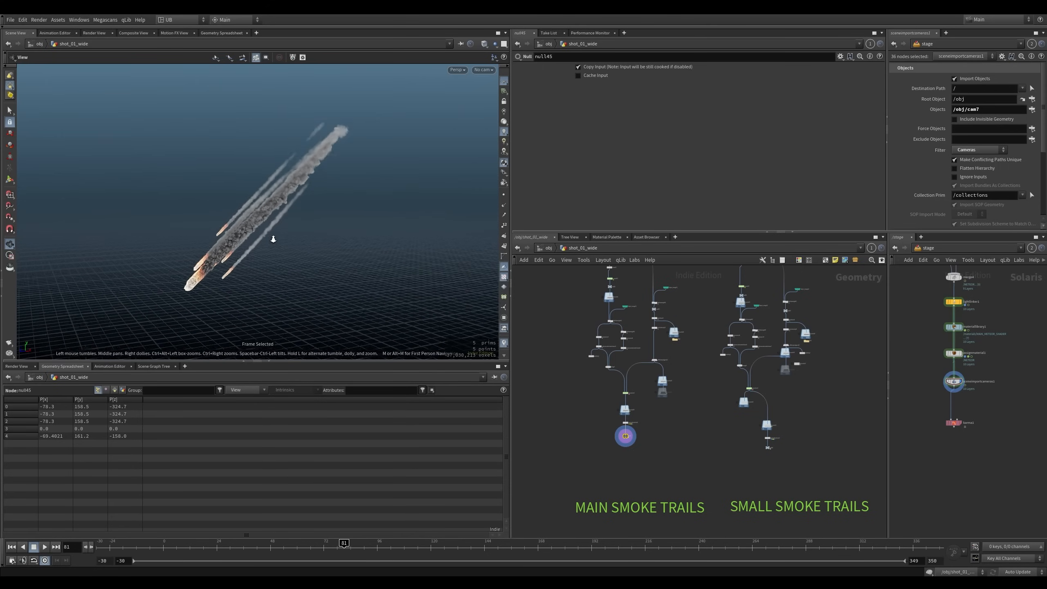
# Display the sphere1 node at the start of the chain above the shatter section and frame it in the viewport
pyautogui.moveTo(584, 334); pyautogui.dragTo(613, 471, button='middle')
pyautogui.scroll(-4, 612, 471)
pyautogui.moveTo(596, 365); pyautogui.dragTo(582, 406, button='middle')
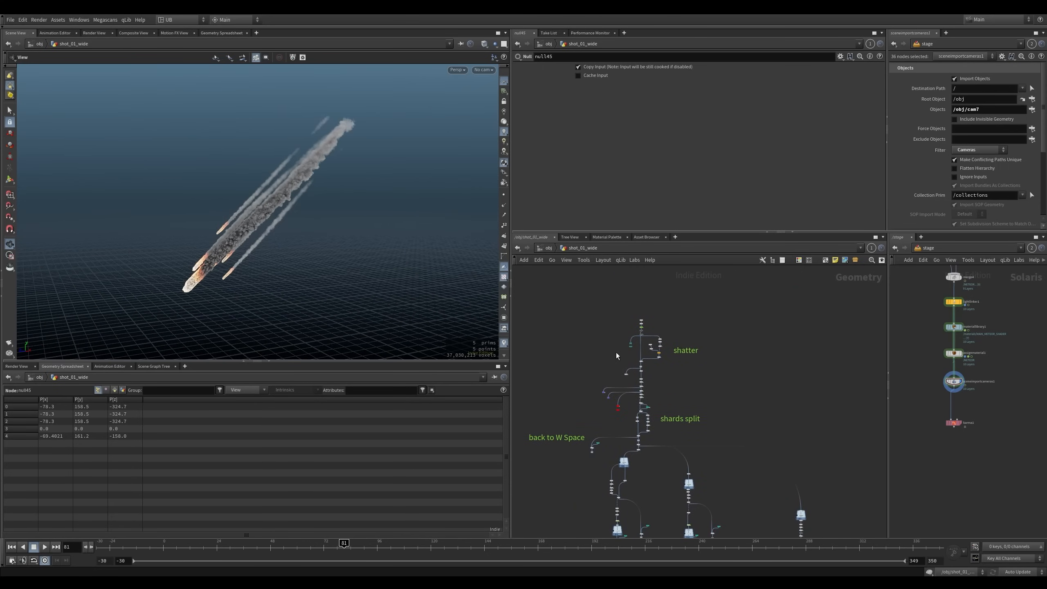
pyautogui.scroll(8, 651, 324)
pyautogui.moveTo(658, 314); pyautogui.dragTo(714, 334, button='middle')
pyautogui.moveTo(675, 307); pyautogui.dragTo(601, 332)
pyautogui.press('r')
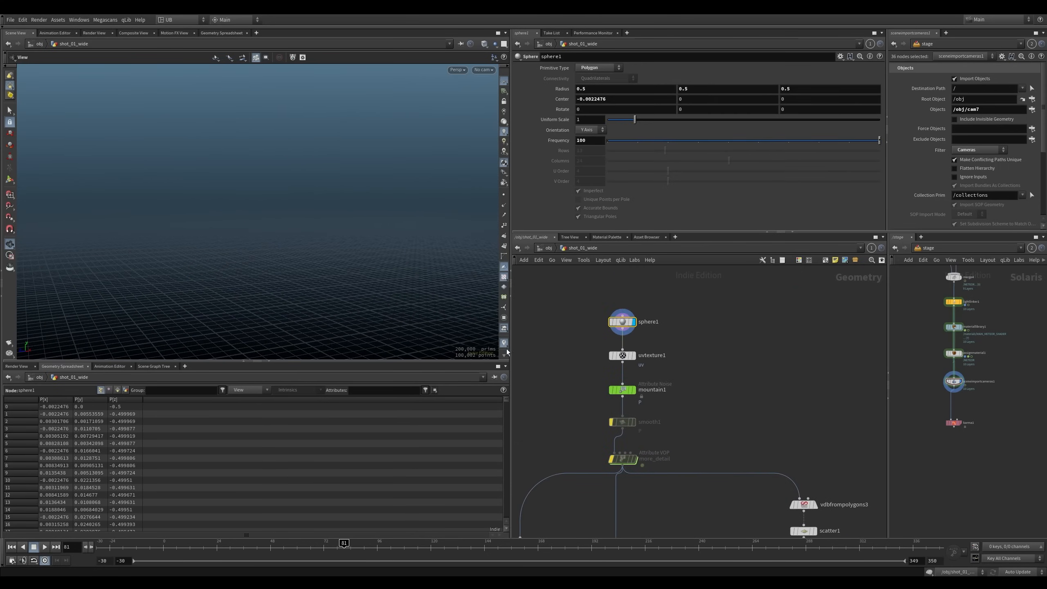
pyautogui.press('f')
pyautogui.scroll(-4, 288, 226)
pyautogui.moveTo(287, 225); pyautogui.dragTo(287, 239)
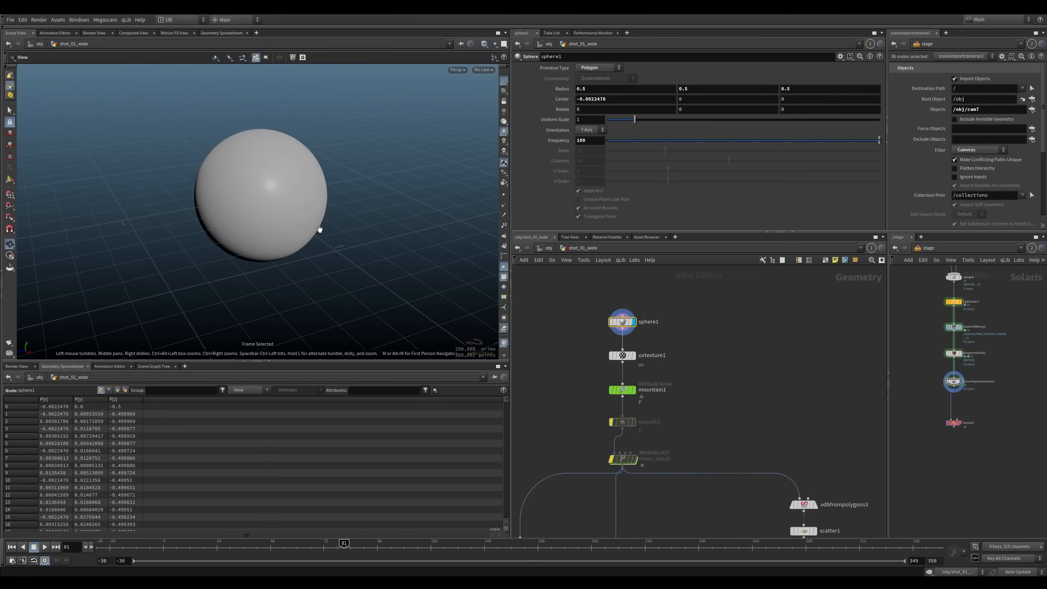
# Compare sphere1 in shaded and wireframe display to inspect its mesh density
pyautogui.press('w')
pyautogui.press('w')
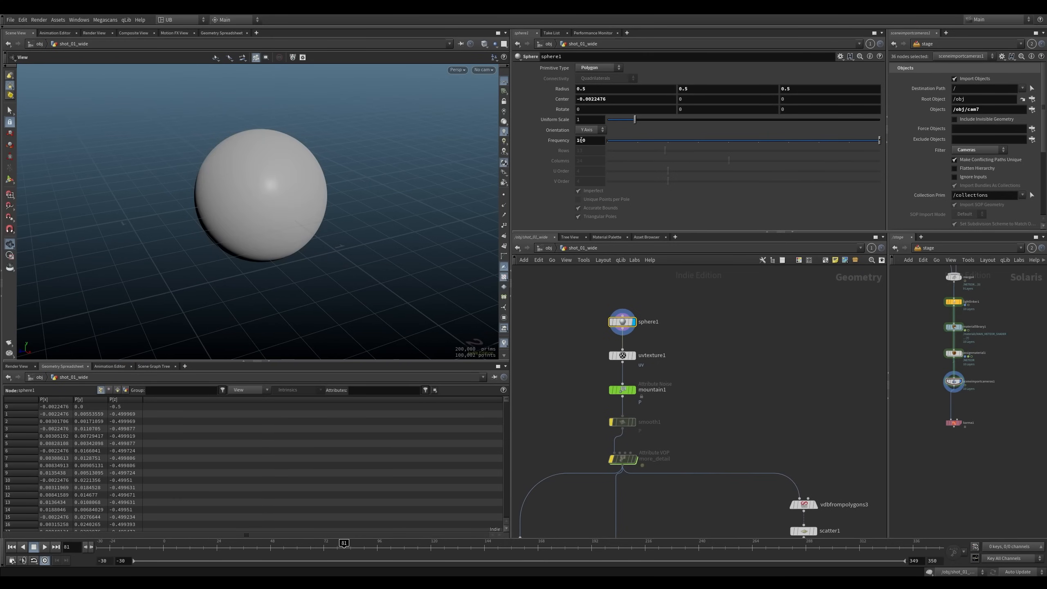
pyautogui.moveTo(362, 241); pyautogui.dragTo(301, 213)
pyautogui.press('w')
pyautogui.moveTo(302, 213)
pyautogui.mouseDown(button='right')
pyautogui.moveTo(316, 219)
pyautogui.moveTo(431, 125)
pyautogui.moveTo(231, 260)
pyautogui.mouseUp(button='right')
# Display uvtexture1 and then mountain1 to show the sphere shaped into a rock
pyautogui.press('r')
pyautogui.moveTo(584, 348); pyautogui.dragTo(645, 378)
pyautogui.moveTo(649, 398); pyautogui.dragTo(579, 382)
pyautogui.moveTo(319, 244); pyautogui.dragTo(307, 206)
# Toggle the bypass of uvtexture1 to compare the rock with and without its texture coordinates
pyautogui.click(615, 357)
pyautogui.press('b')
pyautogui.moveTo(587, 347); pyautogui.dragTo(634, 370)
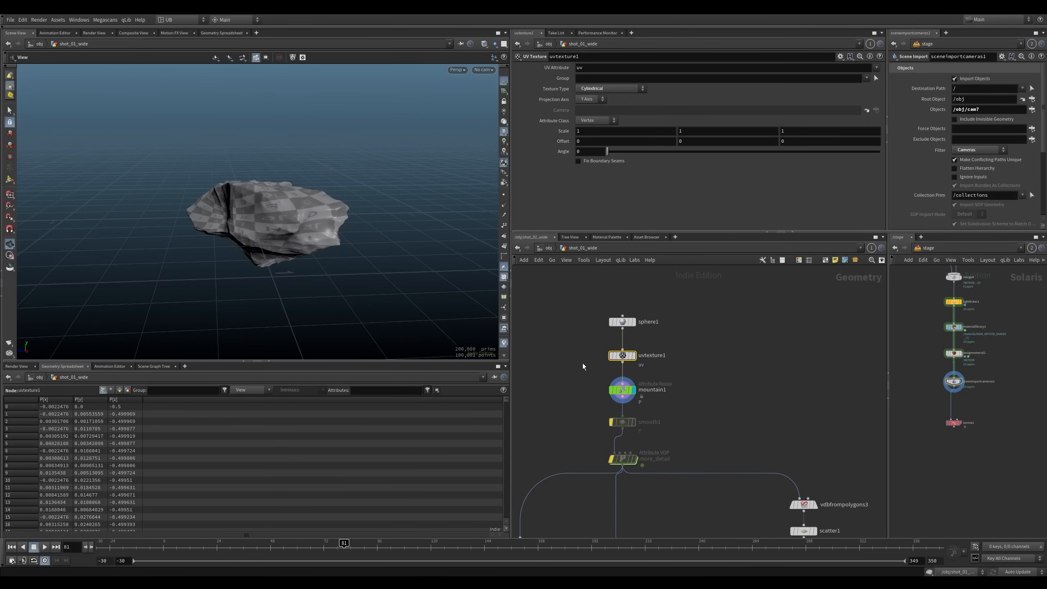
# Move sphere1, uvtexture1 and mountain1 together slightly upward in the network
pyautogui.moveTo(671, 305); pyautogui.dragTo(601, 397)
pyautogui.moveTo(622, 392); pyautogui.dragTo(622, 382)
pyautogui.click(676, 370)
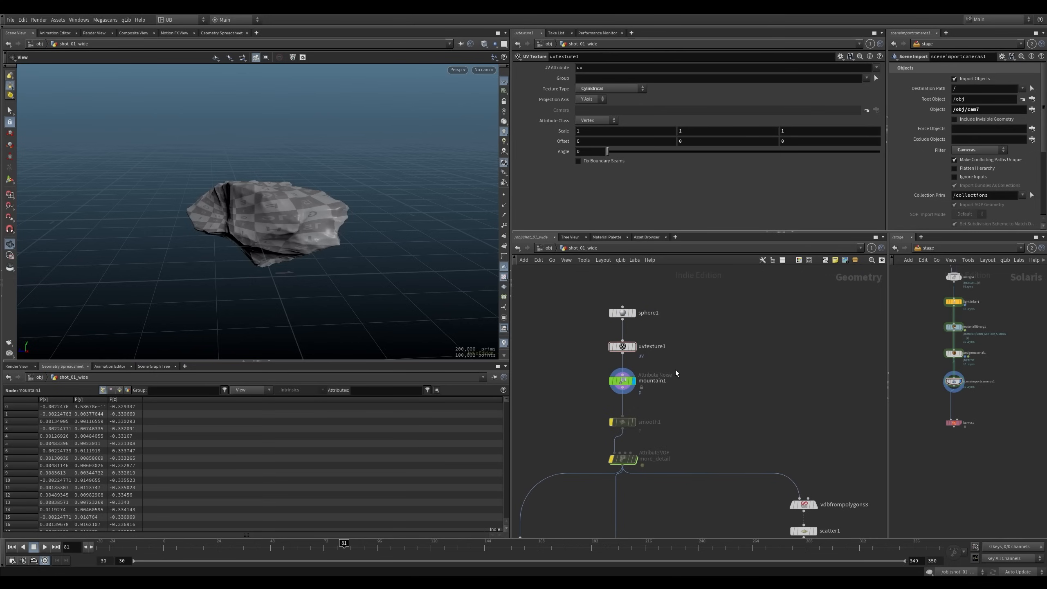
# Examine the mountain1 rock from several angles and move the timeline to frame 25
pyautogui.moveTo(278, 229); pyautogui.dragTo(295, 253)
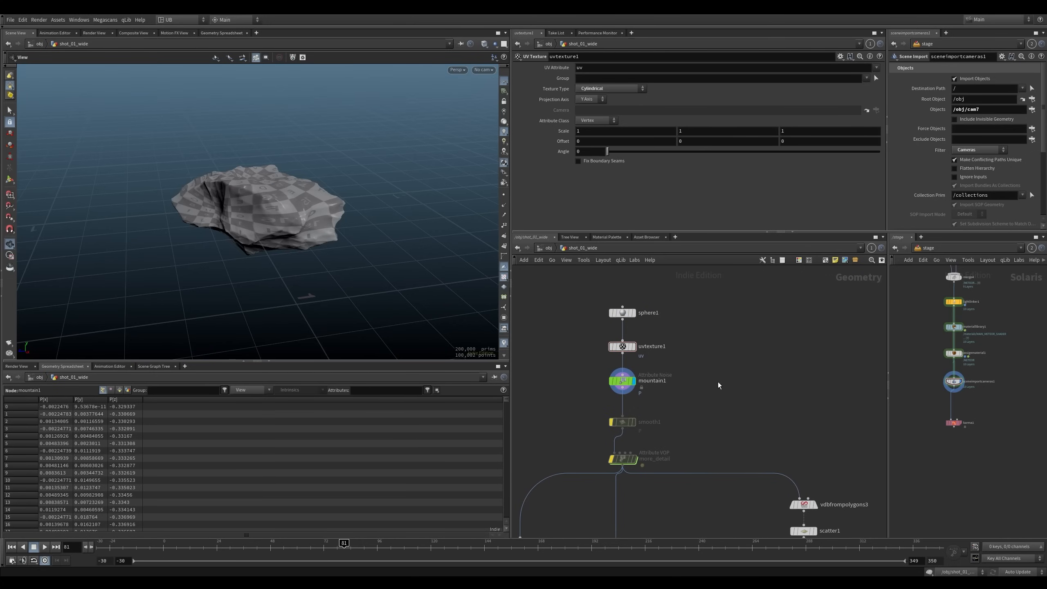
pyautogui.moveTo(723, 388); pyautogui.dragTo(711, 370, button='middle')
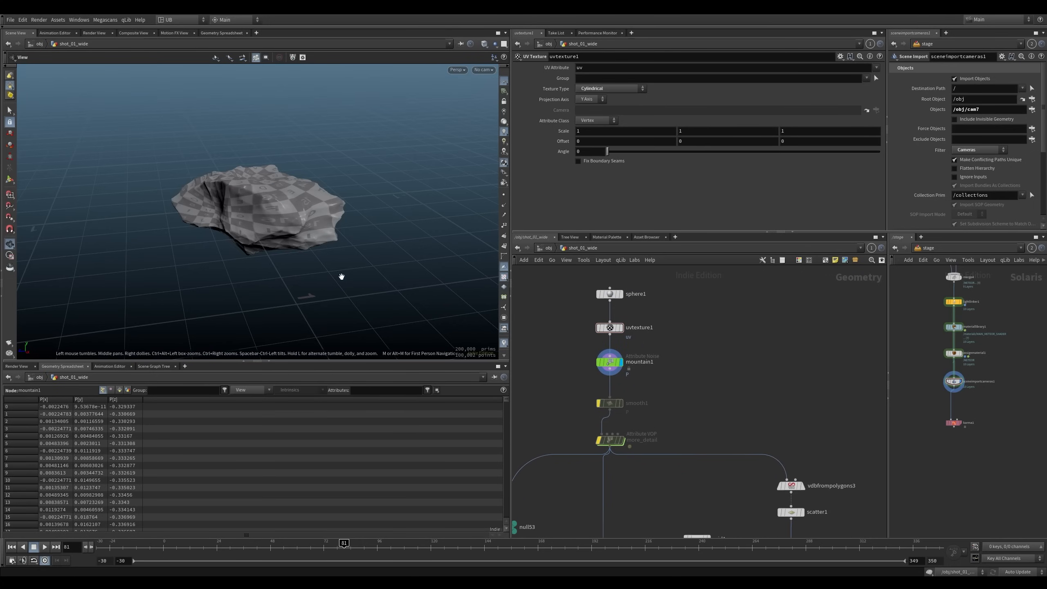
pyautogui.moveTo(294, 232); pyautogui.dragTo(280, 263)
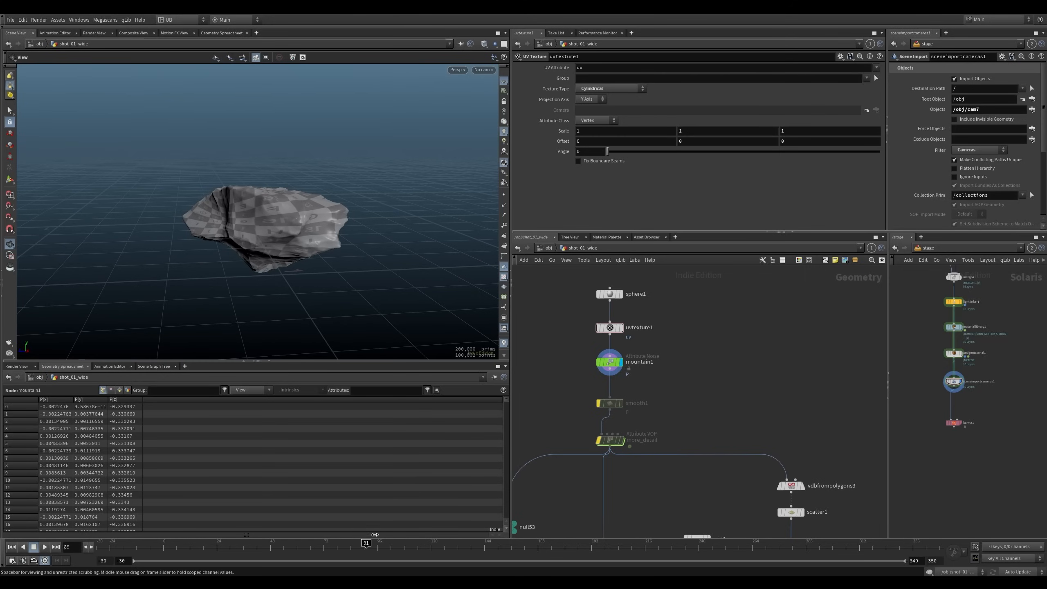
pyautogui.moveTo(338, 542); pyautogui.dragTo(219, 543)
pyautogui.moveTo(316, 256); pyautogui.dragTo(248, 295, button='right')
pyautogui.moveTo(248, 295); pyautogui.dragTo(284, 262)
# Examine the branch from vdbfrompolygons3 and copytopoints1 to booleanfracture1 and how the rock relates to it
pyautogui.moveTo(669, 436); pyautogui.dragTo(656, 386, button='middle')
pyautogui.moveTo(624, 436); pyautogui.dragTo(620, 443, button='right')
pyautogui.moveTo(620, 443); pyautogui.dragTo(669, 401, button='middle')
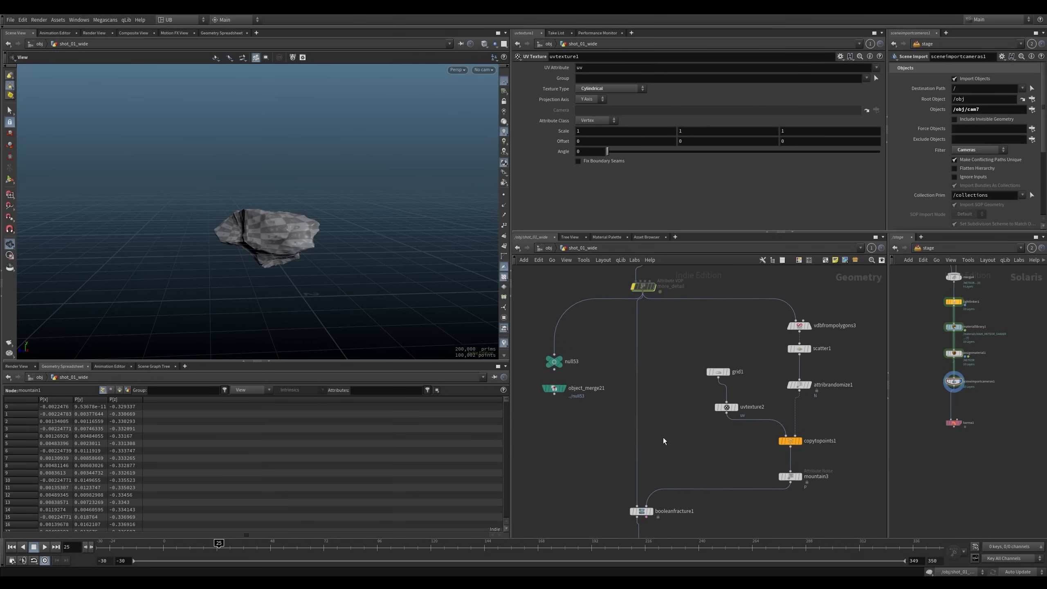
pyautogui.moveTo(303, 232); pyautogui.dragTo(294, 229)
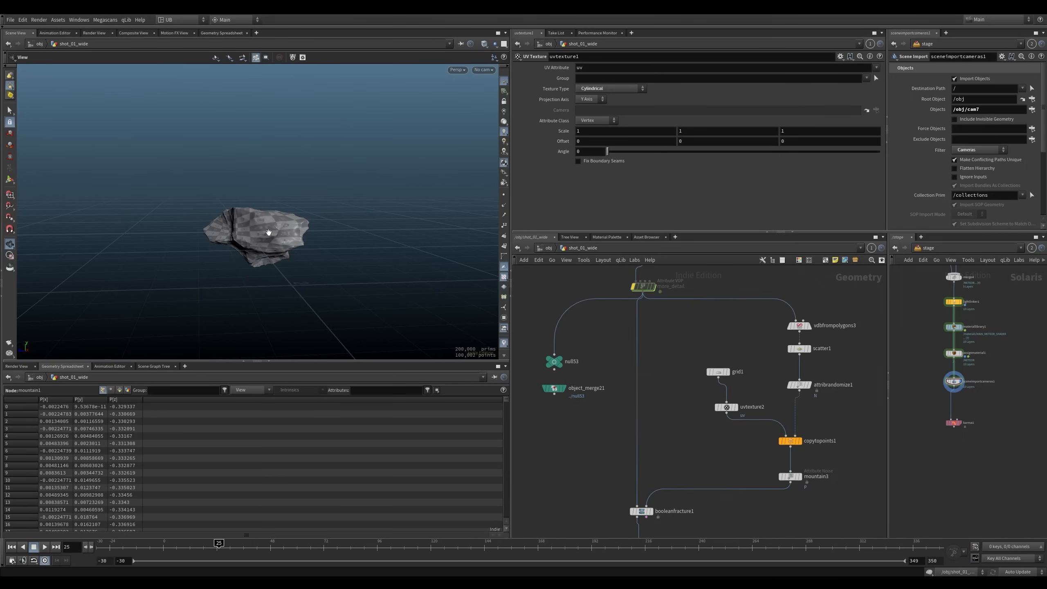
pyautogui.moveTo(269, 232); pyautogui.dragTo(276, 278)
pyautogui.moveTo(646, 343); pyautogui.dragTo(647, 398, button='middle')
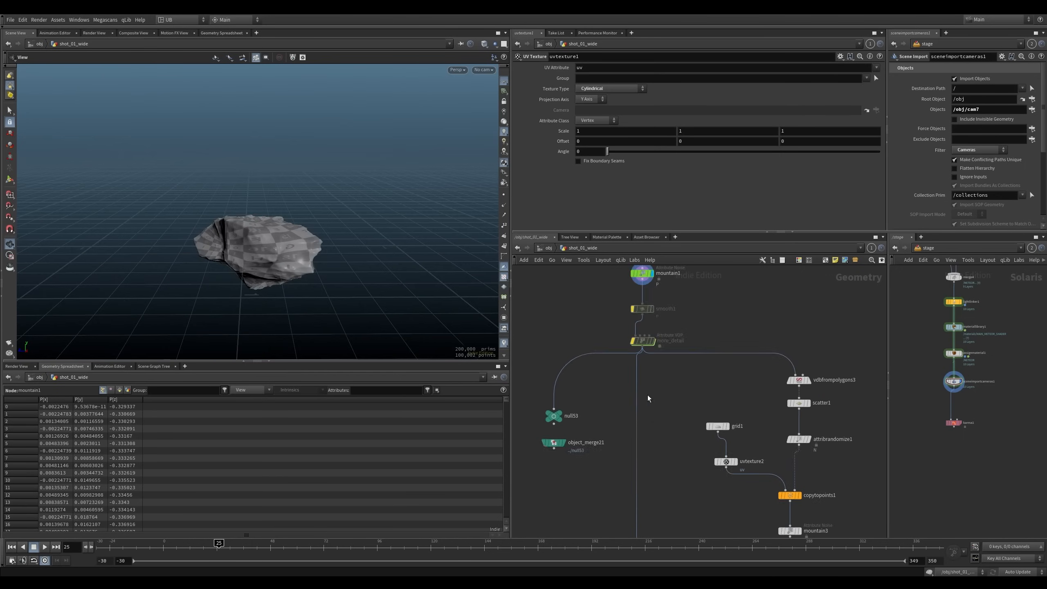
# Open the Attribute Noise parameters of mountain1 and view the rock up close
pyautogui.click(644, 341)
pyautogui.moveTo(649, 361); pyautogui.dragTo(649, 418, button='middle')
pyautogui.click(638, 329)
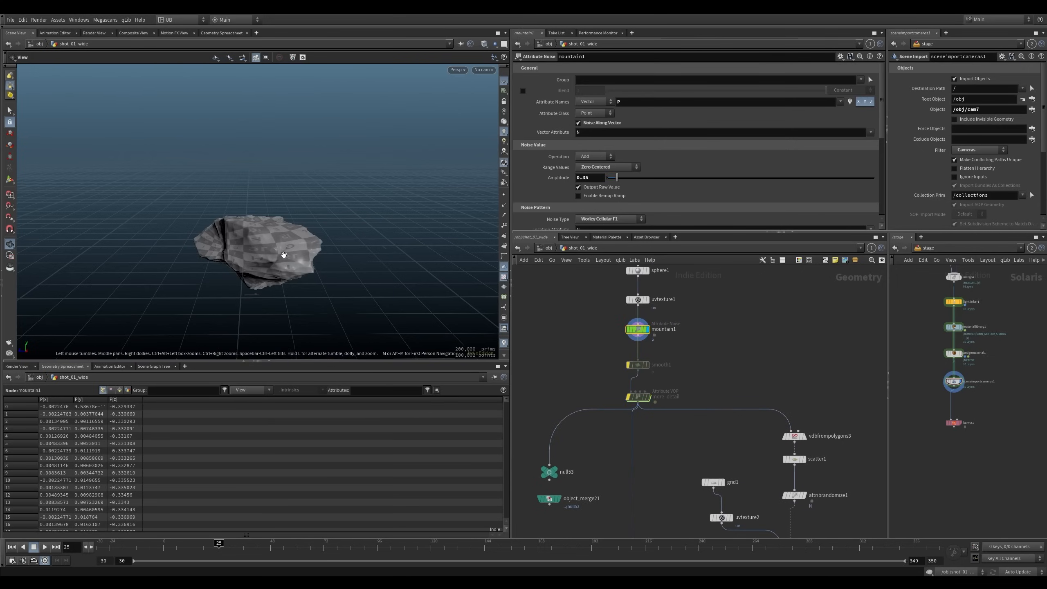
pyautogui.moveTo(289, 248); pyautogui.dragTo(312, 248)
# Try bypassing mountain1, undo it, and review the node's noise value and noise pattern settings
pyautogui.press('q')
pyautogui.moveTo(723, 321); pyautogui.dragTo(605, 344)
pyautogui.hotkey('ctrl', 'z')
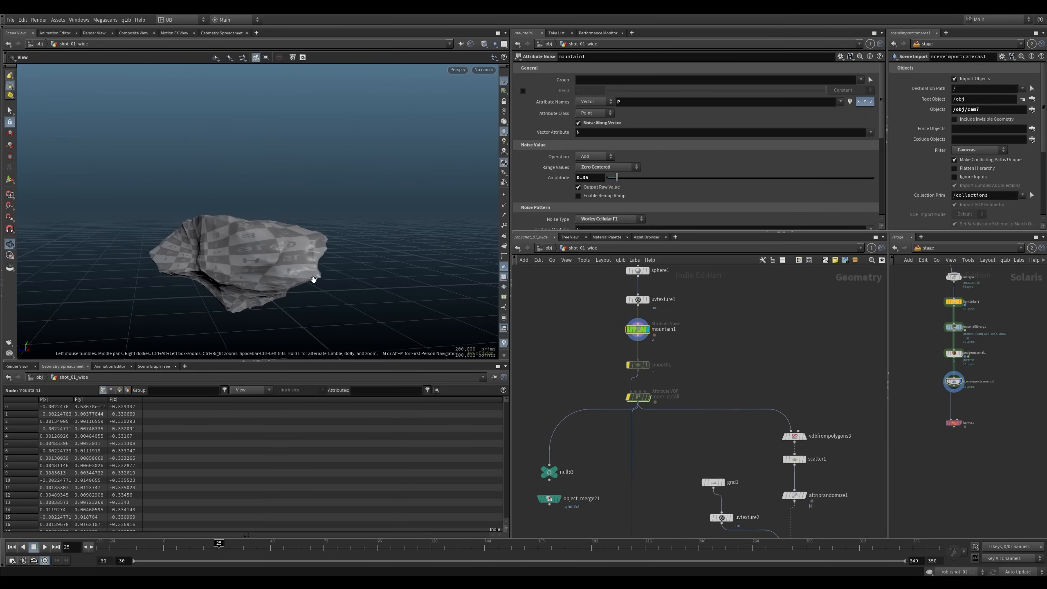
pyautogui.scroll(-3, 783, 173)
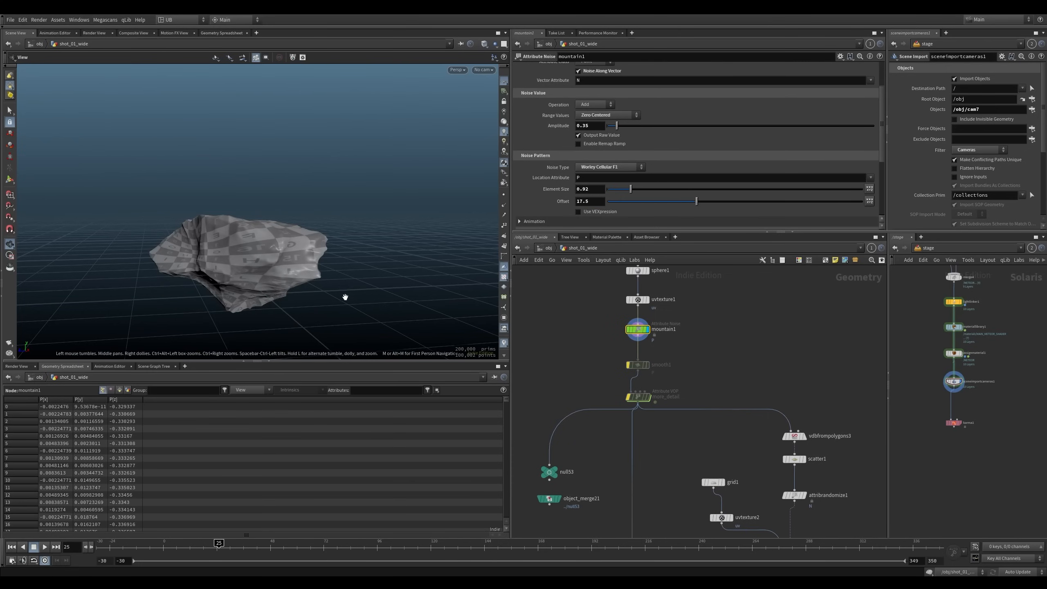
pyautogui.moveTo(300, 284); pyautogui.dragTo(297, 273)
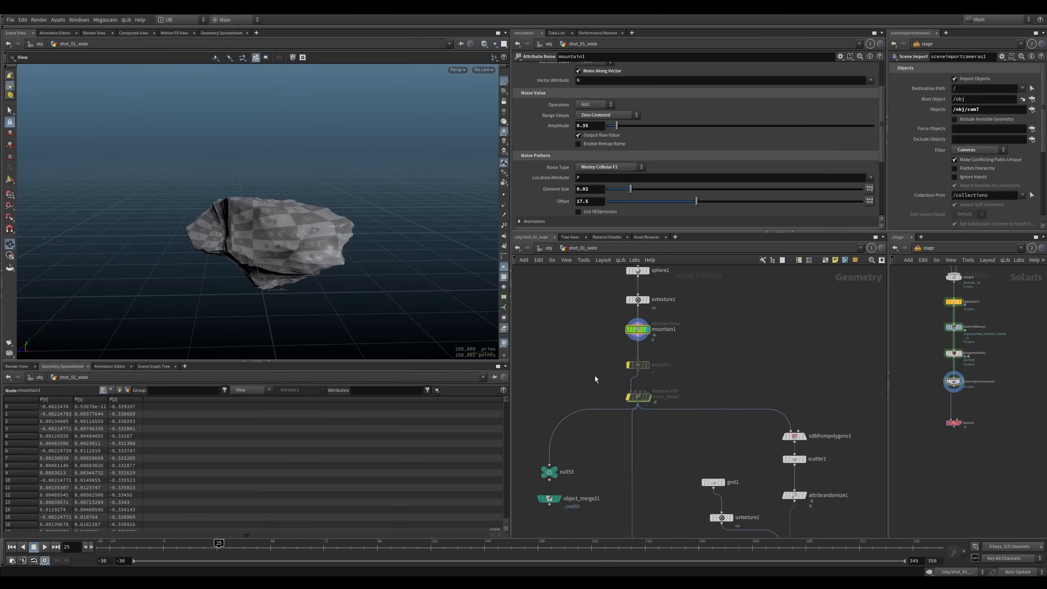
# Try enabling the bypassed more_detail node, display it, and examine the rock's surface shaded and in wireframe
pyautogui.moveTo(600, 383); pyautogui.dragTo(594, 365, button='middle')
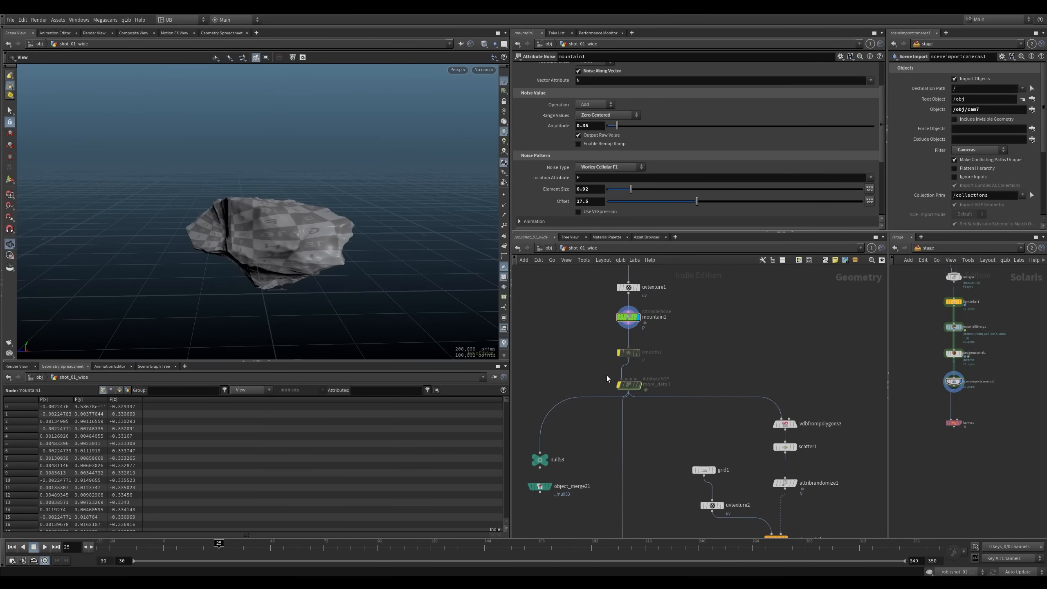
pyautogui.click(607, 386)
pyautogui.press('r')
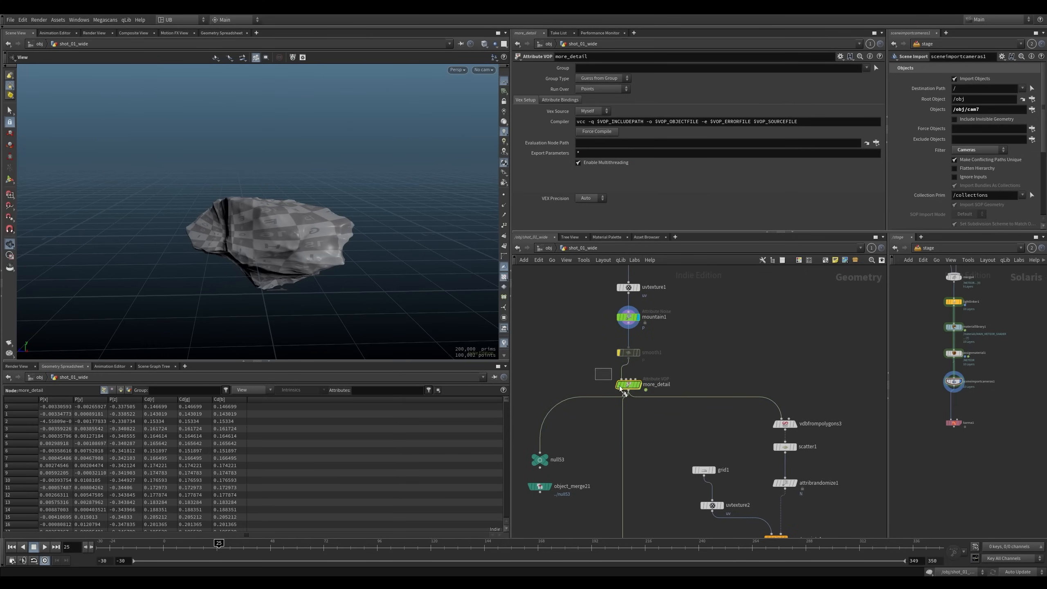
pyautogui.moveTo(364, 301); pyautogui.dragTo(271, 232)
pyautogui.moveTo(271, 232); pyautogui.dragTo(378, 159, button='right')
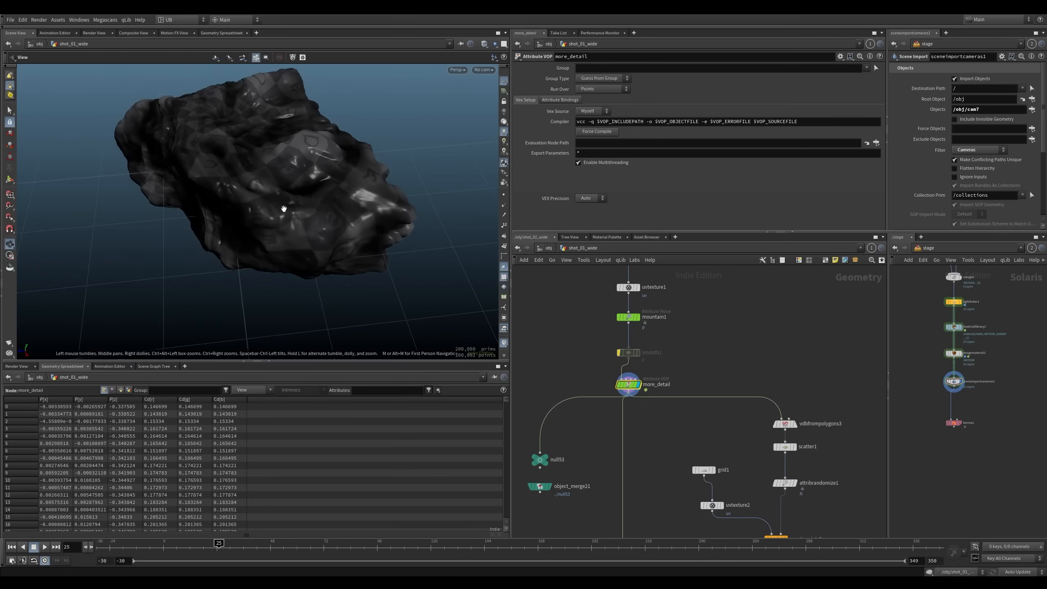
pyautogui.moveTo(285, 210); pyautogui.dragTo(315, 224, button='right')
pyautogui.moveTo(315, 225); pyautogui.dragTo(339, 262, button='middle')
pyautogui.press('w')
pyautogui.moveTo(275, 223); pyautogui.dragTo(393, 292)
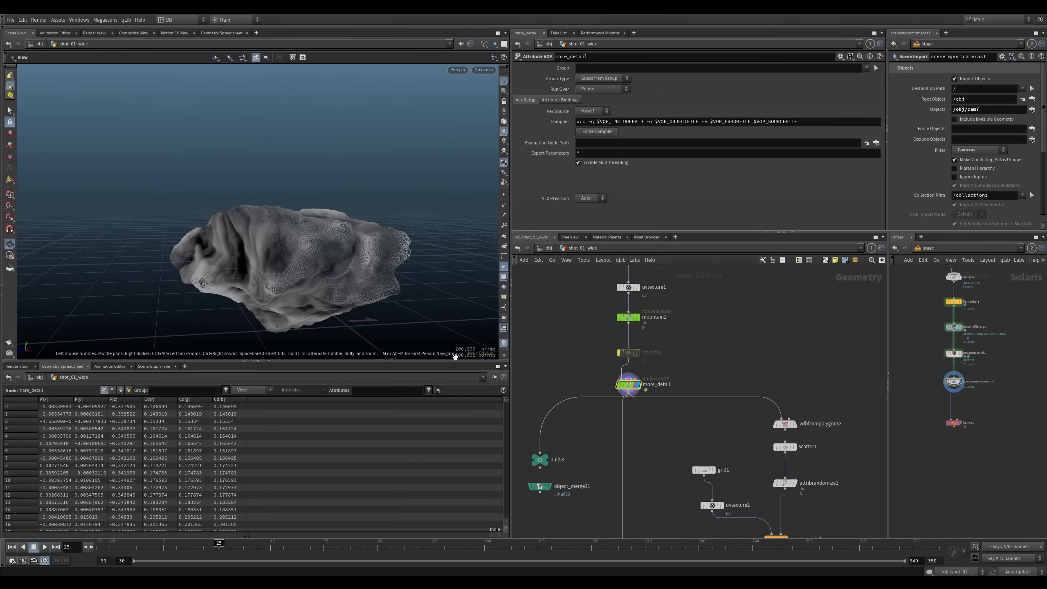
# Bypass more_detail again and return the viewport to shaded display to compare the rock
pyautogui.moveTo(600, 373); pyautogui.dragTo(646, 402)
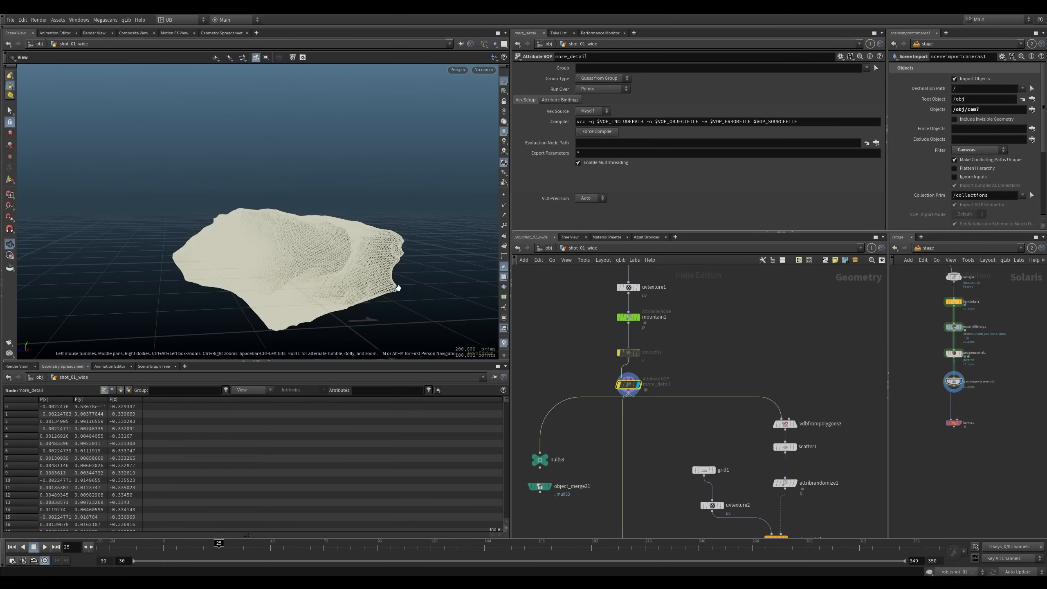
pyautogui.press('w')
pyautogui.moveTo(431, 291); pyautogui.dragTo(329, 260)
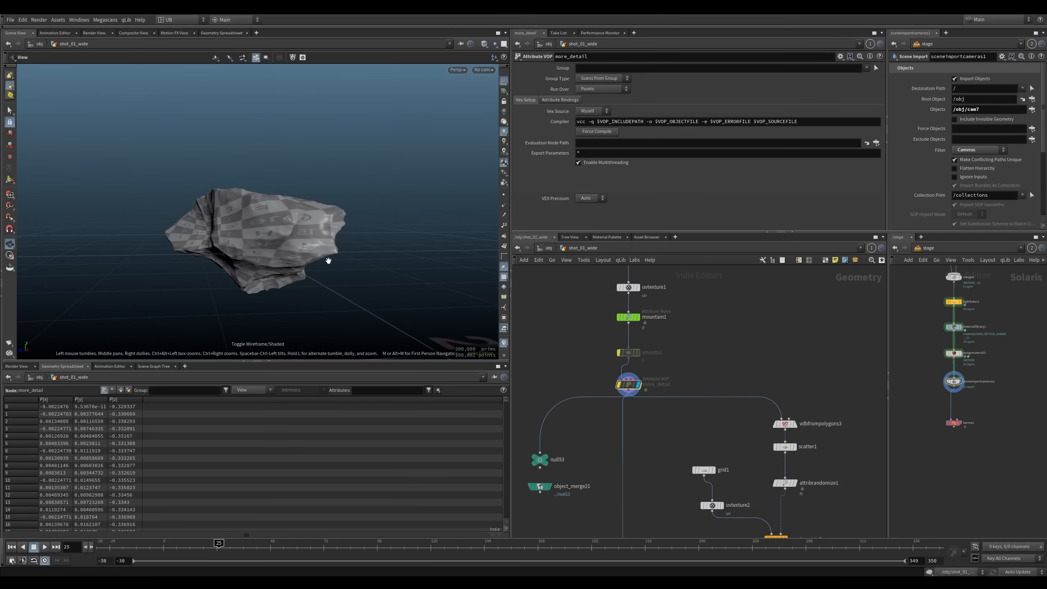
pyautogui.moveTo(284, 227); pyautogui.dragTo(297, 281)
# Display vdbfrompolygons3 and scatter1 in turn to view the fog volume, its density setting and the scattered points
pyautogui.moveTo(664, 425); pyautogui.dragTo(623, 374, button='middle')
pyautogui.moveTo(769, 321); pyautogui.dragTo(769, 333, button='middle')
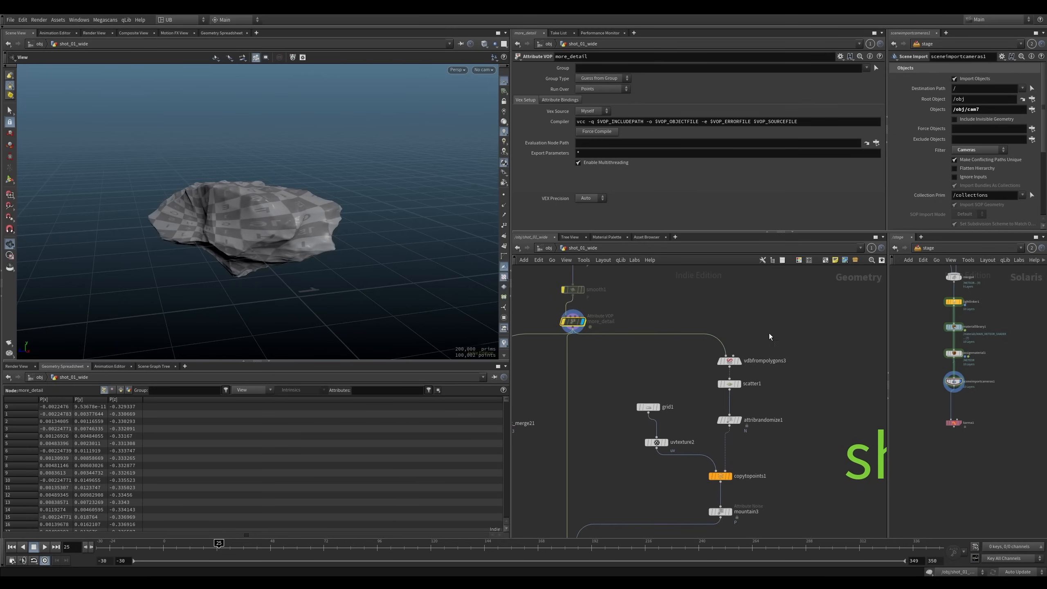
pyautogui.click(739, 361)
pyautogui.moveTo(681, 380)
pyautogui.mouseDown(button='middle')
pyautogui.moveTo(694, 373)
pyautogui.moveTo(669, 377)
pyautogui.mouseUp(button='middle')
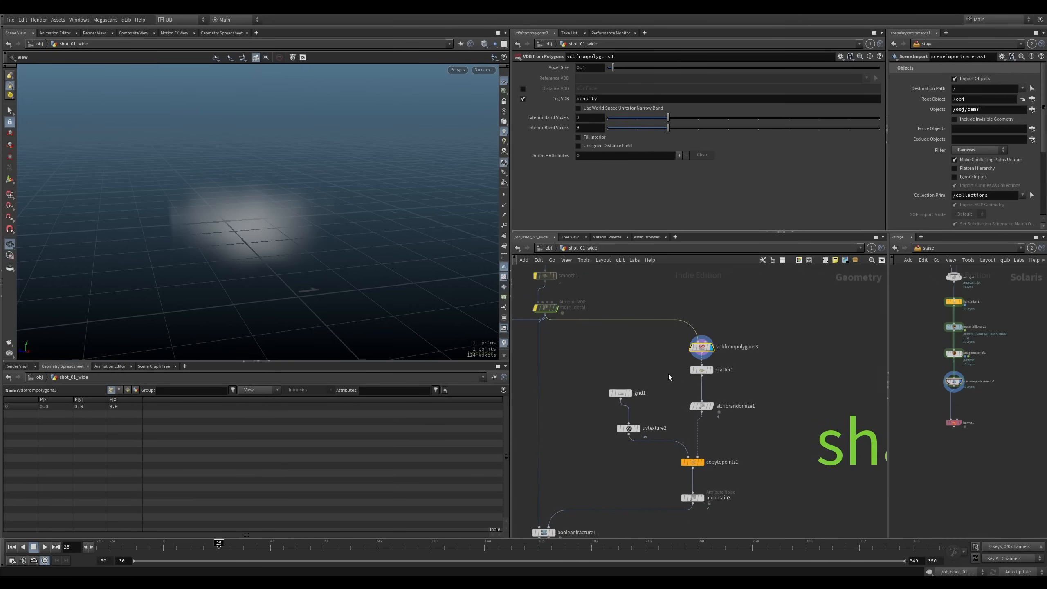
pyautogui.click(702, 369)
pyautogui.press('Up')
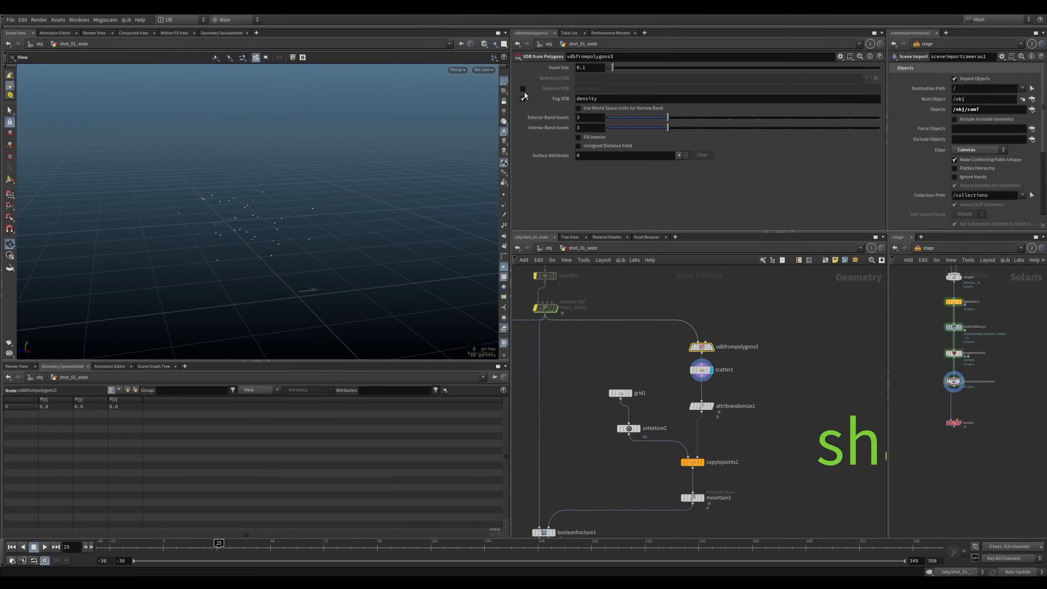
pyautogui.moveTo(618, 96); pyautogui.dragTo(576, 99)
# Display attribrandomize1 and copytopoints1 in turn to review the N randomization and the copied grids
pyautogui.click(704, 407)
pyautogui.press('r')
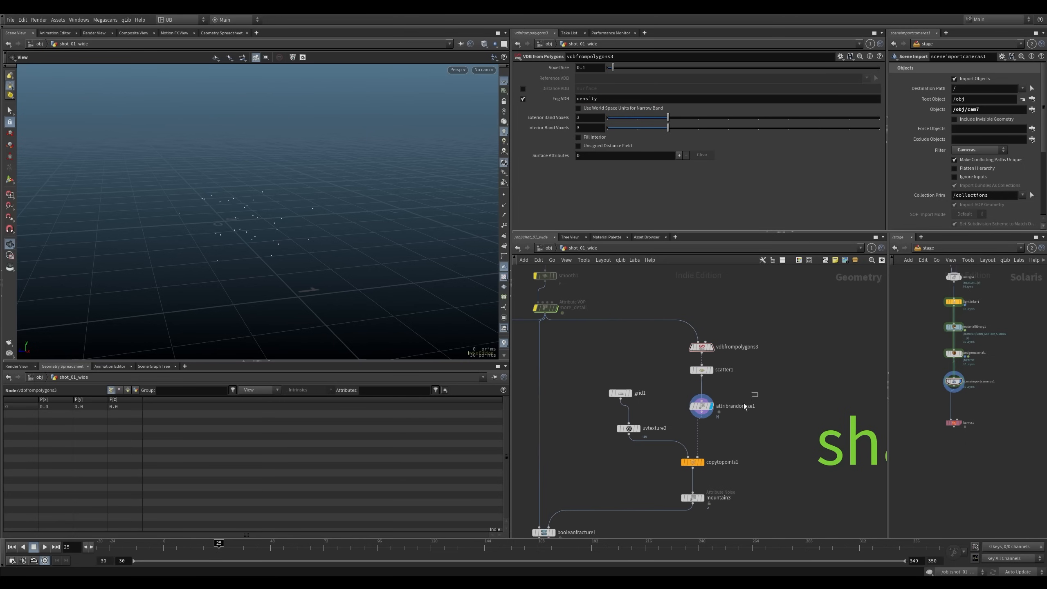
pyautogui.moveTo(719, 420); pyautogui.dragTo(714, 396, button='middle')
pyautogui.scroll(1, 732, 409)
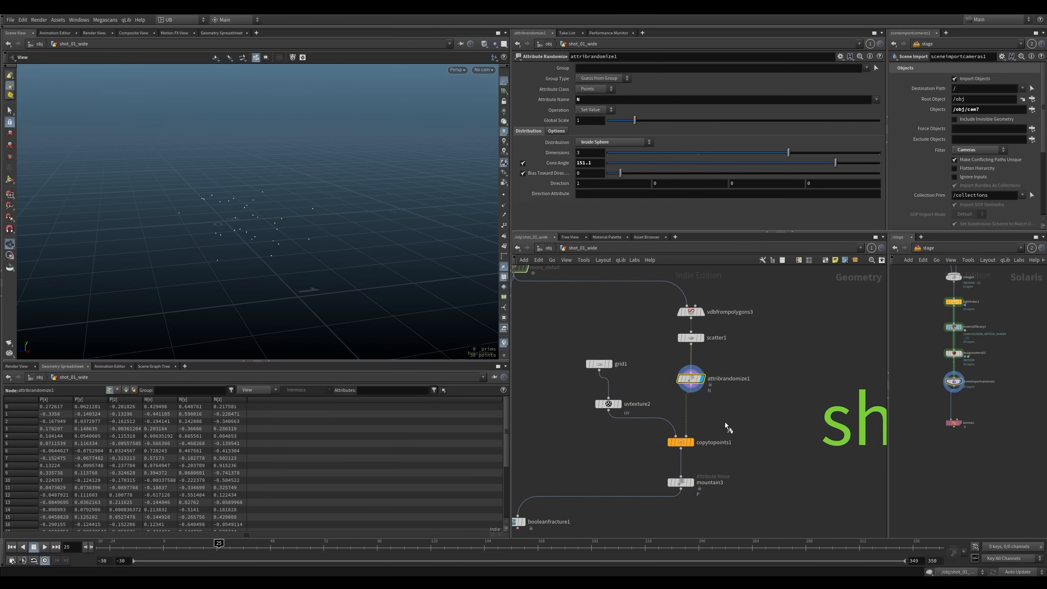
pyautogui.click(692, 442)
pyautogui.moveTo(321, 247); pyautogui.dragTo(444, 311)
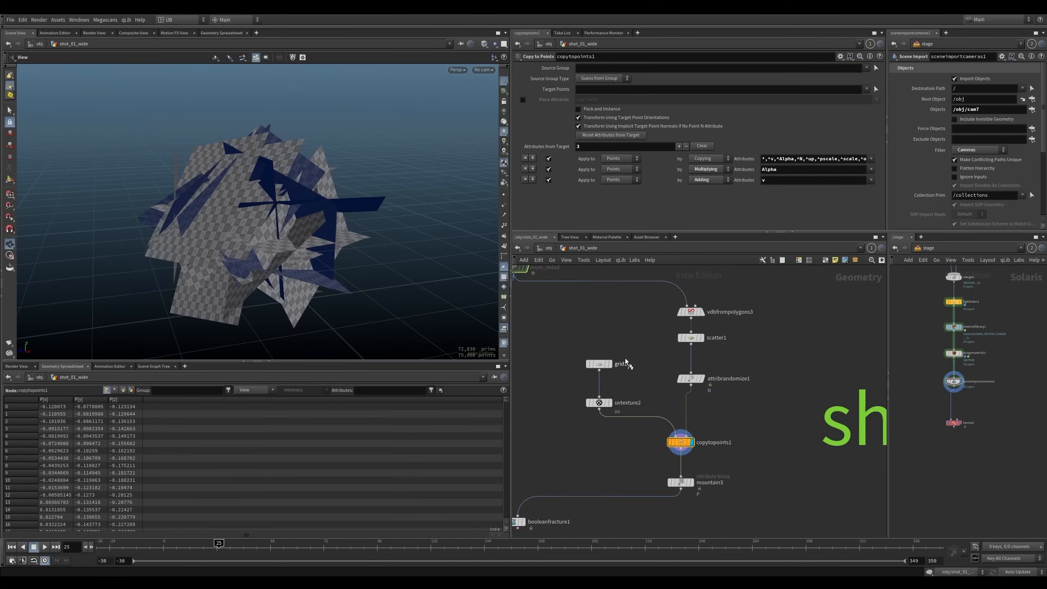
# Display grid1 and uvtexture2 and examine the UV-mapped grid from several angles
pyautogui.click(602, 364)
pyautogui.click(599, 403)
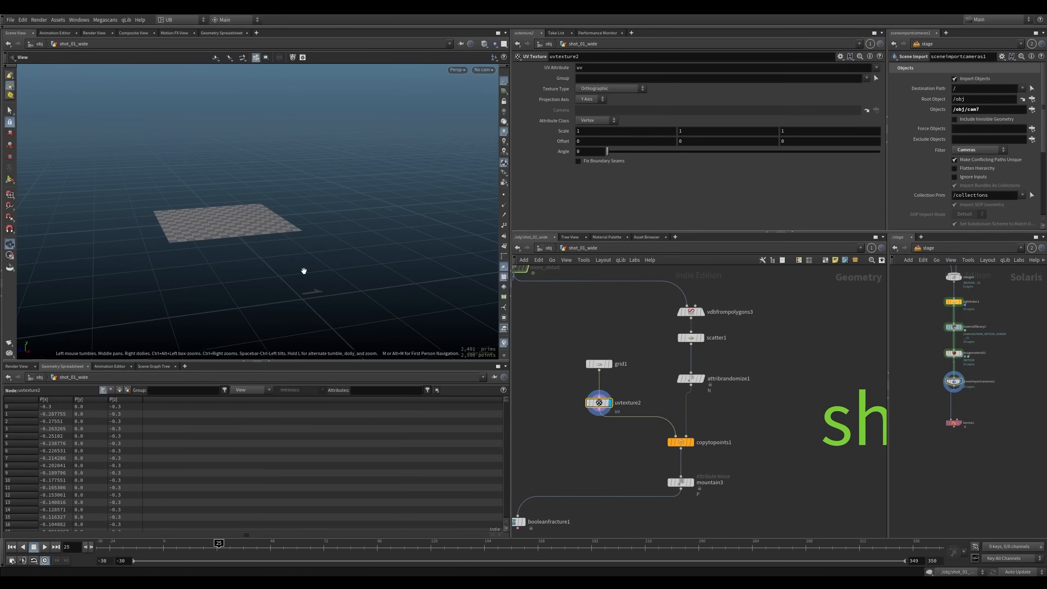
pyautogui.moveTo(304, 271); pyautogui.dragTo(291, 320)
pyautogui.moveTo(237, 236); pyautogui.dragTo(276, 266, button='right')
pyautogui.moveTo(276, 267); pyautogui.dragTo(318, 234, button='middle')
pyautogui.moveTo(318, 234); pyautogui.dragTo(293, 244, button='right')
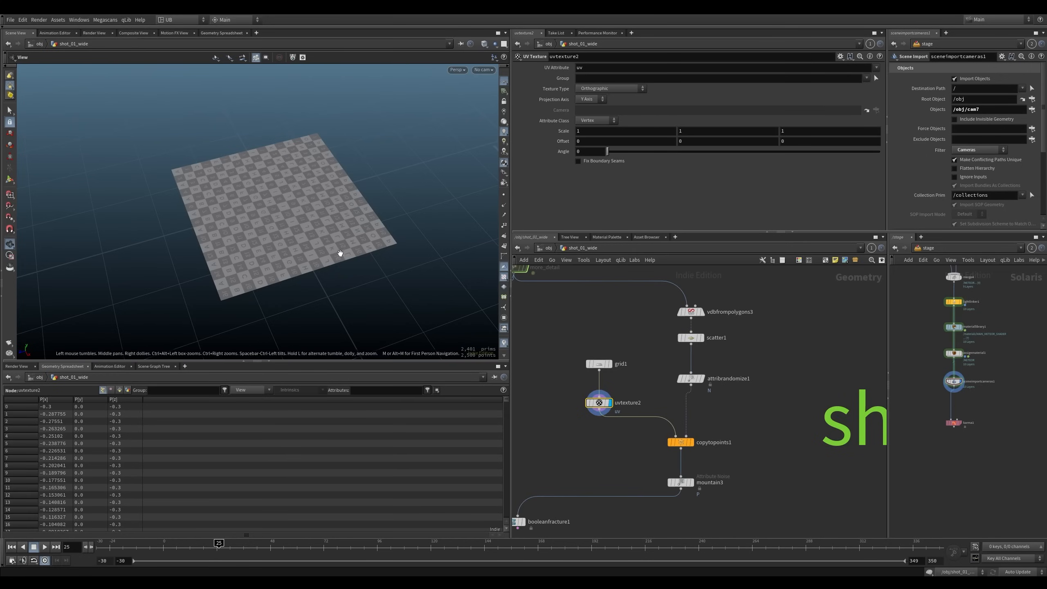
pyautogui.moveTo(340, 253); pyautogui.dragTo(336, 239)
# Display the booleanfracture1 node to view the fractured rock
pyautogui.moveTo(631, 473); pyautogui.dragTo(614, 410, button='middle')
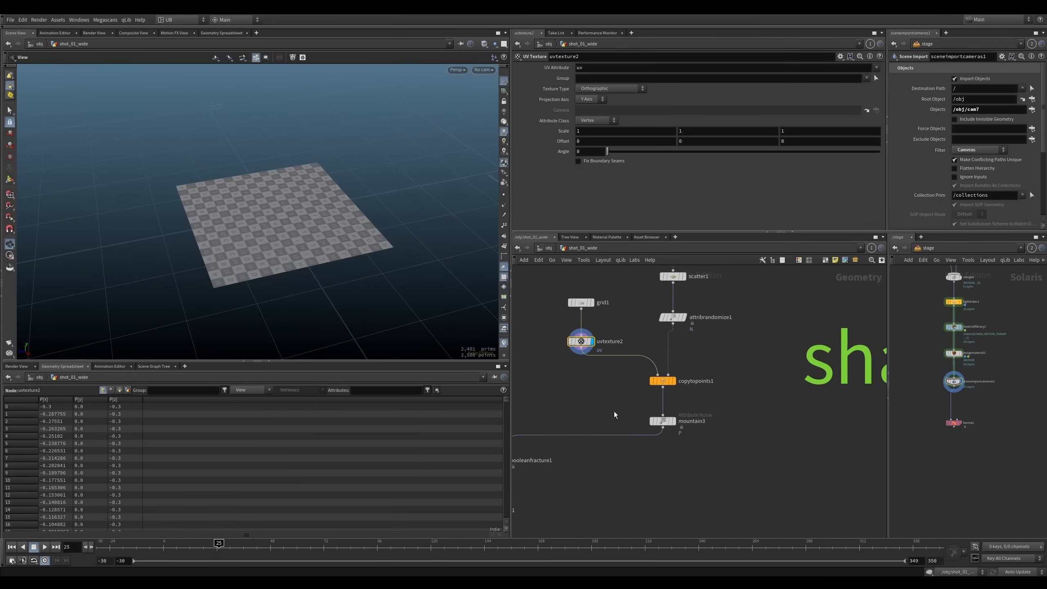
pyautogui.moveTo(569, 381); pyautogui.dragTo(677, 327, button='middle')
pyautogui.press('r')
pyautogui.moveTo(677, 421); pyautogui.dragTo(570, 389)
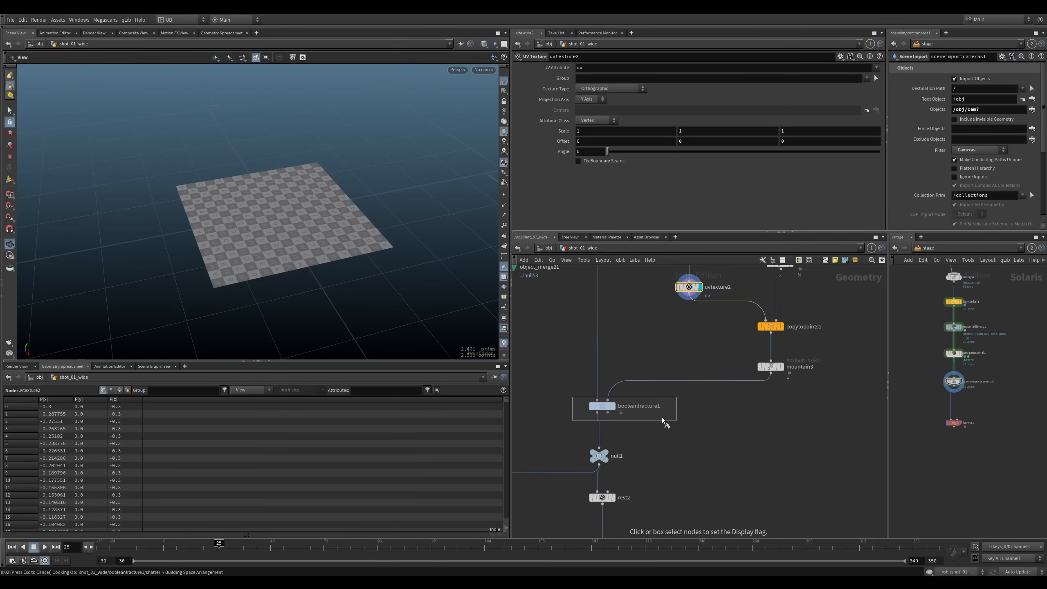
# Add an Exploded View node fed by booleanfracture1, display it, and inspect the separated pieces
pyautogui.press('Tab')
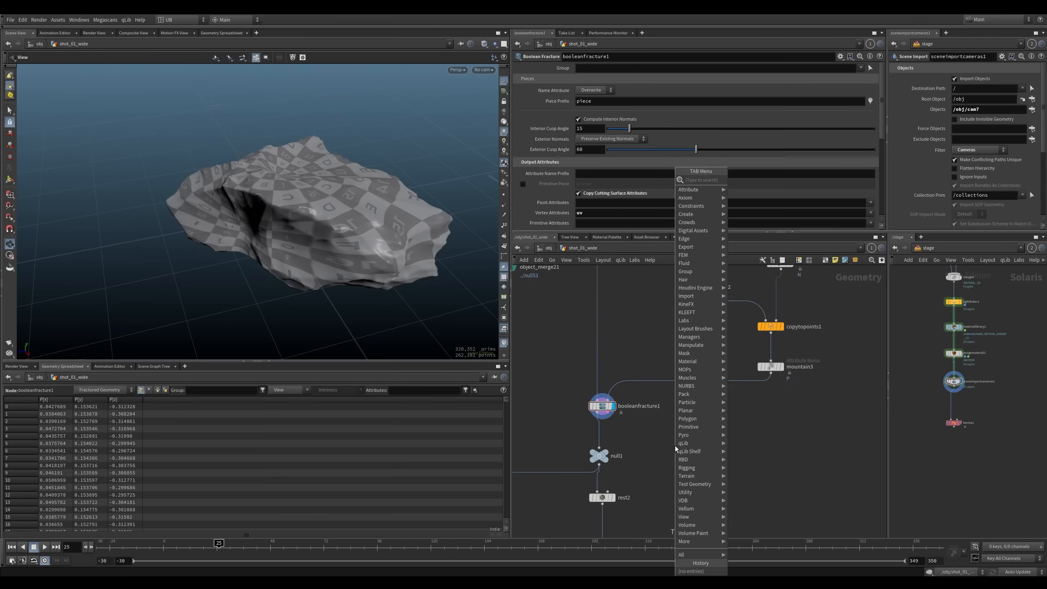
pyautogui.write('expl')
pyautogui.press('Return')
pyautogui.click(675, 445)
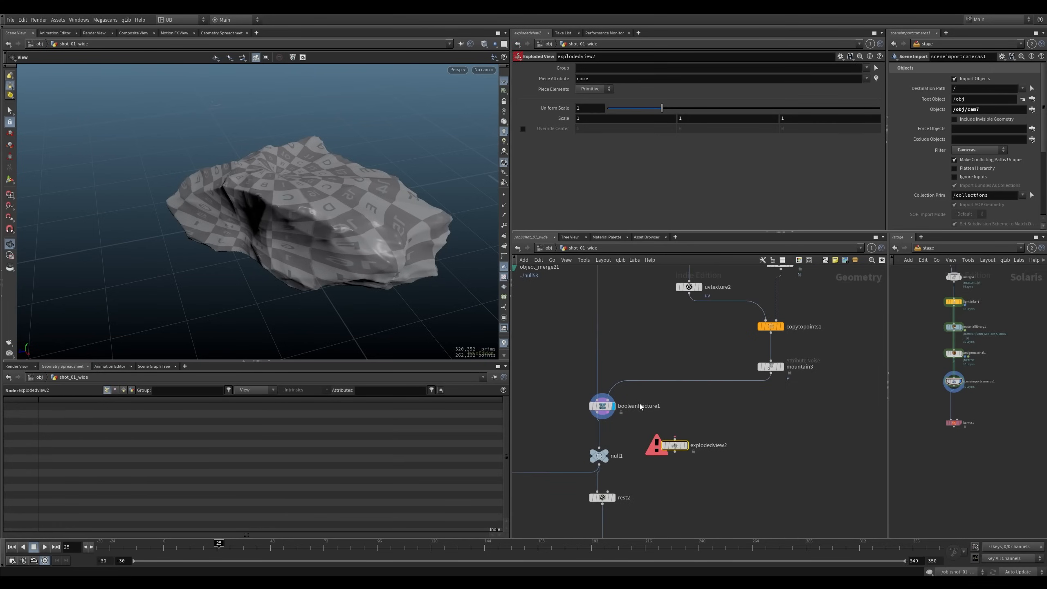
pyautogui.click(675, 439)
pyautogui.click(597, 421)
pyautogui.click(686, 445)
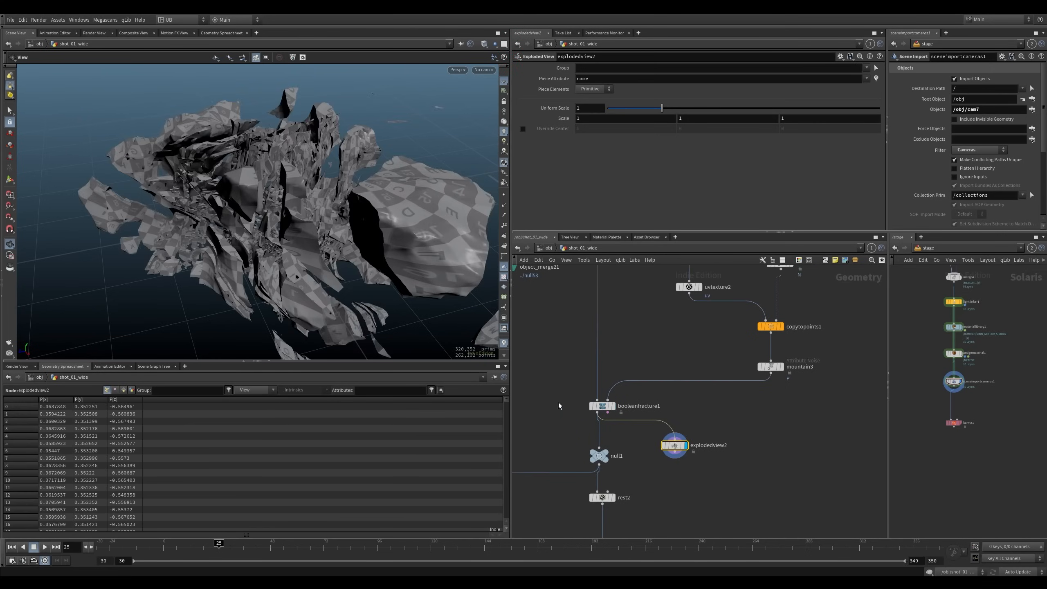
pyautogui.scroll(5, 305, 215)
pyautogui.moveTo(274, 203); pyautogui.dragTo(324, 206)
pyautogui.scroll(-5, 434, 232)
pyautogui.scroll(4, 342, 204)
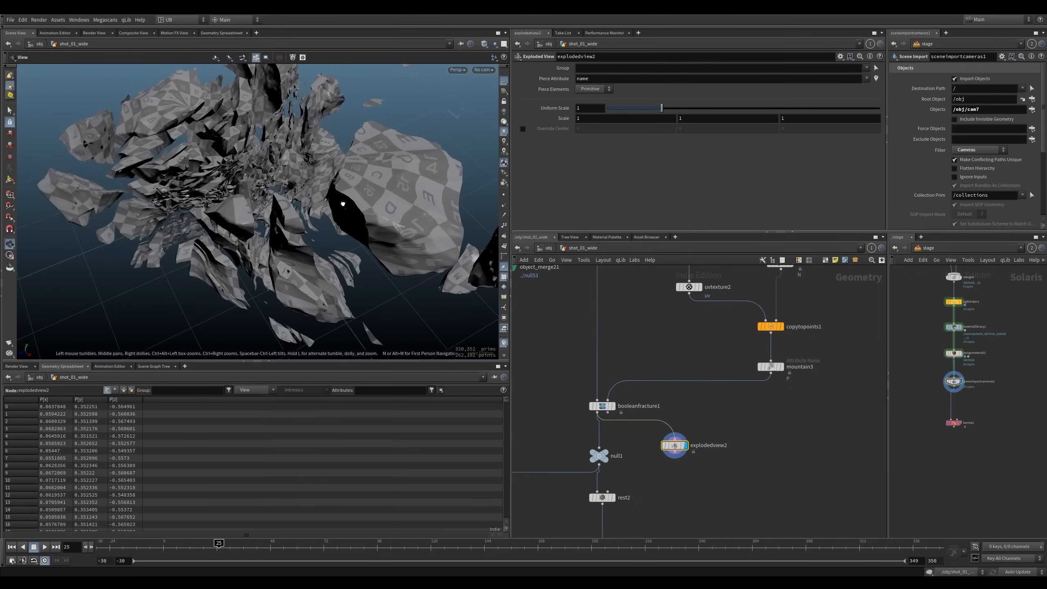
# Display uvtexture2 and copytopoints1 again to compare the single grid with its copies
pyautogui.moveTo(680, 318); pyautogui.dragTo(638, 396, button='middle')
pyautogui.moveTo(614, 359); pyautogui.dragTo(665, 380)
pyautogui.press('r')
pyautogui.moveTo(695, 391); pyautogui.dragTo(683, 380, button='middle')
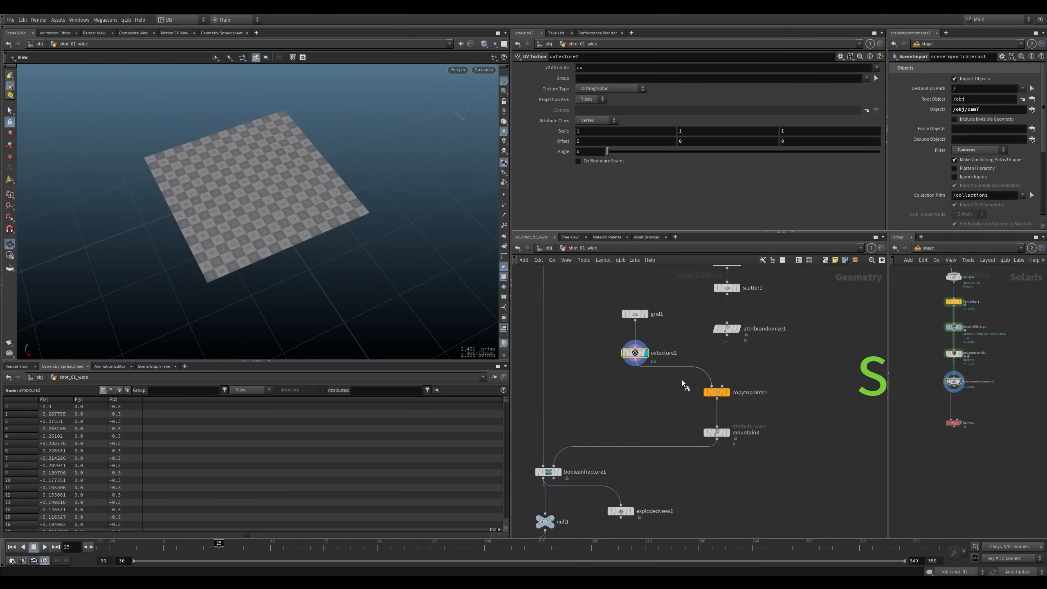
pyautogui.moveTo(683, 379); pyautogui.dragTo(716, 414)
pyautogui.press('r')
pyautogui.scroll(-5, 374, 281)
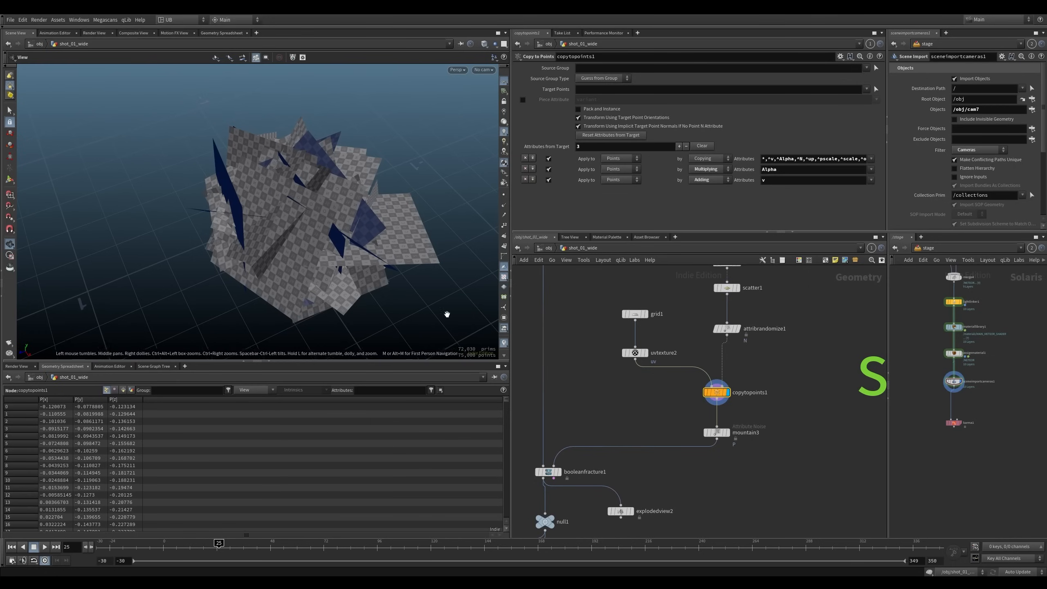
# Try bypassing attribrandomize1 to see its effect on the copied grids' orientation, and re-enable it
pyautogui.moveTo(709, 311); pyautogui.dragTo(760, 350)
pyautogui.moveTo(744, 340); pyautogui.dragTo(715, 366, button='middle')
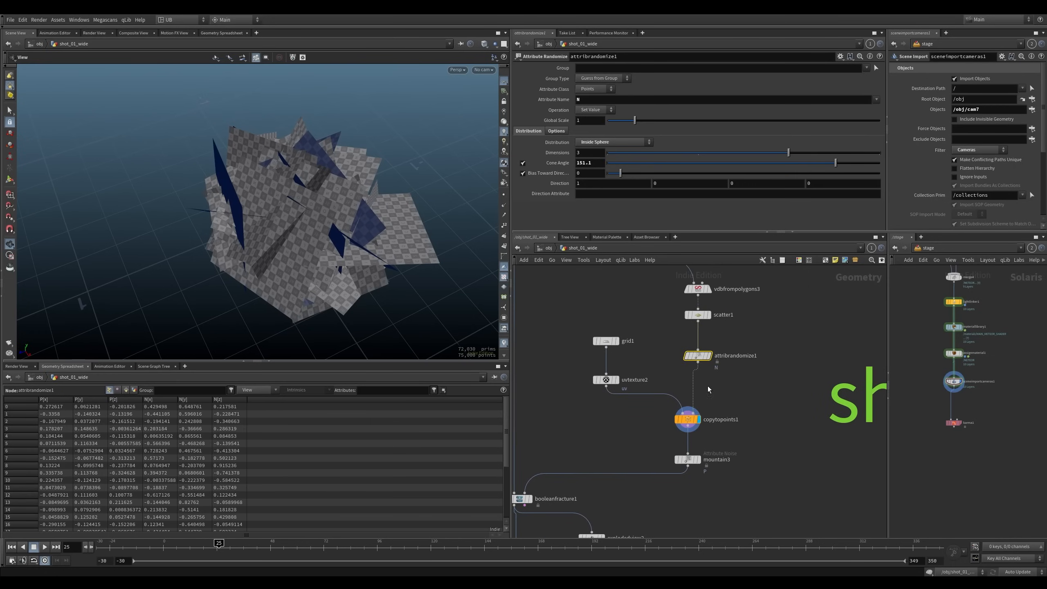
pyautogui.press('b')
pyautogui.press('b')
pyautogui.press('b')
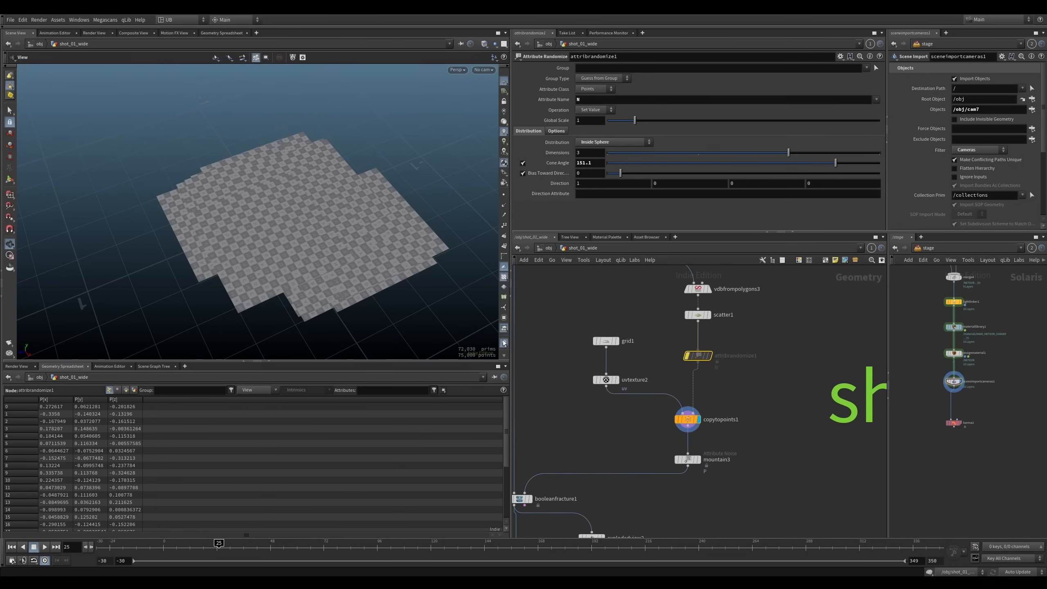
pyautogui.press('b')
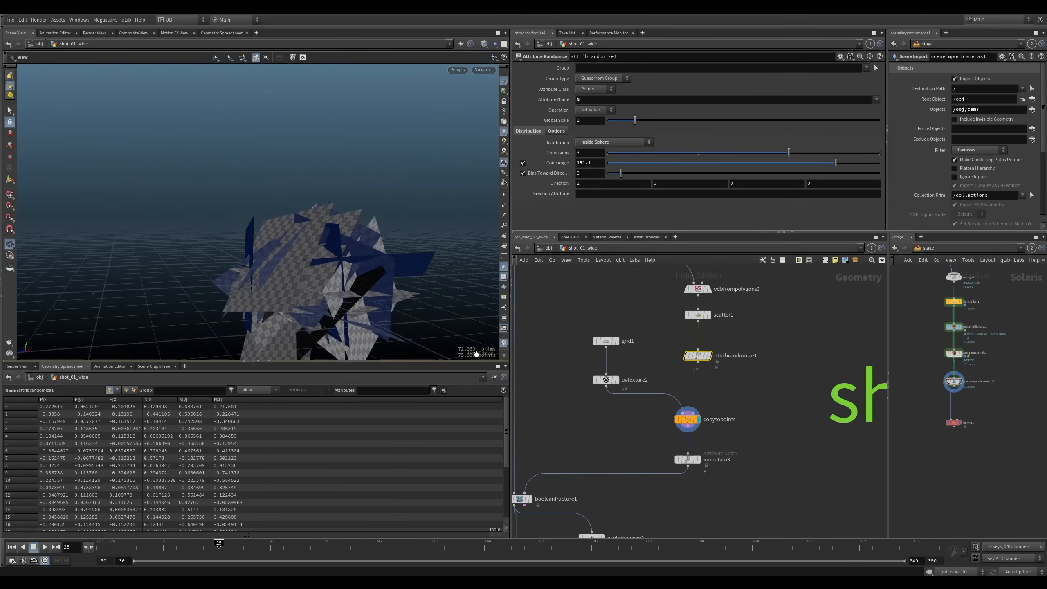
pyautogui.moveTo(335, 218); pyautogui.dragTo(374, 234)
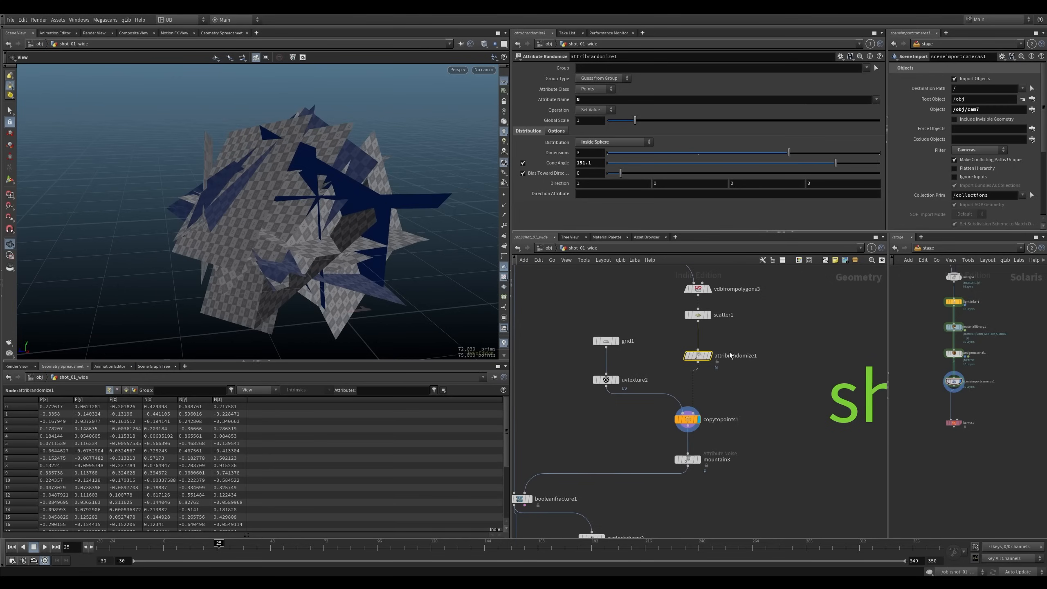
# Keep attribrandomize1's distribution at Inside Sphere and set its cone angle to 165.9
pyautogui.click(592, 144)
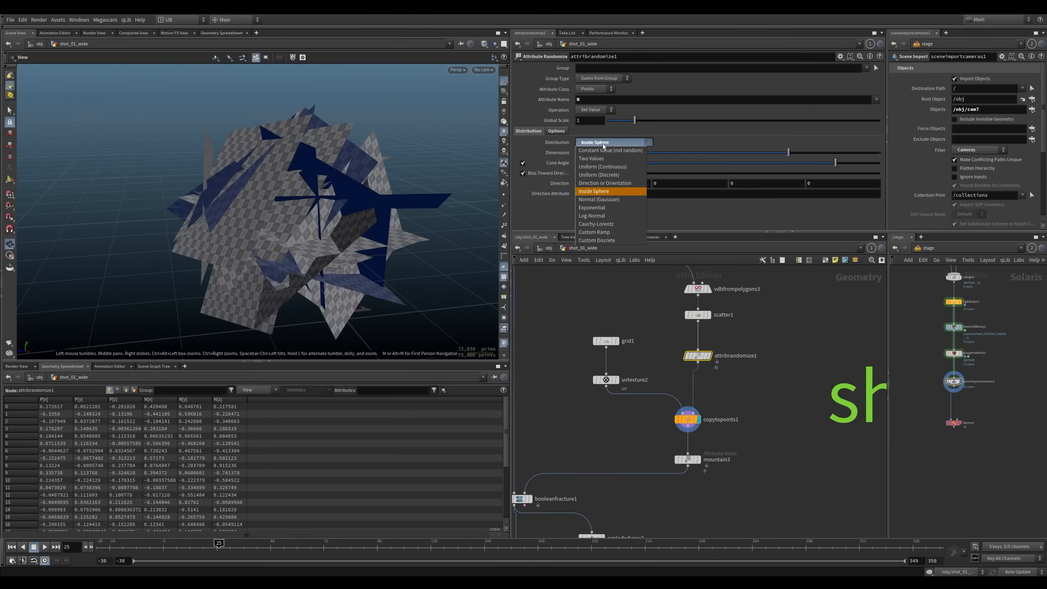
pyautogui.click(596, 193)
pyautogui.moveTo(782, 165); pyautogui.dragTo(866, 186)
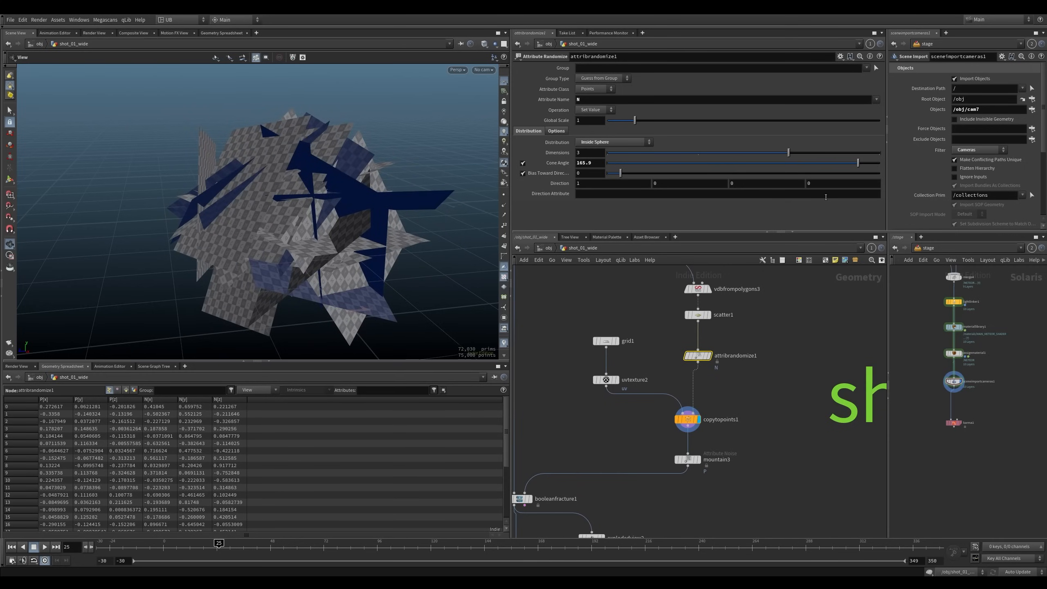
pyautogui.moveTo(359, 245)
pyautogui.mouseDown()
pyautogui.moveTo(316, 236)
pyautogui.moveTo(342, 240)
pyautogui.mouseUp()
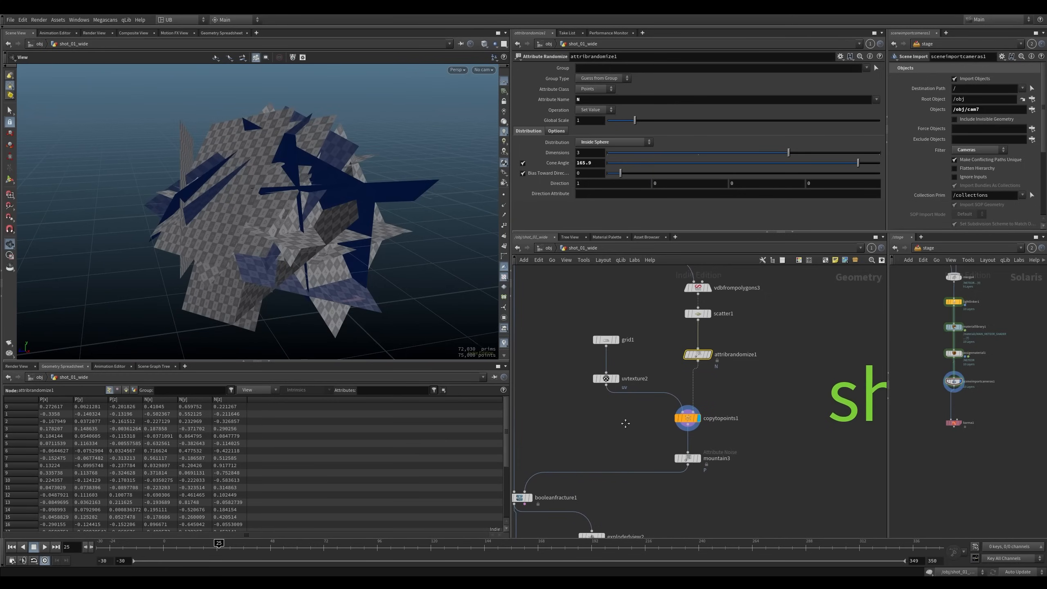
# Display mountain3 and examine the noise-distorted cutting grids
pyautogui.moveTo(626, 424); pyautogui.dragTo(617, 388, button='middle')
pyautogui.moveTo(702, 447); pyautogui.dragTo(703, 448)
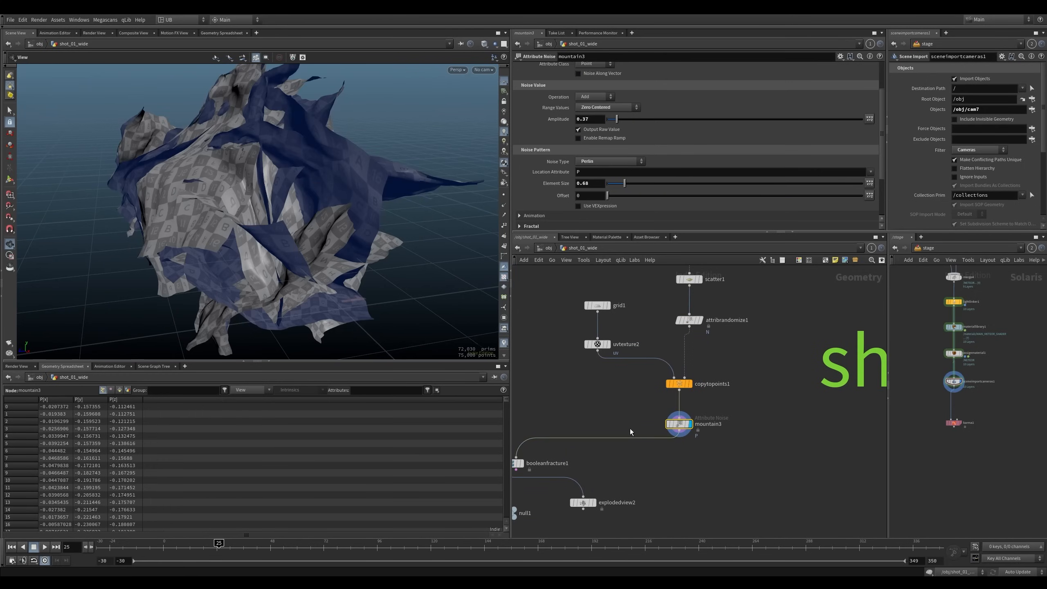
pyautogui.moveTo(354, 240); pyautogui.dragTo(313, 207)
# Display booleanfracture1 and the exploded view below it to examine the rock whole and in pieces
pyautogui.moveTo(579, 402); pyautogui.dragTo(601, 387, button='middle')
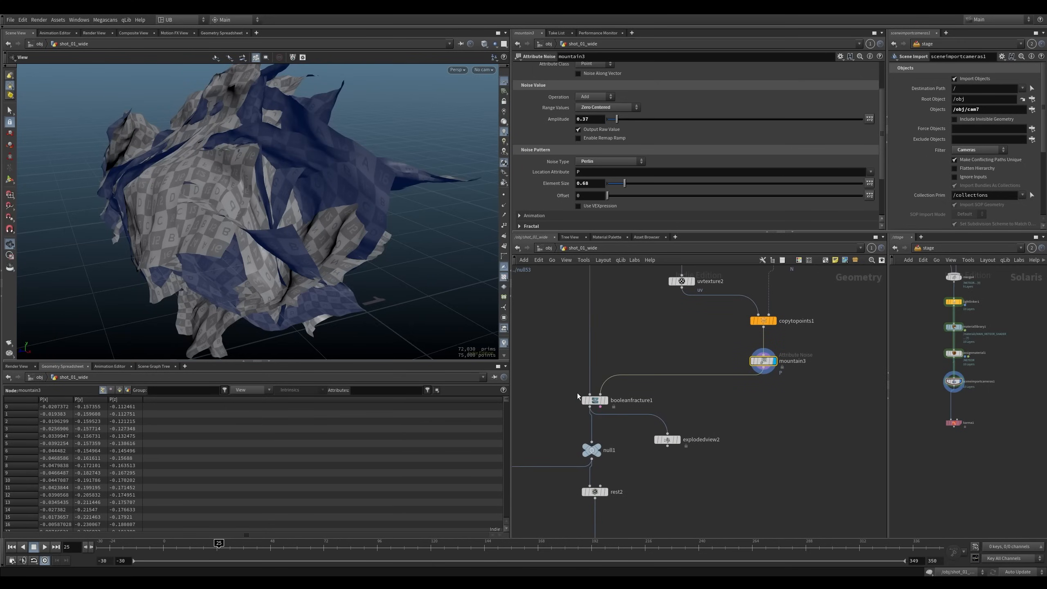
pyautogui.press('r')
pyautogui.moveTo(550, 385); pyautogui.dragTo(612, 417)
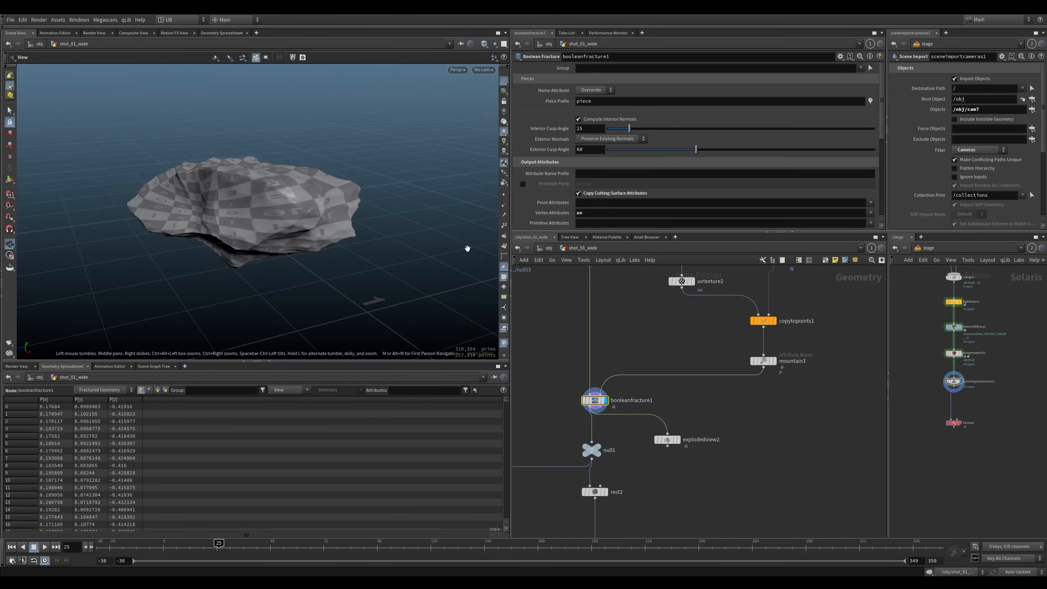
pyautogui.moveTo(288, 206); pyautogui.dragTo(358, 295)
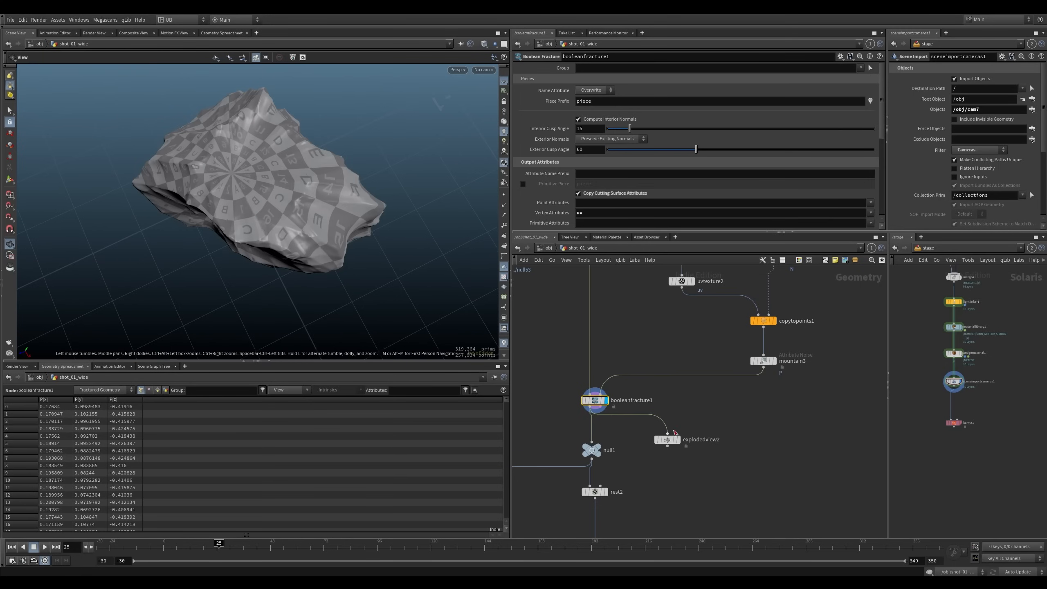
pyautogui.press('r')
pyautogui.moveTo(721, 419); pyautogui.dragTo(677, 452)
pyautogui.moveTo(273, 250); pyautogui.dragTo(381, 201)
pyautogui.scroll(-4, 264, 177)
# Display null1 and the explodedview1 node that branches off it
pyautogui.moveTo(642, 471); pyautogui.dragTo(650, 436, button='middle')
pyautogui.press('r')
pyautogui.moveTo(565, 403); pyautogui.dragTo(624, 429)
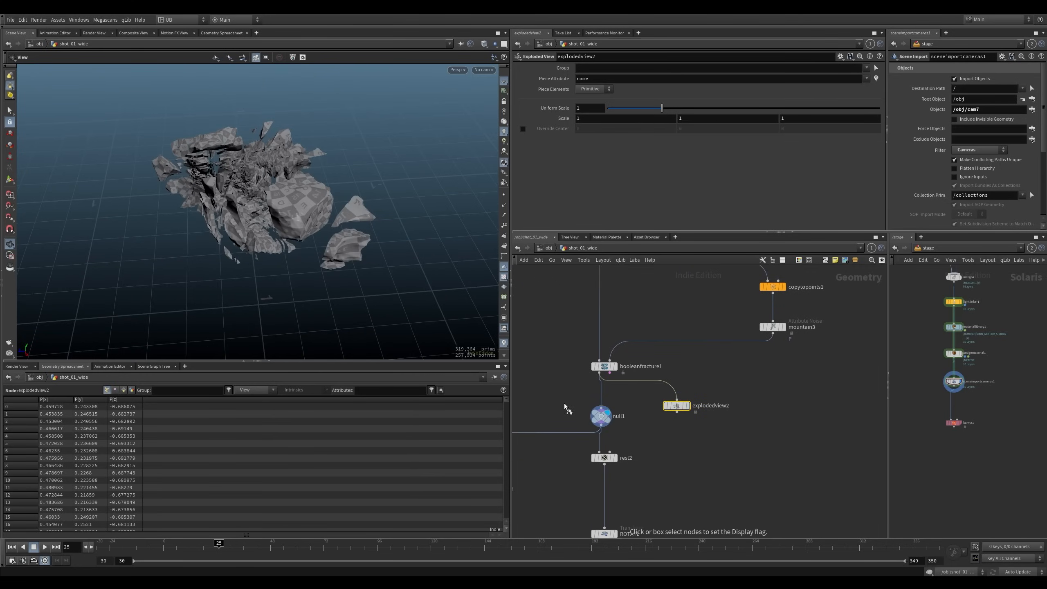
pyautogui.moveTo(674, 420); pyautogui.dragTo(727, 375, button='middle')
pyautogui.moveTo(616, 456); pyautogui.dragTo(632, 431, button='middle')
pyautogui.press('r')
pyautogui.click(601, 413)
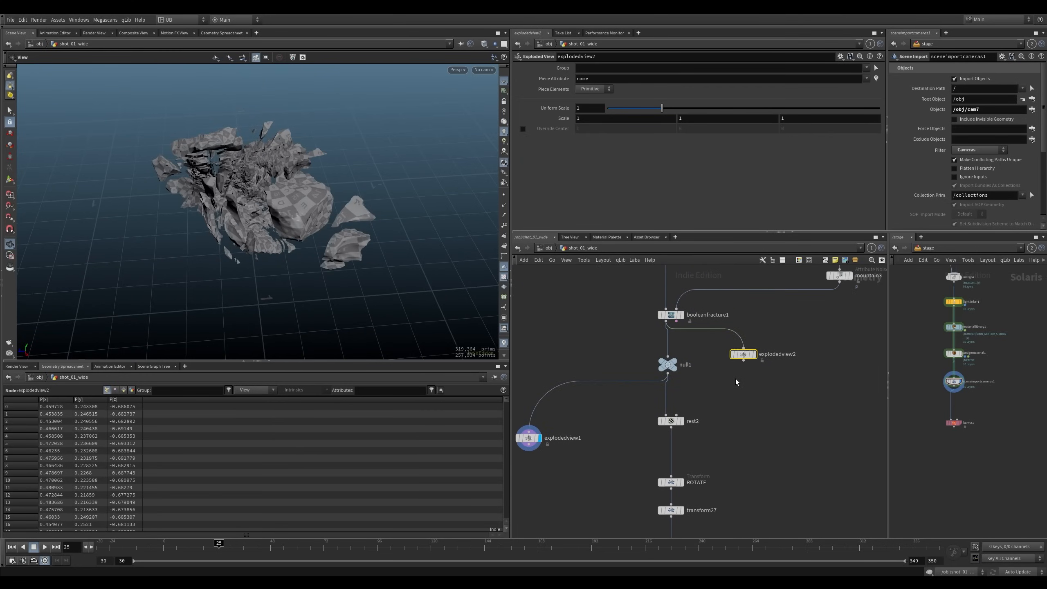
# Delete explodedview2 and display rest2 to examine the stationary rock across the timeline
pyautogui.press('Delete')
pyautogui.moveTo(742, 400); pyautogui.dragTo(733, 356, button='middle')
pyautogui.moveTo(671, 391); pyautogui.dragTo(650, 415)
pyautogui.press('r')
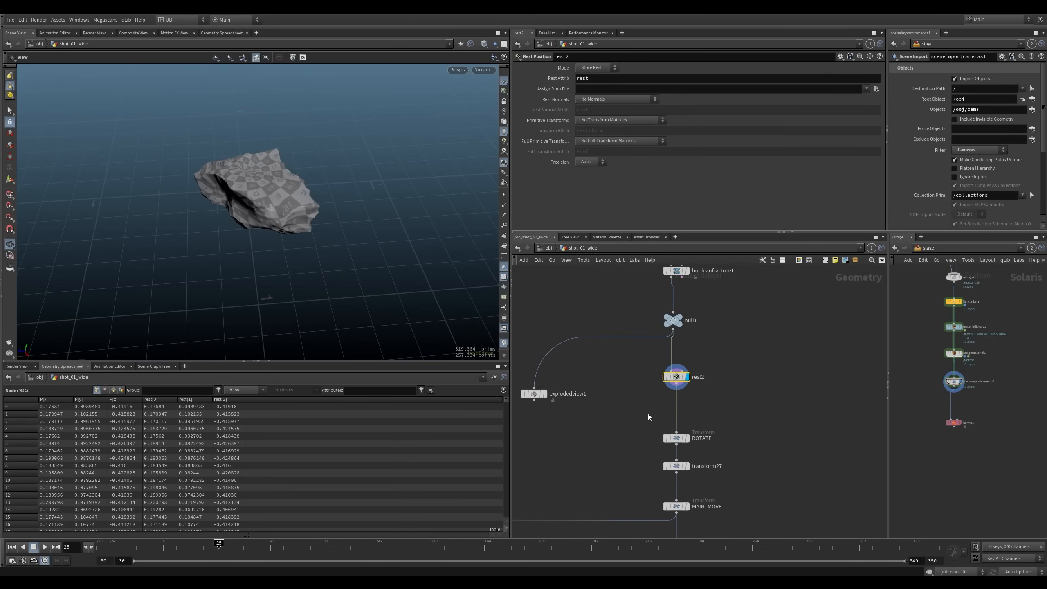
pyautogui.moveTo(325, 322); pyautogui.dragTo(245, 536, button='right')
pyautogui.moveTo(245, 538); pyautogui.dragTo(158, 538)
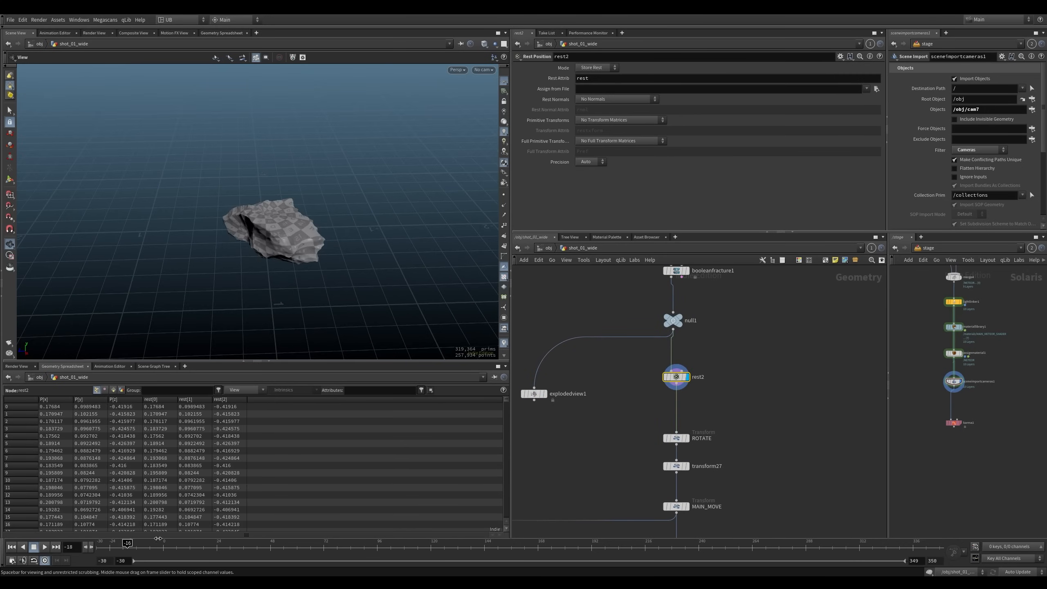
pyautogui.moveTo(319, 543); pyautogui.dragTo(248, 543)
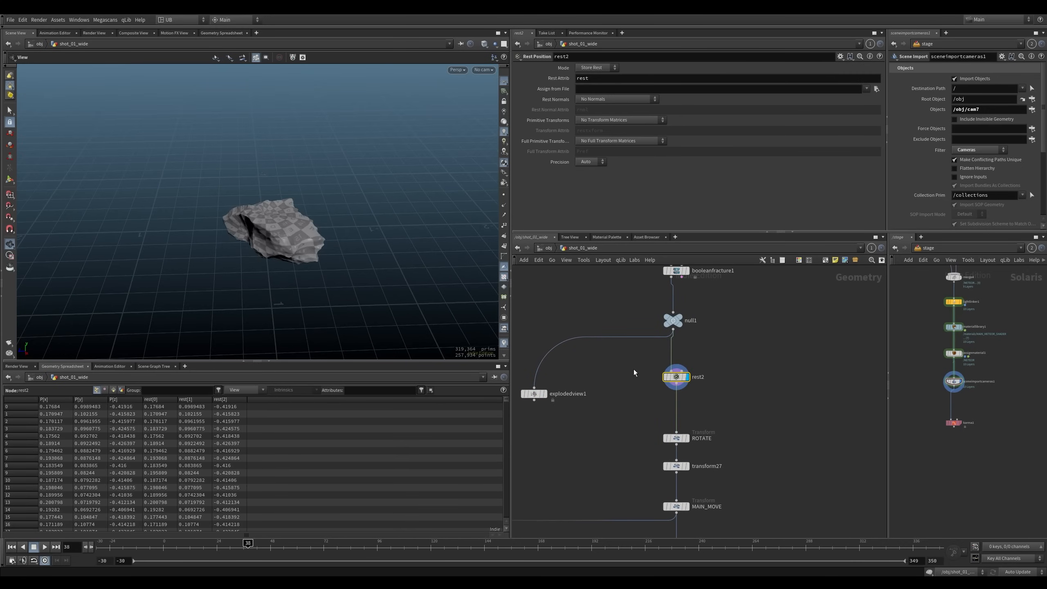
pyautogui.moveTo(331, 269); pyautogui.dragTo(311, 257)
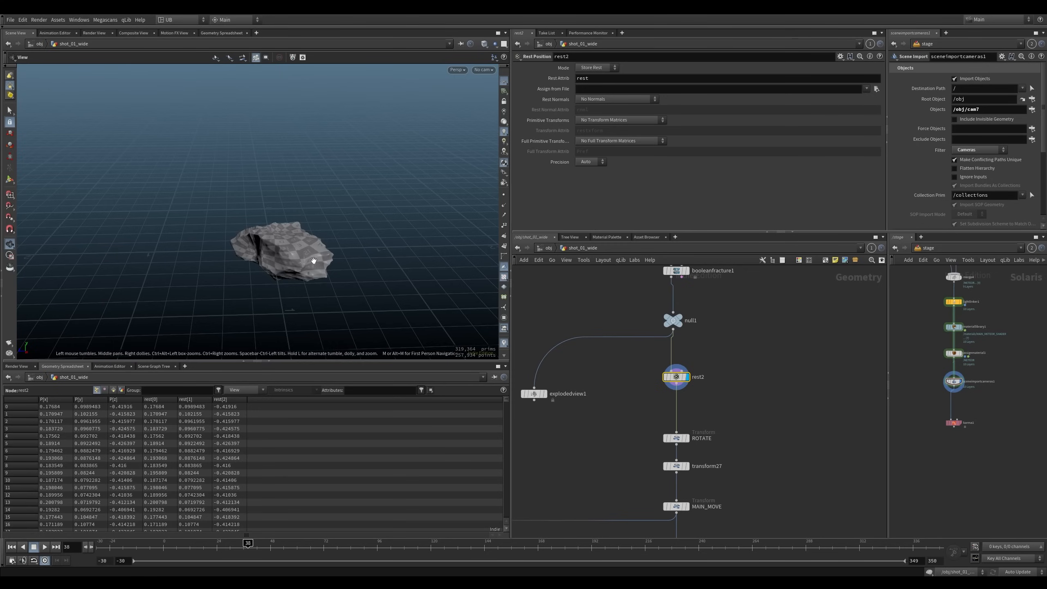
# Nudge the ROTATE node closer to rest2 and colour the ROTATE, transform27, MAIN_MOVE and SCALE nodes teal
pyautogui.moveTo(631, 424); pyautogui.dragTo(637, 342, button='middle')
pyautogui.moveTo(689, 355); pyautogui.dragTo(689, 340)
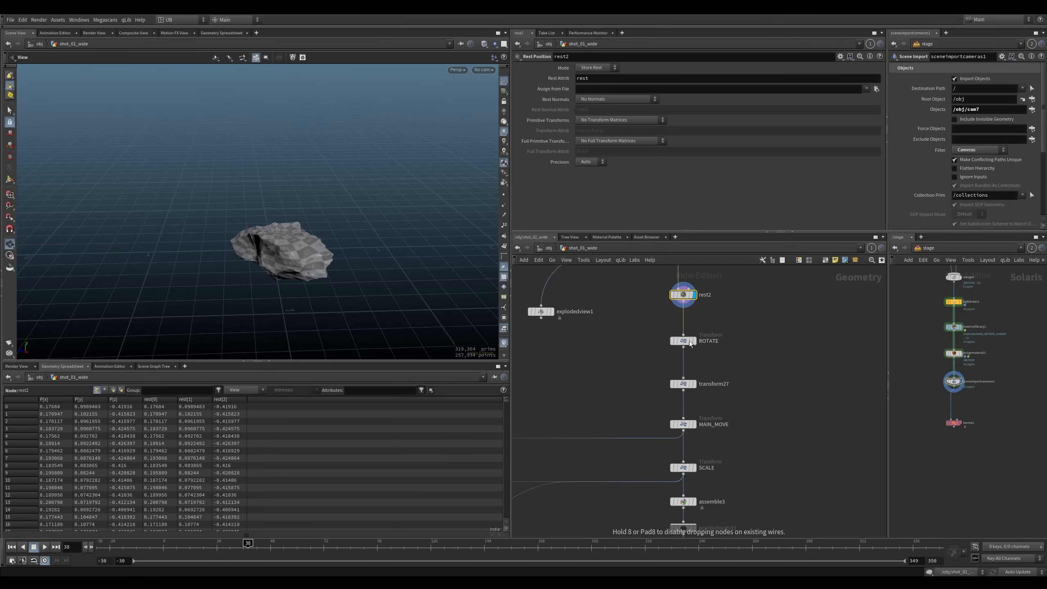
pyautogui.moveTo(764, 379); pyautogui.dragTo(740, 353, button='middle')
pyautogui.moveTo(731, 287); pyautogui.dragTo(604, 461)
pyautogui.press('c')
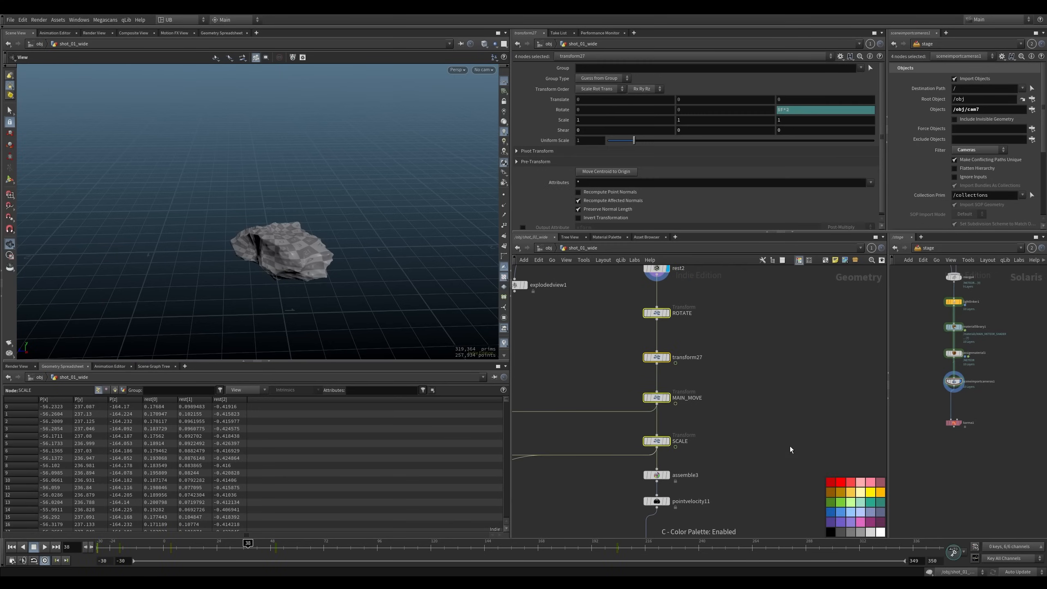
pyautogui.click(881, 502)
pyautogui.click(742, 367)
pyautogui.press('c')
# Display the ROTATE node and examine the reoriented rock at frame 31
pyautogui.moveTo(733, 358); pyautogui.dragTo(731, 391, button='middle')
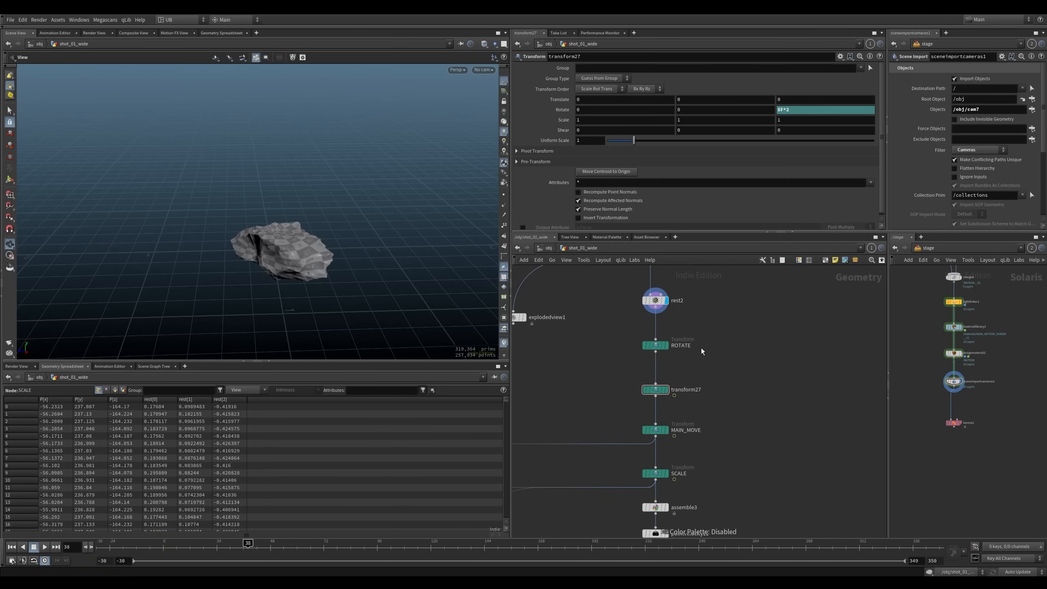
pyautogui.press('r')
pyautogui.moveTo(730, 323); pyautogui.dragTo(650, 364)
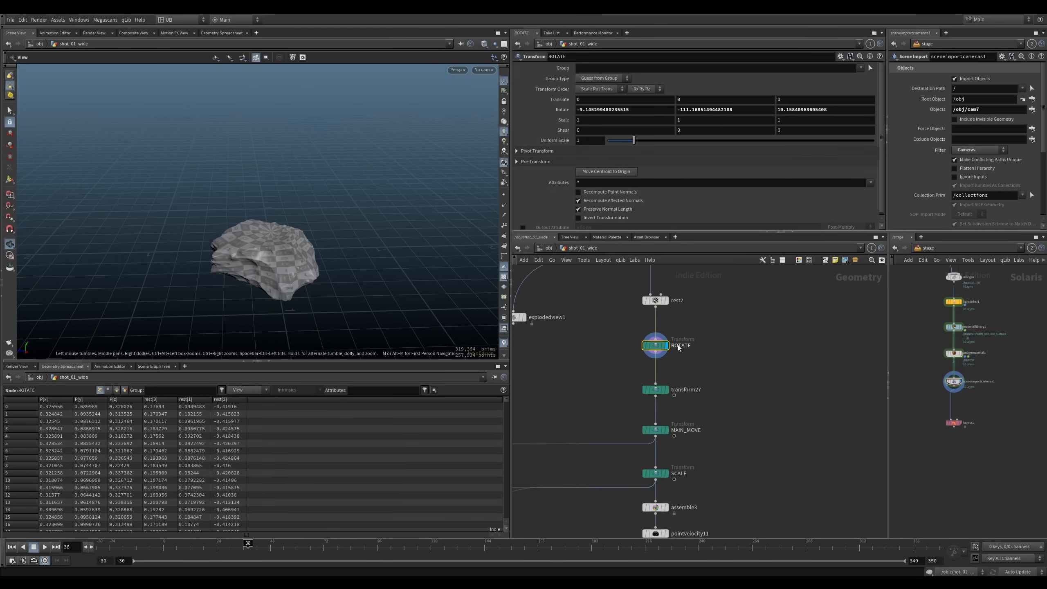
pyautogui.moveTo(714, 329); pyautogui.dragTo(630, 365)
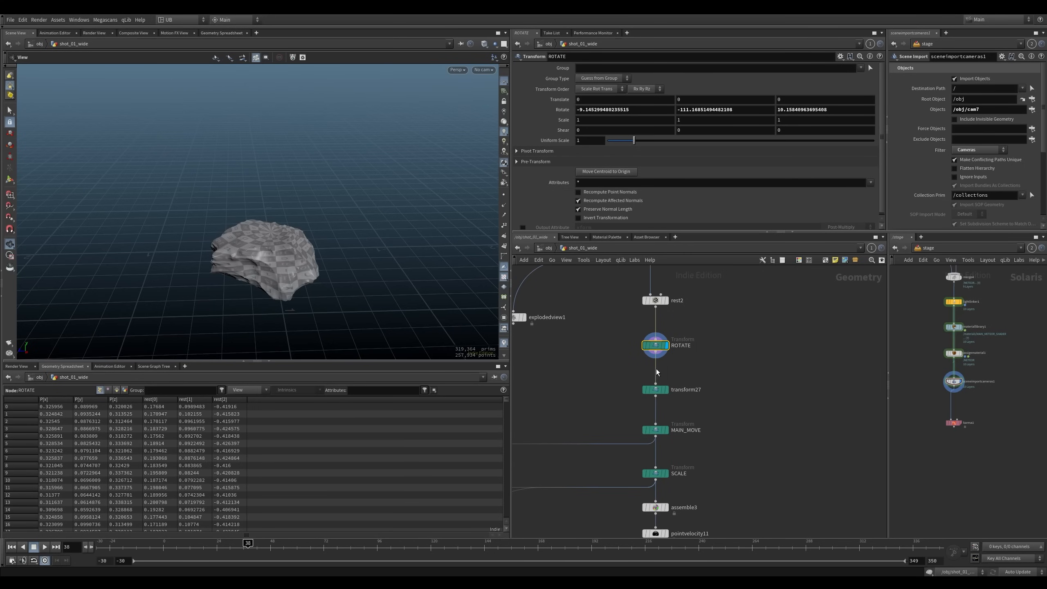
pyautogui.moveTo(223, 547); pyautogui.dragTo(233, 548)
pyautogui.moveTo(273, 258); pyautogui.dragTo(285, 233)
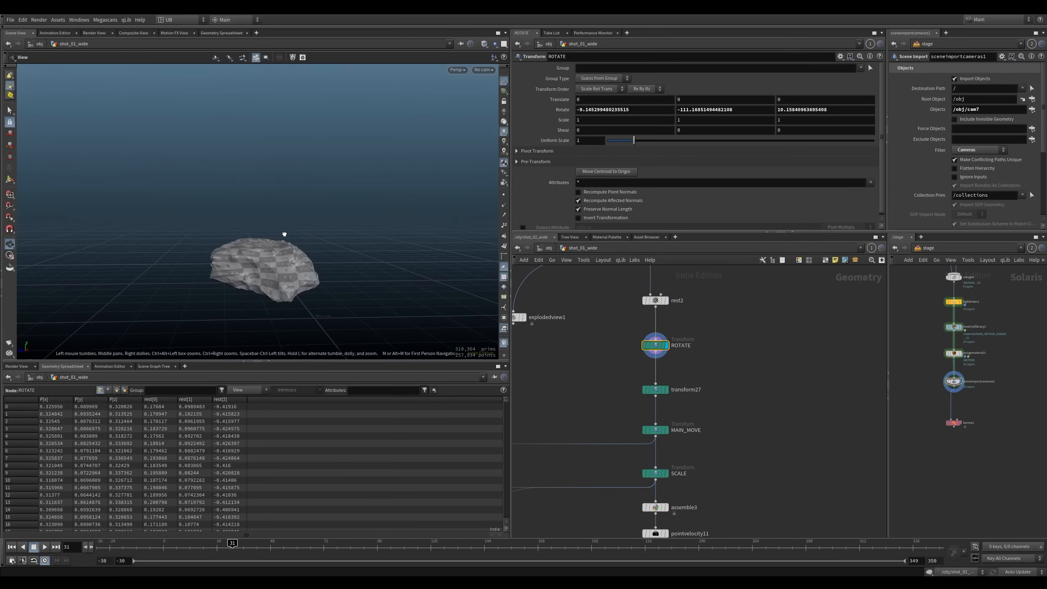
# Examine the reoriented rock from several sides, box-select one end to point it out and clear the selection
pyautogui.press('b')
pyautogui.press('b')
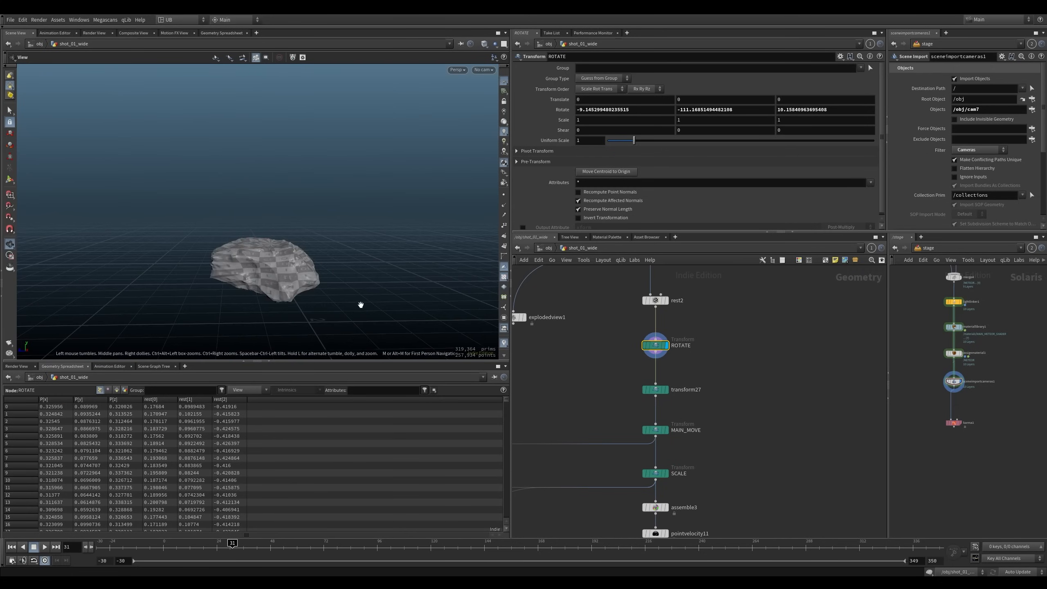
pyautogui.moveTo(330, 289); pyautogui.dragTo(382, 241)
pyautogui.press('s')
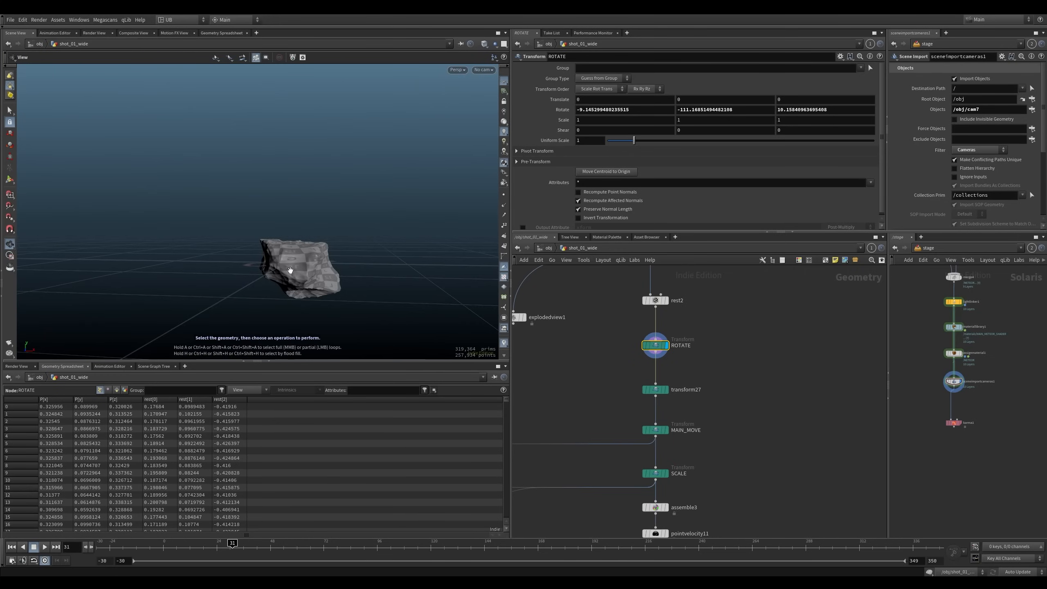
pyautogui.keyDown('alt'); pyautogui.moveTo(280, 271); pyautogui.dragTo(180, 272); pyautogui.keyUp('alt')
pyautogui.moveTo(240, 235); pyautogui.dragTo(294, 288)
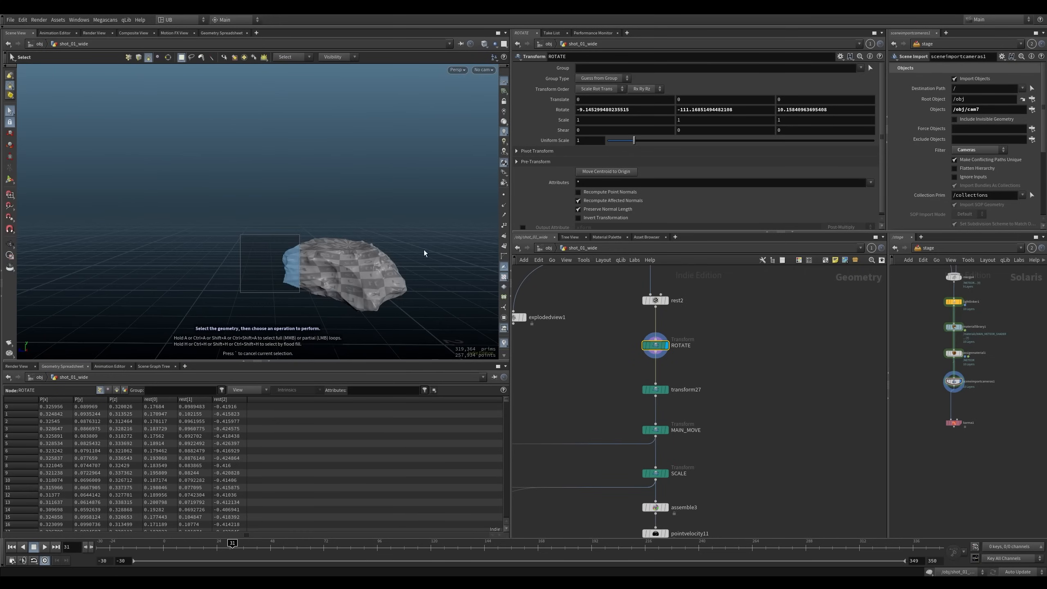
pyautogui.press('Escape')
# Display transform27 and play the animation to examine the spin driven by its Z rotation expression
pyautogui.moveTo(410, 290); pyautogui.dragTo(338, 257)
pyautogui.moveTo(609, 372); pyautogui.dragTo(590, 359, button='middle')
pyautogui.moveTo(591, 359); pyautogui.dragTo(638, 388)
pyautogui.press('r')
pyautogui.moveTo(595, 370); pyautogui.dragTo(616, 386)
pyautogui.moveTo(233, 547); pyautogui.dragTo(199, 537)
pyautogui.press('Up')
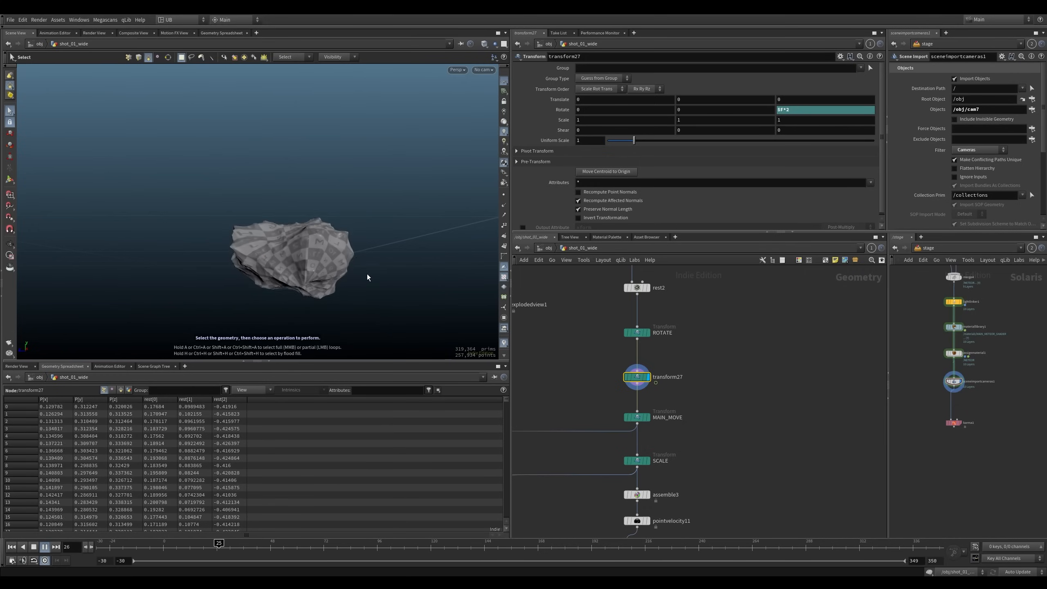
pyautogui.click(779, 110)
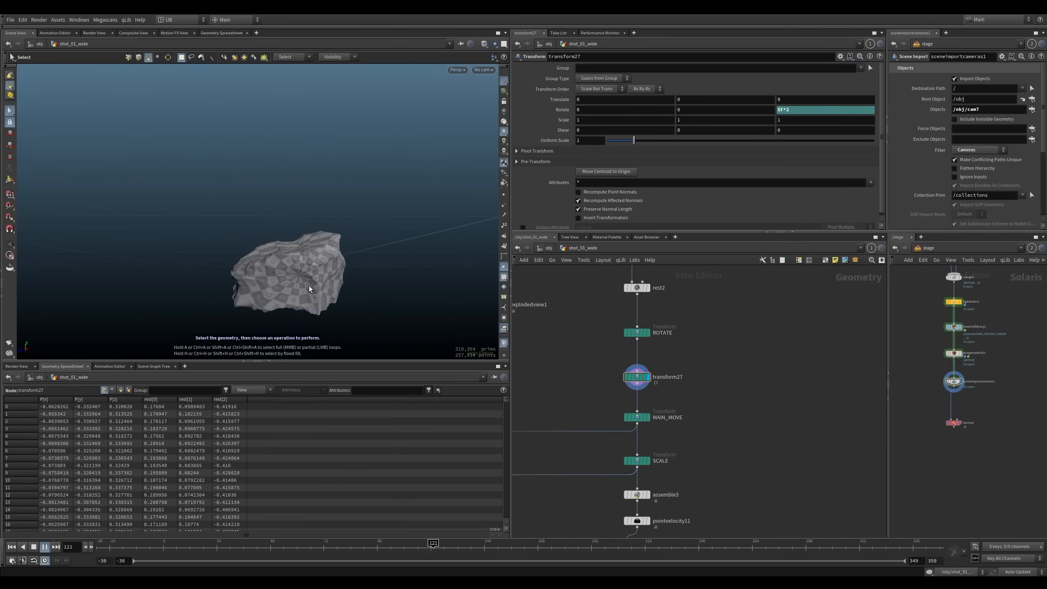
pyautogui.press('Up')
pyautogui.moveTo(129, 546); pyautogui.dragTo(400, 544)
# Display MAIN_MOVE and bring up its animation curves, scrubbing back to frame -15
pyautogui.moveTo(705, 400); pyautogui.dragTo(710, 363, button='middle')
pyautogui.press('Down')
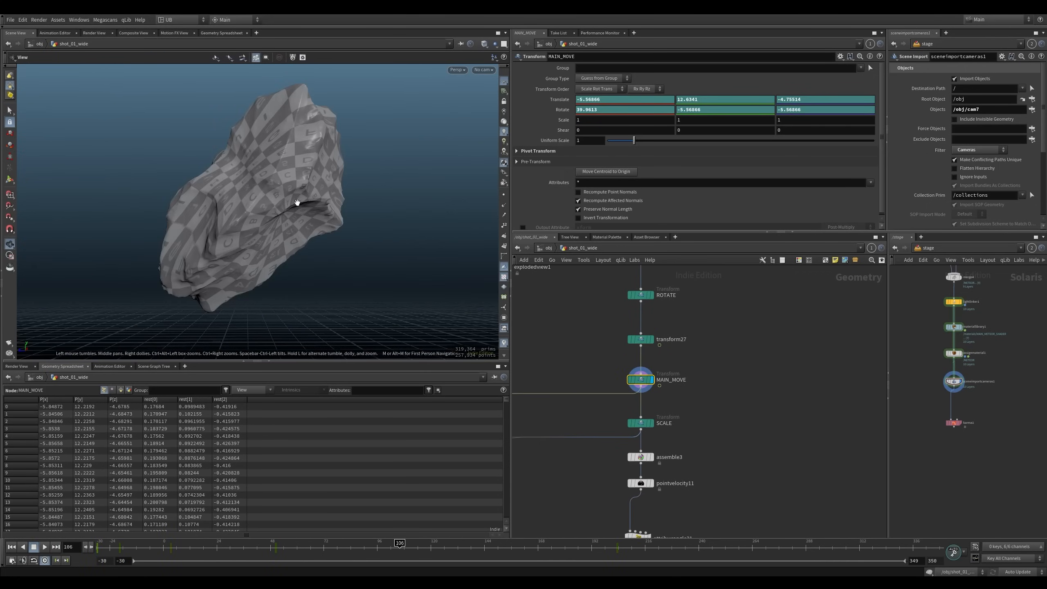
pyautogui.click(94, 367)
pyautogui.moveTo(312, 440); pyautogui.dragTo(191, 517, button='right')
pyautogui.moveTo(234, 406); pyautogui.dragTo(201, 411)
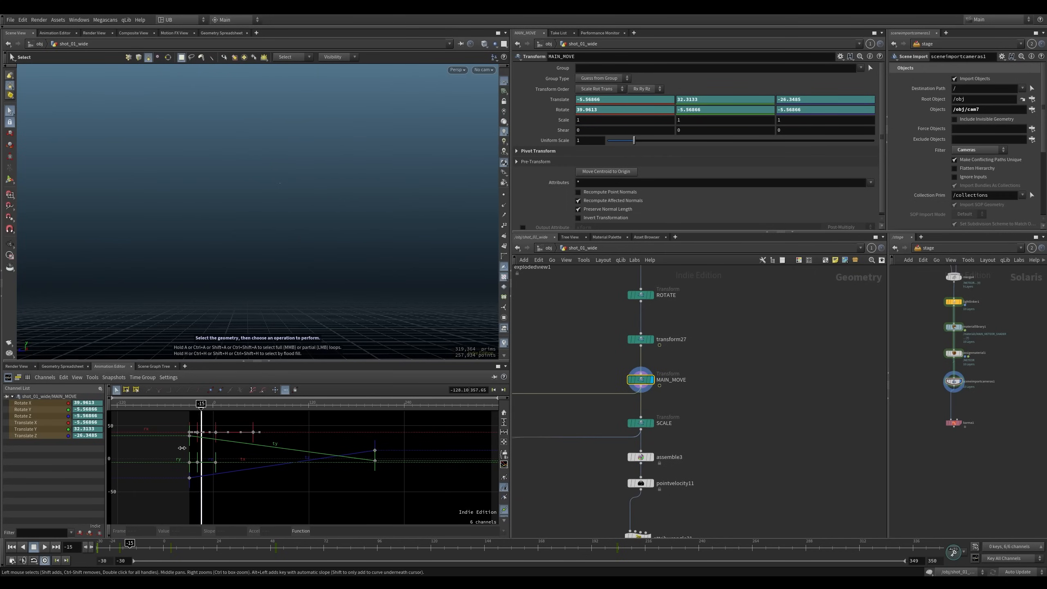
# Inspect MAIN_MOVE's Translate X and Translate Y curves individually, selecting Translate Y's first keyframe
pyautogui.click(40, 422)
pyautogui.scroll(4, 233, 458)
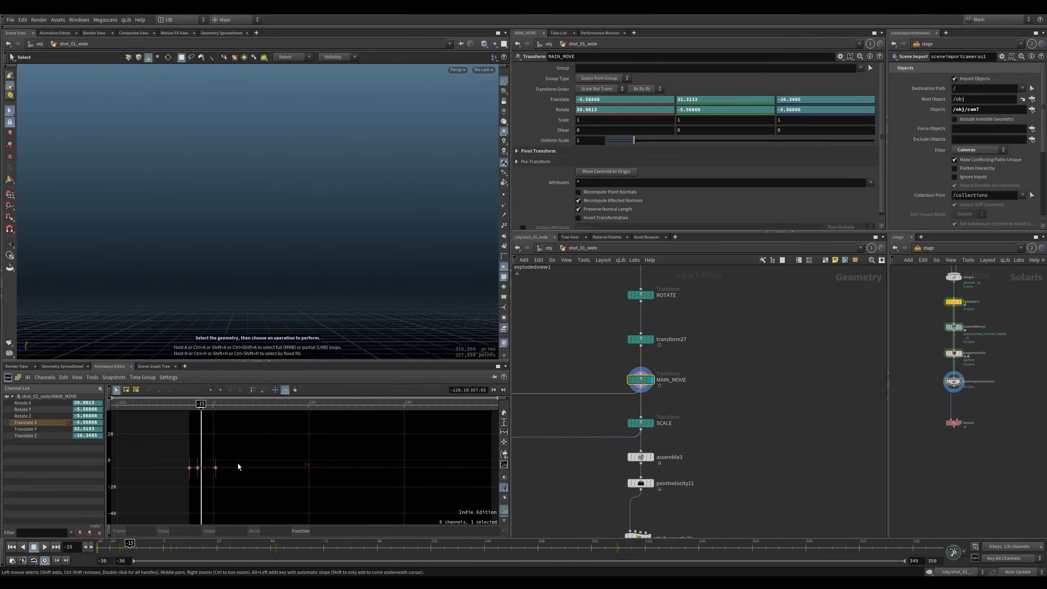
pyautogui.click(25, 429)
pyautogui.moveTo(255, 448); pyautogui.dragTo(255, 475, button='middle')
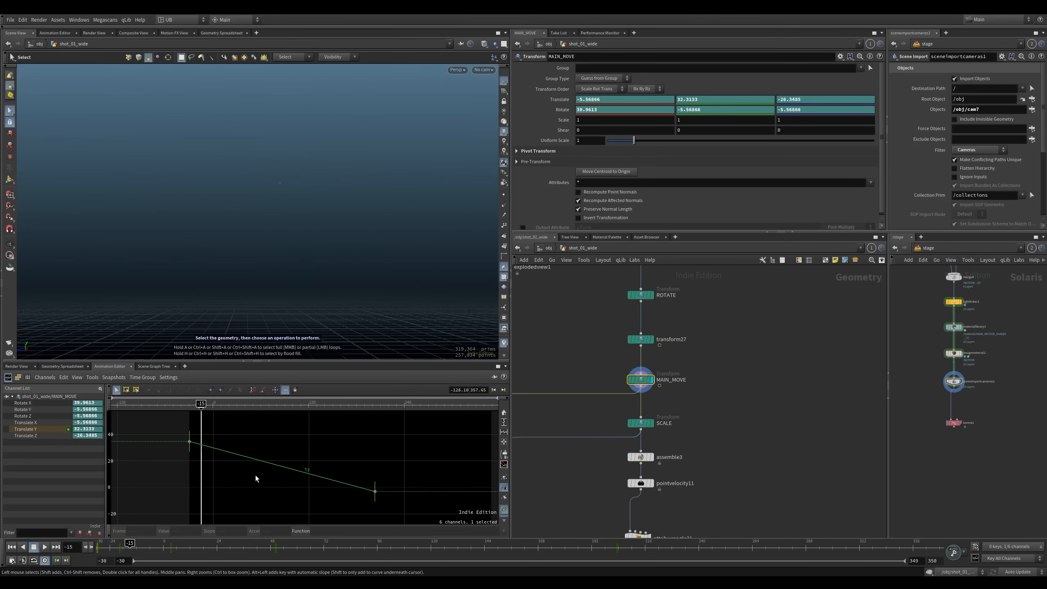
pyautogui.moveTo(202, 429); pyautogui.dragTo(167, 467)
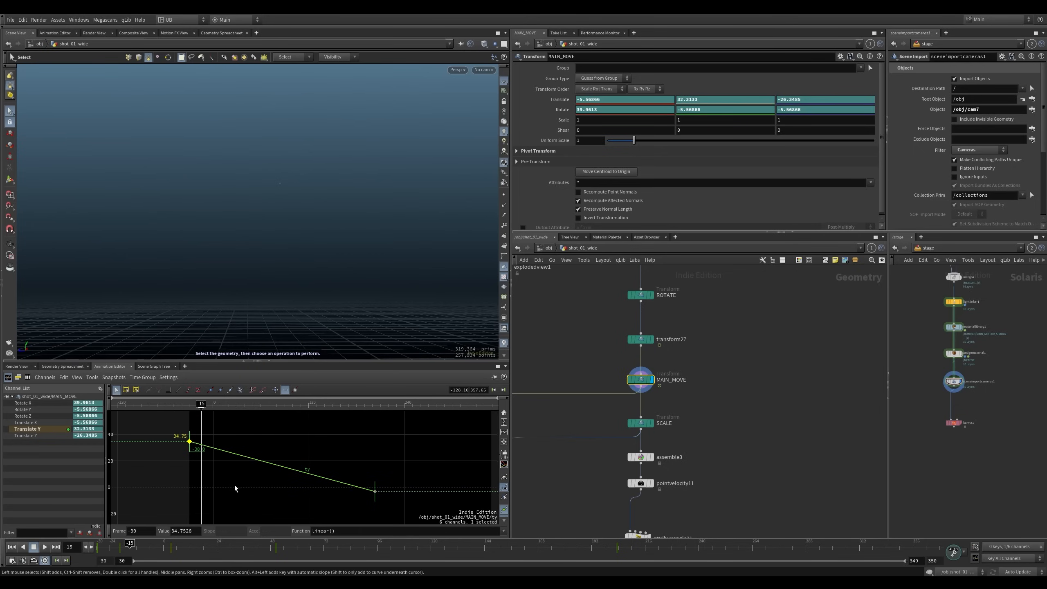
# Isolate MAIN_MOVE's Translate Z curve and inspect it at frame 26
pyautogui.click(54, 437)
pyautogui.moveTo(255, 471); pyautogui.dragTo(255, 443, button='middle')
pyautogui.moveTo(256, 442); pyautogui.dragTo(237, 419, button='right')
pyautogui.click(242, 405)
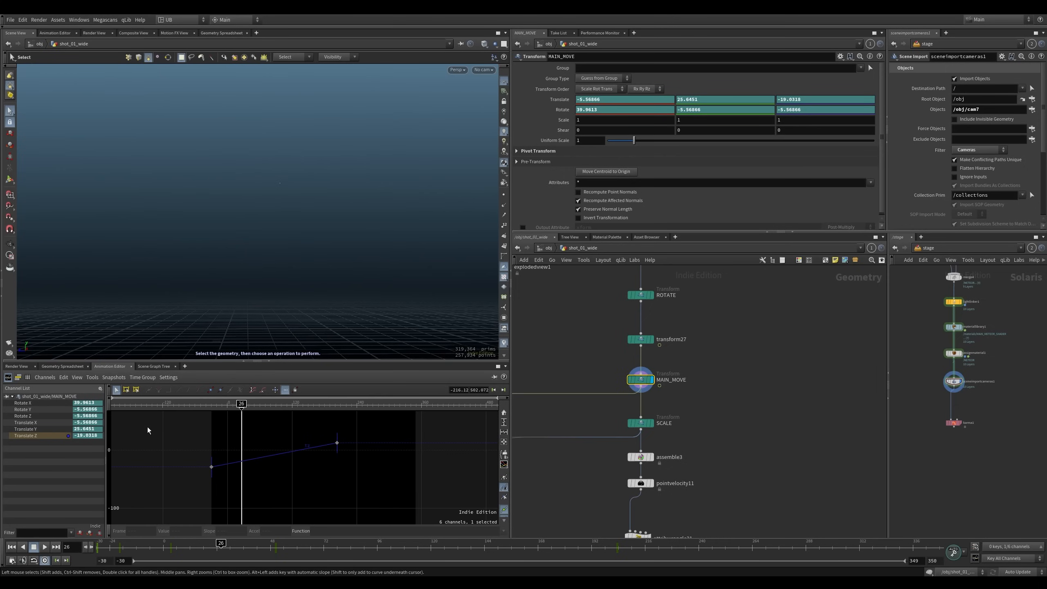
# Show the Translate Y and Translate Z curves together and scrub through the rock's fall, ending at frame 2
pyautogui.moveTo(57, 430); pyautogui.dragTo(59, 435)
pyautogui.moveTo(238, 405); pyautogui.dragTo(272, 406)
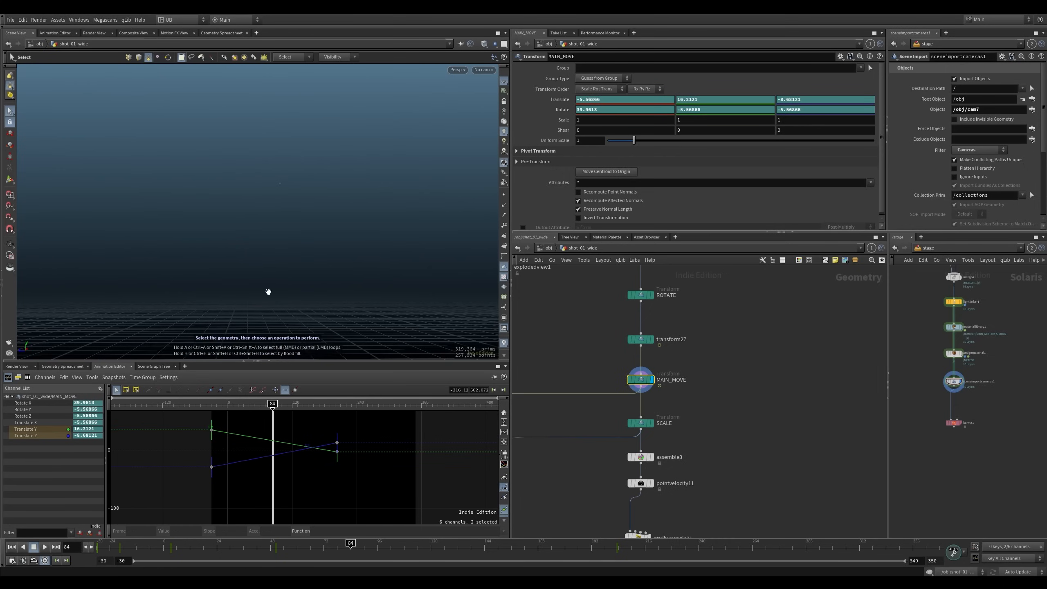
pyautogui.moveTo(268, 292); pyautogui.dragTo(292, 256, button='right')
pyautogui.click(285, 405)
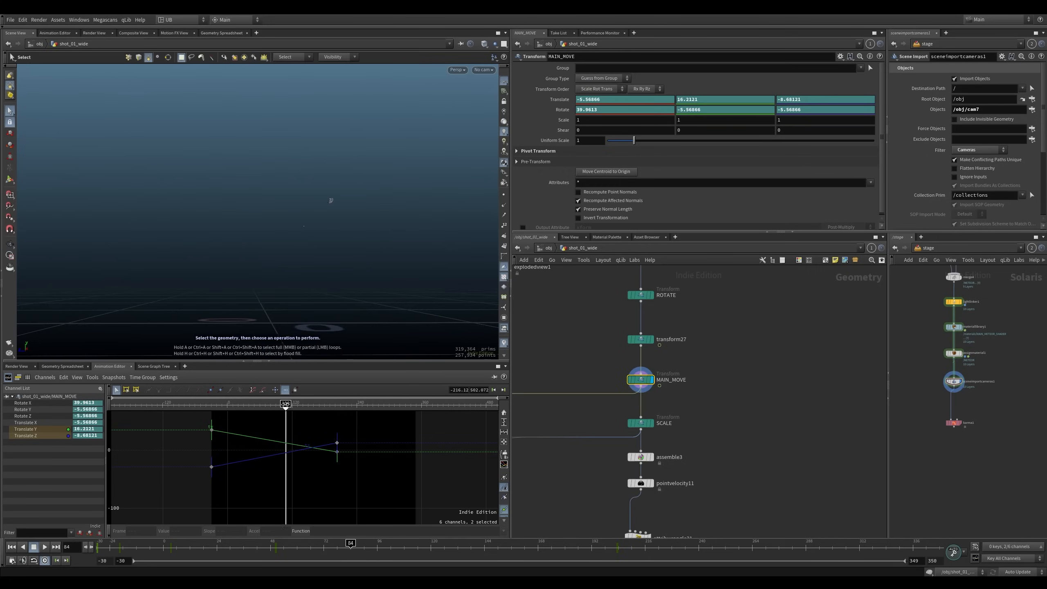
pyautogui.moveTo(285, 404); pyautogui.dragTo(229, 434)
# Look through CM_Camera to compare the MAIN_MOVE and SCALE nodes
pyautogui.click(484, 69)
pyautogui.click(497, 107)
pyautogui.click(645, 423)
pyautogui.click(640, 380)
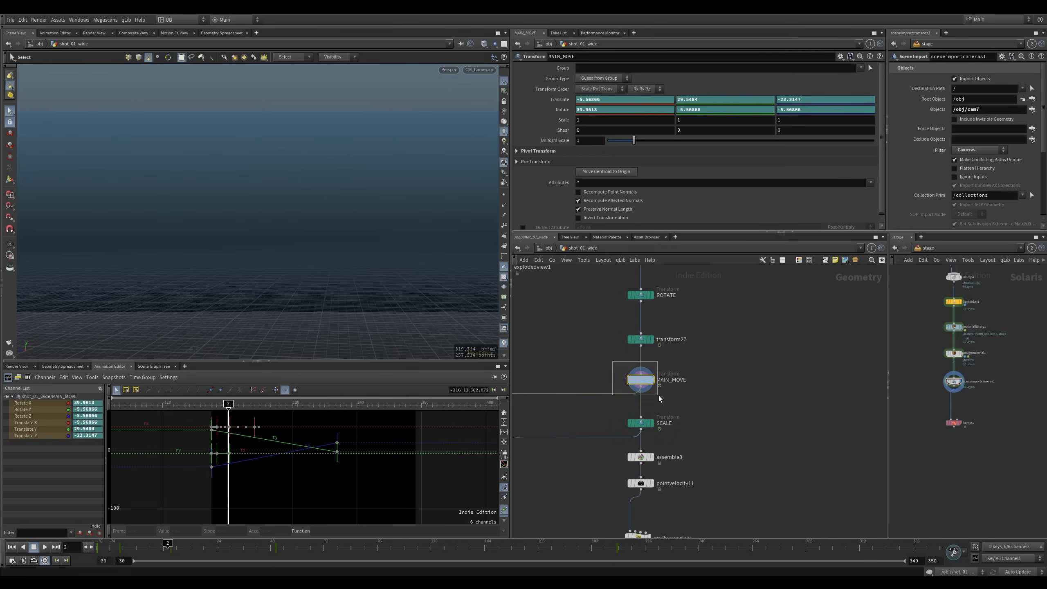
# Leave the camera view and examine the unscaled MAIN_MOVE rock from a free perspective
pyautogui.press('Escape')
pyautogui.moveTo(294, 277); pyautogui.dragTo(160, 330)
pyautogui.keyDown('alt'); pyautogui.moveTo(159, 330); pyautogui.dragTo(132, 342, button='right'); pyautogui.keyUp('alt')
pyautogui.keyDown('alt'); pyautogui.moveTo(345, 225); pyautogui.dragTo(197, 312, button='right'); pyautogui.keyUp('alt')
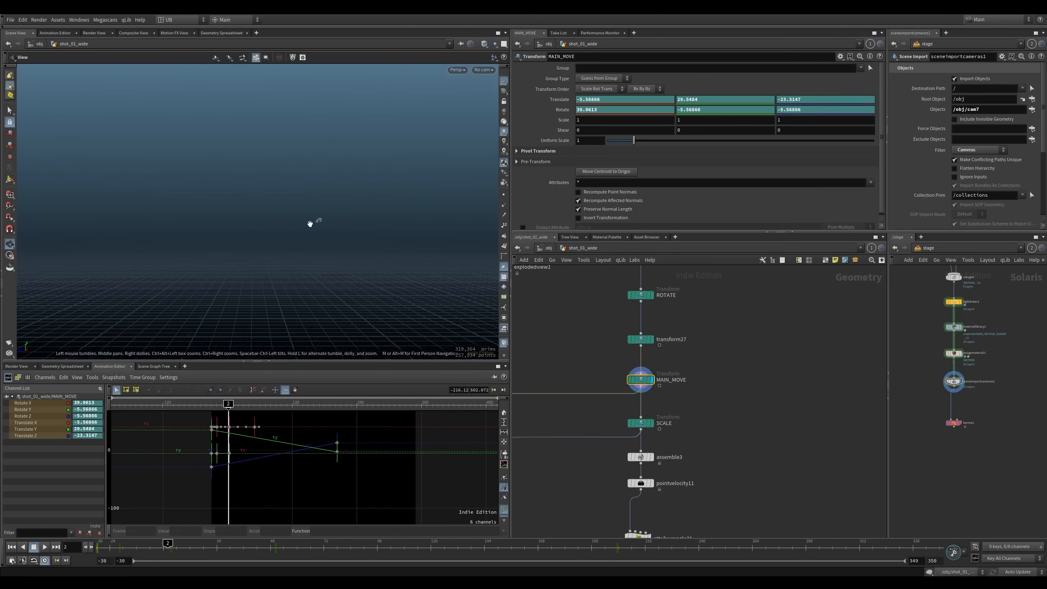
pyautogui.keyDown('alt'); pyautogui.moveTo(310, 225); pyautogui.dragTo(385, 205, button='right'); pyautogui.keyUp('alt')
pyautogui.press('s')
# Display the SCALE node and compare the geometry size information of MAIN_MOVE and SCALE
pyautogui.click(641, 423)
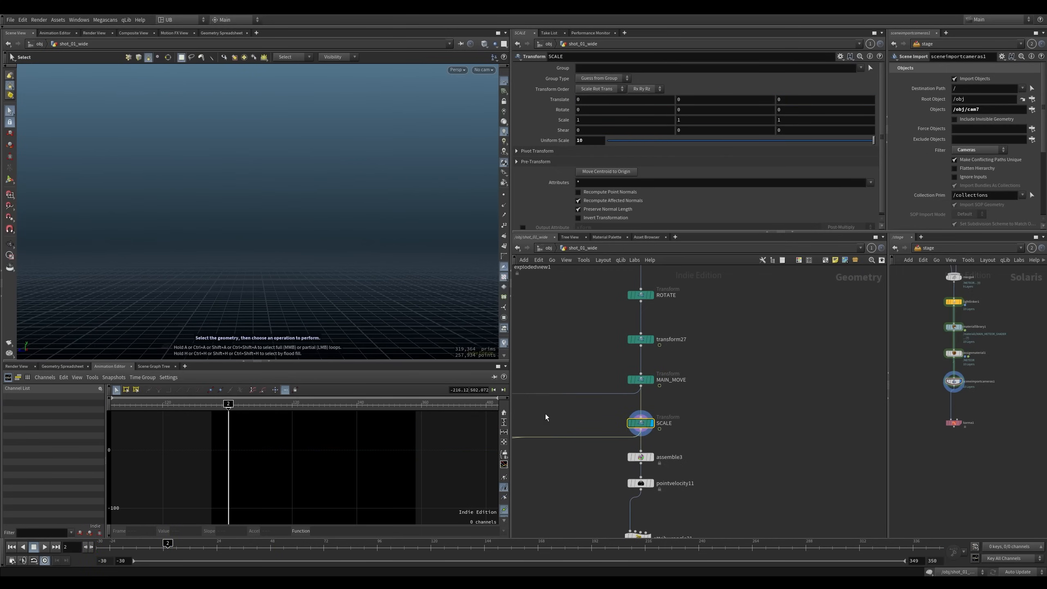
pyautogui.middleClick(642, 381)
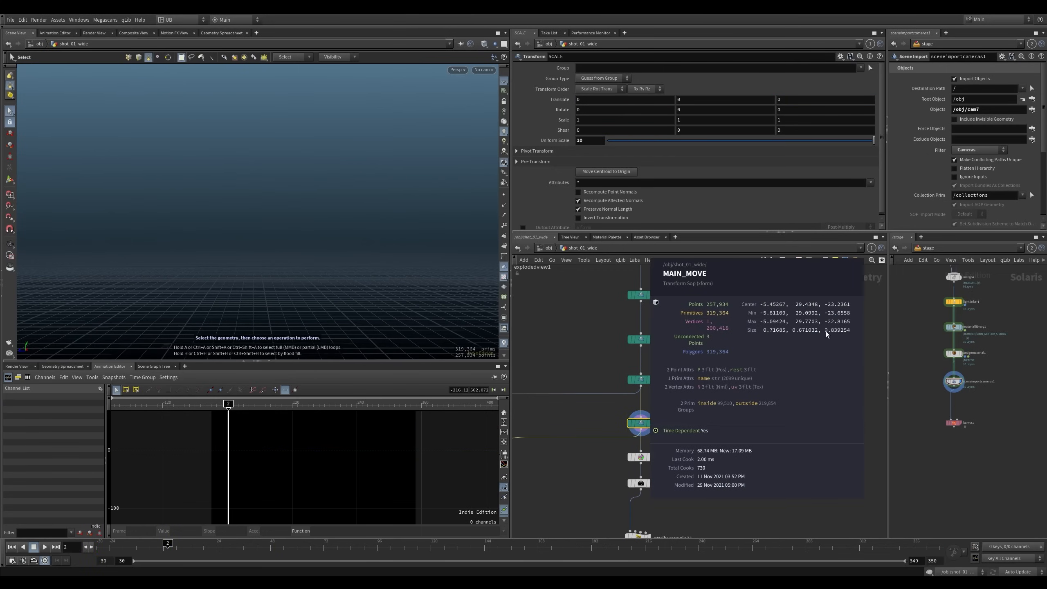
pyautogui.middleClick(640, 423)
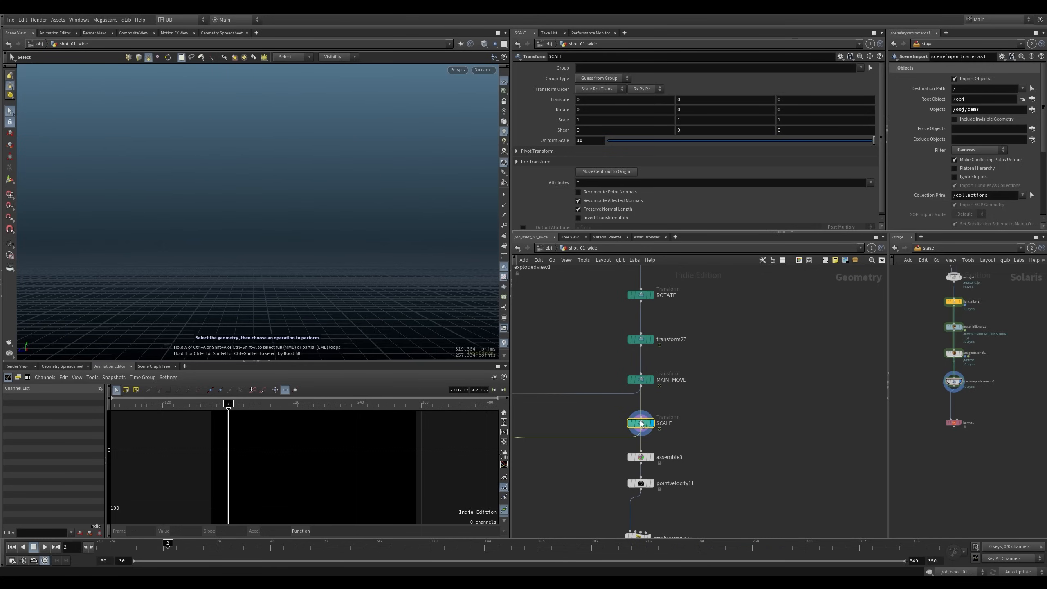
pyautogui.middleClick(645, 380)
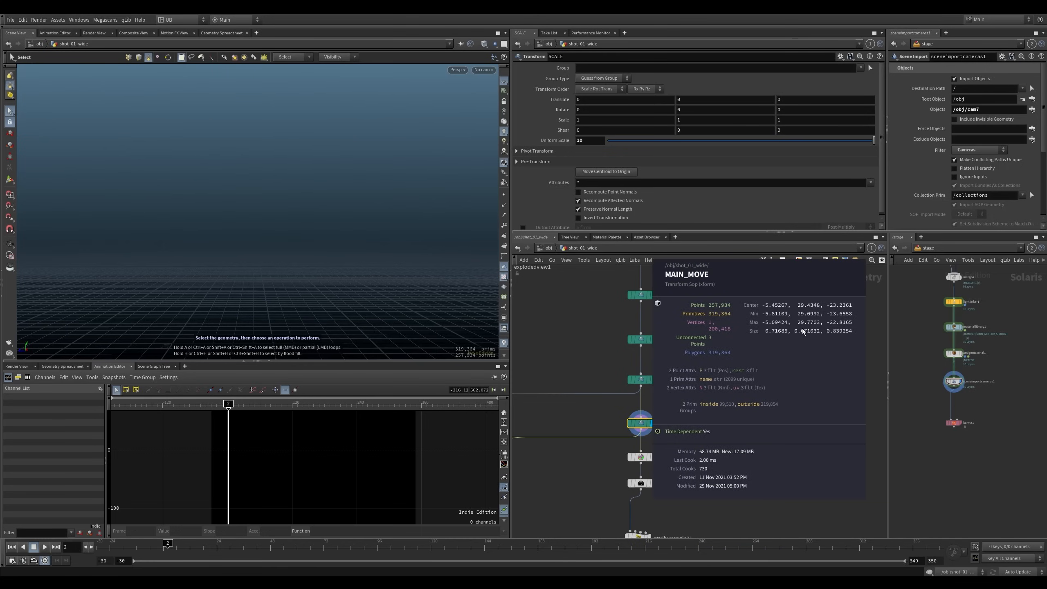
# View the rendered shot test_comp_export_14.mov in the media player and return to the node network
pyautogui.click(359, 582)
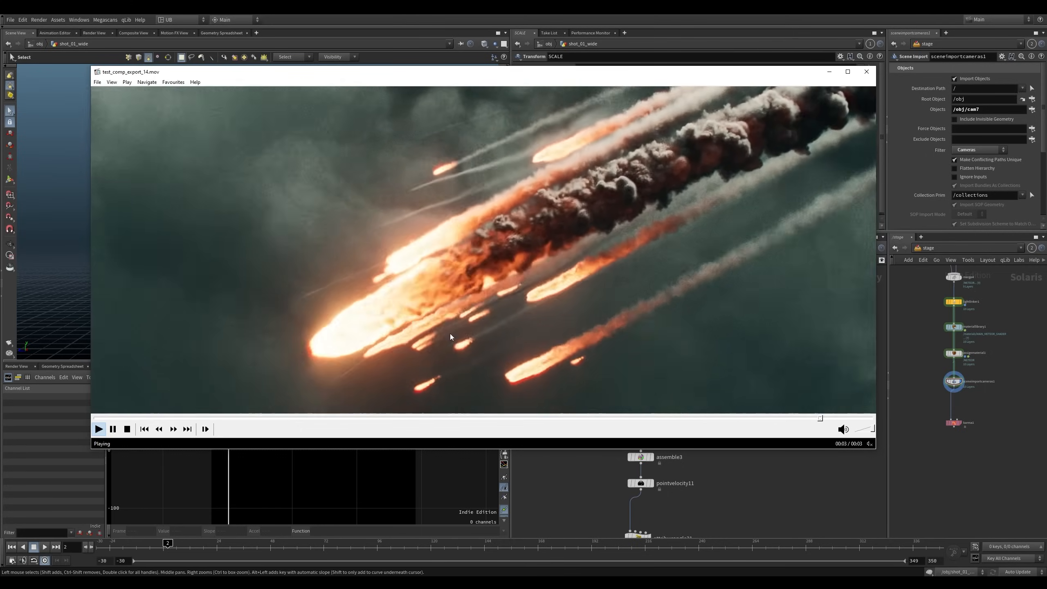
pyautogui.click(725, 474)
pyautogui.moveTo(641, 435); pyautogui.dragTo(638, 437)
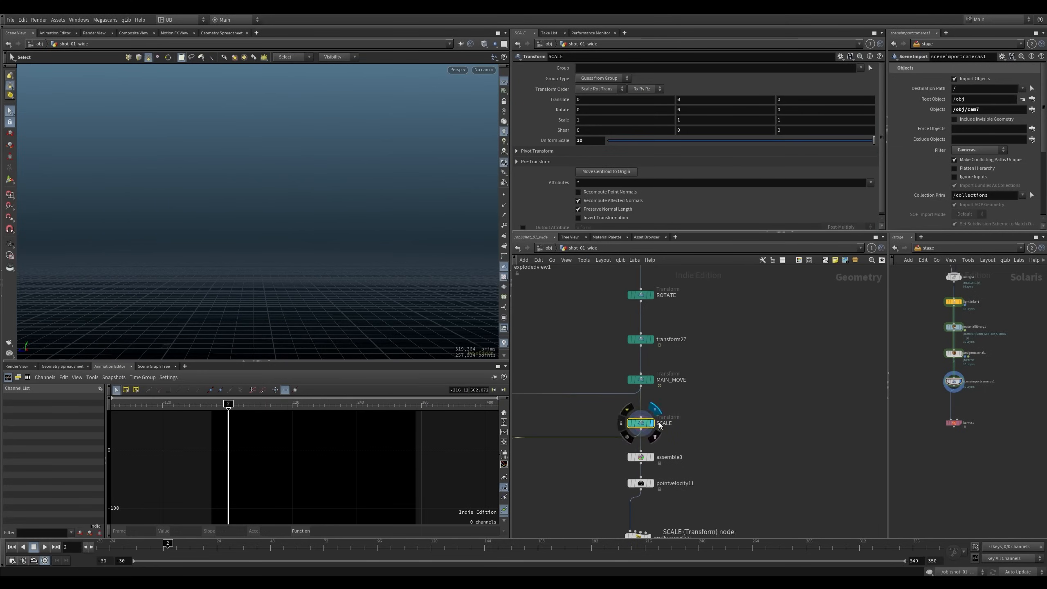
# Move the SCALE node closer to MAIN_MOVE and check its geometry information
pyautogui.moveTo(689, 420); pyautogui.dragTo(688, 407, button='middle')
pyautogui.moveTo(642, 411); pyautogui.dragTo(642, 403)
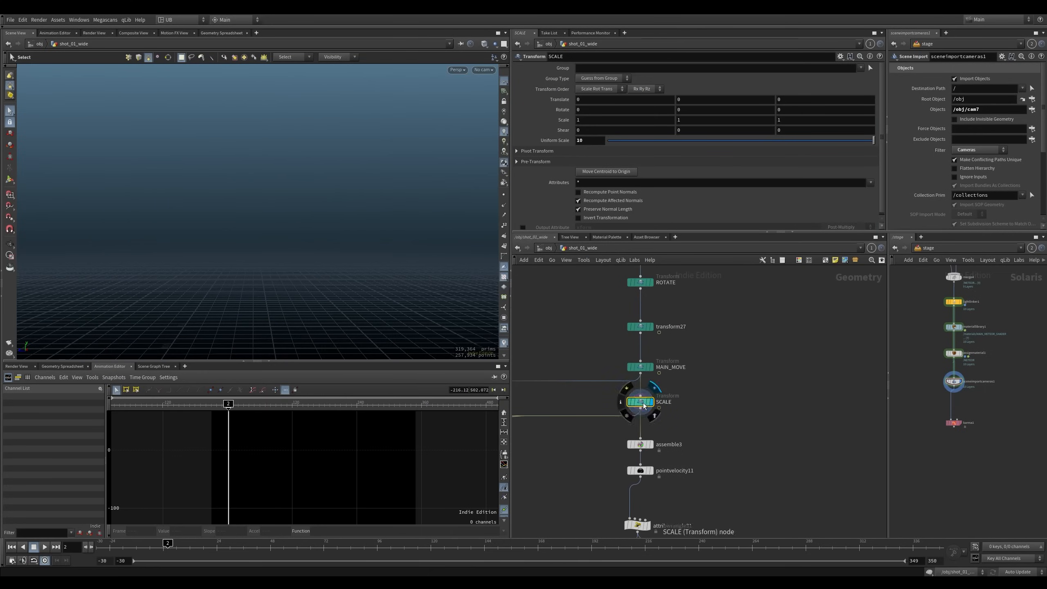
pyautogui.middleClick(642, 403)
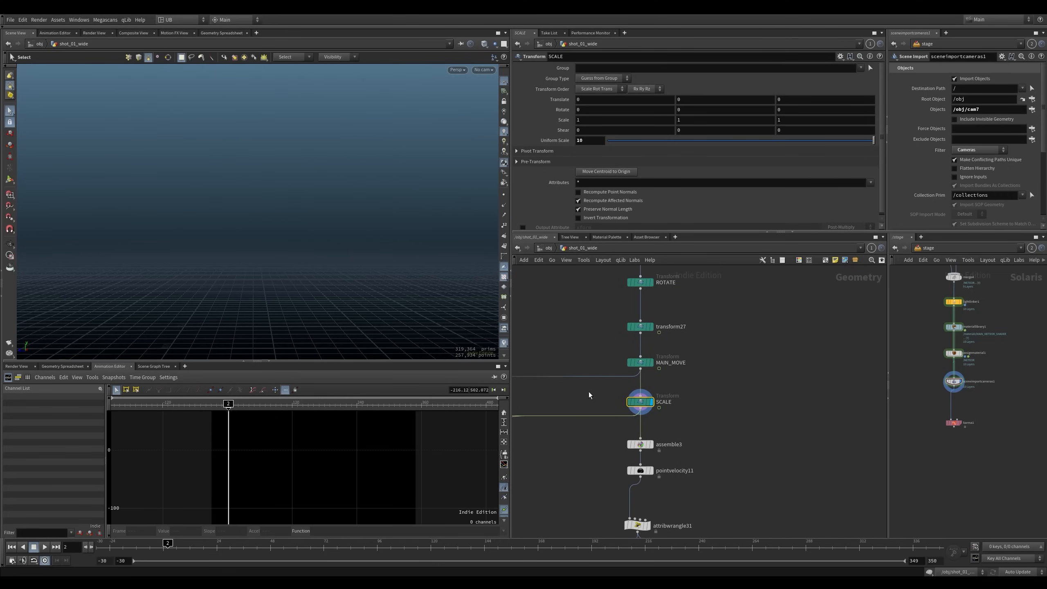
# Frame the scaled rock in the viewport and examine it from another angle and distance
pyautogui.hotkey('space', 'g')
pyautogui.keyDown('alt'); pyautogui.moveTo(332, 258); pyautogui.dragTo(213, 297, button='right'); pyautogui.keyUp('alt')
pyautogui.keyDown('alt'); pyautogui.moveTo(264, 225); pyautogui.dragTo(316, 223); pyautogui.keyUp('alt')
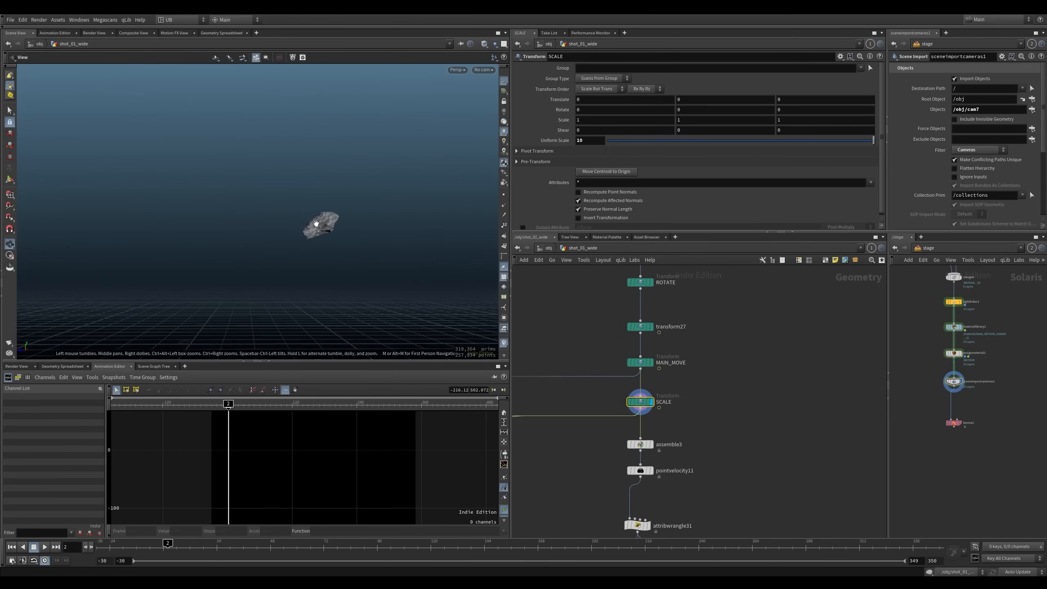
pyautogui.keyDown('alt'); pyautogui.moveTo(315, 223); pyautogui.dragTo(420, 173, button='right'); pyautogui.keyUp('alt')
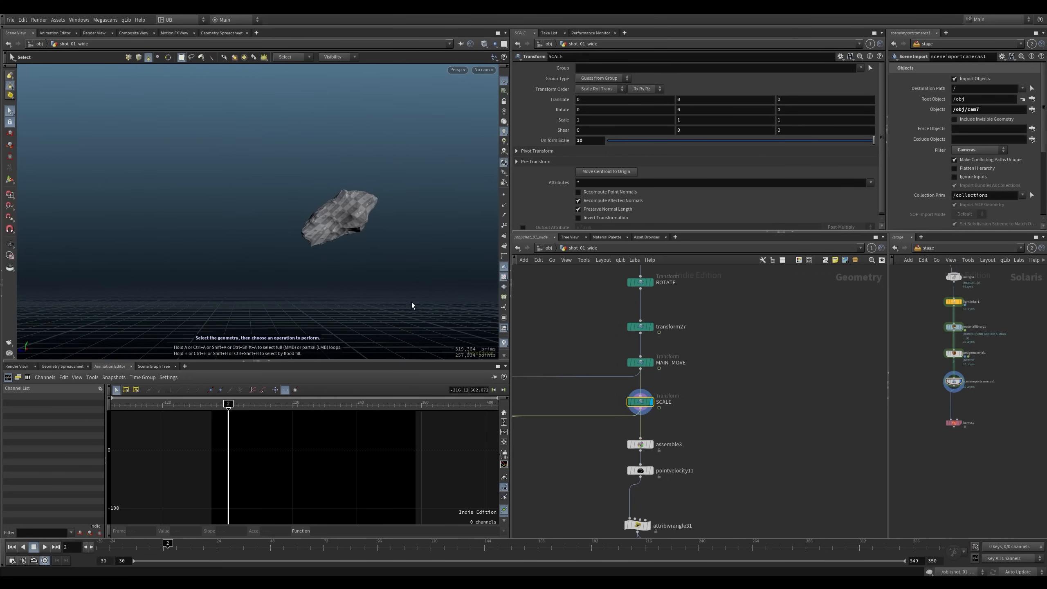
# Check the SCALE node's geometry information and display the assemble3 node
pyautogui.moveTo(350, 232)
pyautogui.mouseDown()
pyautogui.moveTo(351, 257)
pyautogui.moveTo(374, 276)
pyautogui.moveTo(343, 236)
pyautogui.moveTo(357, 245)
pyautogui.mouseUp()
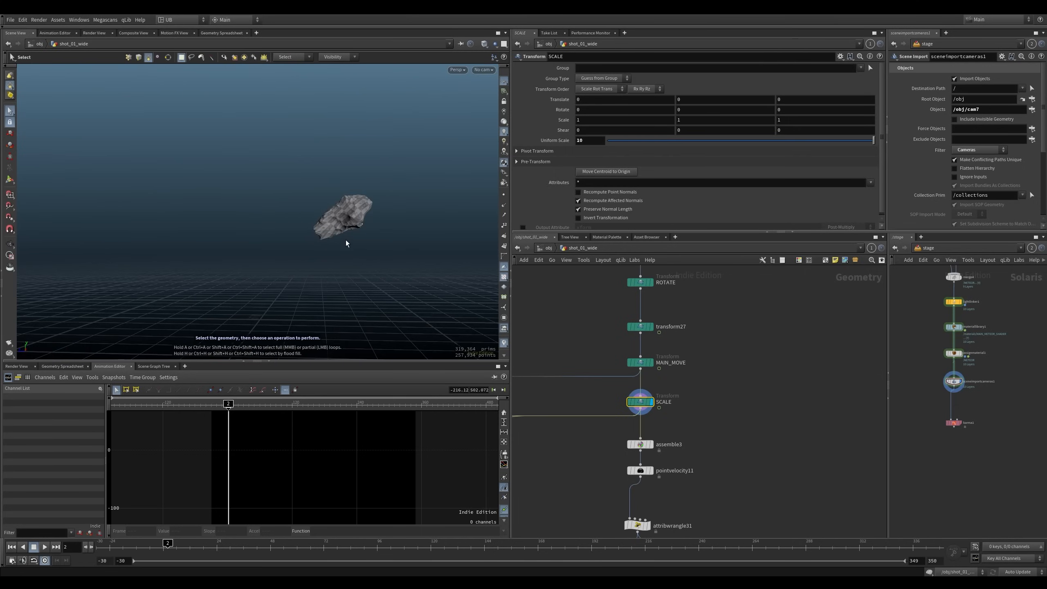
pyautogui.middleClick(642, 403)
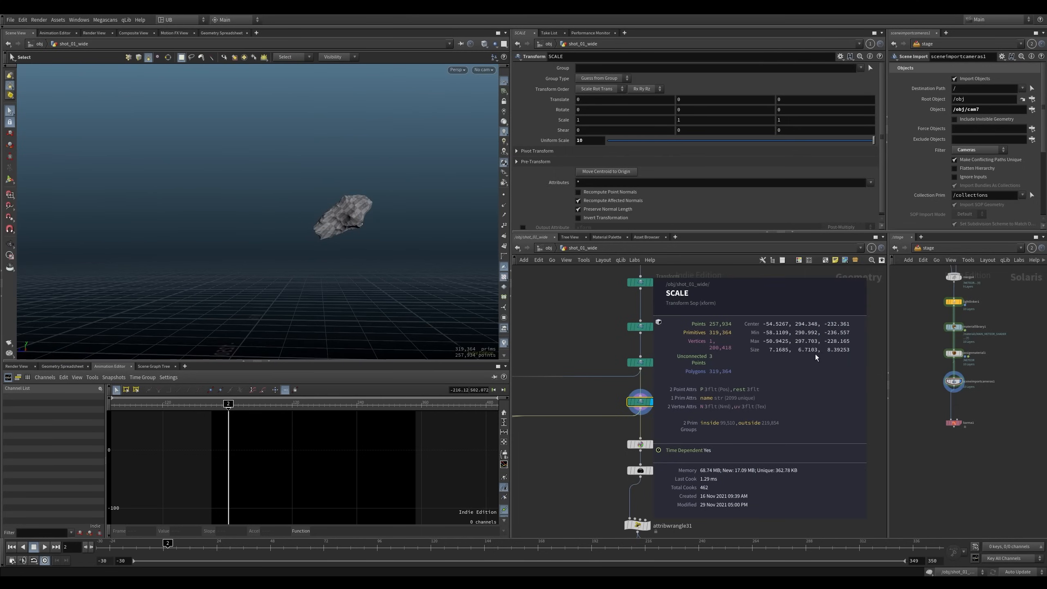
pyautogui.moveTo(707, 400); pyautogui.dragTo(709, 315, button='middle')
pyautogui.moveTo(679, 362); pyautogui.dragTo(643, 390)
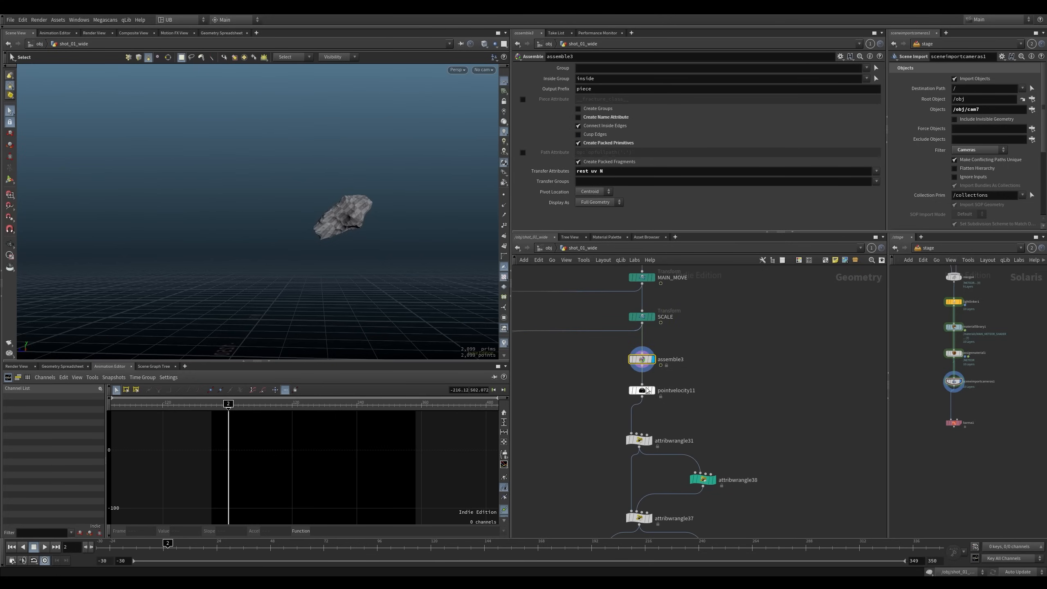
# Display the pointvelocity11 node, examine the rock's points up close and check the geometry information of assemble3
pyautogui.press('r')
pyautogui.moveTo(717, 376); pyautogui.dragTo(635, 399)
pyautogui.moveTo(718, 346); pyautogui.dragTo(614, 362)
pyautogui.moveTo(657, 366); pyautogui.dragTo(648, 367, button='middle')
pyautogui.moveTo(716, 342); pyautogui.dragTo(593, 378)
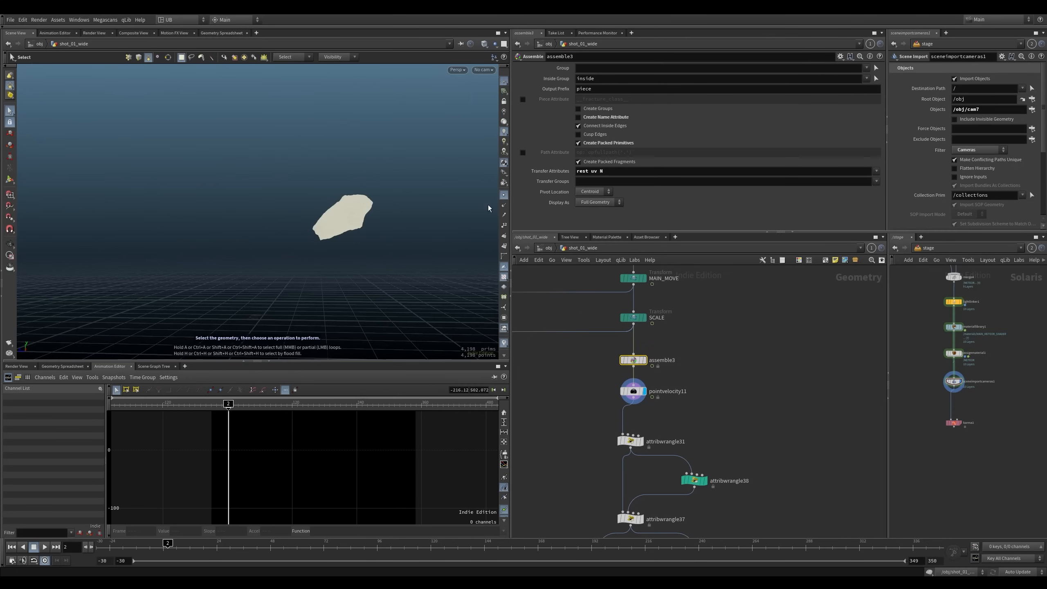
pyautogui.keyDown('alt'); pyautogui.moveTo(352, 213); pyautogui.dragTo(350, 234, button='right'); pyautogui.keyUp('alt')
pyautogui.keyDown('alt'); pyautogui.moveTo(351, 234); pyautogui.dragTo(451, 268); pyautogui.keyUp('alt')
pyautogui.middleClick(634, 364)
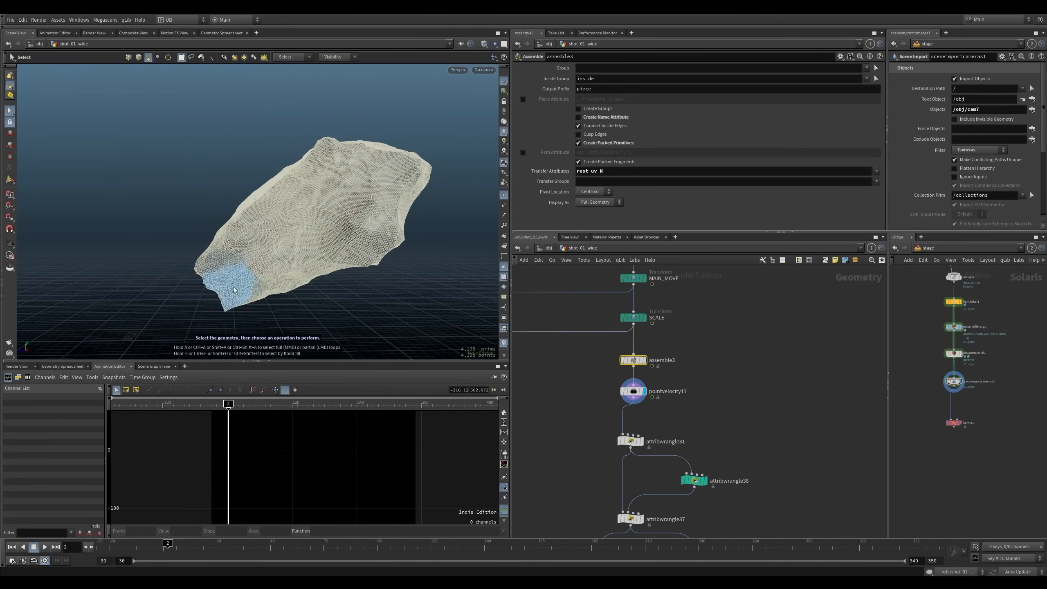
# Select pointvelocity11, turn on the v visualizer and examine the velocity trails around the rock
pyautogui.click(633, 391)
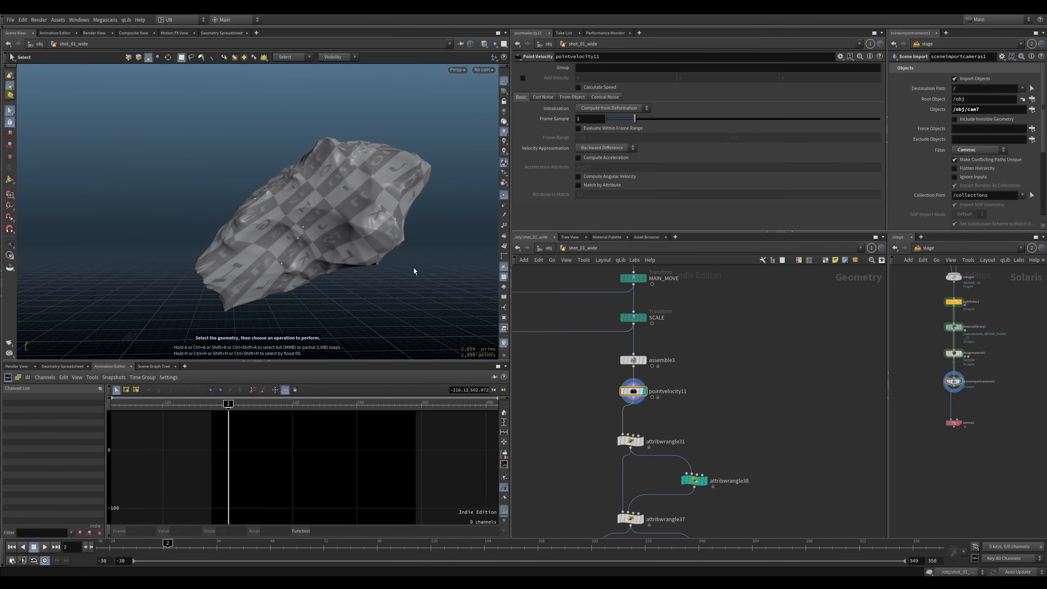
pyautogui.click(505, 343)
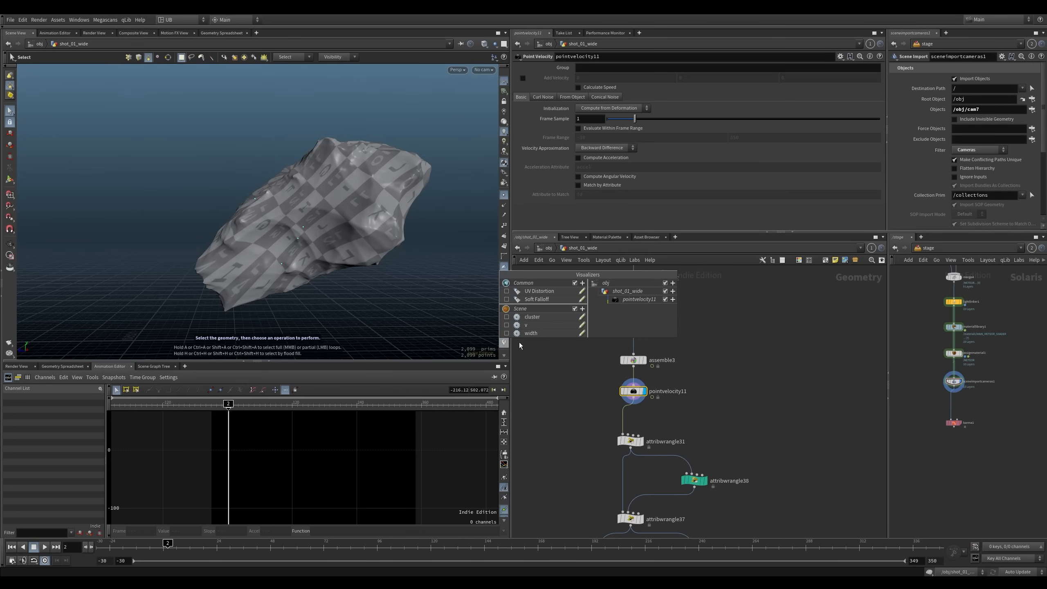
pyautogui.click(505, 344)
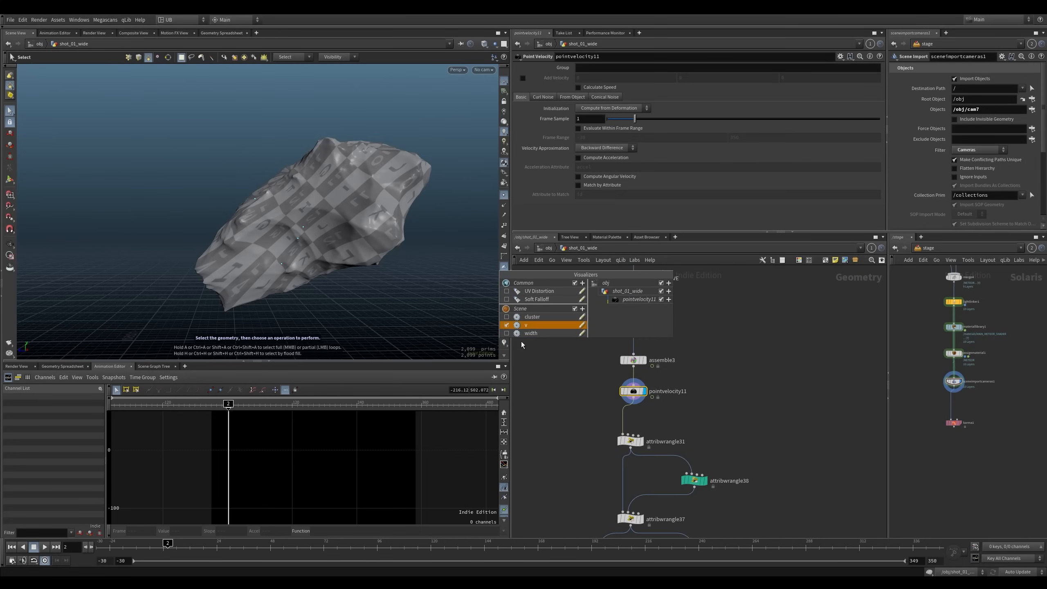
pyautogui.click(507, 326)
pyautogui.keyDown('alt'); pyautogui.moveTo(237, 273); pyautogui.dragTo(367, 206); pyautogui.keyUp('alt')
pyautogui.keyDown('alt'); pyautogui.moveTo(367, 207); pyautogui.dragTo(422, 198, button='right'); pyautogui.keyUp('alt')
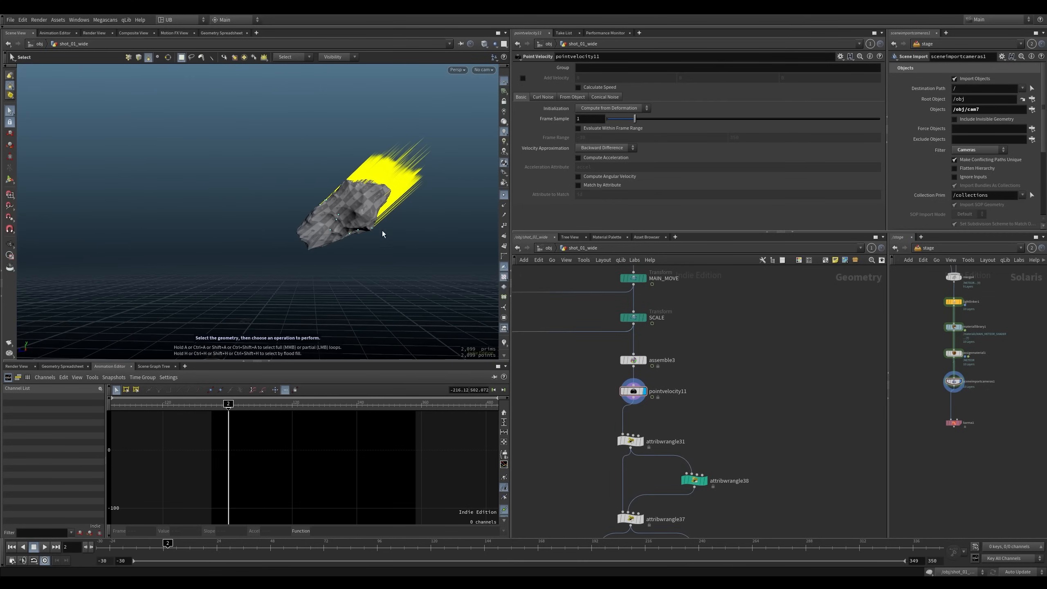
pyautogui.keyDown('alt'); pyautogui.moveTo(375, 192); pyautogui.dragTo(347, 205, button='middle'); pyautogui.keyUp('alt')
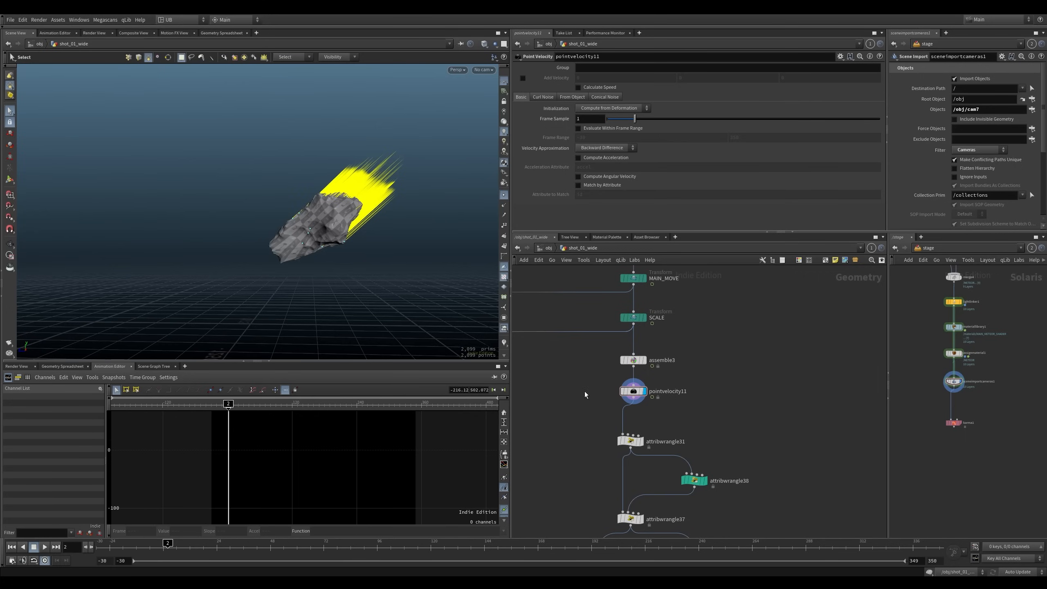
# Turn off the v visualizer in the scene's visualizer list
pyautogui.rightClick(506, 344)
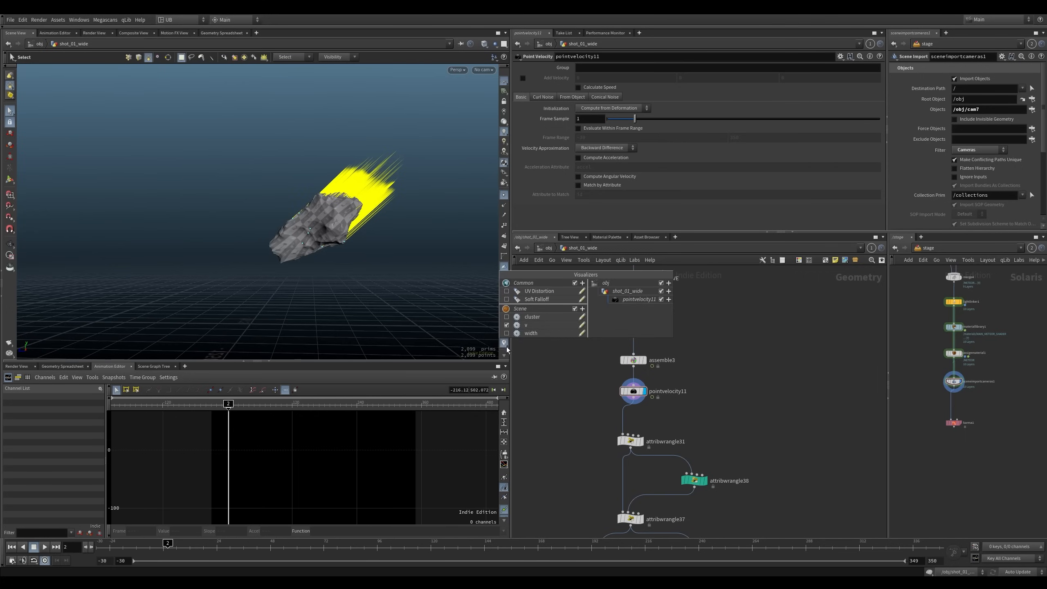
pyautogui.click(512, 326)
pyautogui.click(548, 353)
# Display attribwrangle31, align the node below pointvelocity11 and examine the rock from a higher angle
pyautogui.moveTo(588, 421); pyautogui.dragTo(634, 455)
pyautogui.press('r')
pyautogui.moveTo(634, 454); pyautogui.dragTo(621, 406, button='middle')
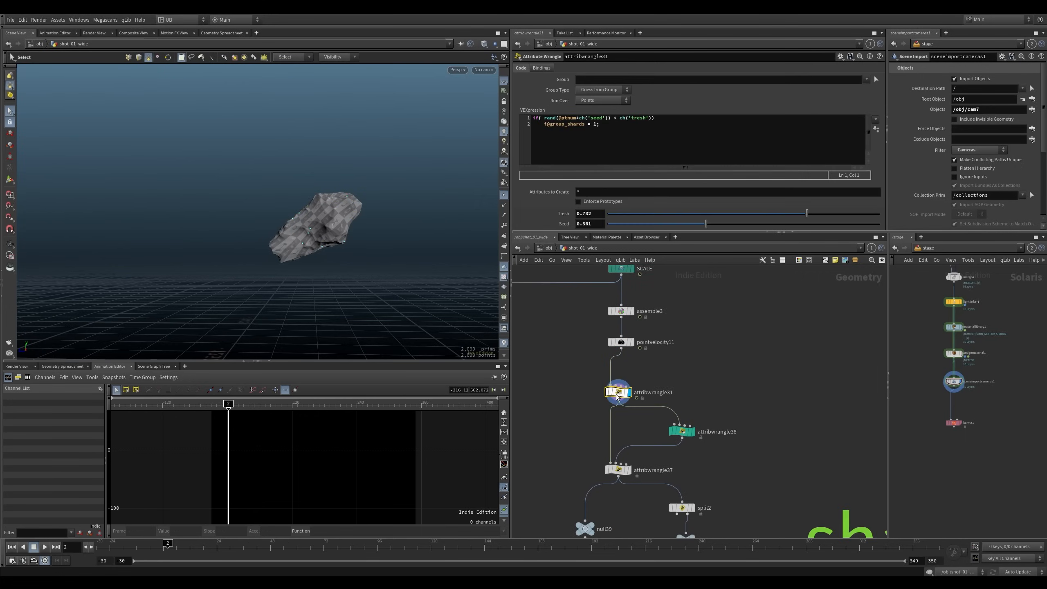
pyautogui.moveTo(619, 394); pyautogui.dragTo(622, 388)
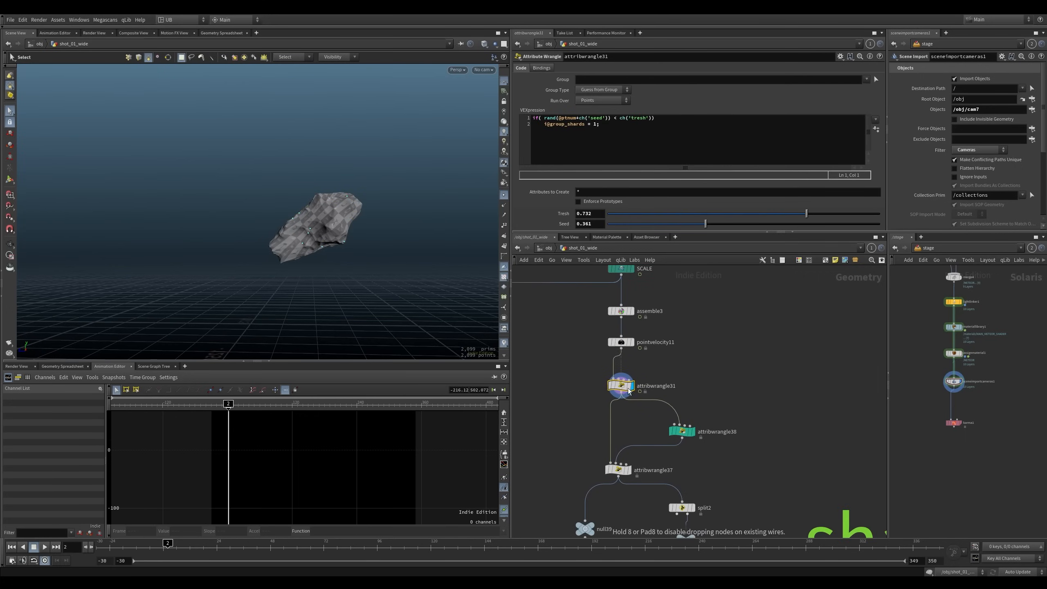
pyautogui.keyDown('alt'); pyautogui.moveTo(369, 265); pyautogui.dragTo(363, 260, button='middle'); pyautogui.keyUp('alt')
pyautogui.keyDown('alt'); pyautogui.moveTo(363, 260); pyautogui.dragTo(365, 264); pyautogui.keyUp('alt')
pyautogui.keyDown('alt'); pyautogui.moveTo(374, 225); pyautogui.dragTo(376, 248); pyautogui.keyUp('alt')
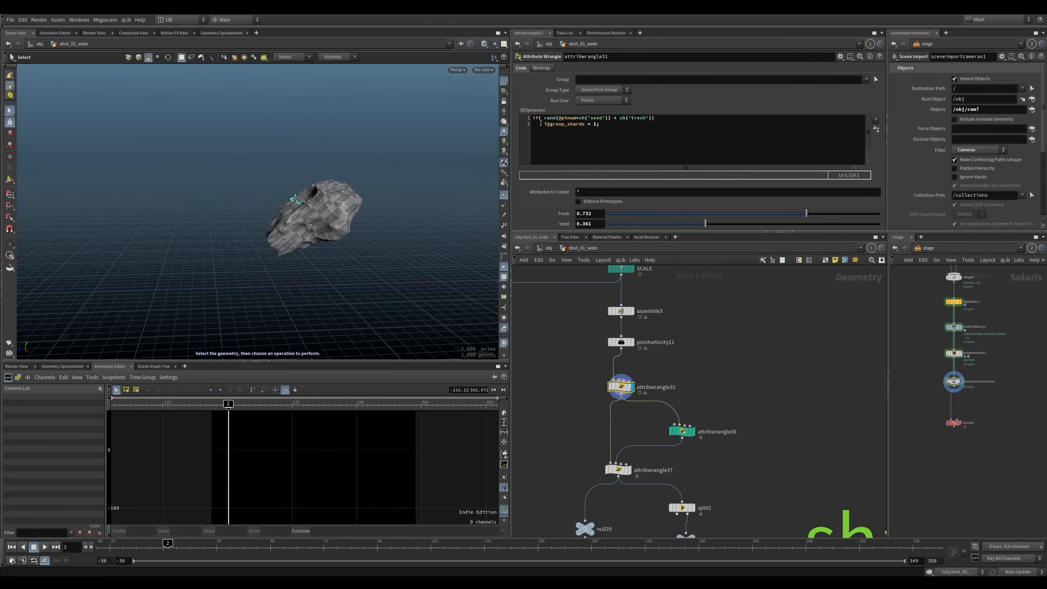
# Enlarge the VEXpression text of attribwrangle31 and examine its shards group condition together with the Tresh and Seed parameters
pyautogui.click(572, 129)
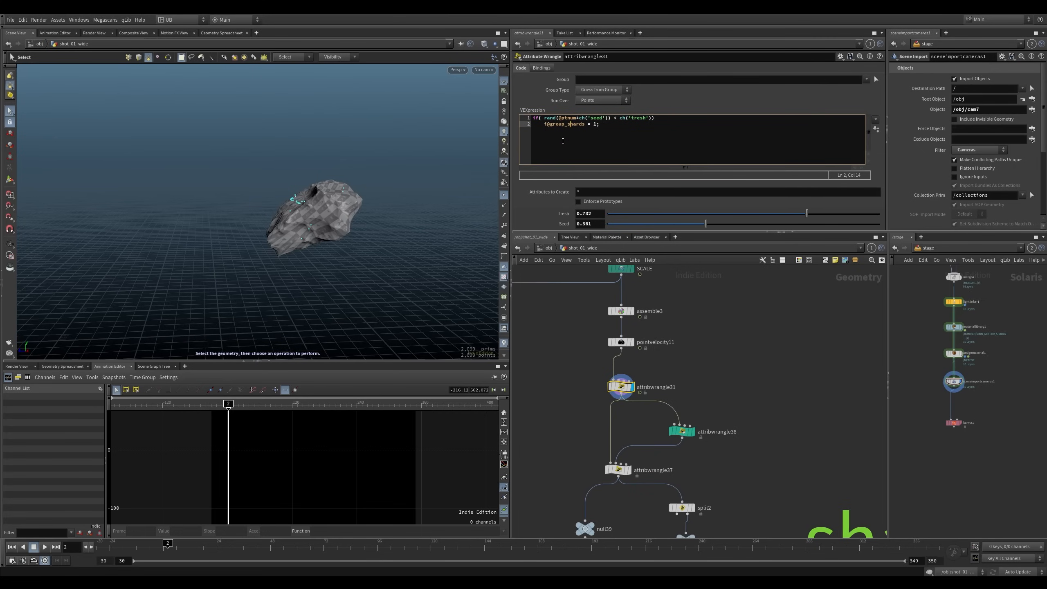
pyautogui.keyDown('ctrl'); pyautogui.scroll(3, 563, 141); pyautogui.keyUp('ctrl')
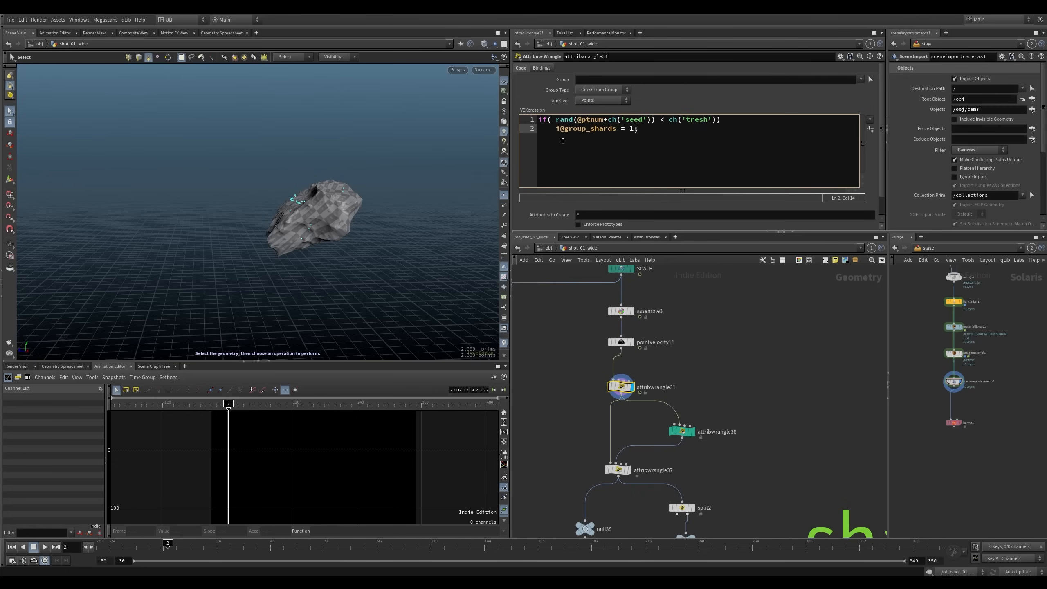
pyautogui.doubleClick(540, 120)
pyautogui.moveTo(579, 121); pyautogui.dragTo(635, 121)
pyautogui.click(625, 129)
pyautogui.click(647, 120)
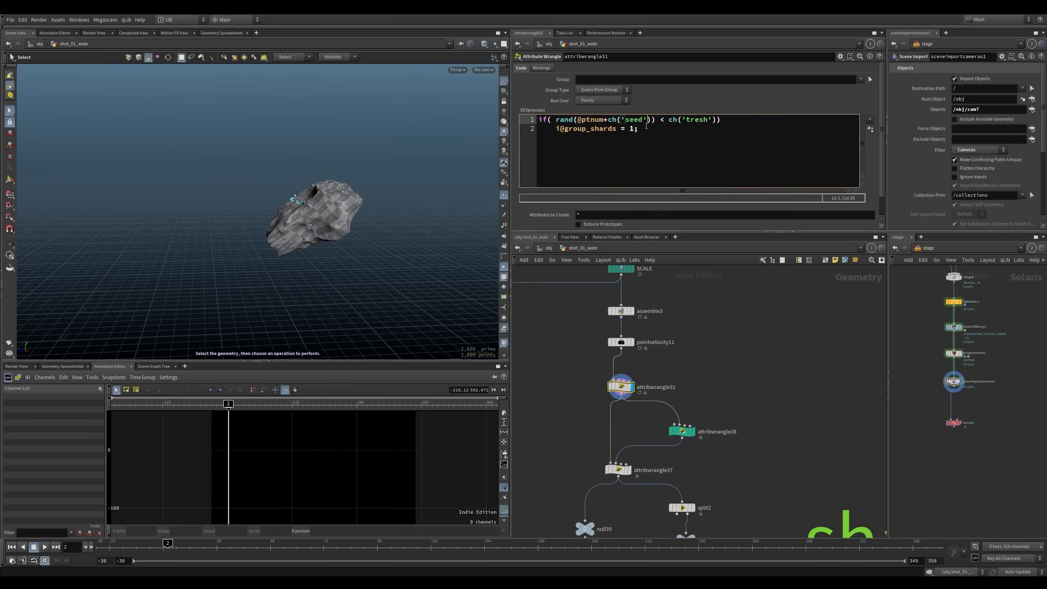
pyautogui.click(609, 129)
pyautogui.moveTo(777, 233); pyautogui.dragTo(776, 247)
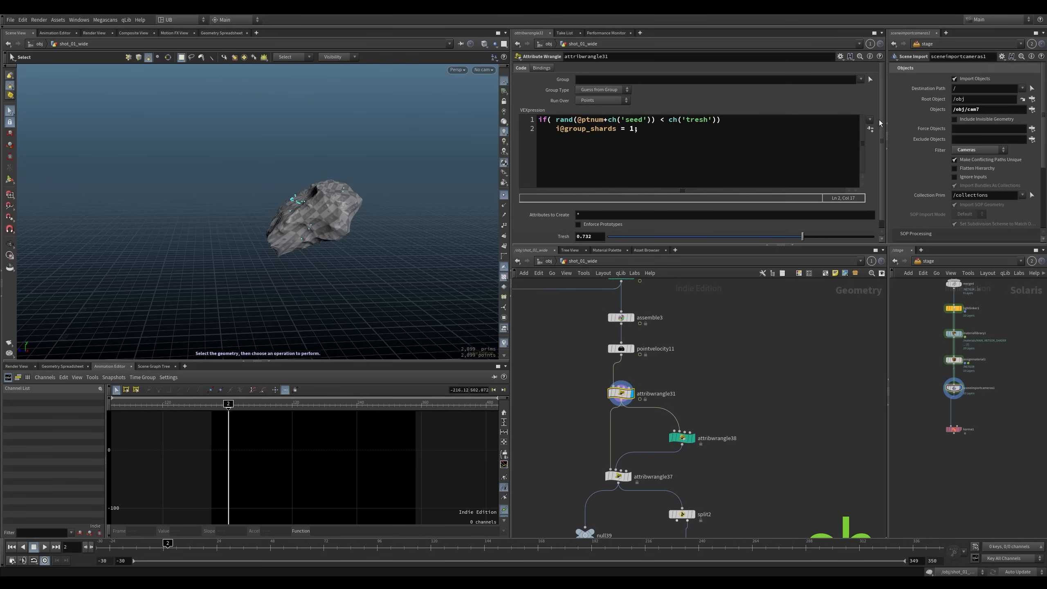
pyautogui.moveTo(880, 122); pyautogui.dragTo(877, 149)
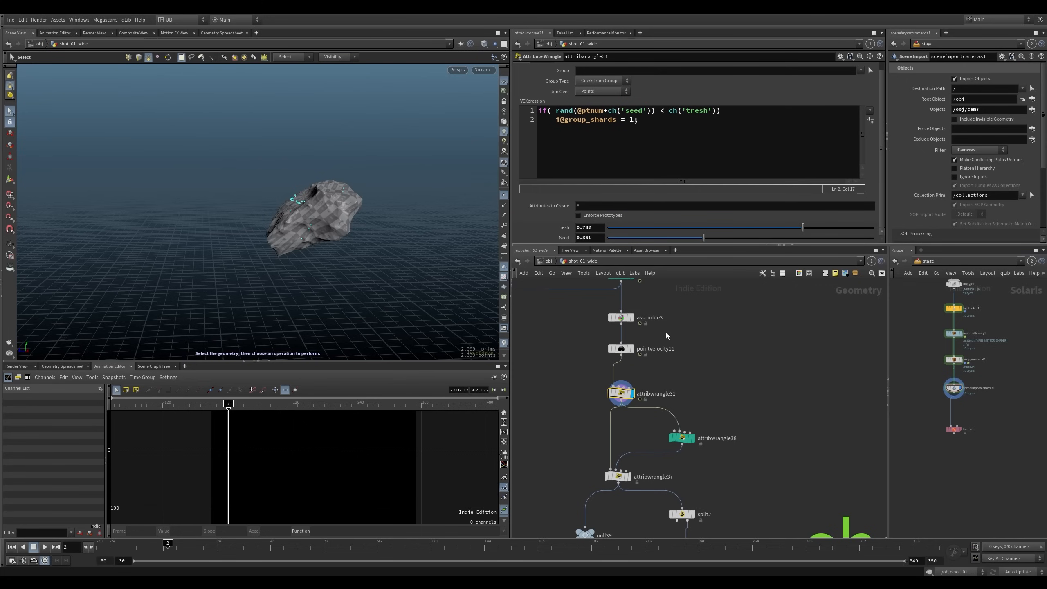
pyautogui.moveTo(570, 389); pyautogui.dragTo(599, 359, button='middle')
pyautogui.press('Tab')
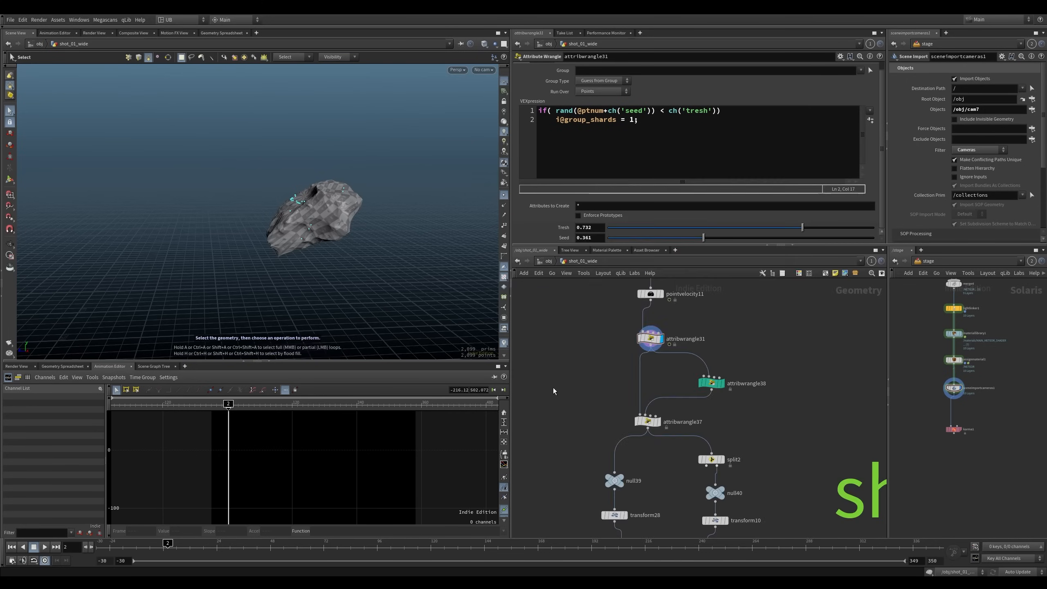
pyautogui.press('Tab')
pyautogui.write('delete')
pyautogui.press('Return')
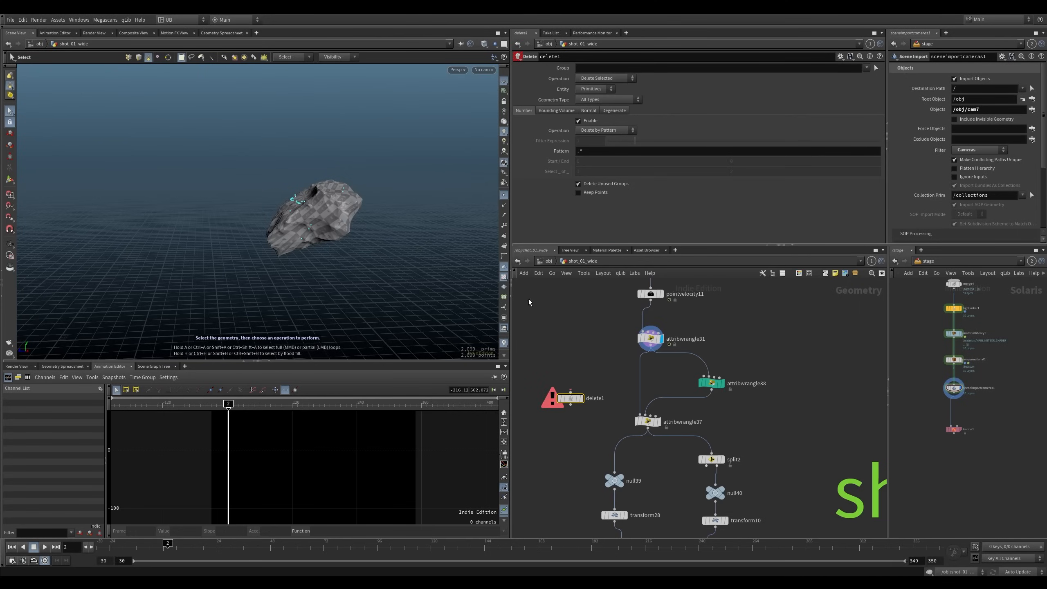
pyautogui.press('Delete')
# Add a Blast node beside the network and connect its input to the output of attribwrangle31
pyautogui.press('Tab')
pyautogui.write('bla')
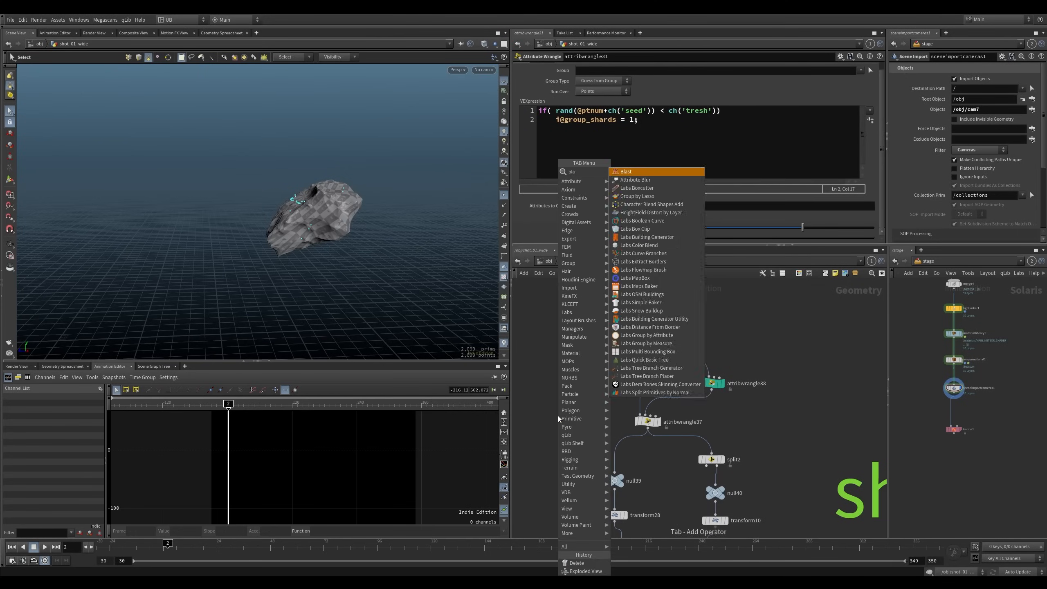
pyautogui.press('Return')
pyautogui.click(559, 410)
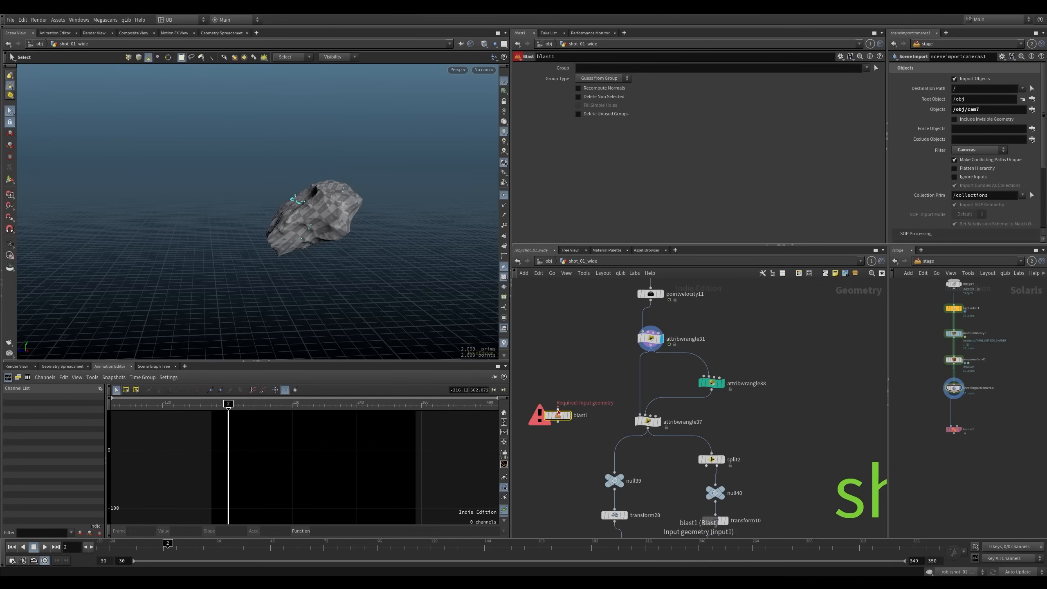
pyautogui.click(650, 352)
pyautogui.click(650, 338)
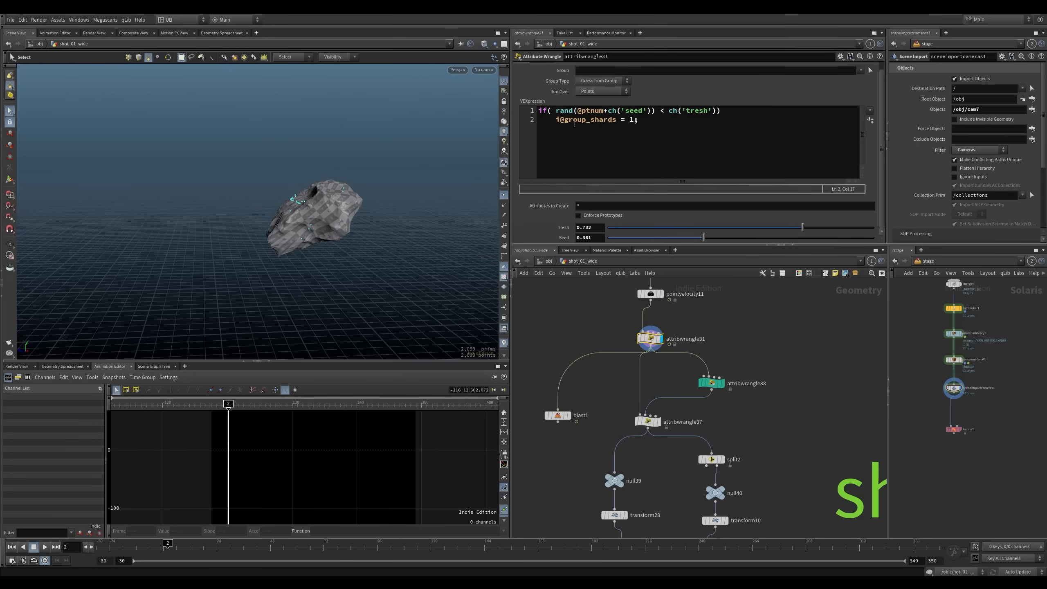
# Display blast1, set its group to shards and examine the remaining rock pieces
pyautogui.click(558, 415)
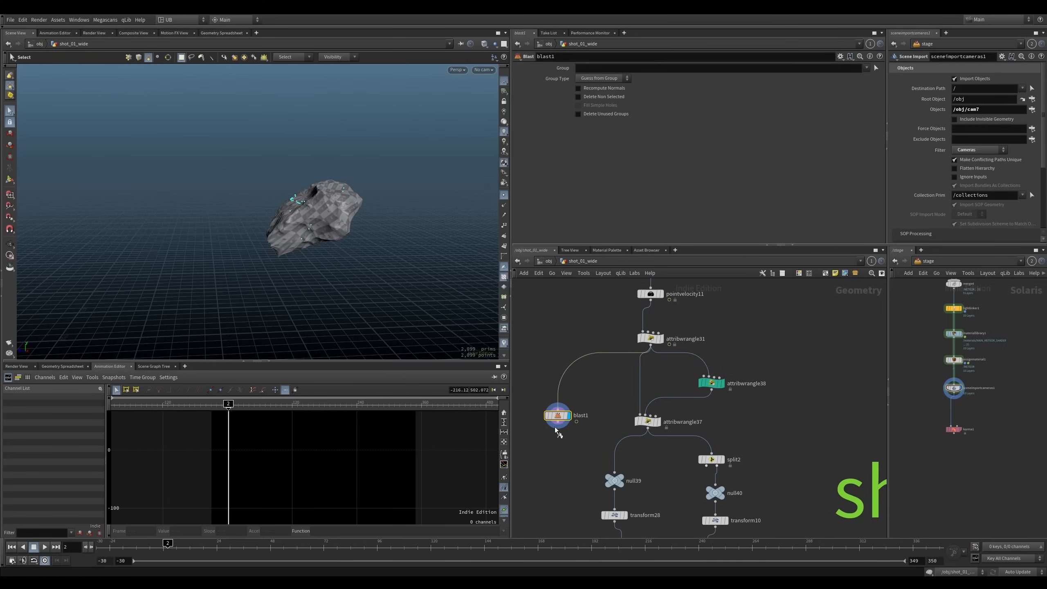
pyautogui.click(869, 77)
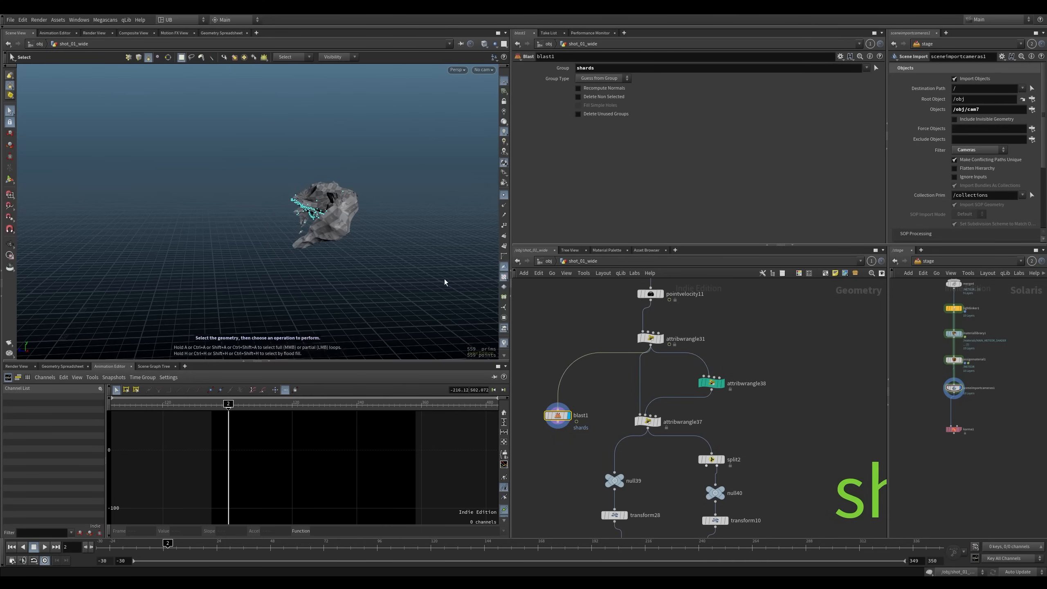
pyautogui.scroll(5, 408, 185)
pyautogui.keyDown('alt'); pyautogui.moveTo(407, 185); pyautogui.dragTo(233, 262); pyautogui.keyUp('alt')
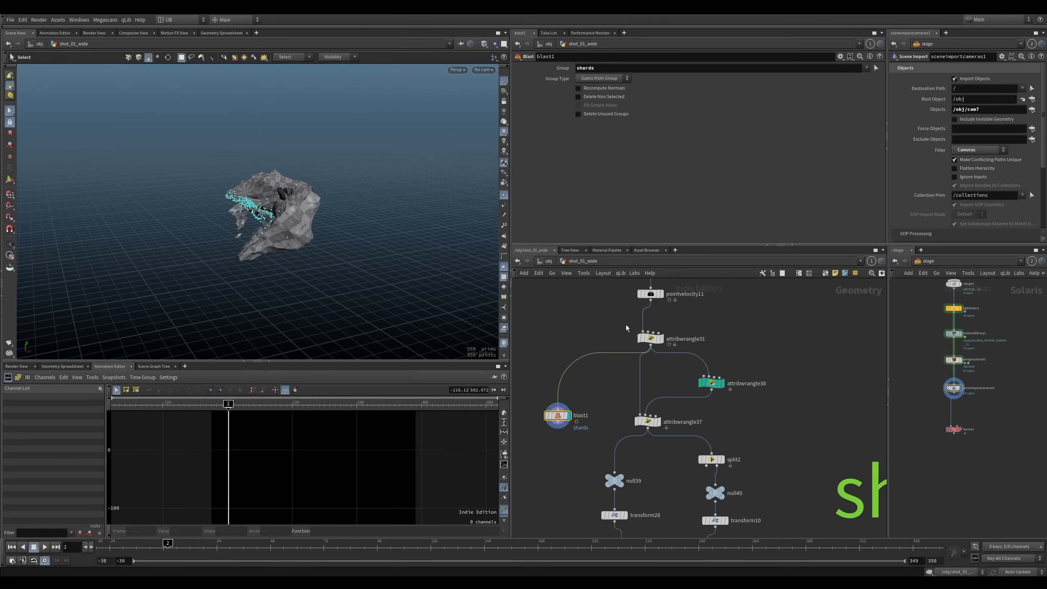
# Review in attribwrangle31 how the random value per point number is compared with tresh to fill the shards group
pyautogui.click(651, 338)
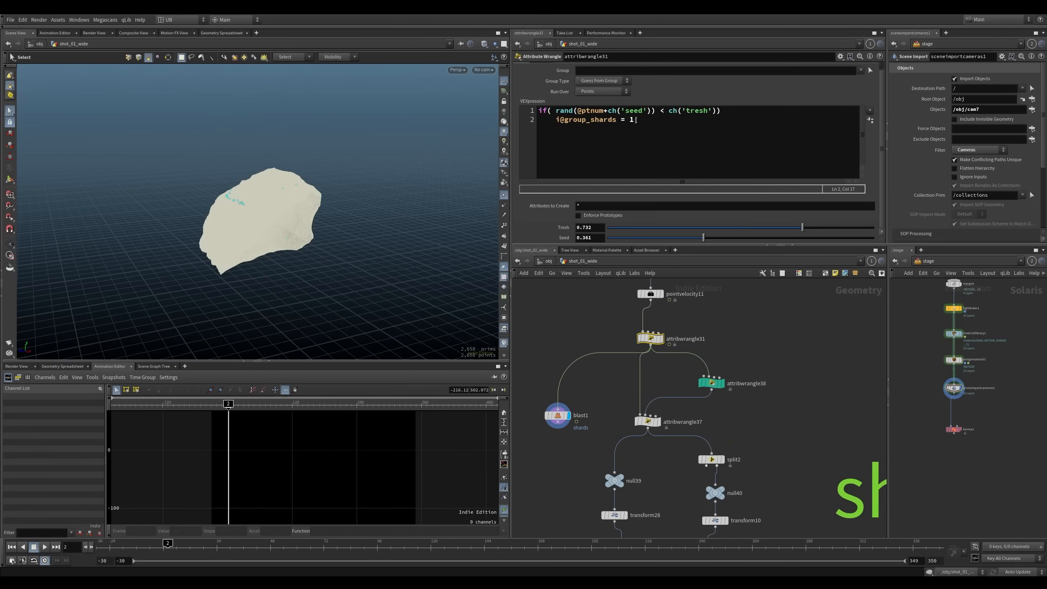
pyautogui.moveTo(579, 110); pyautogui.dragTo(606, 111)
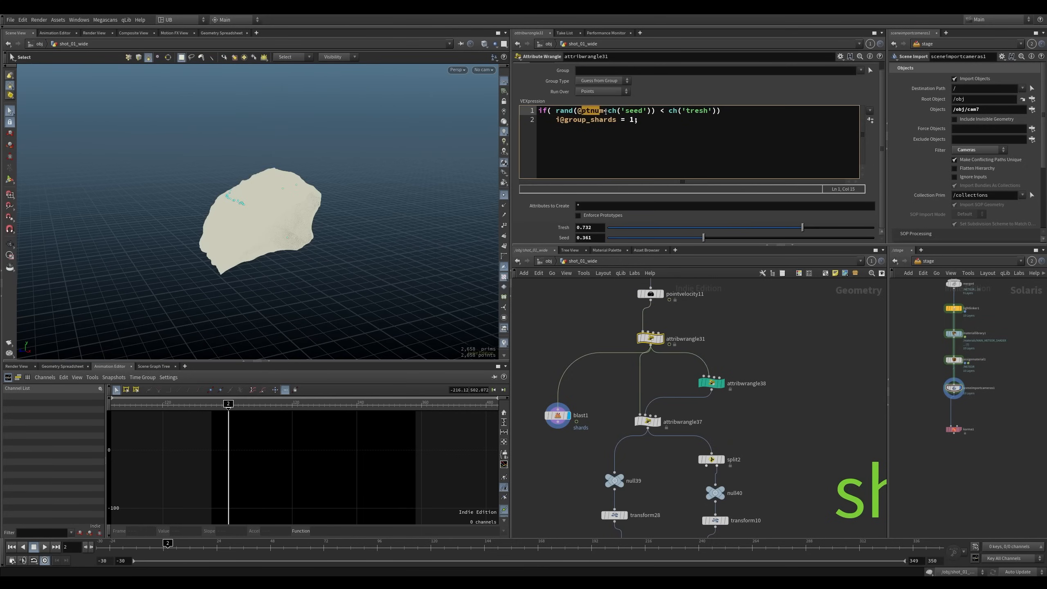
pyautogui.click(678, 110)
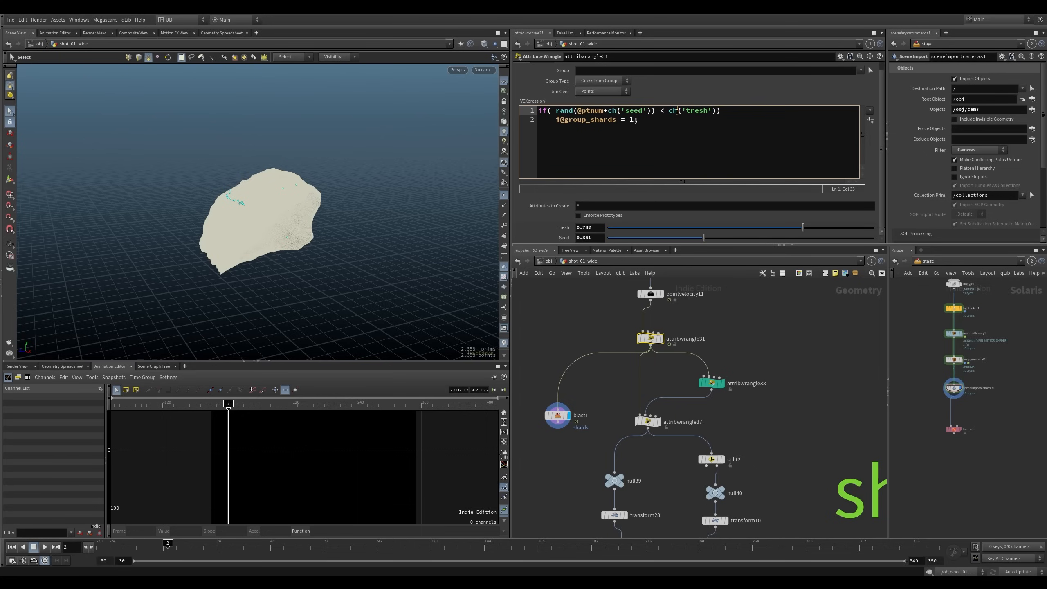
pyautogui.click(639, 119)
# Set the Seed of attribwrangle31 to 0.229 and examine the changed pieces left by blast1
pyautogui.moveTo(614, 389); pyautogui.dragTo(555, 421)
pyautogui.moveTo(622, 331); pyautogui.dragTo(677, 347)
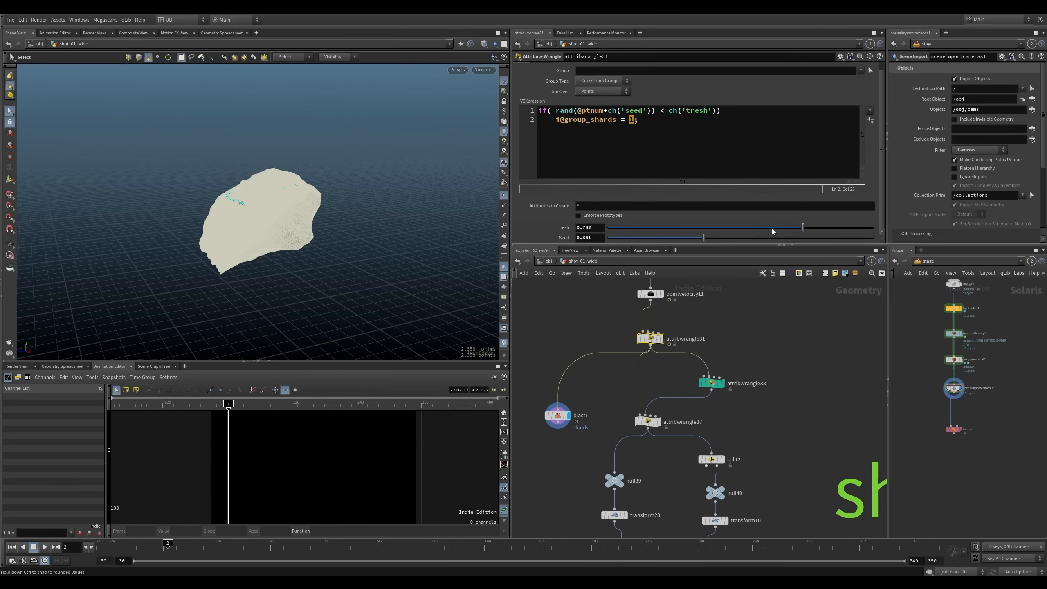
pyautogui.moveTo(704, 238); pyautogui.dragTo(670, 242)
pyautogui.moveTo(537, 374); pyautogui.dragTo(558, 452)
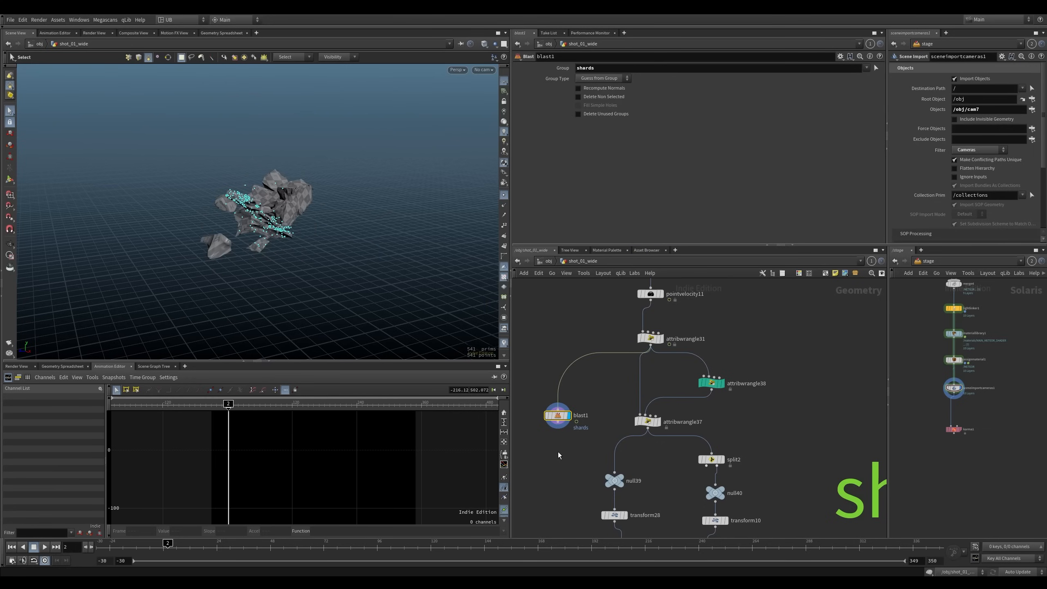
pyautogui.keyDown('alt'); pyautogui.moveTo(363, 258); pyautogui.dragTo(295, 163); pyautogui.keyUp('alt')
# Select attribwrangle31, toggle wireframe shading and switch the viewport selection to primitives while examining the rock
pyautogui.click(650, 338)
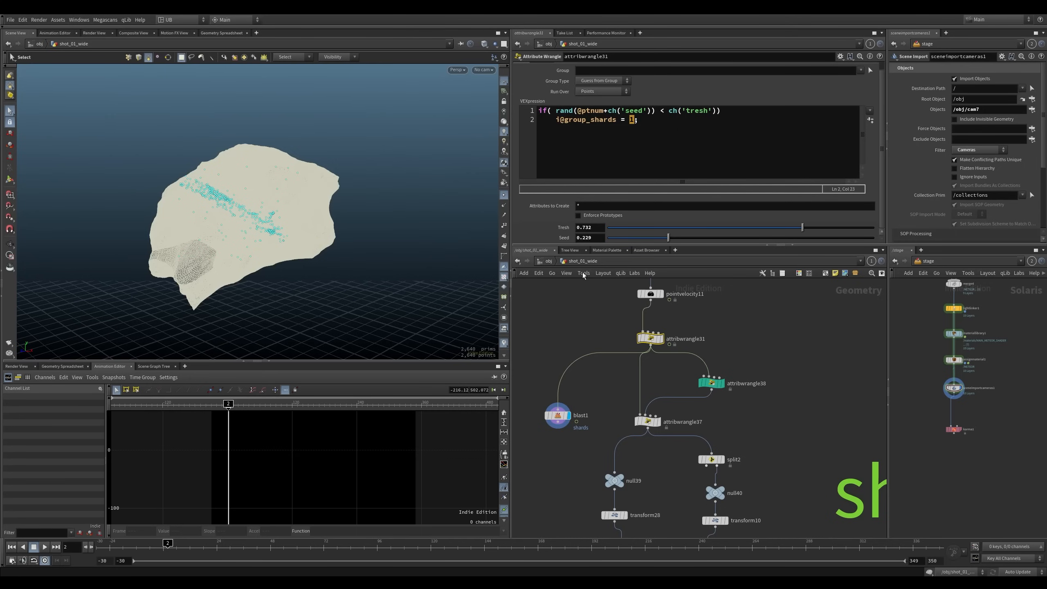
pyautogui.press('w')
pyautogui.press('w')
pyautogui.press('w')
pyautogui.press('w')
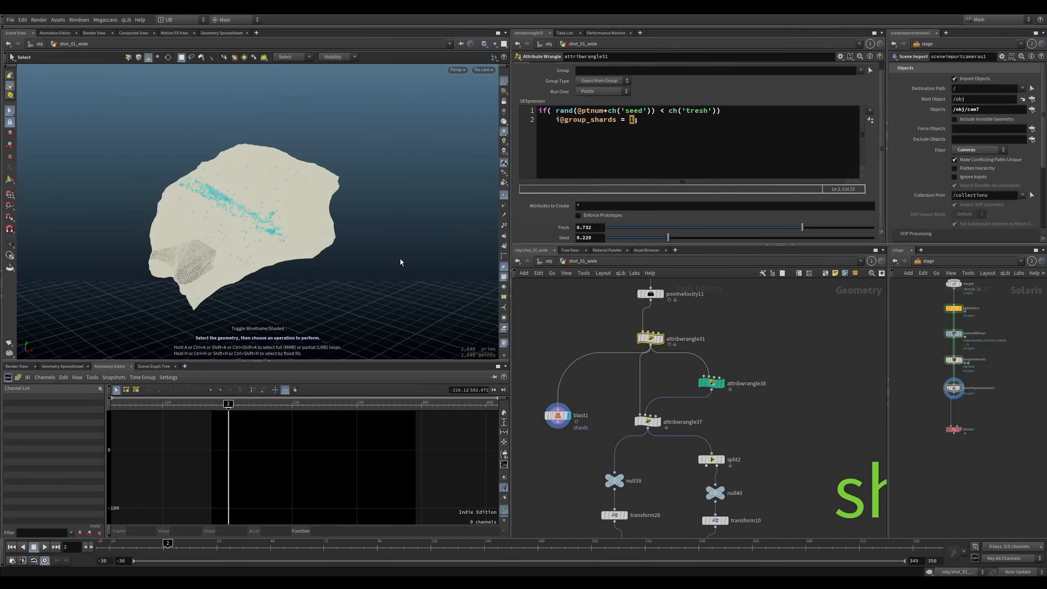
pyautogui.keyDown('alt'); pyautogui.moveTo(401, 259); pyautogui.dragTo(271, 264, button='right'); pyautogui.keyUp('alt')
pyautogui.press('3')
pyautogui.press('4')
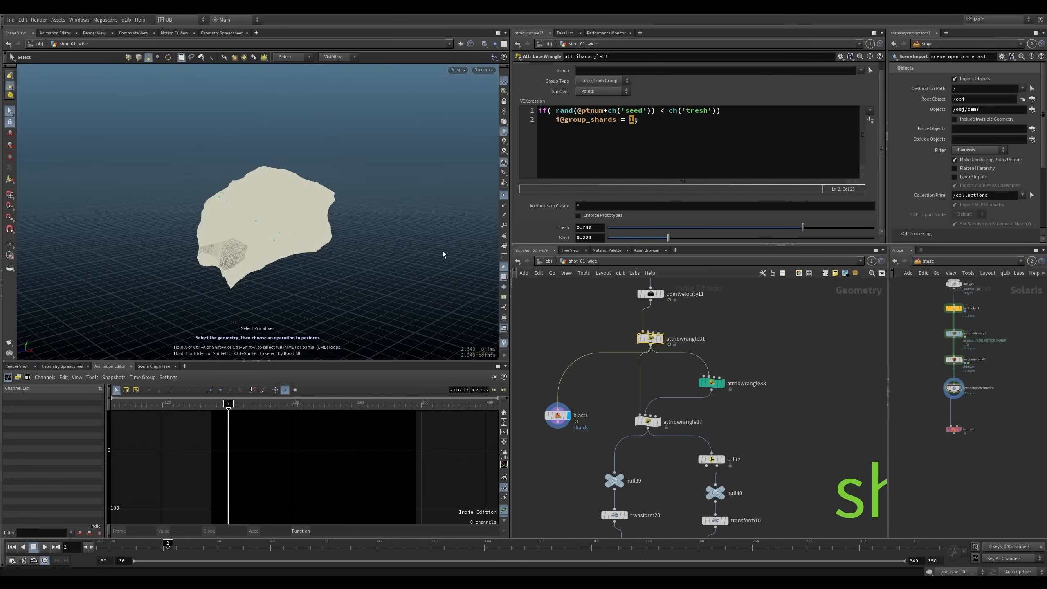
# Try a Seed of 0.292 on attribwrangle31 and undo the recent changes until the Seed is back at 0.361
pyautogui.moveTo(669, 237); pyautogui.dragTo(698, 244)
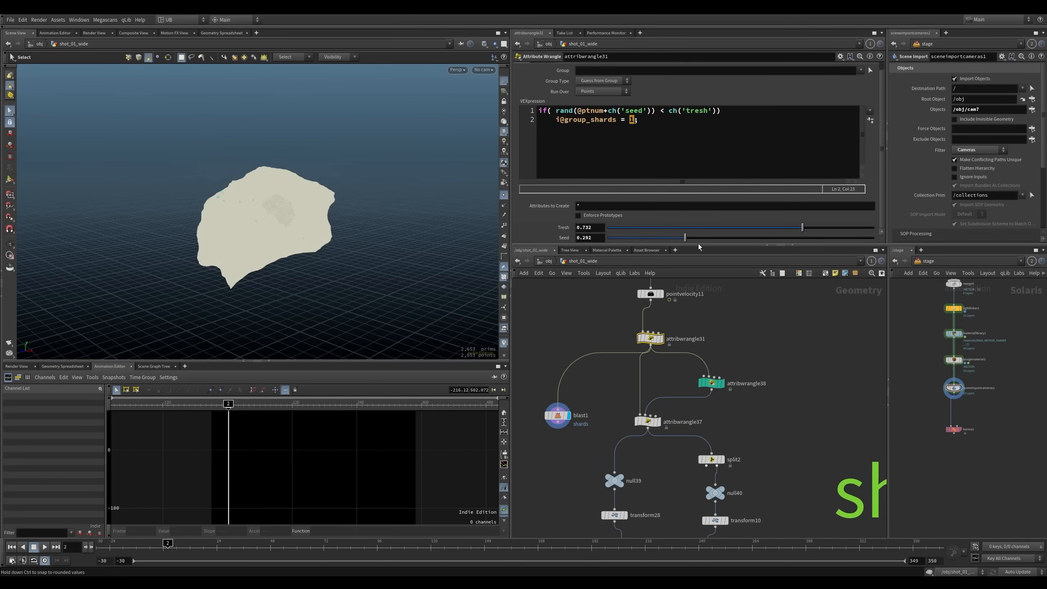
pyautogui.hotkey('ctrl', 'z')
pyautogui.hotkey('ctrl', 'z')
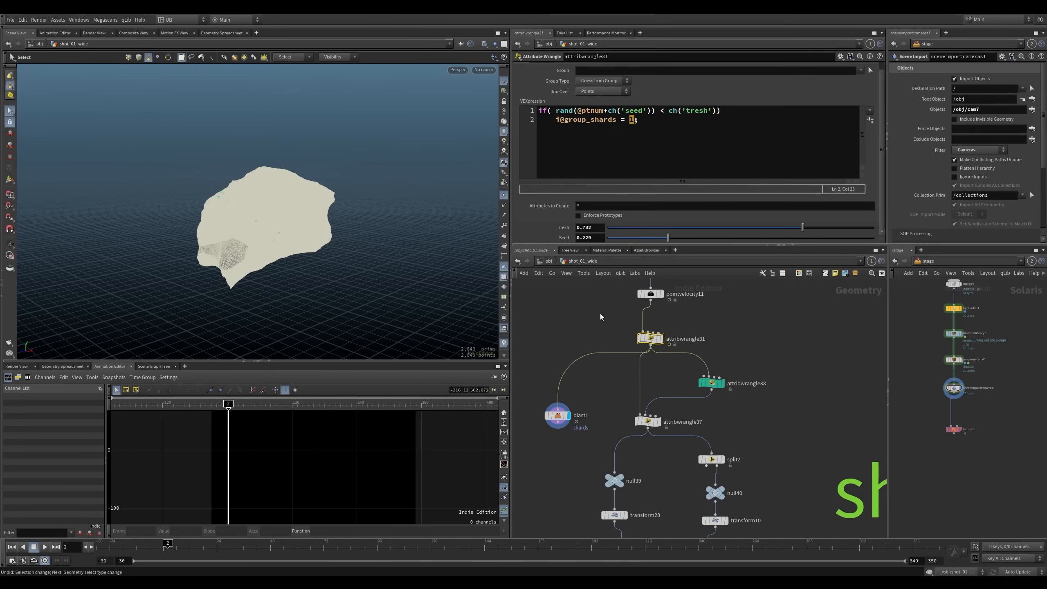
pyautogui.hotkey('ctrl', 'z')
pyautogui.hotkey('ctrl', 'z')
pyautogui.hotkey('ctrl', 'z')
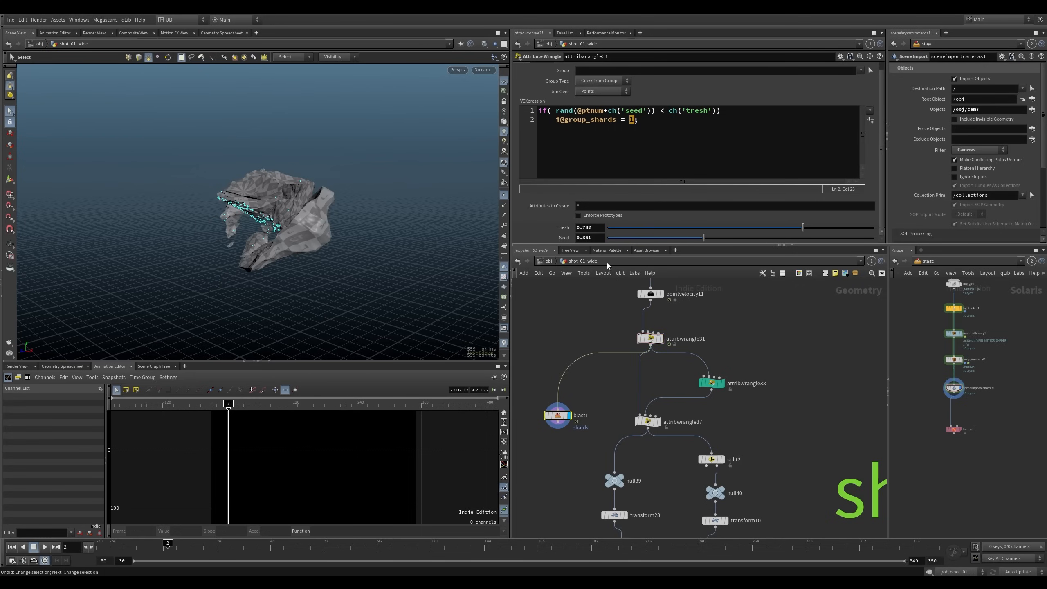
# Select and display attribwrangle38 to examine its output in the viewport
pyautogui.moveTo(628, 333); pyautogui.dragTo(679, 358)
pyautogui.moveTo(755, 364); pyautogui.dragTo(698, 414)
pyautogui.press('r')
pyautogui.moveTo(747, 355); pyautogui.dragTo(698, 404)
pyautogui.moveTo(744, 367); pyautogui.dragTo(707, 359, button='middle')
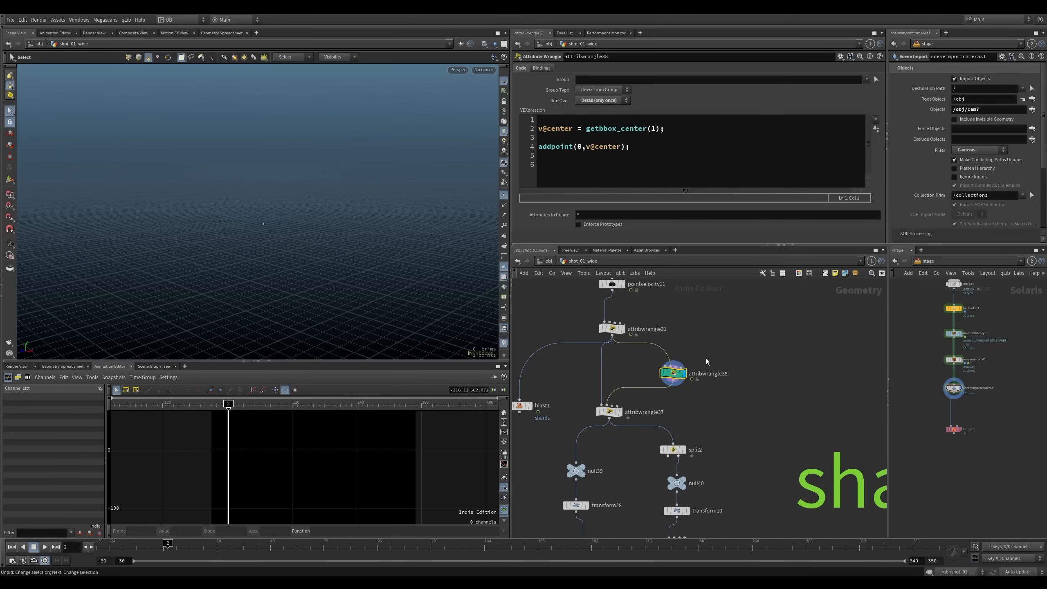
# Place a copy of attribwrangle38 beside the original node
pyautogui.scroll(3, 705, 354)
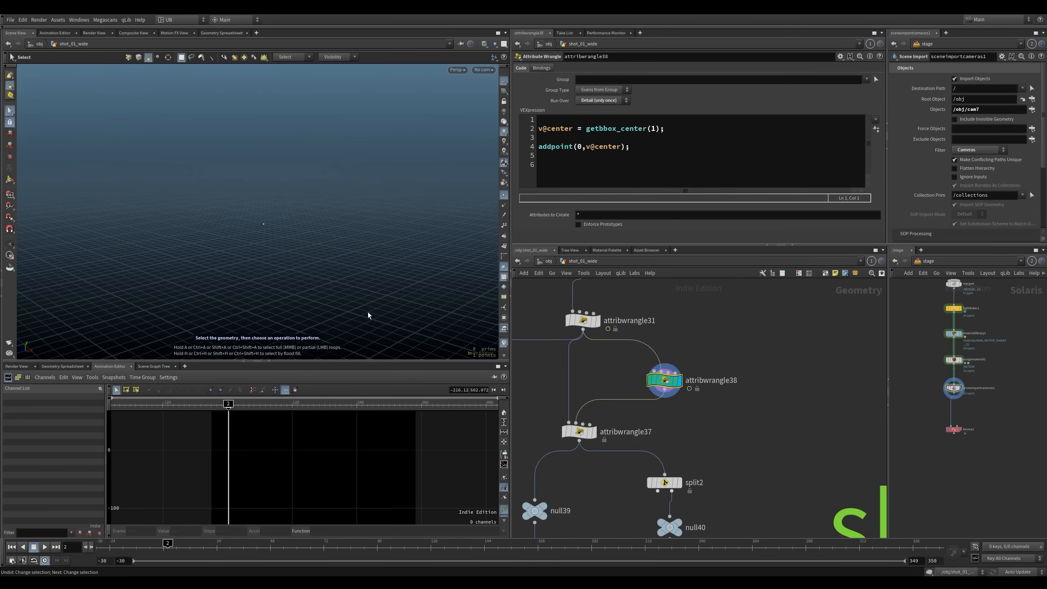
pyautogui.scroll(2, 684, 350)
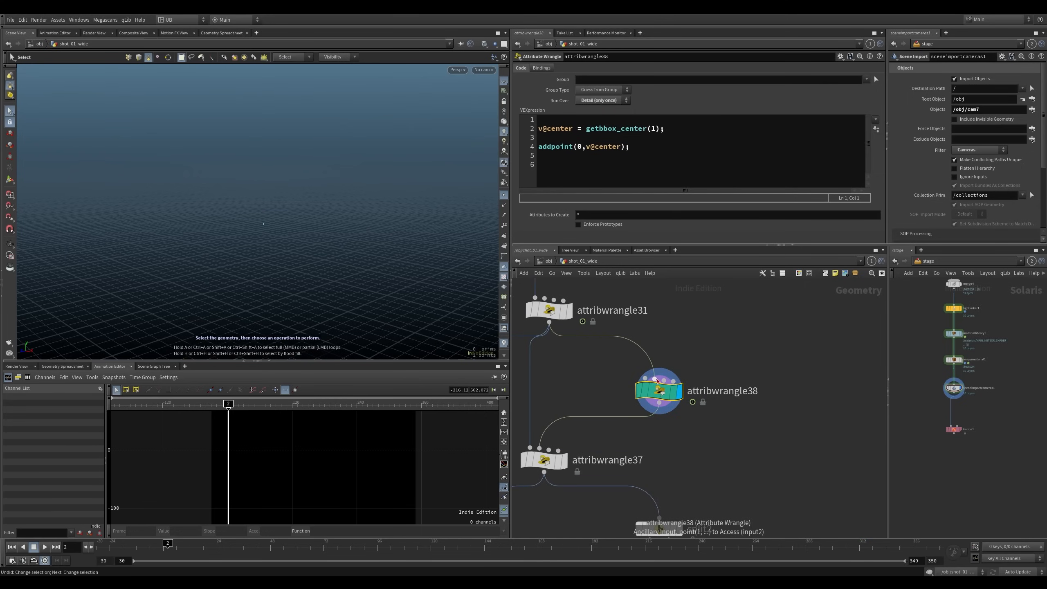
pyautogui.keyDown('alt'); pyautogui.moveTo(311, 274); pyautogui.dragTo(347, 267); pyautogui.keyUp('alt')
pyautogui.keyDown('alt'); pyautogui.moveTo(672, 391); pyautogui.dragTo(807, 392); pyautogui.keyUp('alt')
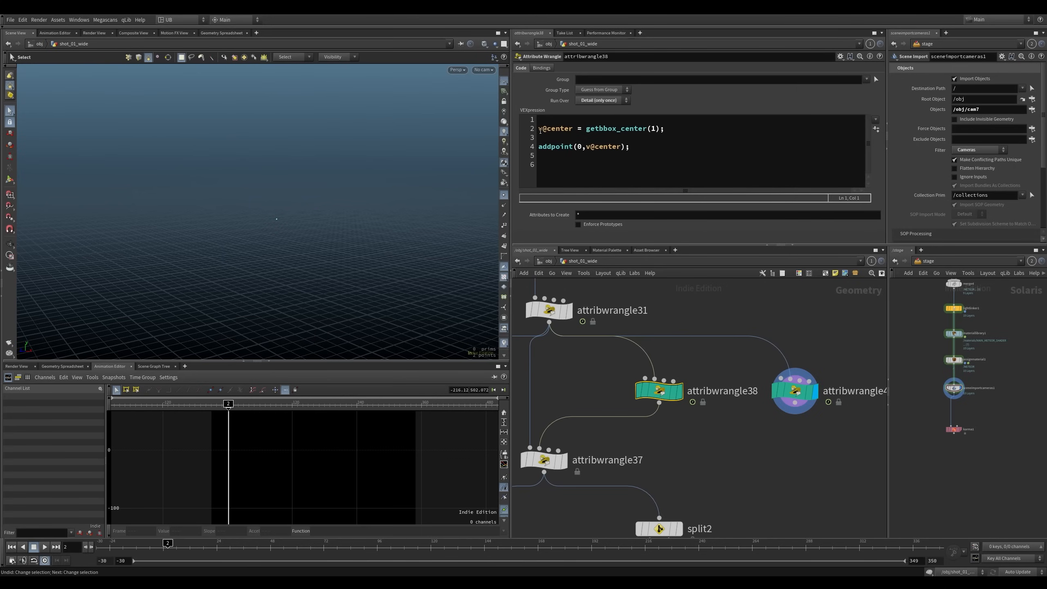
# Review in attribwrangle38 how getbbox_center(1) fills v@center and addpoint uses it, and save the scene
pyautogui.moveTo(540, 131); pyautogui.dragTo(571, 131)
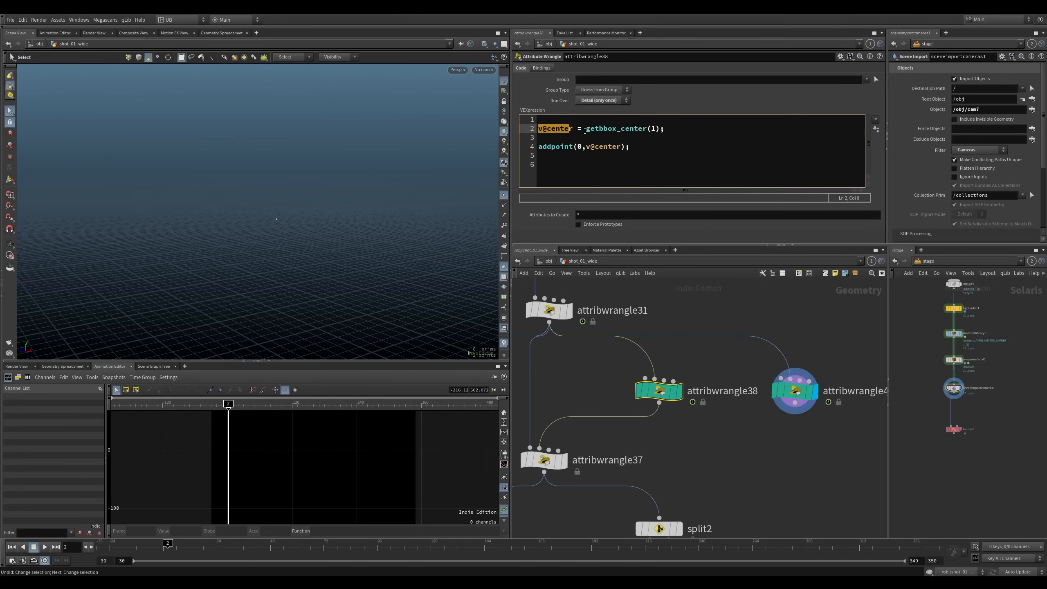
pyautogui.click(585, 131)
pyautogui.moveTo(588, 131); pyautogui.dragTo(641, 130)
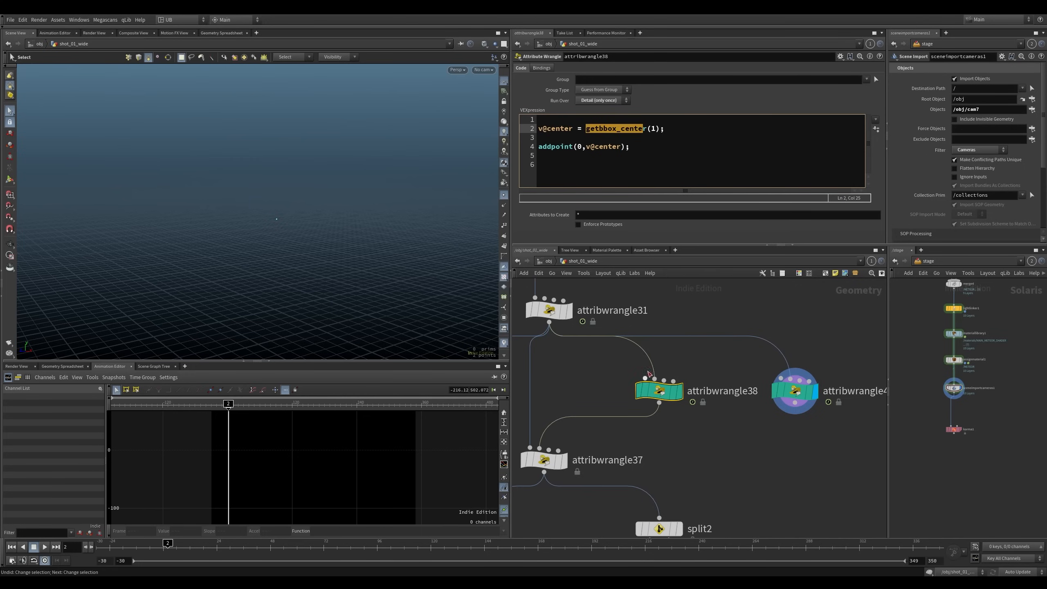
pyautogui.hotkey('ctrl', 's')
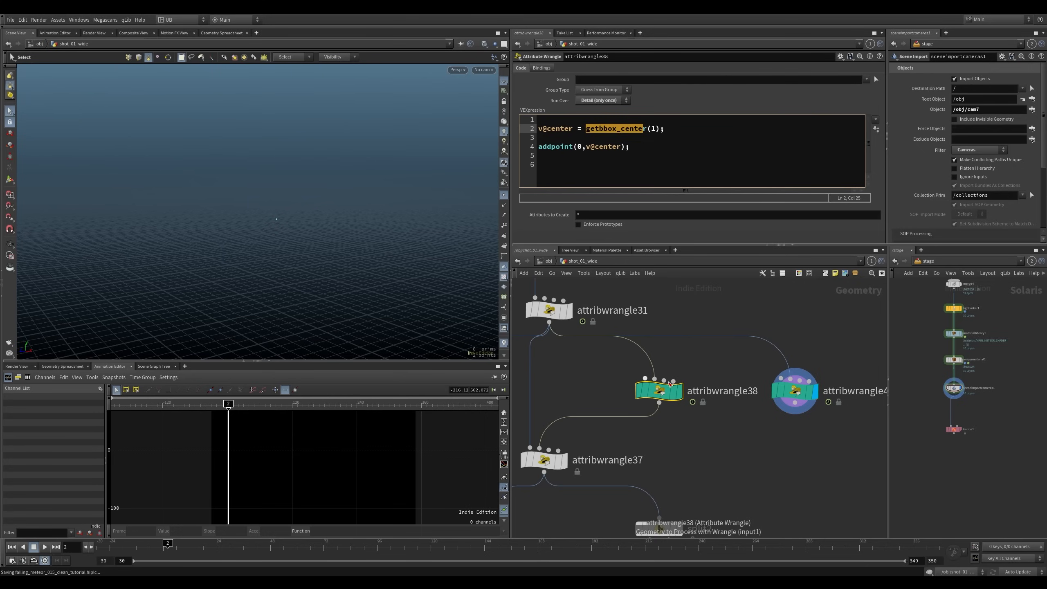
pyautogui.click(653, 129)
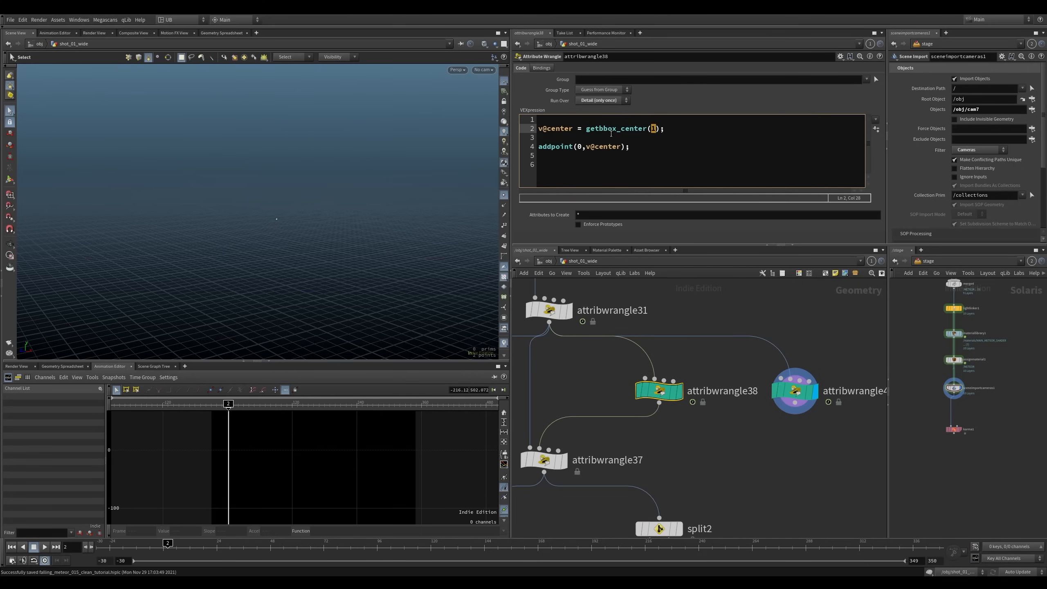
pyautogui.moveTo(539, 147)
pyautogui.mouseDown()
pyautogui.moveTo(600, 147)
pyautogui.moveTo(572, 128)
pyautogui.moveTo(533, 129)
pyautogui.mouseUp()
pyautogui.moveTo(589, 146); pyautogui.dragTo(537, 148)
pyautogui.click(699, 360)
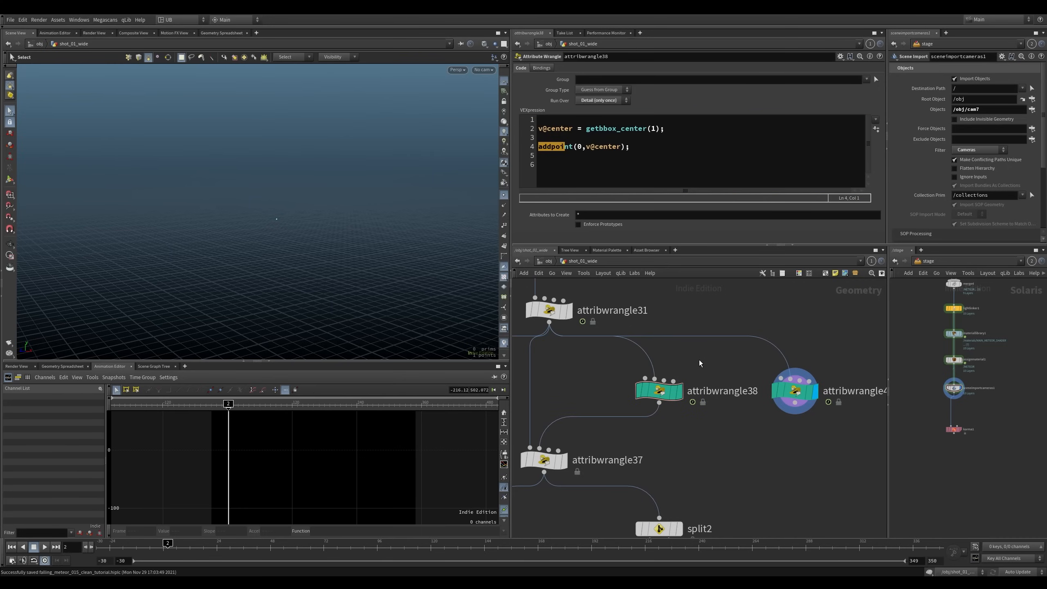
# Rewire the copied wrangle so attribwrangle31 feeds its first input, and change its function call to getbbox_center(0)
pyautogui.click(818, 392)
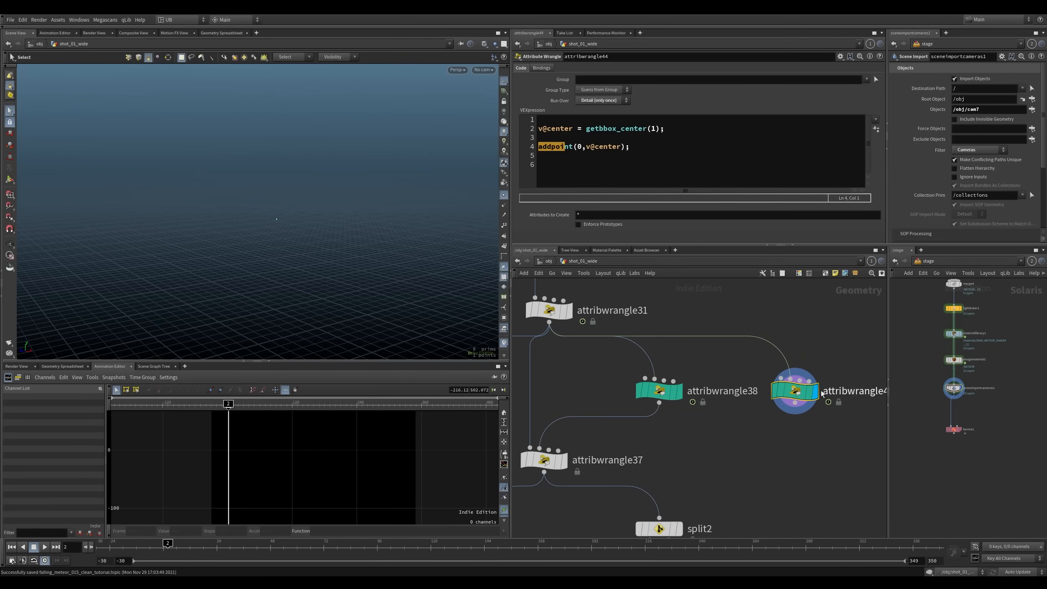
pyautogui.click(790, 377)
pyautogui.click(781, 378)
pyautogui.moveTo(833, 355); pyautogui.dragTo(824, 369)
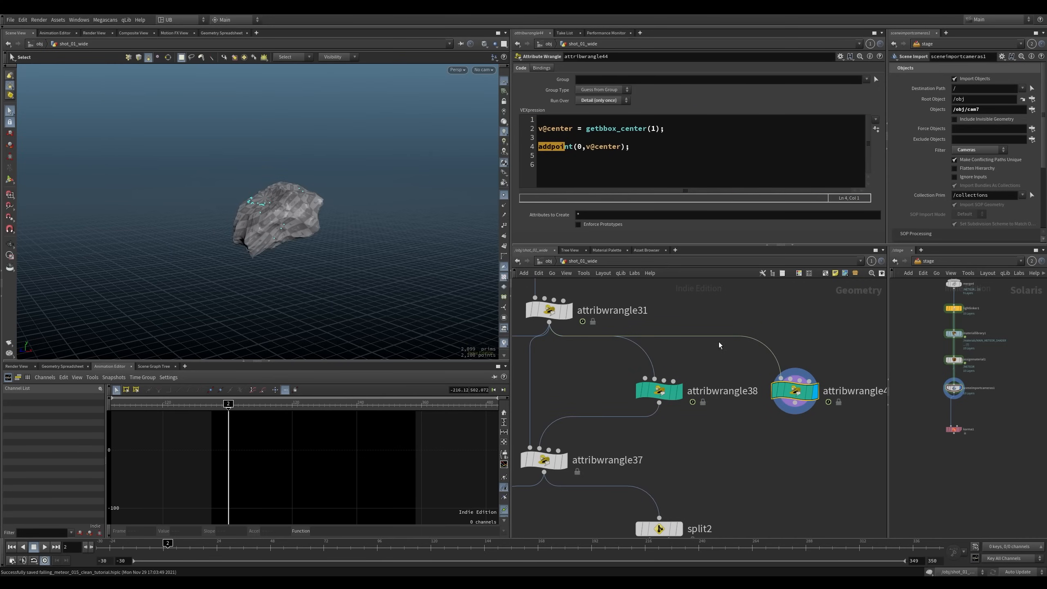
pyautogui.click(652, 129)
pyautogui.write('0')
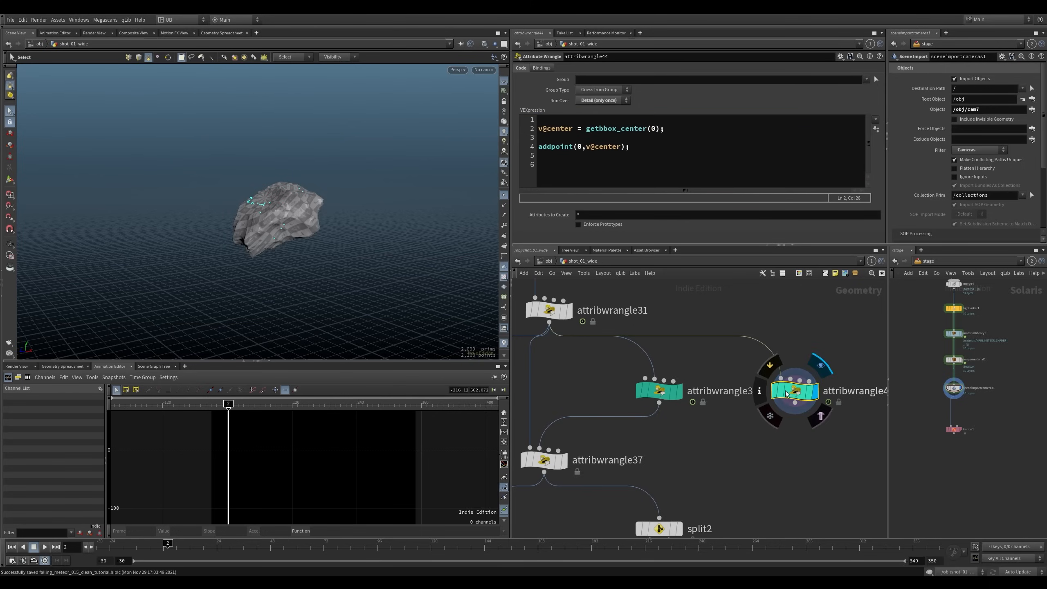
# Inspect the node information of attribwrangle31 and the copied wrangle, and compare the copy's rock with the output of attribwrangle38
pyautogui.middleClick(548, 311)
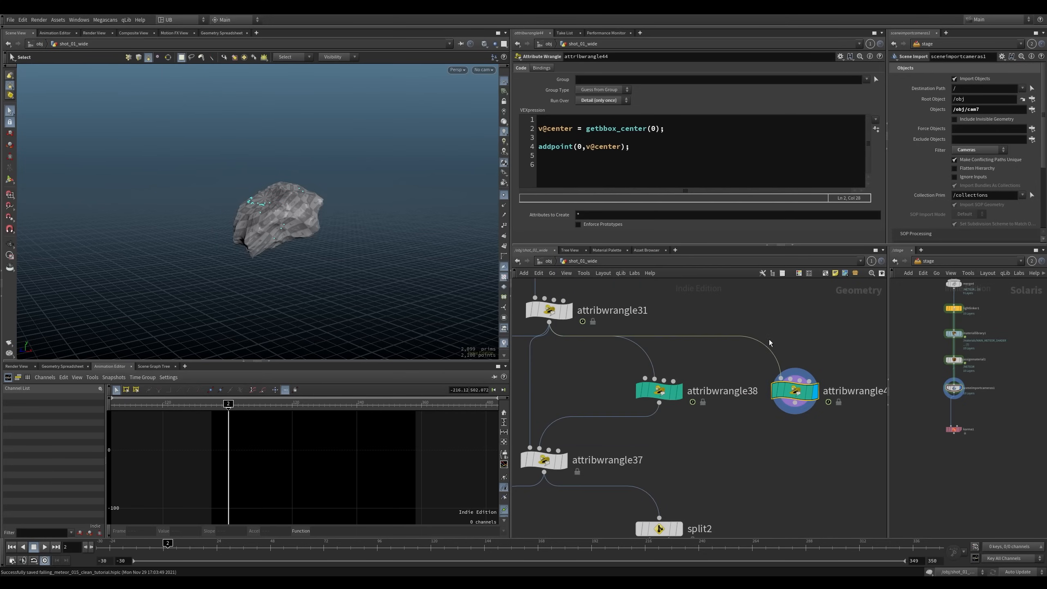
pyautogui.middleClick(801, 395)
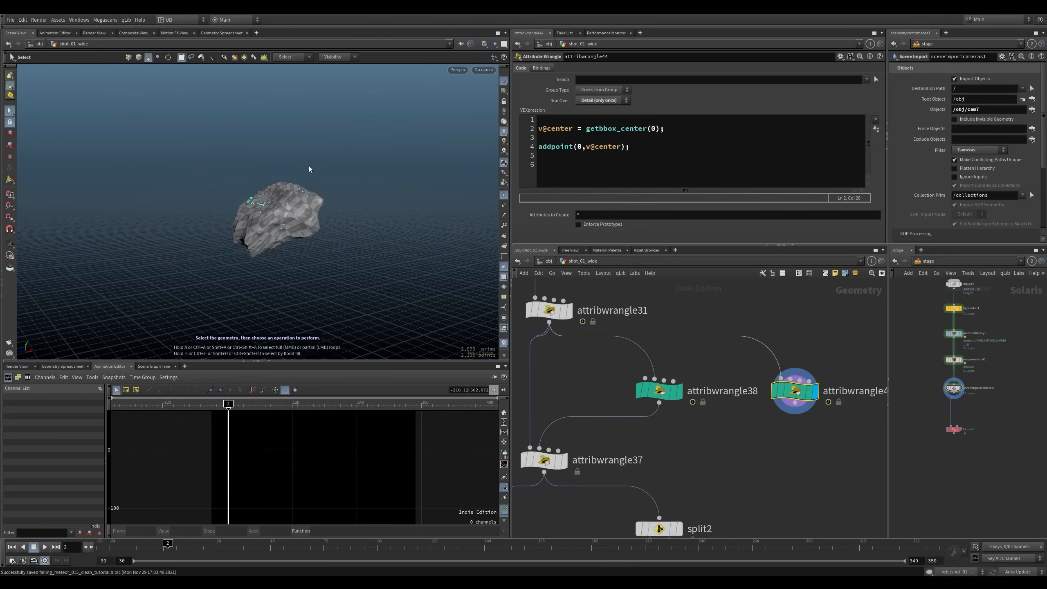
pyautogui.keyDown('alt'); pyautogui.moveTo(234, 295); pyautogui.dragTo(330, 246, button='right'); pyautogui.keyUp('alt')
pyautogui.keyDown('alt'); pyautogui.moveTo(329, 245); pyautogui.dragTo(367, 215); pyautogui.keyUp('alt')
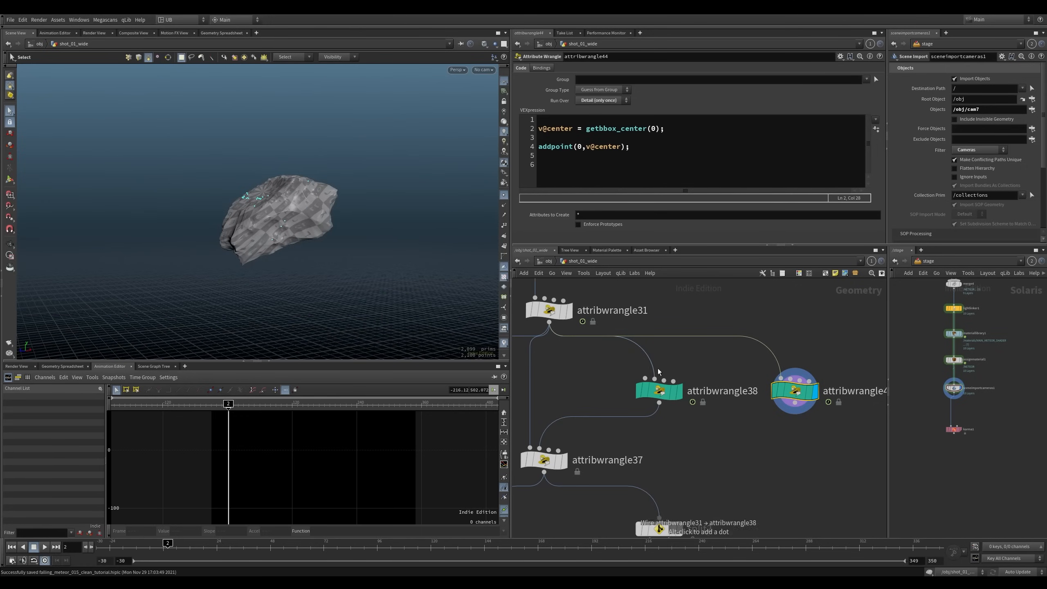
pyautogui.click(679, 391)
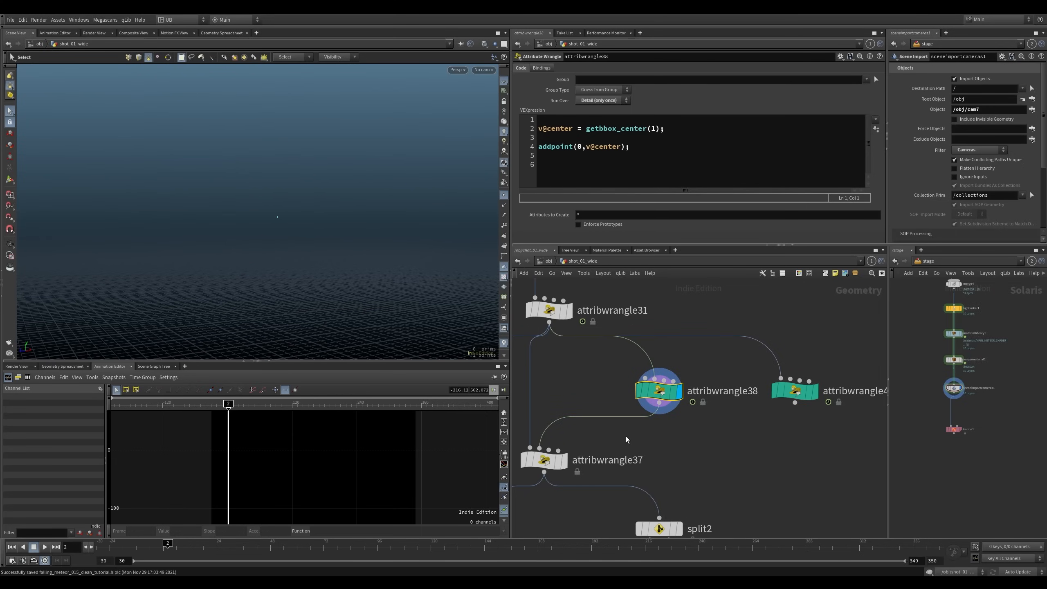
# Delete the copied attribute wrangle beside attribwrangle38
pyautogui.scroll(-3, 707, 358)
pyautogui.scroll(2, 701, 398)
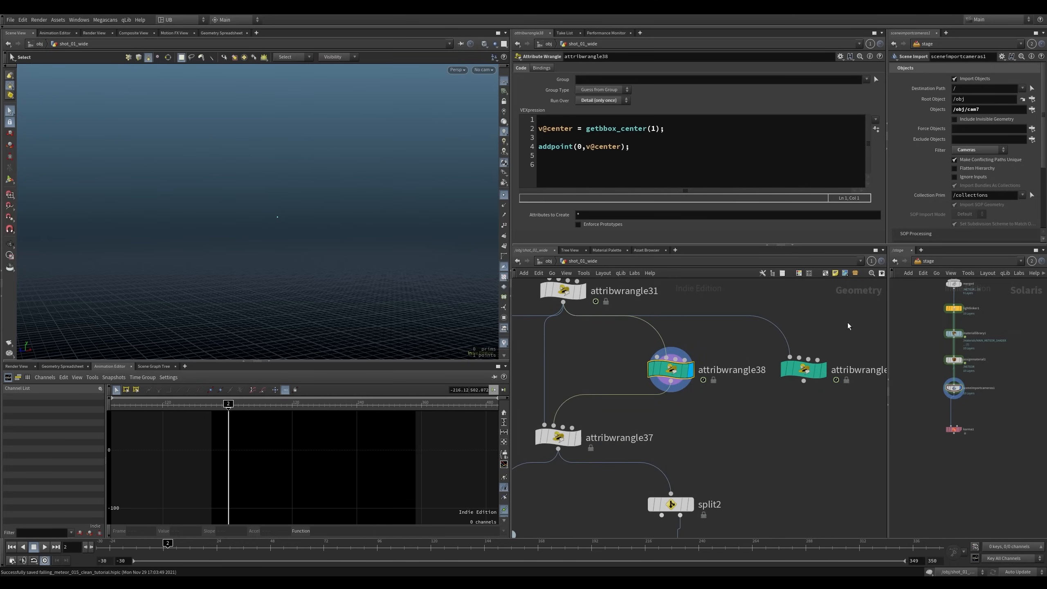
pyautogui.moveTo(848, 323); pyautogui.dragTo(770, 412)
pyautogui.press('Delete')
# Display attribwrangle37 to look at its expression, and switch the display back to attribwrangle38
pyautogui.moveTo(719, 400); pyautogui.dragTo(751, 411, button='middle')
pyautogui.press('r')
pyautogui.click(591, 449)
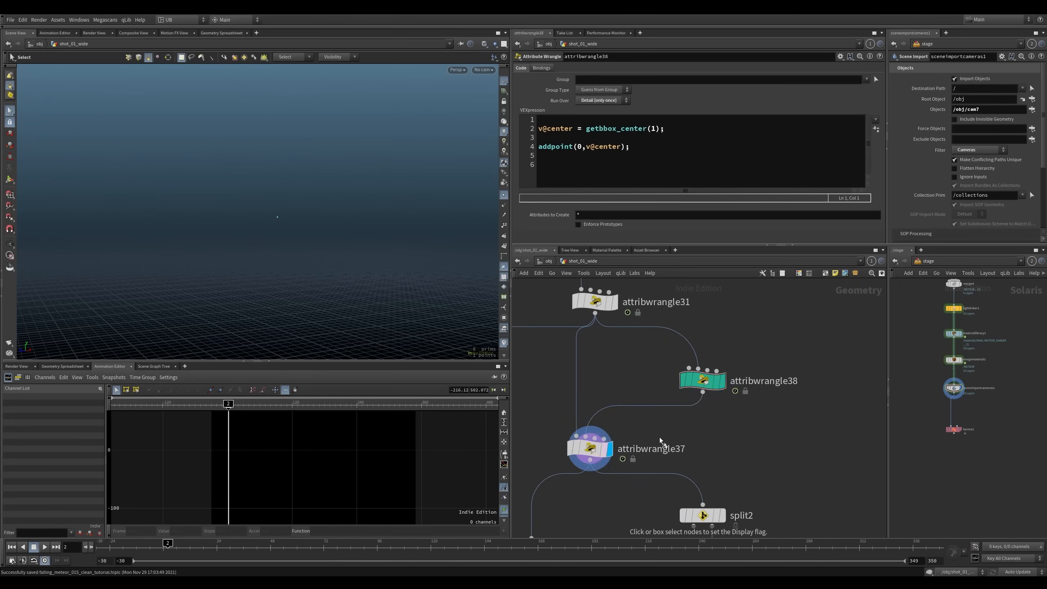
pyautogui.click(591, 448)
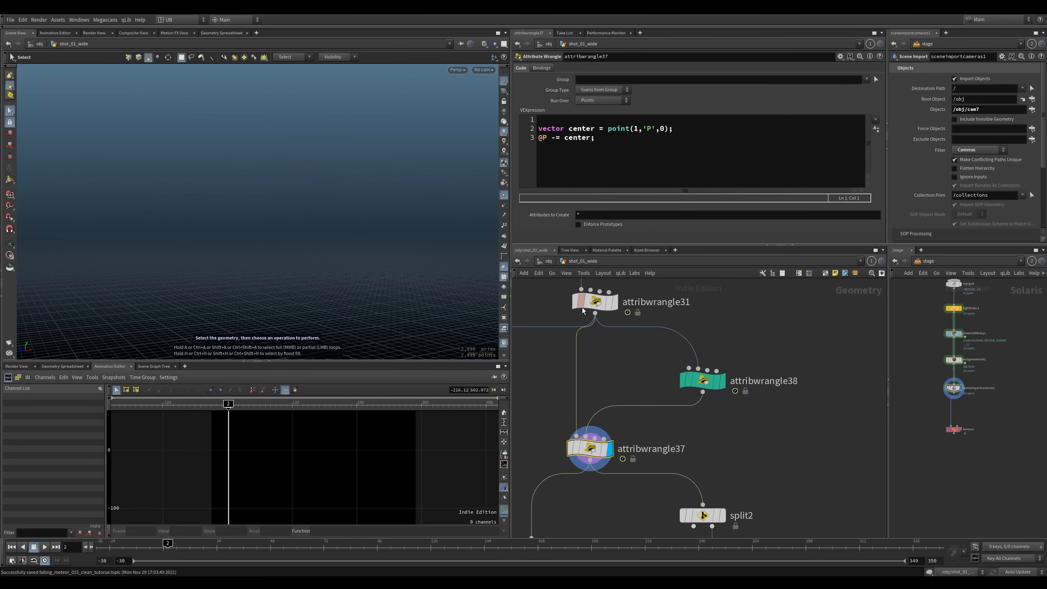
pyautogui.click(703, 380)
pyautogui.press('r')
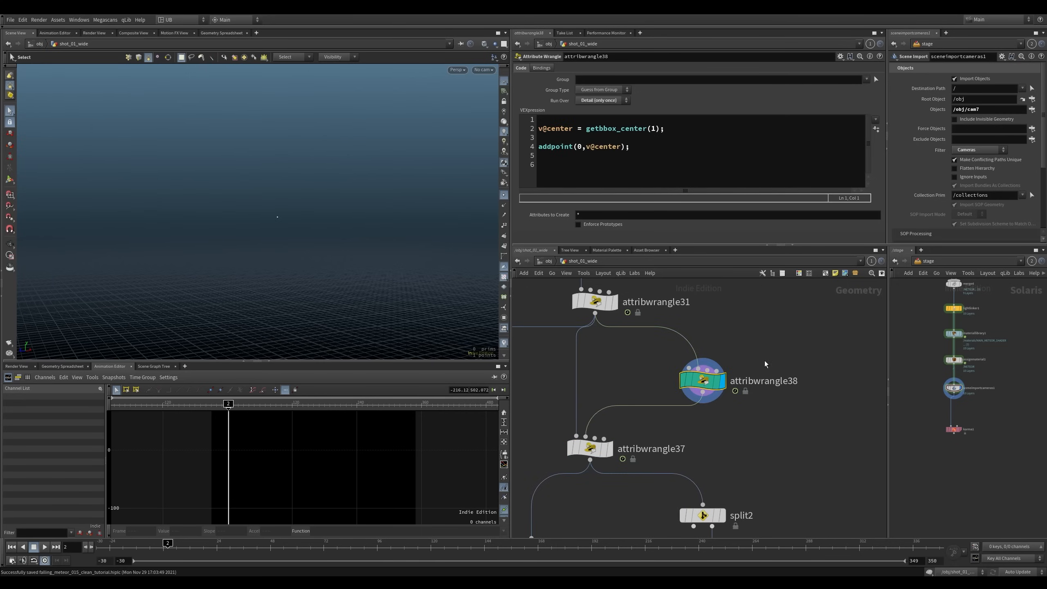
# Go to frame 0 and template attribwrangle31 to compare the rock with the center point
pyautogui.moveTo(203, 549); pyautogui.dragTo(164, 551)
pyautogui.click(609, 303)
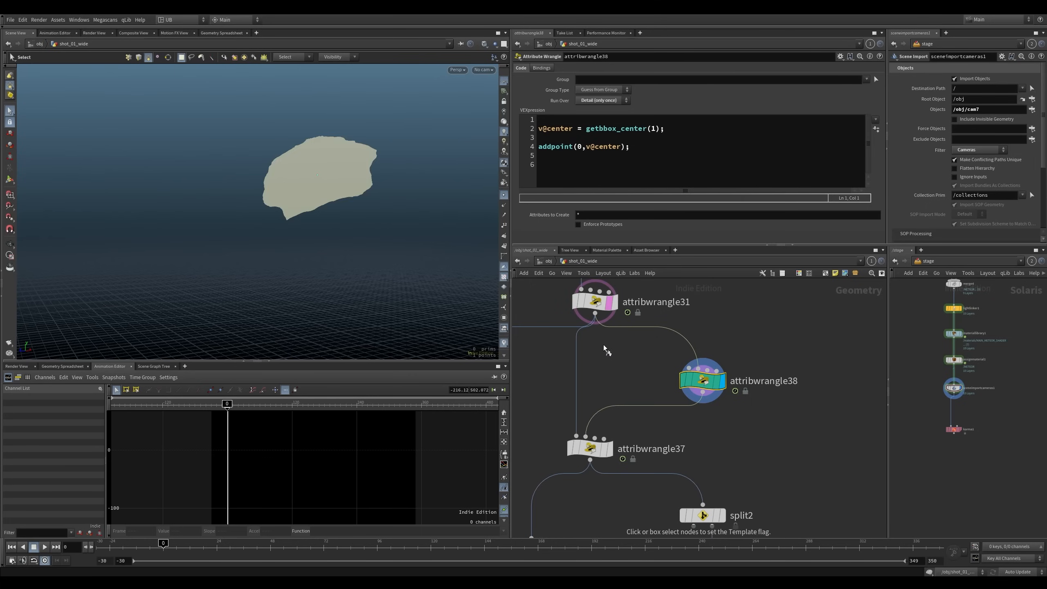
pyautogui.keyDown('alt'); pyautogui.moveTo(272, 154); pyautogui.dragTo(280, 265); pyautogui.keyUp('alt')
pyautogui.press('s')
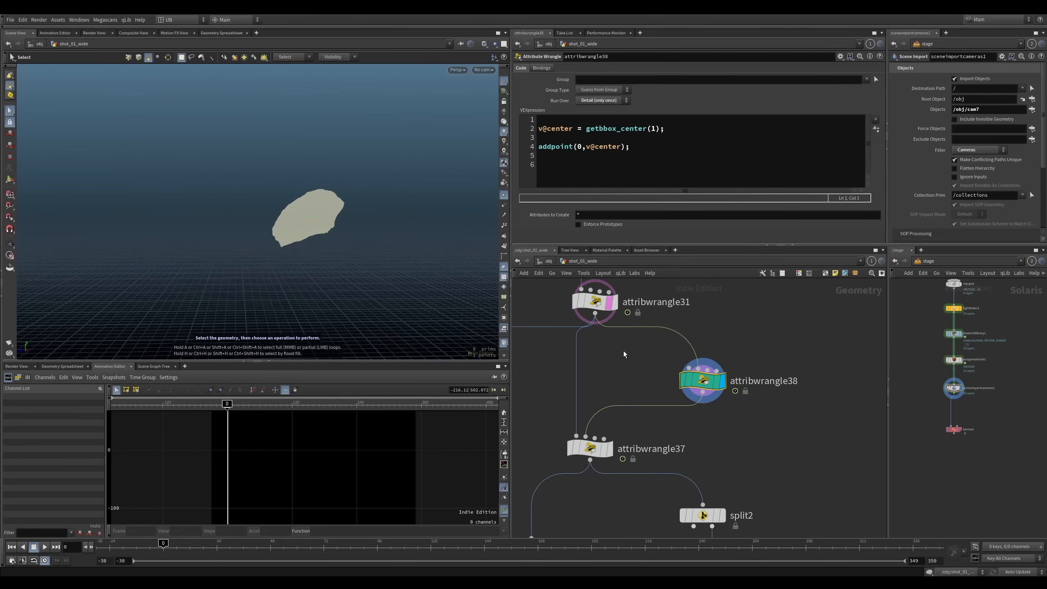
# Display attribwrangle37 and review how point(1,'P',0) reads the center position from its second input
pyautogui.click(609, 449)
pyautogui.moveTo(663, 424); pyautogui.dragTo(602, 455)
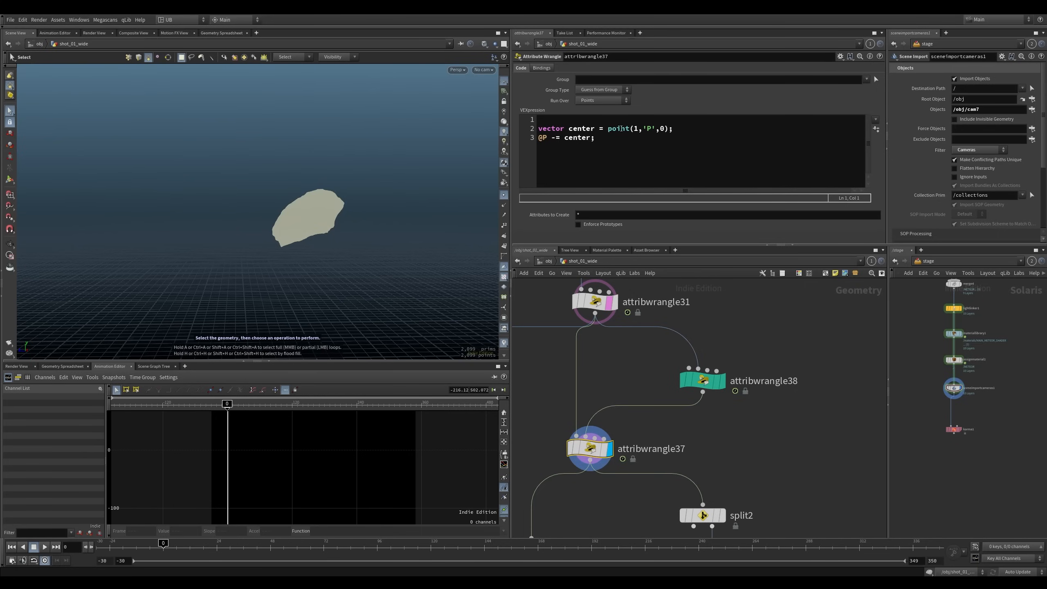
pyautogui.moveTo(609, 131); pyautogui.dragTo(622, 131)
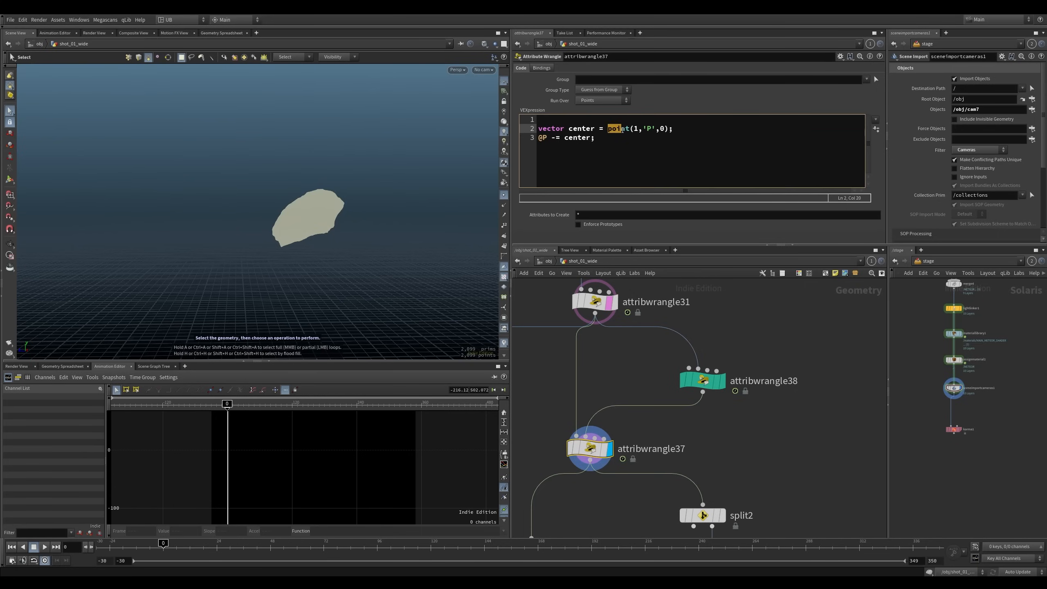
pyautogui.doubleClick(649, 129)
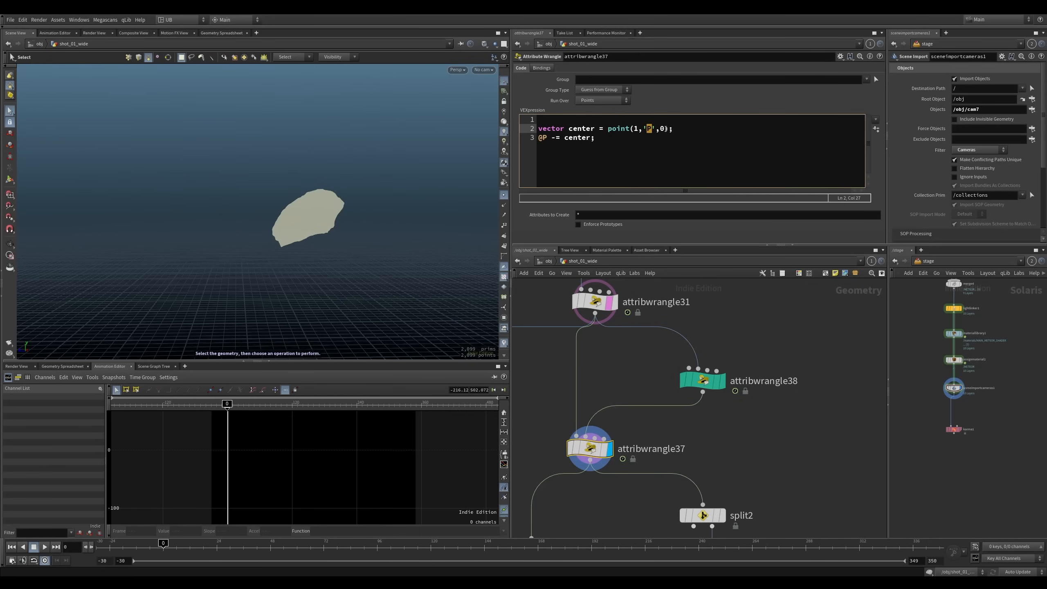
pyautogui.moveTo(675, 129); pyautogui.dragTo(538, 132)
# Display attribwrangle38 again and revisit its getbbox_center line as the source of the center point
pyautogui.click(701, 379)
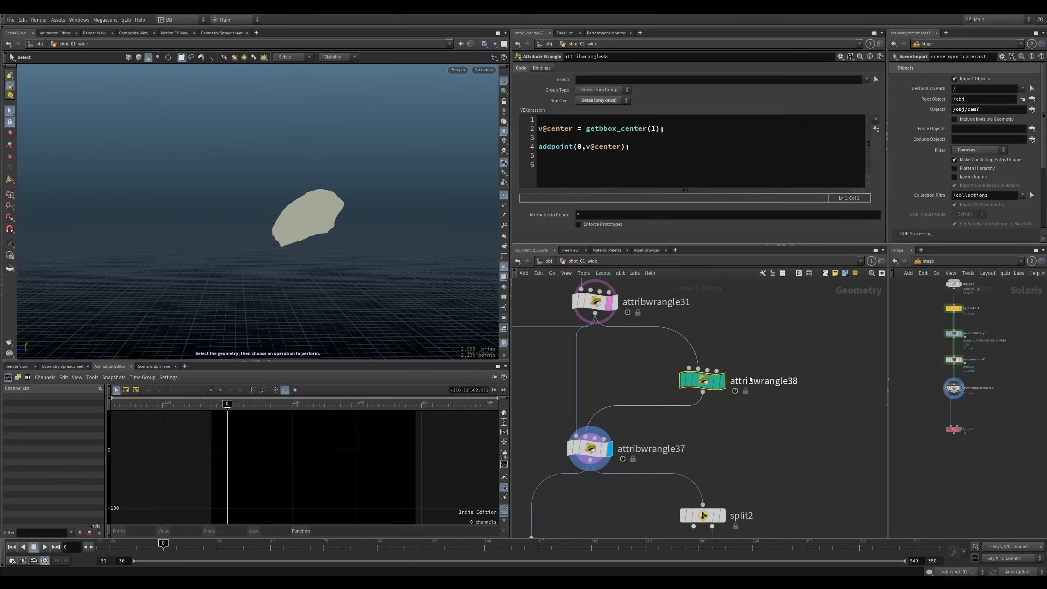
pyautogui.click(723, 380)
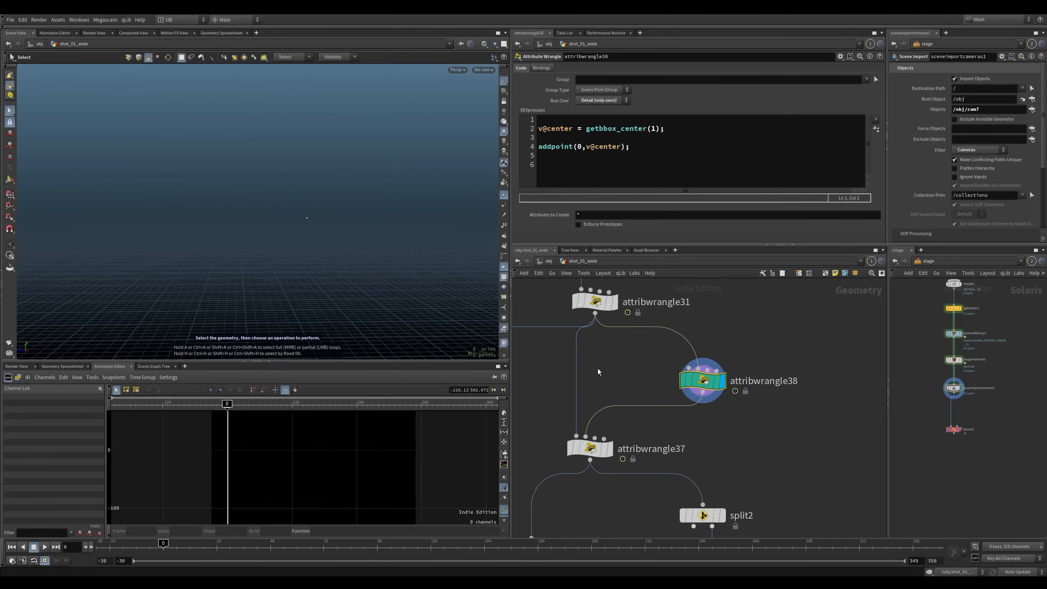
pyautogui.moveTo(665, 129); pyautogui.dragTo(551, 134)
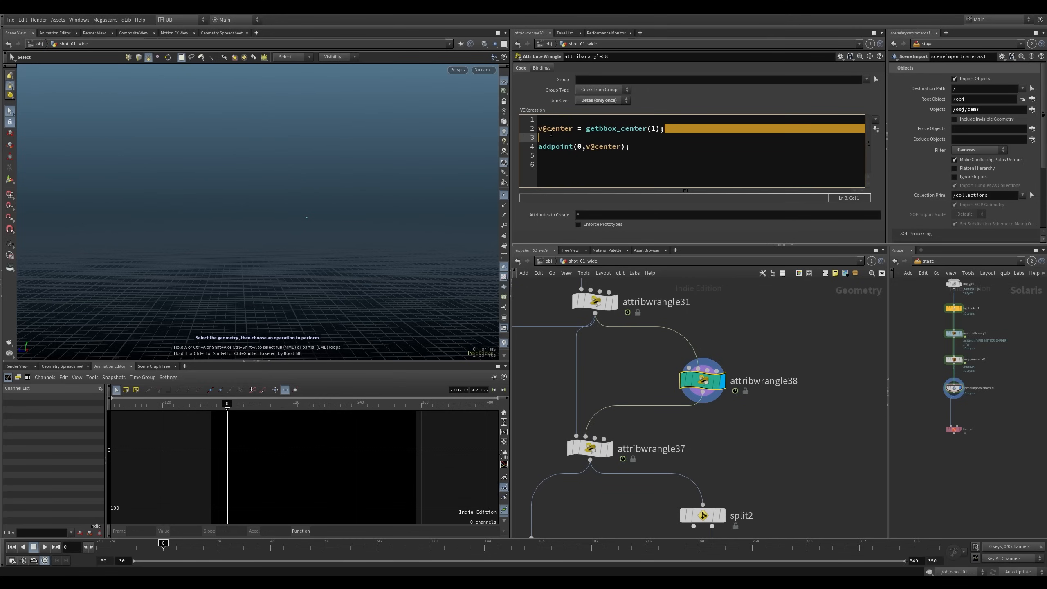
# Display attribwrangle37, frame the rock and scrub from frame 0 to 60 to examine its position at the origin
pyautogui.click(612, 449)
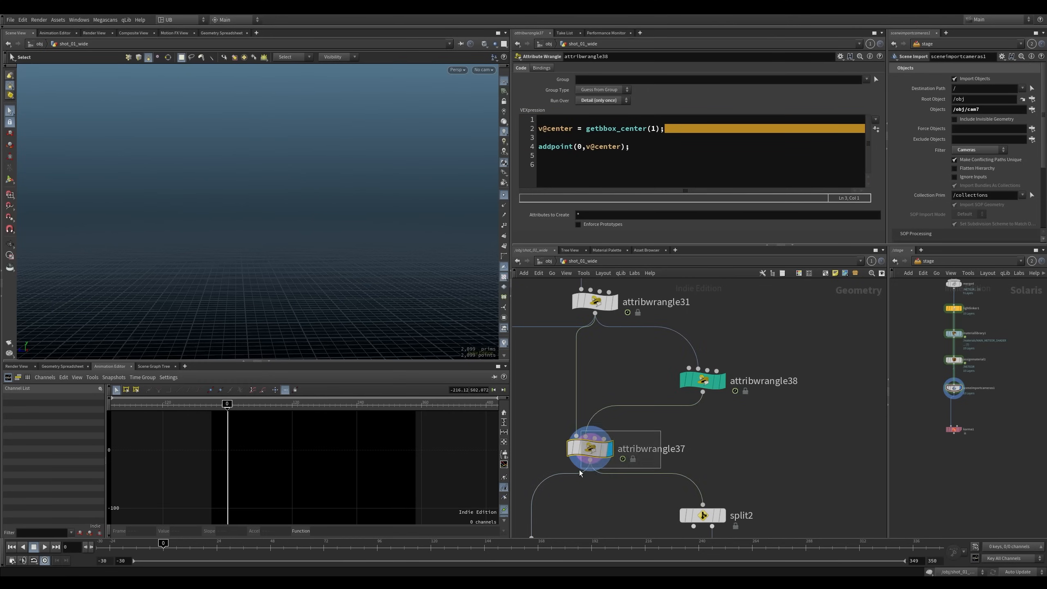
pyautogui.click(589, 449)
pyautogui.moveTo(538, 416); pyautogui.dragTo(597, 458)
pyautogui.hotkey('space', 'g')
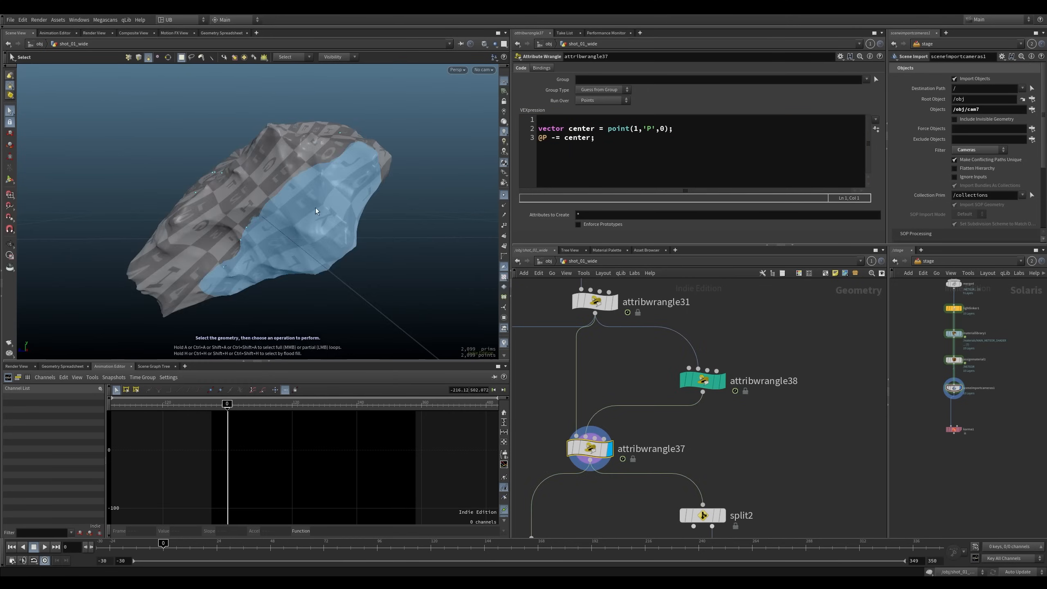
pyautogui.moveTo(316, 210); pyautogui.dragTo(202, 330, button='right')
pyautogui.moveTo(166, 547); pyautogui.dragTo(297, 545)
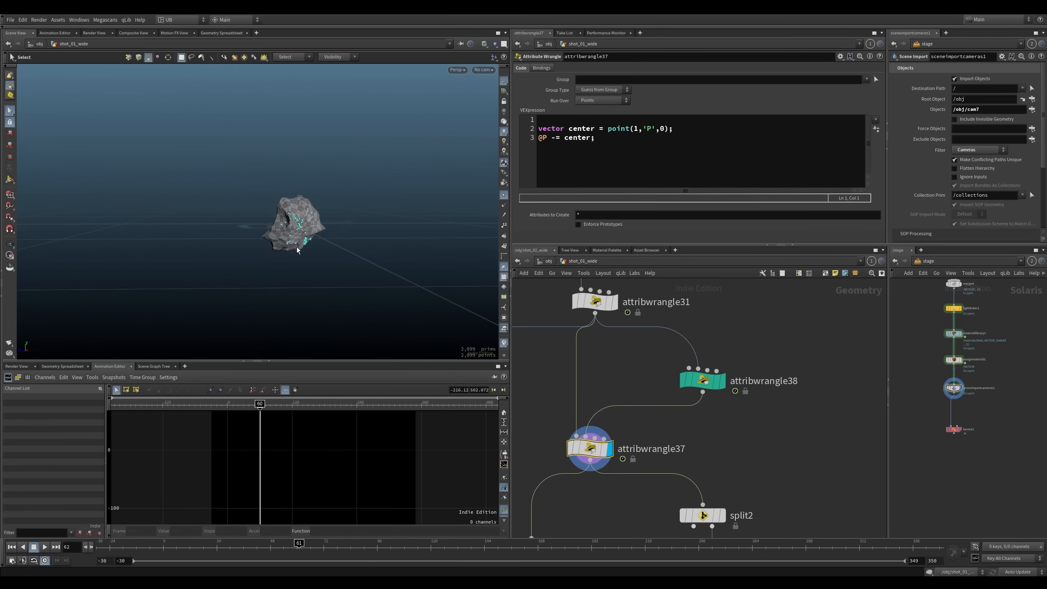
pyautogui.moveTo(296, 247); pyautogui.dragTo(337, 203, button='right')
pyautogui.moveTo(337, 203); pyautogui.dragTo(286, 289)
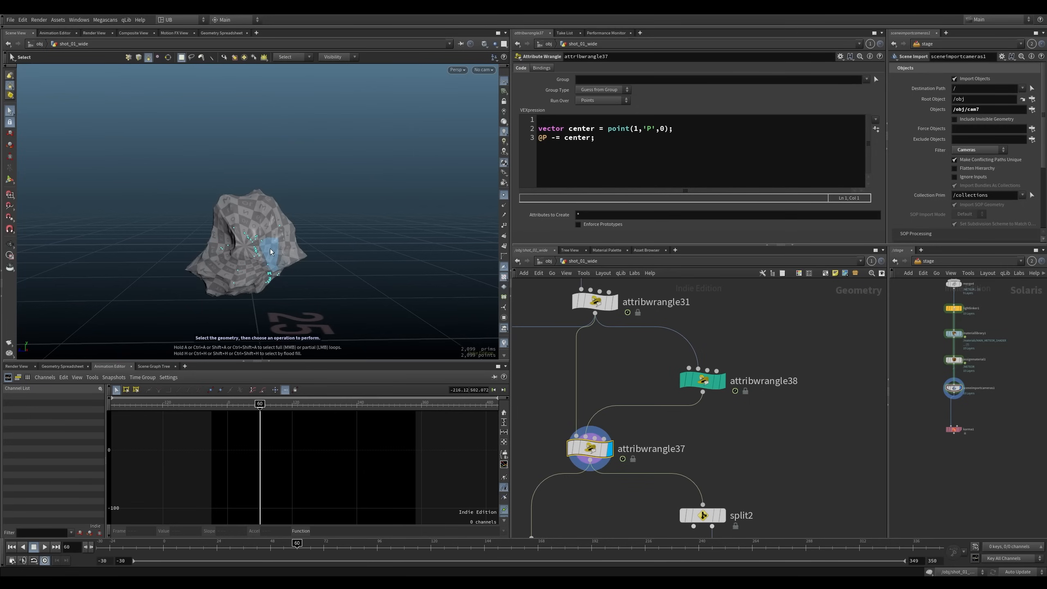
# Move attribwrangle38 closer to attribwrangle37 and highlight the three wrangles that center the rock
pyautogui.keyDown('alt'); pyautogui.moveTo(341, 231); pyautogui.dragTo(300, 269, button='right'); pyautogui.keyUp('alt')
pyautogui.keyDown('alt'); pyautogui.moveTo(300, 269); pyautogui.dragTo(316, 264); pyautogui.keyUp('alt')
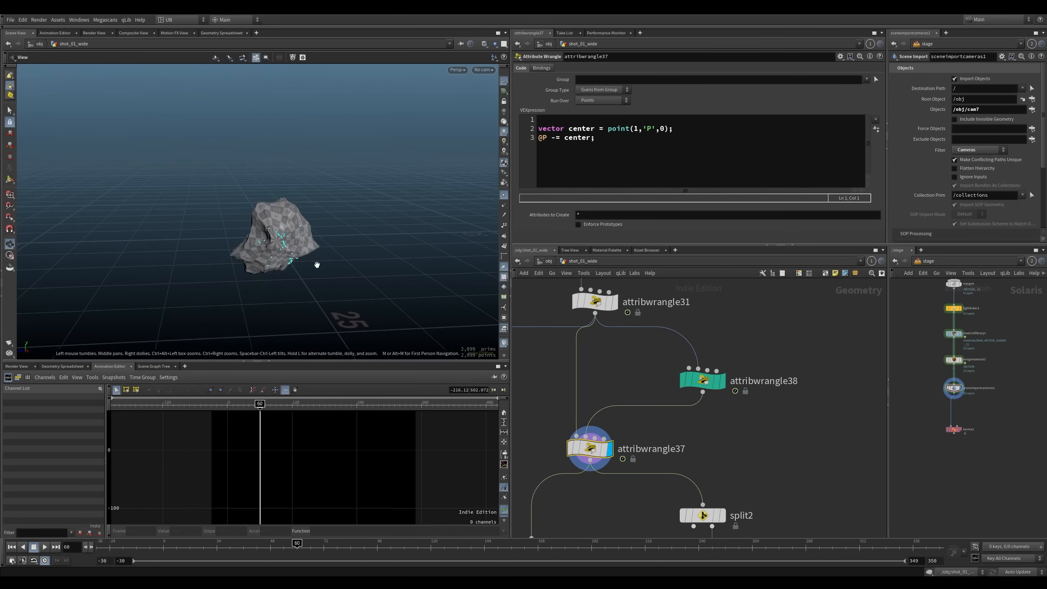
pyautogui.moveTo(703, 382); pyautogui.dragTo(684, 374)
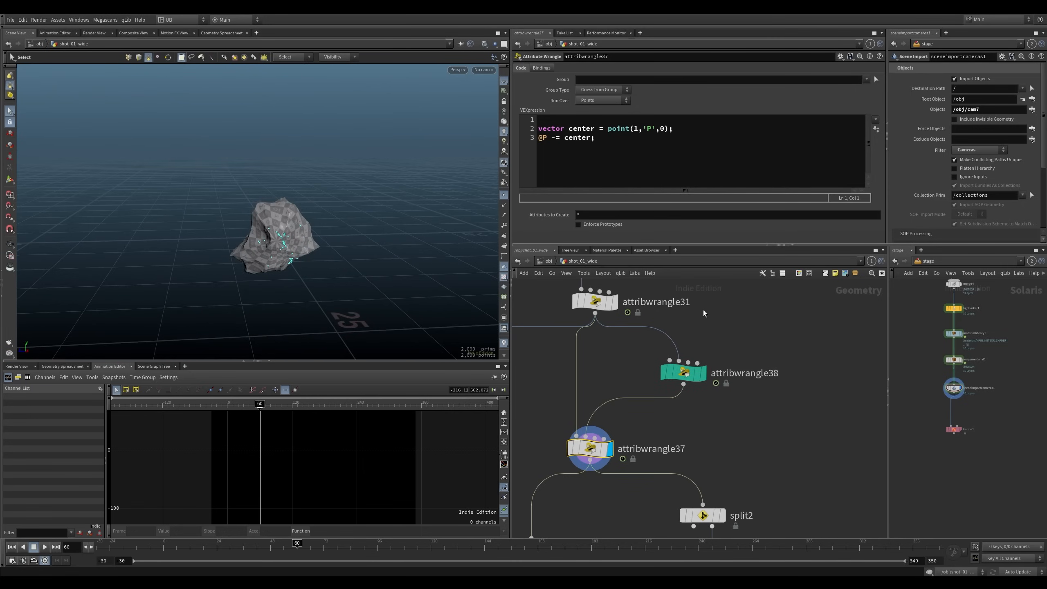
pyautogui.moveTo(704, 309); pyautogui.dragTo(705, 391, button='middle')
pyautogui.scroll(-3, 692, 356)
pyautogui.moveTo(727, 350); pyautogui.dragTo(603, 477)
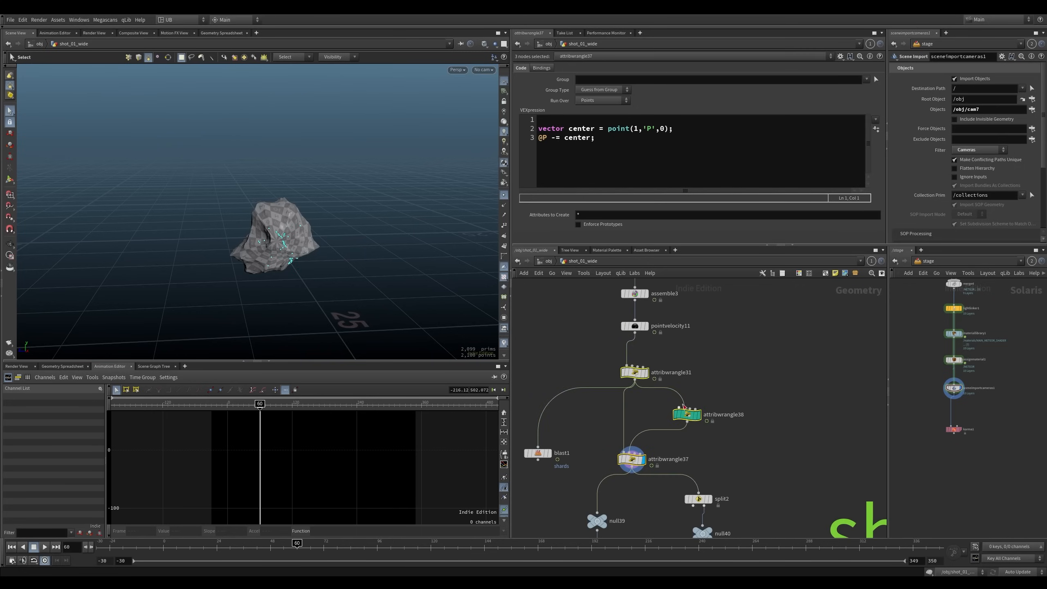
pyautogui.click(708, 373)
pyautogui.moveTo(712, 354); pyautogui.dragTo(711, 374, button='middle')
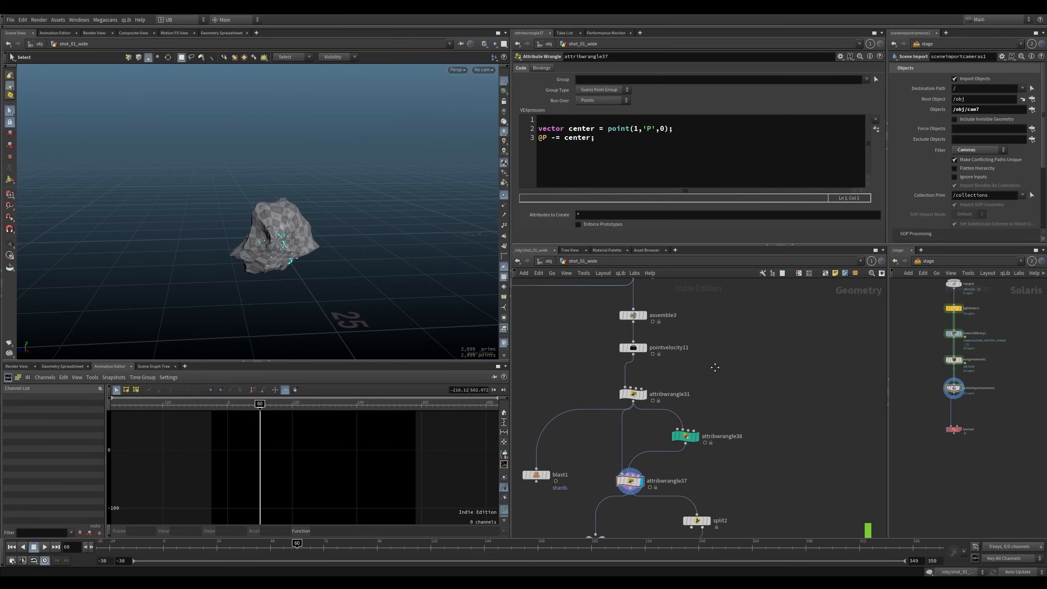
# Display pointvelocity11, frame the rock and scrub to frame 104 to examine its original falling motion
pyautogui.click(644, 347)
pyautogui.hotkey('space', 'g')
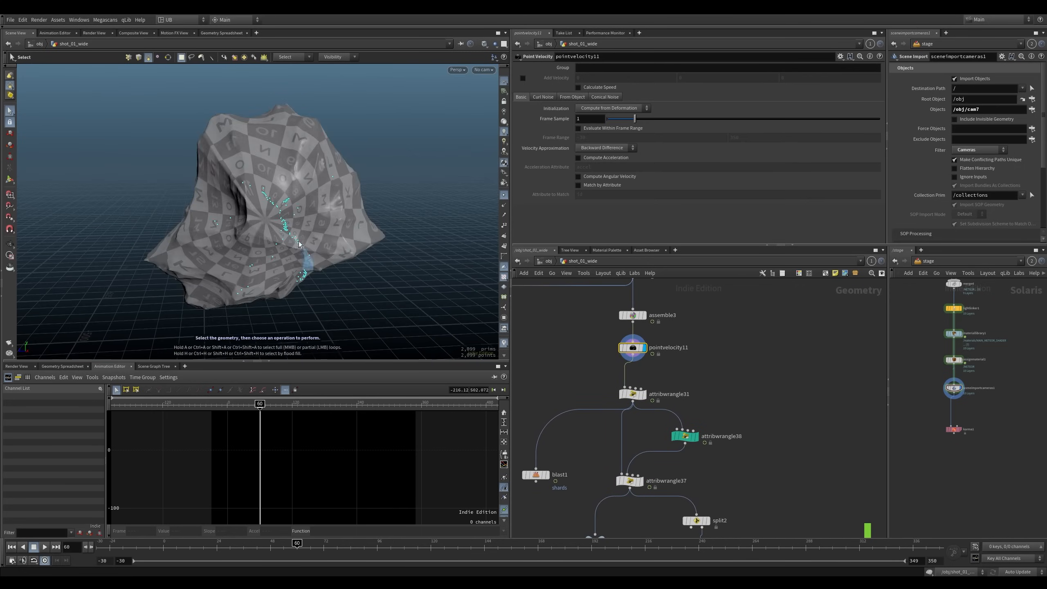
pyautogui.moveTo(300, 243); pyautogui.dragTo(142, 356, button='right')
pyautogui.moveTo(243, 278); pyautogui.dragTo(269, 257)
pyautogui.moveTo(269, 257); pyautogui.dragTo(293, 204, button='middle')
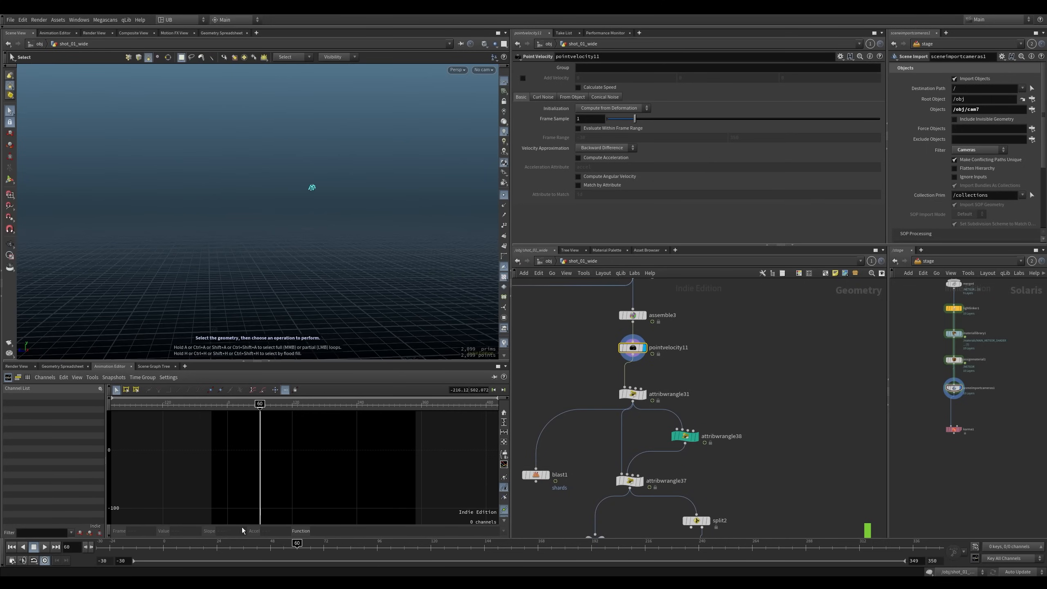
pyautogui.moveTo(235, 550); pyautogui.dragTo(395, 551)
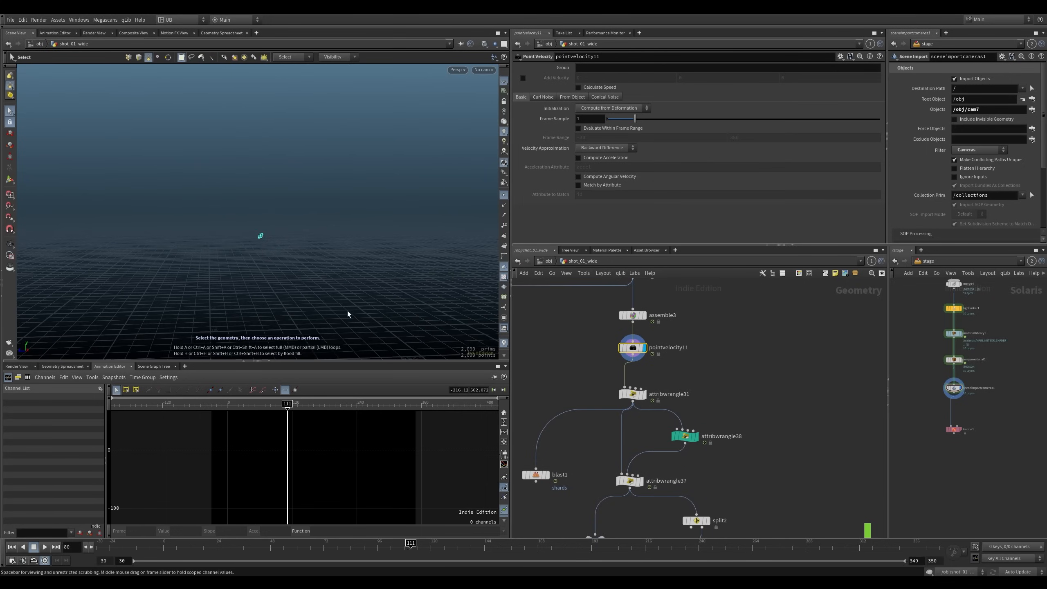
pyautogui.moveTo(272, 247); pyautogui.dragTo(337, 203, button='middle')
pyautogui.moveTo(339, 197); pyautogui.dragTo(388, 168, button='right')
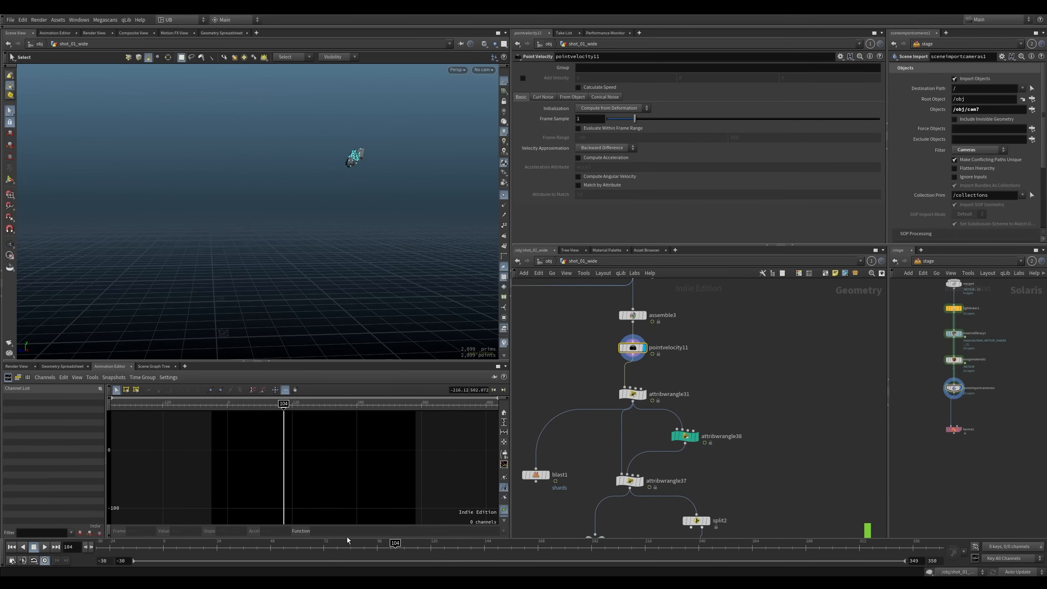
# Scrub the original motion on to frame 136 and examine the falling rock close up
pyautogui.moveTo(355, 550); pyautogui.dragTo(448, 551)
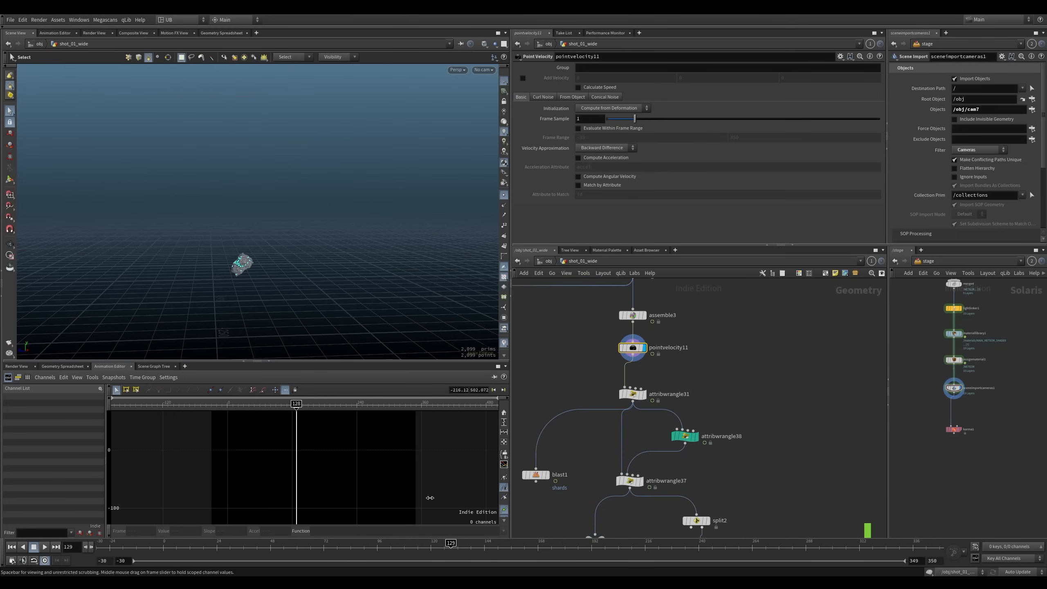
pyautogui.press('Escape')
pyautogui.moveTo(247, 268); pyautogui.dragTo(290, 210, button='middle')
pyautogui.moveTo(277, 217); pyautogui.dragTo(403, 120, button='right')
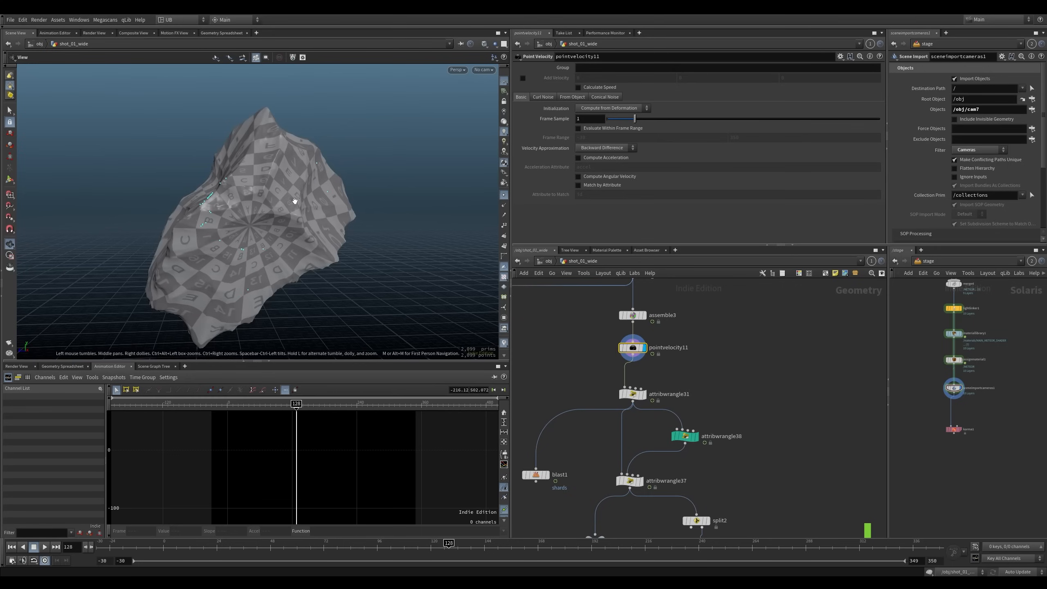
pyautogui.moveTo(287, 311); pyautogui.dragTo(347, 315)
pyautogui.moveTo(456, 549); pyautogui.dragTo(474, 551)
pyautogui.press('Escape')
pyautogui.keyDown('alt'); pyautogui.moveTo(349, 230); pyautogui.dragTo(307, 258, button='middle'); pyautogui.keyUp('alt')
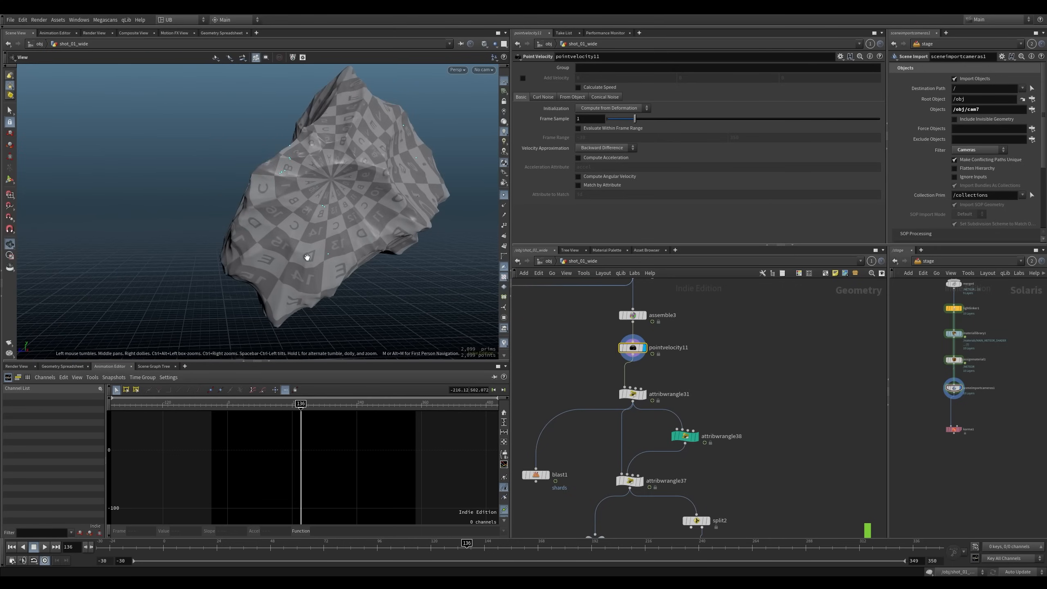
# View the uncentered rock from far away at frame 136 to judge its position above the grid
pyautogui.keyDown('alt'); pyautogui.moveTo(352, 218); pyautogui.dragTo(272, 301, button='right'); pyautogui.keyUp('alt')
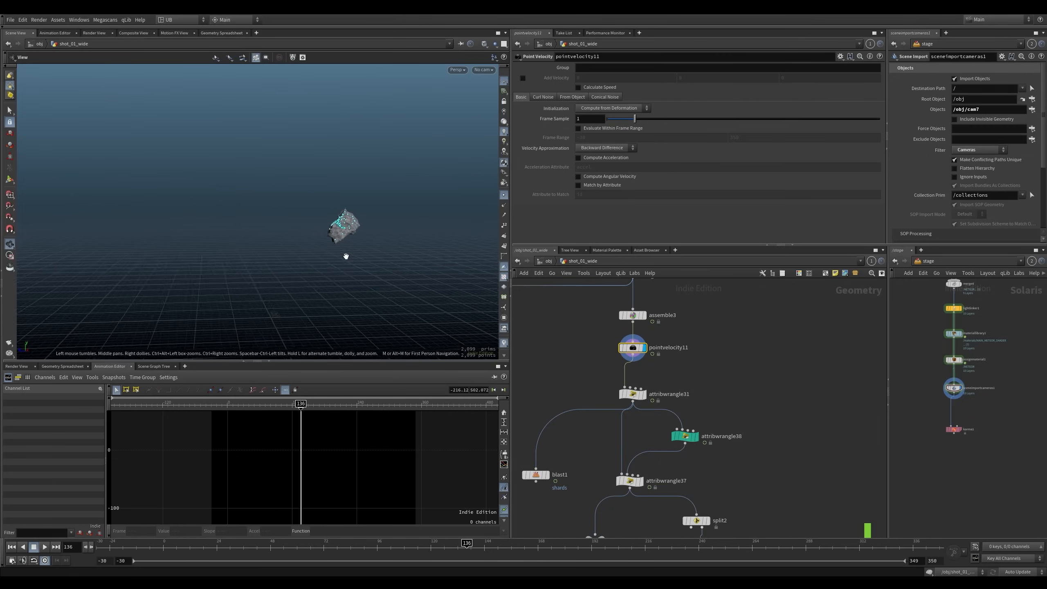
pyautogui.keyDown('alt'); pyautogui.moveTo(346, 255); pyautogui.dragTo(199, 309, button='right'); pyautogui.keyUp('alt')
pyautogui.keyDown('alt'); pyautogui.moveTo(315, 229); pyautogui.dragTo(256, 291, button='right'); pyautogui.keyUp('alt')
pyautogui.press('s')
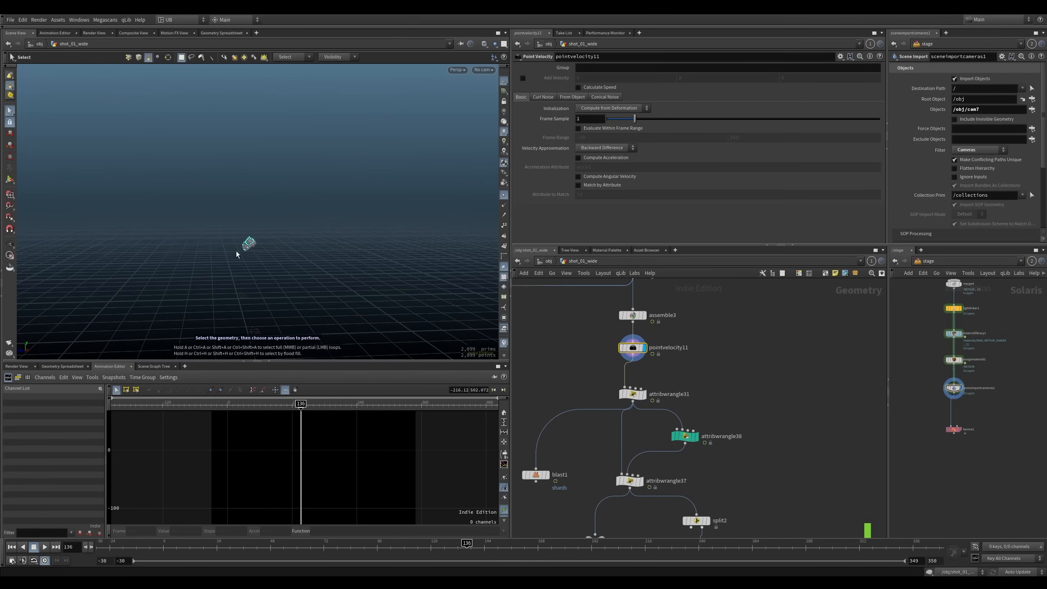
pyautogui.keyDown('alt'); pyautogui.moveTo(258, 266); pyautogui.dragTo(271, 246); pyautogui.keyUp('alt')
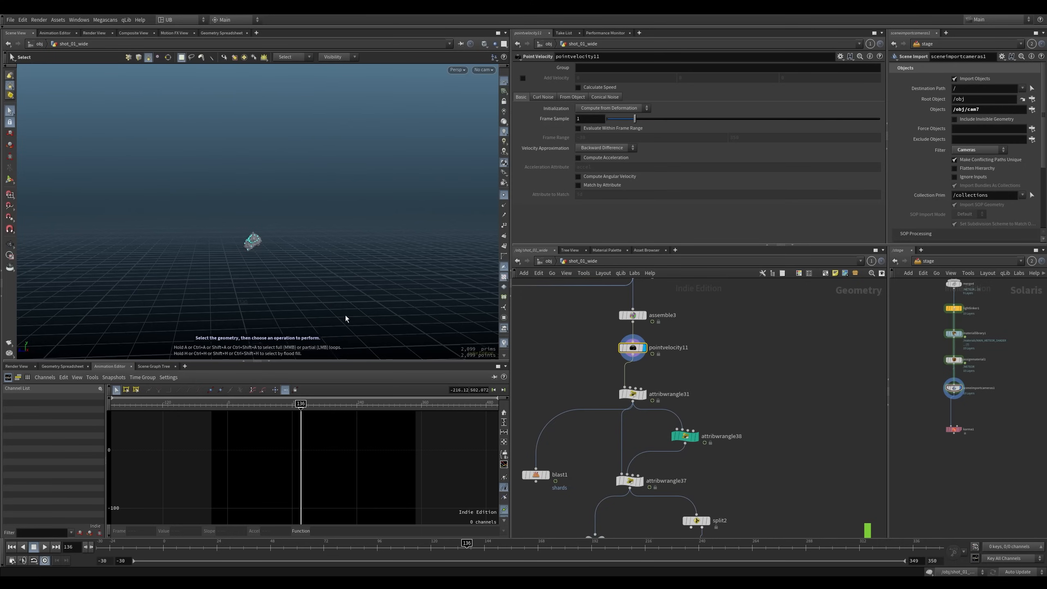
# Move blast1 slightly farther from the wrangles and display attribwrangle37
pyautogui.moveTo(593, 459); pyautogui.dragTo(628, 413, button='middle')
pyautogui.moveTo(572, 428); pyautogui.dragTo(553, 428)
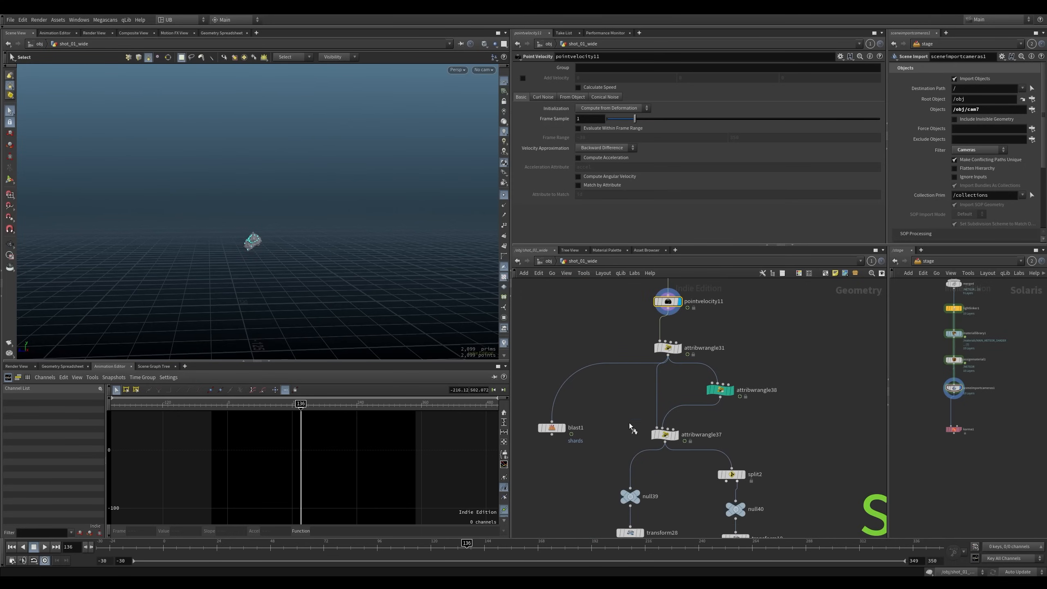
pyautogui.click(677, 436)
# Trace the network upstream from attribwrangle37 to the ROTATE, transform27, MAIN_MOVE and SCALE transforms
pyautogui.moveTo(636, 381); pyautogui.dragTo(630, 453, button='middle')
pyautogui.scroll(-5, 630, 453)
pyautogui.moveTo(703, 352); pyautogui.dragTo(623, 456)
pyautogui.moveTo(681, 351); pyautogui.dragTo(682, 435, button='middle')
pyautogui.scroll(5, 678, 379)
pyautogui.moveTo(688, 293); pyautogui.dragTo(577, 457)
pyautogui.moveTo(676, 404); pyautogui.dragTo(682, 439, button='middle')
pyautogui.scroll(-3, 689, 392)
pyautogui.moveTo(697, 342); pyautogui.dragTo(614, 468)
pyautogui.click(571, 414)
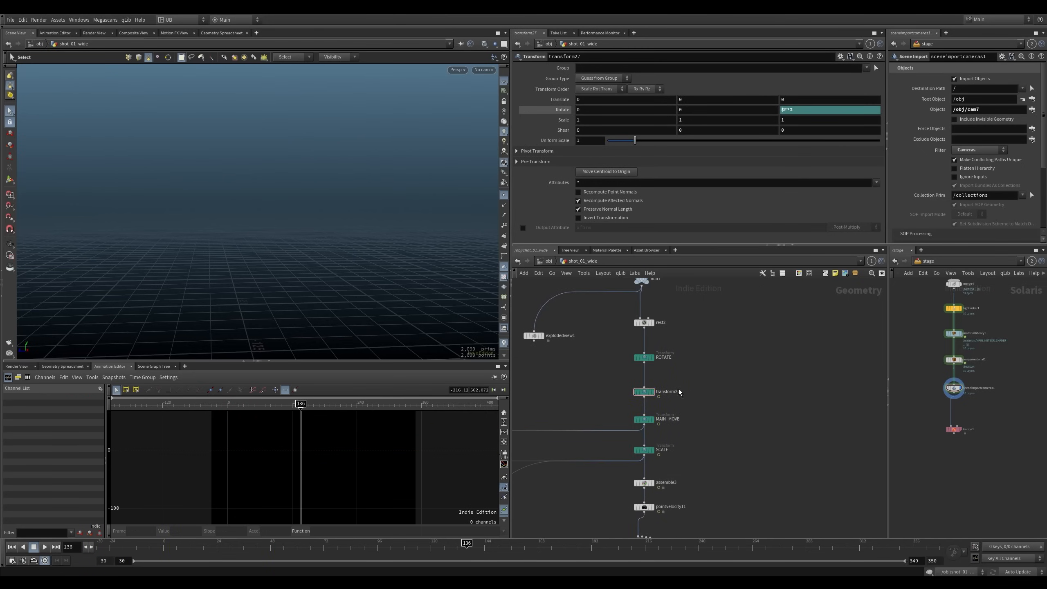
# Select the ROTATE, transform27, MAIN_MOVE and SCALE nodes to review the animated transforms and the scaling
pyautogui.moveTo(679, 389); pyautogui.dragTo(711, 406, button='middle')
pyautogui.scroll(2, 708, 407)
pyautogui.scroll(-2, 717, 400)
pyautogui.moveTo(727, 322); pyautogui.dragTo(638, 444)
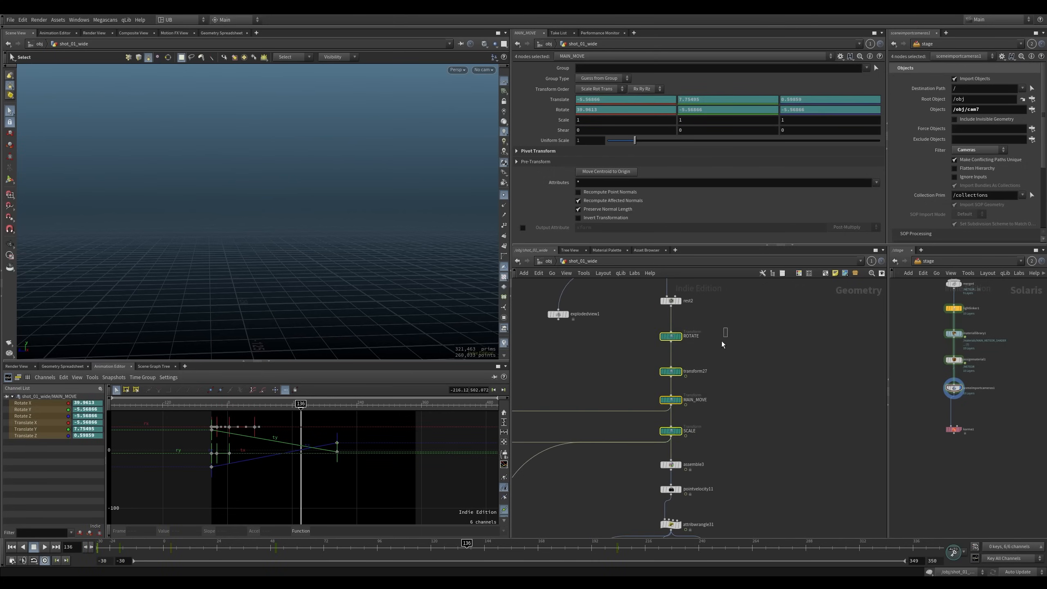
pyautogui.moveTo(722, 342); pyautogui.dragTo(715, 437)
pyautogui.moveTo(715, 437); pyautogui.dragTo(688, 405, button='middle')
pyautogui.moveTo(722, 382); pyautogui.dragTo(614, 419)
pyautogui.click(692, 413)
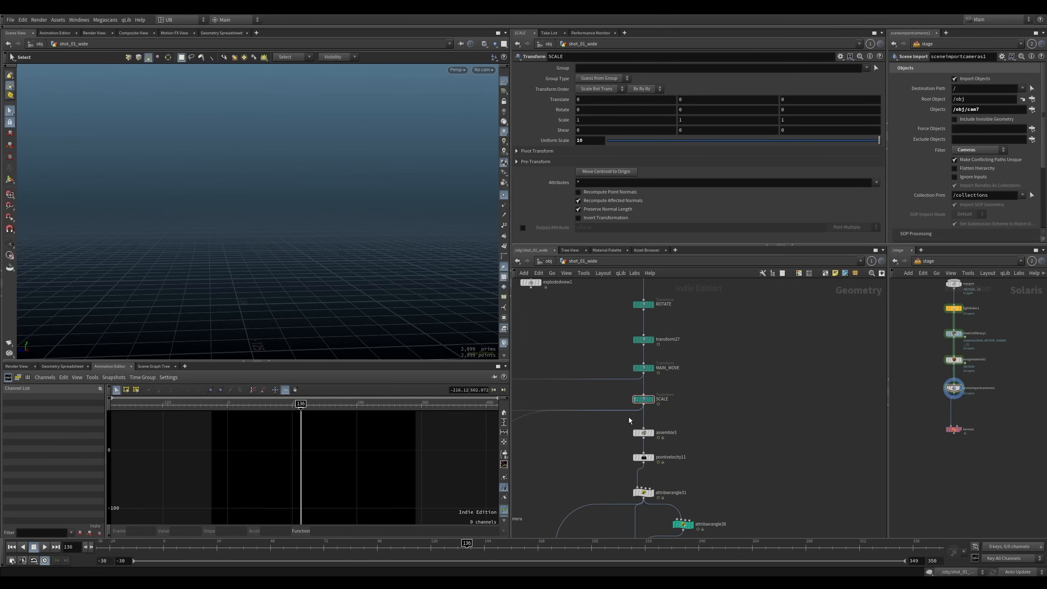
# Display attribwrangle37 and frame the rock to examine it centered at the origin
pyautogui.moveTo(683, 443)
pyautogui.mouseDown(button='middle')
pyautogui.moveTo(686, 388)
pyautogui.moveTo(697, 419)
pyautogui.mouseUp(button='middle')
pyautogui.click(631, 436)
pyautogui.hotkey('space', 'g')
pyautogui.scroll(-5, 235, 280)
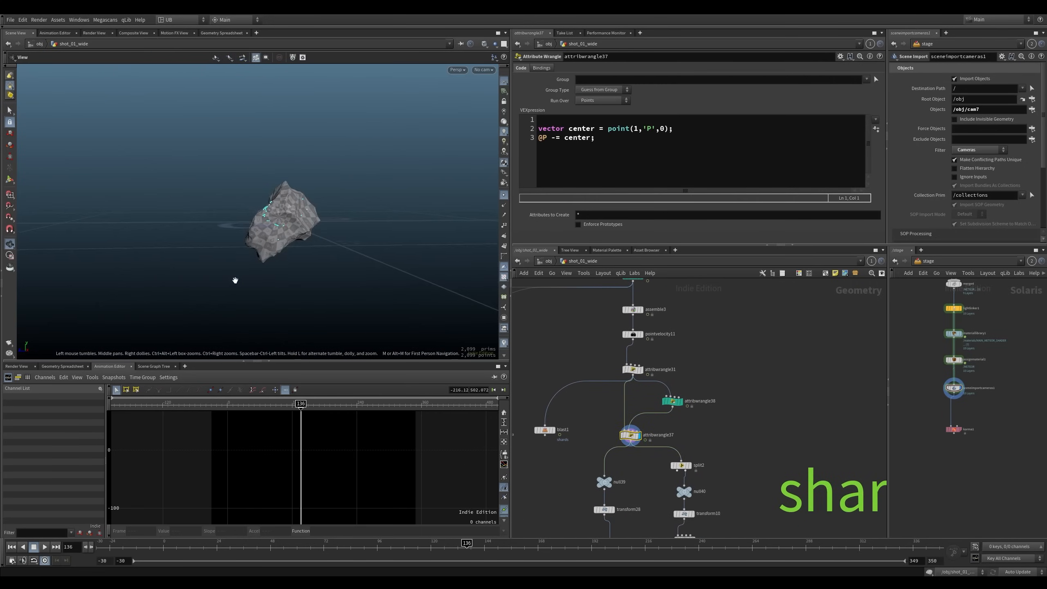
pyautogui.moveTo(234, 280); pyautogui.dragTo(268, 273)
# Tidy attribwrangle38 and attribwrangle37 into a closer arrangement below attribwrangle31
pyautogui.moveTo(704, 352); pyautogui.dragTo(633, 434)
pyautogui.click(663, 427)
pyautogui.moveTo(673, 402); pyautogui.dragTo(668, 397)
pyautogui.moveTo(680, 419); pyautogui.dragTo(617, 451)
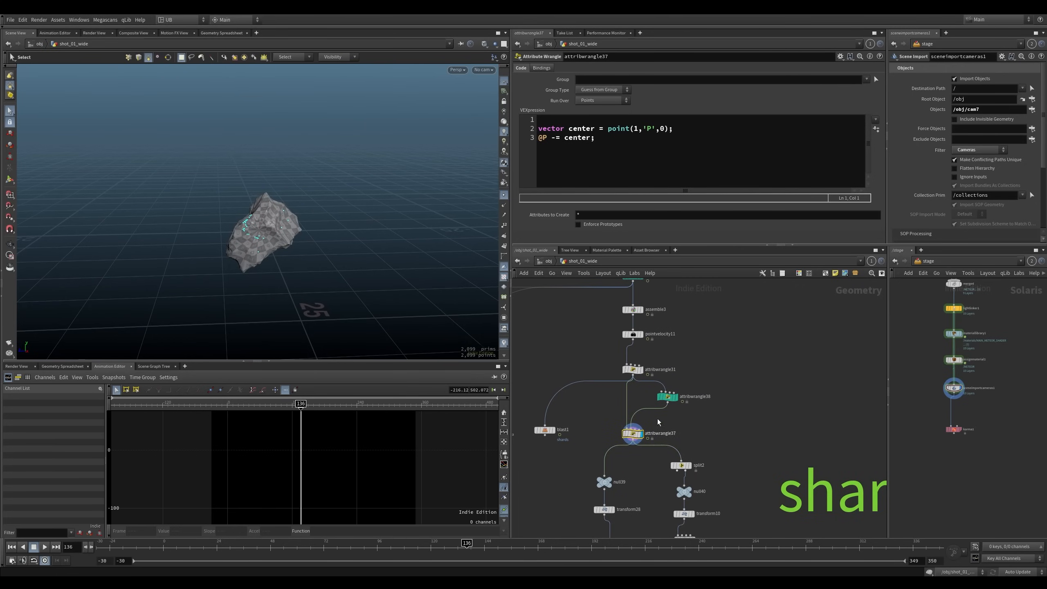
pyautogui.moveTo(667, 425); pyautogui.dragTo(662, 427, button='middle')
pyautogui.scroll(3, 662, 427)
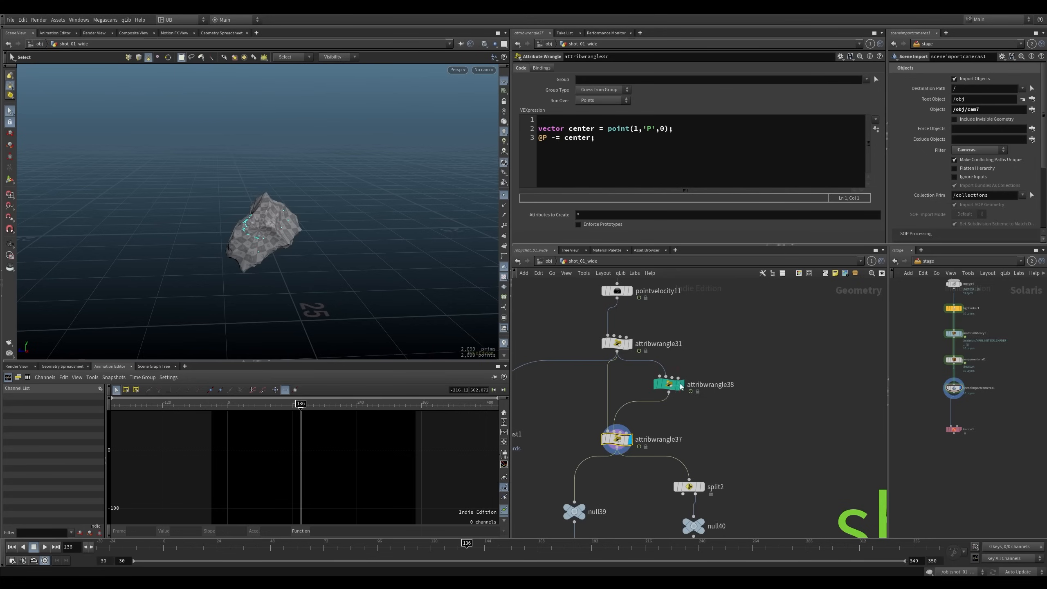
pyautogui.moveTo(681, 386); pyautogui.dragTo(677, 392)
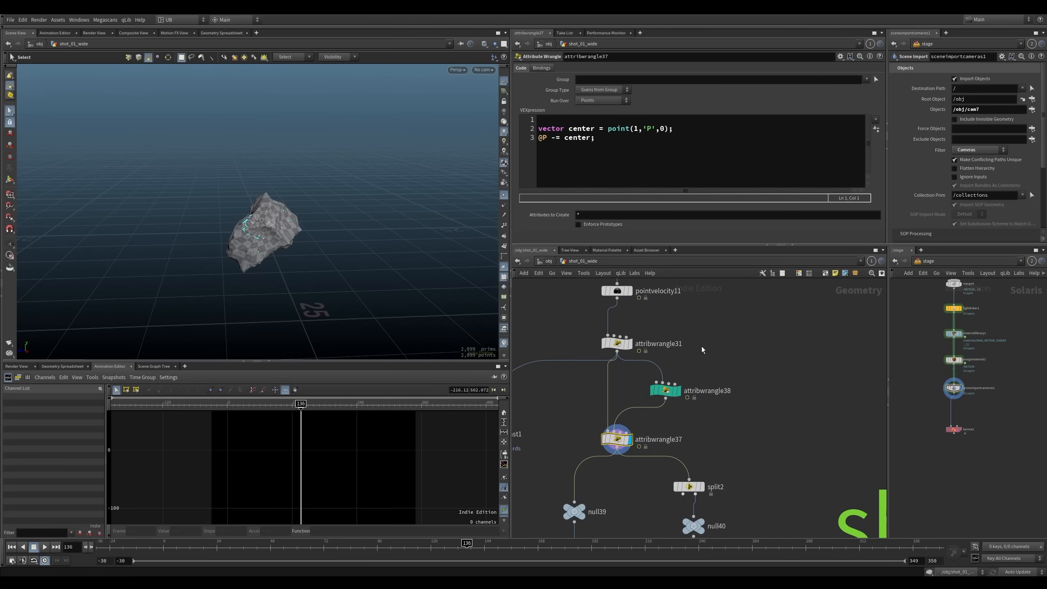
# Compare the code of attribwrangle31 and attribwrangle37, and scrub to frame 145 to examine the centered rock
pyautogui.scroll(-3, 702, 350)
pyautogui.click(641, 356)
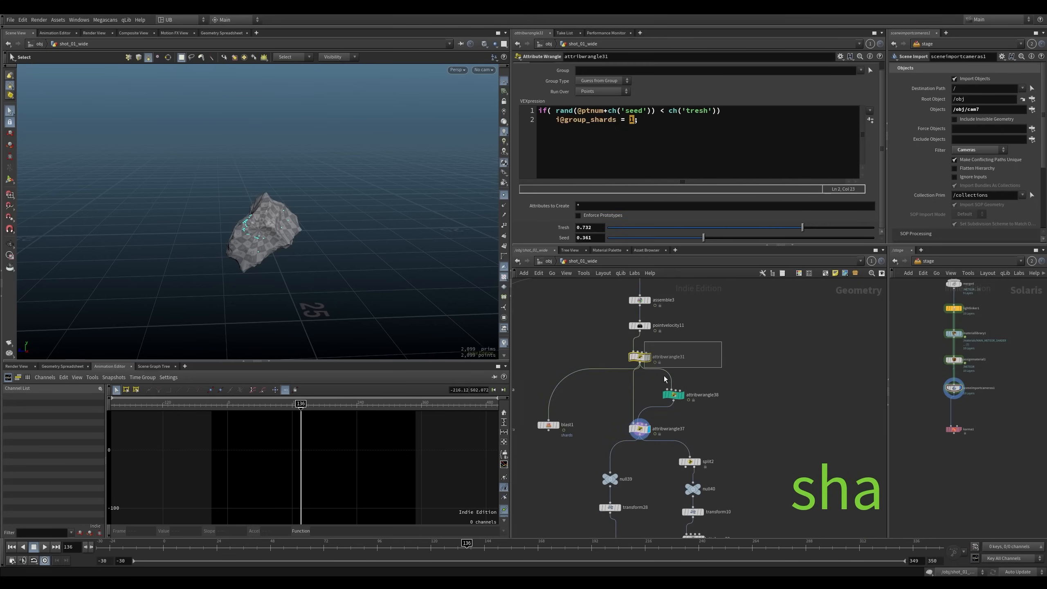
pyautogui.click(639, 430)
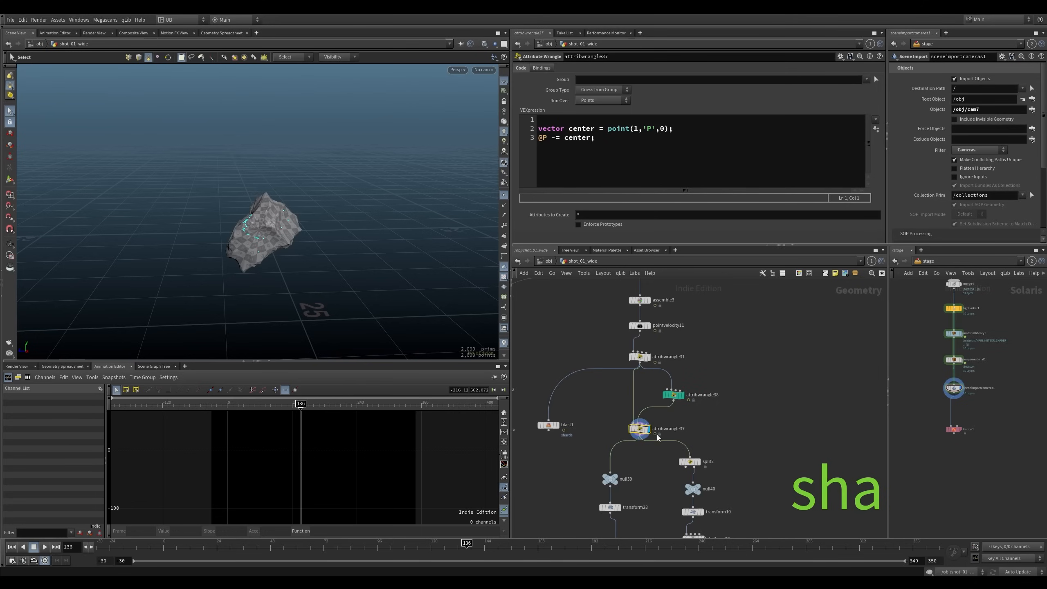
pyautogui.scroll(2, 620, 416)
pyautogui.moveTo(303, 546); pyautogui.dragTo(488, 547)
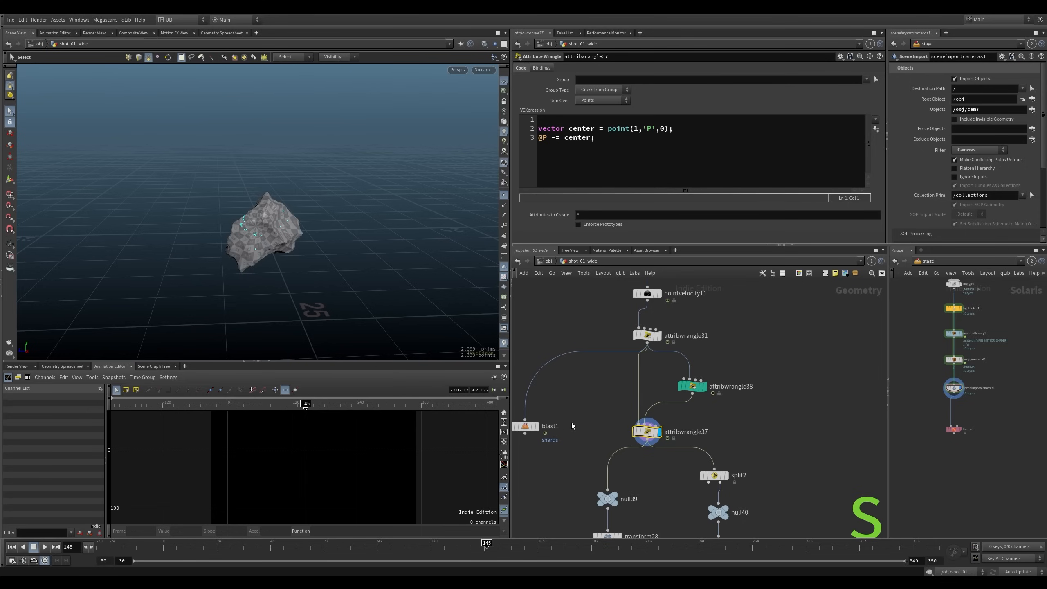
pyautogui.moveTo(614, 440); pyautogui.dragTo(616, 379, button='middle')
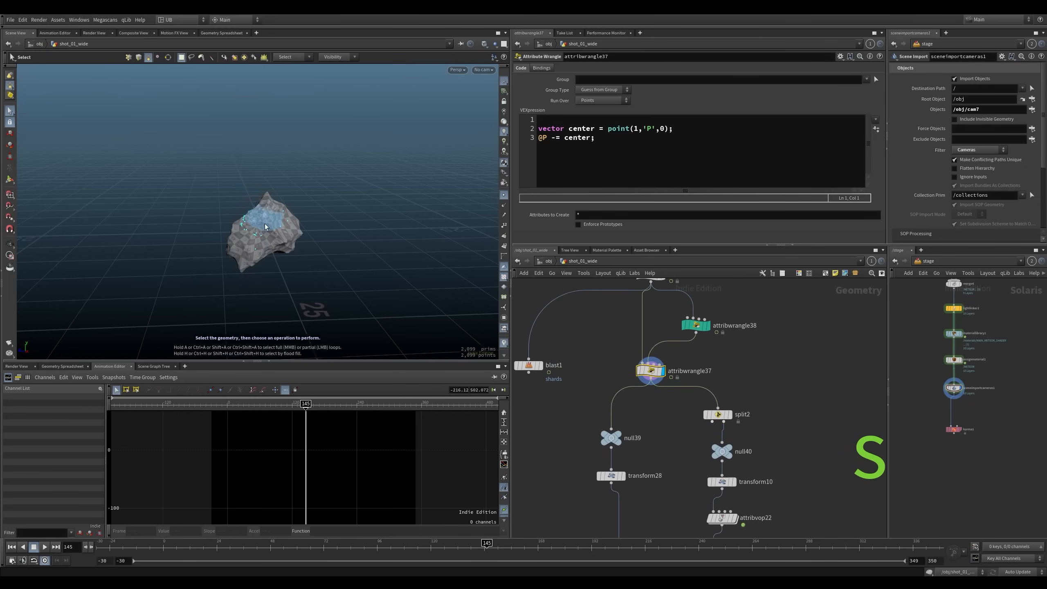
pyautogui.moveTo(591, 350); pyautogui.dragTo(608, 345, button='middle')
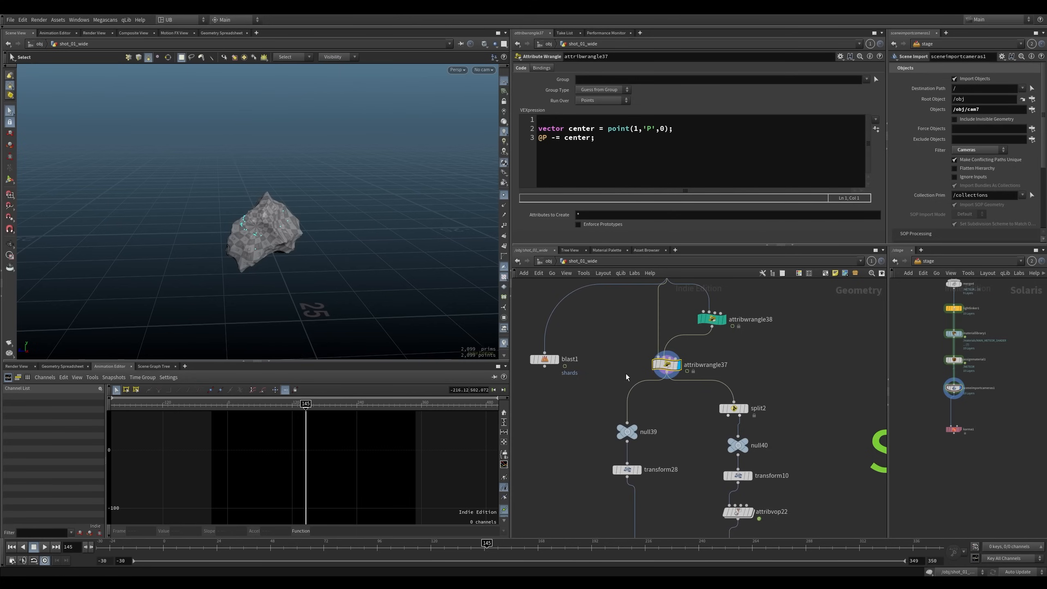
# Nudge attribwrangle37 slightly sideways in the network and inspect the centered rock closer to ground level
pyautogui.click(665, 369)
pyautogui.moveTo(665, 367); pyautogui.dragTo(659, 366)
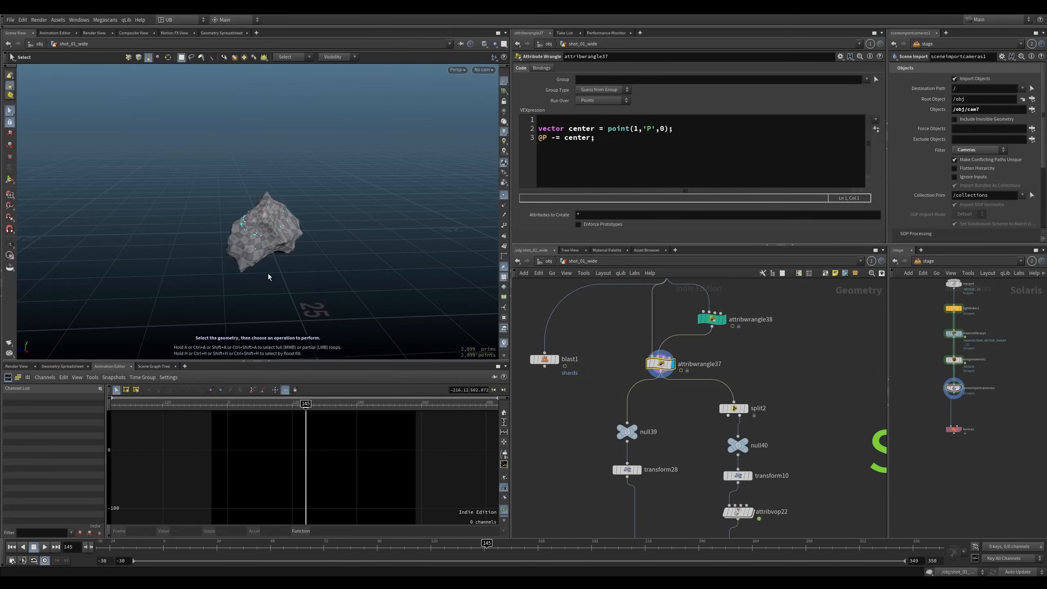
pyautogui.keyDown('alt'); pyautogui.moveTo(281, 252); pyautogui.dragTo(282, 244); pyautogui.keyUp('alt')
pyautogui.keyDown('alt'); pyautogui.moveTo(267, 237); pyautogui.dragTo(297, 238, button='right'); pyautogui.keyUp('alt')
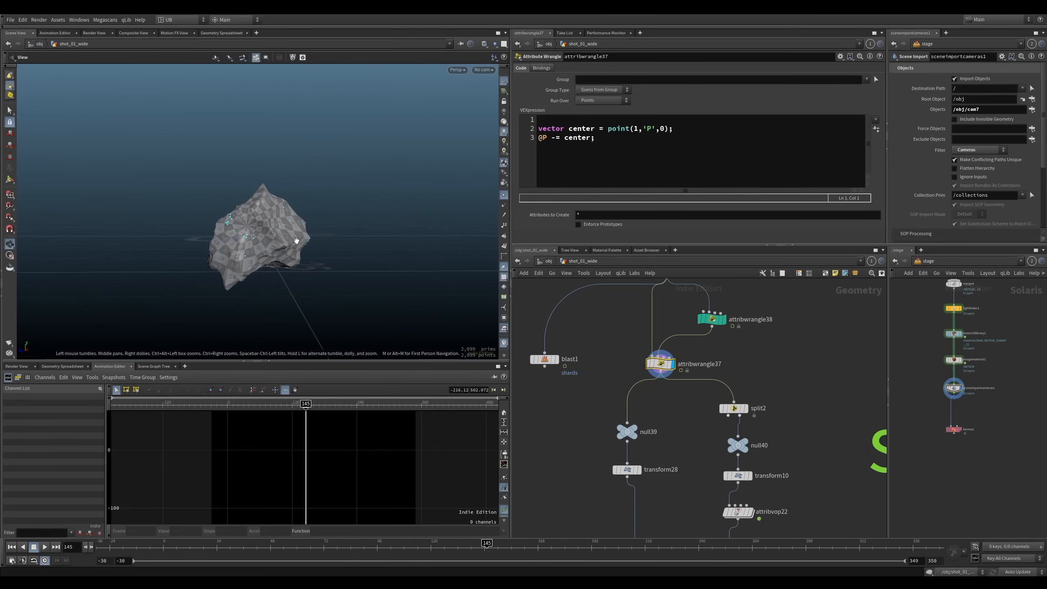
# Color attribwrangle31, attribwrangle38 and attribwrangle37 teal green as one group of wrangles
pyautogui.moveTo(693, 409); pyautogui.dragTo(660, 448, button='middle')
pyautogui.moveTo(728, 307); pyautogui.dragTo(732, 325, button='middle')
pyautogui.moveTo(755, 310); pyautogui.dragTo(585, 446)
pyautogui.press('c')
pyautogui.click(869, 505)
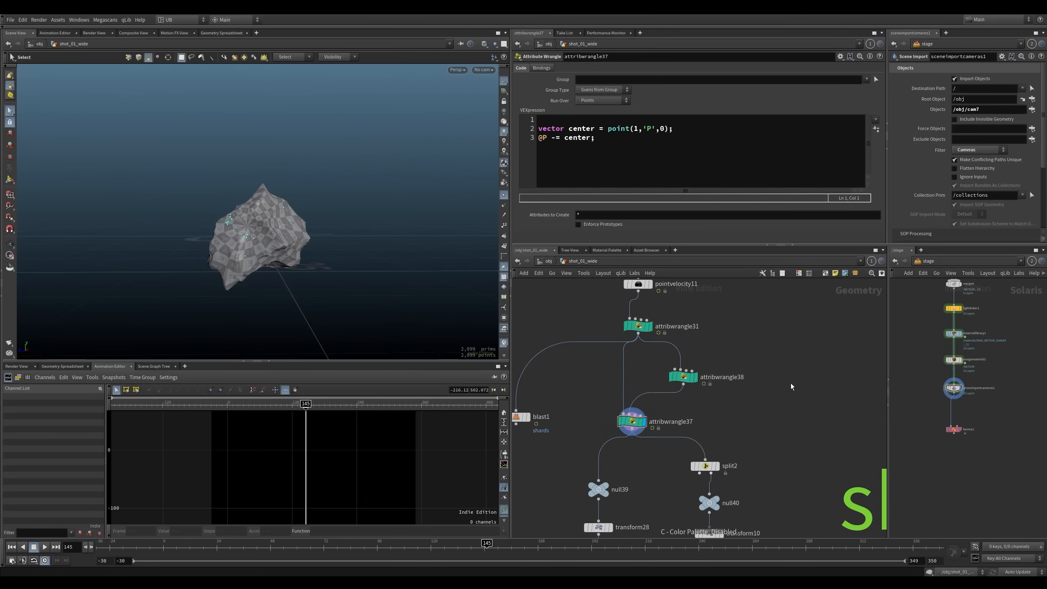
pyautogui.click(755, 429)
# Select attribwrangle37 and scrub to frame 126 to review the rock tumbling at the origin
pyautogui.moveTo(651, 494); pyautogui.dragTo(656, 395, button='middle')
pyautogui.scroll(-1, 647, 379)
pyautogui.click(623, 339)
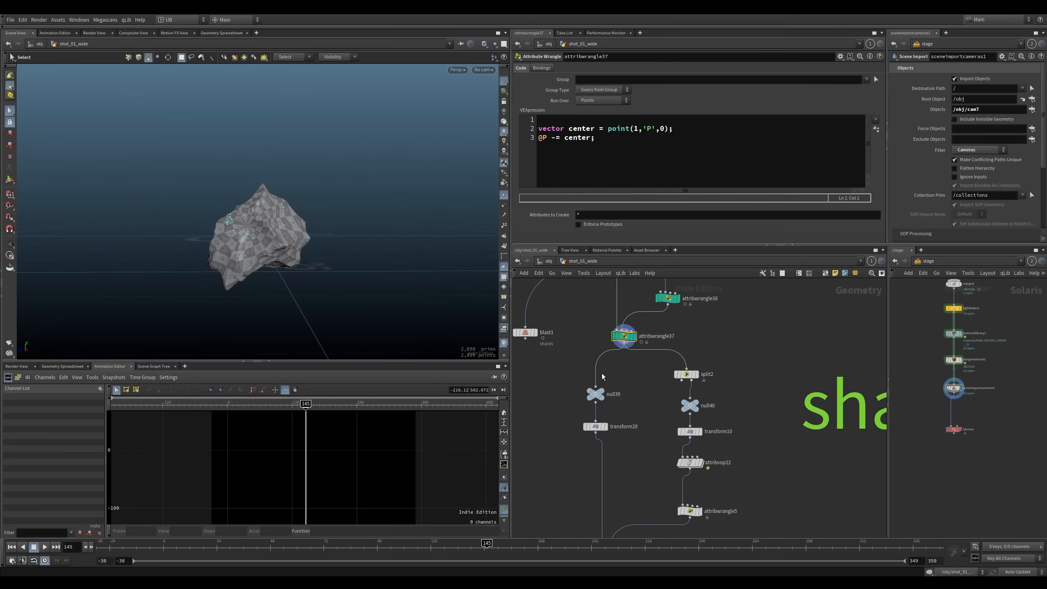
pyautogui.keyDown('alt'); pyautogui.moveTo(285, 240); pyautogui.dragTo(284, 247); pyautogui.keyUp('alt')
pyautogui.press('s')
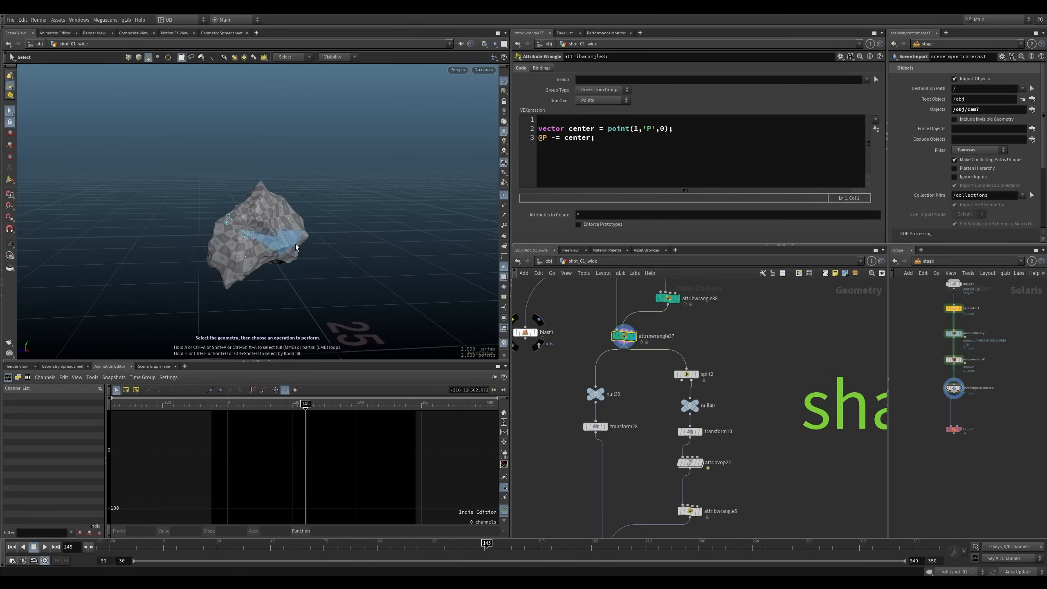
pyautogui.moveTo(329, 552); pyautogui.dragTo(444, 552)
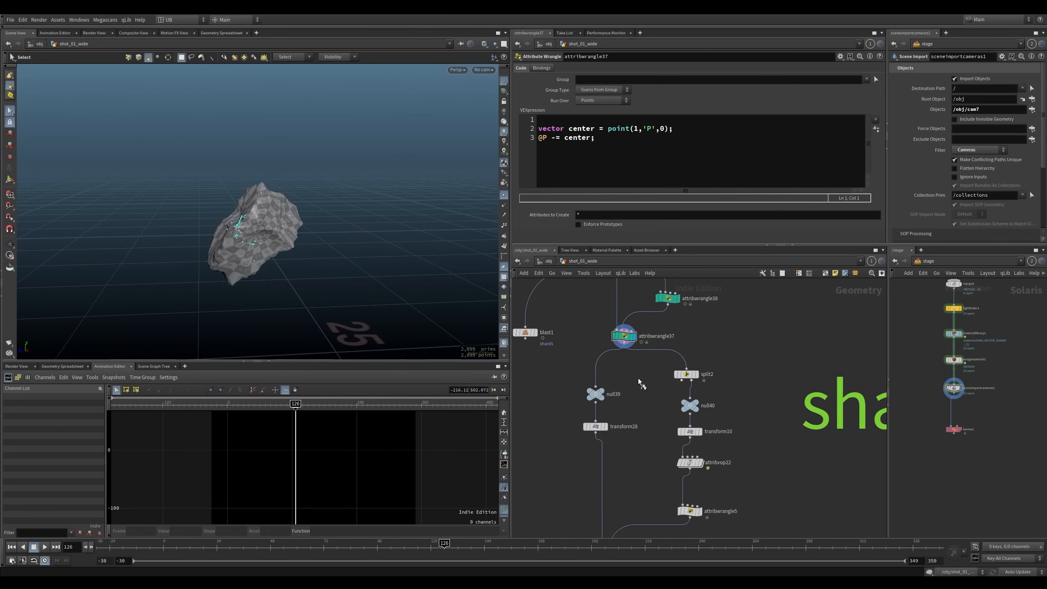
# Display null39 and null40 in turn to compare the two branches below attribwrangle37
pyautogui.click(597, 395)
pyautogui.moveTo(645, 395); pyautogui.dragTo(641, 386, button='middle')
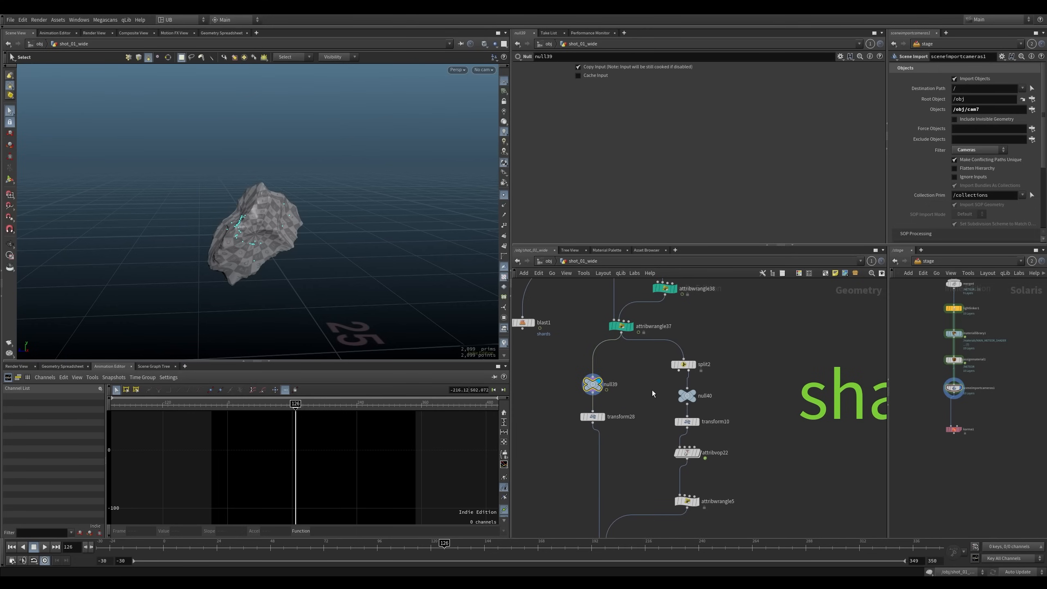
pyautogui.click(686, 395)
pyautogui.press('Escape')
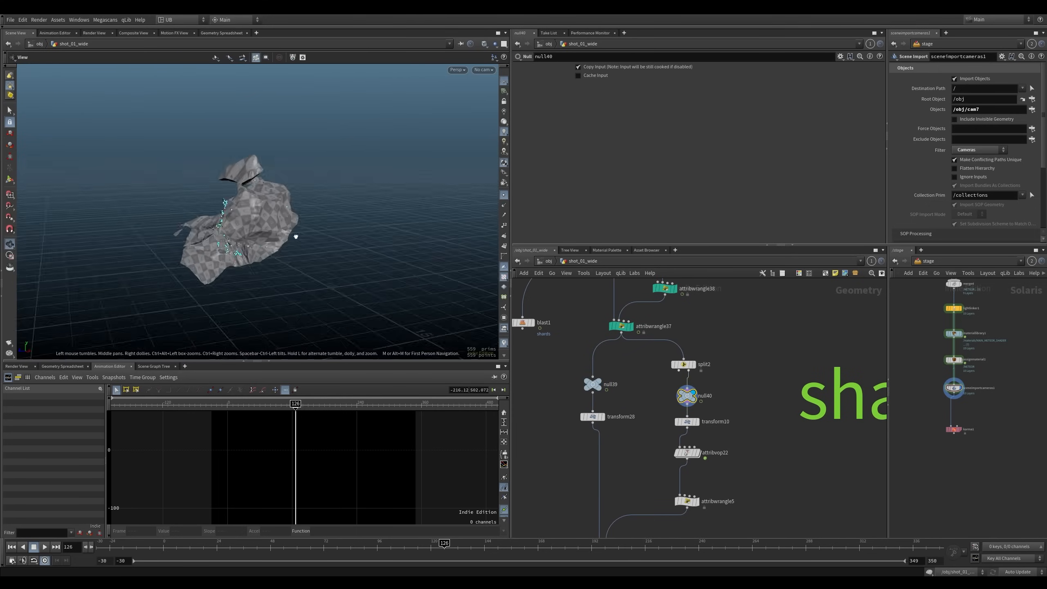
# Display transform28 and inspect the scaled rock from another angle
pyautogui.moveTo(296, 236); pyautogui.dragTo(270, 234)
pyautogui.moveTo(629, 403); pyautogui.dragTo(570, 435)
pyautogui.press('r')
pyautogui.scroll(-3, 318, 246)
pyautogui.keyDown('alt'); pyautogui.moveTo(318, 245); pyautogui.dragTo(370, 265); pyautogui.keyUp('alt')
pyautogui.moveTo(664, 413); pyautogui.dragTo(654, 376, button='middle')
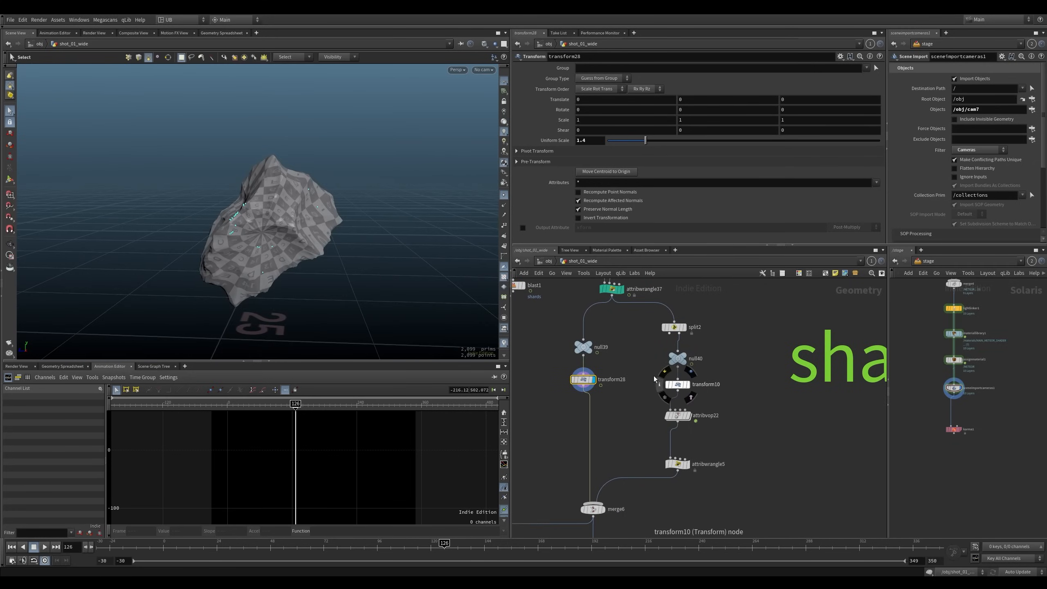
# Display null40 and transform10 in turn to compare the rock before and after the transform
pyautogui.click(666, 354)
pyautogui.moveTo(723, 374); pyautogui.dragTo(700, 365, button='middle')
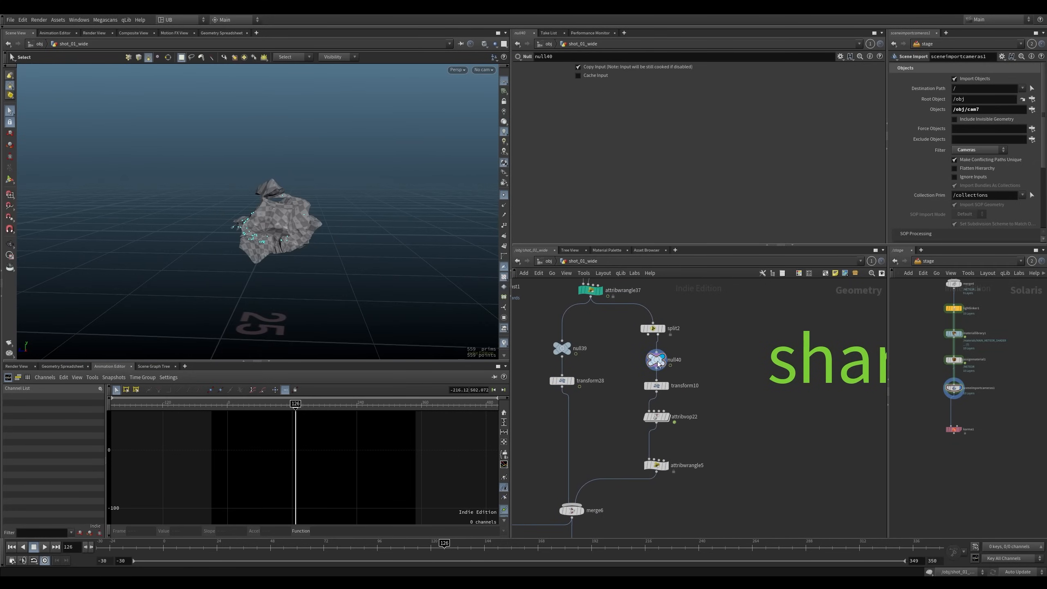
pyautogui.moveTo(658, 361); pyautogui.dragTo(657, 364)
pyautogui.click(666, 386)
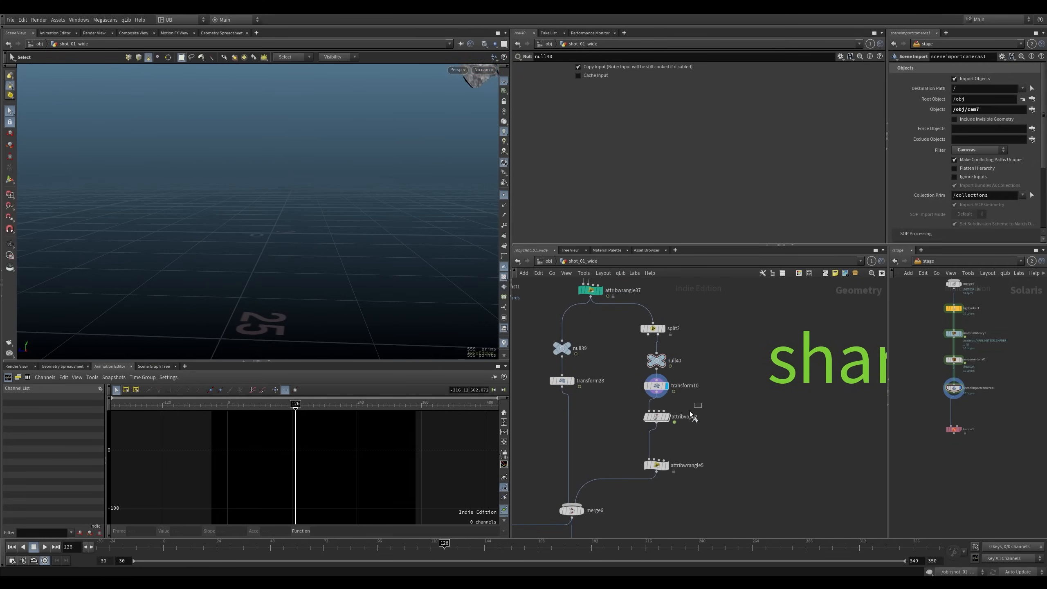
# Display attribvop22, frame its scattered shards in the viewport and turn off the point display
pyautogui.click(667, 417)
pyautogui.hotkey('space', 'g')
pyautogui.keyDown('alt'); pyautogui.moveTo(341, 237); pyautogui.dragTo(300, 248); pyautogui.keyUp('alt')
pyautogui.click(504, 195)
pyautogui.scroll(2, 301, 267)
pyautogui.moveTo(599, 445); pyautogui.dragTo(600, 396, button='middle')
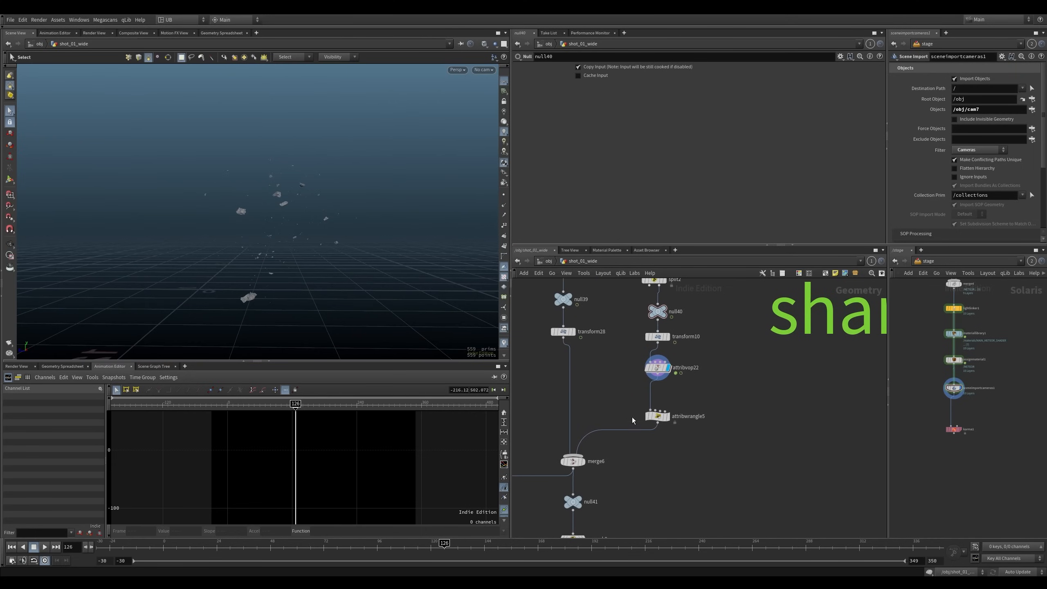
# Display attribwrangle5 and merge6 in turn, inspecting the main rock combined with the scattered shards
pyautogui.click(665, 416)
pyautogui.click(582, 462)
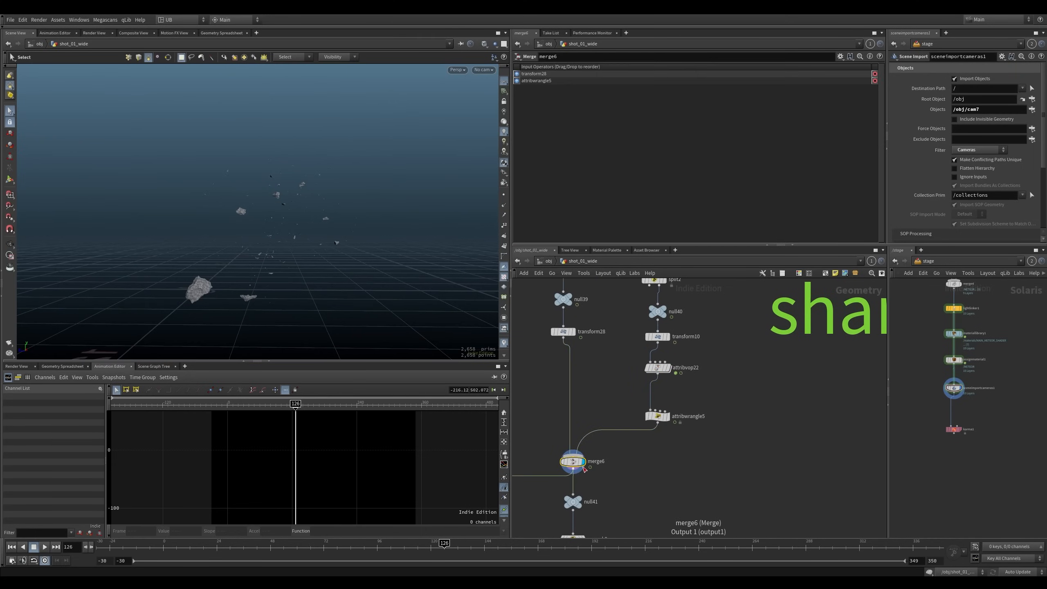
pyautogui.keyDown('alt'); pyautogui.moveTo(292, 234); pyautogui.dragTo(308, 248, button='right'); pyautogui.keyUp('alt')
pyautogui.keyDown('alt'); pyautogui.moveTo(308, 248); pyautogui.dragTo(291, 230); pyautogui.keyUp('alt')
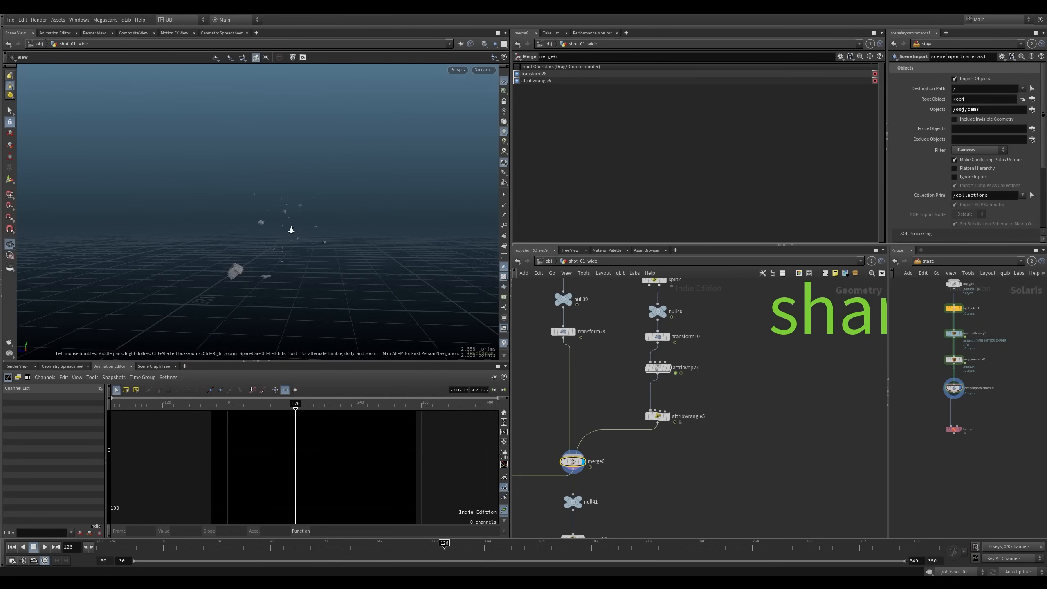
pyautogui.moveTo(291, 230)
pyautogui.keyDown('alt'); pyautogui.mouseDown(button='right')
pyautogui.moveTo(320, 232)
pyautogui.moveTo(306, 231)
pyautogui.mouseUp(button='right'); pyautogui.keyUp('alt')
pyautogui.keyDown('alt'); pyautogui.moveTo(306, 231); pyautogui.dragTo(280, 232); pyautogui.keyUp('alt')
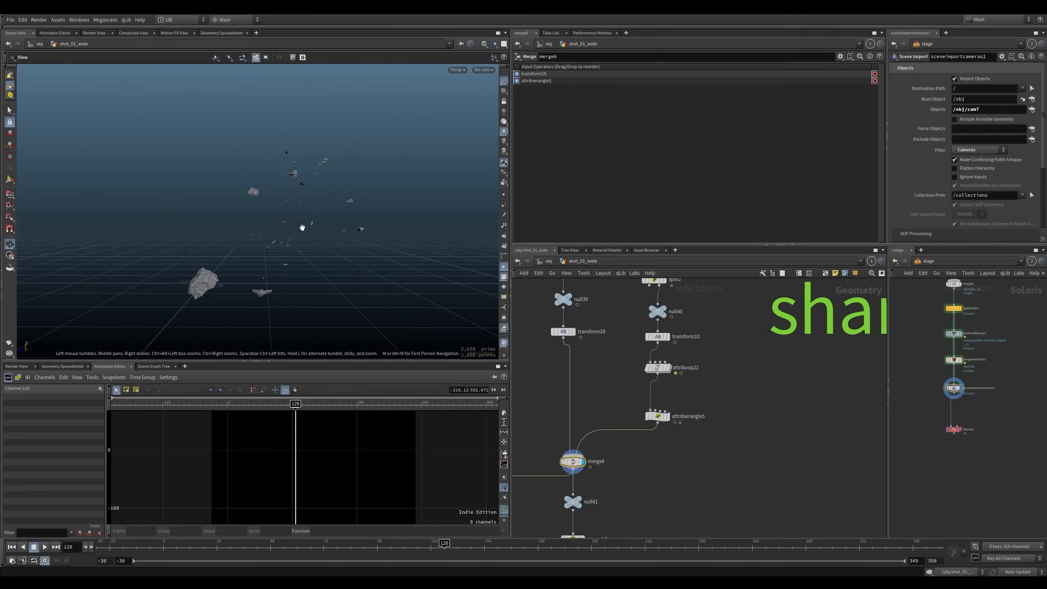
# Render a flipbook of merge6 from frame 1 to $RFEND, review the played frames in MPlay and stop the render
pyautogui.hotkey('alt', 'f')
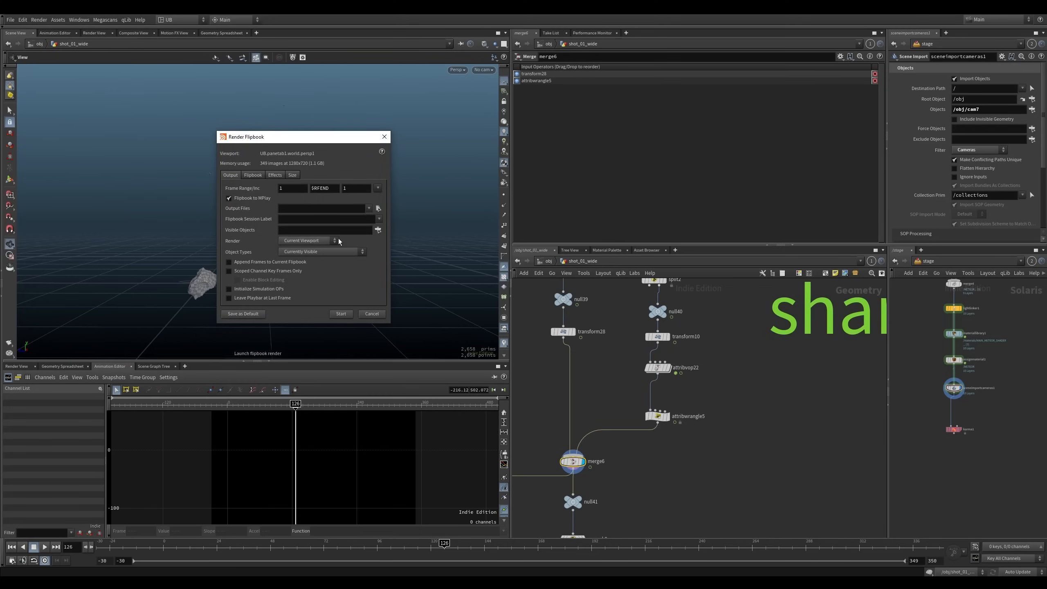
pyautogui.click(342, 314)
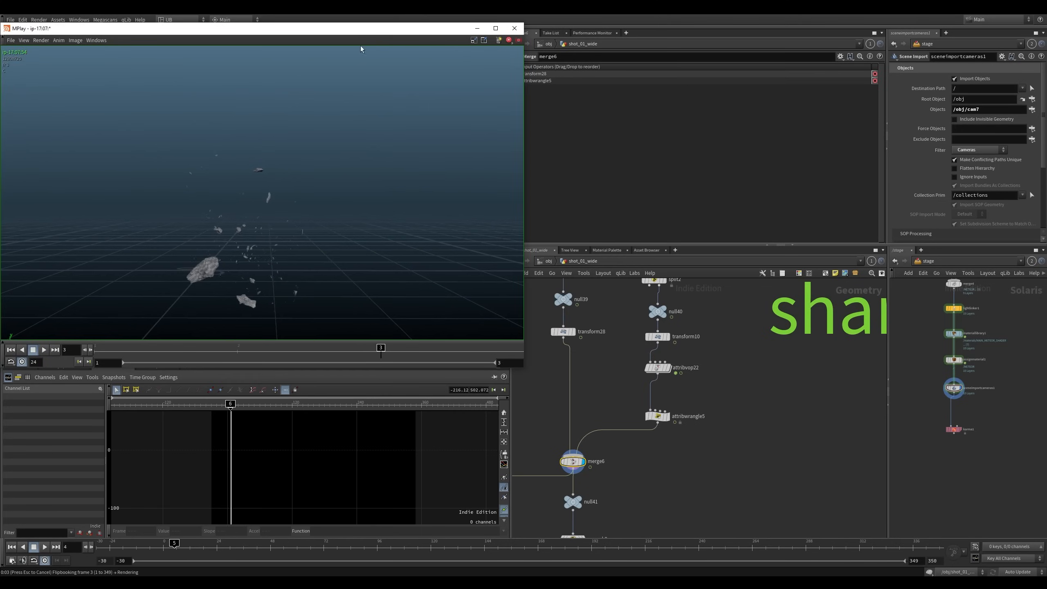
pyautogui.moveTo(364, 33); pyautogui.dragTo(431, 69)
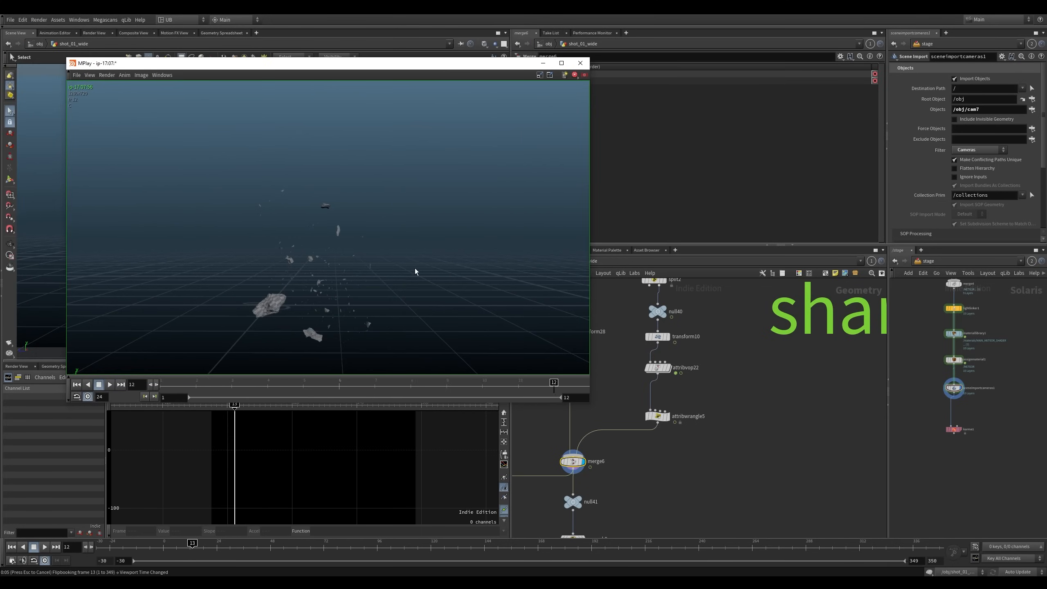
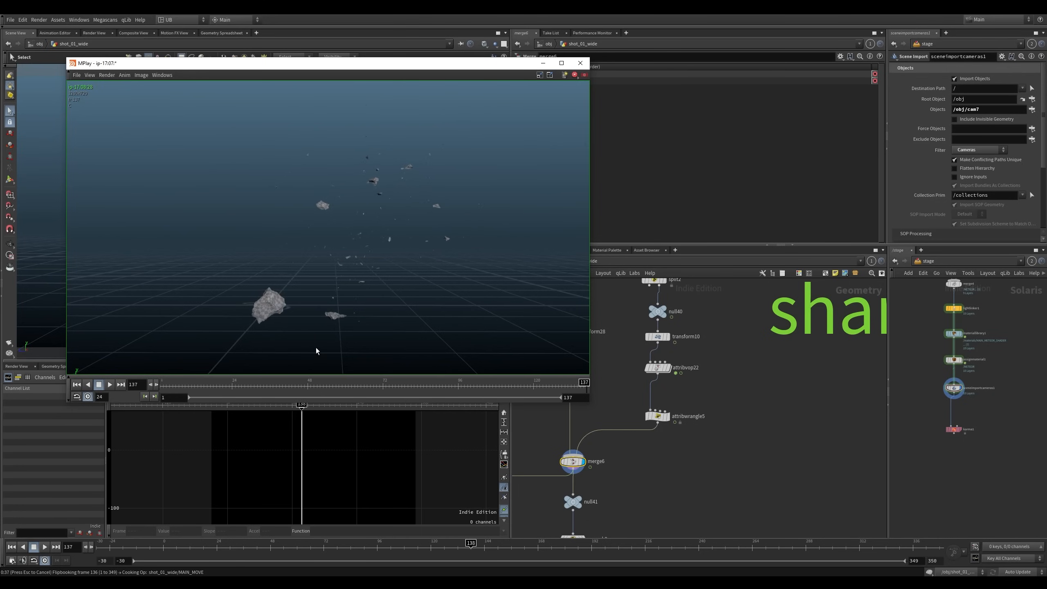
pyautogui.press('Up')
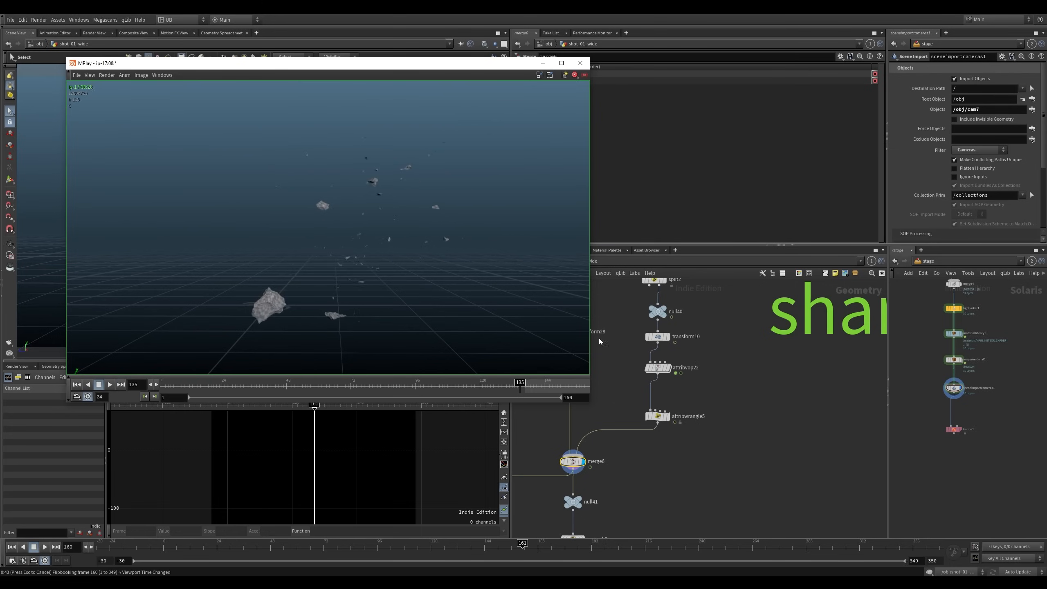
pyautogui.click(616, 350)
pyautogui.press('Escape')
# Select and display attribvop22 to examine its noise parameters and the scattered shards
pyautogui.moveTo(626, 361); pyautogui.dragTo(638, 414, button='middle')
pyautogui.moveTo(700, 403); pyautogui.dragTo(676, 383, button='middle')
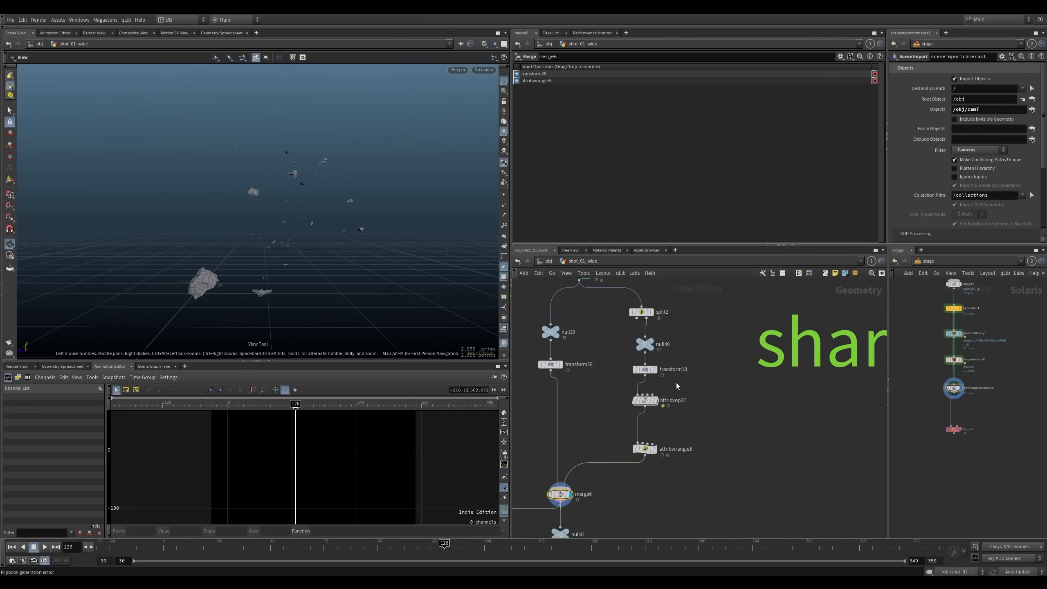
pyautogui.click(655, 400)
pyautogui.click(644, 400)
pyautogui.moveTo(689, 422); pyautogui.dragTo(677, 399, button='middle')
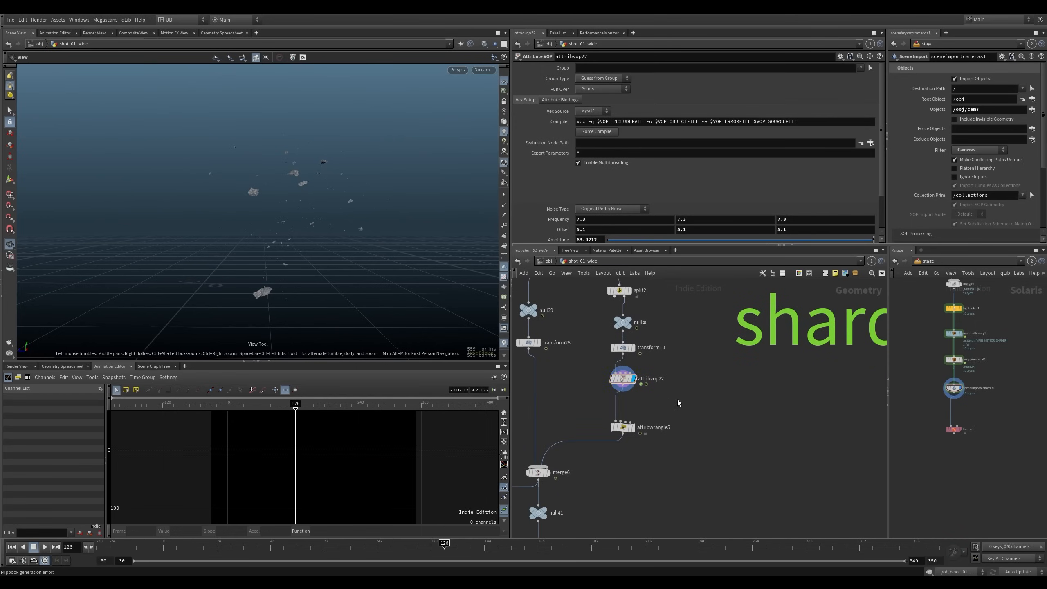
pyautogui.scroll(4, 641, 392)
pyautogui.moveTo(699, 325); pyautogui.dragTo(637, 359)
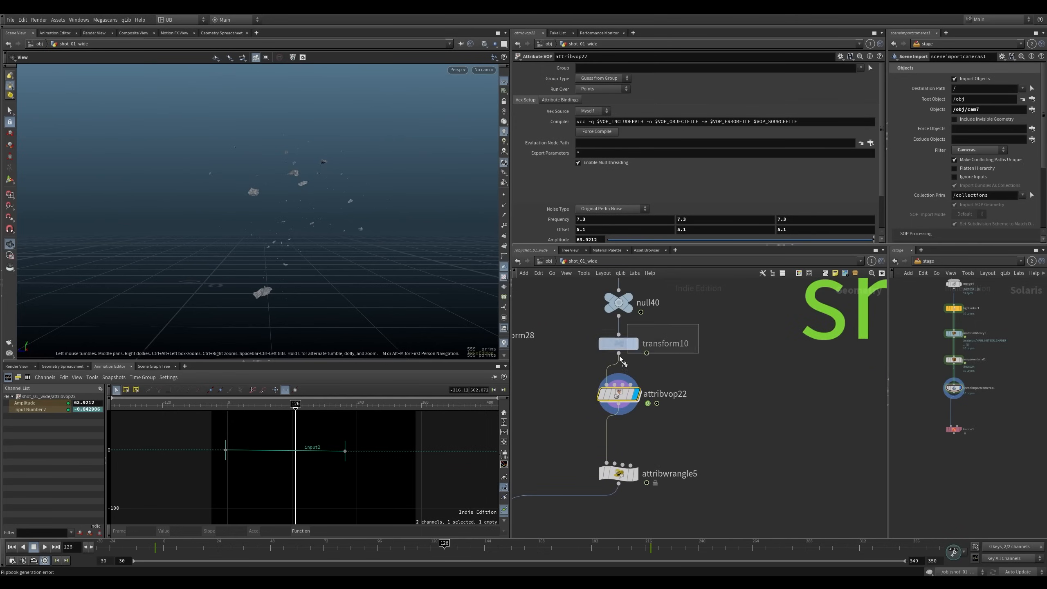
# Select and display transform10 to examine its translate and pivot settings, and compare it with merge6
pyautogui.click(636, 344)
pyautogui.moveTo(577, 331); pyautogui.dragTo(641, 360)
pyautogui.press('b')
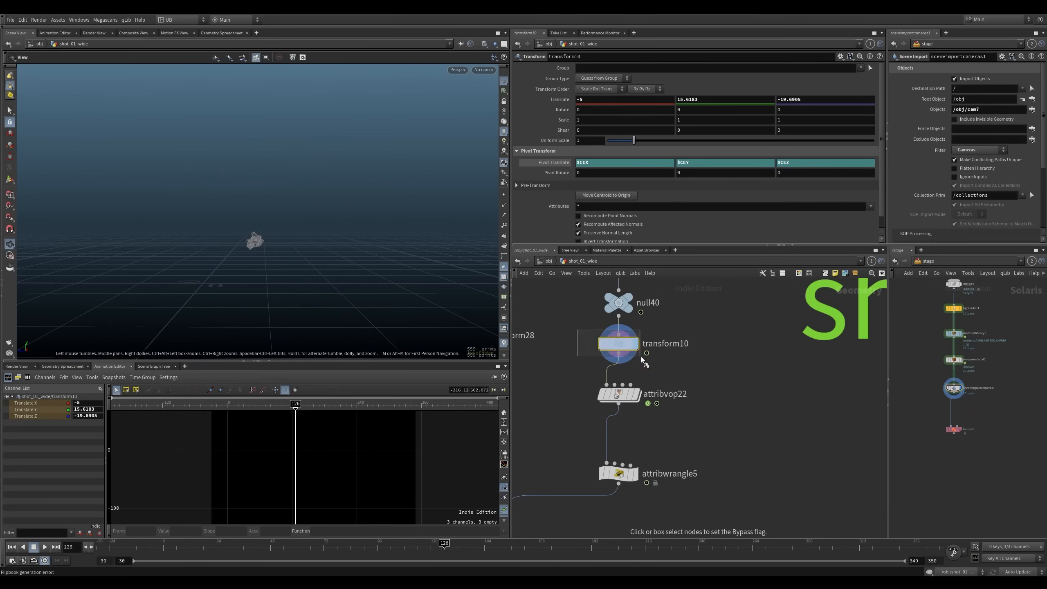
pyautogui.click(618, 348)
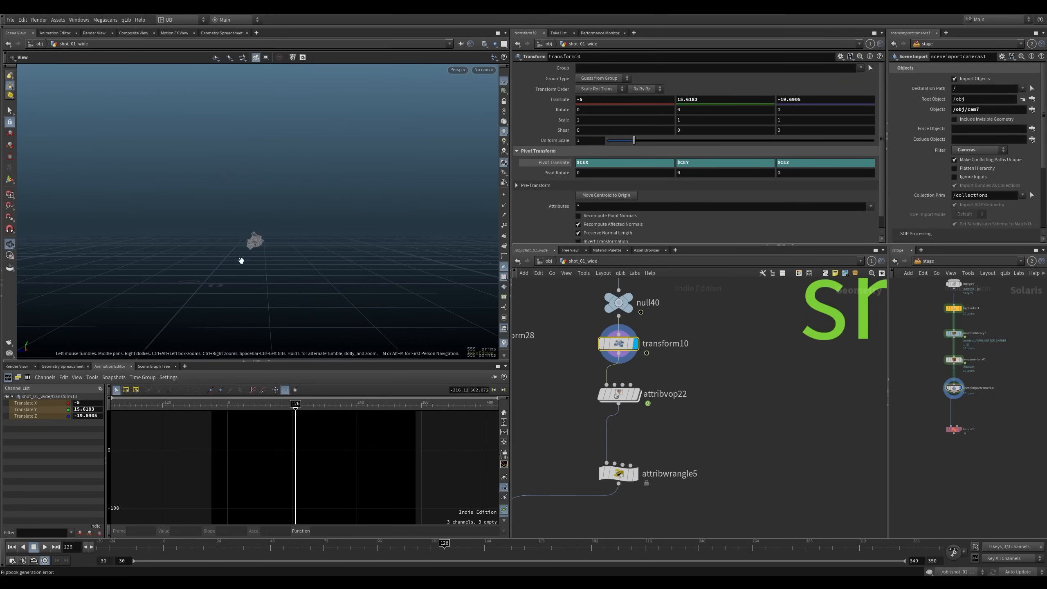
pyautogui.moveTo(542, 438); pyautogui.dragTo(631, 337, button='middle')
pyautogui.click(579, 448)
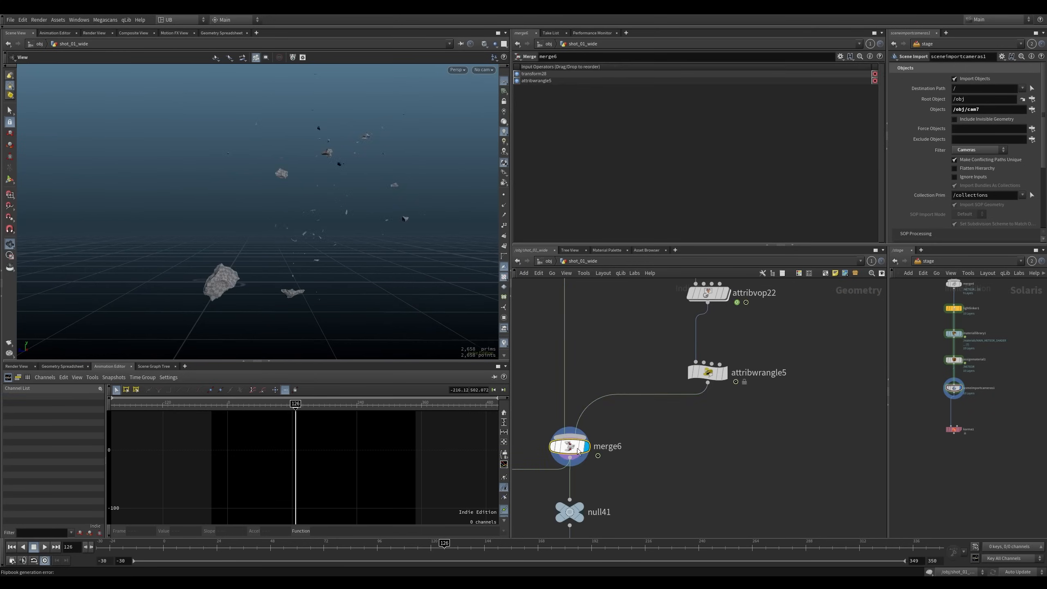
# Toggle the bypass of transform10 on and off to compare its effect, and display the node
pyautogui.moveTo(650, 284); pyautogui.dragTo(619, 371, button='middle')
pyautogui.press('b')
pyautogui.click(664, 326)
pyautogui.click(680, 326)
pyautogui.press('r')
pyautogui.click(660, 348)
pyautogui.moveTo(675, 360); pyautogui.dragTo(611, 331)
# Examine the transform10 rock up close and from a distance in the viewport
pyautogui.moveTo(262, 241); pyautogui.dragTo(305, 243)
pyautogui.moveTo(306, 243); pyautogui.dragTo(292, 203, button='right')
pyautogui.moveTo(291, 203); pyautogui.dragTo(329, 217)
pyautogui.moveTo(329, 218); pyautogui.dragTo(248, 235, button='right')
pyautogui.moveTo(247, 236); pyautogui.dragTo(234, 246, button='middle')
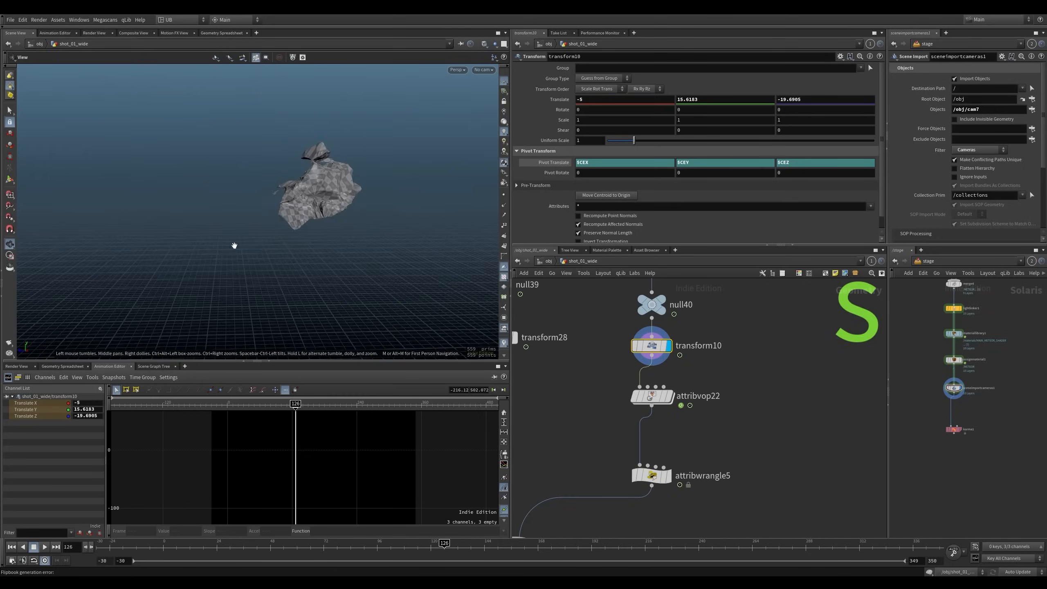
pyautogui.moveTo(234, 246); pyautogui.dragTo(206, 248, button='right')
pyautogui.moveTo(303, 227); pyautogui.dragTo(282, 215)
pyautogui.moveTo(296, 204); pyautogui.dragTo(324, 209, button='right')
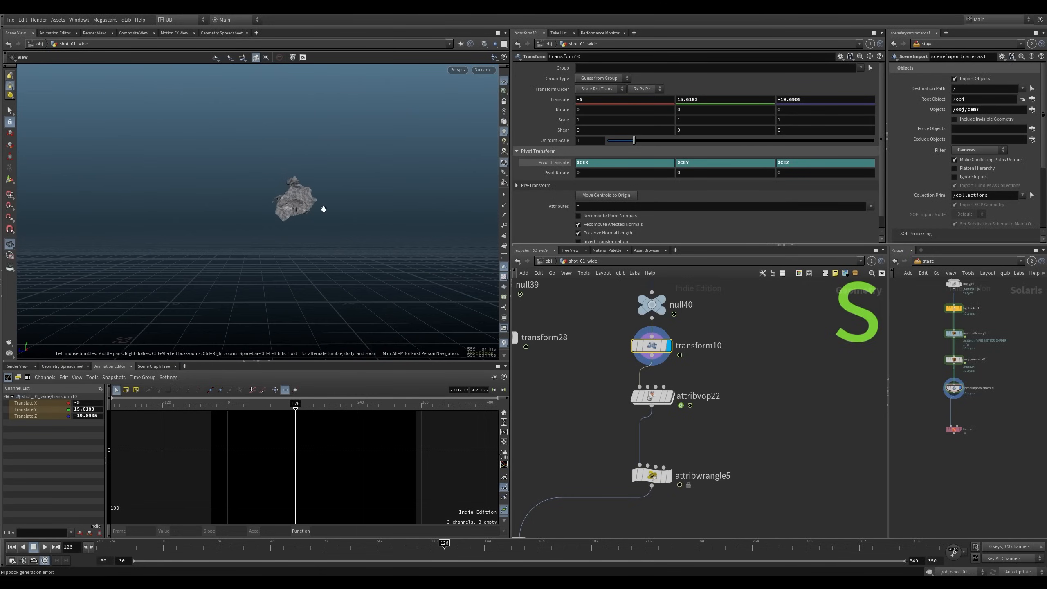
# Display attribvop22 and add a new Attribute VOP node beside it
pyautogui.click(671, 396)
pyautogui.press('Tab')
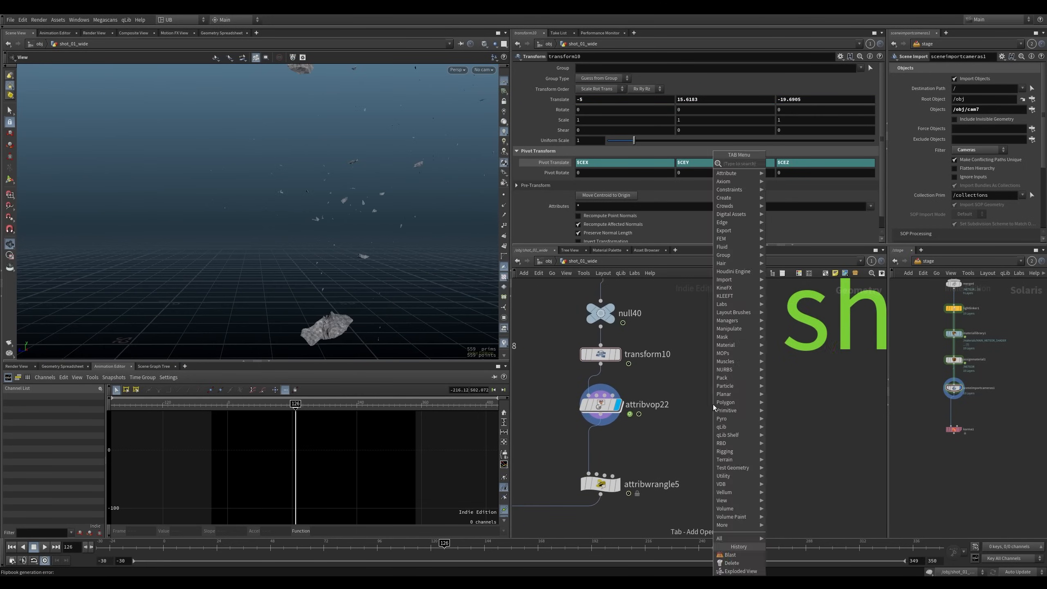
pyautogui.write('attribvop')
pyautogui.press('Return')
pyautogui.click(714, 407)
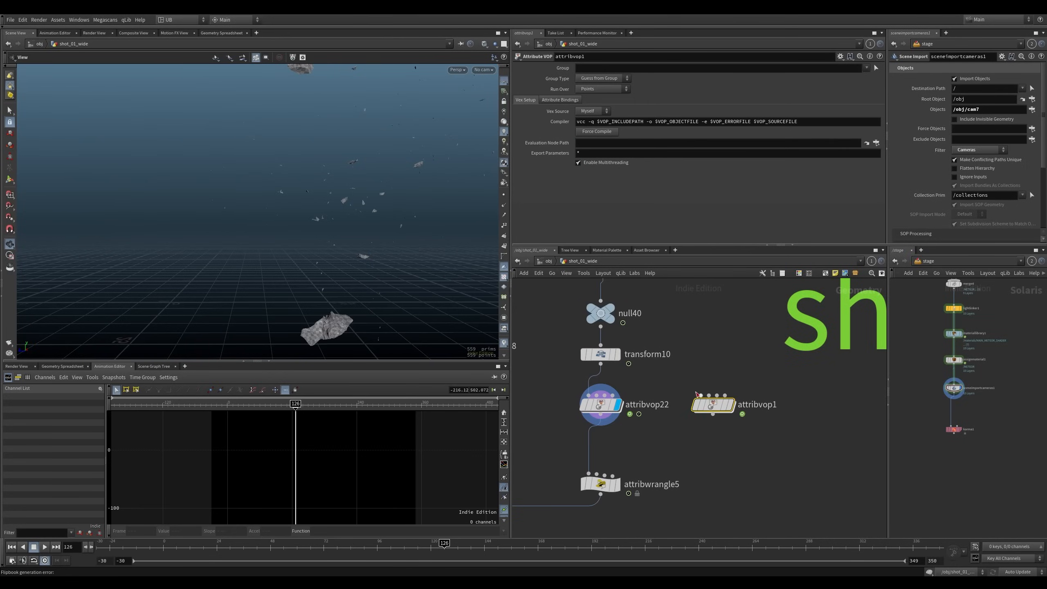
# Connect transform10's output to the new Attribute VOP and make that node the displayed one
pyautogui.moveTo(711, 406); pyautogui.dragTo(712, 415)
pyautogui.click(702, 403)
pyautogui.click(612, 368)
pyautogui.press('r')
pyautogui.click(763, 377)
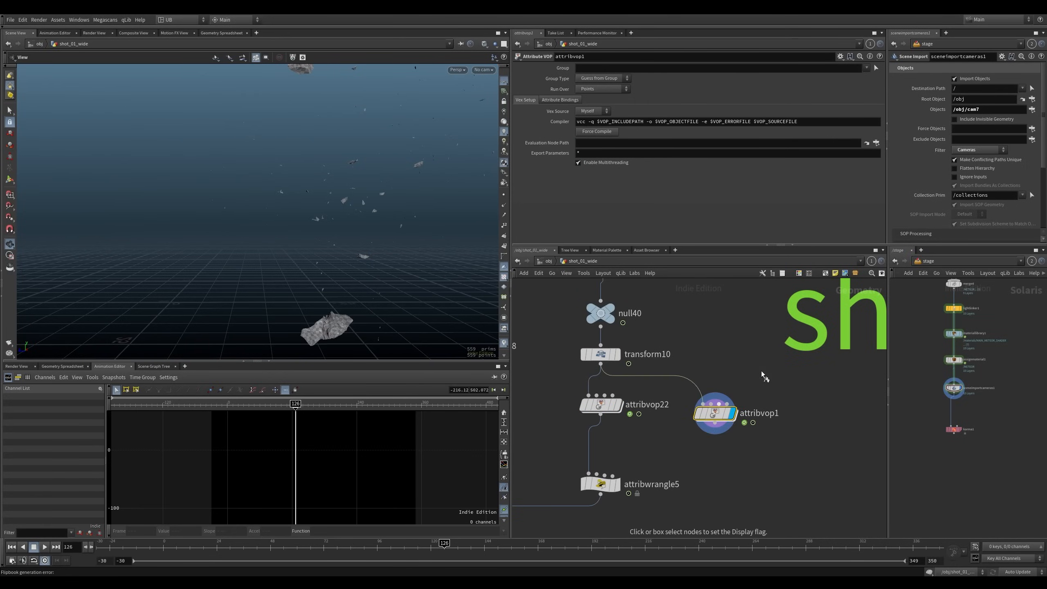
# Open the network inside attribvop1 and move the global parameters node farther from the output node
pyautogui.doubleClick(718, 418)
pyautogui.moveTo(698, 393); pyautogui.dragTo(762, 424, button='middle')
pyautogui.scroll(-4, 760, 420)
pyautogui.moveTo(718, 411); pyautogui.dragTo(646, 395)
pyautogui.moveTo(686, 394); pyautogui.dragTo(676, 391, button='middle')
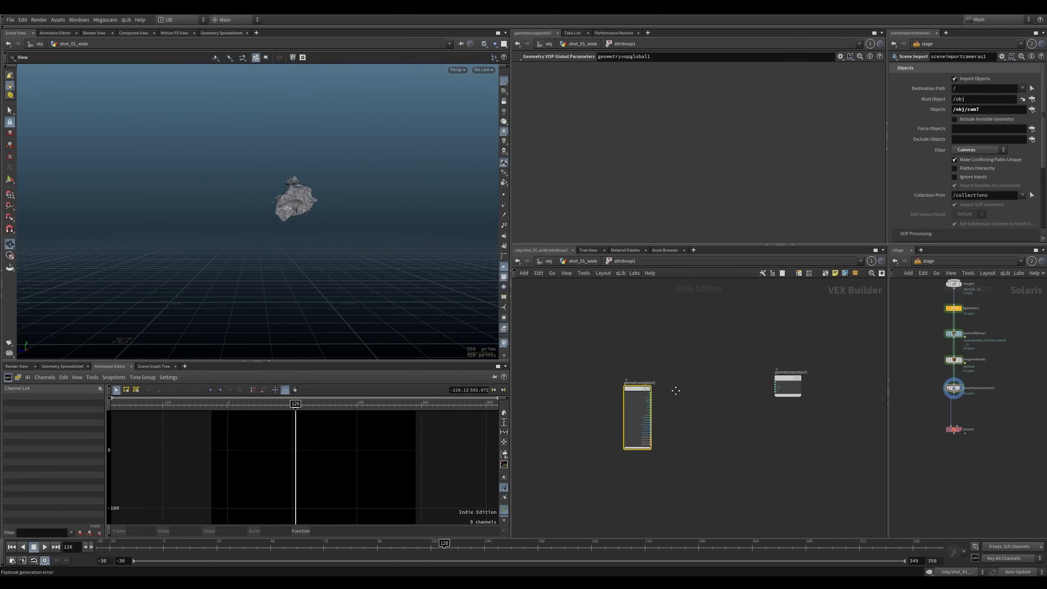
# Add a Turbulent Noise node between the global parameters and the output node
pyautogui.press('h')
pyautogui.press('Tab')
pyautogui.write('tran')
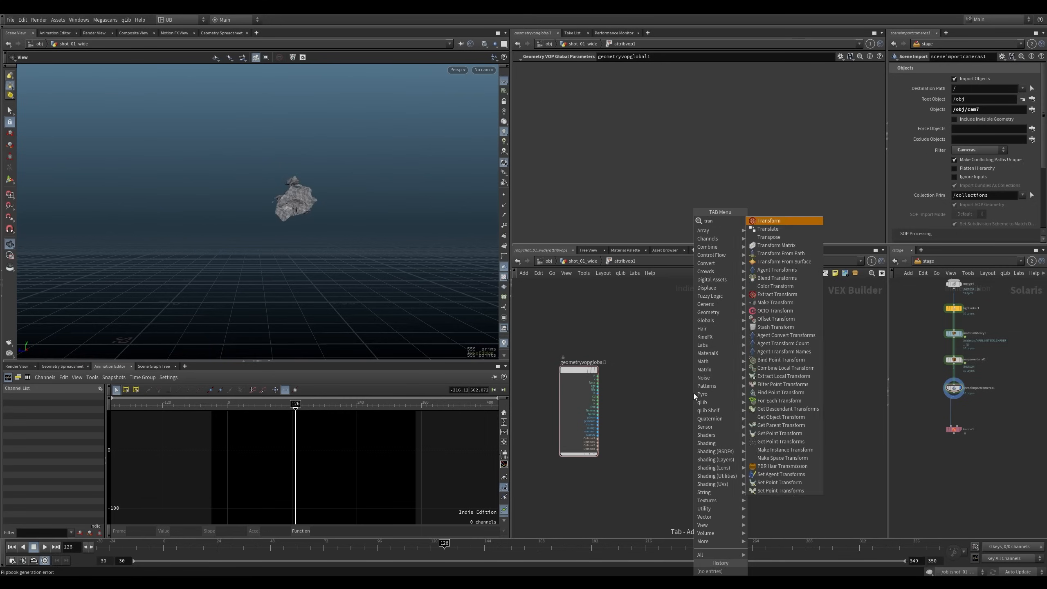
pyautogui.press('BackSpace')
pyautogui.press('BackSpace')
pyautogui.press('BackSpace')
pyautogui.press('BackSpace')
pyautogui.write('turb')
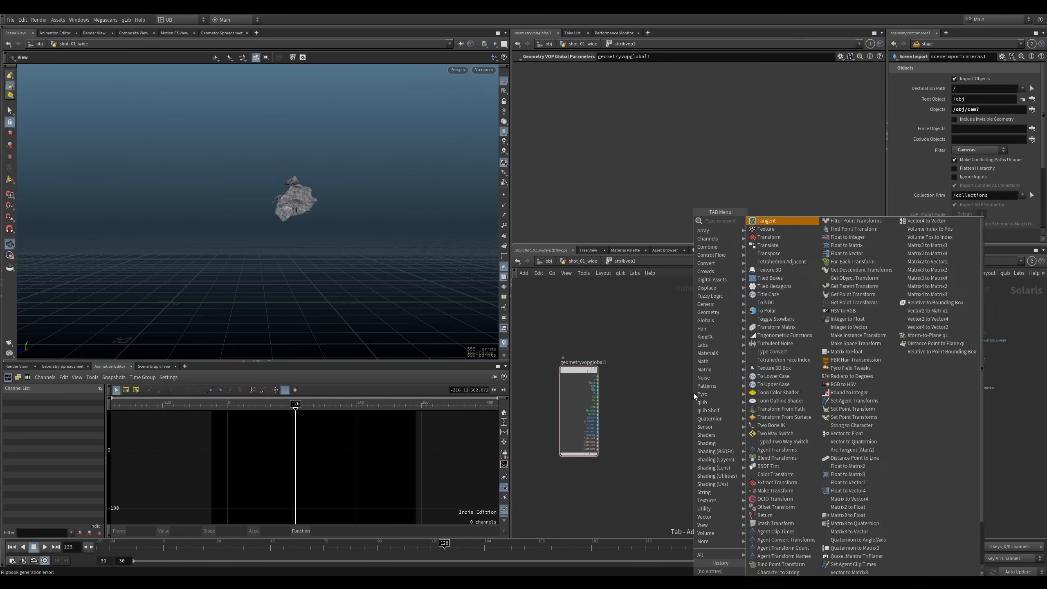
pyautogui.press('Return')
pyautogui.click(694, 393)
pyautogui.scroll(1, 625, 394)
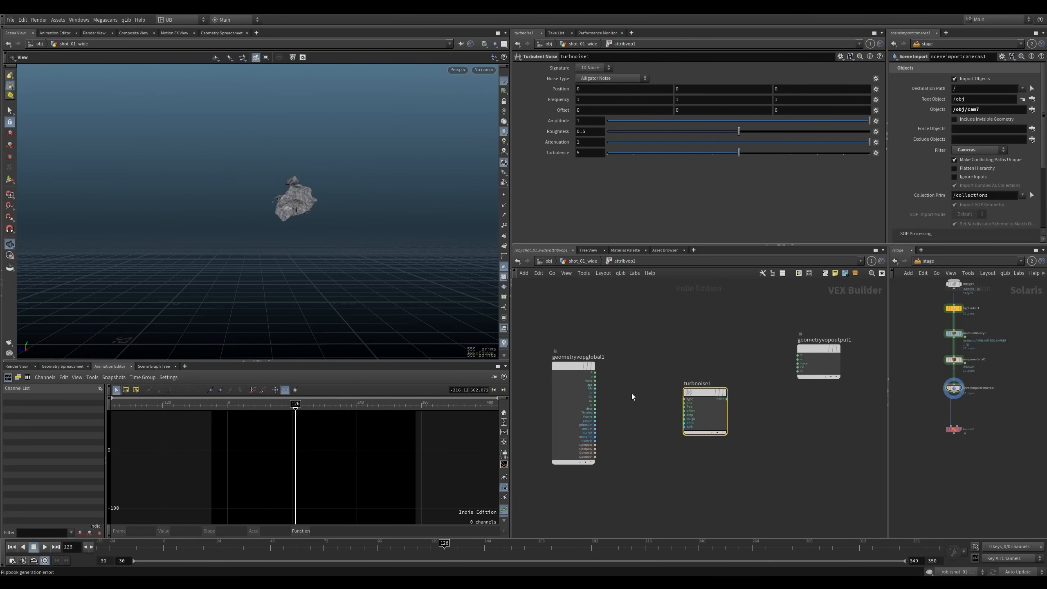
# Feed P into the turbulent noise and sum the noise with P through an Add node into the output's P
pyautogui.moveTo(685, 403); pyautogui.dragTo(594, 373)
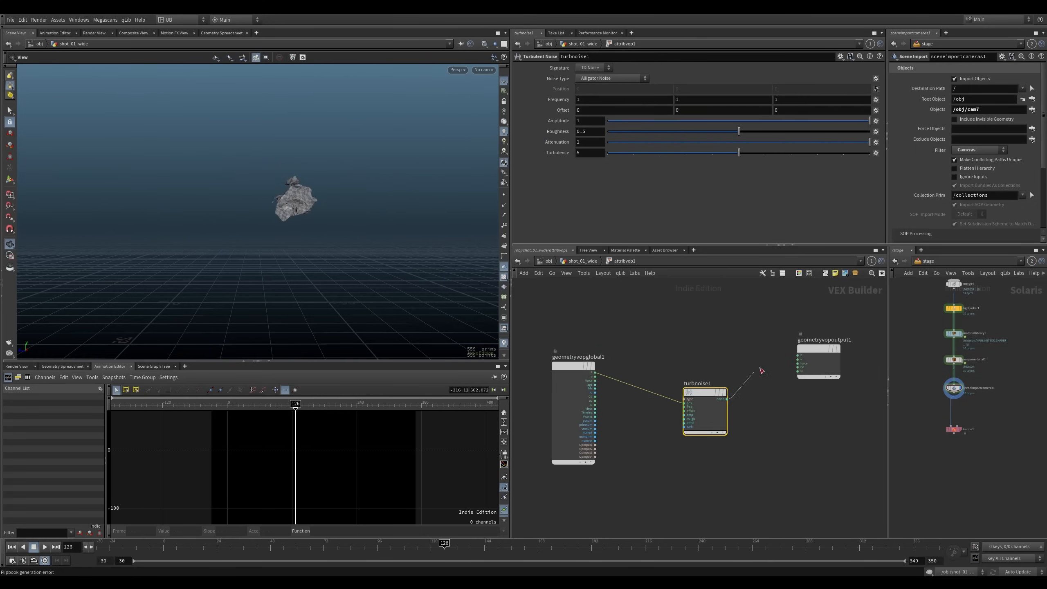
pyautogui.moveTo(762, 371); pyautogui.dragTo(746, 339)
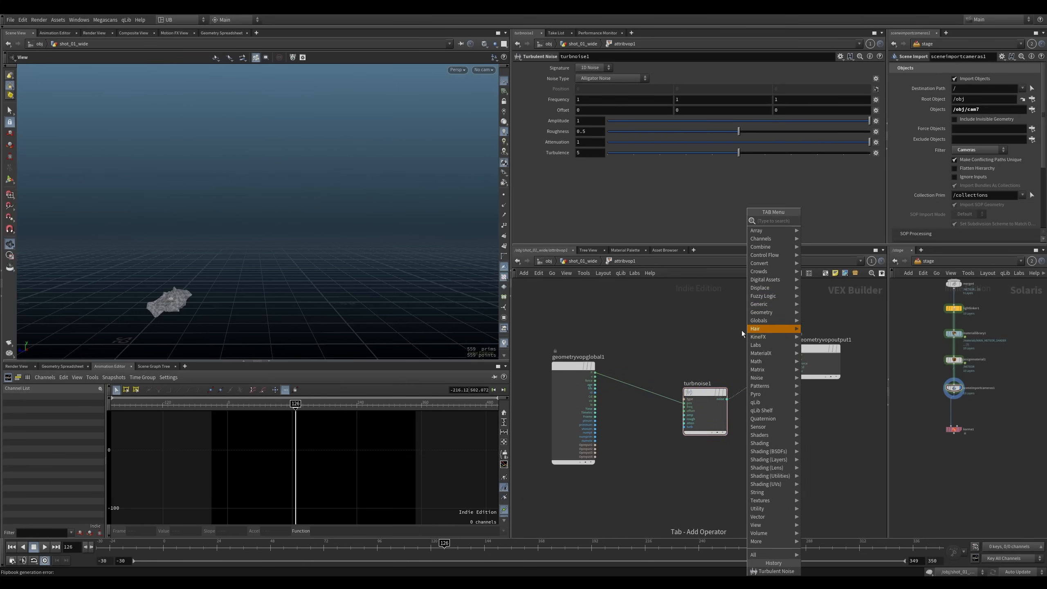
pyautogui.write('add')
pyautogui.press('Return')
pyautogui.click(717, 318)
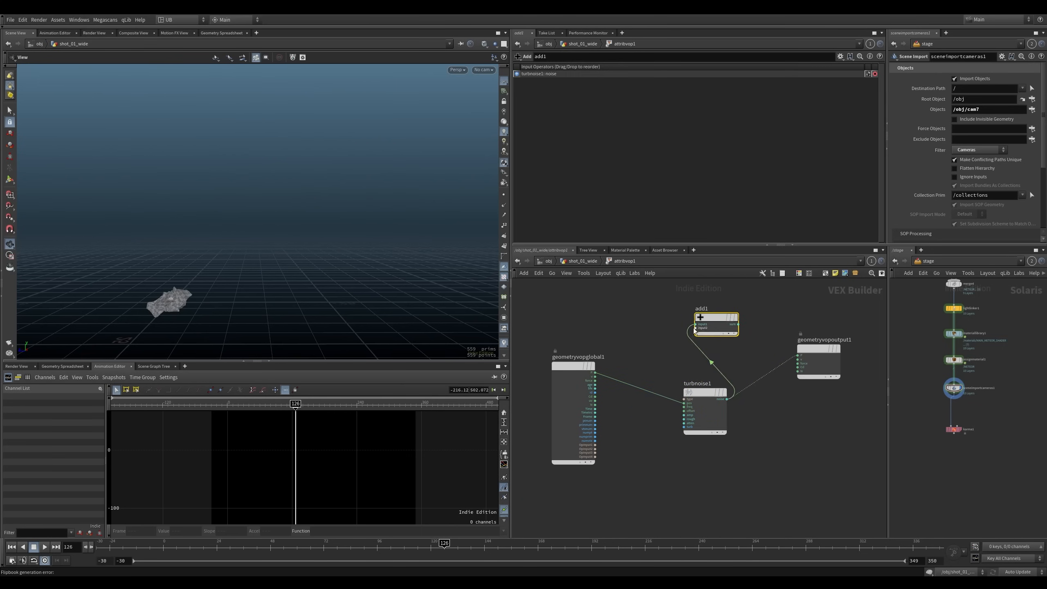
pyautogui.moveTo(675, 345); pyautogui.dragTo(595, 372)
pyautogui.click(798, 355)
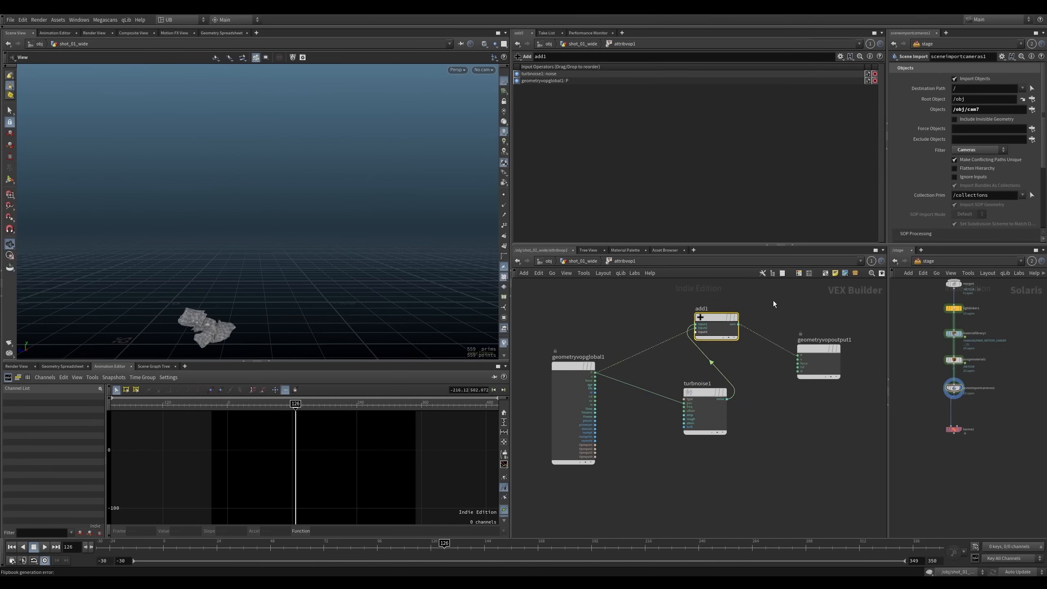
pyautogui.hotkey('shift', 'r')
# Set the turbulent noise to the 3D Noise signature, Original Perlin Noise type and an amplitude of 51
pyautogui.click(705, 410)
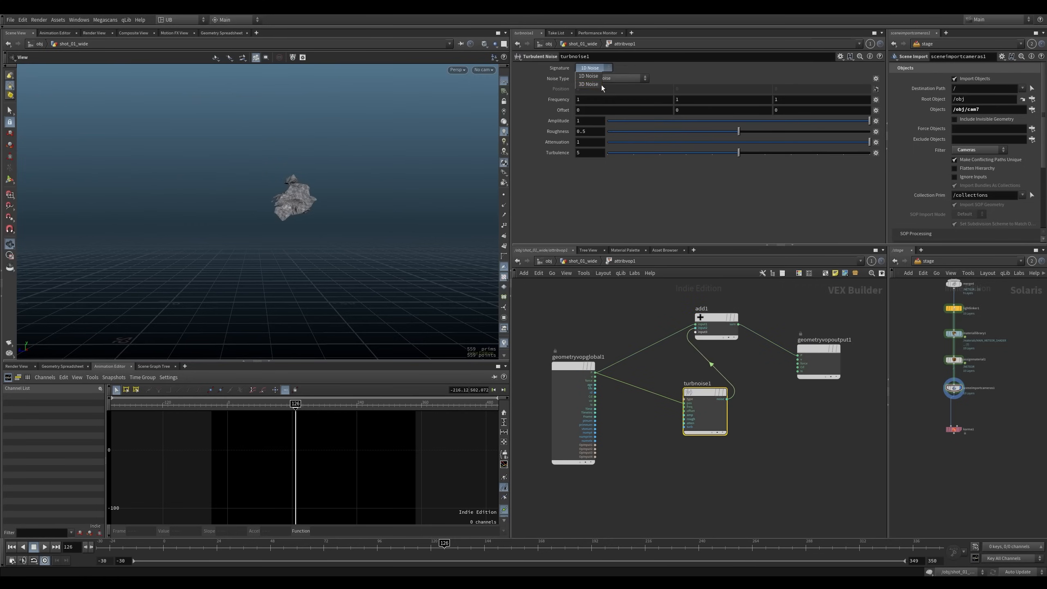
pyautogui.click(601, 84)
pyautogui.click(608, 79)
pyautogui.click(601, 60)
pyautogui.moveTo(592, 120); pyautogui.dragTo(781, 118, button='middle')
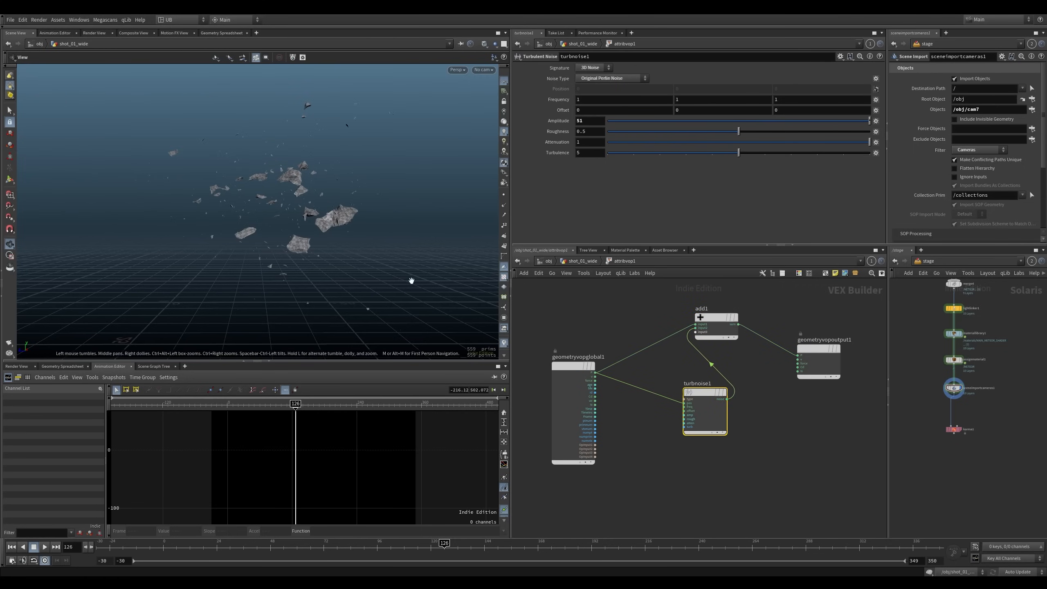
# Scrub back to frame 65 to review how the noise scatters the shards over time
pyautogui.moveTo(412, 281); pyautogui.dragTo(291, 219)
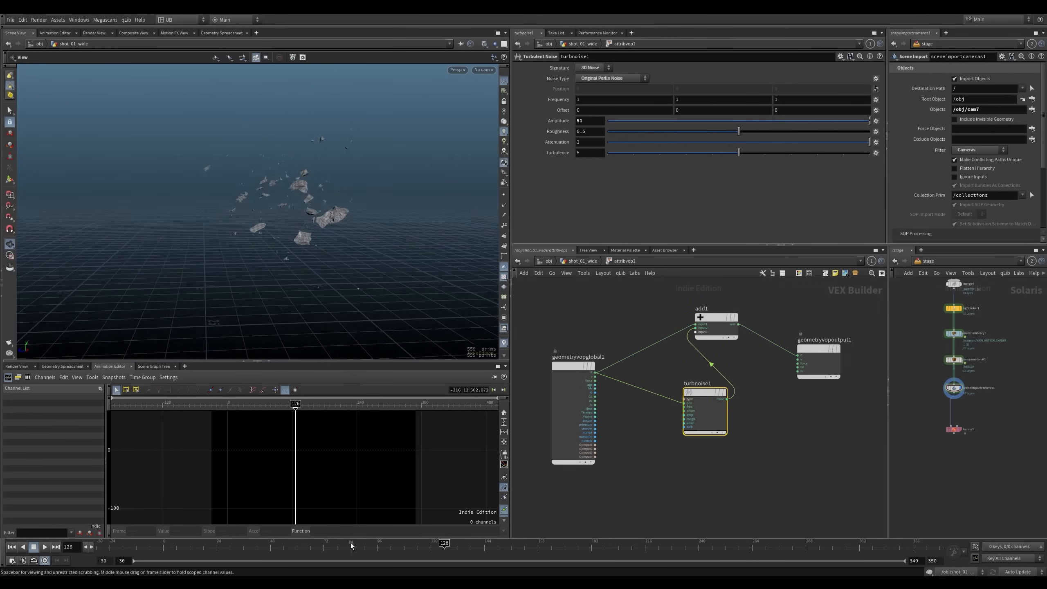
pyautogui.moveTo(360, 550); pyautogui.dragTo(299, 557)
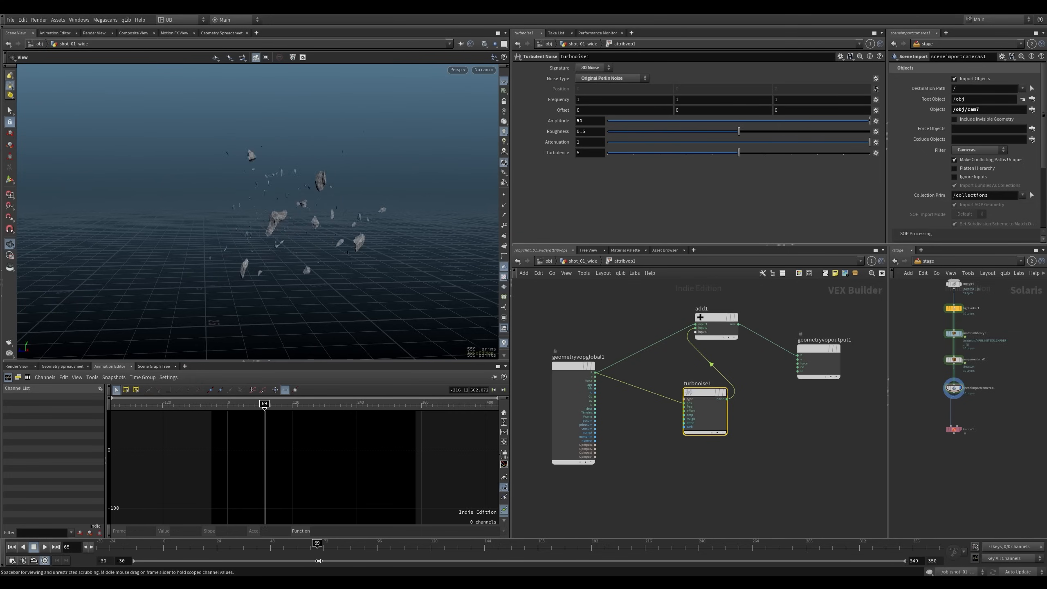
# Scrub ahead to frame 86 to review the scattered shards beyond frame 65
pyautogui.scroll(3, 576, 376)
pyautogui.moveTo(576, 377); pyautogui.dragTo(570, 365)
pyautogui.moveTo(687, 394); pyautogui.dragTo(673, 383, button='middle')
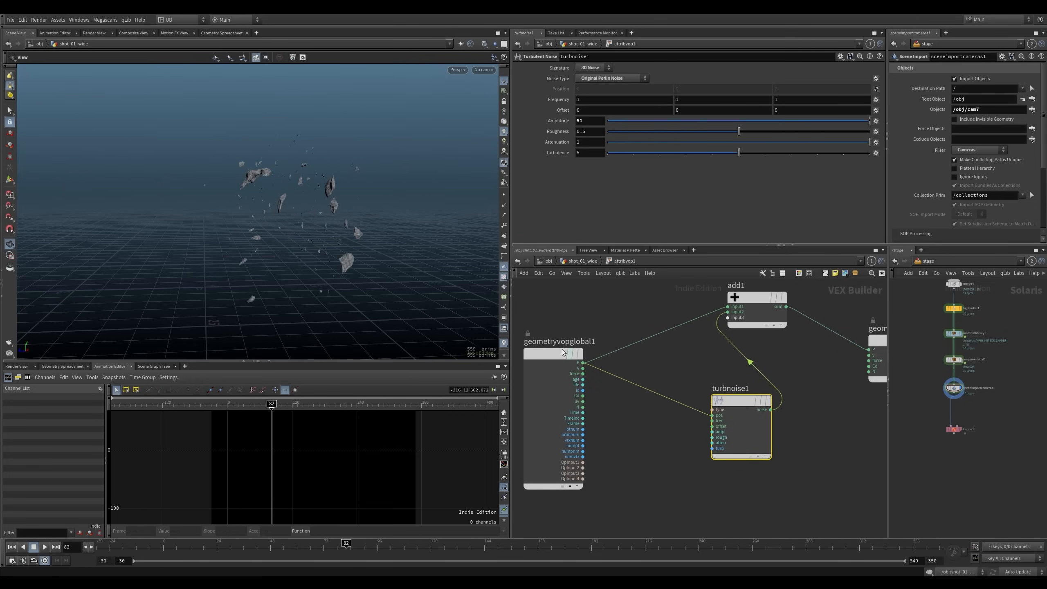
pyautogui.moveTo(346, 551); pyautogui.dragTo(354, 552)
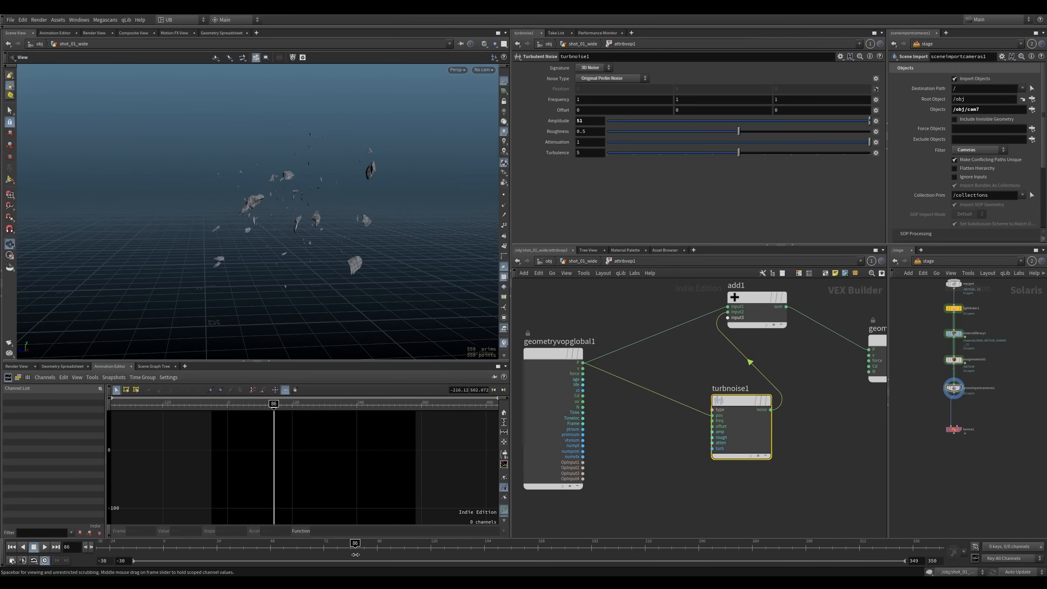
# Compare the intact rock at transform10 with the noise-scattered shards of attribvop1 over several frames, stopping at frame 91
pyautogui.press('u')
pyautogui.click(600, 366)
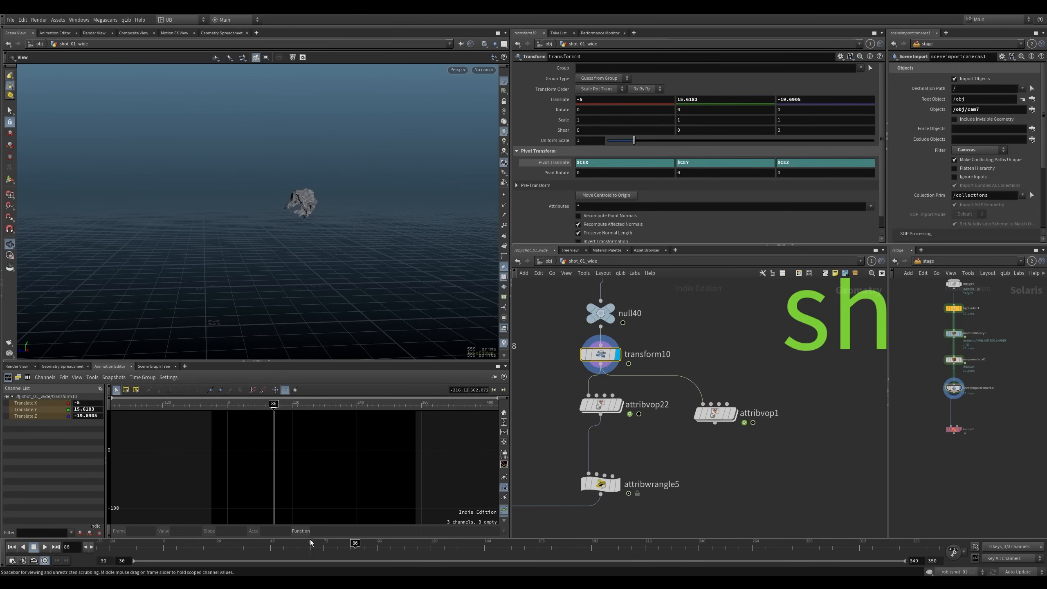
pyautogui.click(715, 419)
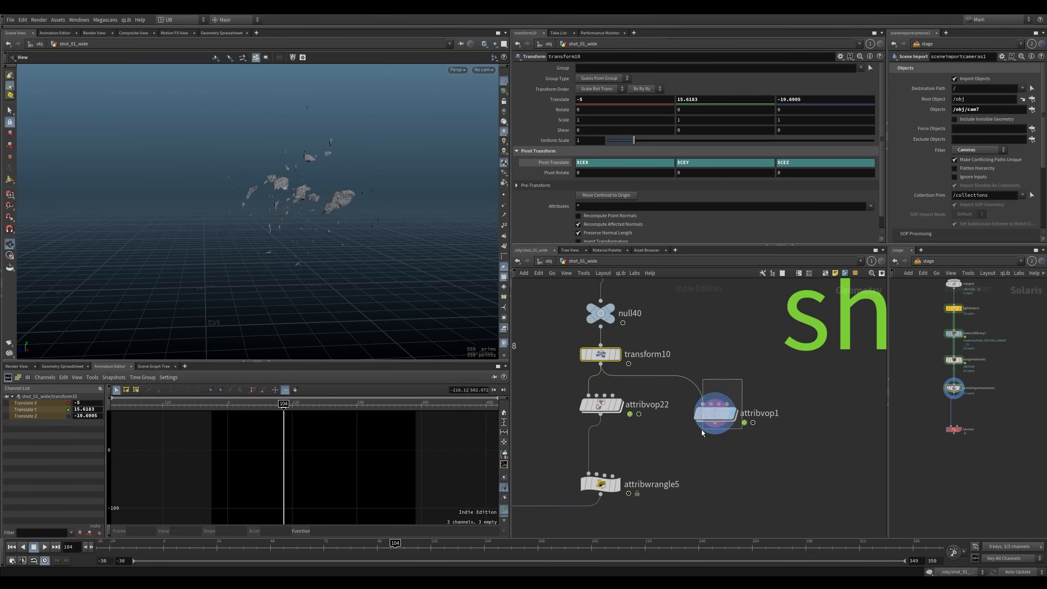
pyautogui.doubleClick(716, 414)
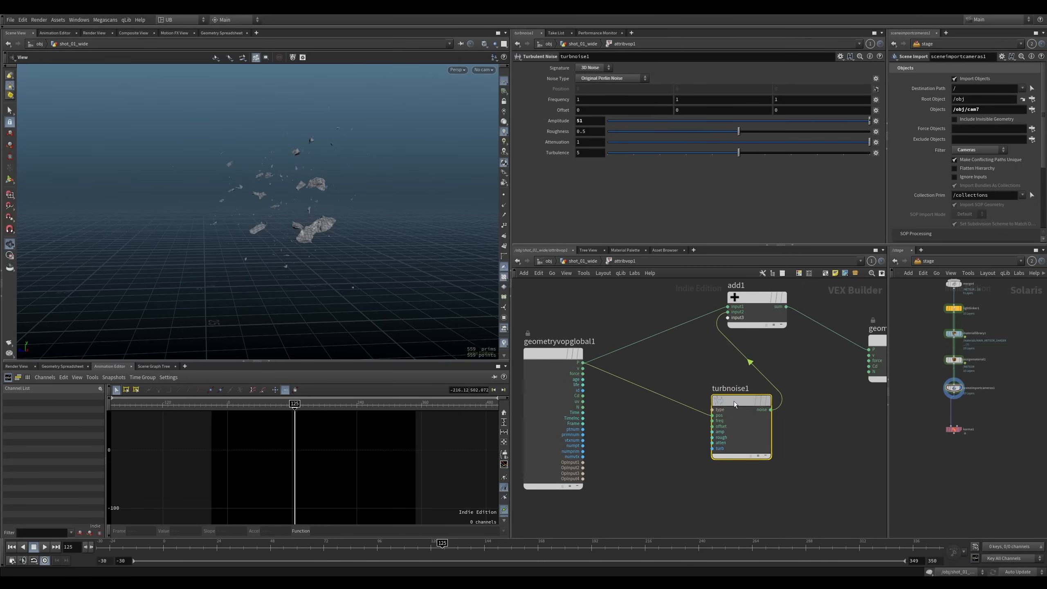
pyautogui.moveTo(735, 403); pyautogui.dragTo(715, 408)
pyautogui.moveTo(789, 376); pyautogui.dragTo(748, 378, button='middle')
pyautogui.moveTo(355, 547)
pyautogui.mouseDown()
pyautogui.moveTo(290, 553)
pyautogui.moveTo(367, 561)
pyautogui.mouseUp()
pyautogui.press('u')
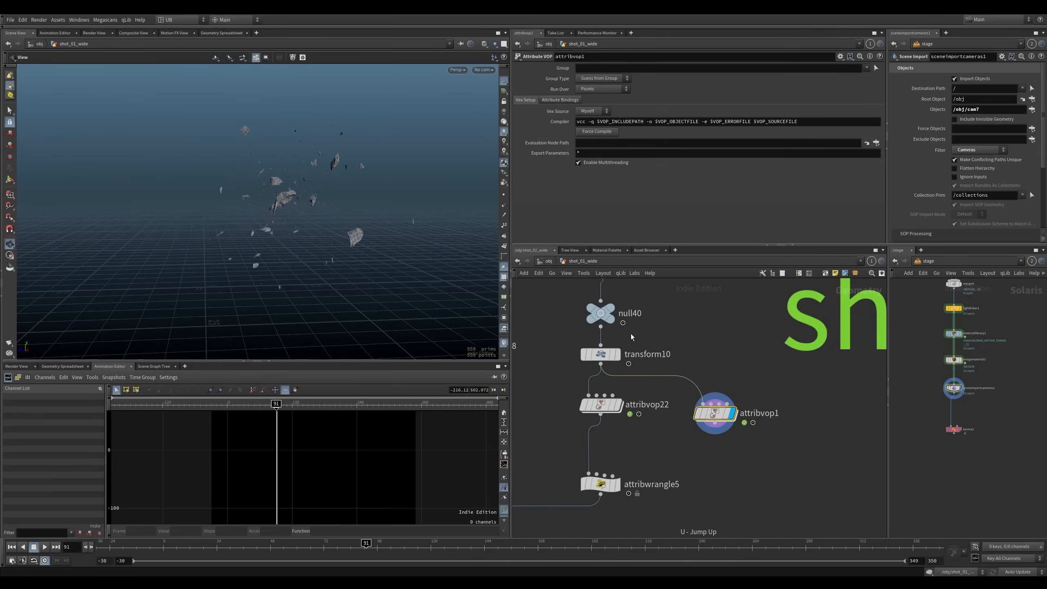
# Trace the shot_01_wide network upstream and inspect the Rest Position node's settings
pyautogui.moveTo(631, 334); pyautogui.dragTo(675, 451, button='middle')
pyautogui.moveTo(675, 451); pyautogui.dragTo(642, 464, button='right')
pyautogui.moveTo(670, 289); pyautogui.dragTo(682, 510, button='middle')
pyautogui.moveTo(663, 322); pyautogui.dragTo(691, 341, button='right')
pyautogui.moveTo(660, 521); pyautogui.dragTo(665, 359, button='middle')
pyautogui.click(623, 359)
pyautogui.moveTo(716, 349); pyautogui.dragTo(698, 381, button='right')
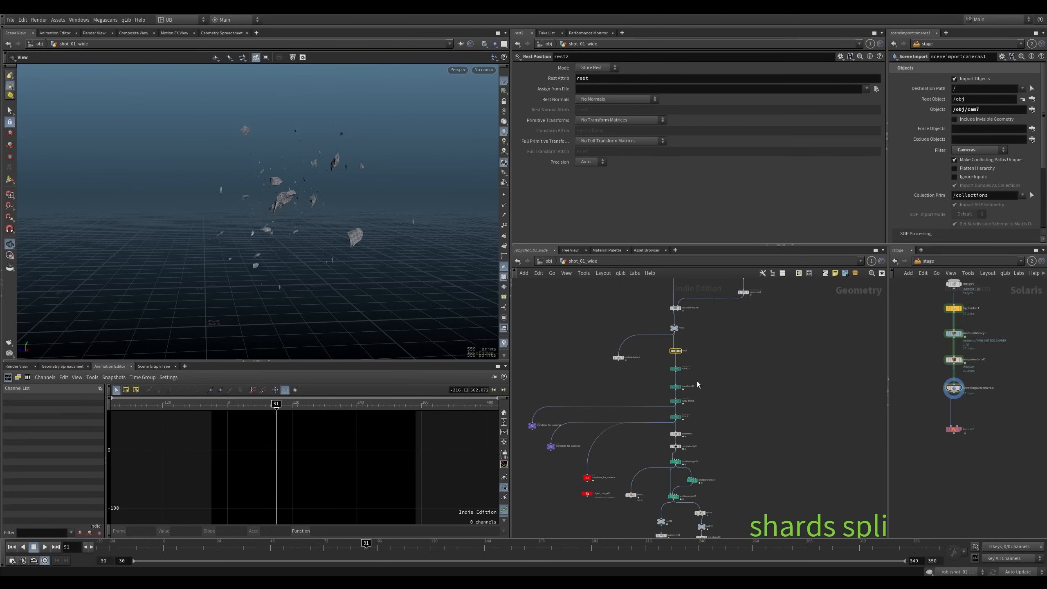
# Reopen attribvop1's network and add a Bind node above the global parameters
pyautogui.moveTo(729, 480); pyautogui.dragTo(697, 357, button='middle')
pyautogui.doubleClick(706, 418)
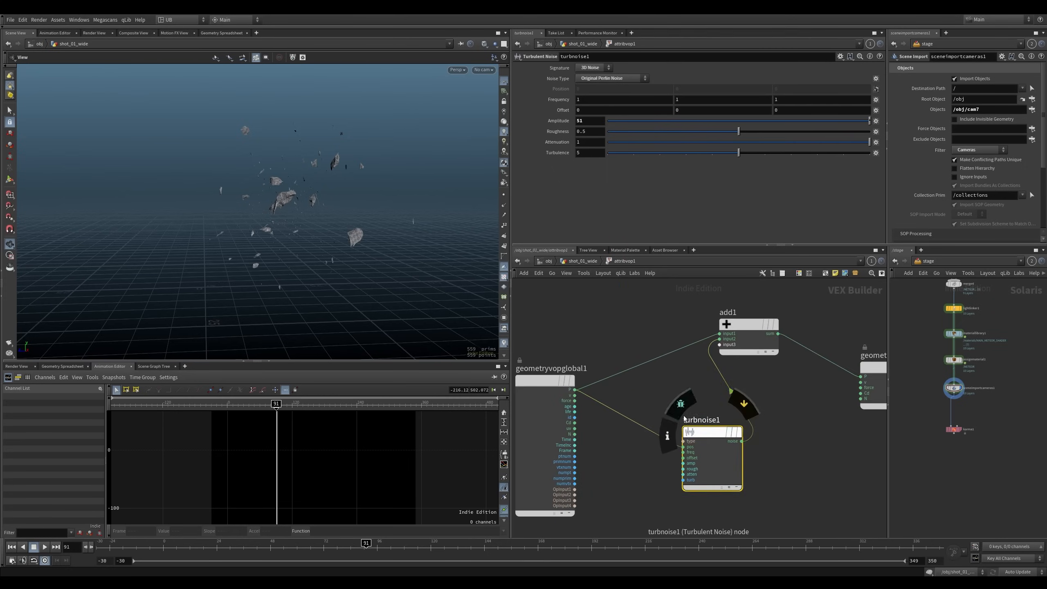
pyautogui.click(626, 349)
pyautogui.press('Tab')
pyautogui.write('bind')
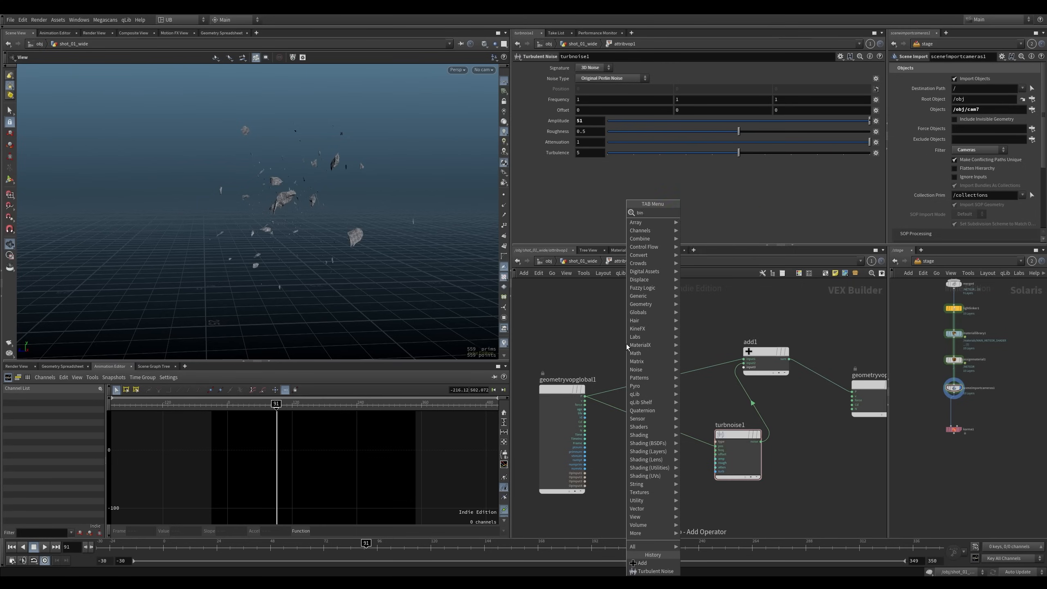
pyautogui.press('Return')
pyautogui.click(627, 344)
pyautogui.moveTo(622, 349); pyautogui.dragTo(615, 327)
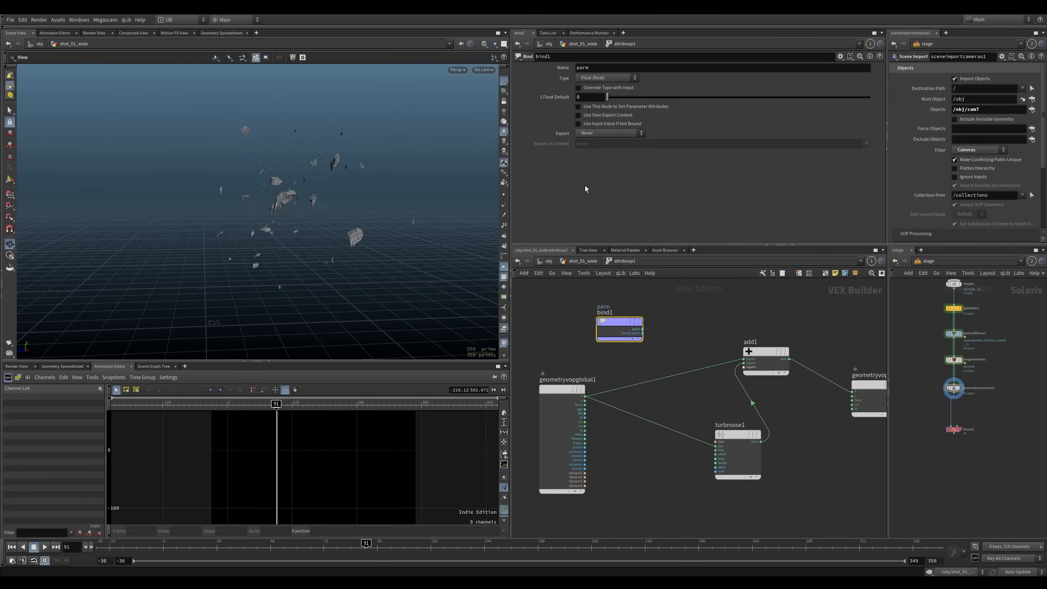
# Name the Bind node's attribute rest and set its type to Vector
pyautogui.write('ress')
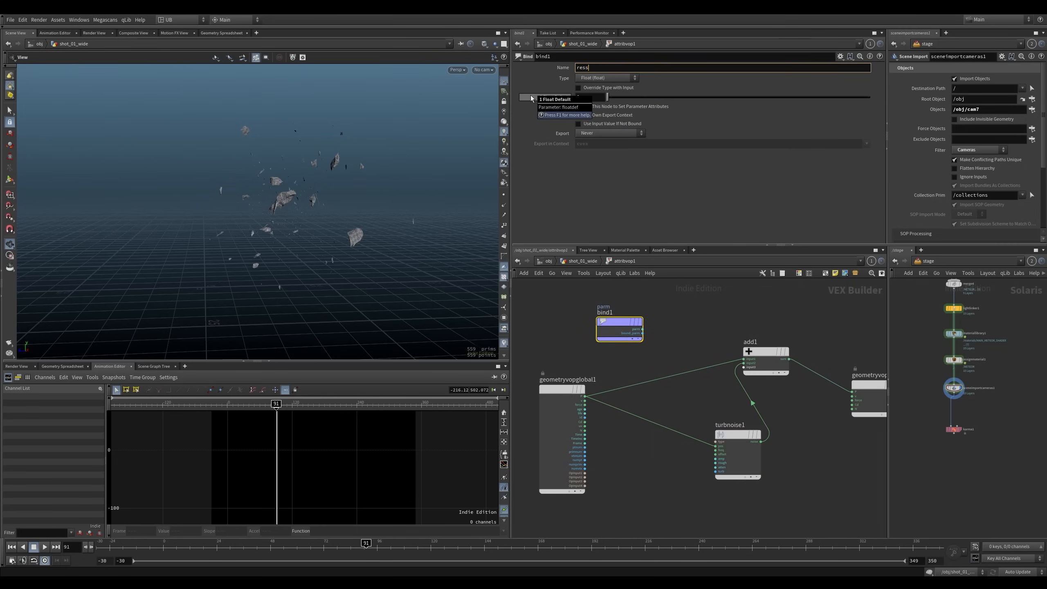
pyautogui.press('Return')
pyautogui.click(610, 79)
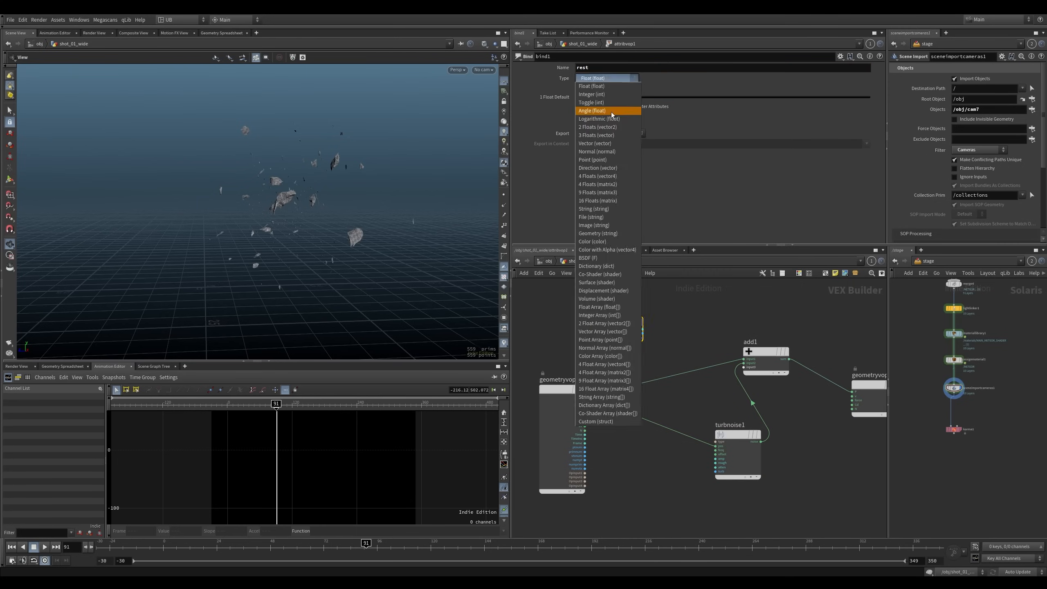
pyautogui.click(598, 143)
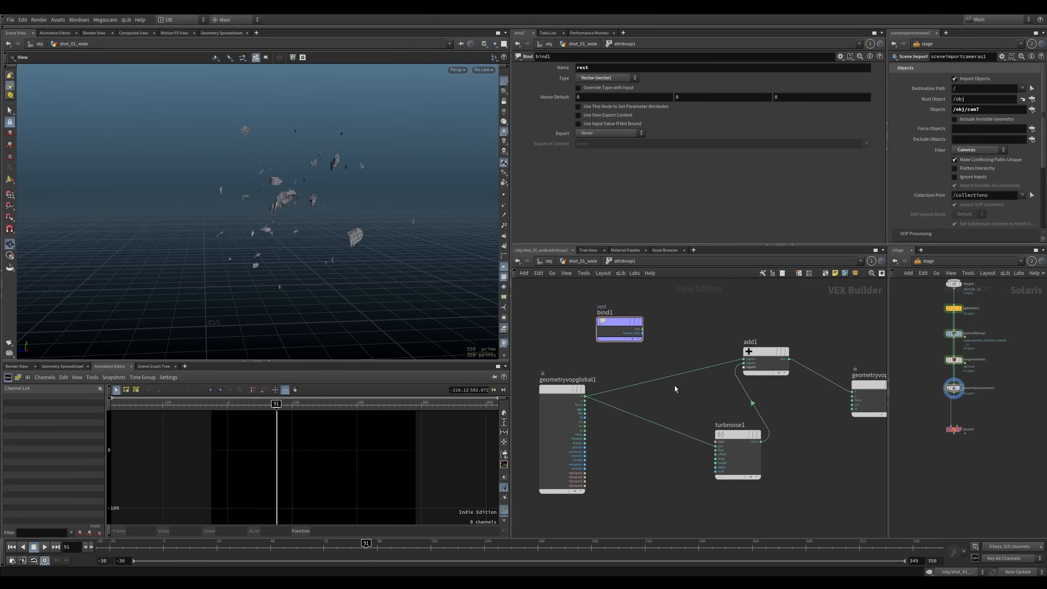
# Feed the bound rest attribute into the turbulent noise's position input in place of P
pyautogui.moveTo(675, 388); pyautogui.dragTo(655, 397, button='middle')
pyautogui.moveTo(645, 432); pyautogui.dragTo(645, 344)
pyautogui.click(639, 335)
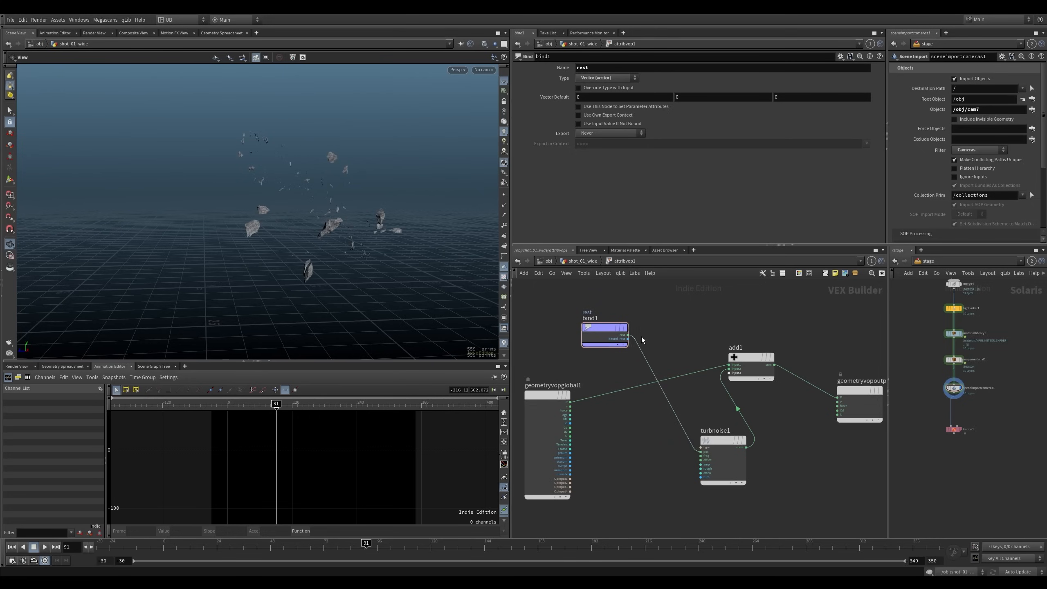
# Set the turbulent noise frequency to 2.2 on all three axes and review the shards up to frame 95
pyautogui.moveTo(365, 544); pyautogui.dragTo(331, 546)
pyautogui.moveTo(610, 463); pyautogui.dragTo(600, 439, button='middle')
pyautogui.click(714, 437)
pyautogui.moveTo(594, 98); pyautogui.dragTo(595, 98, button='middle')
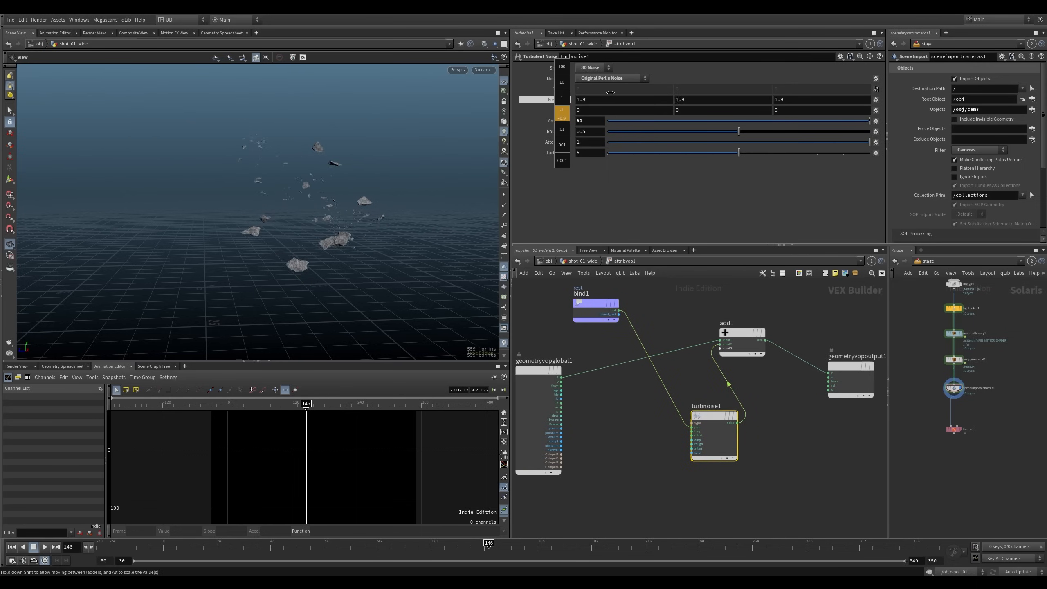
pyautogui.moveTo(610, 91); pyautogui.dragTo(609, 91, button='middle')
pyautogui.moveTo(258, 547); pyautogui.dragTo(375, 539)
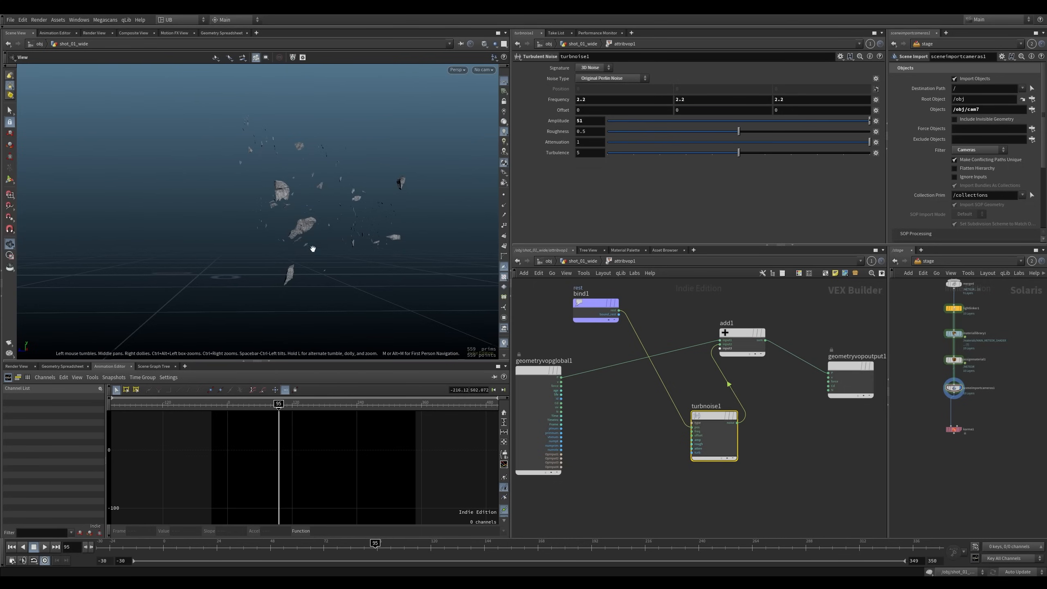
# Widen the network area and examine the scattered shards at frame 95 from several angles and distances
pyautogui.moveTo(298, 239); pyautogui.dragTo(330, 237)
pyautogui.moveTo(601, 358); pyautogui.dragTo(646, 345, button='middle')
pyautogui.moveTo(589, 366); pyautogui.dragTo(577, 368)
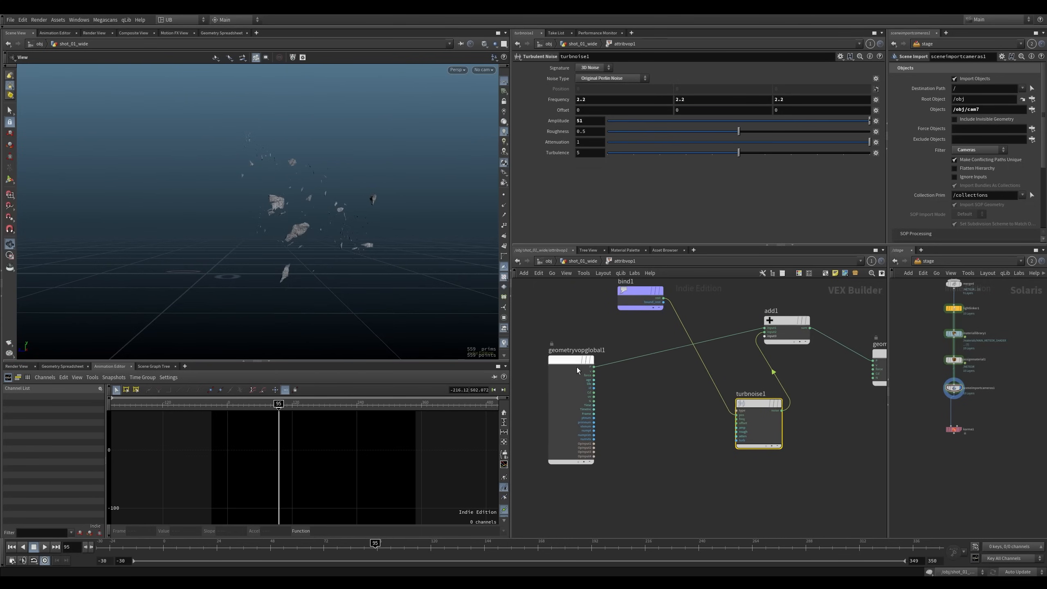
pyautogui.moveTo(511, 397); pyautogui.dragTo(460, 397)
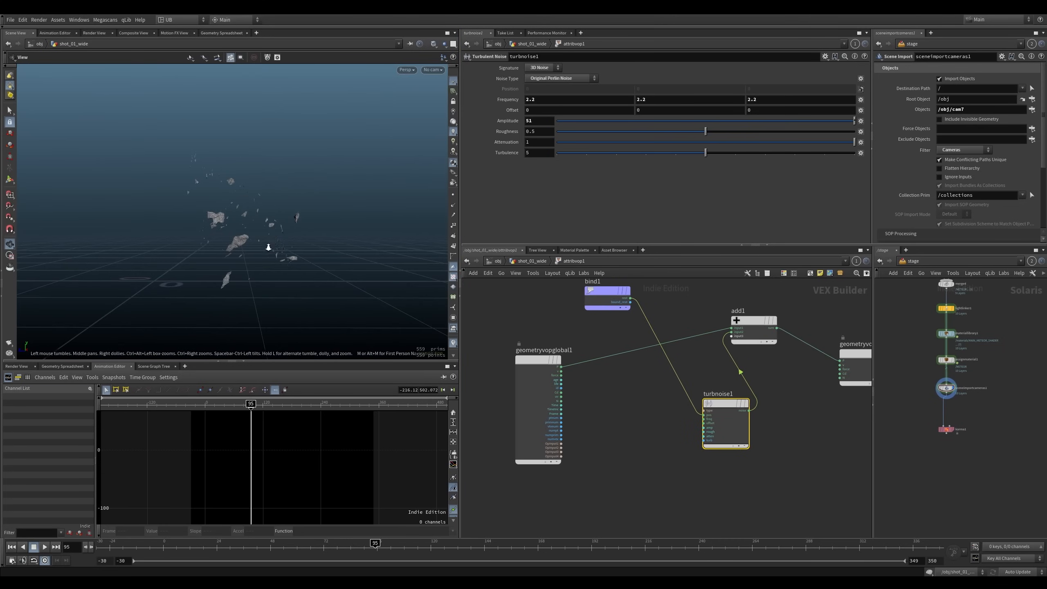
pyautogui.moveTo(269, 247); pyautogui.dragTo(283, 245)
pyautogui.moveTo(289, 231); pyautogui.dragTo(312, 204, button='right')
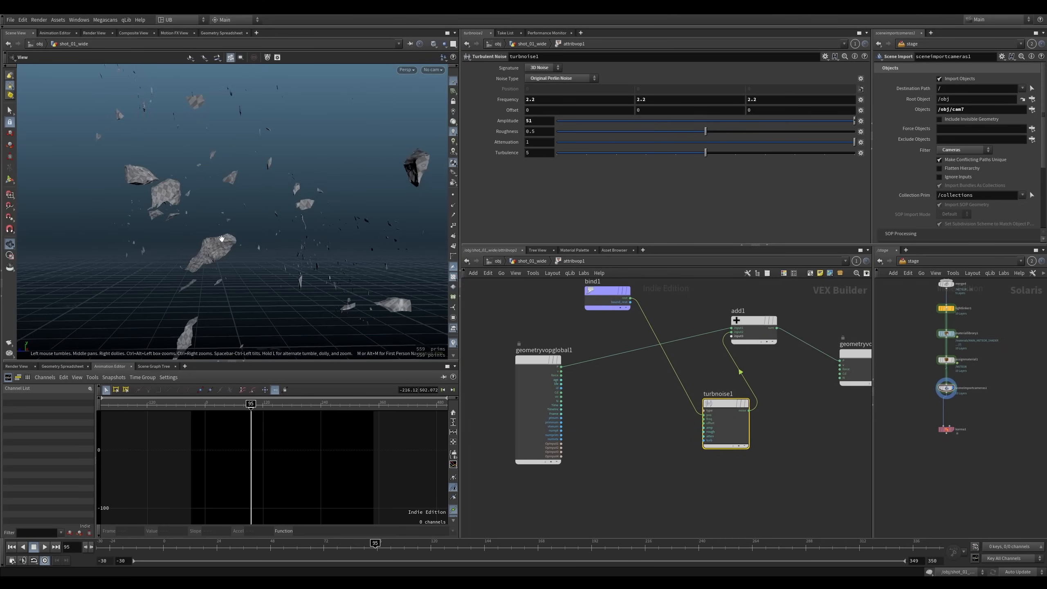
pyautogui.moveTo(253, 221); pyautogui.dragTo(232, 255, button='right')
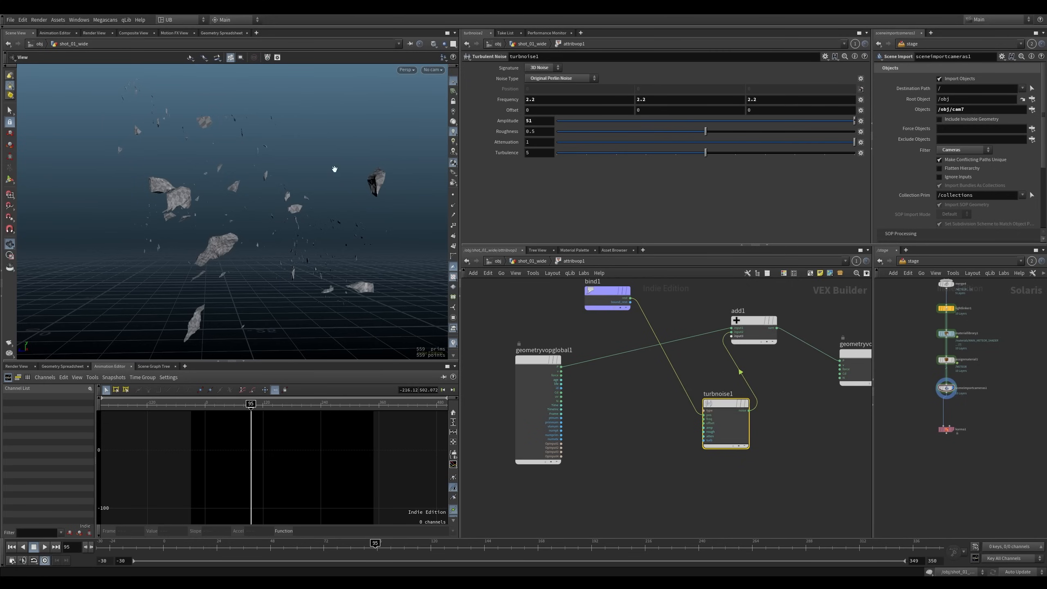
pyautogui.moveTo(350, 189); pyautogui.dragTo(268, 239)
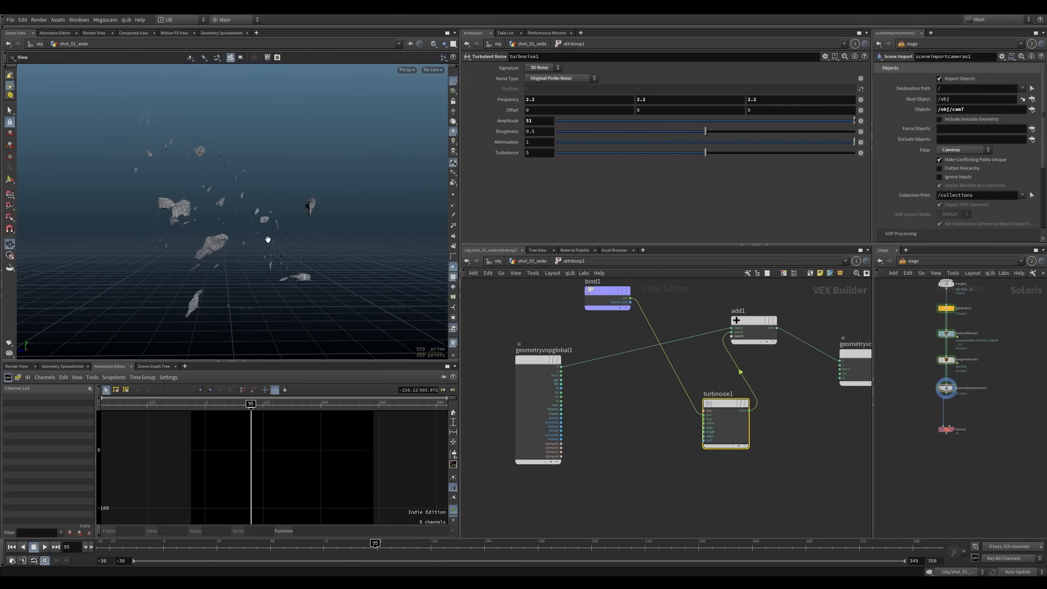
# Return to the shot_01_wide network and display the upstream pointvelocity11 node
pyautogui.press('u')
pyautogui.moveTo(563, 370); pyautogui.dragTo(596, 440, button='middle')
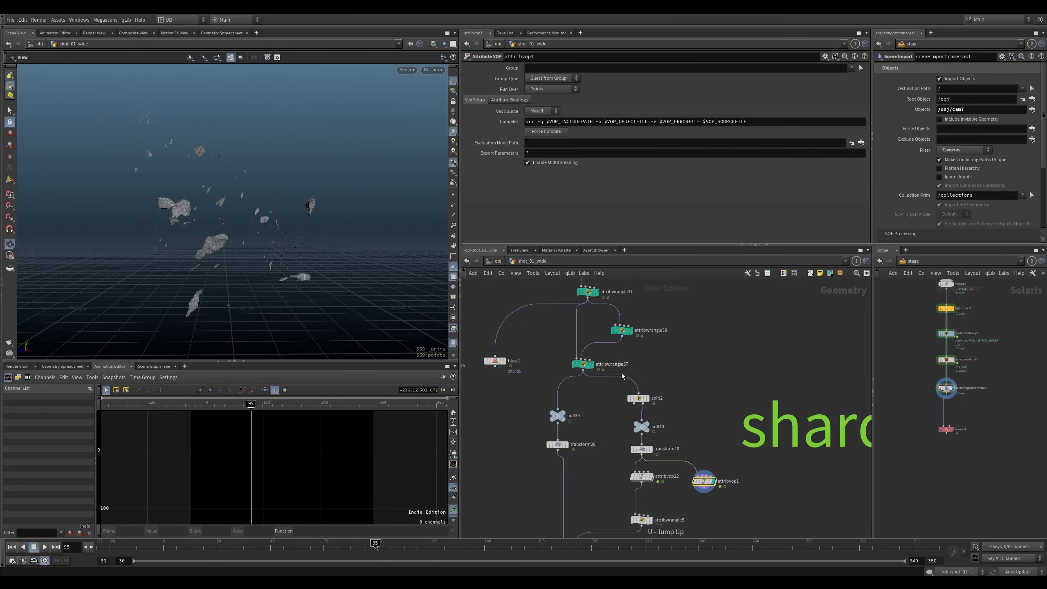
pyautogui.moveTo(622, 372); pyautogui.dragTo(612, 477, button='middle')
pyautogui.press('r')
pyautogui.click(619, 359)
pyautogui.click(619, 363)
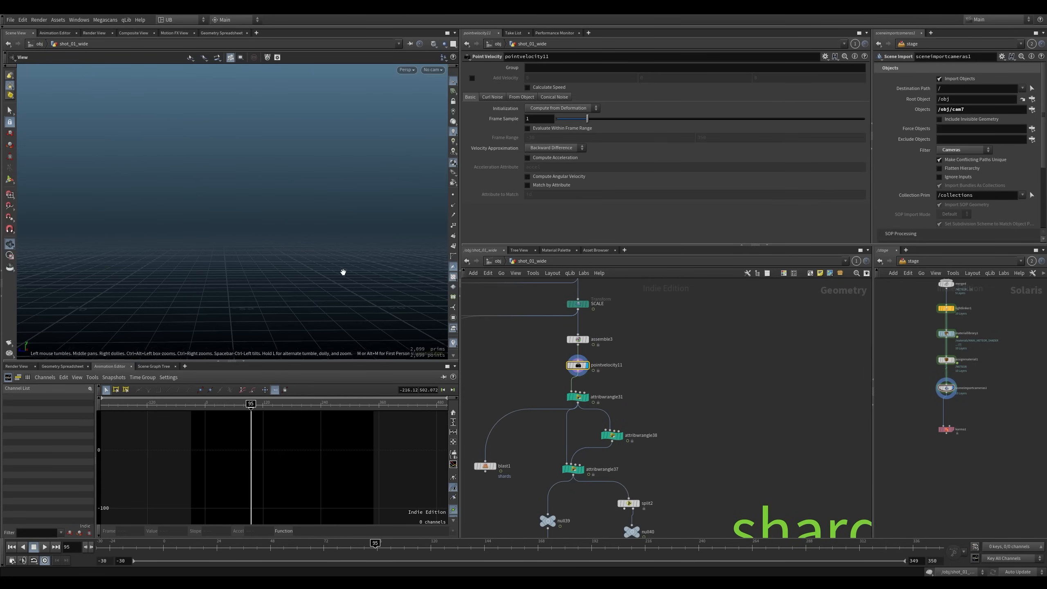
# Show the v visualizer on the rock, examine its velocity trails and hide the visualizer again
pyautogui.click(454, 343)
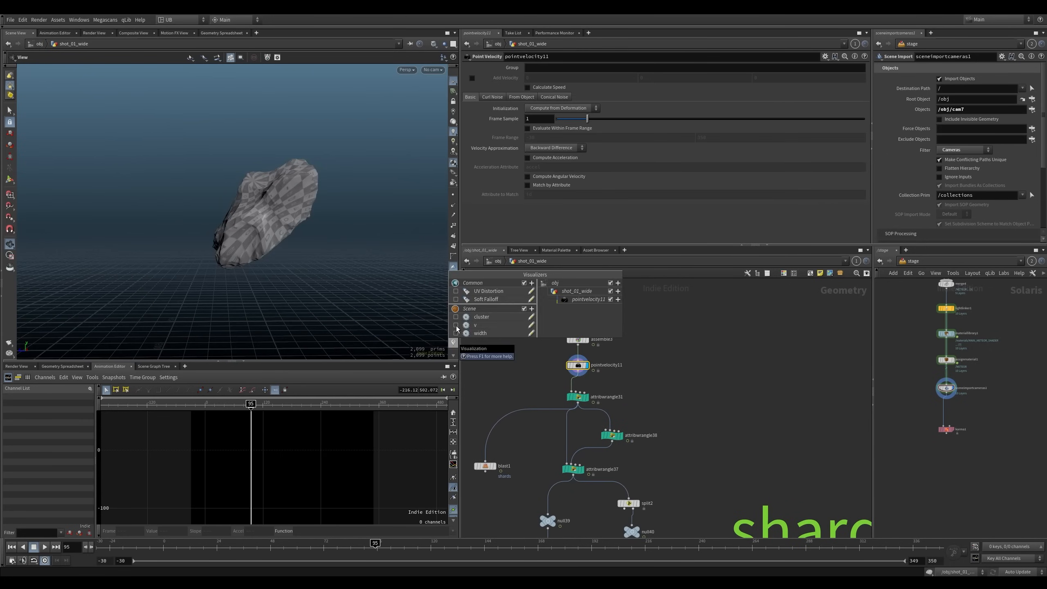
pyautogui.click(457, 326)
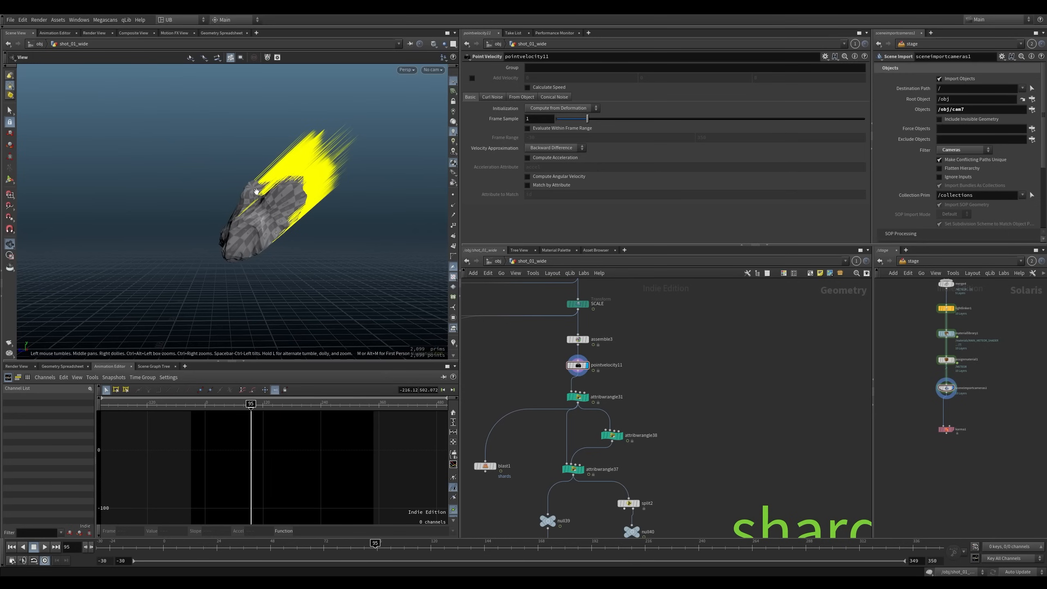
pyautogui.moveTo(257, 191); pyautogui.dragTo(227, 212)
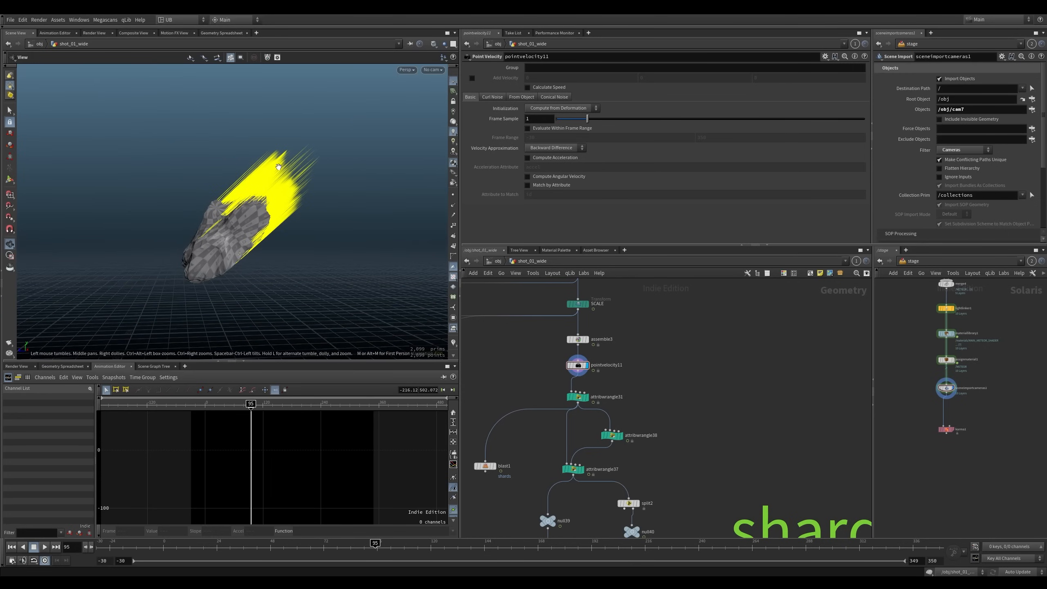
pyautogui.click(454, 344)
pyautogui.click(456, 326)
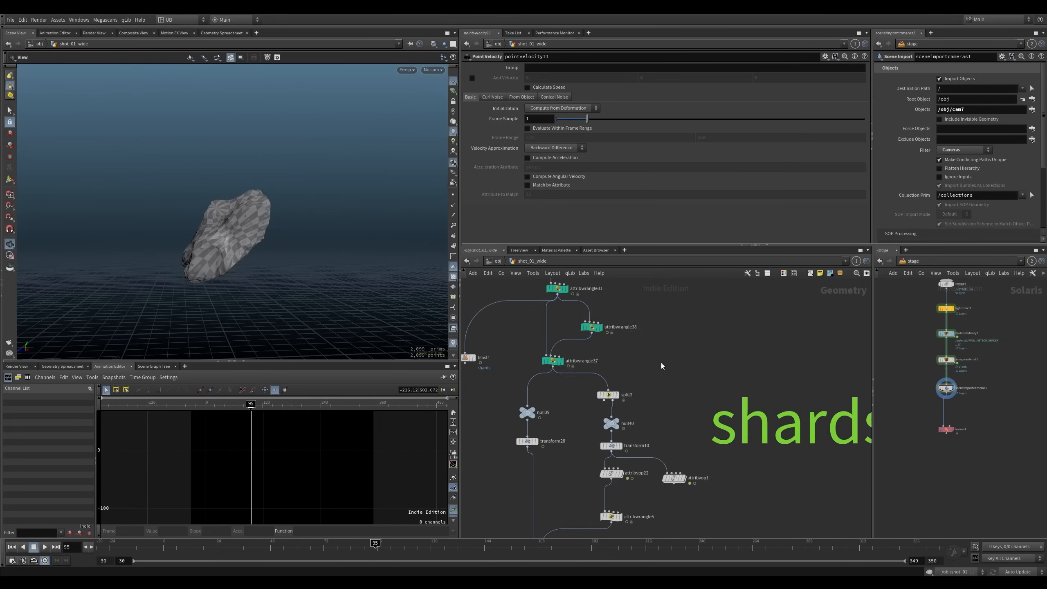
# Reopen attribvop1's network and reposition the turbulent noise and Add nodes to make room before the output
pyautogui.click(652, 410)
pyautogui.press('i')
pyautogui.moveTo(655, 413); pyautogui.dragTo(577, 388, button='middle')
pyautogui.scroll(-1, 614, 392)
pyautogui.scroll(2, 583, 387)
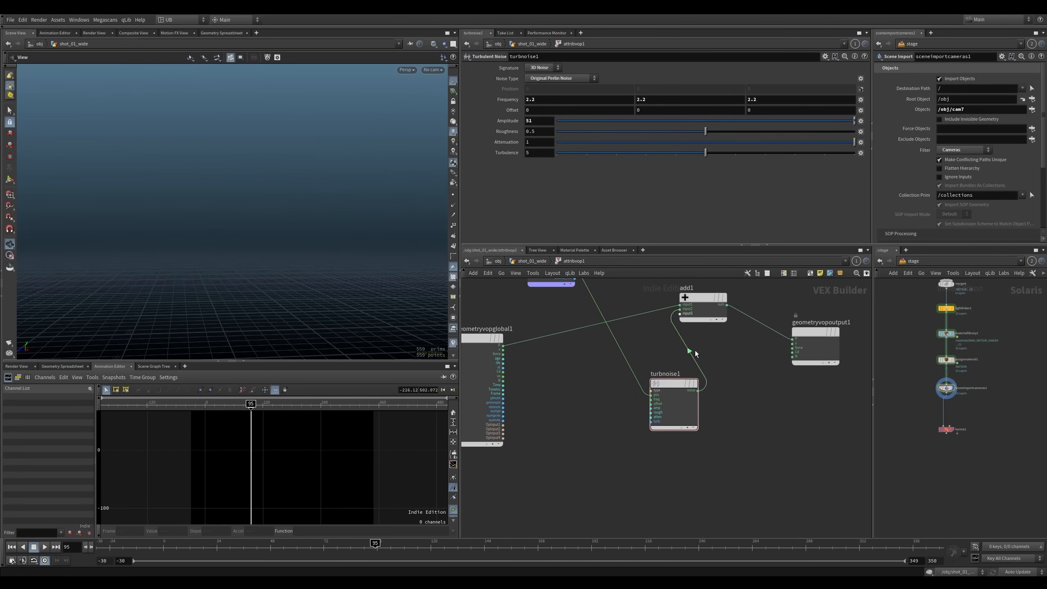
pyautogui.moveTo(665, 385); pyautogui.dragTo(617, 410)
pyautogui.moveTo(686, 349); pyautogui.dragTo(680, 405, button='middle')
pyautogui.moveTo(691, 358); pyautogui.dragTo(644, 348)
# Insert a second Add node before the output's P, feed v into its second input and review frame 102
pyautogui.click(613, 480)
pyautogui.press('f')
pyautogui.press('Tab')
pyautogui.write('add')
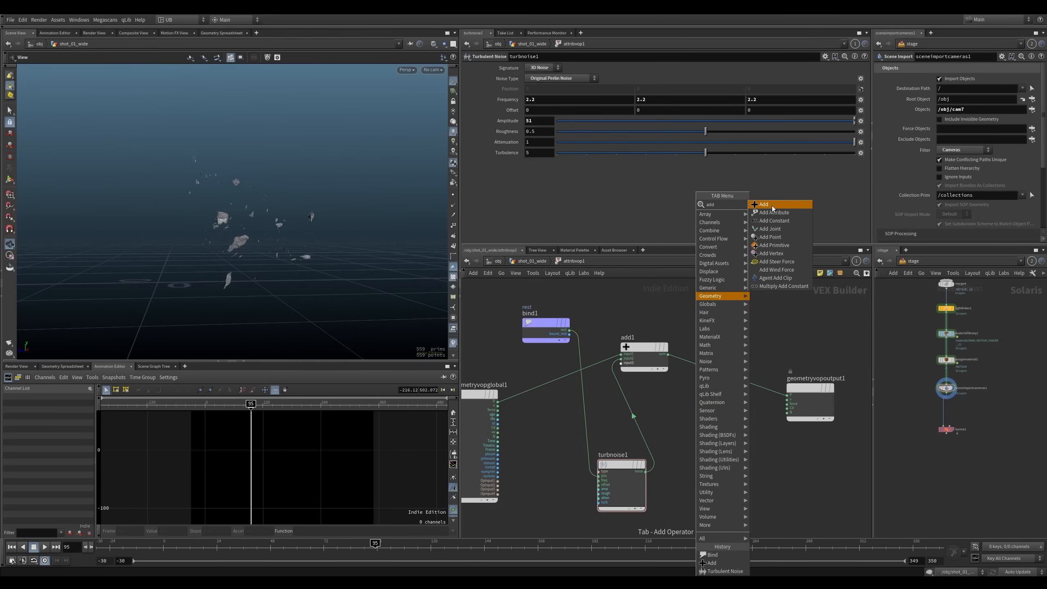
pyautogui.click(773, 208)
pyautogui.click(732, 384)
pyautogui.moveTo(733, 384); pyautogui.dragTo(498, 406)
pyautogui.moveTo(498, 406); pyautogui.dragTo(464, 385, button='middle')
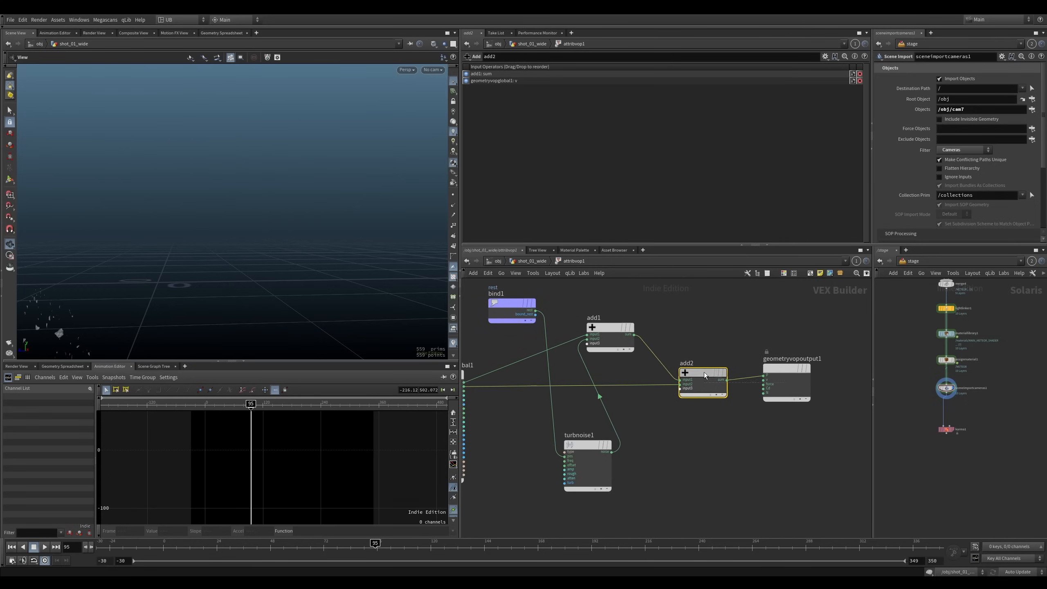
pyautogui.moveTo(324, 549); pyautogui.dragTo(391, 543)
pyautogui.moveTo(312, 235); pyautogui.dragTo(286, 241, button='middle')
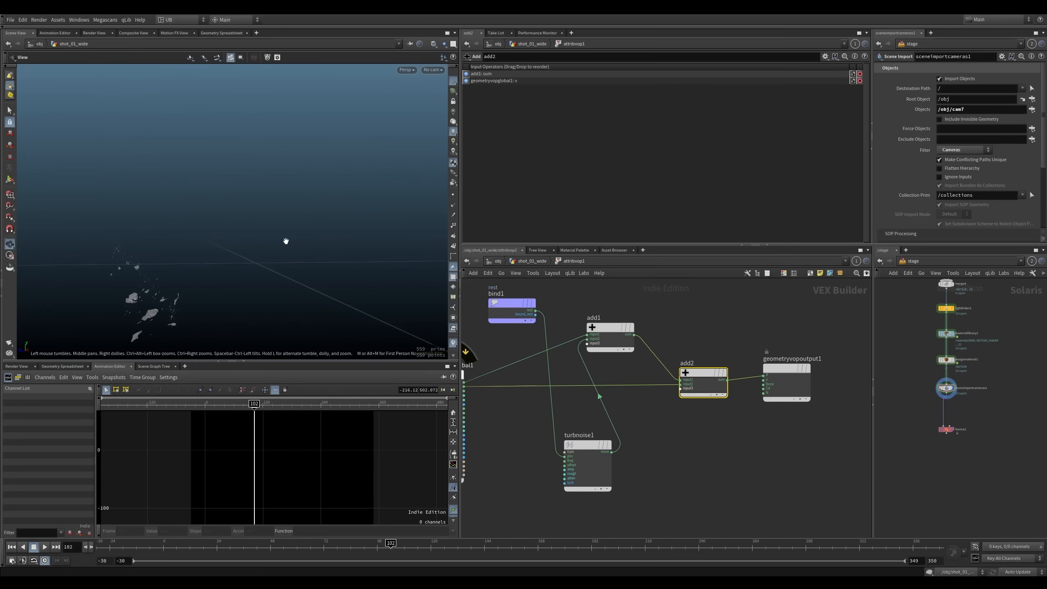
# Insert a Normalize node on the wire between the global v and the second Add node
pyautogui.press('Tab')
pyautogui.write('nor')
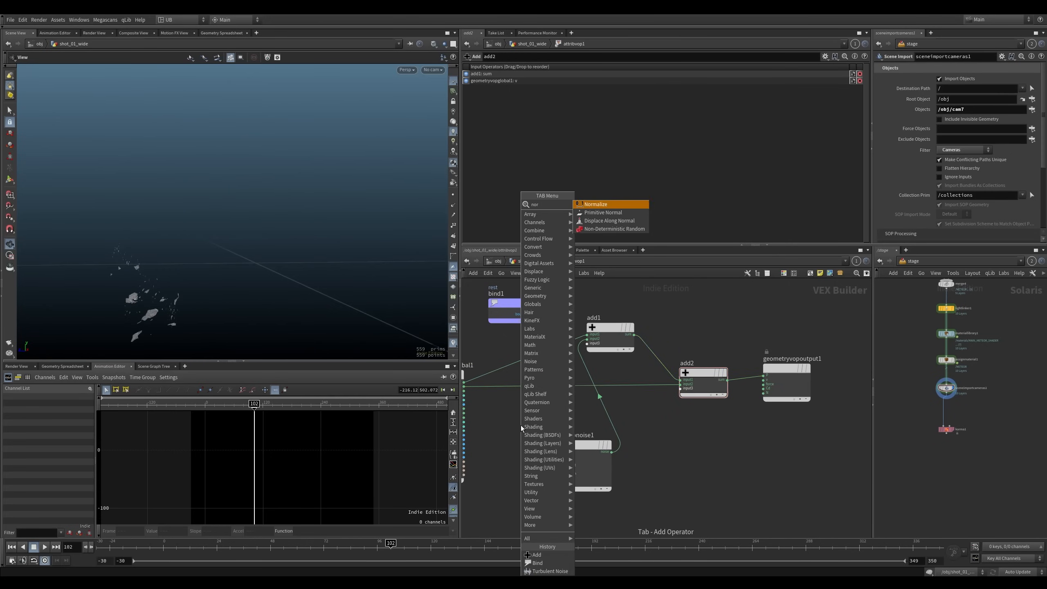
pyautogui.press('Return')
pyautogui.click(523, 396)
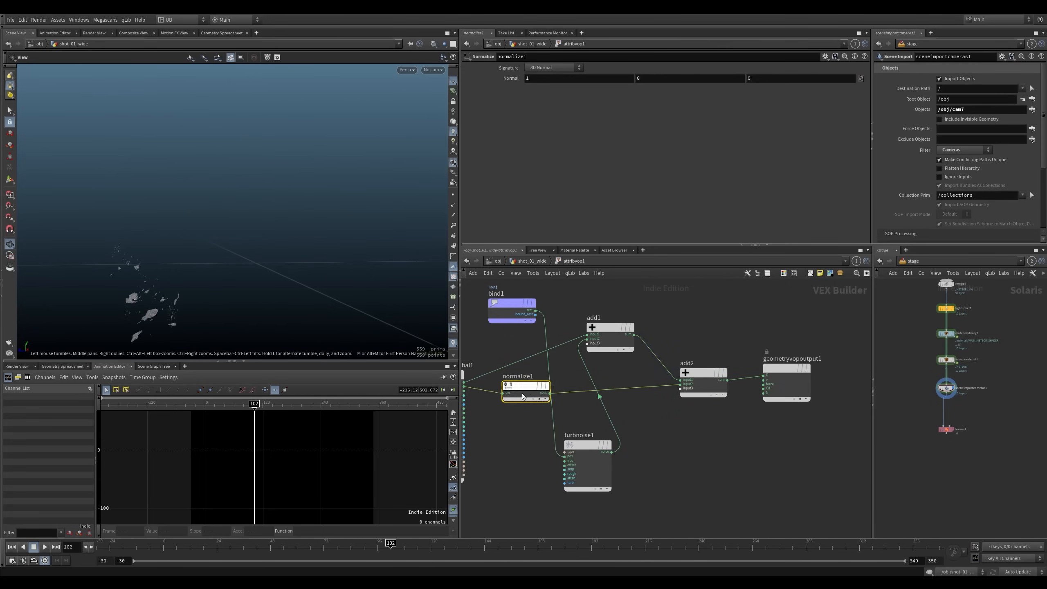
pyautogui.moveTo(523, 397); pyautogui.dragTo(524, 396)
# Review the shards at frame 44 and disconnect the Normalize output from the second Add node
pyautogui.moveTo(304, 198); pyautogui.dragTo(345, 202)
pyautogui.moveTo(256, 545)
pyautogui.mouseDown()
pyautogui.moveTo(181, 552)
pyautogui.moveTo(262, 550)
pyautogui.mouseUp()
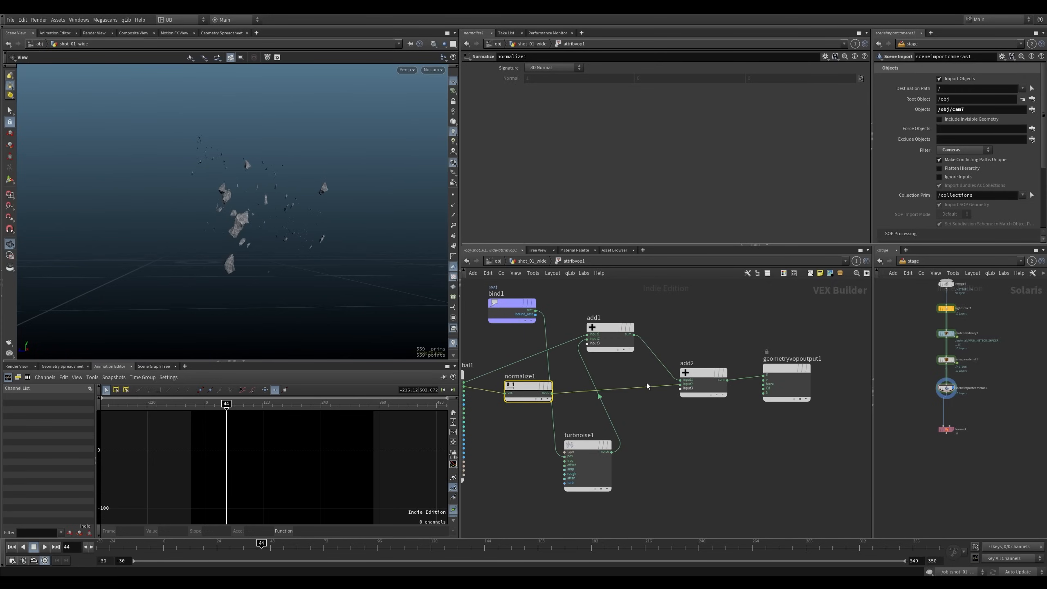
pyautogui.moveTo(652, 373); pyautogui.dragTo(654, 427)
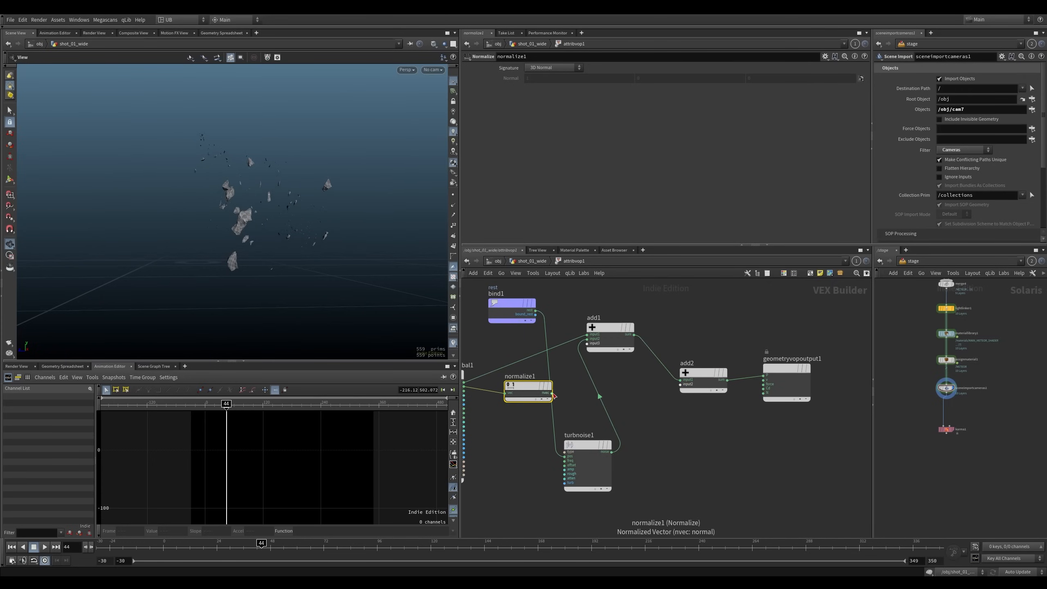
# Reconnect the Normalize output to the second Add node's second input and review the shards
pyautogui.moveTo(552, 393); pyautogui.dragTo(681, 384)
pyautogui.moveTo(246, 233); pyautogui.dragTo(261, 223)
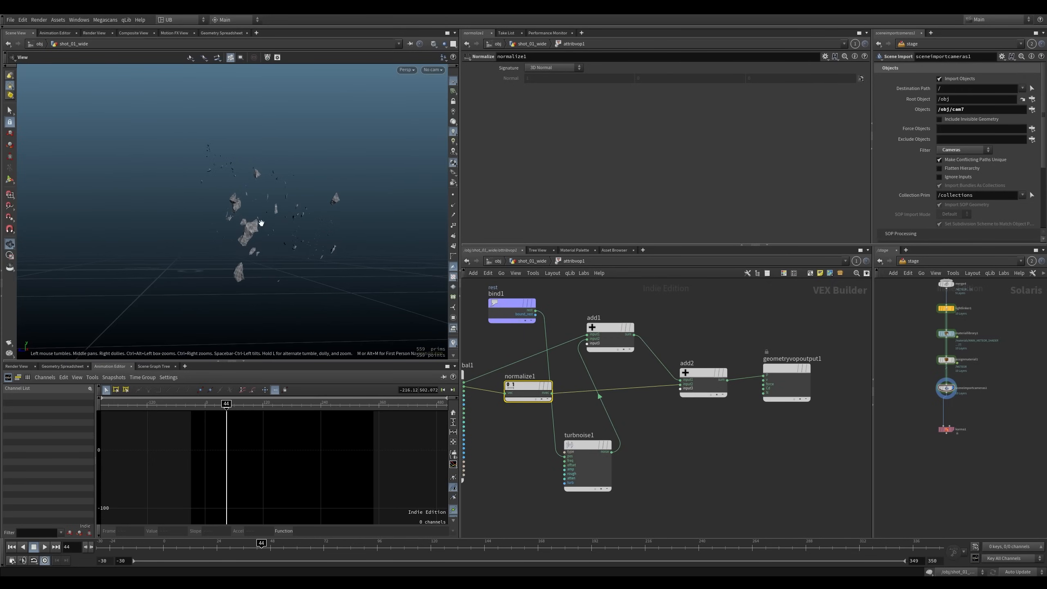
pyautogui.scroll(-2, 285, 219)
pyautogui.moveTo(664, 429); pyautogui.dragTo(761, 421, button='middle')
pyautogui.scroll(-2, 619, 427)
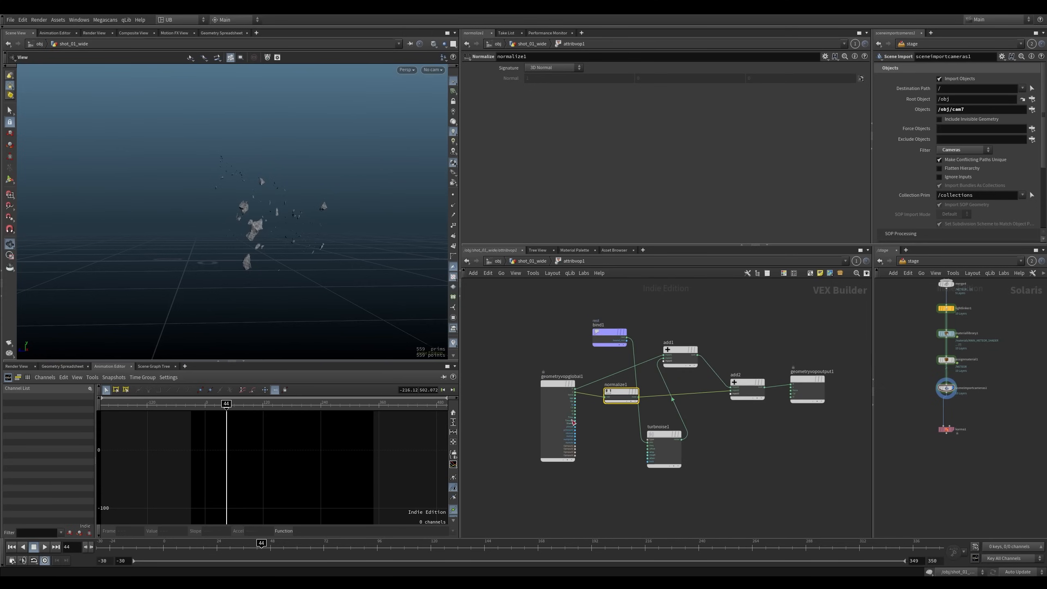
# Make room beside the global and Normalize nodes and insert a Multiply node on the wire between Normalize and the second Add node
pyautogui.moveTo(531, 382); pyautogui.dragTo(565, 413)
pyautogui.moveTo(606, 445); pyautogui.dragTo(635, 428, button='middle')
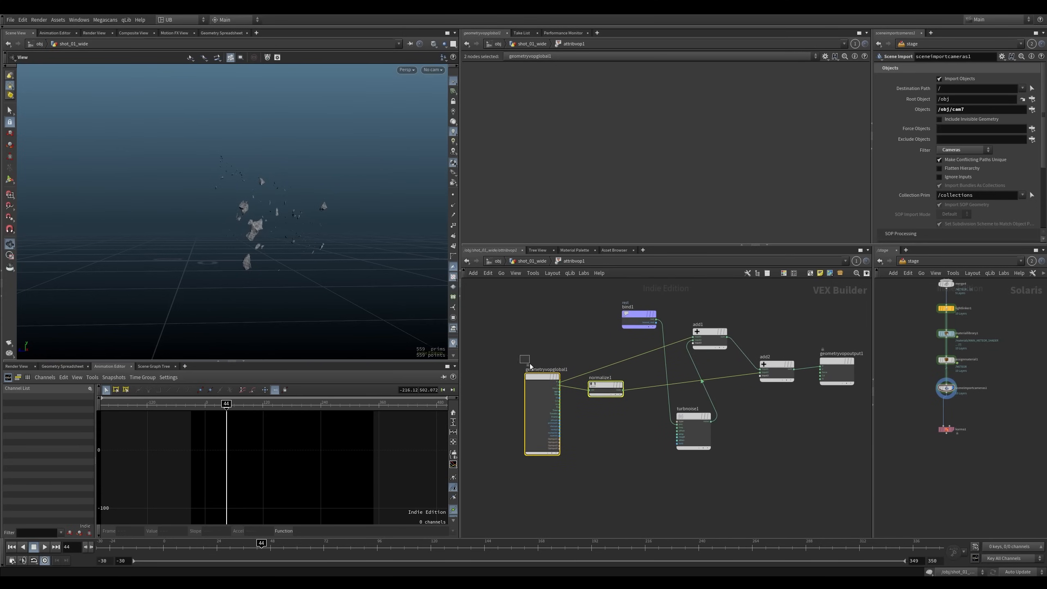
pyautogui.moveTo(605, 393); pyautogui.dragTo(573, 387)
pyautogui.click(615, 421)
pyautogui.scroll(2, 600, 405)
pyautogui.press('Tab')
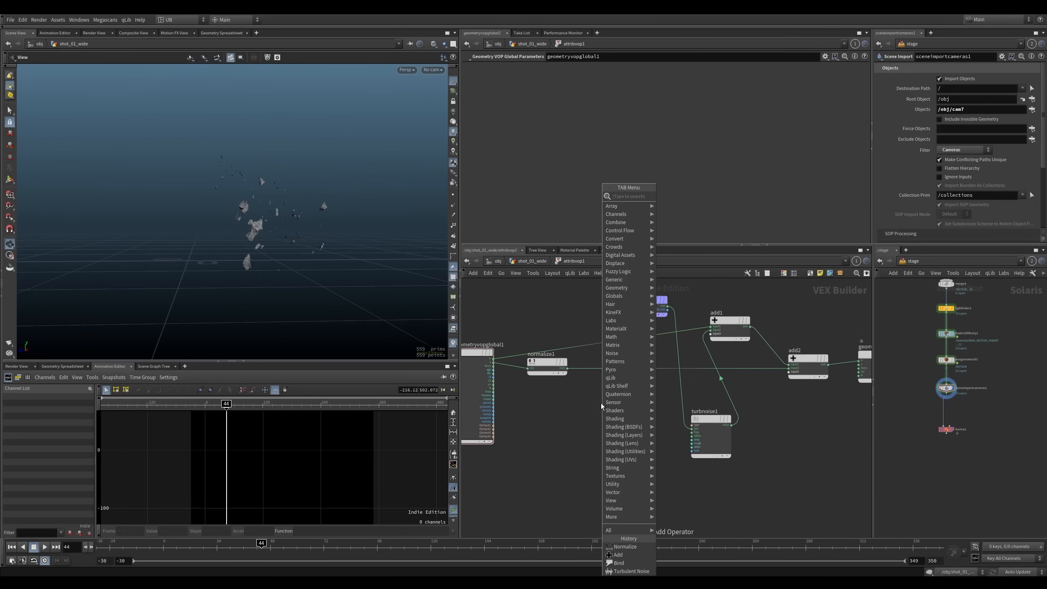
pyautogui.write('mul')
pyautogui.press('Return')
pyautogui.click(629, 377)
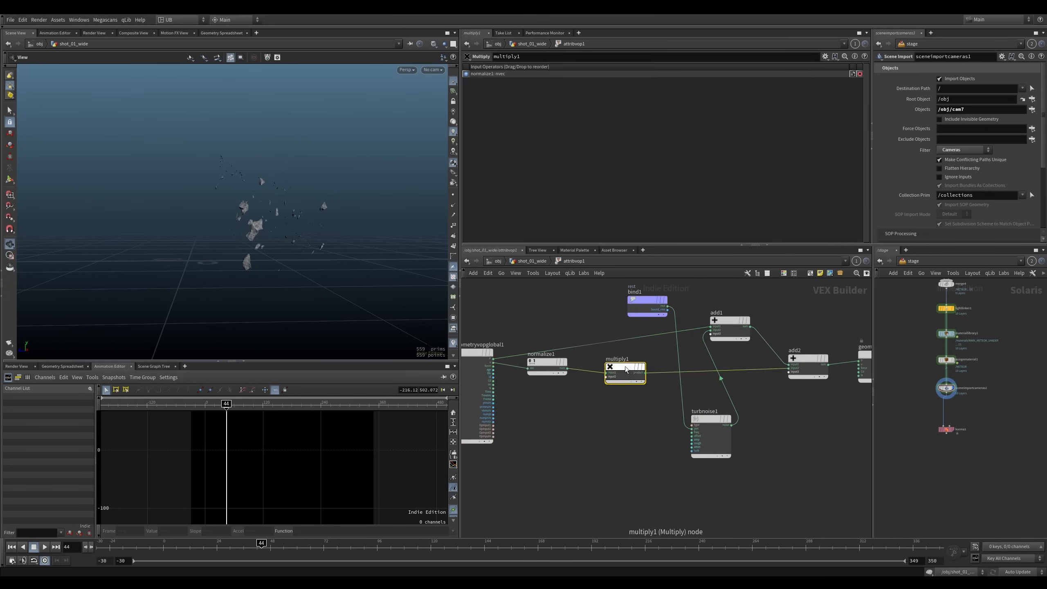
pyautogui.middleClick(616, 387)
pyautogui.click(627, 390)
pyautogui.click(611, 387)
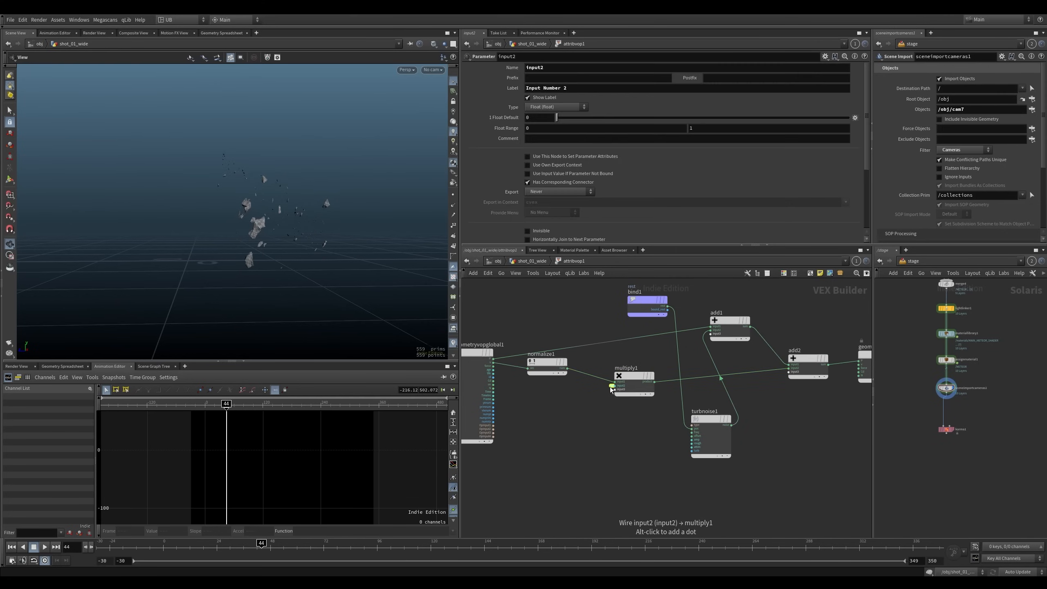
pyautogui.click(612, 387)
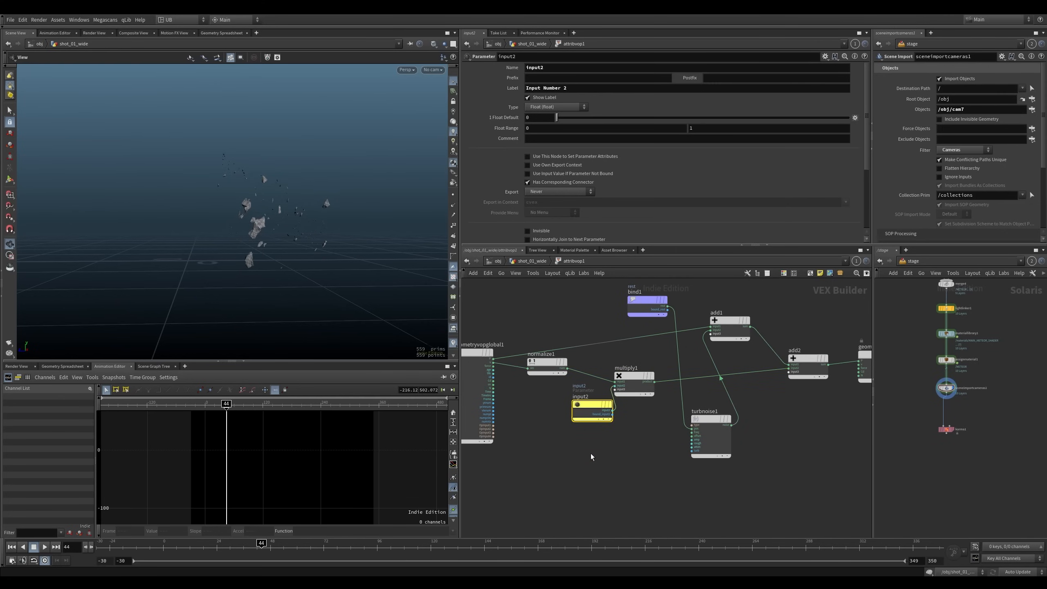
pyautogui.hotkey('ctrl', 'z')
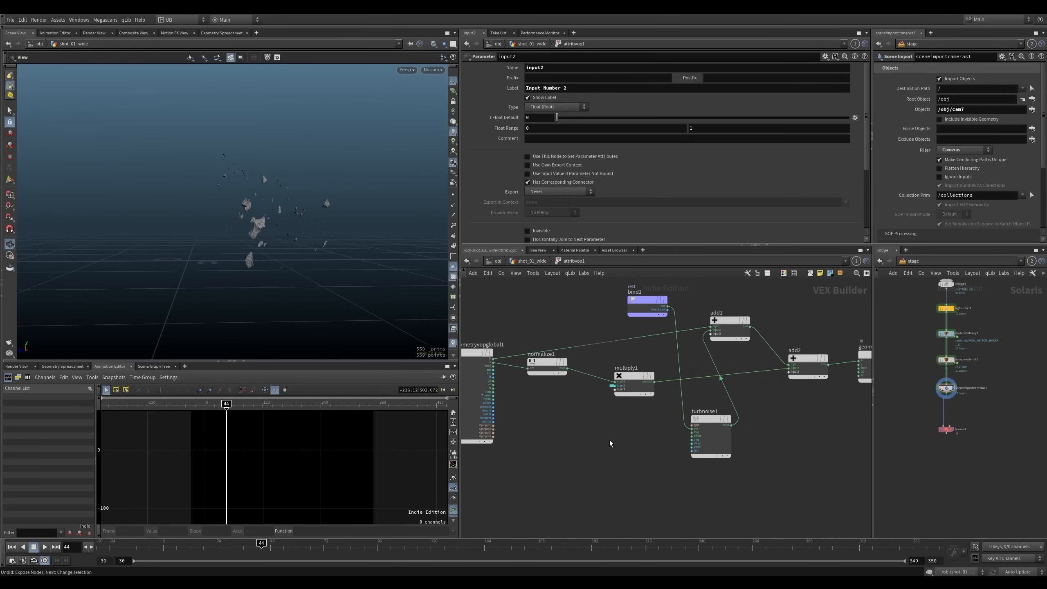
pyautogui.hotkey('ctrl', 'z')
pyautogui.hotkey('ctrl', 'z')
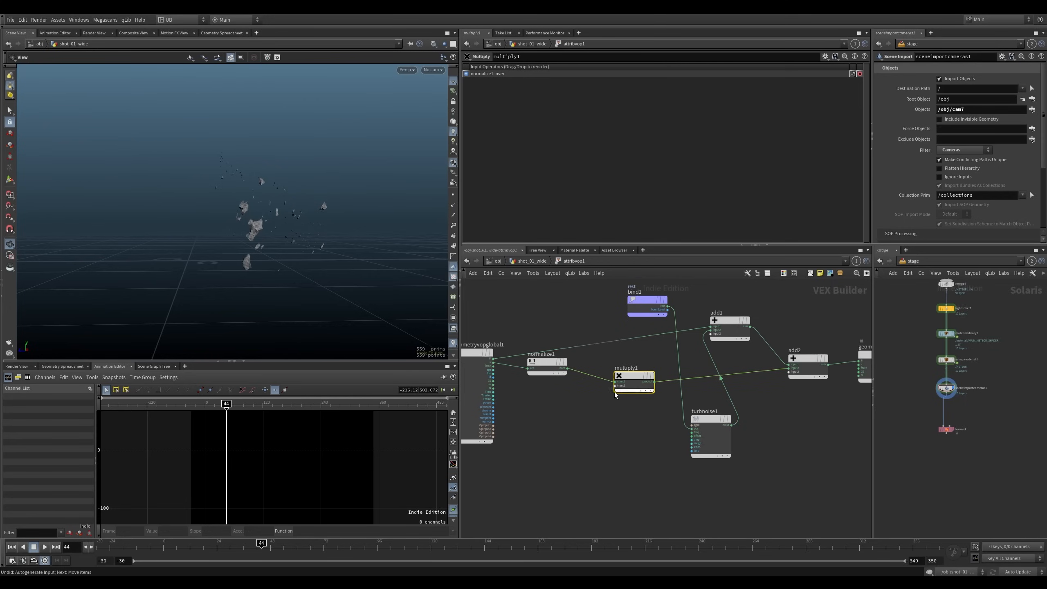
# Create a float constant on the Multiply node's second input and set its default to 20.933
pyautogui.middleClick(616, 387)
pyautogui.click(628, 407)
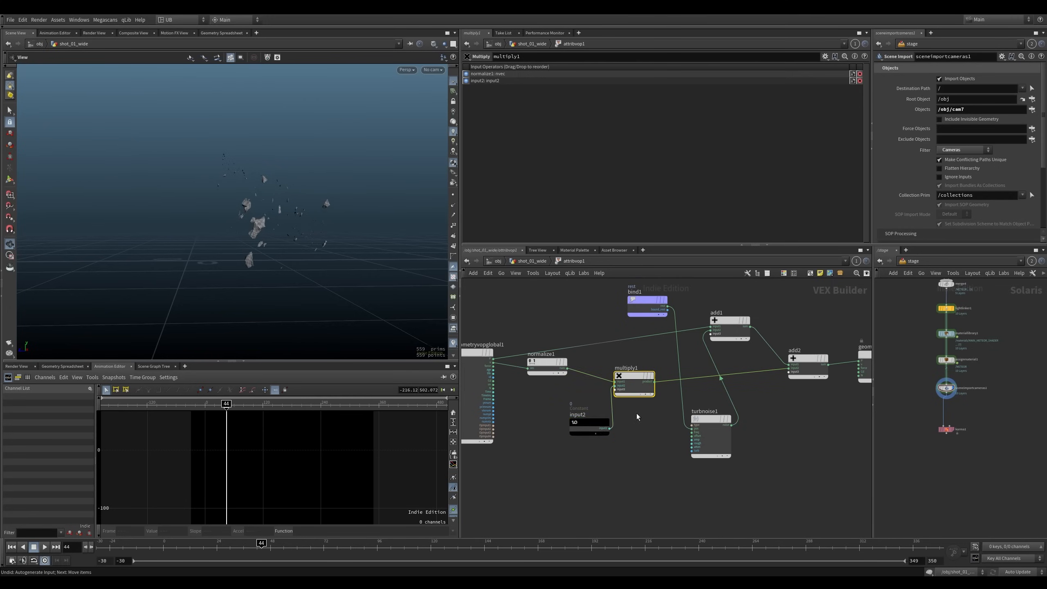
pyautogui.moveTo(762, 86); pyautogui.dragTo(836, 85)
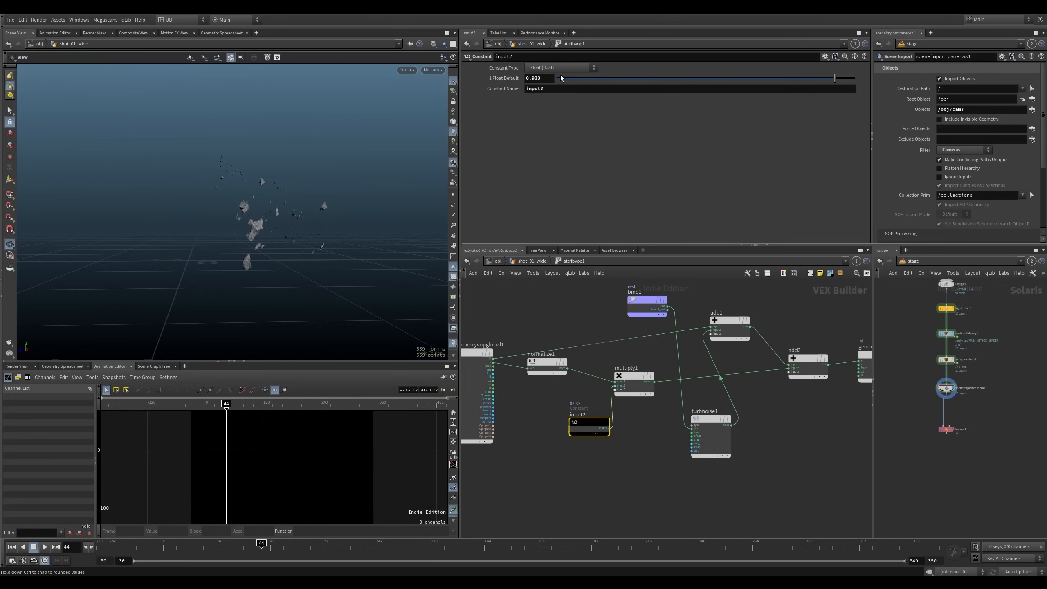
pyautogui.moveTo(544, 79); pyautogui.dragTo(563, 58, button='middle')
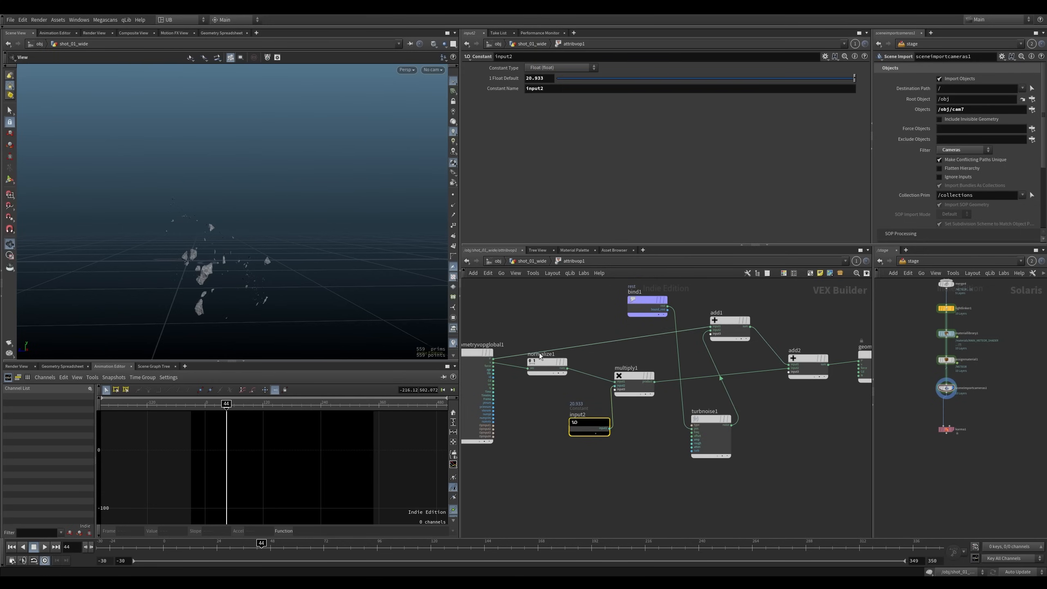
# Tidy the positions of the Normalize, rest bind and global nodes and inspect the offset shards
pyautogui.moveTo(545, 375); pyautogui.dragTo(542, 388)
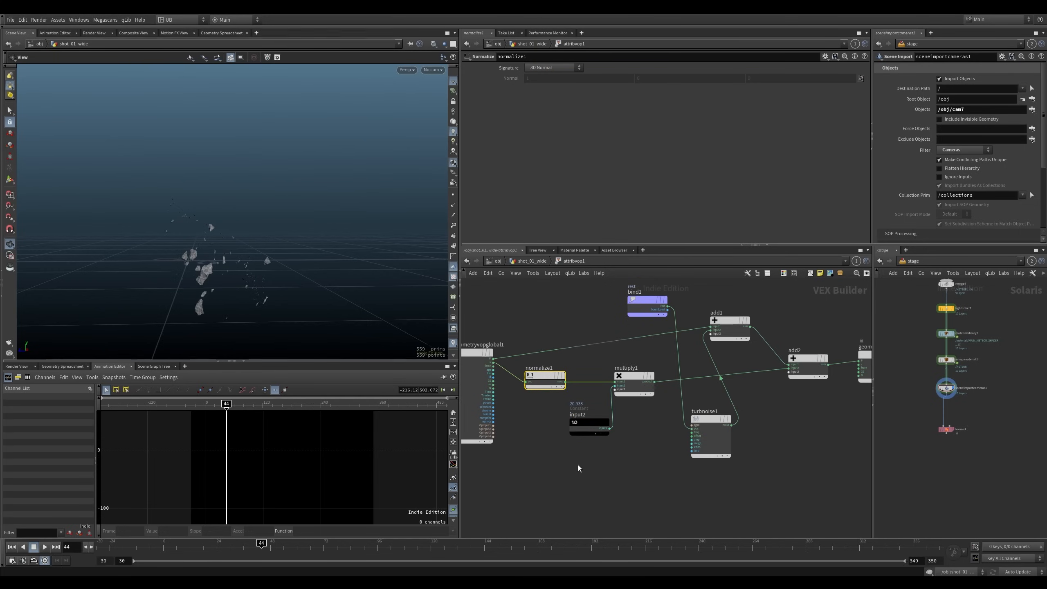
pyautogui.click(585, 425)
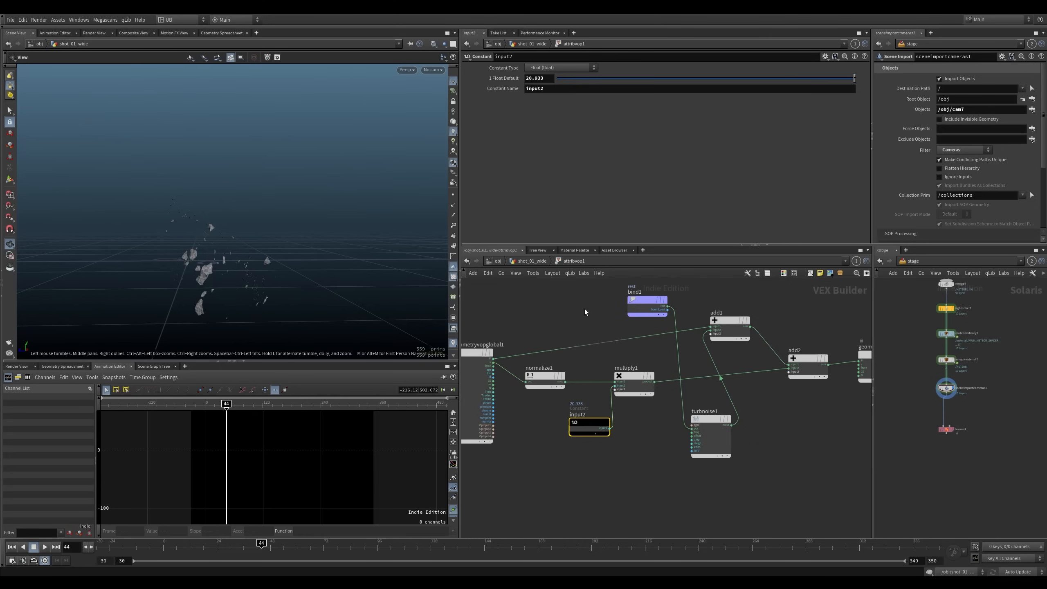
pyautogui.moveTo(699, 291); pyautogui.dragTo(723, 317, button='middle')
pyautogui.moveTo(671, 327); pyautogui.dragTo(636, 315)
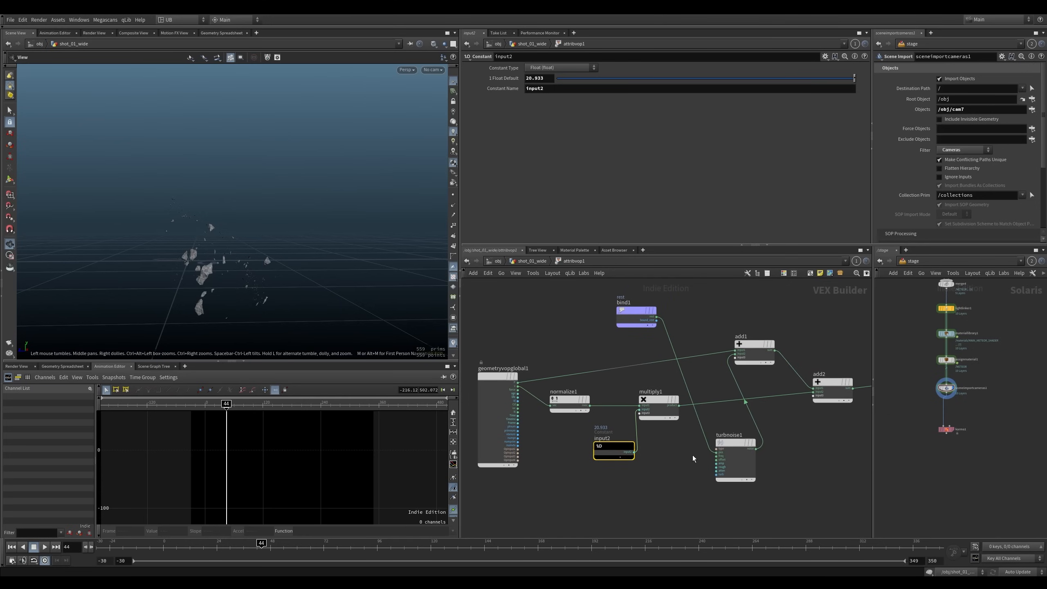
pyautogui.moveTo(667, 471); pyautogui.dragTo(618, 448, button='middle')
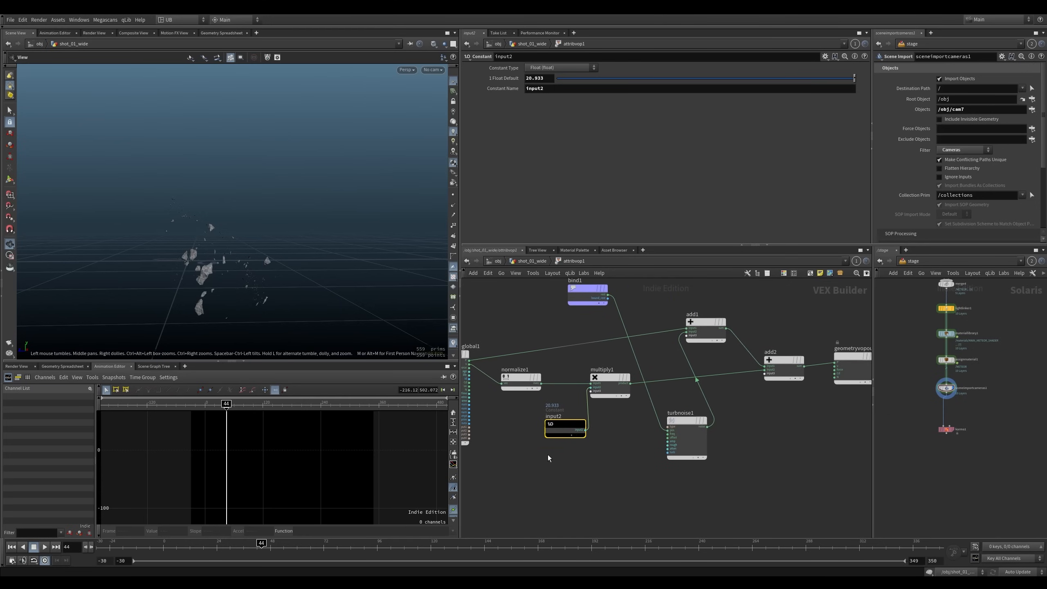
pyautogui.moveTo(554, 456); pyautogui.dragTo(673, 429, button='middle')
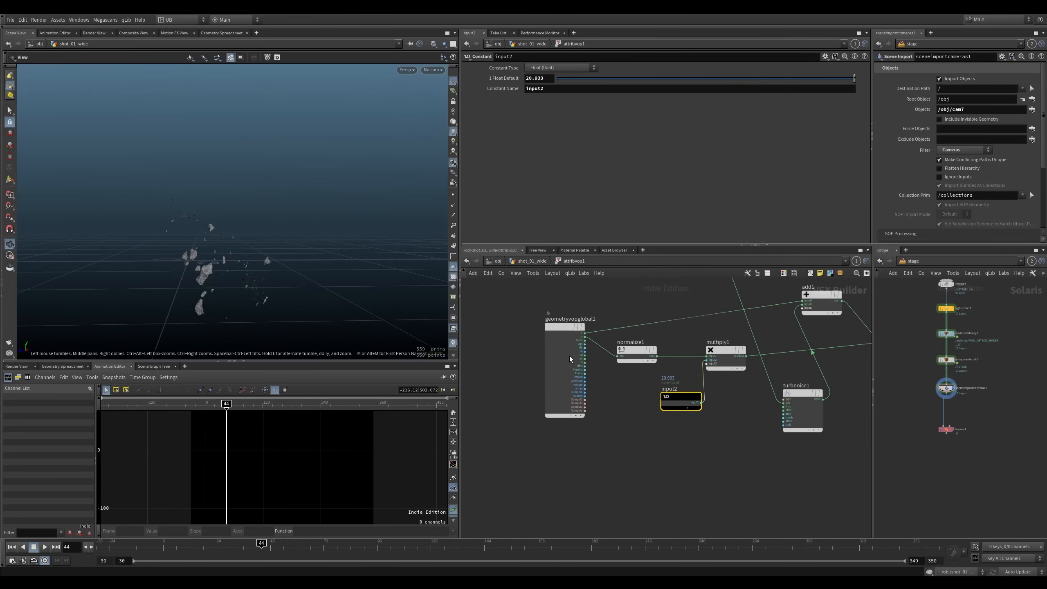
pyautogui.moveTo(565, 328)
pyautogui.mouseDown()
pyautogui.moveTo(552, 345)
pyautogui.moveTo(560, 330)
pyautogui.mouseUp()
pyautogui.moveTo(206, 274); pyautogui.dragTo(265, 278, button='right')
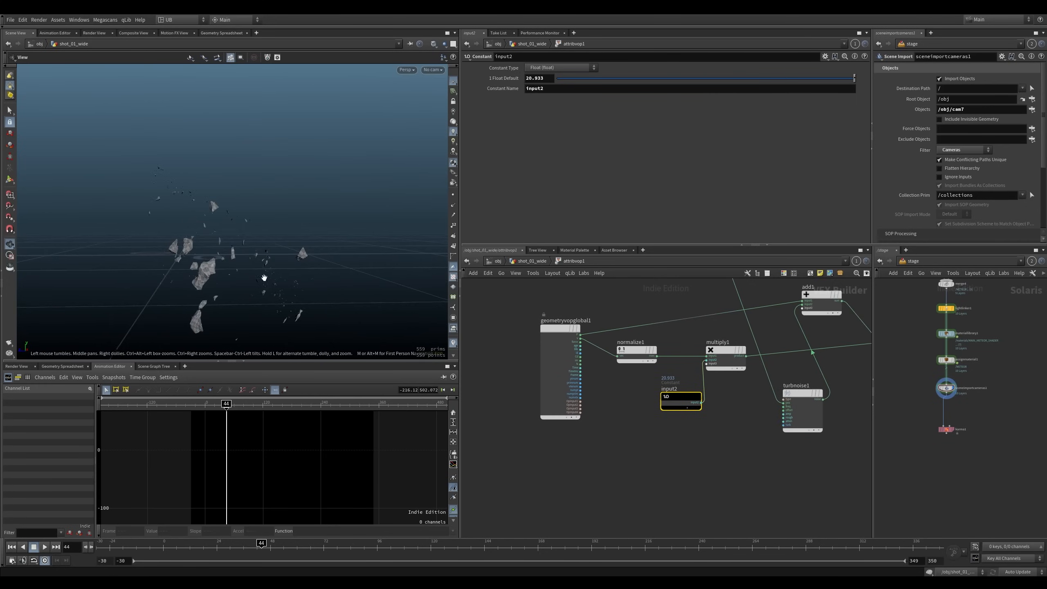
pyautogui.moveTo(270, 274); pyautogui.dragTo(277, 260, button='middle')
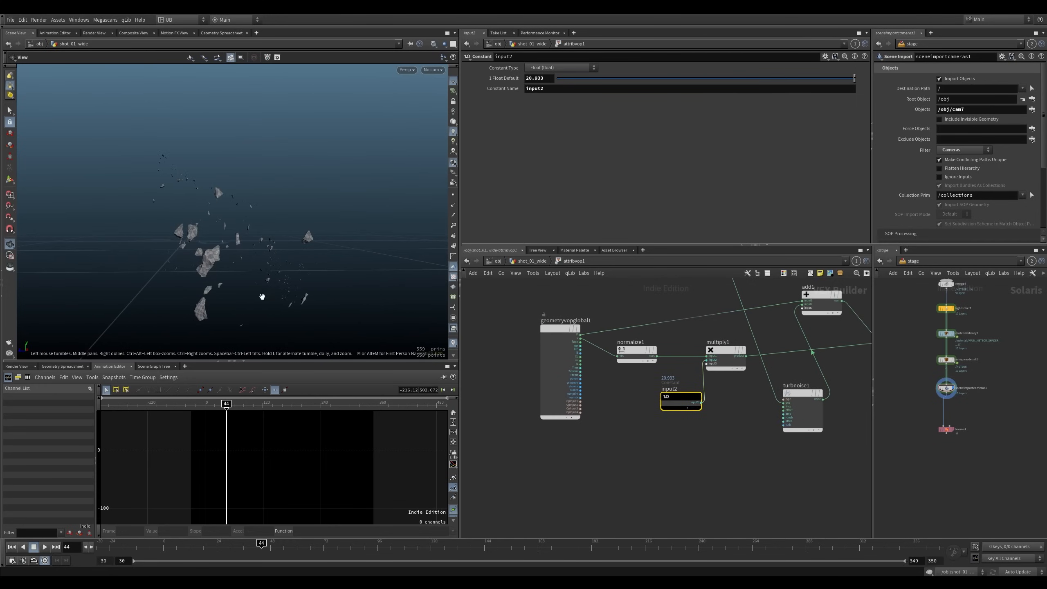
# Add a Random node below the constant and feed its position input from the global ptnum output
pyautogui.moveTo(629, 424); pyautogui.dragTo(601, 422, button='middle')
pyautogui.scroll(2, 600, 422)
pyautogui.press('Tab')
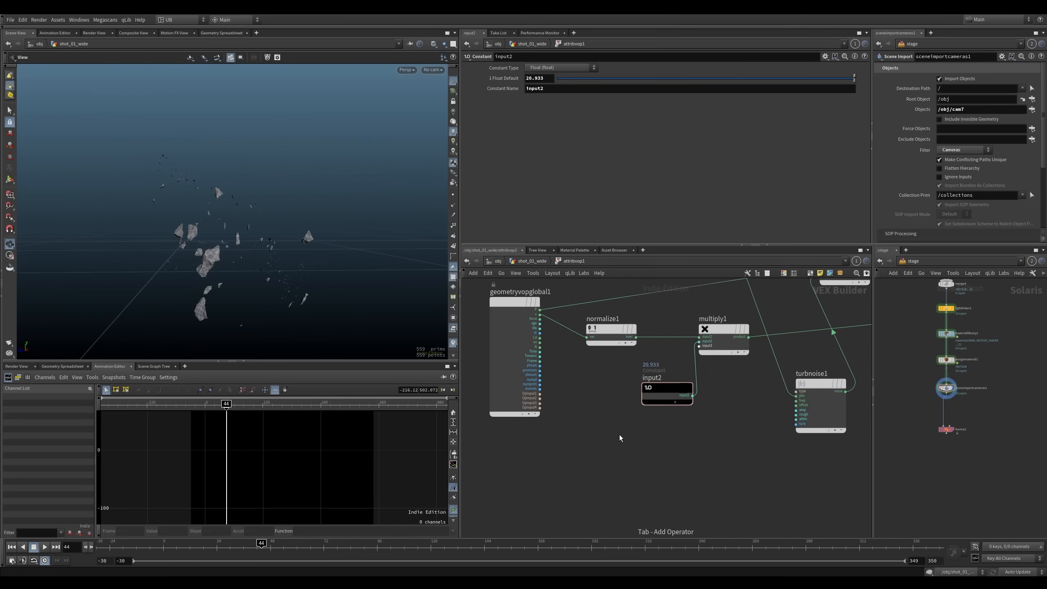
pyautogui.write('random')
pyautogui.press('Return')
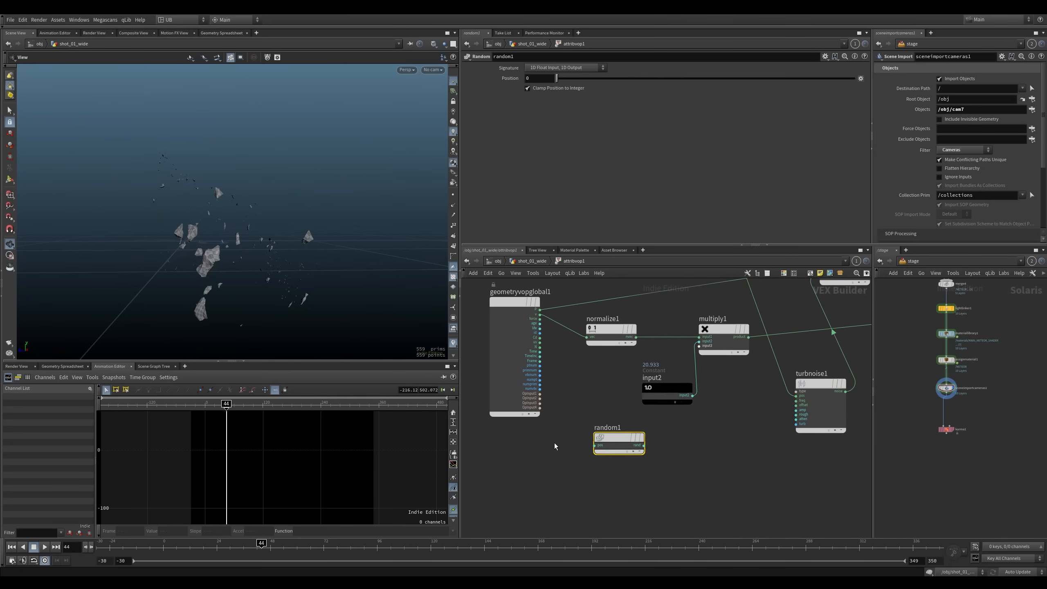
pyautogui.click(599, 451)
pyautogui.scroll(1, 599, 450)
pyautogui.click(600, 445)
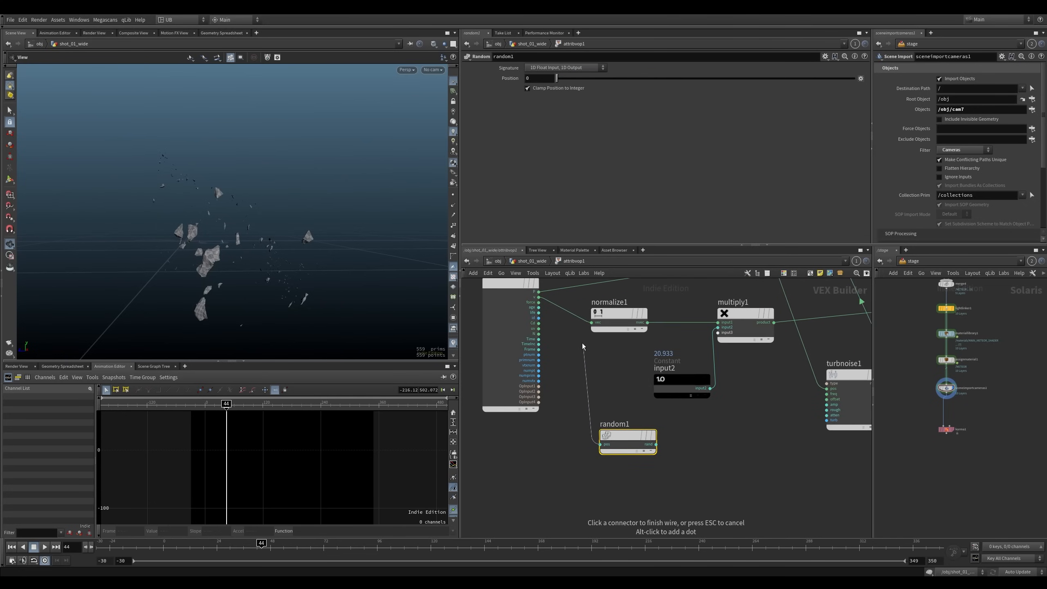
pyautogui.click(539, 355)
# Examine the shard points in the viewport and hide the point display
pyautogui.scroll(3, 338, 196)
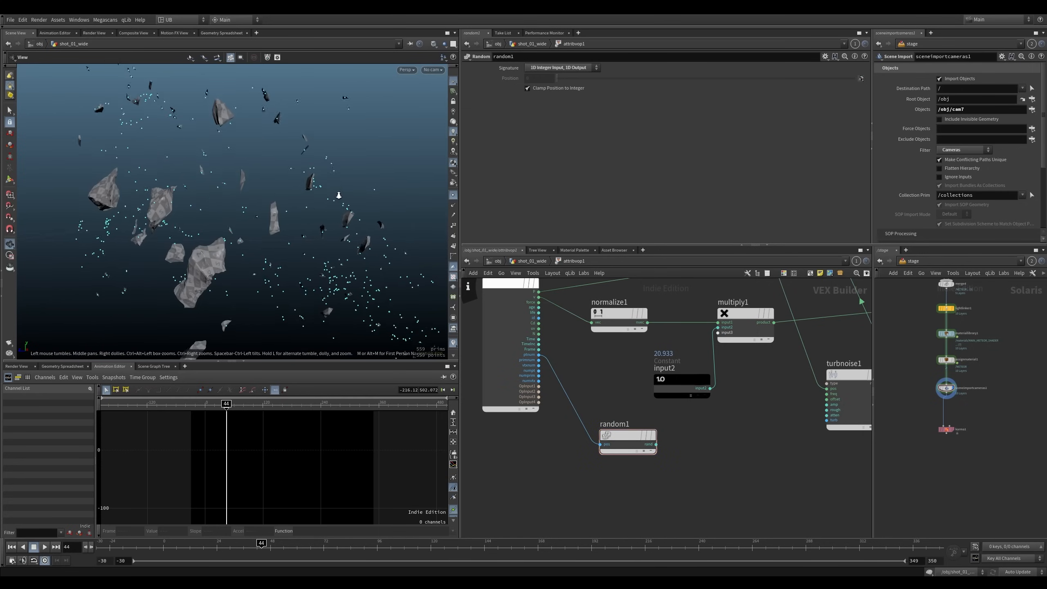
pyautogui.moveTo(338, 196); pyautogui.dragTo(285, 196, button='right')
pyautogui.scroll(-5, 337, 225)
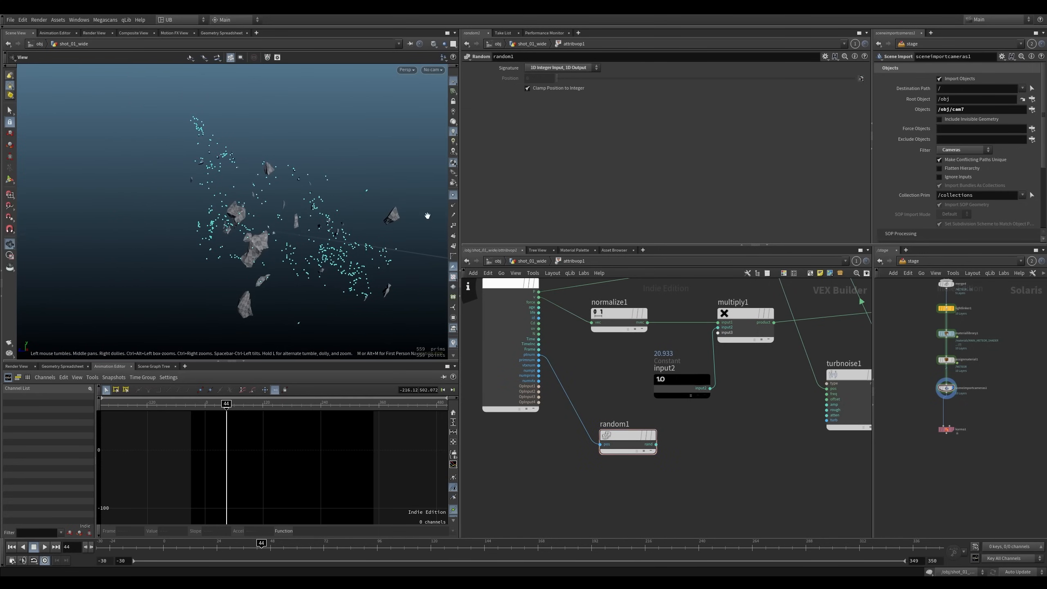
pyautogui.click(453, 195)
# Reposition the Random node and add a Fit Range node fed by its output
pyautogui.click(651, 437)
pyautogui.moveTo(675, 445); pyautogui.dragTo(629, 429, button='middle')
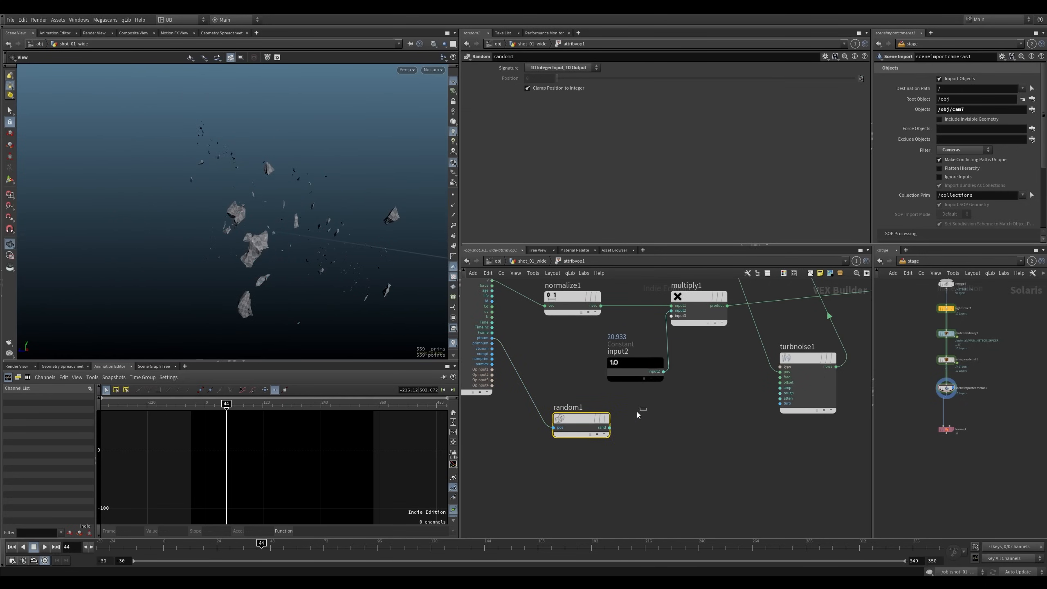
pyautogui.moveTo(648, 408); pyautogui.dragTo(527, 452)
pyautogui.moveTo(612, 431); pyautogui.dragTo(596, 437, button='middle')
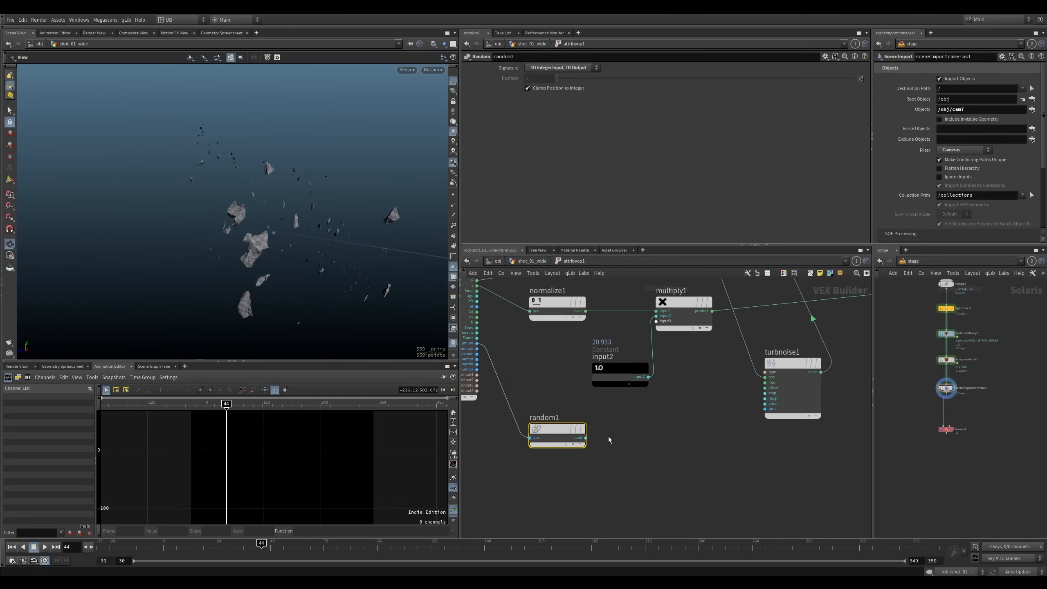
pyautogui.press('Tab')
pyautogui.write('fit')
pyautogui.press('Return')
pyautogui.click(628, 437)
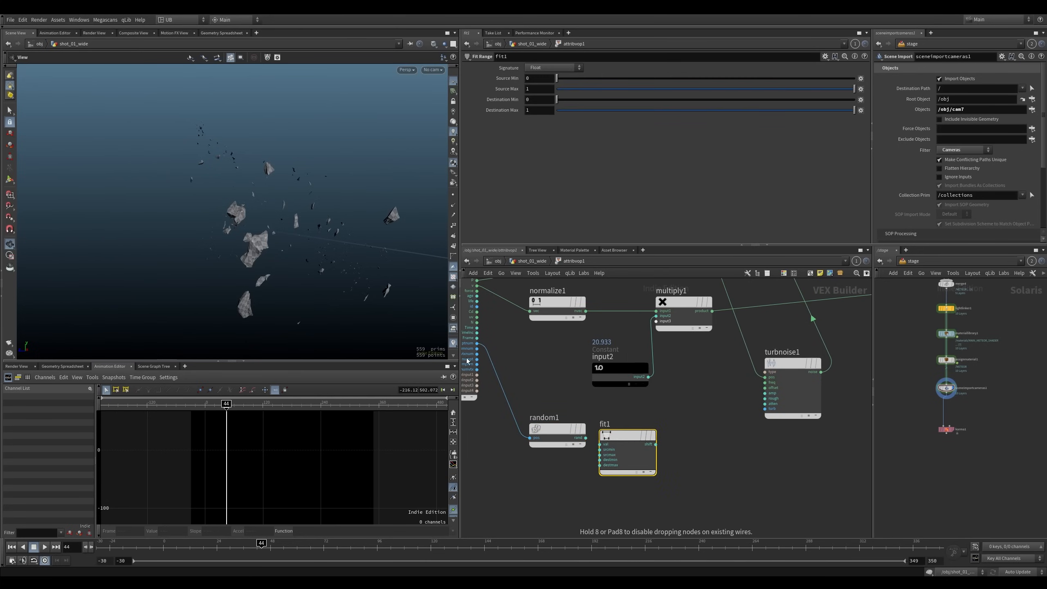
pyautogui.moveTo(629, 436)
pyautogui.mouseDown()
pyautogui.moveTo(645, 430)
pyautogui.moveTo(617, 438)
pyautogui.moveTo(642, 444)
pyautogui.mouseUp()
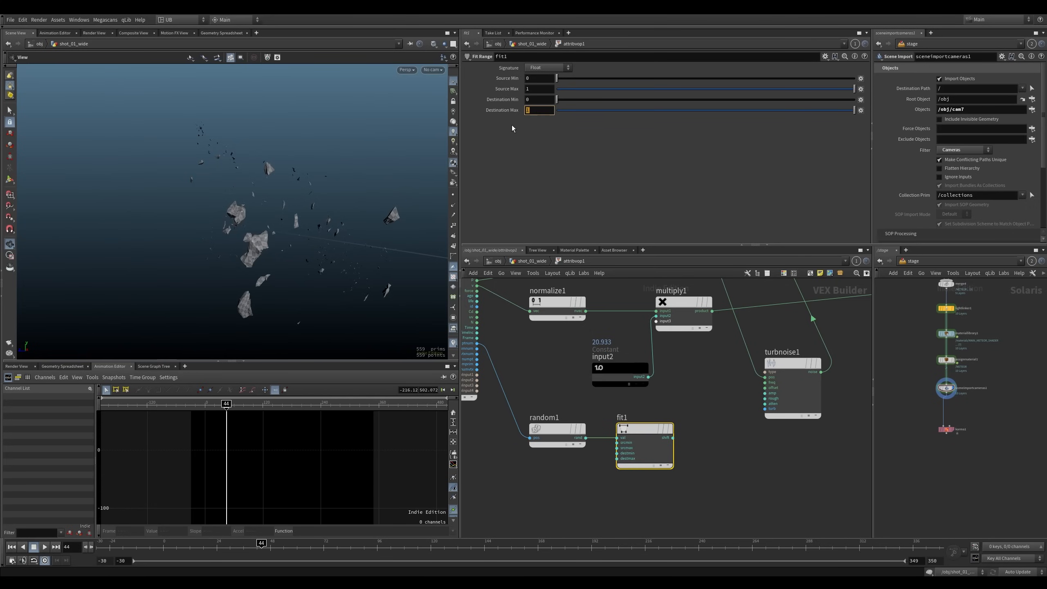
# Move the constant aside, wire the Fit Range output into the Multiply node's third input and review the shards
pyautogui.moveTo(704, 383); pyautogui.dragTo(670, 390, button='middle')
pyautogui.moveTo(592, 379); pyautogui.dragTo(567, 373)
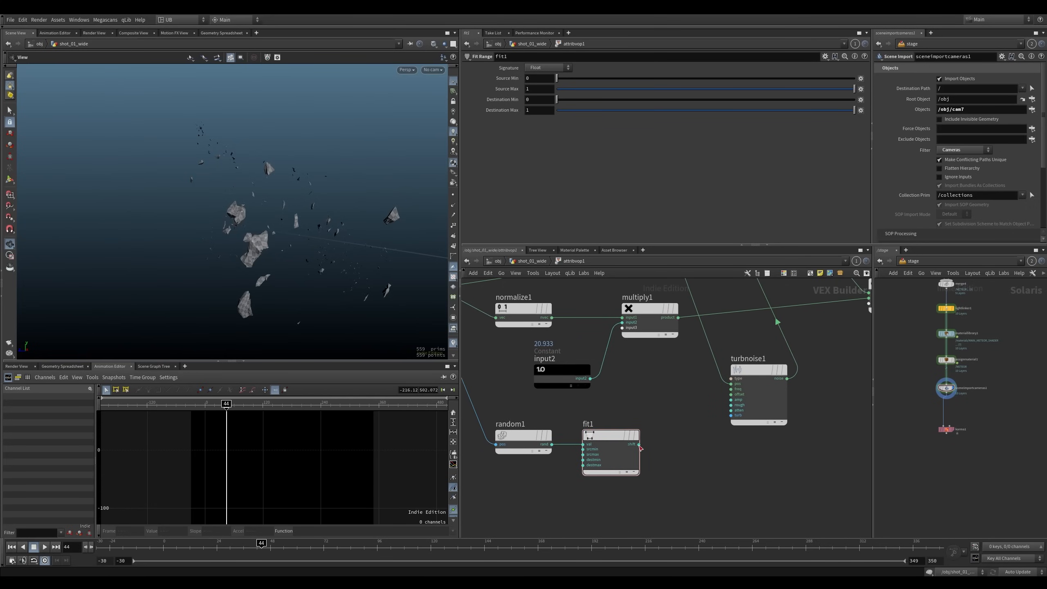
pyautogui.moveTo(639, 444); pyautogui.dragTo(623, 328)
pyautogui.moveTo(302, 247); pyautogui.dragTo(318, 236)
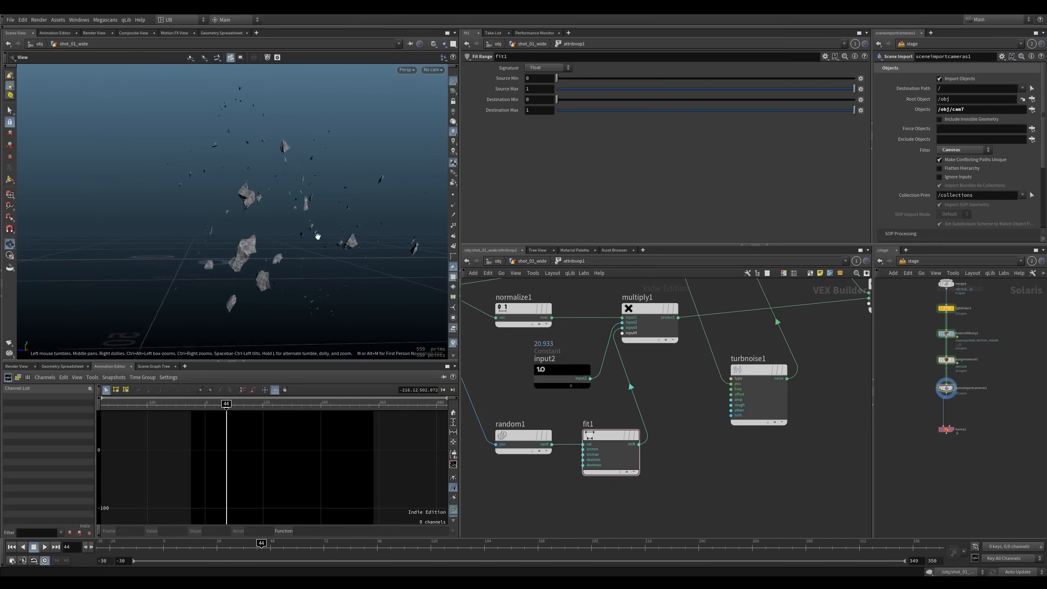
pyautogui.scroll(-4, 318, 236)
pyautogui.moveTo(656, 362); pyautogui.dragTo(673, 326)
pyautogui.moveTo(586, 398); pyautogui.dragTo(572, 426, button='middle')
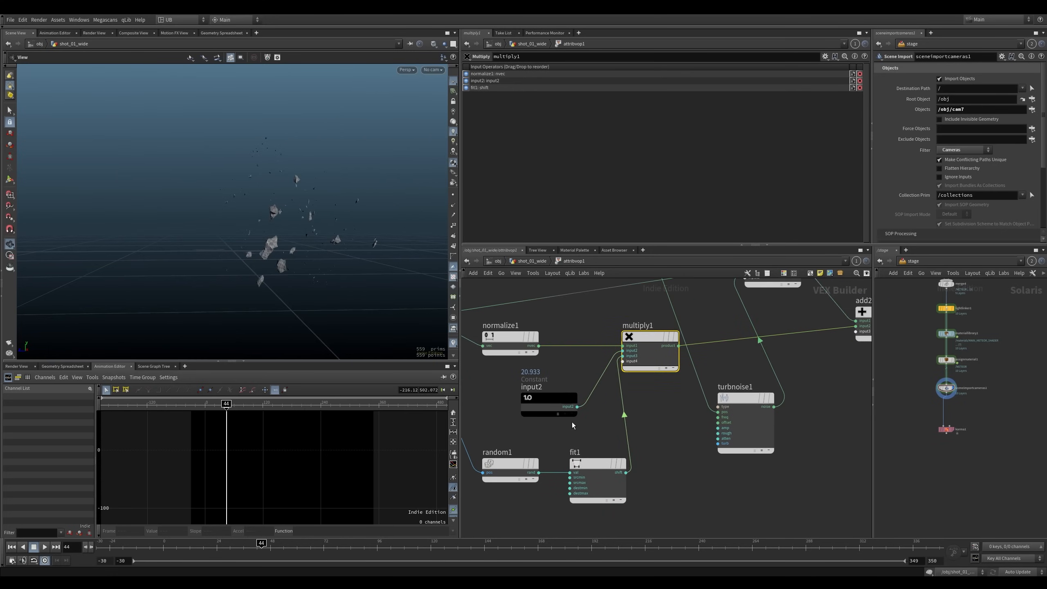
# Cut the Fit Range wire to the Multiply node to compare the shards, and undo the cut
pyautogui.click(554, 400)
pyautogui.moveTo(663, 447); pyautogui.dragTo(614, 475)
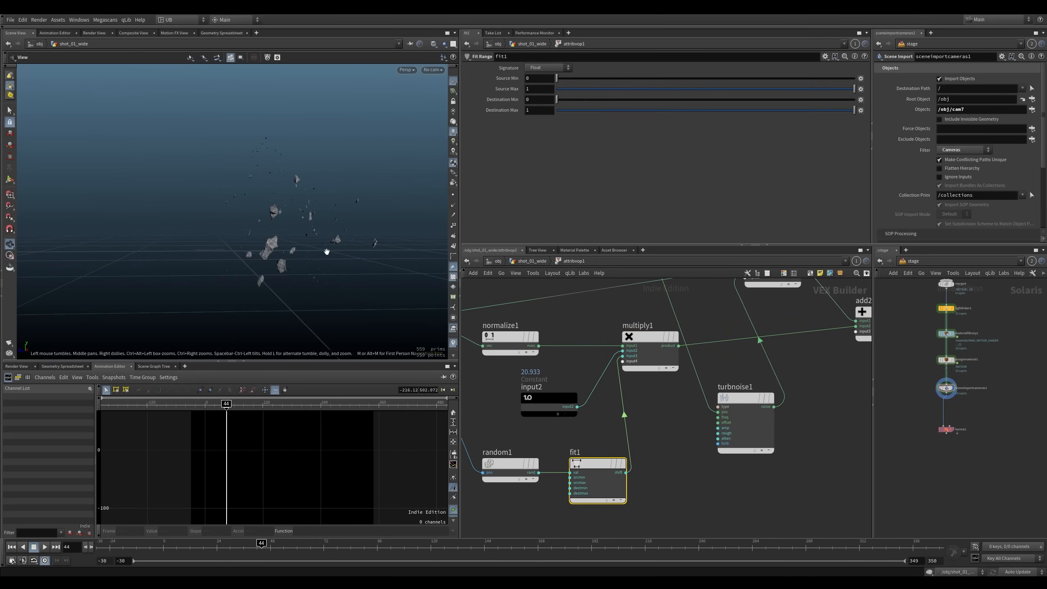
pyautogui.moveTo(635, 411); pyautogui.dragTo(618, 422)
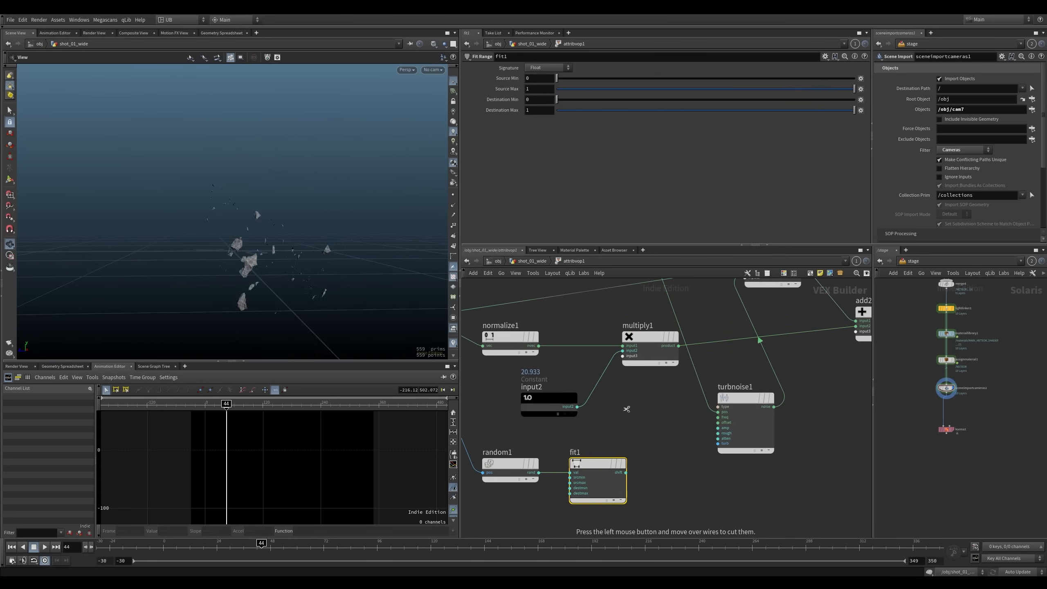
pyautogui.hotkey('ctrl', 'z')
# Set the Fit Range node's Destination Max to 5.2 and inspect the spread of the shards
pyautogui.moveTo(299, 262); pyautogui.dragTo(266, 250)
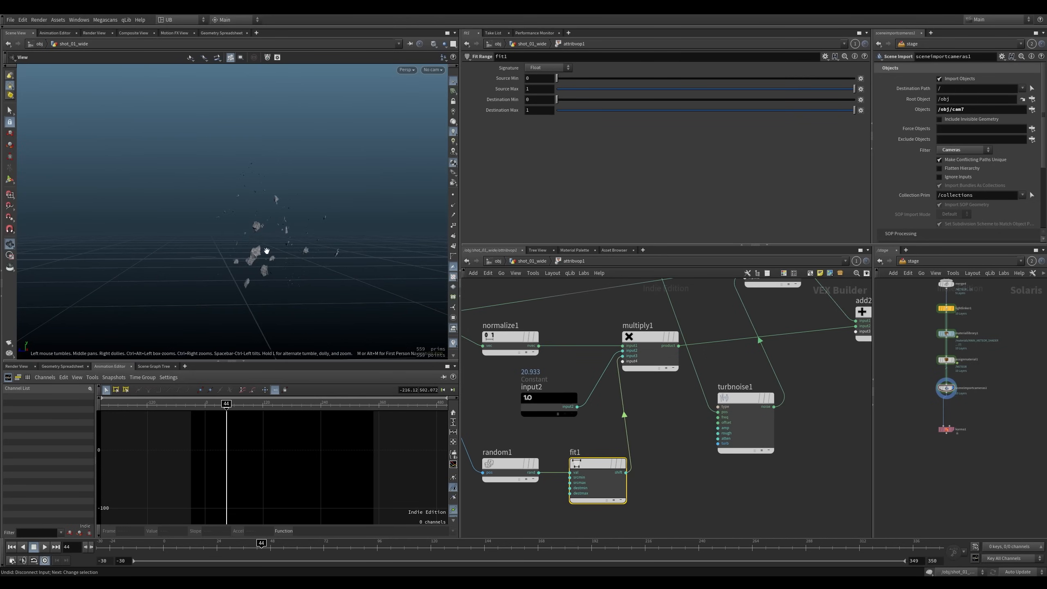
pyautogui.moveTo(268, 244); pyautogui.dragTo(305, 234, button='right')
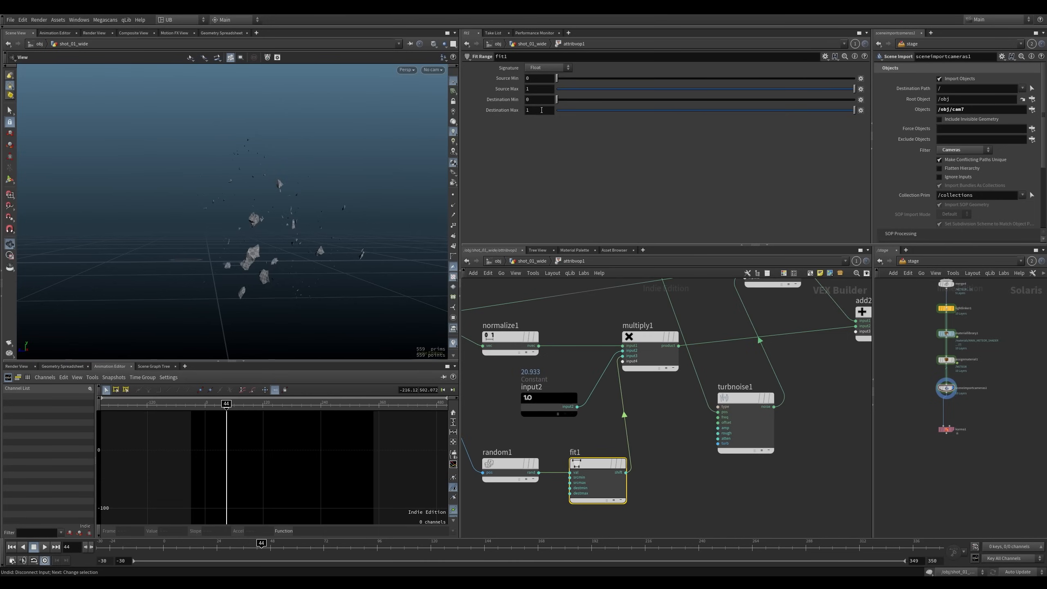
pyautogui.moveTo(539, 99); pyautogui.dragTo(584, 107, button='middle')
pyautogui.moveTo(652, 105); pyautogui.dragTo(664, 106, button='middle')
pyautogui.moveTo(256, 242)
pyautogui.mouseDown()
pyautogui.moveTo(246, 262)
pyautogui.moveTo(217, 250)
pyautogui.moveTo(241, 258)
pyautogui.moveTo(200, 266)
pyautogui.moveTo(252, 254)
pyautogui.mouseUp()
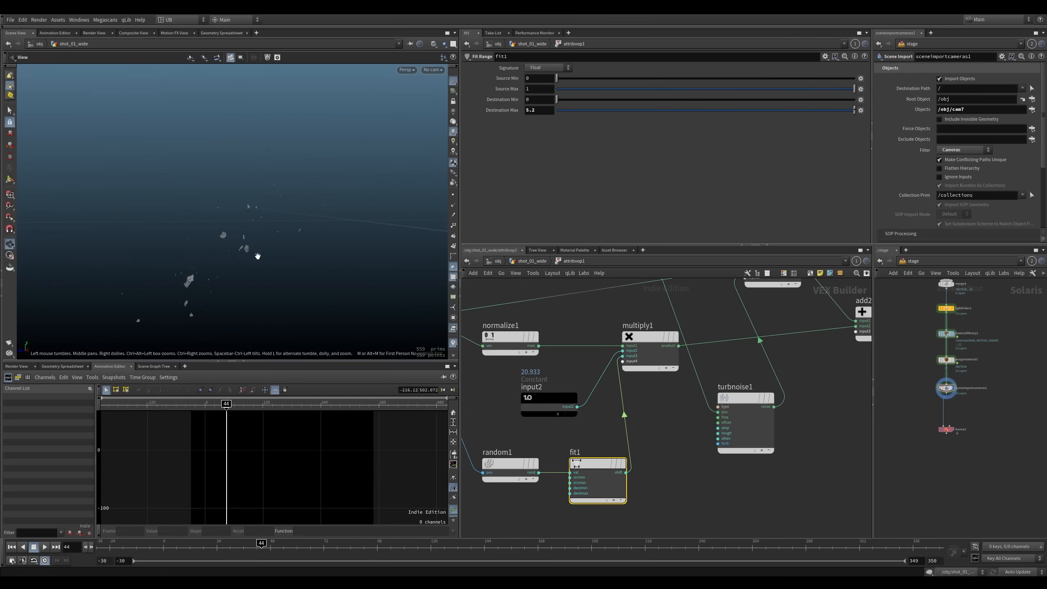
# Review the network around the Normalize node and the scattered shards at frame 93
pyautogui.moveTo(574, 321); pyautogui.dragTo(619, 331, button='middle')
pyautogui.moveTo(619, 332); pyautogui.dragTo(534, 363)
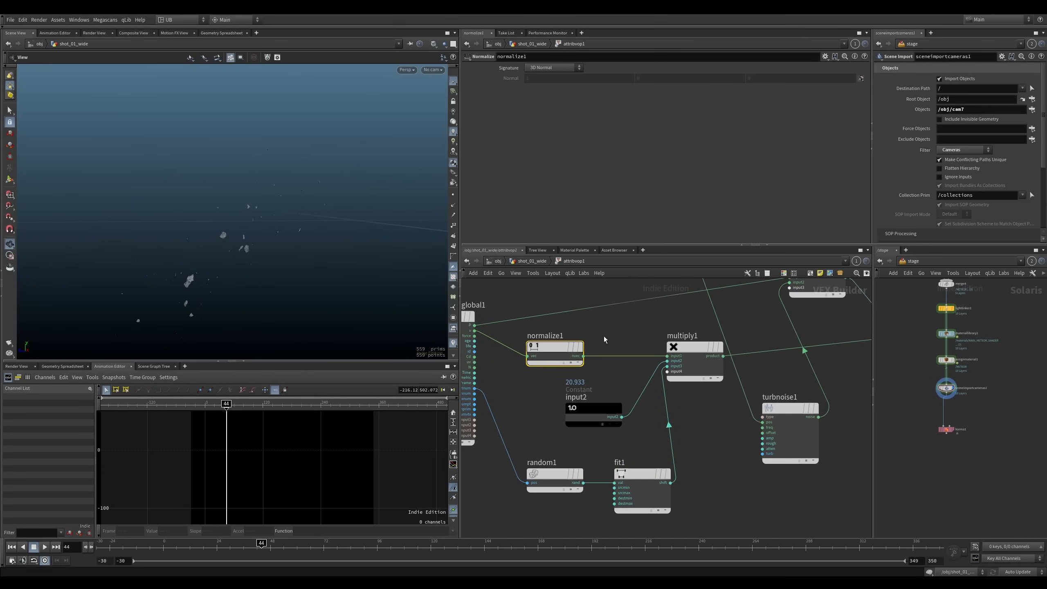
pyautogui.moveTo(276, 548); pyautogui.dragTo(372, 549)
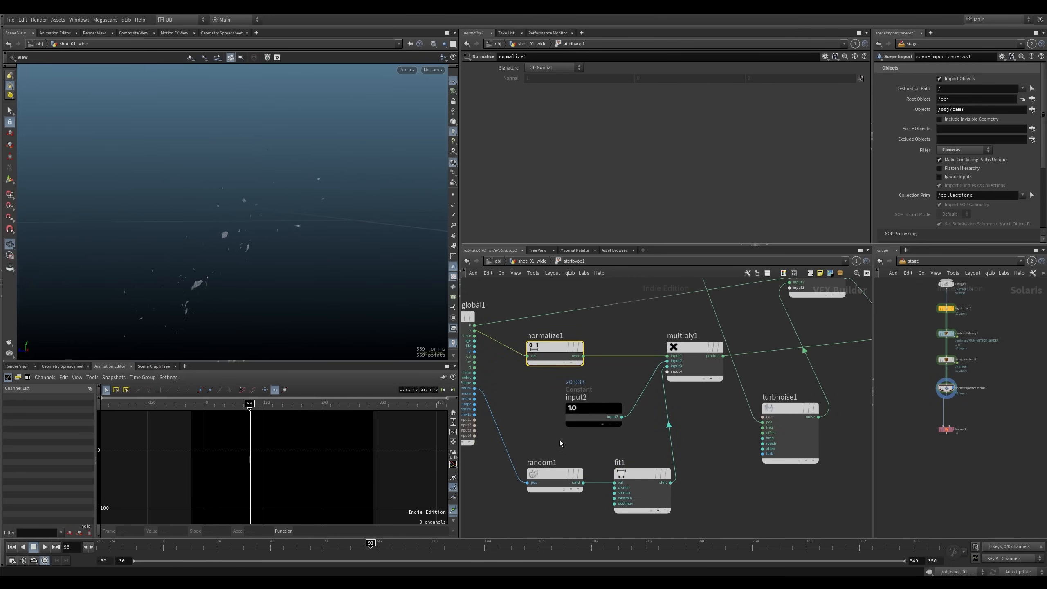
# Delete the constant feeding the Multiply node and promote the node's third input to a parameter
pyautogui.click(590, 414)
pyautogui.press('Delete')
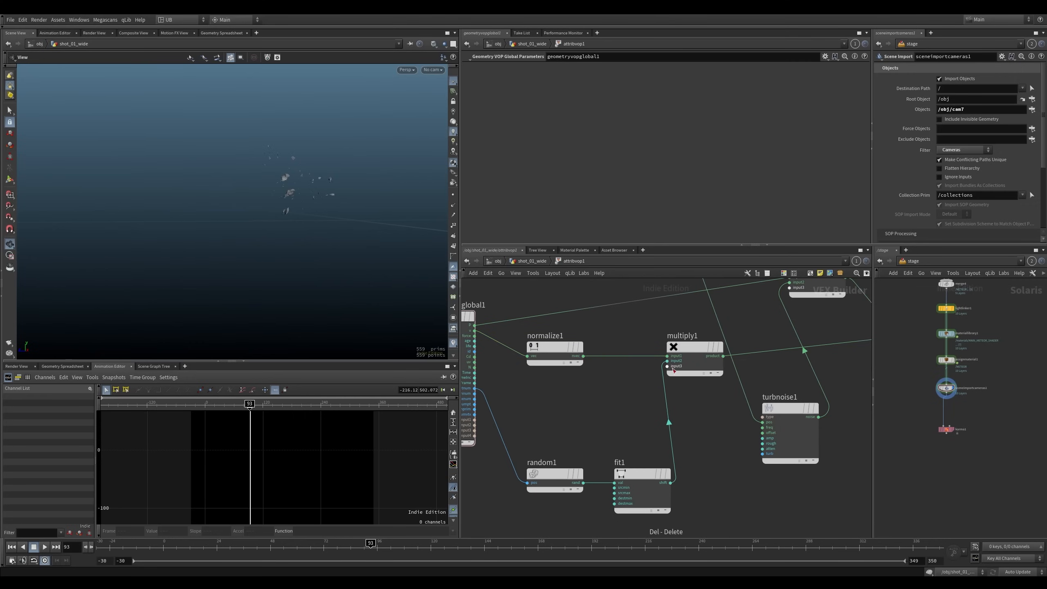
pyautogui.rightClick(668, 366)
pyautogui.click(684, 375)
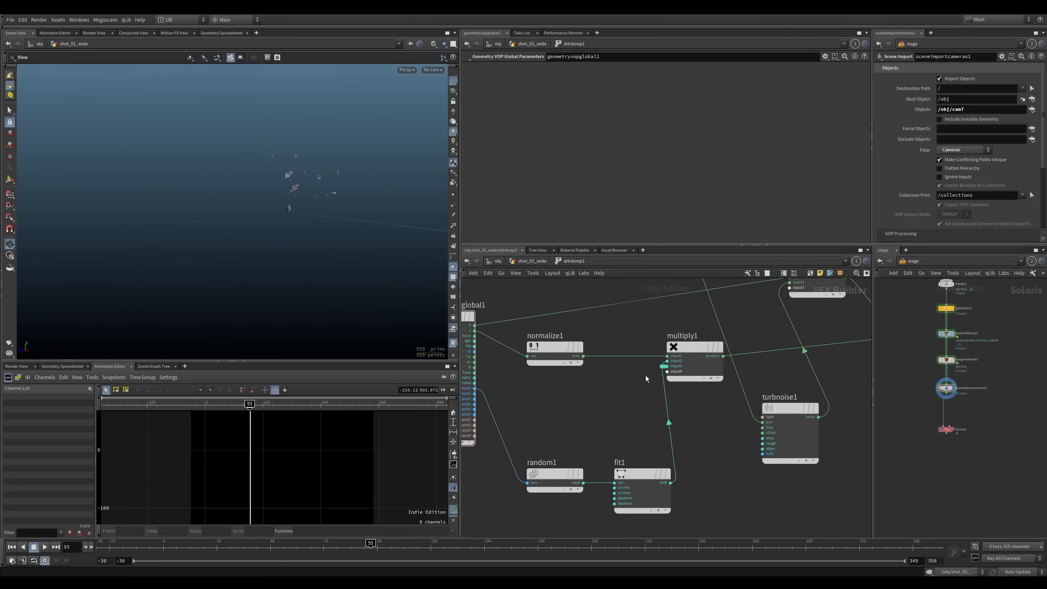
# Promote the destination maximum of the fit1 node to a parameter and go back up to the shot's geometry network
pyautogui.moveTo(608, 398); pyautogui.dragTo(603, 410)
pyautogui.moveTo(590, 440); pyautogui.dragTo(606, 368, button='middle')
pyautogui.rightClick(583, 422)
pyautogui.click(603, 430)
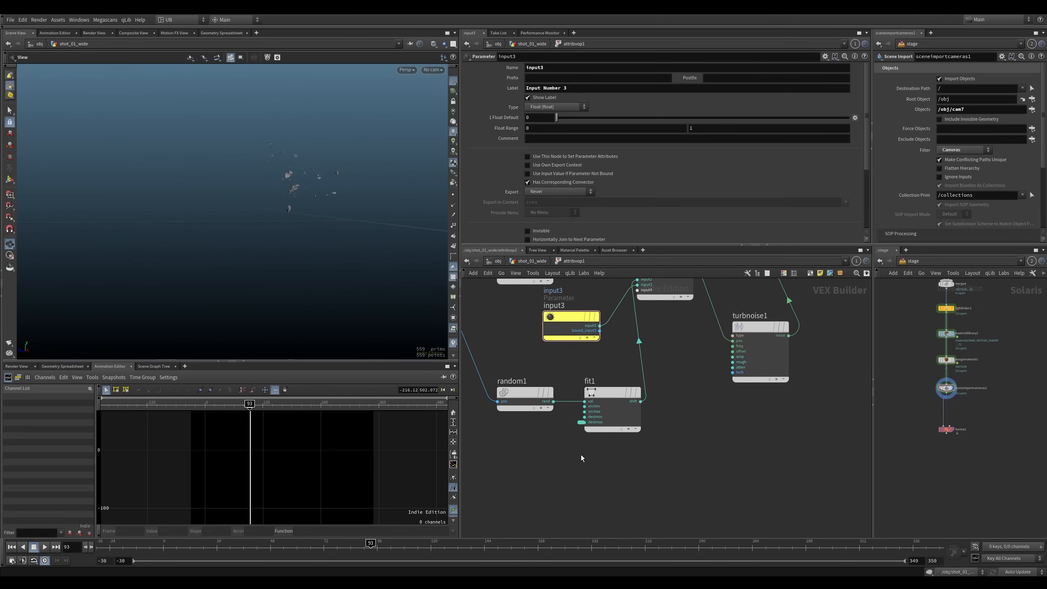
pyautogui.press('u')
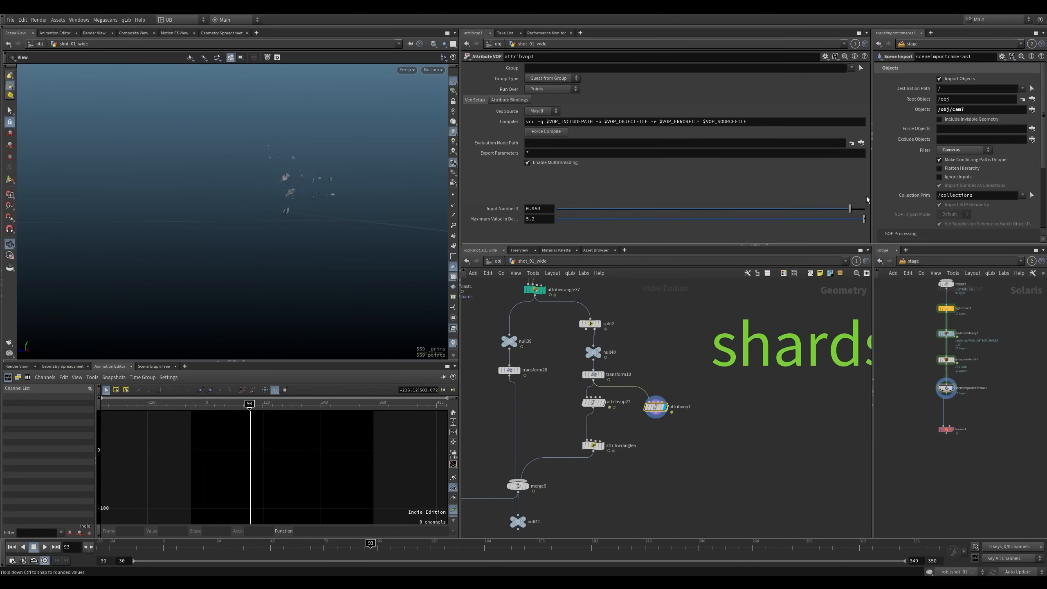
# Set attribvop1's Input Number 3 to 7.4, keyframe it at frame 7 and save the scene
pyautogui.moveTo(538, 209); pyautogui.dragTo(615, 203, button='middle')
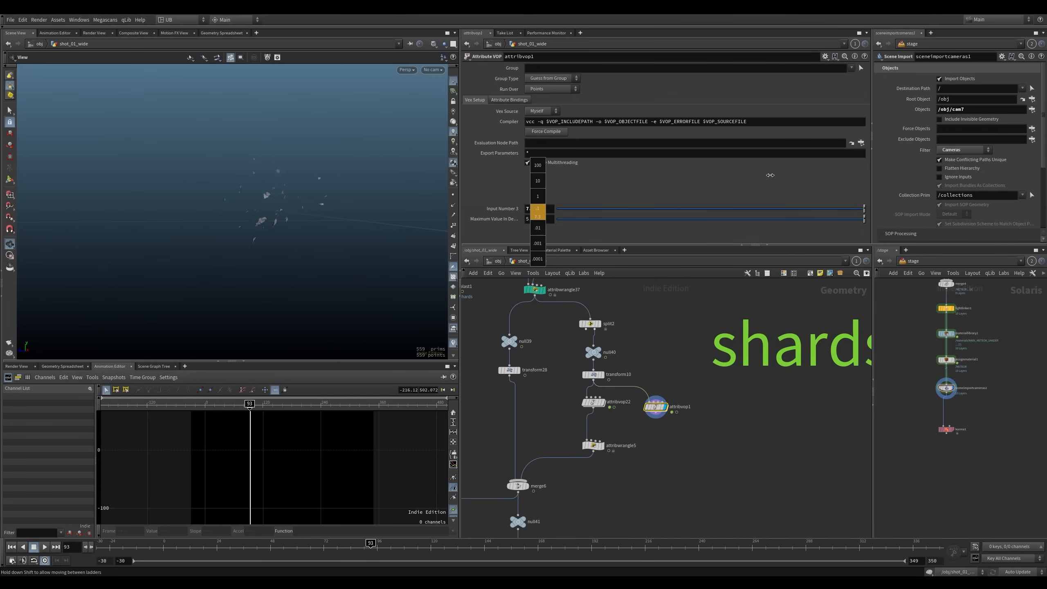
pyautogui.moveTo(771, 176); pyautogui.dragTo(773, 176, button='middle')
pyautogui.moveTo(289, 547); pyautogui.dragTo(179, 547)
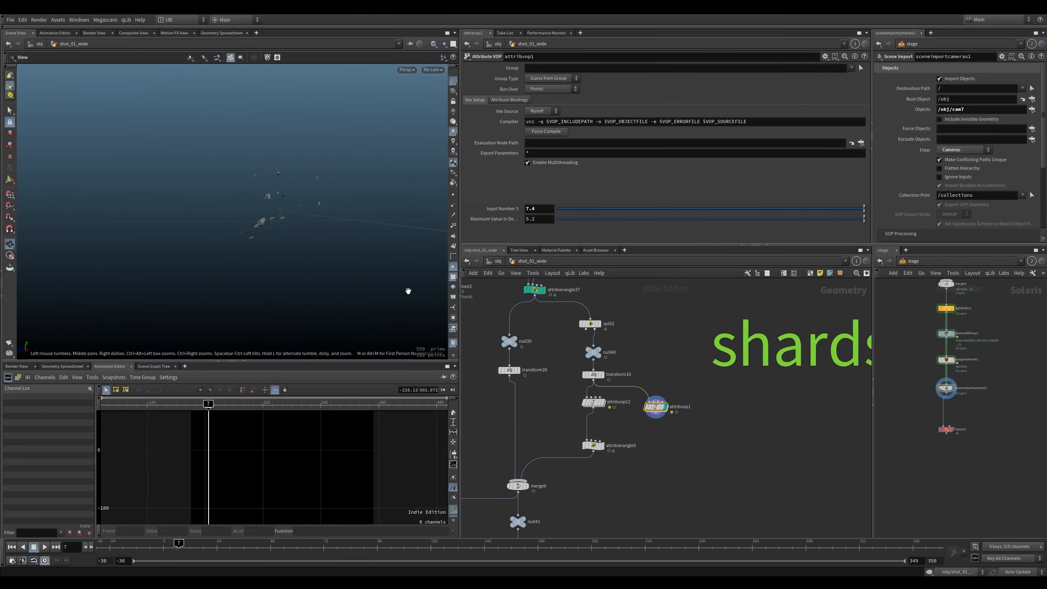
pyautogui.keyDown('alt'); pyautogui.click(511, 209); pyautogui.keyUp('alt')
pyautogui.hotkey('ctrl', 's')
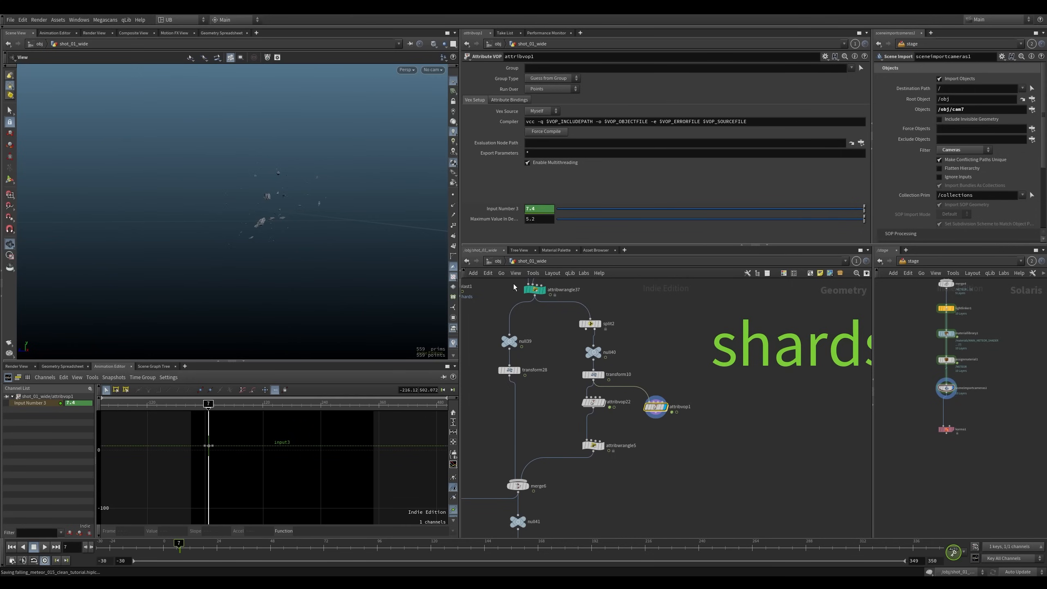
# Keyframe Input Number 3 at 0.12 on frame 104 and scrub back to frame 20
pyautogui.click(395, 547)
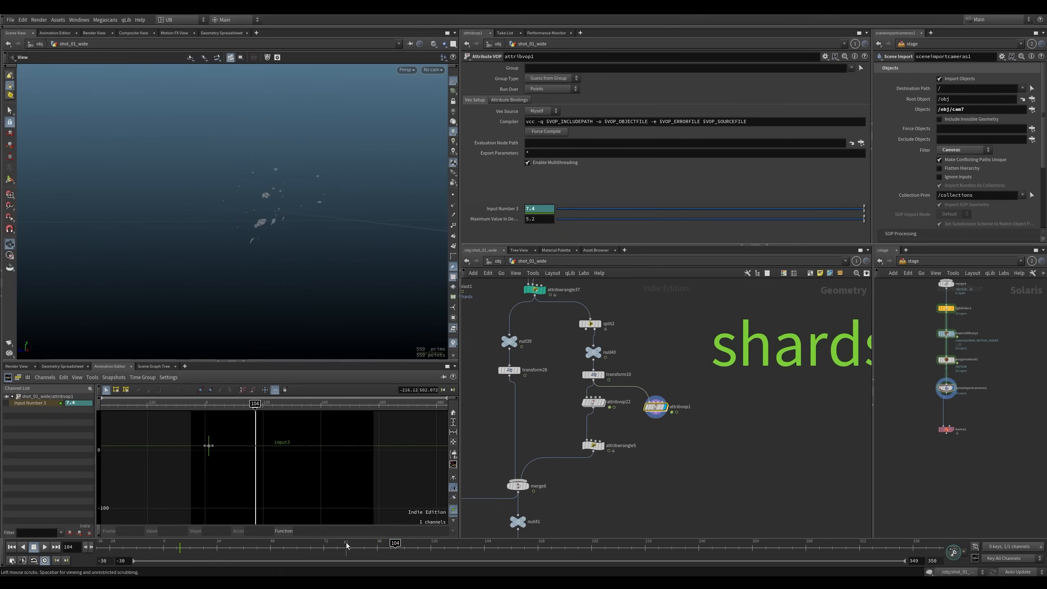
pyautogui.moveTo(626, 209); pyautogui.dragTo(608, 209)
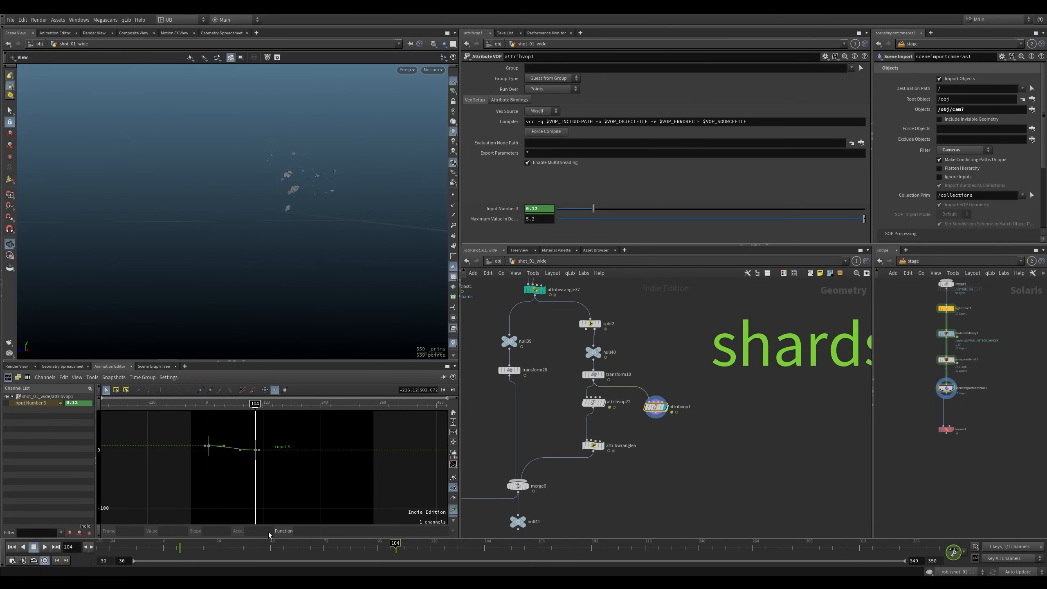
pyautogui.moveTo(249, 547); pyautogui.dragTo(208, 546)
# Stretch the Input Number 3 curve by moving its first key earlier and its last key to frame 165
pyautogui.moveTo(301, 422); pyautogui.dragTo(187, 457)
pyautogui.click(212, 457)
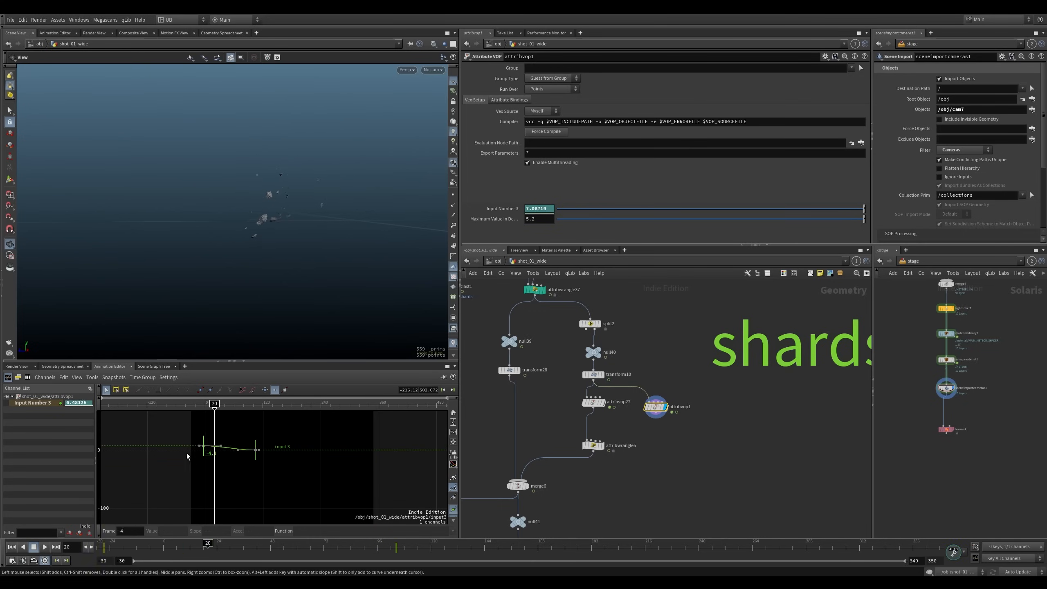
pyautogui.moveTo(256, 458); pyautogui.dragTo(285, 458)
# Preview the animated shards together with the main rock as a flipbook, and stop the flipbook partway through
pyautogui.moveTo(215, 404); pyautogui.dragTo(202, 405)
pyautogui.scroll(3, 284, 230)
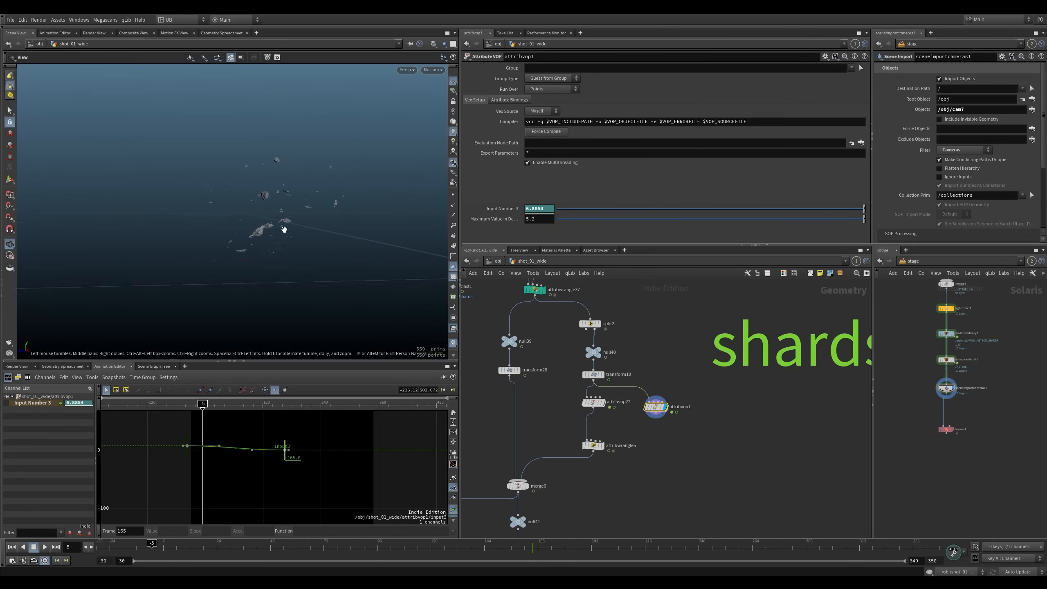
pyautogui.moveTo(284, 230); pyautogui.dragTo(320, 244)
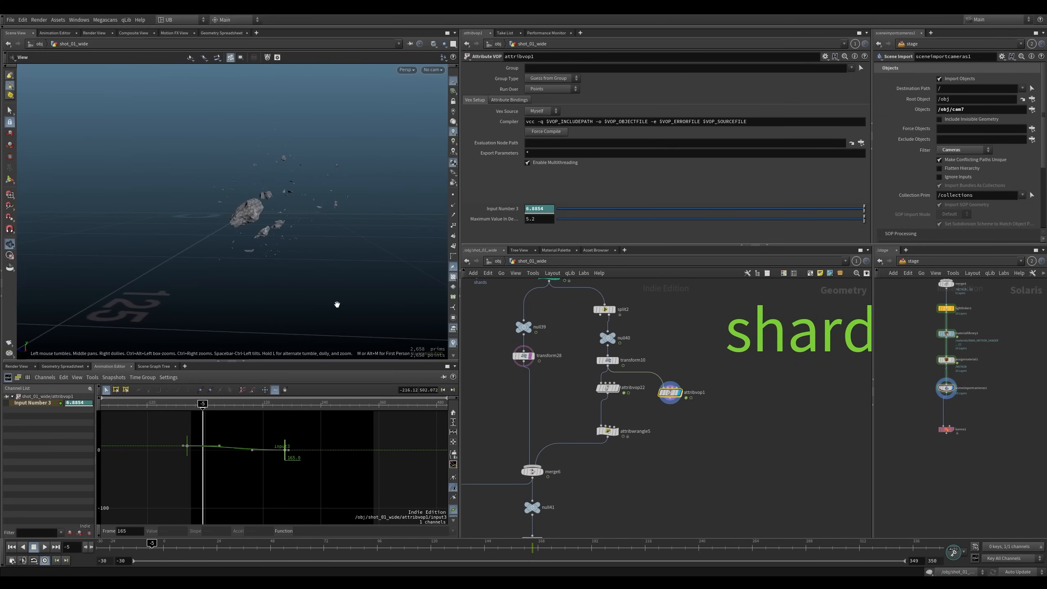
pyautogui.moveTo(263, 225); pyautogui.dragTo(276, 206)
pyautogui.scroll(3, 276, 206)
pyautogui.hotkey('alt', 'f')
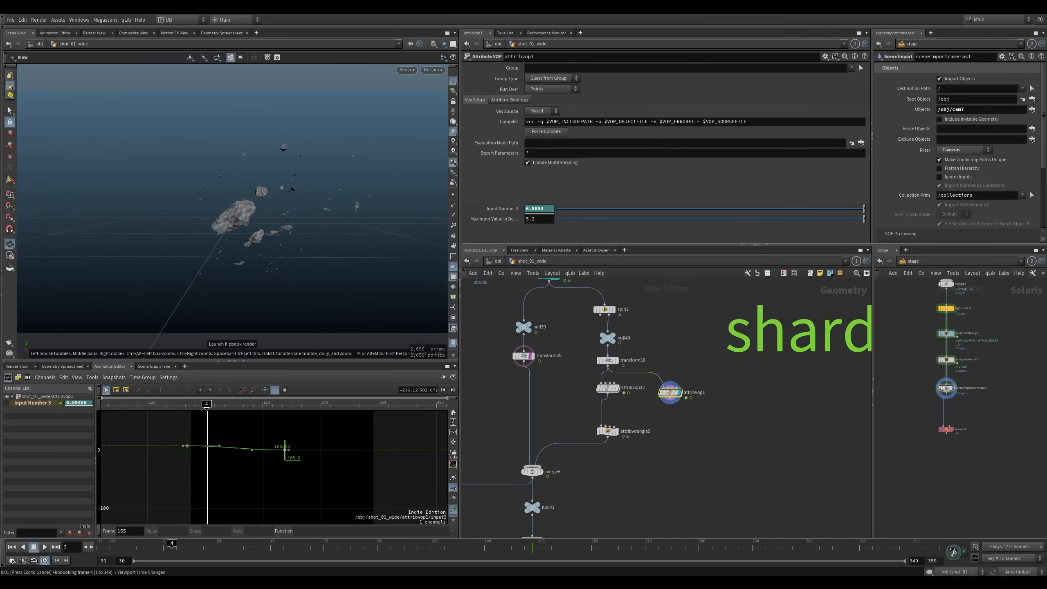
pyautogui.moveTo(386, 62); pyautogui.dragTo(464, 78)
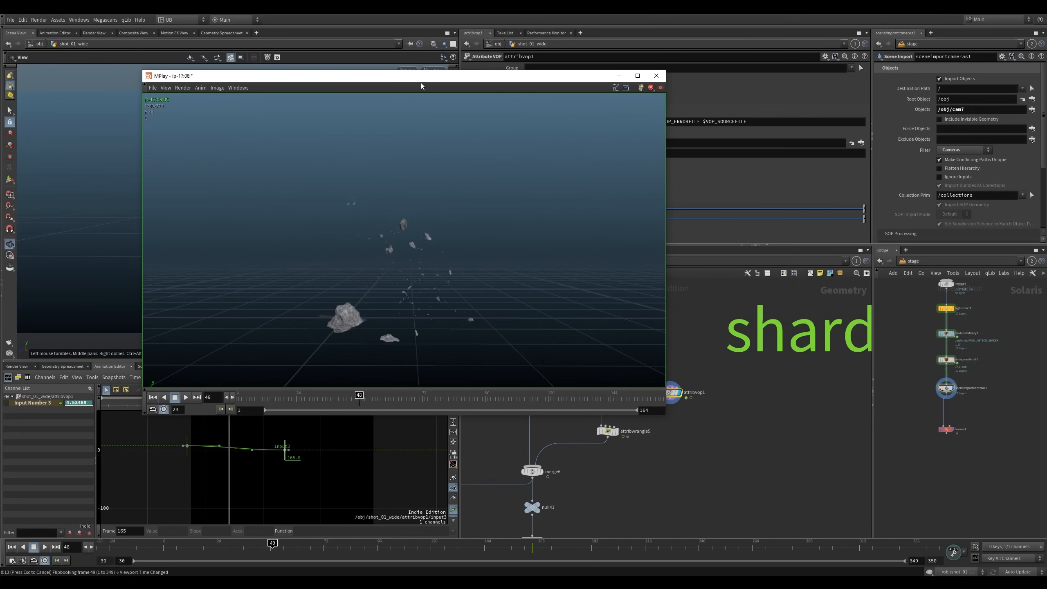
pyautogui.moveTo(421, 79); pyautogui.dragTo(442, 72)
pyautogui.press('Up')
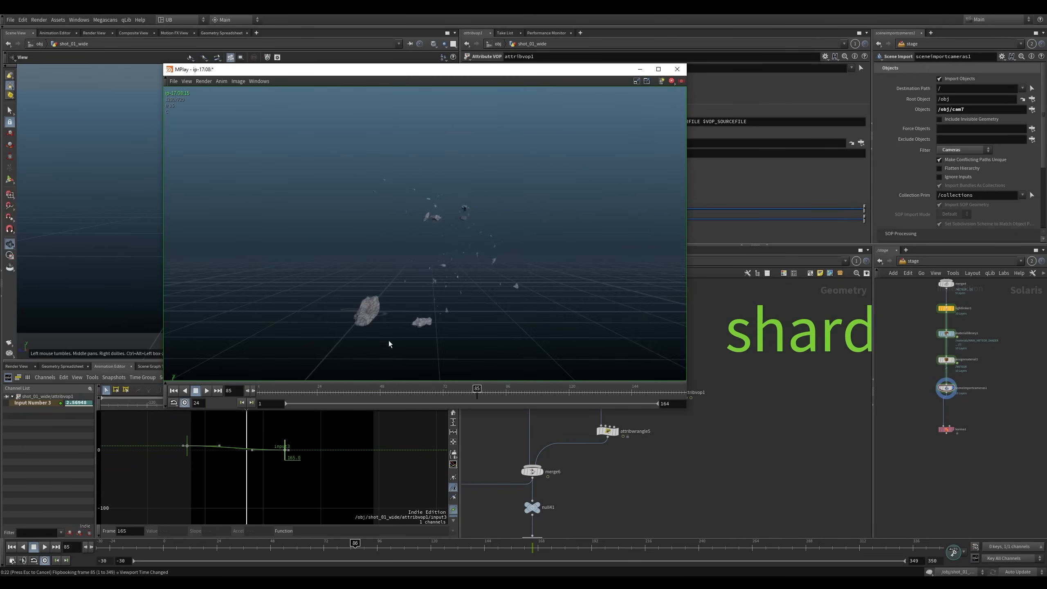
pyautogui.click(628, 473)
pyautogui.press('Escape')
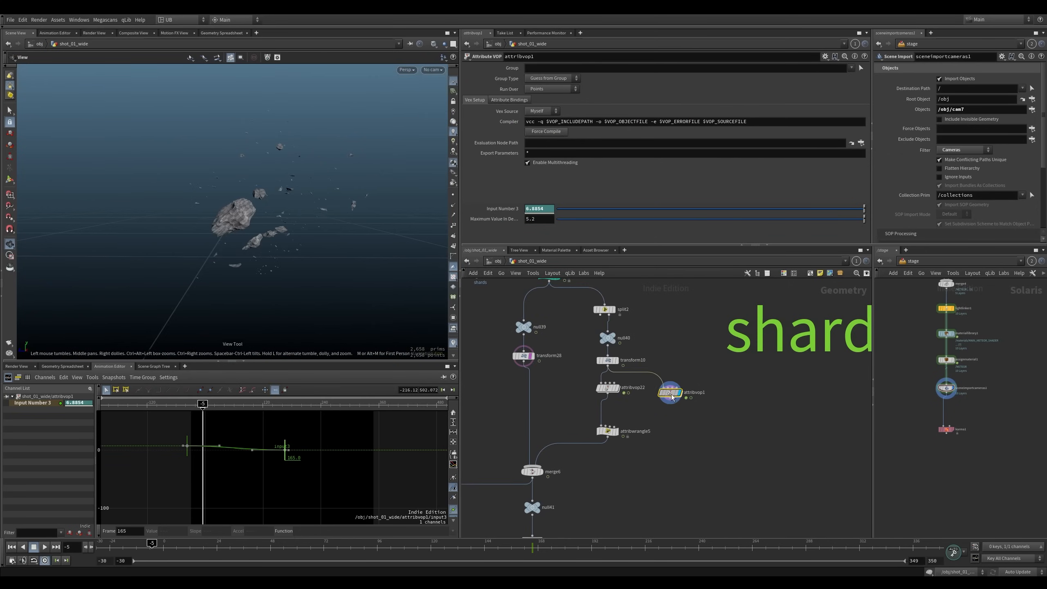
# Inspect the shards around attribvop1's result up close and scrub the timeline to frame 63
pyautogui.moveTo(672, 397); pyautogui.dragTo(676, 392)
pyautogui.scroll(3, 297, 198)
pyautogui.moveTo(274, 232); pyautogui.dragTo(269, 269)
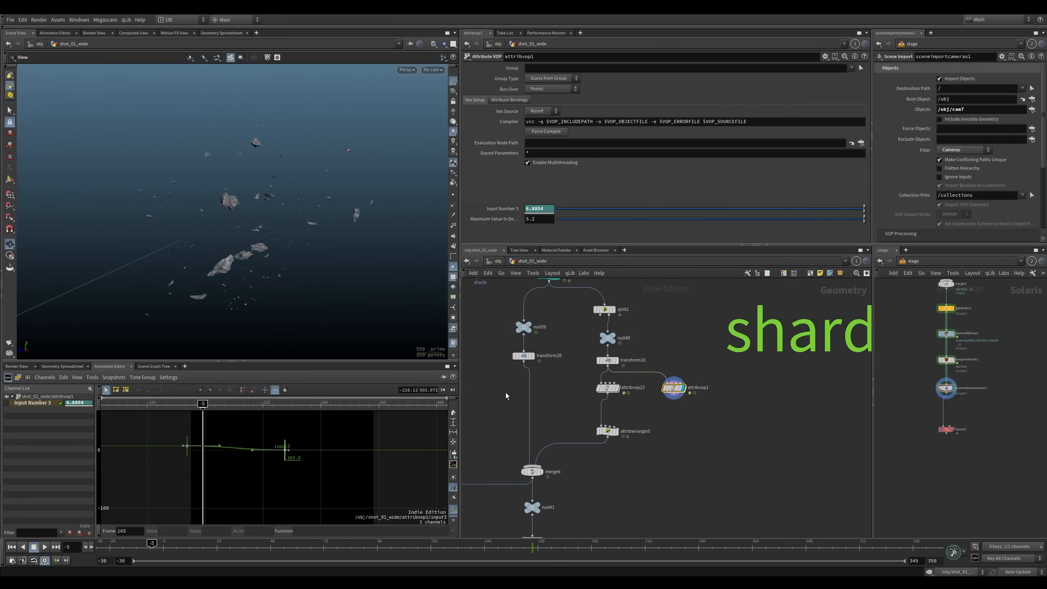
pyautogui.moveTo(231, 548); pyautogui.dragTo(278, 537)
pyautogui.scroll(1, 635, 406)
# Display attribwrangle5 and examine its VEX code that rotates each shard about a random axis, along with the shards
pyautogui.click(604, 434)
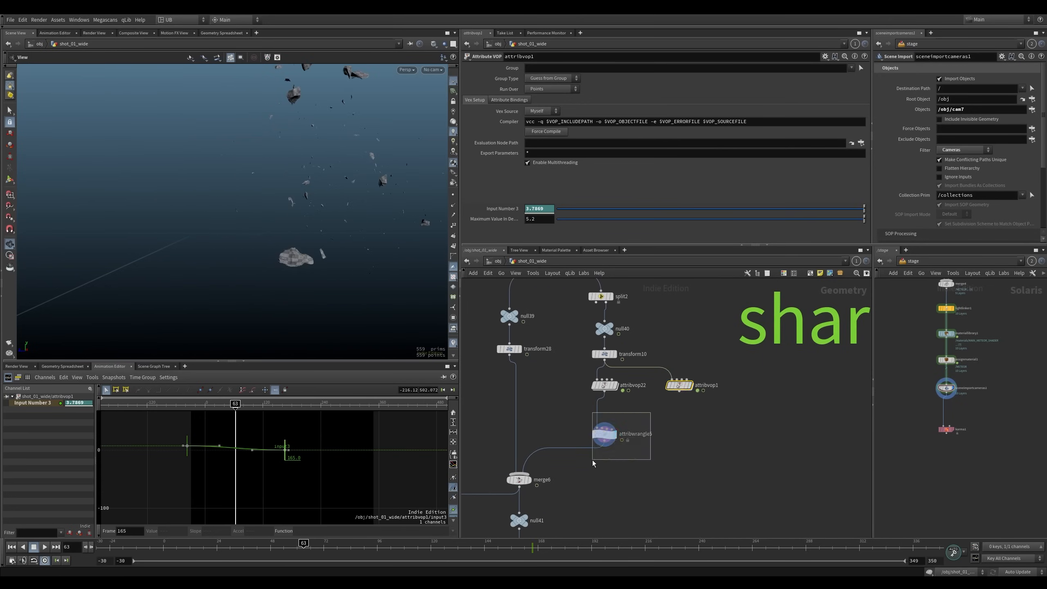
pyautogui.click(623, 191)
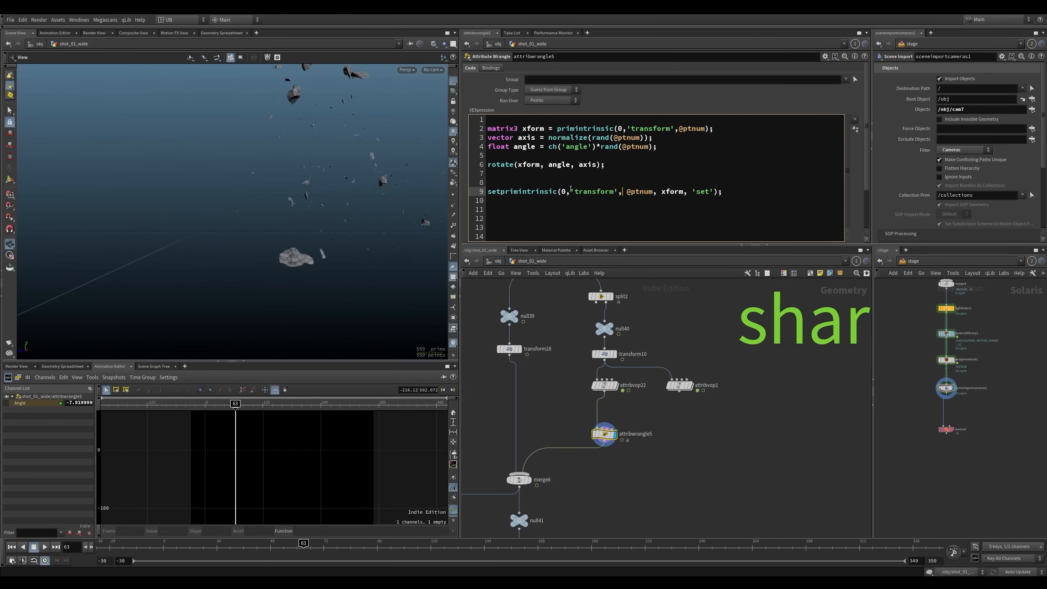
pyautogui.keyDown('ctrl'); pyautogui.scroll(-2, 611, 180); pyautogui.keyUp('ctrl')
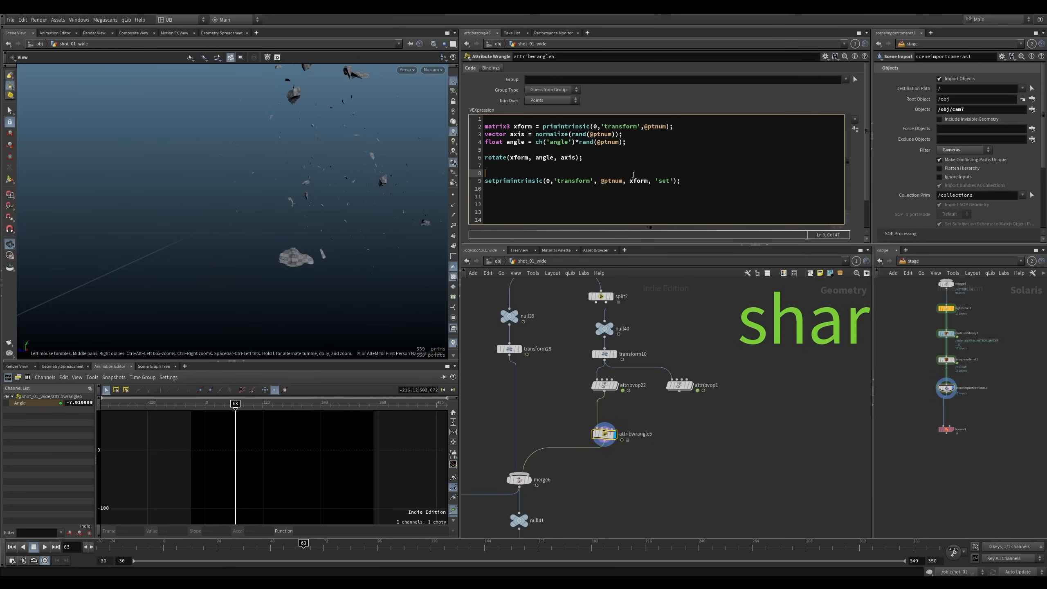
pyautogui.moveTo(634, 175); pyautogui.dragTo(553, 119)
pyautogui.click(574, 166)
pyautogui.moveTo(298, 245); pyautogui.dragTo(248, 263)
pyautogui.scroll(-4, 242, 277)
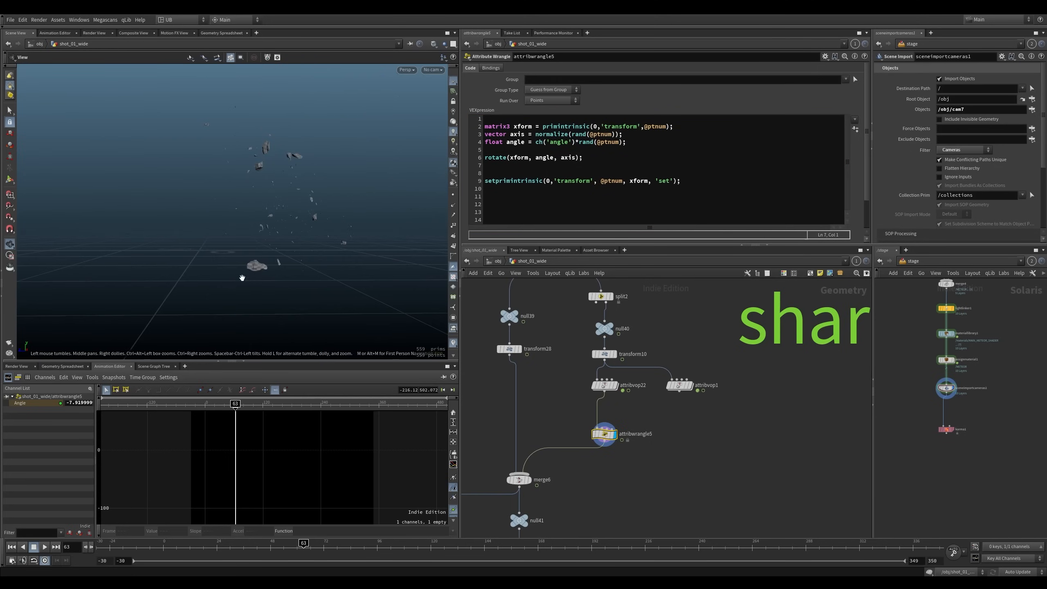
pyautogui.scroll(3, 320, 222)
pyautogui.moveTo(321, 223); pyautogui.dragTo(339, 250)
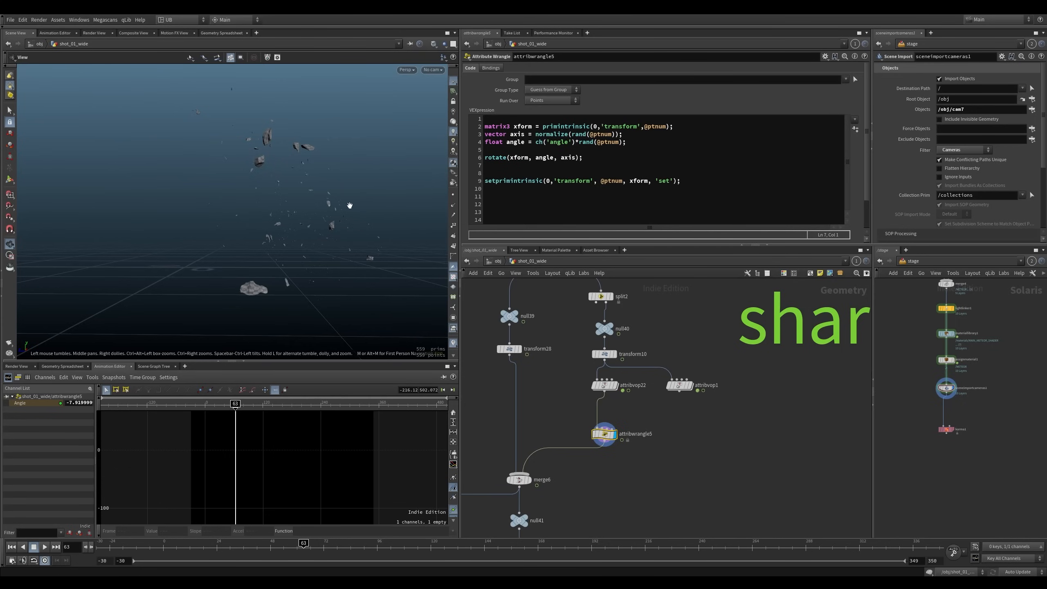
# Try different rotation amounts in attribwrangle5's Angle parameter, ending at 10.605, with the parameter area enlarged
pyautogui.moveTo(870, 137); pyautogui.dragTo(865, 173)
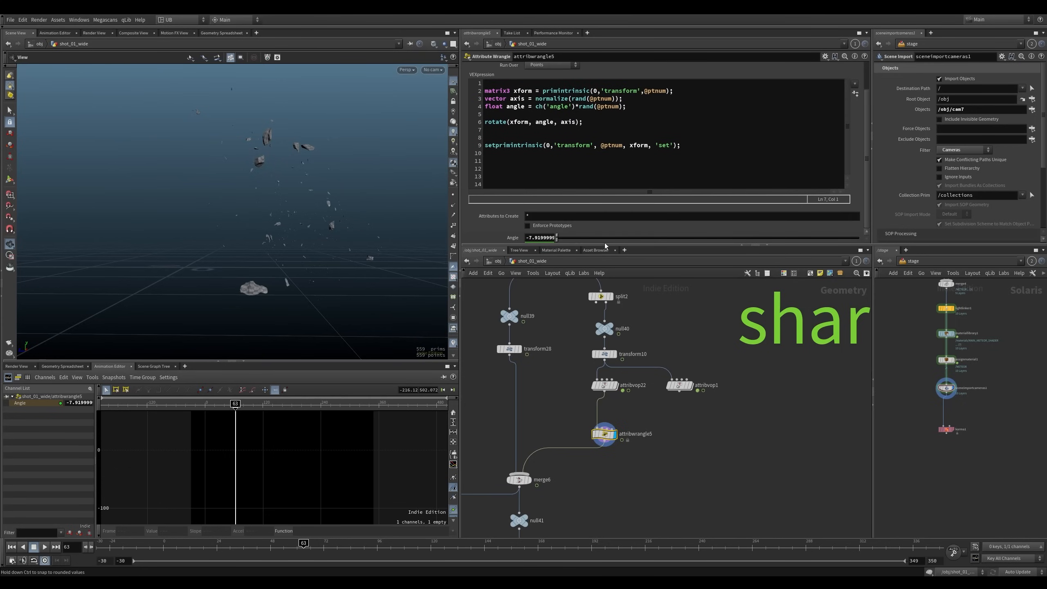
pyautogui.moveTo(558, 239); pyautogui.dragTo(574, 240)
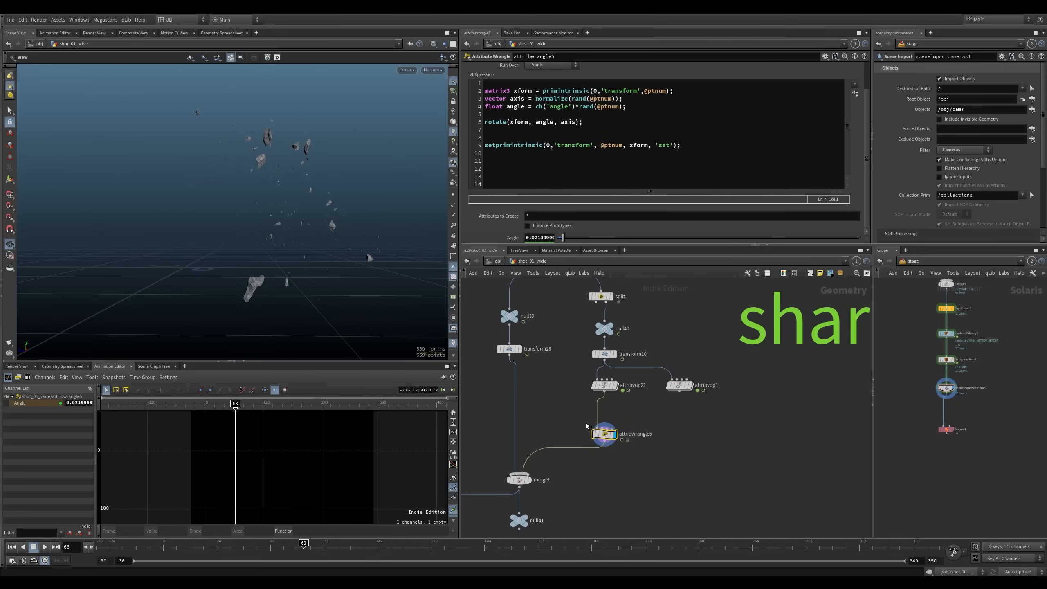
pyautogui.moveTo(756, 247); pyautogui.dragTo(756, 305)
pyautogui.moveTo(564, 273); pyautogui.dragTo(787, 273)
pyautogui.moveTo(706, 272); pyautogui.dragTo(743, 274)
pyautogui.moveTo(547, 273); pyautogui.dragTo(582, 251, button='middle')
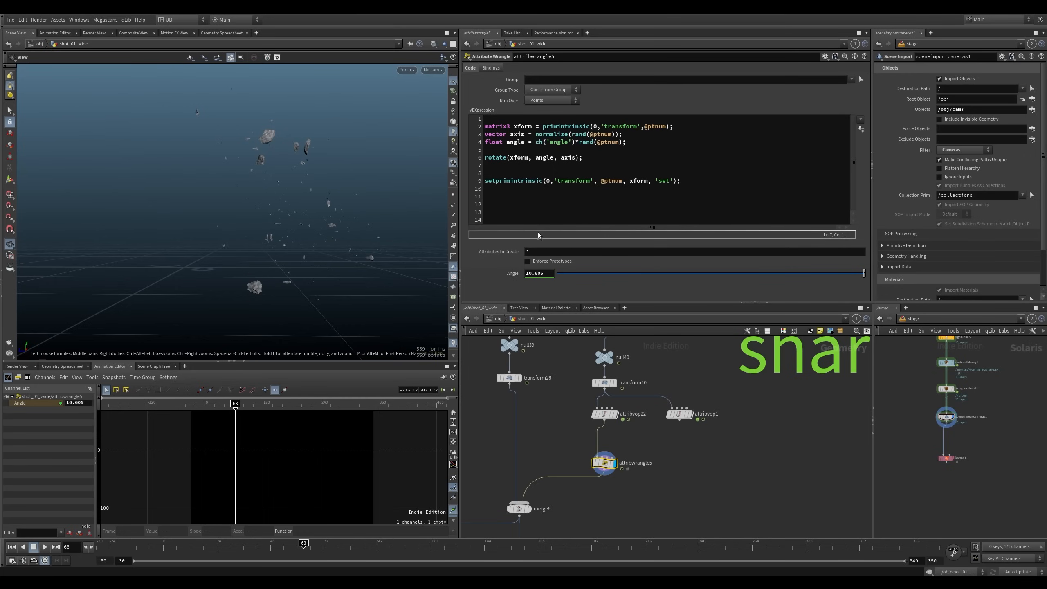
# Try driving the Angle parameter with the expression $F*0.2 and play the animation
pyautogui.click(536, 273)
pyautogui.write('$F')
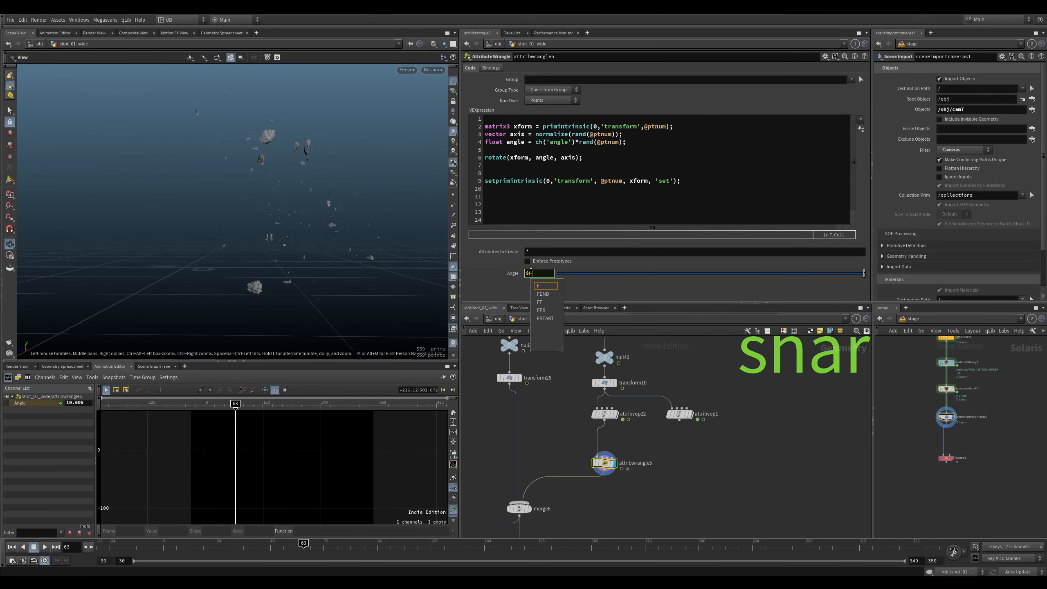
pyautogui.write('*0.2')
pyautogui.press('Return')
pyautogui.press('Up')
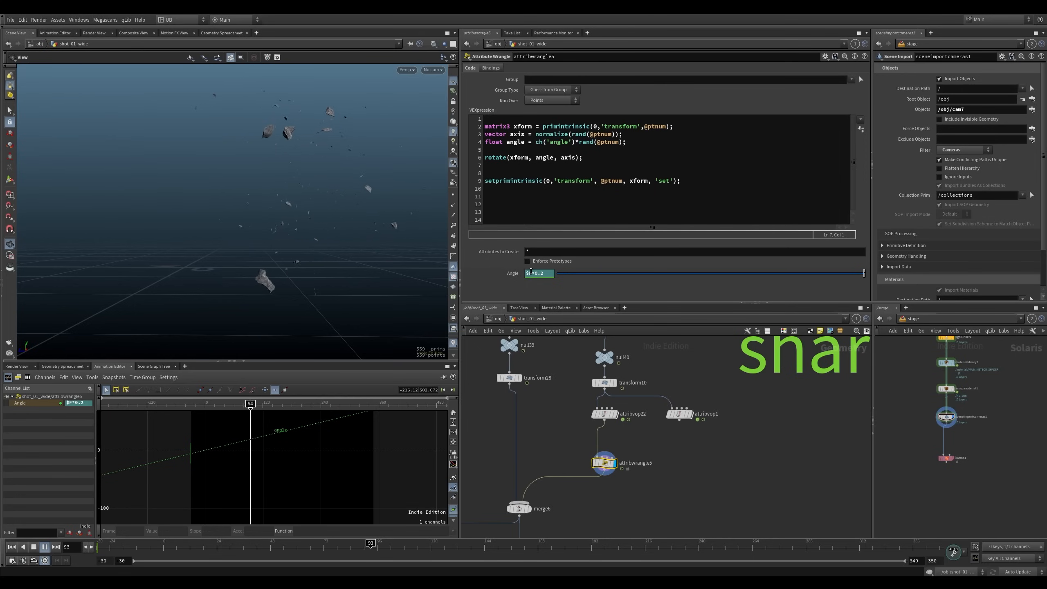
pyautogui.press('Up')
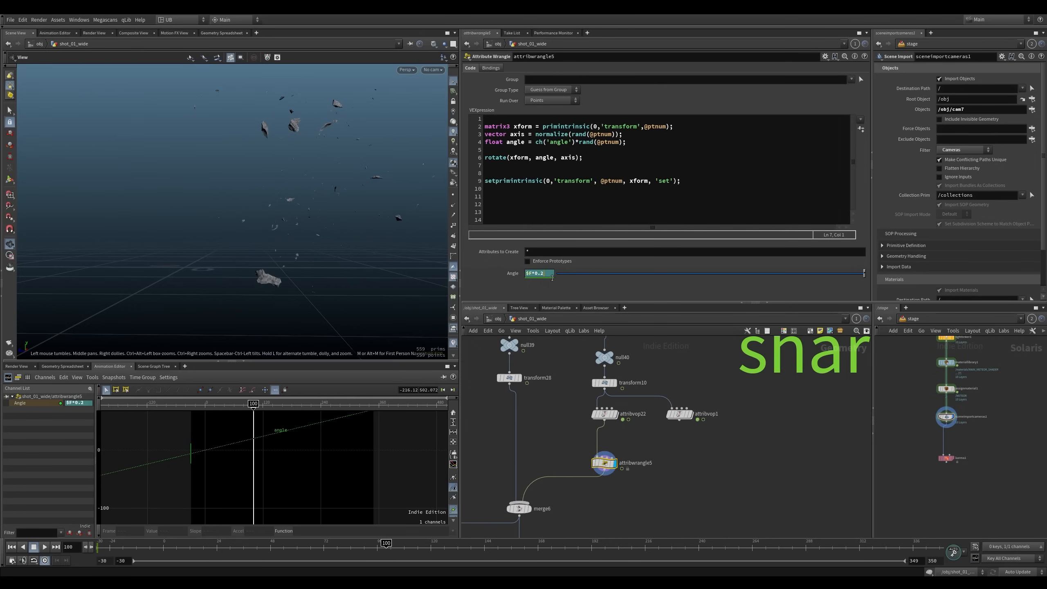
# Try a faster rotation by changing the Angle expression to $F*3 and play the animation
pyautogui.press('BackSpace')
pyautogui.press('BackSpace')
pyautogui.press('BackSpace')
pyautogui.write('3')
pyautogui.press('Return')
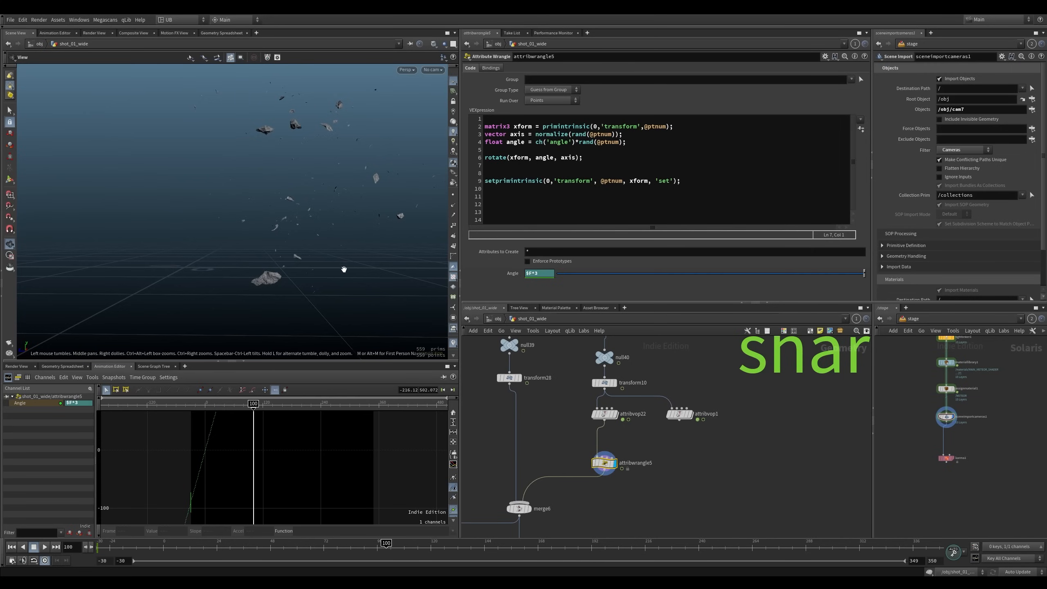
pyautogui.press('Up')
pyautogui.press('Up')
# Try the Angle expression $F*1 and play the animation from the first frame
pyautogui.click(541, 273)
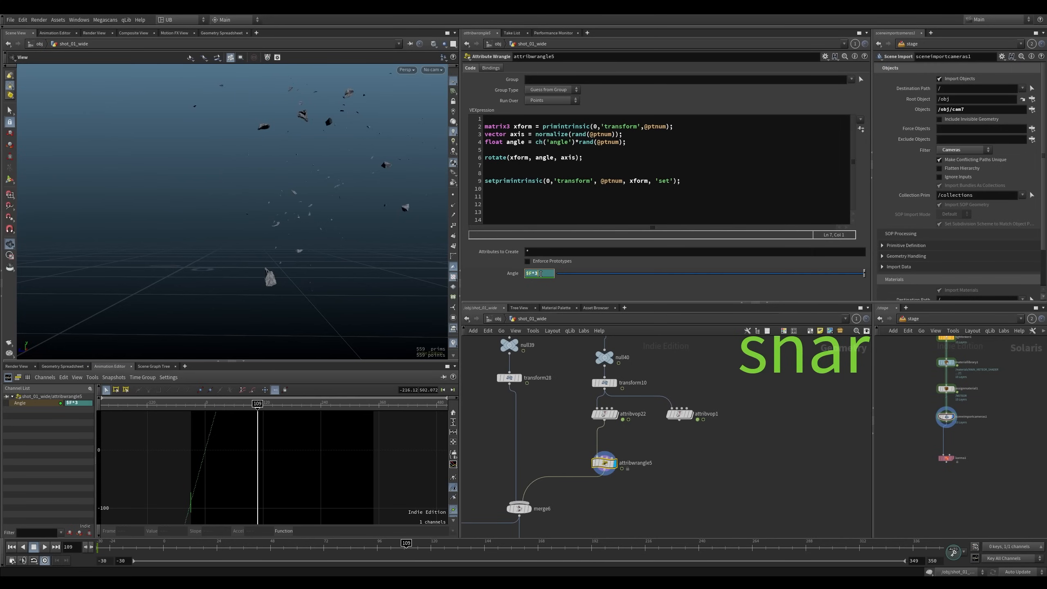
pyautogui.press('BackSpace')
pyautogui.write('1')
pyautogui.press('Return')
pyautogui.hotkey('ctrl', 'Left')
pyautogui.press('Up')
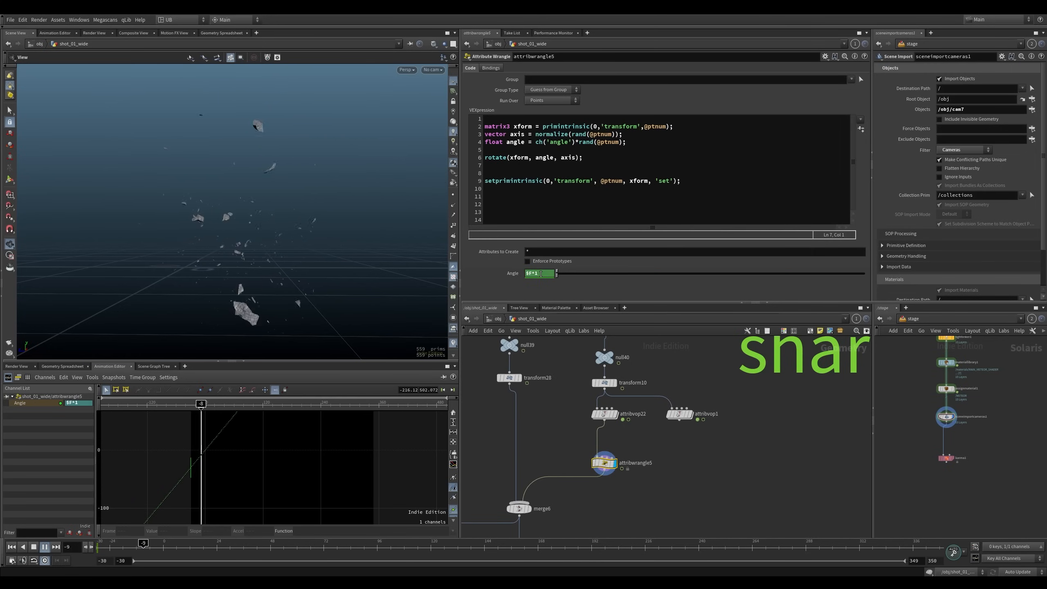
pyautogui.press('Up')
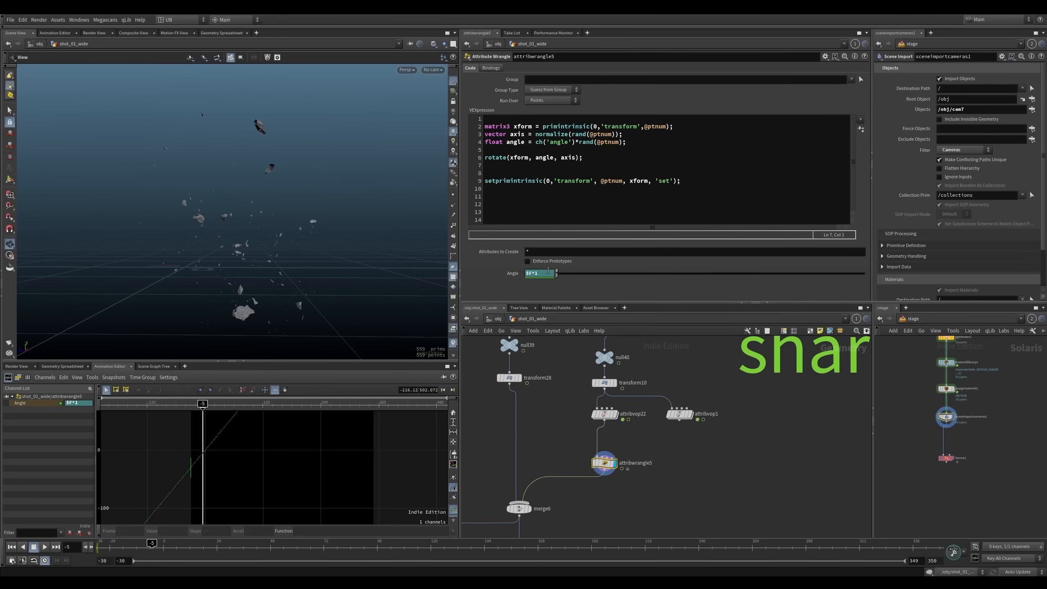
# Try the slower Angle expression $F*0.2 again
pyautogui.press('BackSpace')
pyautogui.write('0.2')
pyautogui.press('Return')
# Undo the Angle experiments step by step back to the original keyframed-shard setup with attribvop1 displayed
pyautogui.hotkey('ctrl', 'z')
pyautogui.hotkey('ctrl', 'z')
pyautogui.hotkey('ctrl', 'z')
pyautogui.hotkey('ctrl', 'z')
pyautogui.hotkey('ctrl', 'z')
pyautogui.hotkey('ctrl', 'z')
pyautogui.hotkey('ctrl', 'z')
pyautogui.hotkey('ctrl', 'z')
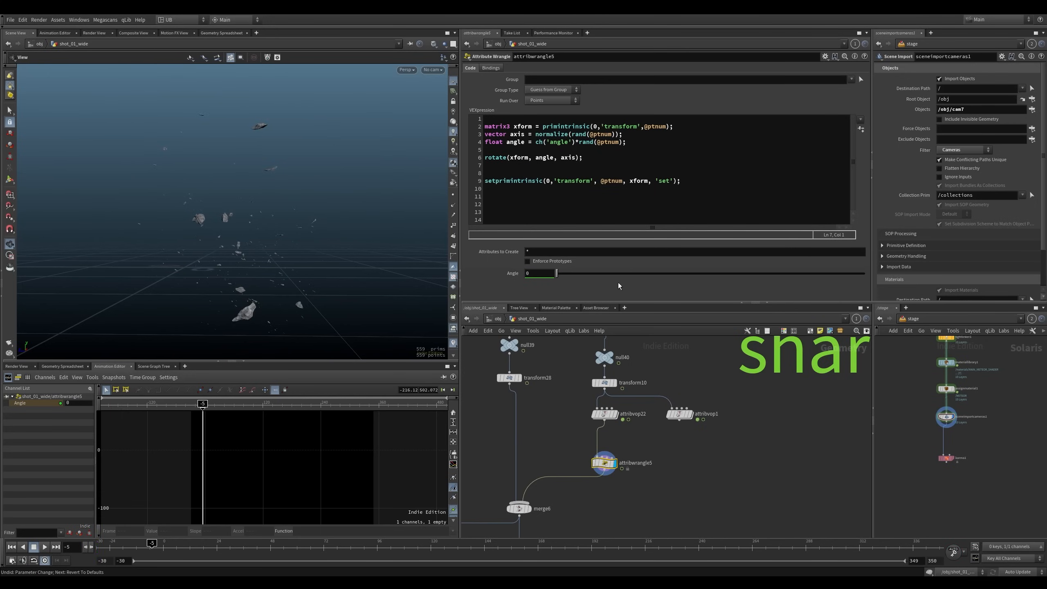
pyautogui.hotkey('ctrl', 'z')
pyautogui.hotkey('ctrl', 'z')
pyautogui.hotkey('ctrl', 'z')
pyautogui.hotkey('ctrl', 'z')
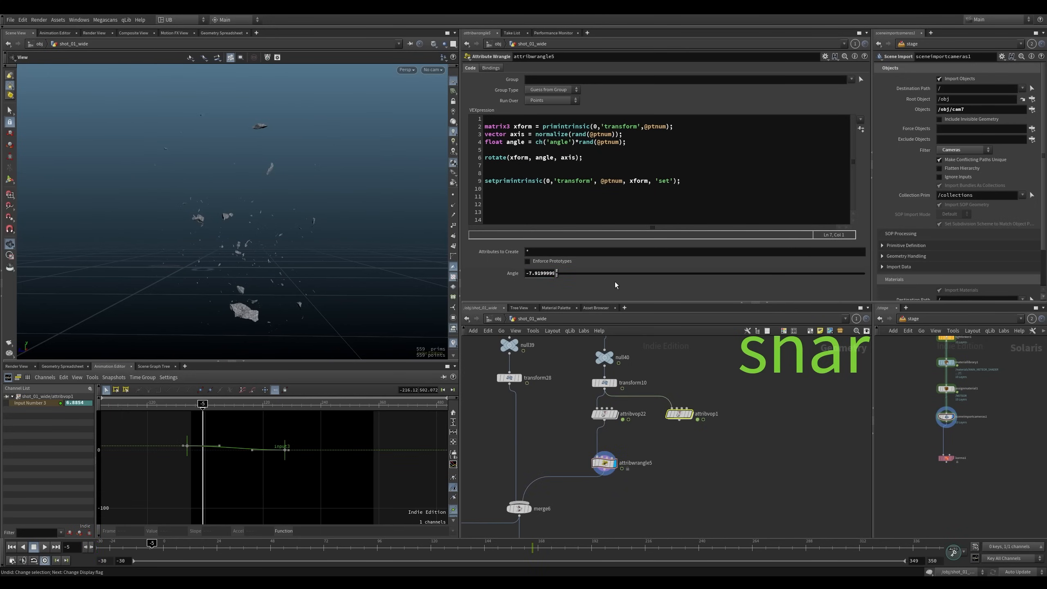
pyautogui.hotkey('ctrl', 'z')
pyautogui.hotkey('ctrl', 'z')
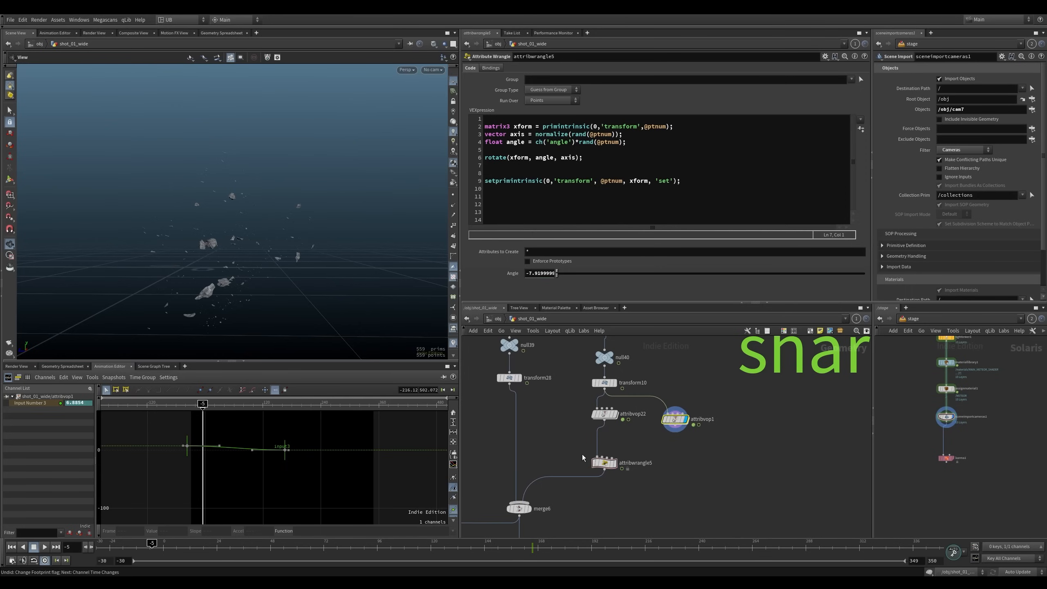
# Display attribwrangle5 and toggle its bypass to compare the shards with and without the random rotation
pyautogui.scroll(4, 256, 287)
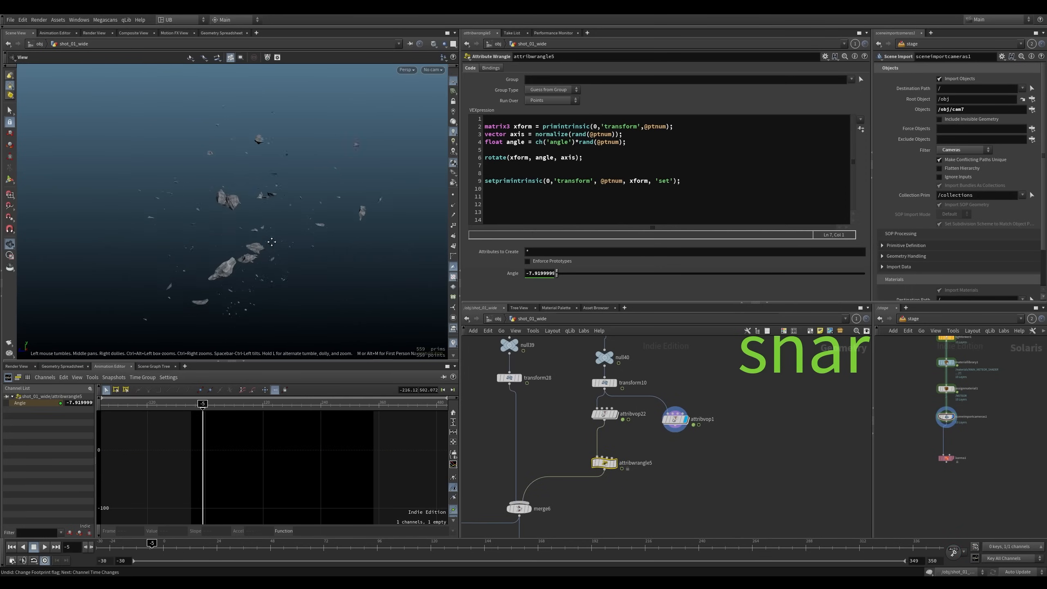
pyautogui.moveTo(255, 287); pyautogui.dragTo(264, 251)
pyautogui.press('q')
pyautogui.moveTo(571, 435); pyautogui.dragTo(626, 482)
pyautogui.moveTo(561, 430); pyautogui.dragTo(560, 419, button='middle')
pyautogui.press('r')
pyautogui.moveTo(571, 427); pyautogui.dragTo(622, 475)
pyautogui.press('q')
pyautogui.scroll(1, 305, 229)
pyautogui.moveTo(305, 230); pyautogui.dragTo(243, 183, button='middle')
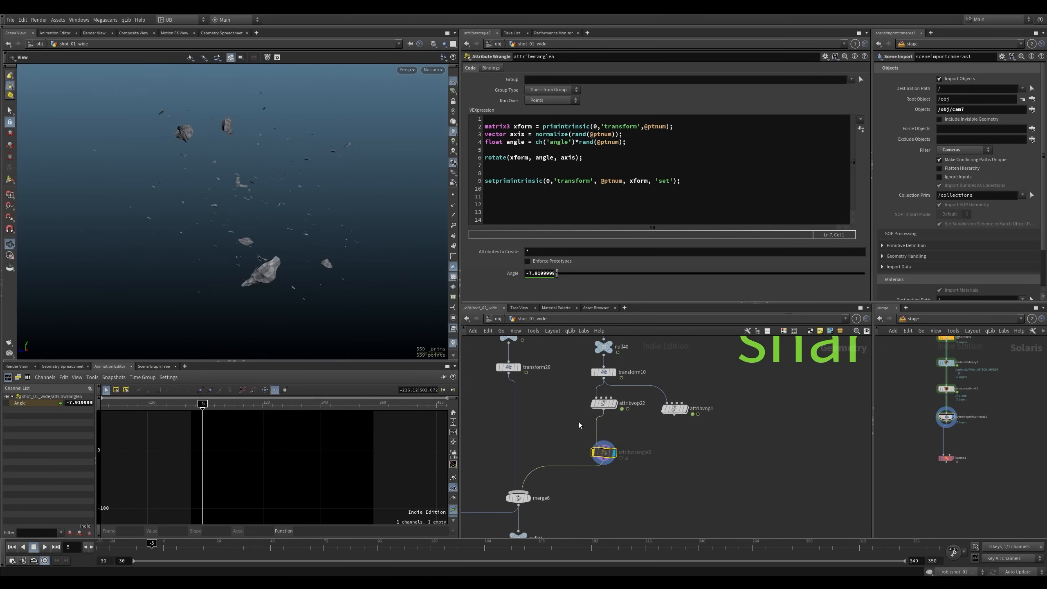
# Switch attribwrangle5's bypass on and off several more times to compare the shard rotation, and enlarge the network editor
pyautogui.press('q')
pyautogui.moveTo(568, 397); pyautogui.dragTo(598, 470)
pyautogui.press('q')
pyautogui.moveTo(565, 428); pyautogui.dragTo(613, 472)
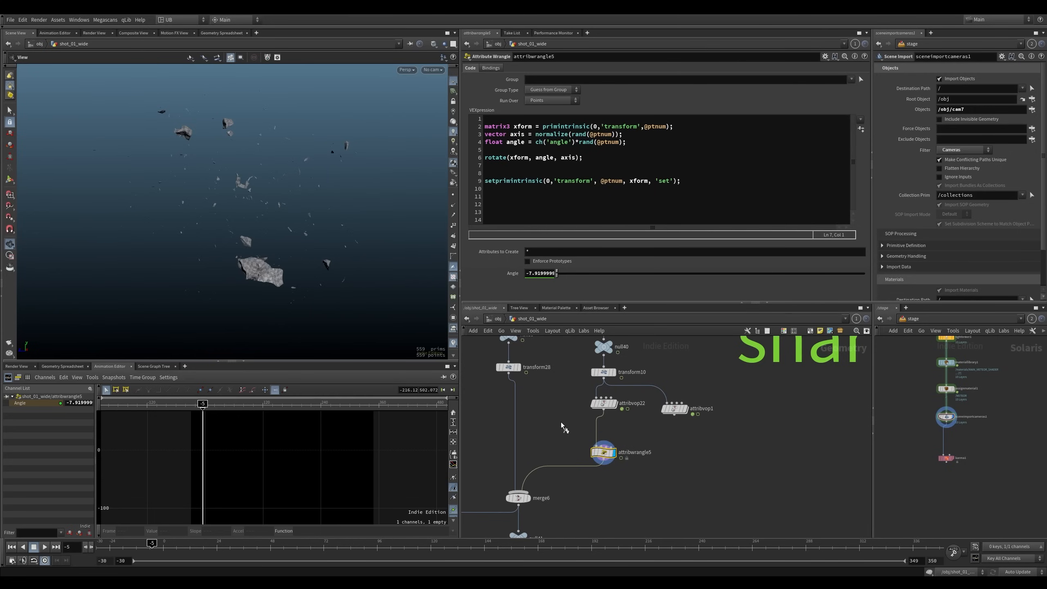
pyautogui.press('q')
pyautogui.moveTo(563, 425); pyautogui.dragTo(610, 475)
pyautogui.moveTo(557, 431); pyautogui.dragTo(611, 479)
pyautogui.moveTo(561, 417)
pyautogui.mouseDown(button='middle')
pyautogui.moveTo(563, 438)
pyautogui.moveTo(578, 415)
pyautogui.mouseUp(button='middle')
pyautogui.click(568, 437)
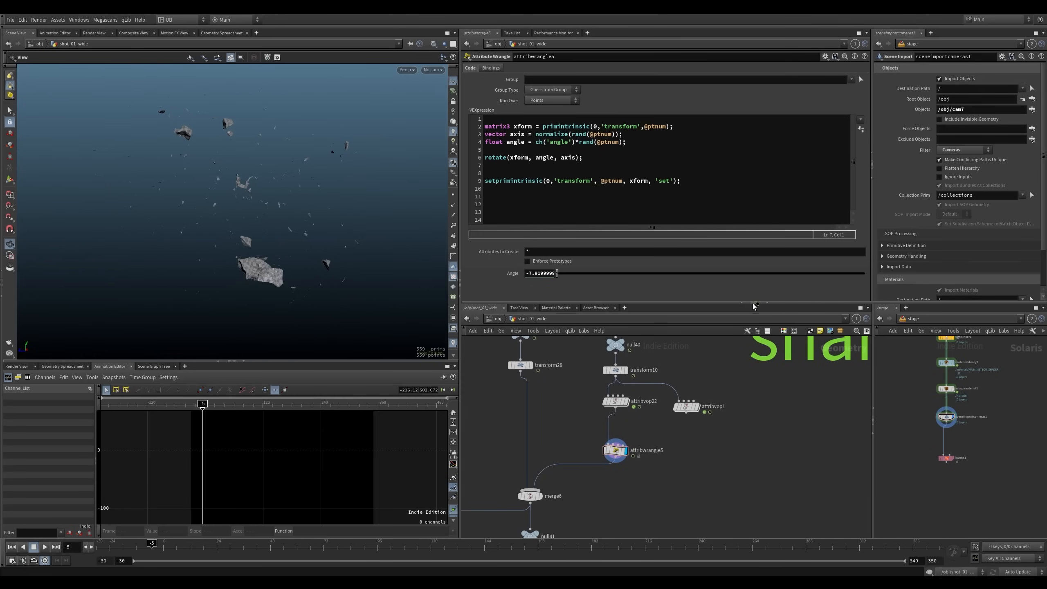
pyautogui.moveTo(755, 302); pyautogui.dragTo(754, 268)
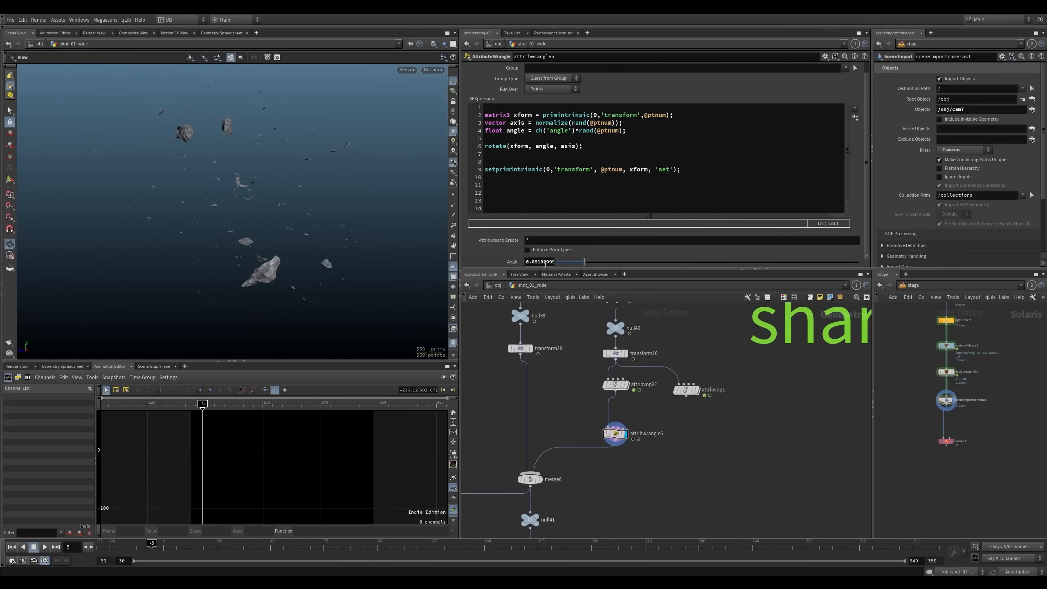
# Display transform28 for the main meteor alone, and merge6 for the meteor combined with the shards
pyautogui.moveTo(577, 397); pyautogui.dragTo(601, 388, button='middle')
pyautogui.press('r')
pyautogui.moveTo(618, 461); pyautogui.dragTo(545, 480)
pyautogui.press('r')
pyautogui.click(544, 340)
pyautogui.click(544, 340)
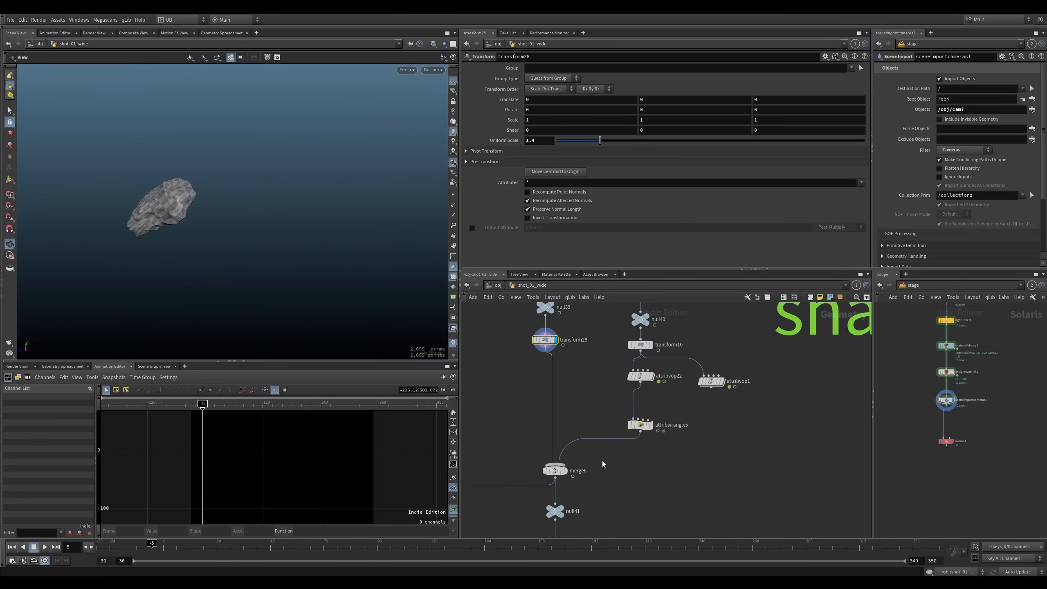
pyautogui.press('r')
pyautogui.moveTo(615, 458); pyautogui.dragTo(558, 479)
pyautogui.scroll(-3, 273, 205)
pyautogui.moveTo(273, 205); pyautogui.dragTo(248, 256)
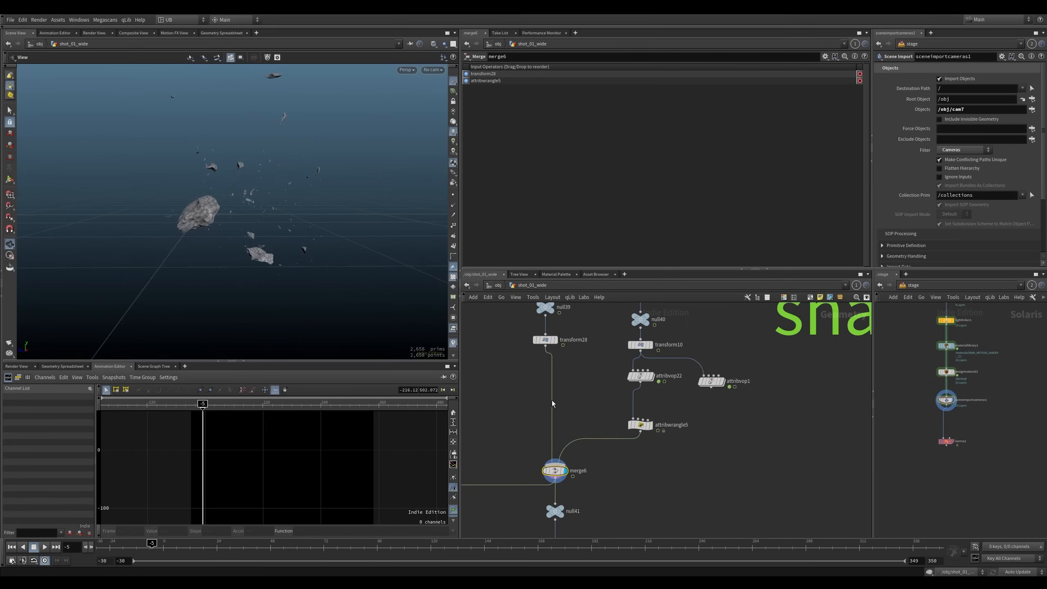
# Display the unpack8 node below merge6 and inspect the unpacked meteor and shards in the viewport
pyautogui.moveTo(609, 520); pyautogui.dragTo(643, 388, button='middle')
pyautogui.scroll(-7, 628, 405)
pyautogui.scroll(5, 625, 407)
pyautogui.press('r')
pyautogui.click(616, 385)
pyautogui.moveTo(618, 417); pyautogui.dragTo(641, 433)
pyautogui.moveTo(590, 432); pyautogui.dragTo(568, 404, button='middle')
pyautogui.moveTo(259, 195); pyautogui.dragTo(245, 247, button='middle')
pyautogui.moveTo(245, 247); pyautogui.dragTo(242, 241)
pyautogui.middleClick(600, 396)
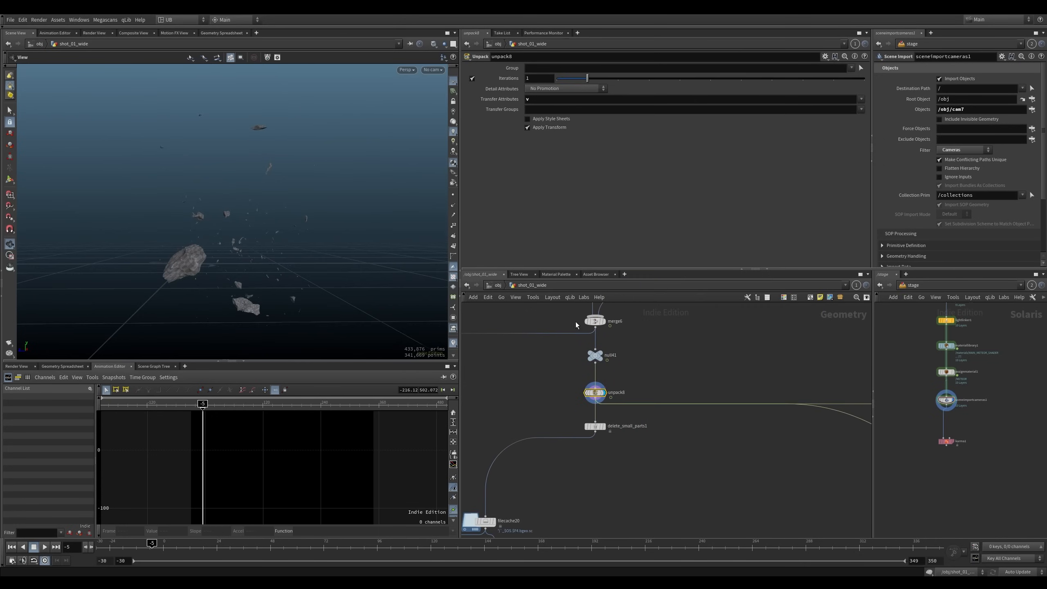
pyautogui.moveTo(548, 405); pyautogui.dragTo(570, 390, button='middle')
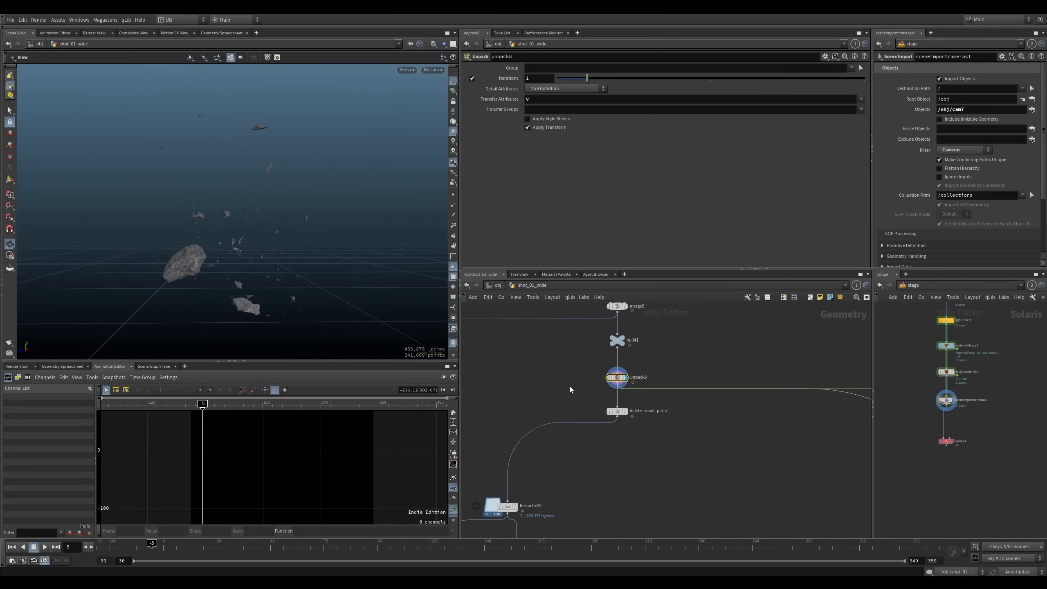
# Display delete_small_parts1 and inspect the large pieces left by its area threshold
pyautogui.moveTo(585, 403); pyautogui.dragTo(635, 429)
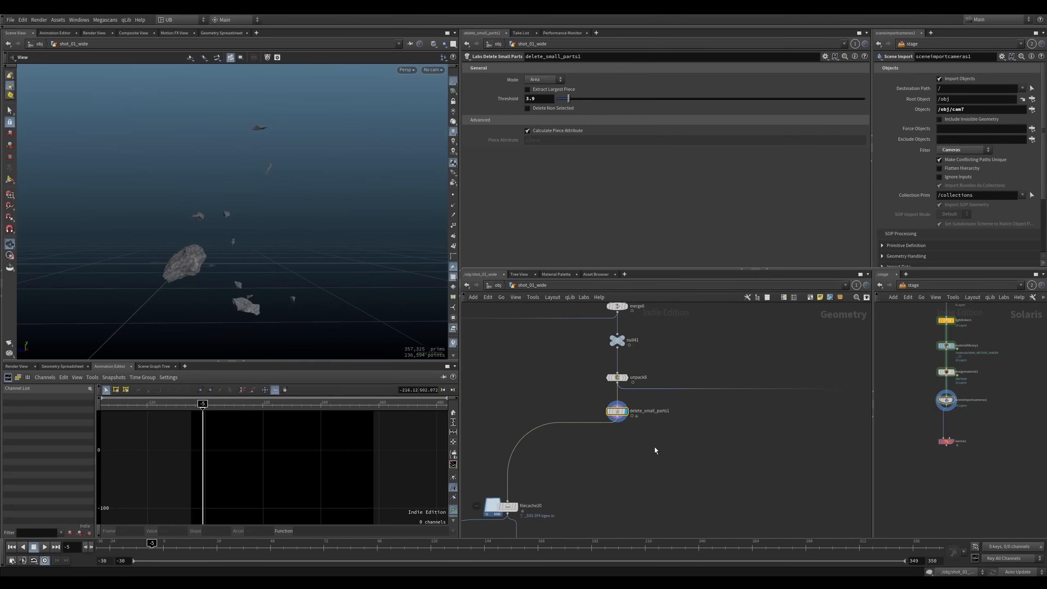
pyautogui.scroll(-3, 667, 426)
pyautogui.scroll(5, 651, 439)
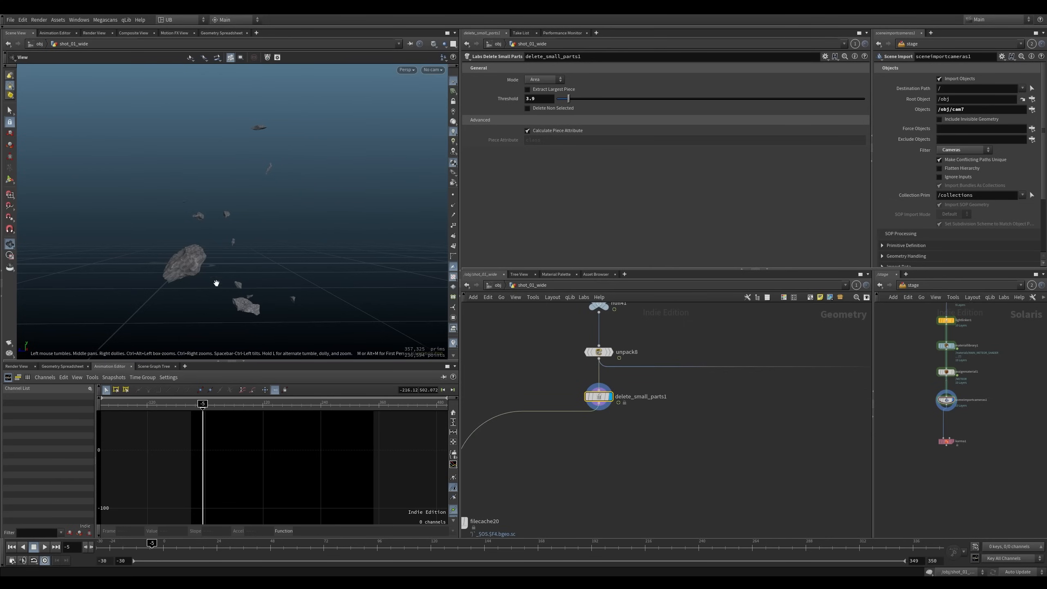
pyautogui.moveTo(608, 448); pyautogui.dragTo(540, 420, button='middle')
pyautogui.scroll(-6, 586, 405)
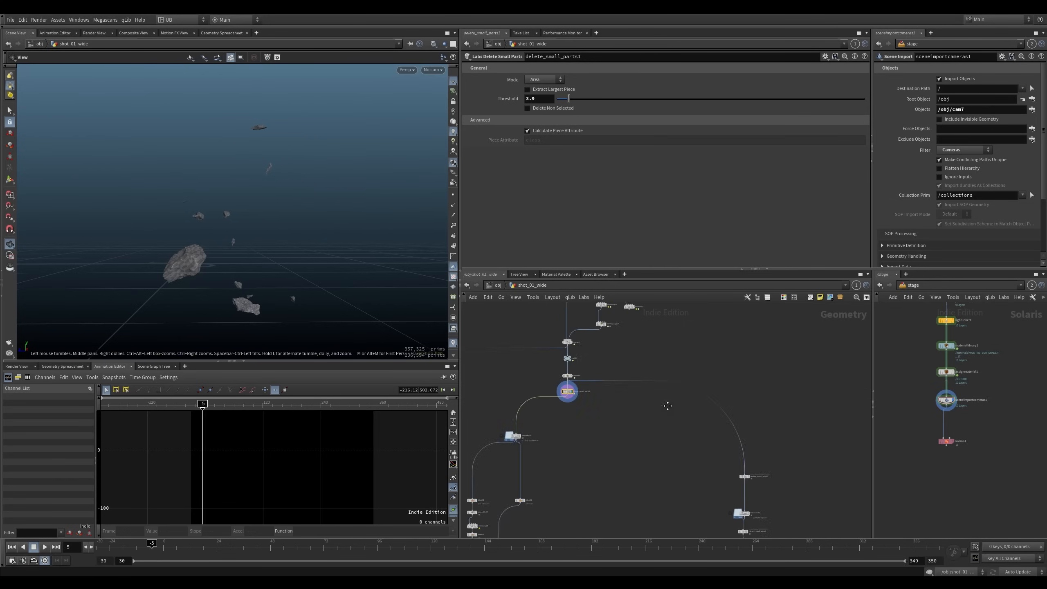
# Display rdelete_small_parts2 on the separate branch to view only the tiny debris pieces
pyautogui.moveTo(729, 466); pyautogui.dragTo(650, 395, button='middle')
pyautogui.scroll(4, 647, 398)
pyautogui.press('r')
pyautogui.moveTo(645, 401); pyautogui.dragTo(701, 431)
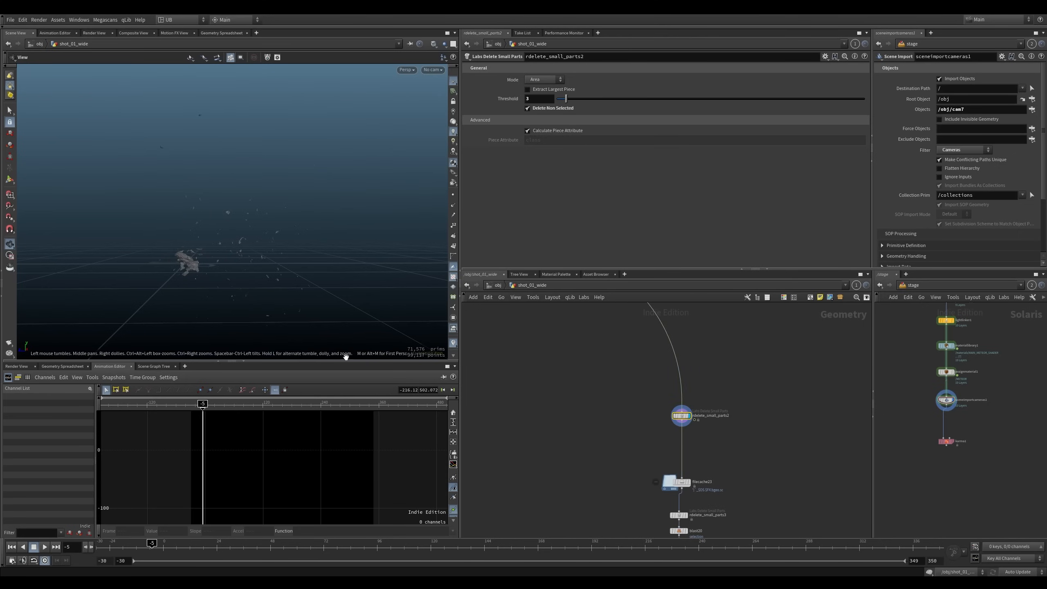
# Review the main, small and tiny smoke trails sections of the network, then return to the large-pieces branch
pyautogui.scroll(-8, 577, 413)
pyautogui.moveTo(564, 435); pyautogui.dragTo(589, 377, button='middle')
pyautogui.moveTo(697, 454); pyautogui.dragTo(694, 374, button='middle')
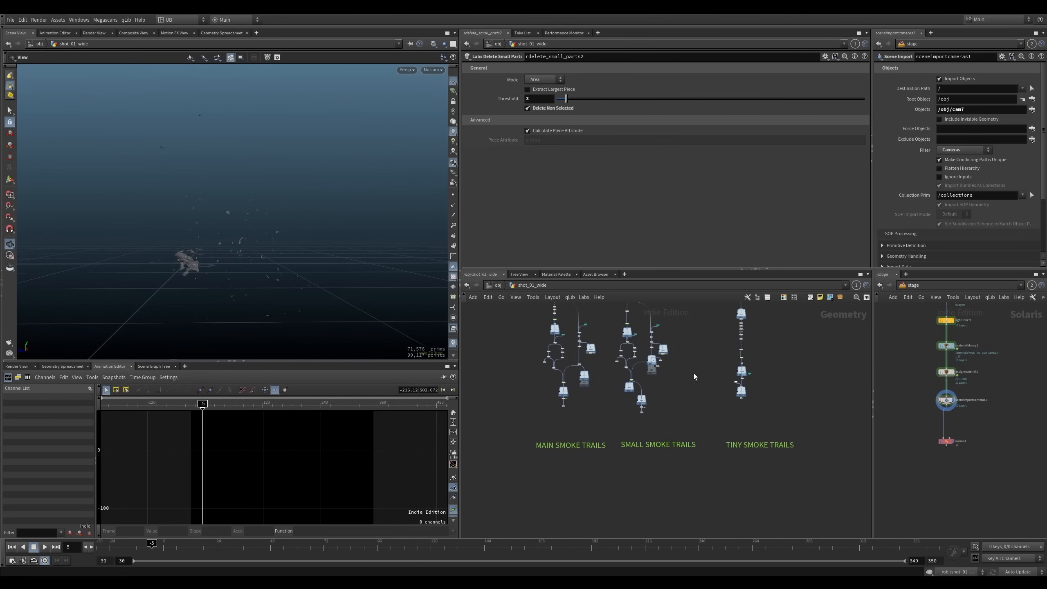
pyautogui.moveTo(495, 432); pyautogui.dragTo(780, 461)
pyautogui.click(672, 386)
pyautogui.moveTo(612, 321); pyautogui.dragTo(617, 349, button='middle')
pyautogui.moveTo(809, 342); pyautogui.dragTo(645, 463)
pyautogui.scroll(5, 620, 348)
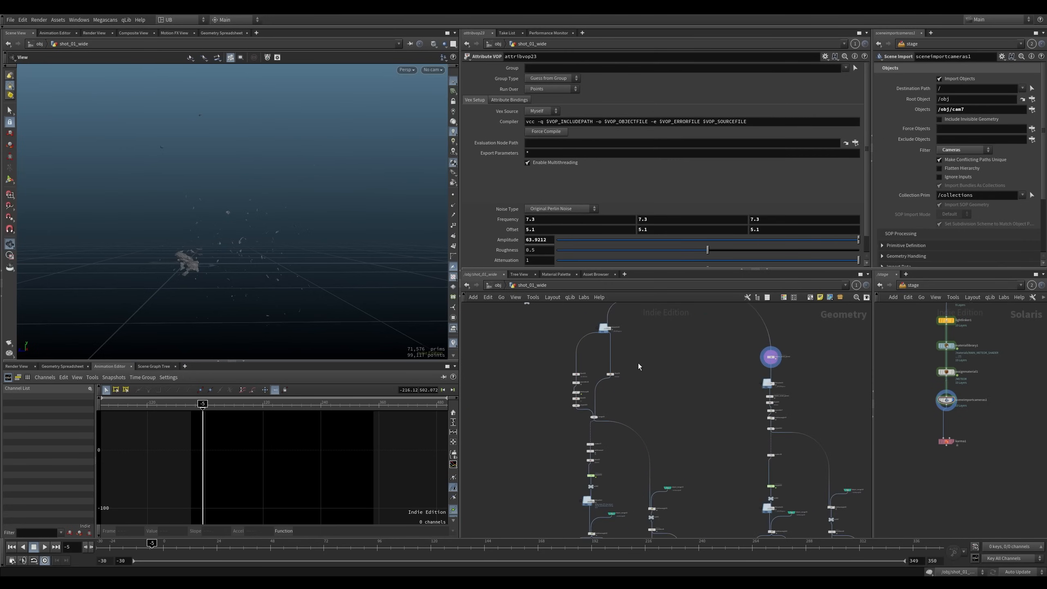
# Display the filecache20 node below delete_small_parts1 and inspect the cached large pieces
pyautogui.scroll(3, 639, 363)
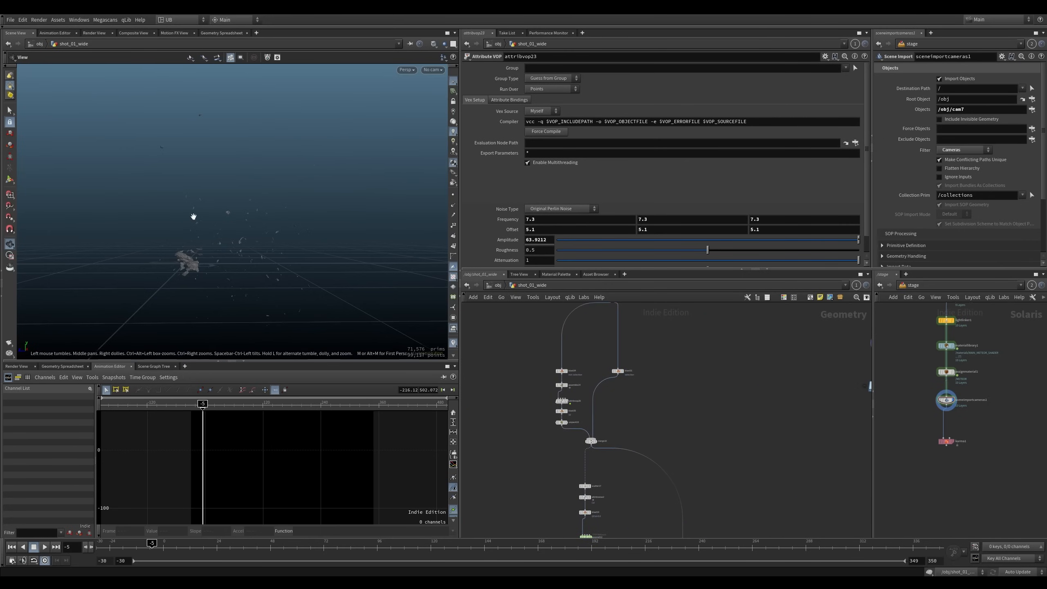
pyautogui.moveTo(645, 359)
pyautogui.mouseDown(button='middle')
pyautogui.moveTo(657, 405)
pyautogui.moveTo(632, 396)
pyautogui.moveTo(636, 377)
pyautogui.mouseUp(button='middle')
pyautogui.scroll(2, 638, 380)
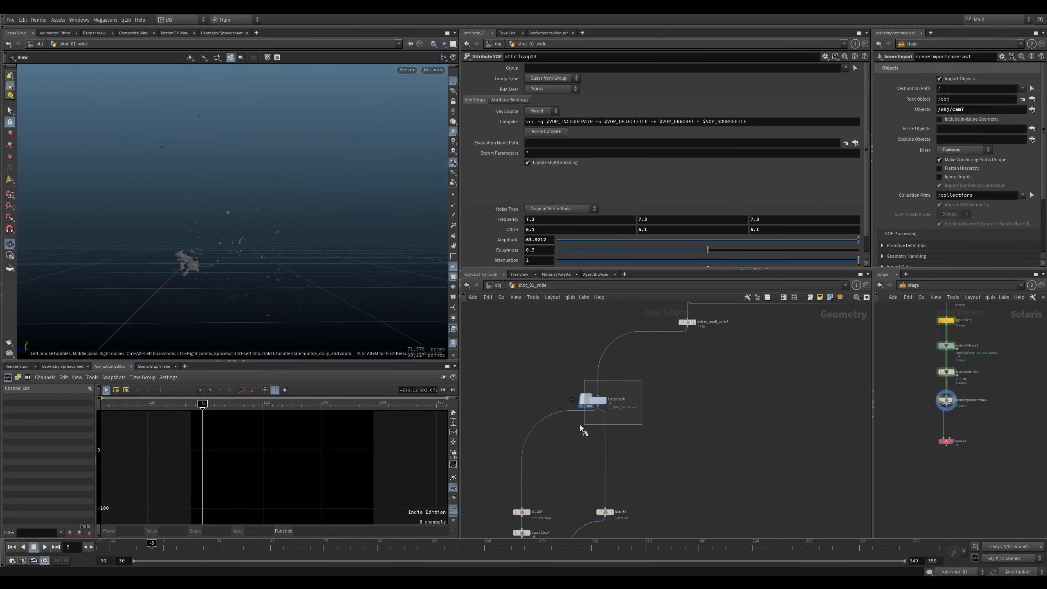
pyautogui.moveTo(580, 425); pyautogui.dragTo(578, 427)
pyautogui.click(605, 400)
pyautogui.moveTo(663, 374); pyautogui.dragTo(605, 412)
pyautogui.moveTo(636, 463); pyautogui.dragTo(626, 413, button='middle')
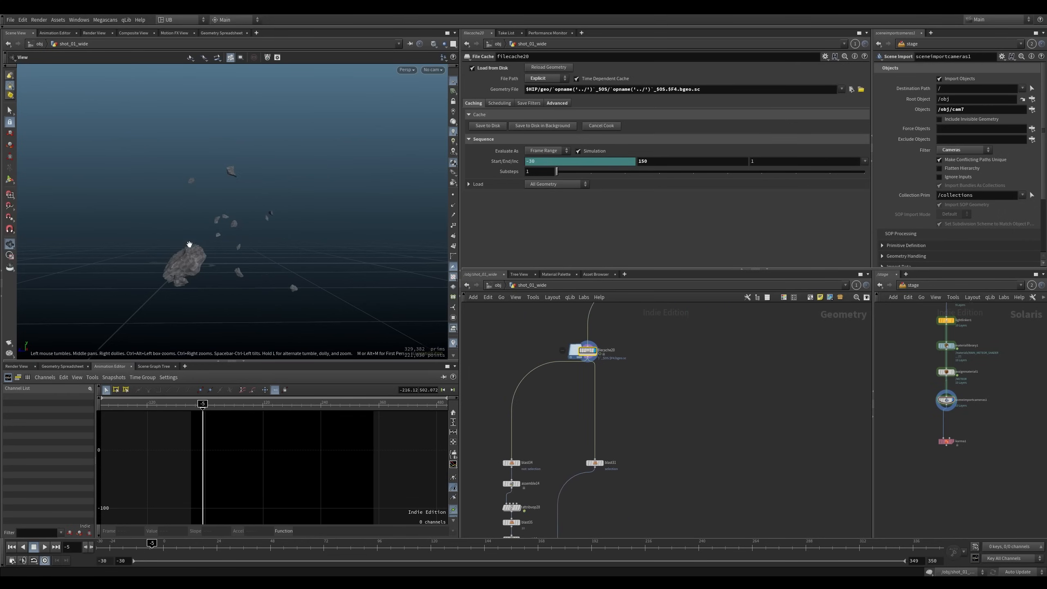
pyautogui.moveTo(189, 244); pyautogui.dragTo(241, 265)
# Display blast34 and then unpack16 to compare the isolated shards at the start and end of their branch
pyautogui.moveTo(561, 445); pyautogui.dragTo(598, 352, button='middle')
pyautogui.click(627, 428)
pyautogui.press('r')
pyautogui.moveTo(558, 364); pyautogui.dragTo(522, 386)
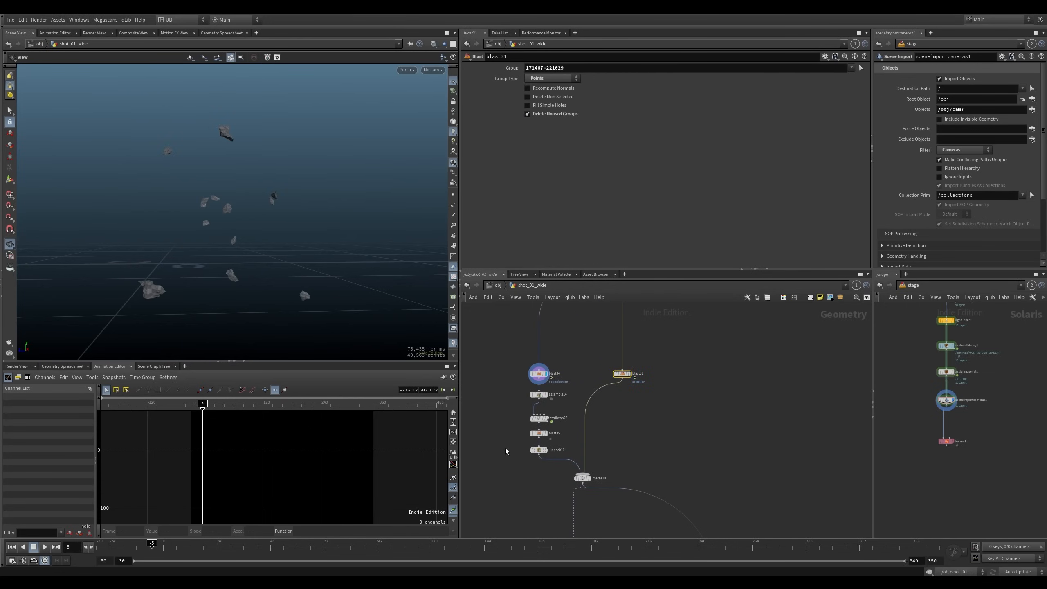
pyautogui.press('r')
pyautogui.moveTo(516, 441); pyautogui.dragTo(554, 463)
pyautogui.moveTo(625, 439)
pyautogui.mouseDown(button='middle')
pyautogui.moveTo(623, 428)
pyautogui.moveTo(623, 446)
pyautogui.mouseUp(button='middle')
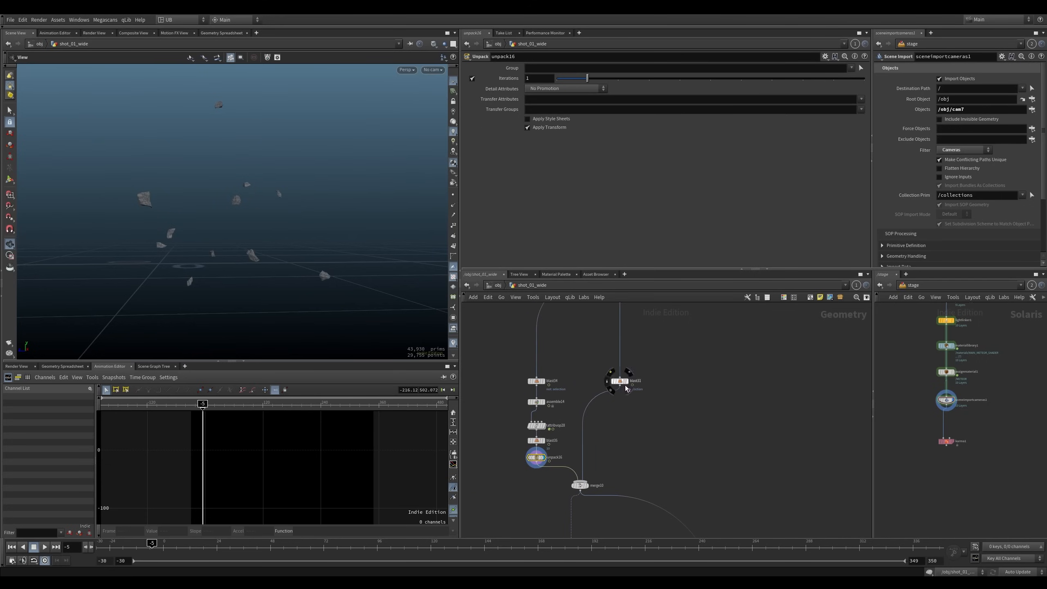
# Display blast31 to view the main meteor separated from the shards
pyautogui.moveTo(625, 385); pyautogui.dragTo(624, 405)
pyautogui.press('r')
pyautogui.click(623, 406)
pyautogui.moveTo(555, 363); pyautogui.dragTo(536, 434)
pyautogui.click(581, 395)
pyautogui.scroll(1, 575, 395)
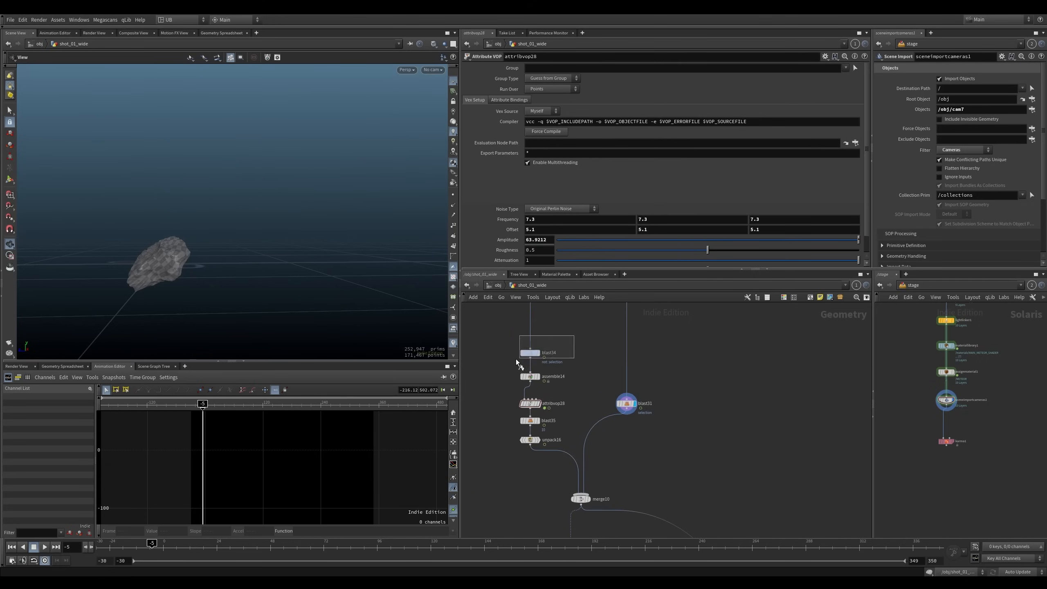
# Display blast34, scrub the timeline to frame 44 and examine the isolated shards
pyautogui.moveTo(516, 360); pyautogui.dragTo(514, 360)
pyautogui.press('r')
pyautogui.moveTo(204, 544); pyautogui.dragTo(261, 532)
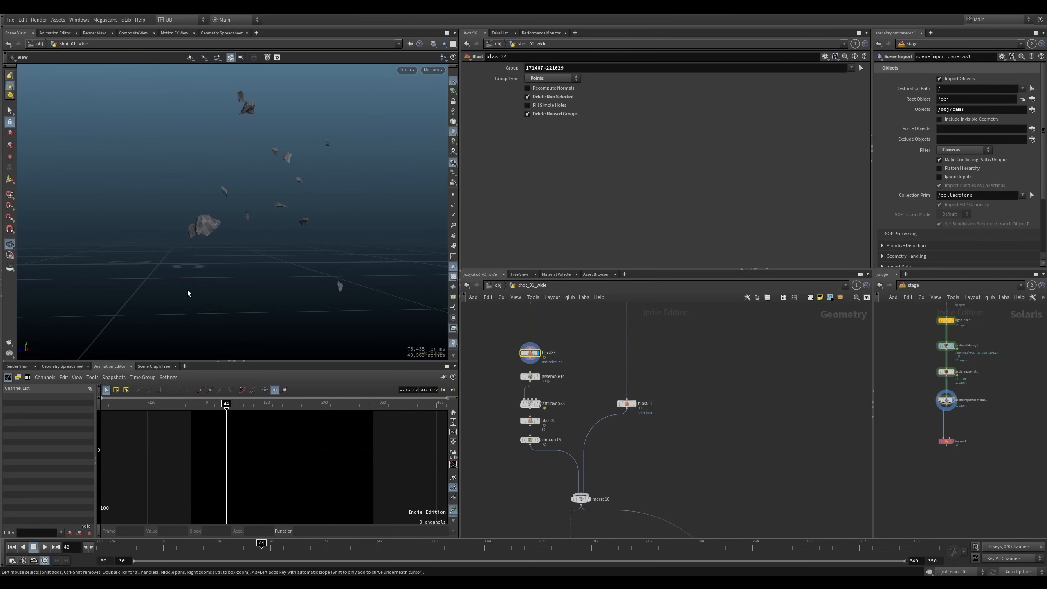
pyautogui.moveTo(189, 294); pyautogui.dragTo(261, 161)
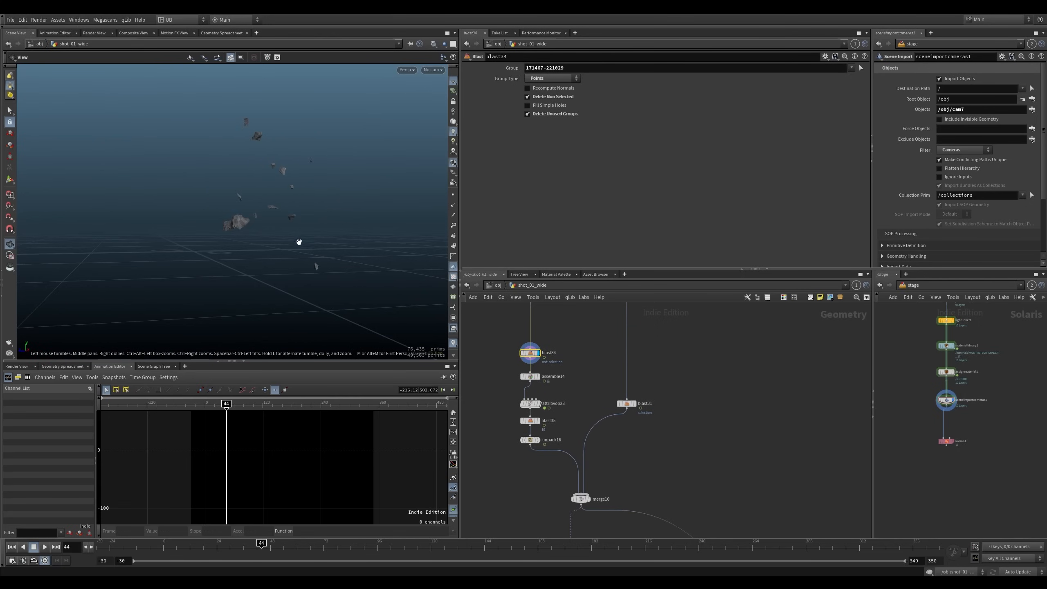
pyautogui.moveTo(232, 87); pyautogui.dragTo(300, 239)
pyautogui.moveTo(265, 188); pyautogui.dragTo(260, 211)
pyautogui.scroll(1, 493, 394)
# Display assemble14 and attribvop28, then open attribvop28 and examine its turbulent noise and random multiply network
pyautogui.click(545, 376)
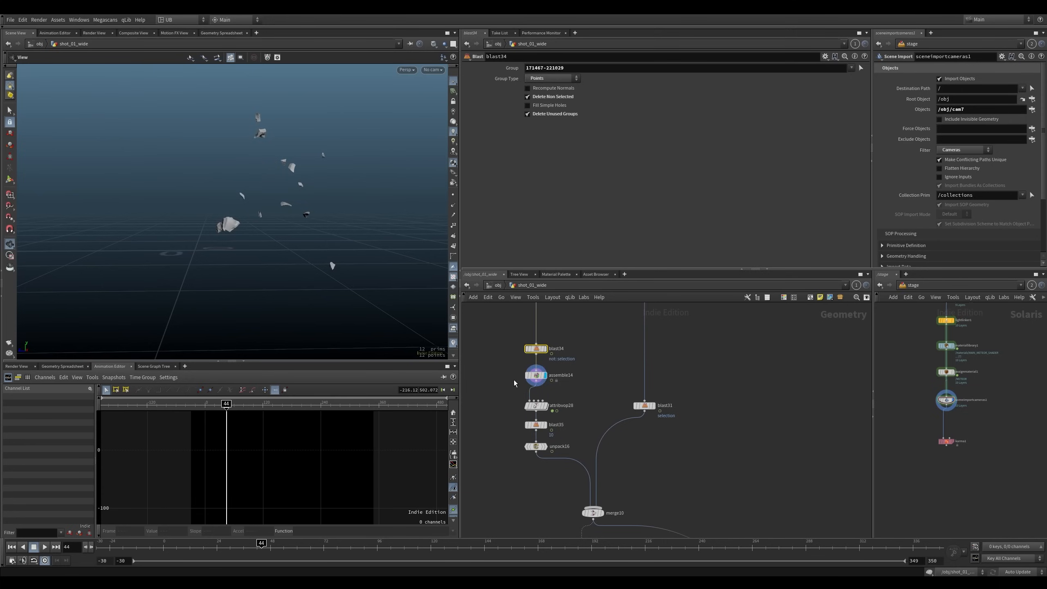
pyautogui.click(527, 406)
pyautogui.doubleClick(547, 409)
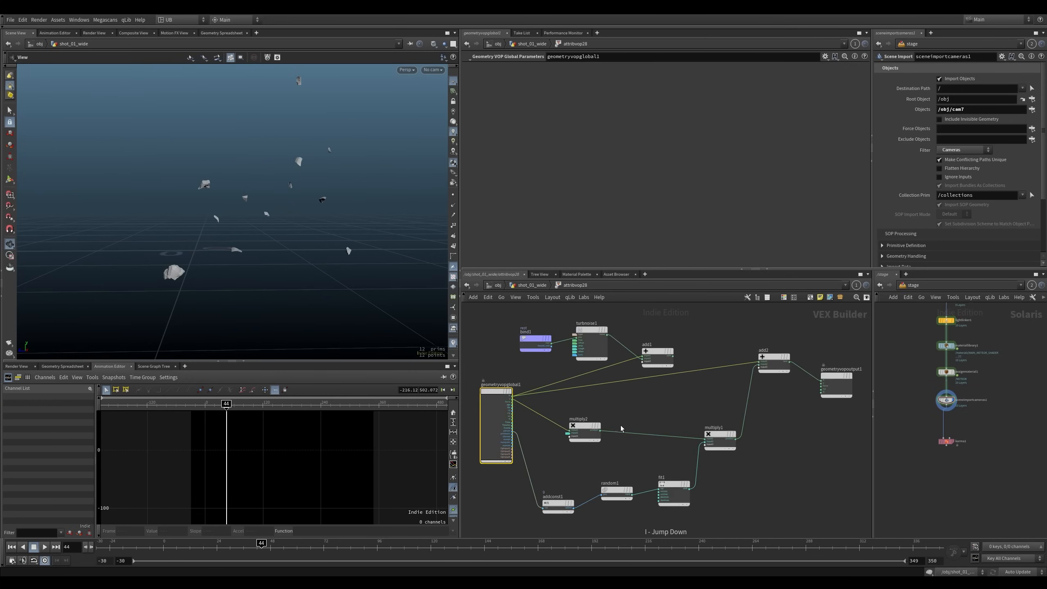
pyautogui.moveTo(742, 335); pyautogui.dragTo(527, 487)
pyautogui.click(660, 406)
pyautogui.scroll(3, 669, 409)
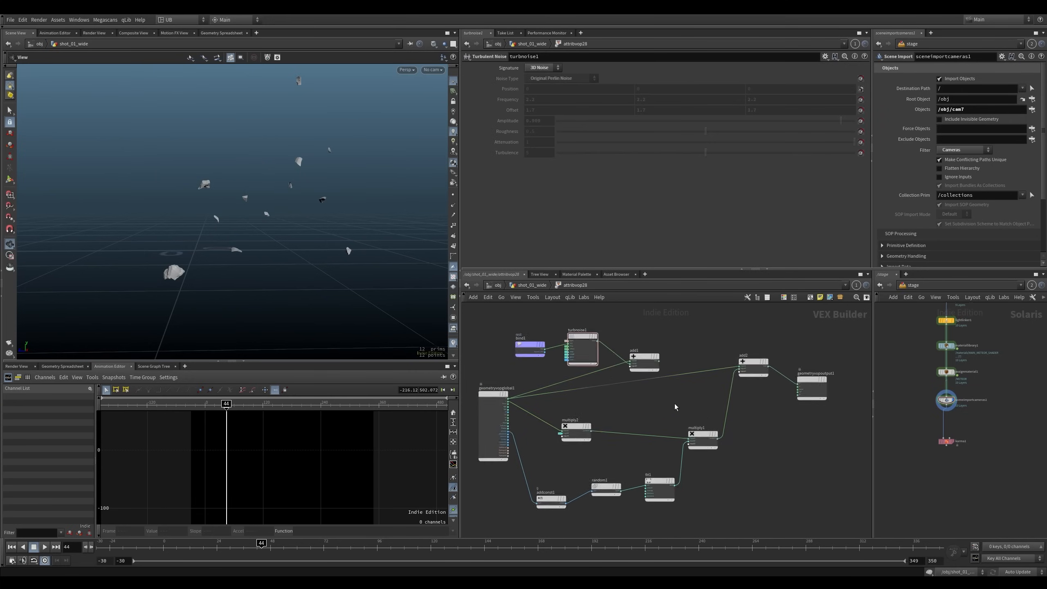
# Leave the VOP network, check attribvop1's parameters in the shards section, and return to the attribvop28 branch
pyautogui.press('u')
pyautogui.scroll(-5, 695, 372)
pyautogui.moveTo(701, 343); pyautogui.dragTo(662, 427, button='middle')
pyautogui.scroll(4, 689, 406)
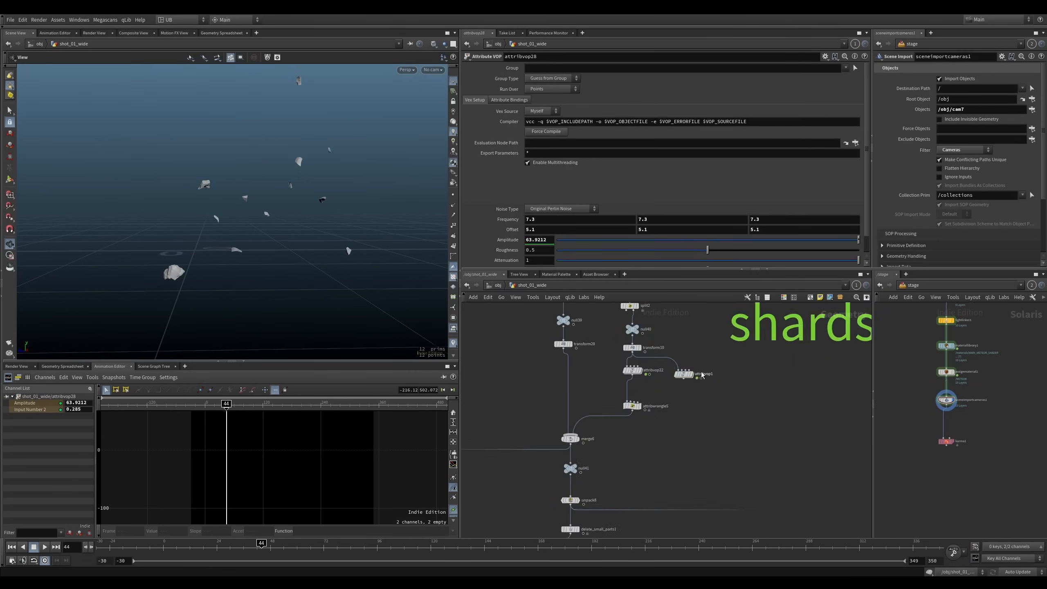
pyautogui.click(686, 374)
pyautogui.moveTo(685, 462); pyautogui.dragTo(728, 322, button='middle')
pyautogui.moveTo(692, 437); pyautogui.dragTo(726, 330, button='middle')
pyautogui.moveTo(652, 446); pyautogui.dragTo(710, 333, button='middle')
pyautogui.scroll(3, 579, 361)
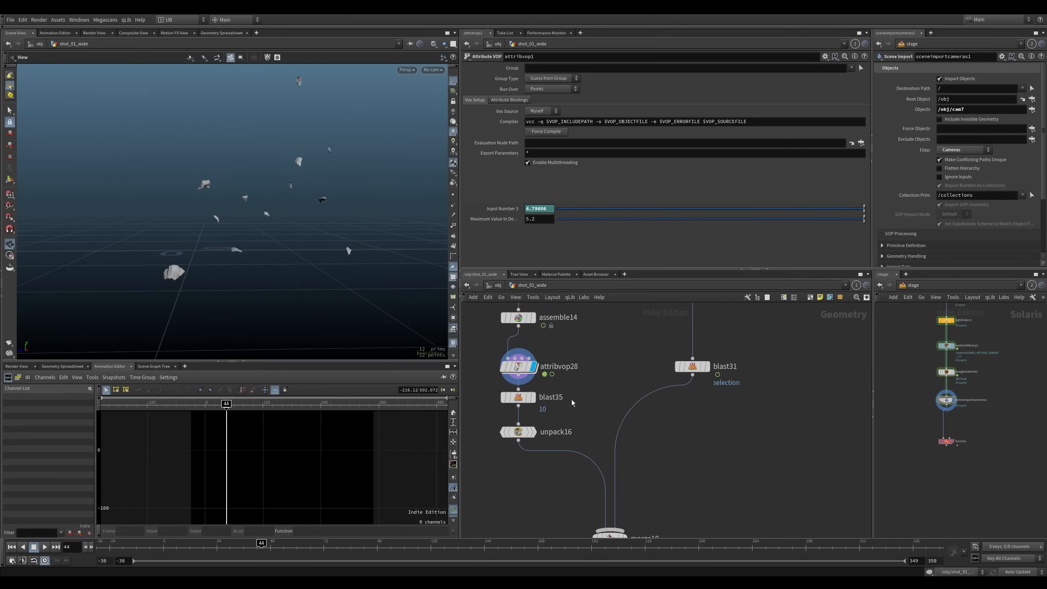
# Display blast35, which removes point 10, and scrub the timeline to frame 41 to check the remaining shards
pyautogui.click(553, 396)
pyautogui.moveTo(204, 264); pyautogui.dragTo(226, 272)
pyautogui.moveTo(242, 547)
pyautogui.mouseDown()
pyautogui.moveTo(163, 544)
pyautogui.moveTo(255, 544)
pyautogui.mouseUp()
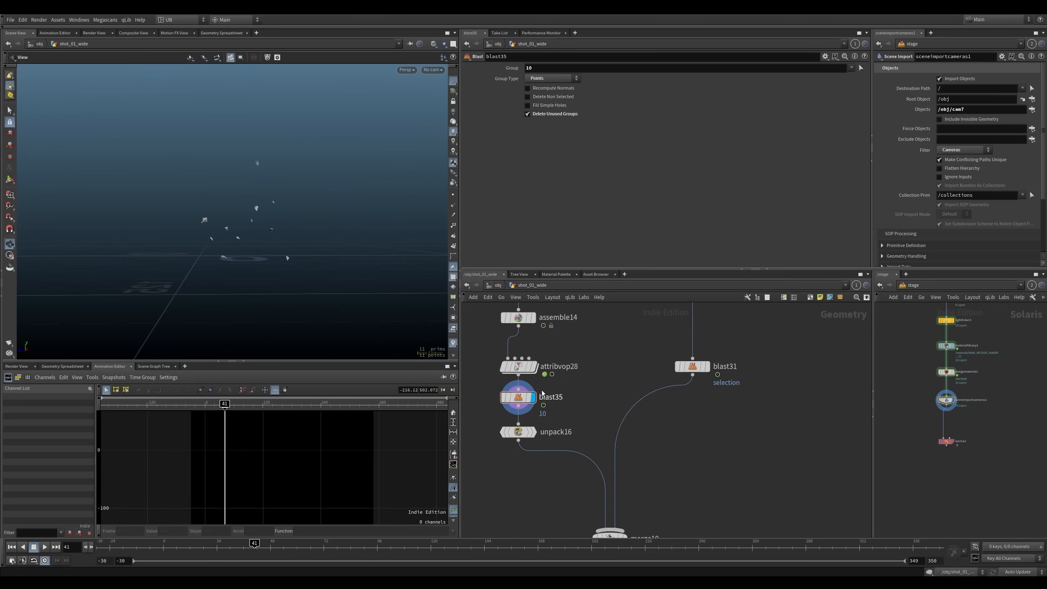
pyautogui.moveTo(576, 368); pyautogui.dragTo(579, 437, button='middle')
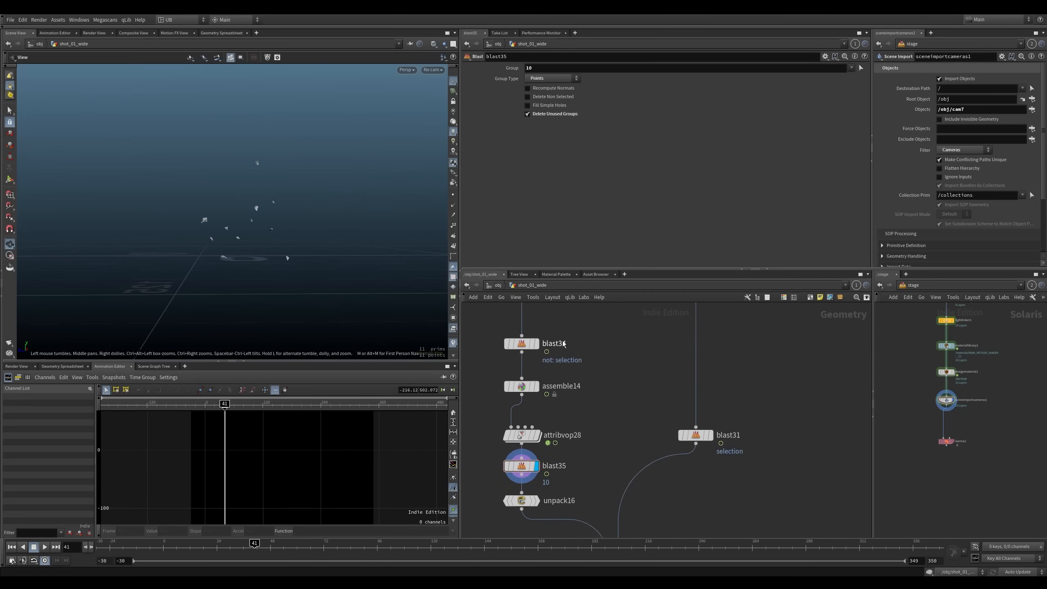
# Display blast34, attribvop28, unpack16 and blast31 in turn to compare each stage of the split branches
pyautogui.moveTo(590, 324); pyautogui.dragTo(506, 352)
pyautogui.press('r')
pyautogui.scroll(4, 285, 199)
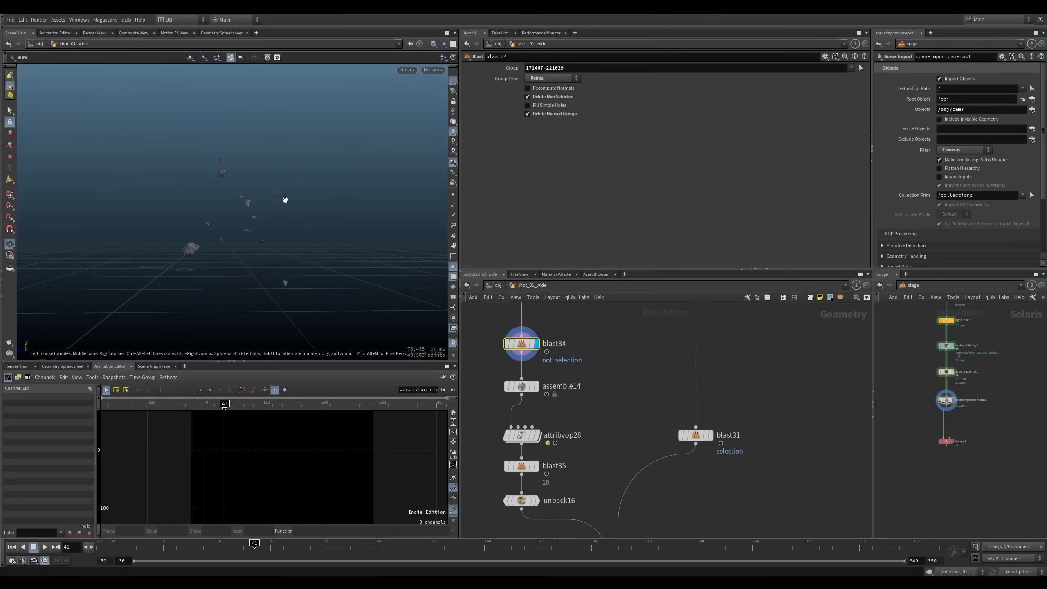
pyautogui.click(536, 435)
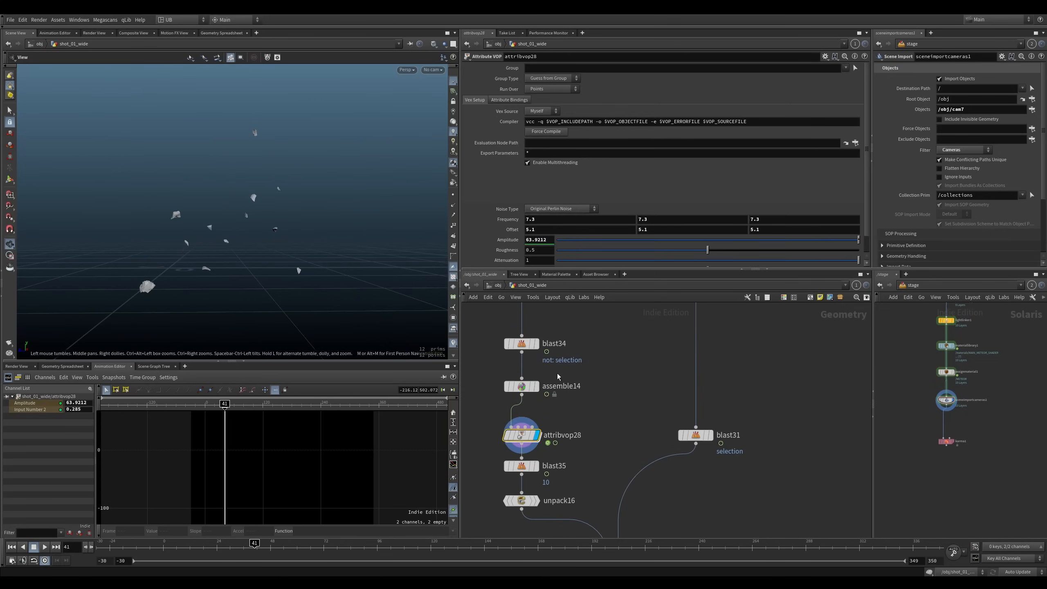
pyautogui.moveTo(591, 472); pyautogui.dragTo(592, 408, button='middle')
pyautogui.click(561, 439)
pyautogui.click(694, 373)
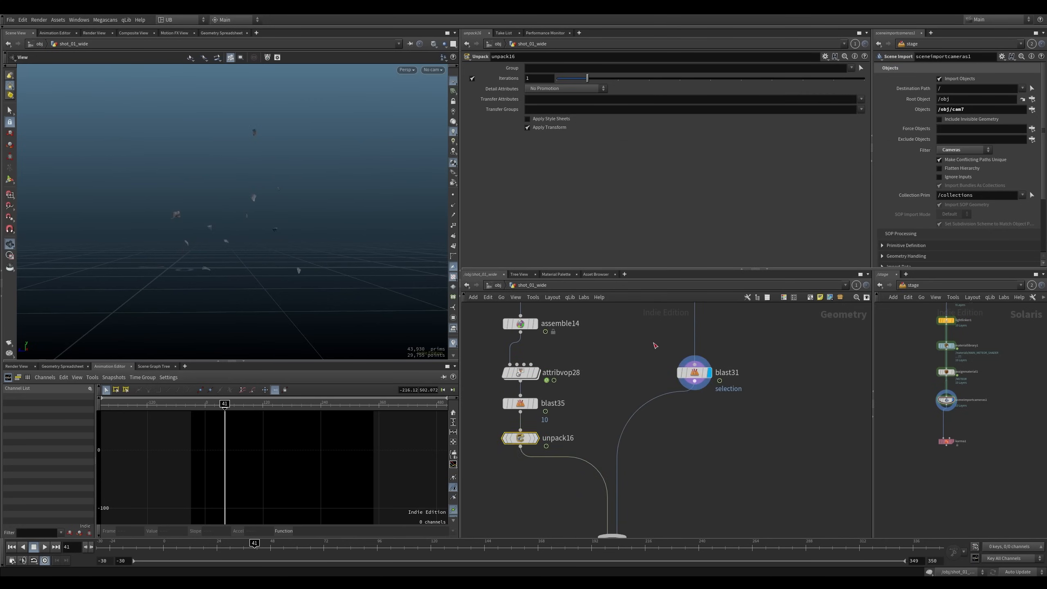
# Review the network from the file cache down to merge10, selecting the shard and meteor branch nodes together
pyautogui.moveTo(703, 442); pyautogui.dragTo(689, 402, button='middle')
pyautogui.scroll(-5, 686, 386)
pyautogui.moveTo(697, 375); pyautogui.dragTo(575, 449)
pyautogui.moveTo(688, 385); pyautogui.dragTo(633, 454, button='middle')
pyautogui.moveTo(702, 406); pyautogui.dragTo(584, 458)
pyautogui.moveTo(642, 504); pyautogui.dragTo(673, 336, button='middle')
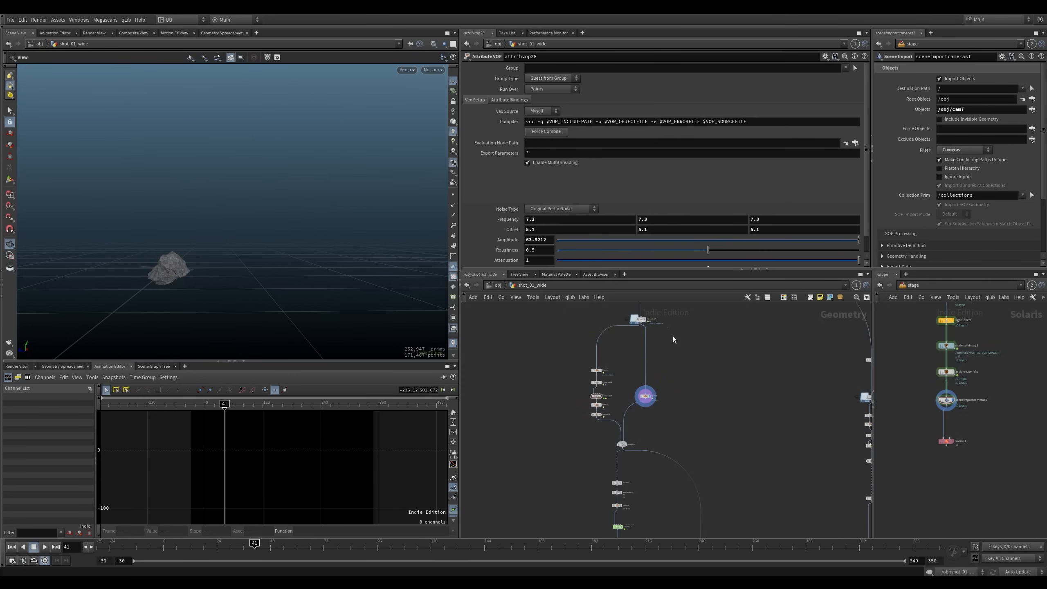
pyautogui.moveTo(693, 307); pyautogui.dragTo(560, 454)
pyautogui.scroll(5, 611, 392)
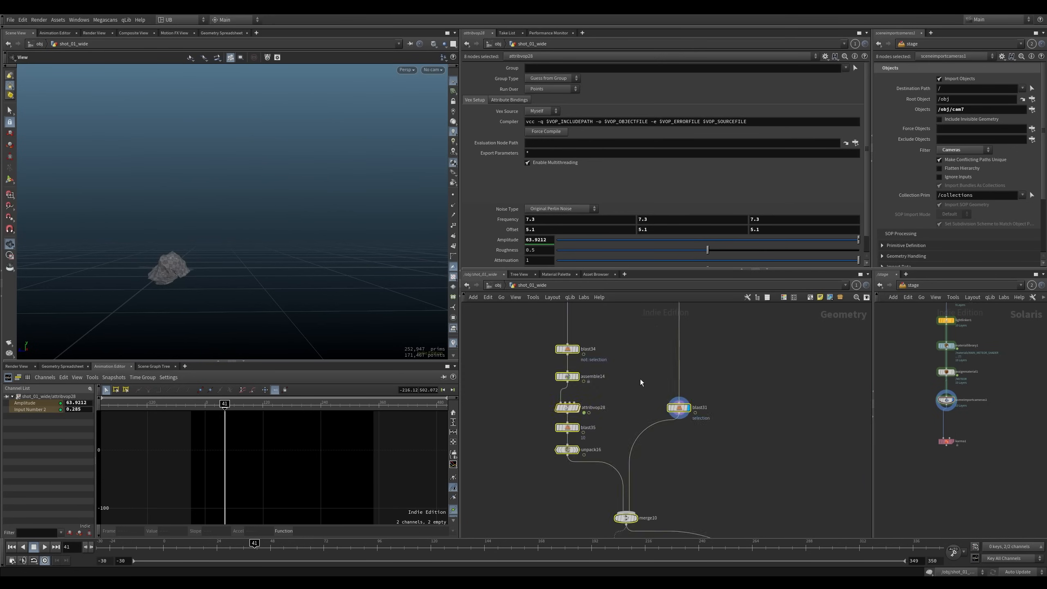
# Display merge10 and inspect the main meteor recombined with the offset shards
pyautogui.click(640, 379)
pyautogui.moveTo(645, 429); pyautogui.dragTo(627, 327, button='middle')
pyautogui.press('r')
pyautogui.click(615, 415)
pyautogui.click(608, 416)
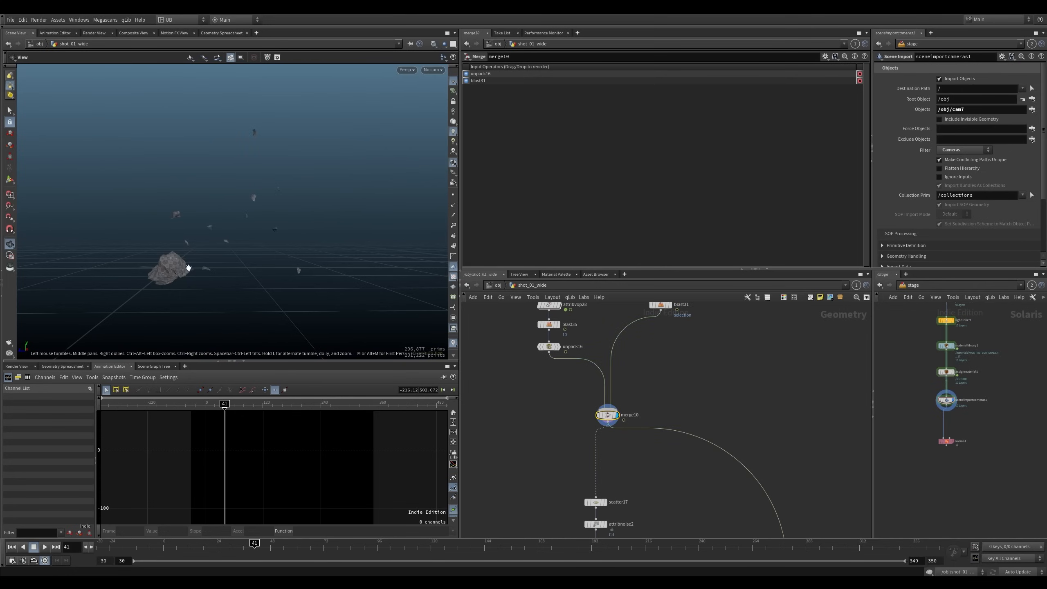
pyautogui.moveTo(189, 267); pyautogui.dragTo(315, 312)
# Display scatter17 and attribnoise2 to inspect the points scattered on the meteor and shards
pyautogui.moveTo(566, 500); pyautogui.dragTo(563, 380, button='middle')
pyautogui.press('r')
pyautogui.click(595, 383)
pyautogui.moveTo(595, 383); pyautogui.dragTo(618, 415)
pyautogui.press('r')
pyautogui.click(594, 404)
pyautogui.moveTo(557, 345); pyautogui.dragTo(622, 381)
pyautogui.moveTo(621, 387); pyautogui.dragTo(606, 376, button='middle')
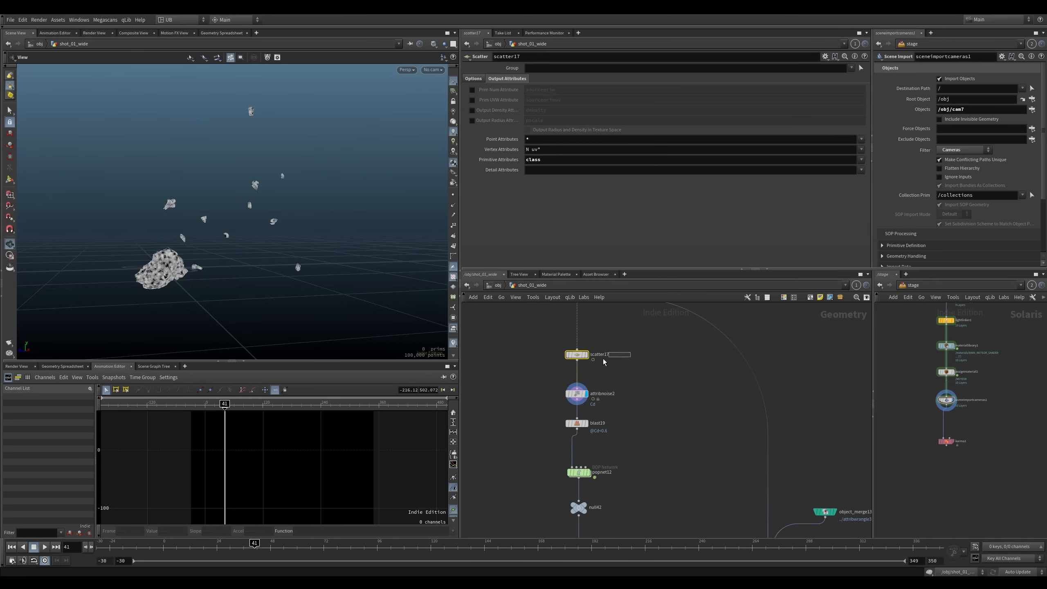
# Examine scatter17's scatter options and output attributes, and attribnoise2's Cd noise settings
pyautogui.click(474, 78)
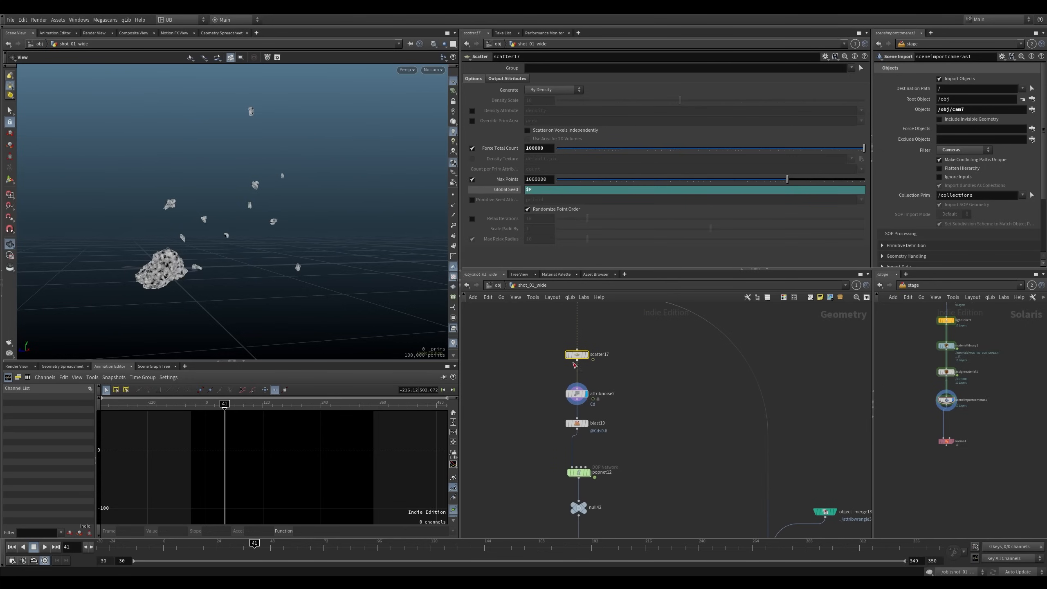
pyautogui.moveTo(292, 333); pyautogui.dragTo(268, 267, button='right')
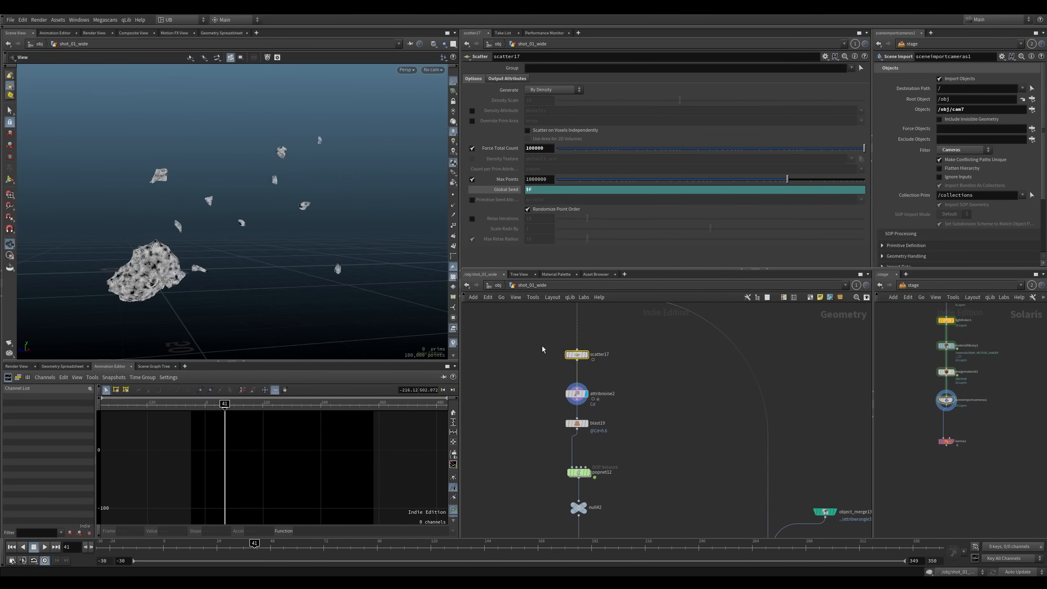
pyautogui.click(510, 79)
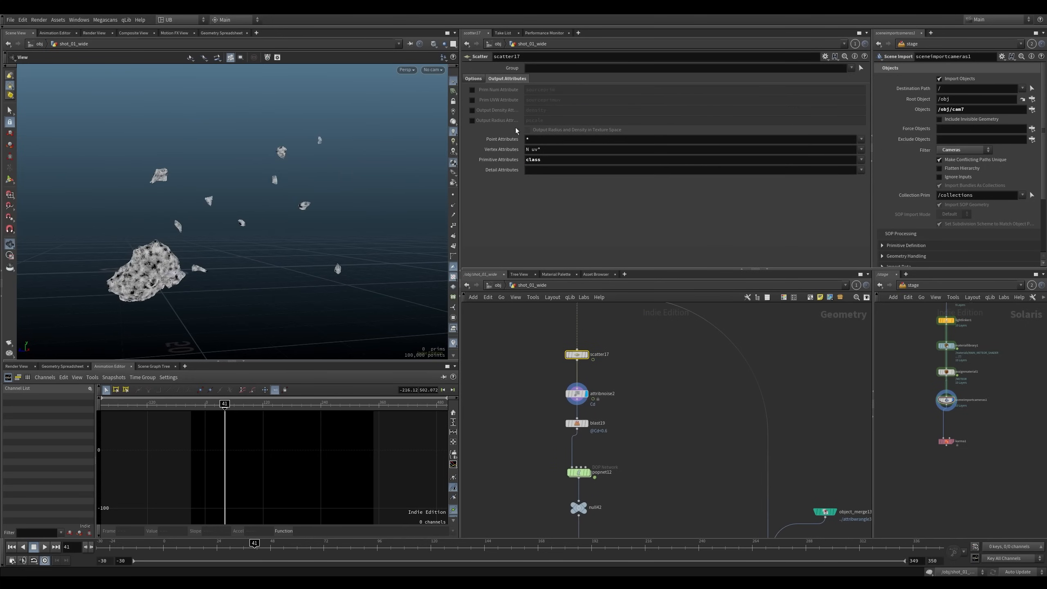
pyautogui.click(474, 78)
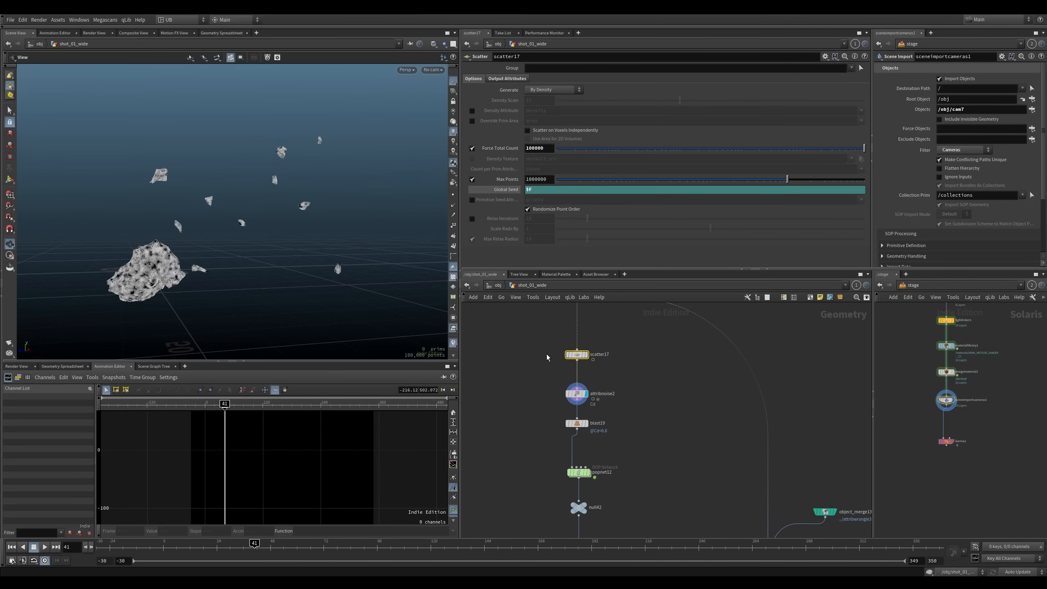
pyautogui.click(577, 394)
pyautogui.moveTo(554, 418); pyautogui.dragTo(558, 406, button='middle')
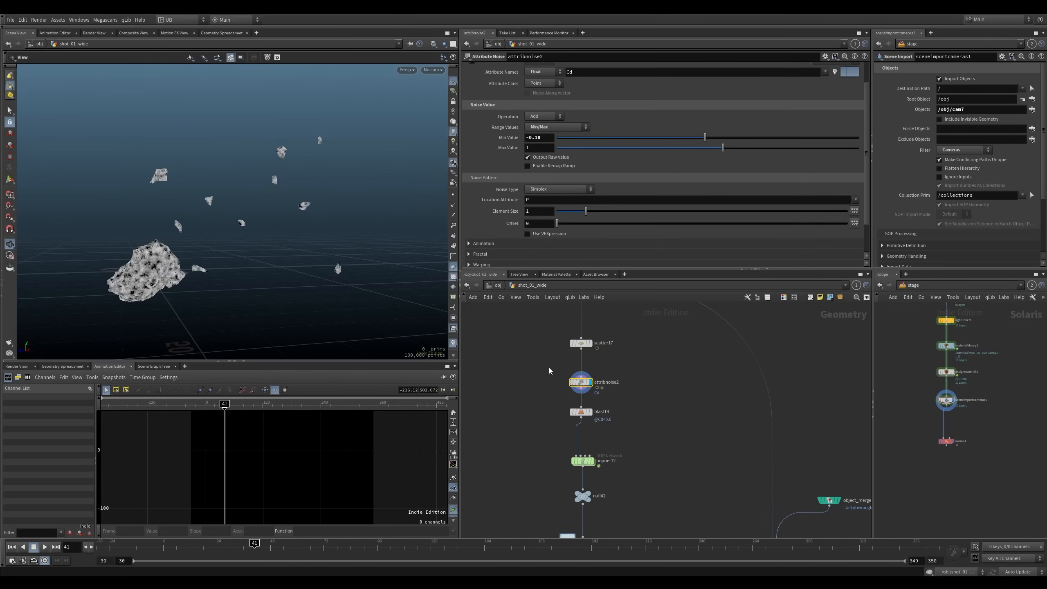
pyautogui.scroll(1, 619, 390)
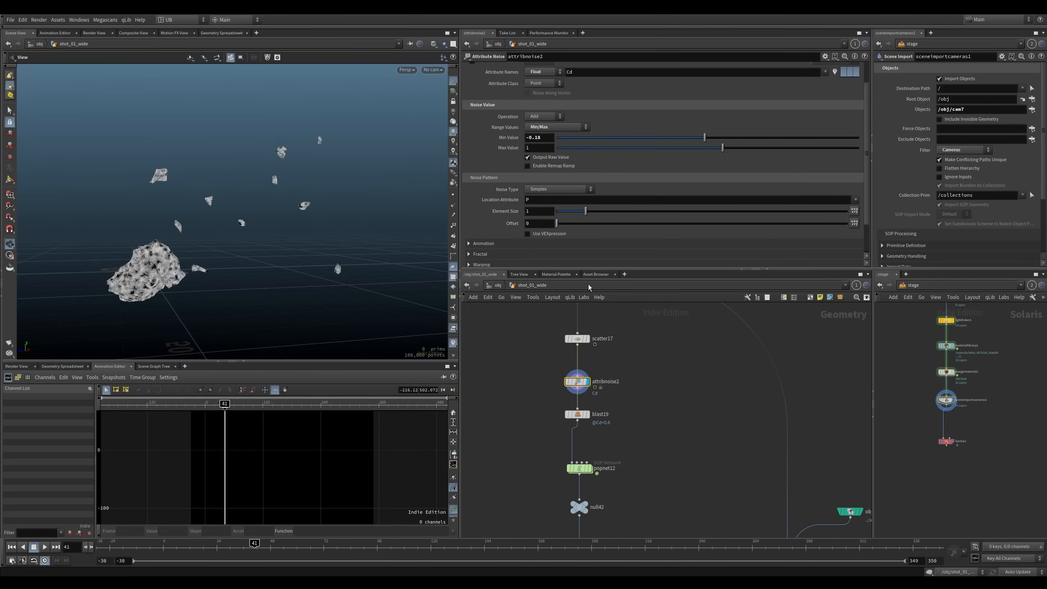
pyautogui.click(577, 414)
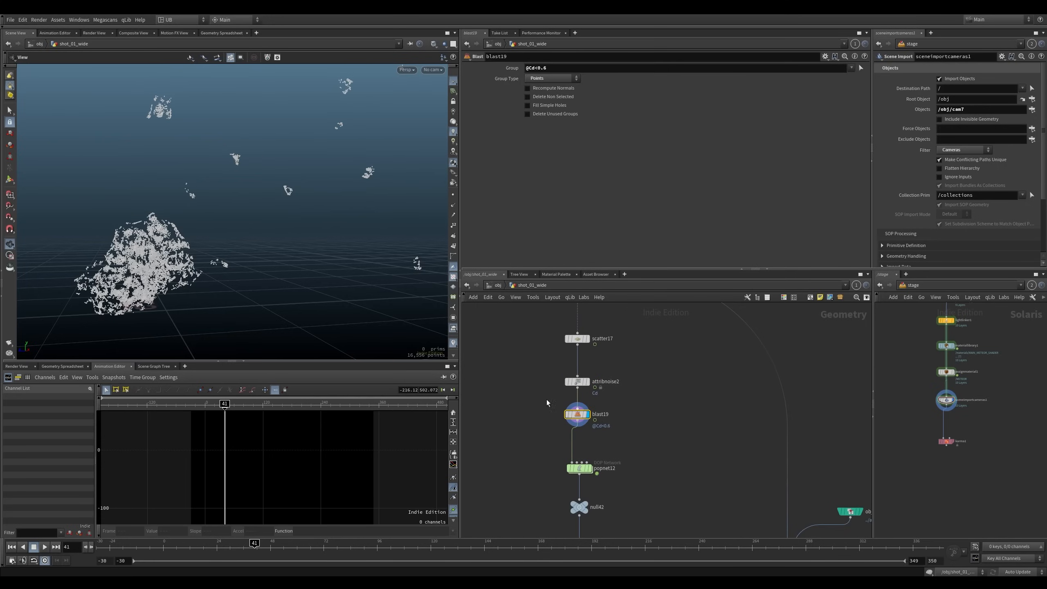
pyautogui.moveTo(164, 264); pyautogui.dragTo(227, 248, button='middle')
pyautogui.moveTo(227, 248)
pyautogui.mouseDown()
pyautogui.moveTo(287, 261)
pyautogui.moveTo(222, 245)
pyautogui.mouseUp()
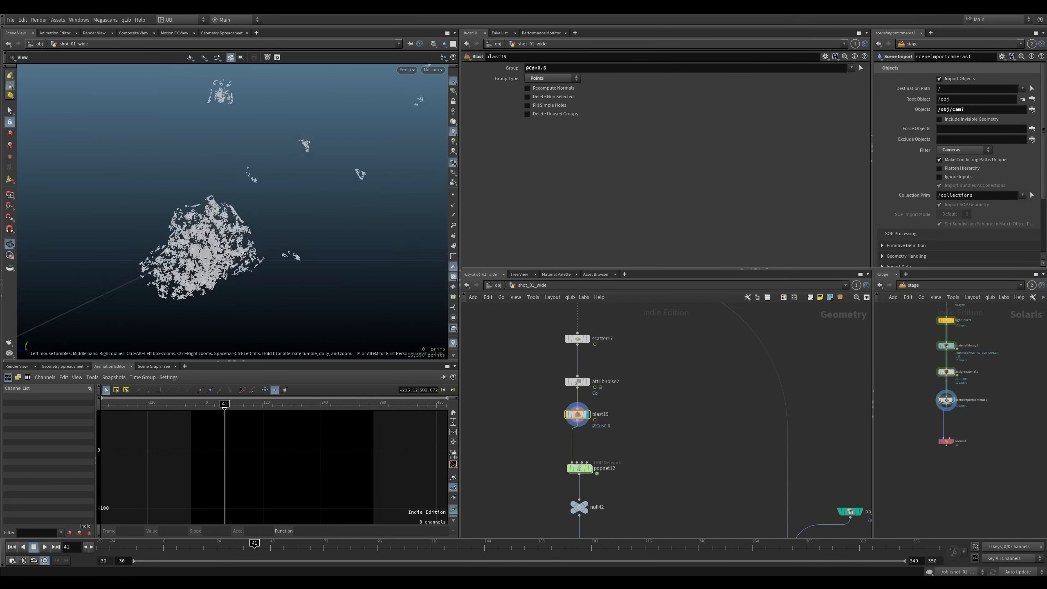
pyautogui.moveTo(221, 246); pyautogui.dragTo(114, 293, button='right')
pyautogui.moveTo(206, 223); pyautogui.dragTo(211, 248)
pyautogui.moveTo(536, 324); pyautogui.dragTo(640, 444)
pyautogui.click(640, 444)
# Display popnet12 below blast19 and interrupt its simulation cook
pyautogui.moveTo(646, 437); pyautogui.dragTo(633, 379, button='middle')
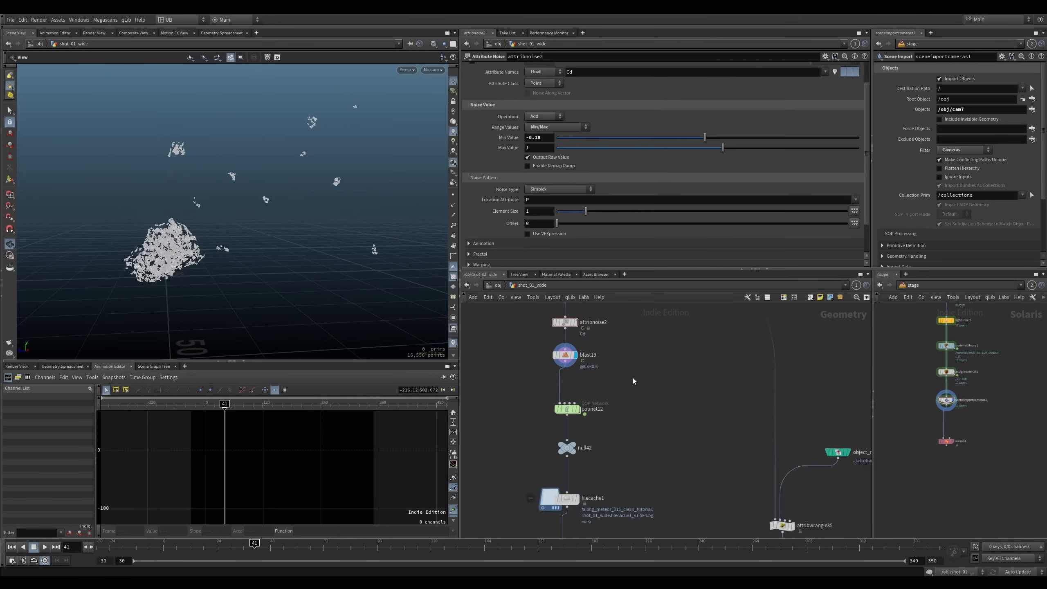
pyautogui.moveTo(634, 378); pyautogui.dragTo(629, 390, button='right')
pyautogui.press('r')
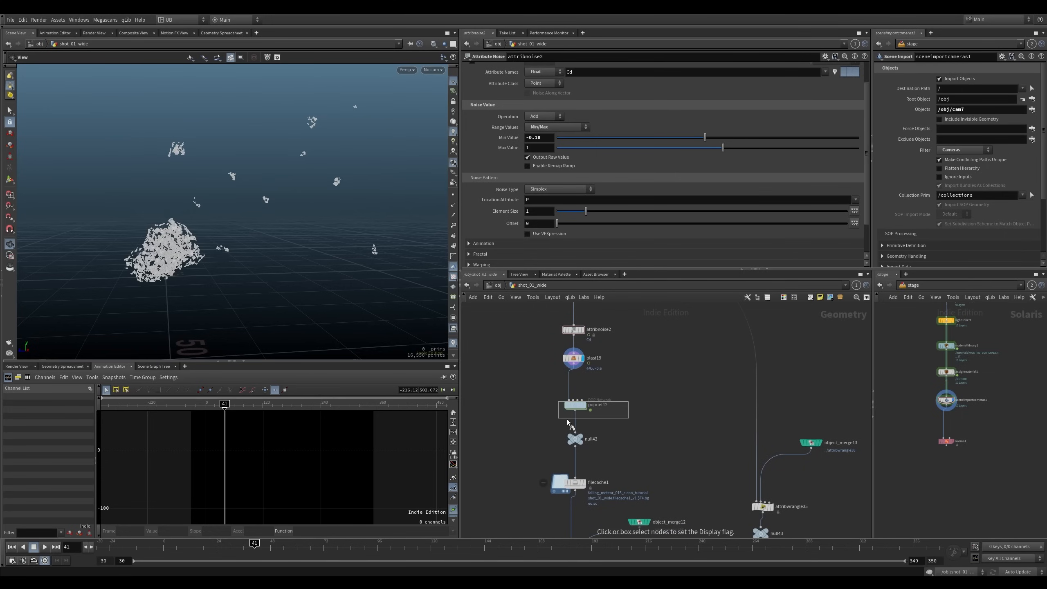
pyautogui.moveTo(560, 418); pyautogui.dragTo(629, 401)
pyautogui.press('Escape')
pyautogui.press('Escape')
pyautogui.press('Escape')
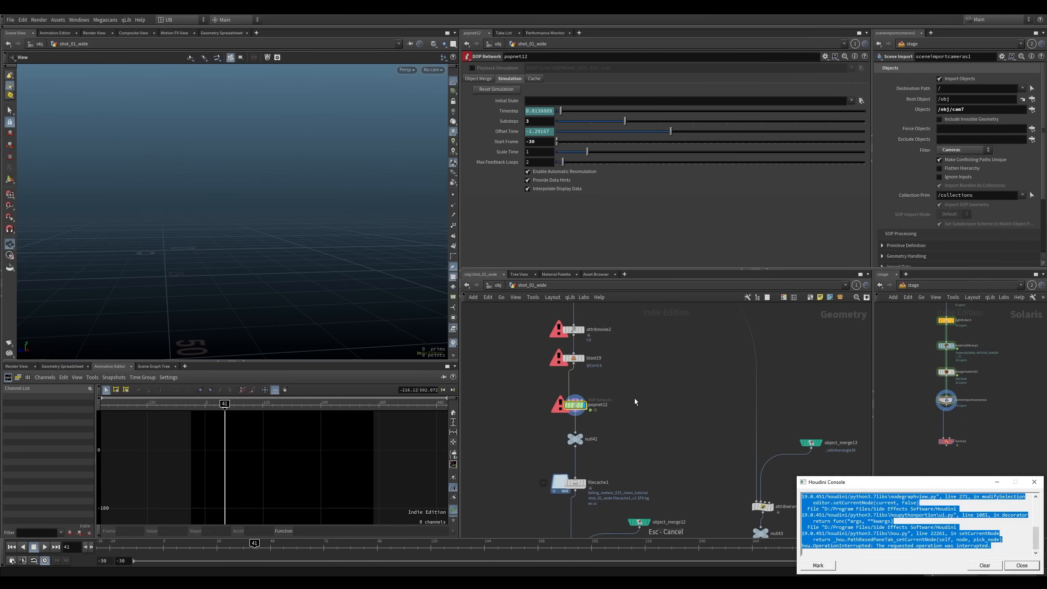
# Play the popnet12 simulation from start frame -30, stop at frame -21 and inspect the particle trails
pyautogui.hotkey('ctrl', 'Up')
pyautogui.press('Up')
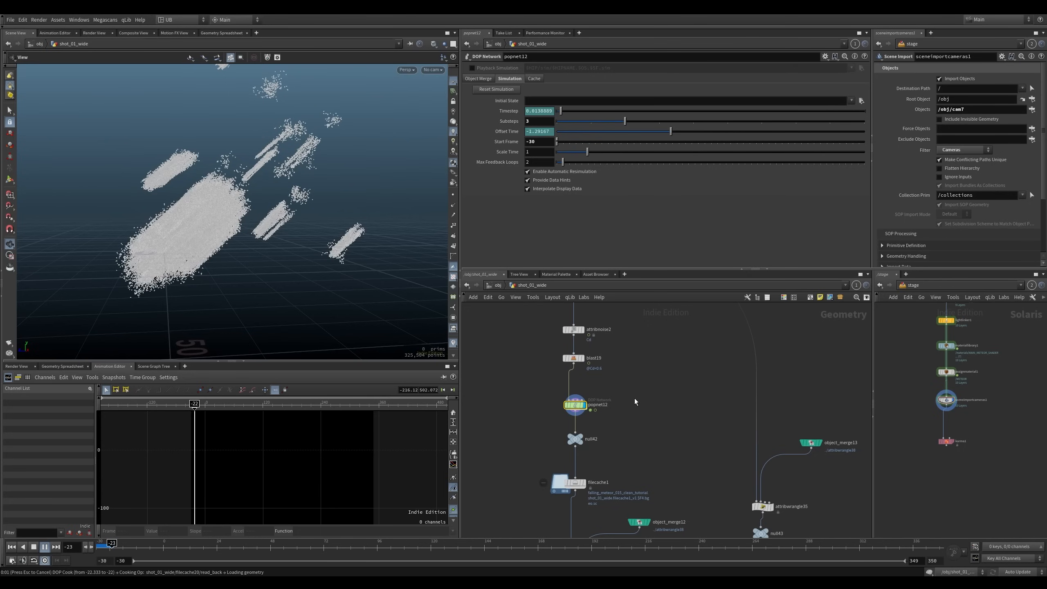
pyautogui.press('Escape')
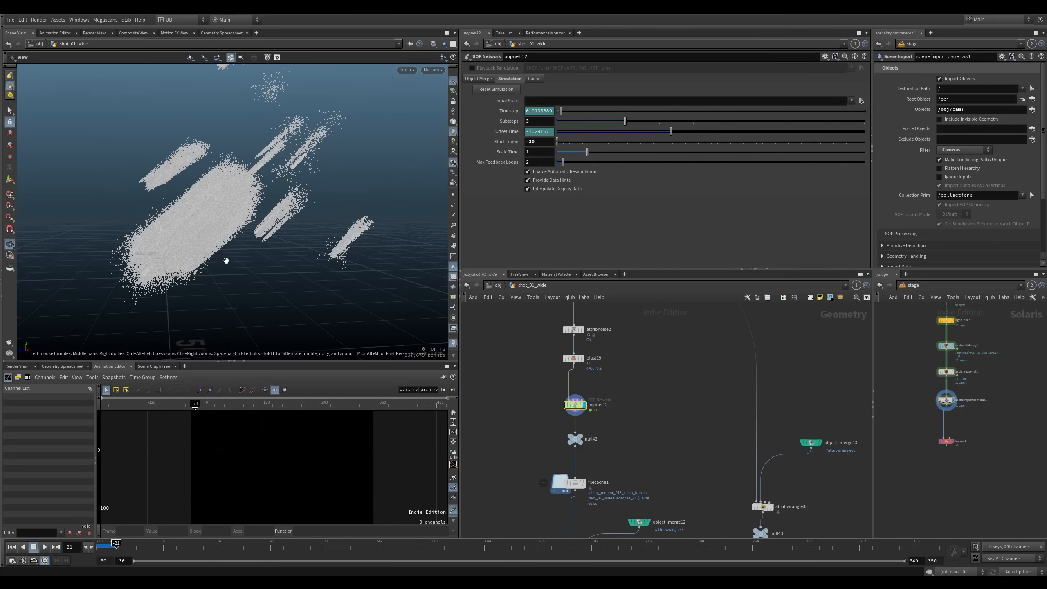
pyautogui.moveTo(226, 261); pyautogui.dragTo(243, 241)
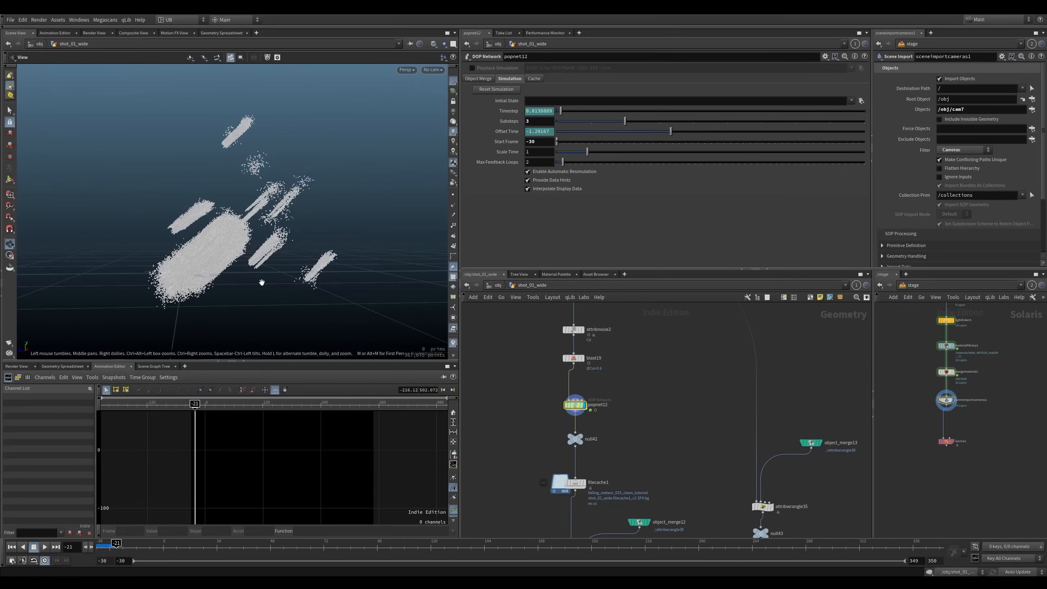
# Display attribwrangle37 above the shard split to inspect the meteor and its centring code
pyautogui.moveTo(649, 347); pyautogui.dragTo(647, 377, button='middle')
pyautogui.scroll(-3, 631, 331)
pyautogui.moveTo(631, 331); pyautogui.dragTo(627, 422, button='middle')
pyautogui.moveTo(661, 311)
pyautogui.mouseDown(button='middle')
pyautogui.moveTo(643, 495)
pyautogui.moveTo(609, 378)
pyautogui.moveTo(561, 536)
pyautogui.mouseUp(button='middle')
pyautogui.click(605, 396)
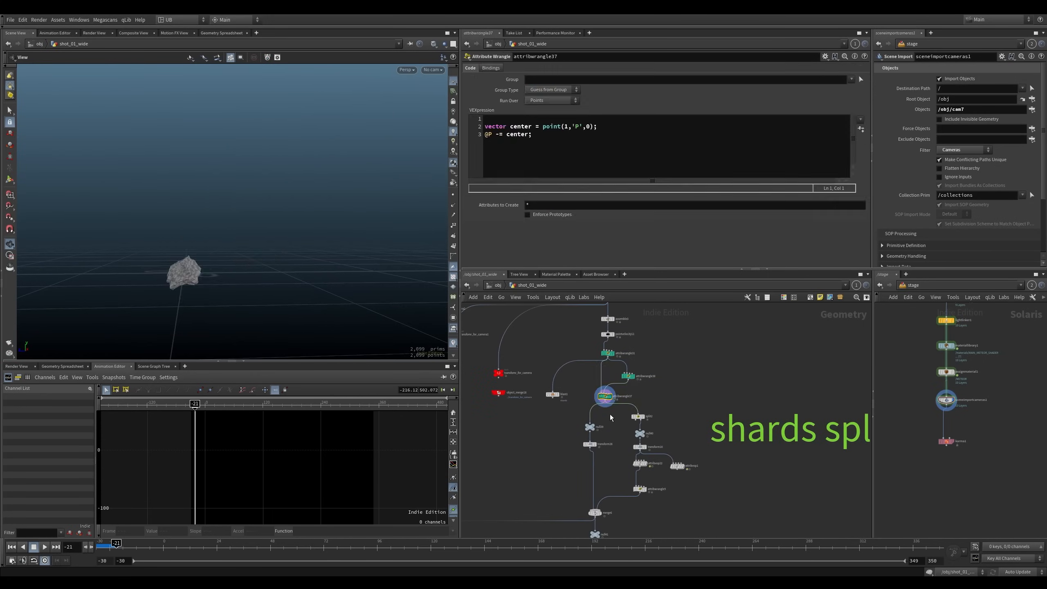
# Return down the network to popnet12 and select it to show its simulation settings
pyautogui.moveTo(593, 501); pyautogui.dragTo(597, 360, button='middle')
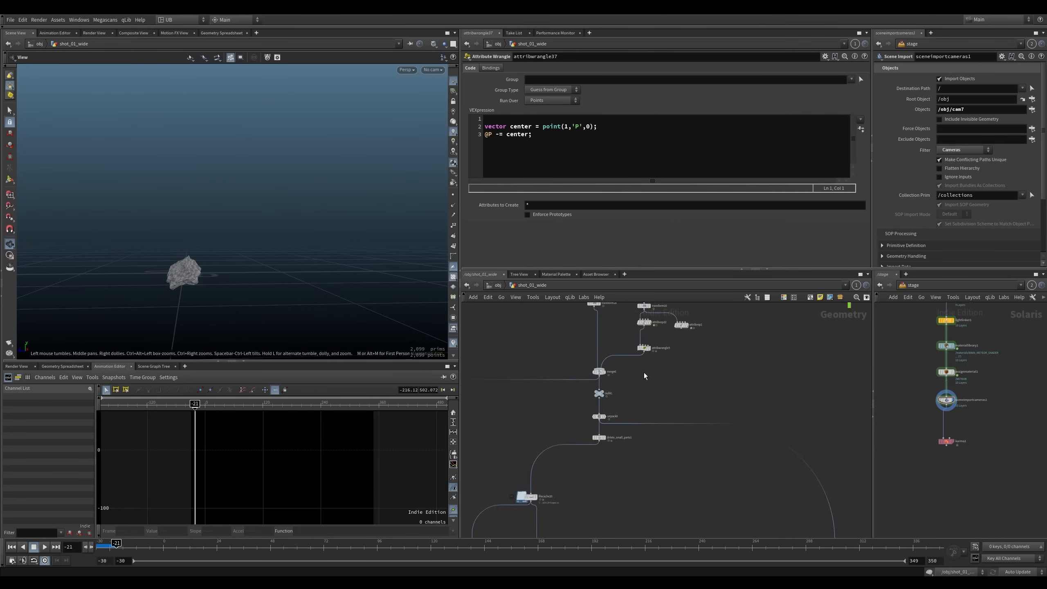
pyautogui.scroll(-5, 646, 374)
pyautogui.moveTo(646, 427); pyautogui.dragTo(658, 325, button='middle')
pyautogui.moveTo(634, 410); pyautogui.dragTo(640, 383, button='middle')
pyautogui.scroll(8, 639, 382)
pyautogui.moveTo(590, 424); pyautogui.dragTo(621, 402, button='middle')
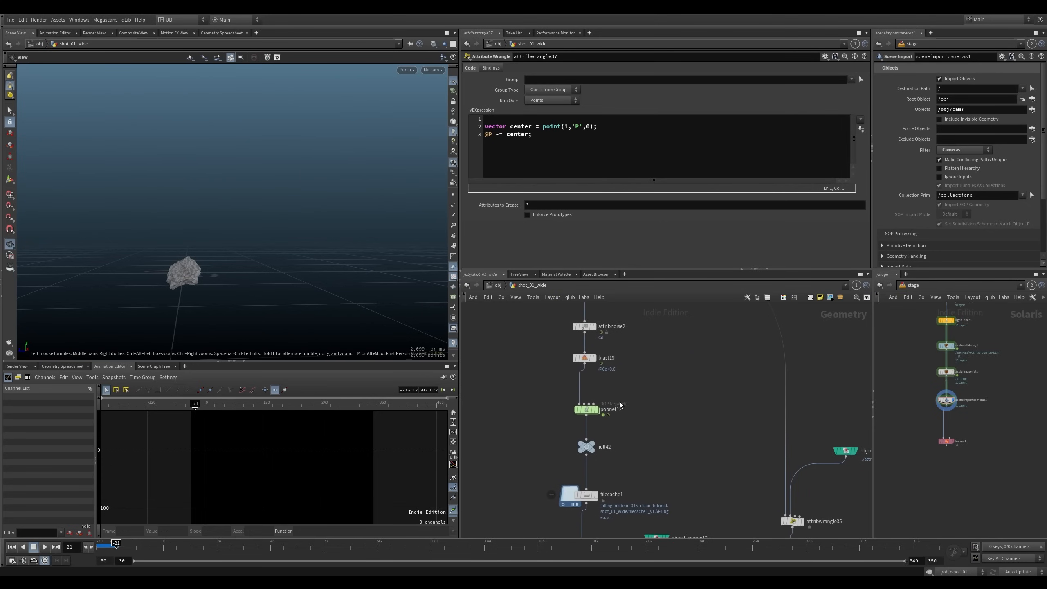
pyautogui.click(586, 410)
pyautogui.scroll(2, 625, 391)
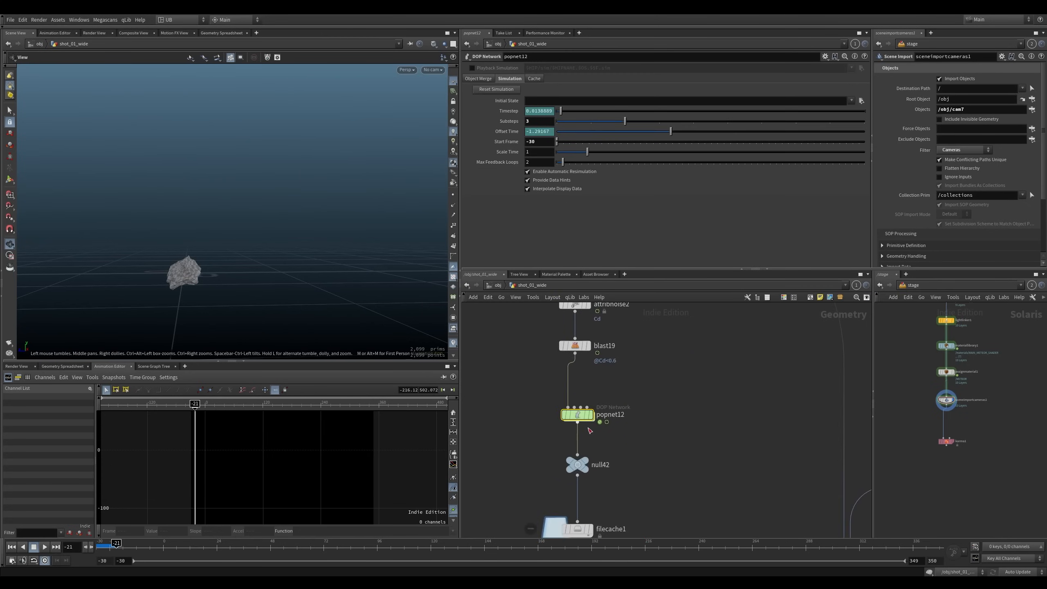
# Enter popnet12's network, select source_first_input to show its birth settings, and move popobject farther from the source chain
pyautogui.press('i')
pyautogui.moveTo(635, 374); pyautogui.dragTo(577, 385, button='middle')
pyautogui.moveTo(596, 330); pyautogui.dragTo(728, 368)
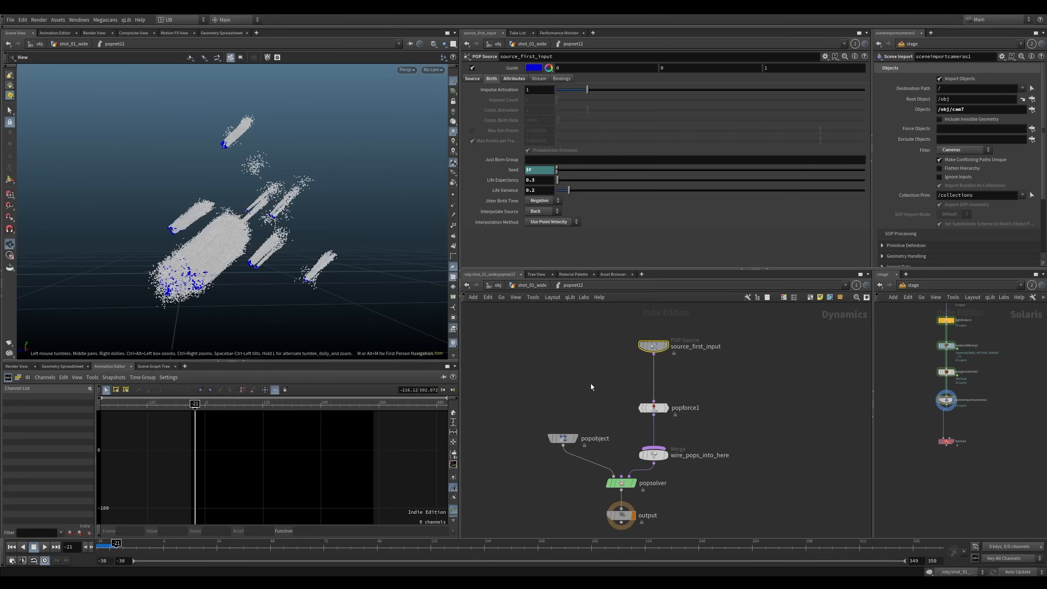
pyautogui.moveTo(563, 438); pyautogui.dragTo(547, 424)
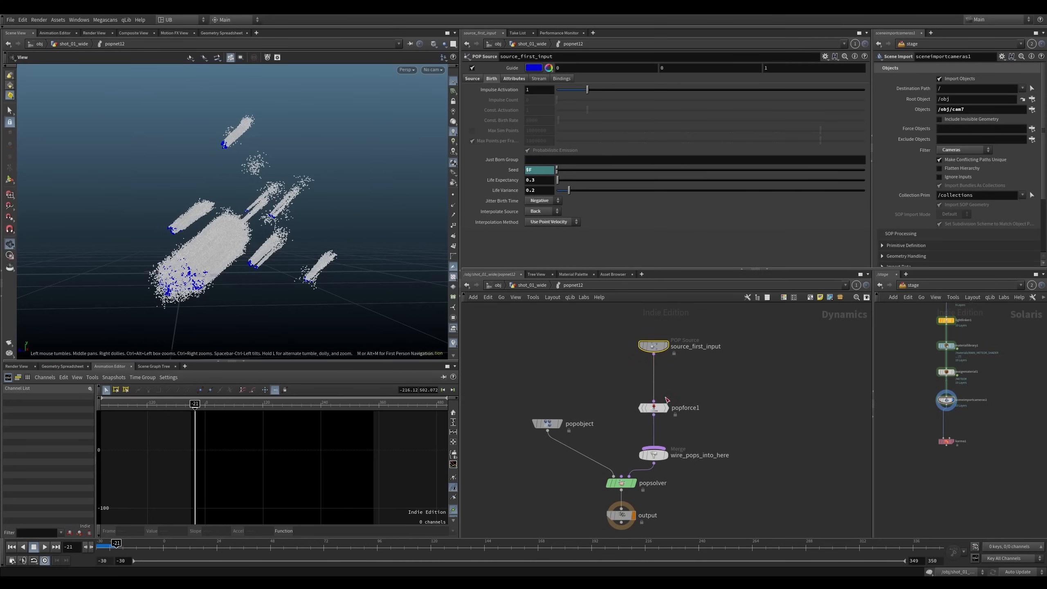
pyautogui.moveTo(638, 390); pyautogui.dragTo(619, 390, button='middle')
pyautogui.click(590, 375)
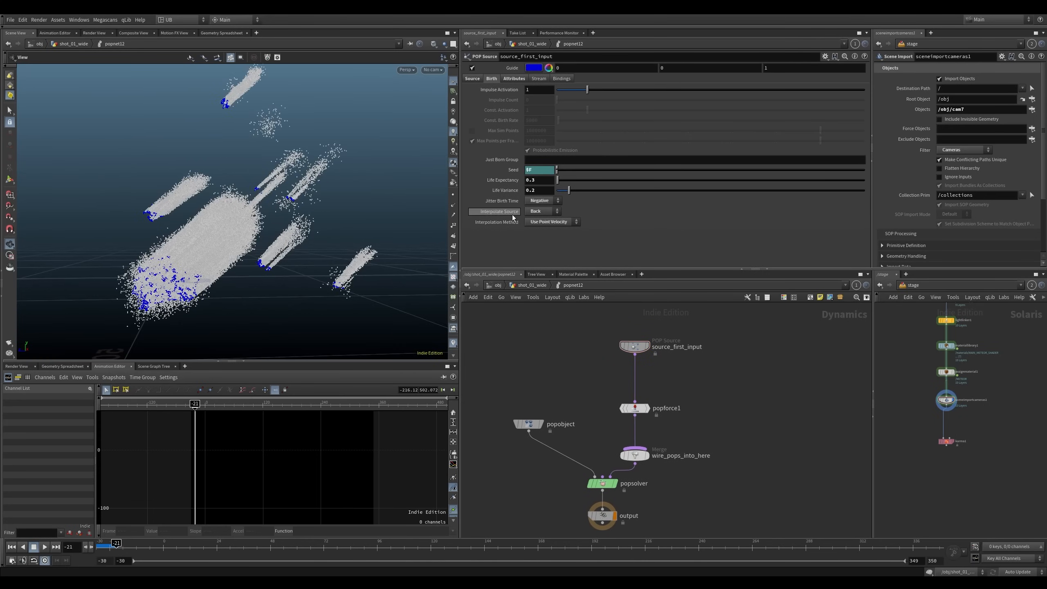
# Set source_first_input's Jitter Birth Time to None, replay from the start frame and inspect the particles at frame -24
pyautogui.moveTo(114, 547); pyautogui.dragTo(99, 547)
pyautogui.click(543, 201)
pyautogui.click(538, 201)
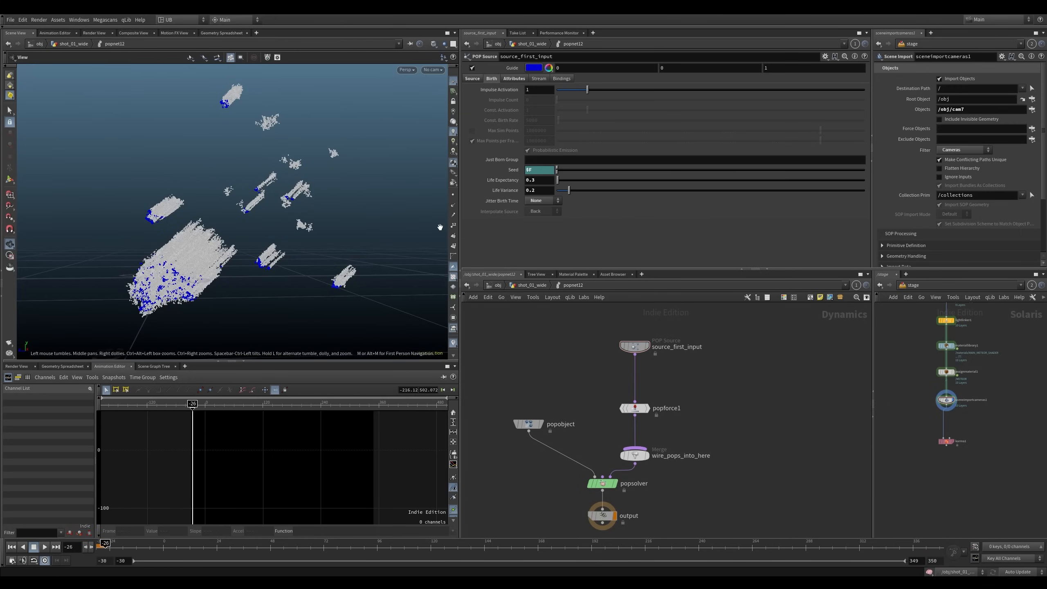
pyautogui.hotkey('ctrl', 'Up')
pyautogui.press('Up')
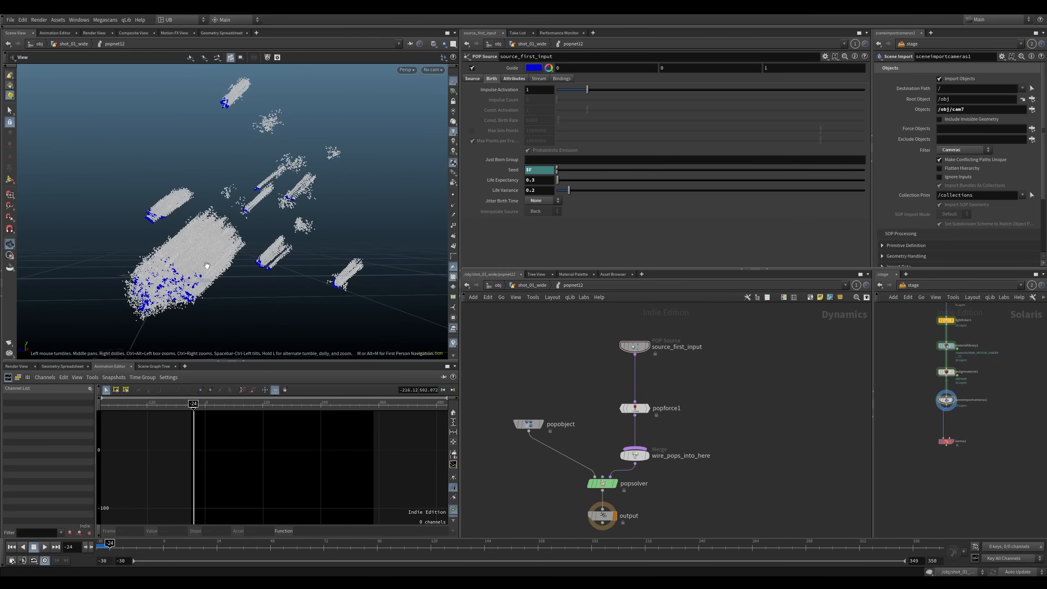
pyautogui.moveTo(227, 260)
pyautogui.mouseDown(button='right')
pyautogui.moveTo(239, 238)
pyautogui.moveTo(235, 246)
pyautogui.mouseUp(button='right')
# Set source_first_input's Jitter Birth Time back to Negative and replay the simulation from the start frame
pyautogui.click(539, 201)
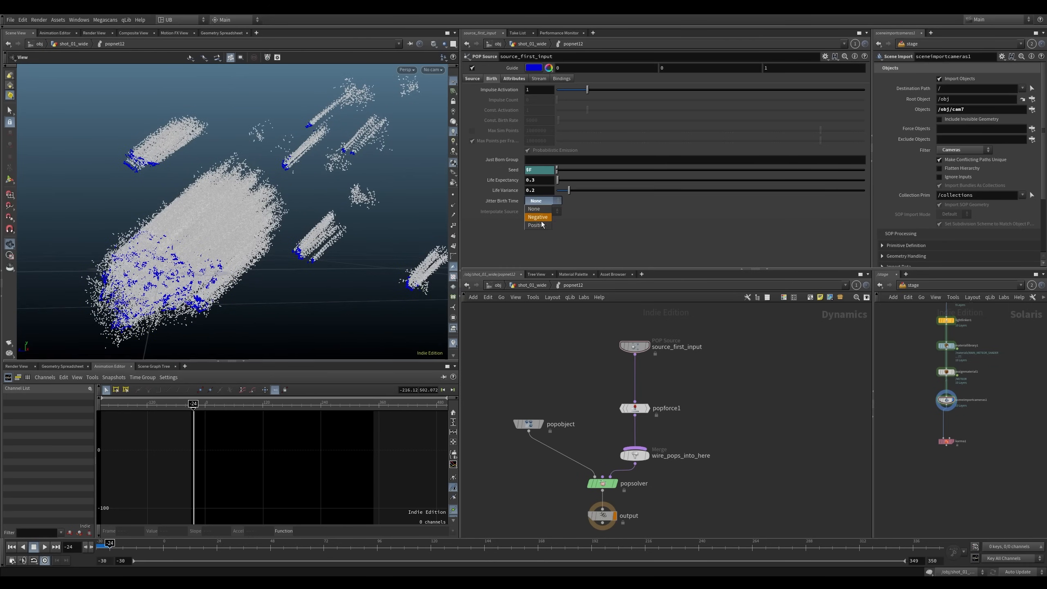
pyautogui.click(542, 218)
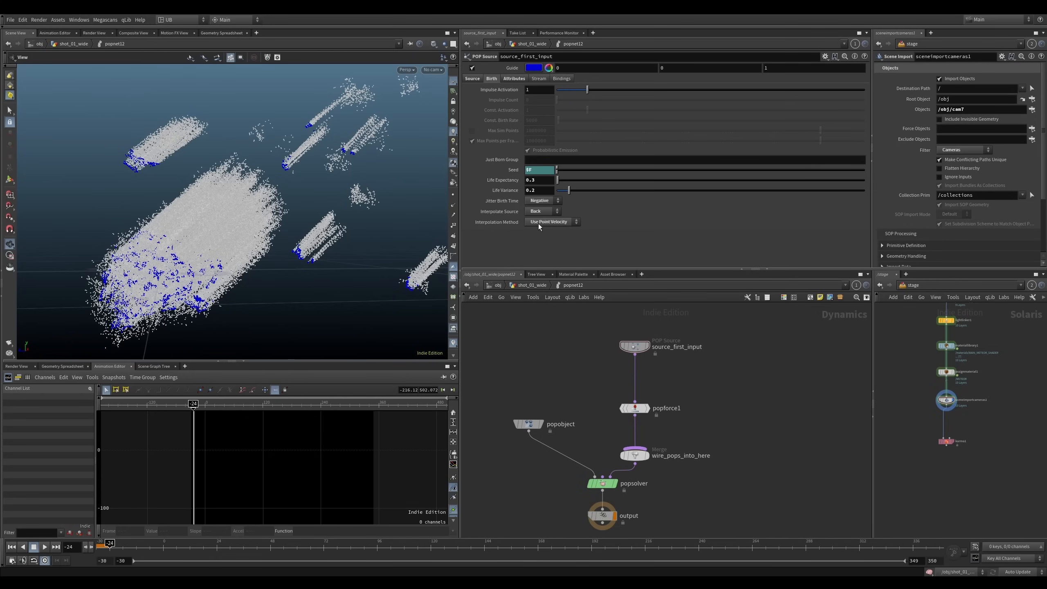
pyautogui.moveTo(250, 236); pyautogui.dragTo(244, 243)
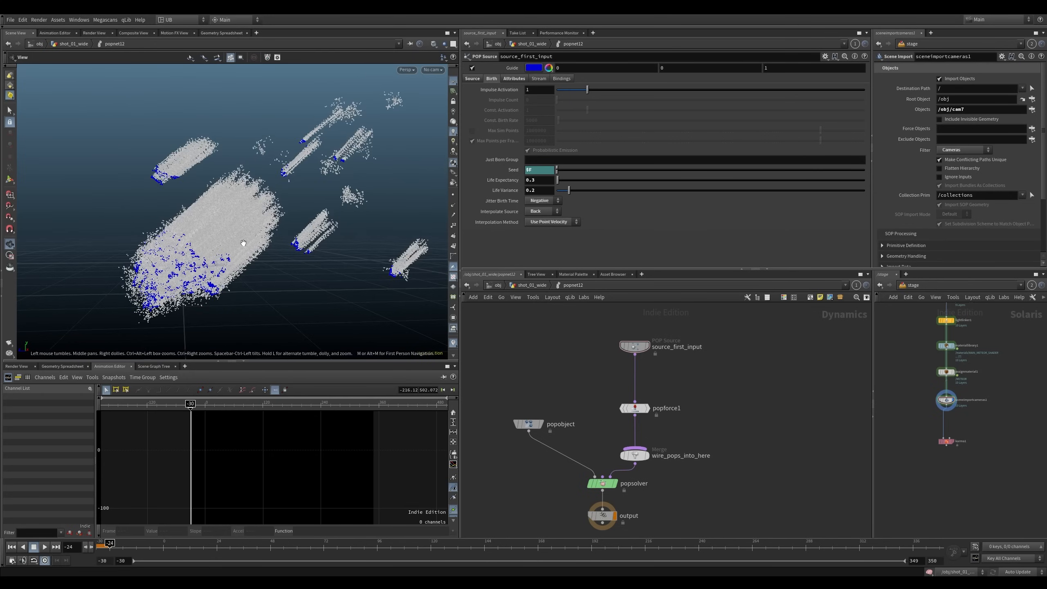
pyautogui.hotkey('ctrl', 'Up')
pyautogui.press('Up')
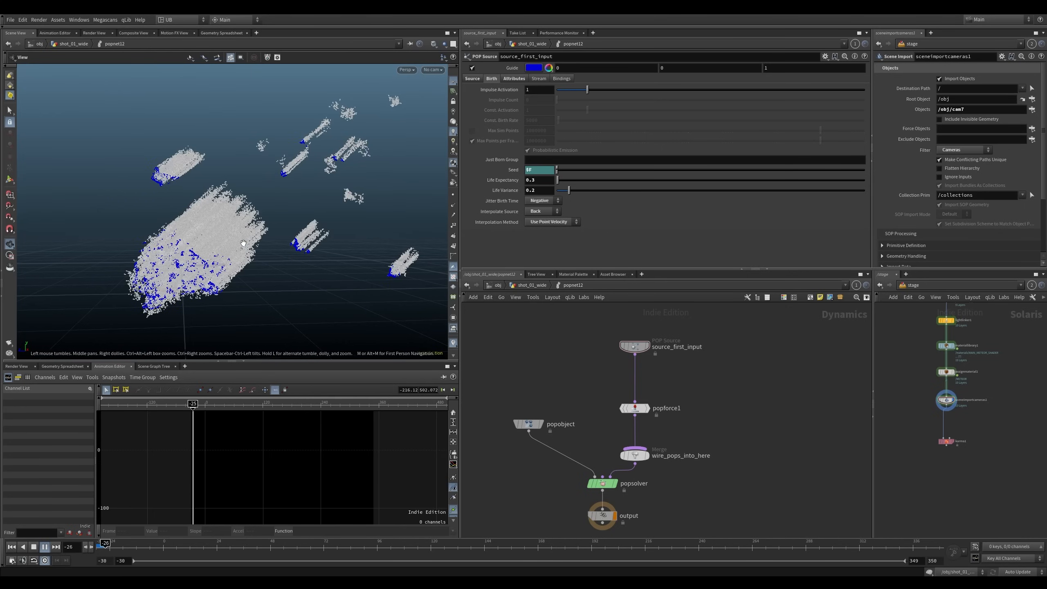
# Examine source_first_input's inherited velocity and variance attributes while viewing the particle trails
pyautogui.click(515, 79)
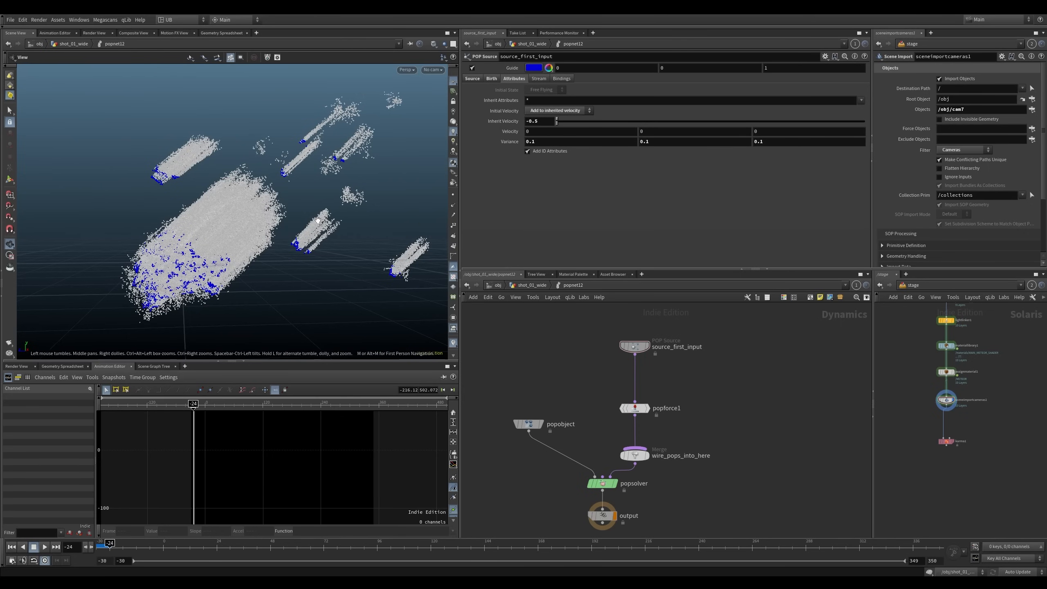
pyautogui.scroll(5, 294, 143)
pyautogui.scroll(-5, 294, 143)
pyautogui.moveTo(289, 149); pyautogui.dragTo(215, 228)
pyautogui.scroll(-3, 254, 183)
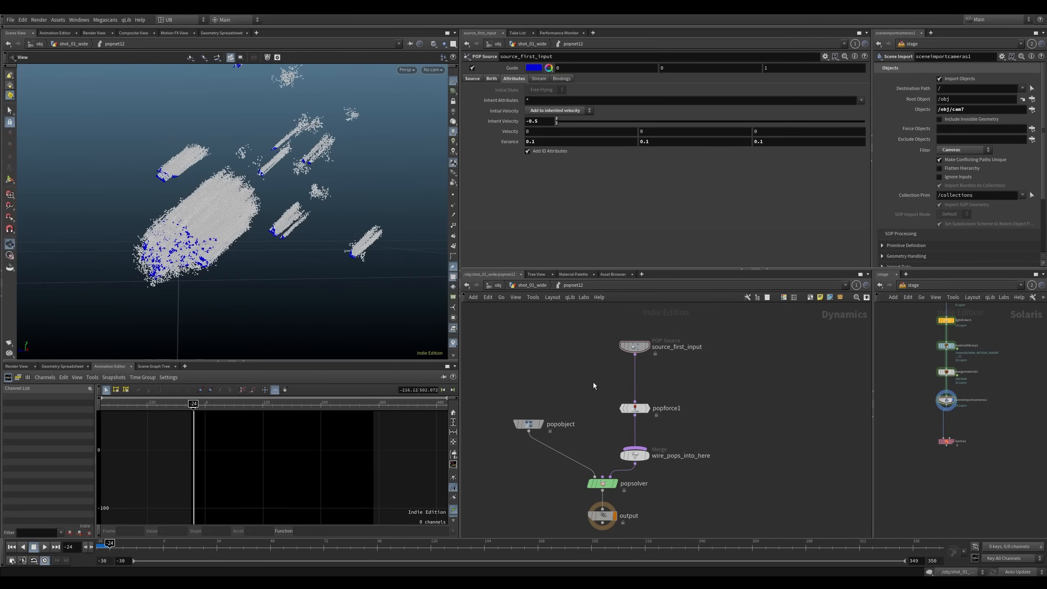
# Select popforce1 and examine its noise amplitude, swirl and turbulence settings
pyautogui.click(635, 408)
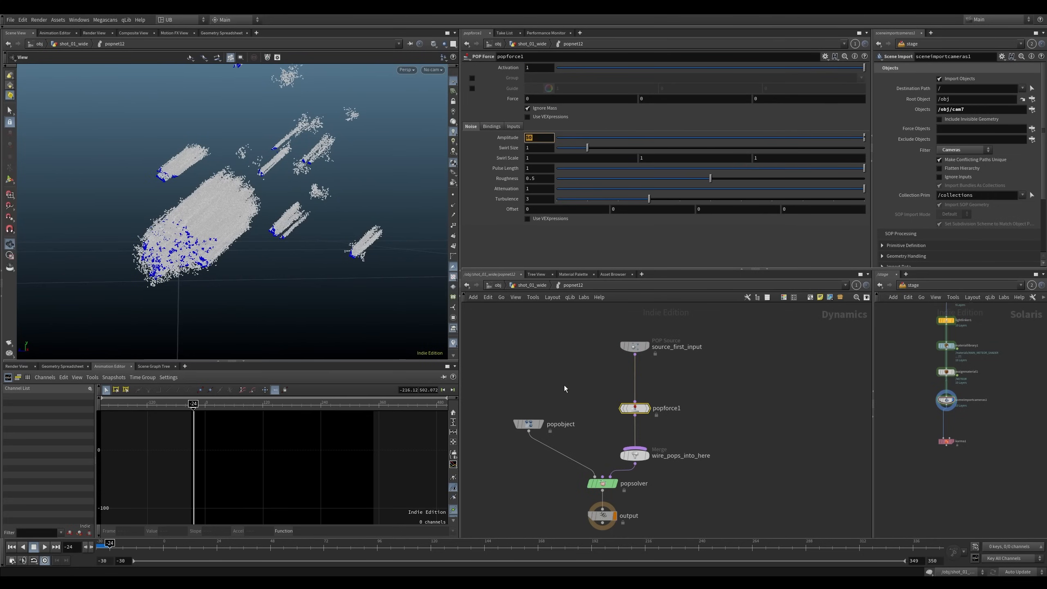
pyautogui.click(545, 350)
pyautogui.moveTo(274, 218); pyautogui.dragTo(250, 238)
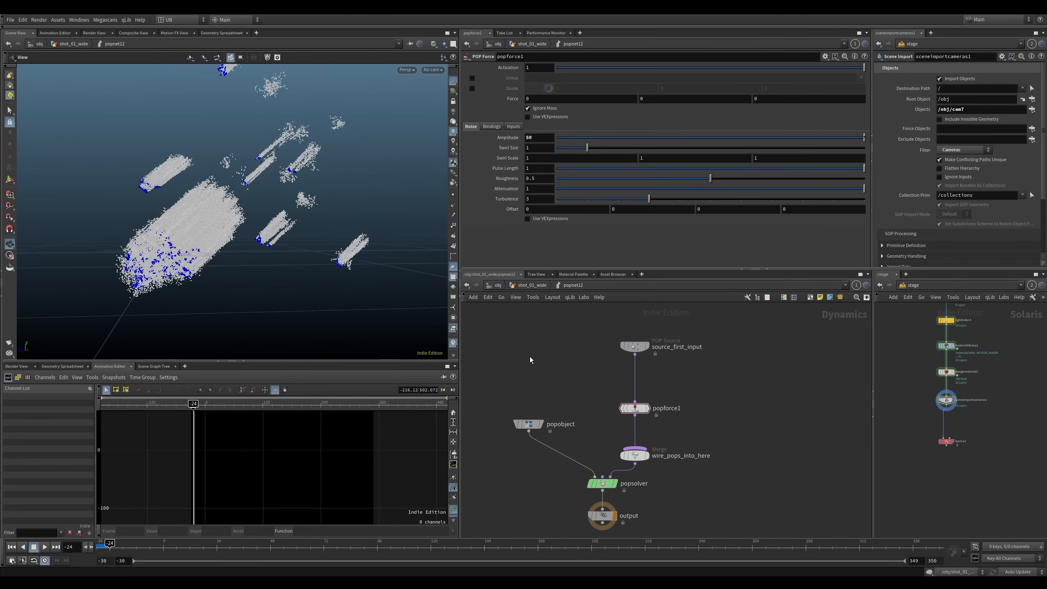
# Leave the particle network and display null42 and filecache1 in turn
pyautogui.press('u')
pyautogui.moveTo(630, 466); pyautogui.dragTo(628, 464)
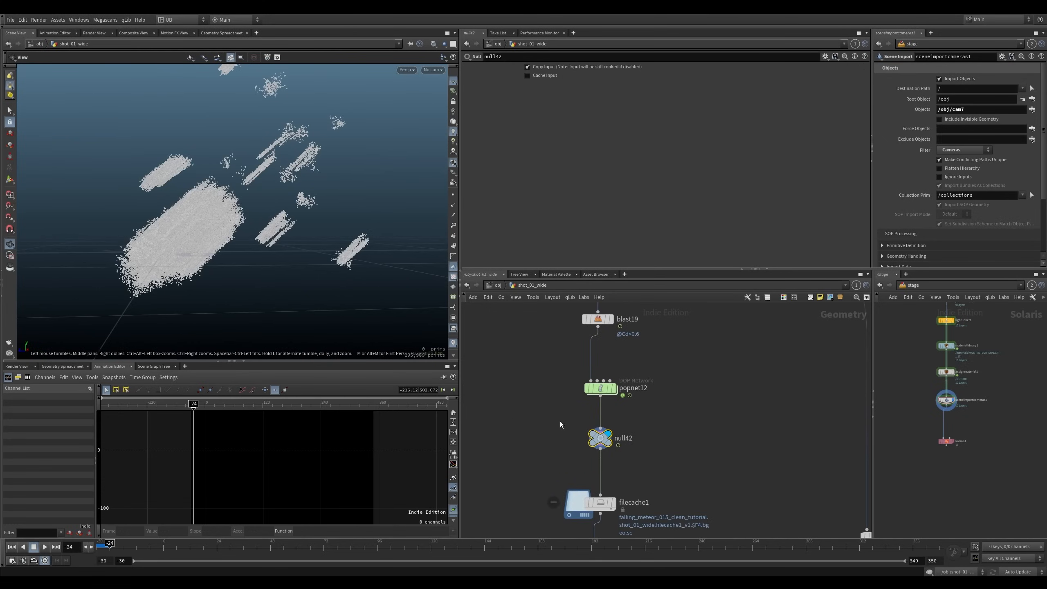
pyautogui.moveTo(564, 434); pyautogui.dragTo(564, 402, button='middle')
pyautogui.moveTo(547, 463); pyautogui.dragTo(623, 514)
pyautogui.press('r')
pyautogui.moveTo(533, 445); pyautogui.dragTo(623, 495)
# Compare the Substeps setting on popnet12 with the cache settings on filecache1
pyautogui.moveTo(556, 341); pyautogui.dragTo(633, 374)
pyautogui.click(537, 121)
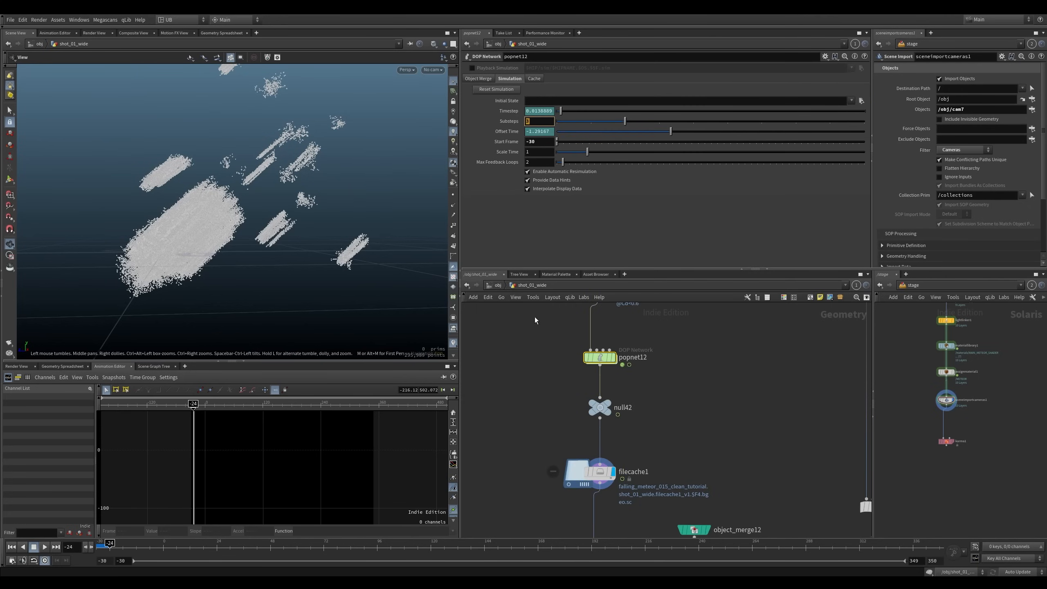
pyautogui.moveTo(546, 421); pyautogui.dragTo(521, 375, button='middle')
pyautogui.moveTo(529, 404); pyautogui.dragTo(592, 448)
# Scrub the cached particles of filecache1 to frame 9 and inspect the trails behind the meteor and shards
pyautogui.moveTo(358, 332); pyautogui.dragTo(257, 219, button='right')
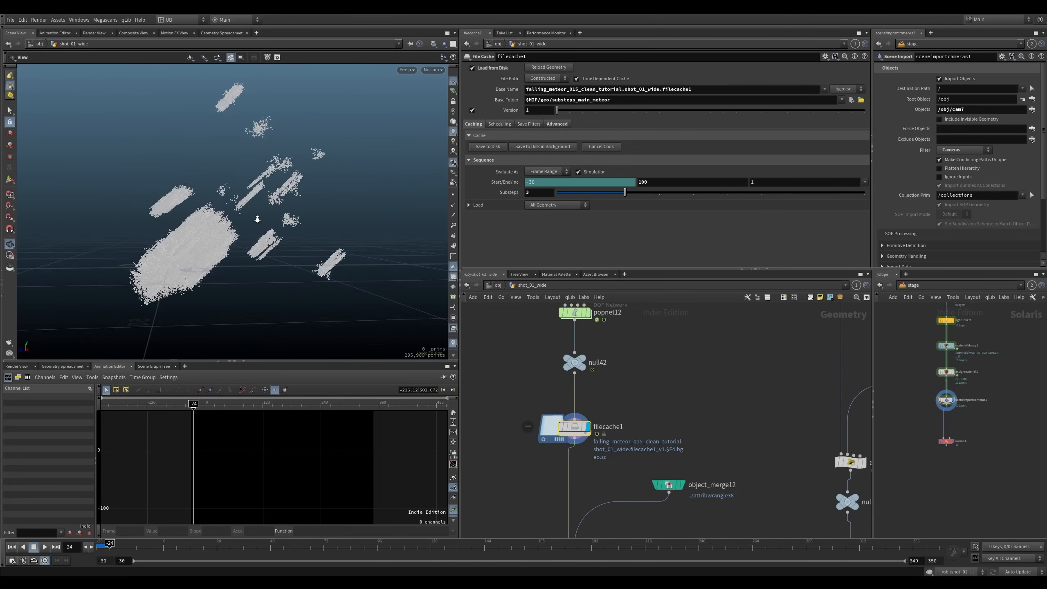
pyautogui.moveTo(120, 548); pyautogui.dragTo(185, 554)
pyautogui.moveTo(224, 240); pyautogui.dragTo(245, 275)
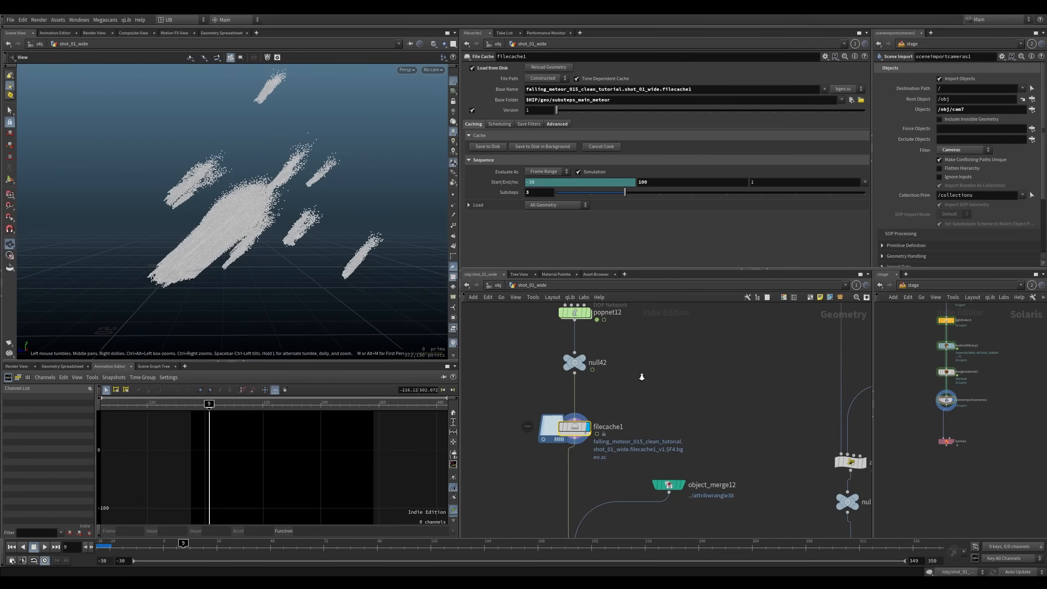
# Display the final null45 at the end of the network and frame the rendered fire and smoke trails
pyautogui.moveTo(642, 377); pyautogui.dragTo(582, 424, button='right')
pyautogui.moveTo(583, 423); pyautogui.dragTo(536, 360, button='middle')
pyautogui.moveTo(569, 512); pyautogui.dragTo(548, 332, button='middle')
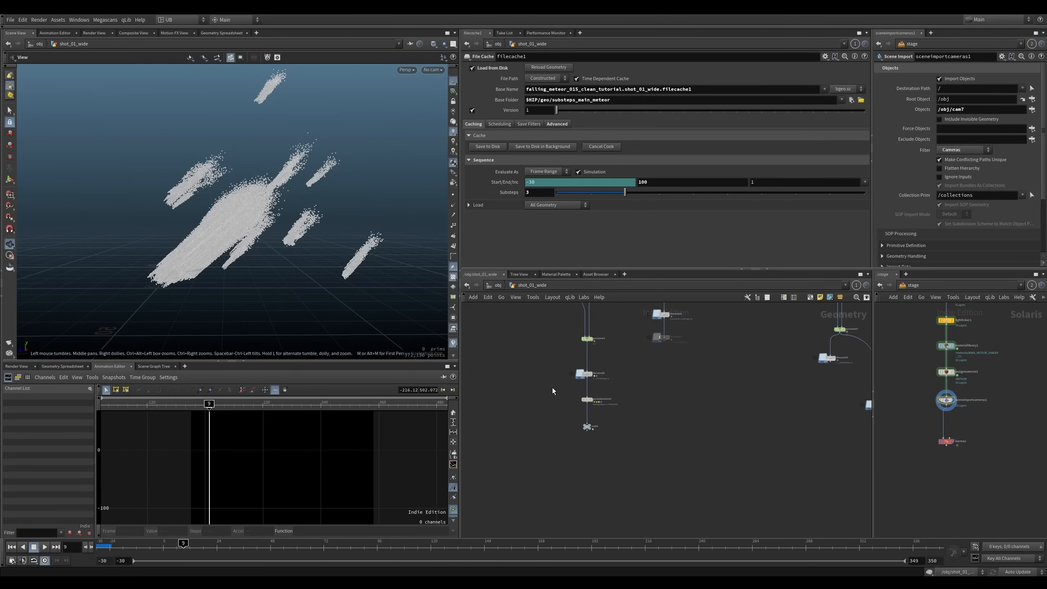
pyautogui.click(584, 434)
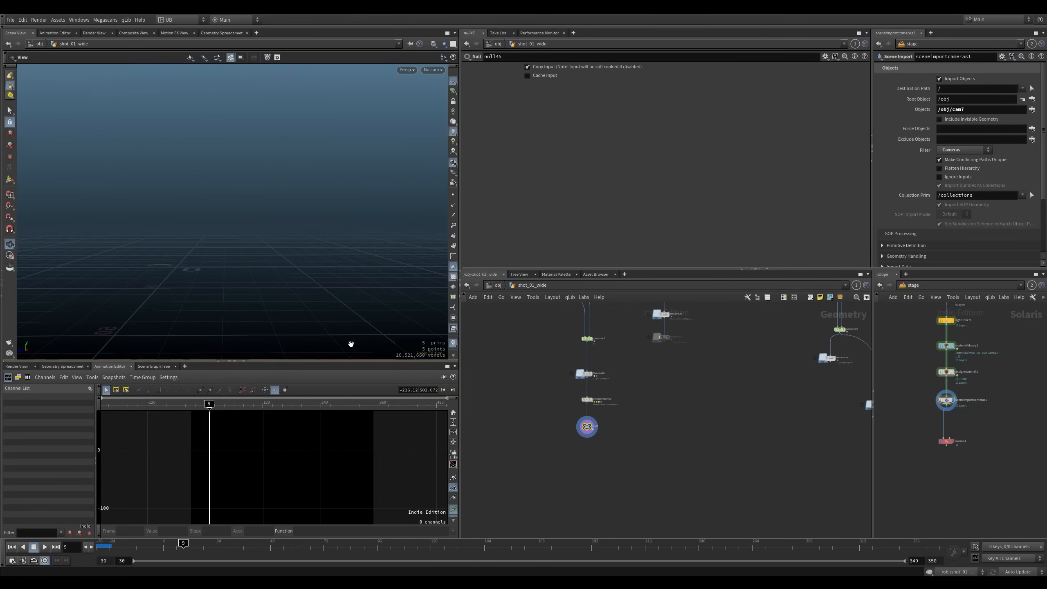
pyautogui.hotkey('space', 'f')
pyautogui.moveTo(248, 209); pyautogui.dragTo(199, 291, button='right')
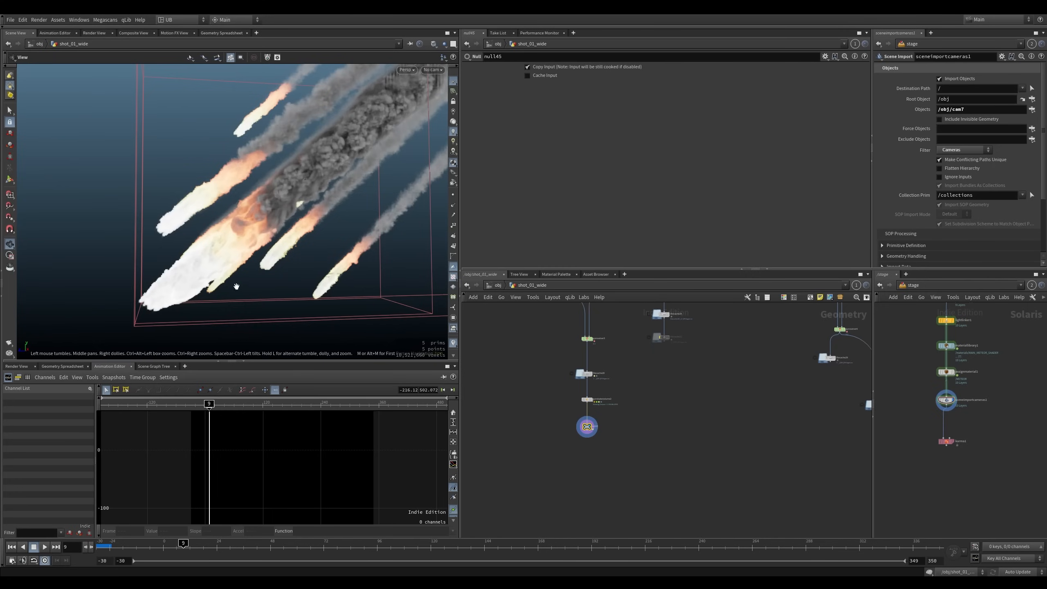
# Return to filecache1, display it and frame its cached particles
pyautogui.moveTo(541, 327); pyautogui.dragTo(548, 512, button='middle')
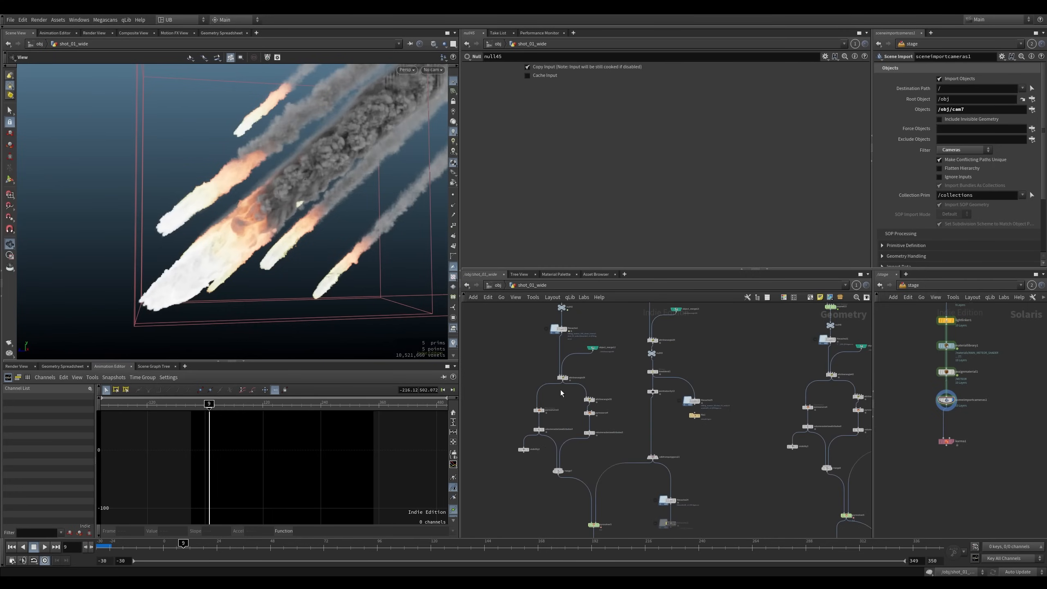
pyautogui.moveTo(560, 389); pyautogui.dragTo(564, 441, button='middle')
pyautogui.scroll(3, 590, 418)
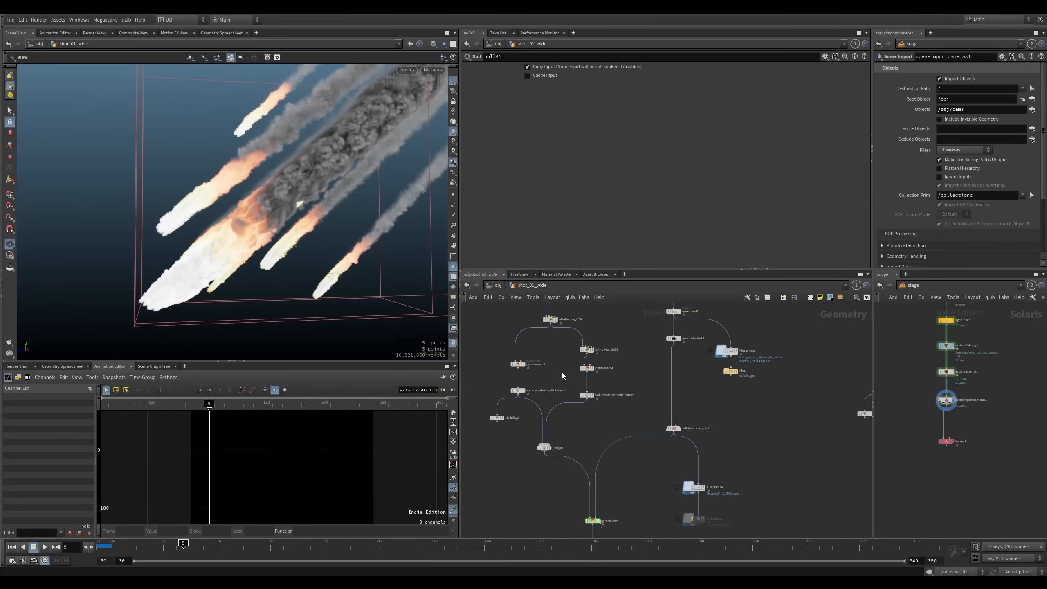
pyautogui.moveTo(563, 373); pyautogui.dragTo(547, 396, button='middle')
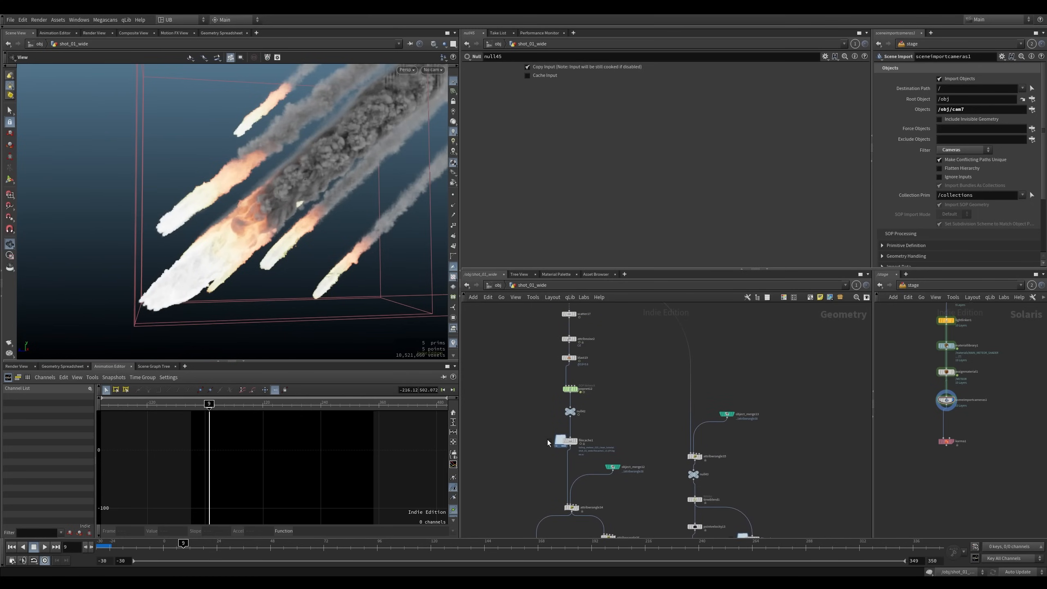
pyautogui.click(561, 441)
pyautogui.click(570, 441)
pyautogui.press('f')
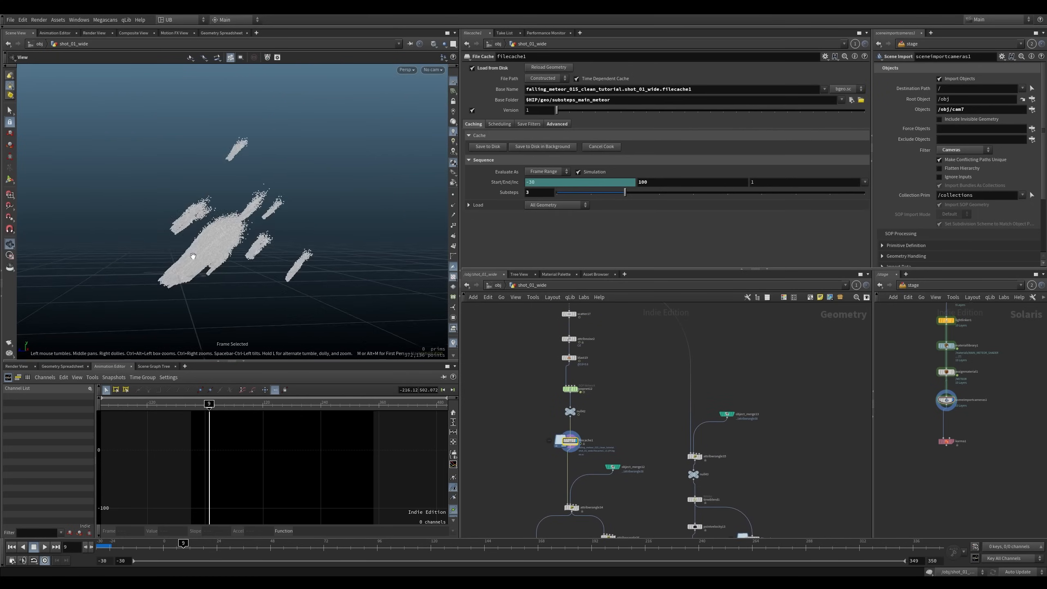
# Display blast19 and add a Null node fed by its output, placed near attribwrangle34
pyautogui.click(576, 358)
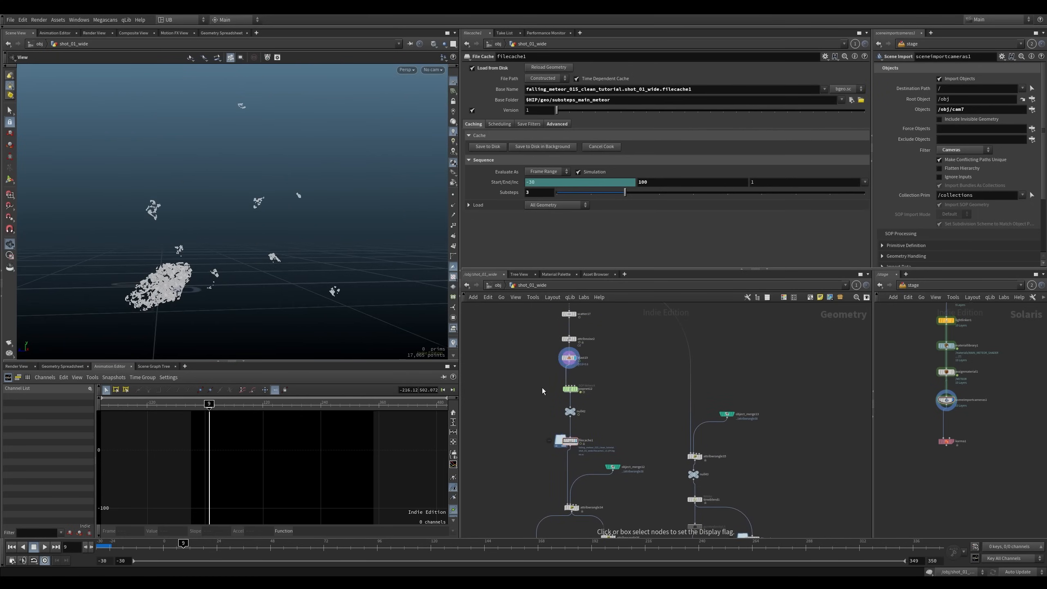
pyautogui.click(568, 358)
pyautogui.scroll(2, 522, 387)
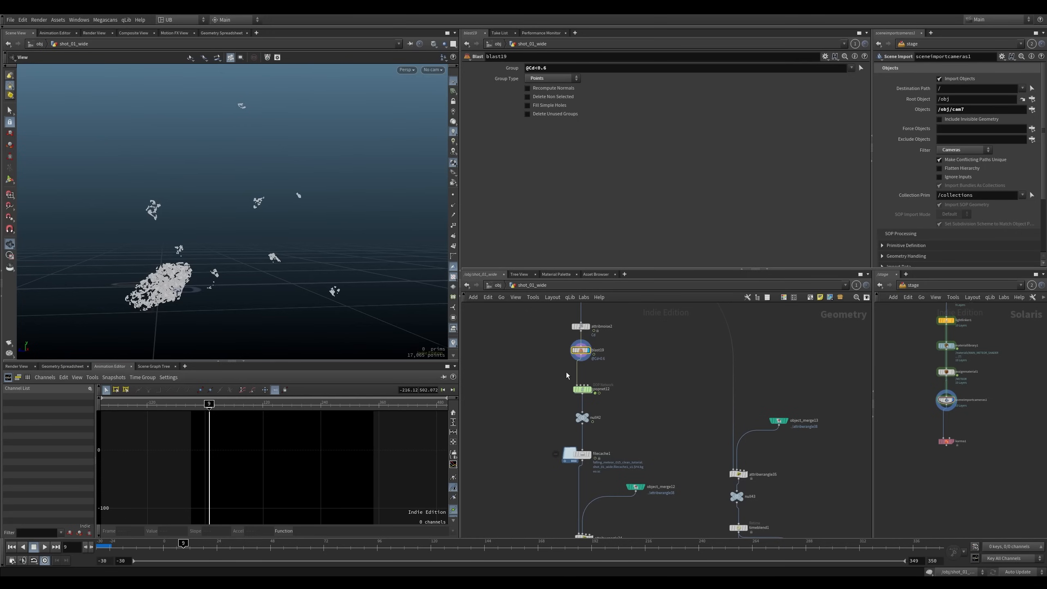
pyautogui.press('Tab')
pyautogui.write('null')
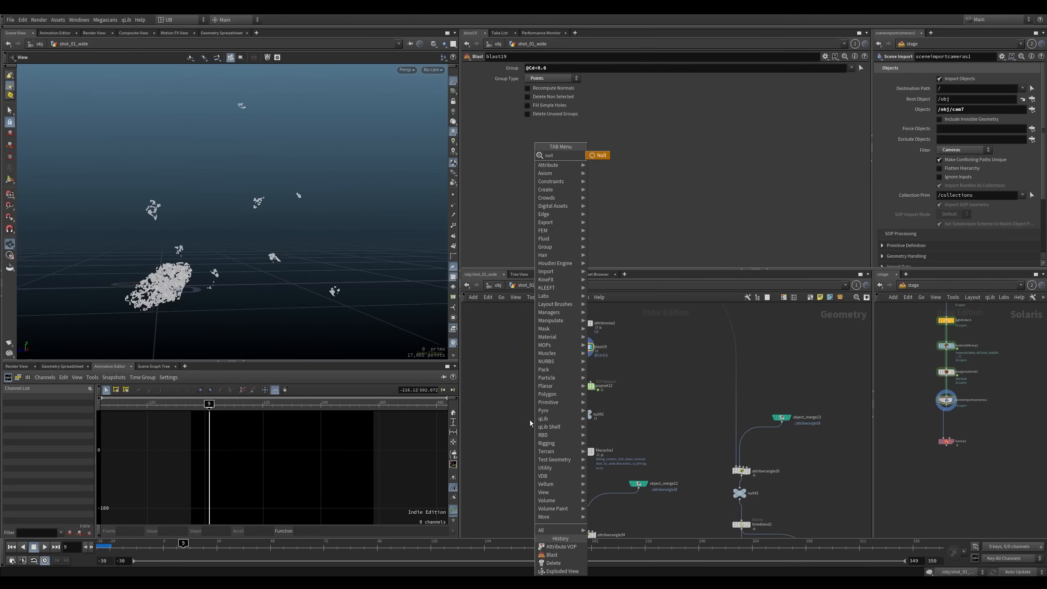
pyautogui.press('Return')
pyautogui.click(513, 407)
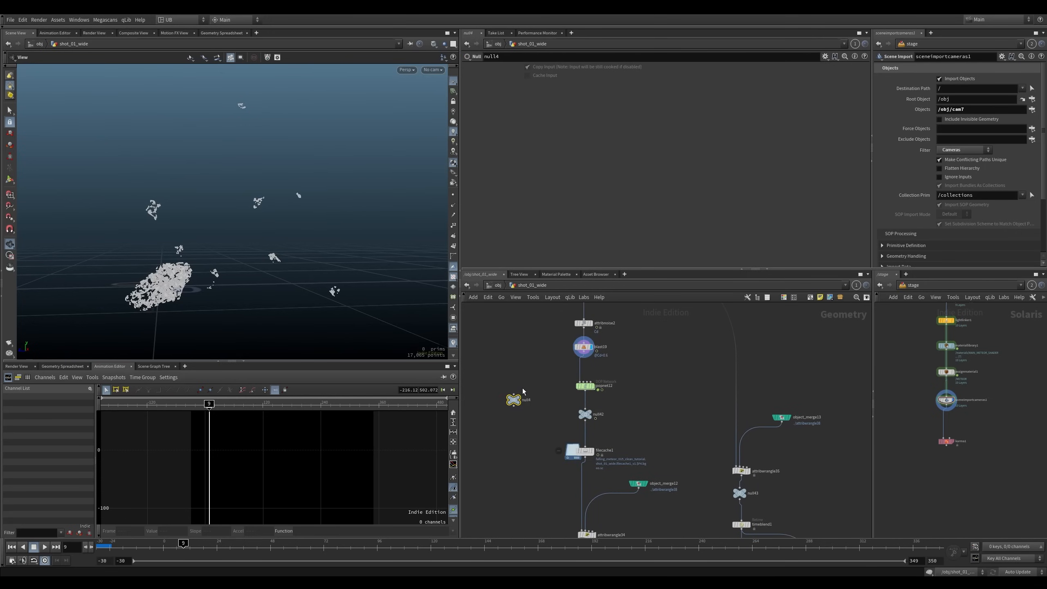
pyautogui.moveTo(513, 408); pyautogui.dragTo(537, 351, button='middle')
pyautogui.moveTo(539, 345); pyautogui.dragTo(528, 443)
pyautogui.moveTo(540, 463); pyautogui.dragTo(555, 393, button='middle')
# Rewire attribwrangle34 to take the new null4 instead of filecache1, then display the wrangle and frame its points
pyautogui.click(624, 395)
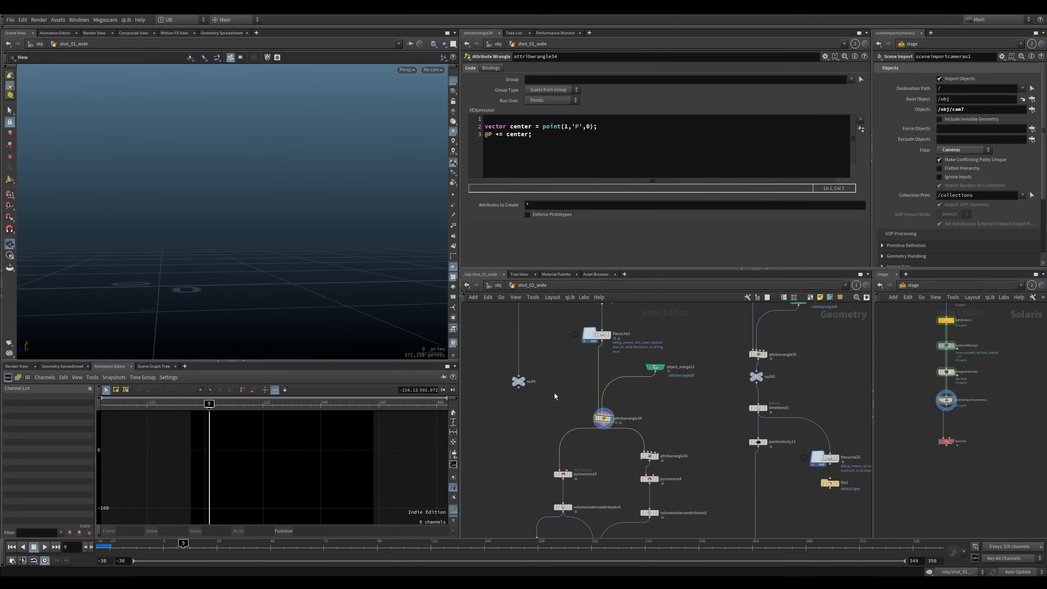
pyautogui.moveTo(599, 371); pyautogui.dragTo(520, 387)
pyautogui.click(525, 382)
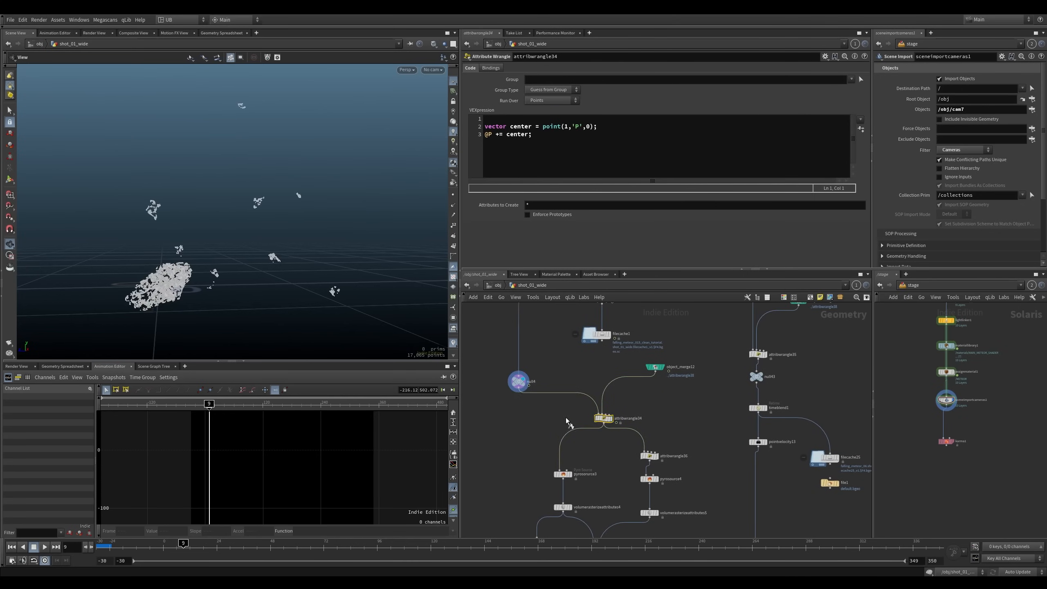
pyautogui.click(611, 418)
pyautogui.hotkey('space', 'f')
pyautogui.moveTo(253, 256); pyautogui.dragTo(178, 321, button='right')
pyautogui.moveTo(204, 295); pyautogui.dragTo(242, 249, button='middle')
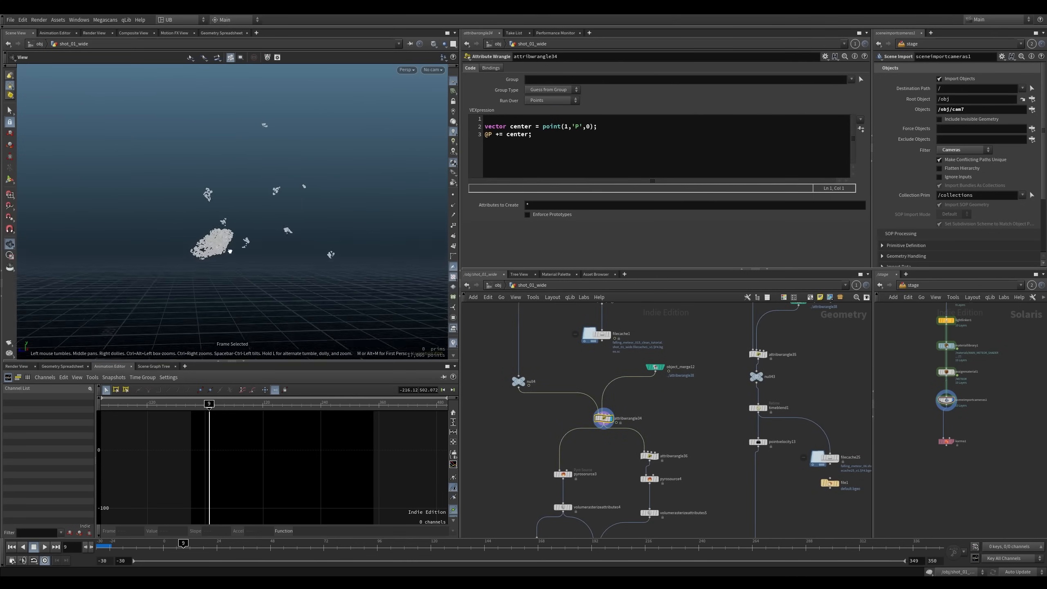
# Display pyrosource3, volumerasterizeattributes4 and merge7 in turn to inspect the source volumes built from the unsimulated points
pyautogui.moveTo(697, 357); pyautogui.dragTo(492, 425)
pyautogui.click(634, 415)
pyautogui.moveTo(633, 412); pyautogui.dragTo(627, 388, button='middle')
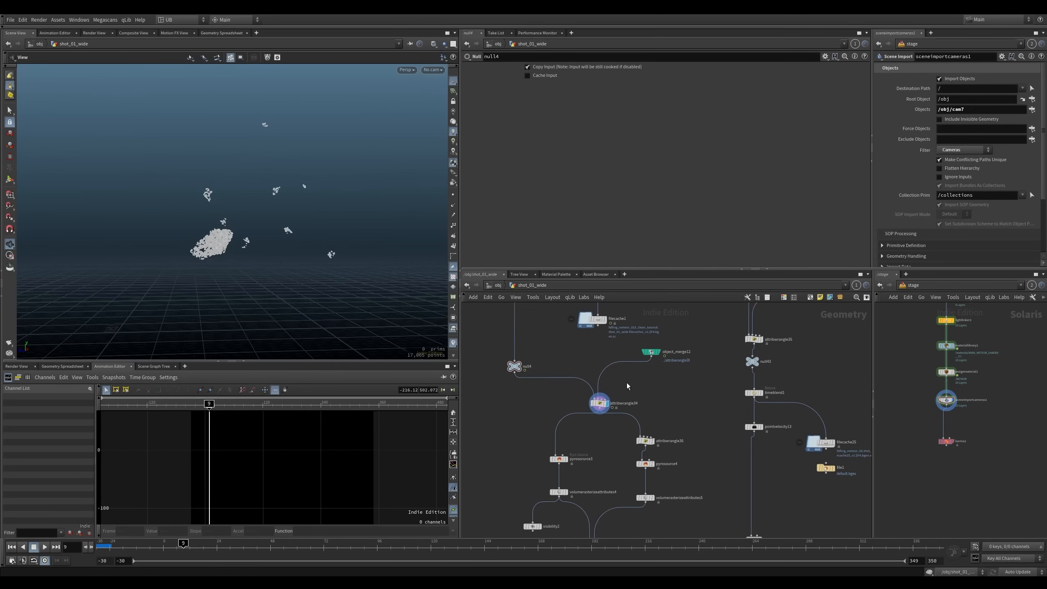
pyautogui.scroll(-1, 627, 388)
pyautogui.click(601, 400)
pyautogui.moveTo(597, 433); pyautogui.dragTo(577, 374, button='middle')
pyautogui.click(551, 379)
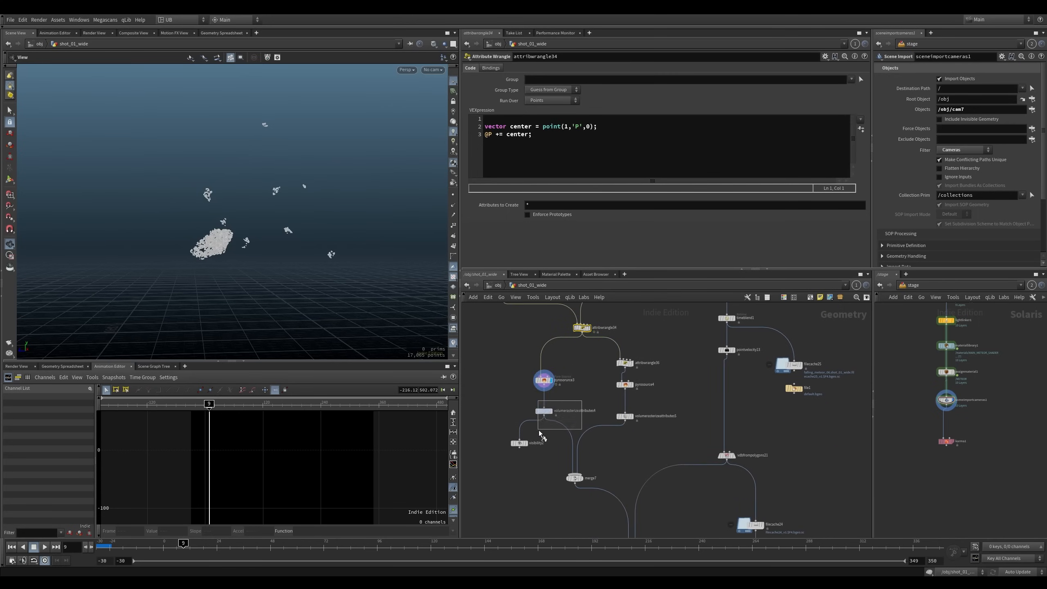
pyautogui.click(552, 410)
pyautogui.moveTo(556, 481); pyautogui.dragTo(530, 421, button='middle')
pyautogui.click(557, 418)
pyautogui.moveTo(569, 485); pyautogui.dragTo(531, 529, button='middle')
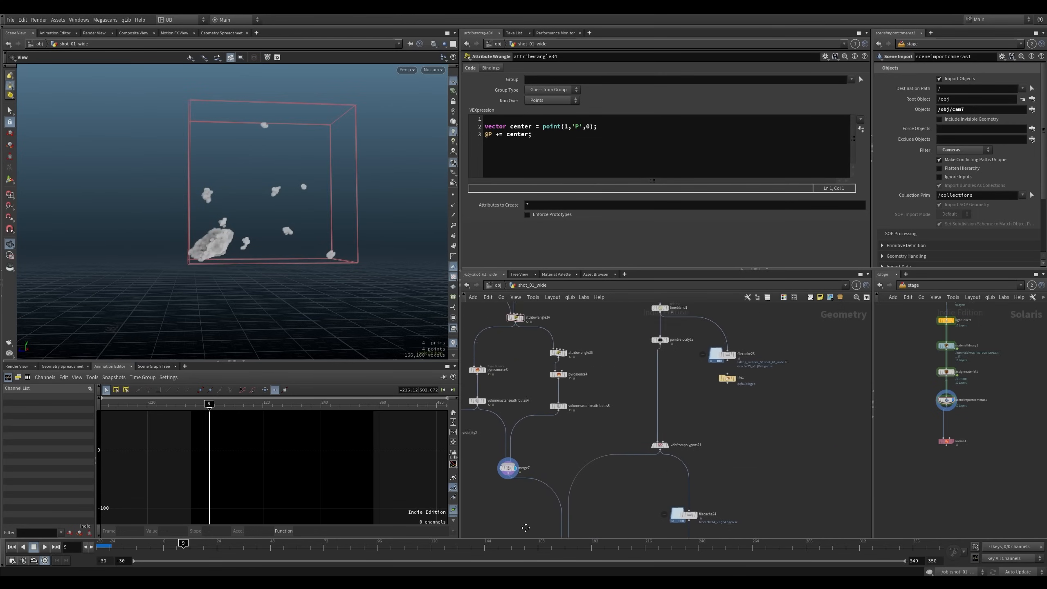
# Display pyrosolver5 and play its simulation from frame -30
pyautogui.moveTo(616, 380); pyautogui.dragTo(613, 454, button='middle')
pyautogui.moveTo(600, 534); pyautogui.dragTo(624, 312, button='middle')
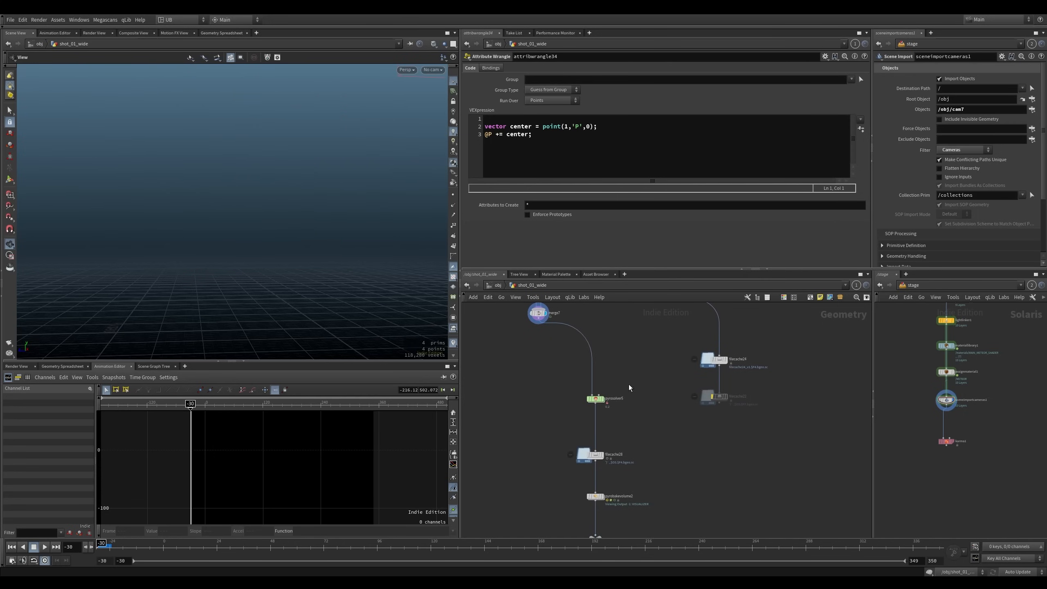
pyautogui.press('r')
pyautogui.moveTo(638, 385); pyautogui.dragTo(578, 414)
pyautogui.moveTo(569, 411); pyautogui.dragTo(648, 379)
pyautogui.press('Up')
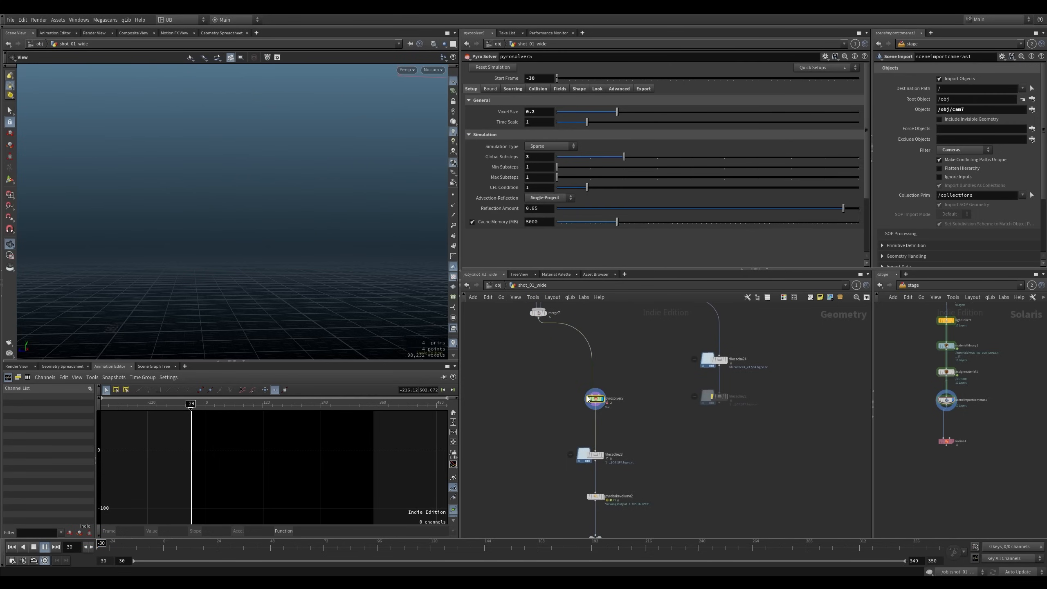
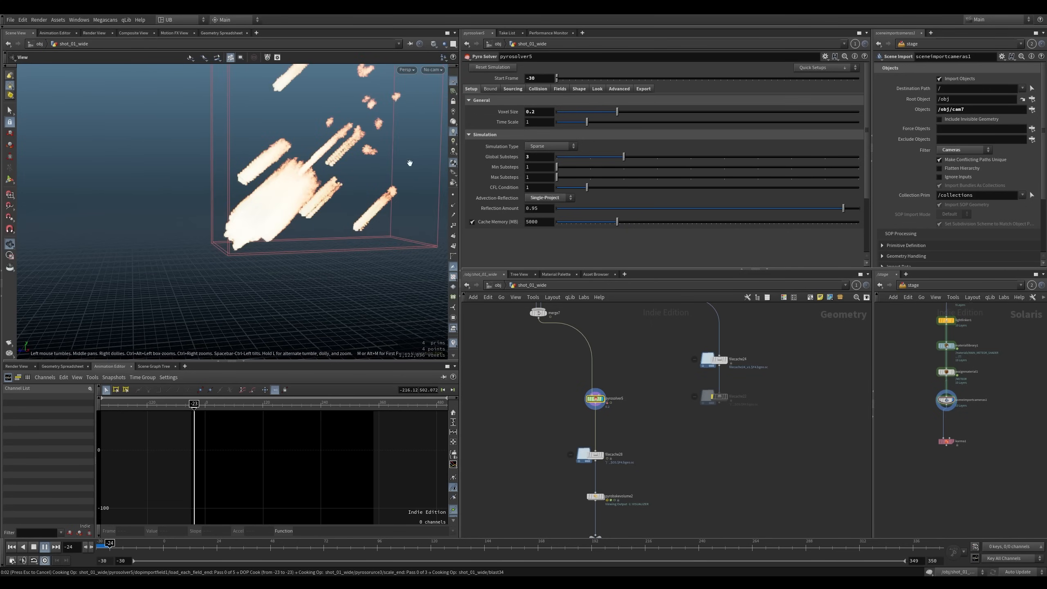
# Set pyrosolver5's Global Substeps to 1, replay the simulation and inspect the shard trails up close
pyautogui.doubleClick(536, 156)
pyautogui.write('1')
pyautogui.press('Return')
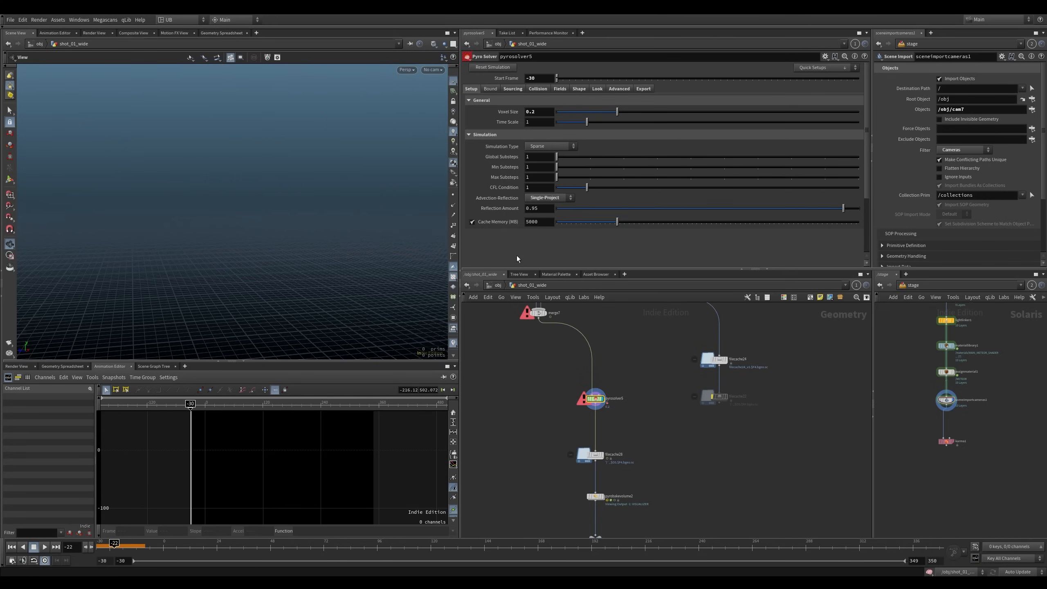
pyautogui.press('Up')
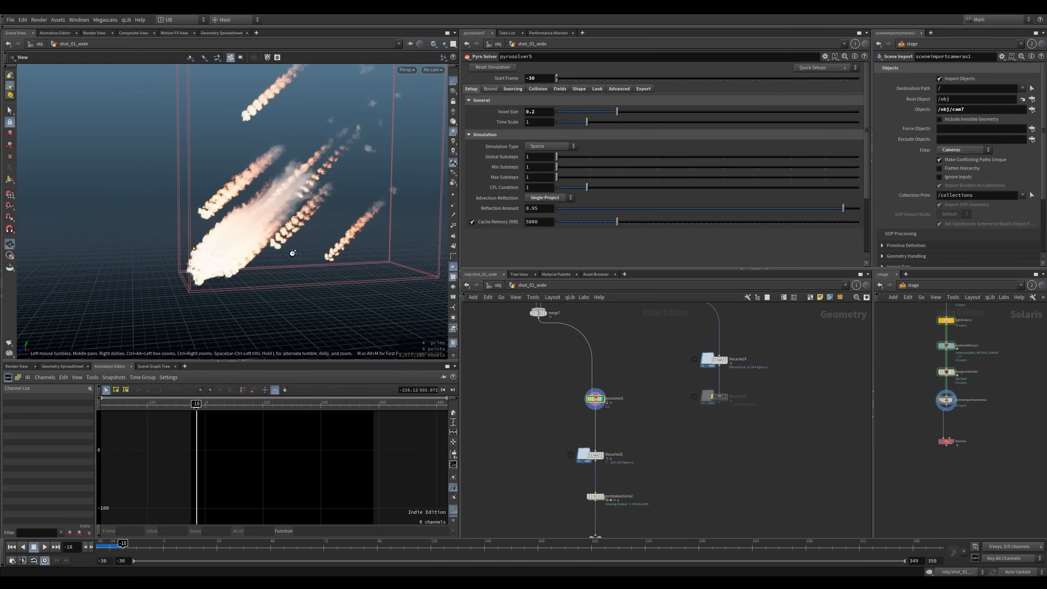
pyautogui.moveTo(325, 250); pyautogui.dragTo(243, 258)
pyautogui.scroll(5, 266, 268)
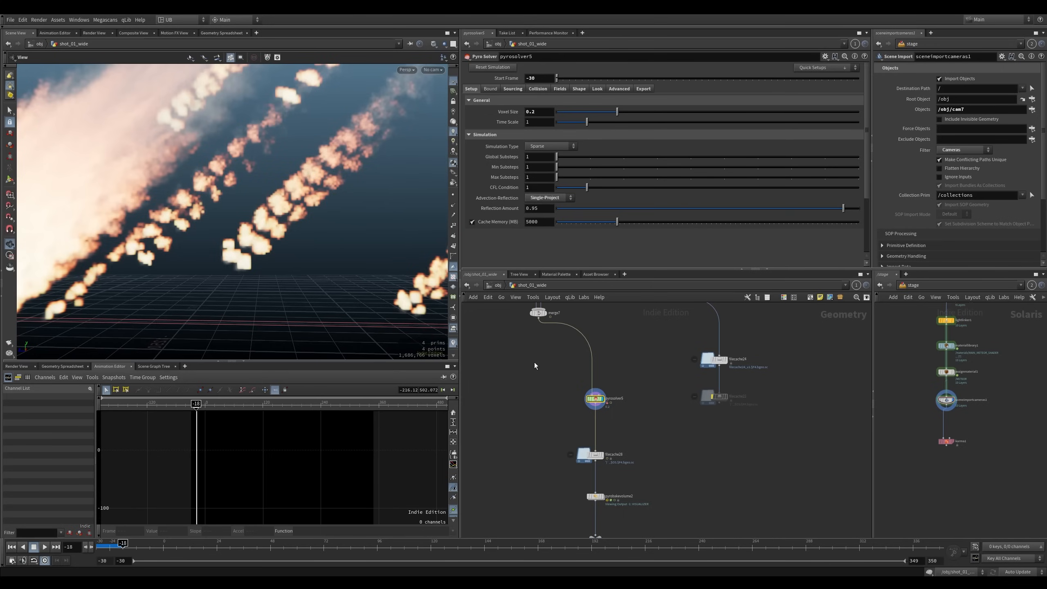
# Display merge7 and step through neighbouring frames around -18 to compare the source positions
pyautogui.moveTo(535, 363); pyautogui.dragTo(529, 397, button='middle')
pyautogui.click(540, 347)
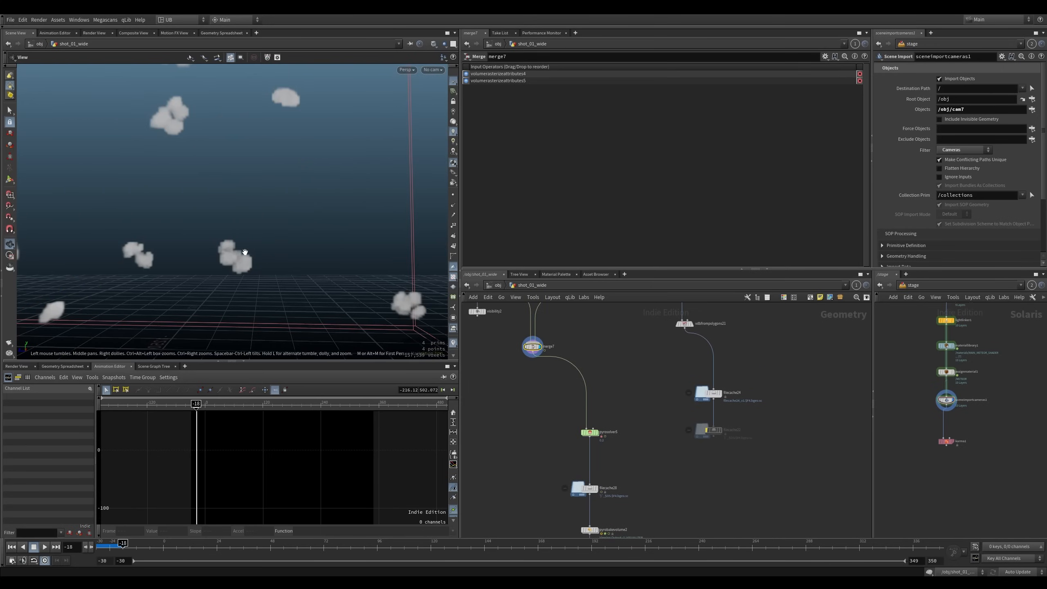
pyautogui.moveTo(248, 248); pyautogui.dragTo(249, 246)
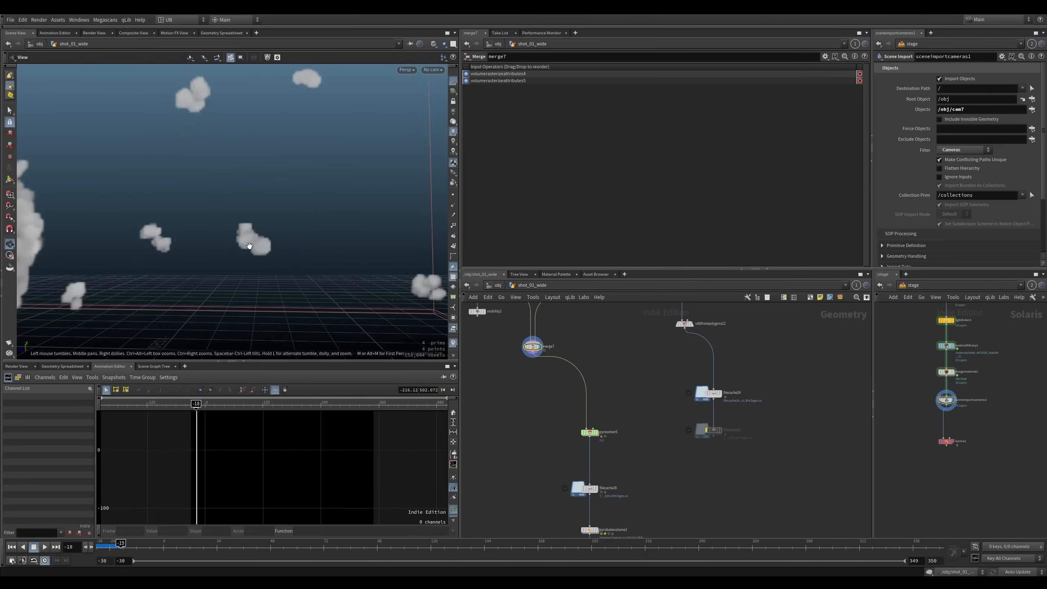
pyautogui.press('Right')
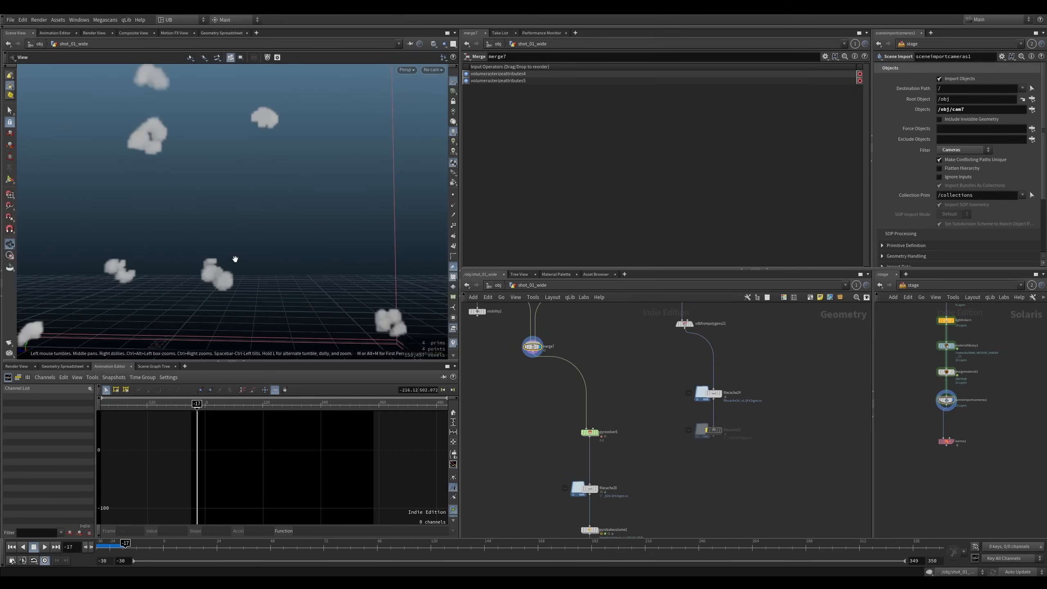
pyautogui.moveTo(235, 259); pyautogui.dragTo(239, 227)
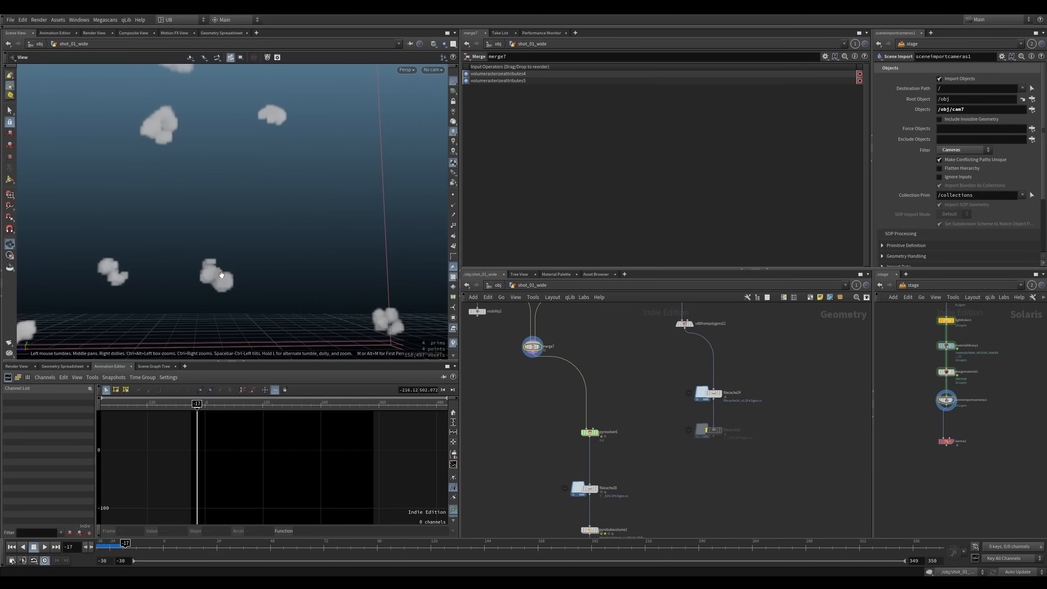
# Reconnect filecache1 in place of null4 as the input of attribwrangle34 and display the wrangle
pyautogui.moveTo(514, 356); pyautogui.dragTo(537, 433, button='middle')
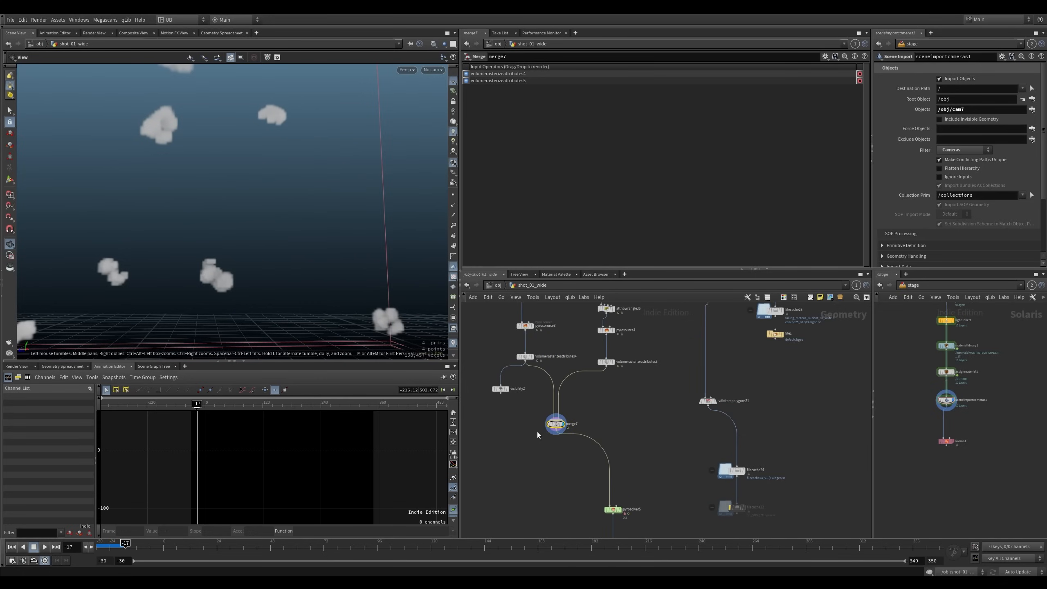
pyautogui.moveTo(506, 318)
pyautogui.mouseDown(button='middle')
pyautogui.moveTo(519, 402)
pyautogui.moveTo(535, 407)
pyautogui.mouseUp(button='middle')
pyautogui.moveTo(556, 355)
pyautogui.mouseDown(button='middle')
pyautogui.moveTo(554, 419)
pyautogui.moveTo(530, 355)
pyautogui.mouseUp(button='middle')
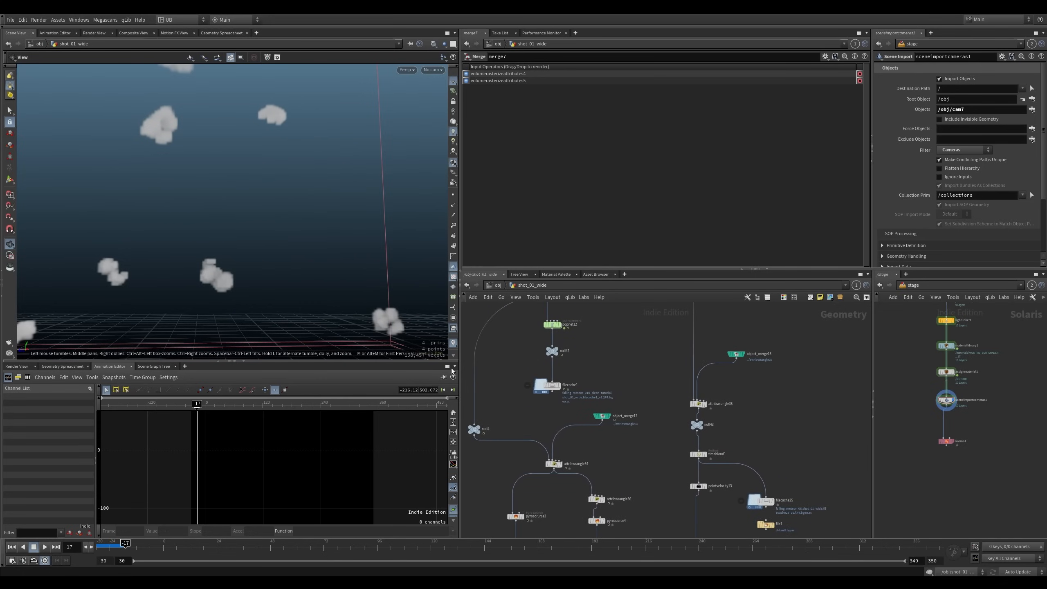
pyautogui.click(536, 391)
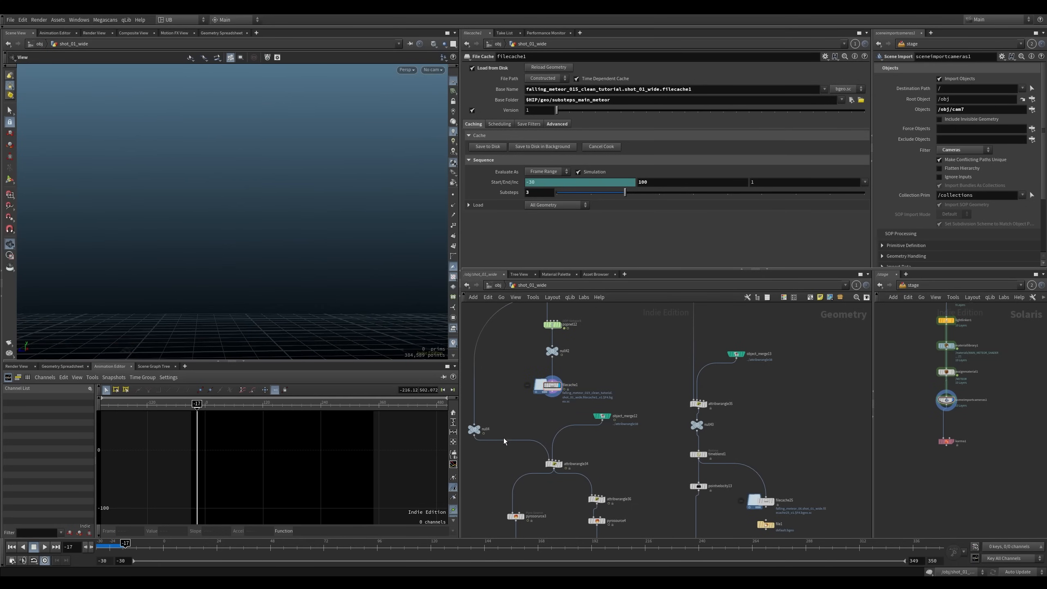
pyautogui.moveTo(504, 439); pyautogui.dragTo(552, 396)
pyautogui.click(559, 465)
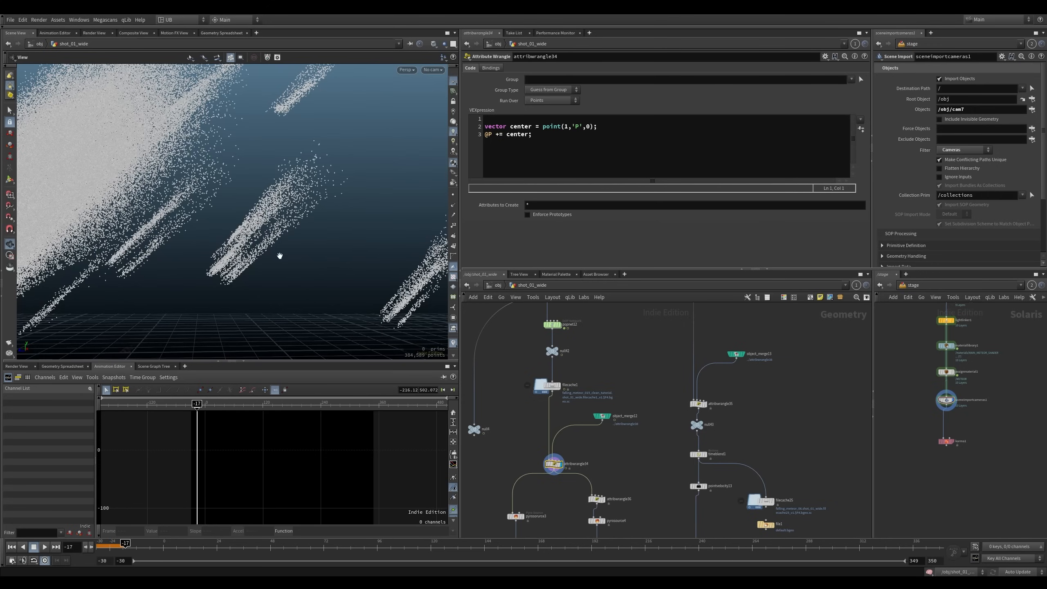
# Select filecache1 and examine its Substeps setting
pyautogui.click(552, 385)
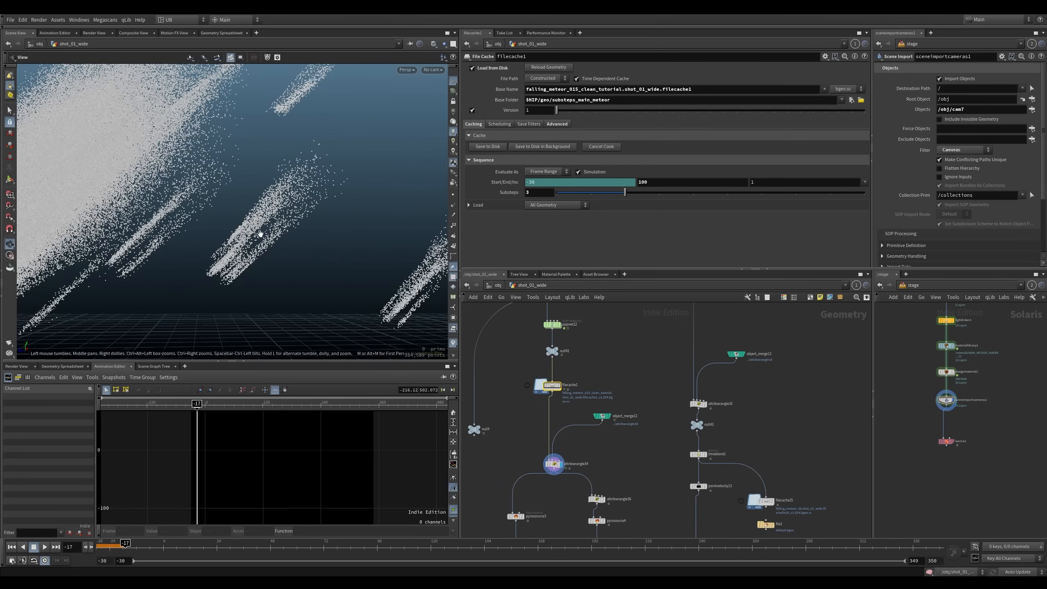
pyautogui.moveTo(259, 234)
pyautogui.mouseDown()
pyautogui.moveTo(210, 269)
pyautogui.moveTo(370, 234)
pyautogui.mouseUp()
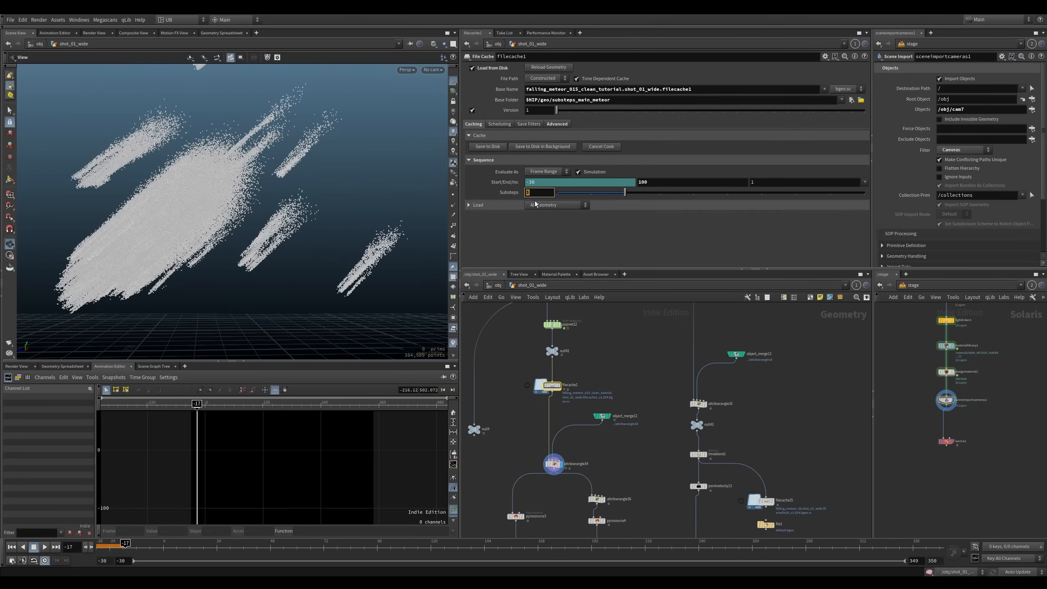
pyautogui.scroll(3, 528, 371)
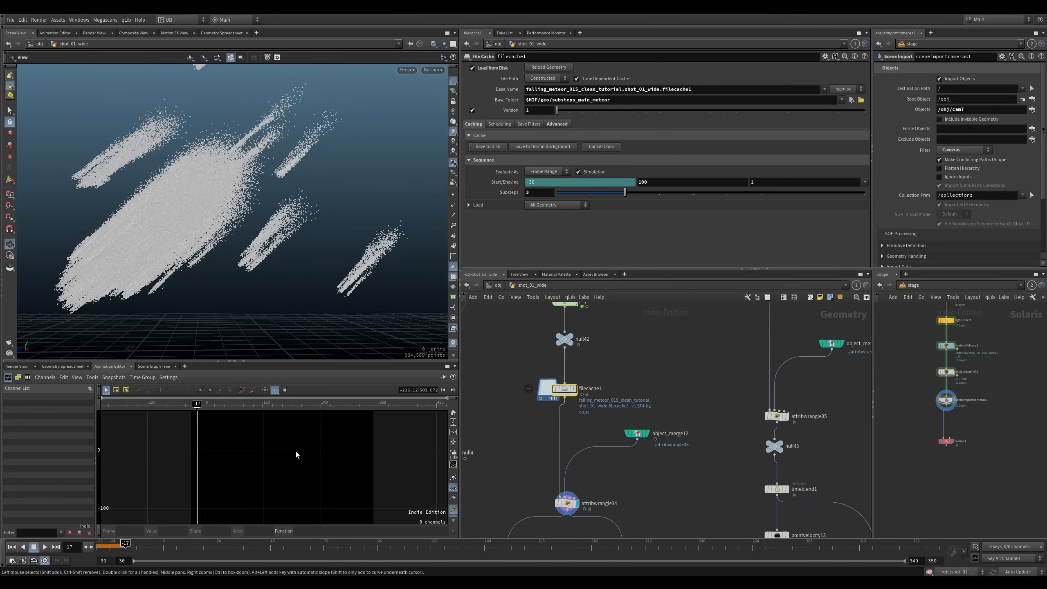
# Review the playback settings in Global Animation Options and scrub whole frames around -15 on the displayed particles
pyautogui.click(15, 562)
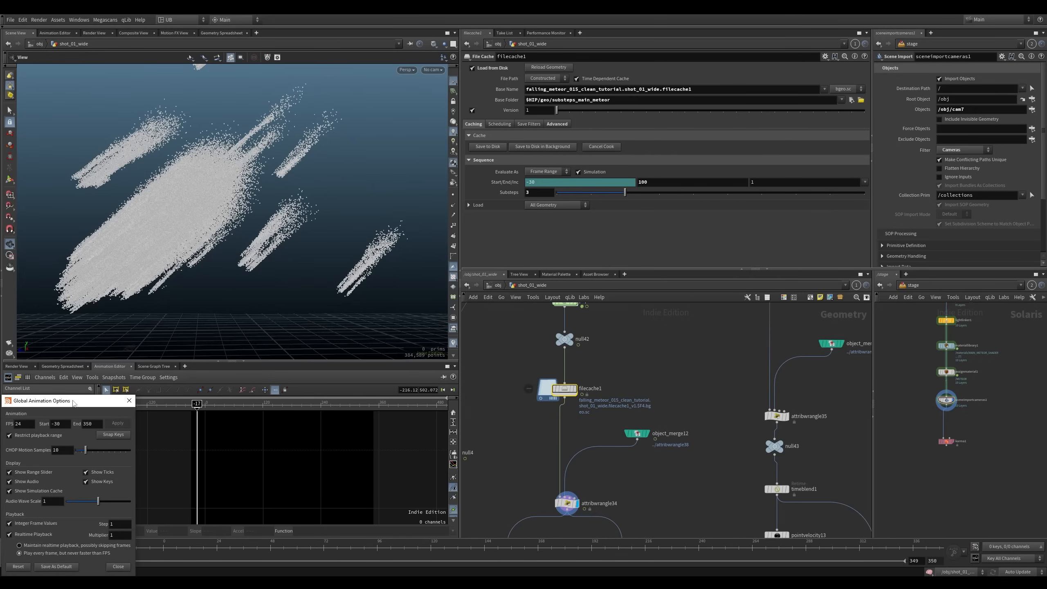
pyautogui.moveTo(74, 403); pyautogui.dragTo(161, 299)
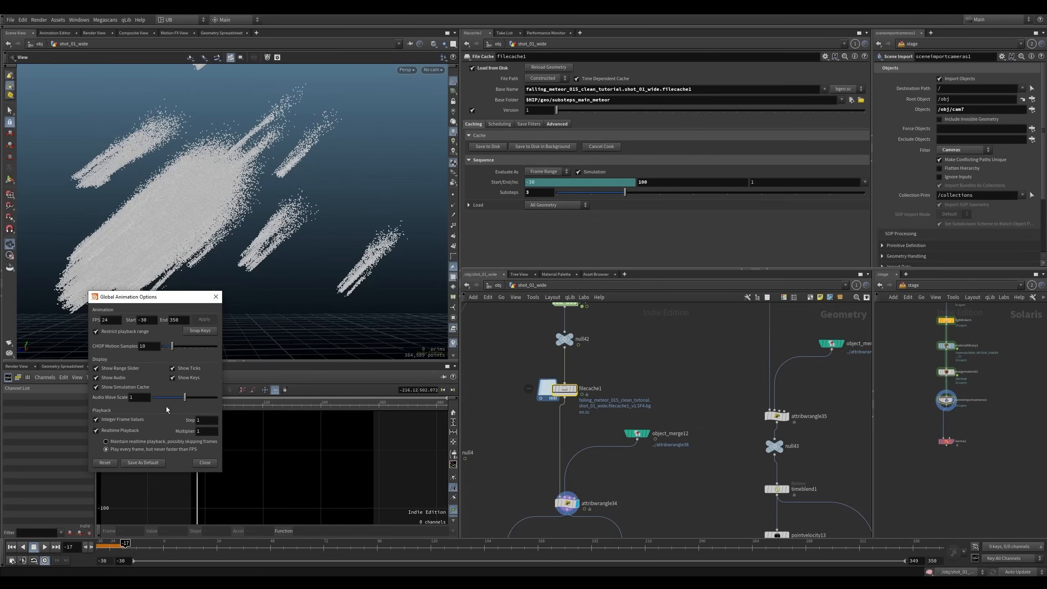
pyautogui.click(215, 296)
pyautogui.moveTo(128, 545)
pyautogui.mouseDown()
pyautogui.moveTo(139, 544)
pyautogui.moveTo(130, 545)
pyautogui.mouseUp()
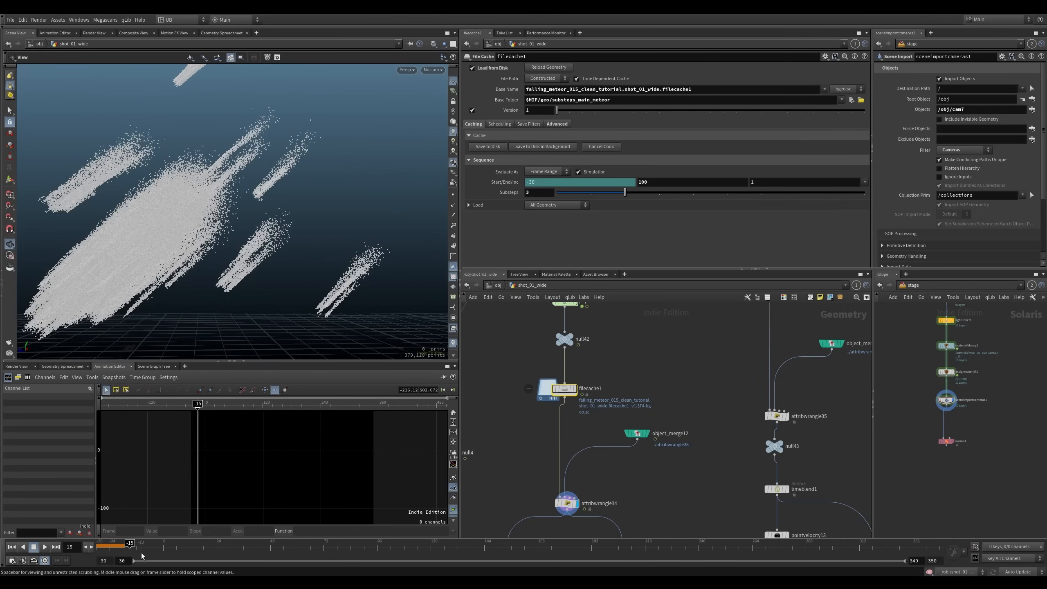
pyautogui.moveTo(223, 292); pyautogui.dragTo(251, 284, button='middle')
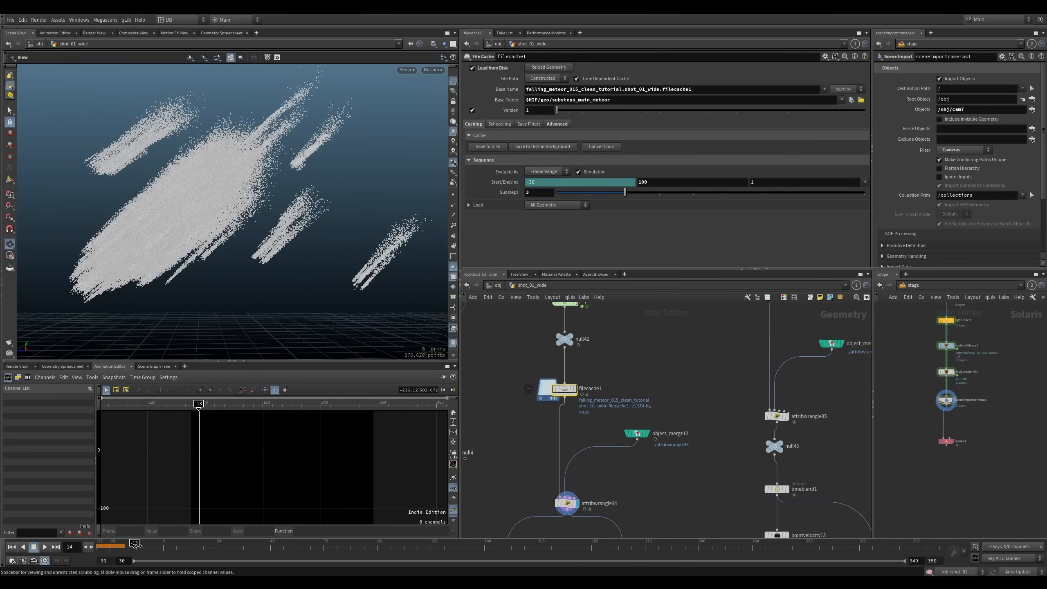
# Turn off Integer Frame Values in Global Animation Options and scrub the particles to a fractional frame near -12.6
pyautogui.click(12, 560)
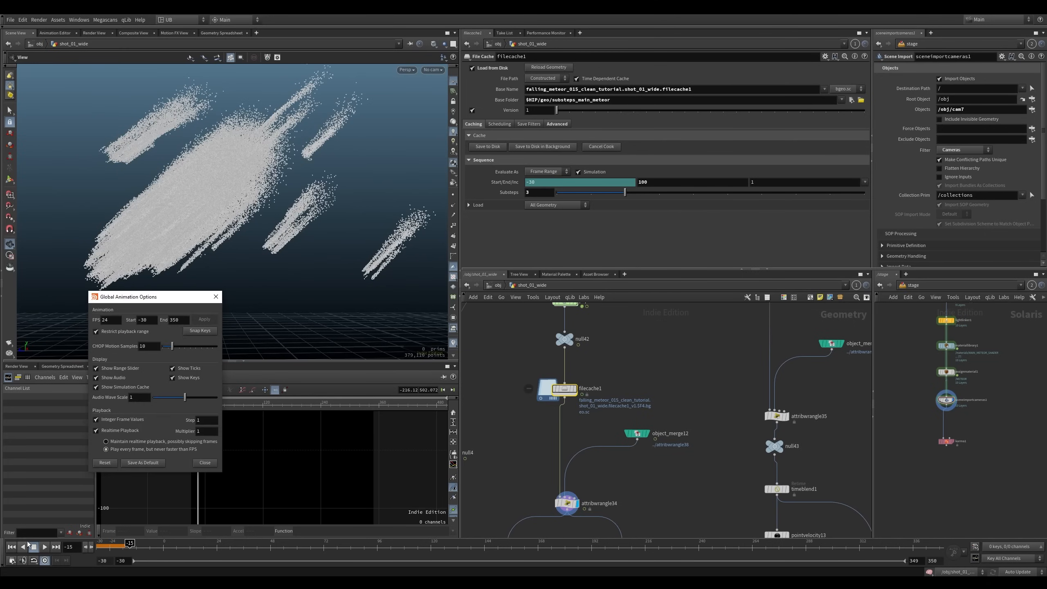
pyautogui.click(216, 297)
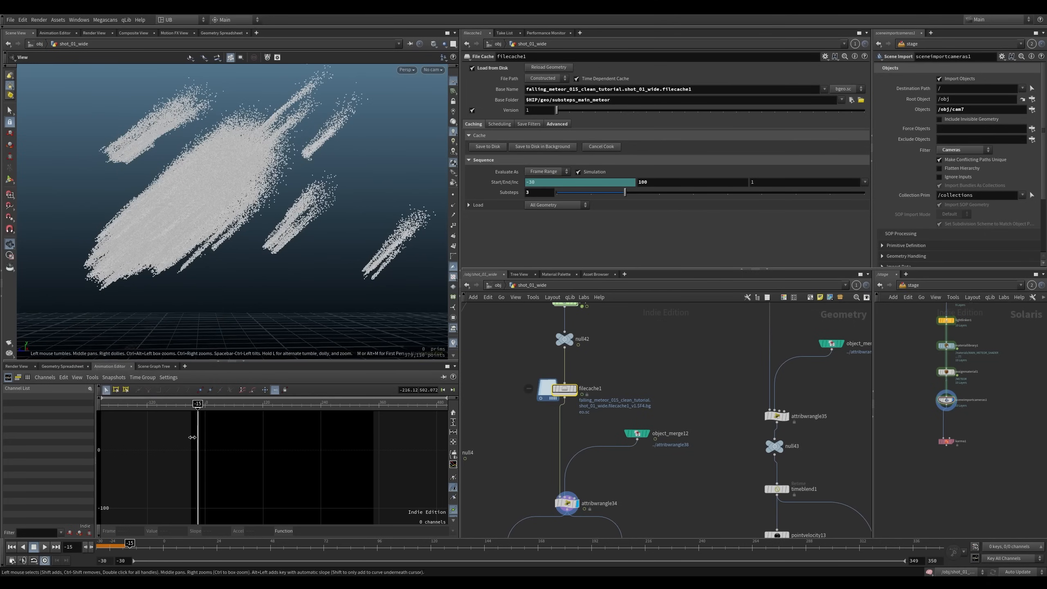
pyautogui.moveTo(133, 544); pyautogui.dragTo(136, 546)
pyautogui.moveTo(136, 547); pyautogui.dragTo(136, 548)
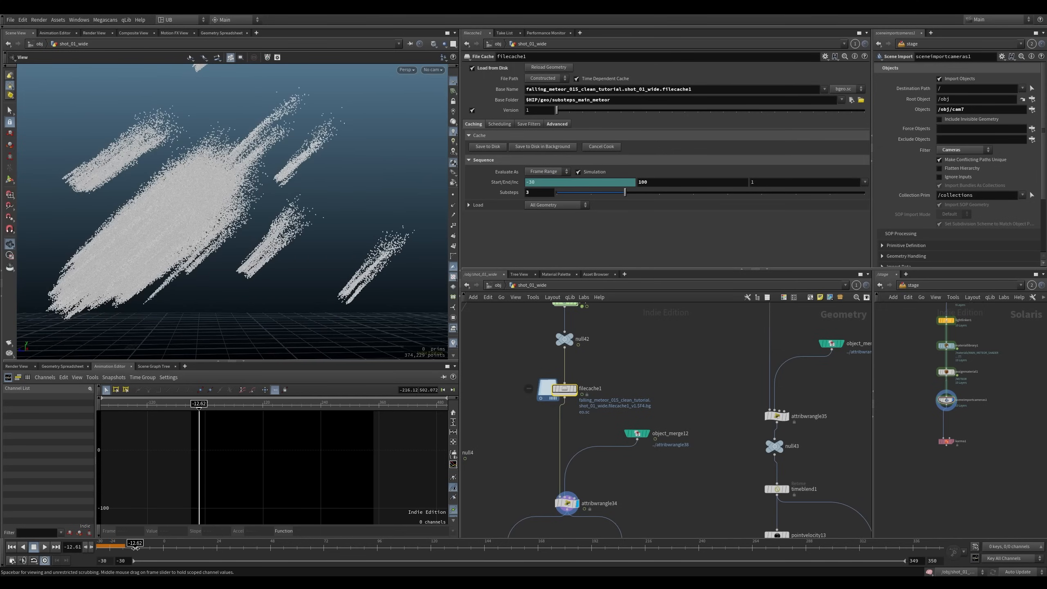
# Move null4 slightly in the network, then select filecache1 and scrub its particles through fractional frames around -9
pyautogui.click(530, 351)
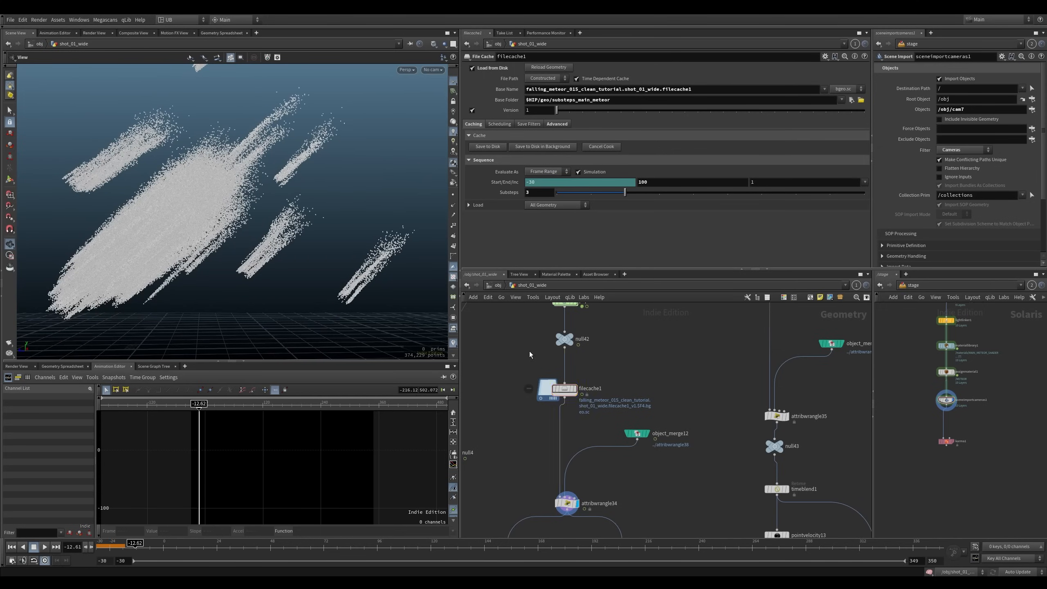
pyautogui.moveTo(519, 339); pyautogui.dragTo(510, 446, button='middle')
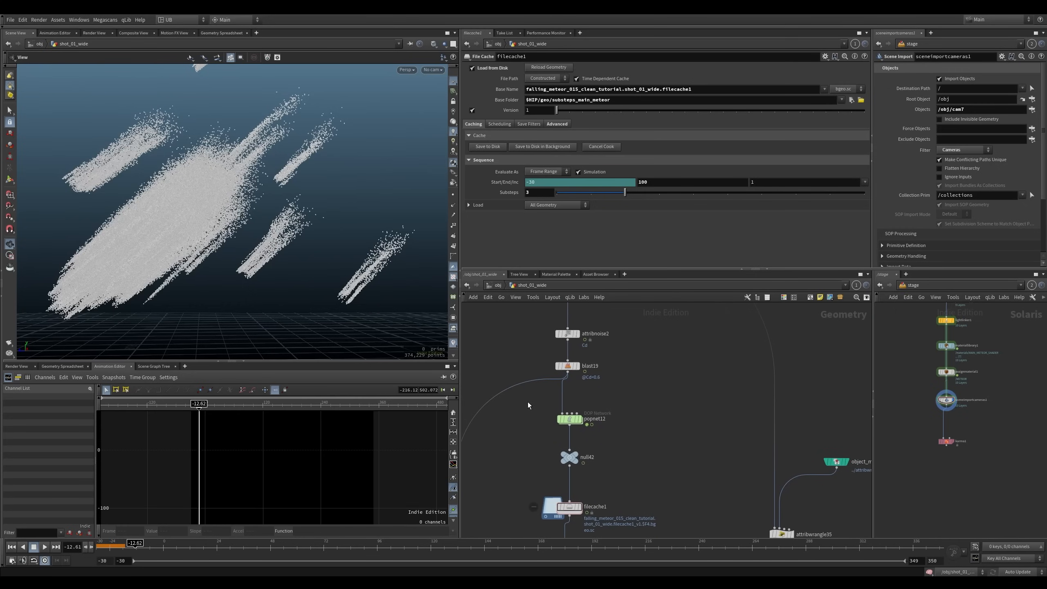
pyautogui.moveTo(523, 495); pyautogui.dragTo(520, 331, button='middle')
pyautogui.moveTo(521, 387); pyautogui.dragTo(547, 405, button='middle')
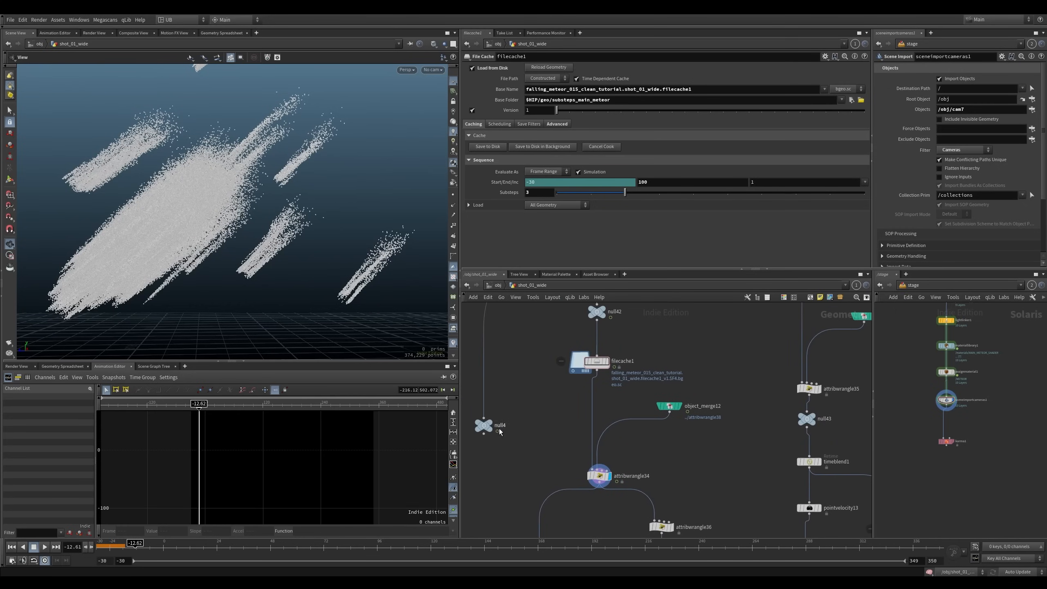
pyautogui.moveTo(499, 431); pyautogui.dragTo(510, 438)
pyautogui.click(597, 362)
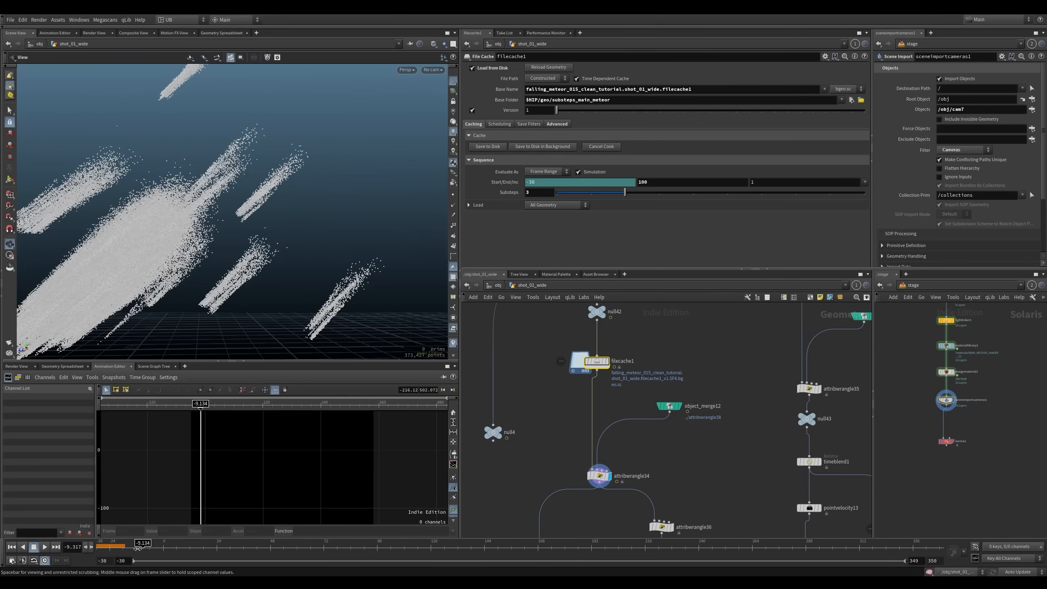
# Display filecache24 and scrub its cached geometry through fractional frames around -10.4
pyautogui.moveTo(686, 436); pyautogui.dragTo(636, 358, button='middle')
pyautogui.moveTo(692, 405); pyautogui.dragTo(620, 339, button='middle')
pyautogui.moveTo(723, 449)
pyautogui.mouseDown(button='middle')
pyautogui.moveTo(664, 384)
pyautogui.moveTo(663, 330)
pyautogui.mouseUp(button='middle')
pyautogui.moveTo(662, 329)
pyautogui.mouseDown(button='right')
pyautogui.moveTo(643, 379)
pyautogui.moveTo(657, 375)
pyautogui.moveTo(693, 400)
pyautogui.mouseUp(button='right')
pyautogui.moveTo(697, 421); pyautogui.dragTo(687, 360, button='middle')
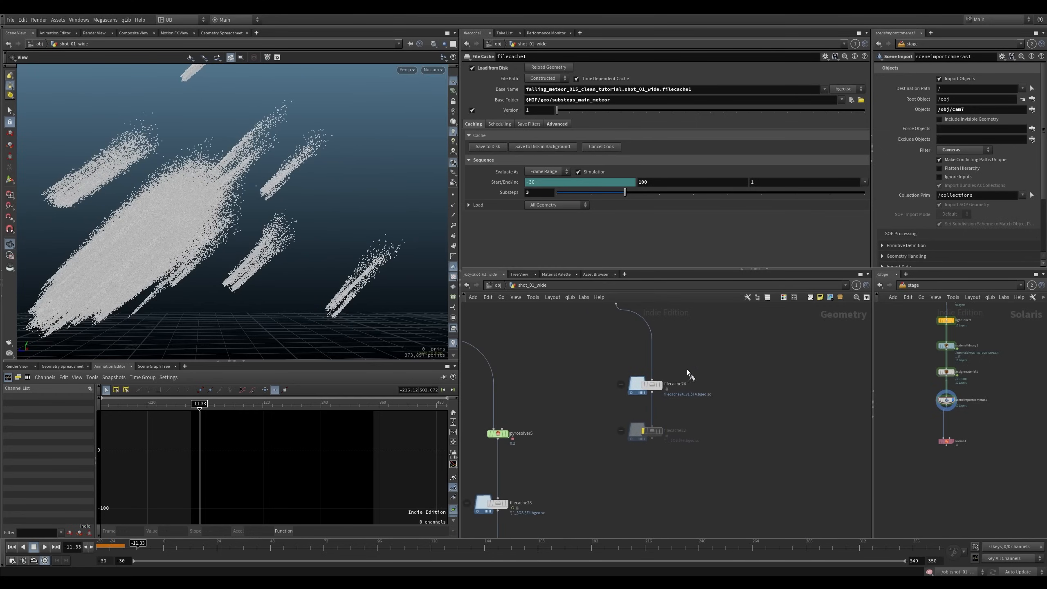
pyautogui.click(661, 385)
pyautogui.moveTo(596, 392); pyautogui.dragTo(619, 486, button='middle')
pyautogui.moveTo(615, 407)
pyautogui.mouseDown(button='middle')
pyautogui.moveTo(566, 359)
pyautogui.moveTo(599, 401)
pyautogui.moveTo(610, 363)
pyautogui.mouseUp(button='middle')
pyautogui.moveTo(137, 547); pyautogui.dragTo(140, 549)
# Save the scene and examine the Substeps setting of filecache24
pyautogui.hotkey('ctrl', 's')
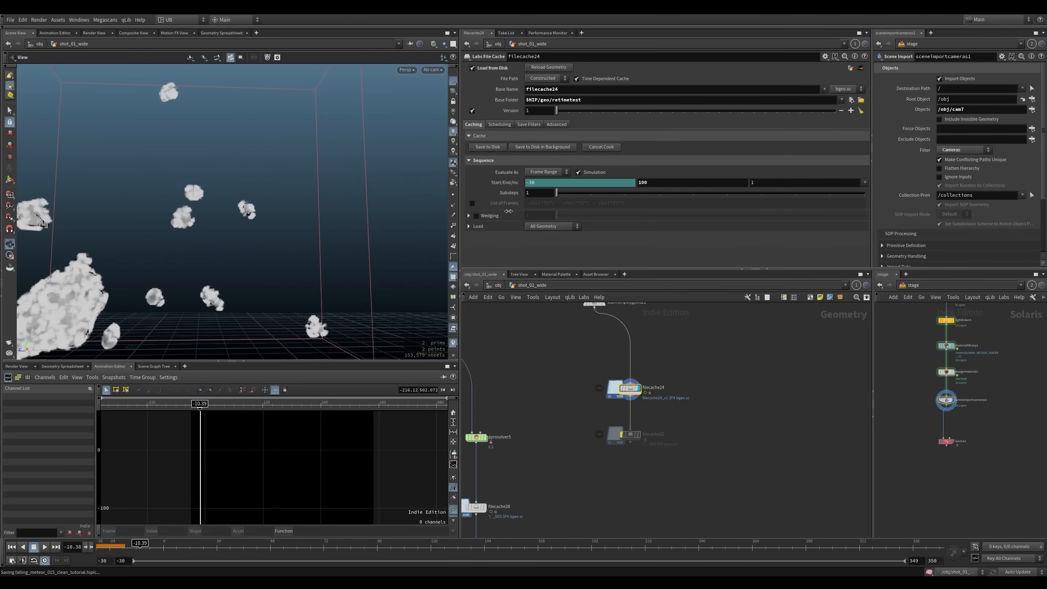
pyautogui.click(528, 193)
pyautogui.click(541, 342)
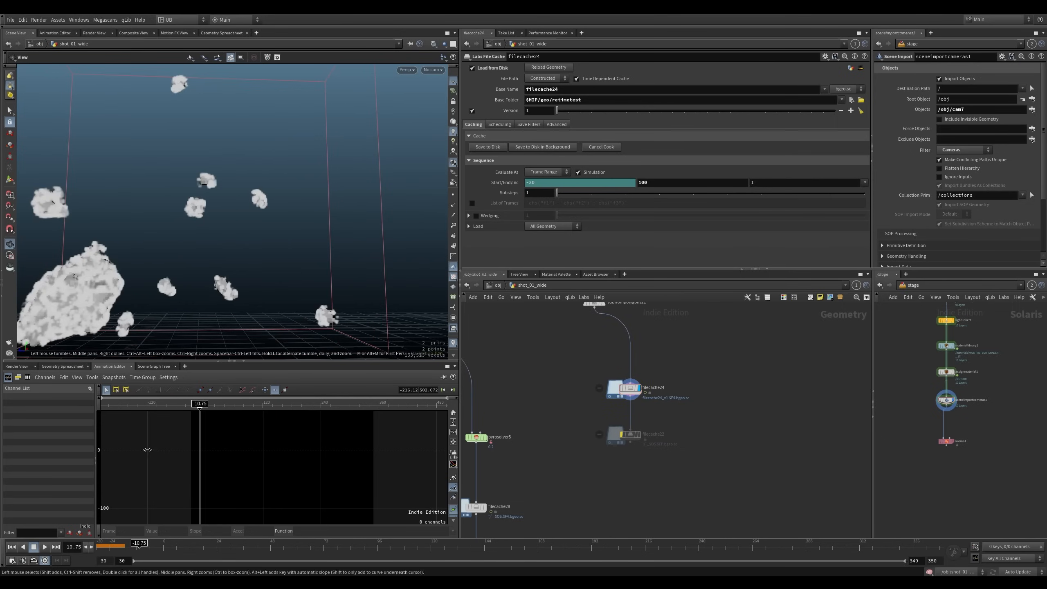
# Turn Integer Frame Values back on in Global Animation Options
pyautogui.click(11, 560)
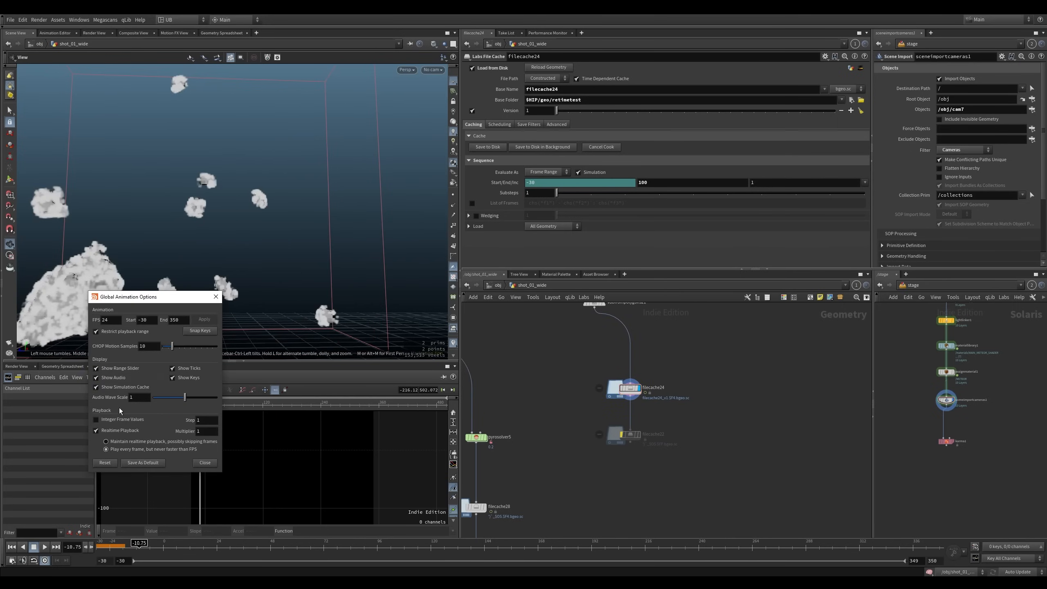
pyautogui.click(216, 297)
# Display filecache1, frame its particles in the viewport and scrub to frame 61
pyautogui.moveTo(498, 299); pyautogui.dragTo(629, 492, button='middle')
pyautogui.scroll(-5, 620, 397)
pyautogui.scroll(4, 617, 451)
pyautogui.moveTo(551, 363); pyautogui.dragTo(542, 391, button='middle')
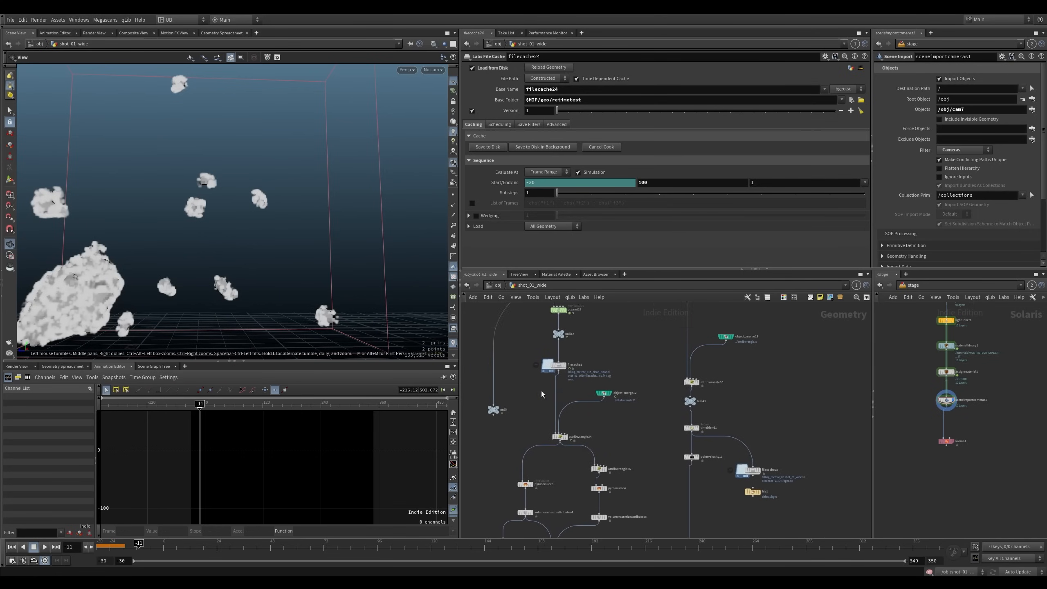
pyautogui.scroll(4, 542, 392)
pyautogui.click(579, 350)
pyautogui.press('f')
pyautogui.moveTo(239, 206); pyautogui.dragTo(197, 277, button='right')
pyautogui.moveTo(198, 278); pyautogui.dragTo(244, 287)
pyautogui.moveTo(243, 287); pyautogui.dragTo(262, 262, button='right')
pyautogui.moveTo(166, 549); pyautogui.dragTo(300, 546)
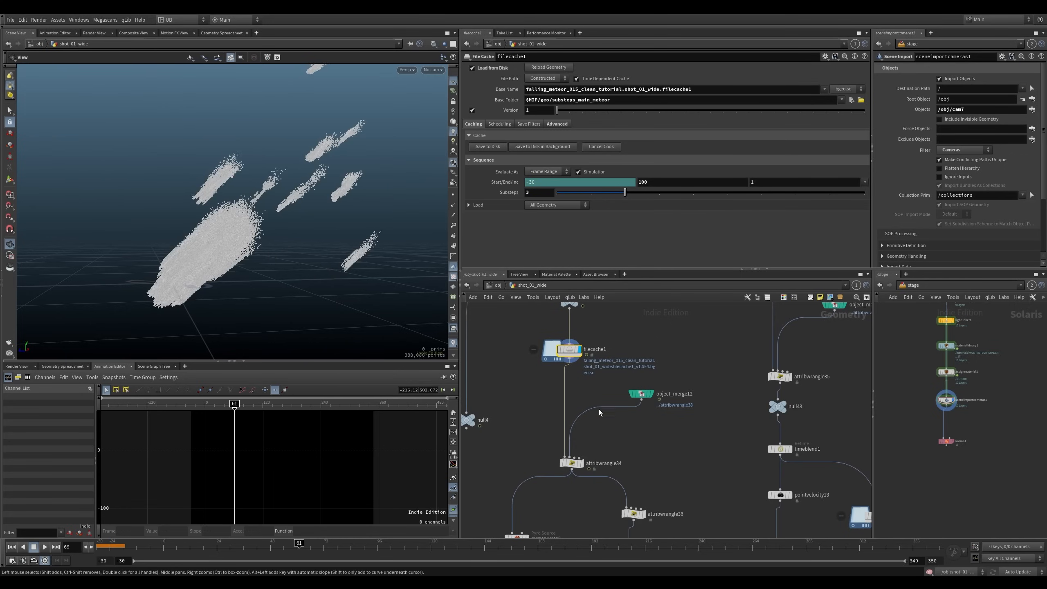
# Examine the filecache1 particle trails at frame 61 from several angles, relative to the grid origin
pyautogui.moveTo(599, 413); pyautogui.dragTo(581, 411, button='middle')
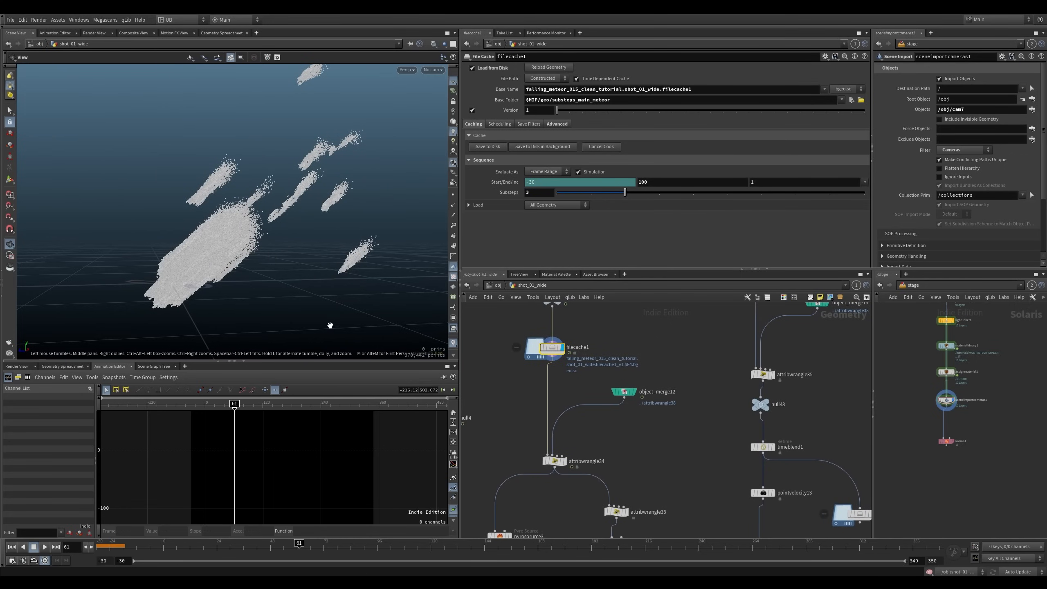
pyautogui.moveTo(518, 409); pyautogui.dragTo(554, 377, button='middle')
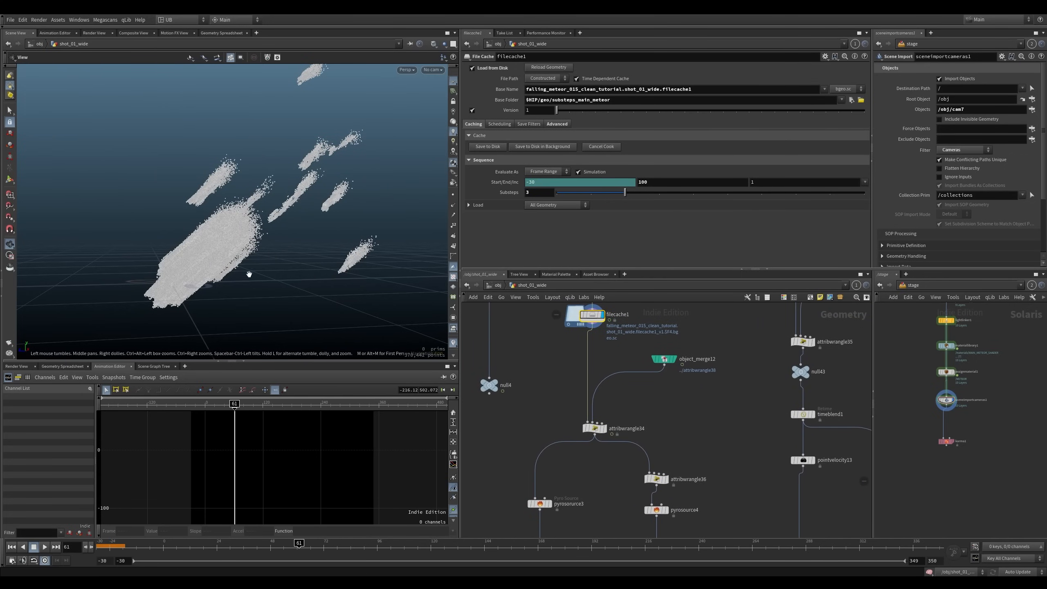
pyautogui.moveTo(268, 235); pyautogui.dragTo(220, 256)
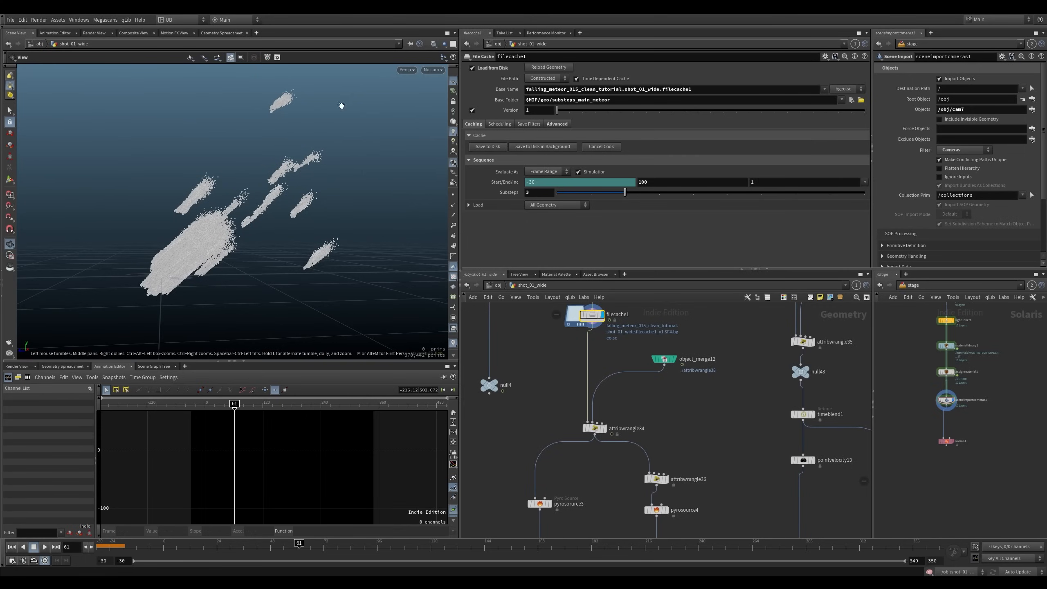
pyautogui.moveTo(250, 241); pyautogui.dragTo(242, 259)
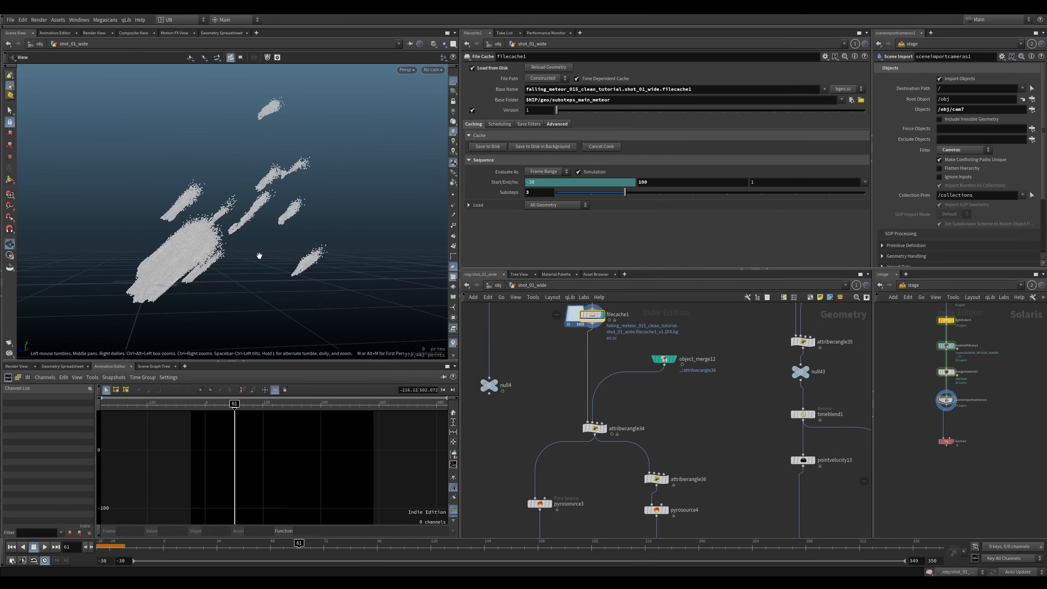
pyautogui.moveTo(197, 269); pyautogui.dragTo(209, 264)
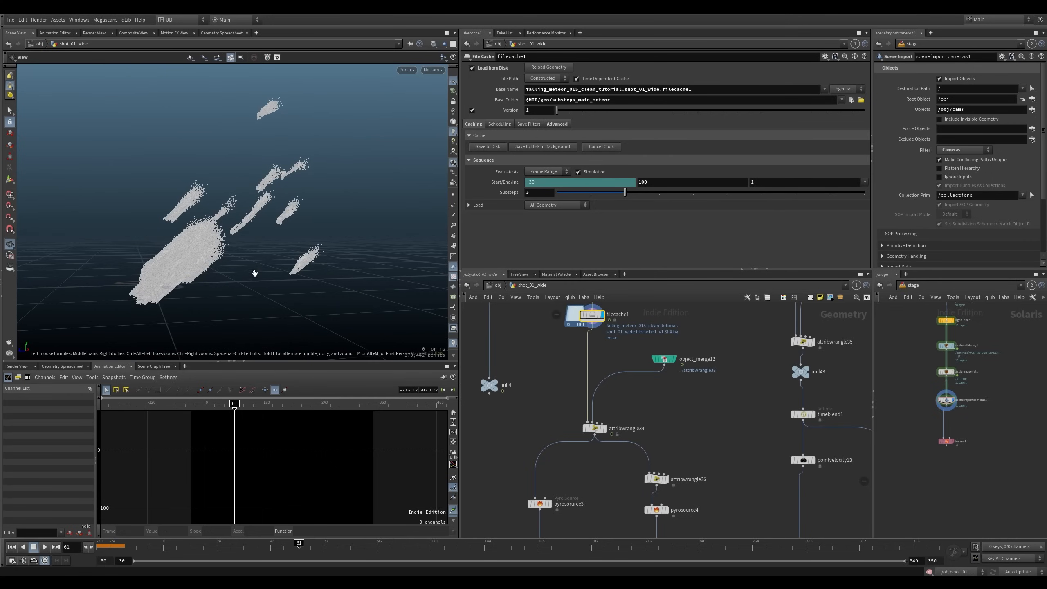
pyautogui.moveTo(182, 291); pyautogui.dragTo(193, 256)
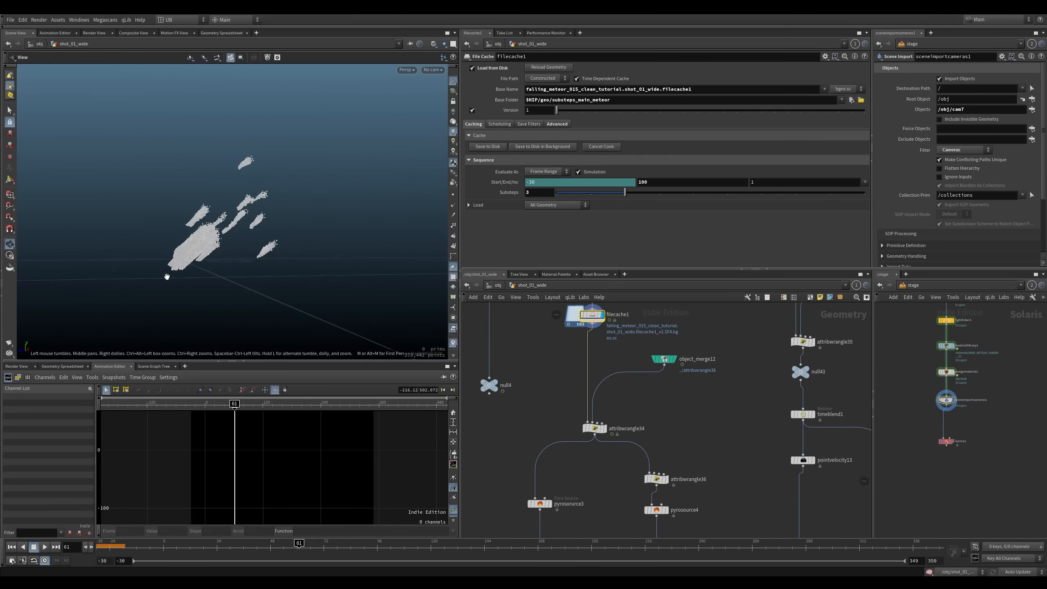
pyautogui.moveTo(212, 275); pyautogui.dragTo(223, 253, button='middle')
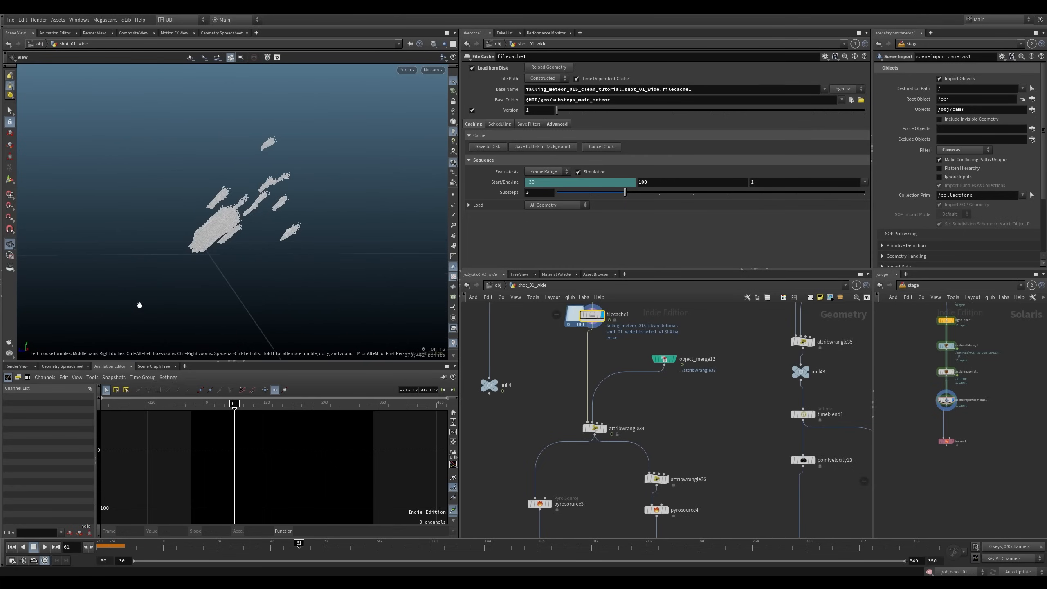
pyautogui.moveTo(218, 232); pyautogui.dragTo(262, 269)
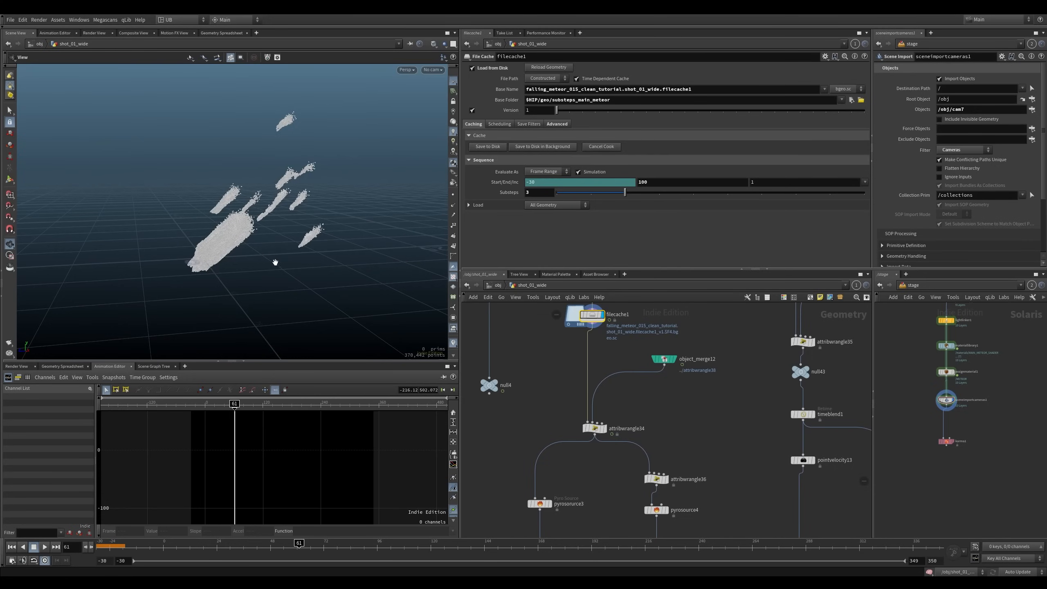
pyautogui.moveTo(275, 262); pyautogui.dragTo(296, 271)
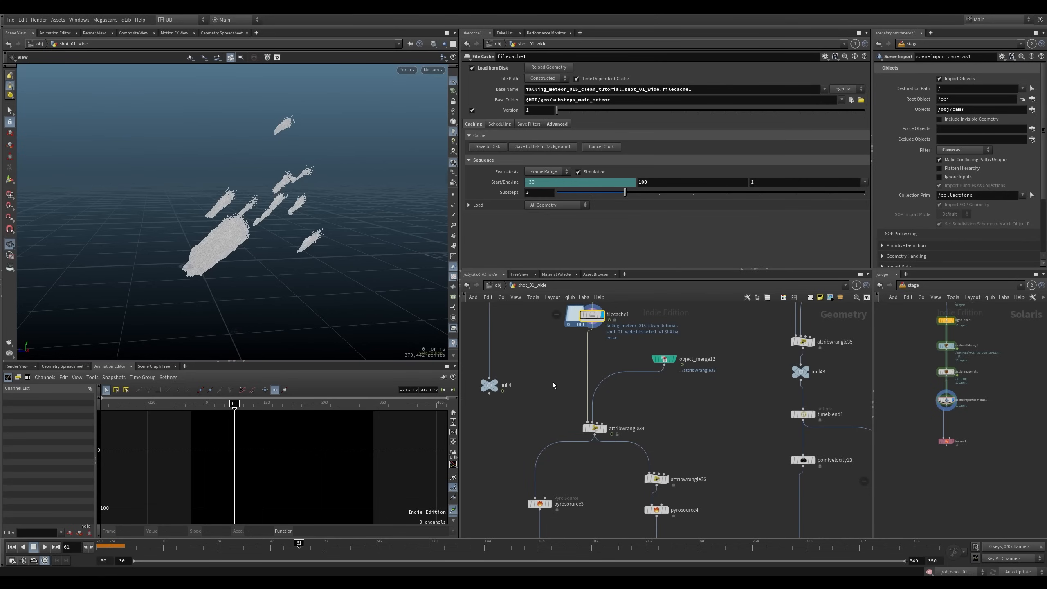
# Display object_merge12 and frame its merged point in the viewport
pyautogui.moveTo(553, 385); pyautogui.dragTo(532, 413, button='middle')
pyautogui.click(666, 391)
pyautogui.moveTo(648, 401); pyautogui.dragTo(629, 413)
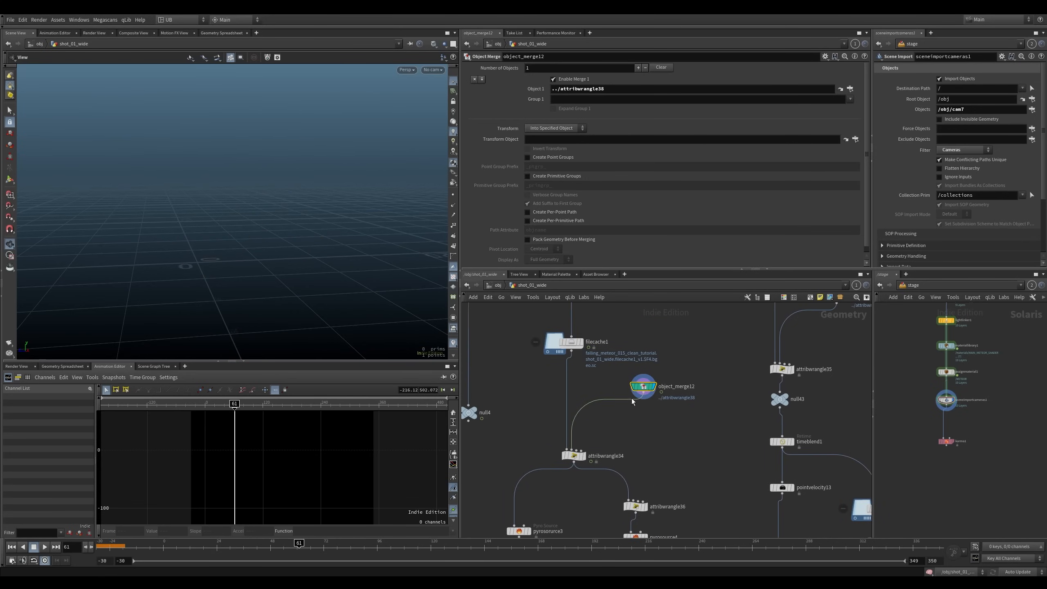
pyautogui.press('h')
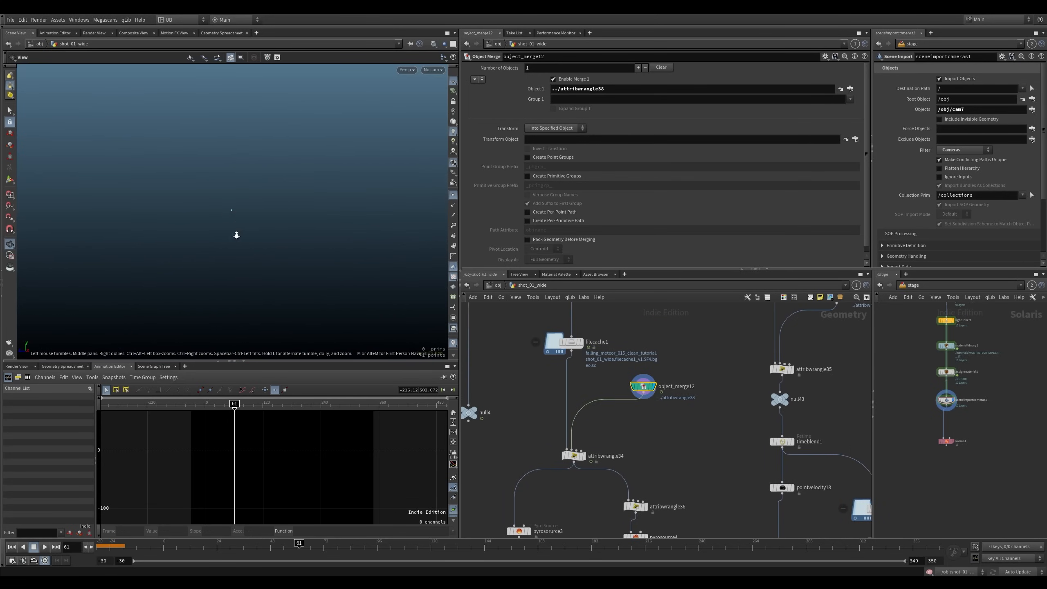
pyautogui.moveTo(220, 240); pyautogui.dragTo(241, 271)
# Trace the network up to attribwrangle38, display it and review its bounding-box center code
pyautogui.moveTo(701, 320); pyautogui.dragTo(645, 503, button='middle')
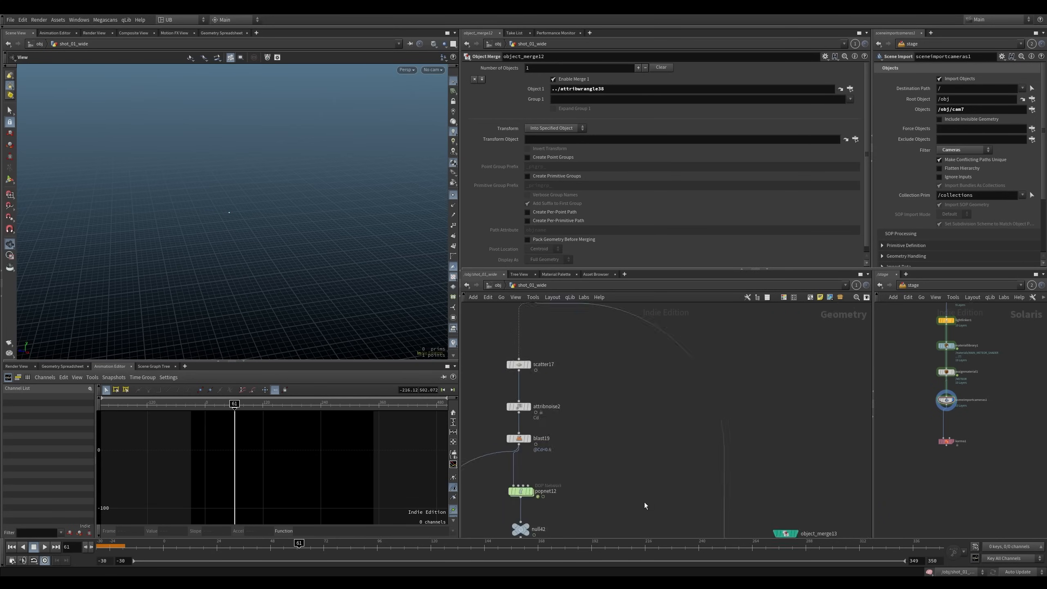
pyautogui.scroll(-5, 642, 438)
pyautogui.moveTo(641, 435); pyautogui.dragTo(641, 484, button='middle')
pyautogui.moveTo(665, 324); pyautogui.dragTo(643, 481, button='middle')
pyautogui.moveTo(704, 344); pyautogui.dragTo(675, 398, button='middle')
pyautogui.moveTo(676, 374)
pyautogui.mouseDown(button='right')
pyautogui.moveTo(688, 339)
pyautogui.moveTo(673, 373)
pyautogui.mouseUp(button='right')
pyautogui.moveTo(688, 354); pyautogui.dragTo(677, 438, button='middle')
pyautogui.moveTo(645, 384); pyautogui.dragTo(655, 349, button='right')
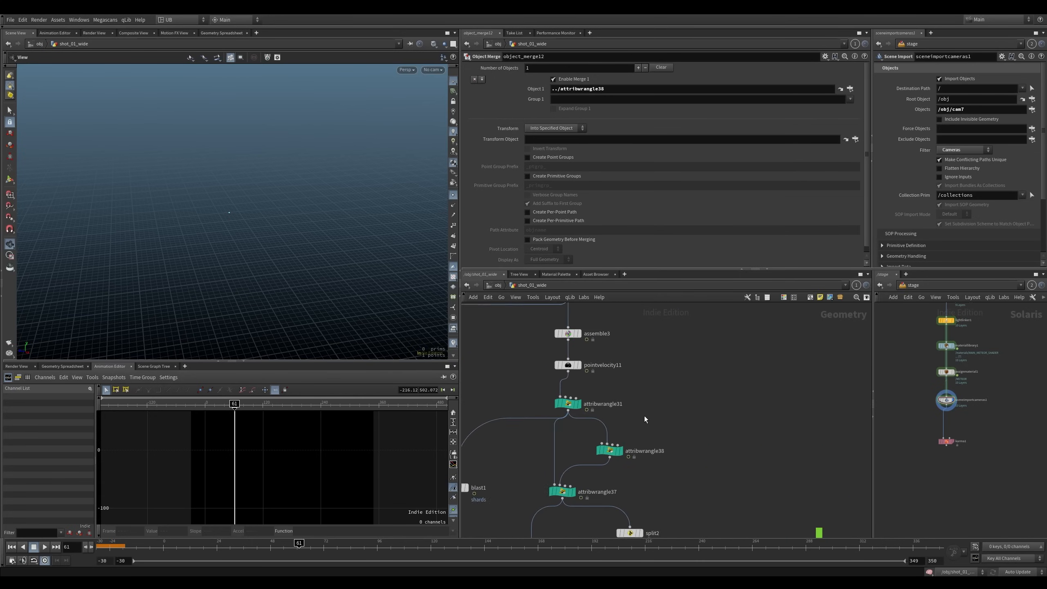
pyautogui.moveTo(644, 416); pyautogui.dragTo(664, 366, button='middle')
pyautogui.click(629, 401)
pyautogui.moveTo(648, 384); pyautogui.dragTo(661, 384, button='right')
pyautogui.press('r')
pyautogui.moveTo(673, 386); pyautogui.dragTo(590, 449)
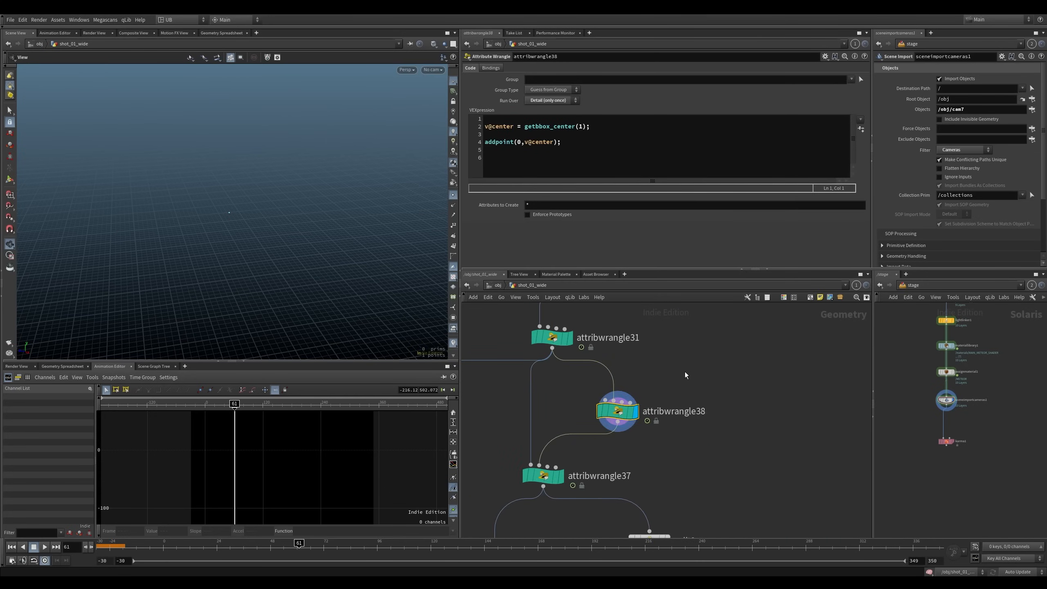
pyautogui.moveTo(685, 372); pyautogui.dragTo(582, 444)
# Add an Object Merge node beside attribwrangle38 and set its Object 1 to ../attribwrangle38
pyautogui.moveTo(605, 453); pyautogui.dragTo(669, 428, button='middle')
pyautogui.press('Tab')
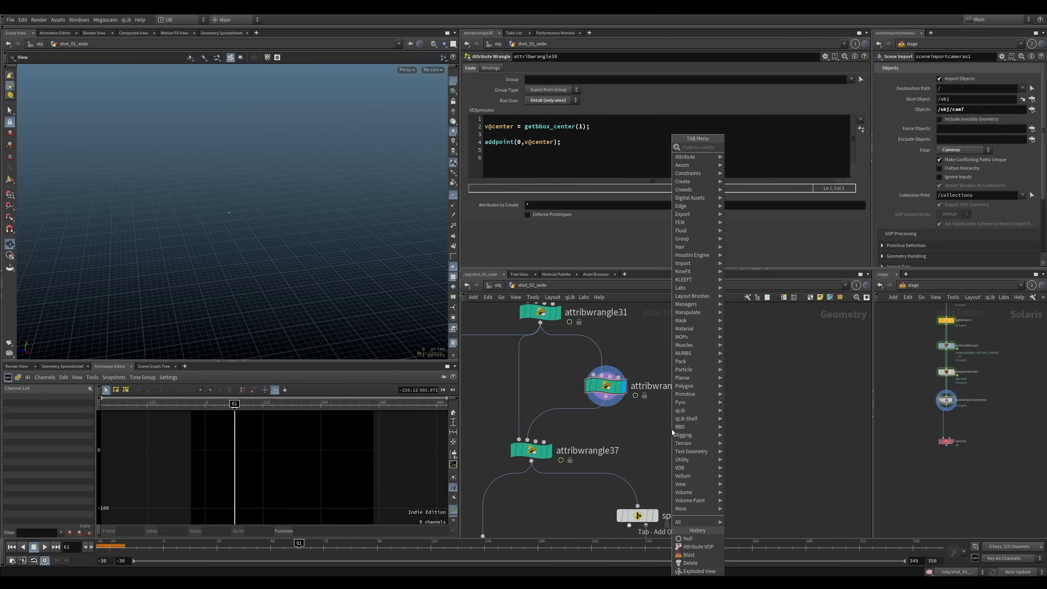
pyautogui.write('ob')
pyautogui.press('Return')
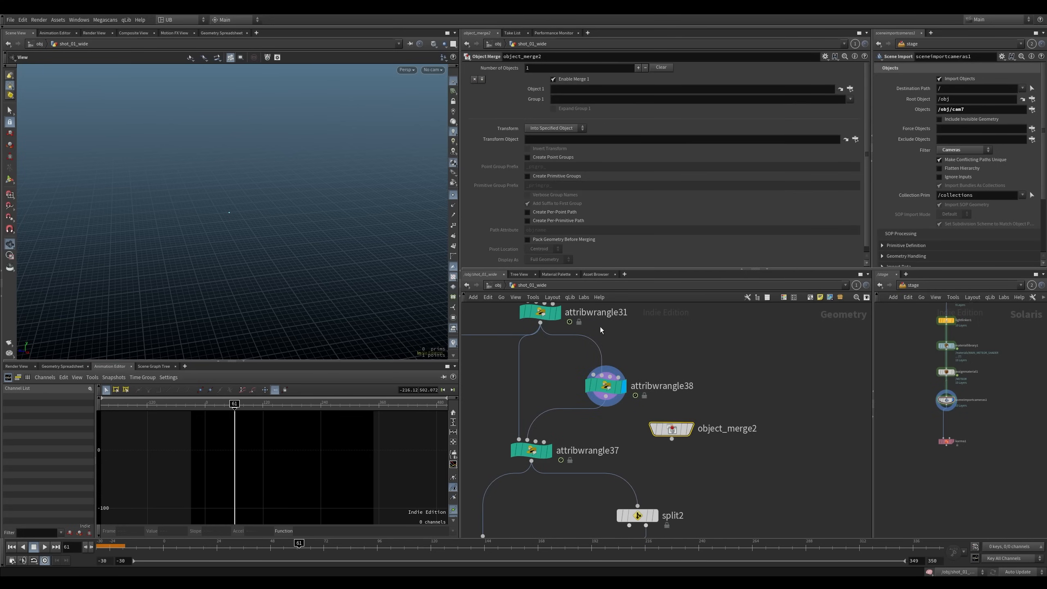
pyautogui.moveTo(606, 386); pyautogui.dragTo(616, 88)
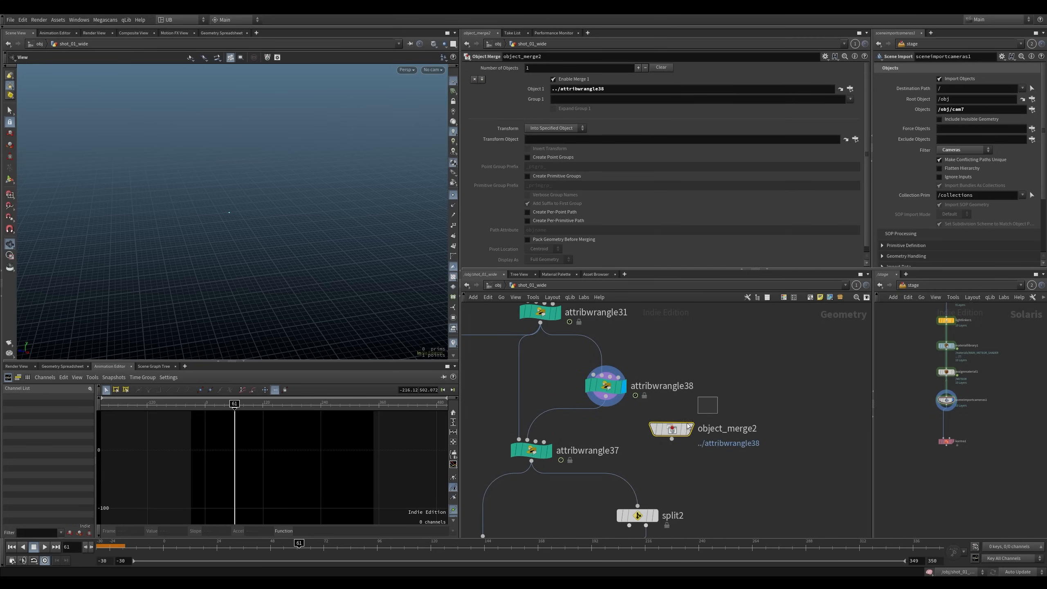
# Paste a copy of the new object merge beside object_merge12 and wire it into attribwrangle34's second input
pyautogui.moveTo(730, 454); pyautogui.dragTo(686, 463, button='middle')
pyautogui.scroll(-8, 686, 463)
pyautogui.moveTo(623, 497); pyautogui.dragTo(664, 351, button='middle')
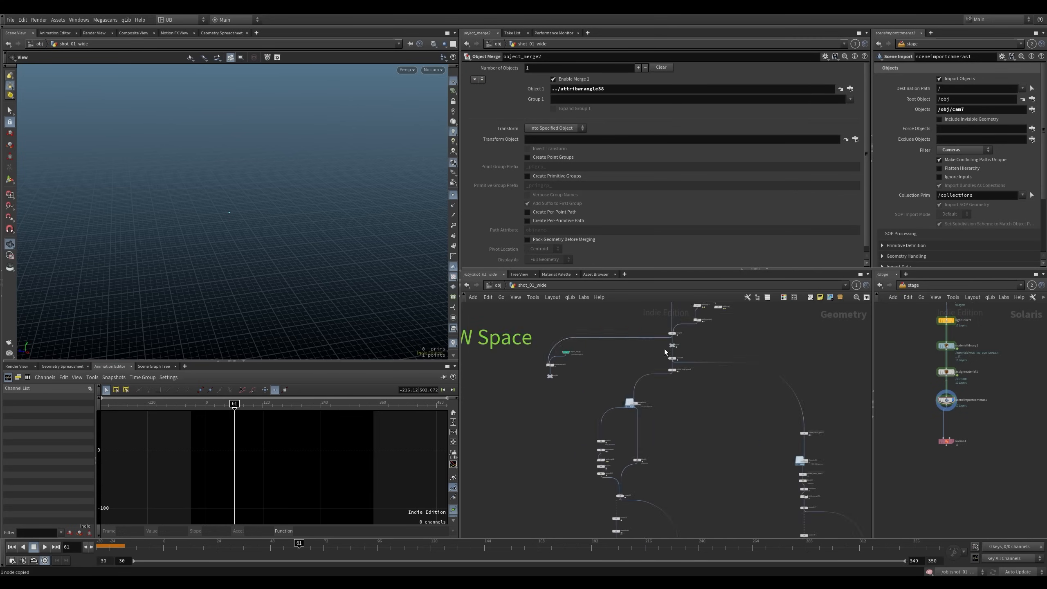
pyautogui.moveTo(656, 524); pyautogui.dragTo(668, 417, button='middle')
pyautogui.scroll(5, 663, 362)
pyautogui.hotkey('ctrl', 'v')
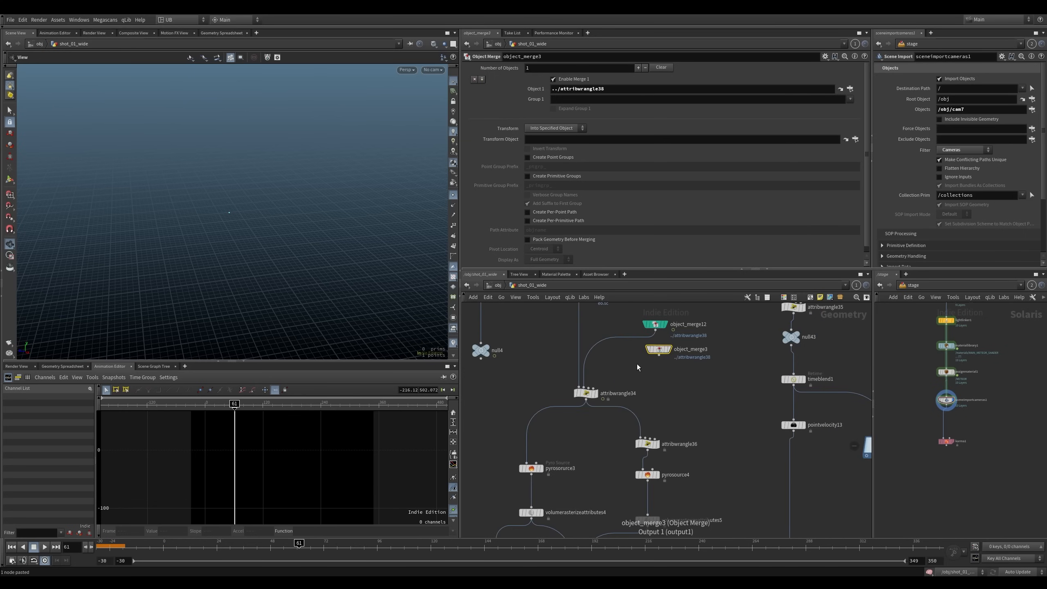
pyautogui.moveTo(660, 356); pyautogui.dragTo(583, 387)
# Display attribwrangle34 and review its code that adds the center point's position to the particles
pyautogui.moveTo(630, 359); pyautogui.dragTo(629, 391, button='middle')
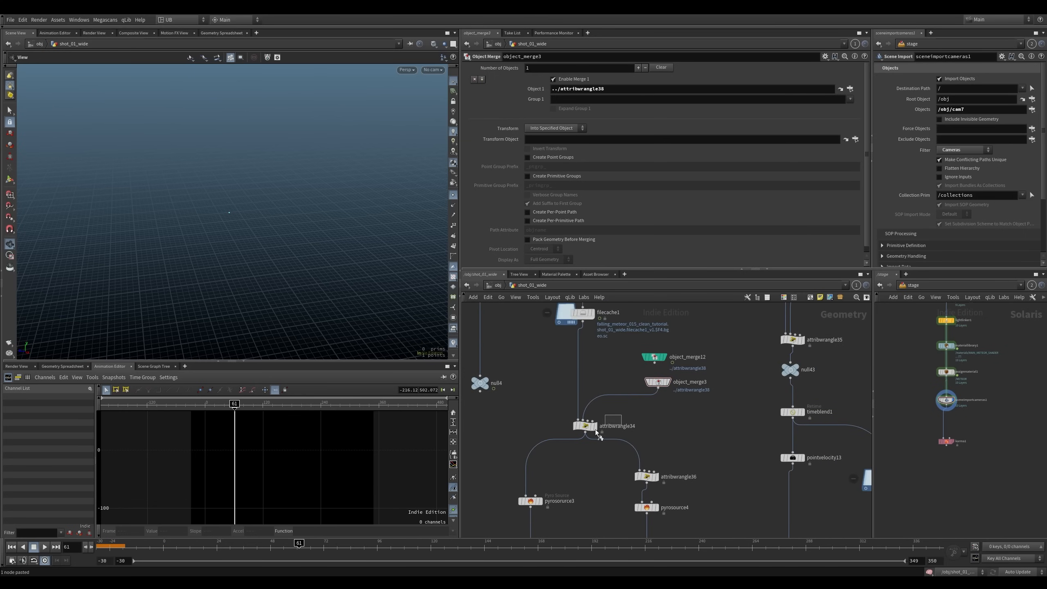
pyautogui.click(596, 427)
pyautogui.click(547, 142)
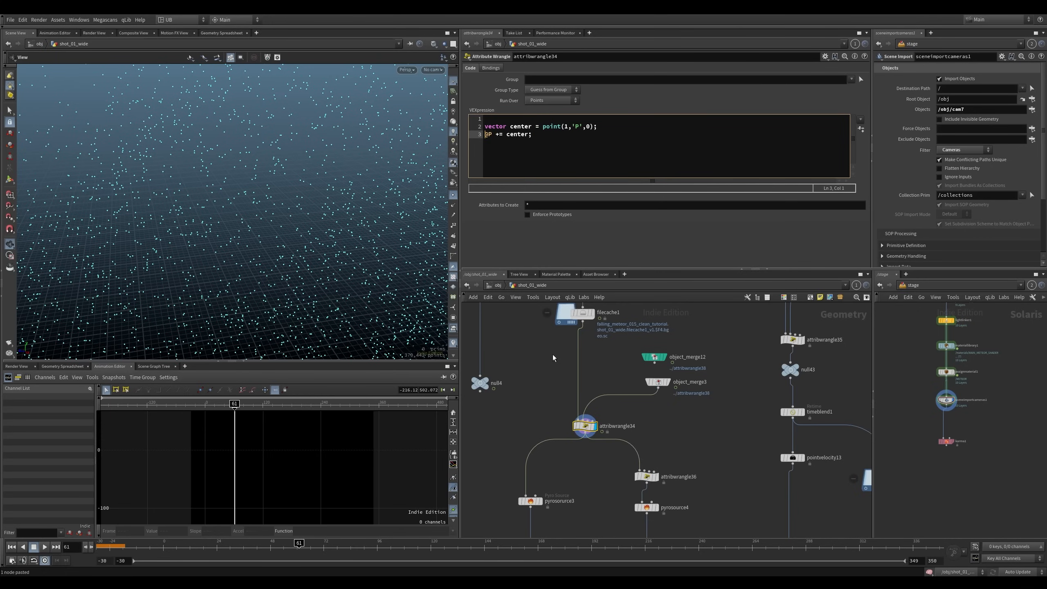
pyautogui.click(486, 135)
# Display object_merge3 and scrub the timeline to frame 55 to follow the center point
pyautogui.click(667, 382)
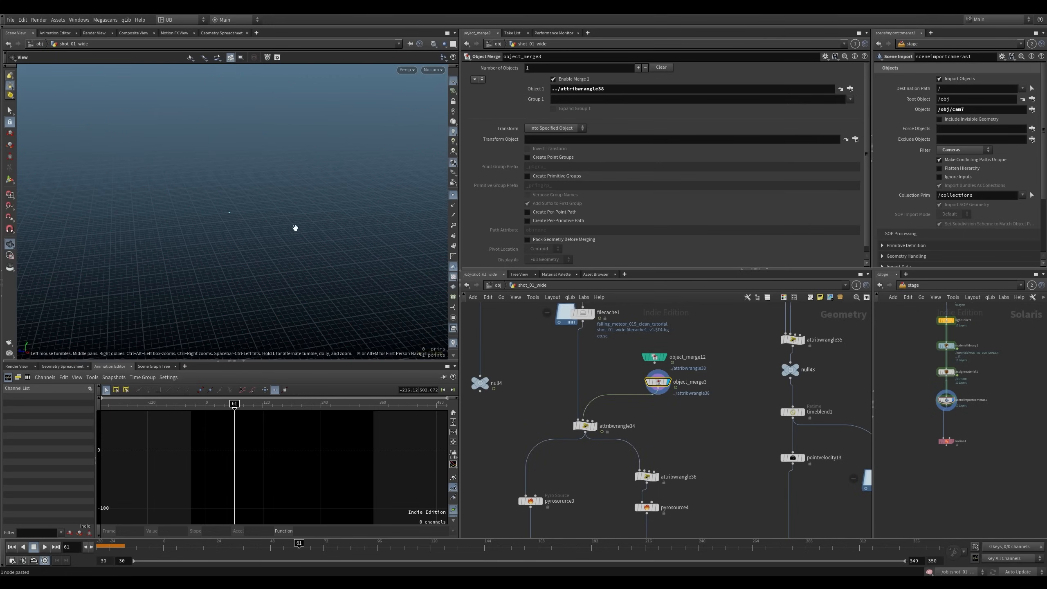
pyautogui.moveTo(285, 226); pyautogui.dragTo(276, 287)
pyautogui.moveTo(219, 547); pyautogui.dragTo(286, 547)
# Display attribwrangle34, highlight its @P += center line and frame the offset particles in the viewport
pyautogui.click(594, 426)
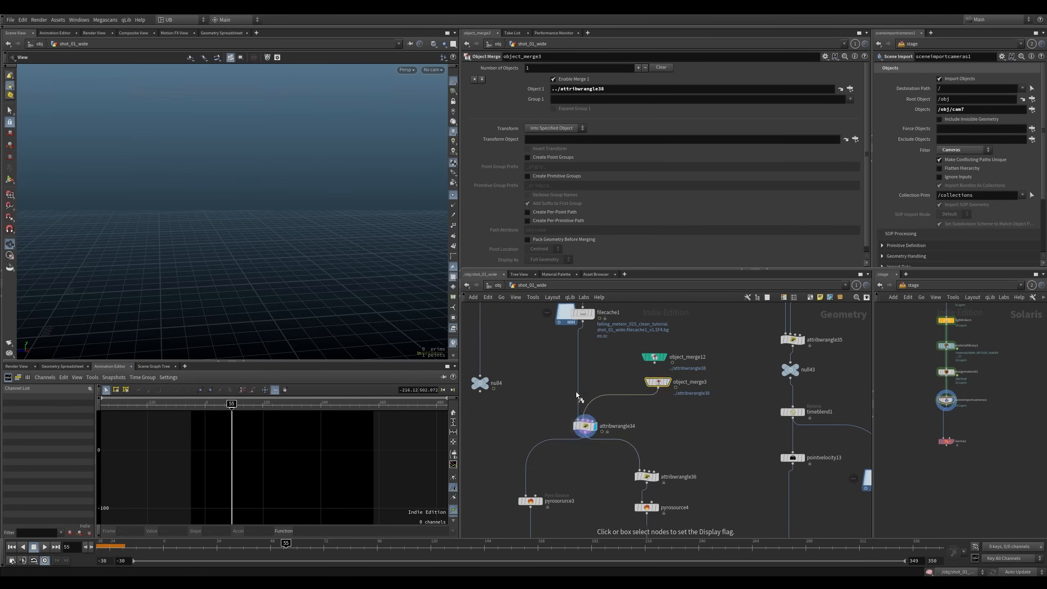
pyautogui.moveTo(532, 135); pyautogui.dragTo(485, 135)
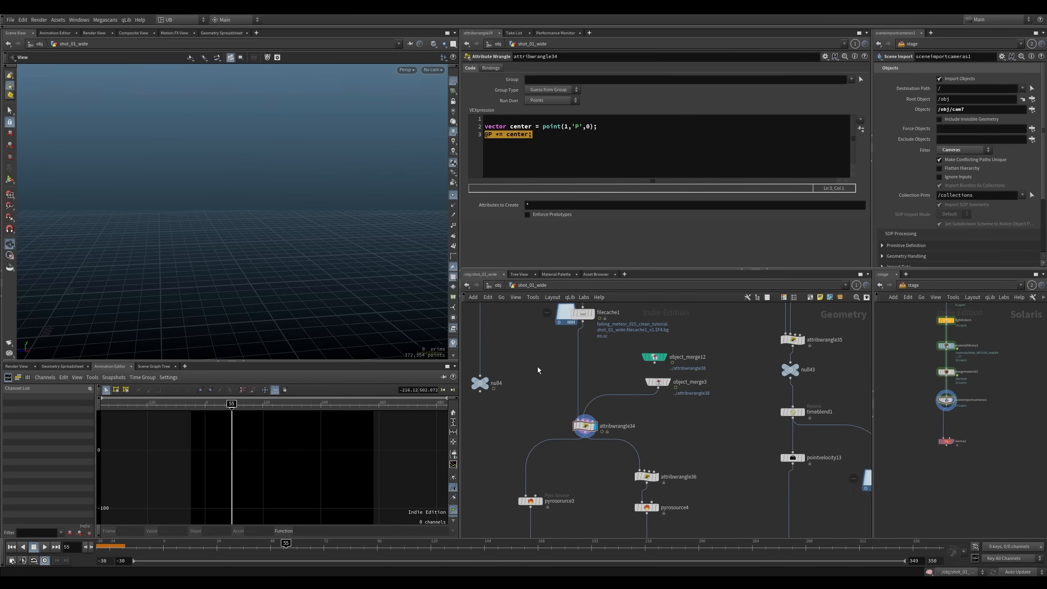
pyautogui.click(585, 426)
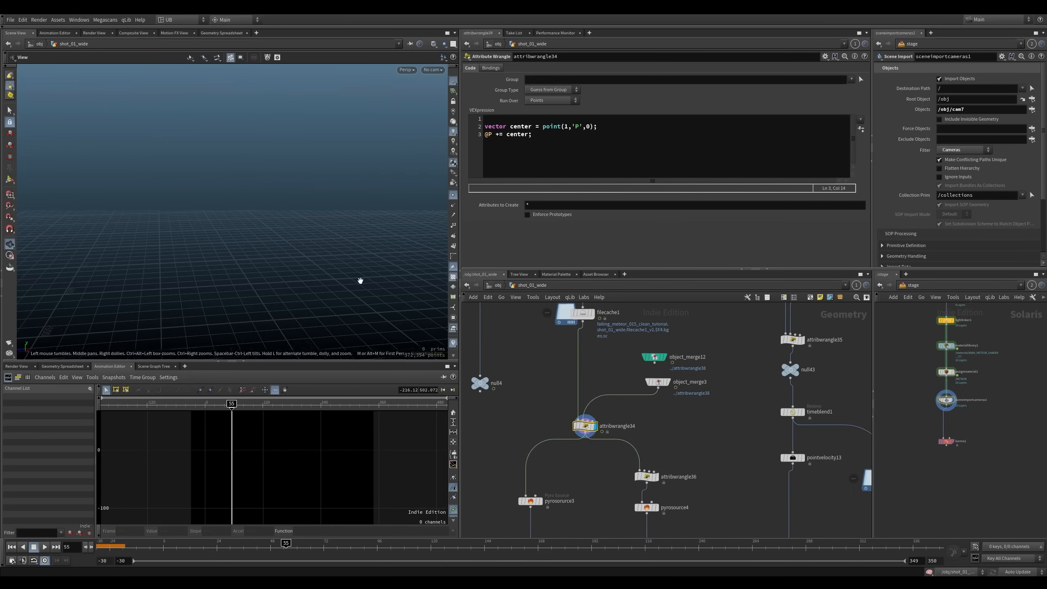
pyautogui.press('f')
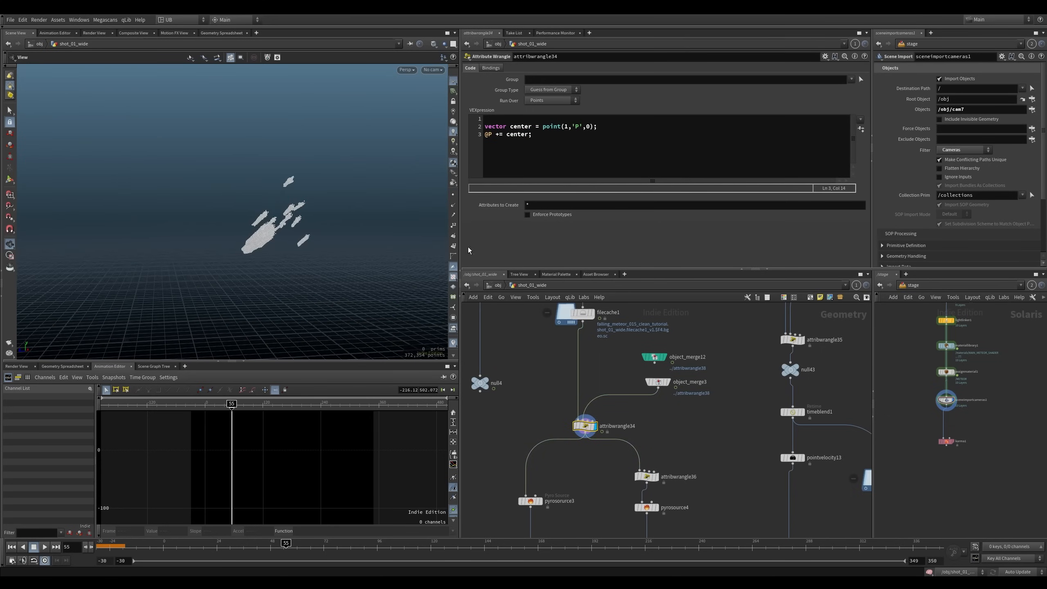
# Display filecache1 and check its particle trails relative to the grid origin at frames 175 and 40
pyautogui.moveTo(552, 367); pyautogui.dragTo(554, 394, button='middle')
pyautogui.click(594, 340)
pyautogui.scroll(-5, 201, 323)
pyautogui.moveTo(249, 331); pyautogui.dragTo(210, 296, button='middle')
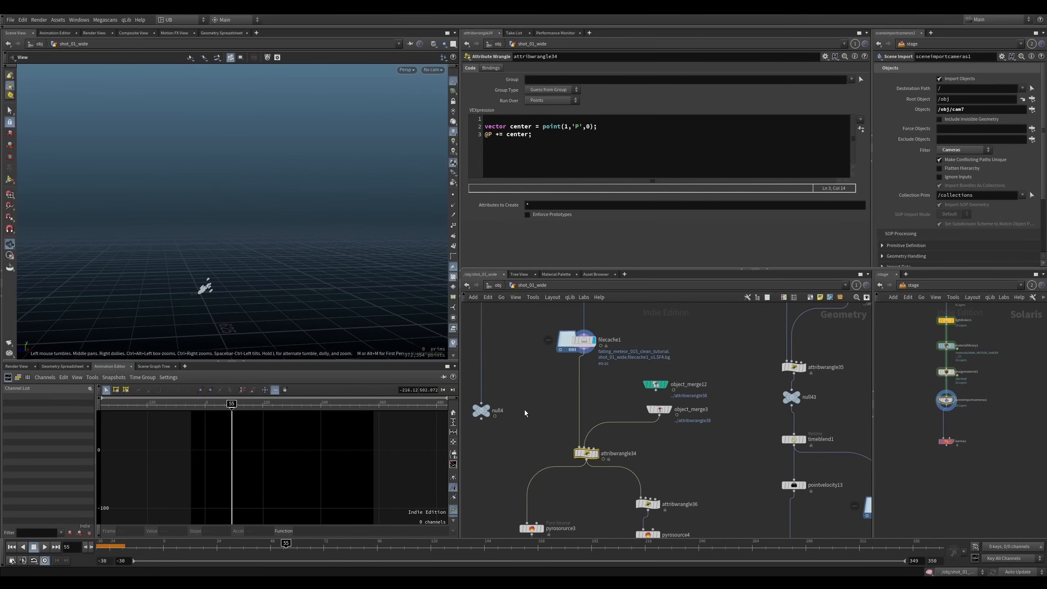
pyautogui.moveTo(208, 544); pyautogui.dragTo(554, 551)
pyautogui.click(557, 431)
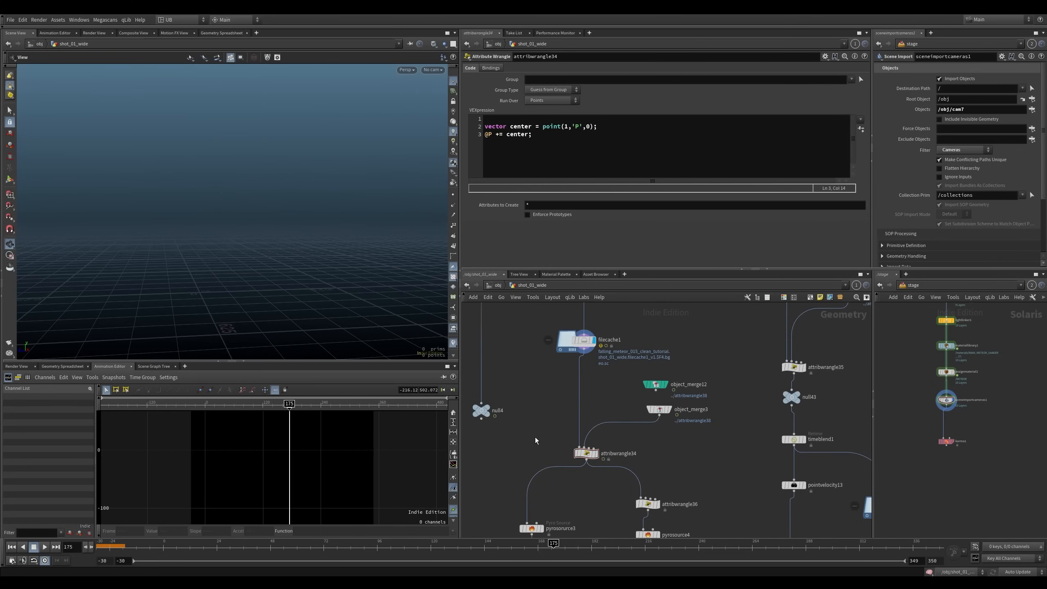
pyautogui.click(252, 554)
# Display attribwrangle34 again and scrub to frame 91 to examine the offset particles' motion
pyautogui.click(596, 453)
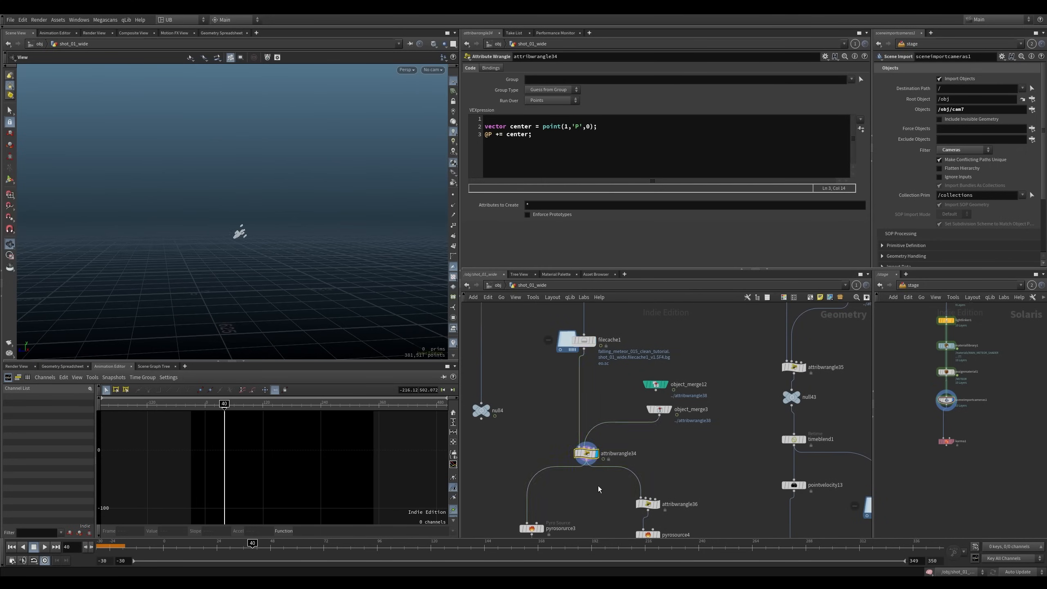
pyautogui.scroll(5, 231, 264)
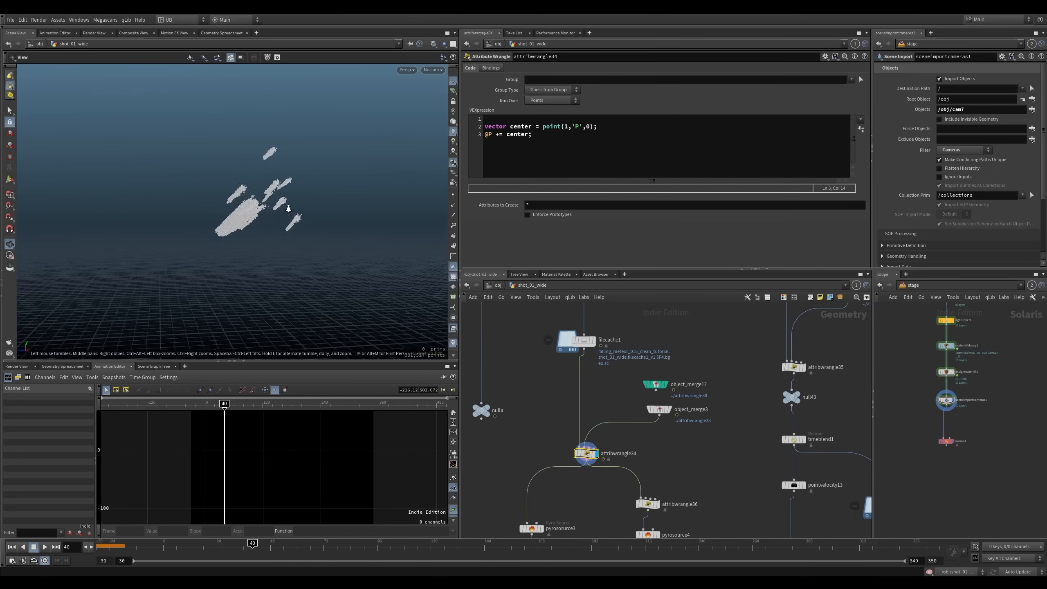
pyautogui.moveTo(253, 554); pyautogui.dragTo(366, 554)
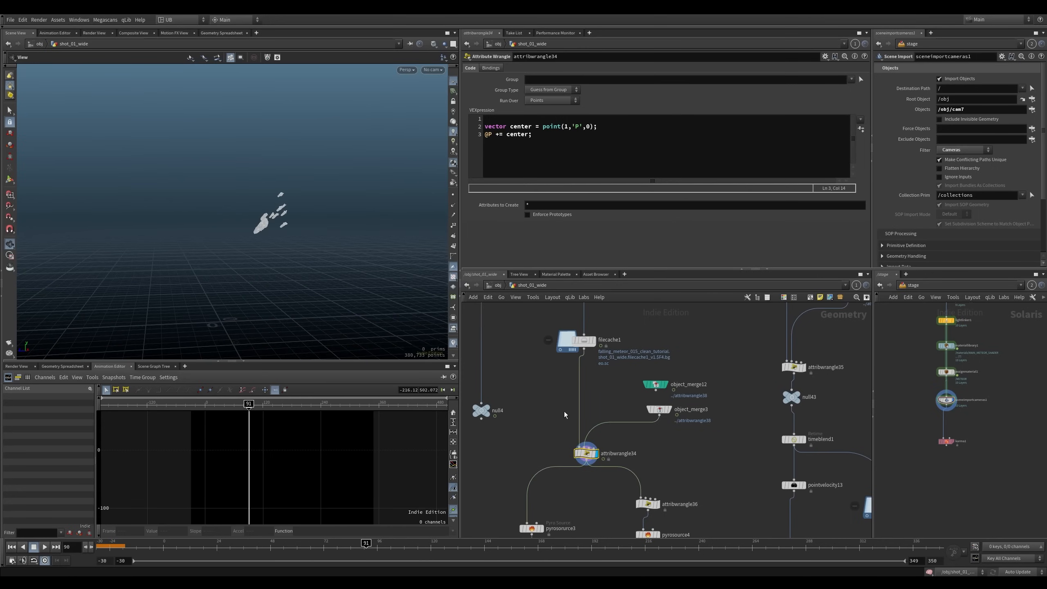
# Display pyrosource3 below attribwrangle34 and review its velocity, temperature and density attributes
pyautogui.moveTo(644, 458); pyautogui.dragTo(640, 364, button='middle')
pyautogui.moveTo(583, 416); pyautogui.dragTo(579, 393, button='middle')
pyautogui.scroll(-1, 595, 374)
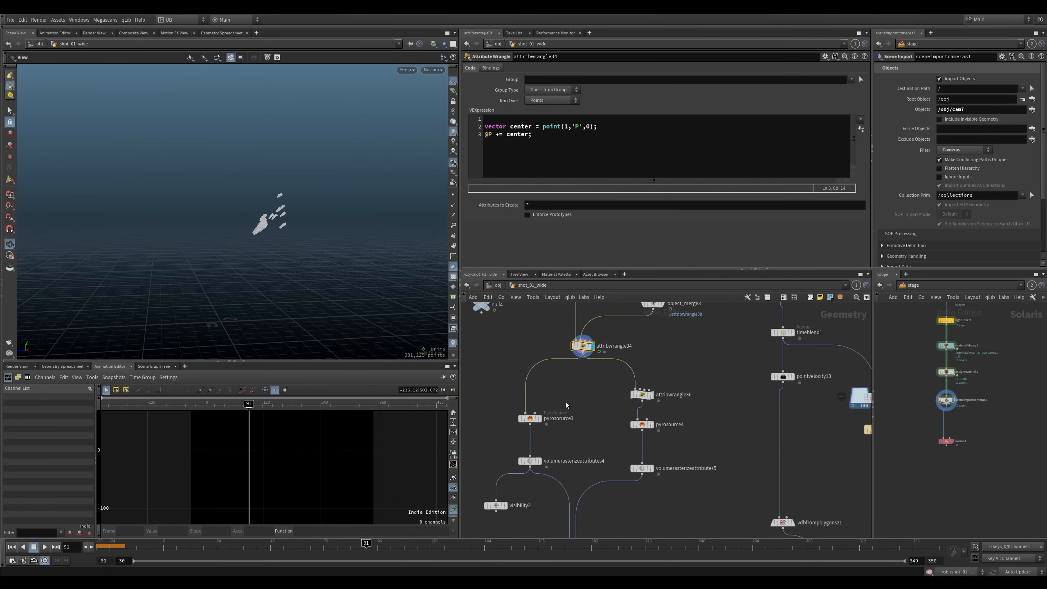
pyautogui.click(539, 418)
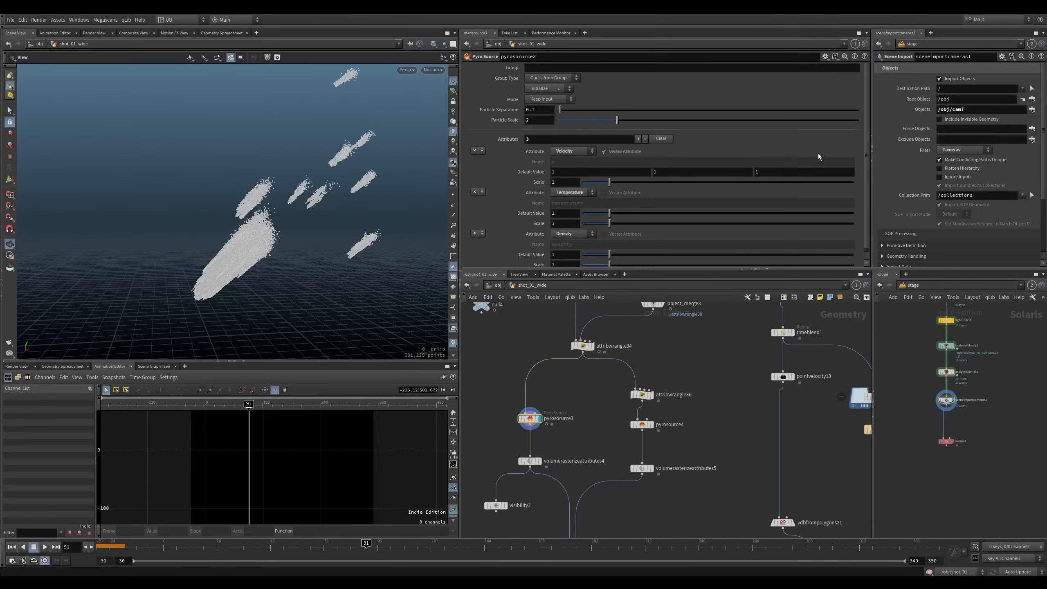
pyautogui.scroll(-1, 865, 141)
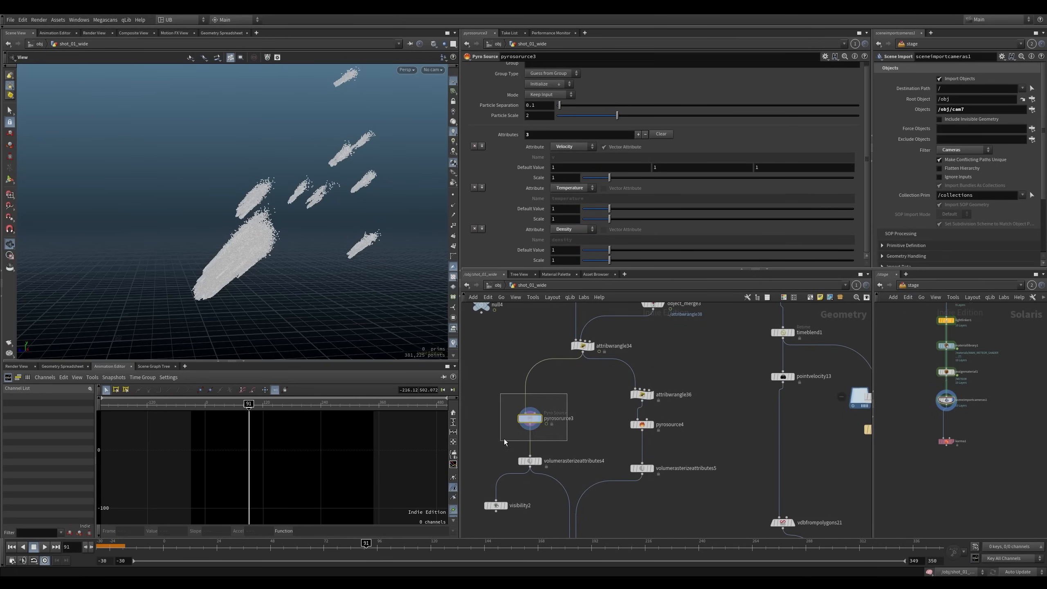
pyautogui.moveTo(531, 419); pyautogui.dragTo(532, 395)
# Display attribwrangle36, review its age-based point removal code and set Tres to 0.044
pyautogui.moveTo(692, 363); pyautogui.dragTo(622, 405)
pyautogui.click(651, 395)
pyautogui.scroll(2, 680, 374)
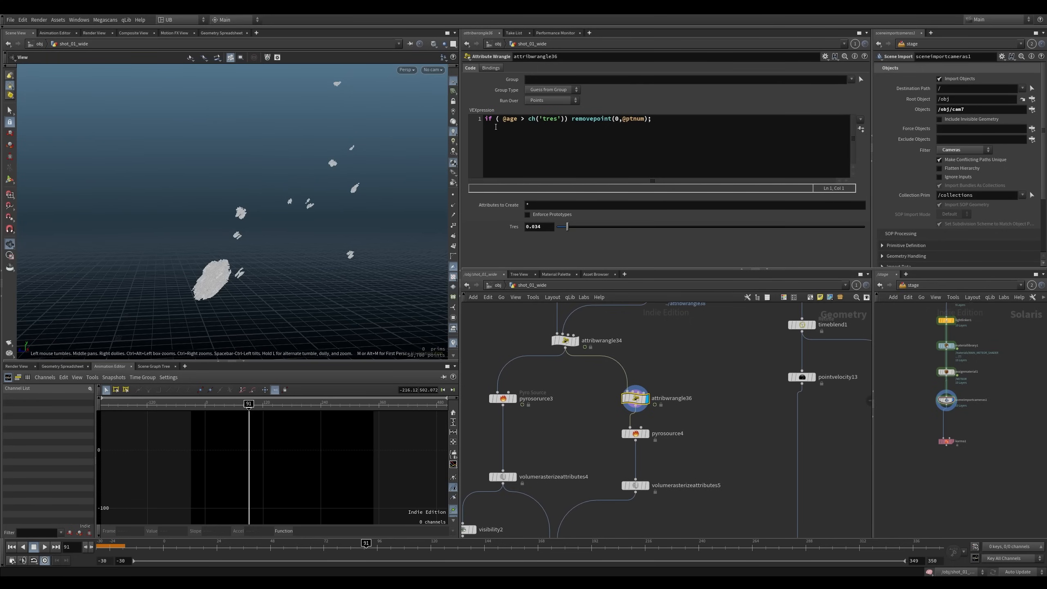
pyautogui.moveTo(501, 119); pyautogui.dragTo(519, 120)
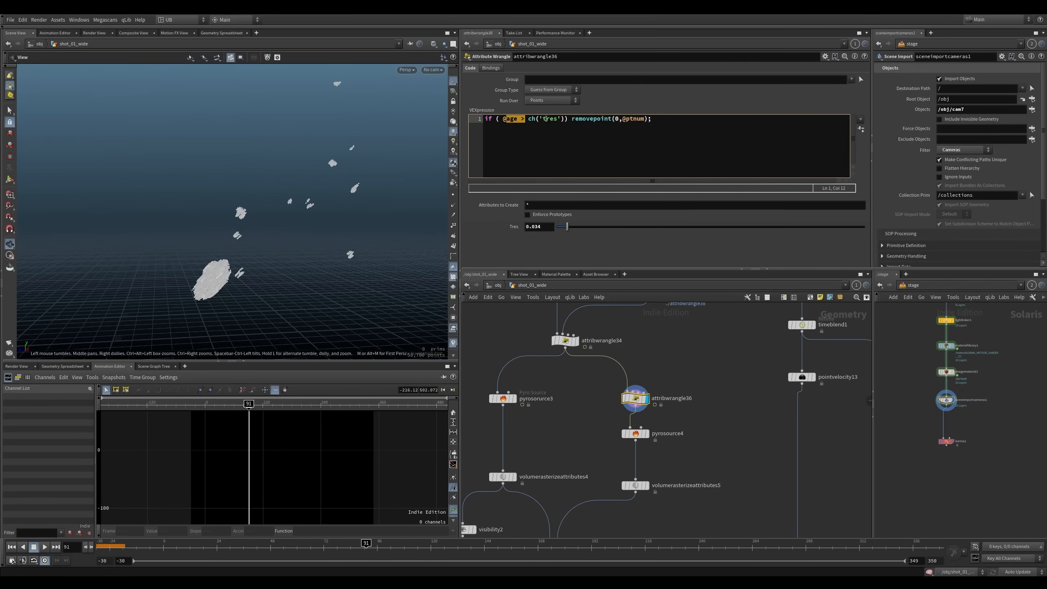
pyautogui.click(547, 119)
pyautogui.moveTo(575, 120); pyautogui.dragTo(660, 119)
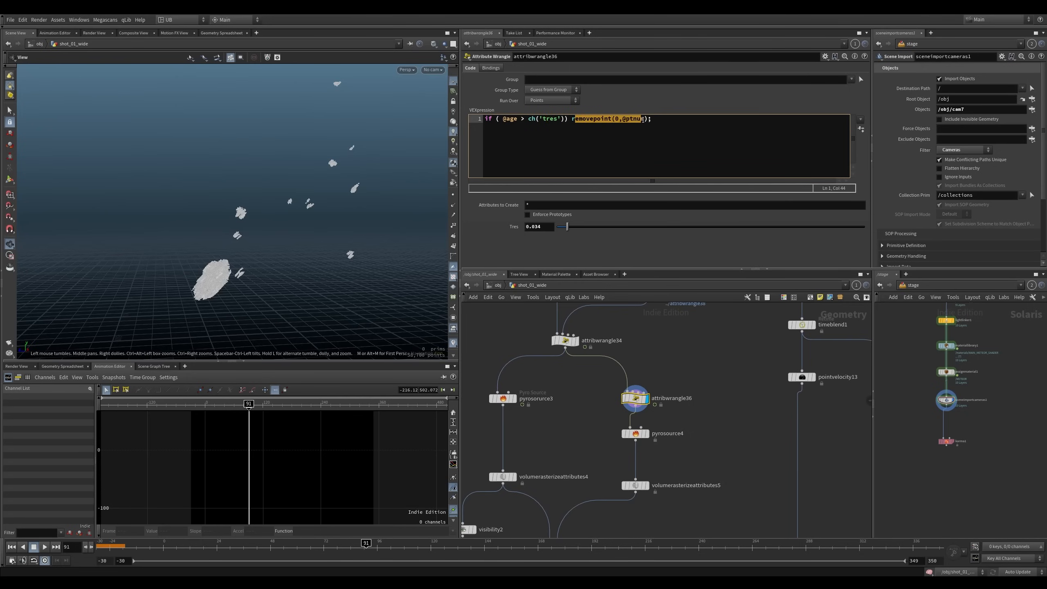
pyautogui.click(661, 119)
pyautogui.moveTo(568, 226)
pyautogui.mouseDown()
pyautogui.moveTo(660, 227)
pyautogui.moveTo(571, 227)
pyautogui.moveTo(659, 226)
pyautogui.moveTo(617, 217)
pyautogui.moveTo(562, 227)
pyautogui.moveTo(570, 226)
pyautogui.mouseUp()
# Select popnet12 to view its simulation settings, and inspect filecache1's node info for the age point attribute
pyautogui.moveTo(564, 345); pyautogui.dragTo(562, 484, button='middle')
pyautogui.moveTo(621, 418); pyautogui.dragTo(636, 428)
pyautogui.scroll(-5, 649, 430)
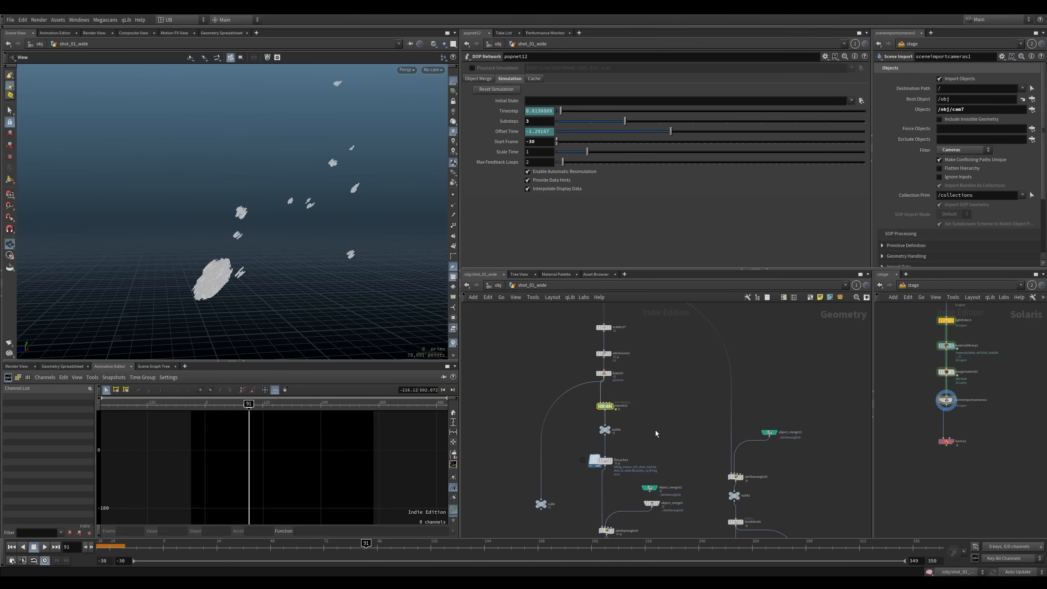
pyautogui.moveTo(658, 433); pyautogui.dragTo(640, 381, button='middle')
pyautogui.scroll(5, 615, 377)
pyautogui.moveTo(565, 381)
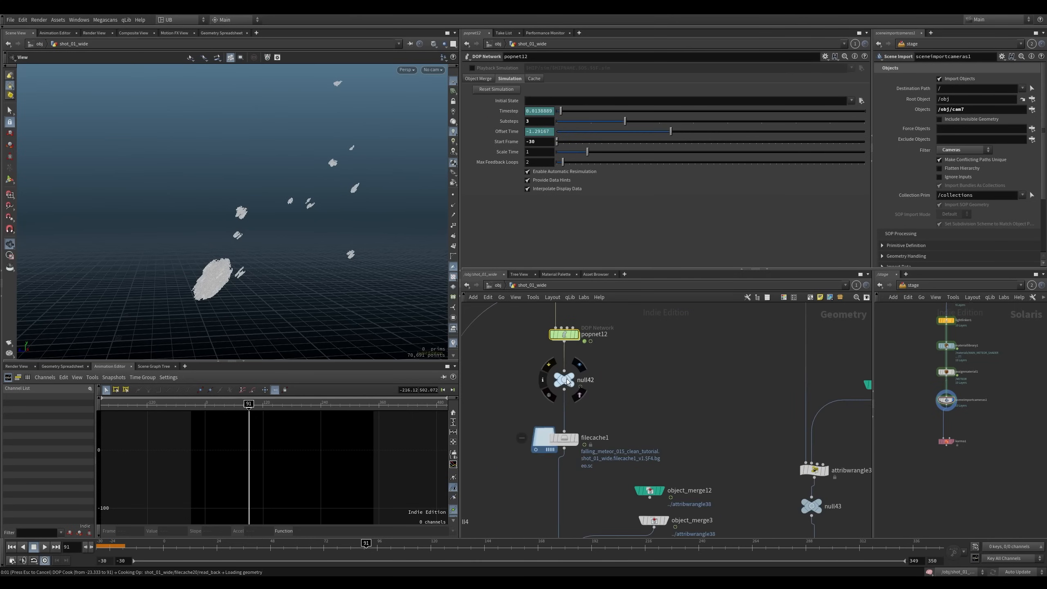
pyautogui.press('Escape')
pyautogui.moveTo(601, 424); pyautogui.dragTo(611, 371, button='middle')
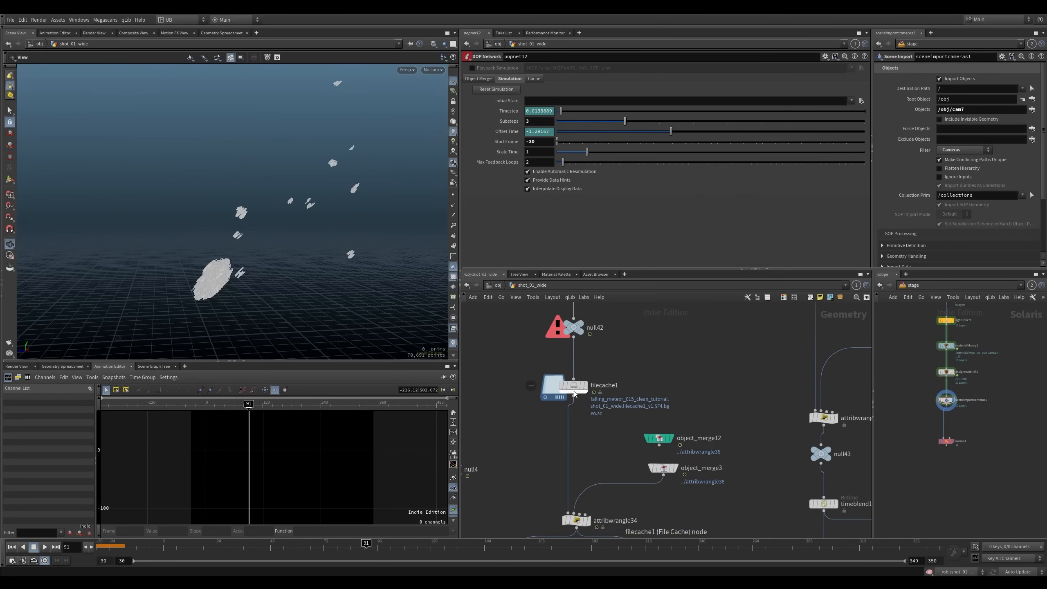
pyautogui.middleClick(574, 391)
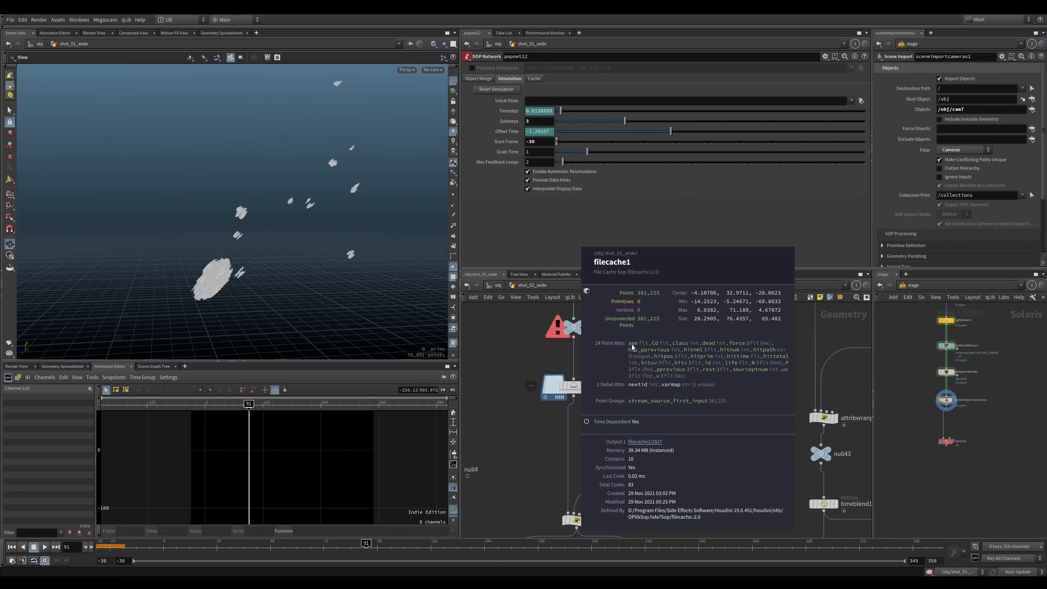
# Display pyrosource4 and select it together with attribwrangle36 and volumerasterizeattributes5 to point out the burn branch
pyautogui.moveTo(572, 506); pyautogui.dragTo(556, 309, button='middle')
pyautogui.click(638, 384)
pyautogui.moveTo(600, 401); pyautogui.dragTo(590, 383, button='middle')
pyautogui.press('Down')
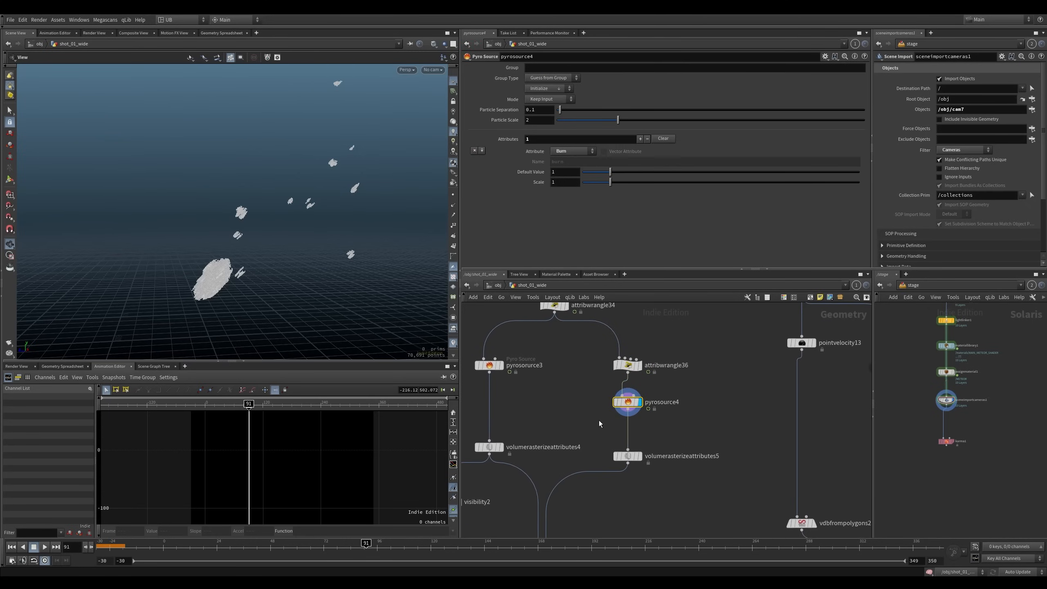
pyautogui.moveTo(701, 342); pyautogui.dragTo(588, 486)
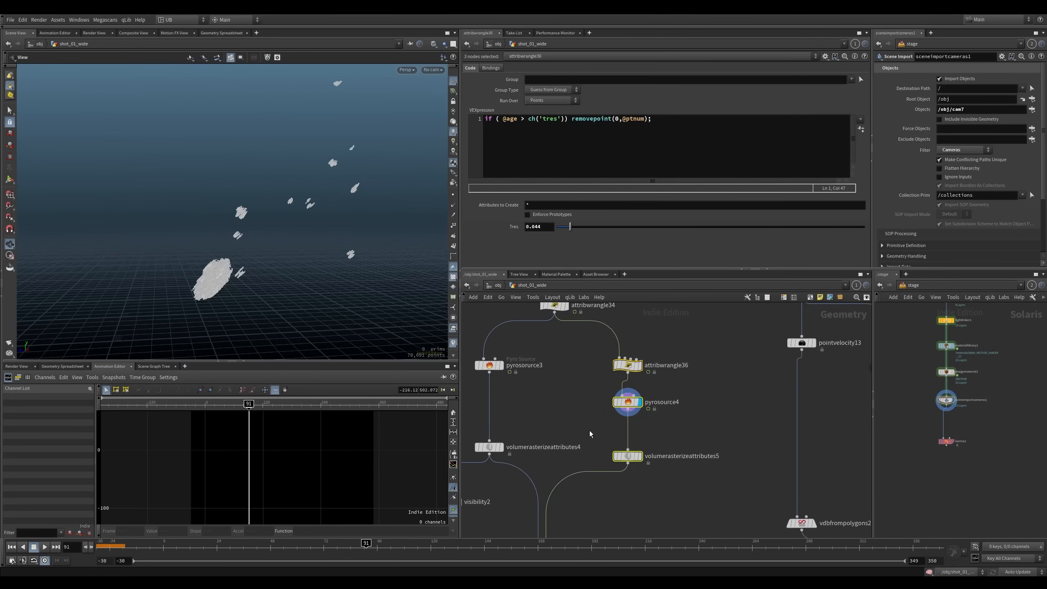
# Select pyrosource3 and volumerasterizeattributes4 in turn and review the smoke branch's source and rasterization settings
pyautogui.moveTo(563, 368); pyautogui.dragTo(619, 380, button='middle')
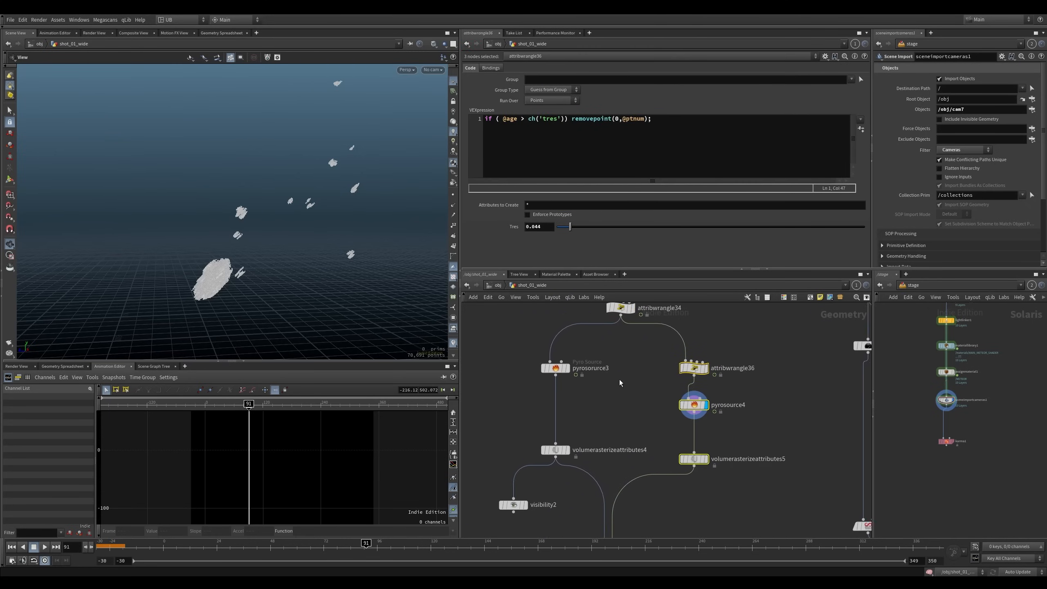
pyautogui.click(549, 373)
pyautogui.keyDown('shift'); pyautogui.click(552, 456); pyautogui.keyUp('shift')
pyautogui.moveTo(554, 375); pyautogui.dragTo(554, 385)
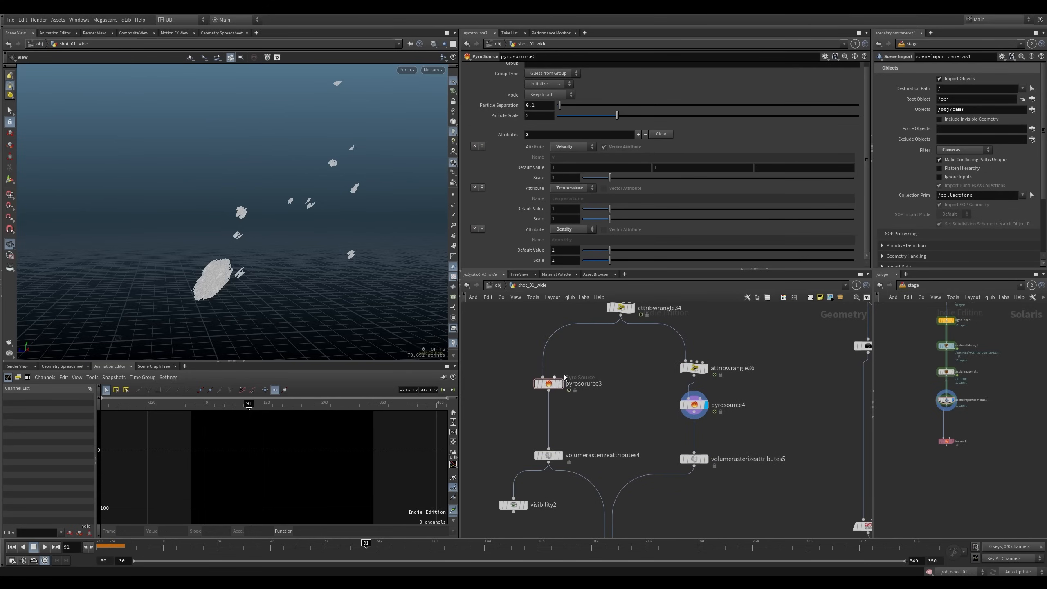
pyautogui.moveTo(597, 357); pyautogui.dragTo(554, 448)
pyautogui.click(602, 406)
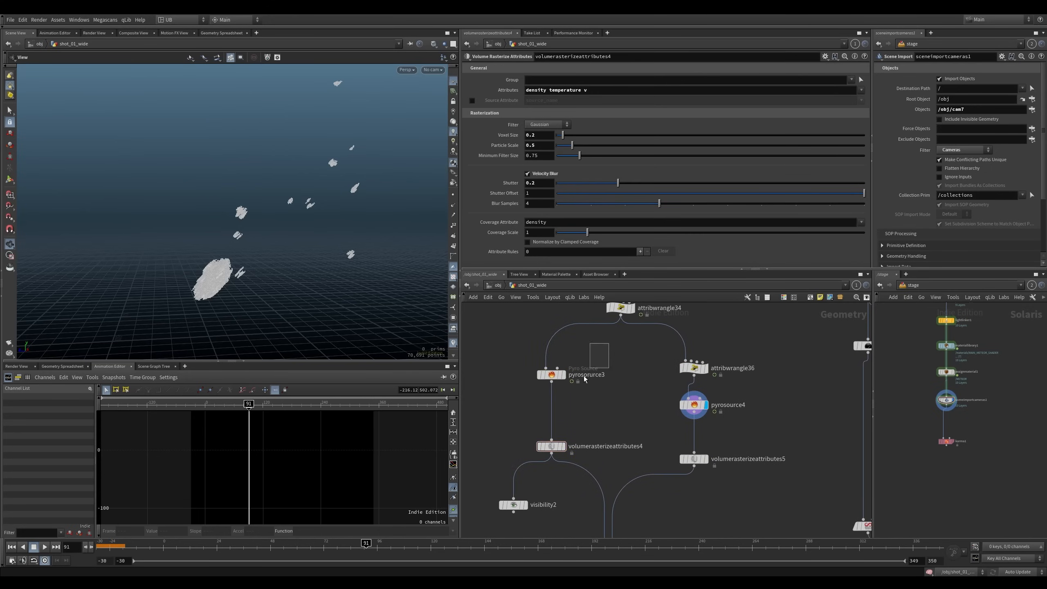
# Review pyrosource4's Burn attribute, and display volumerasterizeattributes5 to inspect the rasterized burn volume
pyautogui.moveTo(598, 355); pyautogui.dragTo(555, 342, button='middle')
pyautogui.click(650, 390)
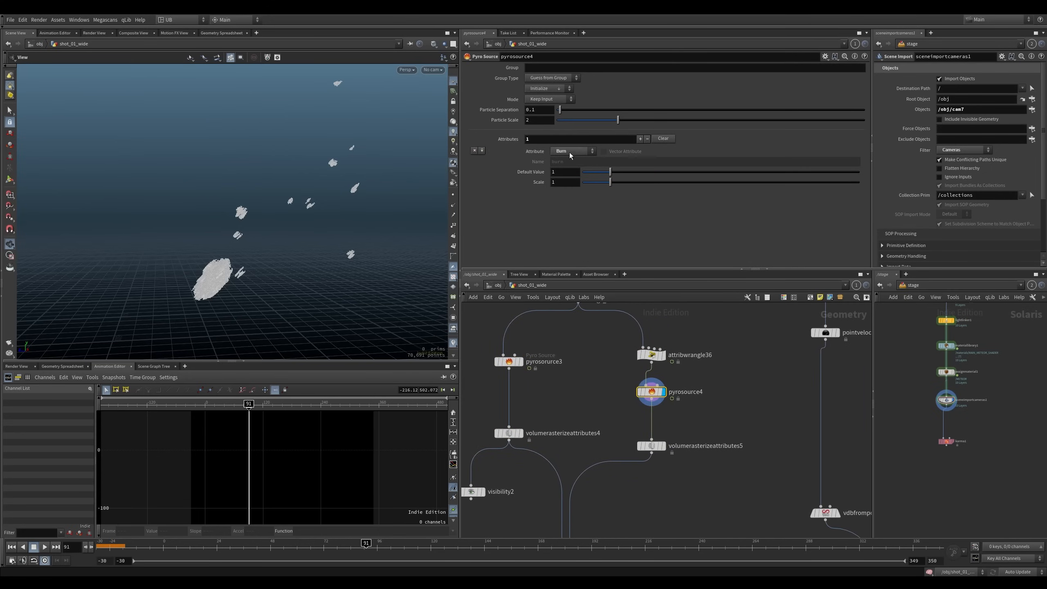
pyautogui.moveTo(678, 422); pyautogui.dragTo(679, 388, button='middle')
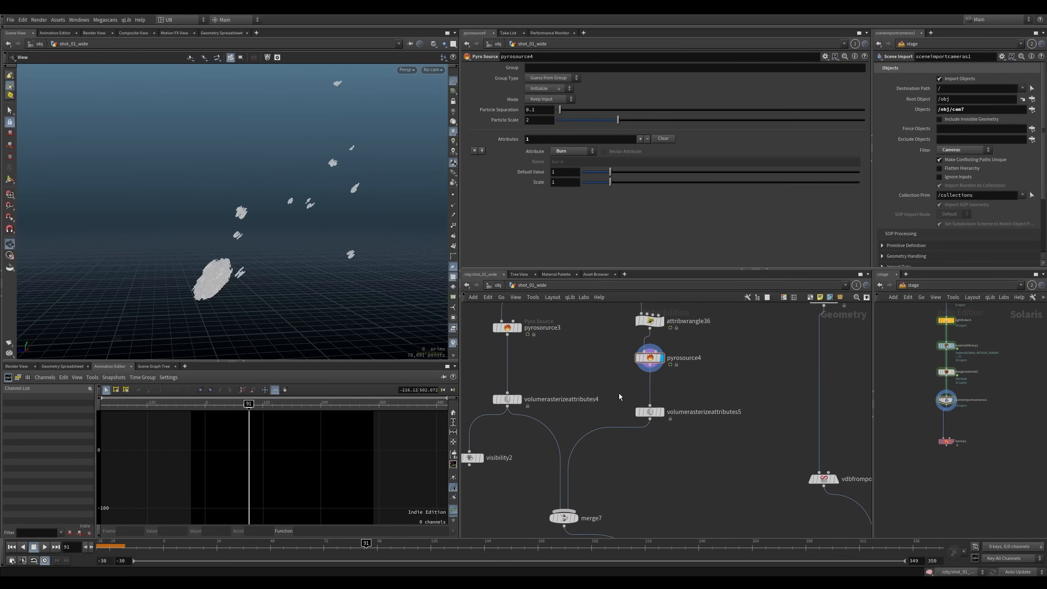
pyautogui.click(648, 411)
pyautogui.click(661, 412)
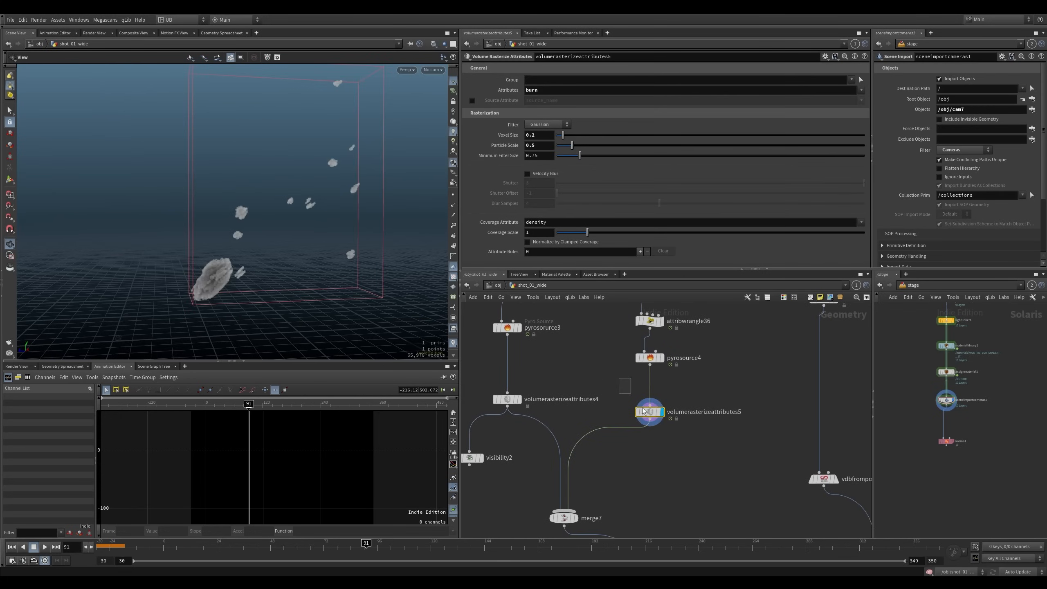
# Inspect volumerasterizeattributes5's node info, then display volumerasterizeattributes4 and review its density, temperature and v attributes and node info
pyautogui.middleClick(650, 415)
pyautogui.moveTo(557, 370); pyautogui.dragTo(590, 360, button='middle')
pyautogui.moveTo(583, 368); pyautogui.dragTo(522, 412)
pyautogui.click(554, 390)
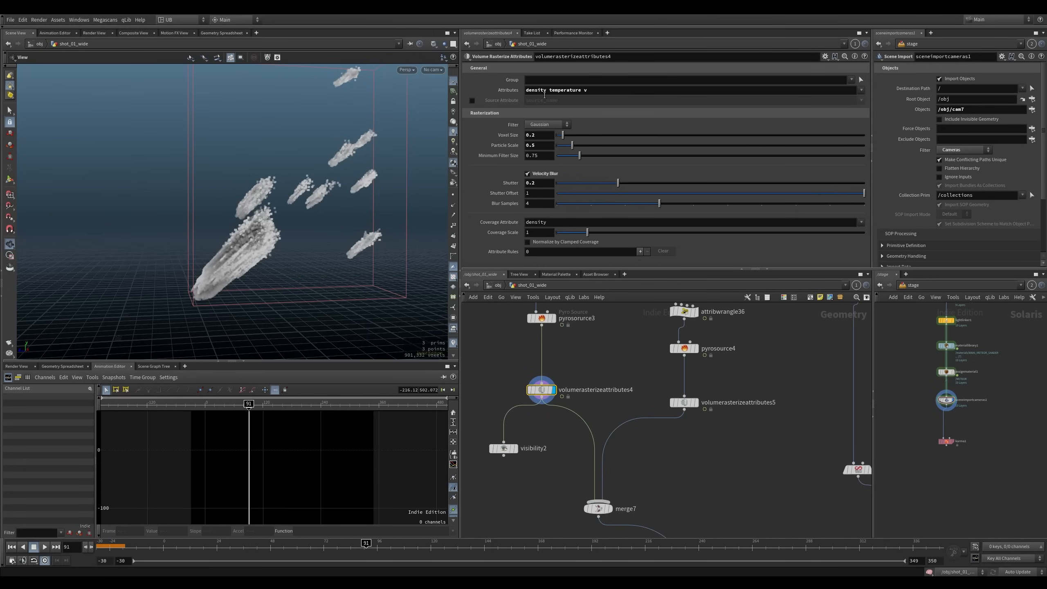
pyautogui.moveTo(594, 91); pyautogui.dragTo(496, 100)
pyautogui.click(611, 389)
pyautogui.middleClick(546, 390)
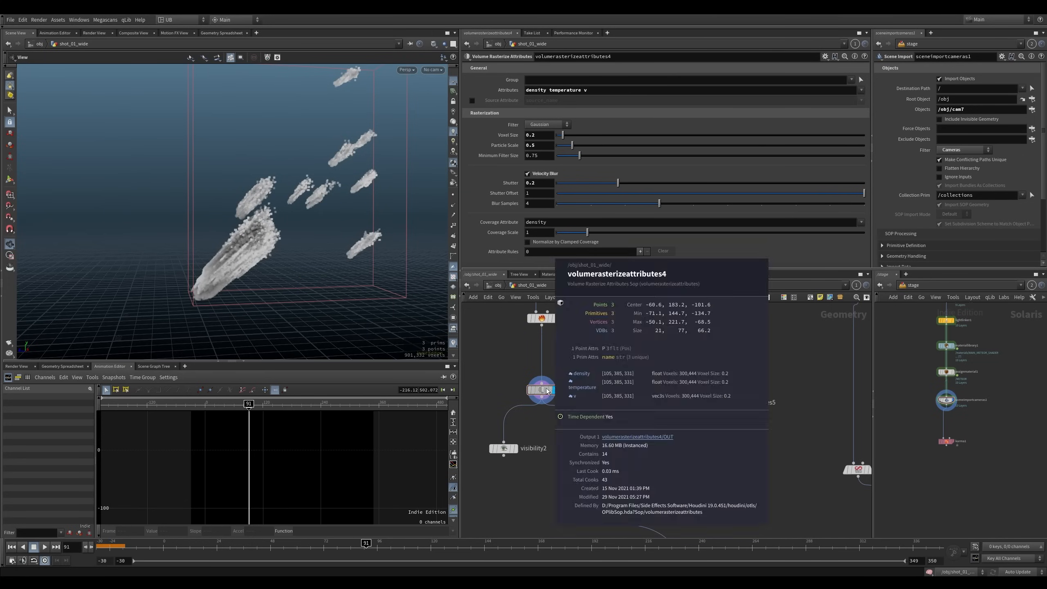
# Display merge7 to view the combined smoke and burn volumes, locate pyrosolver5 below it, and return the timeline to the first frame
pyautogui.moveTo(642, 469); pyautogui.dragTo(619, 383, button='middle')
pyautogui.click(576, 422)
pyautogui.scroll(-5, 641, 372)
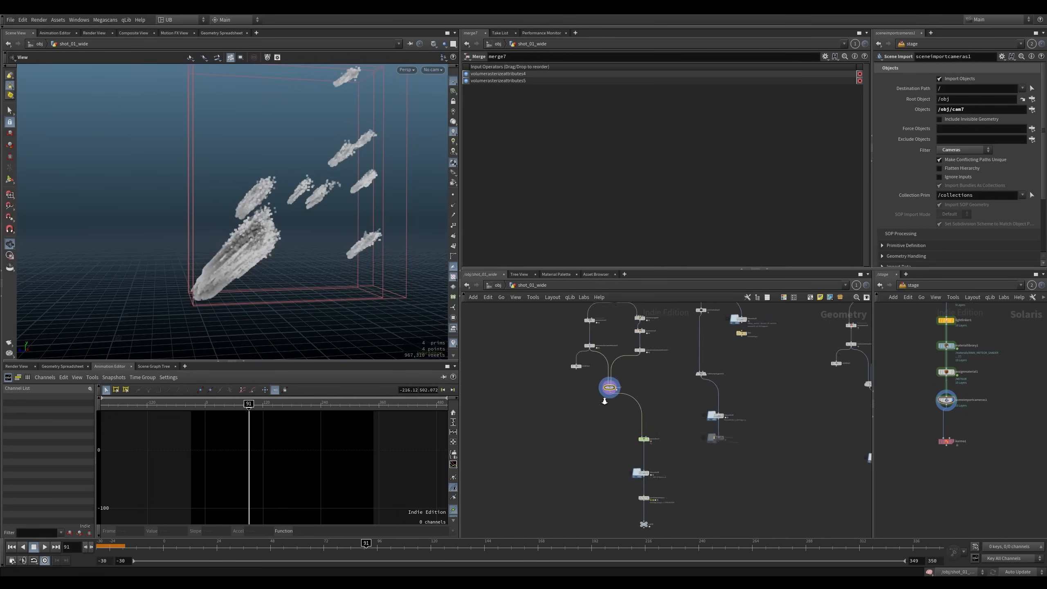
pyautogui.scroll(3, 660, 452)
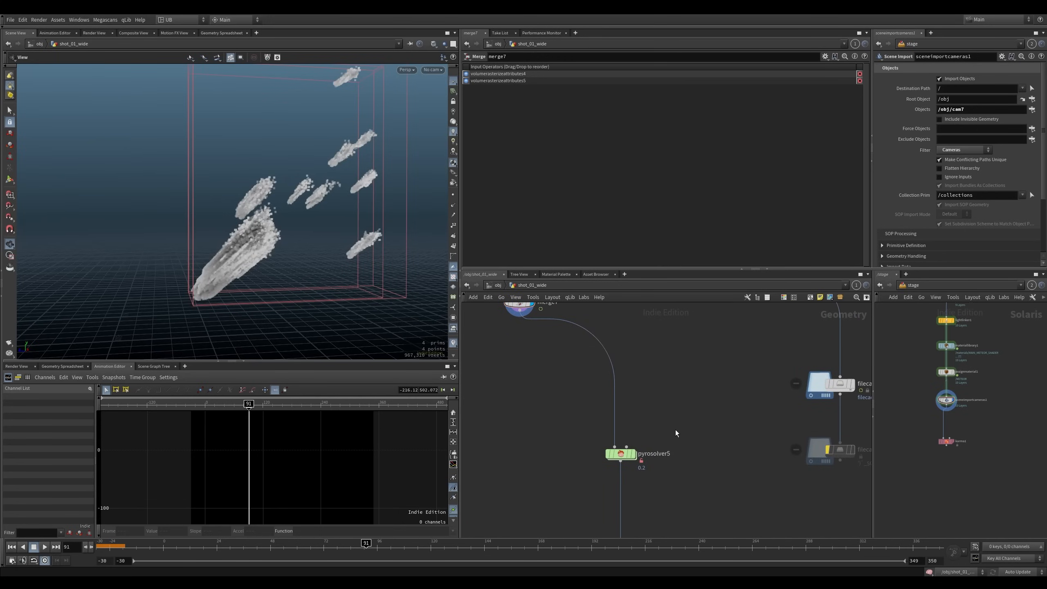
pyautogui.hotkey('ctrl', 'Left')
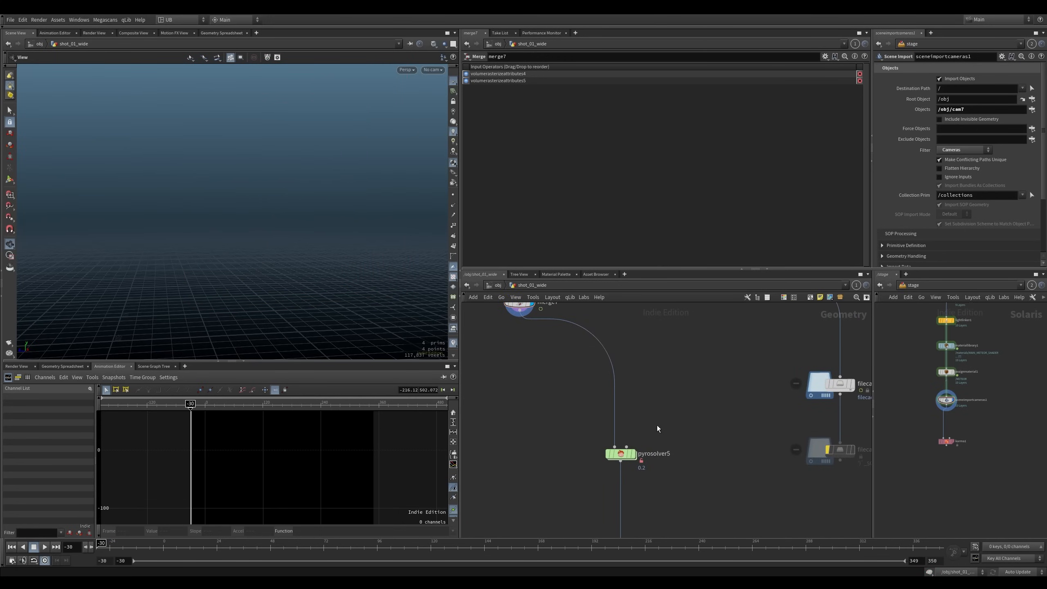
# Display attribwrangle35 in the meteor geometry branch and frame its geometry in the viewport
pyautogui.scroll(-5, 657, 426)
pyautogui.moveTo(684, 342); pyautogui.dragTo(671, 407, button='middle')
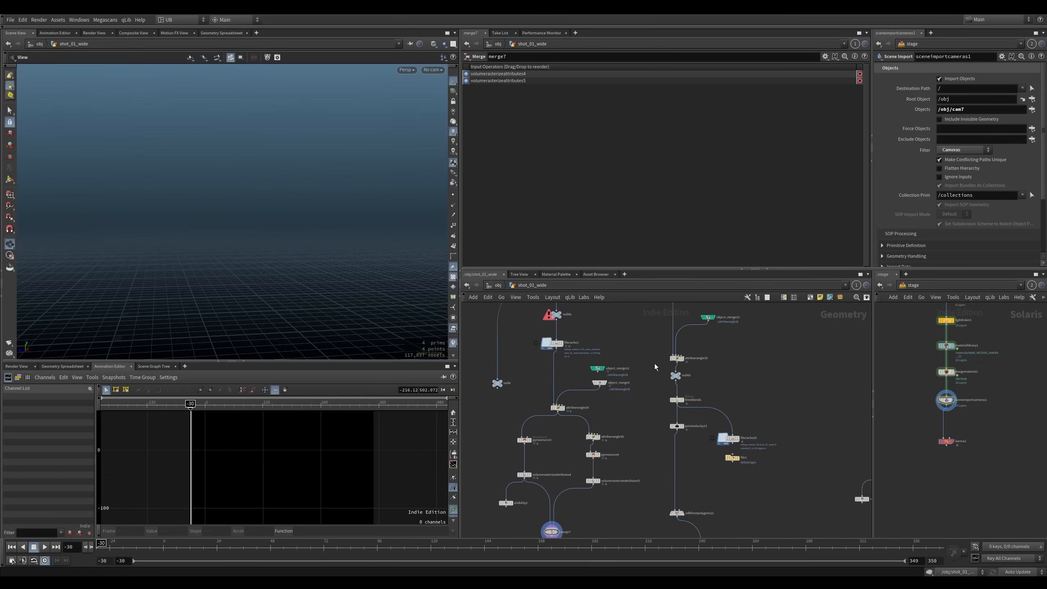
pyautogui.moveTo(711, 335); pyautogui.dragTo(688, 399, button='middle')
pyautogui.scroll(3, 683, 413)
pyautogui.click(648, 451)
pyautogui.hotkey('space', 'g')
pyautogui.scroll(-6, 288, 290)
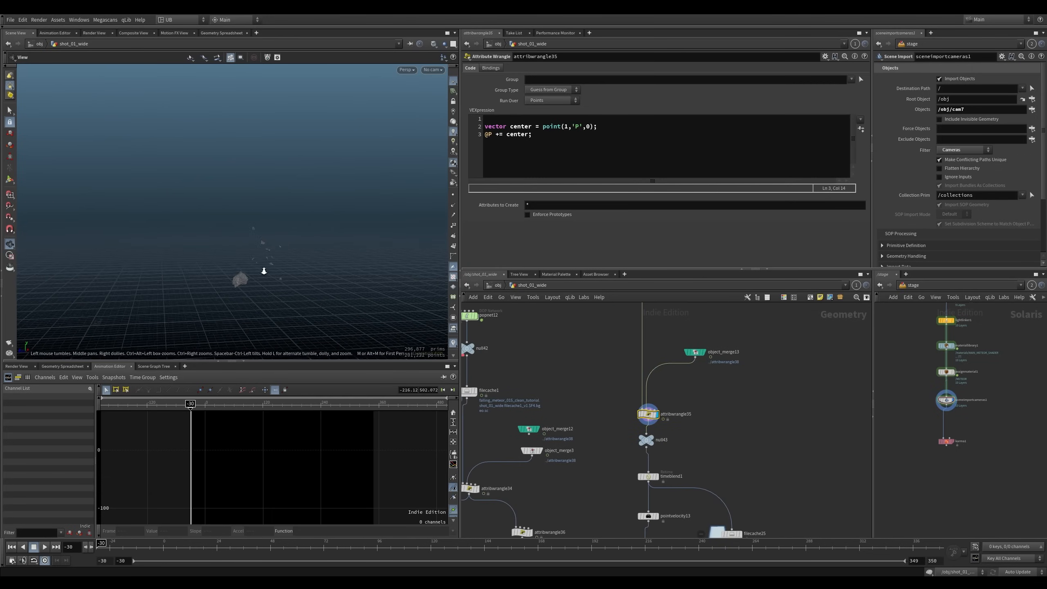
# Move to frame 67 and review how attribwrangle35 offsets the rocks with object_merge13's center using @P += center
pyautogui.scroll(6, 264, 271)
pyautogui.moveTo(262, 264); pyautogui.dragTo(217, 283)
pyautogui.moveTo(279, 552); pyautogui.dragTo(314, 548)
pyautogui.click(695, 352)
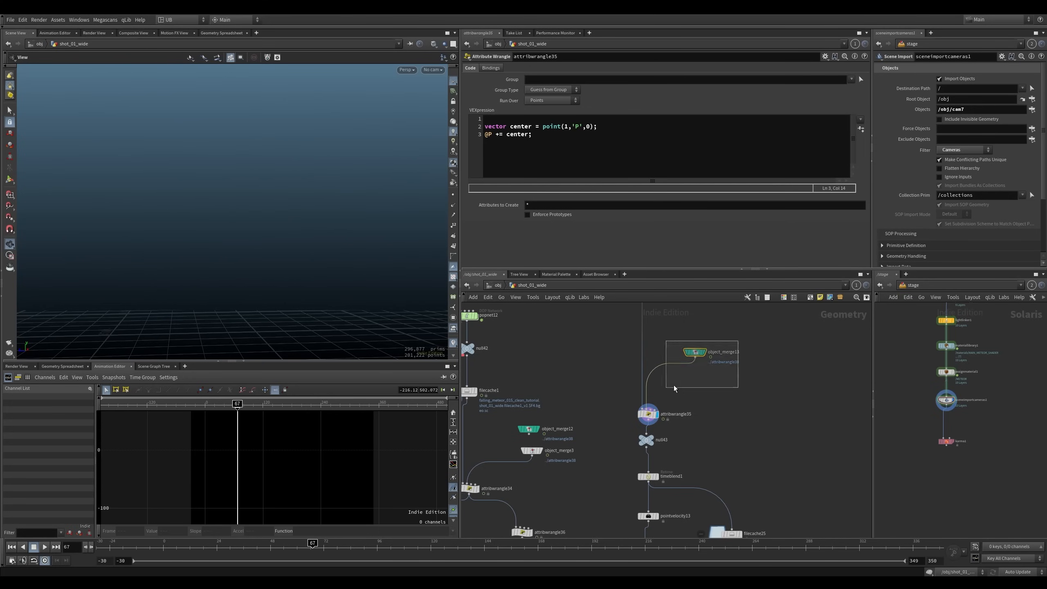
pyautogui.click(704, 352)
pyautogui.click(643, 418)
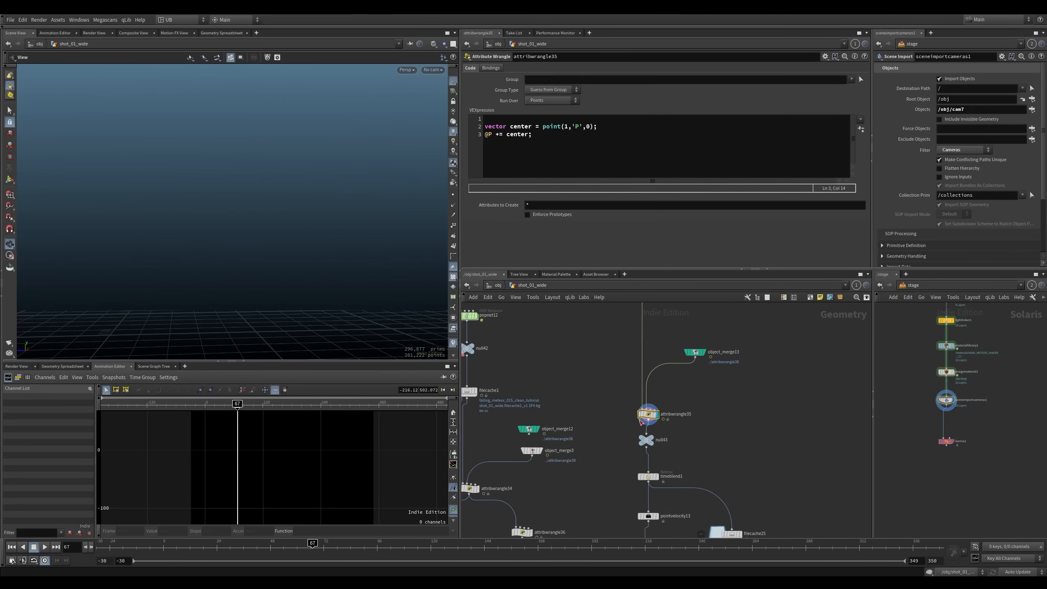
pyautogui.moveTo(539, 136); pyautogui.dragTo(482, 136)
pyautogui.moveTo(615, 407); pyautogui.dragTo(667, 422)
pyautogui.moveTo(186, 281); pyautogui.dragTo(250, 257)
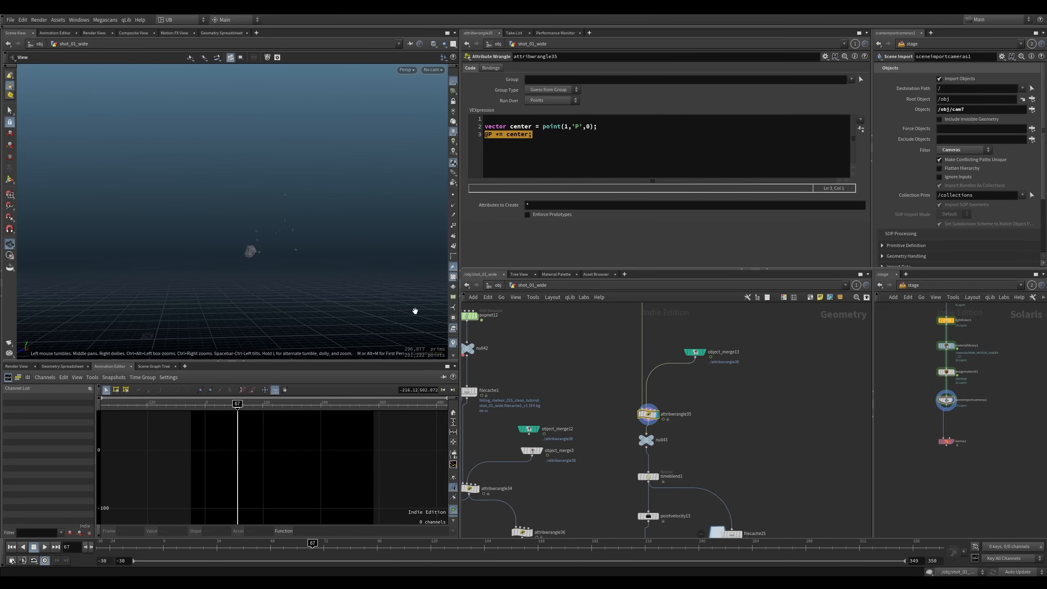
# Display timeblend1 and review its Retime settings with the meteor rocks in close view
pyautogui.moveTo(705, 456); pyautogui.dragTo(696, 398, button='middle')
pyautogui.moveTo(684, 405); pyautogui.dragTo(627, 441)
pyautogui.moveTo(627, 442); pyautogui.dragTo(620, 403, button='middle')
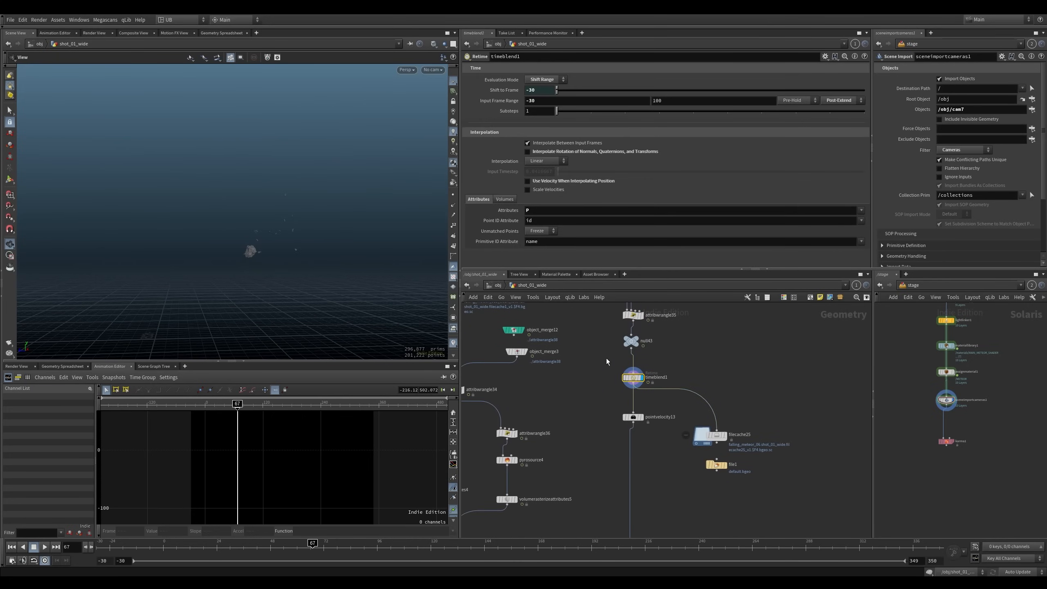
pyautogui.moveTo(284, 174); pyautogui.dragTo(430, 300, button='right')
pyautogui.moveTo(636, 345); pyautogui.dragTo(627, 419, button='middle')
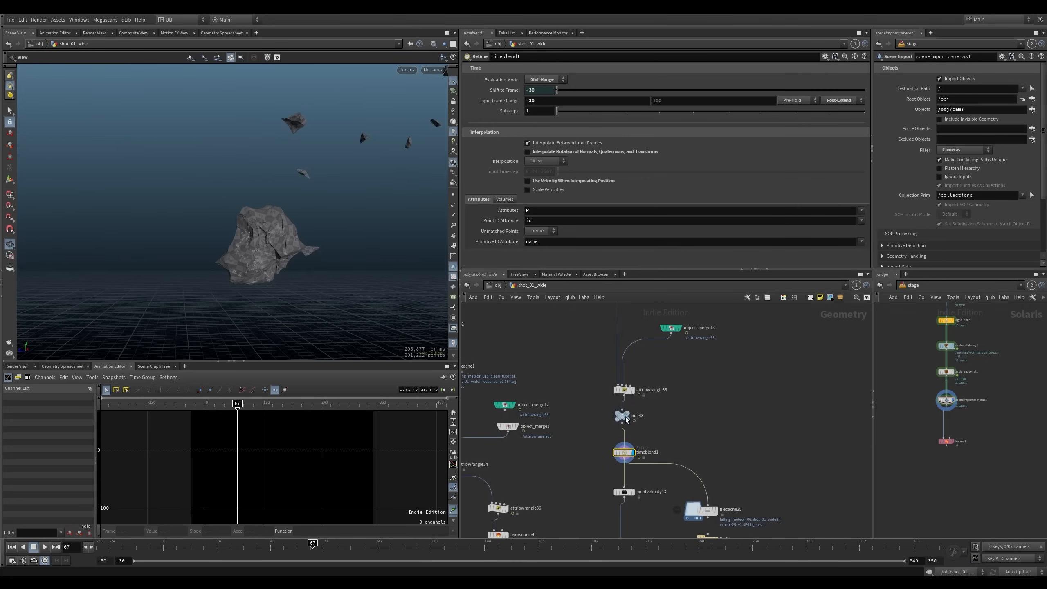
# Display null43, disable Integer Frame Values in the global animation options, and scrub through fractional frames around 66
pyautogui.click(622, 429)
pyautogui.click(13, 560)
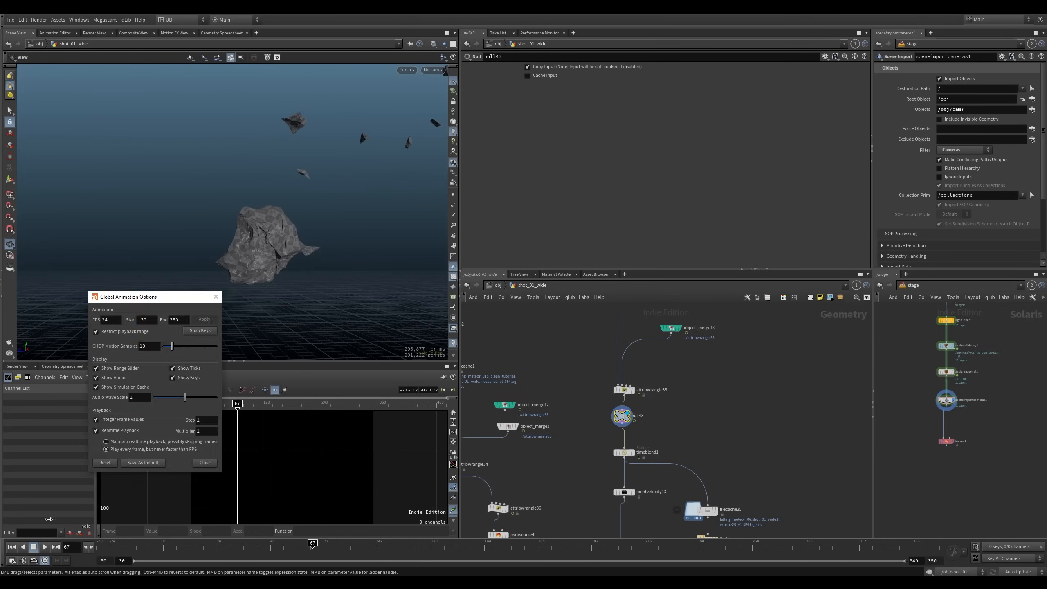
pyautogui.click(212, 462)
pyautogui.click(311, 548)
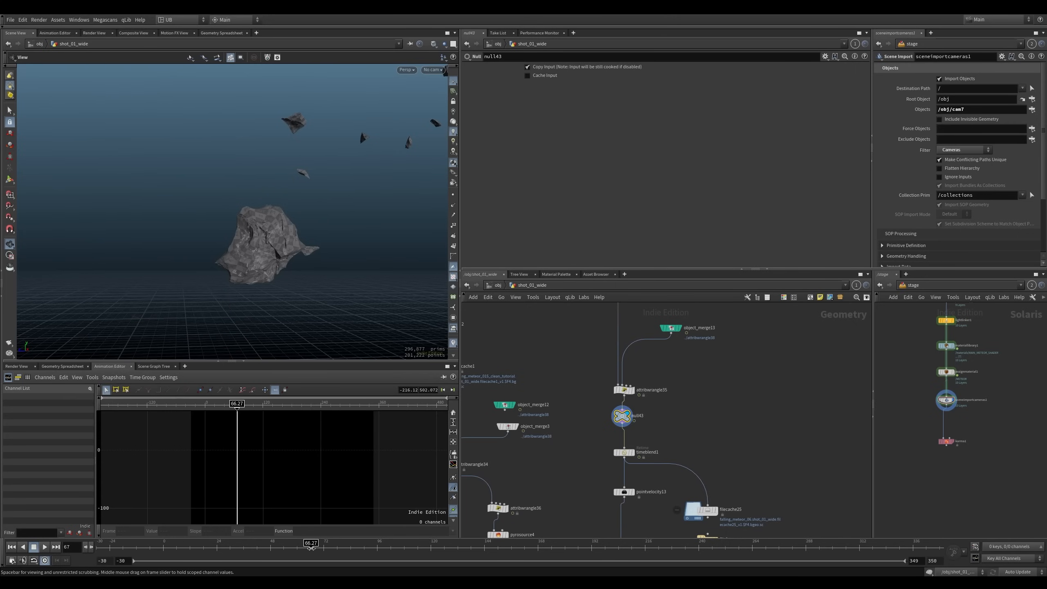
pyautogui.moveTo(308, 548); pyautogui.dragTo(310, 549)
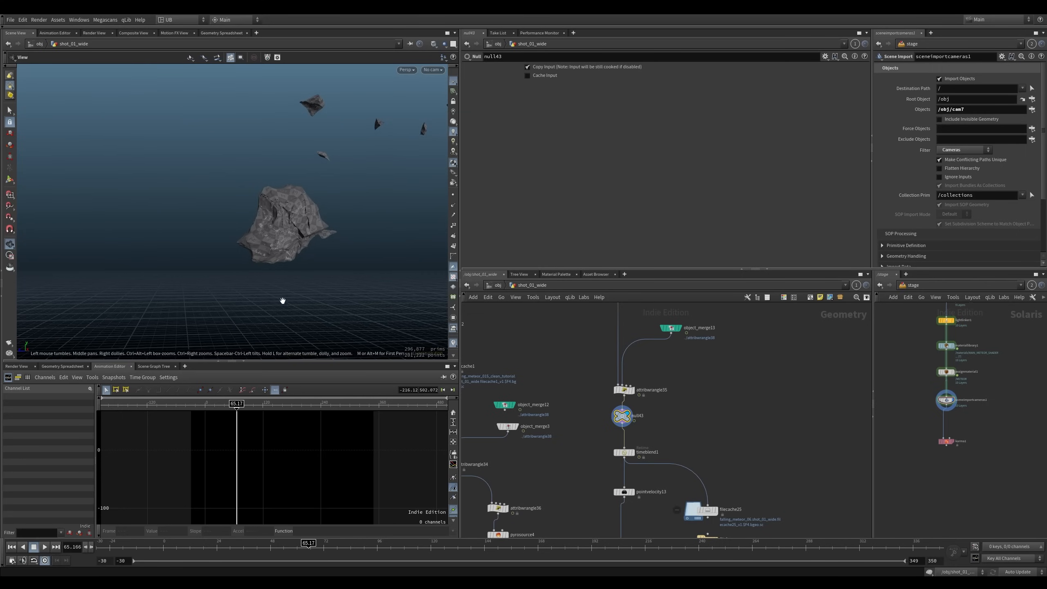
# Display timeblend1 and scrub through fractional frames around 64 to check its subframe interpolation
pyautogui.moveTo(675, 450); pyautogui.dragTo(657, 401, button='middle')
pyautogui.click(604, 402)
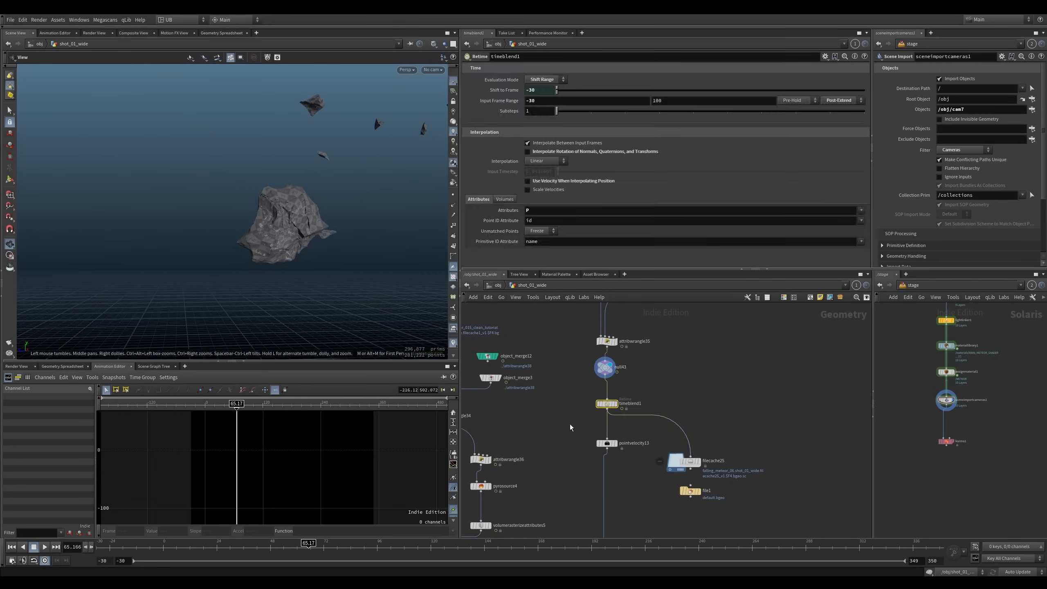
pyautogui.scroll(3, 617, 403)
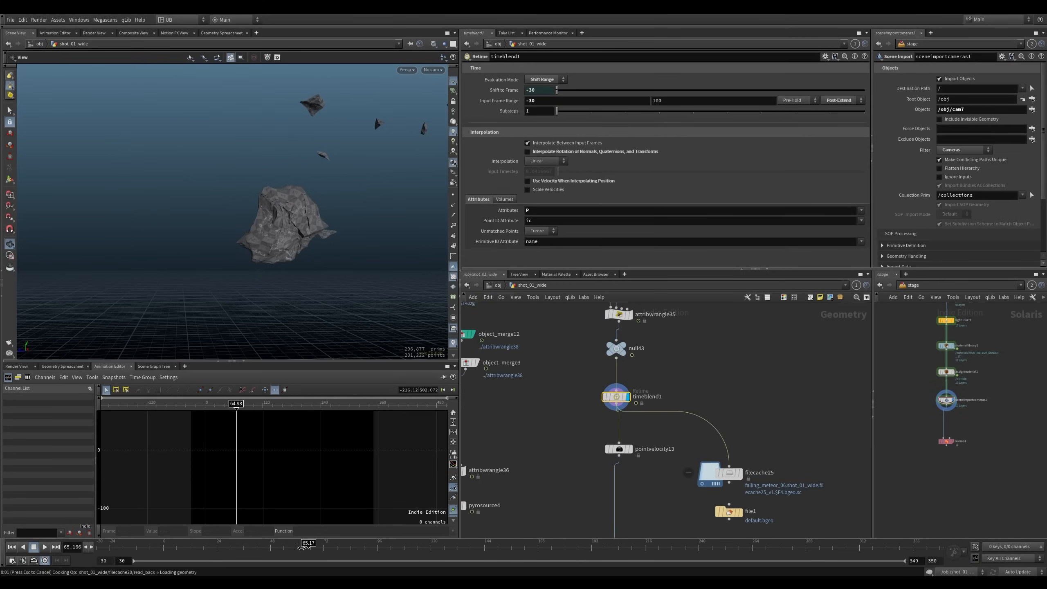
pyautogui.moveTo(304, 547); pyautogui.dragTo(306, 548)
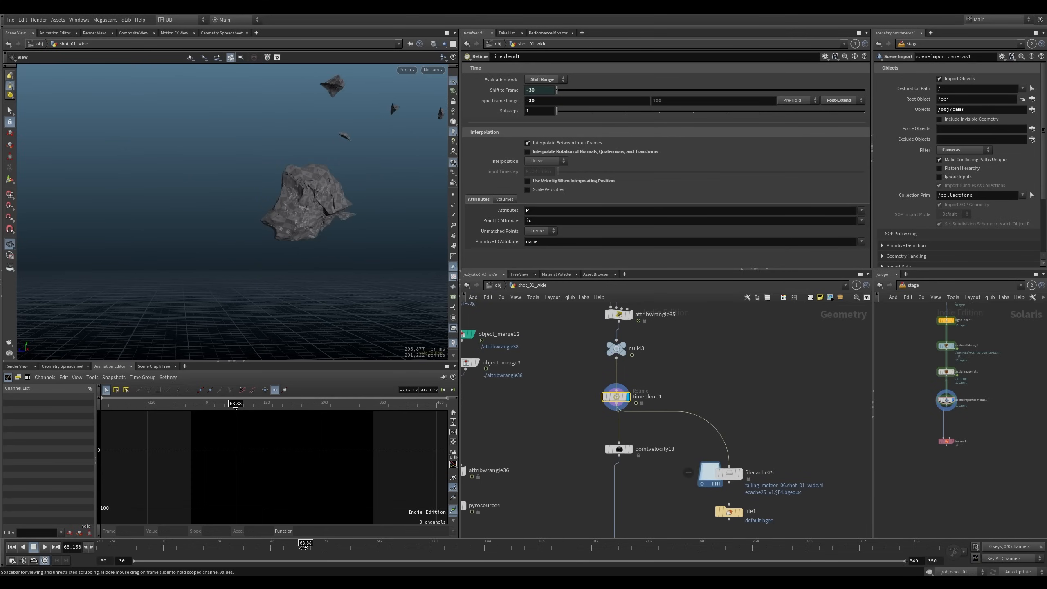
# Display attribwrangle35 and scrub through fractional frames around 60 to compare the motion before the retime
pyautogui.moveTo(592, 356); pyautogui.dragTo(572, 406, button='middle')
pyautogui.click(622, 399)
pyautogui.press('r')
pyautogui.moveTo(677, 374); pyautogui.dragTo(593, 420)
pyautogui.moveTo(654, 415); pyautogui.dragTo(632, 387, button='middle')
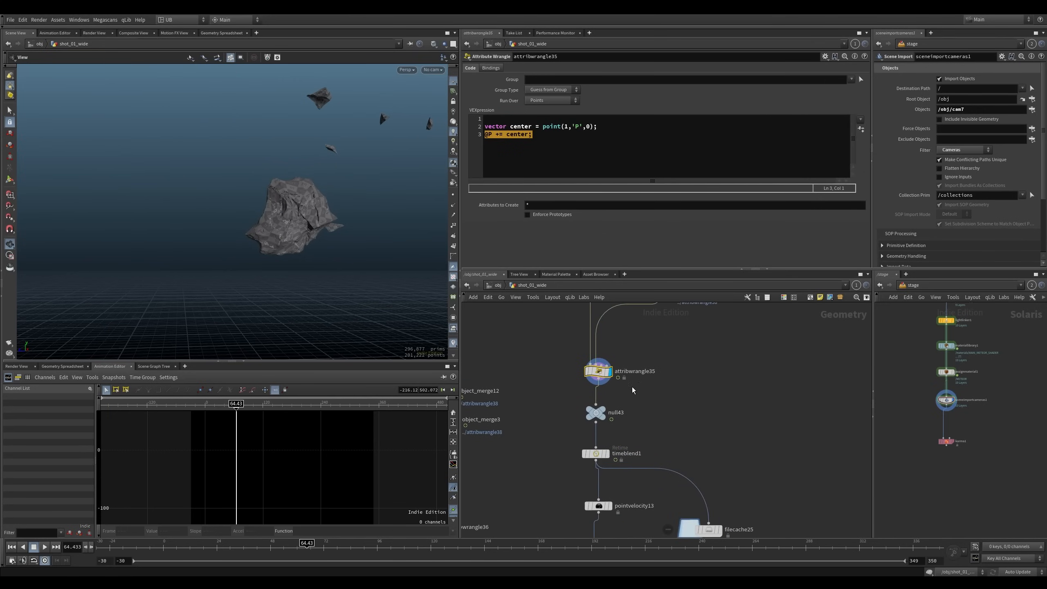
pyautogui.click(295, 545)
pyautogui.moveTo(295, 546); pyautogui.dragTo(298, 546)
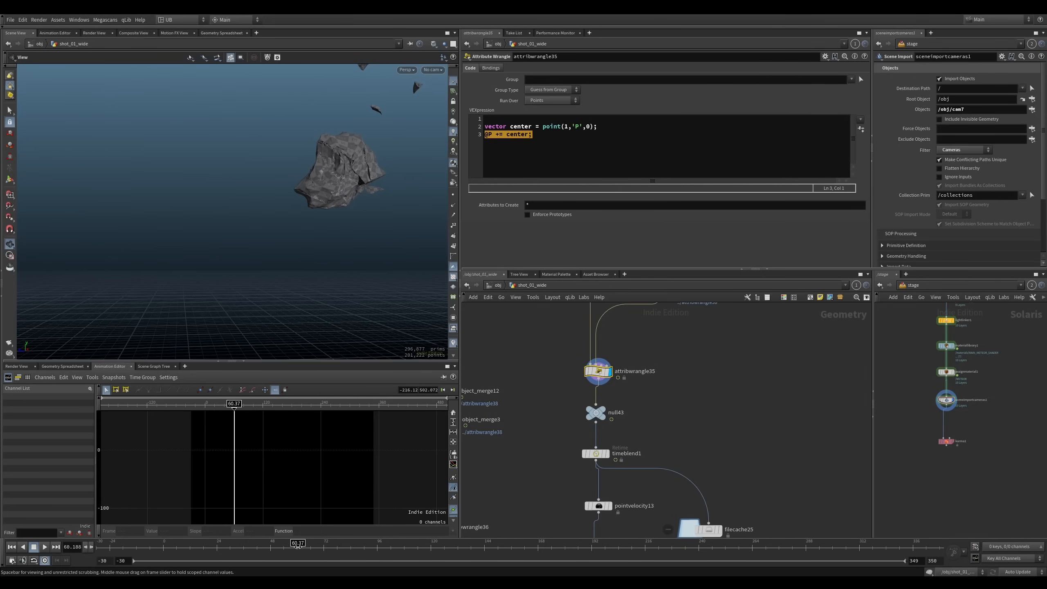
# Add a separate Retime node beside timeblend1 to show its default settings, and delete it
pyautogui.click(595, 454)
pyautogui.moveTo(594, 490); pyautogui.dragTo(587, 460, button='middle')
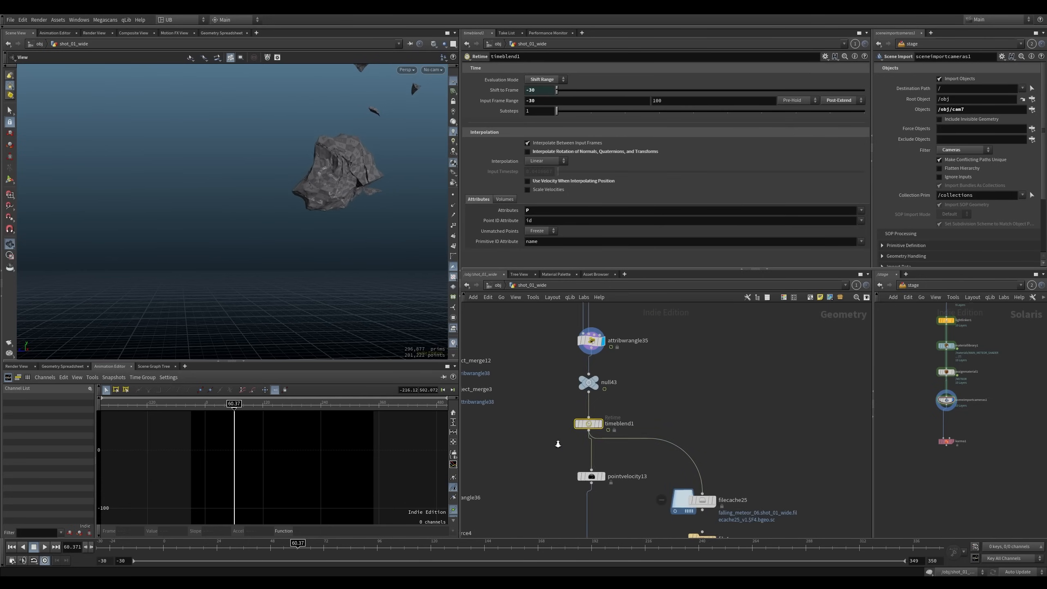
pyautogui.scroll(1, 558, 442)
pyautogui.moveTo(598, 424); pyautogui.dragTo(598, 426)
pyautogui.moveTo(544, 400); pyautogui.dragTo(642, 441)
pyautogui.press('Tab')
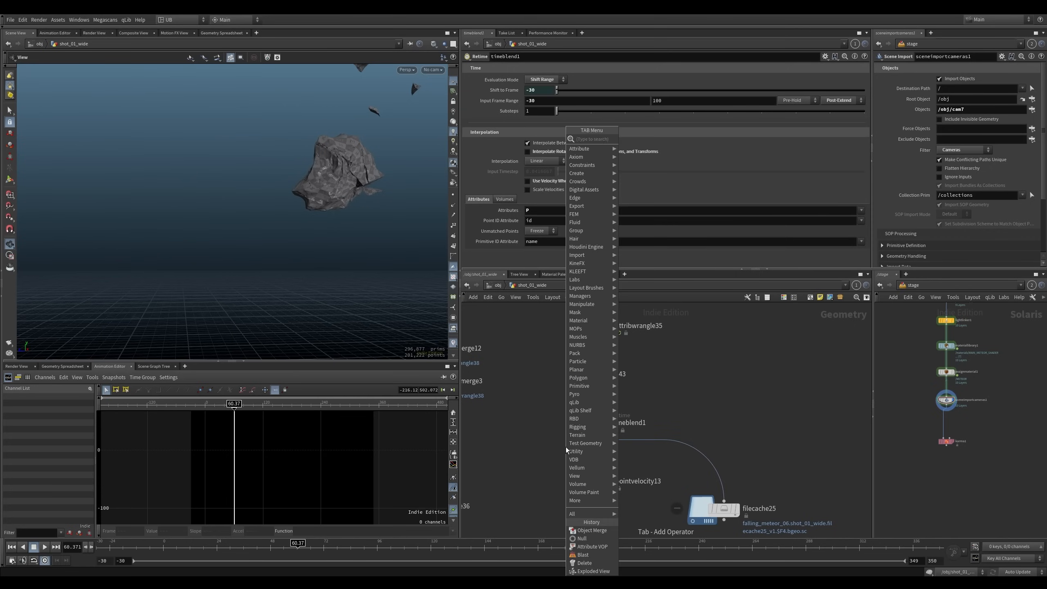
pyautogui.write('timeb')
pyautogui.press('Return')
pyautogui.press('Return')
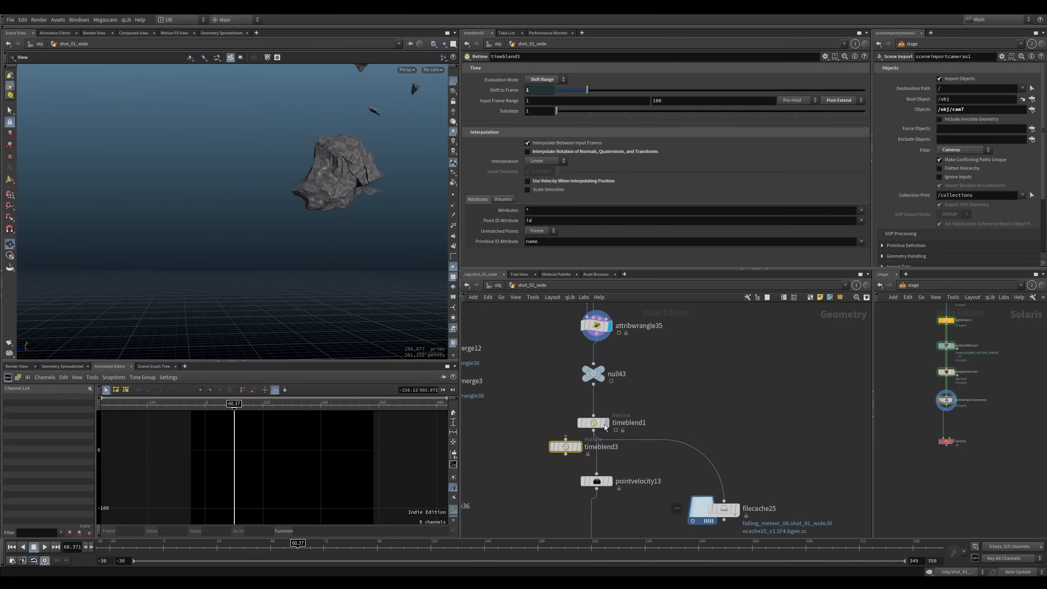
pyautogui.moveTo(525, 431); pyautogui.dragTo(565, 485)
pyautogui.press('Delete')
# Select timeblend1, review its Attributes setting P, and display the node
pyautogui.moveTo(544, 407); pyautogui.dragTo(591, 434)
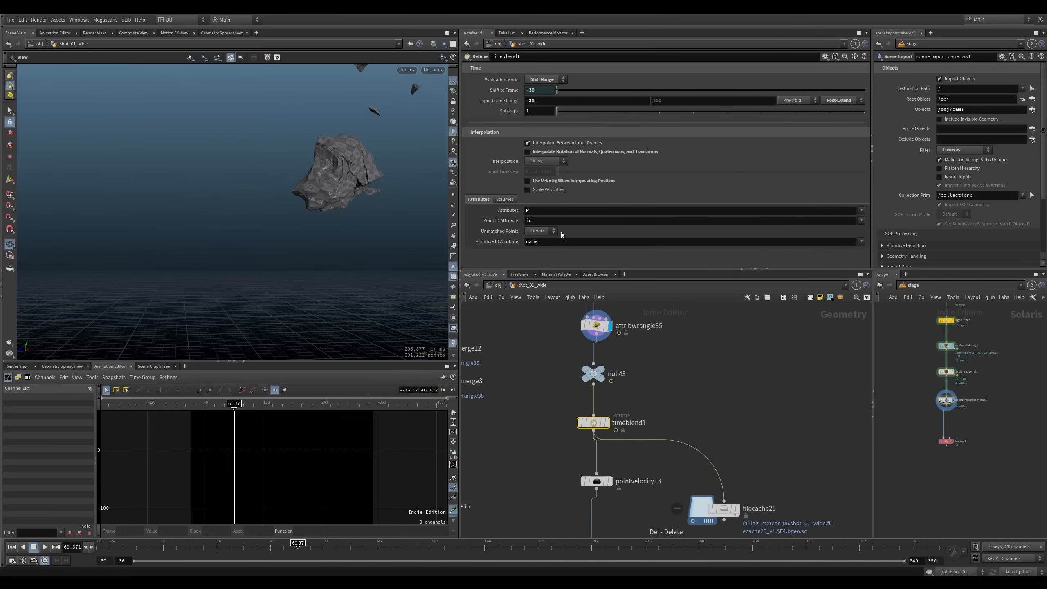
pyautogui.click(541, 211)
pyautogui.click(547, 418)
pyautogui.moveTo(546, 404); pyautogui.dragTo(614, 444)
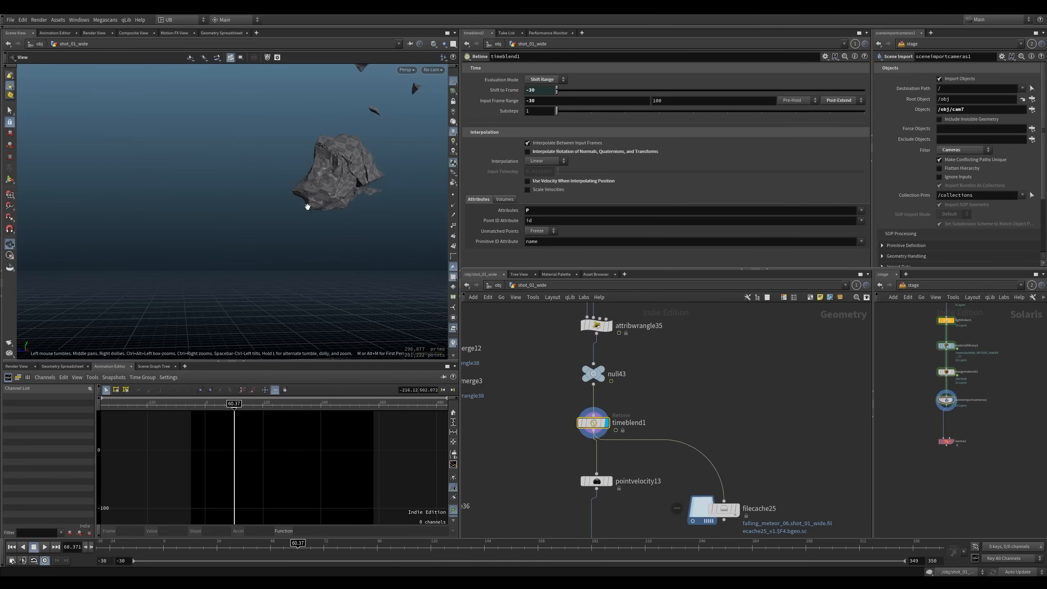
# Enable Integer Frame Values in the global animation options and close the dialog
pyautogui.click(13, 560)
pyautogui.click(120, 419)
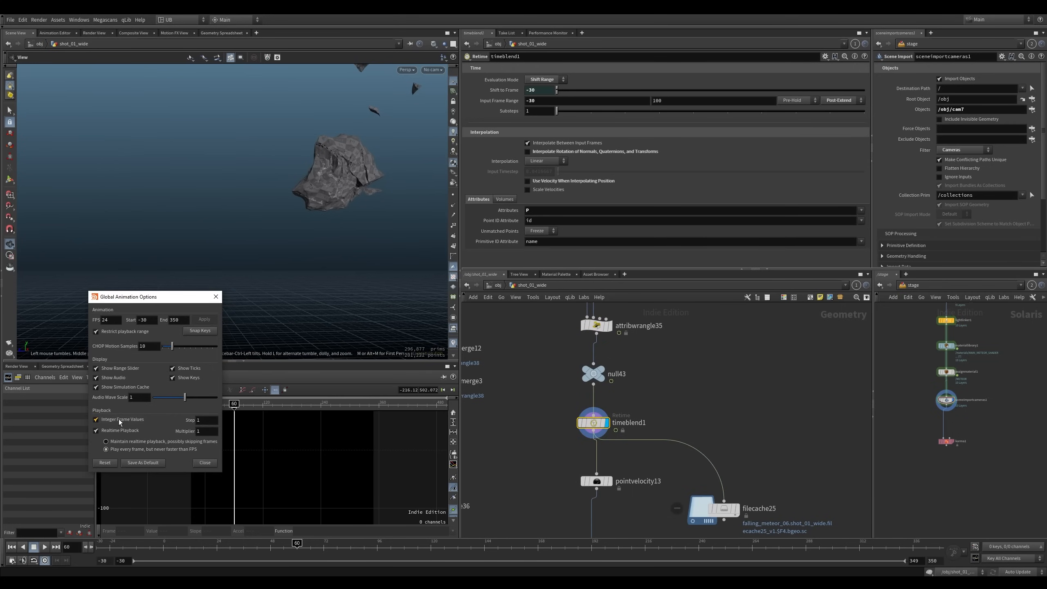
pyautogui.click(215, 296)
# Display pointvelocity13, review its Curl Noise settings, and open the list of viewport visualizers
pyautogui.scroll(-3, 585, 396)
pyautogui.click(577, 394)
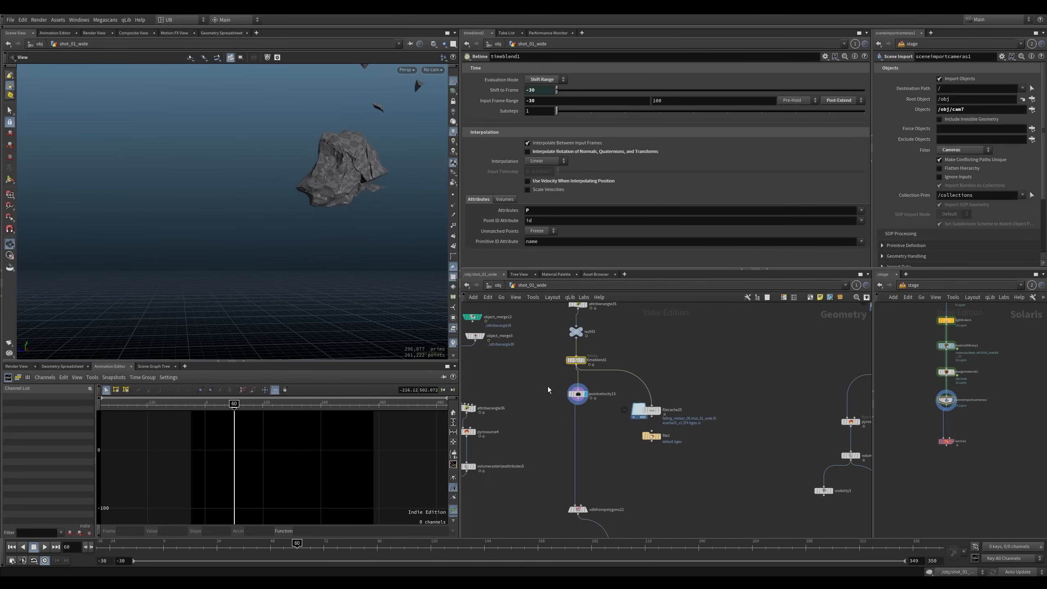
pyautogui.scroll(2, 567, 412)
pyautogui.middleClick(586, 390)
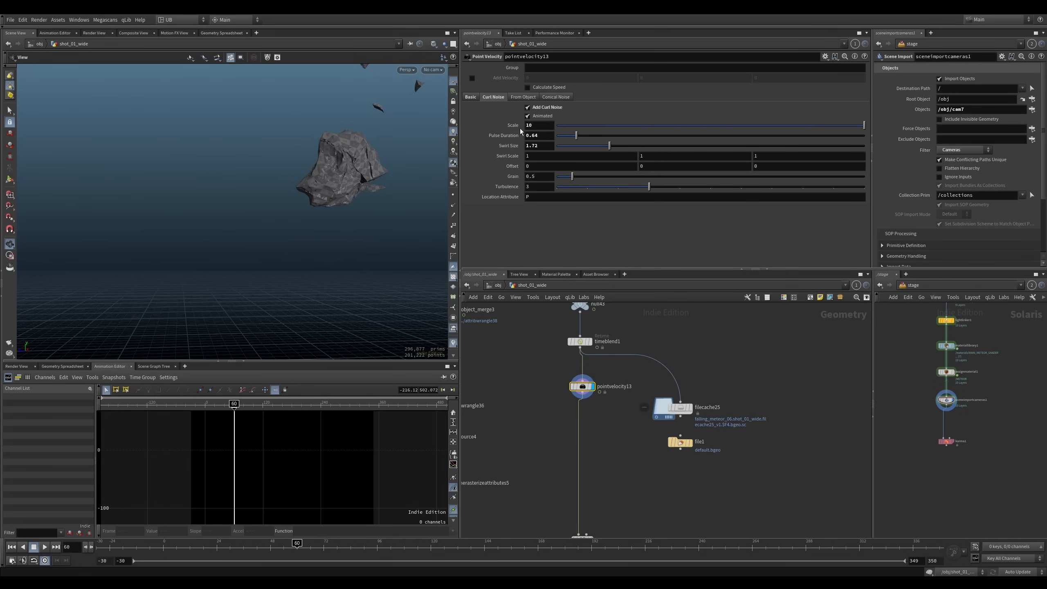
pyautogui.click(453, 343)
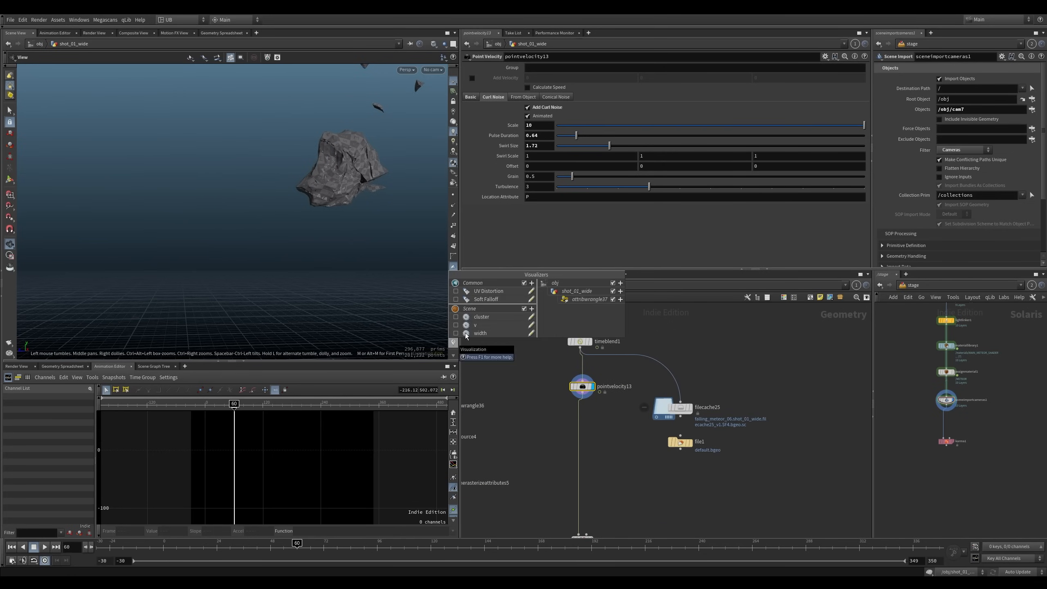
# Select the meteor collision branch and trace it through vdbfrompolygons21 and filecache24 to its place beside pyrosolver5
pyautogui.press('h')
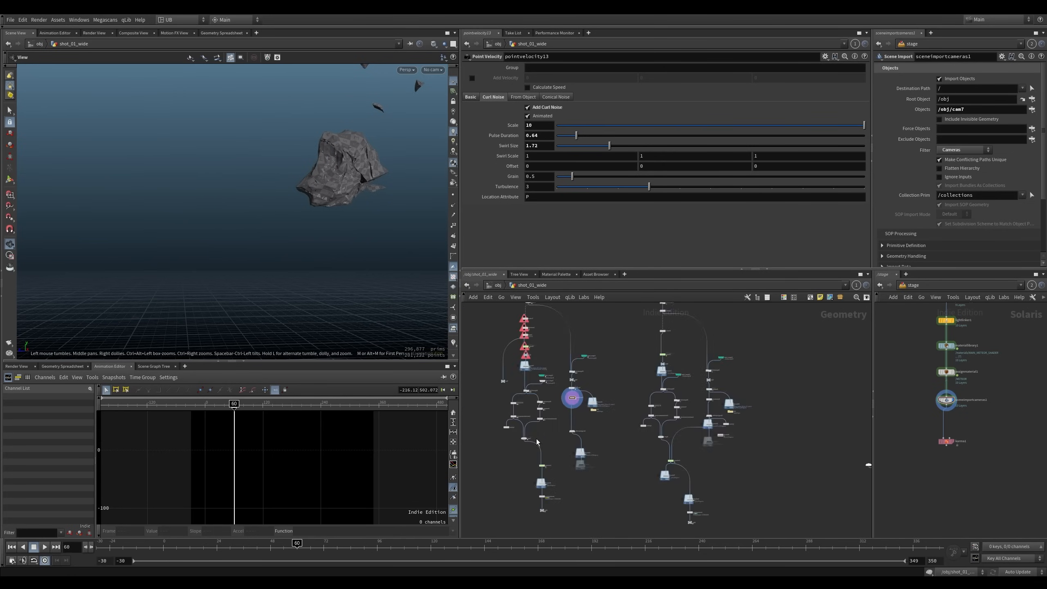
pyautogui.moveTo(617, 339); pyautogui.dragTo(560, 479)
pyautogui.moveTo(562, 449); pyautogui.dragTo(637, 358, button='middle')
pyautogui.scroll(8, 599, 419)
pyautogui.moveTo(621, 322); pyautogui.dragTo(588, 428, button='middle')
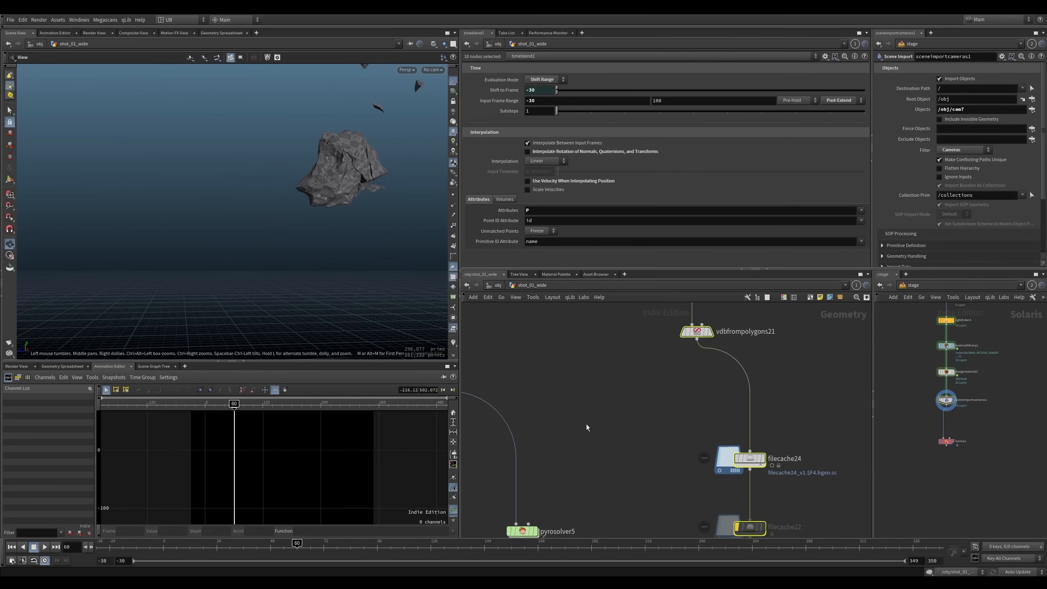
pyautogui.scroll(-2, 615, 406)
pyautogui.click(622, 400)
pyautogui.click(681, 353)
pyautogui.click(547, 498)
pyautogui.moveTo(628, 342); pyautogui.dragTo(591, 418, button='middle')
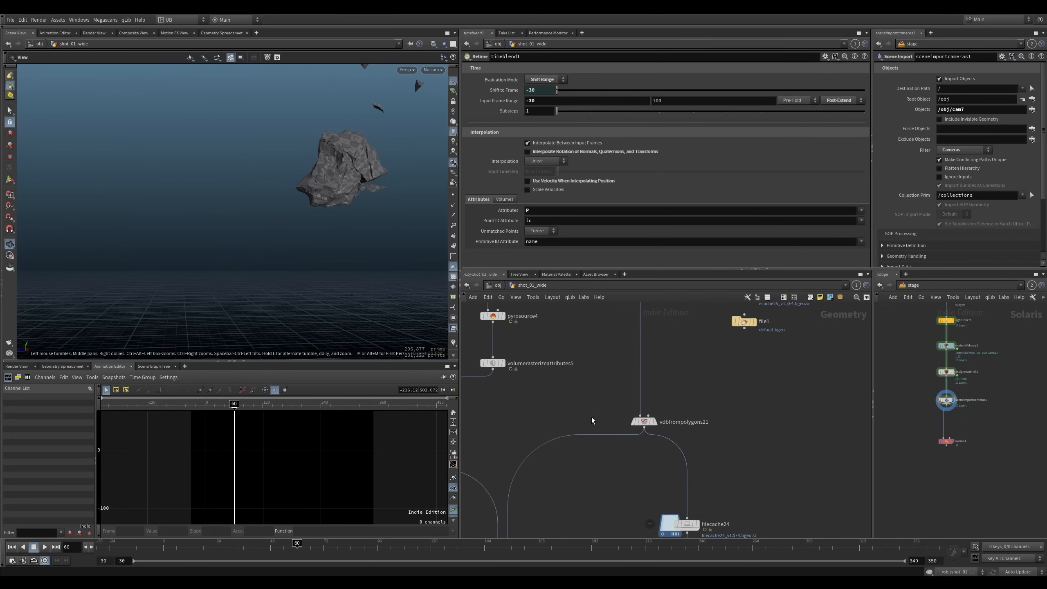
# Display pointvelocity13, enable the v visualizer to show velocity trails, and bypass the node to compare them
pyautogui.moveTo(613, 312); pyautogui.dragTo(566, 495, button='middle')
pyautogui.click(598, 449)
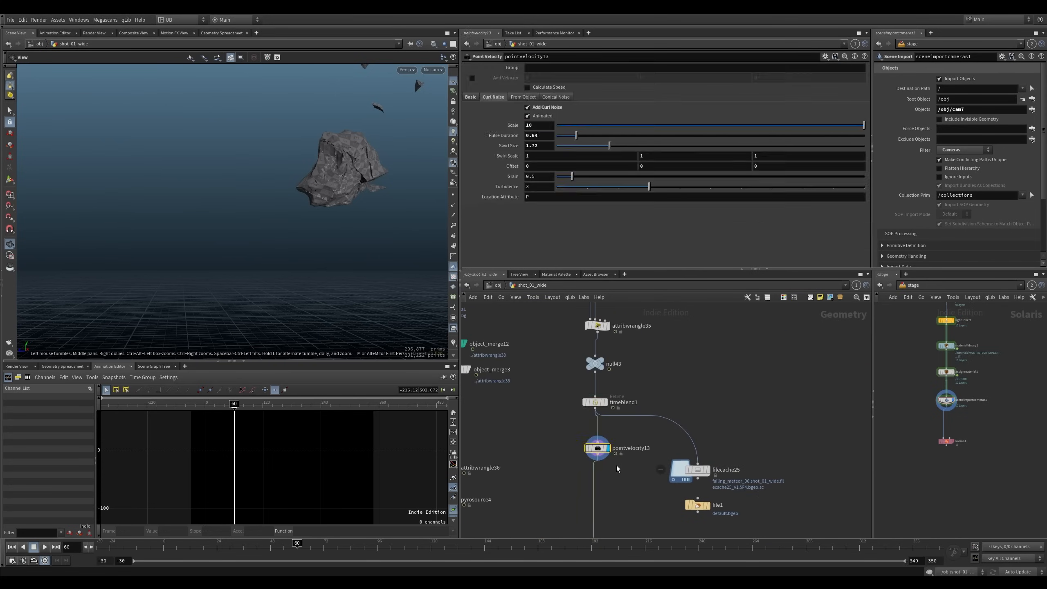
pyautogui.click(453, 342)
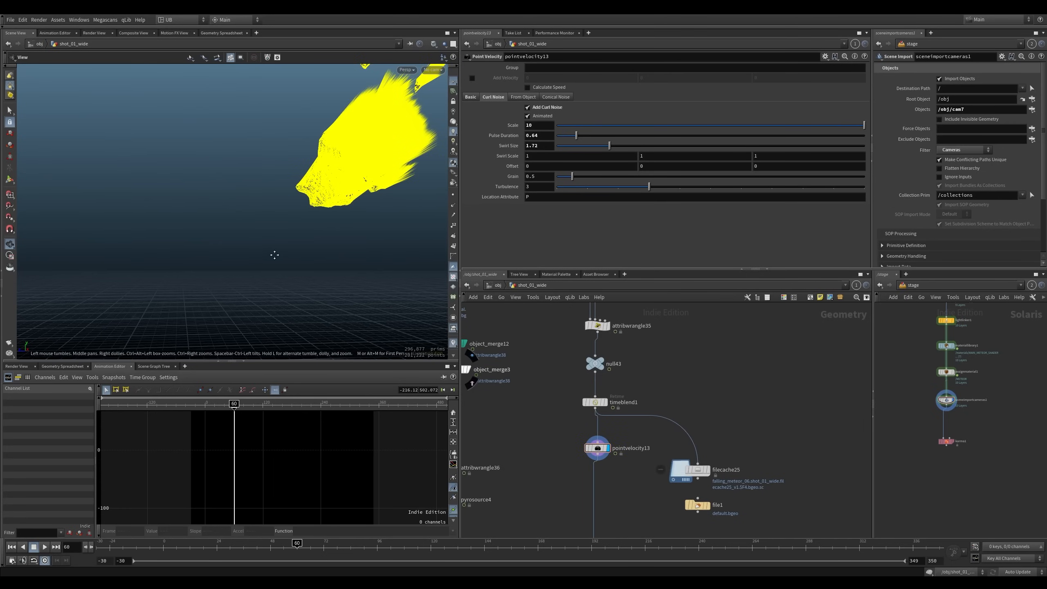
pyautogui.press('q')
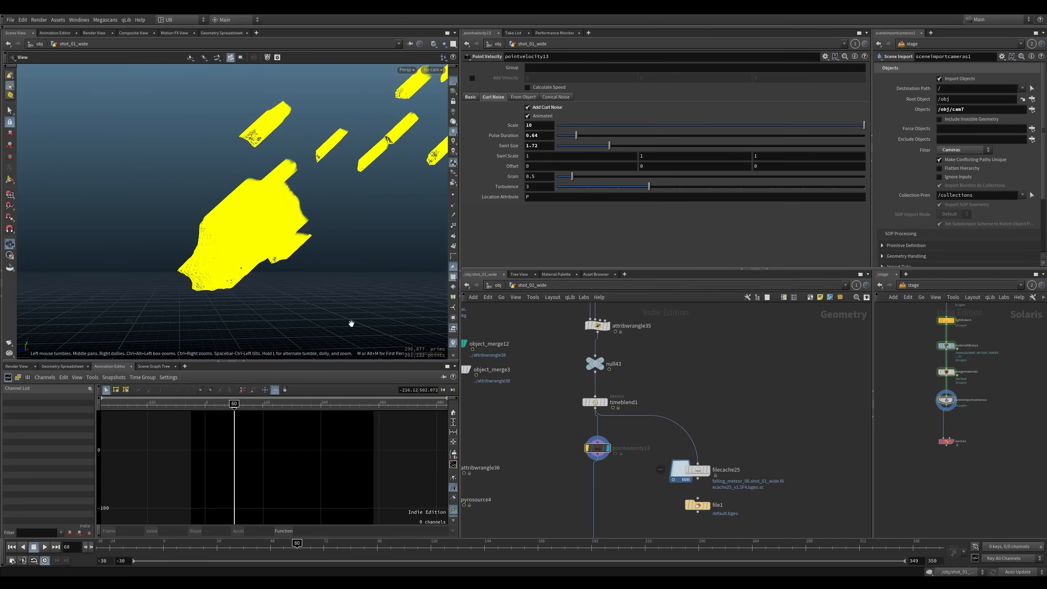
# Re-enable pointvelocity13, compare its curl-noise velocity trails around the meteors, and turn off the v visualizer
pyautogui.moveTo(236, 236); pyautogui.dragTo(182, 256, button='middle')
pyautogui.moveTo(252, 229); pyautogui.dragTo(333, 131, button='right')
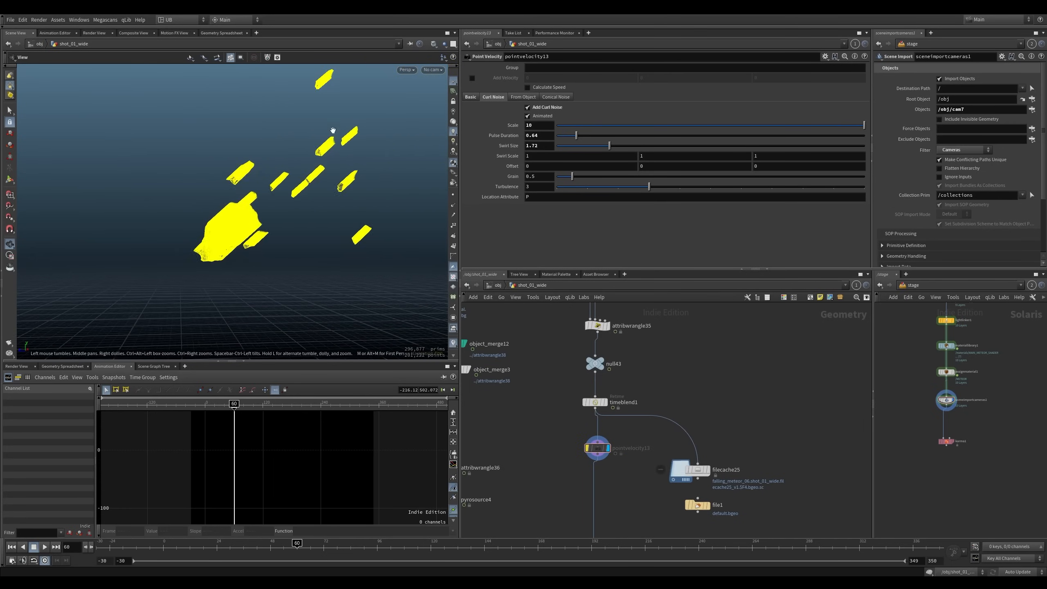
pyautogui.press('q')
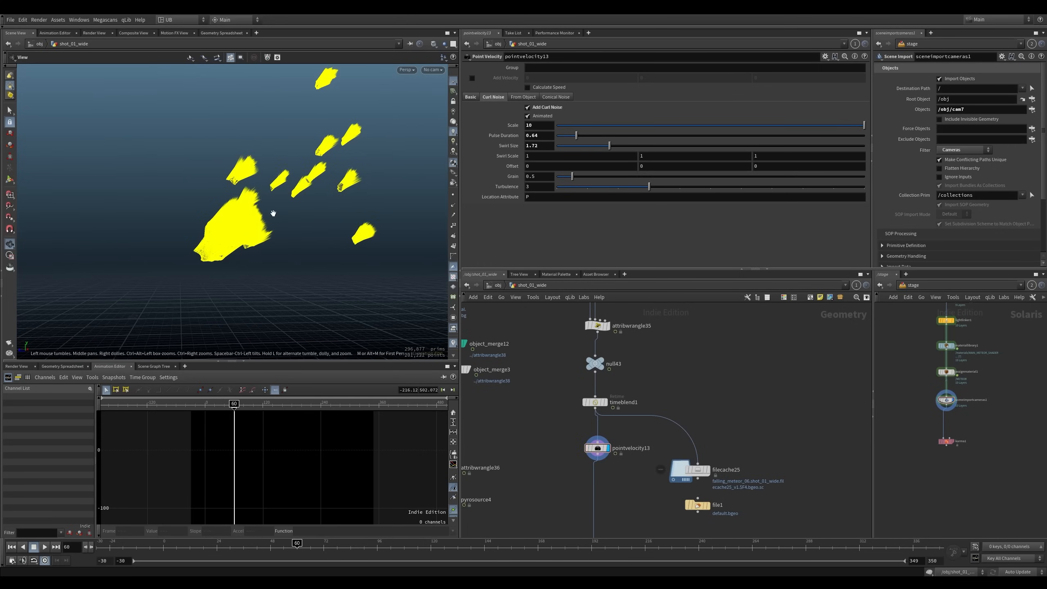
pyautogui.moveTo(299, 210); pyautogui.dragTo(304, 220, button='right')
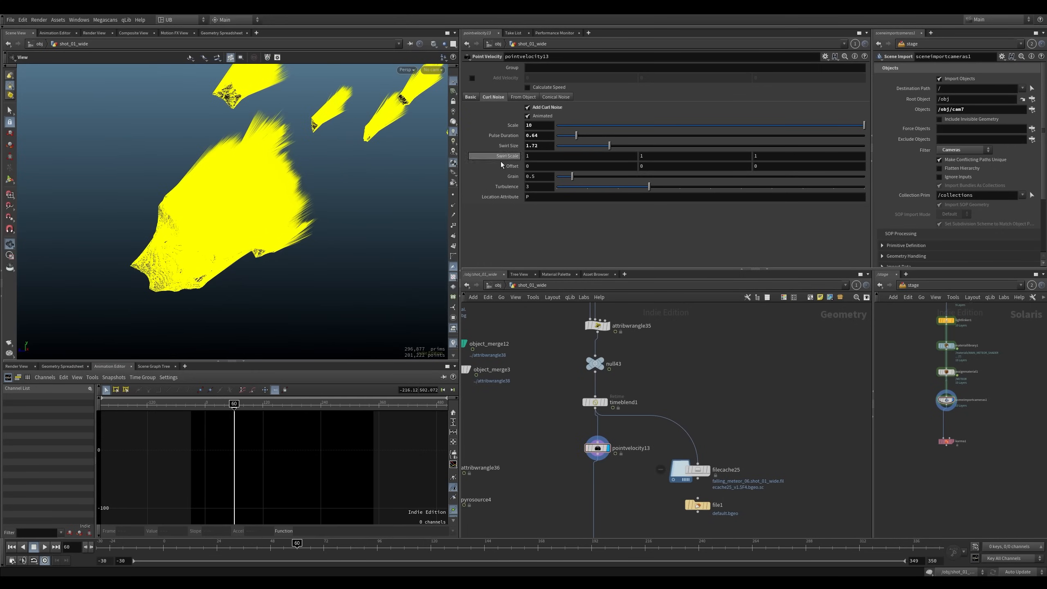
pyautogui.click(453, 344)
pyautogui.moveTo(285, 240)
pyautogui.mouseDown(button='right')
pyautogui.moveTo(180, 282)
pyautogui.moveTo(205, 265)
pyautogui.mouseUp(button='right')
# Display vdbfrompolygons21 and review its collision distance VDB name and the v velocity VDB made from point.v
pyautogui.moveTo(647, 505); pyautogui.dragTo(640, 444, button='middle')
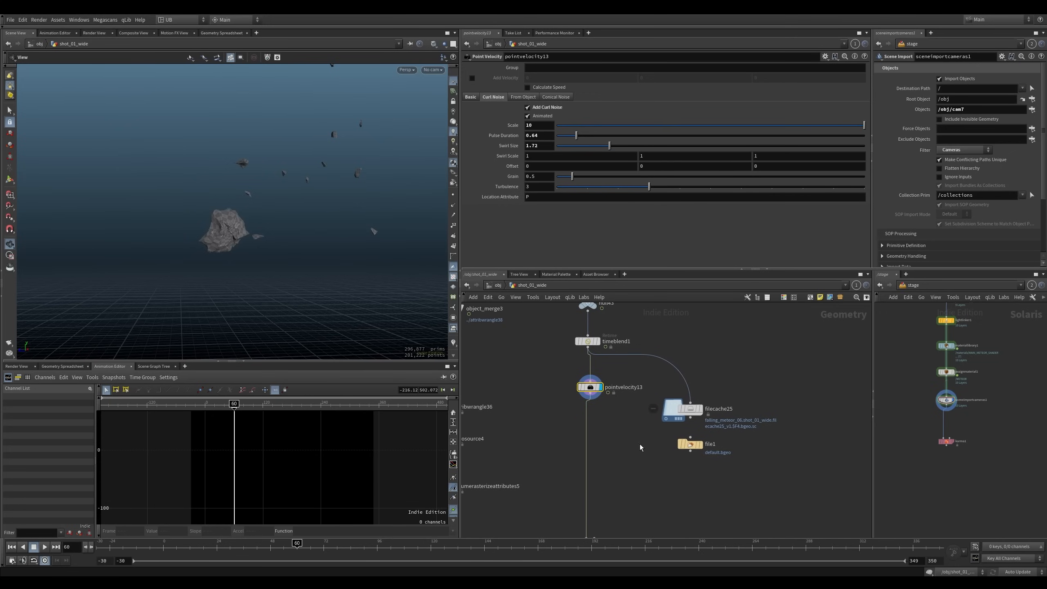
pyautogui.moveTo(726, 370); pyautogui.dragTo(659, 467)
pyautogui.moveTo(552, 380); pyautogui.dragTo(602, 431)
pyautogui.moveTo(611, 532); pyautogui.dragTo(607, 410, button='middle')
pyautogui.click(606, 423)
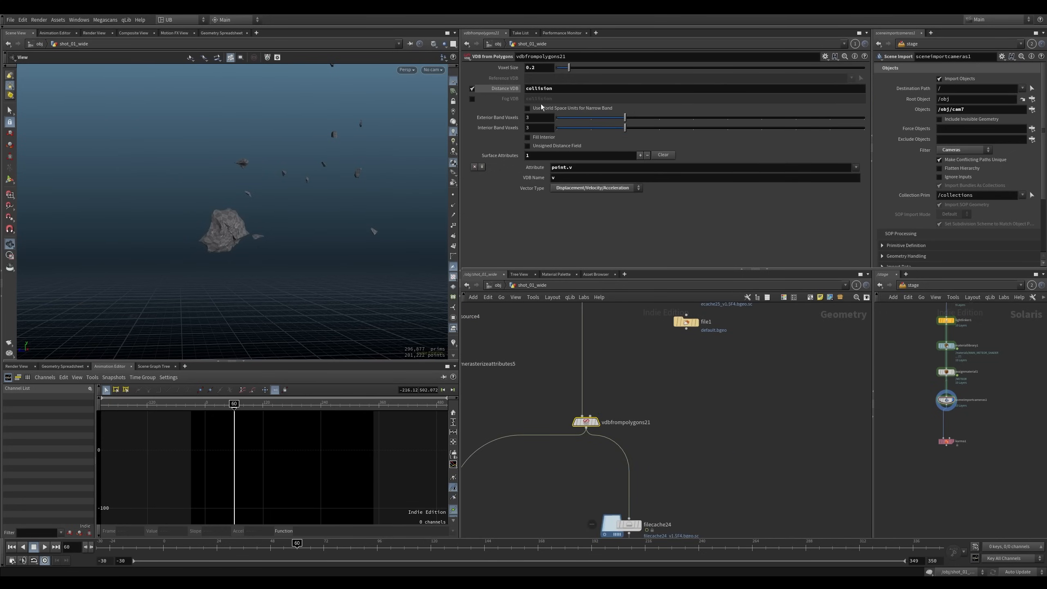
pyautogui.moveTo(552, 406); pyautogui.dragTo(556, 488, button='middle')
pyautogui.moveTo(634, 482); pyautogui.dragTo(639, 405, button='middle')
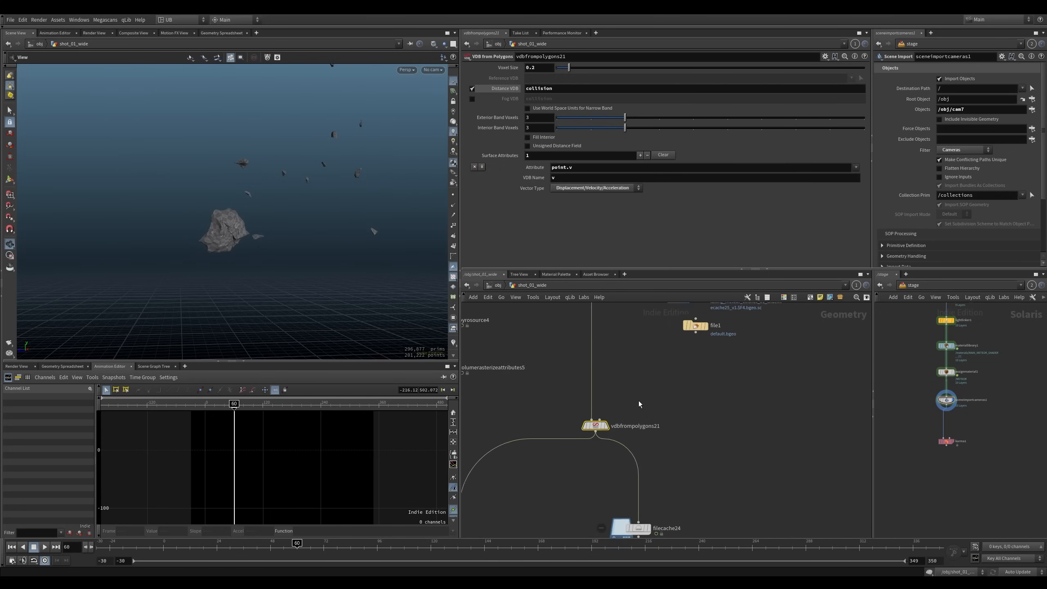
pyautogui.click(606, 426)
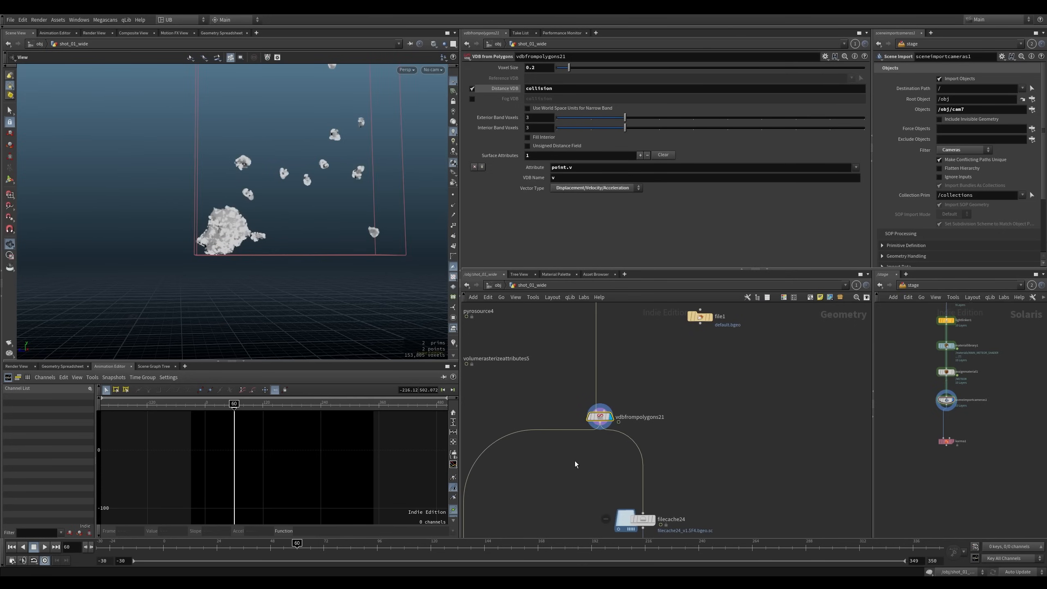
pyautogui.doubleClick(553, 89)
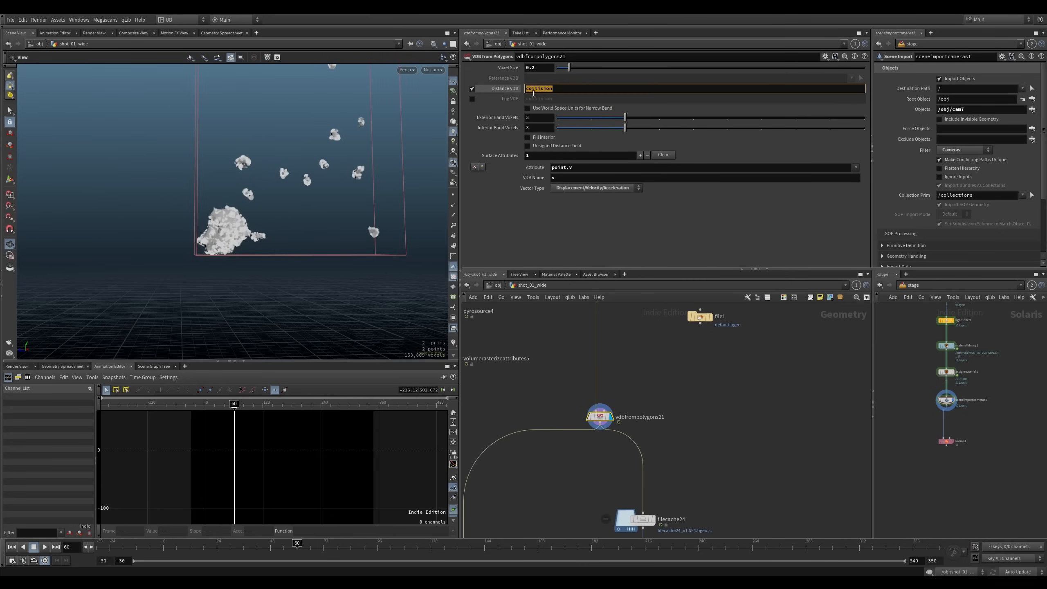
pyautogui.doubleClick(566, 178)
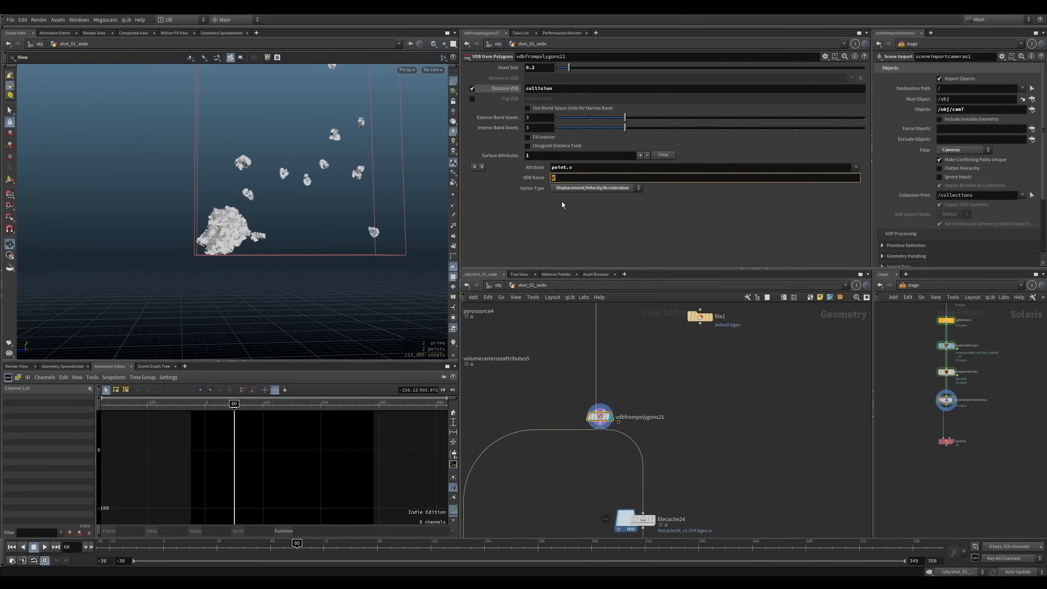
# Trace the collision branch down to pyrosolver5, select the solver, and return the timeline to its first frame
pyautogui.scroll(-2, 633, 364)
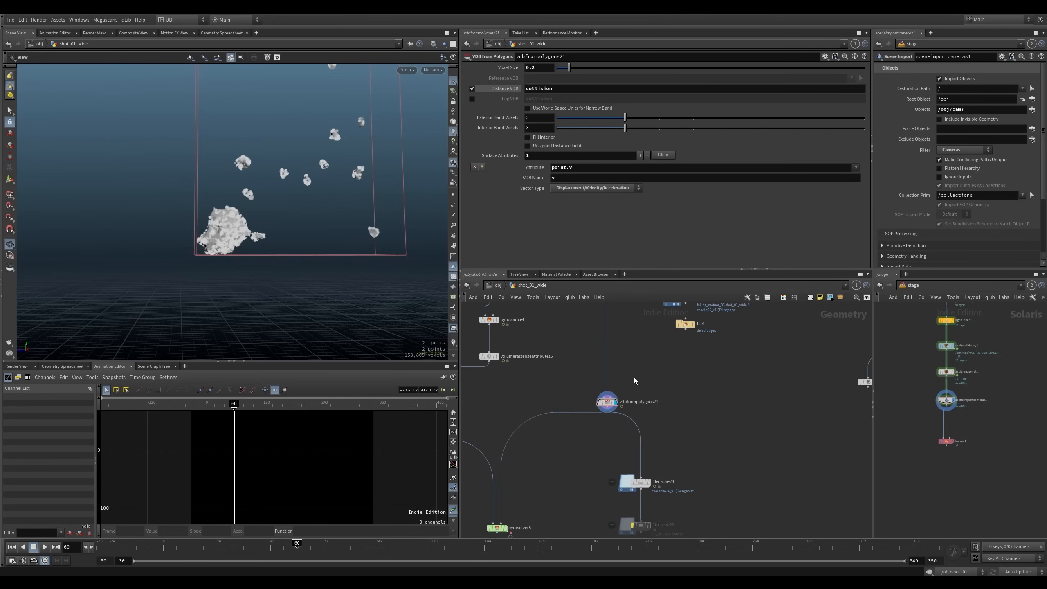
pyautogui.moveTo(569, 436); pyautogui.dragTo(590, 422, button='middle')
pyautogui.moveTo(641, 395); pyautogui.dragTo(745, 505)
pyautogui.moveTo(696, 426); pyautogui.dragTo(676, 415)
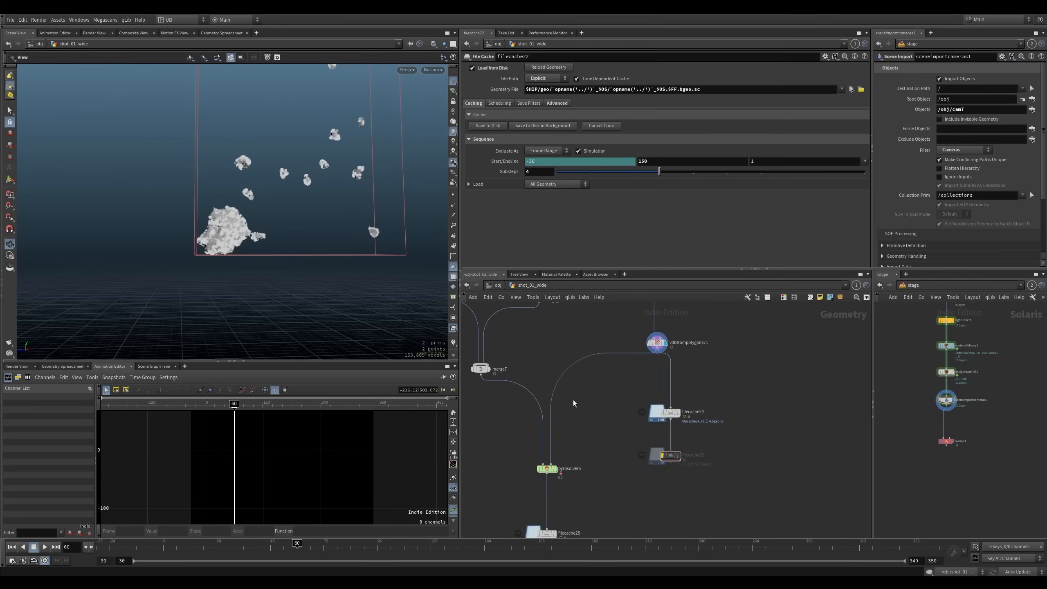
pyautogui.moveTo(588, 412); pyautogui.dragTo(591, 412, button='middle')
pyautogui.click(558, 469)
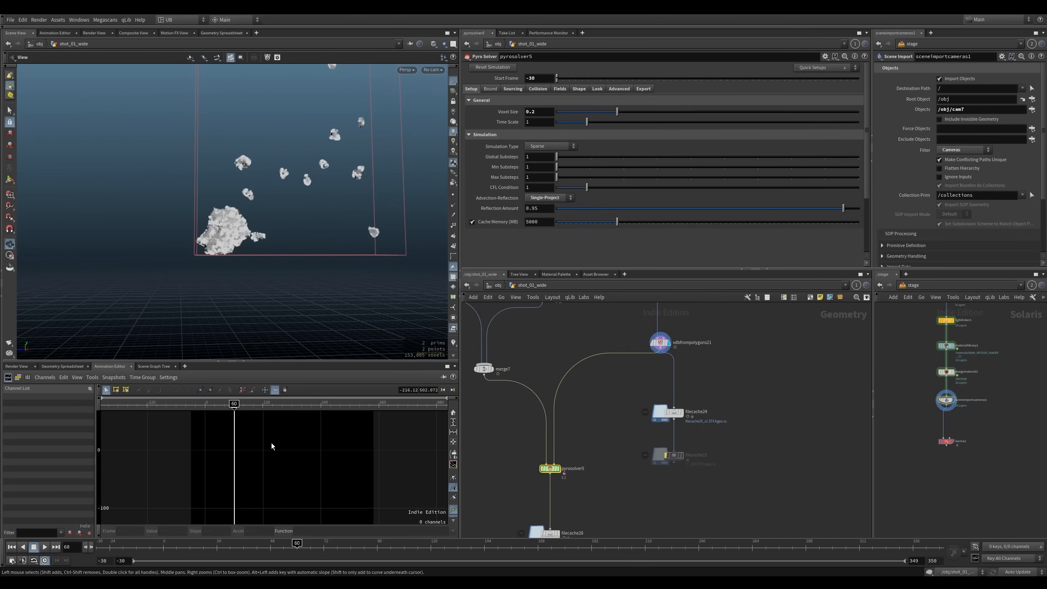
pyautogui.hotkey('ctrl', 'Left')
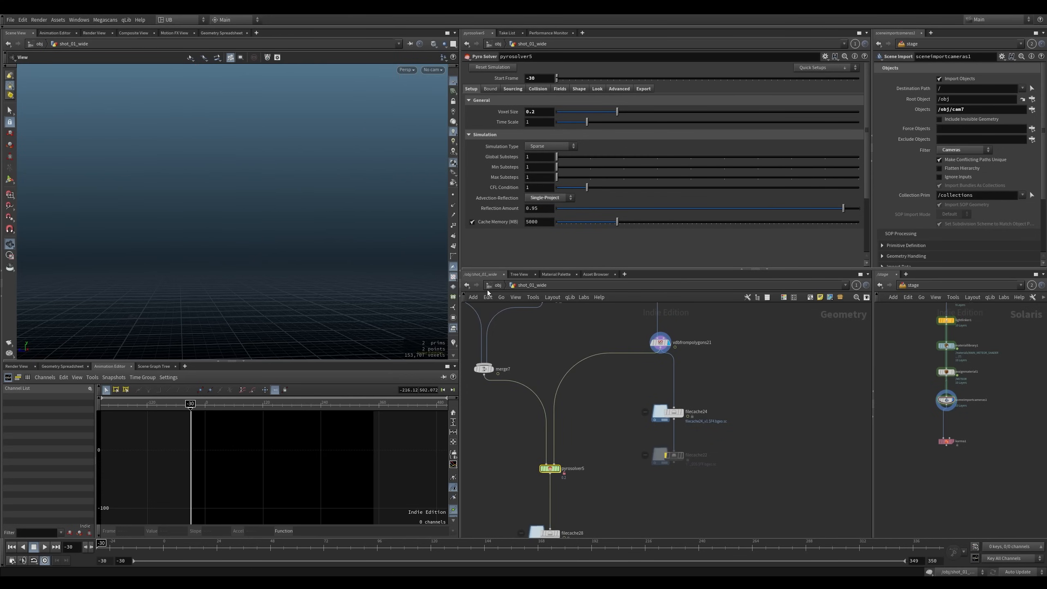
# Reposition filecache24 beneath vdbfrompolygons21 and display the cached collision volumes
pyautogui.scroll(2, 628, 398)
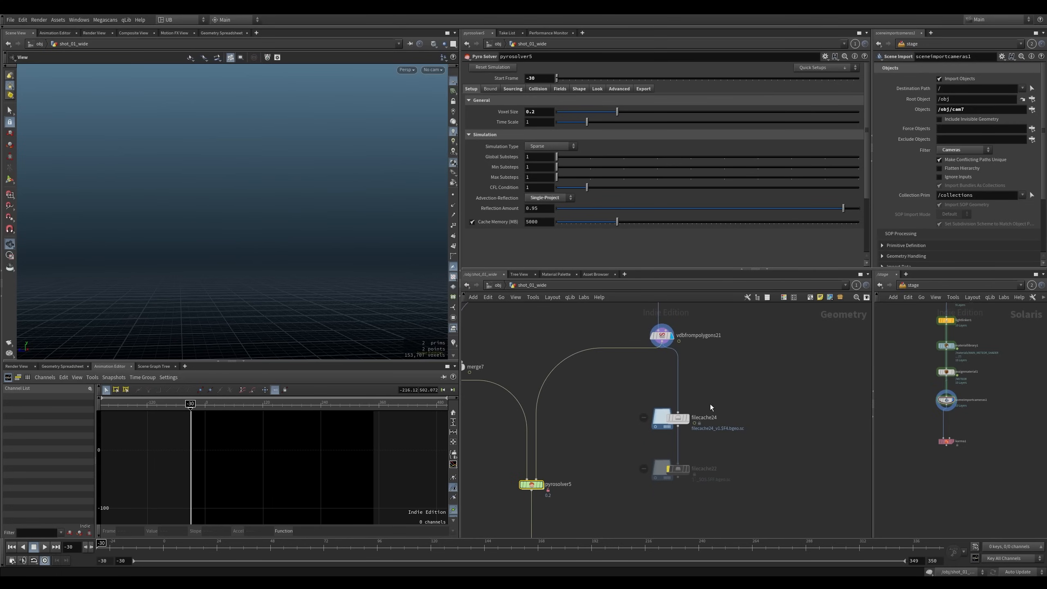
pyautogui.click(681, 419)
pyautogui.moveTo(681, 420); pyautogui.dragTo(649, 403)
pyautogui.moveTo(702, 326); pyautogui.dragTo(692, 365, button='middle')
pyautogui.moveTo(698, 355); pyautogui.dragTo(635, 403)
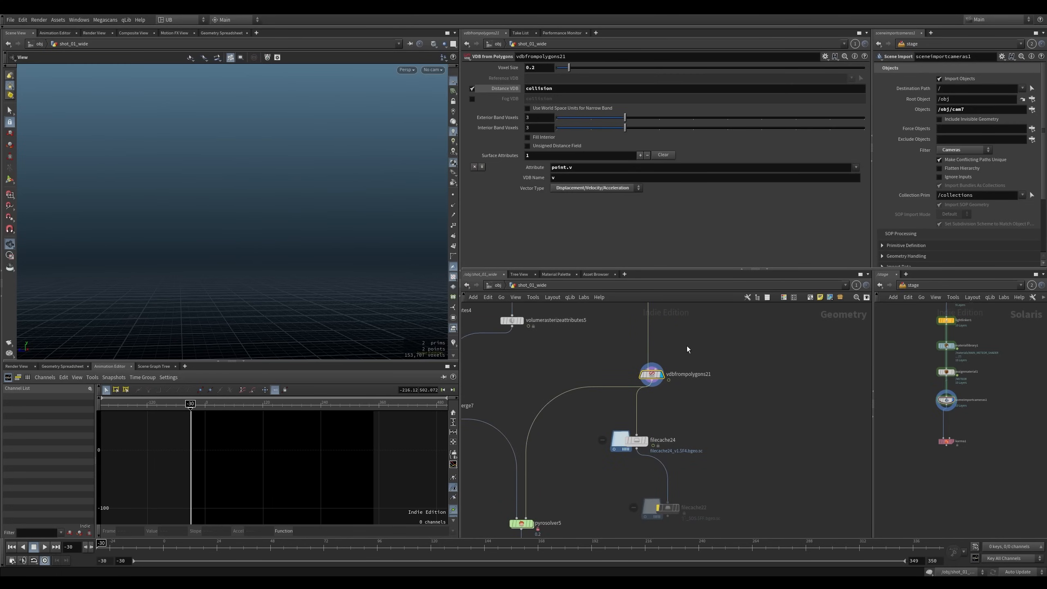
pyautogui.moveTo(639, 440); pyautogui.dragTo(648, 437)
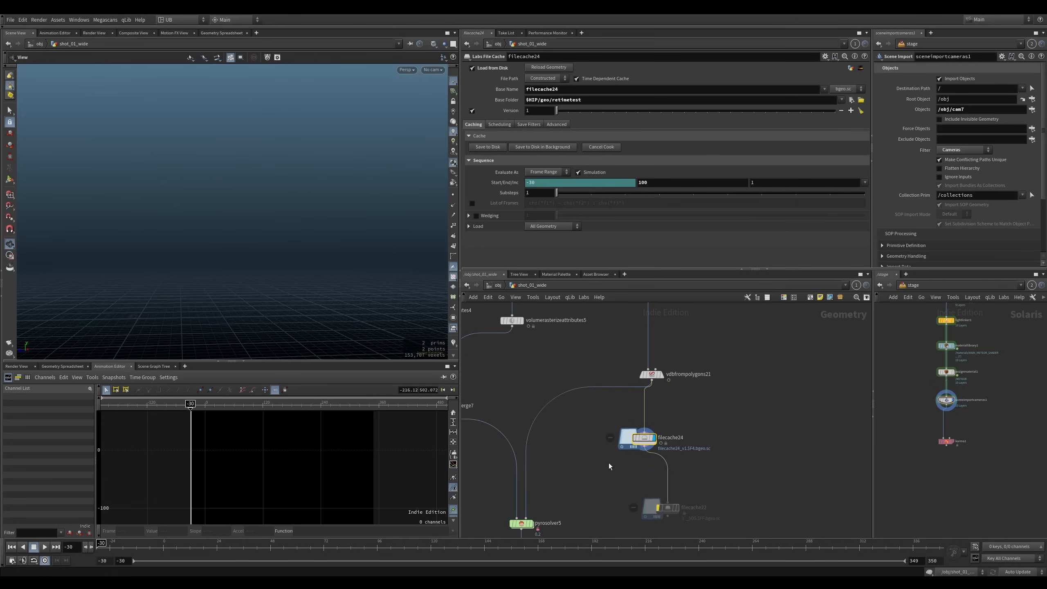
# Scrub the cached collision volumes to frame 23, inspect them, and return to frame -30 with the geometry framed
pyautogui.moveTo(216, 549); pyautogui.dragTo(215, 548)
pyautogui.hotkey('space', 'f')
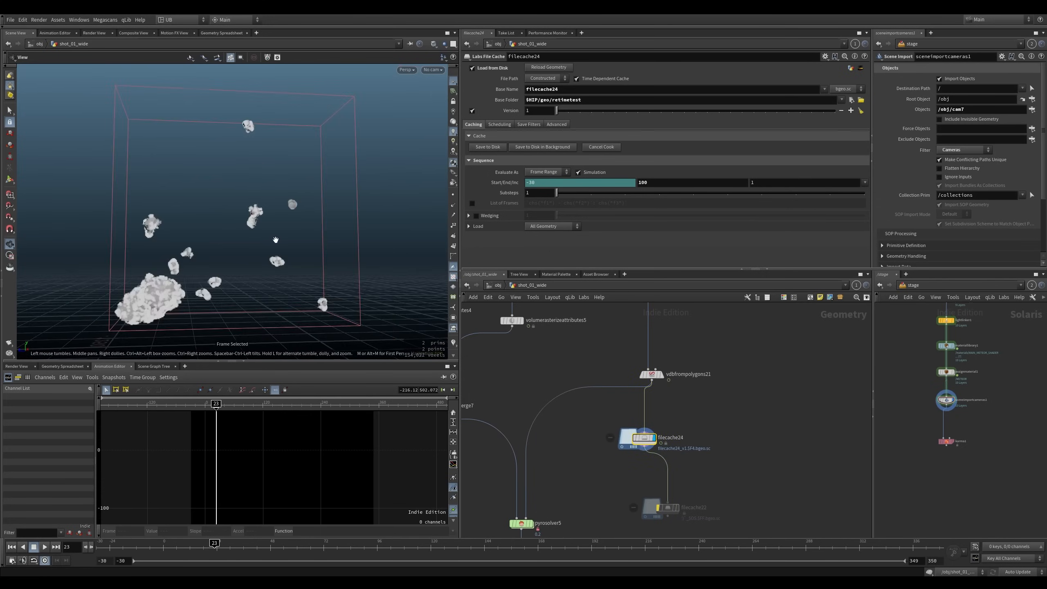
pyautogui.moveTo(268, 235); pyautogui.dragTo(166, 299, button='right')
pyautogui.moveTo(223, 273); pyautogui.dragTo(269, 248, button='right')
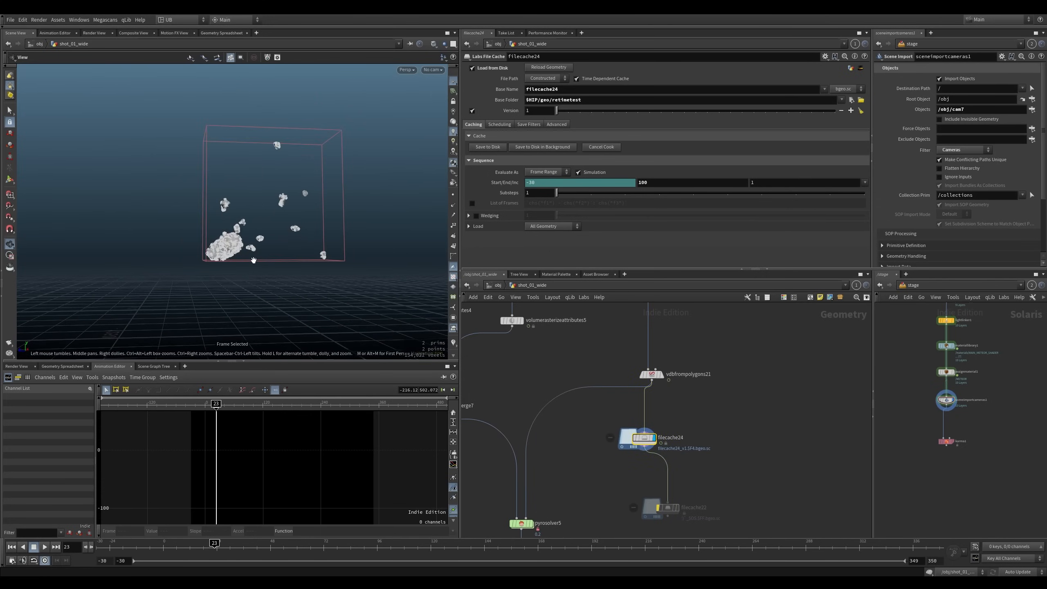
pyautogui.hotkey('ctrl', 'Up')
pyautogui.hotkey('space', 'f')
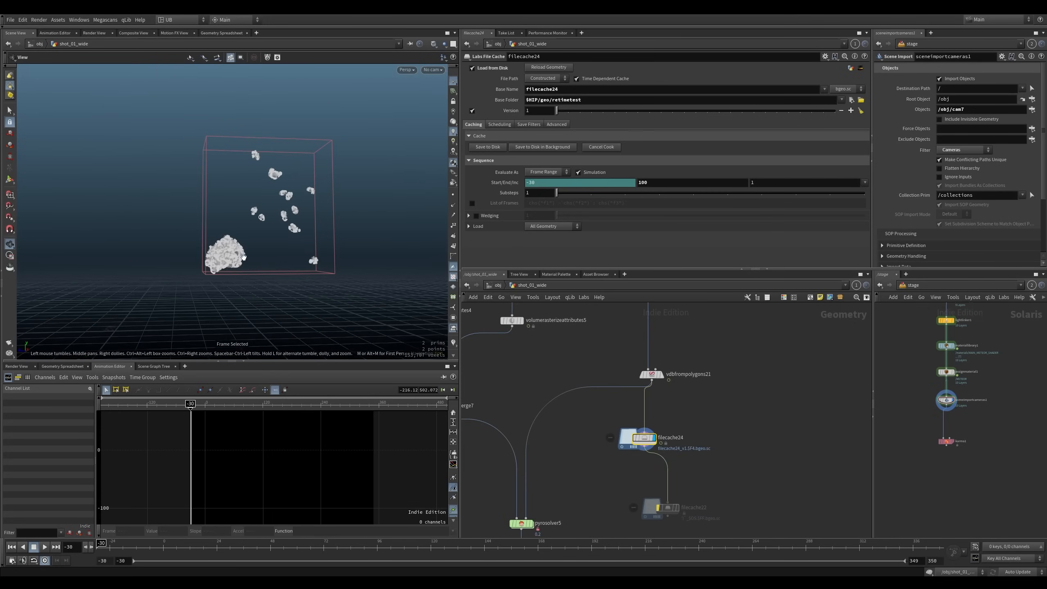
# Rewire the collision input of pyrosolver5 to filecache24, display the solver, and briefly play the simulation
pyautogui.moveTo(612, 459); pyautogui.dragTo(638, 408, button='middle')
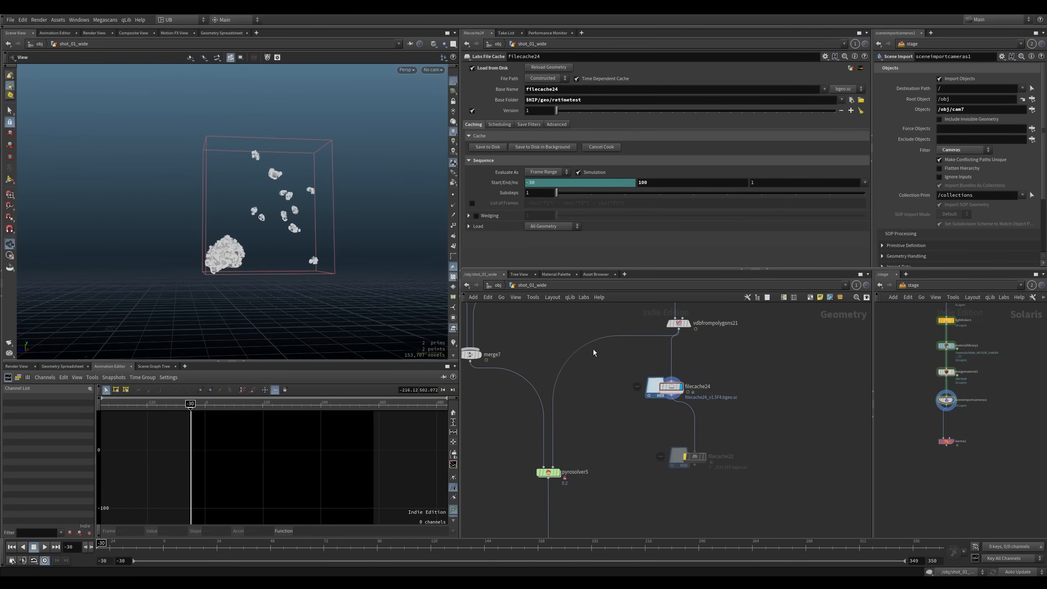
pyautogui.moveTo(593, 352); pyautogui.dragTo(649, 437)
pyautogui.moveTo(539, 478); pyautogui.dragTo(525, 486)
pyautogui.press('r')
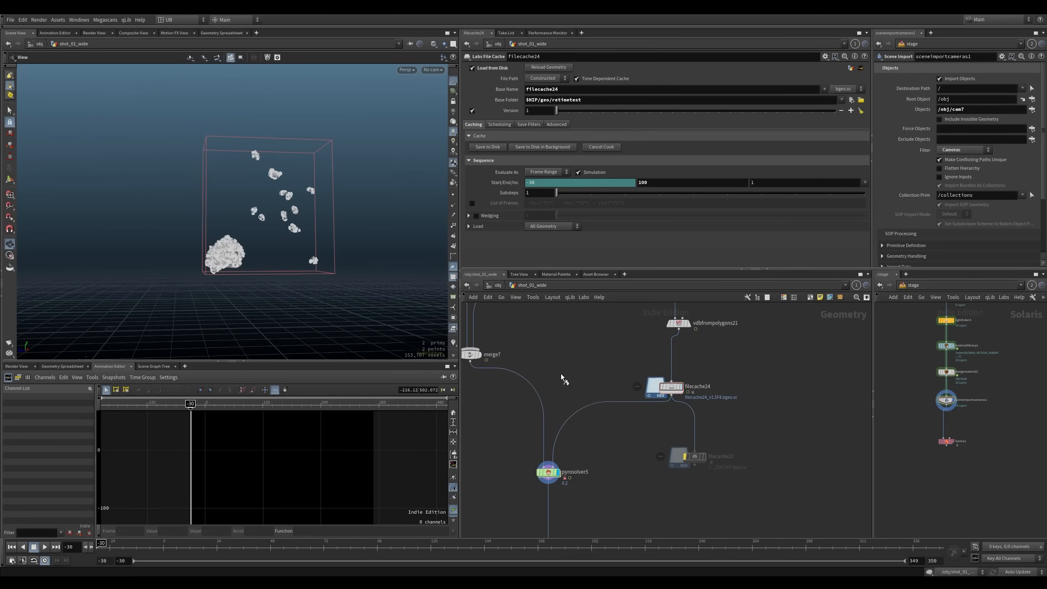
pyautogui.press('Up')
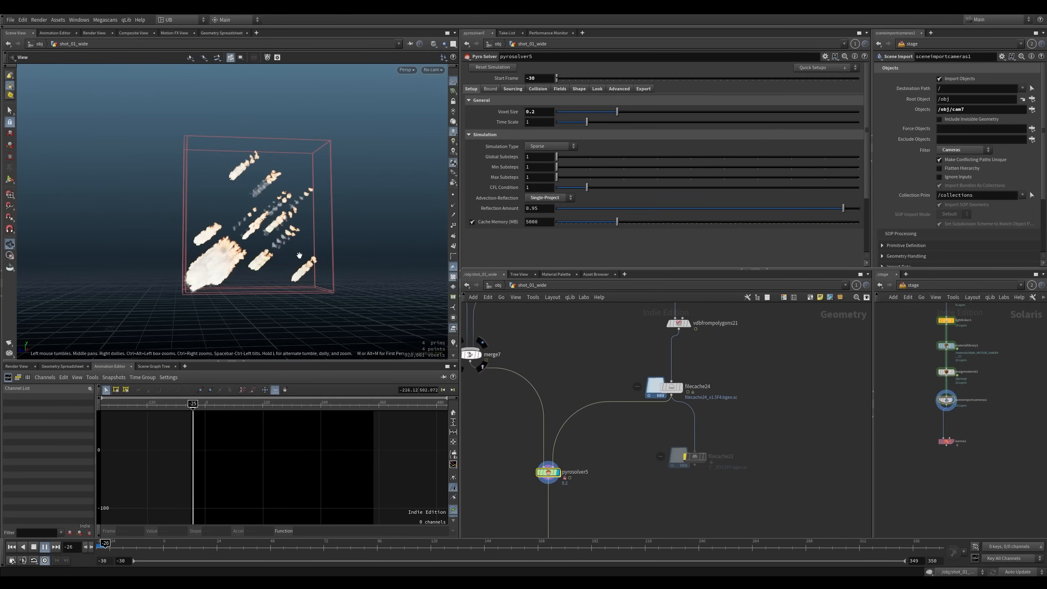
pyautogui.press('Escape')
# Display volumerasterizeattributes4 and play its rasterized source to frame -18 to inspect the moving trails
pyautogui.moveTo(540, 357); pyautogui.dragTo(618, 442, button='middle')
pyautogui.click(528, 374)
pyautogui.moveTo(570, 352); pyautogui.dragTo(587, 364, button='middle')
pyautogui.press('Up')
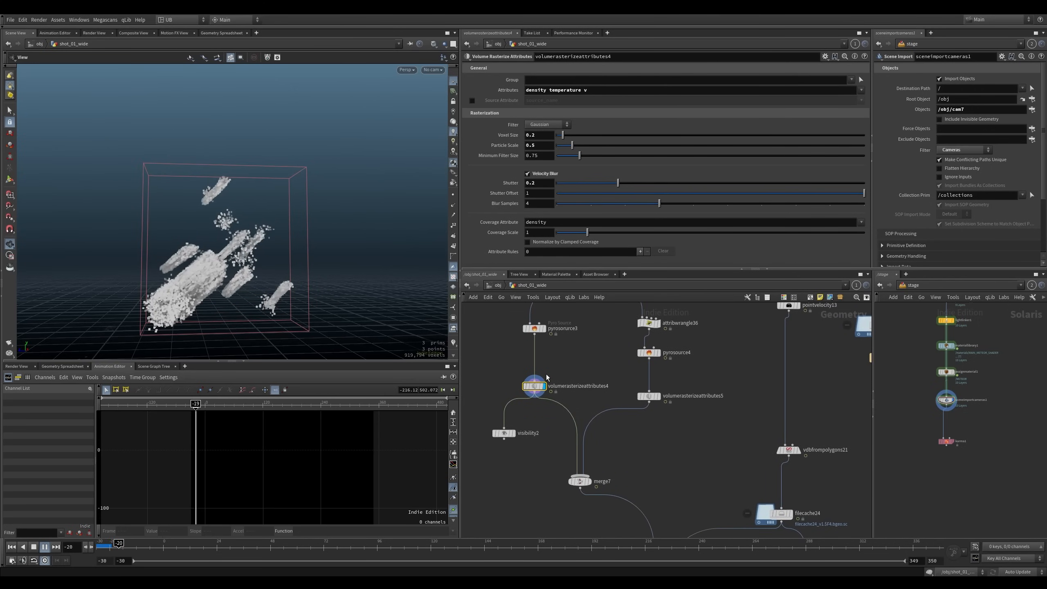
pyautogui.press('Up')
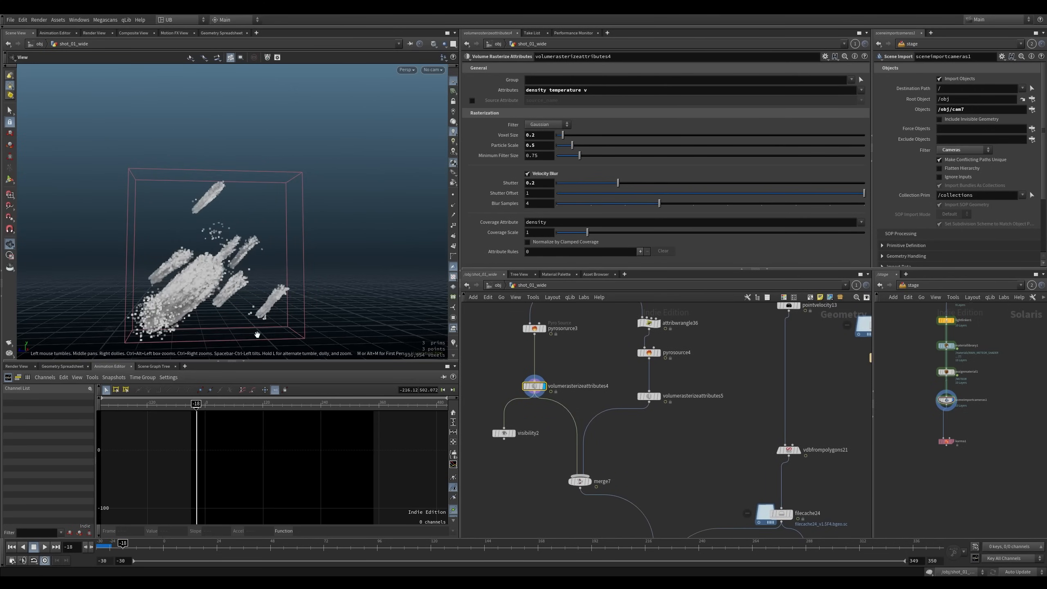
pyautogui.moveTo(251, 295); pyautogui.dragTo(271, 256, button='middle')
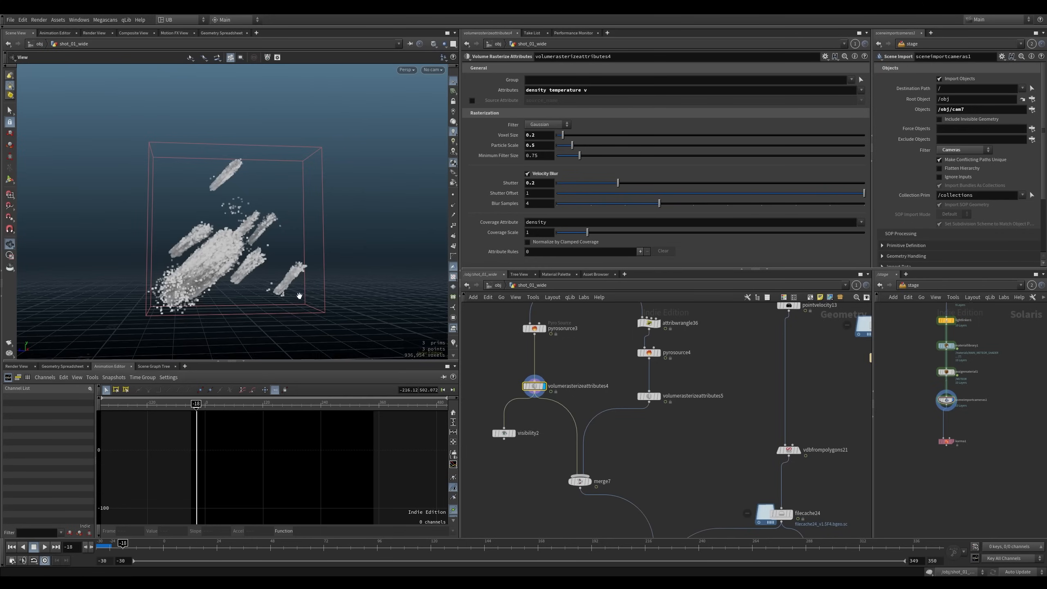
# Display pyrosolver5 again, interrupt its cook, and minimize the Houdini Console
pyautogui.moveTo(305, 269); pyautogui.dragTo(331, 283)
pyautogui.scroll(-8, 633, 369)
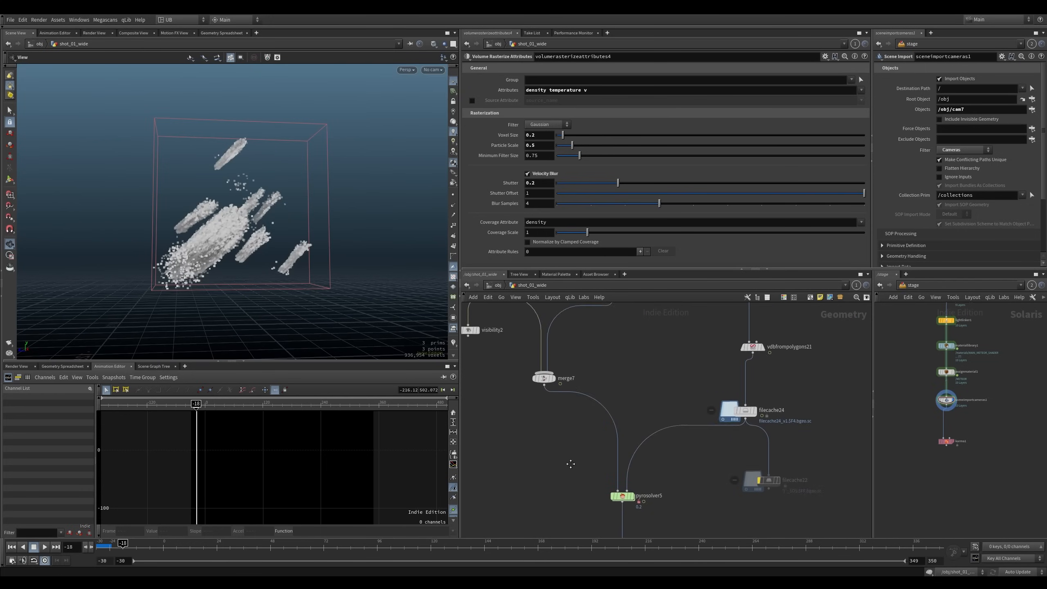
pyautogui.moveTo(557, 399); pyautogui.dragTo(617, 436)
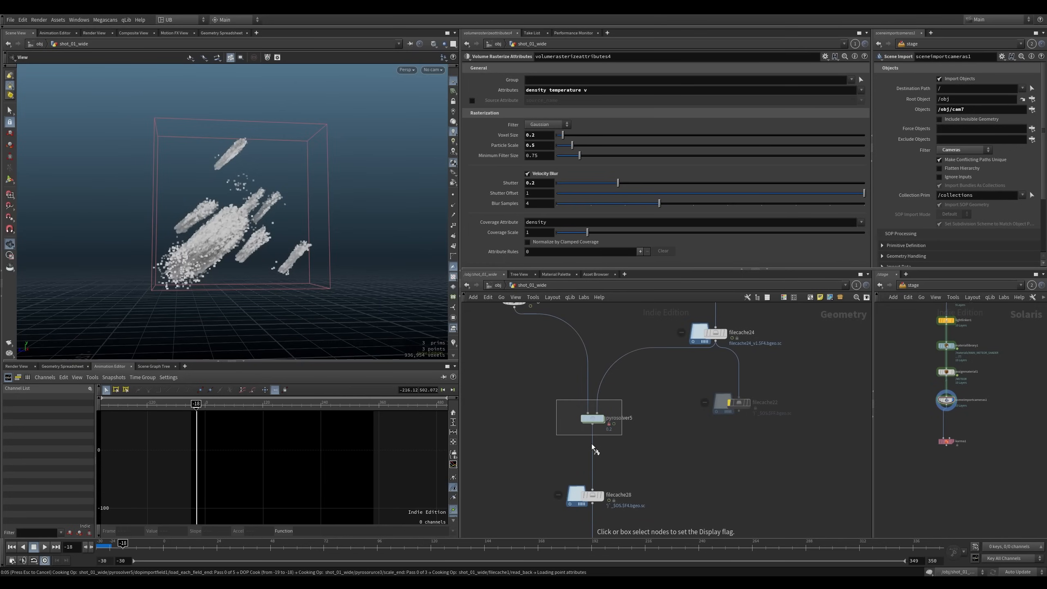
pyautogui.press('Escape')
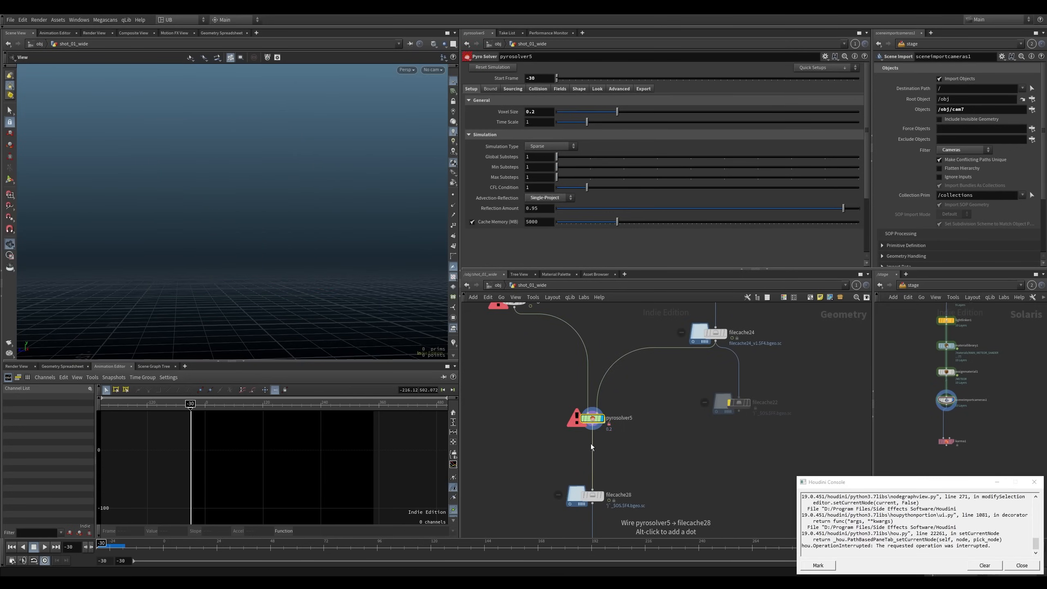
pyautogui.click(997, 483)
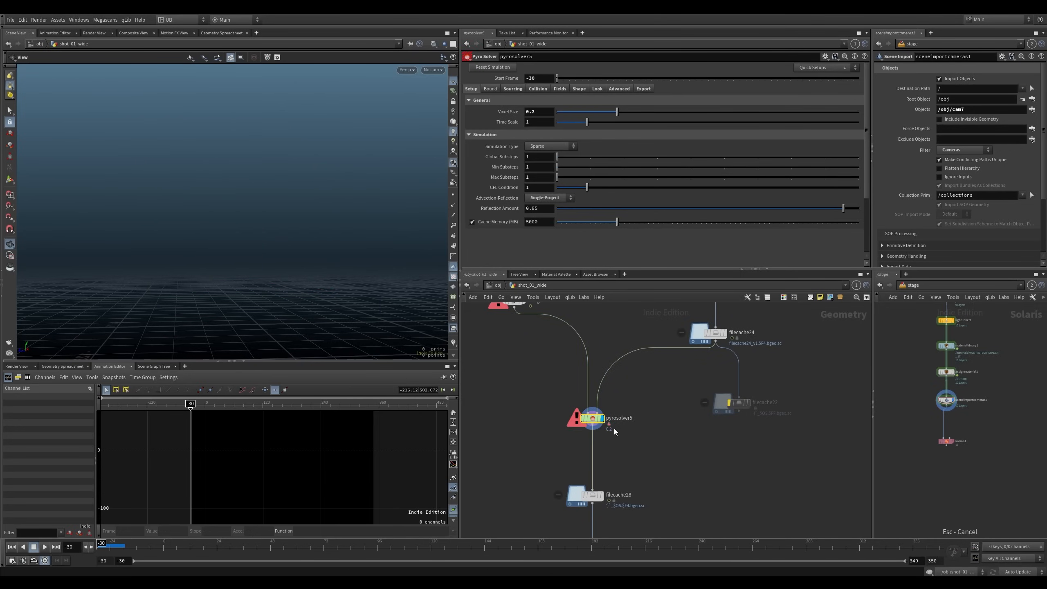
# Display merge7 and then pyrosolver5 to recook the solver, and set its Global Substeps to 3
pyautogui.moveTo(566, 445); pyautogui.dragTo(572, 500, button='middle')
pyautogui.press('r')
pyautogui.click(539, 352)
pyautogui.press('r')
pyautogui.click(568, 470)
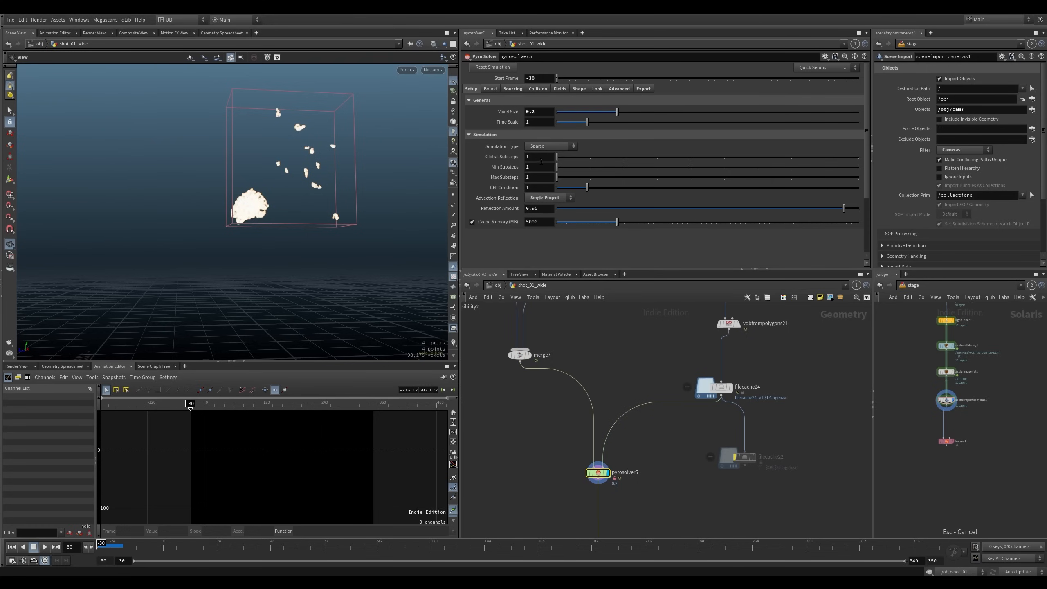
pyautogui.press('Return')
# Reframe the meteors at the start frame and launch a flipbook of the pyrosolver5 simulation
pyautogui.moveTo(644, 470); pyautogui.dragTo(627, 440, button='middle')
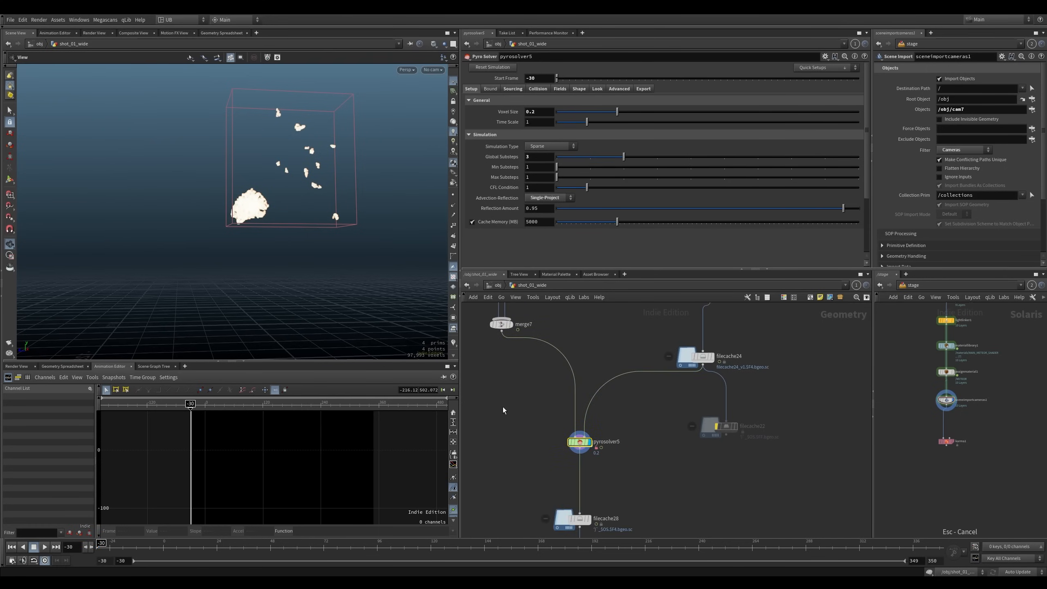
pyautogui.moveTo(285, 182); pyautogui.dragTo(377, 154, button='right')
pyautogui.moveTo(377, 154); pyautogui.dragTo(356, 221)
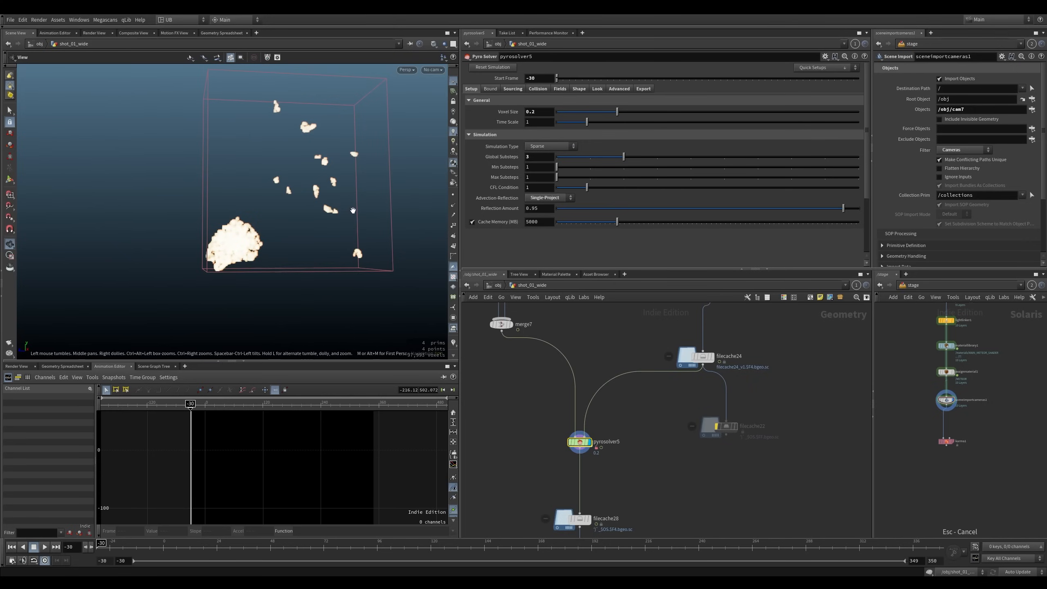
pyautogui.hotkey('alt', 'f')
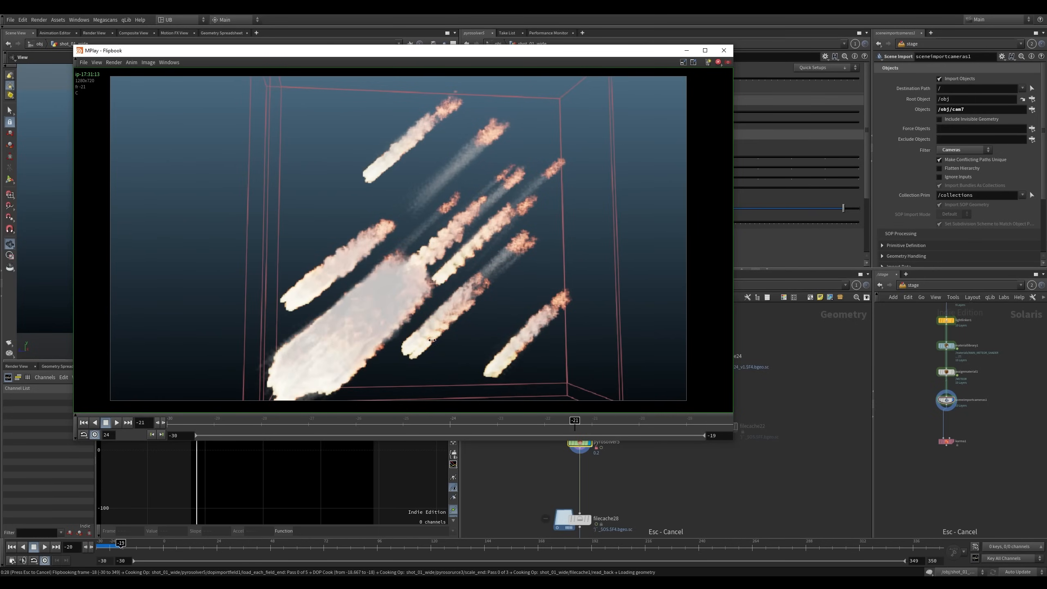
# Scrub through the rendered flipbook frames to examine the fire and smoke trails, and return to the network
pyautogui.moveTo(488, 424); pyautogui.dragTo(589, 400)
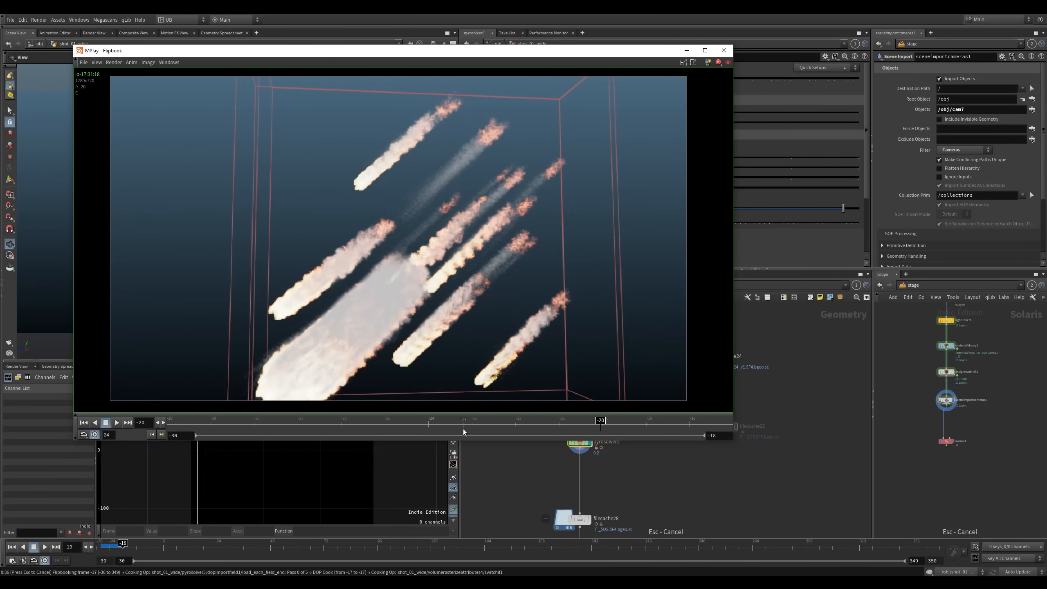
pyautogui.moveTo(462, 427); pyautogui.dragTo(531, 422)
pyautogui.click(528, 475)
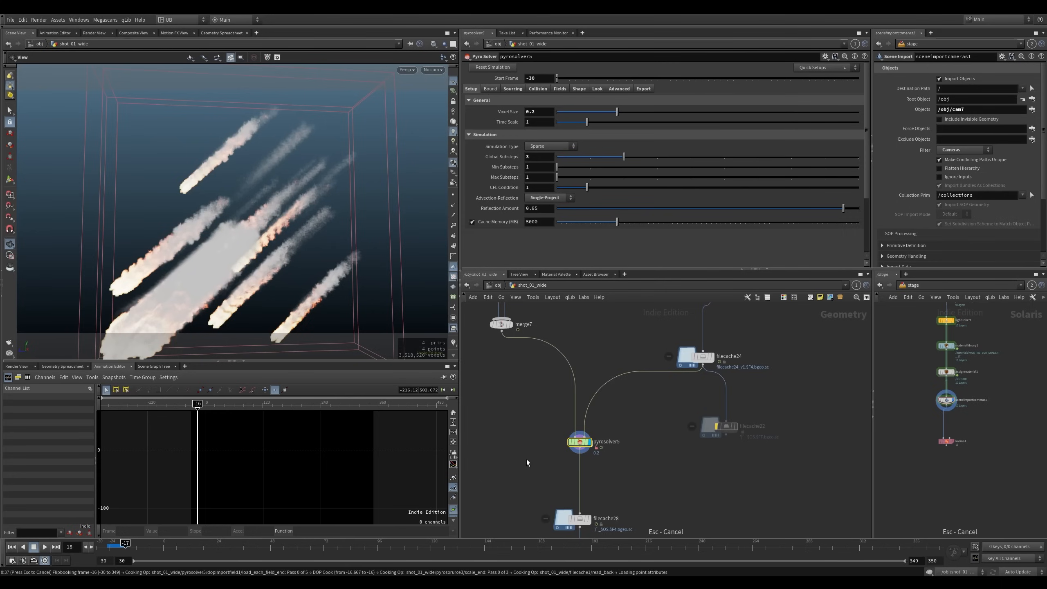
# Cancel the running flipbook and inspect the node information of filecache24
pyautogui.press('Escape')
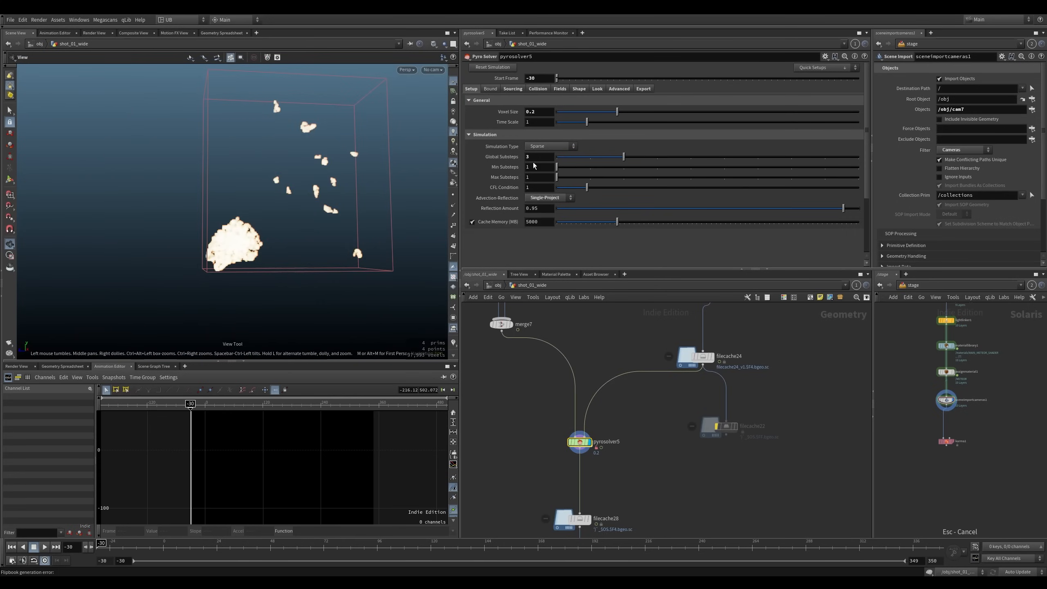
pyautogui.click(703, 358)
pyautogui.middleClick(706, 358)
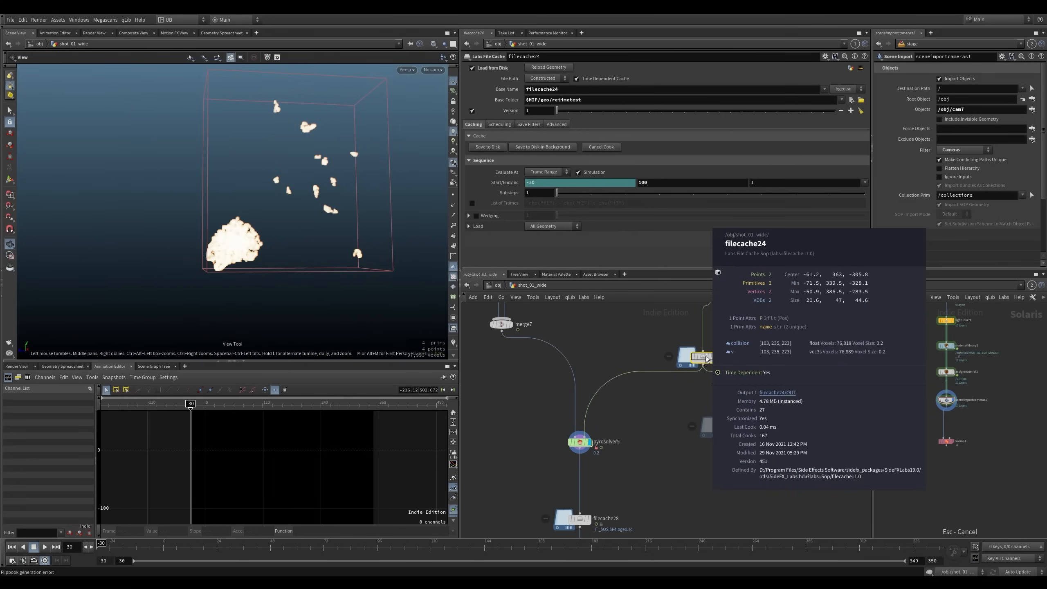
# Connect vdbfrompolygons21 directly to pyrosolver5's collision input, bypassing filecache24
pyautogui.moveTo(596, 346); pyautogui.dragTo(570, 350, button='middle')
pyautogui.moveTo(605, 429); pyautogui.dragTo(520, 470)
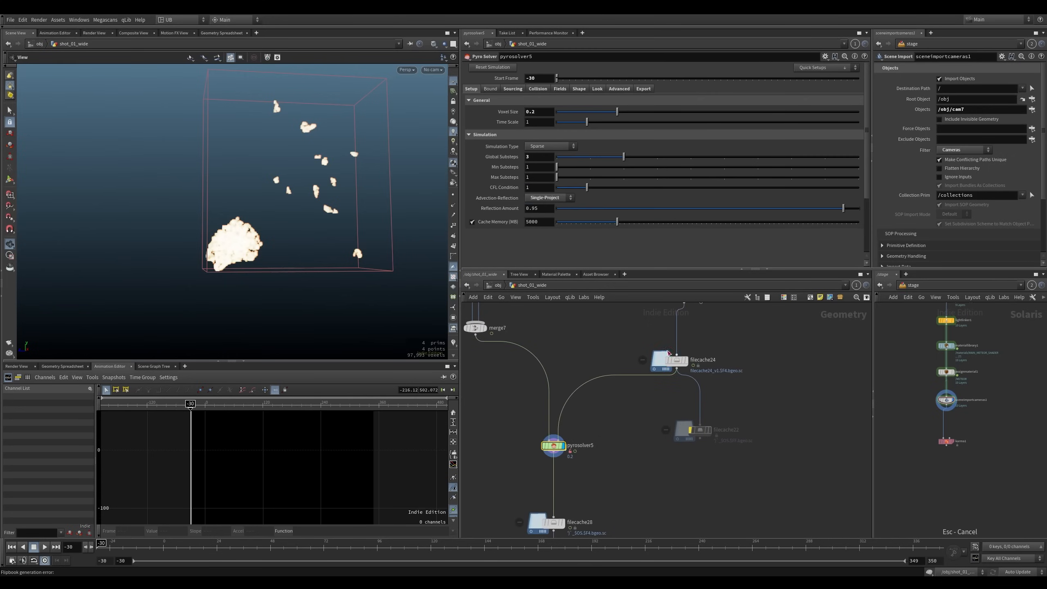
pyautogui.moveTo(669, 353); pyautogui.dragTo(643, 382)
pyautogui.moveTo(645, 386); pyautogui.dragTo(642, 417, button='middle')
pyautogui.moveTo(631, 406); pyautogui.dragTo(671, 349)
pyautogui.moveTo(717, 354); pyautogui.dragTo(717, 394, button='middle')
pyautogui.moveTo(740, 351); pyautogui.dragTo(620, 418)
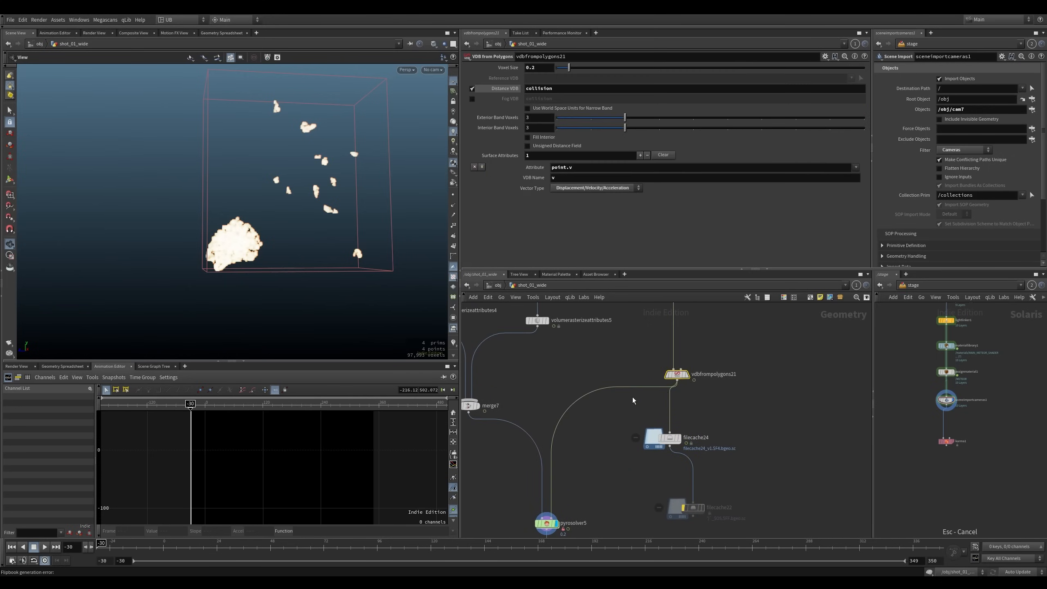
# Examine the timeblend and point velocity nodes above vdbfrompolygons21 and the Substeps setting of filecache24
pyautogui.moveTo(633, 383); pyautogui.dragTo(632, 420, button='middle')
pyautogui.moveTo(704, 311); pyautogui.dragTo(683, 419, button='middle')
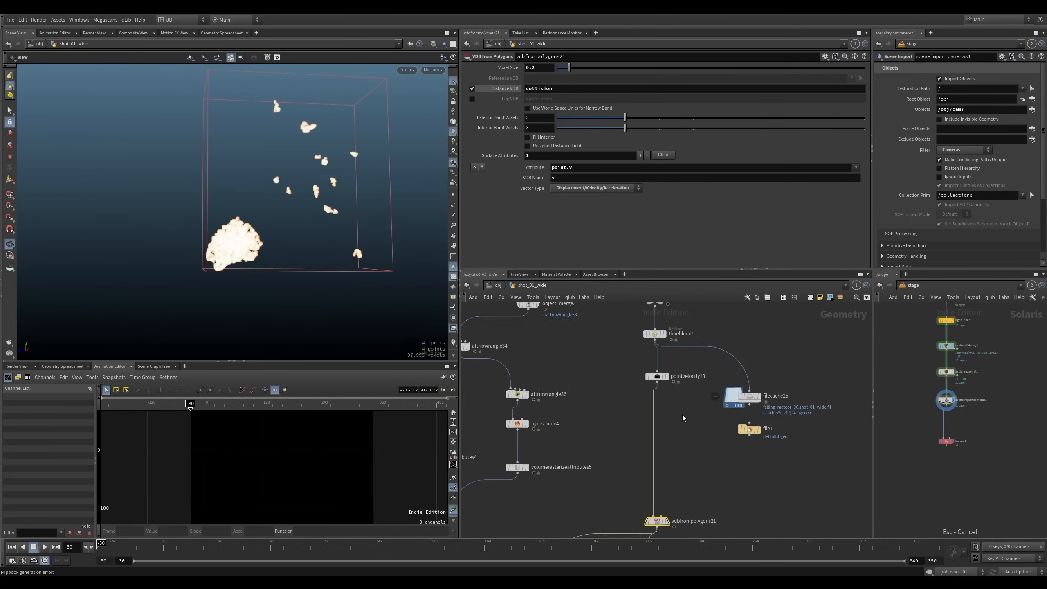
pyautogui.scroll(-3, 684, 418)
pyautogui.moveTo(681, 526); pyautogui.dragTo(685, 402, button='middle')
pyautogui.scroll(3, 631, 420)
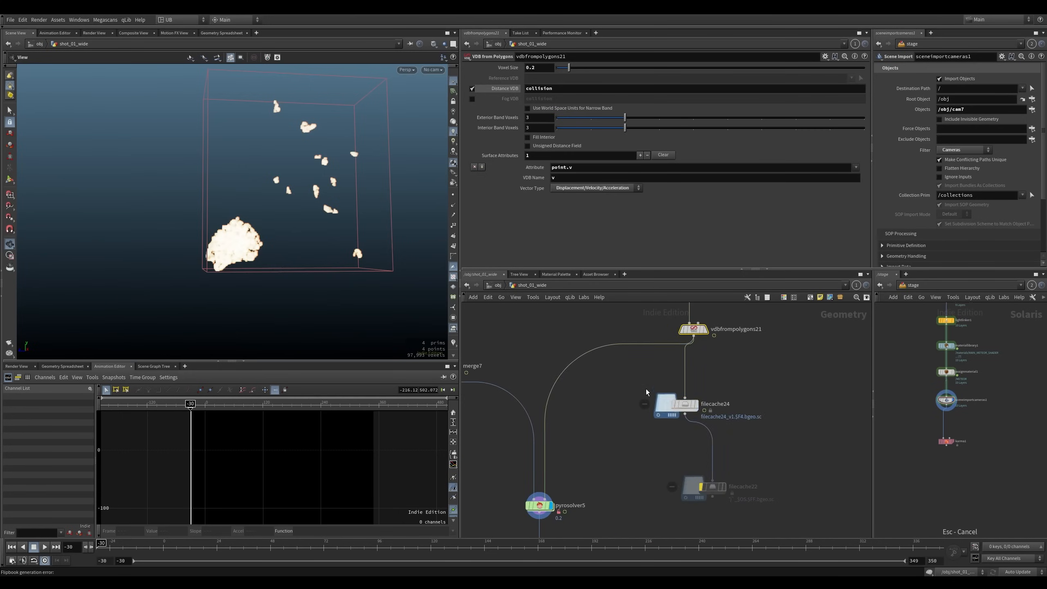
pyautogui.moveTo(647, 392); pyautogui.dragTo(711, 425)
pyautogui.moveTo(540, 193)
pyautogui.mouseDown()
pyautogui.moveTo(505, 201)
pyautogui.moveTo(697, 192)
pyautogui.moveTo(558, 203)
pyautogui.mouseUp()
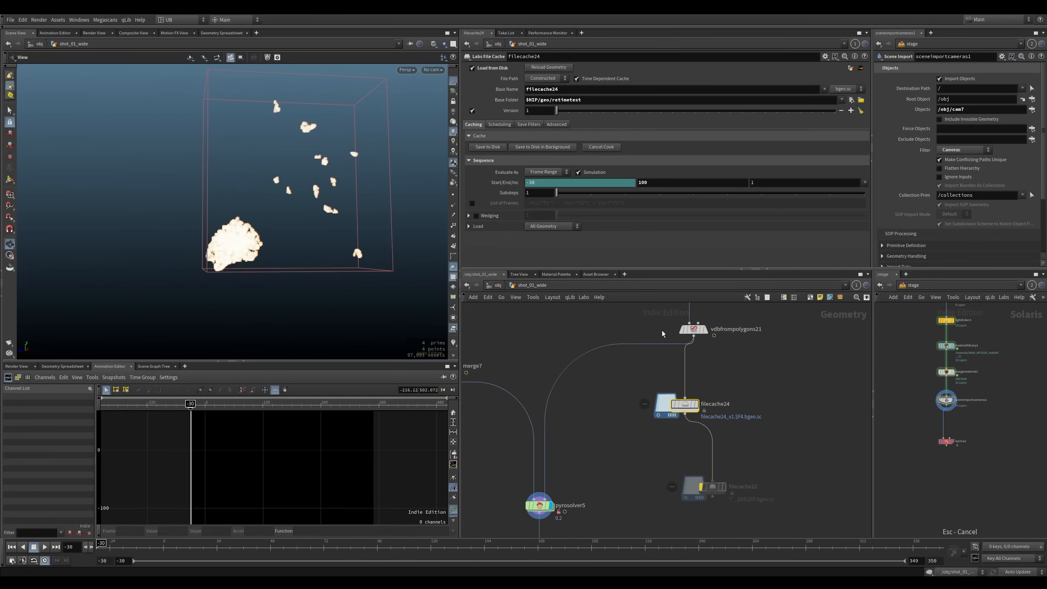
# Select pyrosolver5 and launch a new flipbook of its simulation
pyautogui.click(705, 330)
pyautogui.moveTo(598, 439); pyautogui.dragTo(630, 381, button='middle')
pyautogui.click(582, 447)
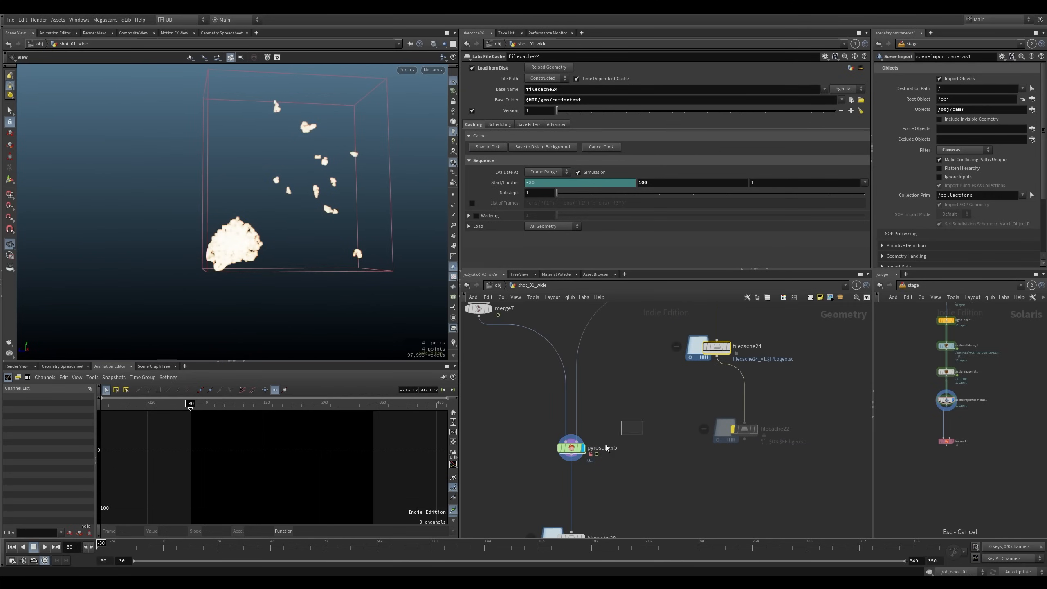
pyautogui.click(571, 447)
pyautogui.hotkey('alt', 'f')
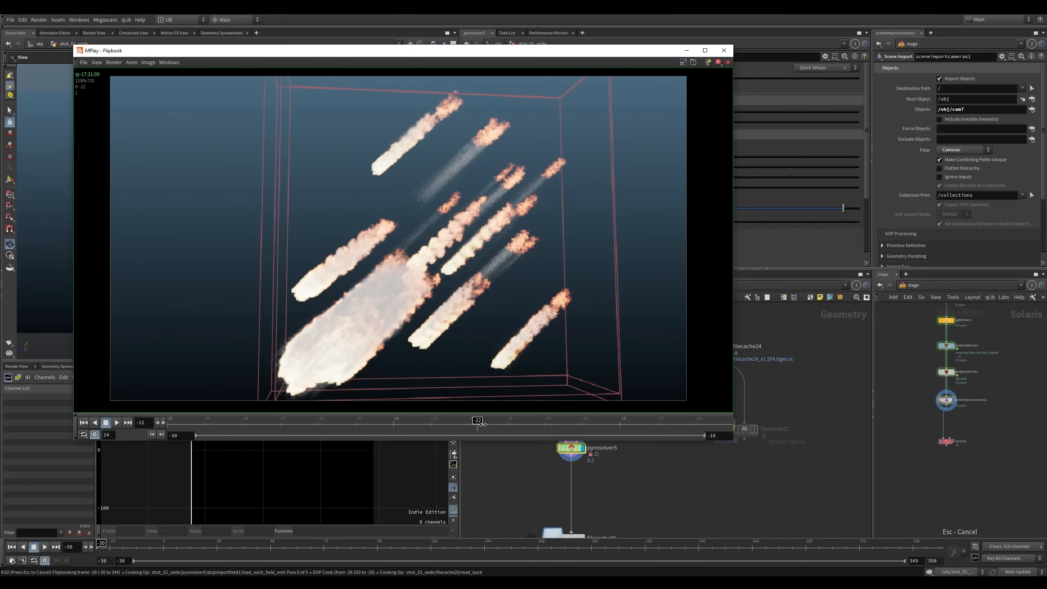
# Zoom into the flipbook and compare frames -26 to -19 for stepping in the meteor trails, and return to the network
pyautogui.scroll(5, 424, 349)
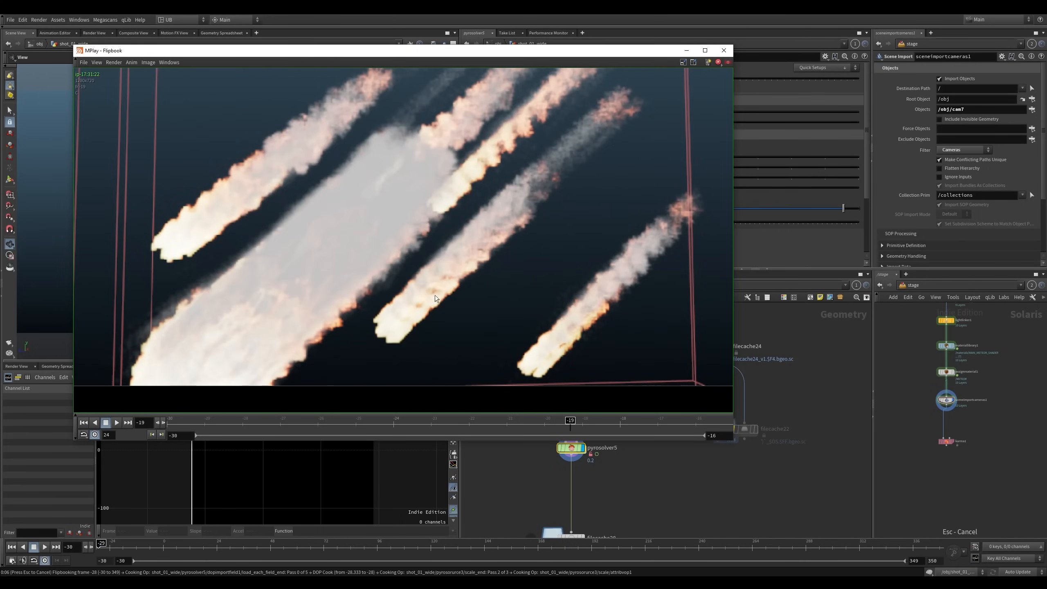
pyautogui.scroll(-5, 415, 334)
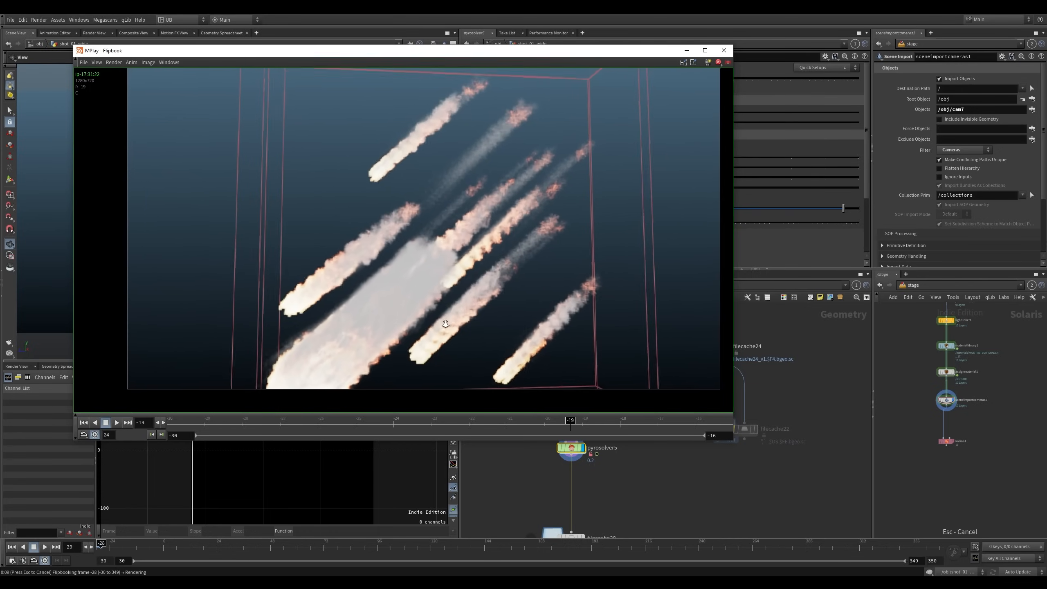
pyautogui.scroll(2, 446, 324)
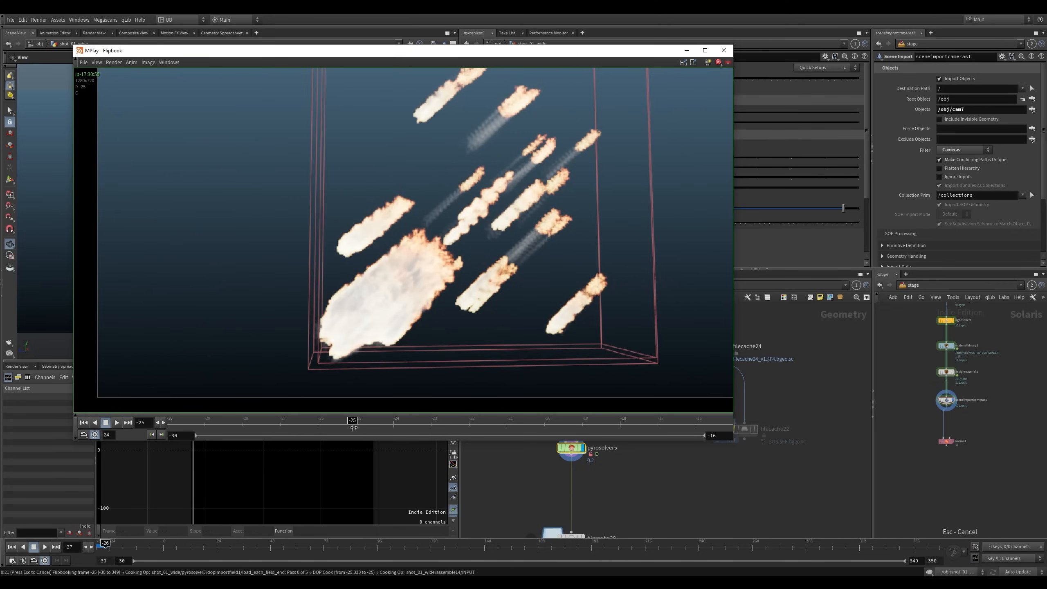
pyautogui.scroll(2, 491, 304)
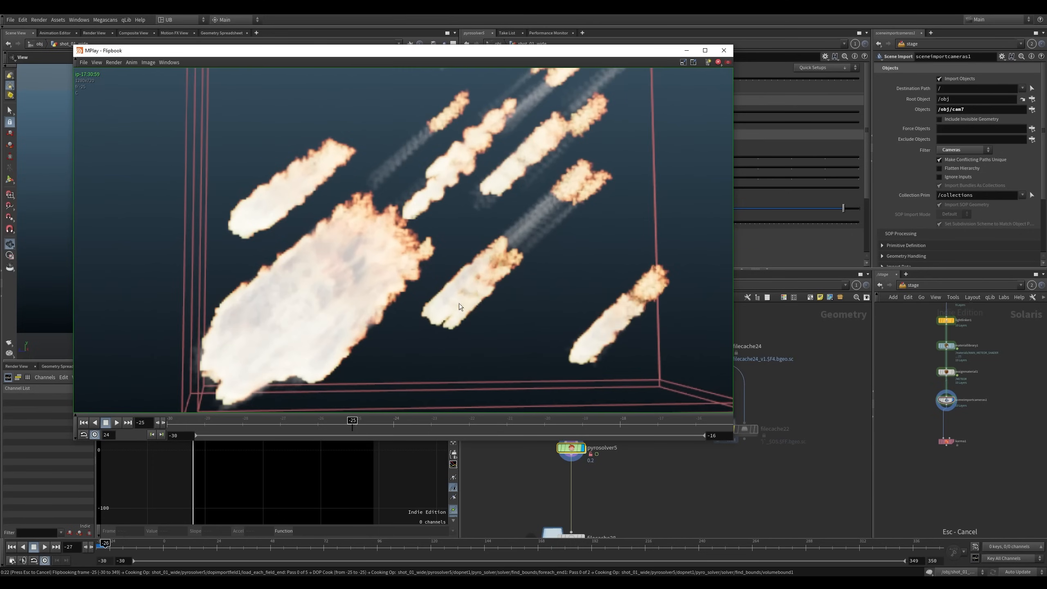
pyautogui.click(335, 423)
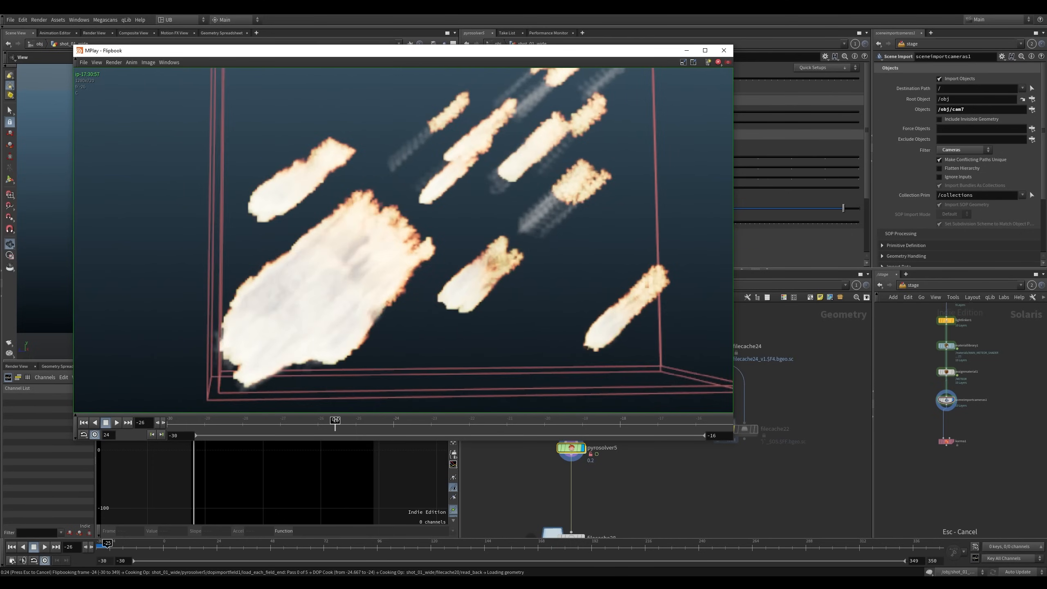
pyautogui.moveTo(335, 421); pyautogui.dragTo(416, 421)
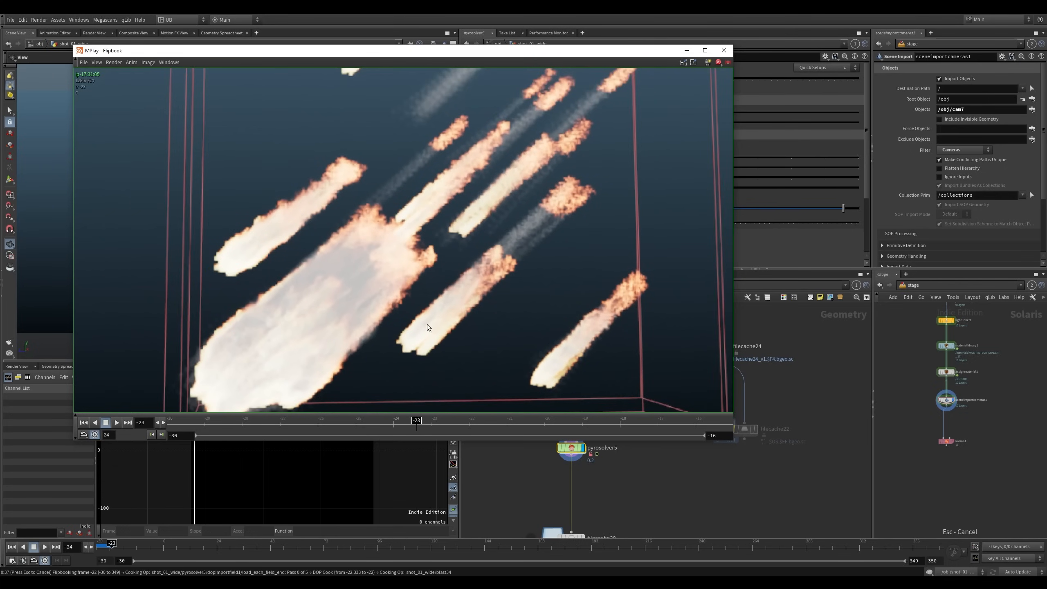
pyautogui.click(512, 471)
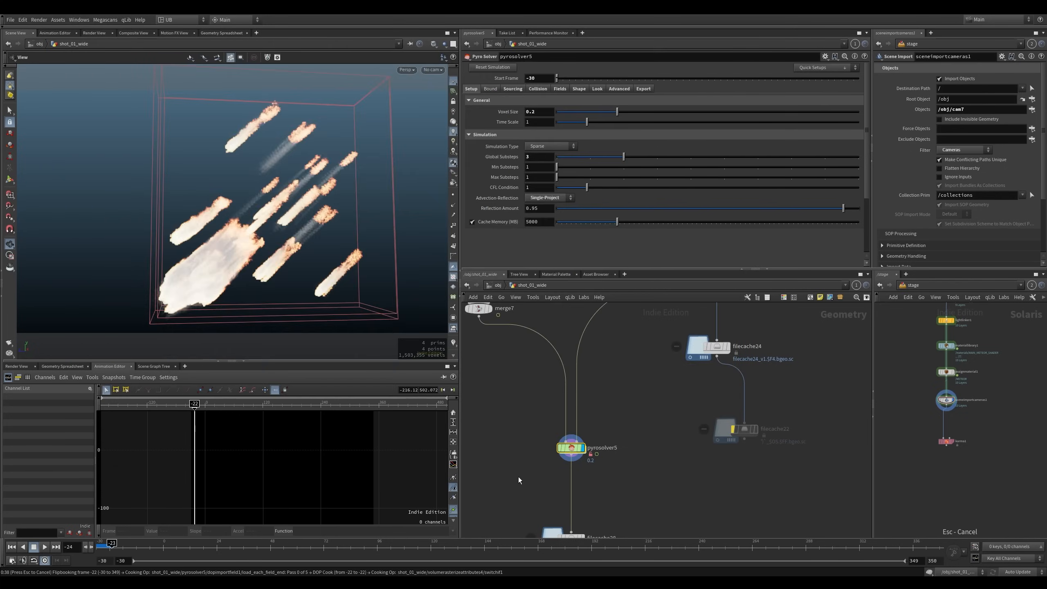
# Stop the flipbook and trace the source and collision branches feeding pyrosolver5, including vdbfrompolygons21 and visibility2
pyautogui.scroll(-5, 530, 432)
pyautogui.moveTo(628, 345); pyautogui.dragTo(620, 377, button='middle')
pyautogui.click(614, 376)
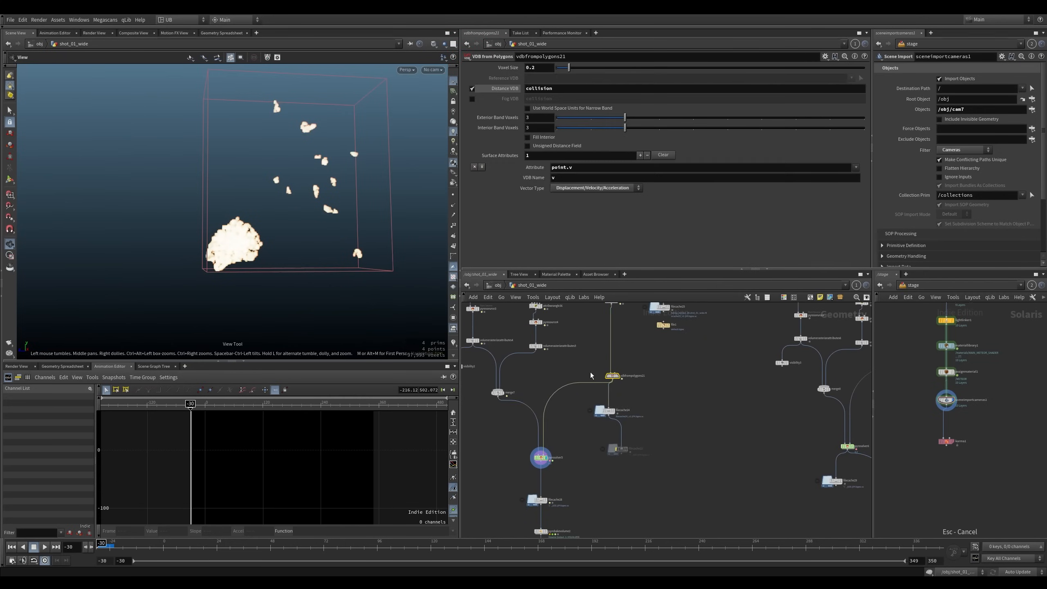
pyautogui.moveTo(548, 380); pyautogui.dragTo(577, 385, button='middle')
pyautogui.moveTo(576, 386); pyautogui.dragTo(528, 412)
pyautogui.moveTo(584, 360); pyautogui.dragTo(592, 423, button='middle')
pyautogui.moveTo(602, 353); pyautogui.dragTo(484, 475)
pyautogui.click(577, 451)
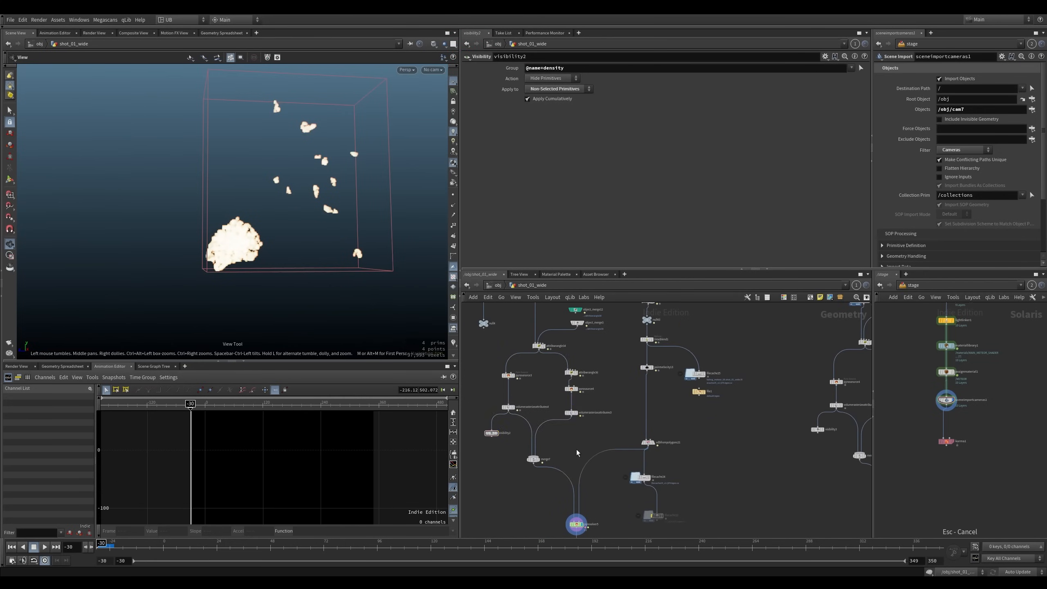
pyautogui.moveTo(578, 451); pyautogui.dragTo(573, 395, button='middle')
pyautogui.scroll(4, 586, 470)
pyautogui.moveTo(598, 437); pyautogui.dragTo(614, 383, button='middle')
pyautogui.moveTo(619, 393); pyautogui.dragTo(559, 450)
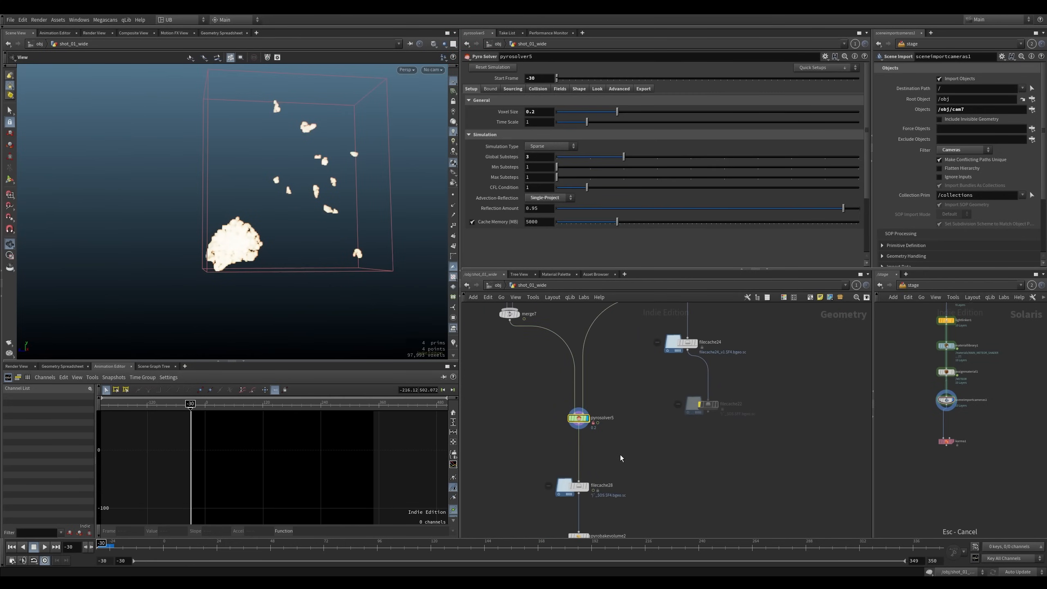
pyautogui.scroll(2, 599, 433)
pyautogui.moveTo(622, 440); pyautogui.dragTo(619, 424, button='middle')
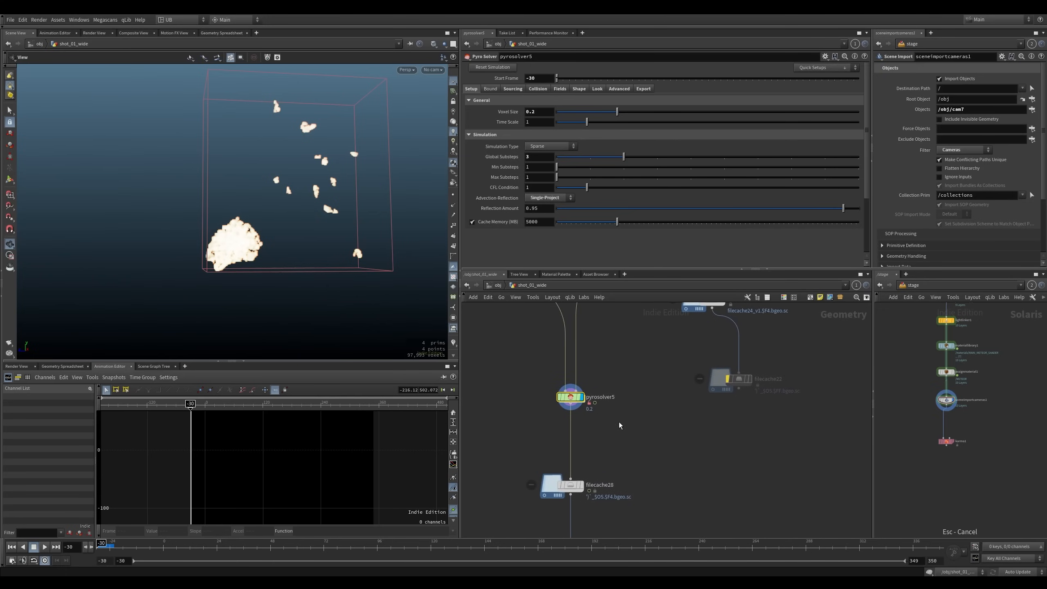
pyautogui.moveTo(638, 365); pyautogui.dragTo(626, 423, button='middle')
pyautogui.scroll(-4, 628, 422)
pyautogui.moveTo(674, 384); pyautogui.dragTo(680, 381)
pyautogui.moveTo(641, 440); pyautogui.dragTo(619, 441, button='middle')
pyautogui.scroll(3, 618, 425)
pyautogui.moveTo(614, 425); pyautogui.dragTo(589, 450)
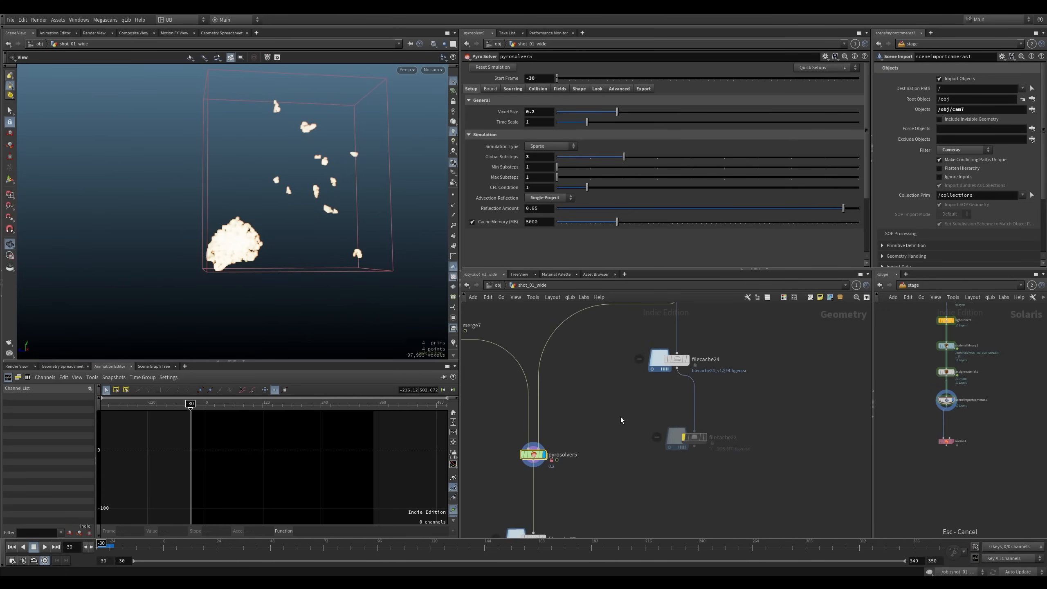
pyautogui.moveTo(678, 360); pyautogui.dragTo(680, 374)
pyautogui.moveTo(619, 406); pyautogui.dragTo(622, 382, button='middle')
pyautogui.scroll(-2, 620, 448)
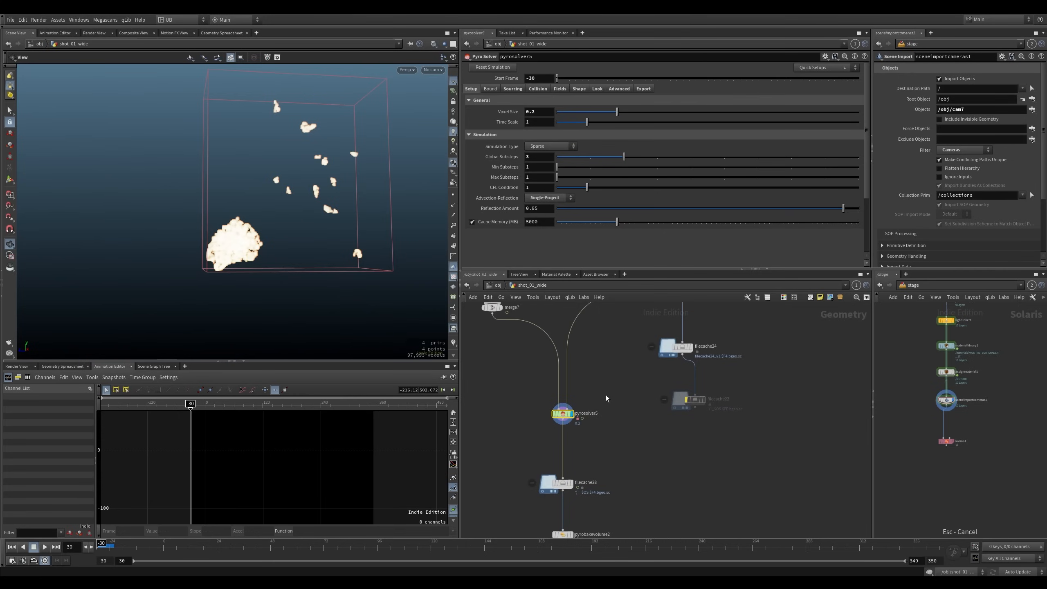
# Display the cached simulation at filecache28 and the final output at null45
pyautogui.moveTo(654, 421); pyautogui.dragTo(666, 409, button='middle')
pyautogui.moveTo(666, 409); pyautogui.dragTo(618, 454)
pyautogui.click(609, 443)
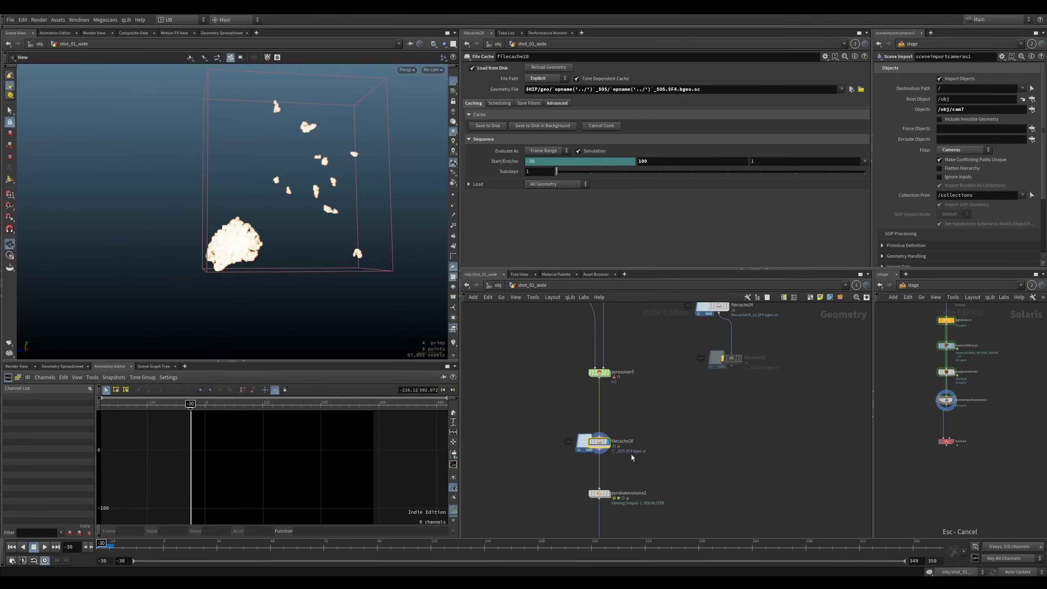
pyautogui.moveTo(675, 425); pyautogui.dragTo(659, 400, button='middle')
pyautogui.moveTo(659, 400); pyautogui.dragTo(610, 424)
pyautogui.click(576, 523)
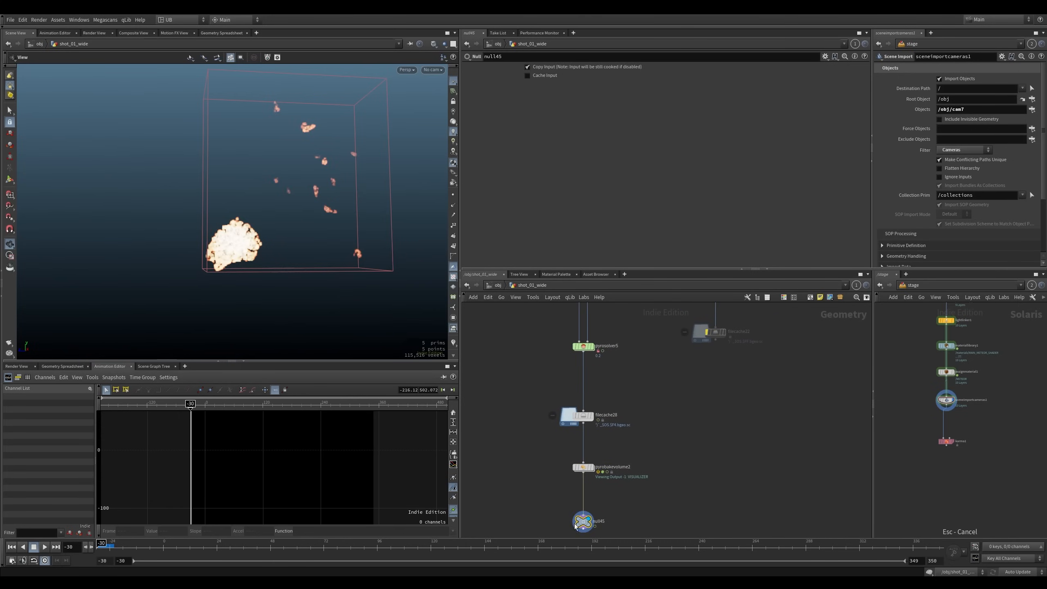
# Review the Bindings, Scatter, Fire and Smoke settings of pyrobakevolume2
pyautogui.moveTo(549, 444); pyautogui.dragTo(629, 493)
pyautogui.scroll(3, 613, 491)
pyautogui.moveTo(614, 484); pyautogui.dragTo(612, 448, button='middle')
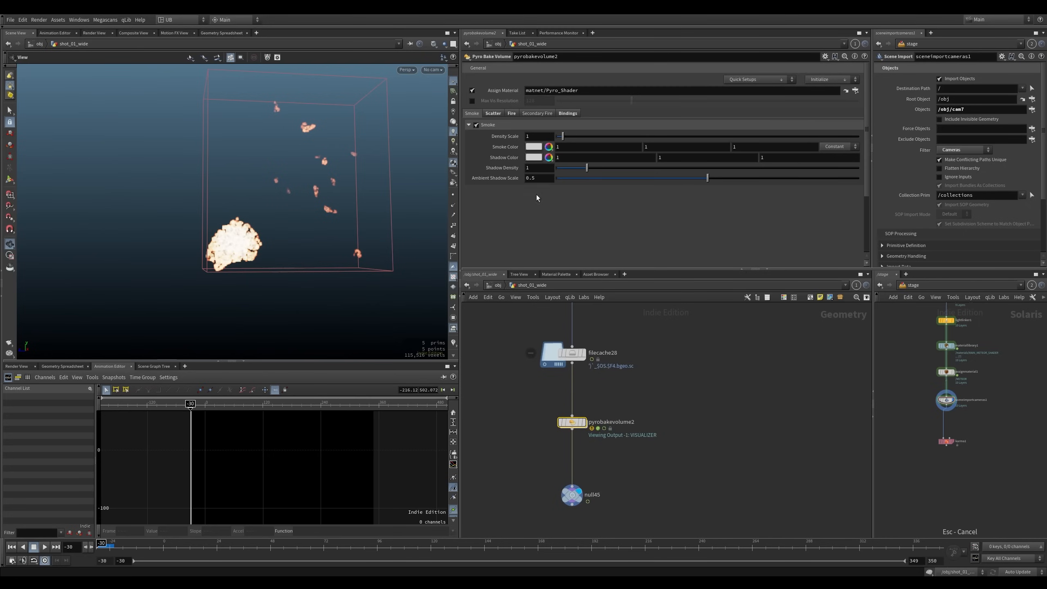
pyautogui.click(575, 114)
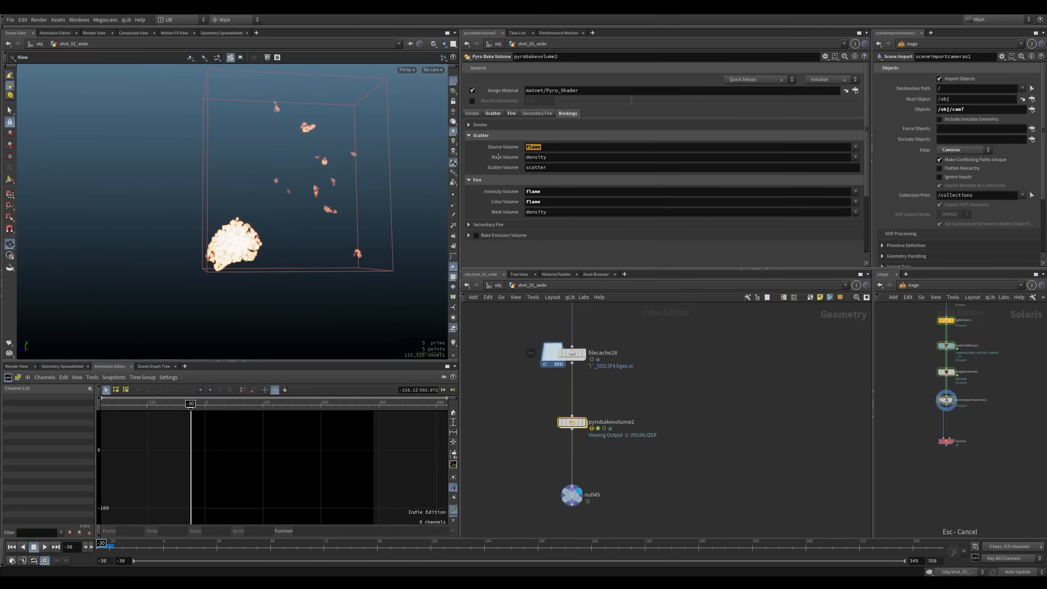
pyautogui.click(494, 113)
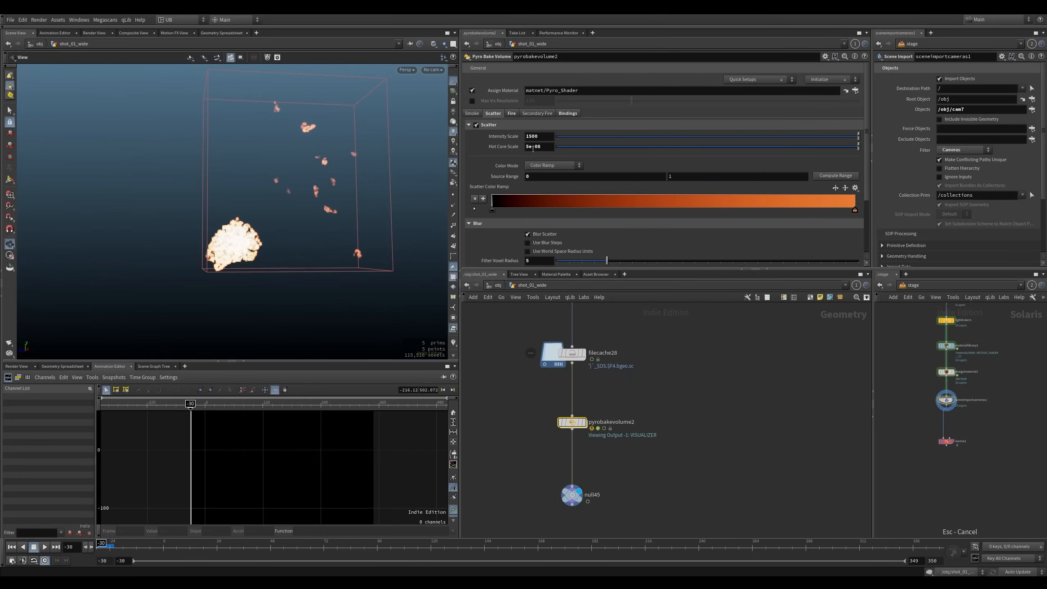
pyautogui.click(512, 113)
pyautogui.click(472, 113)
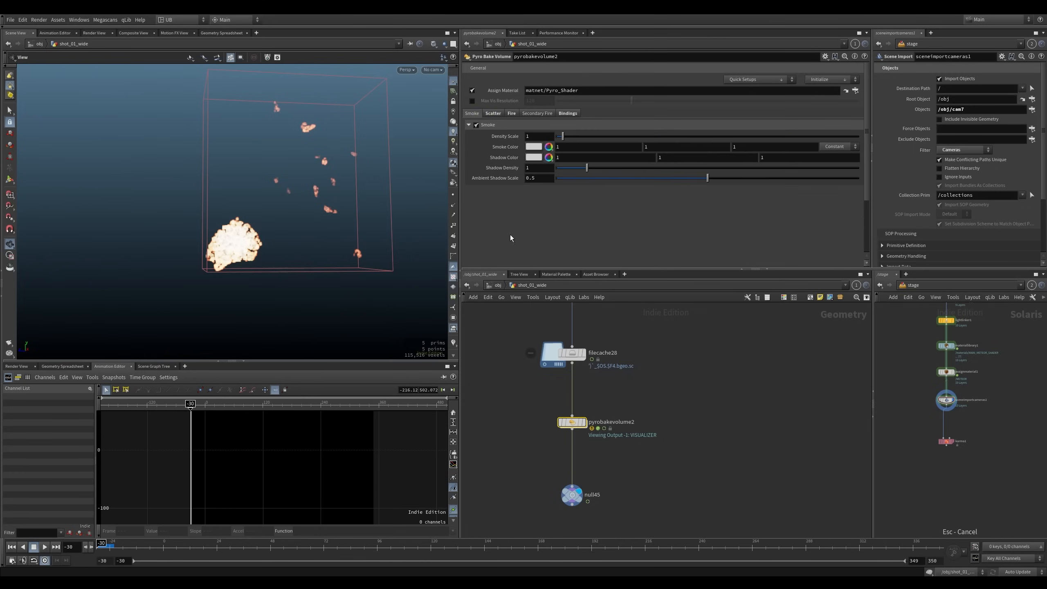
# Select null45, move the timeline to frame 63, and reframe the view on the cached meteor smoke trails
pyautogui.moveTo(539, 473); pyautogui.dragTo(529, 403, button='middle')
pyautogui.click(562, 426)
pyautogui.moveTo(244, 548); pyautogui.dragTo(306, 549)
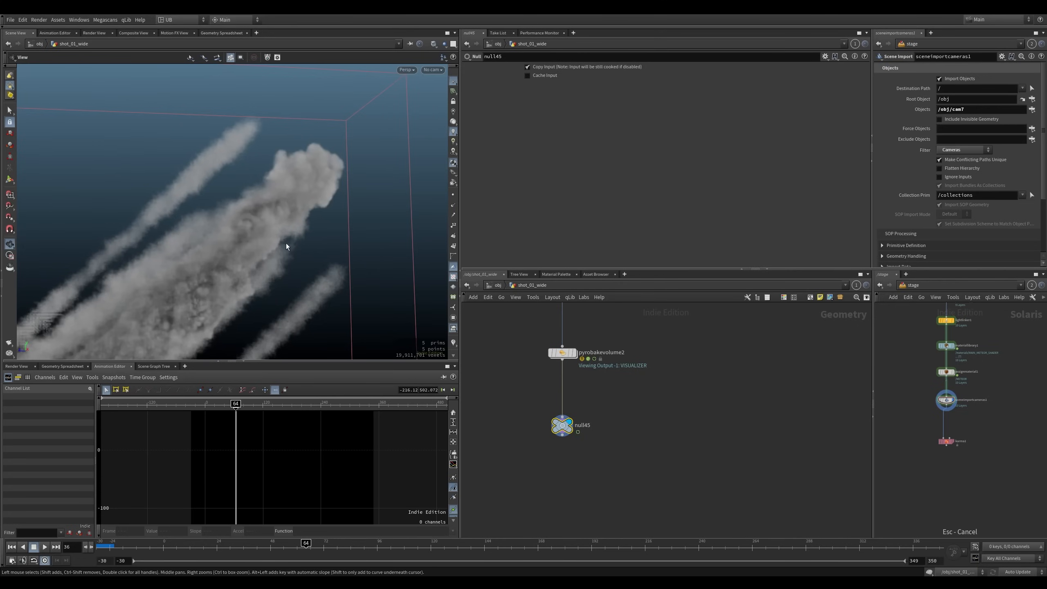
pyautogui.press('Left')
pyautogui.moveTo(246, 303); pyautogui.dragTo(309, 210, button='middle')
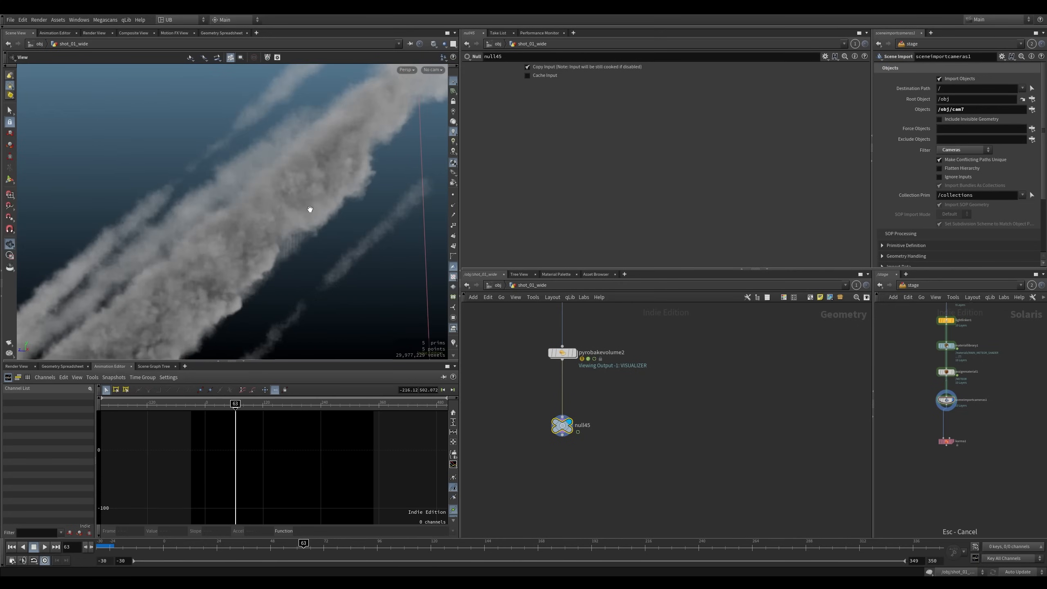
pyautogui.scroll(-5, 309, 210)
pyautogui.moveTo(222, 292); pyautogui.dragTo(323, 188, button='middle')
pyautogui.moveTo(323, 188); pyautogui.dragTo(331, 239)
# Enter selection mode, toggle the viewport to plain shading without the wire overlay, and orbit around the burning trails
pyautogui.press('s')
pyautogui.press('w')
pyautogui.press('w')
pyautogui.hotkey('shift', 'w')
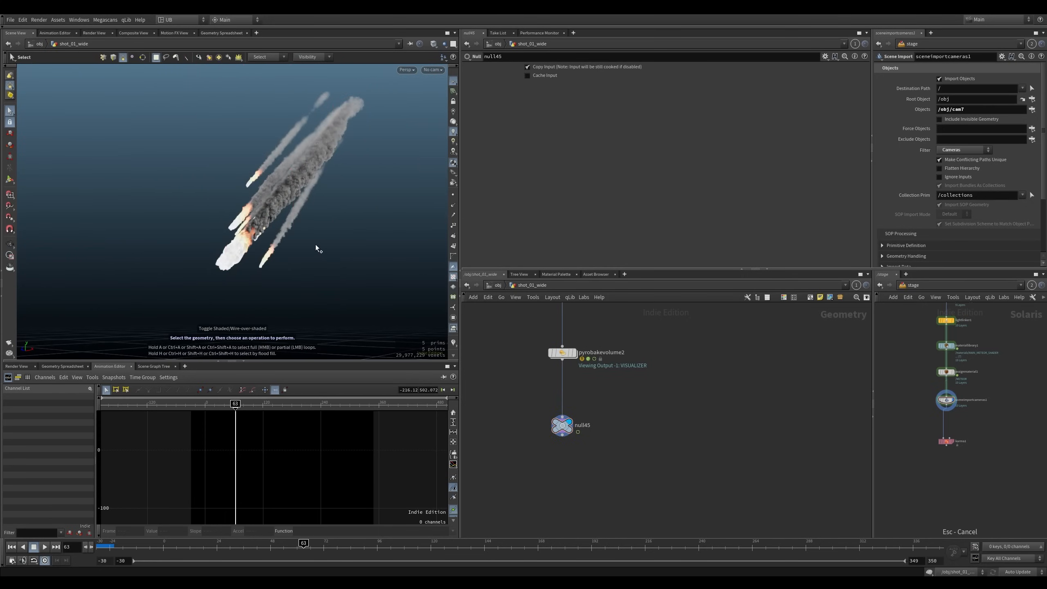
pyautogui.keyDown('alt'); pyautogui.moveTo(304, 198); pyautogui.dragTo(270, 207); pyautogui.keyUp('alt')
pyautogui.press('s')
pyautogui.press('Escape')
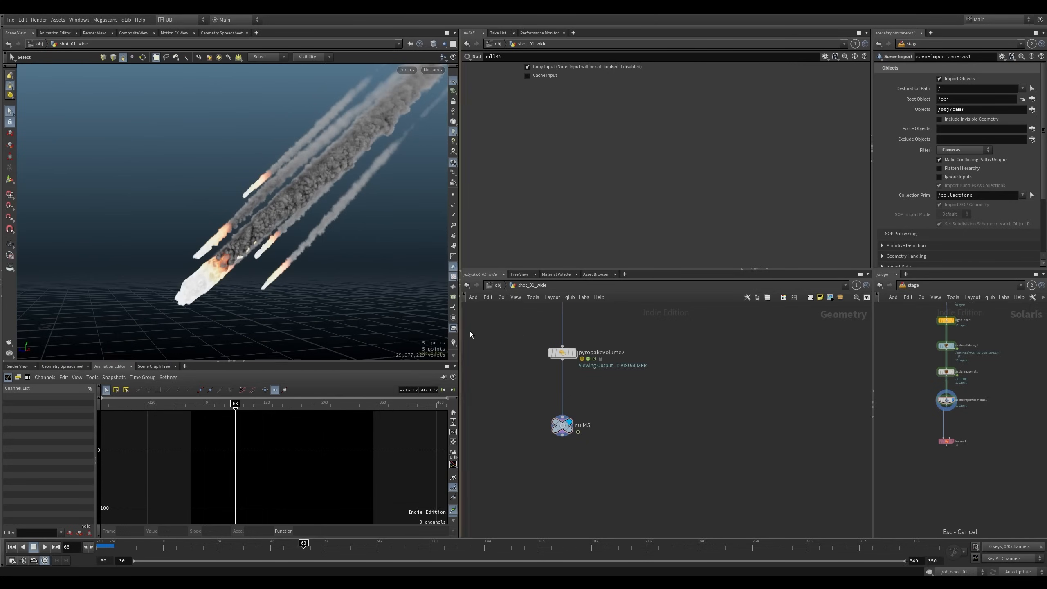
# Return to frame -30, select pyrosolver5, and review its Sourcing and Collision settings
pyautogui.moveTo(513, 309); pyautogui.dragTo(523, 444, button='middle')
pyautogui.moveTo(528, 484); pyautogui.dragTo(555, 491)
pyautogui.hotkey('ctrl', 'Up')
pyautogui.click(518, 90)
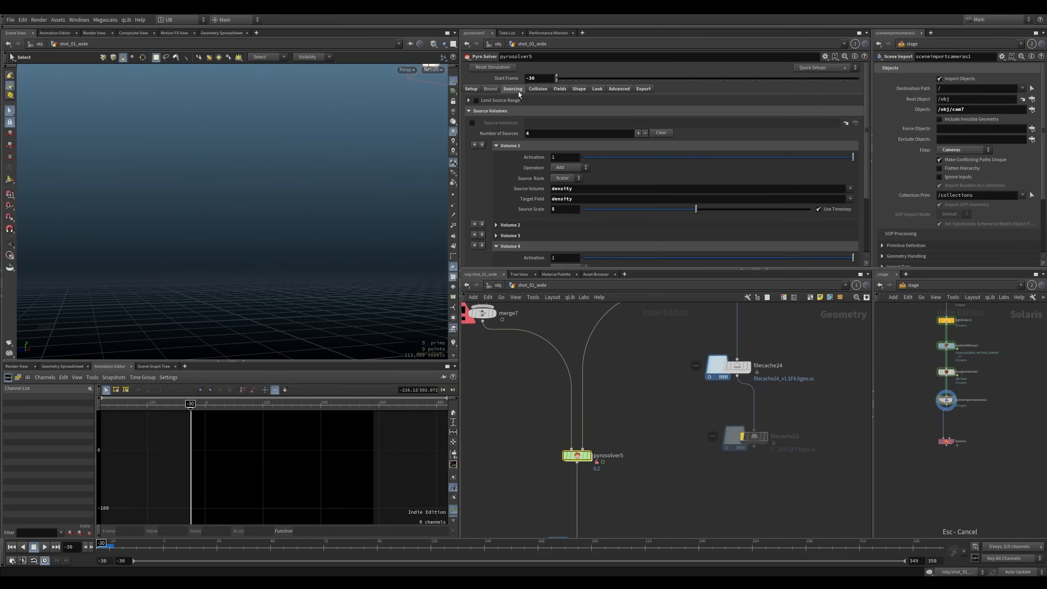
pyautogui.click(539, 89)
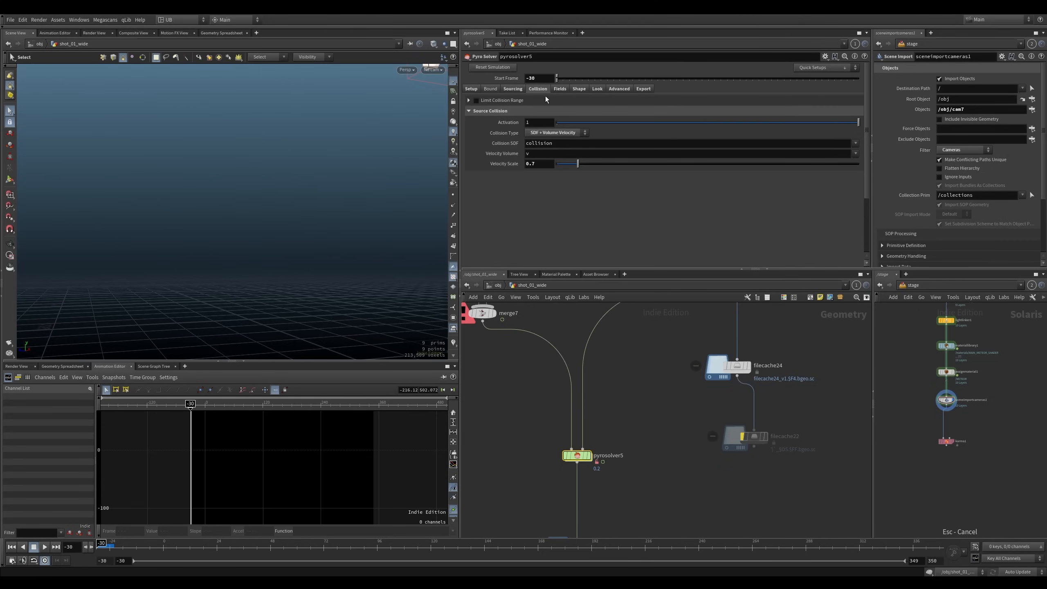
pyautogui.moveTo(612, 394); pyautogui.dragTo(604, 392, button='middle')
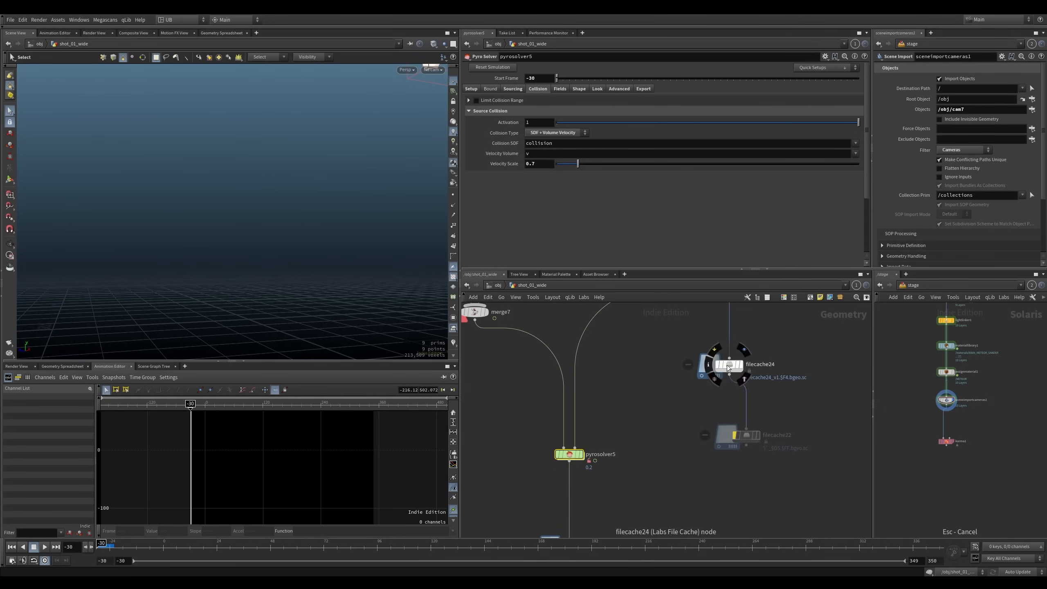
# Nudge filecache24 in the network and review pyrosolver5's collision type options and setup substeps
pyautogui.moveTo(727, 365); pyautogui.dragTo(743, 370)
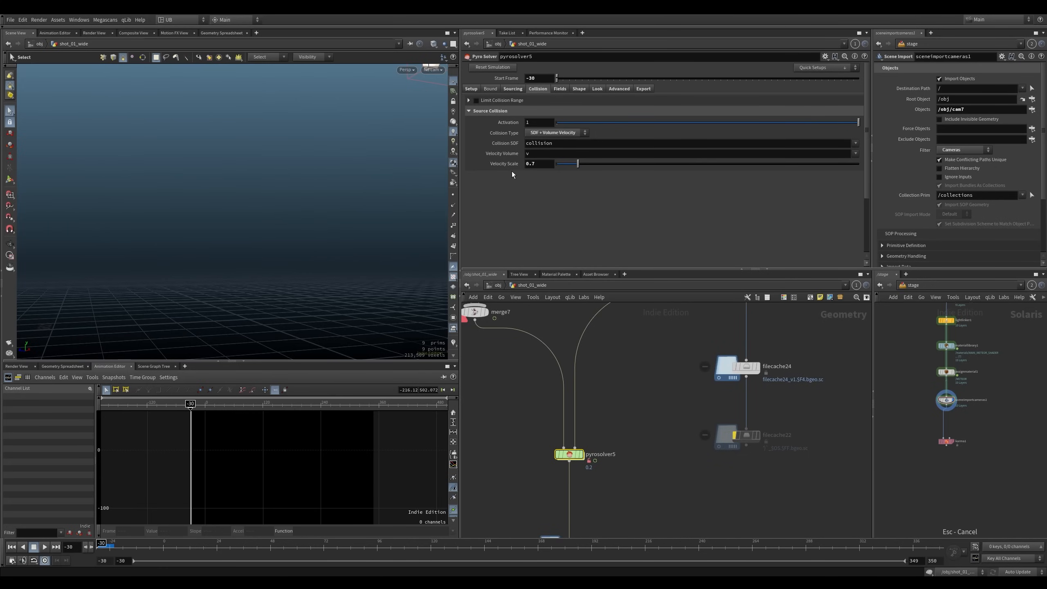
pyautogui.click(552, 133)
pyautogui.click(547, 152)
pyautogui.click(471, 89)
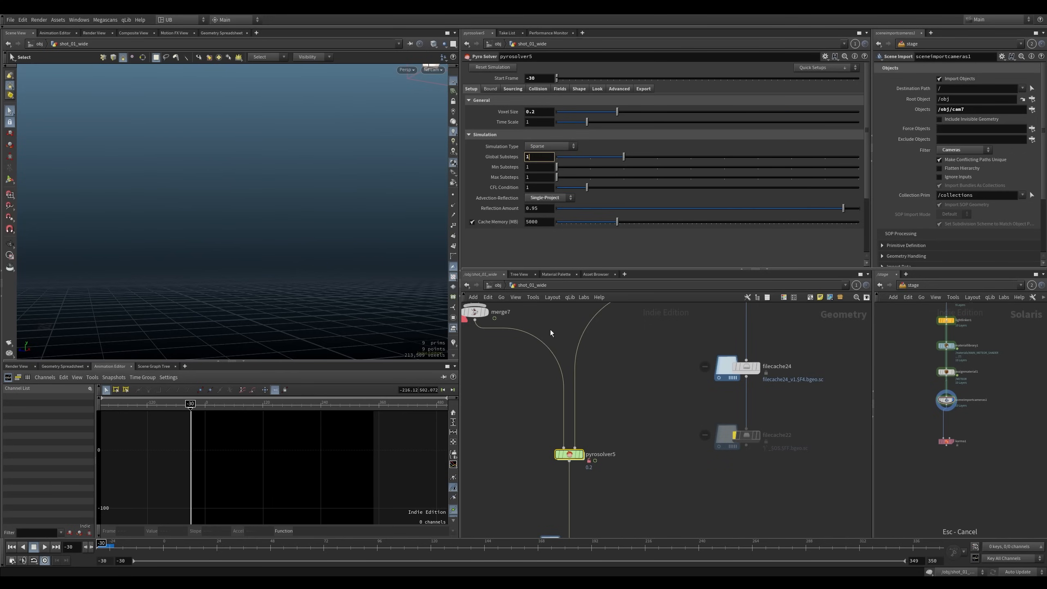
# Set pyrosolver5's collision Velocity Scale to 5
pyautogui.click(541, 89)
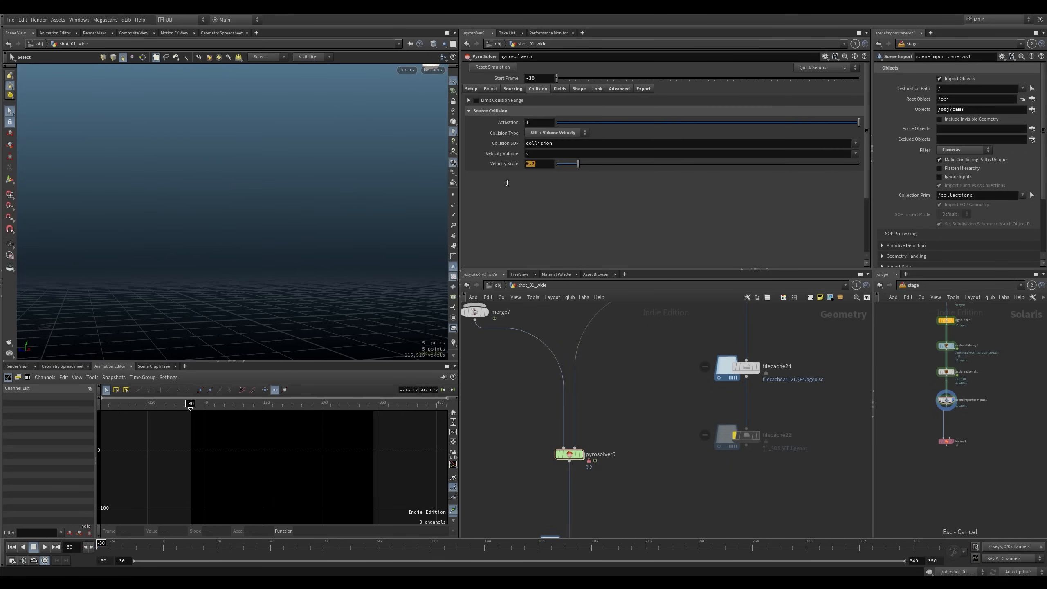
pyautogui.write('5')
pyautogui.press('Return')
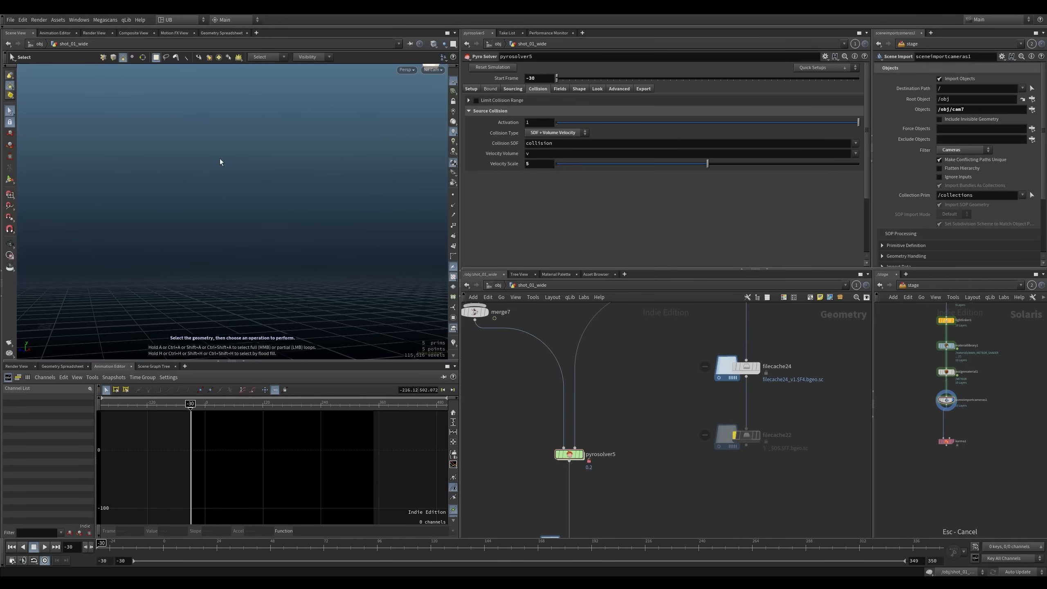
# Play the cached meteor result from frame -30 to -11 and frame the view on the burning trails
pyautogui.press('Up')
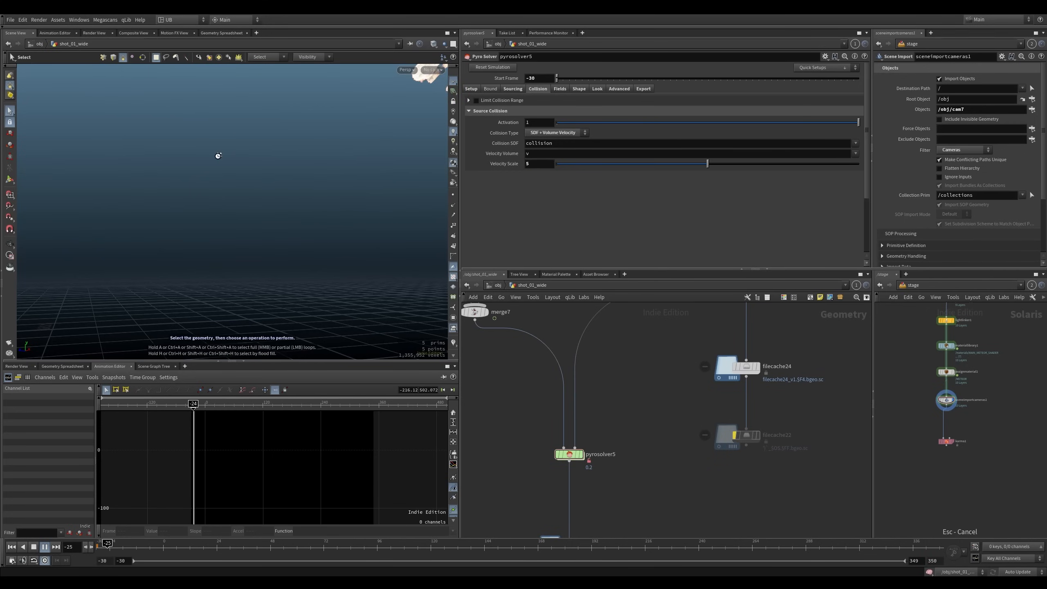
pyautogui.press('Escape')
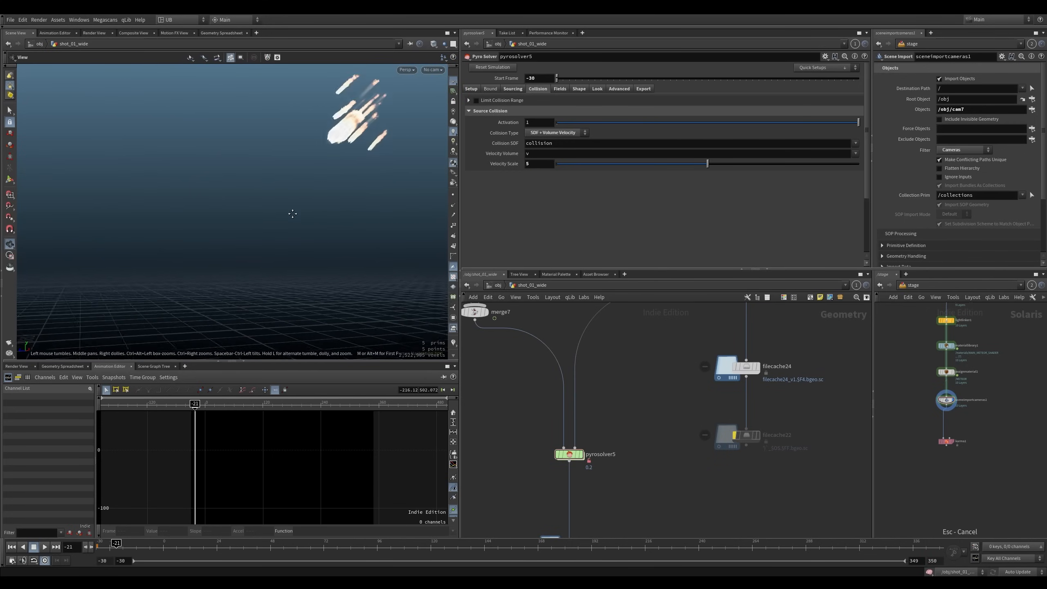
pyautogui.keyDown('alt'); pyautogui.moveTo(293, 200); pyautogui.dragTo(324, 189, button='right'); pyautogui.keyUp('alt')
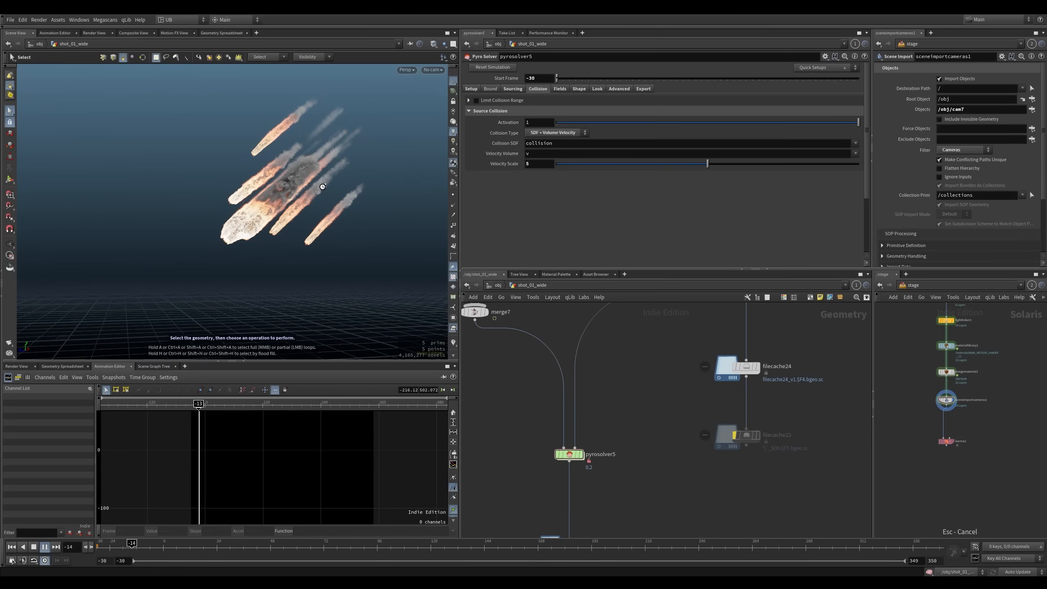
pyautogui.press('Escape')
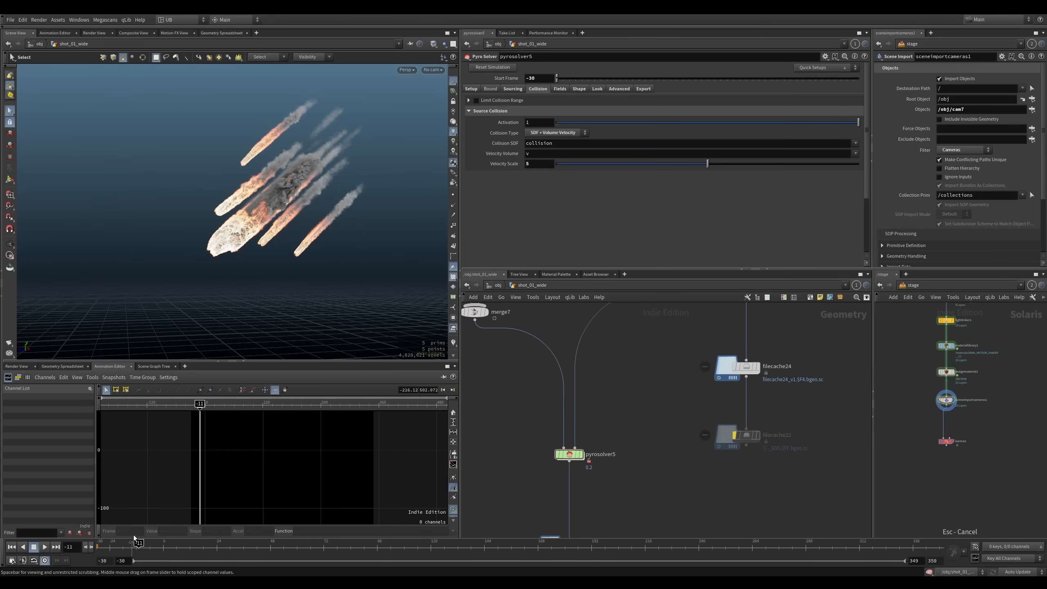
# Display pyrosolver5 in the viewport and run its simulation up to frame -19
pyautogui.scroll(2, 292, 241)
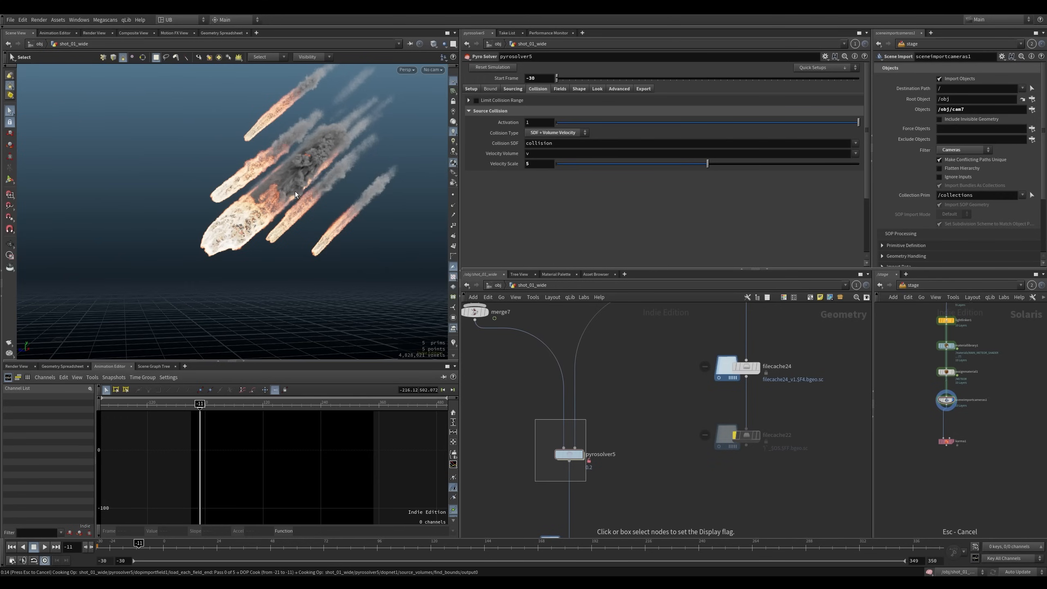
pyautogui.press('Escape')
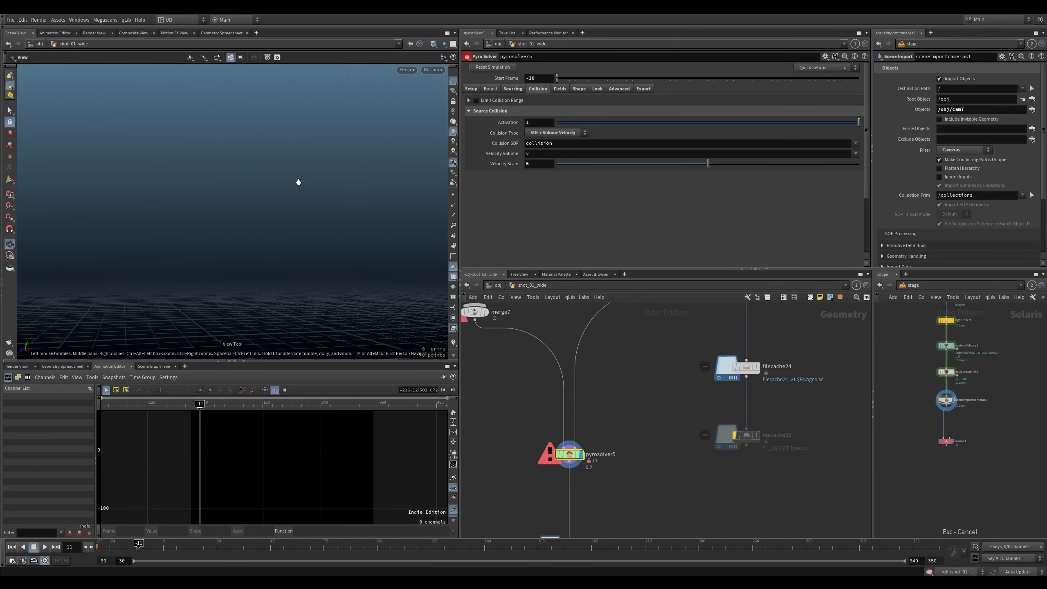
pyautogui.press('Up')
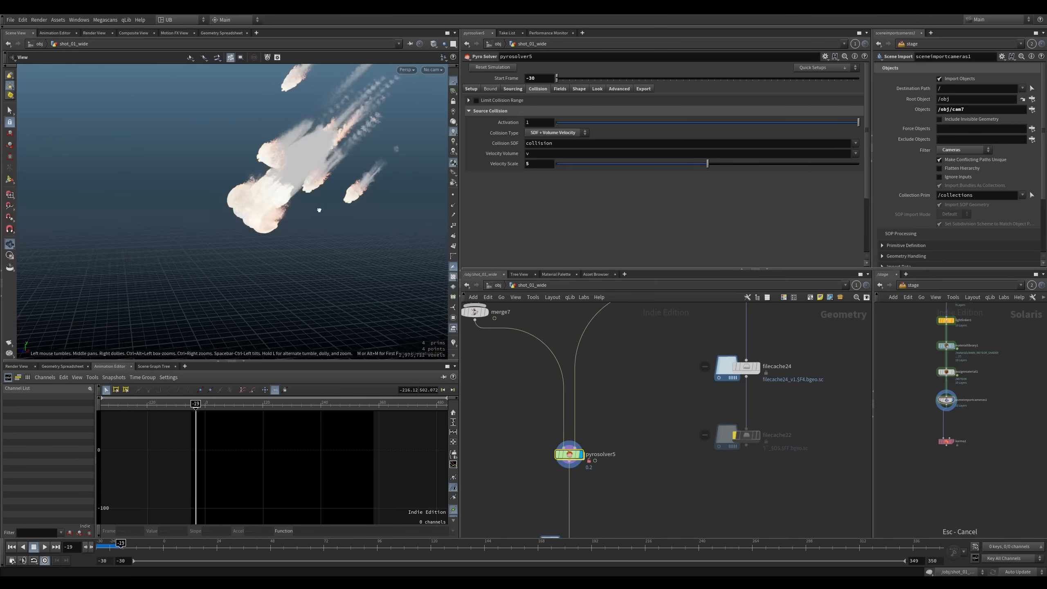
# Save the scene and set pyrosolver5's collision Velocity Scale to 0.7
pyautogui.moveTo(637, 381); pyautogui.dragTo(627, 504, button='middle')
pyautogui.hotkey('ctrl', 's')
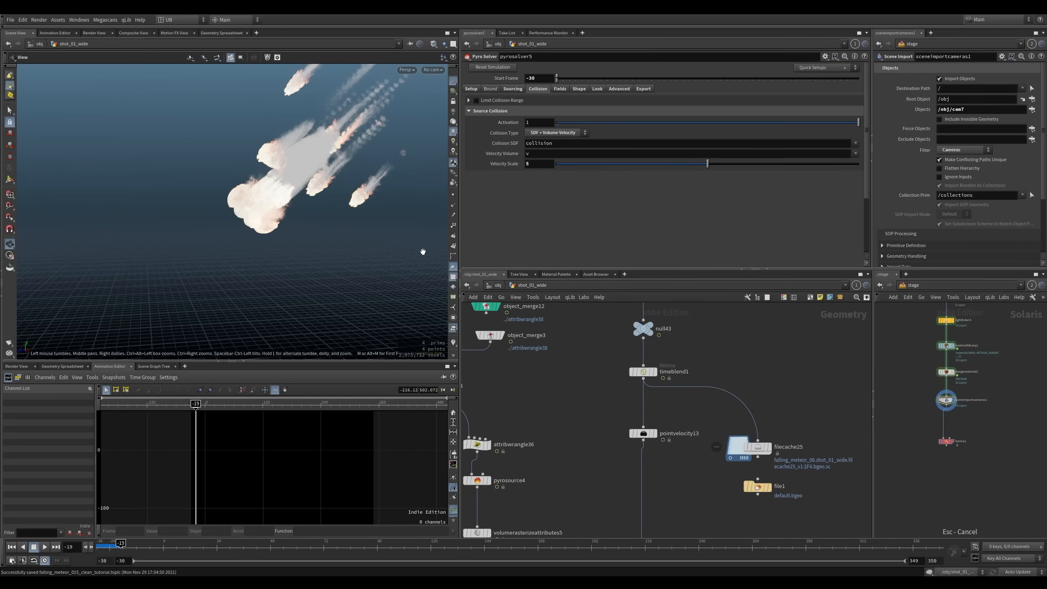
pyautogui.moveTo(538, 164); pyautogui.dragTo(485, 184)
pyautogui.write('0.7')
pyautogui.press('Return')
pyautogui.moveTo(297, 212); pyautogui.dragTo(323, 213, button='right')
# Set pyrosolver5's Global Substeps to 3
pyautogui.click(472, 89)
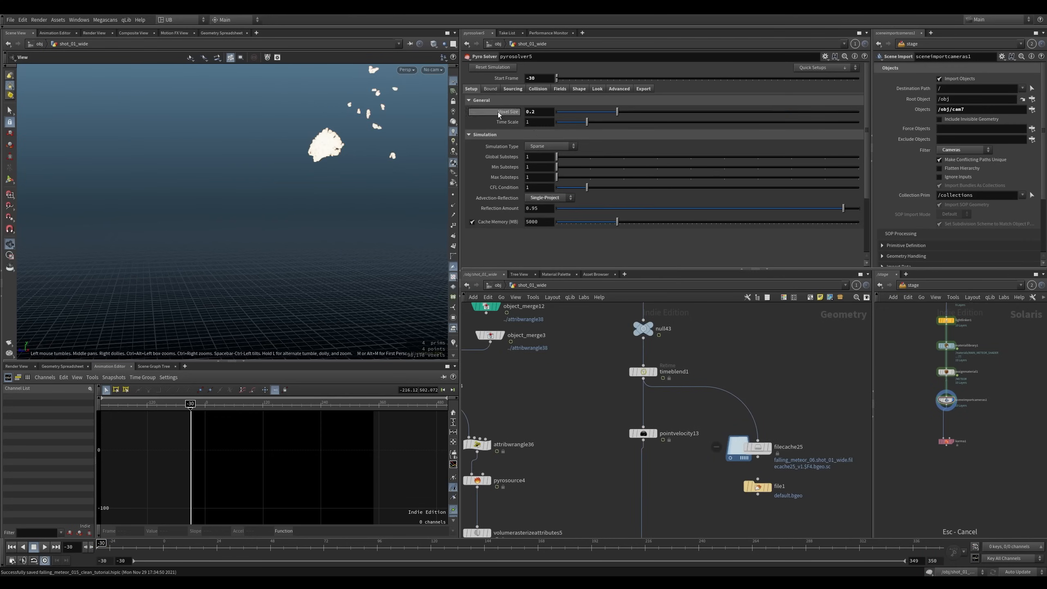
pyautogui.doubleClick(538, 160)
pyautogui.write('3')
pyautogui.press('Return')
# Review pyrosolver5's Fields and Shape settings, including the Disturbance control field, control range and shape guide options
pyautogui.click(540, 89)
pyautogui.click(559, 90)
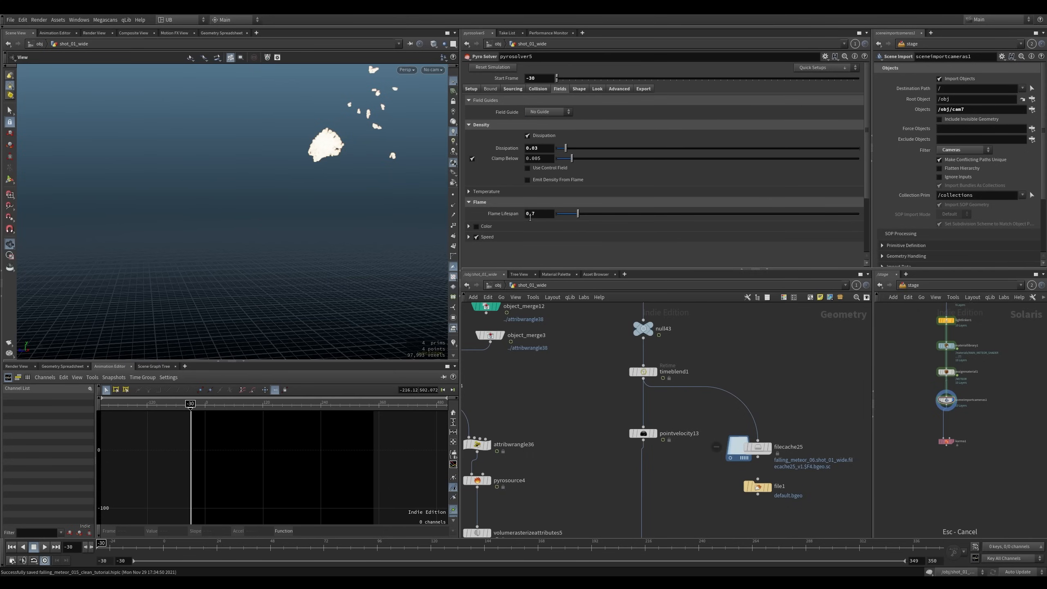
pyautogui.click(579, 89)
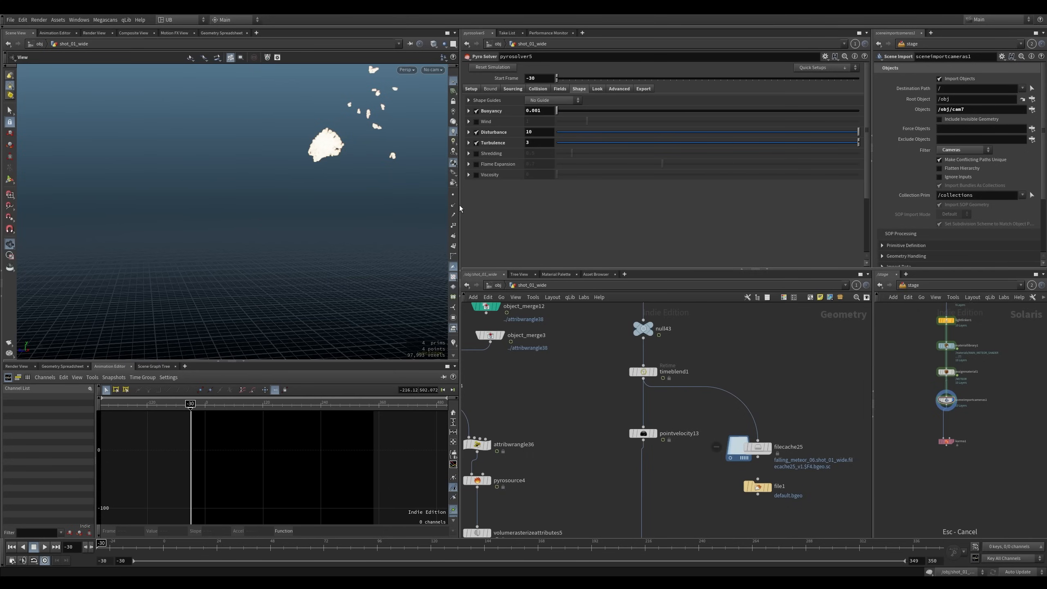
pyautogui.click(469, 133)
pyautogui.doubleClick(536, 251)
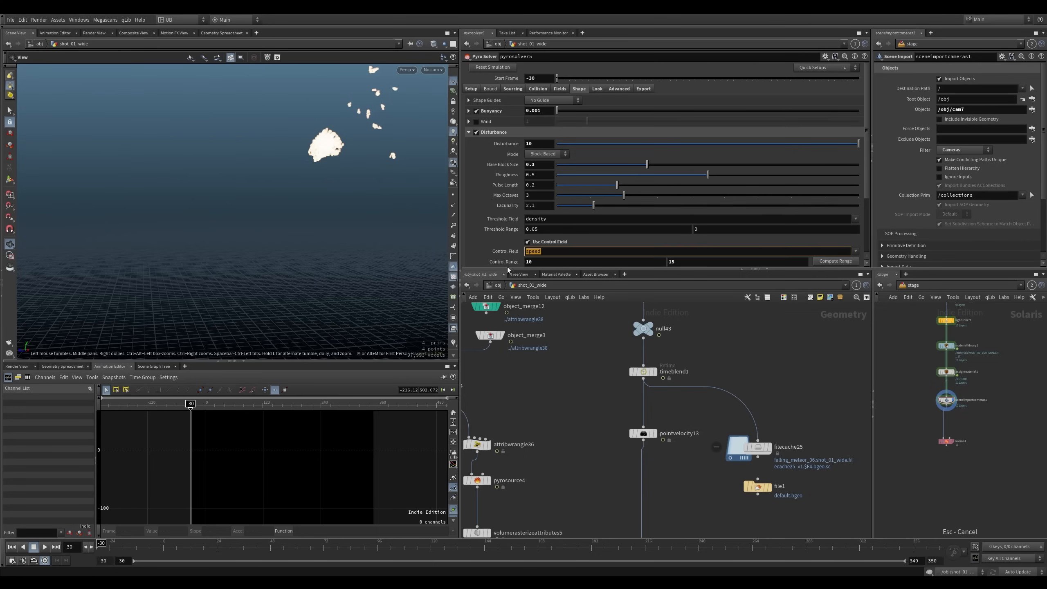
pyautogui.click(557, 101)
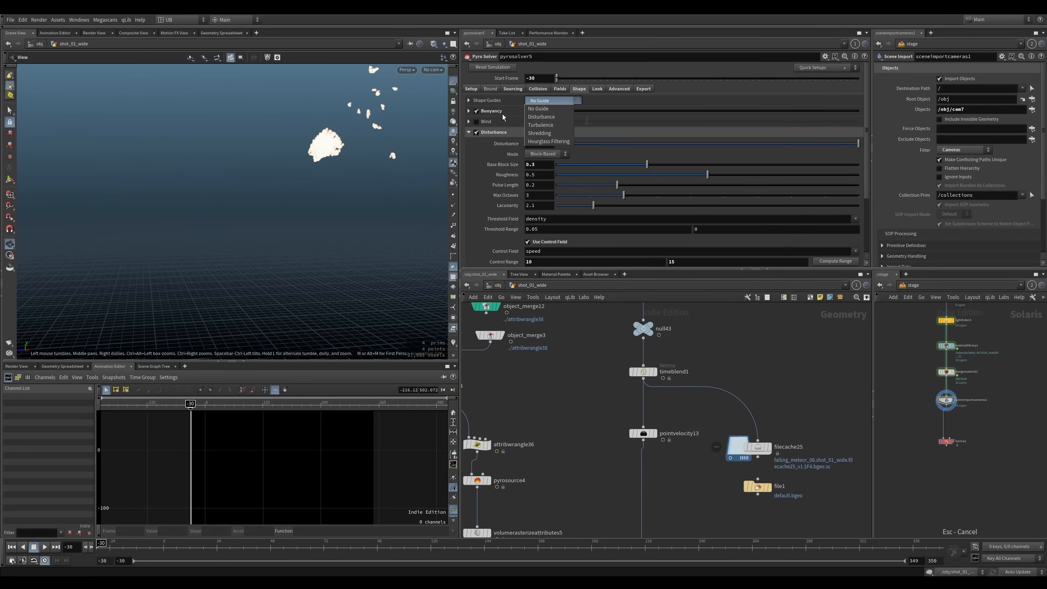
pyautogui.click(477, 164)
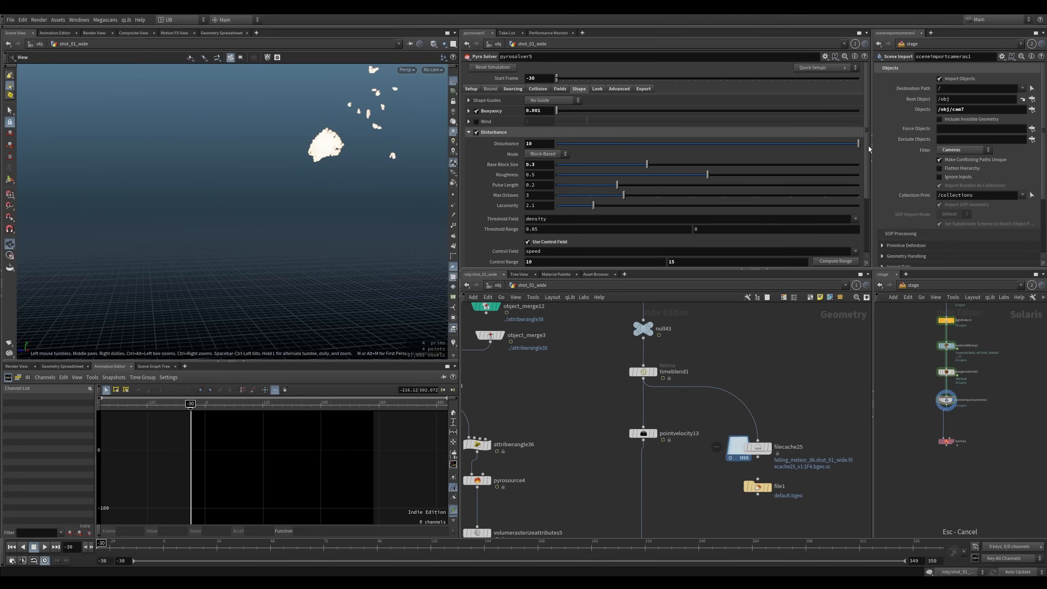
pyautogui.scroll(-3, 863, 195)
pyautogui.scroll(4, 863, 195)
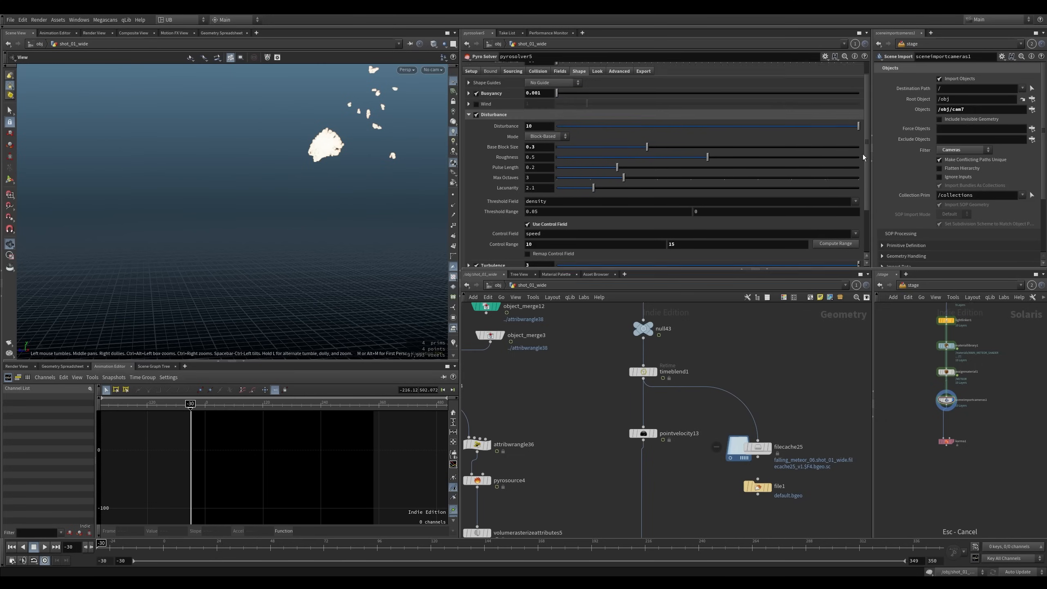
# Set pyrosolver5's Field Guide to Speed
pyautogui.click(561, 90)
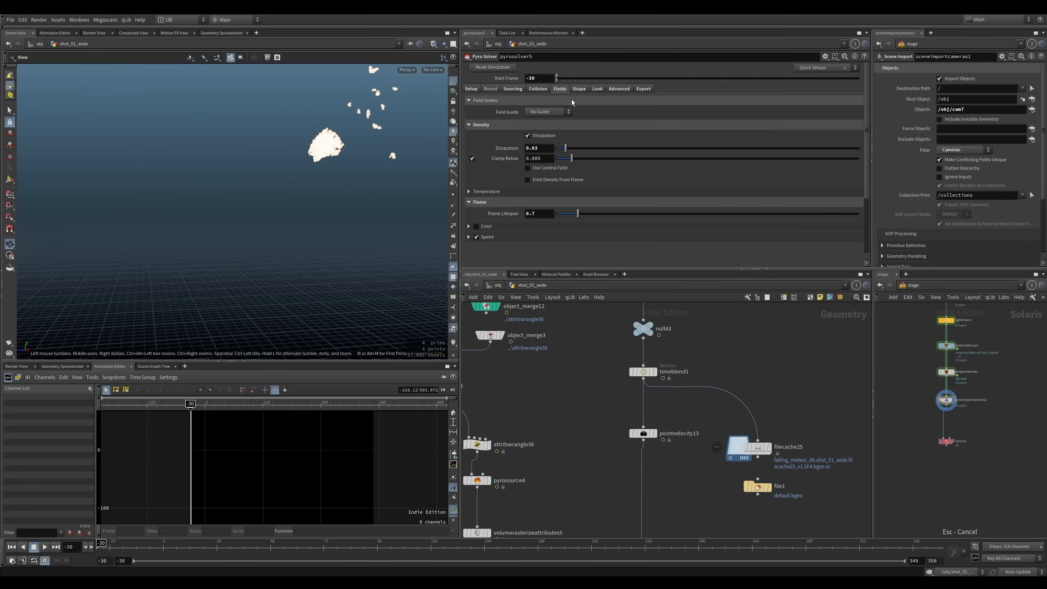
pyautogui.click(550, 112)
pyautogui.click(545, 161)
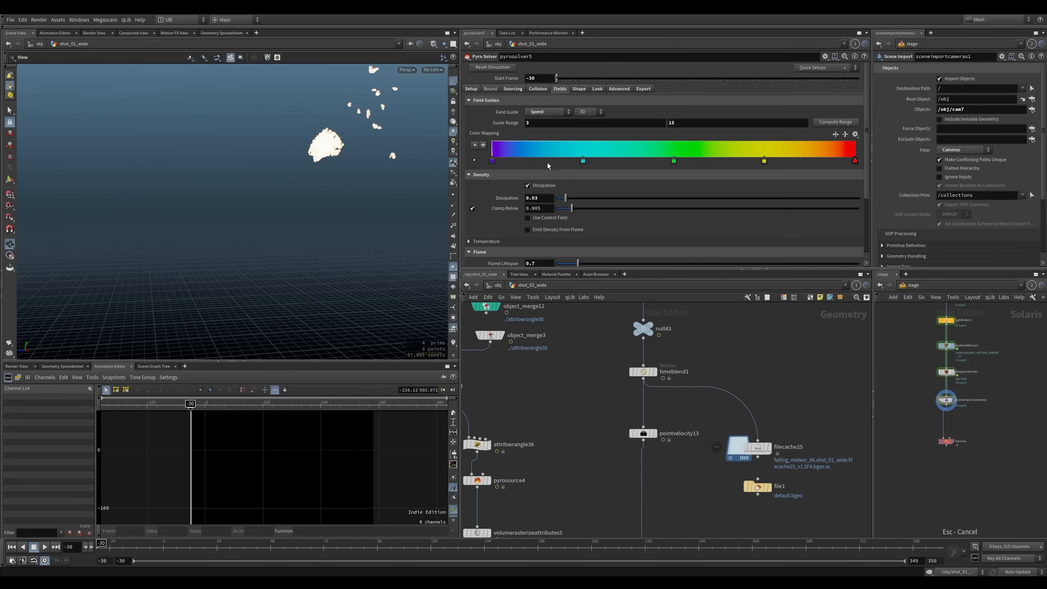
pyautogui.moveTo(560, 411); pyautogui.dragTo(591, 218, button='middle')
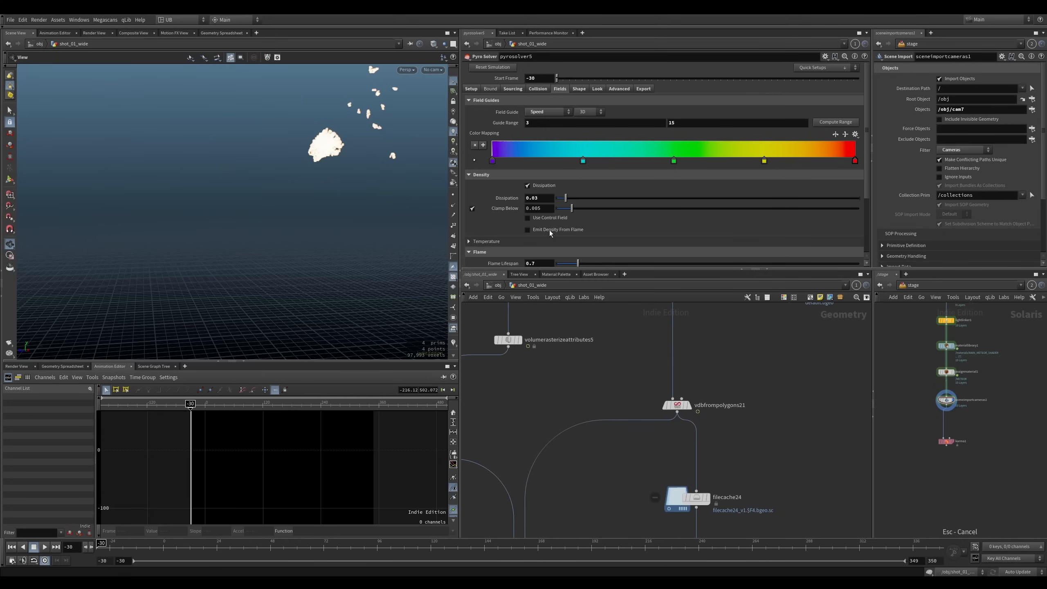
# Set pyrosolver5's Global Substeps to 1
pyautogui.click(474, 89)
pyautogui.doubleClick(538, 160)
pyautogui.write('1')
pyautogui.press('Return')
# Simulate pyrosolver5 from frame -30 to -23 and frame the view on the meteors and their speed guide
pyautogui.moveTo(555, 349); pyautogui.dragTo(566, 140, button='middle')
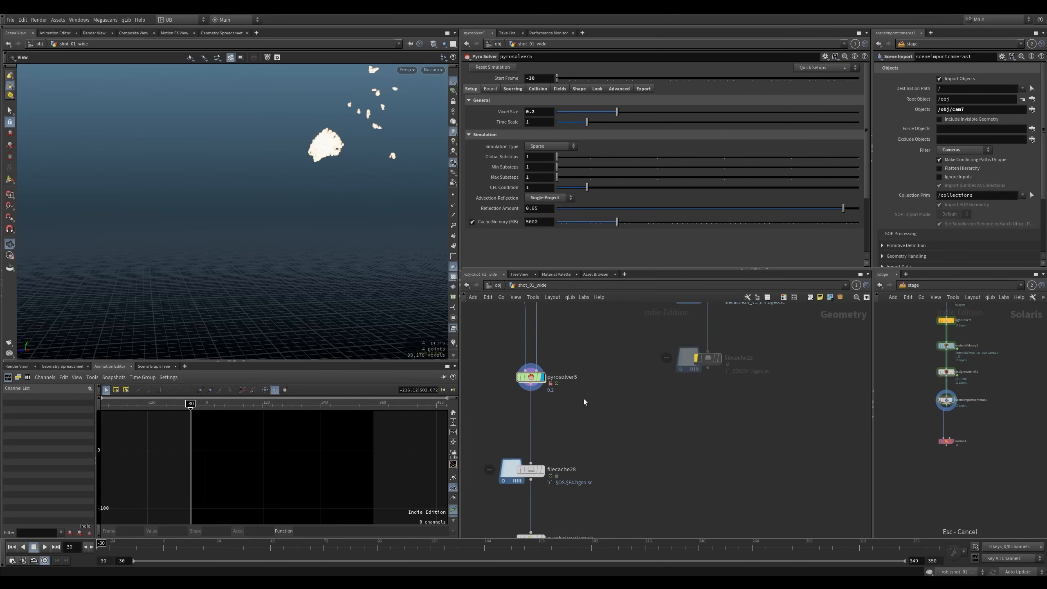
pyautogui.moveTo(326, 210); pyautogui.dragTo(255, 280, button='middle')
pyautogui.press('Up')
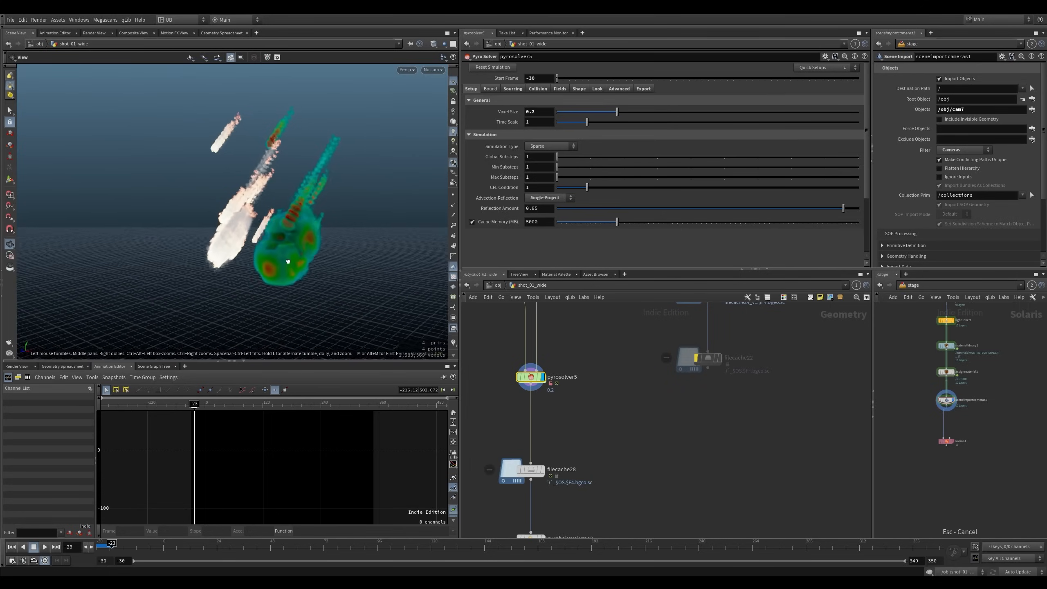
pyautogui.moveTo(288, 261); pyautogui.dragTo(435, 234)
pyautogui.scroll(3, 284, 266)
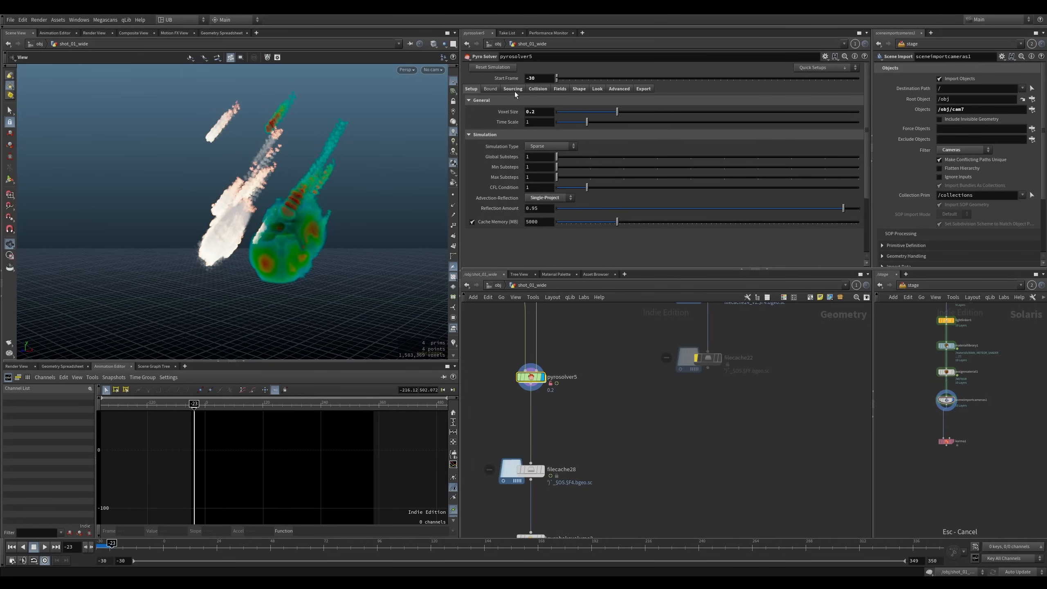
# Reopen pyrosolver5's field guide settings and examine the speed colors around the main meteor from several angles
pyautogui.click(534, 89)
pyautogui.click(560, 88)
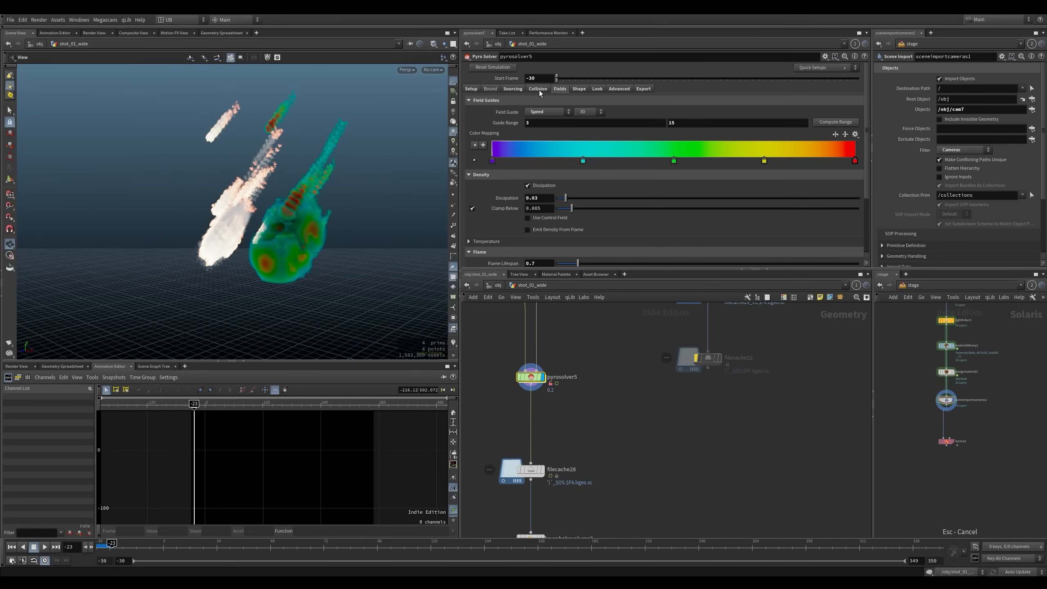
pyautogui.scroll(5, 281, 258)
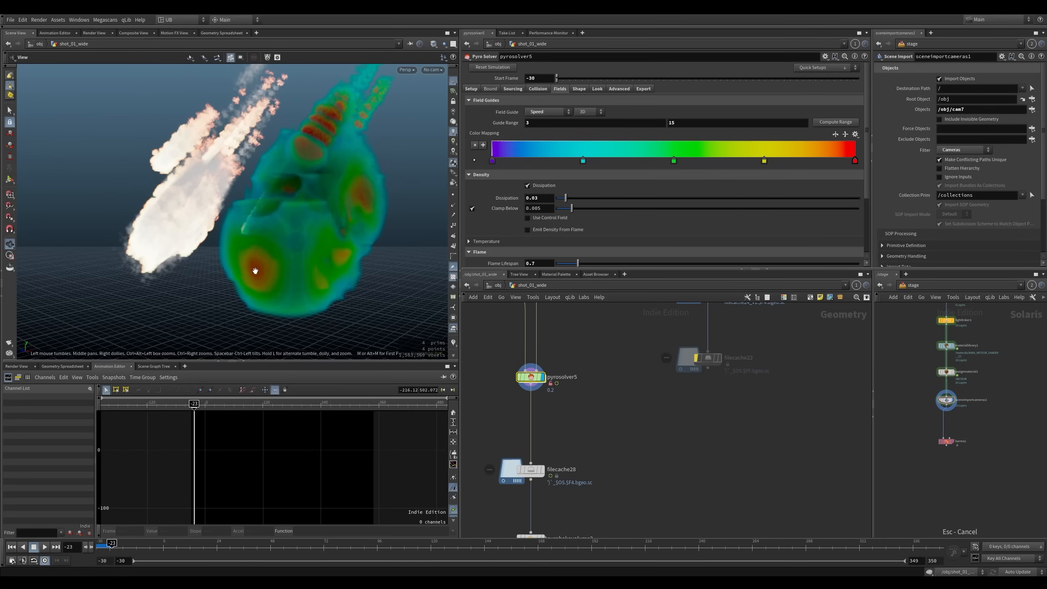
pyautogui.moveTo(256, 271); pyautogui.dragTo(308, 243)
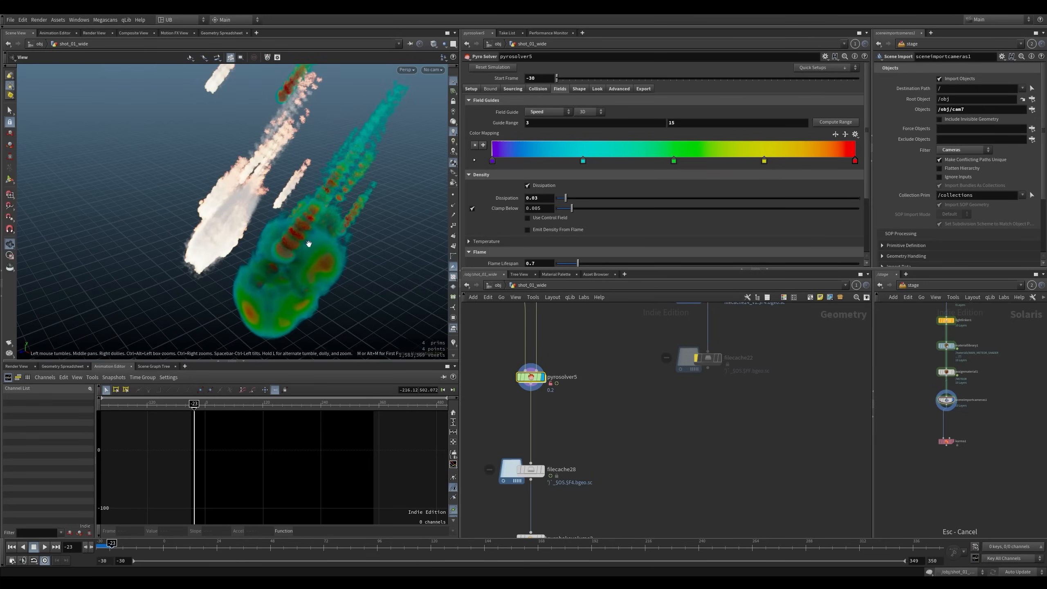
pyautogui.scroll(-5, 296, 266)
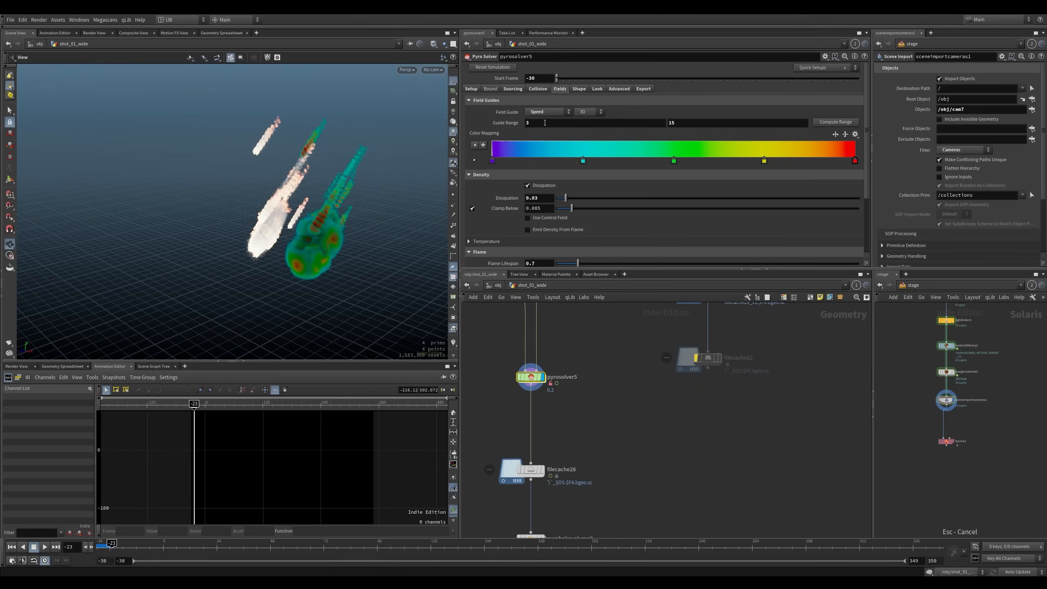
# Set the speed guide range to 0 to 1 and examine the recolored meteor speed field
pyautogui.write('0')
pyautogui.press('Return')
pyautogui.scroll(4, 332, 244)
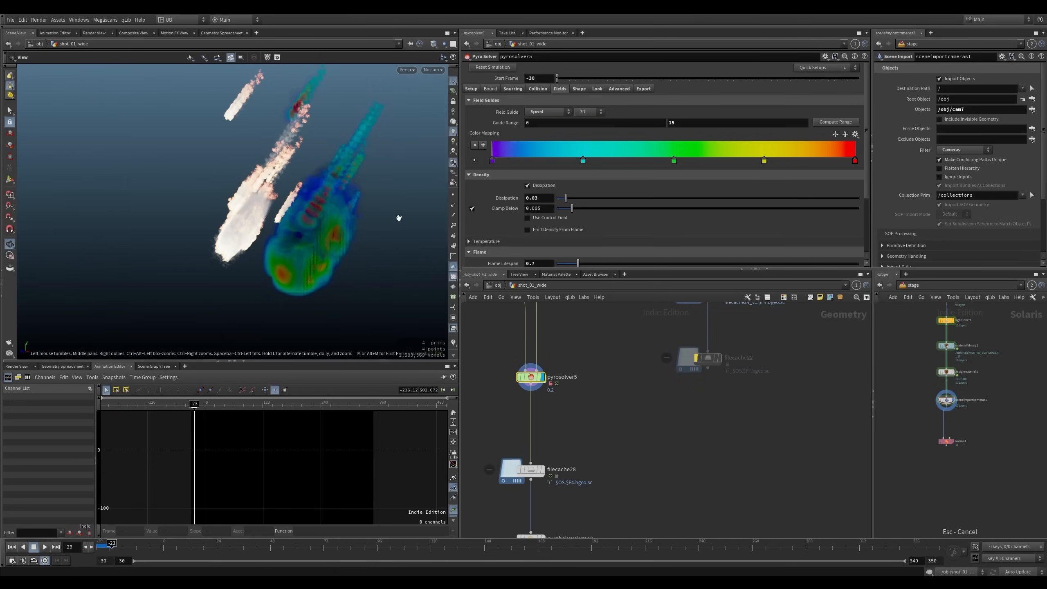
pyautogui.click(696, 123)
pyautogui.press('BackSpace')
pyautogui.press('Return')
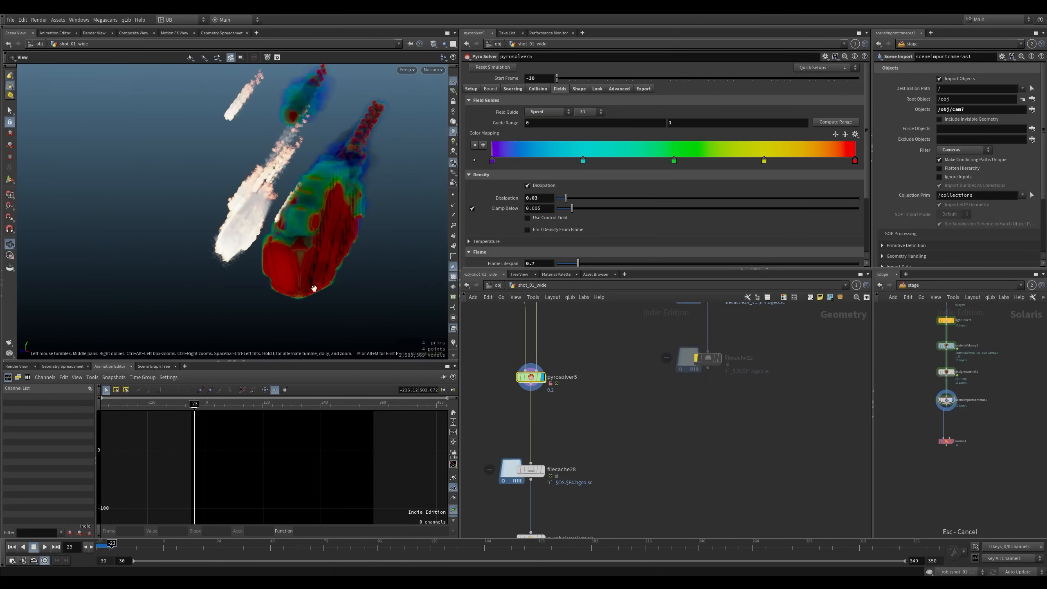
pyautogui.moveTo(323, 266); pyautogui.dragTo(223, 235)
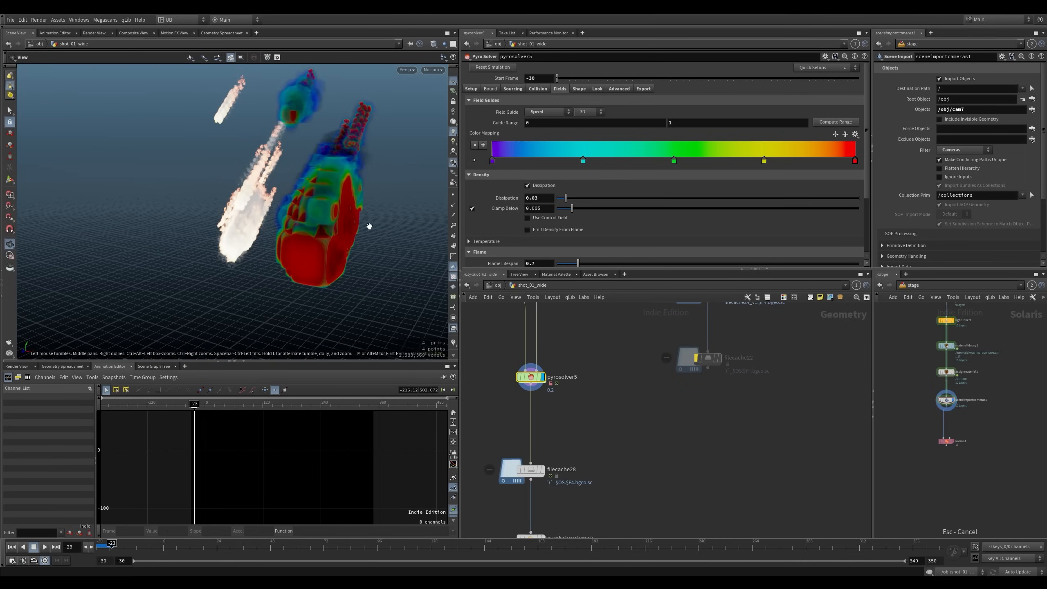
# Set the speed guide range to 3 to 15 and reframe the view closer on the main meteor
pyautogui.click(551, 123)
pyautogui.write('3')
pyautogui.press('Tab')
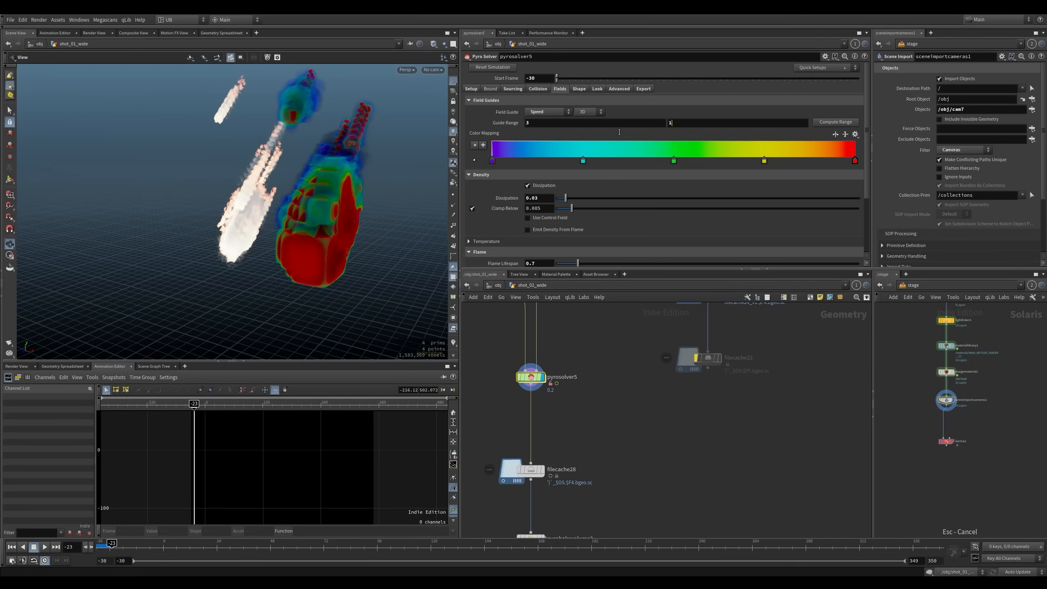
pyautogui.write('15')
pyautogui.press('Return')
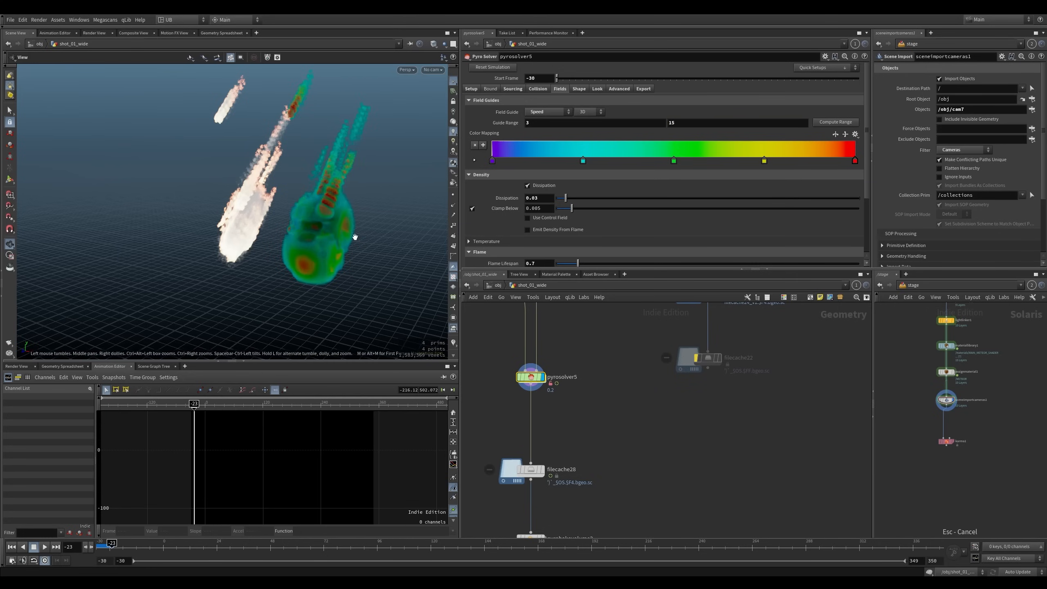
pyautogui.moveTo(356, 234); pyautogui.dragTo(277, 245)
pyautogui.moveTo(277, 245); pyautogui.dragTo(235, 237, button='right')
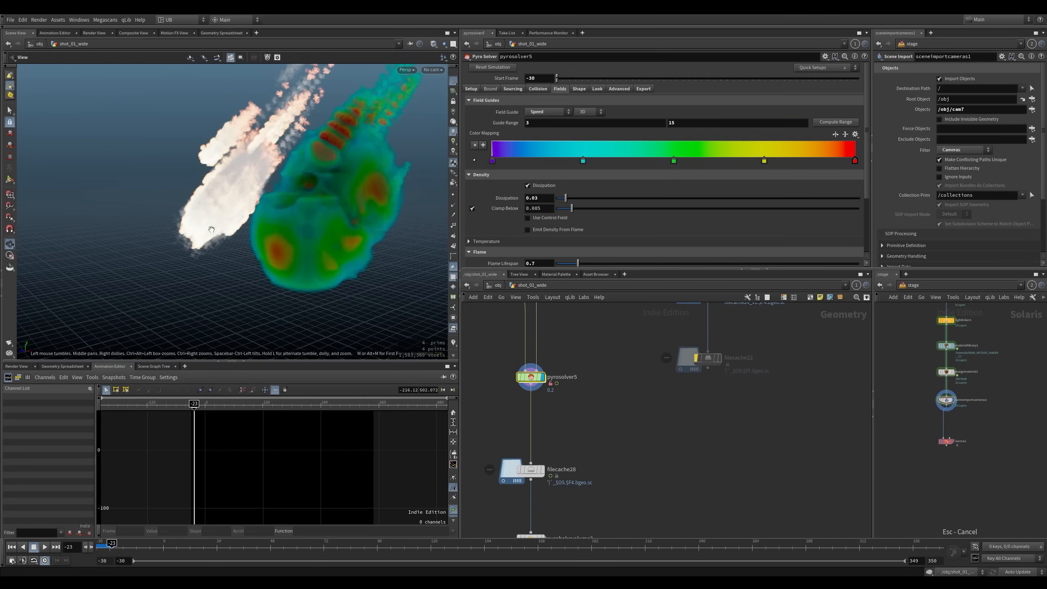
# Set pyrosolver5's field guide to No Guide to turn off the speed visualization
pyautogui.click(548, 113)
pyautogui.click(547, 120)
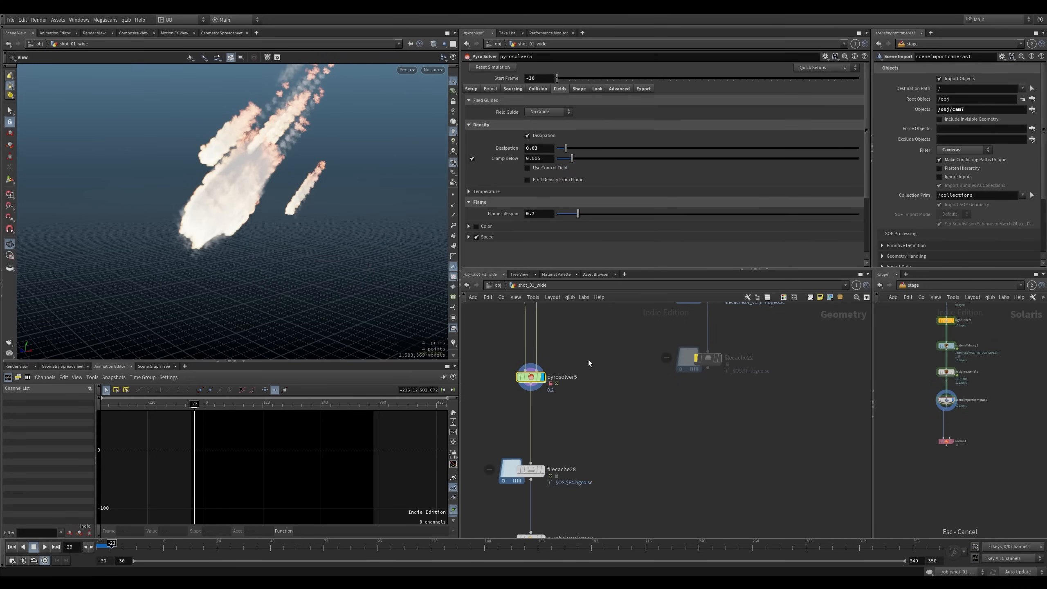
# Examine the dopnet1 network inside pyrosolver5, including its gas resize field node, and return to the shot_01_wide level
pyautogui.press('i')
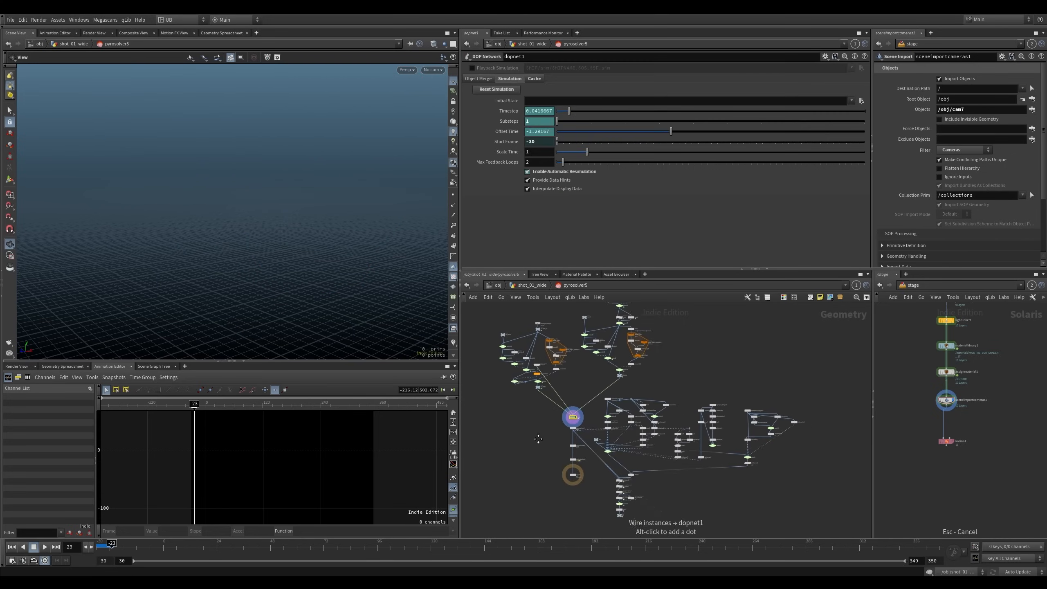
pyautogui.press('i')
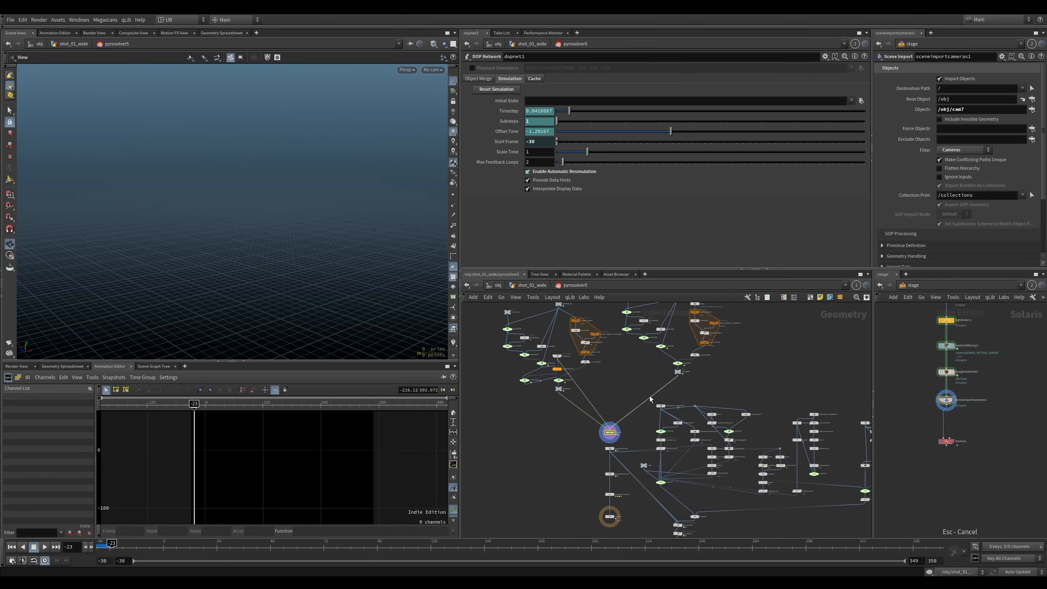
pyautogui.scroll(-3, 623, 477)
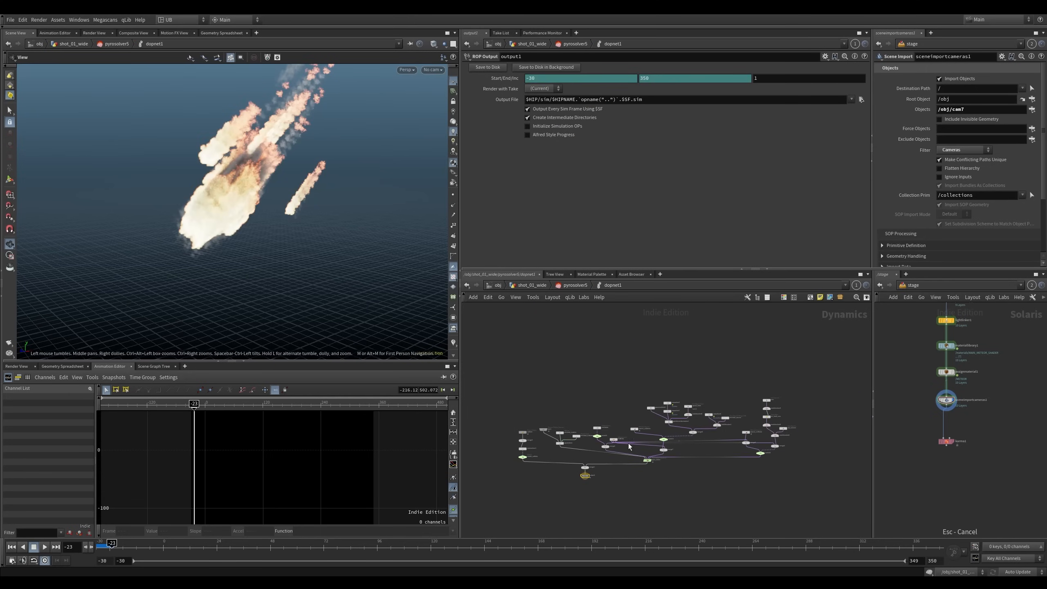
pyautogui.moveTo(794, 365); pyautogui.dragTo(611, 410)
pyautogui.click(612, 386)
pyautogui.moveTo(610, 388); pyautogui.dragTo(608, 351, button='middle')
pyautogui.scroll(5, 608, 353)
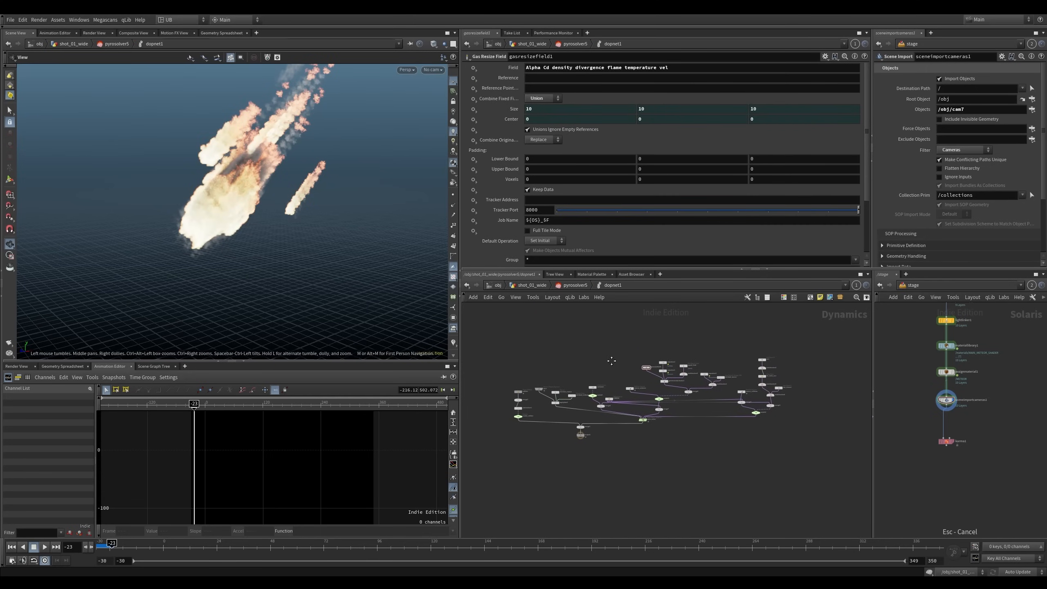
pyautogui.press('u')
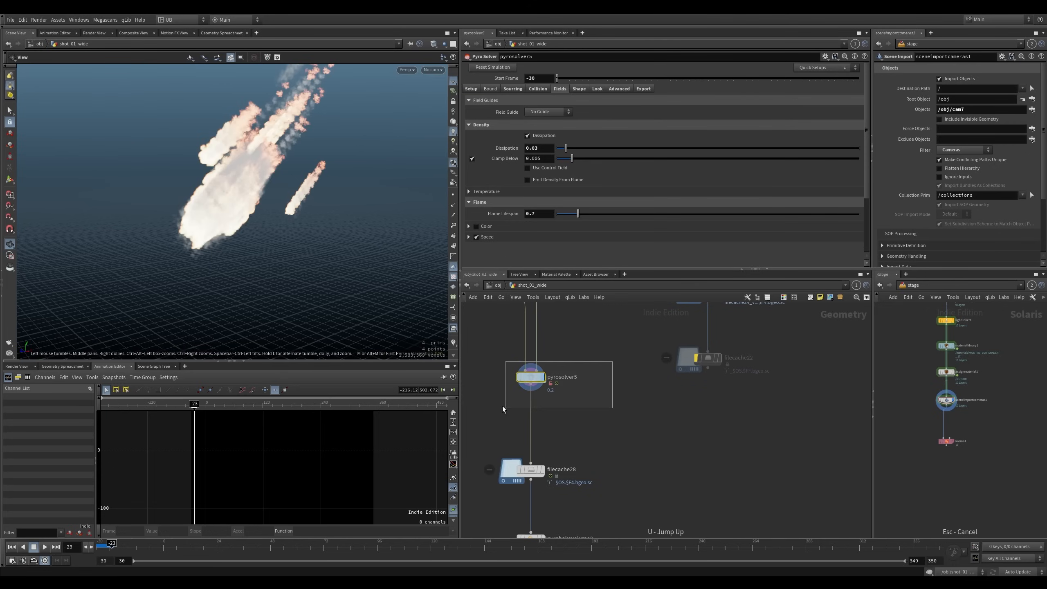
# Review pyrosolver5's collision settings and its shape settings, covering the disturbance's speed control field and range and the turbulence
pyautogui.click(541, 90)
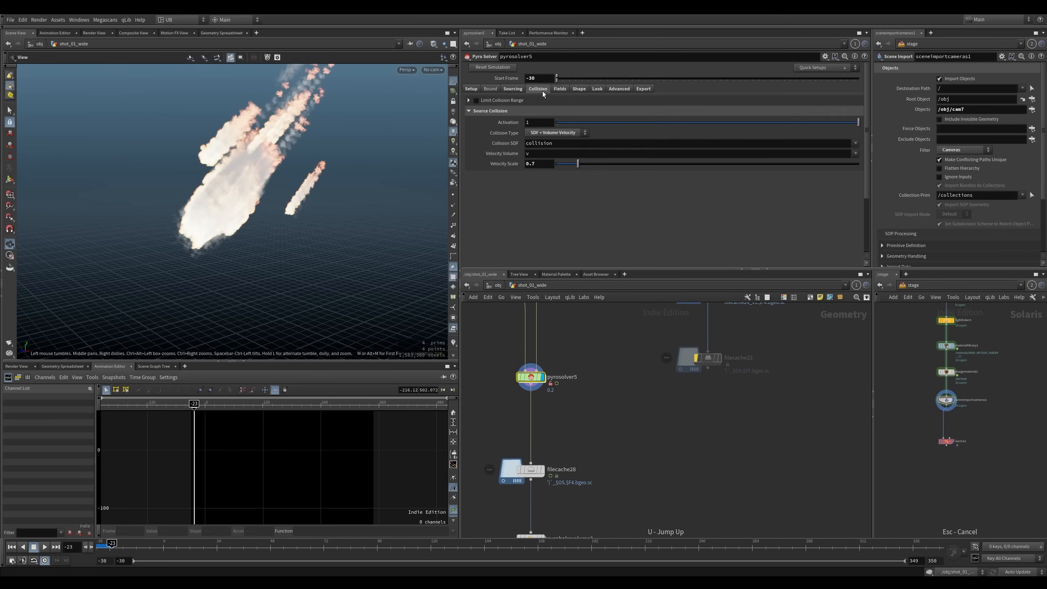
pyautogui.click(580, 88)
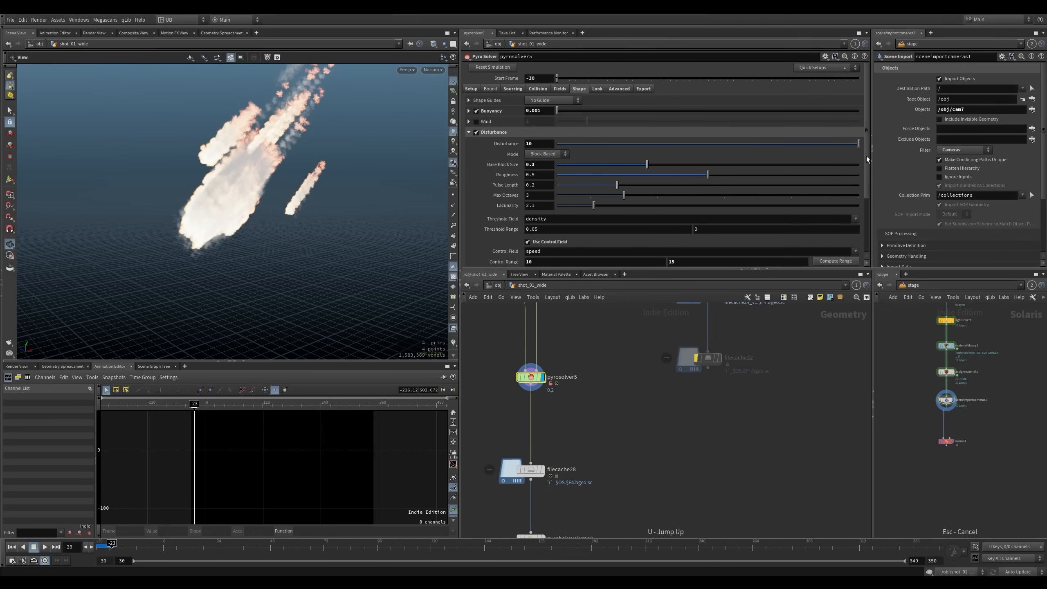
pyautogui.scroll(-3, 753, 233)
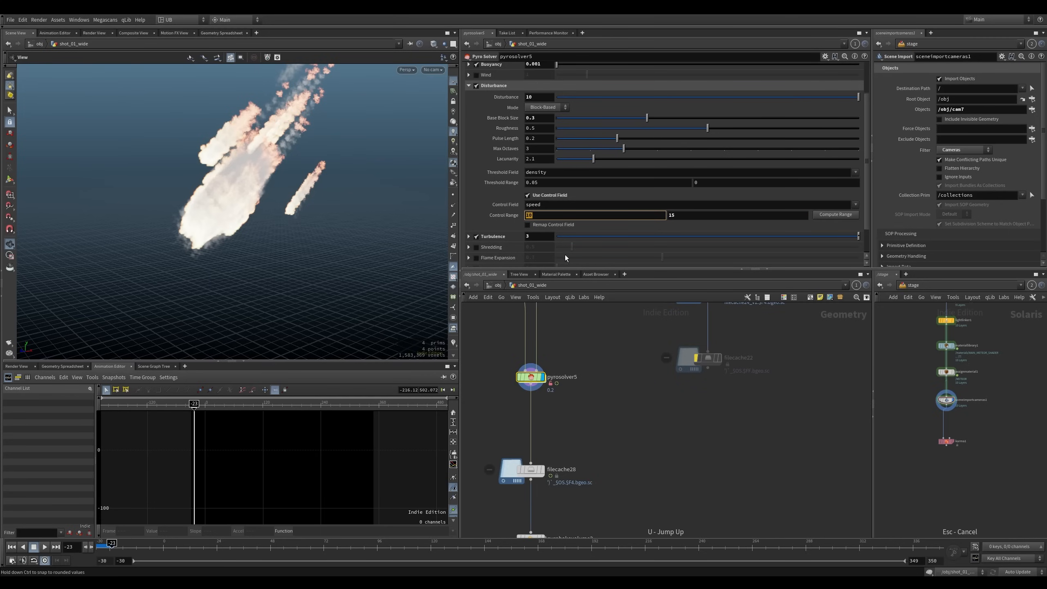
pyautogui.click(469, 237)
pyautogui.scroll(3, 865, 140)
# Survey the full shot_01_wide network with its main, small and tiny smoke trail branches
pyautogui.press('h')
pyautogui.moveTo(666, 337); pyautogui.dragTo(620, 427, button='middle')
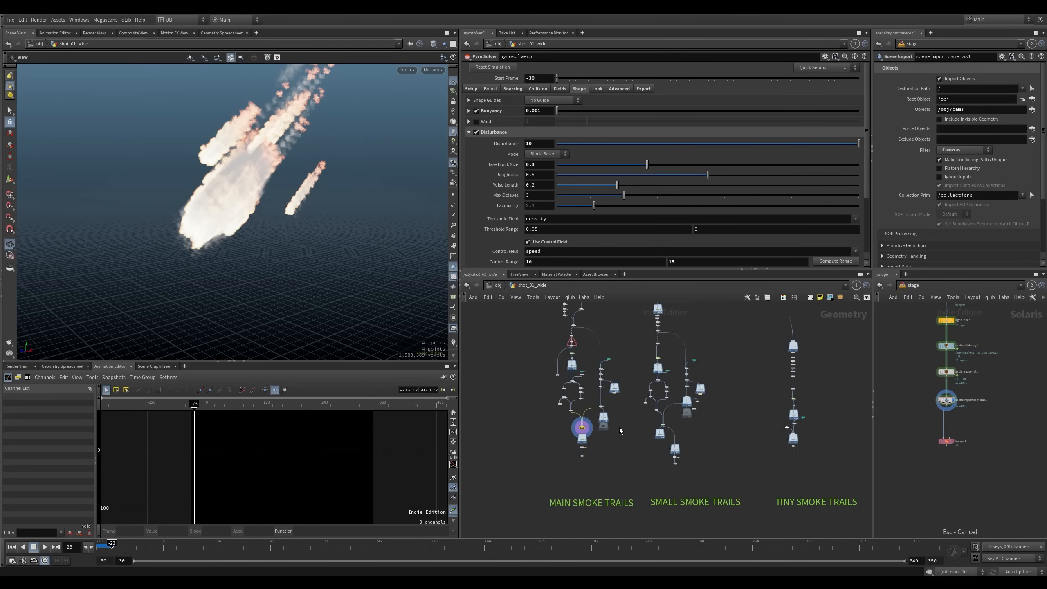
# Display the unpack12 and attribwrangle42 nodes in the small smoke trails network to inspect the particle trails
pyautogui.scroll(-3, 619, 428)
pyautogui.scroll(4, 665, 360)
pyautogui.moveTo(665, 361); pyautogui.dragTo(651, 265, button='middle')
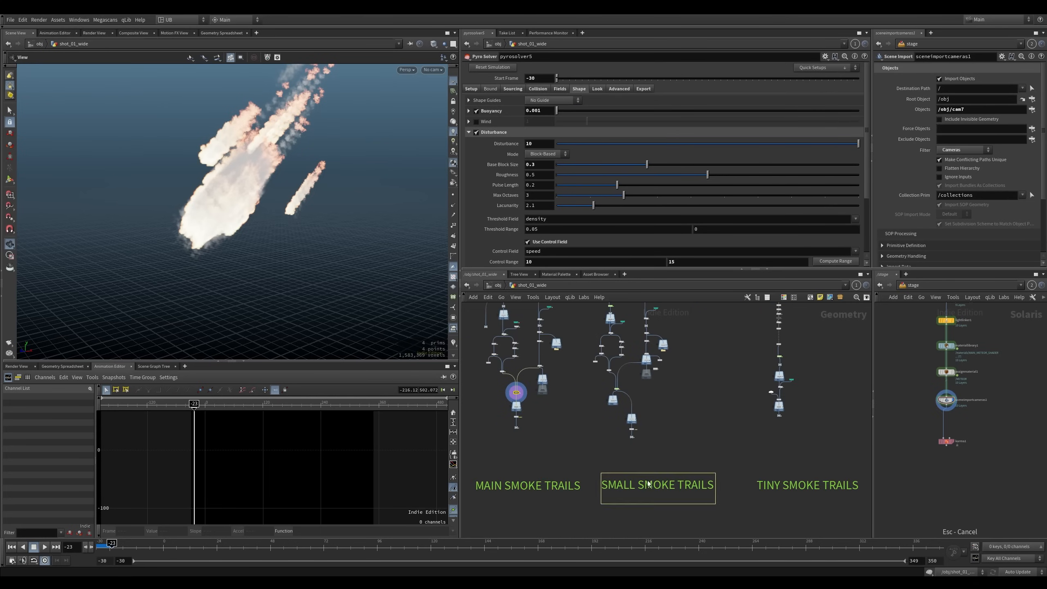
pyautogui.moveTo(699, 409); pyautogui.dragTo(692, 509, button='middle')
pyautogui.scroll(6, 623, 365)
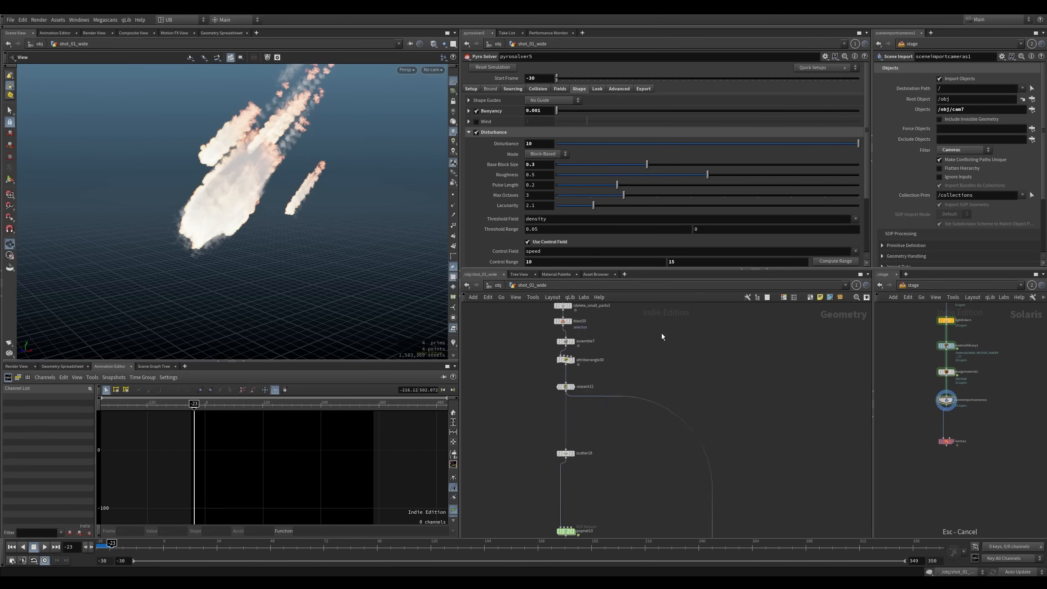
pyautogui.press('r')
pyautogui.moveTo(607, 427)
pyautogui.mouseDown(button='middle')
pyautogui.moveTo(603, 302)
pyautogui.moveTo(619, 342)
pyautogui.mouseUp(button='middle')
pyautogui.press('r')
pyautogui.moveTo(602, 319); pyautogui.dragTo(532, 349)
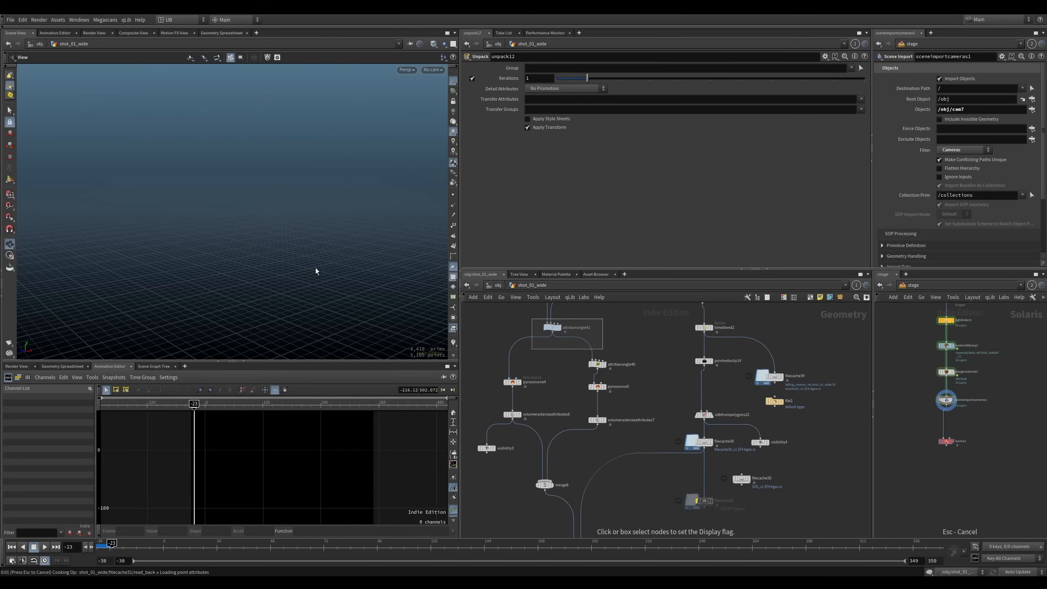
pyautogui.moveTo(222, 219); pyautogui.dragTo(293, 223, button='right')
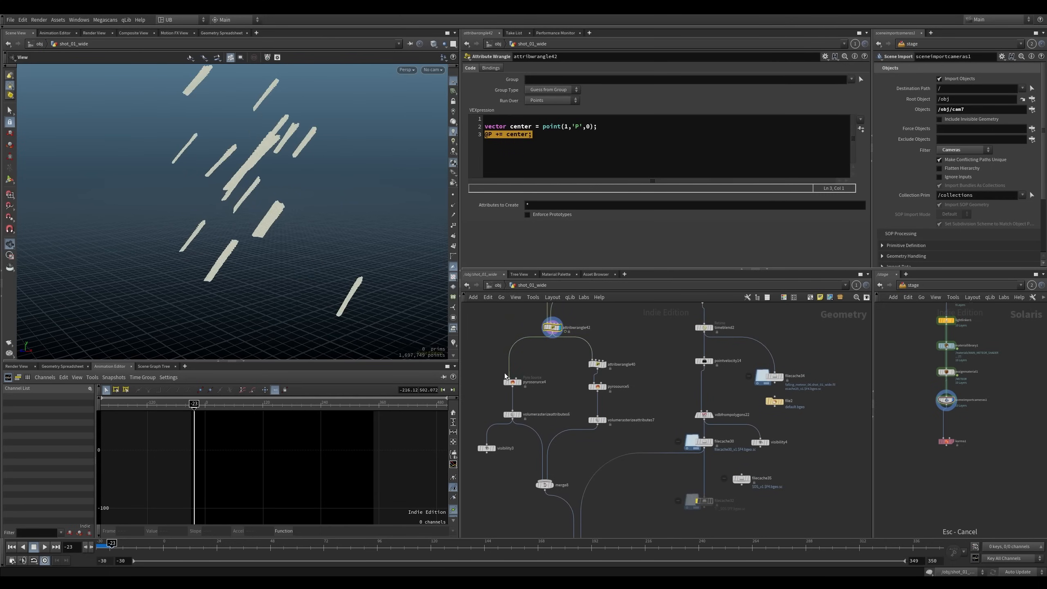
# Display pyrosource4, volumerasterizeattributes6 and visibility3 in turn to inspect the rasterized density, temperature and velocity source
pyautogui.press('r')
pyautogui.moveTo(494, 369); pyautogui.dragTo(503, 419)
pyautogui.press('r')
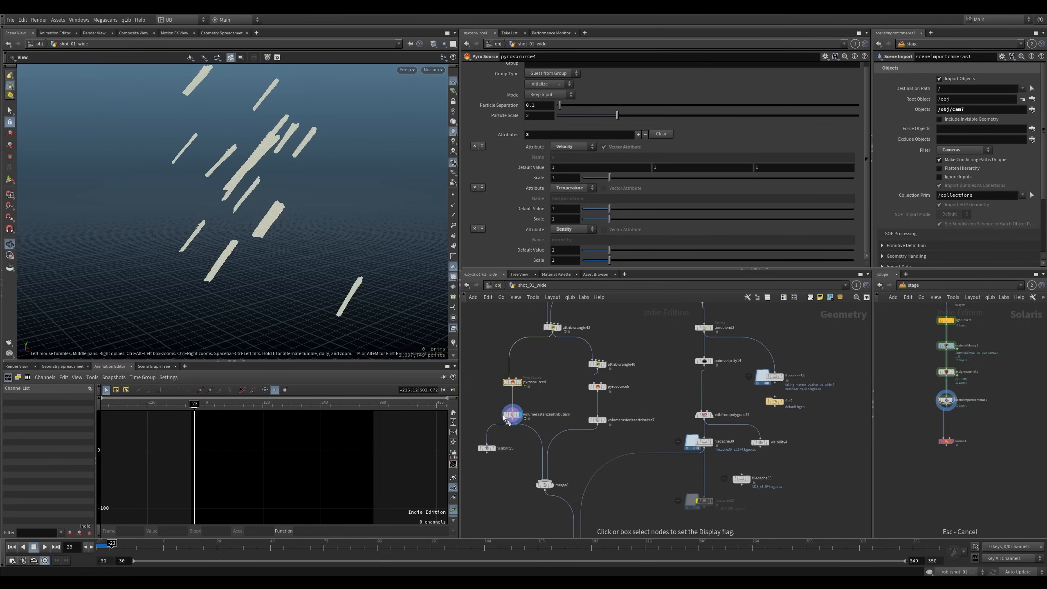
pyautogui.moveTo(322, 258); pyautogui.dragTo(287, 225)
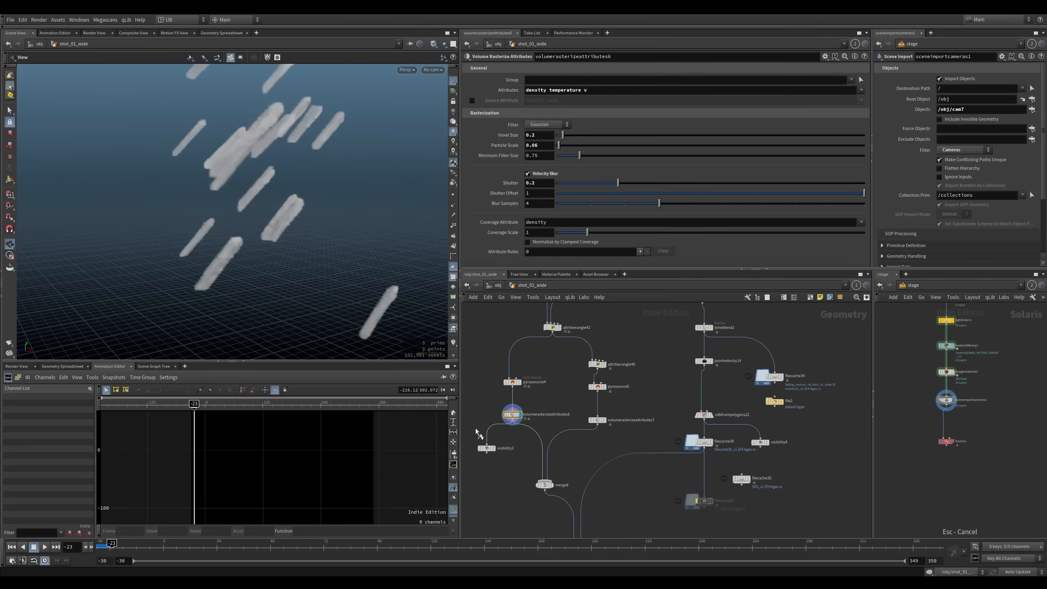
pyautogui.click(486, 447)
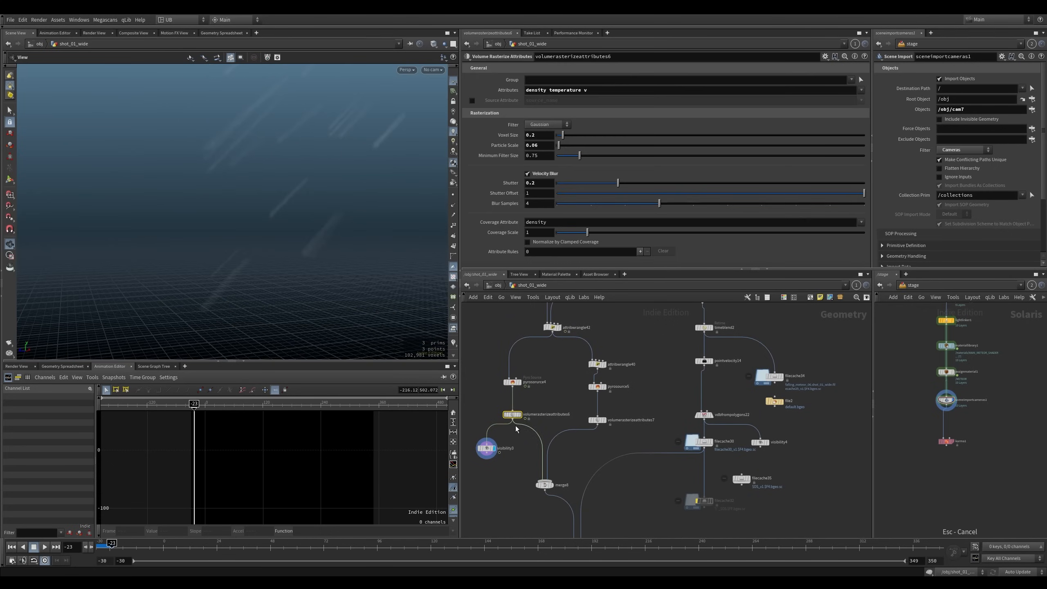
# Display volumerasterizeattributes7 and try desnity as its Coverage Attribute
pyautogui.click(596, 420)
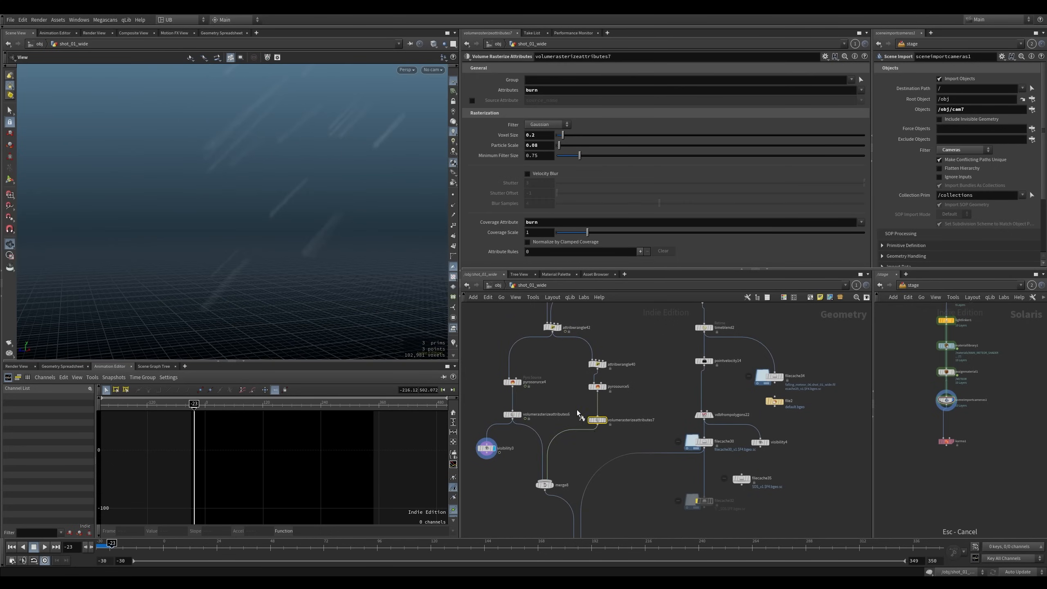
pyautogui.click(605, 420)
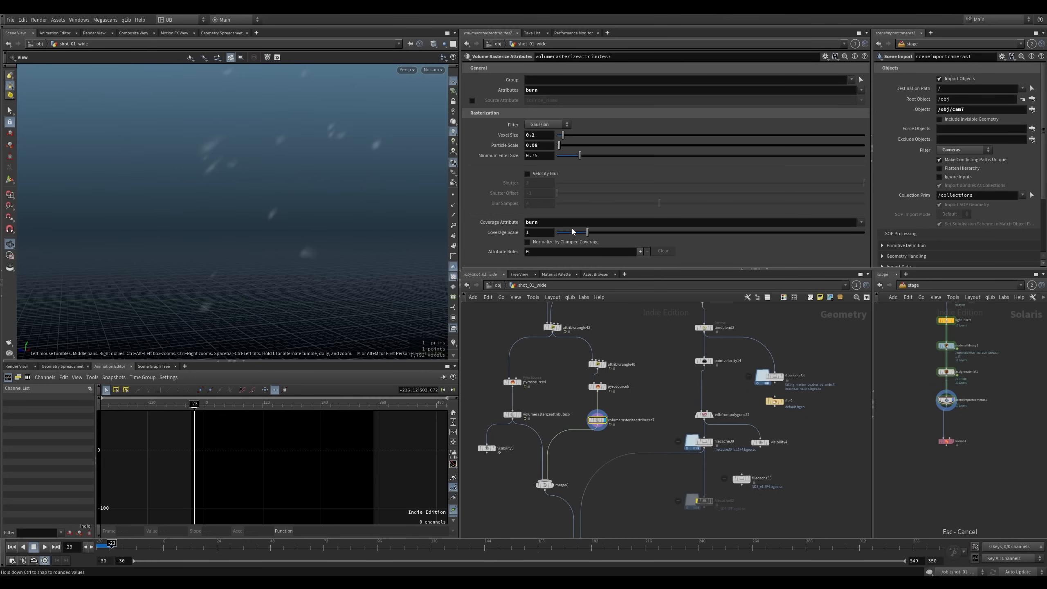
pyautogui.moveTo(566, 224); pyautogui.dragTo(452, 240)
pyautogui.write('de')
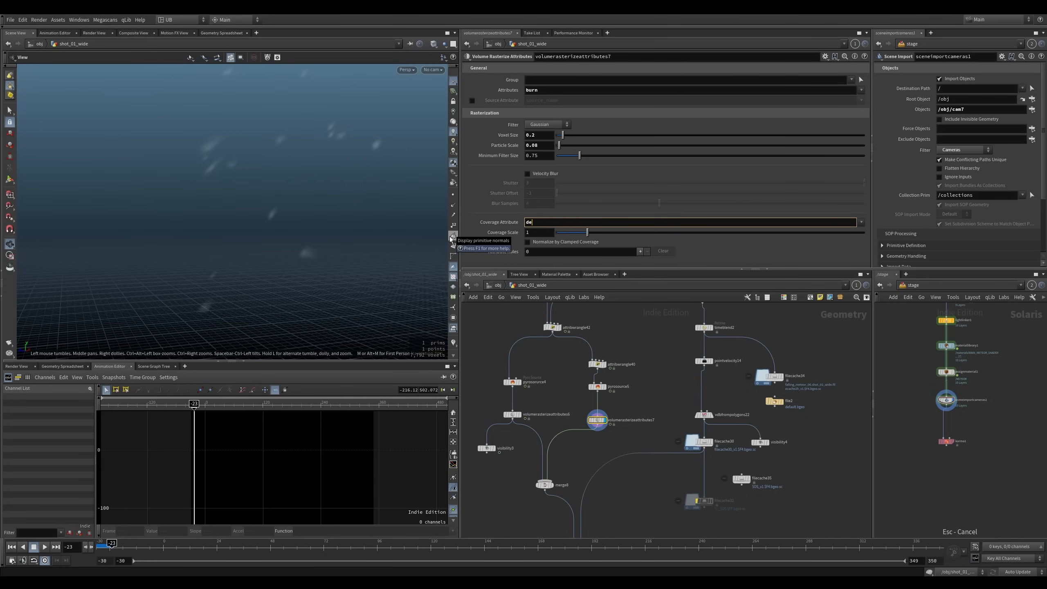
pyautogui.write('snity')
pyautogui.press('Return')
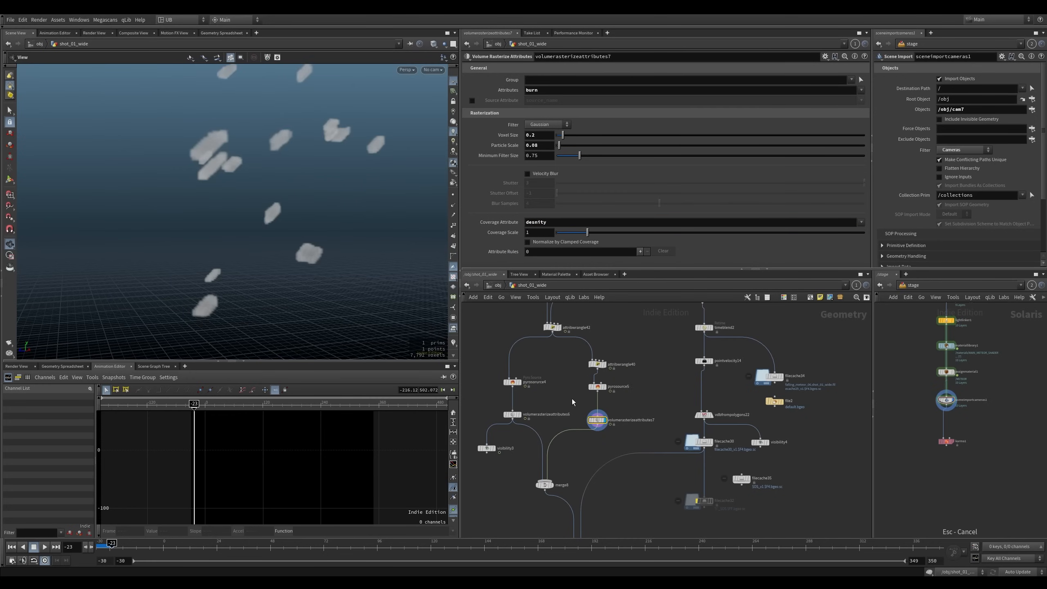
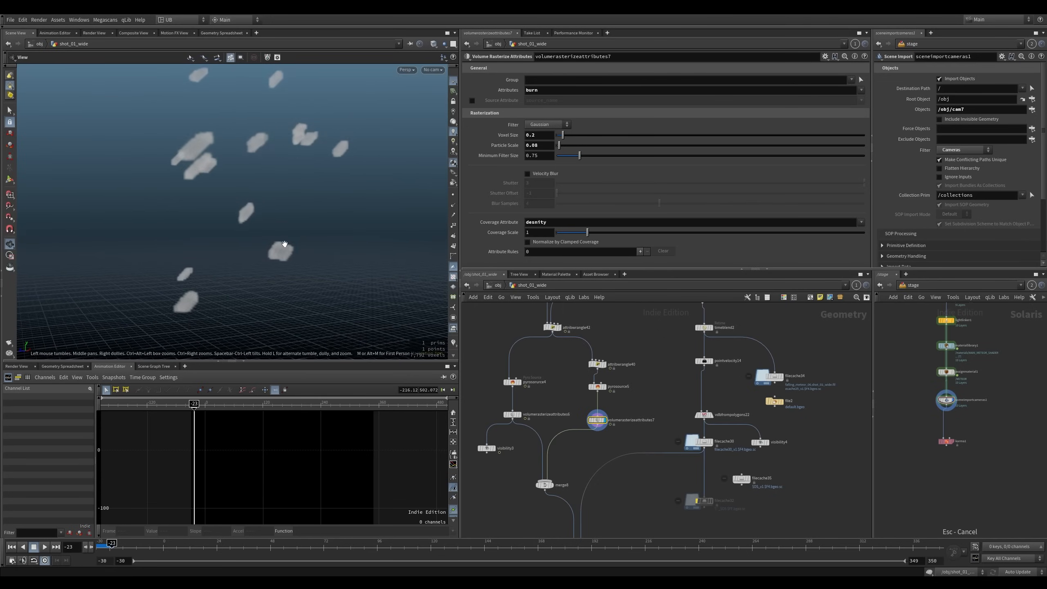
# Display filecache33 below the pyro solver and inspect the cached small smoke trails from several angles
pyautogui.moveTo(276, 248); pyautogui.dragTo(214, 297, button='right')
pyautogui.moveTo(611, 508); pyautogui.dragTo(612, 366, button='middle')
pyautogui.moveTo(608, 461); pyautogui.dragTo(599, 416, button='middle')
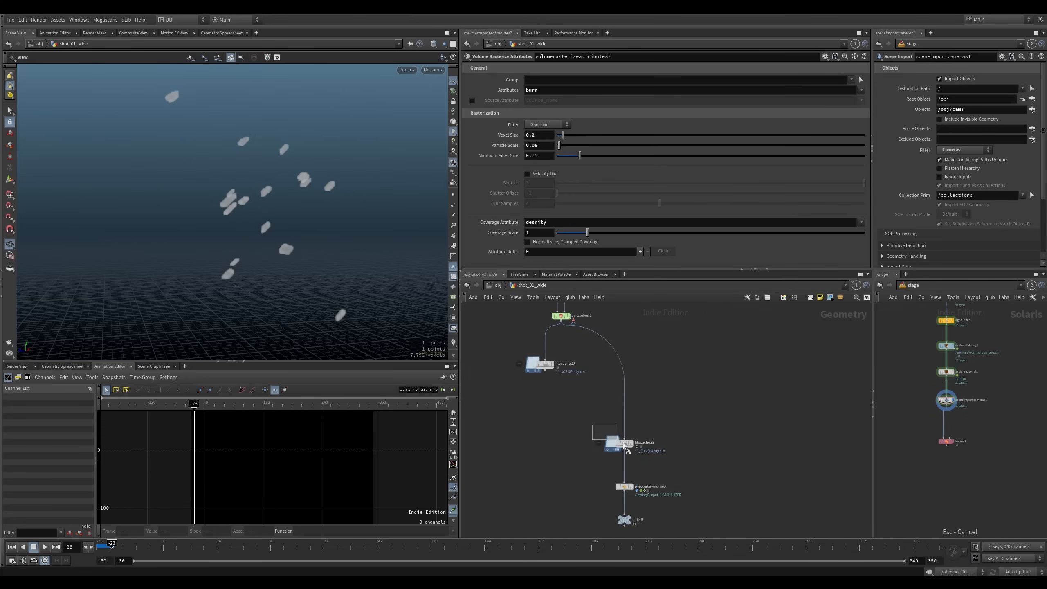
pyautogui.click(625, 443)
pyautogui.moveTo(320, 196); pyautogui.dragTo(309, 183, button='right')
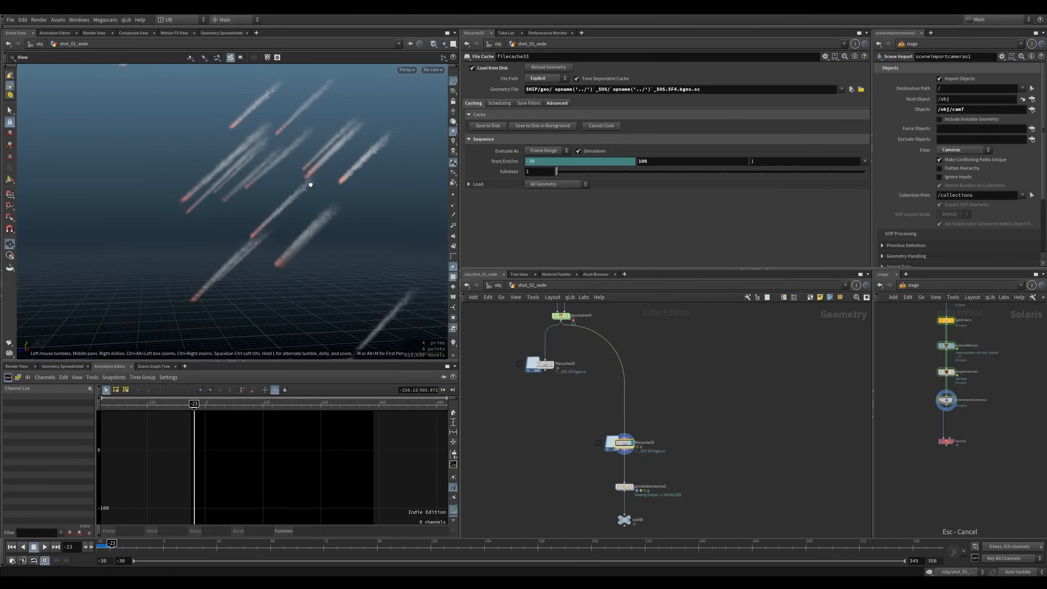
pyautogui.moveTo(308, 183); pyautogui.dragTo(310, 199)
# Set the Coverage Attribute of volumerasterizeattributes7 back to burn and display the resulting volume
pyautogui.moveTo(526, 336); pyautogui.dragTo(537, 507, button='middle')
pyautogui.moveTo(569, 370); pyautogui.dragTo(575, 437, button='middle')
pyautogui.scroll(3, 611, 423)
pyautogui.click(612, 401)
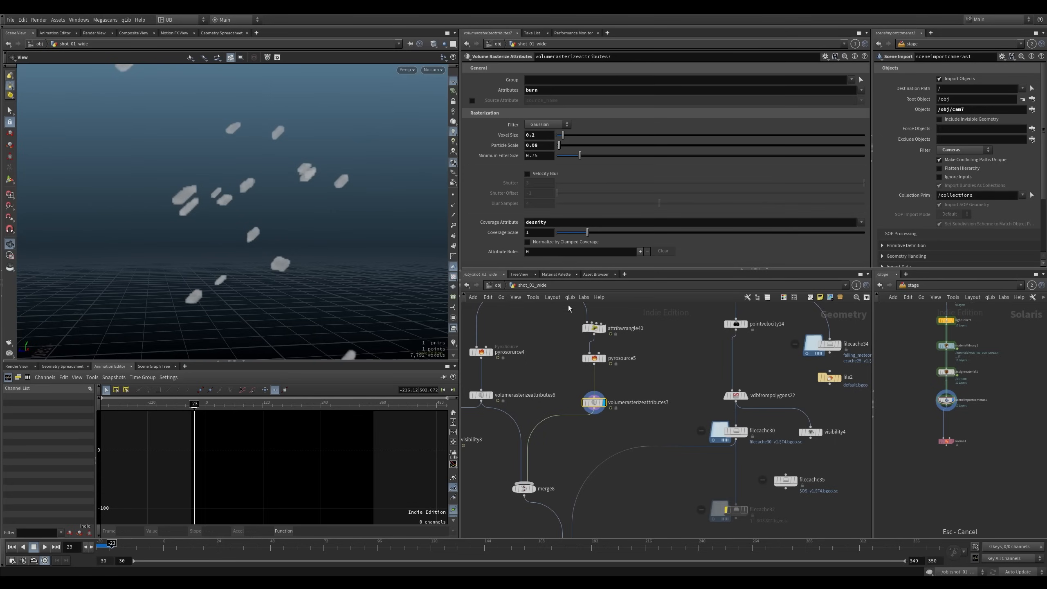
pyautogui.moveTo(553, 223); pyautogui.dragTo(439, 246)
pyautogui.write('burn')
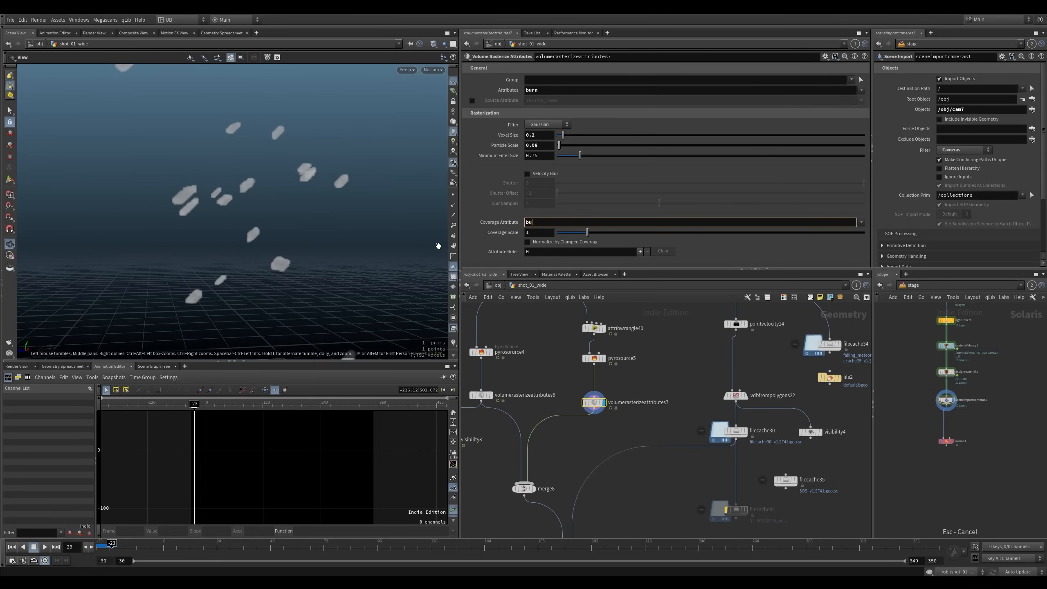
pyautogui.press('Return')
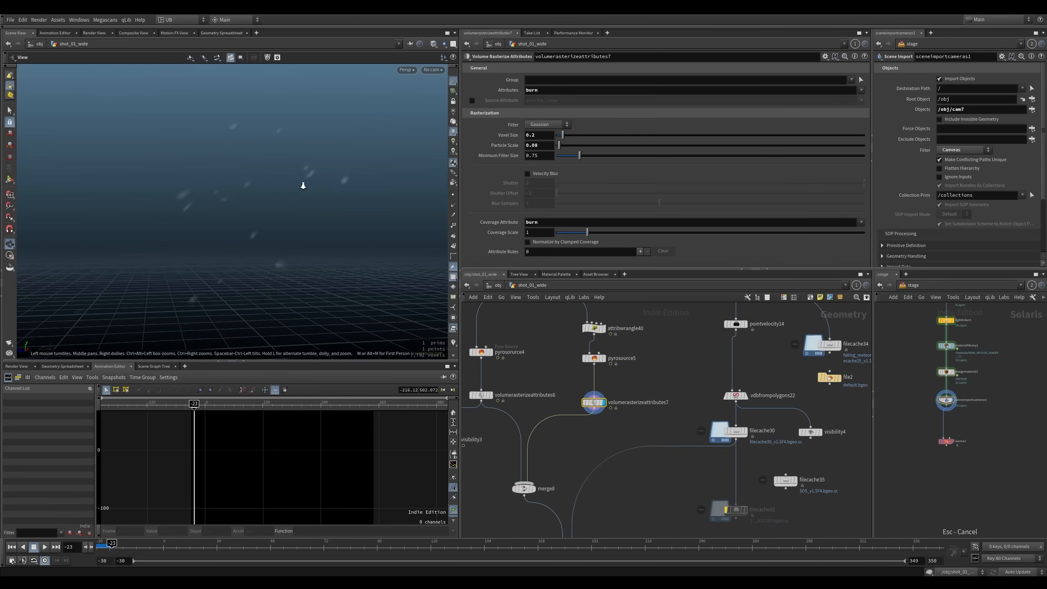
pyautogui.moveTo(303, 186); pyautogui.dragTo(236, 219, button='right')
pyautogui.doubleClick(534, 223)
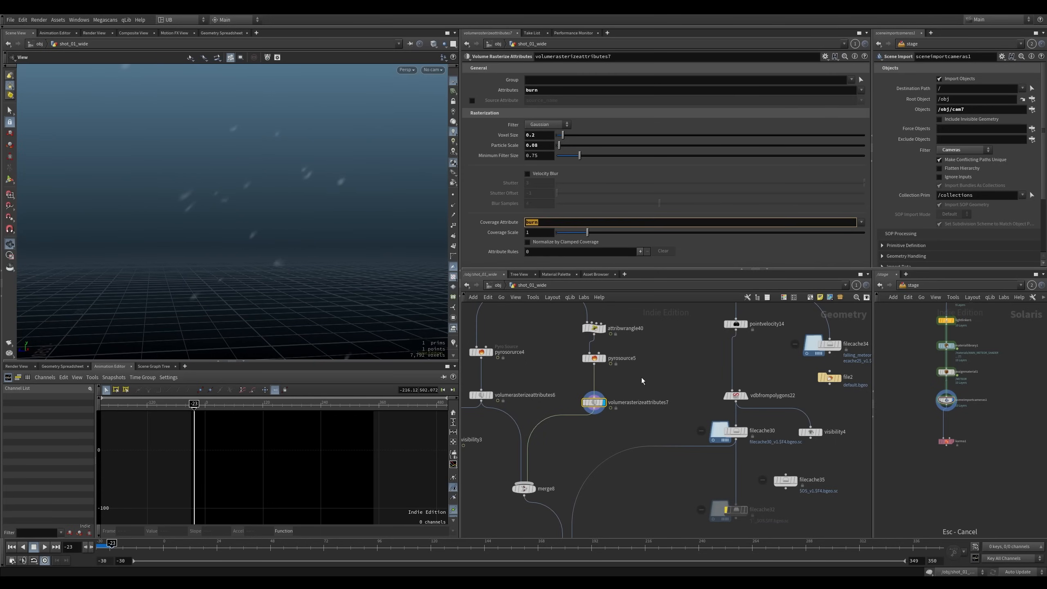
# Display the unpack14 node in the tiny smoke trails network and frame its geometry in the viewport
pyautogui.scroll(-6, 641, 377)
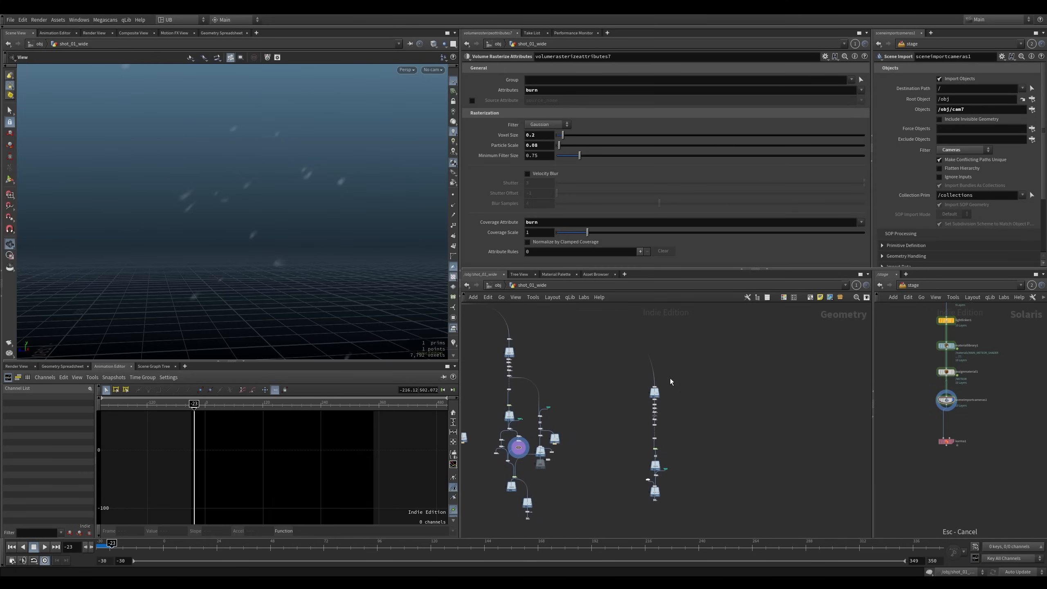
pyautogui.scroll(5, 671, 392)
pyautogui.moveTo(671, 425); pyautogui.dragTo(668, 325, button='middle')
pyautogui.moveTo(665, 510); pyautogui.dragTo(676, 573, button='middle')
pyautogui.scroll(4, 653, 399)
pyautogui.moveTo(587, 496); pyautogui.dragTo(659, 474)
pyautogui.press('r')
pyautogui.hotkey('space', 'f')
# Display rdelete_small_parts4, filecache38 and rdelete_small_parts5 in turn to inspect how the debris pieces are filtered
pyautogui.moveTo(623, 321); pyautogui.dragTo(606, 384, button='middle')
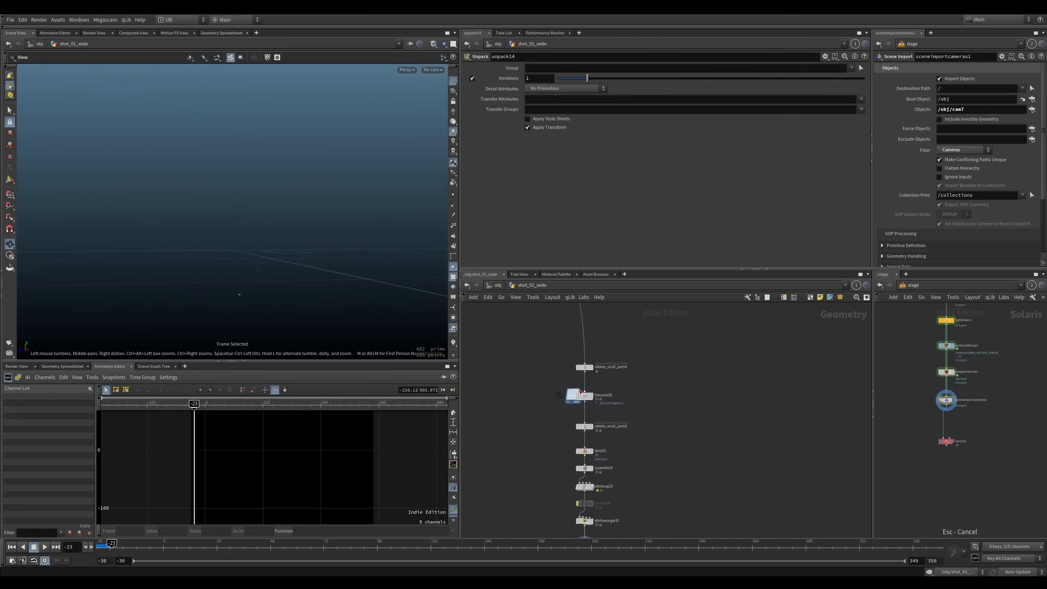
pyautogui.press('r')
pyautogui.moveTo(605, 384); pyautogui.dragTo(551, 350)
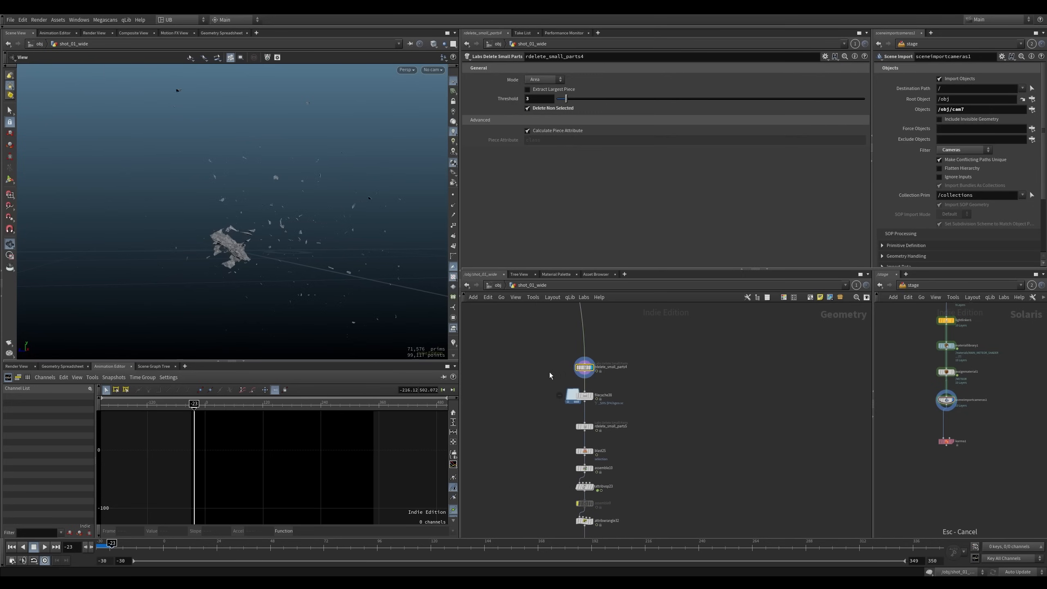
pyautogui.scroll(2, 556, 370)
pyautogui.moveTo(570, 418); pyautogui.dragTo(564, 388, button='middle')
pyautogui.moveTo(552, 353); pyautogui.dragTo(580, 367)
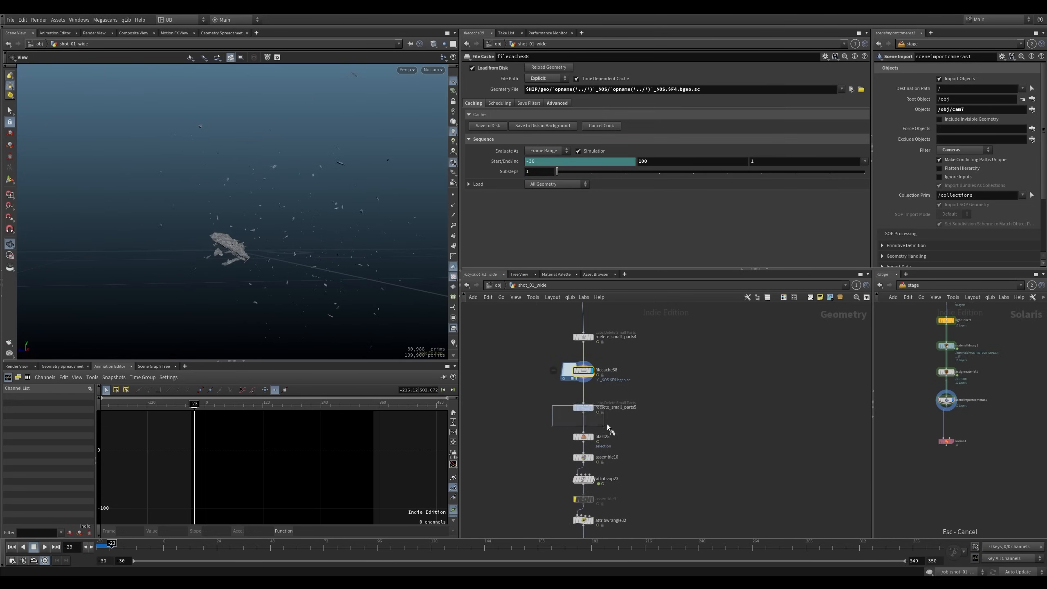
pyautogui.moveTo(608, 425); pyautogui.dragTo(598, 448)
# Display attribvop23, look inside its network and return to the geometry level
pyautogui.moveTo(530, 431); pyautogui.dragTo(534, 358, button='middle')
pyautogui.moveTo(523, 378); pyautogui.dragTo(560, 388)
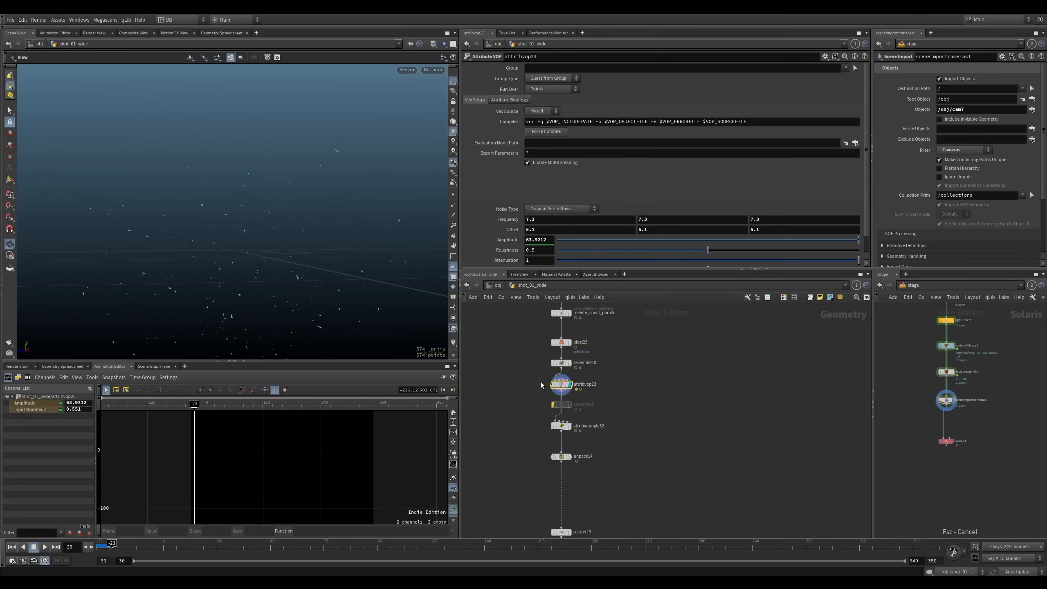
pyautogui.press('i')
pyautogui.press('u')
pyautogui.moveTo(627, 423); pyautogui.dragTo(643, 379, button='middle')
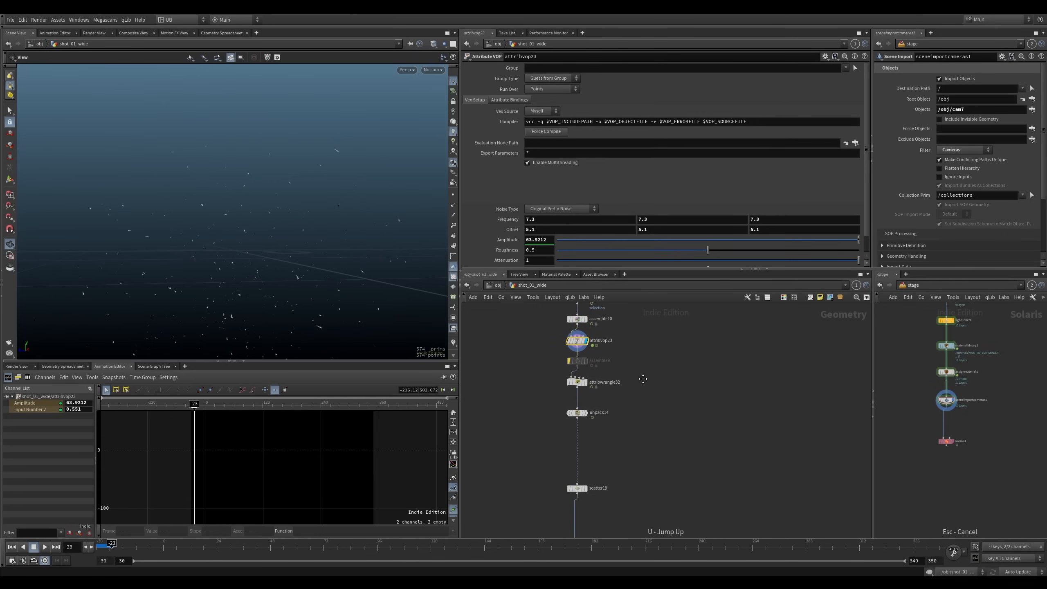
# Display attribwrangle32 and examine its random point-removal expression and the pieces it keeps
pyautogui.press('r')
pyautogui.click(632, 374)
pyautogui.moveTo(633, 374); pyautogui.dragTo(555, 405)
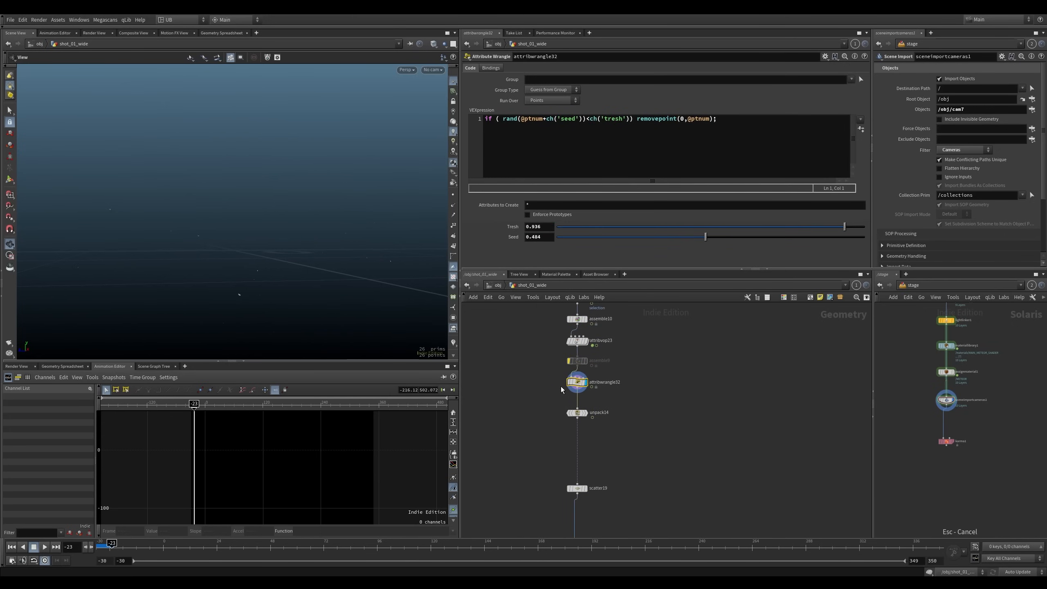
pyautogui.tripleClick(729, 125)
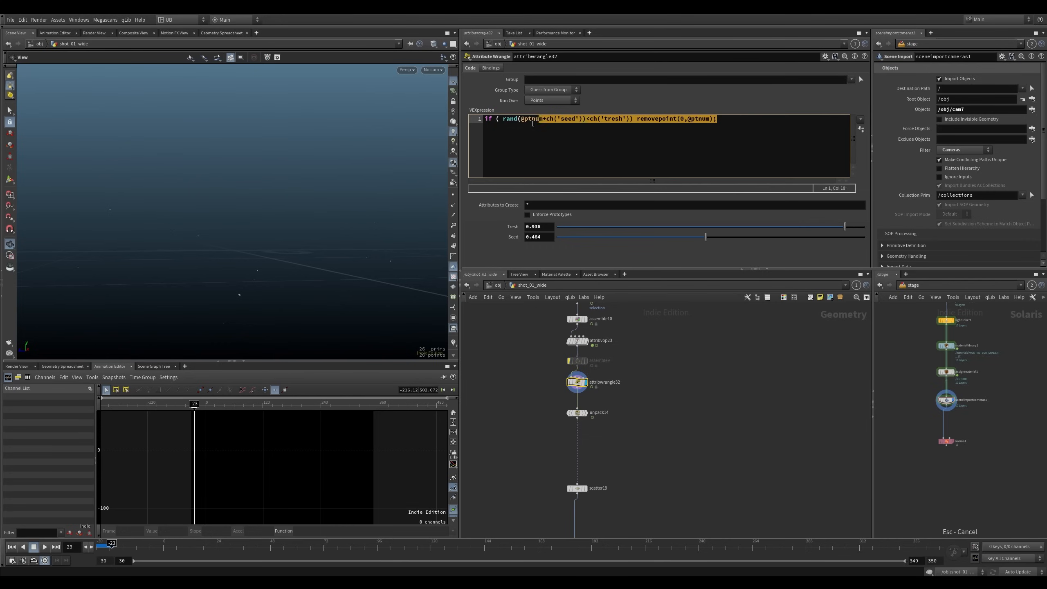
pyautogui.click(547, 119)
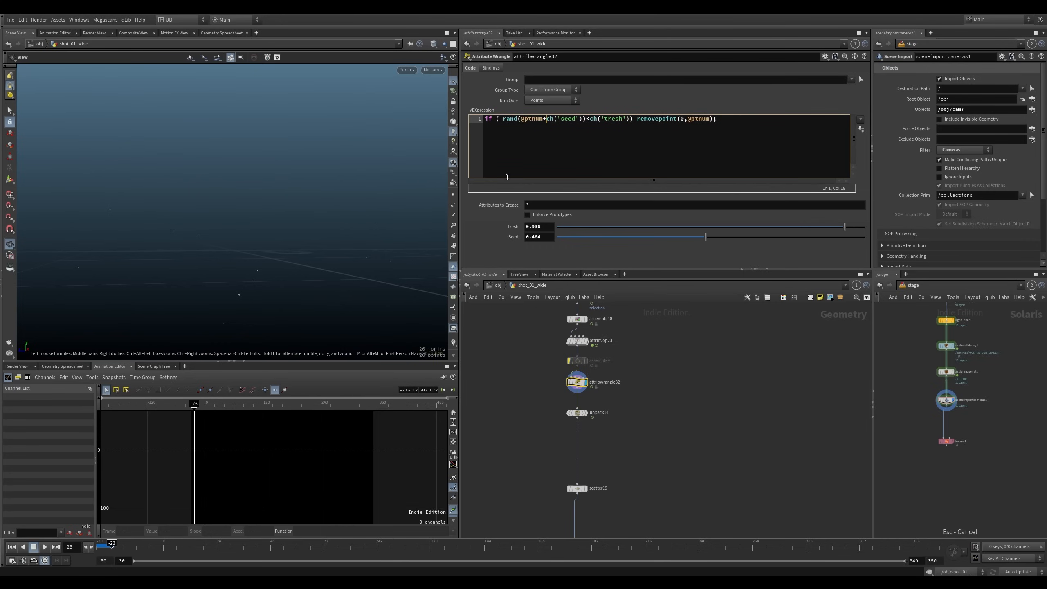
pyautogui.click(452, 199)
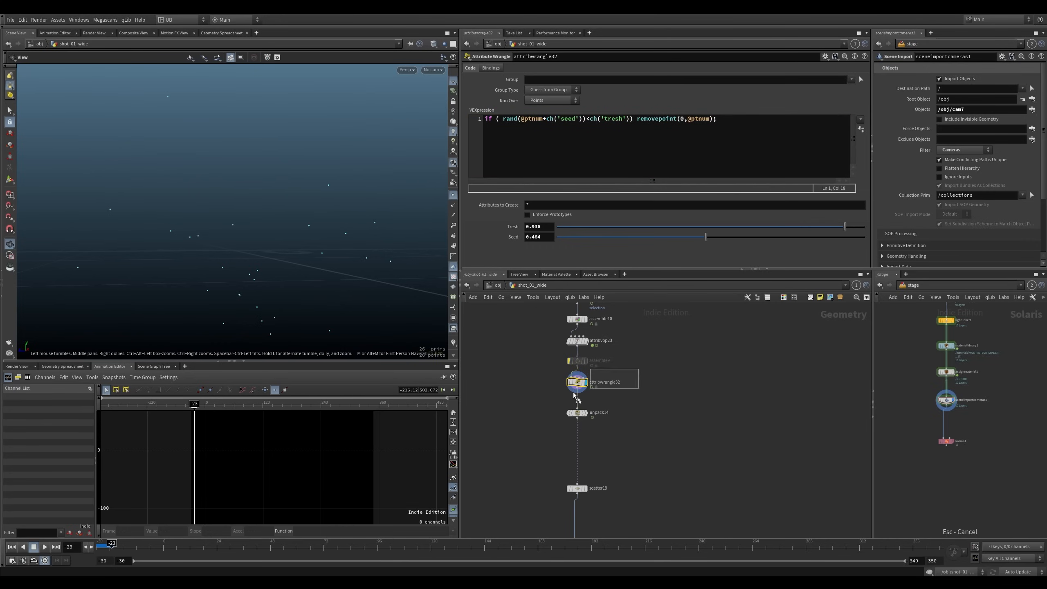
# Display unpack14 and scatter19 and inspect the points scattered on the remaining pieces
pyautogui.moveTo(538, 447); pyautogui.dragTo(529, 402, button='middle')
pyautogui.press('r')
pyautogui.moveTo(537, 353); pyautogui.dragTo(601, 391)
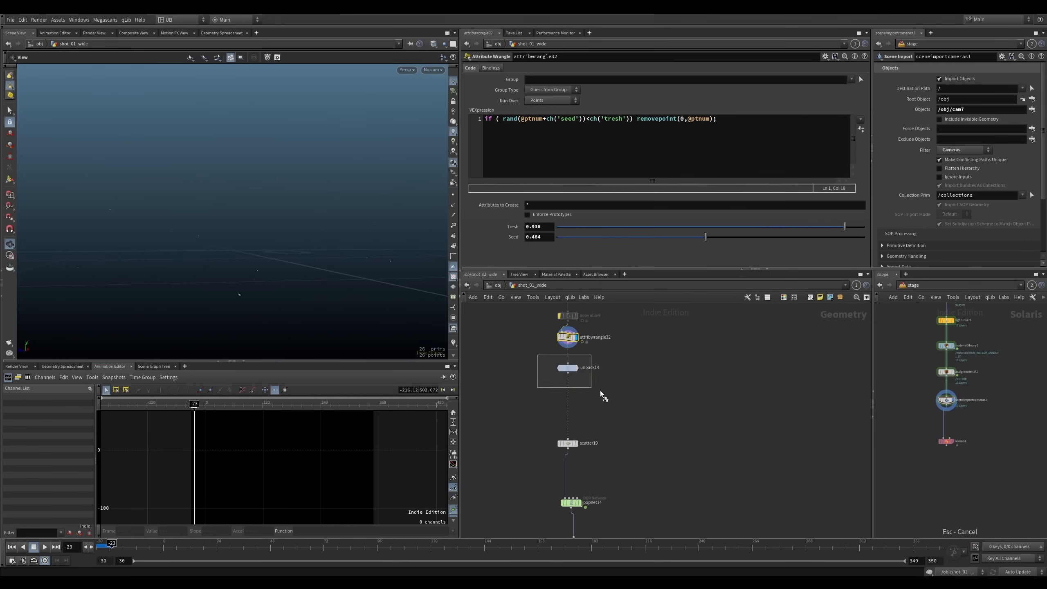
pyautogui.moveTo(521, 419); pyautogui.dragTo(600, 461)
pyautogui.moveTo(351, 299); pyautogui.dragTo(316, 259)
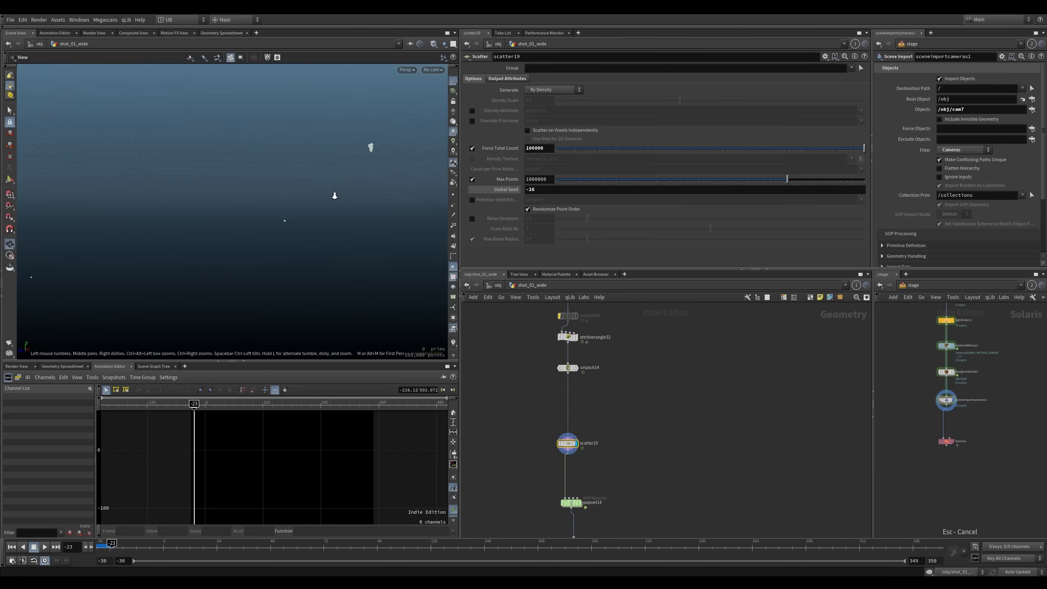
pyautogui.moveTo(334, 196); pyautogui.dragTo(131, 315, button='right')
# Display filecache39 below popnet14 to view the cached particle trails
pyautogui.moveTo(507, 447); pyautogui.dragTo(514, 324, button='middle')
pyautogui.moveTo(529, 356)
pyautogui.mouseDown()
pyautogui.moveTo(602, 393)
pyautogui.moveTo(567, 388)
pyautogui.mouseUp()
pyautogui.moveTo(537, 428); pyautogui.dragTo(531, 361, button='middle')
pyautogui.press('r')
pyautogui.moveTo(531, 382); pyautogui.dragTo(581, 427)
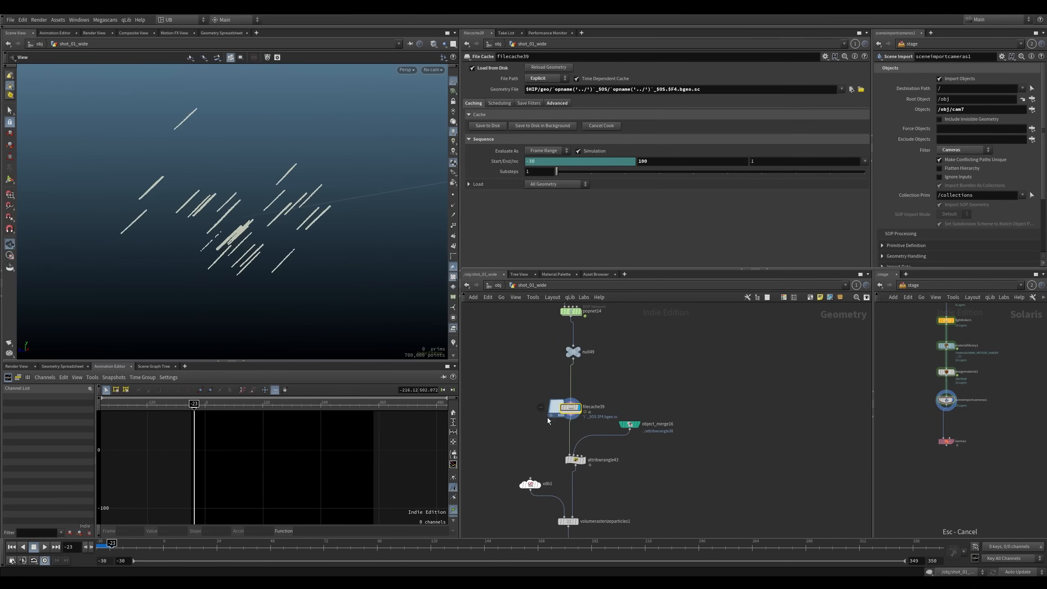
# Examine the POP network inside popnet14 and return to the geometry level
pyautogui.moveTo(540, 339); pyautogui.dragTo(538, 367, button='middle')
pyautogui.click(571, 339)
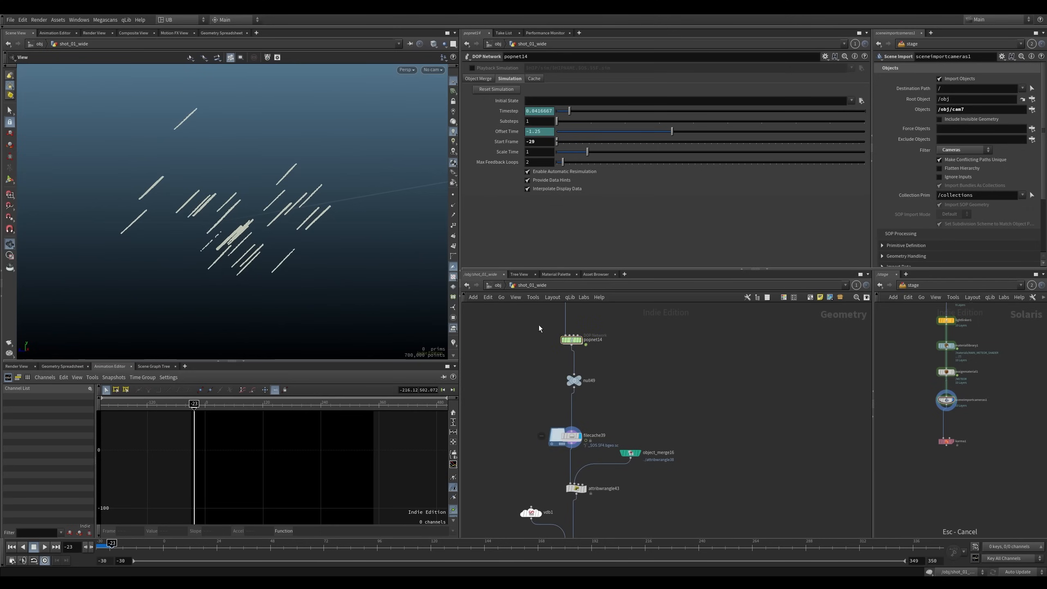
pyautogui.press('i')
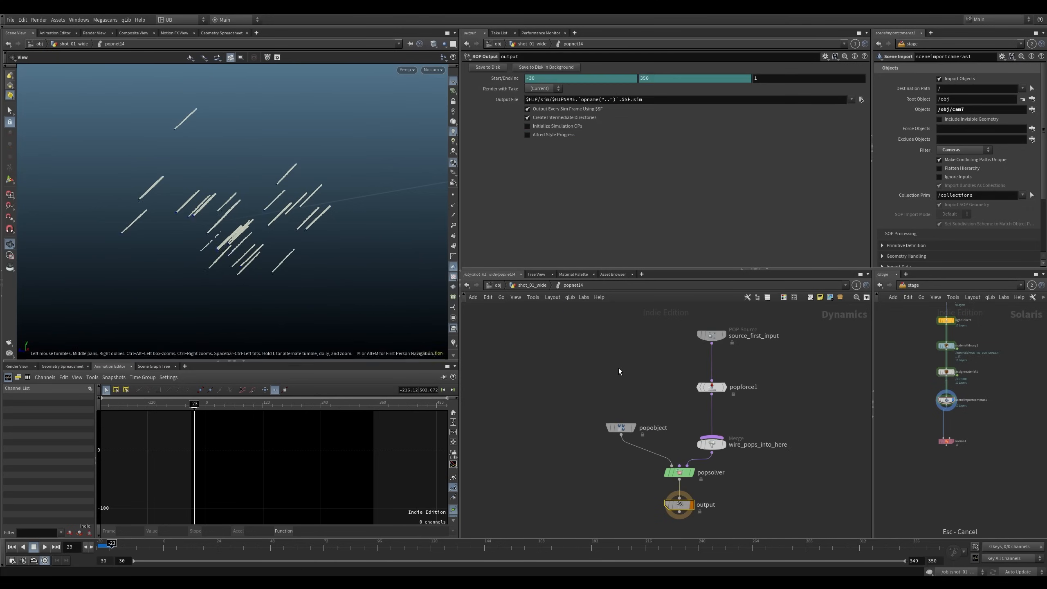
pyautogui.press('u')
# Select the filecache39 and object_merge nodes and scrub the timeline forward to preview the particle trails' motion
pyautogui.moveTo(635, 416); pyautogui.dragTo(551, 456)
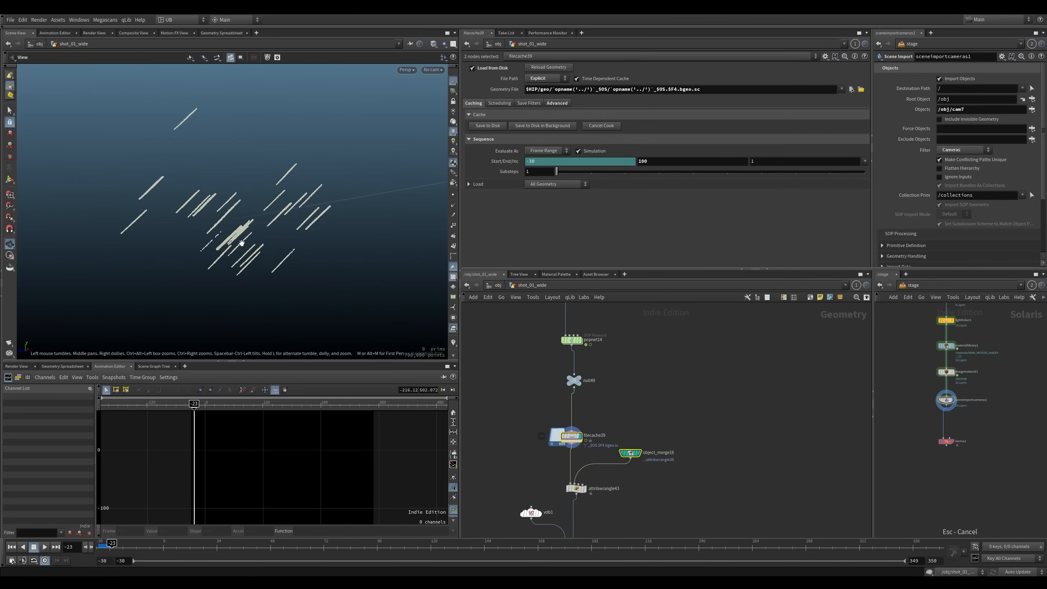
pyautogui.moveTo(147, 549); pyautogui.dragTo(187, 553)
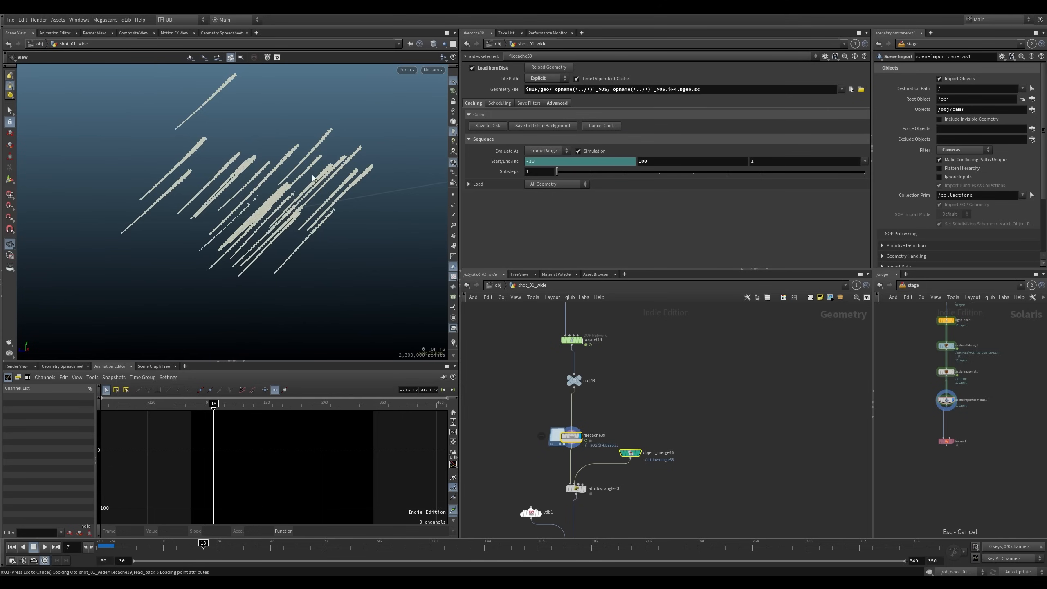
# Display attribwrangle43 below filecache39 and frame its particle trails in the viewport
pyautogui.moveTo(313, 179); pyautogui.dragTo(330, 193)
pyautogui.moveTo(654, 393); pyautogui.dragTo(648, 349, button='middle')
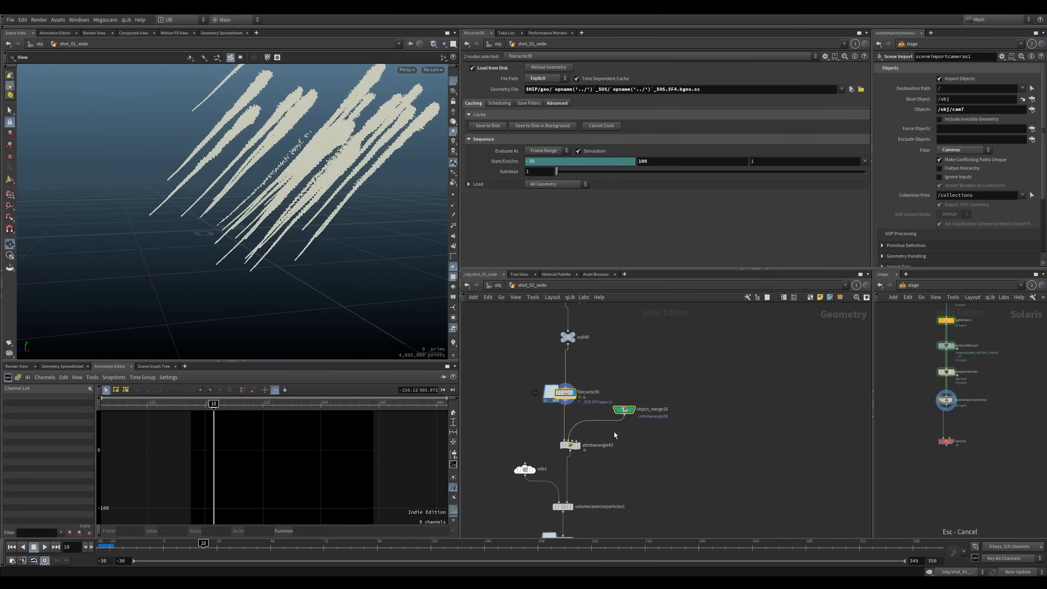
pyautogui.click(570, 445)
pyautogui.press('f')
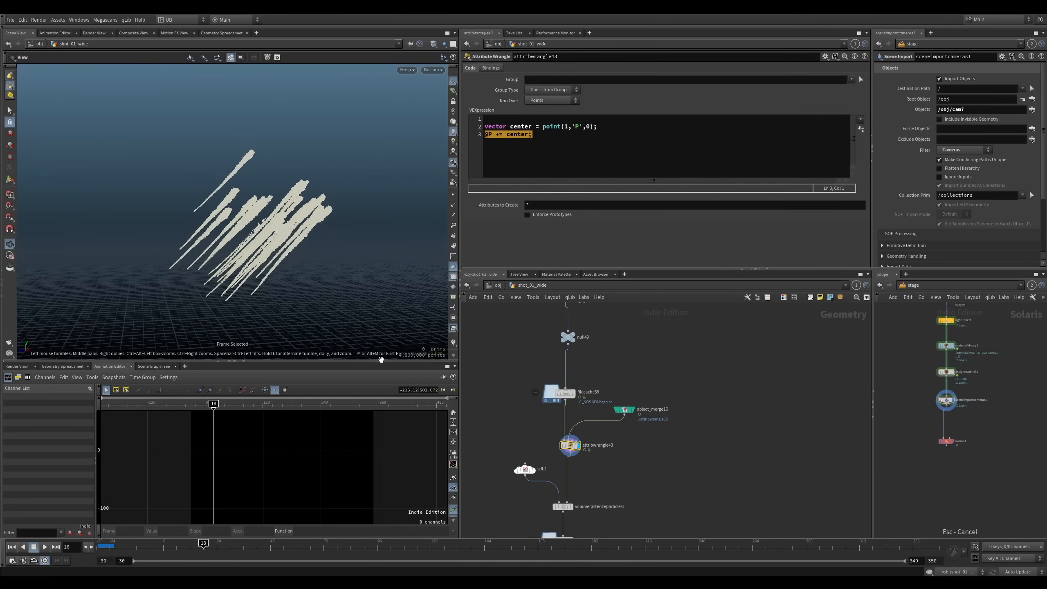
# Display volumerasterizeparticles1 and review the vdb1 grid settings and the rasterizer's density coverage attribute
pyautogui.moveTo(610, 494); pyautogui.dragTo(610, 381, button='middle')
pyautogui.click(561, 395)
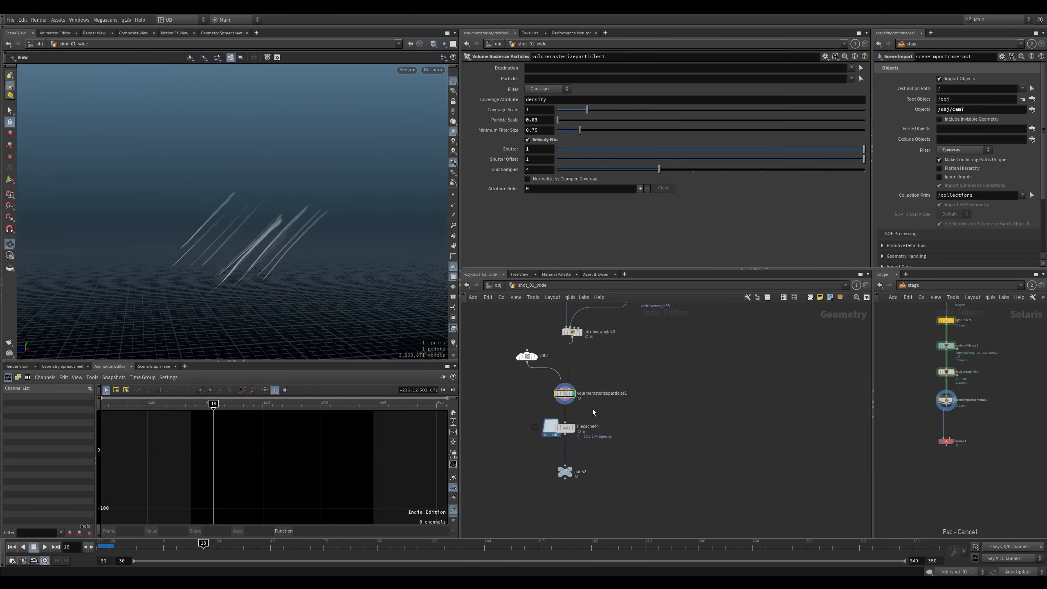
pyautogui.scroll(3, 613, 387)
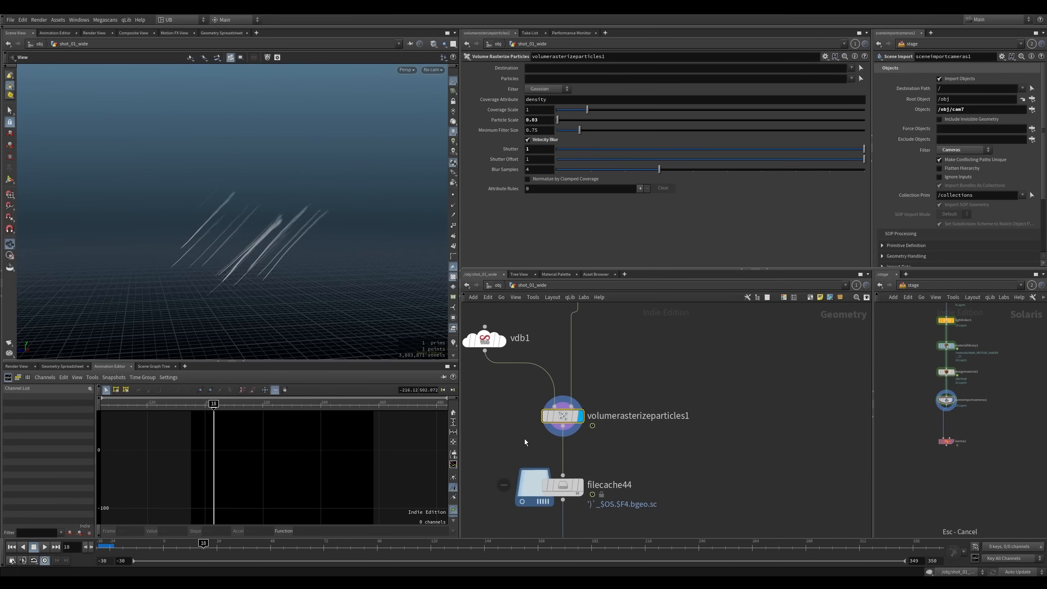
pyautogui.click(547, 379)
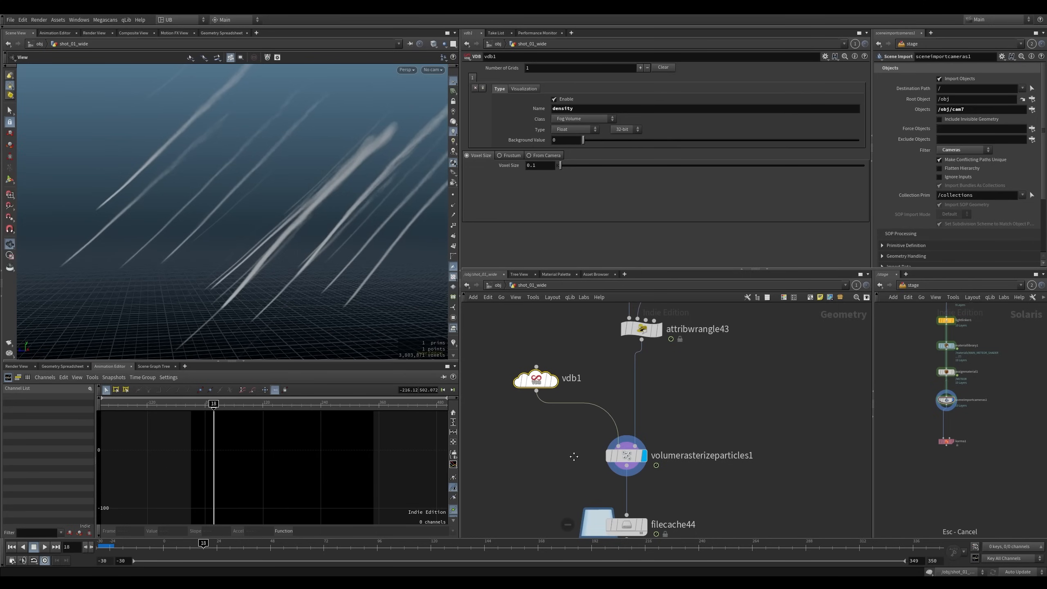
pyautogui.moveTo(686, 413)
pyautogui.mouseDown()
pyautogui.moveTo(661, 467)
pyautogui.moveTo(573, 475)
pyautogui.mouseUp()
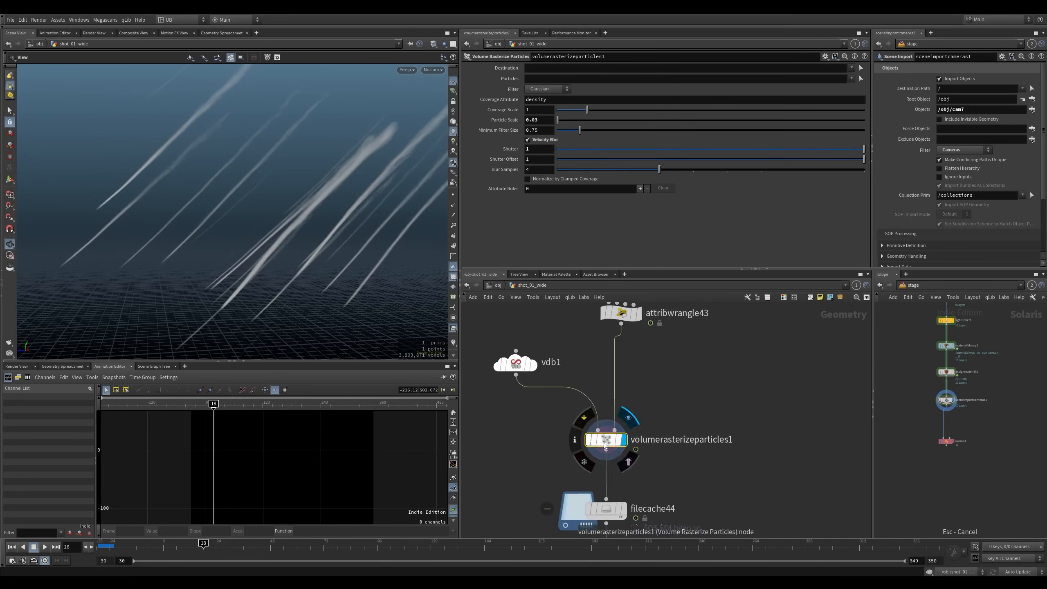
pyautogui.click(556, 99)
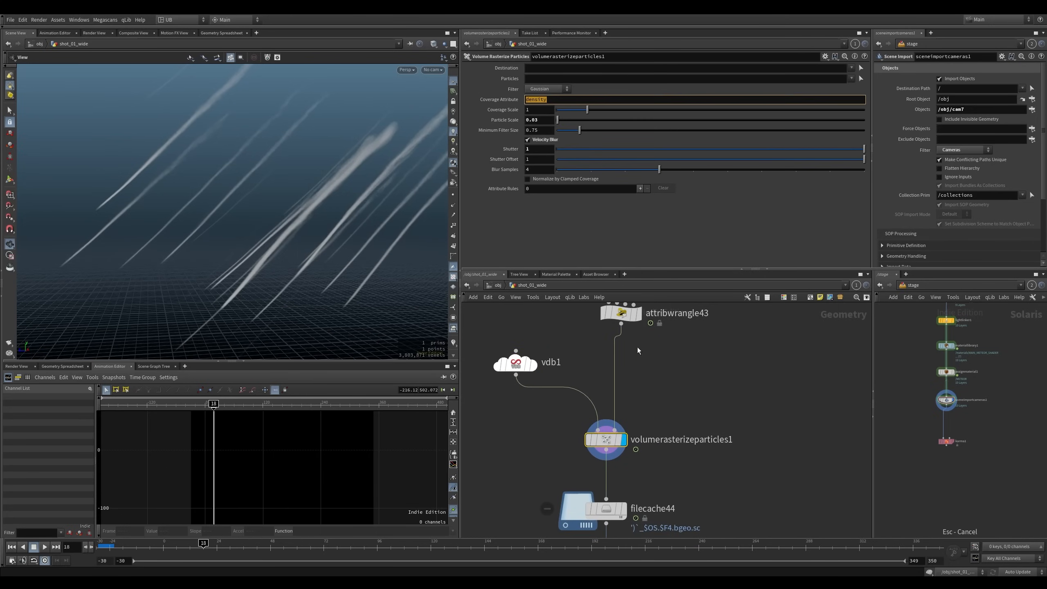
# Inspect the VEX expression of attribwrangle43 that feeds the volume rasterizer
pyautogui.middleClick(627, 316)
pyautogui.moveTo(636, 357)
pyautogui.mouseDown(button='middle')
pyautogui.moveTo(647, 442)
pyautogui.moveTo(644, 362)
pyautogui.mouseUp(button='middle')
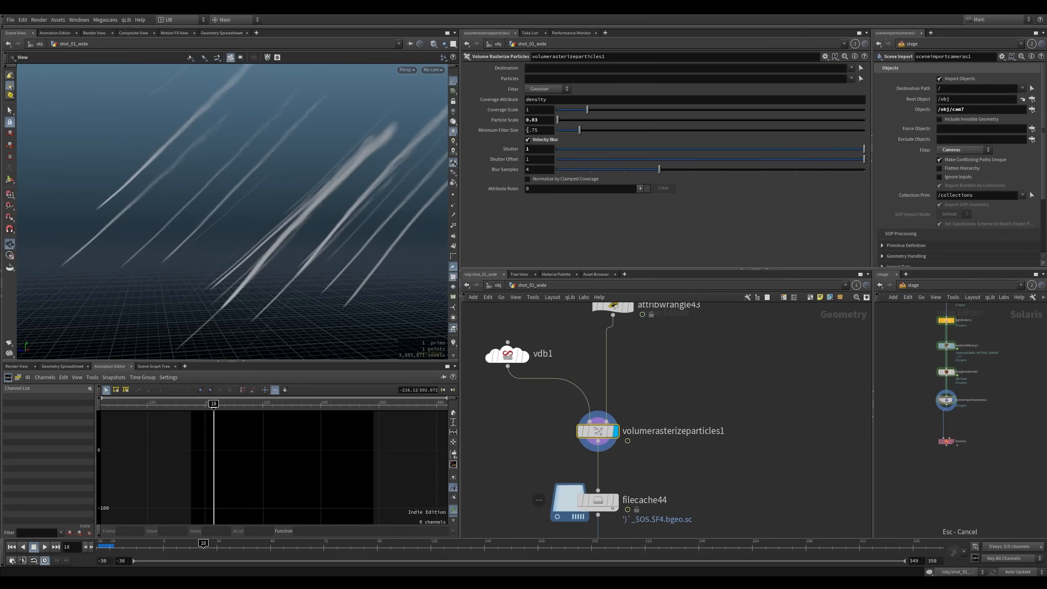
pyautogui.moveTo(596, 307); pyautogui.dragTo(604, 336, button='middle')
pyautogui.click(604, 337)
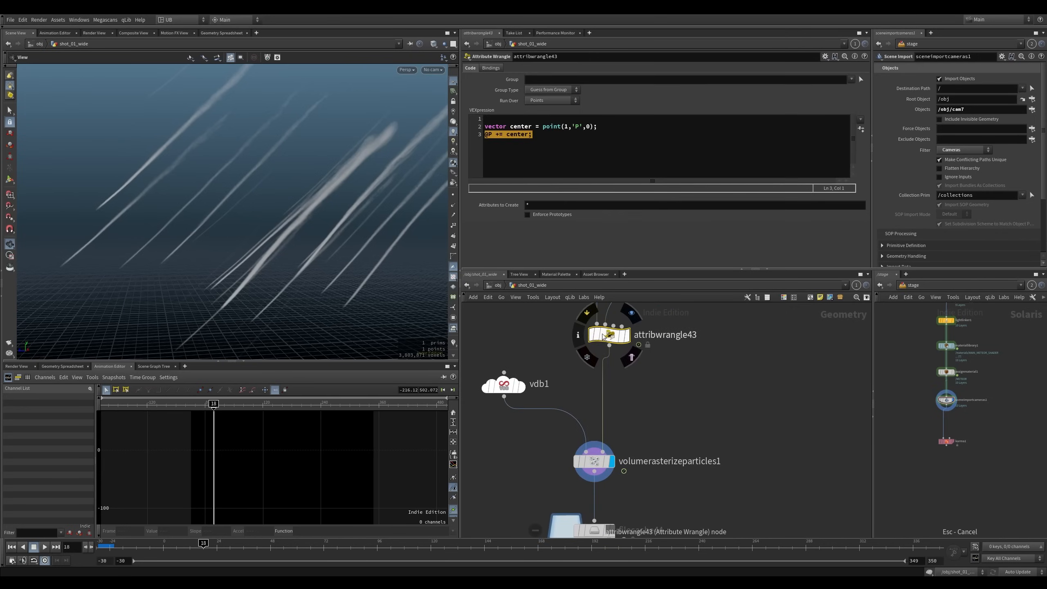
pyautogui.moveTo(650, 421); pyautogui.dragTo(655, 399, button='middle')
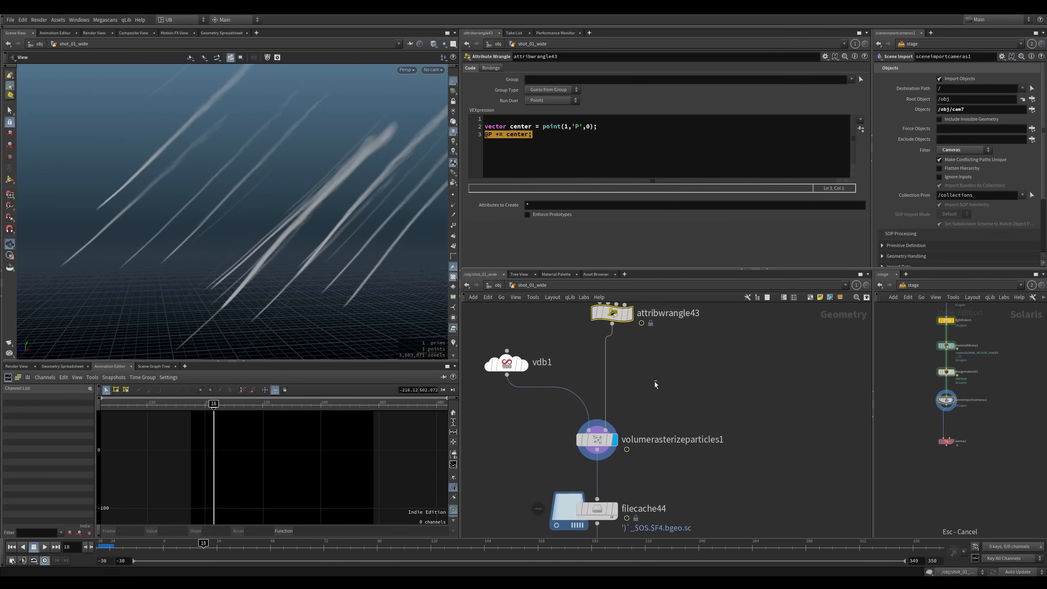
pyautogui.click(598, 166)
pyautogui.click(663, 413)
# Switch Velocity Blur off and back on in volumerasterizeparticles1 to compare the trail volumes up close
pyautogui.click(598, 439)
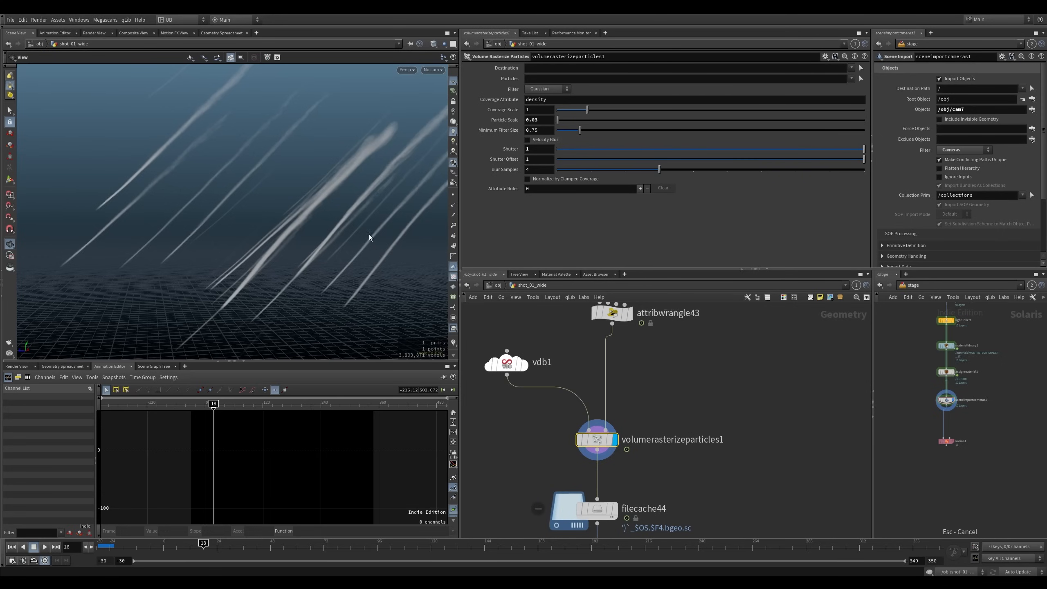
pyautogui.moveTo(200, 164); pyautogui.dragTo(323, 106, button='right')
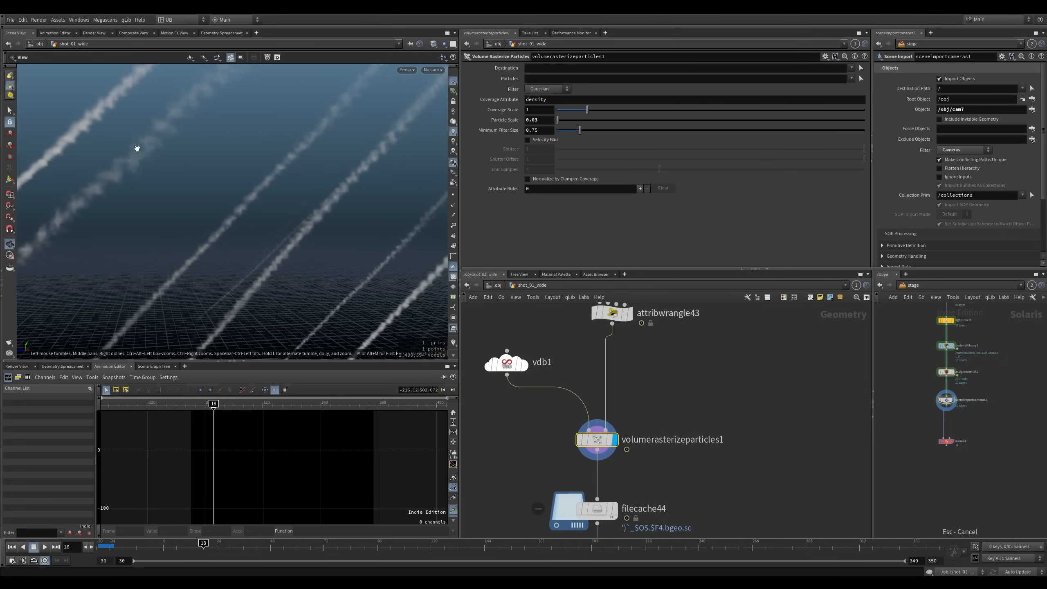
pyautogui.moveTo(235, 215)
pyautogui.mouseDown(button='right')
pyautogui.moveTo(264, 199)
pyautogui.moveTo(295, 203)
pyautogui.mouseUp(button='right')
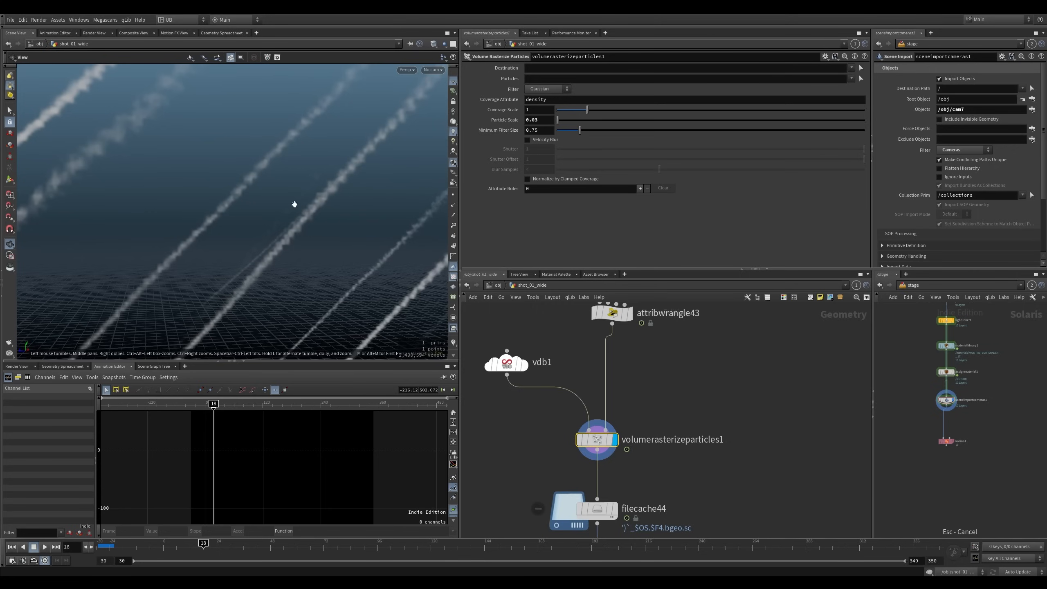
pyautogui.click(547, 139)
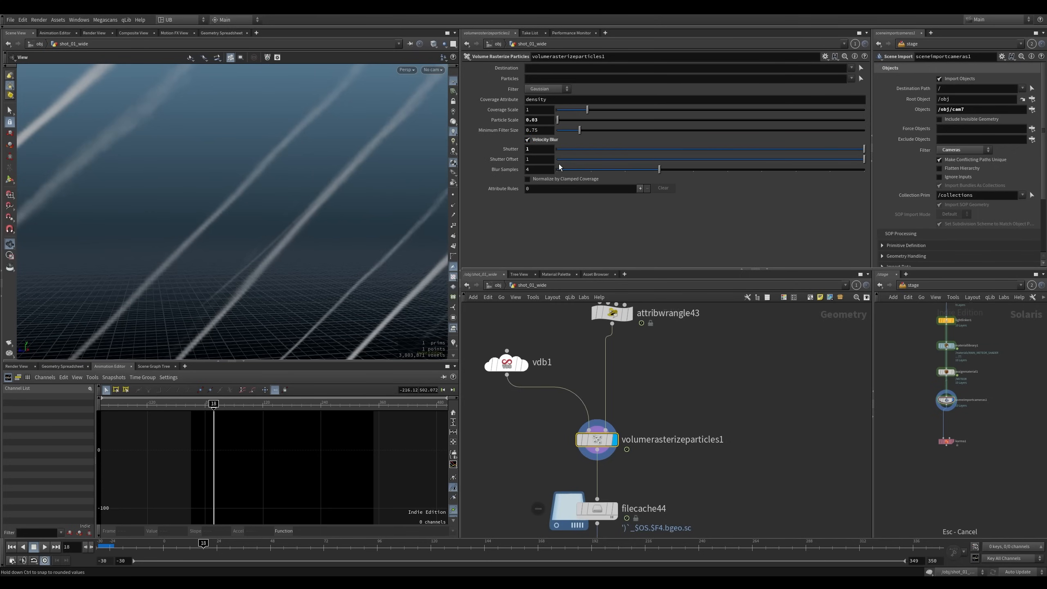
pyautogui.moveTo(304, 191)
pyautogui.mouseDown(button='right')
pyautogui.moveTo(309, 206)
pyautogui.moveTo(258, 262)
pyautogui.moveTo(292, 177)
pyautogui.mouseUp(button='right')
pyautogui.moveTo(279, 228); pyautogui.dragTo(343, 258)
# Display filecache44 below the volume rasterizer to view the cached trail volumes
pyautogui.moveTo(553, 452); pyautogui.dragTo(575, 340, button='middle')
pyautogui.press('r')
pyautogui.click(603, 403)
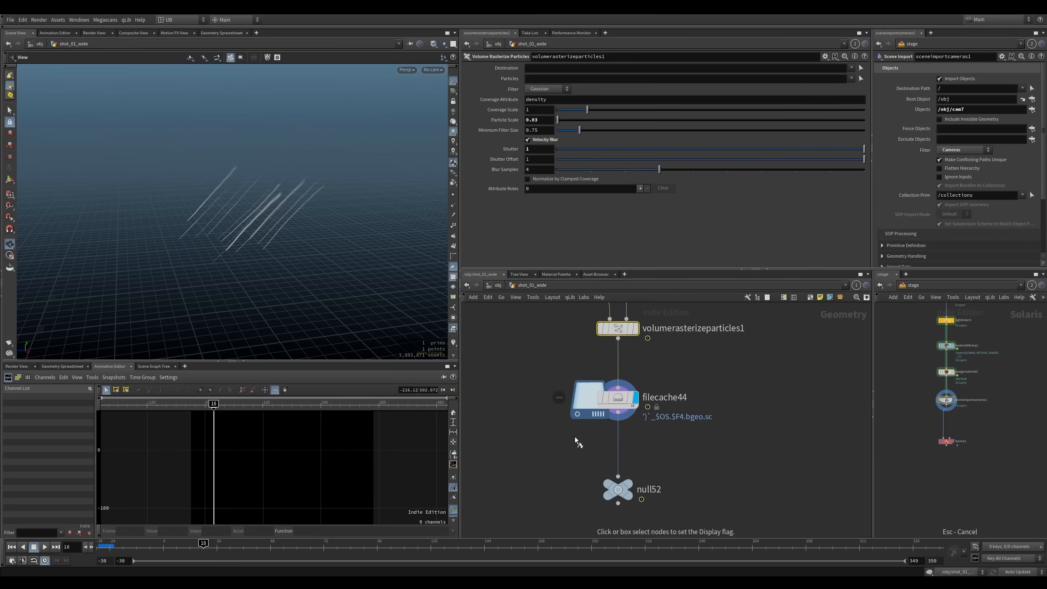
# Locate the node network beside the SPHERICAL_SPARKS label and survey its layout
pyautogui.scroll(-5, 544, 446)
pyautogui.moveTo(558, 436); pyautogui.dragTo(664, 396, button='middle')
pyautogui.scroll(-3, 664, 397)
pyautogui.moveTo(611, 427); pyautogui.dragTo(654, 422, button='middle')
pyautogui.scroll(5, 579, 433)
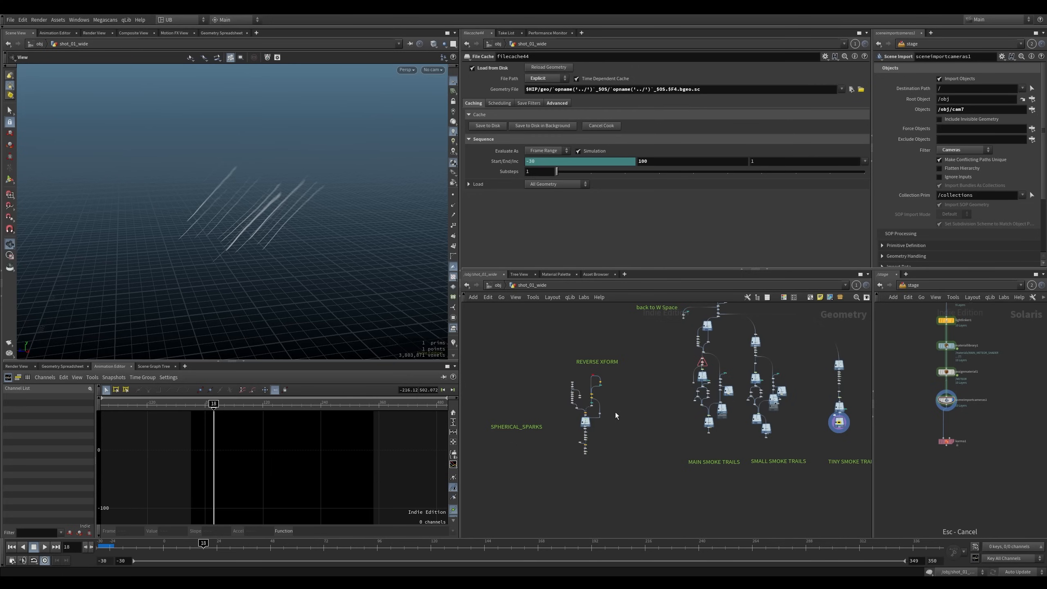
pyautogui.scroll(6, 615, 412)
pyautogui.moveTo(603, 416); pyautogui.dragTo(611, 487, button='middle')
pyautogui.scroll(5, 577, 358)
pyautogui.scroll(-6, 584, 370)
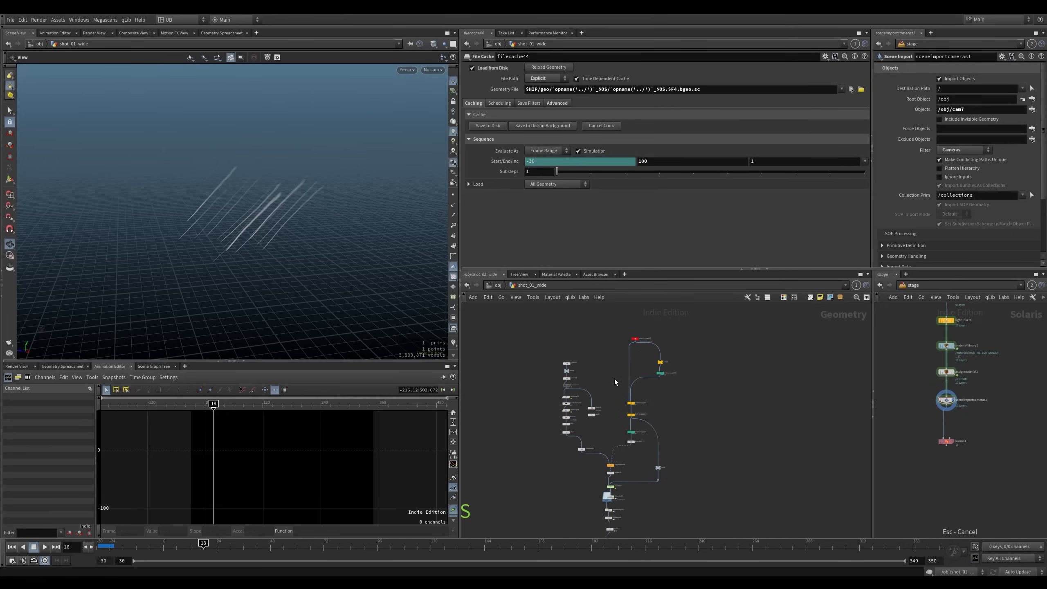
pyautogui.scroll(4, 616, 384)
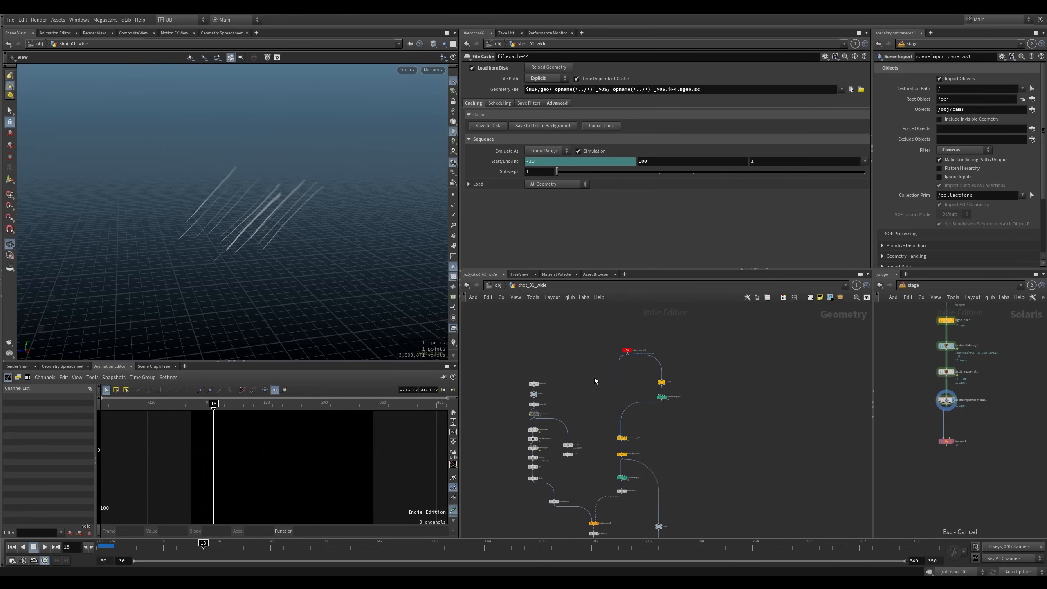
# Display attribwrangle52, frame the debris rock, and scrub the timeline to frame 75
pyautogui.press('r')
pyautogui.click(620, 454)
pyautogui.hotkey('space', 'f')
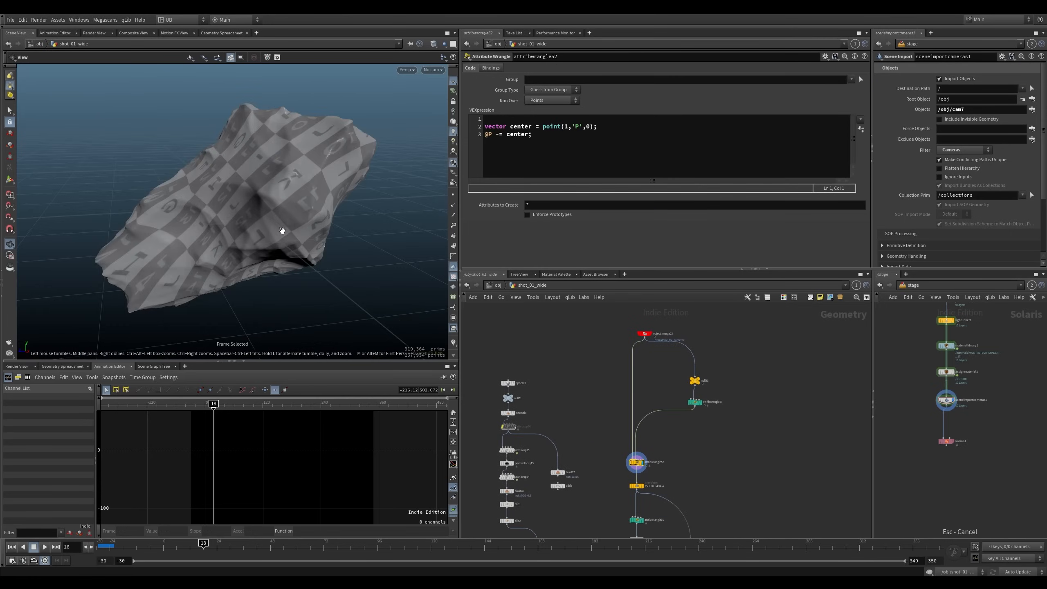
pyautogui.scroll(-3, 283, 232)
pyautogui.moveTo(282, 232); pyautogui.dragTo(250, 248)
pyautogui.moveTo(202, 547); pyautogui.dragTo(330, 547)
# Examine object_merge23 and the null and attribute wrangle branch feeding attribwrangle52
pyautogui.click(645, 333)
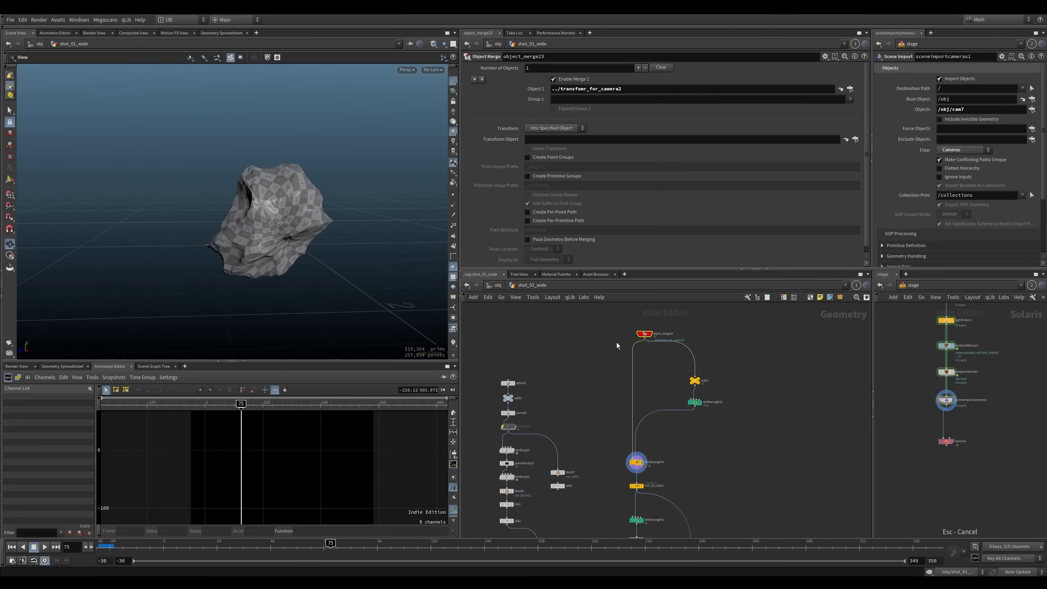
pyautogui.click(649, 333)
pyautogui.click(699, 380)
pyautogui.click(700, 401)
pyautogui.click(642, 462)
pyautogui.moveTo(658, 469); pyautogui.dragTo(634, 476)
# Display the PUT_IN_LEVEL7 transform and view the whole scaled rock
pyautogui.moveTo(678, 465); pyautogui.dragTo(669, 392, button='middle')
pyautogui.scroll(3, 669, 395)
pyautogui.click(618, 421)
pyautogui.click(609, 421)
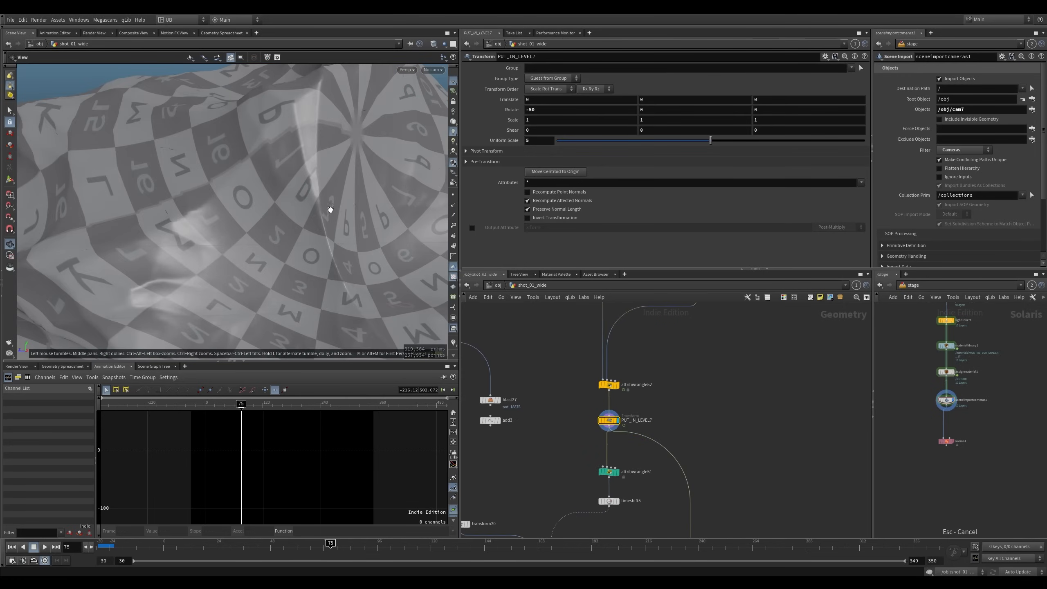
pyautogui.moveTo(330, 210); pyautogui.dragTo(232, 293, button='right')
pyautogui.moveTo(232, 292); pyautogui.dragTo(302, 243)
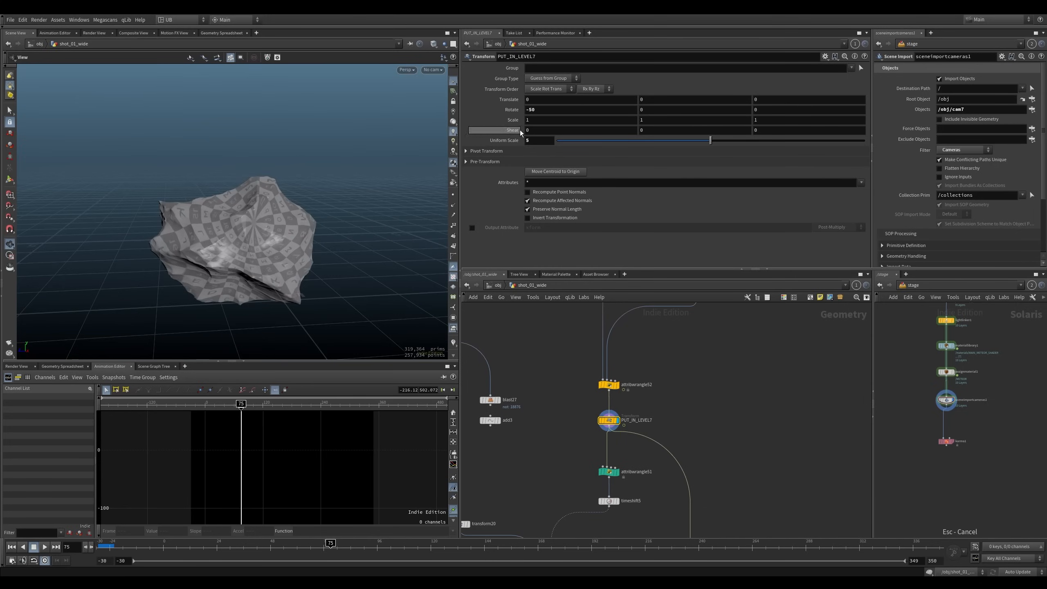
# Bypass PUT_IN_LEVEL7, scrub to frame 50, and re-enable the transform to compare the rock's orientation and size
pyautogui.press('b')
pyautogui.press('b')
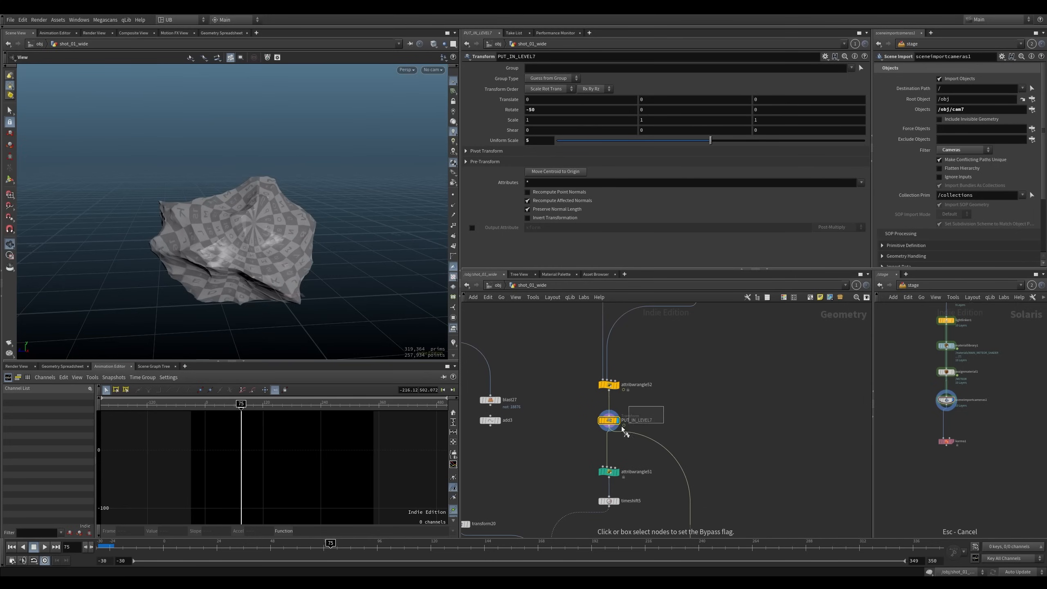
pyautogui.moveTo(622, 427); pyautogui.dragTo(601, 433)
pyautogui.moveTo(385, 206); pyautogui.dragTo(381, 152)
pyautogui.moveTo(248, 549); pyautogui.dragTo(275, 548)
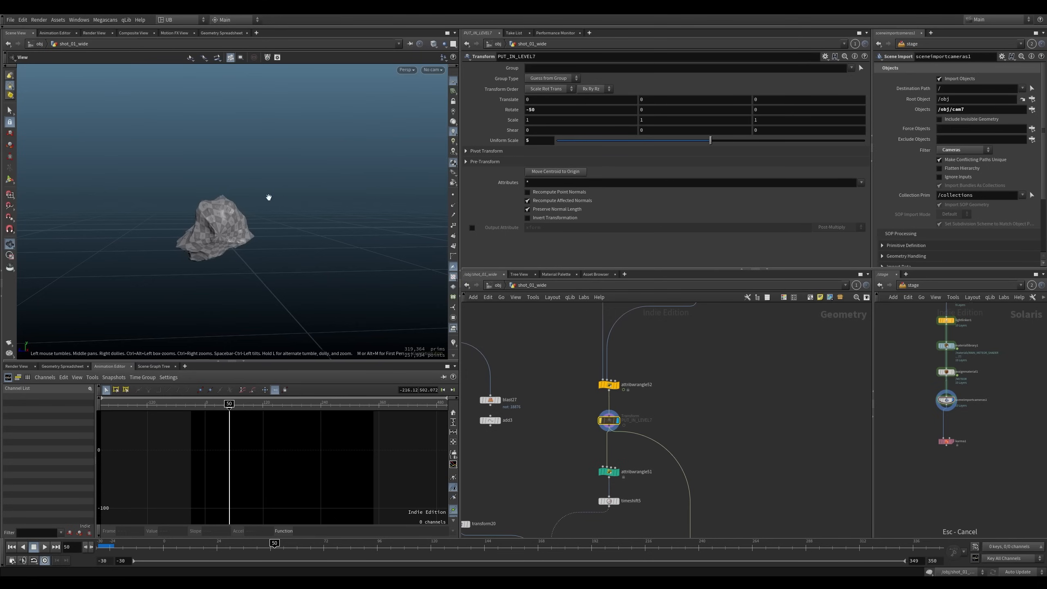
pyautogui.press('b')
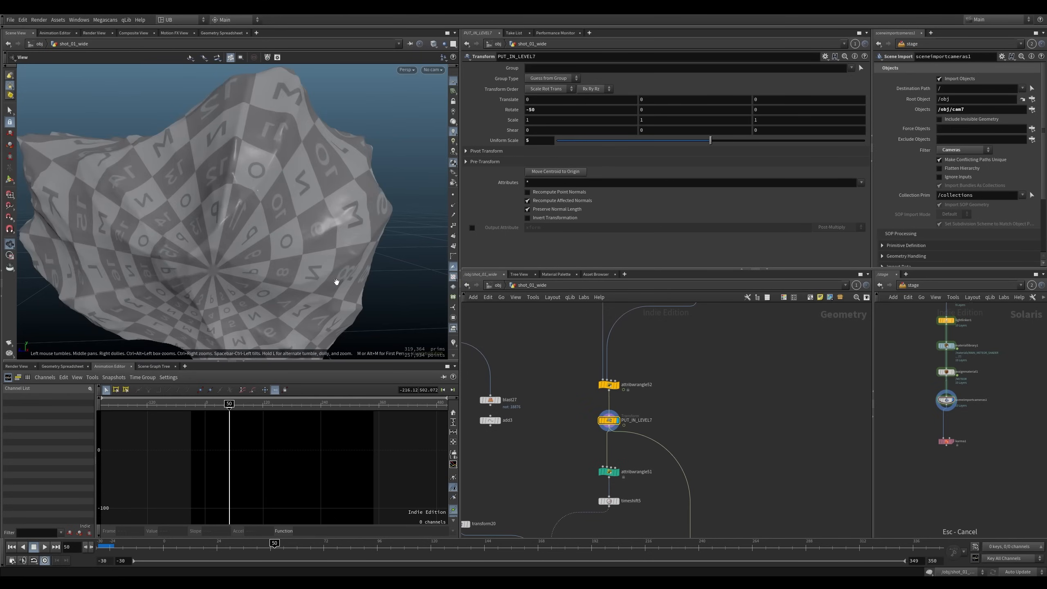
pyautogui.moveTo(336, 283); pyautogui.dragTo(250, 253)
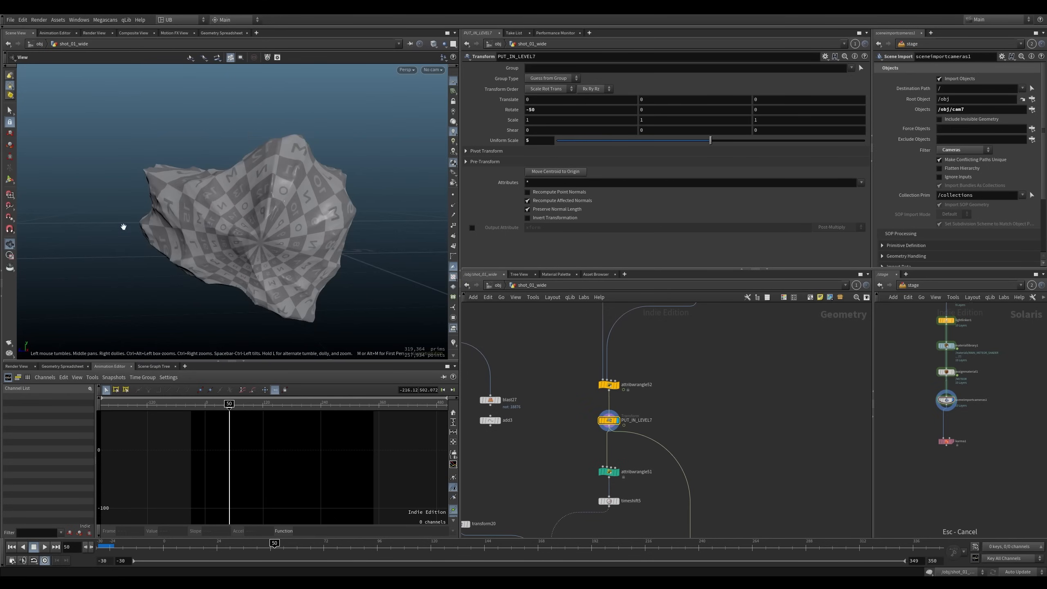
pyautogui.moveTo(356, 277); pyautogui.dragTo(304, 255)
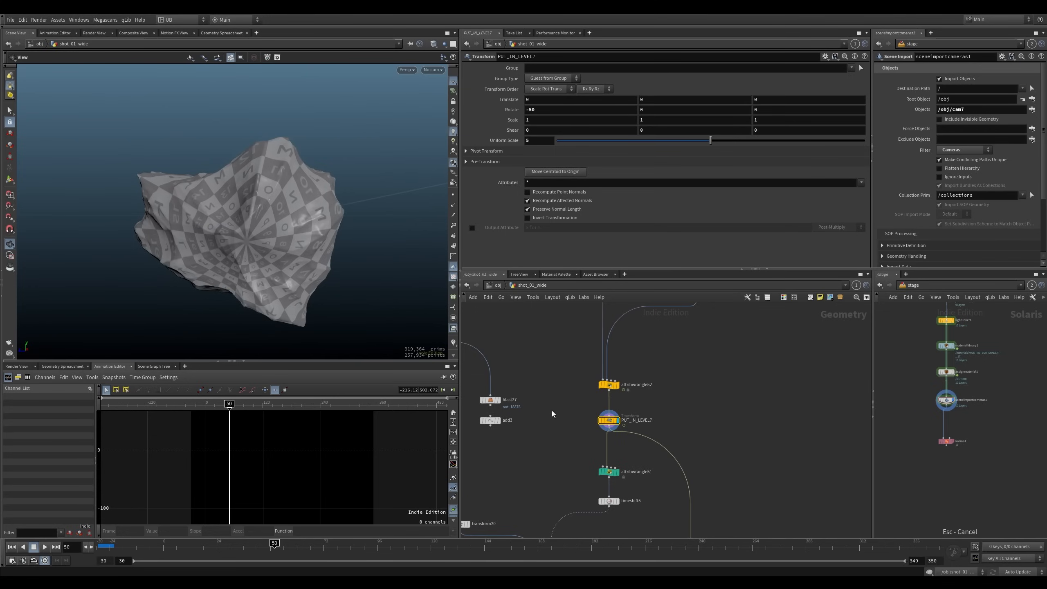
# Inspect the bounding-box center code in attribwrangle51 and display timeshift5 to view its point
pyautogui.moveTo(573, 474); pyautogui.dragTo(577, 410, button='middle')
pyautogui.click(612, 408)
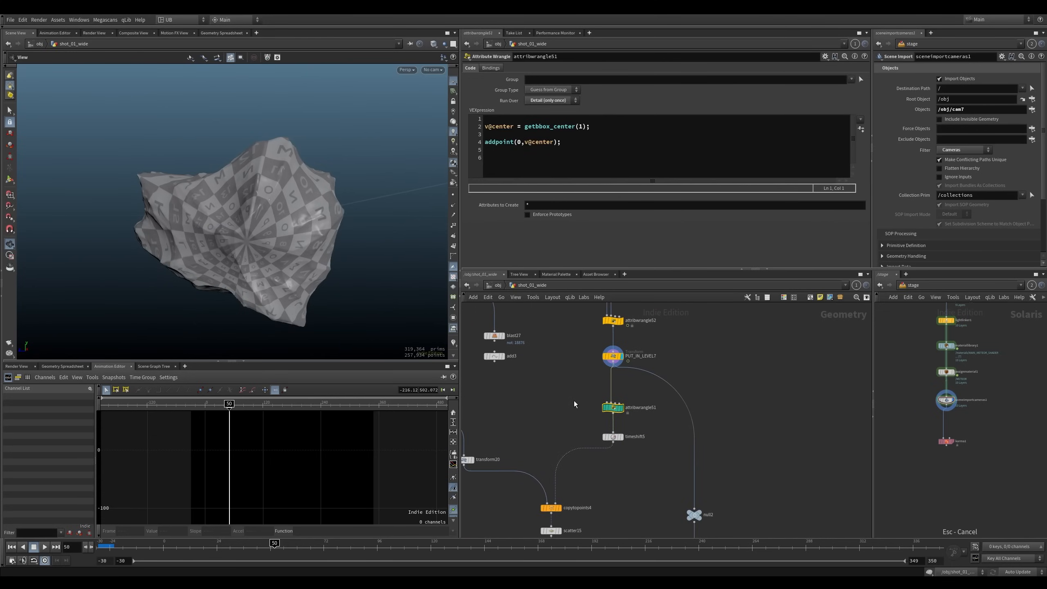
pyautogui.press('r')
pyautogui.click(622, 437)
pyautogui.moveTo(617, 466); pyautogui.dragTo(643, 428, button='middle')
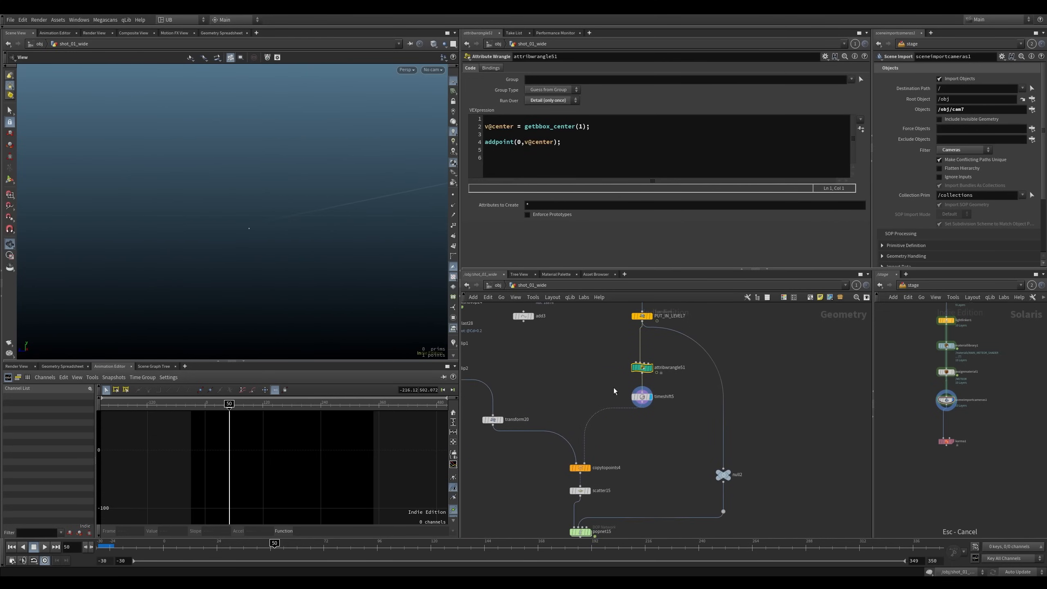
pyautogui.moveTo(615, 390); pyautogui.dragTo(653, 419)
# Display copytopoints4 and scrub the timeline to frame 44 to inspect the copied source pieces
pyautogui.click(585, 469)
pyautogui.moveTo(562, 484); pyautogui.dragTo(642, 452)
pyautogui.moveTo(543, 389); pyautogui.dragTo(593, 413, button='middle')
pyautogui.moveTo(626, 453); pyautogui.dragTo(617, 432, button='middle')
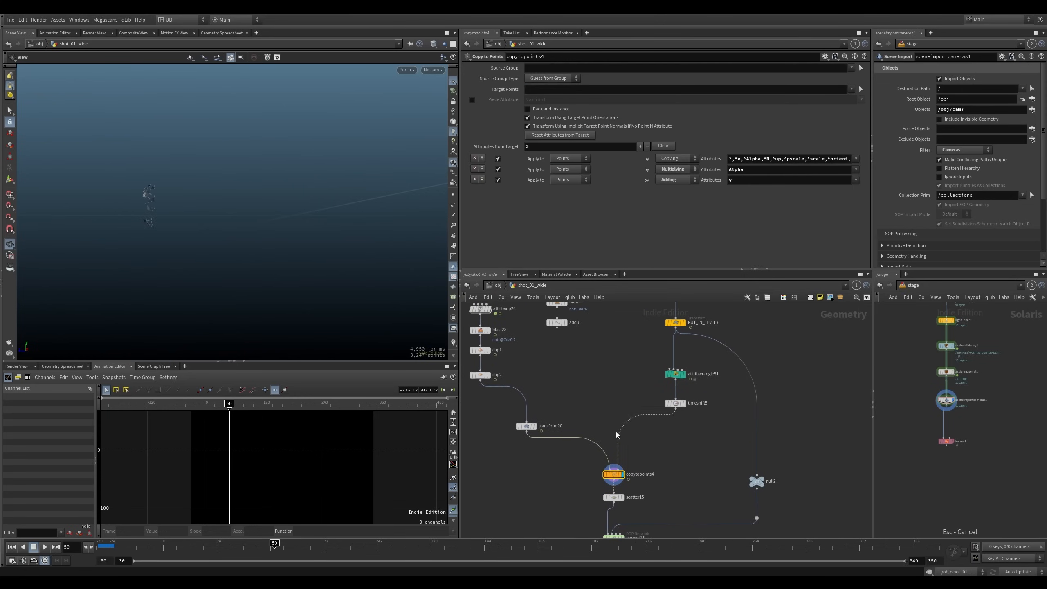
pyautogui.moveTo(157, 205); pyautogui.dragTo(243, 264)
pyautogui.moveTo(194, 546); pyautogui.dragTo(264, 545)
pyautogui.moveTo(252, 267); pyautogui.dragTo(231, 257)
# Display attribvop25 in the sphere branch and inspect the sphere and its ramp parameters
pyautogui.moveTo(582, 400); pyautogui.dragTo(650, 500, button='middle')
pyautogui.moveTo(578, 341); pyautogui.dragTo(594, 406, button='middle')
pyautogui.scroll(3, 594, 412)
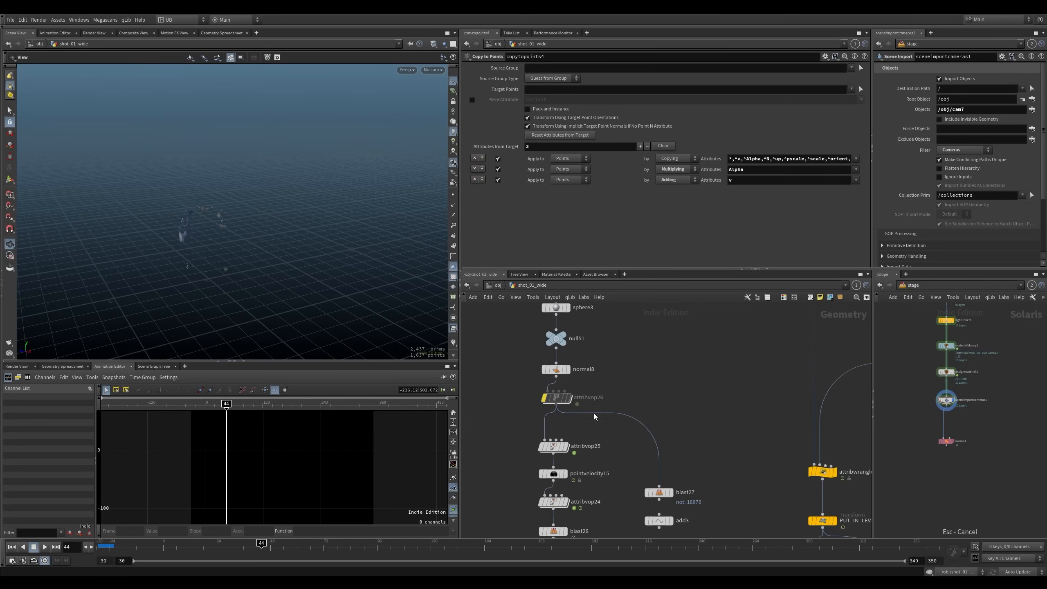
pyautogui.click(566, 447)
pyautogui.click(552, 446)
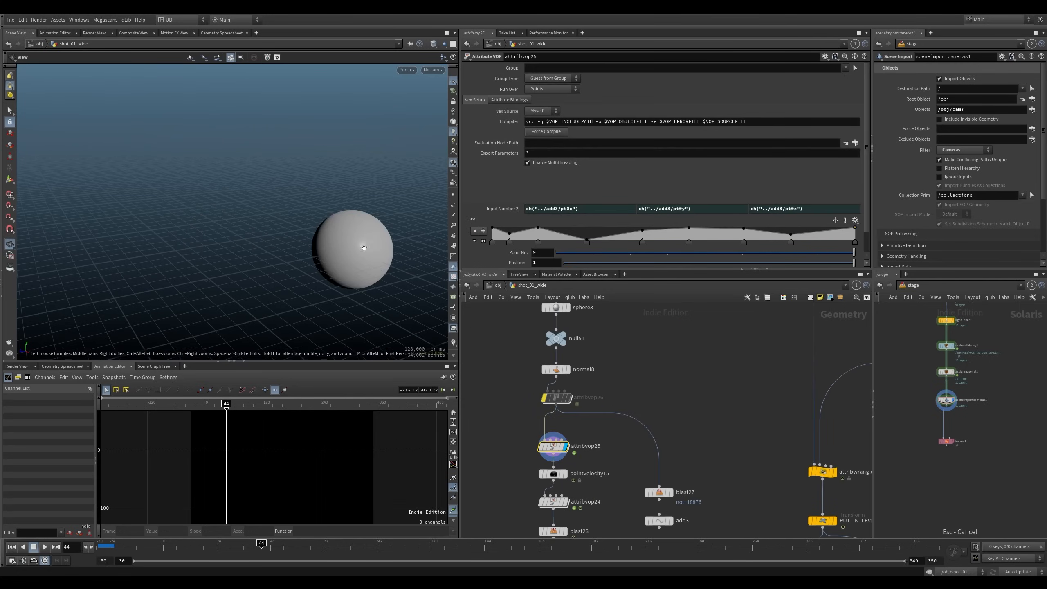
pyautogui.moveTo(326, 264); pyautogui.dragTo(268, 241)
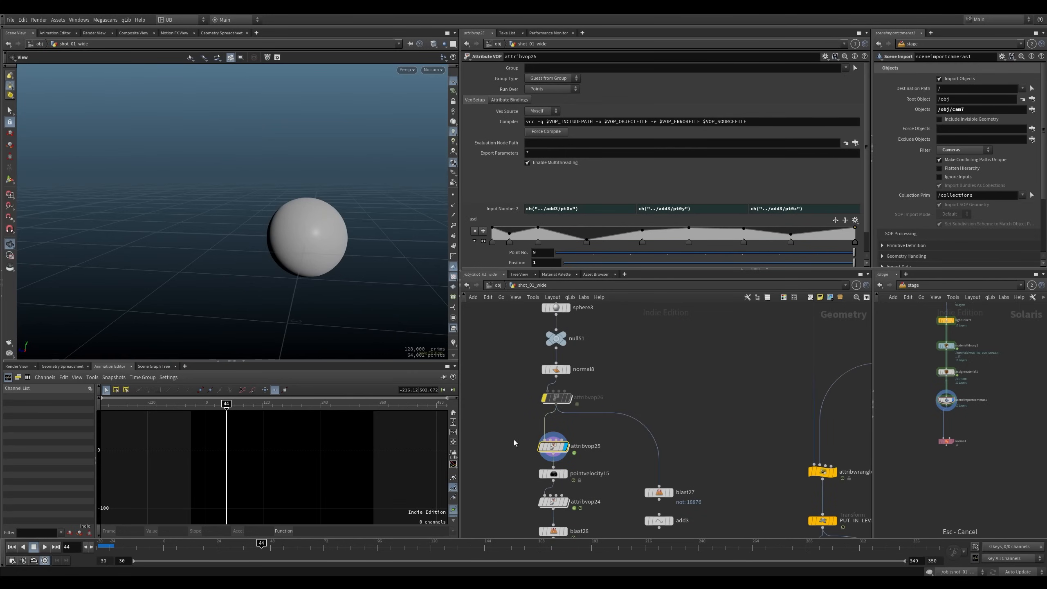
# Toggle the yellow viewport overlay for the attribvop25 sphere and display the normal8 node
pyautogui.click(454, 343)
pyautogui.moveTo(335, 269); pyautogui.dragTo(371, 300)
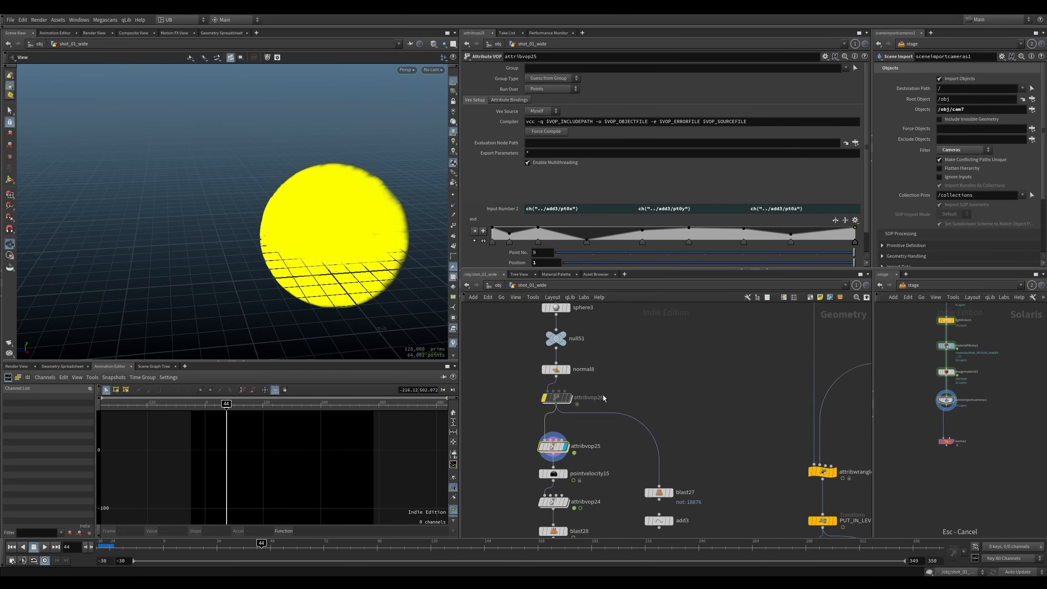
pyautogui.moveTo(590, 407); pyautogui.dragTo(592, 391, button='middle')
pyautogui.click(570, 353)
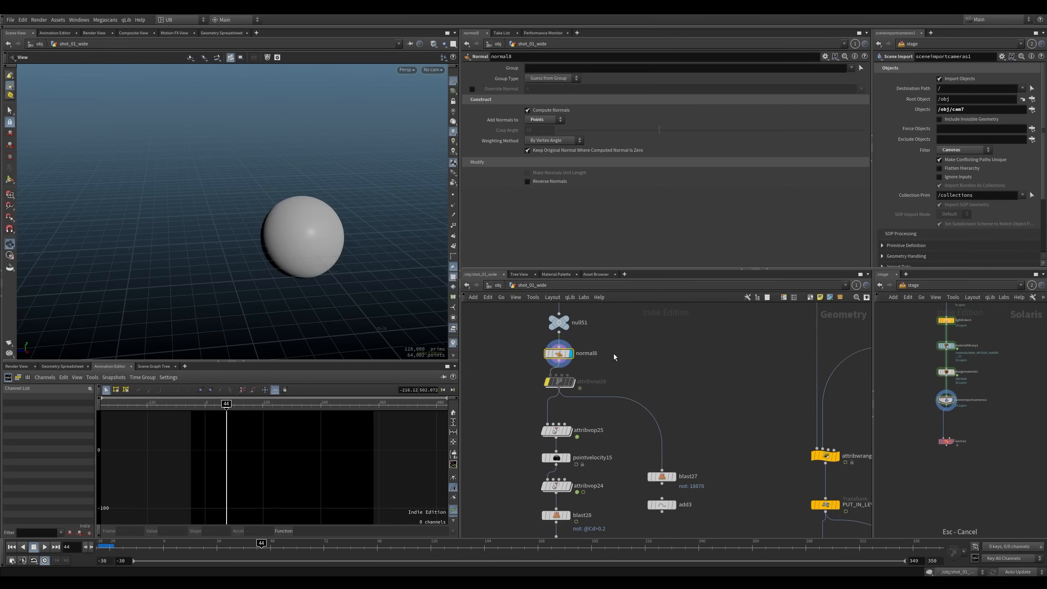
# Examine the normal8 sphere and toggle the display of its point normals in the viewport
pyautogui.moveTo(613, 353); pyautogui.dragTo(591, 397, button='middle')
pyautogui.click(566, 380)
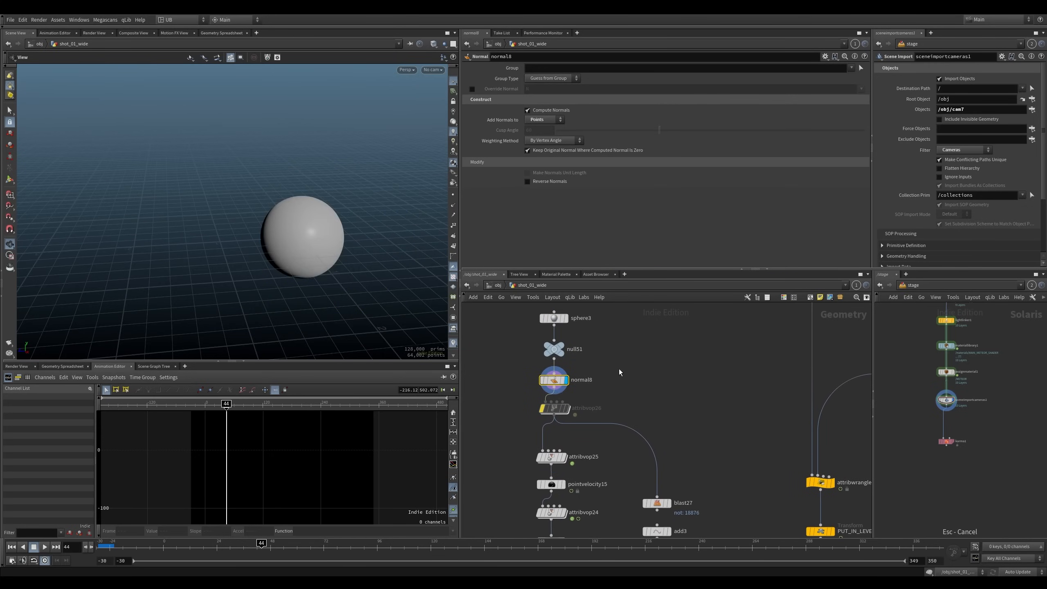
pyautogui.scroll(3, 397, 213)
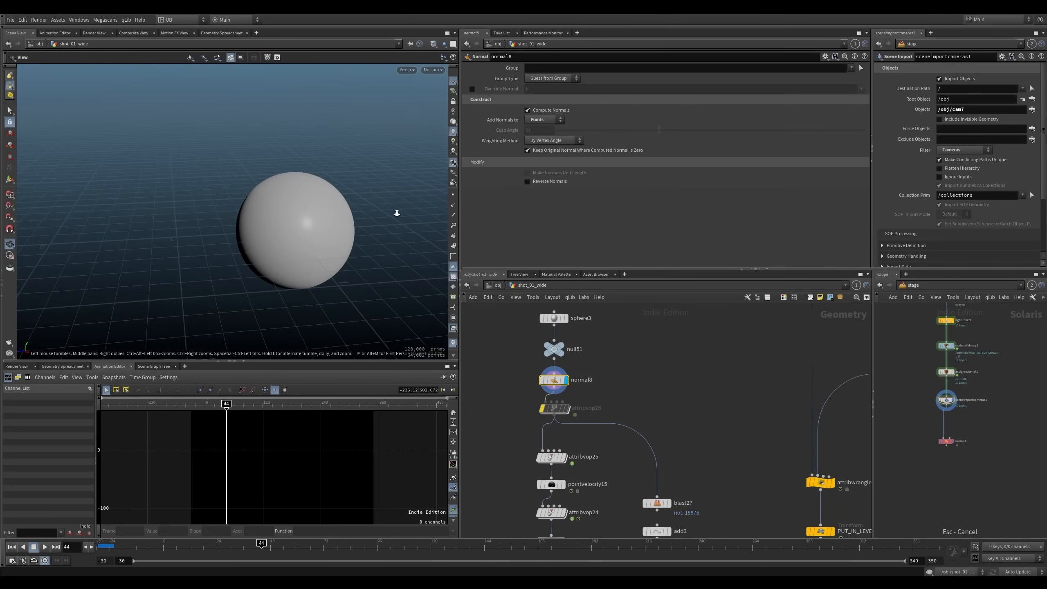
pyautogui.click(453, 205)
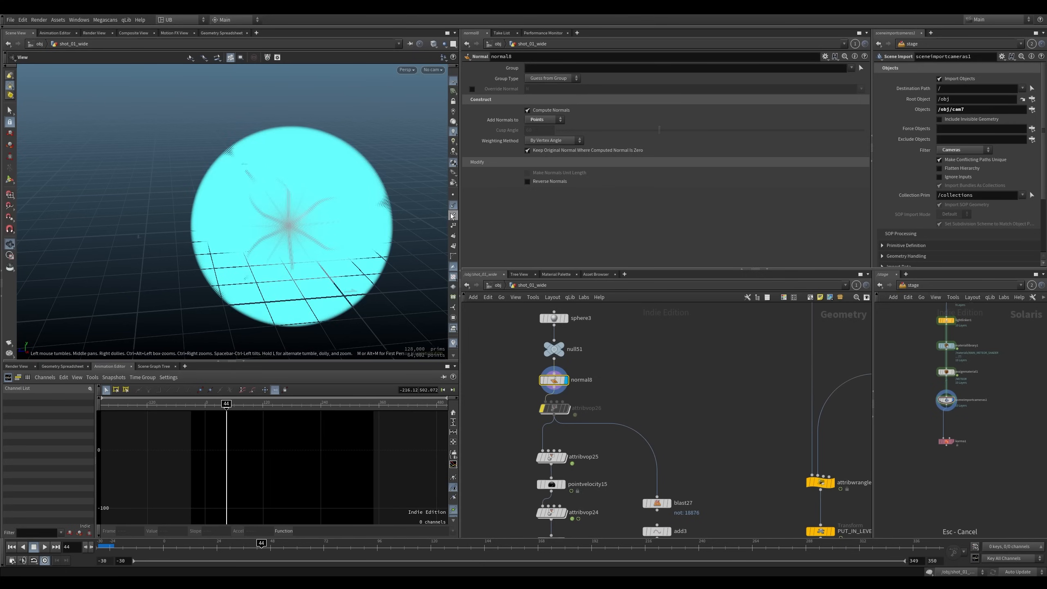
pyautogui.click(453, 206)
# Display attribvop25 in the sphere branch and open its VOP network
pyautogui.moveTo(513, 440); pyautogui.dragTo(519, 404, button='middle')
pyautogui.click(570, 423)
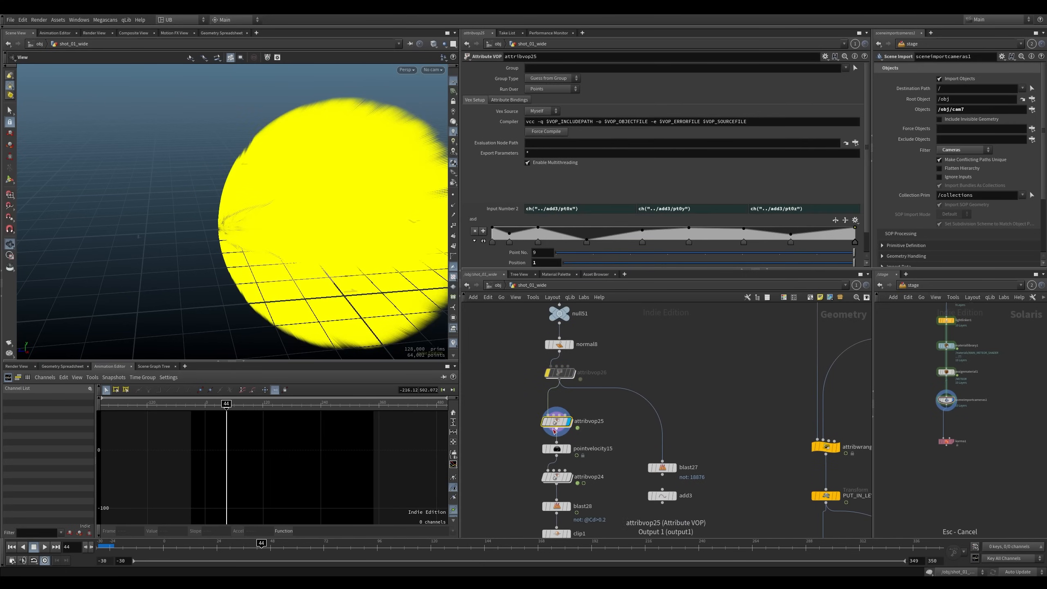
pyautogui.doubleClick(569, 425)
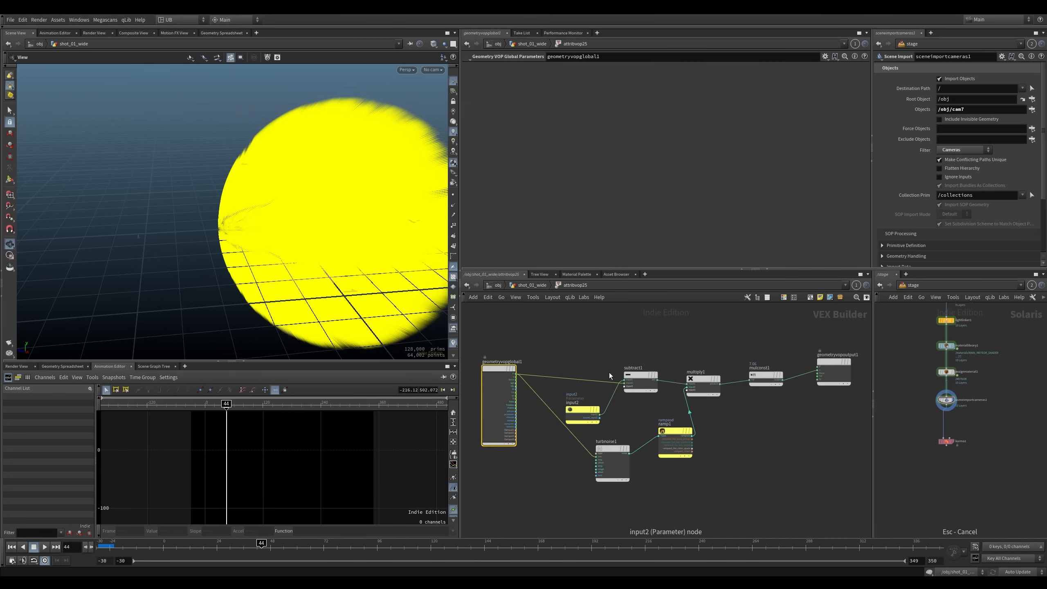
# Reposition geometryvopglobal1 and place the input2 parameter node above the wires, showing input2's parameters
pyautogui.moveTo(500, 370); pyautogui.dragTo(495, 352)
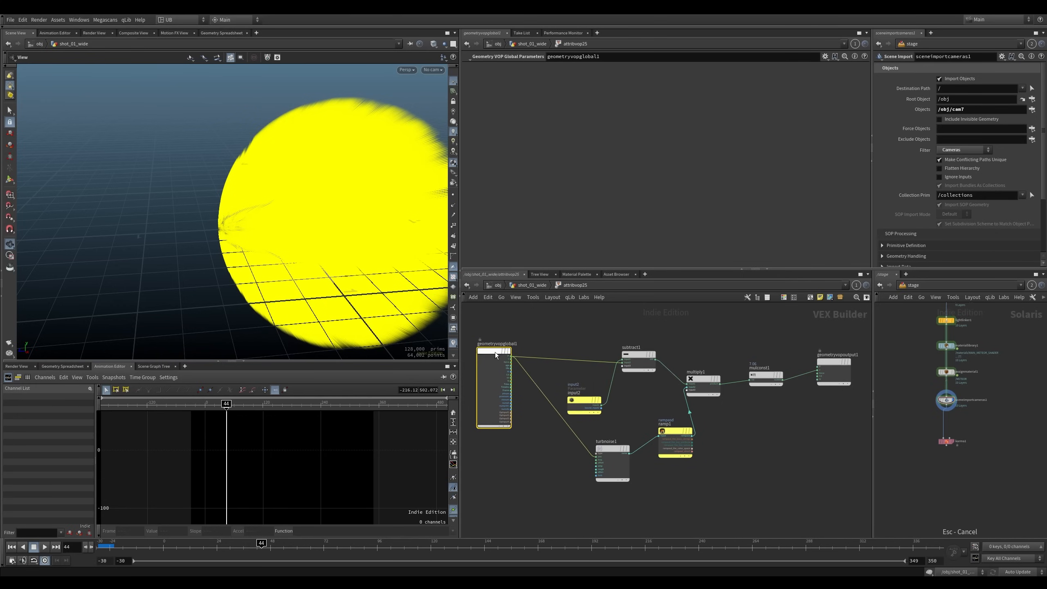
pyautogui.moveTo(634, 388); pyautogui.dragTo(605, 384, button='middle')
pyautogui.moveTo(554, 397); pyautogui.dragTo(550, 329)
pyautogui.moveTo(578, 347); pyautogui.dragTo(592, 385, button='middle')
pyautogui.click(615, 388)
pyautogui.click(563, 365)
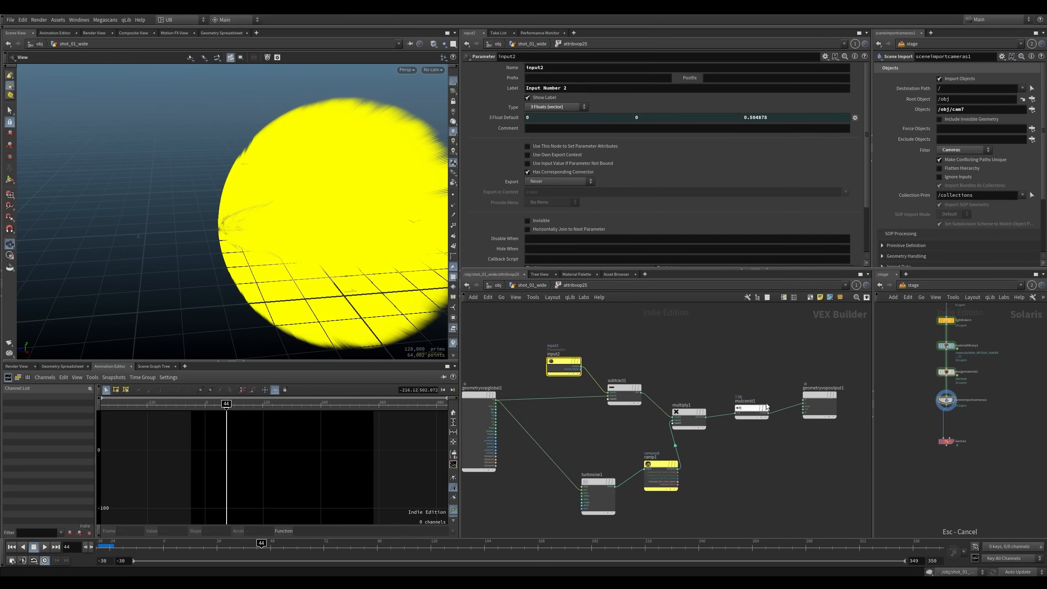
# Wire subtract1's diff output directly into the v input of geometryvopoutput1, bypassing multiply1 and mulconst1
pyautogui.moveTo(770, 389); pyautogui.dragTo(664, 506)
pyautogui.scroll(1, 722, 388)
pyautogui.scroll(3, 722, 388)
pyautogui.click(676, 392)
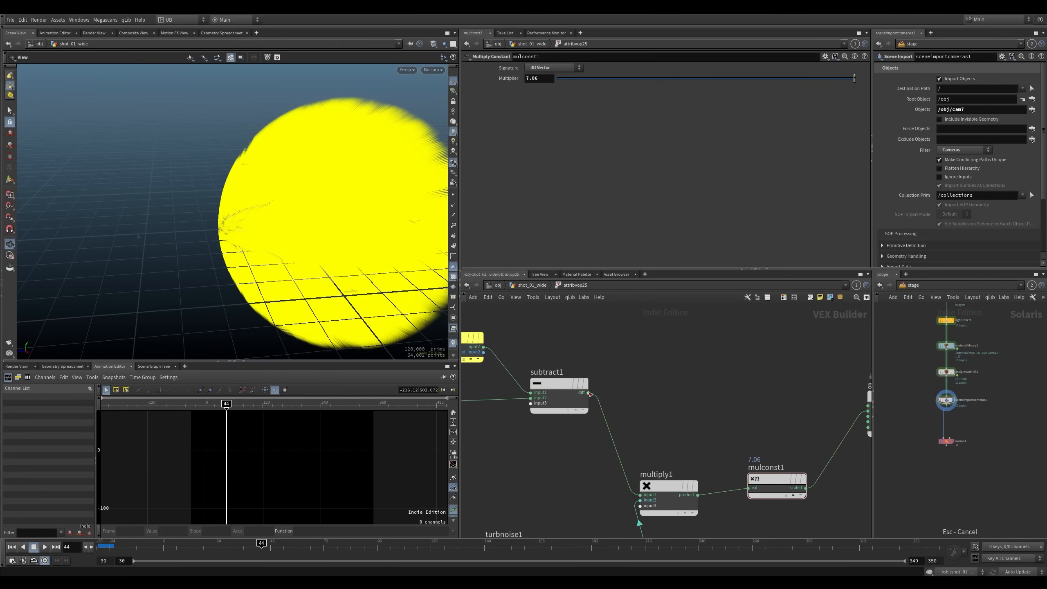
pyautogui.click(585, 394)
pyautogui.moveTo(679, 390); pyautogui.dragTo(578, 376, button='middle')
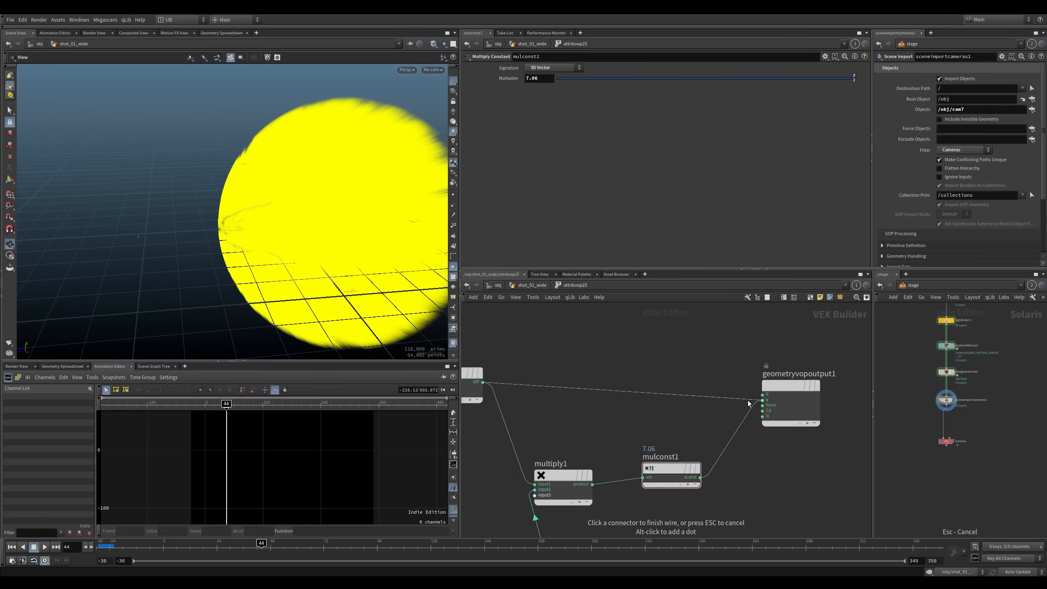
pyautogui.click(750, 402)
# Inspect the geometryvopglobal1 and input2 nodes feeding subtract1, and return to the geometry network
pyautogui.moveTo(643, 408); pyautogui.dragTo(871, 438, button='middle')
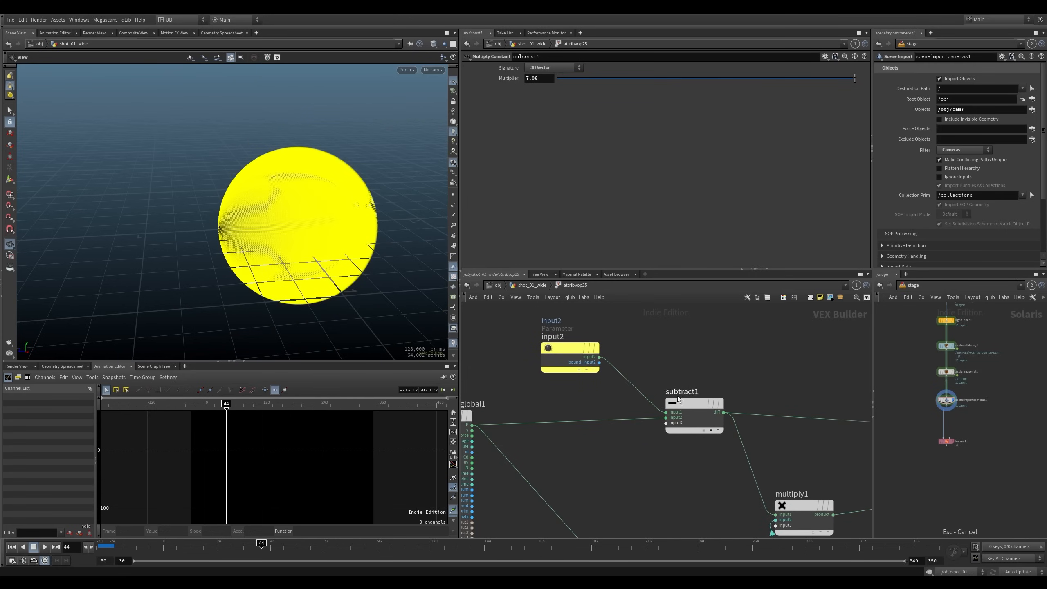
pyautogui.moveTo(683, 414); pyautogui.dragTo(750, 397, button='middle')
pyautogui.click(508, 398)
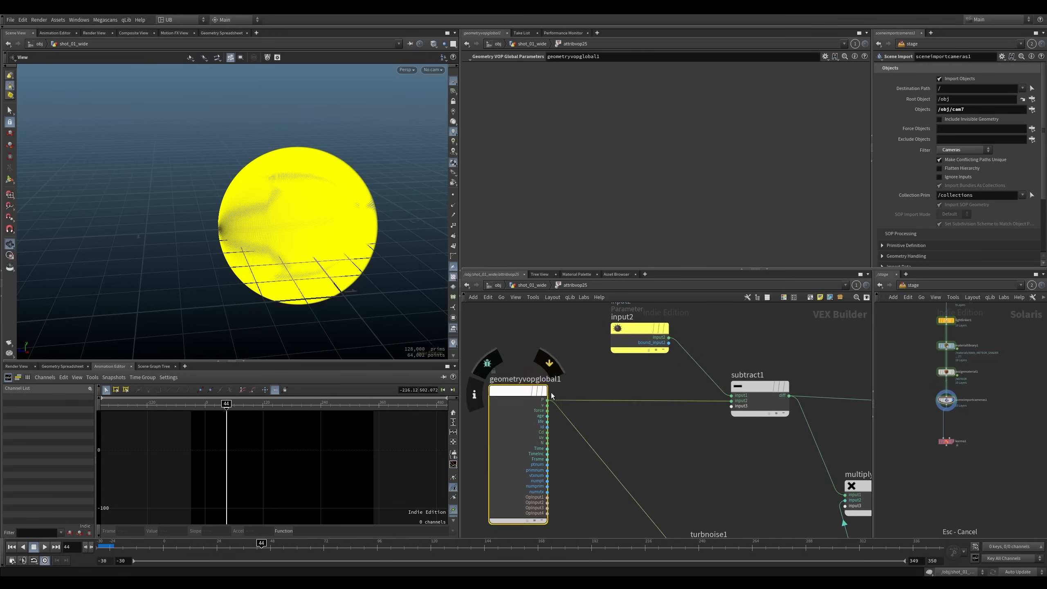
pyautogui.moveTo(552, 396); pyautogui.dragTo(497, 425, button='middle')
pyautogui.click(604, 368)
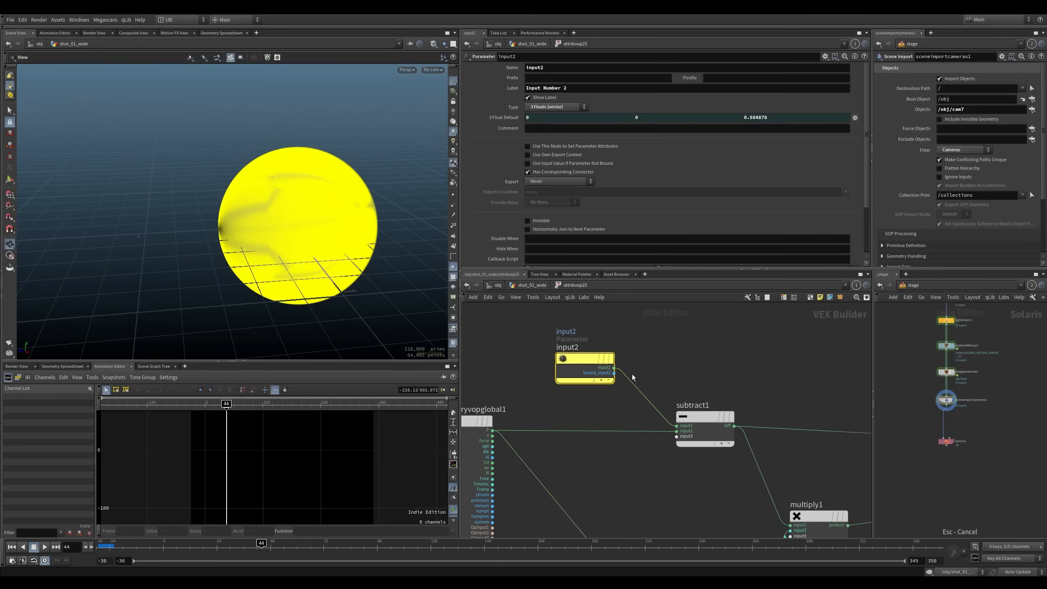
pyautogui.click(687, 362)
pyautogui.press('u')
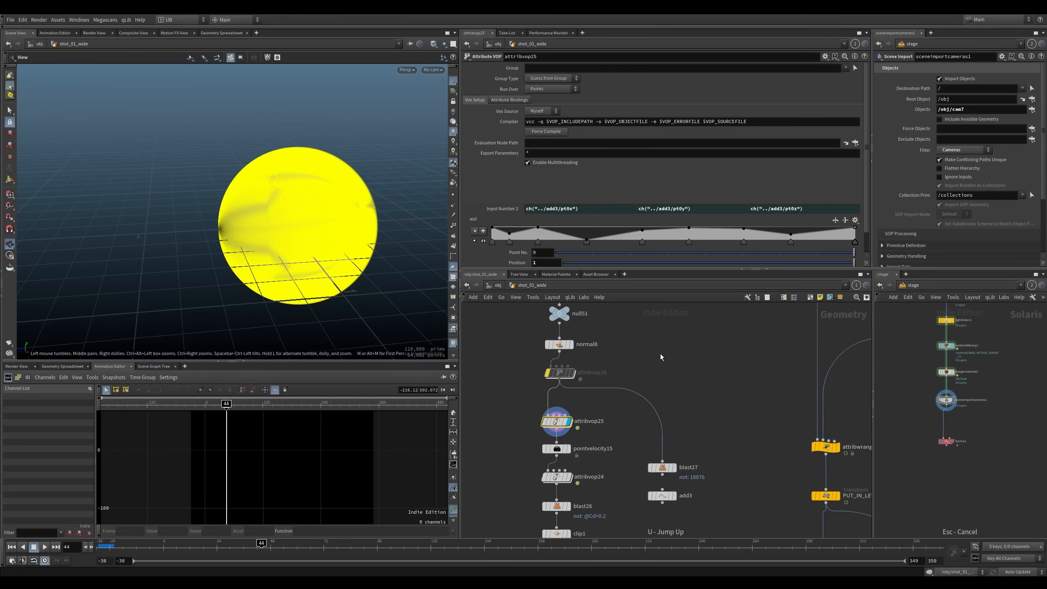
# Place add3 beside attribvop25, display its single point, and switch the display back to attribvop25
pyautogui.moveTo(625, 421); pyautogui.dragTo(623, 383, button='middle')
pyautogui.moveTo(708, 412); pyautogui.dragTo(647, 387)
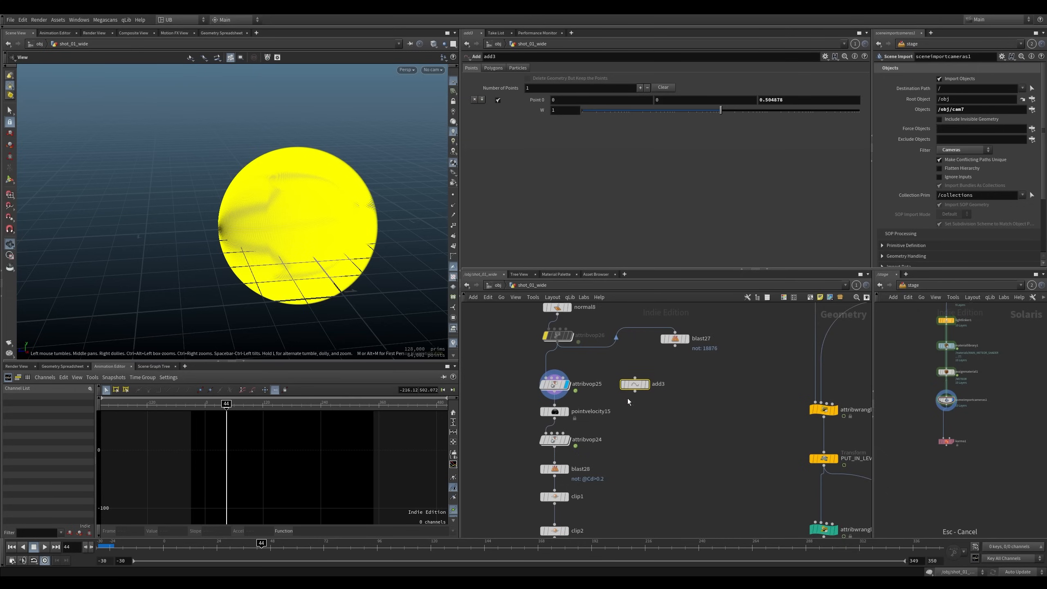
pyautogui.moveTo(588, 372); pyautogui.dragTo(601, 381, button='middle')
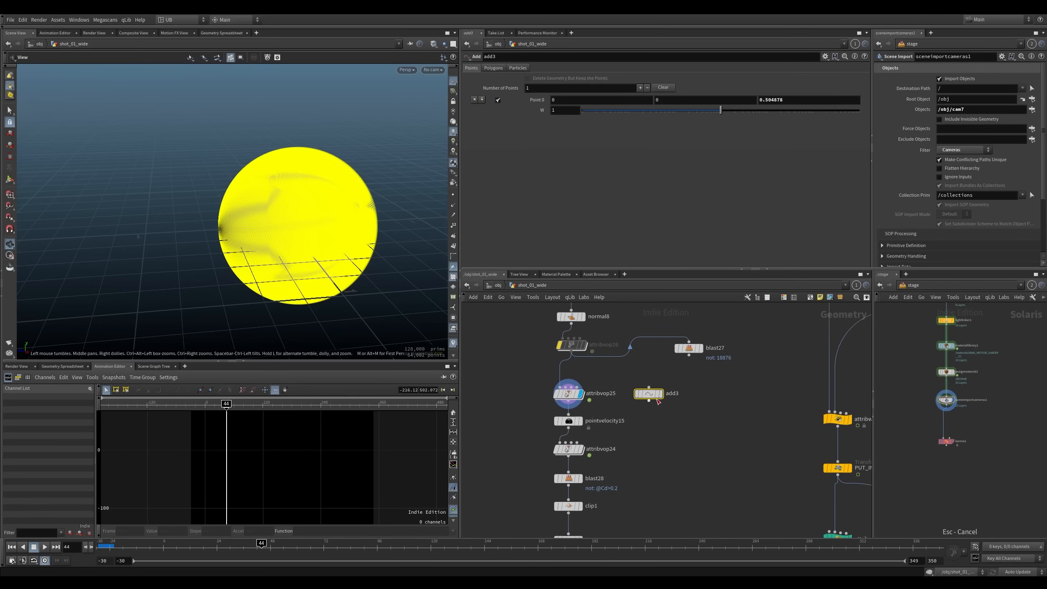
pyautogui.moveTo(636, 411); pyautogui.dragTo(634, 411)
pyautogui.press('r')
pyautogui.press('Return')
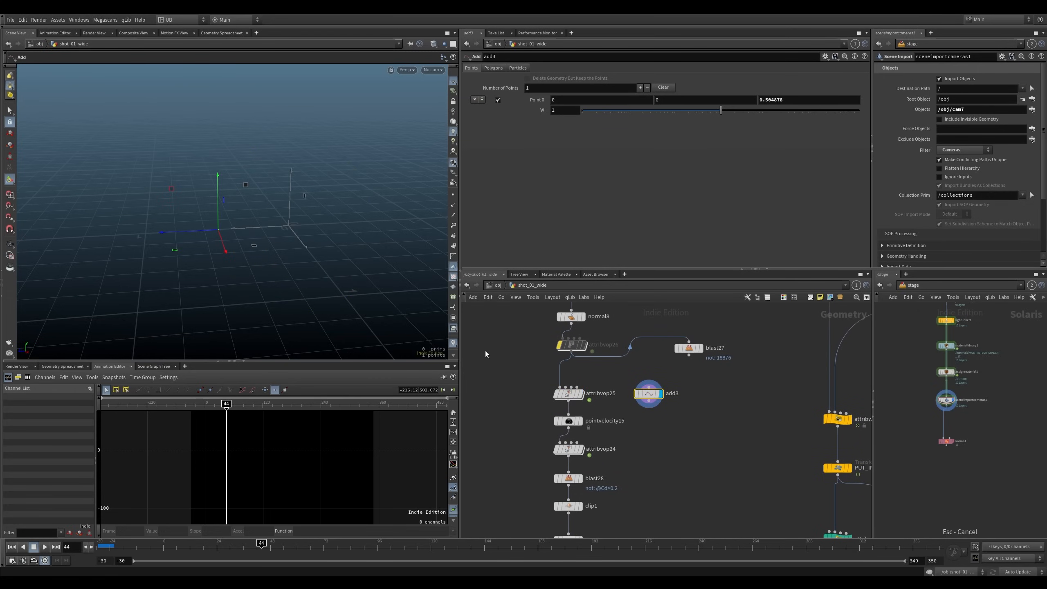
pyautogui.click(579, 394)
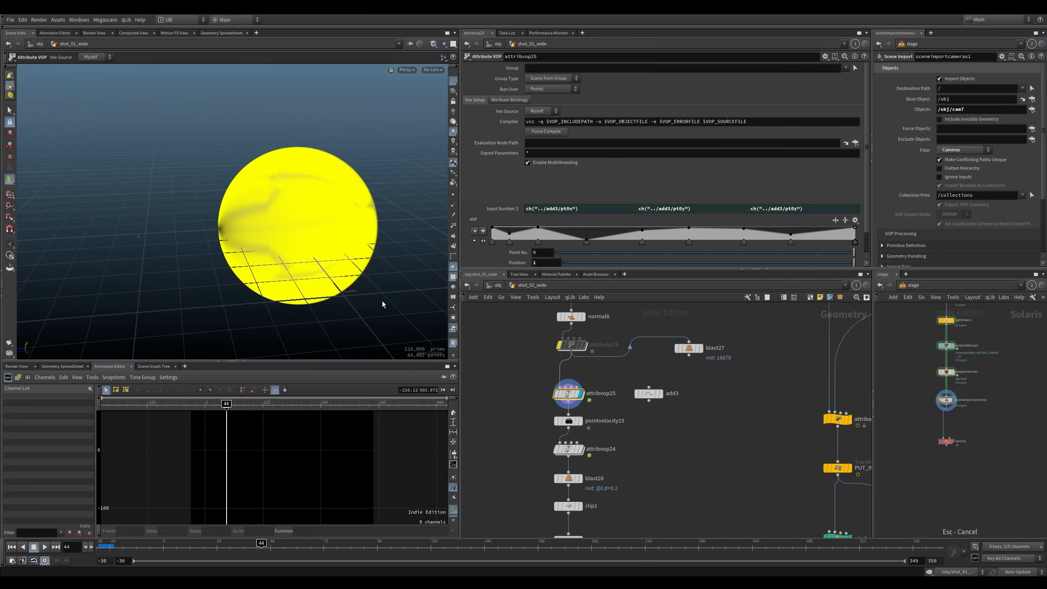
# Try moving the add3 point with its transform handle and undo the move
pyautogui.moveTo(191, 211); pyautogui.dragTo(177, 194)
pyautogui.press('space')
pyautogui.hotkey('ctrl', 'z')
# Examine the yellow trails of the attribvop25 sphere around the add3 point from the front and side
pyautogui.scroll(5, 215, 237)
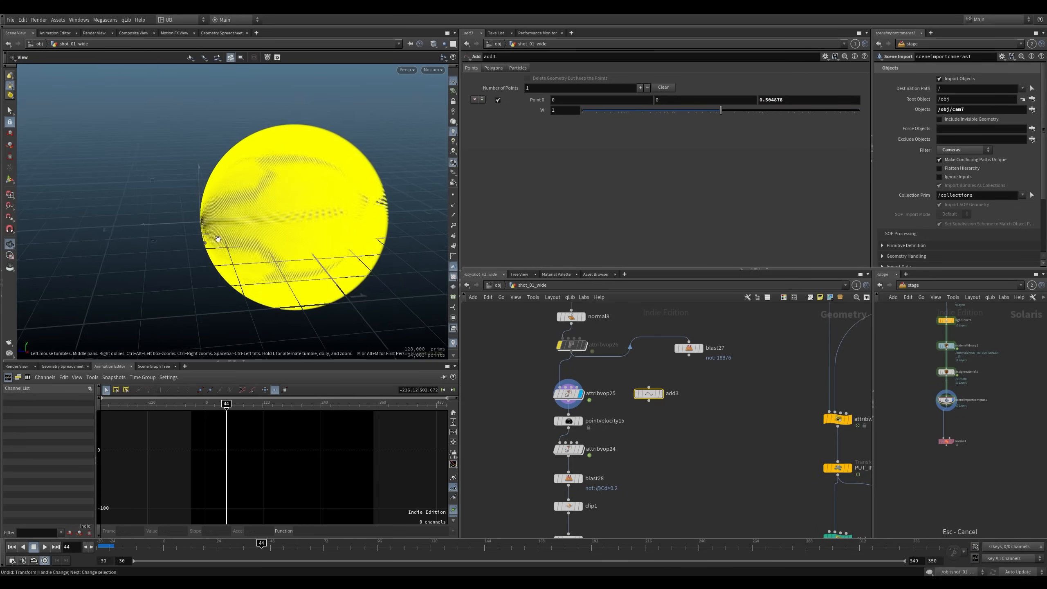
pyautogui.keyDown('alt'); pyautogui.moveTo(215, 238); pyautogui.dragTo(185, 219); pyautogui.keyUp('alt')
pyautogui.scroll(5, 195, 211)
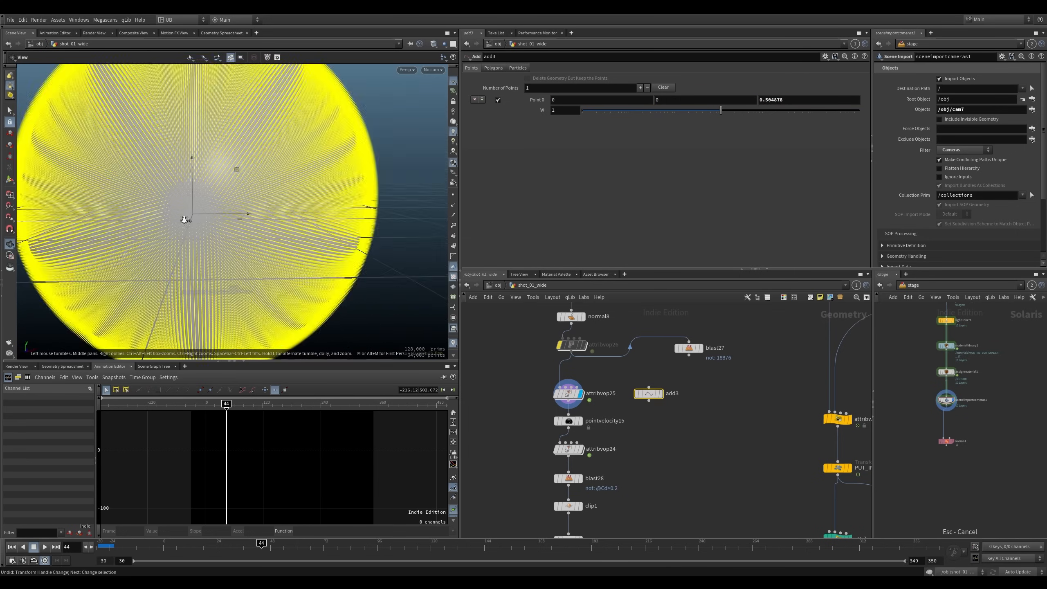
pyautogui.moveTo(185, 220)
pyautogui.keyDown('alt'); pyautogui.mouseDown(button='right')
pyautogui.moveTo(311, 164)
pyautogui.moveTo(138, 252)
pyautogui.moveTo(192, 234)
pyautogui.mouseUp(button='right'); pyautogui.keyUp('alt')
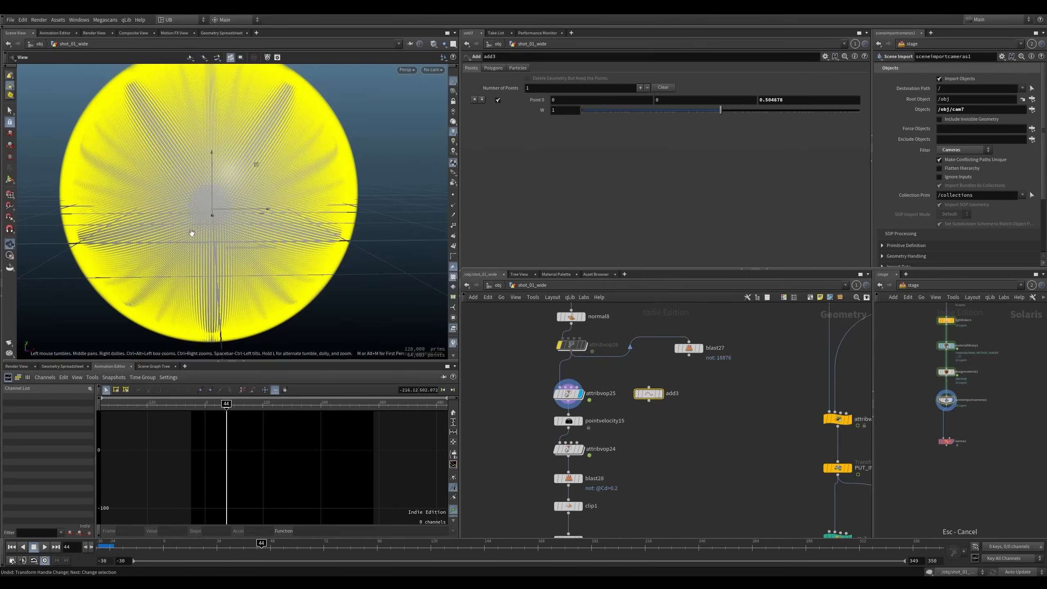
pyautogui.keyDown('alt'); pyautogui.moveTo(192, 234); pyautogui.dragTo(238, 214); pyautogui.keyUp('alt')
pyautogui.keyDown('alt'); pyautogui.moveTo(213, 228); pyautogui.dragTo(234, 222, button='right'); pyautogui.keyUp('alt')
pyautogui.keyDown('alt'); pyautogui.moveTo(234, 221); pyautogui.dragTo(194, 217); pyautogui.keyUp('alt')
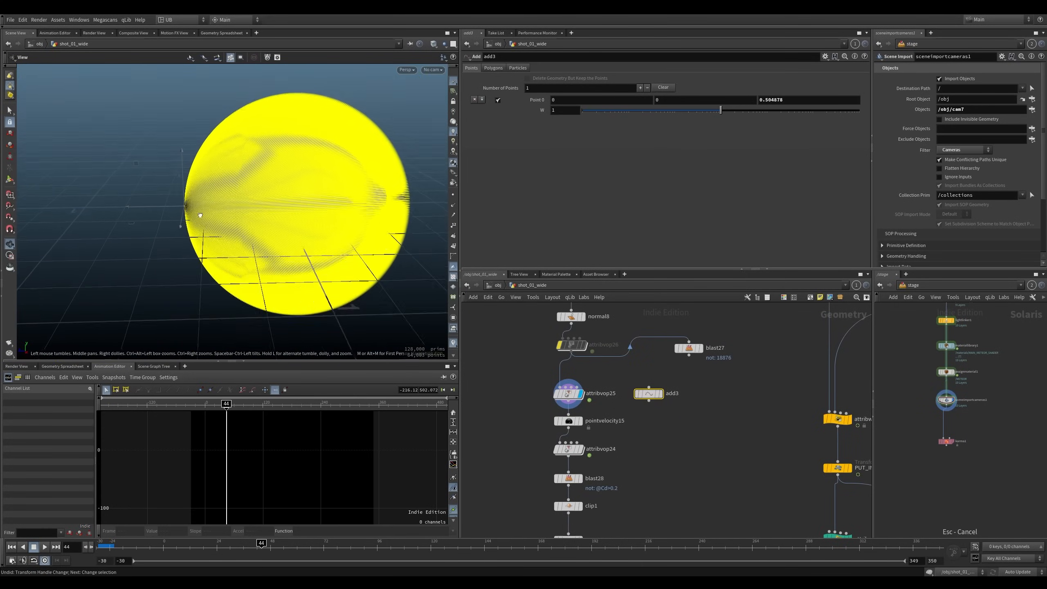
pyautogui.press('Return')
# Open attribvop25's network and promote subtract1's input3 to a parameter node placed below input2
pyautogui.click(571, 397)
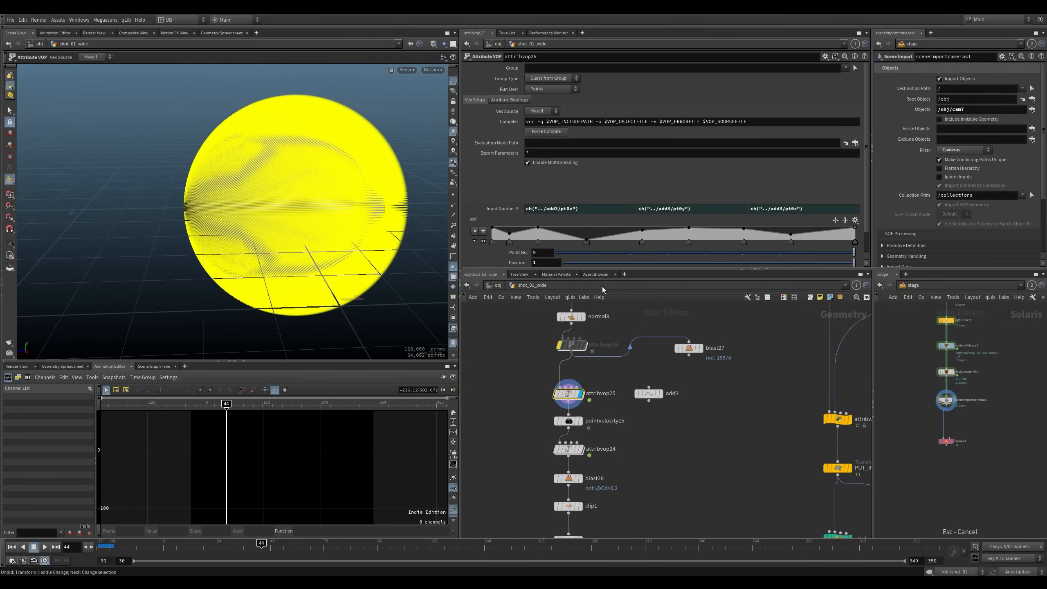
pyautogui.doubleClick(568, 395)
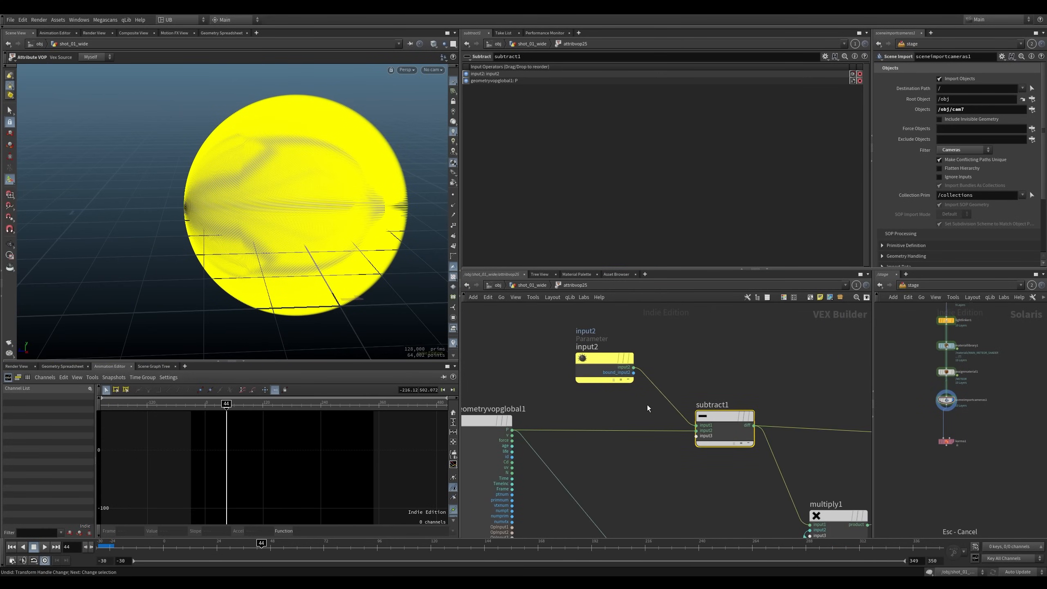
pyautogui.rightClick(648, 434)
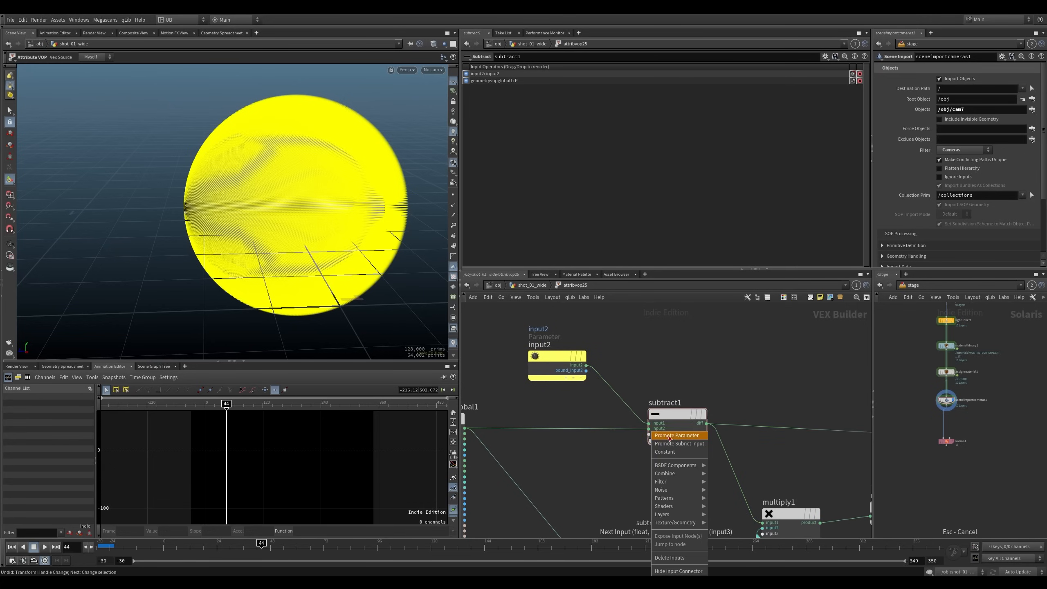
pyautogui.click(657, 436)
pyautogui.moveTo(642, 435); pyautogui.dragTo(614, 471)
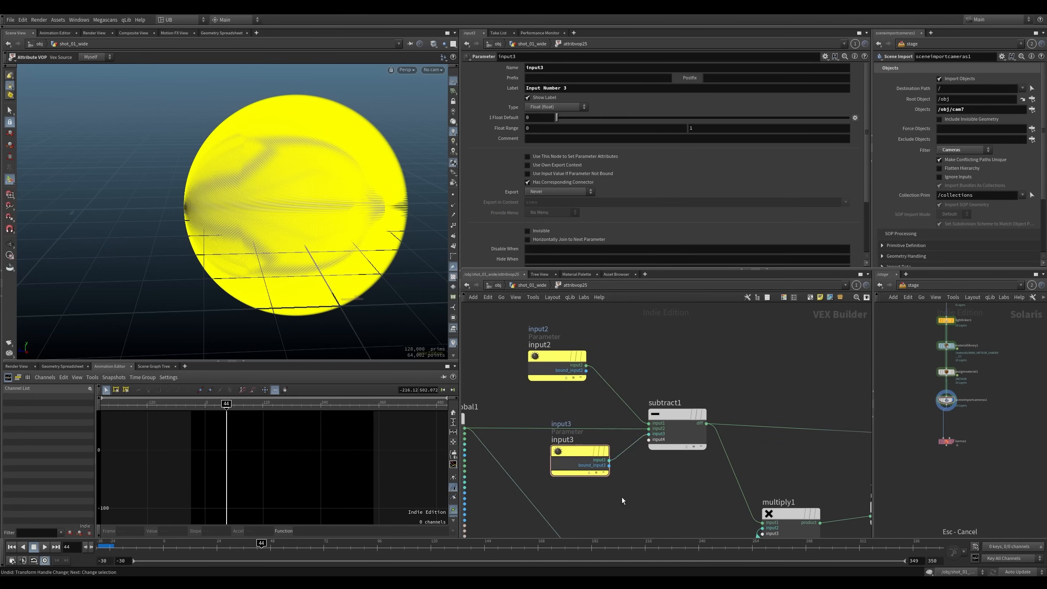
# Check the promoted Input Number 3 on attribvop25 and change the input3 parameter's type to Vector
pyautogui.press('u')
pyautogui.scroll(-2, 865, 223)
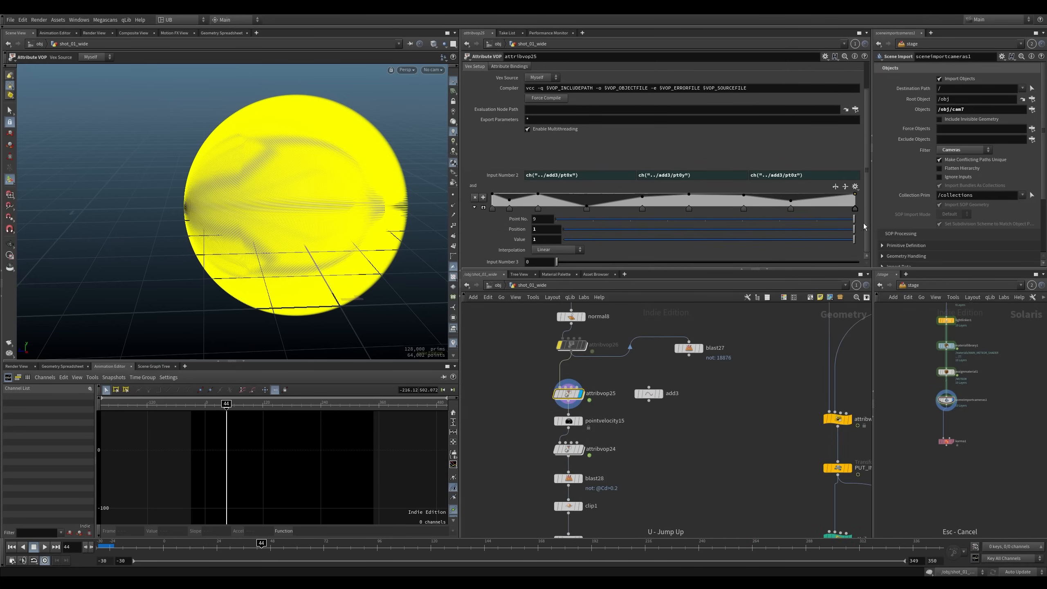
pyautogui.moveTo(556, 261)
pyautogui.mouseDown()
pyautogui.moveTo(673, 266)
pyautogui.moveTo(573, 262)
pyautogui.moveTo(555, 273)
pyautogui.mouseUp()
pyautogui.doubleClick(569, 394)
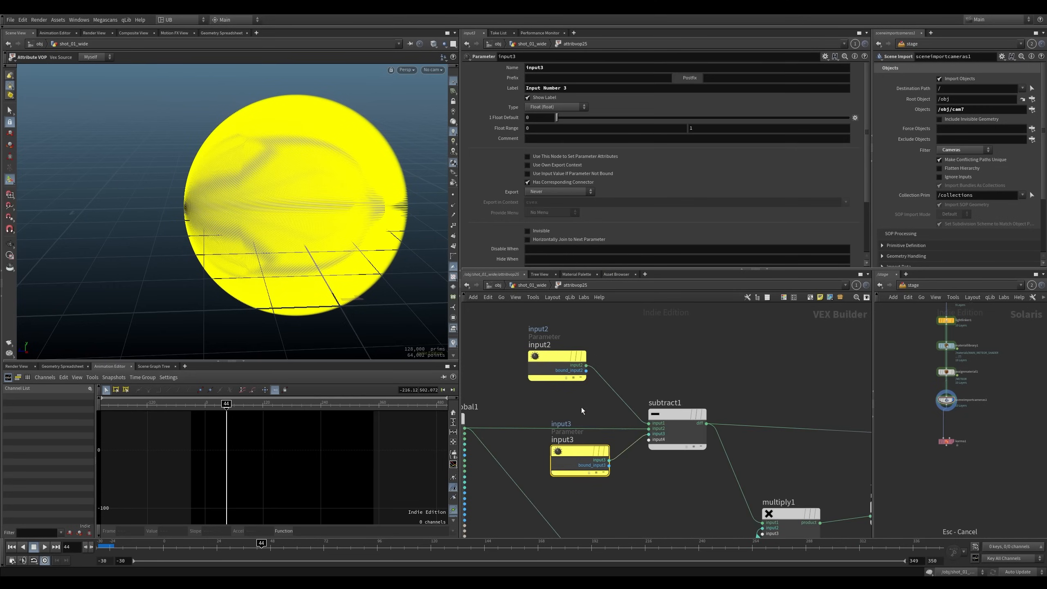
pyautogui.click(553, 107)
pyautogui.click(545, 174)
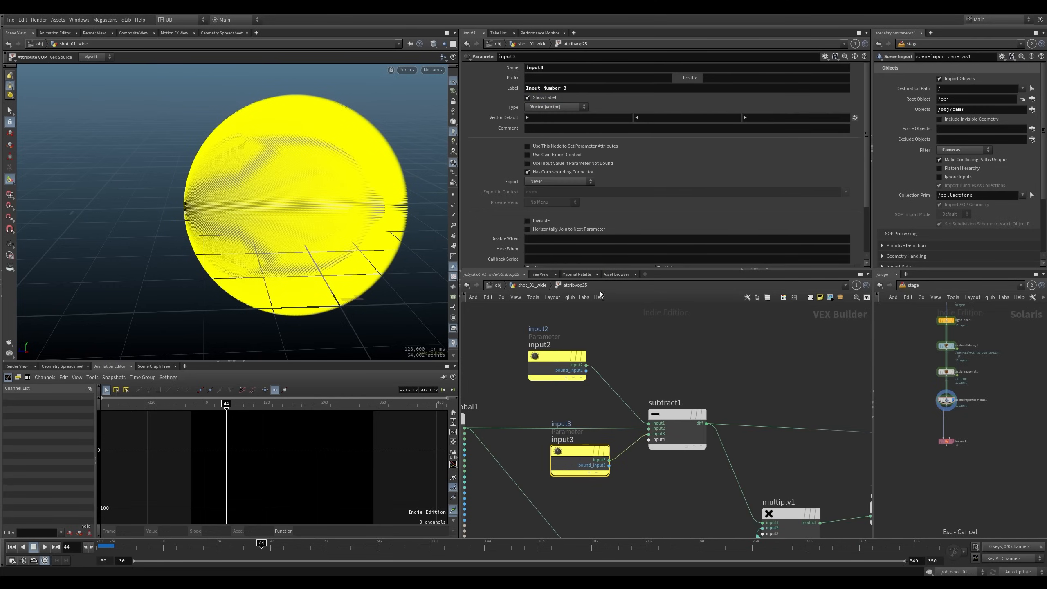
# Copy the point position parameter of add3 and paste it as relative references into attribvop25's Input Number 3
pyautogui.press('u')
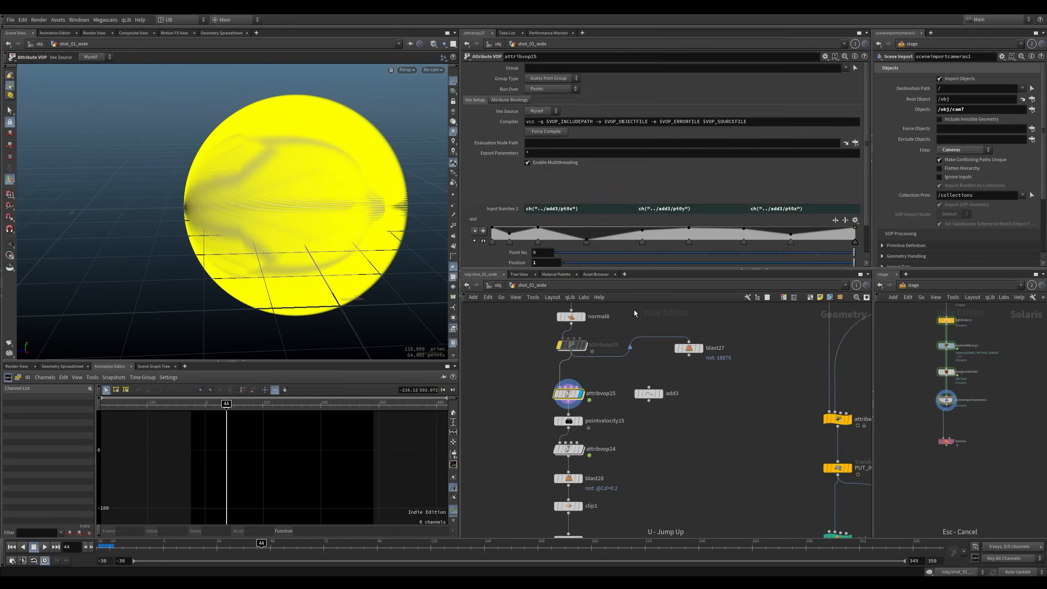
pyautogui.scroll(-2, 866, 180)
pyautogui.press('Tab')
pyautogui.press('Tab')
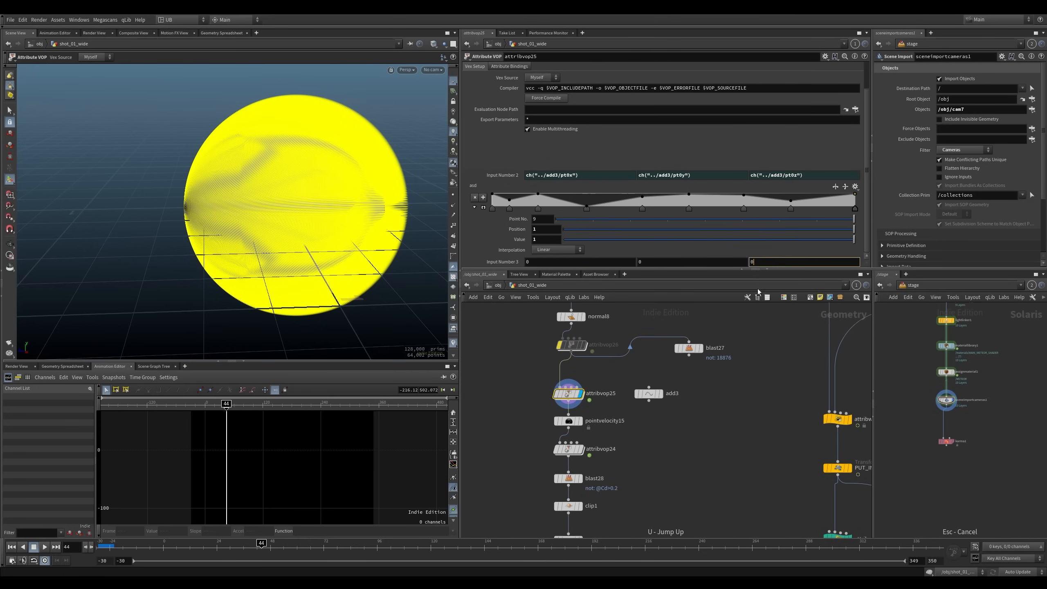
pyautogui.moveTo(641, 420); pyautogui.dragTo(640, 417)
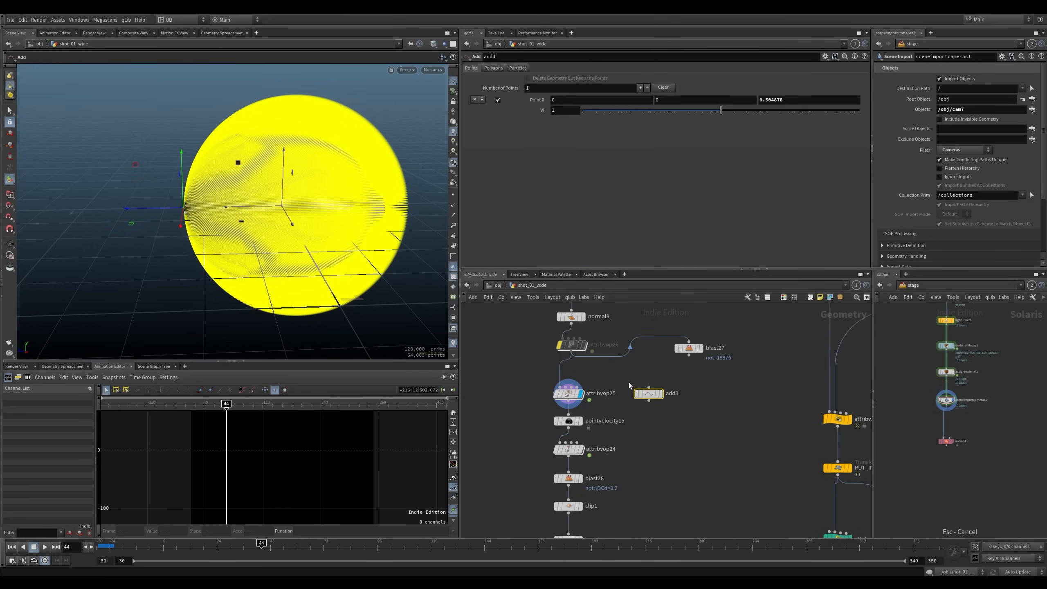
pyautogui.rightClick(539, 102)
pyautogui.click(556, 162)
pyautogui.click(568, 394)
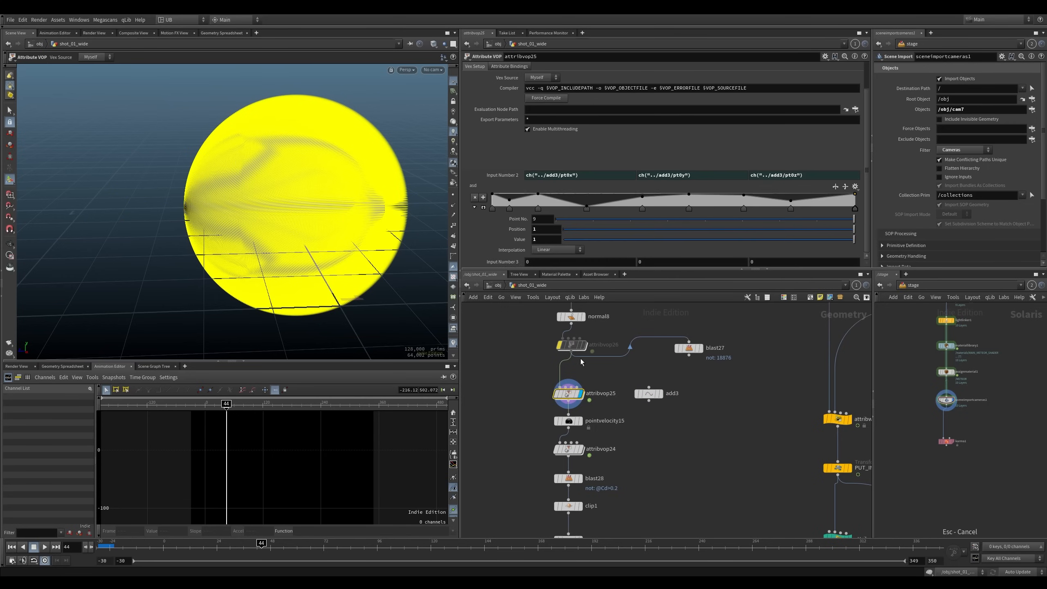
pyautogui.rightClick(510, 266)
pyautogui.click(536, 347)
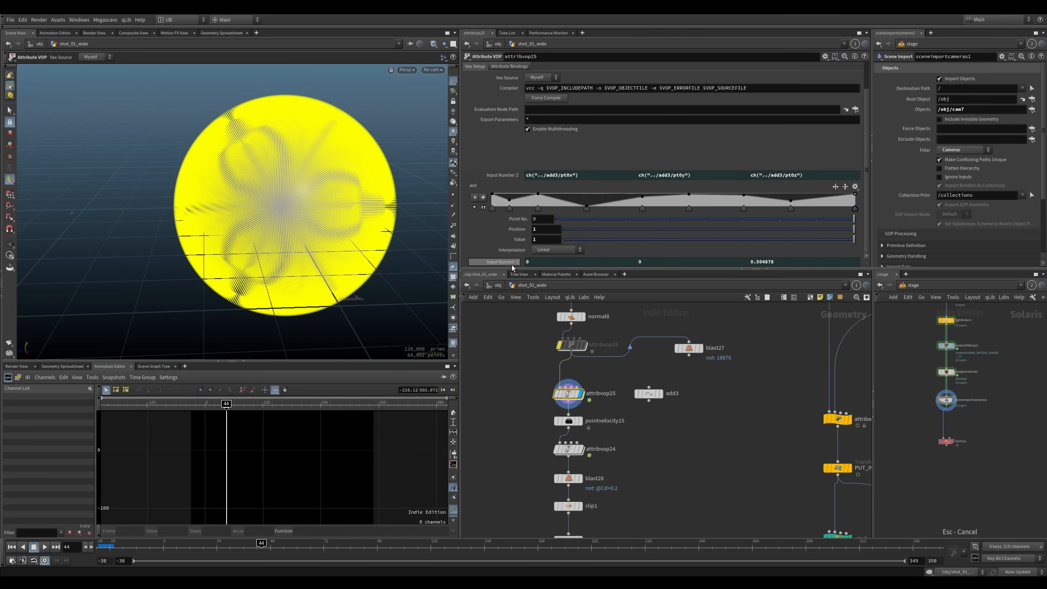
# Review the input2 and input3 nodes inside attribvop25 and return to the geometry network
pyautogui.doubleClick(581, 395)
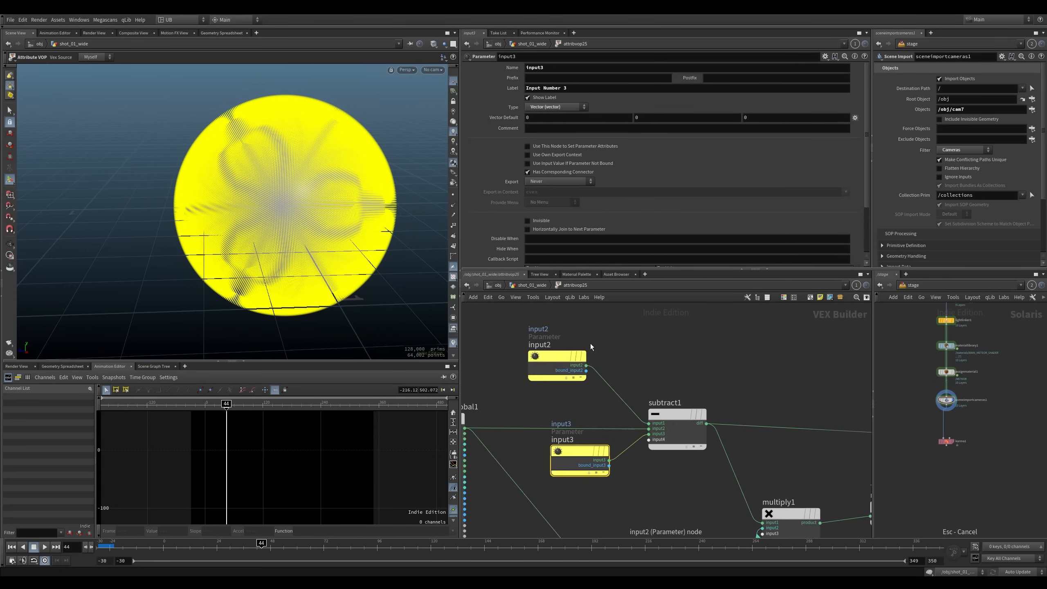
pyautogui.click(584, 356)
pyautogui.moveTo(539, 340); pyautogui.dragTo(504, 393)
pyautogui.press('u')
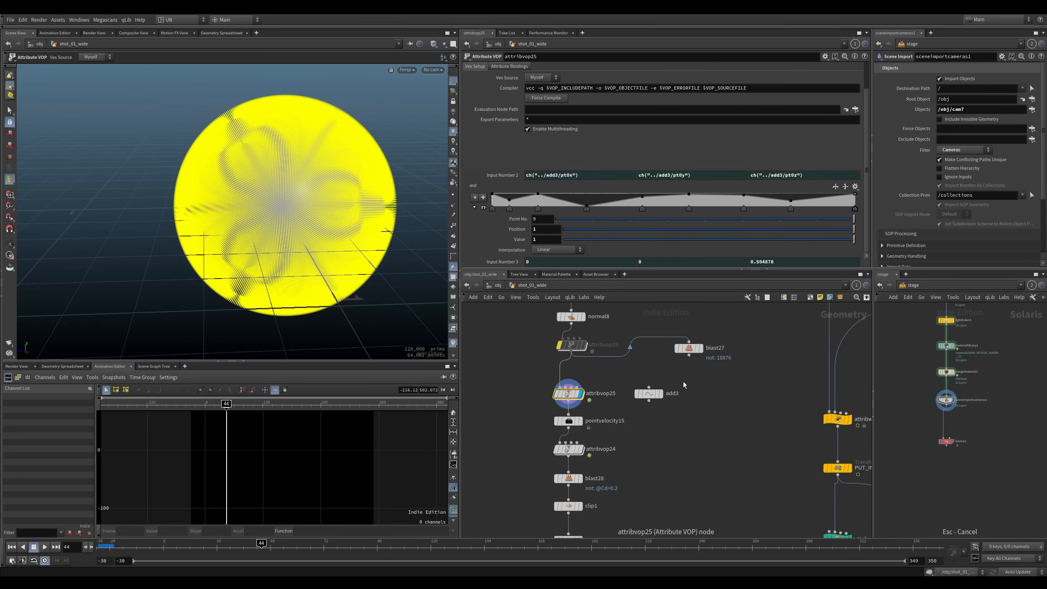
# Reopen attribvop25's network and delete the input3 parameter node connected to subtract1
pyautogui.moveTo(684, 417); pyautogui.dragTo(628, 377)
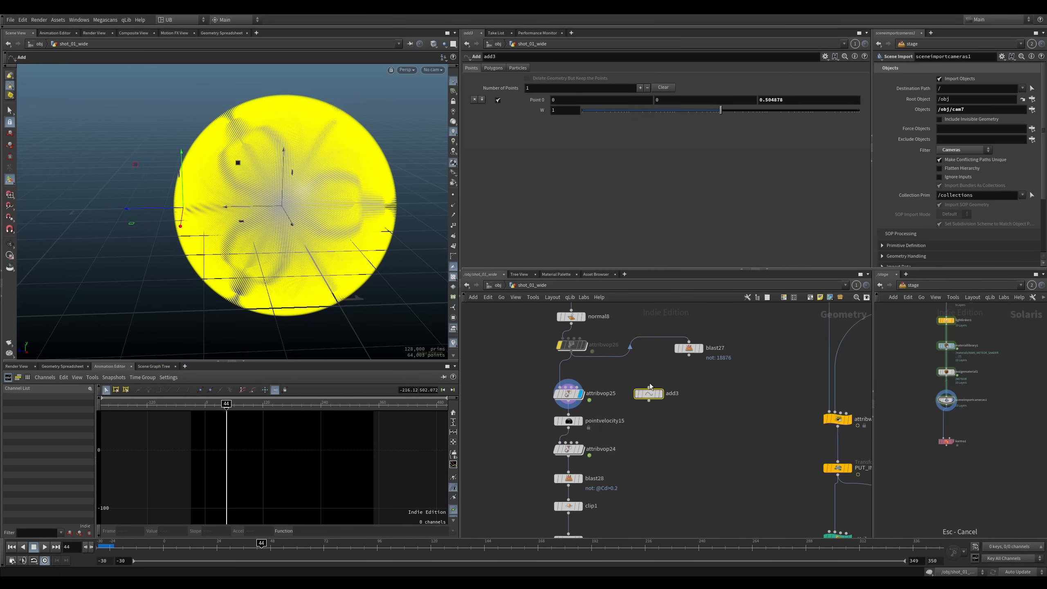
pyautogui.click(568, 386)
pyautogui.press('i')
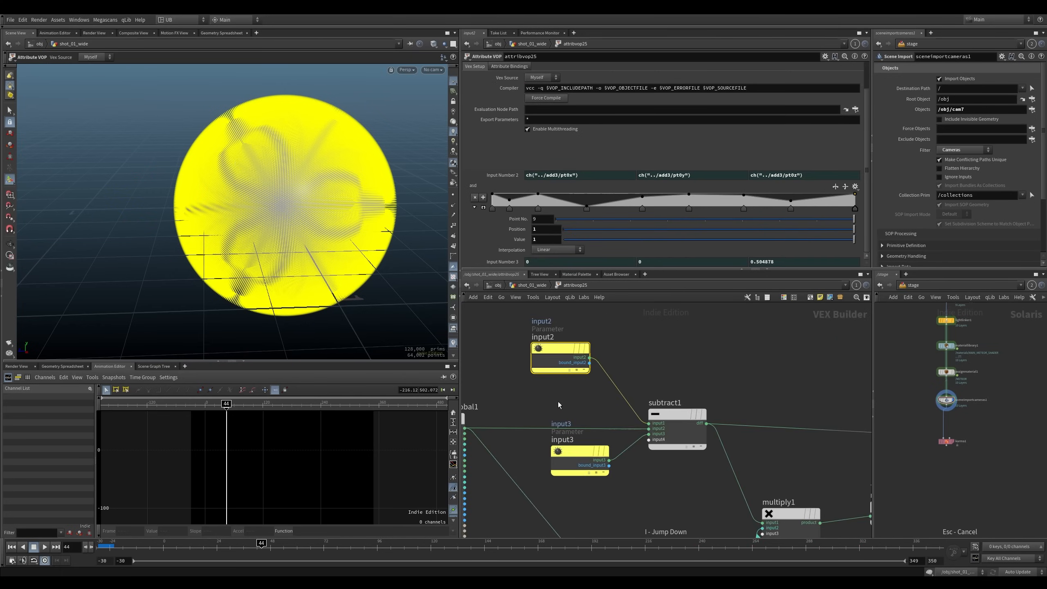
pyautogui.moveTo(558, 401); pyautogui.dragTo(617, 472)
pyautogui.press('Delete')
pyautogui.moveTo(636, 455); pyautogui.dragTo(599, 466, button='right')
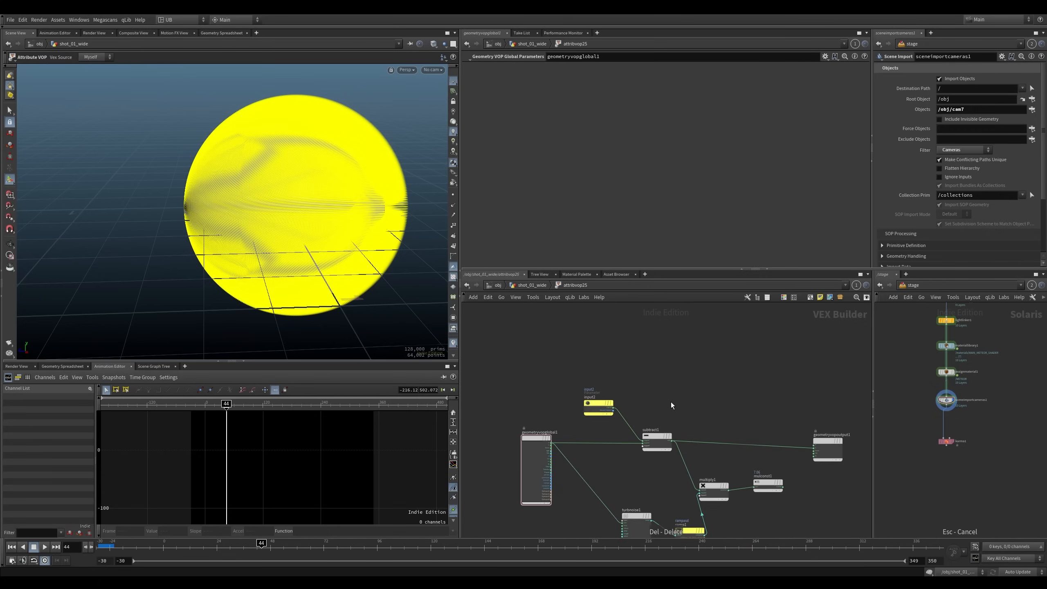
# Examine subtract1's inputs, its connections to the output and multiply1, and the velocity directions on the sphere
pyautogui.moveTo(671, 402); pyautogui.dragTo(638, 385, button='middle')
pyautogui.click(631, 426)
pyautogui.moveTo(704, 396); pyautogui.dragTo(656, 372, button='middle')
pyautogui.moveTo(656, 373); pyautogui.dragTo(686, 379, button='right')
pyautogui.moveTo(790, 407); pyautogui.dragTo(789, 394)
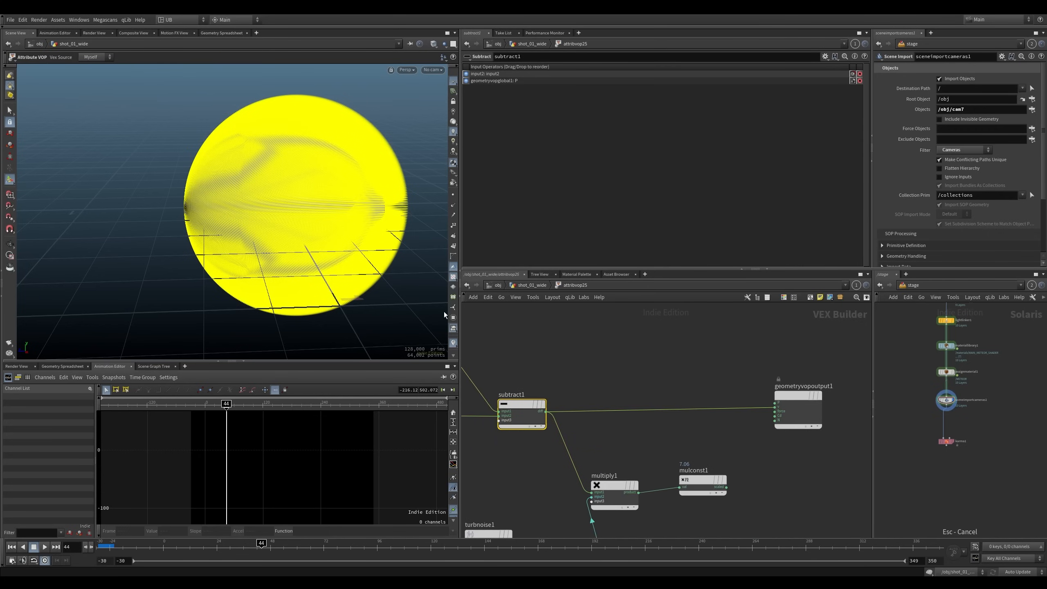
pyautogui.keyDown('alt'); pyautogui.moveTo(299, 182); pyautogui.dragTo(262, 159); pyautogui.keyUp('alt')
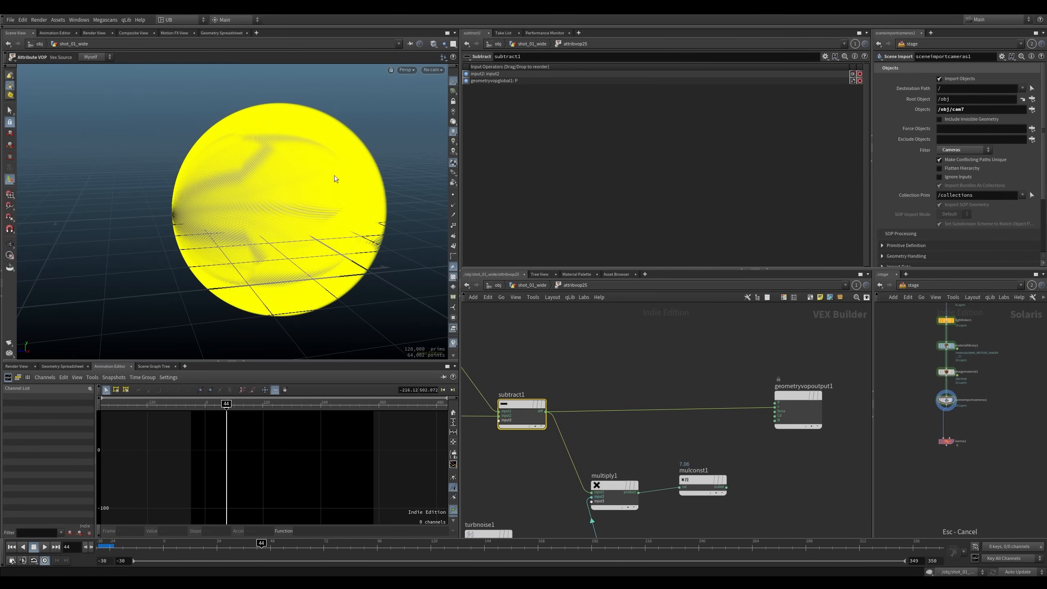
pyautogui.moveTo(577, 346); pyautogui.dragTo(648, 332, button='middle')
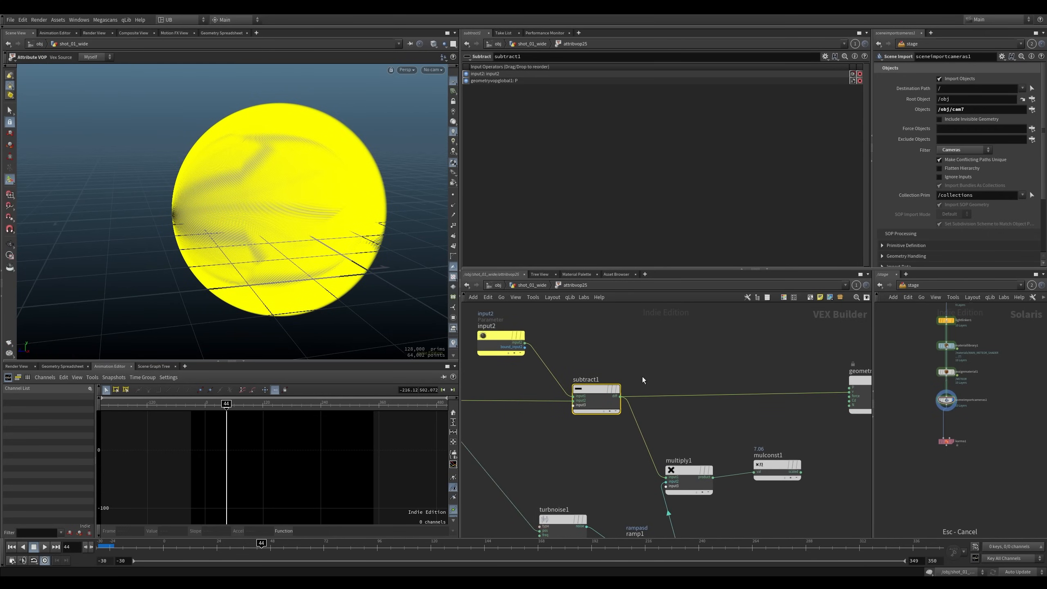
pyautogui.moveTo(688, 428); pyautogui.dragTo(729, 357, button='middle')
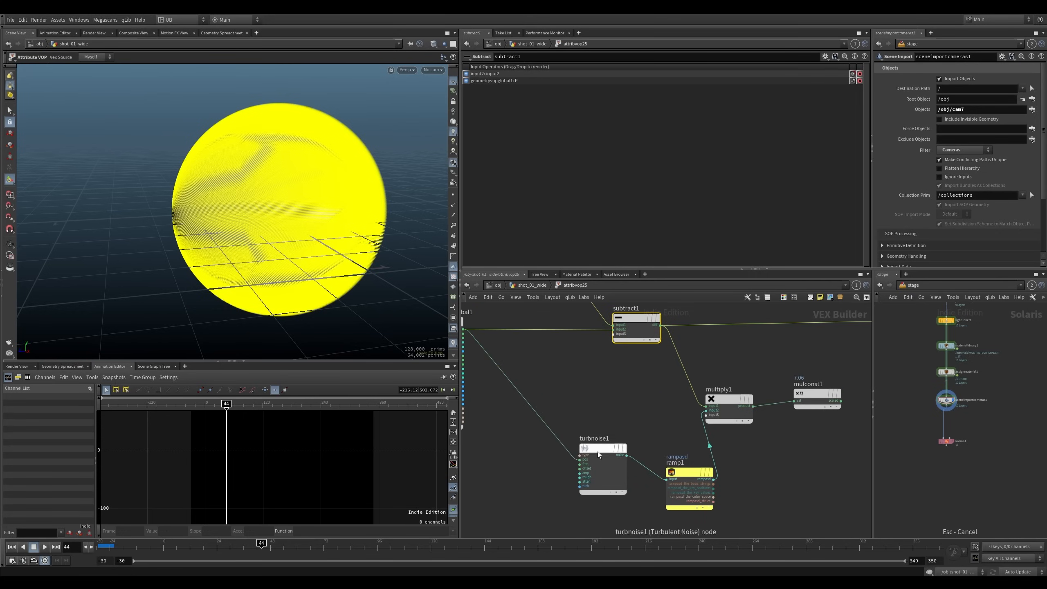
# Rearrange turbnoise1, multiply1 and ramp1 in attribvop25's network and bring up turbnoise1's parameters
pyautogui.moveTo(597, 452); pyautogui.dragTo(577, 441)
pyautogui.moveTo(725, 407); pyautogui.dragTo(742, 379)
pyautogui.moveTo(686, 467); pyautogui.dragTo(671, 451)
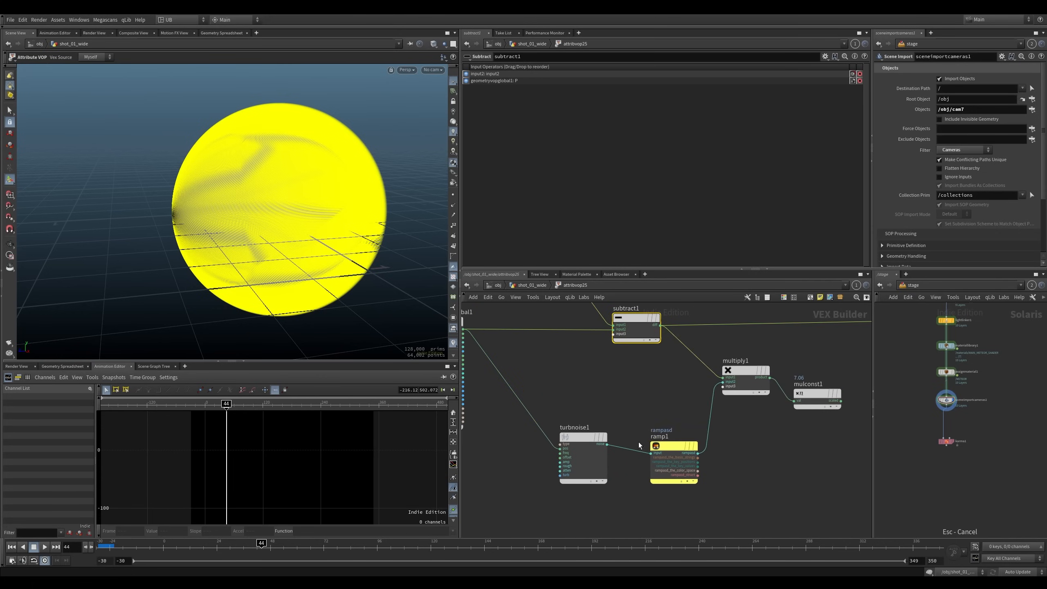
pyautogui.moveTo(597, 401); pyautogui.dragTo(627, 421, button='middle')
pyautogui.moveTo(628, 422); pyautogui.dragTo(588, 490)
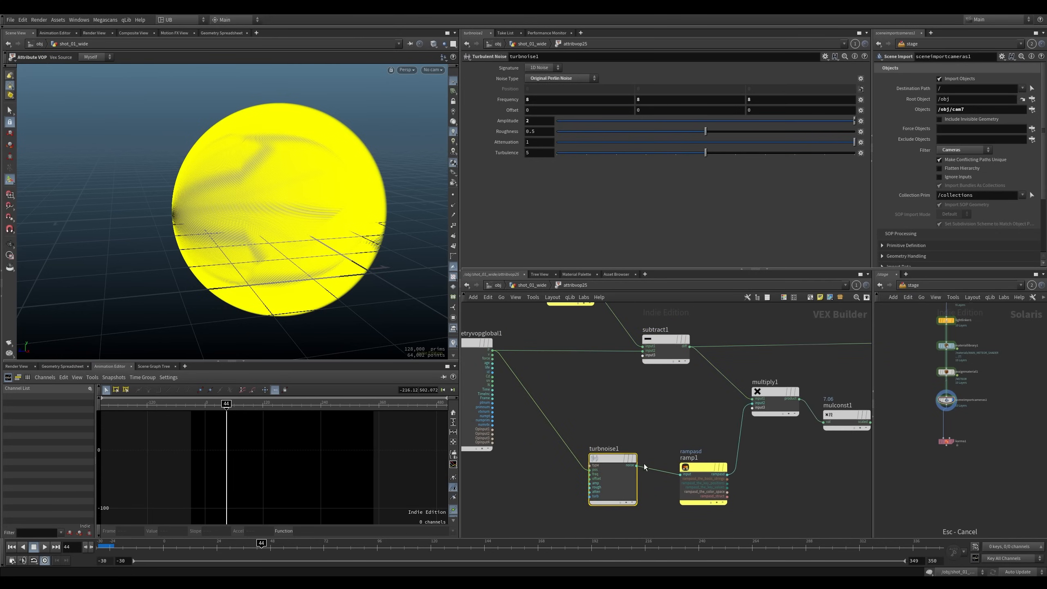
# Hide the velocity trails and wire turbnoise1's noise output into the Cd input of geometryvopoutput1
pyautogui.click(453, 328)
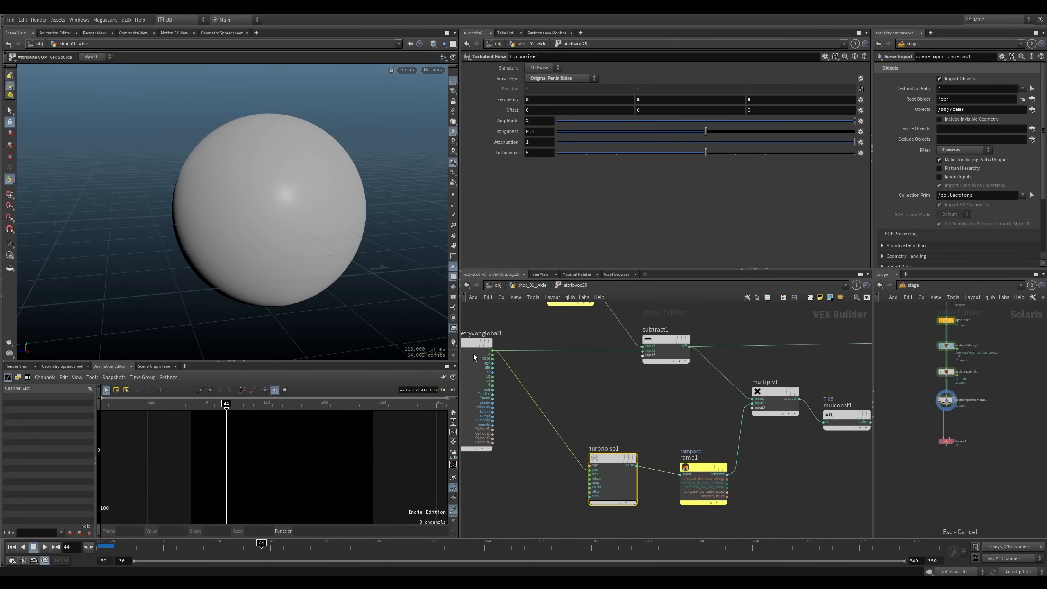
pyautogui.click(637, 465)
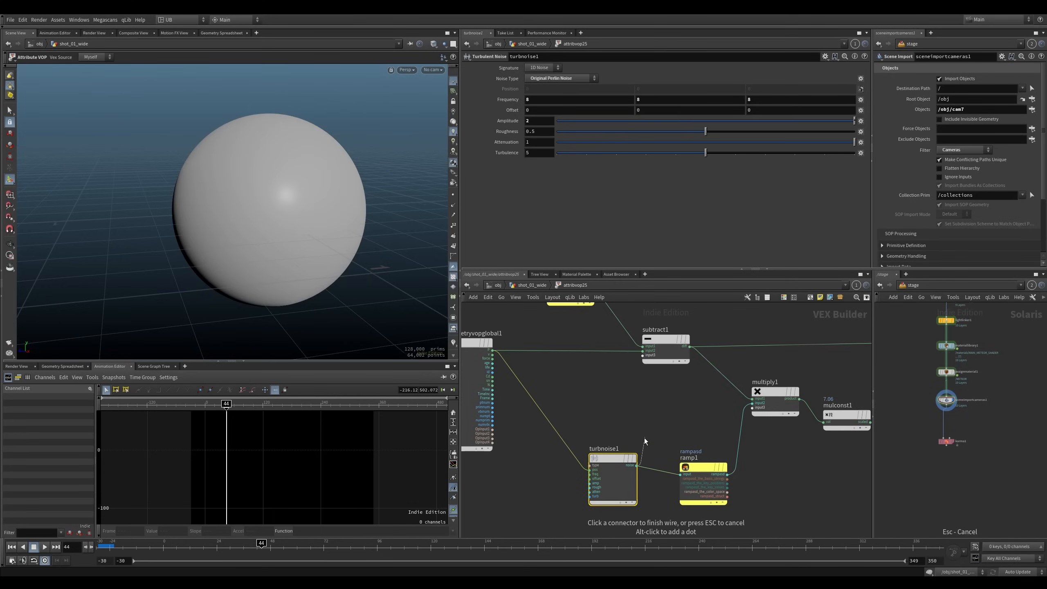
pyautogui.press('Escape')
pyautogui.moveTo(609, 457); pyautogui.dragTo(594, 425)
pyautogui.keyDown('alt'); pyautogui.moveTo(268, 217); pyautogui.dragTo(251, 228, button='middle'); pyautogui.keyUp('alt')
pyautogui.click(622, 432)
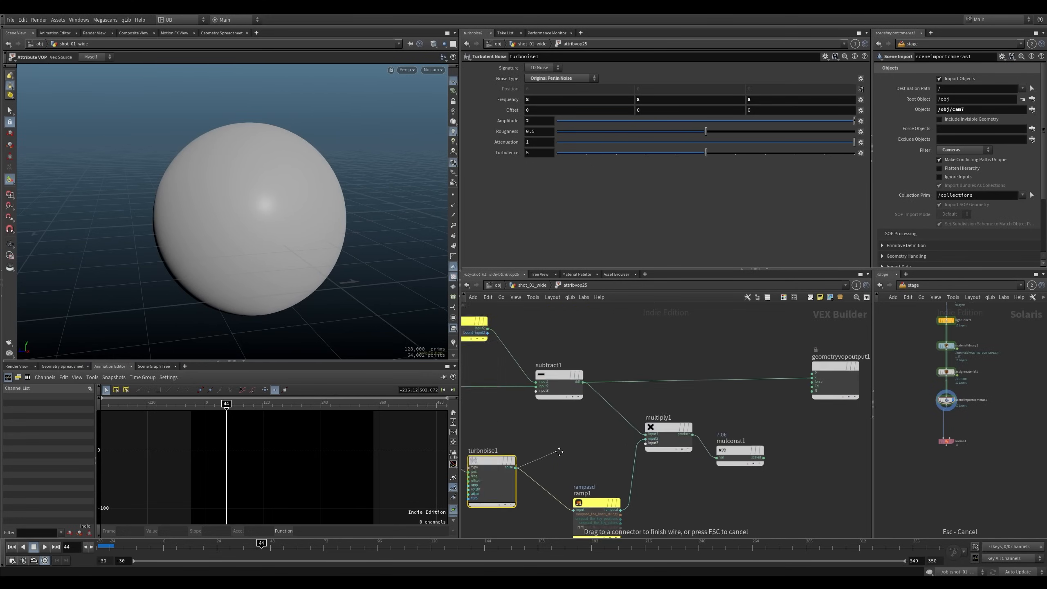
pyautogui.click(716, 392)
pyautogui.moveTo(744, 369); pyautogui.dragTo(706, 339)
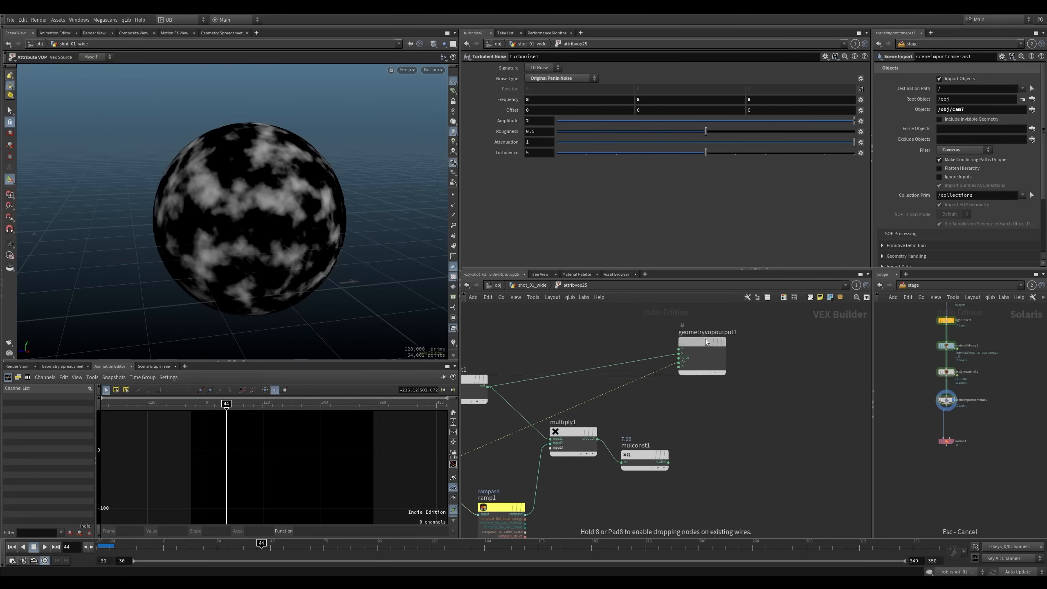
# Reposition multiply1 and mulconst1 together, select turbnoise1 and inspect its noise pattern on the sphere
pyautogui.moveTo(635, 376); pyautogui.dragTo(693, 360, button='middle')
pyautogui.moveTo(743, 406); pyautogui.dragTo(643, 444)
pyautogui.moveTo(637, 421); pyautogui.dragTo(670, 439)
pyautogui.moveTo(537, 424); pyautogui.dragTo(624, 414, button='middle')
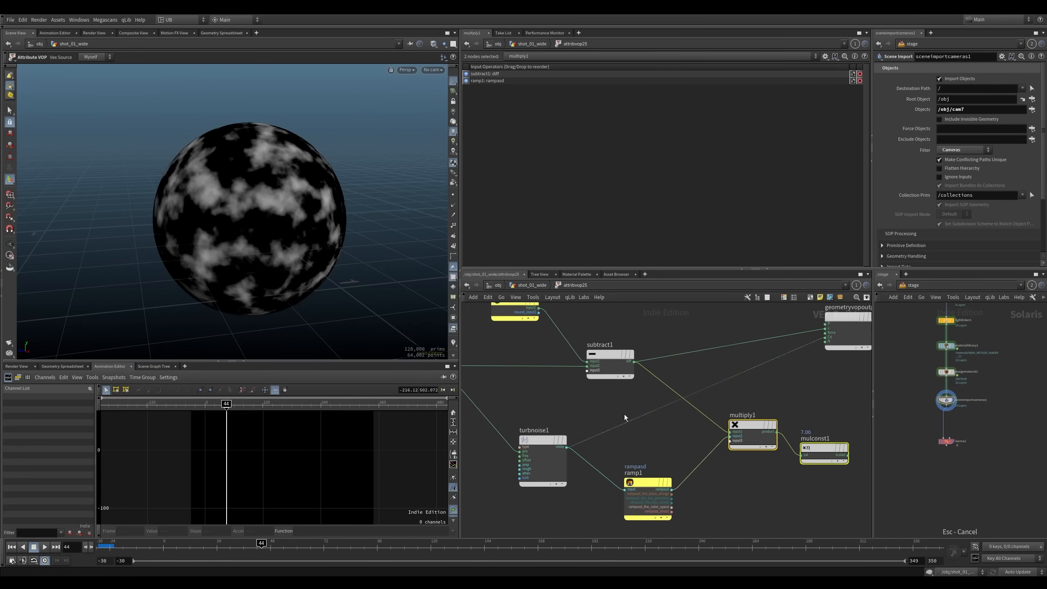
pyautogui.click(546, 443)
pyautogui.scroll(5, 251, 232)
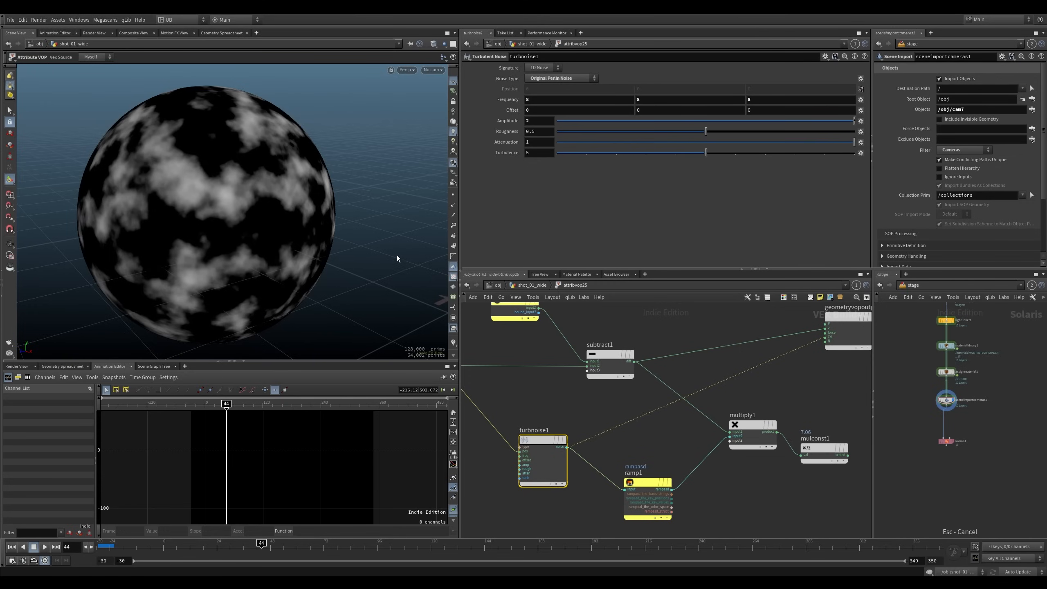
# Move multiply1 closer to subtract1 in attribvop25's network
pyautogui.moveTo(548, 395); pyautogui.dragTo(602, 407, button='middle')
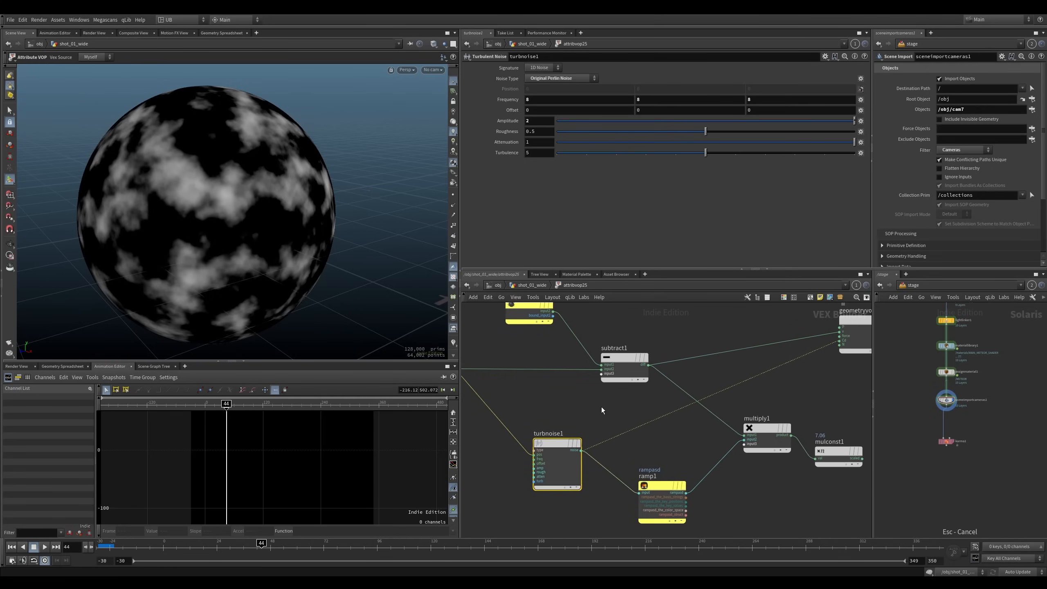
pyautogui.moveTo(747, 428); pyautogui.dragTo(692, 380)
pyautogui.moveTo(637, 350); pyautogui.dragTo(612, 374, button='middle')
pyautogui.moveTo(612, 373); pyautogui.dragTo(607, 365)
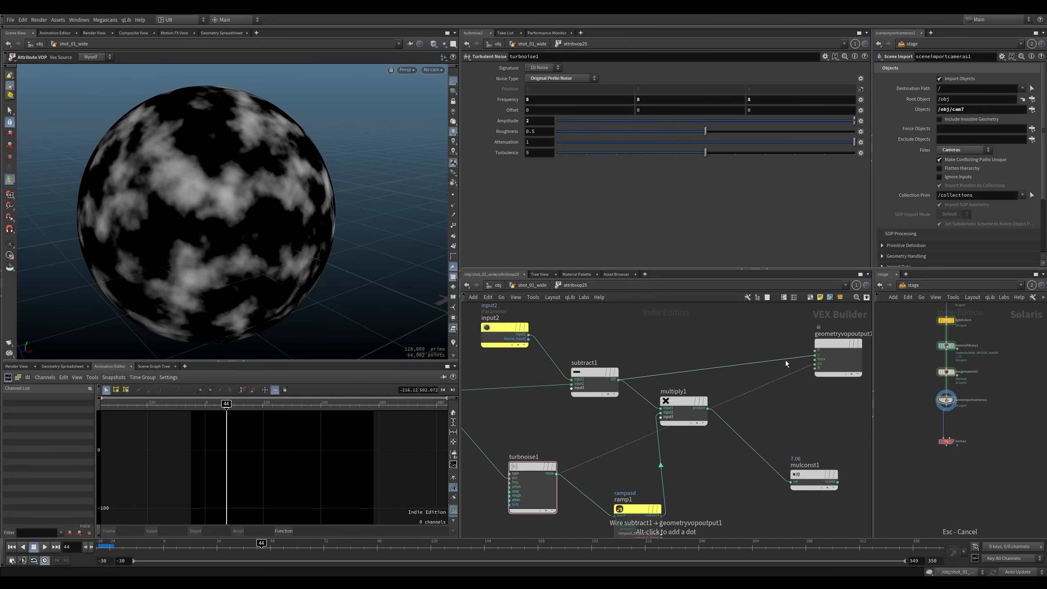
# Show the velocity trails again and examine their directions on the sphere from close up and from a distance
pyautogui.click(452, 345)
pyautogui.keyDown('alt'); pyautogui.moveTo(145, 248); pyautogui.dragTo(164, 250); pyautogui.keyUp('alt')
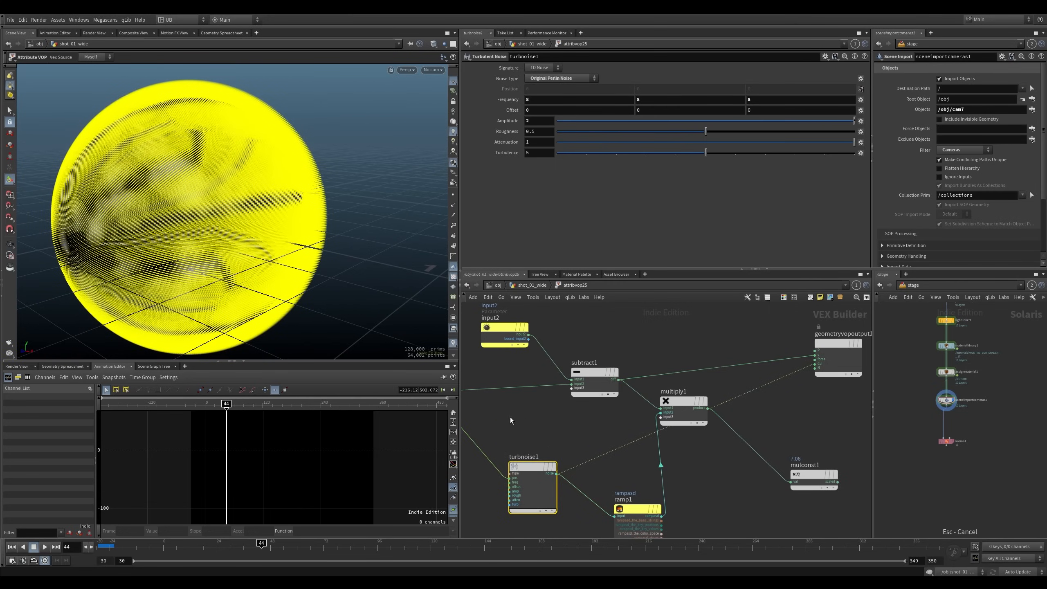
pyautogui.click(453, 343)
pyautogui.click(453, 343)
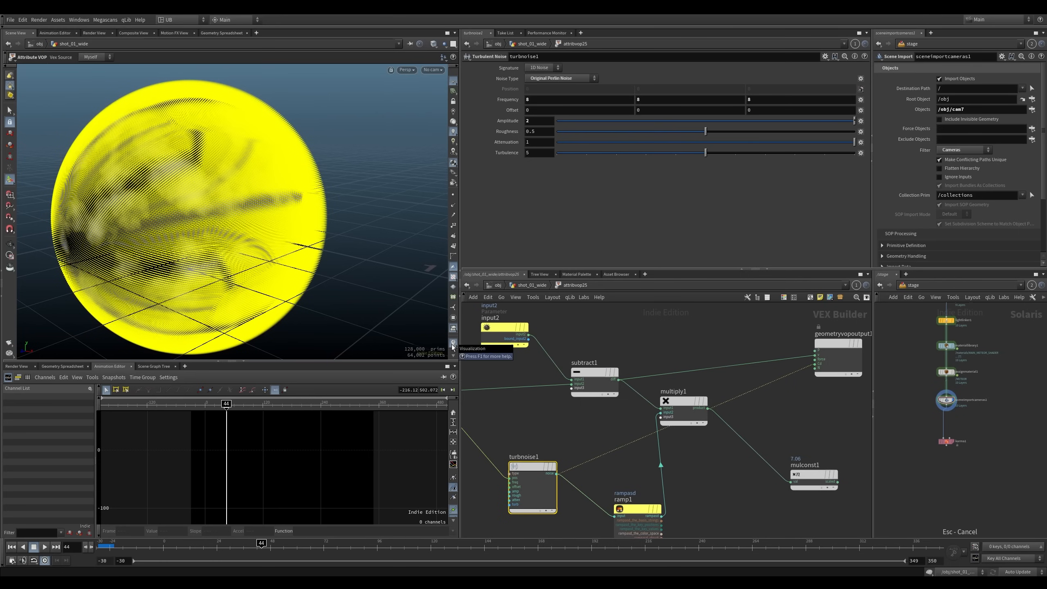
pyautogui.keyDown('alt'); pyautogui.moveTo(176, 213); pyautogui.dragTo(212, 199, button='right'); pyautogui.keyUp('alt')
pyautogui.keyDown('alt'); pyautogui.moveTo(189, 201); pyautogui.dragTo(182, 243); pyautogui.keyUp('alt')
pyautogui.keyDown('alt'); pyautogui.moveTo(182, 244); pyautogui.dragTo(278, 234, button='right'); pyautogui.keyUp('alt')
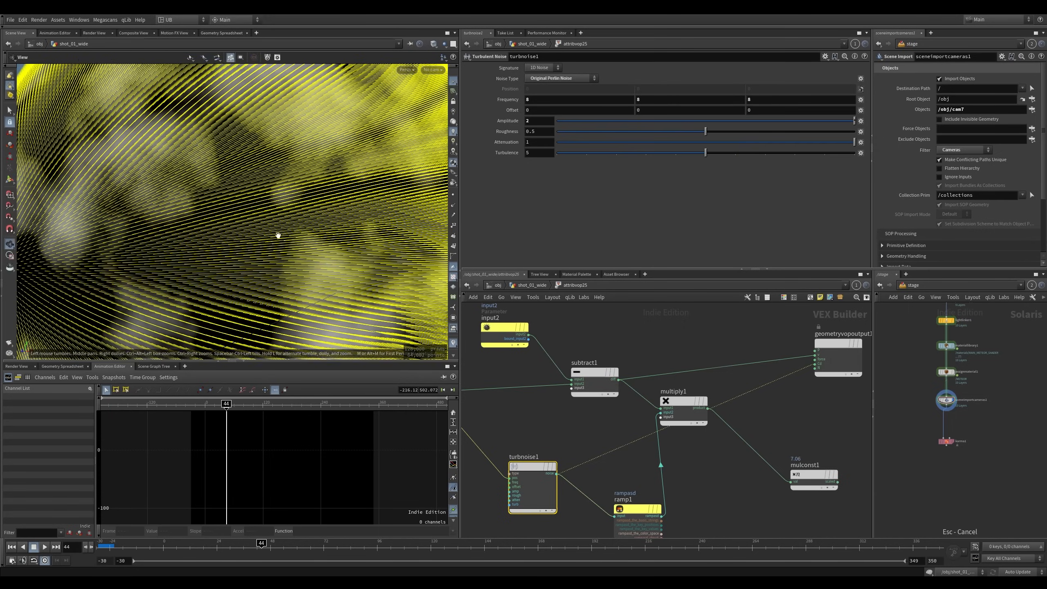
pyautogui.keyDown('alt'); pyautogui.moveTo(211, 261); pyautogui.dragTo(155, 301, button='right'); pyautogui.keyUp('alt')
pyautogui.keyDown('alt'); pyautogui.moveTo(244, 249); pyautogui.dragTo(255, 225); pyautogui.keyUp('alt')
pyautogui.keyDown('alt'); pyautogui.moveTo(255, 224); pyautogui.dragTo(188, 271, button='right'); pyautogui.keyUp('alt')
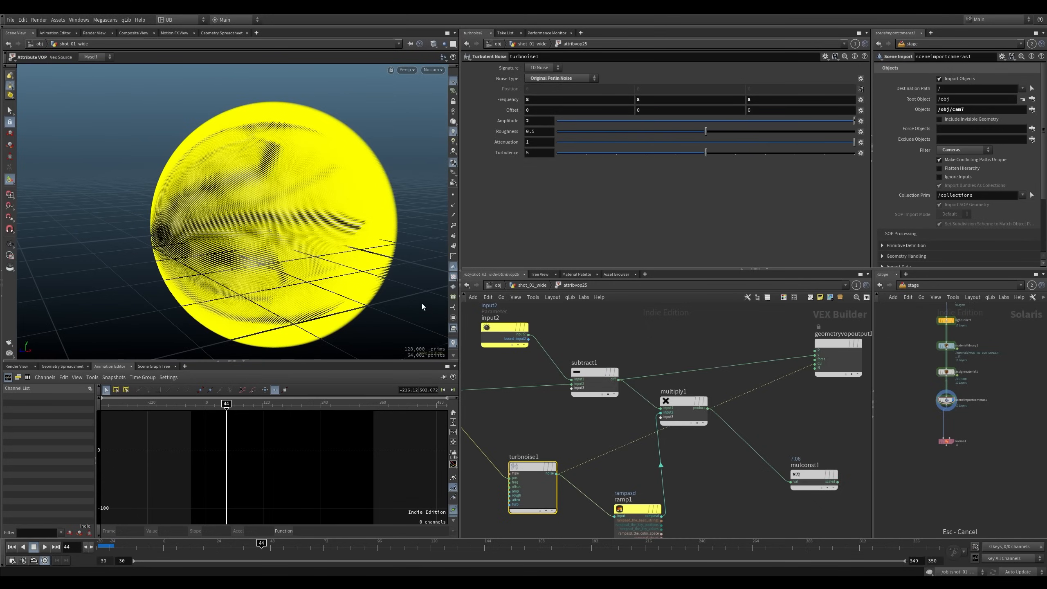
# Wire multiply1's product into the v input of geometryvopoutput1 and inspect the noise-scaled velocities on the sphere
pyautogui.moveTo(566, 425); pyautogui.dragTo(551, 405, button='middle')
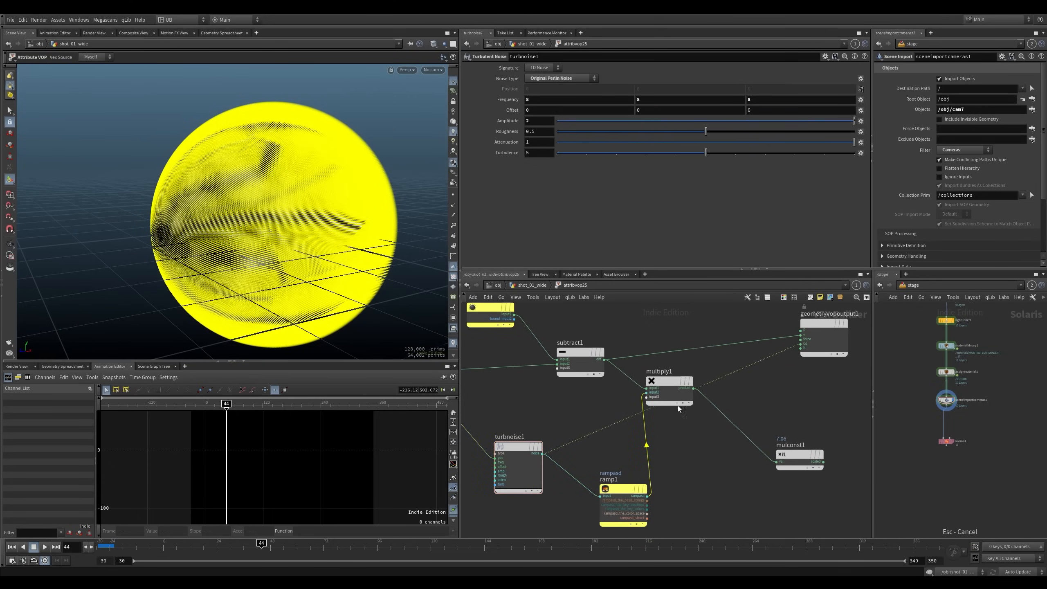
pyautogui.moveTo(694, 389); pyautogui.dragTo(796, 339)
pyautogui.keyDown('alt'); pyautogui.moveTo(295, 202); pyautogui.dragTo(330, 180, button='right'); pyautogui.keyUp('alt')
pyautogui.keyDown('alt'); pyautogui.moveTo(330, 179); pyautogui.dragTo(251, 202); pyautogui.keyUp('alt')
pyautogui.moveTo(251, 202); pyautogui.dragTo(225, 233, button='right')
pyautogui.moveTo(225, 233)
pyautogui.mouseDown()
pyautogui.moveTo(235, 223)
pyautogui.moveTo(226, 228)
pyautogui.mouseUp()
pyautogui.keyDown('alt'); pyautogui.moveTo(226, 227); pyautogui.dragTo(335, 186, button='right'); pyautogui.keyUp('alt')
pyautogui.moveTo(574, 409); pyautogui.dragTo(591, 397, button='middle')
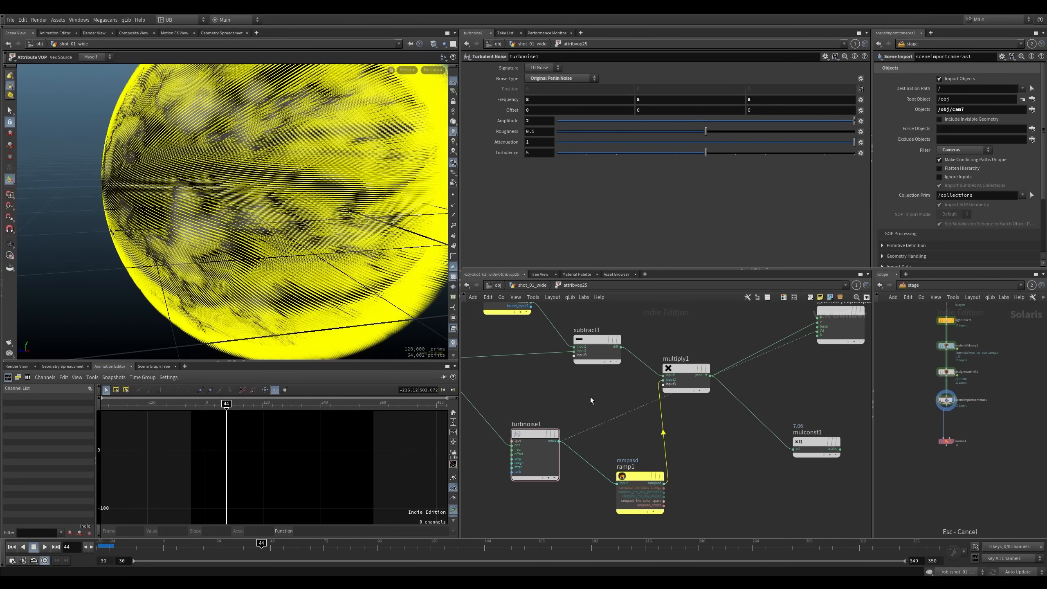
# Move ramp1 beside turbnoise1, return to the geometry network and reshape attribvop25's expanded ramp, placing point 2 at about 0.064 with value 0.755
pyautogui.moveTo(635, 476); pyautogui.dragTo(617, 452)
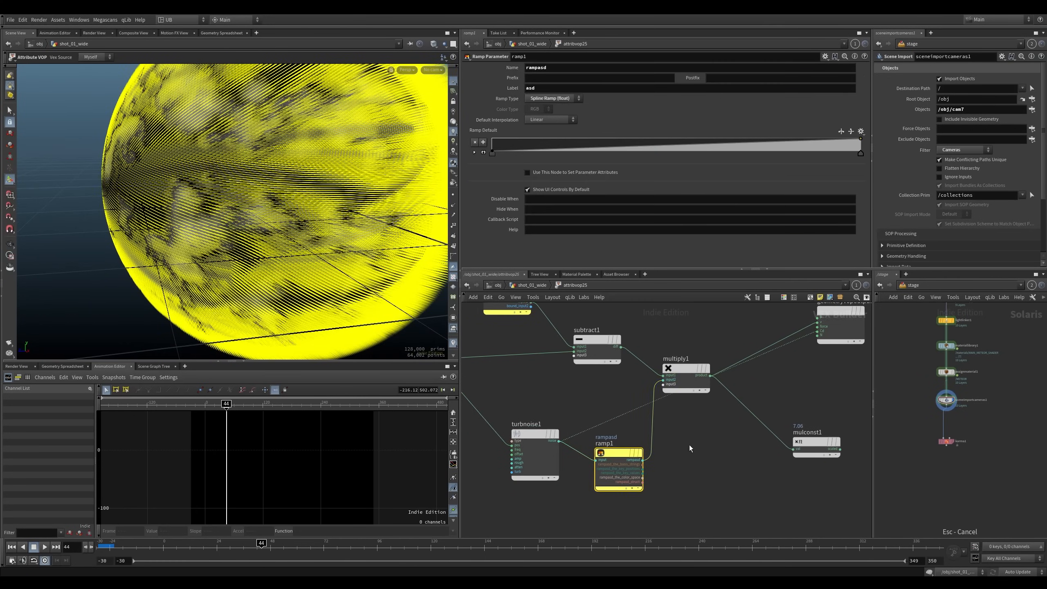
pyautogui.press('u')
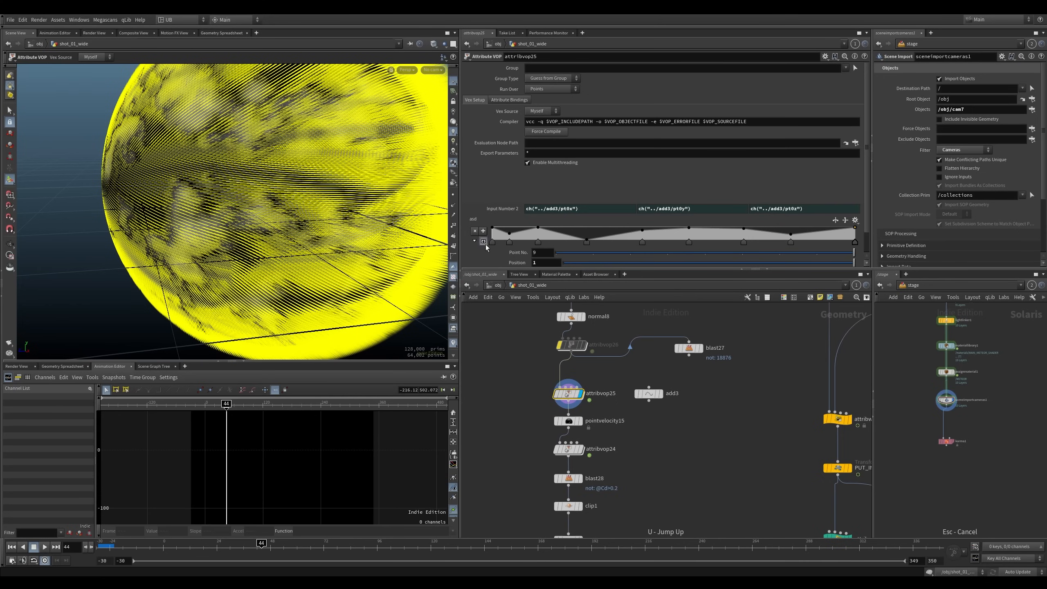
pyautogui.click(483, 242)
pyautogui.moveTo(865, 162); pyautogui.dragTo(868, 226)
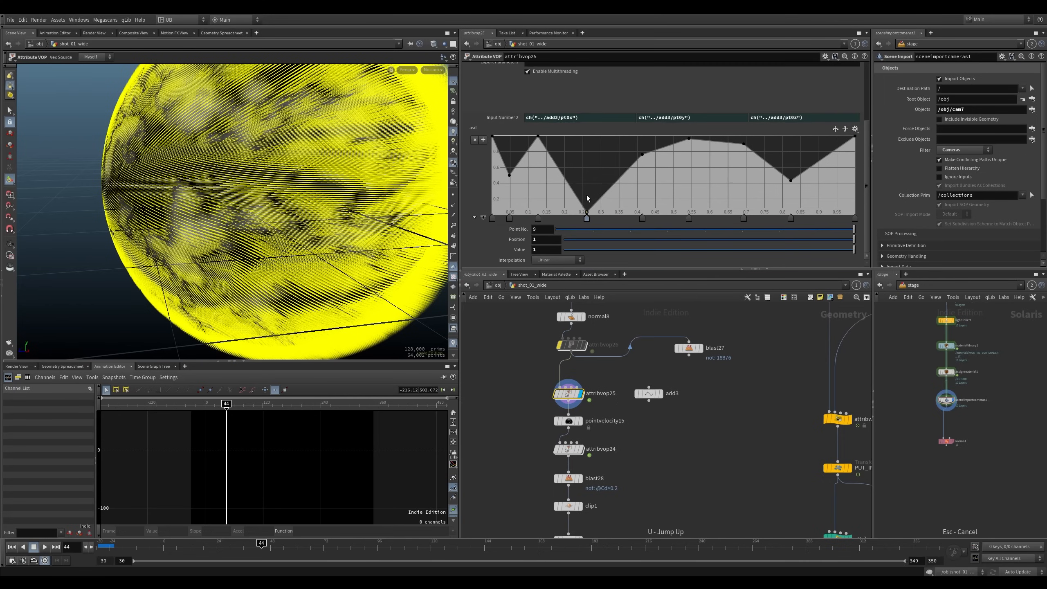
pyautogui.moveTo(586, 198)
pyautogui.mouseDown()
pyautogui.moveTo(588, 158)
pyautogui.moveTo(587, 203)
pyautogui.moveTo(612, 199)
pyautogui.moveTo(583, 199)
pyautogui.mouseUp()
pyautogui.moveTo(537, 136); pyautogui.dragTo(517, 158)
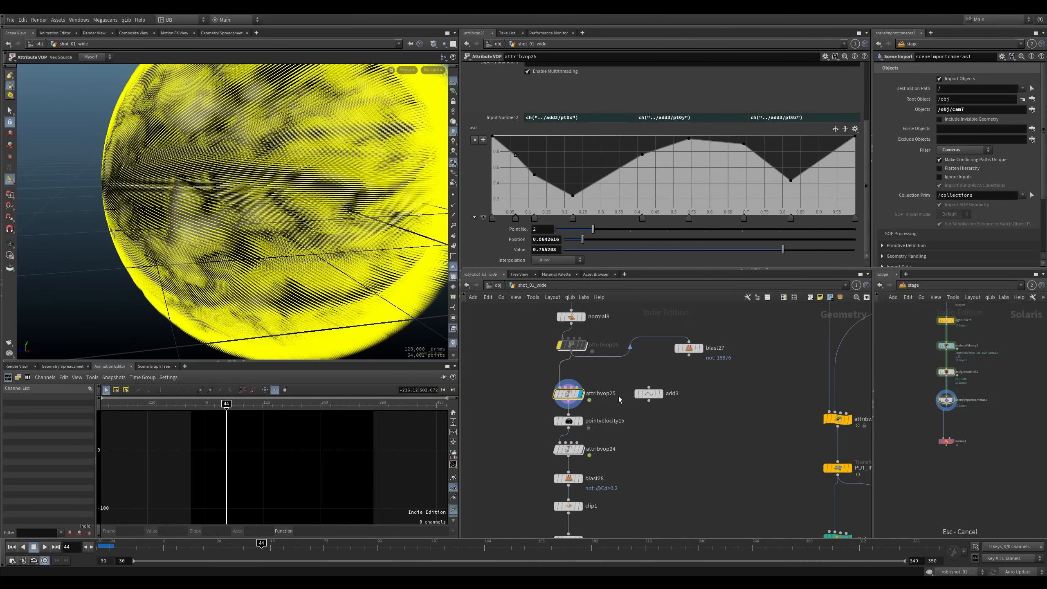
# Hide the velocity trails and examine the noise colours around the whole sphere
pyautogui.click(453, 343)
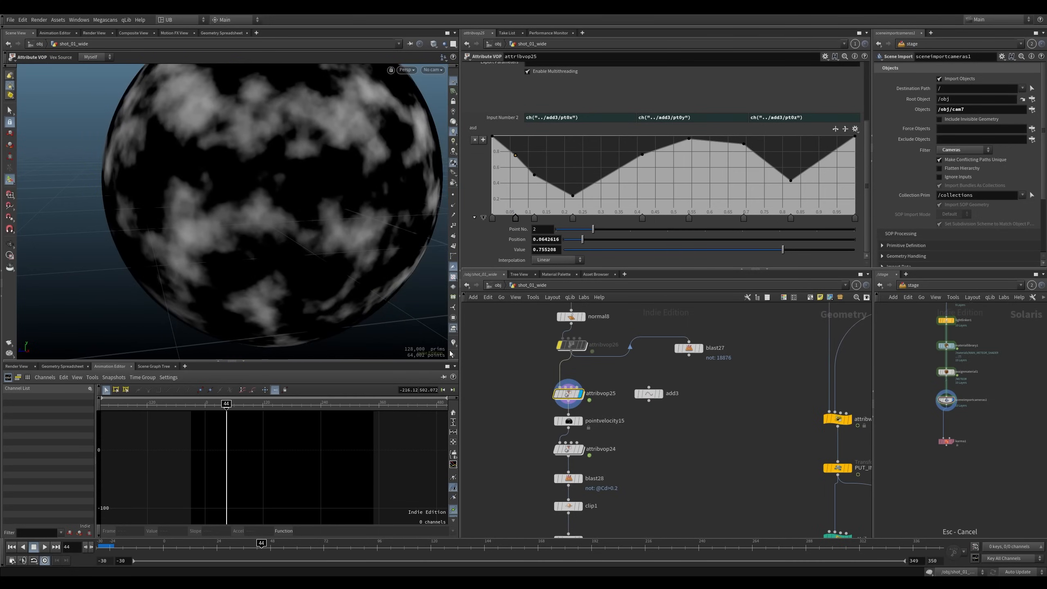
pyautogui.keyDown('alt'); pyautogui.moveTo(325, 277); pyautogui.dragTo(227, 266, button='right'); pyautogui.keyUp('alt')
pyautogui.keyDown('alt'); pyautogui.moveTo(264, 252); pyautogui.dragTo(243, 267, button='middle'); pyautogui.keyUp('alt')
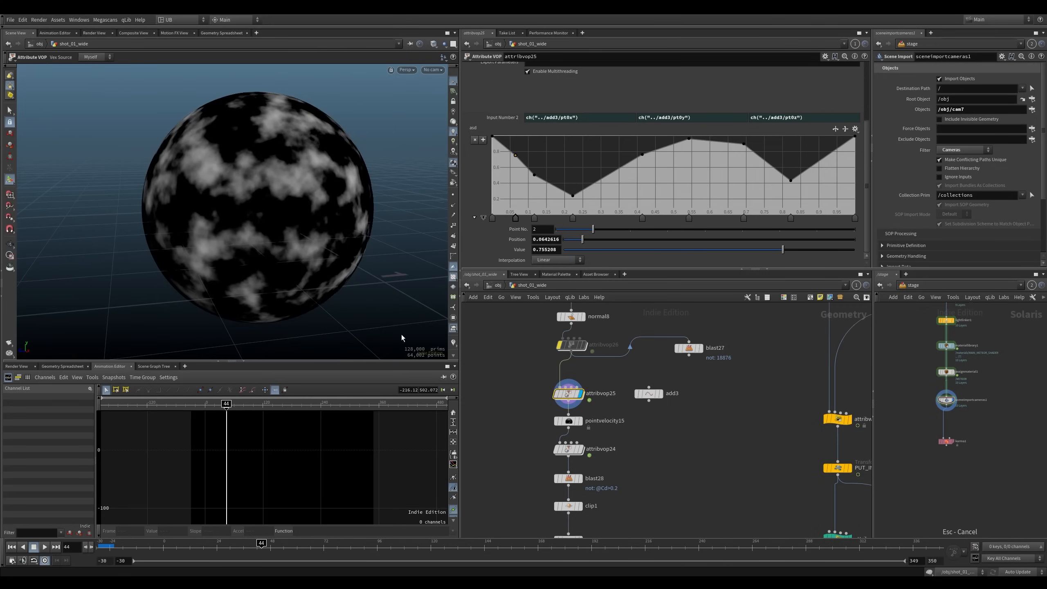
pyautogui.keyDown('alt'); pyautogui.moveTo(261, 254); pyautogui.dragTo(329, 270); pyautogui.keyUp('alt')
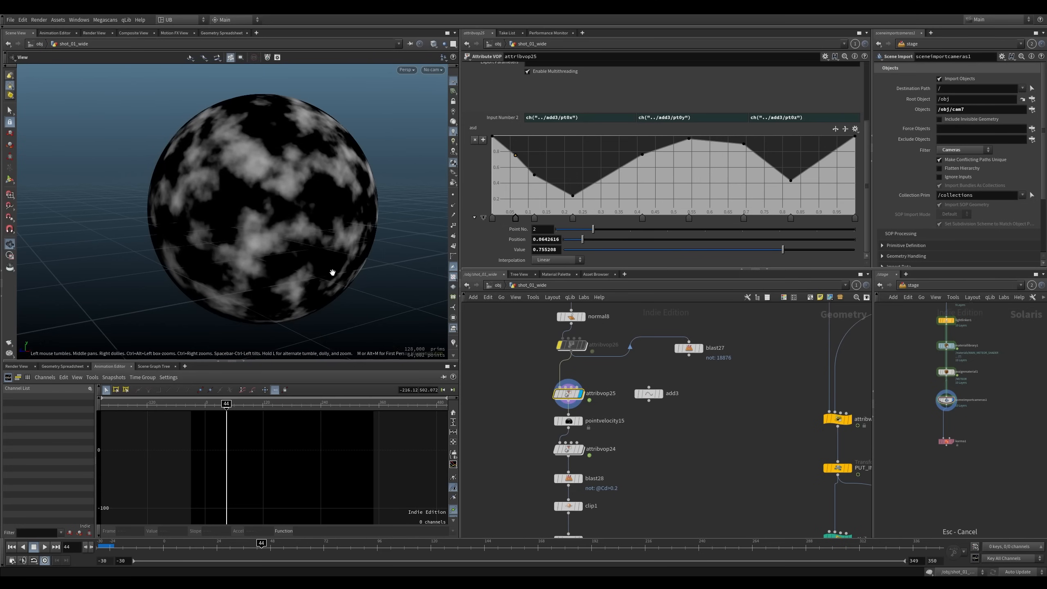
# Display pointvelocity15 and show the velocity trails to inspect its curl noise on the sphere
pyautogui.click(519, 408)
pyautogui.click(580, 421)
pyautogui.moveTo(523, 418); pyautogui.dragTo(545, 427)
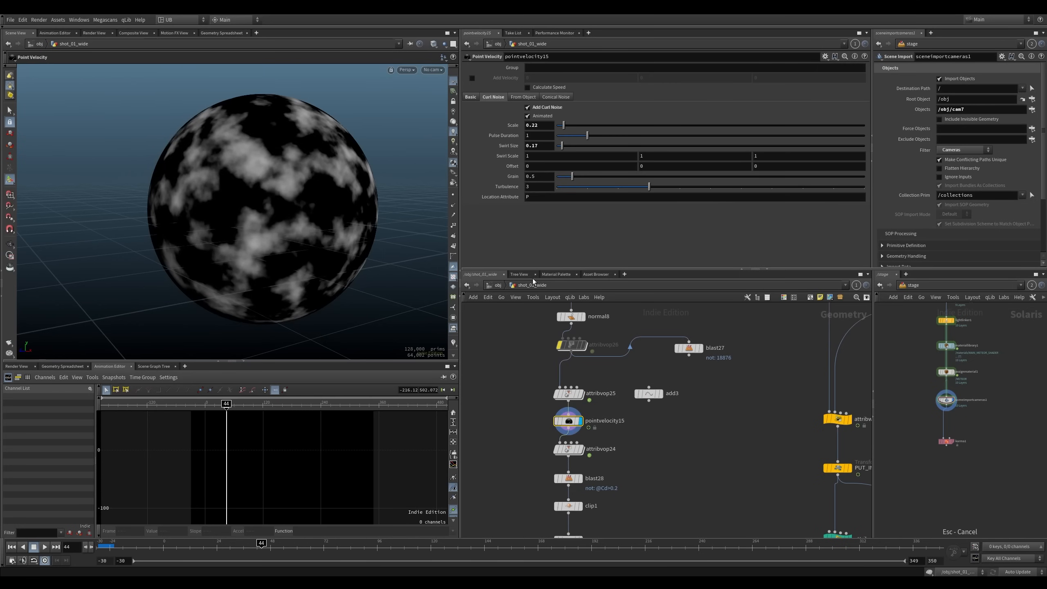
pyautogui.click(454, 343)
pyautogui.moveTo(272, 257)
pyautogui.keyDown('alt'); pyautogui.mouseDown()
pyautogui.moveTo(350, 246)
pyautogui.moveTo(276, 255)
pyautogui.mouseUp(); pyautogui.keyUp('alt')
pyautogui.keyDown('alt'); pyautogui.moveTo(338, 264); pyautogui.dragTo(302, 261, button='right'); pyautogui.keyUp('alt')
pyautogui.keyDown('alt'); pyautogui.moveTo(302, 261); pyautogui.dragTo(346, 307); pyautogui.keyUp('alt')
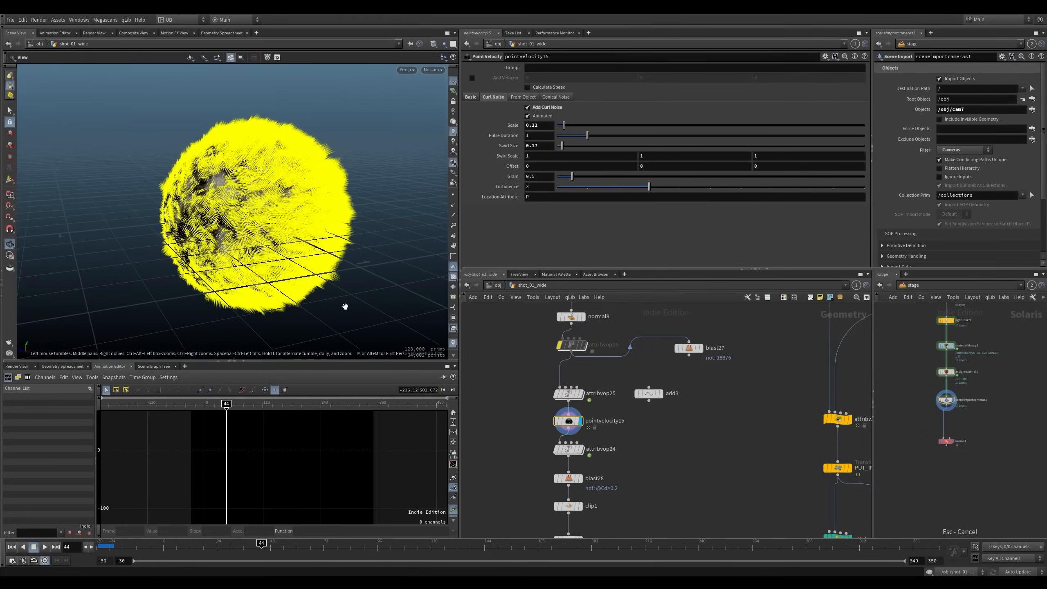
# Hide the velocity trails, display attribvop24, open its network and shift geometryvopglobal1 slightly
pyautogui.click(454, 343)
pyautogui.moveTo(521, 403); pyautogui.dragTo(503, 351, button='middle')
pyautogui.click(518, 401)
pyautogui.click(543, 400)
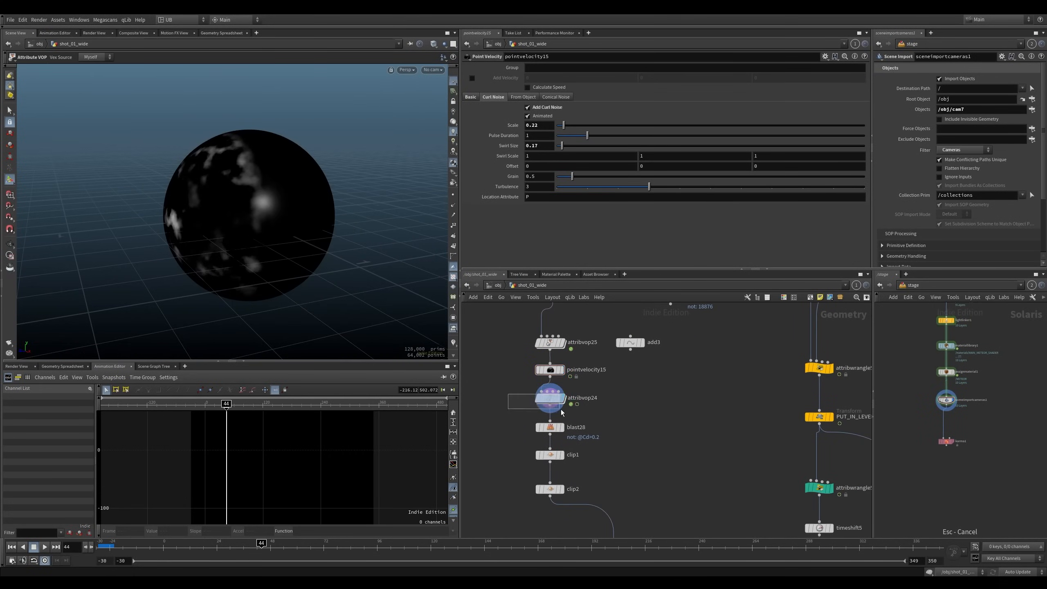
pyautogui.press('i')
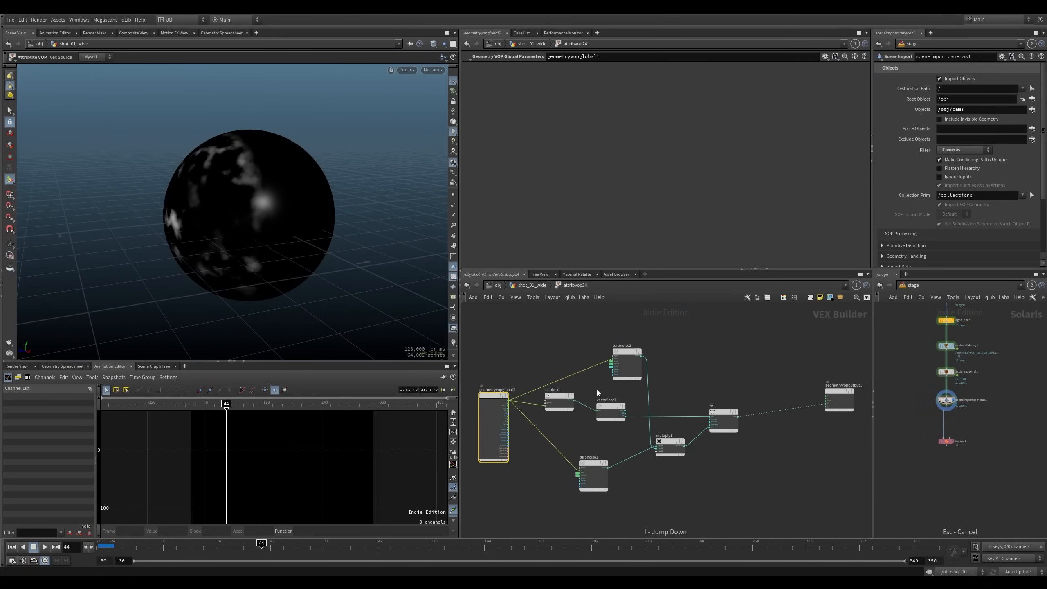
pyautogui.moveTo(507, 390); pyautogui.dragTo(504, 381)
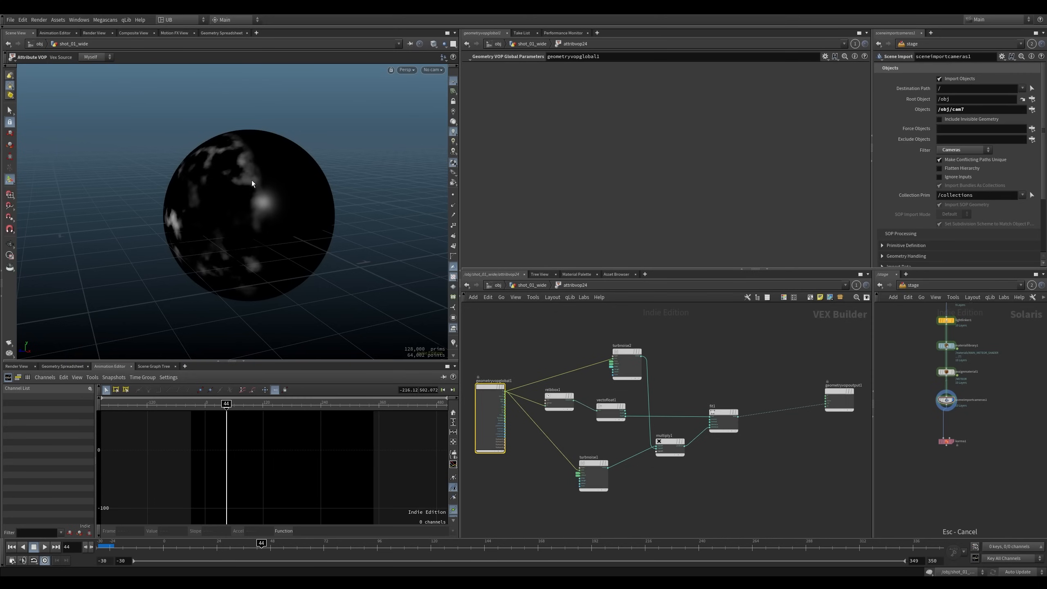
# Return to the geometry network and display clip1 and clip2 to inspect the remaining sphere patches from the side
pyautogui.click(626, 365)
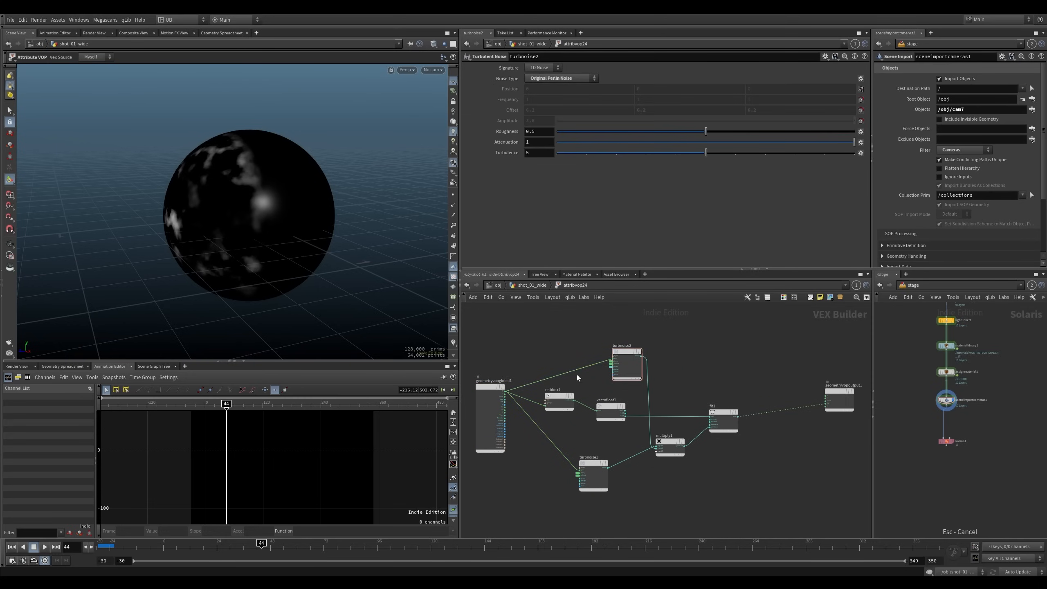
pyautogui.press('u')
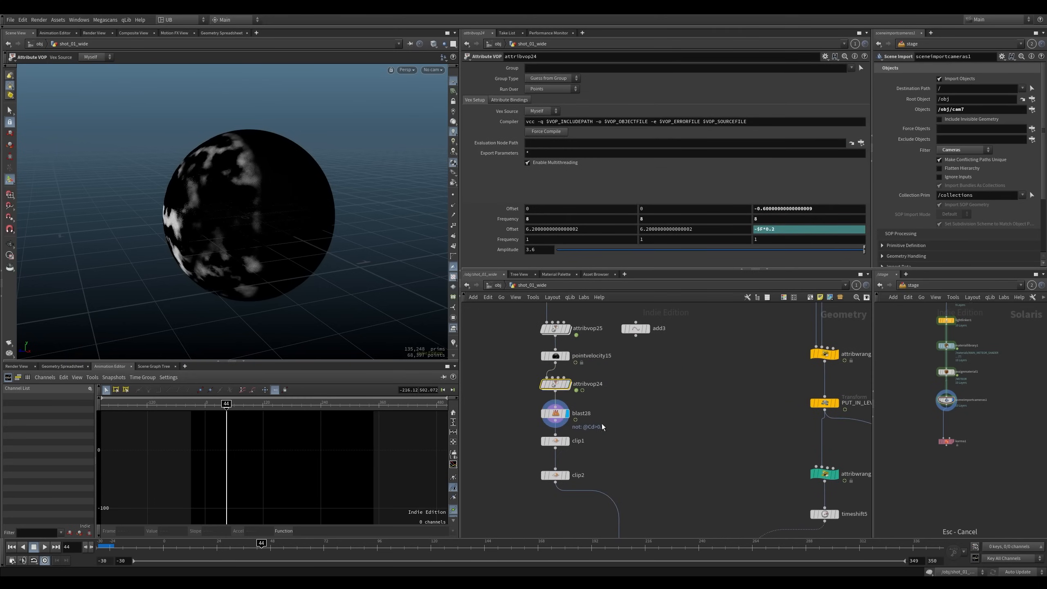
pyautogui.click(556, 442)
pyautogui.click(555, 475)
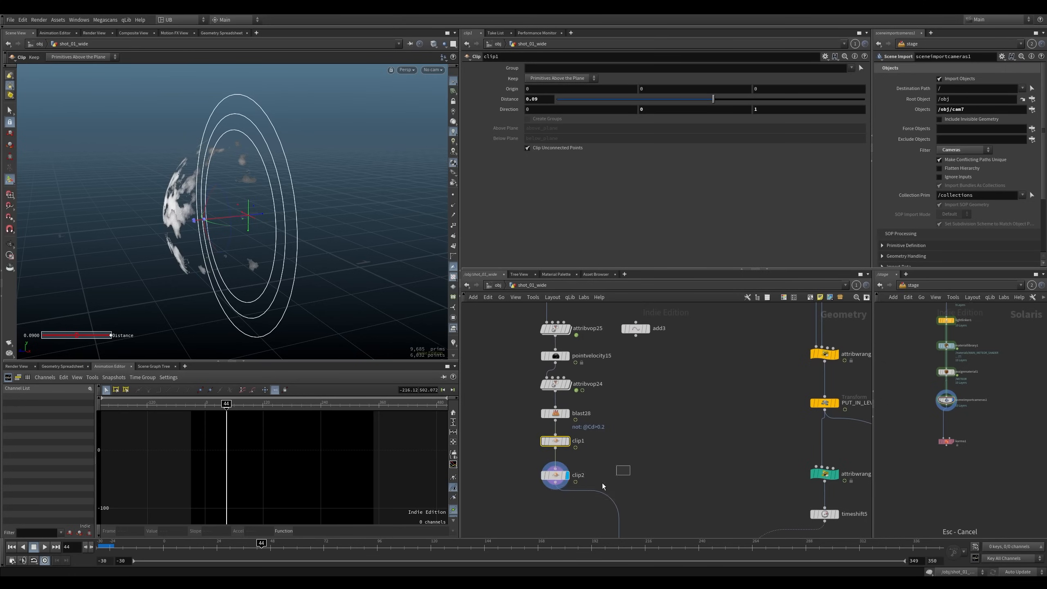
pyautogui.press('Escape')
pyautogui.moveTo(369, 338); pyautogui.dragTo(211, 209)
pyautogui.press('Return')
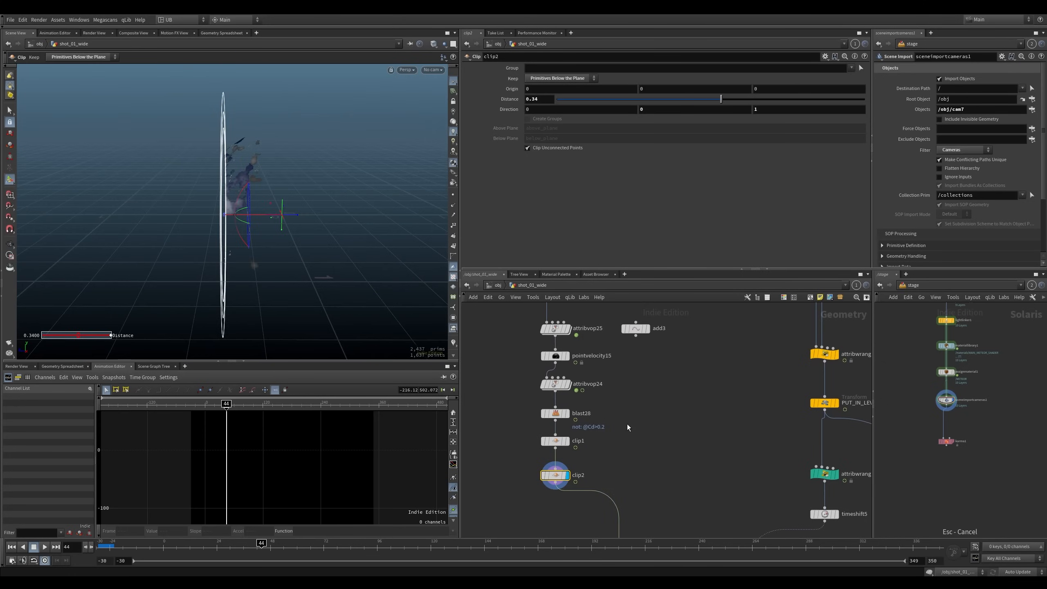
# Display blast28, compare the sphere with and without its bypass, and display clip1 and clip2 in turn
pyautogui.click(553, 418)
pyautogui.moveTo(388, 309); pyautogui.dragTo(213, 182)
pyautogui.moveTo(560, 427); pyautogui.dragTo(560, 429)
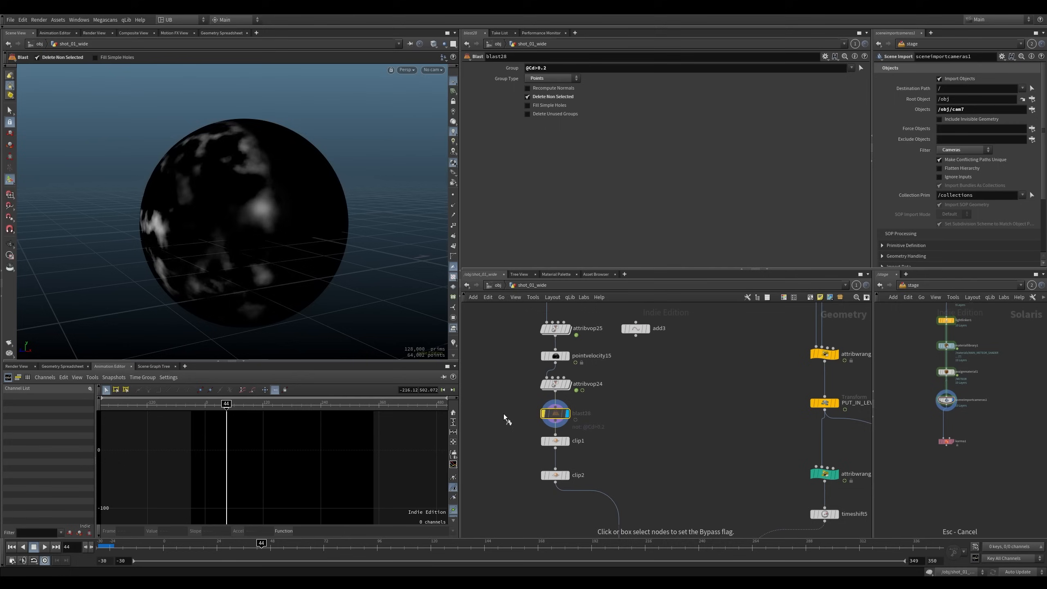
pyautogui.moveTo(502, 411); pyautogui.dragTo(571, 427)
pyautogui.click(555, 441)
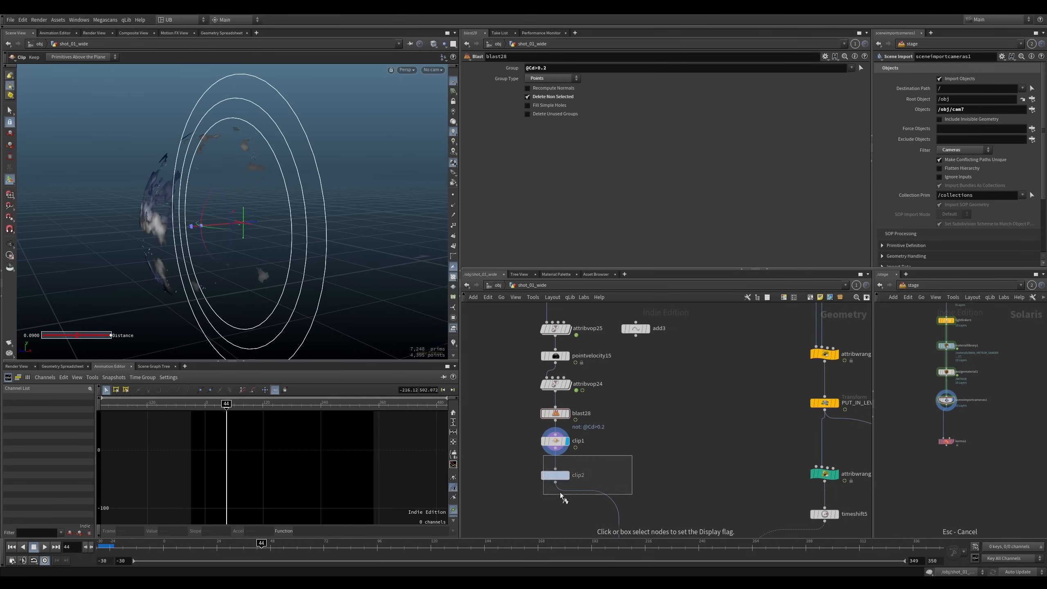
pyautogui.click(555, 475)
pyautogui.press('Return')
pyautogui.press('Escape')
# Move the timeline to frame 39, display copytopoints4 and frame its copied patches in the viewport
pyautogui.moveTo(208, 547); pyautogui.dragTo(250, 547)
pyautogui.moveTo(691, 447); pyautogui.dragTo(566, 349, button='middle')
pyautogui.scroll(-3, 633, 367)
pyautogui.click(588, 442)
pyautogui.click(598, 440)
pyautogui.hotkey('space', 'g')
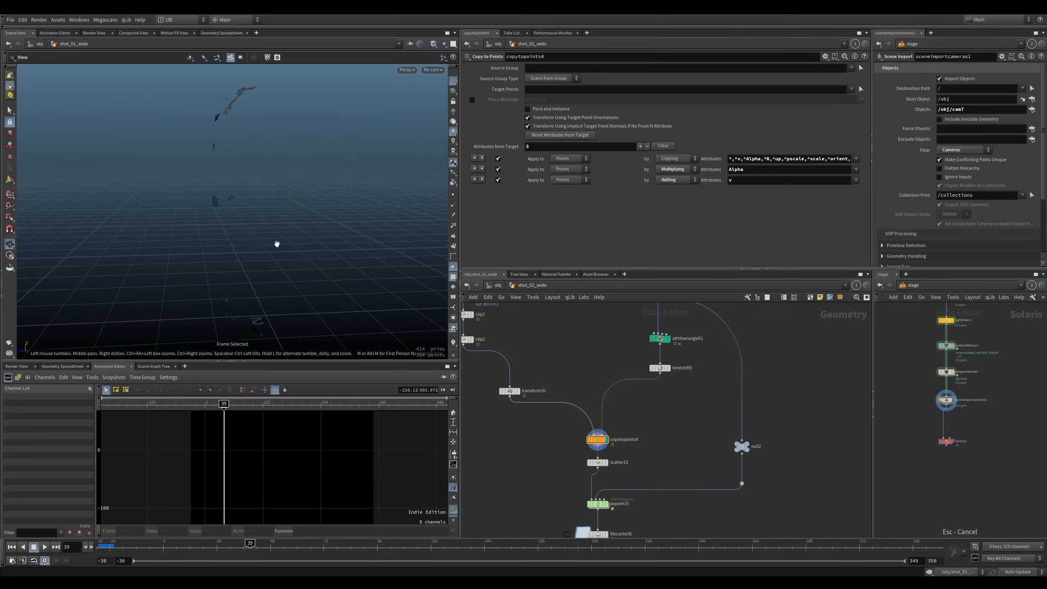
pyautogui.moveTo(275, 243); pyautogui.dragTo(299, 252)
pyautogui.moveTo(631, 310); pyautogui.dragTo(588, 403, button='middle')
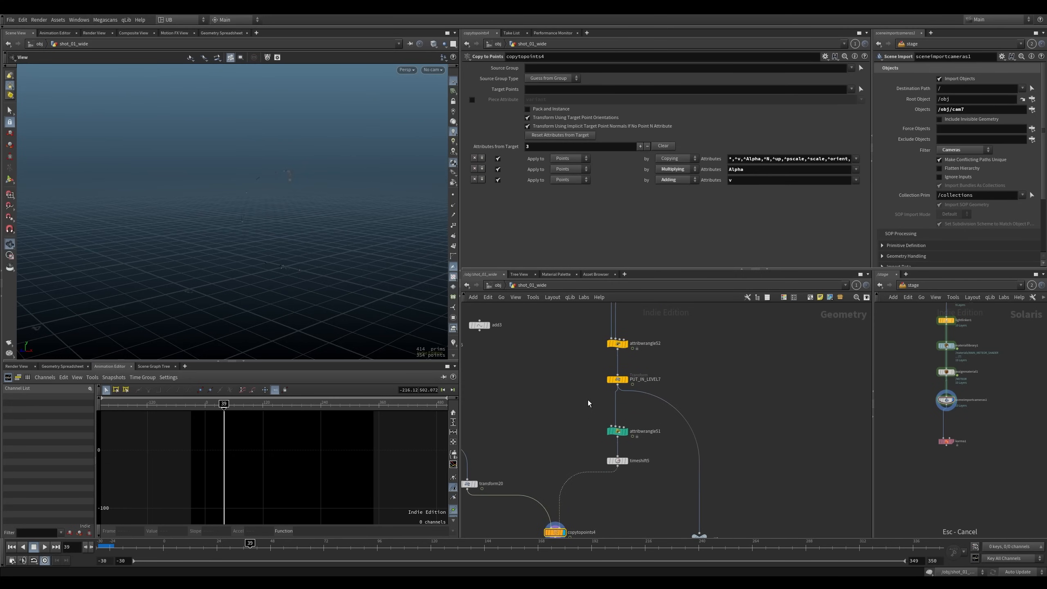
# Switch the template display of PUT_IN_LEVEL7 on and off to compare it with the copied patches
pyautogui.click(618, 379)
pyautogui.click(619, 379)
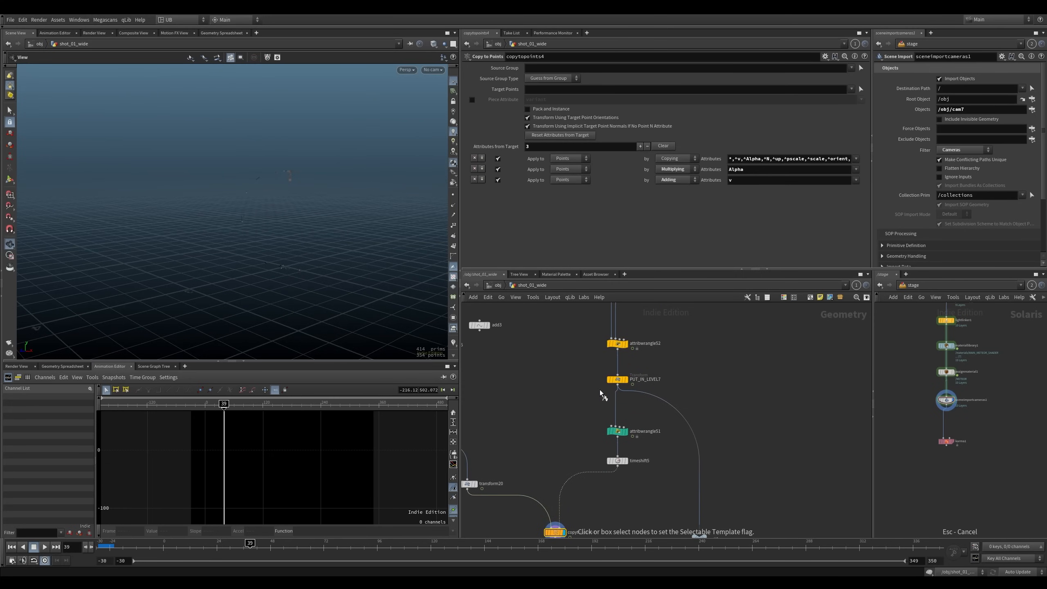
pyautogui.moveTo(306, 258); pyautogui.dragTo(330, 313)
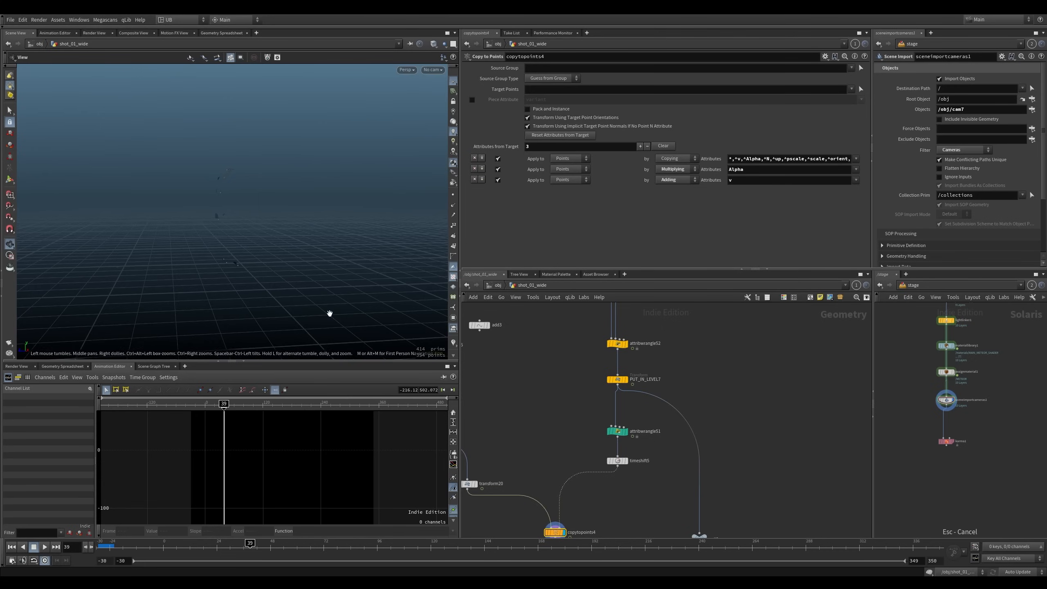
pyautogui.click(627, 394)
pyautogui.click(632, 396)
pyautogui.moveTo(543, 401); pyautogui.dragTo(550, 382, button='middle')
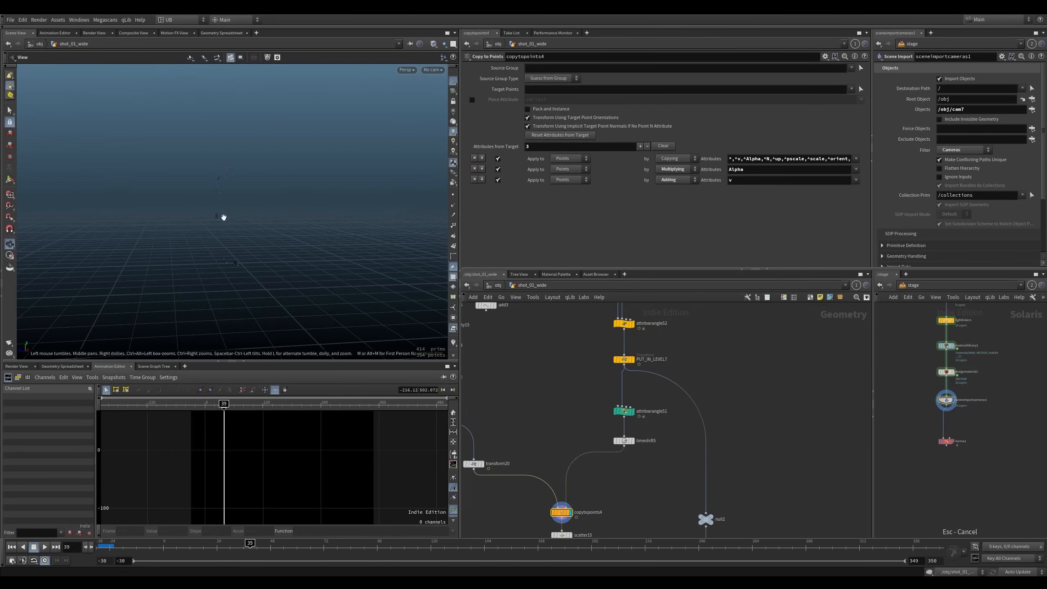
pyautogui.moveTo(520, 448); pyautogui.dragTo(518, 333, button='middle')
# Display scatter15 and popnet15, and play the particle simulation from the first frame, stopping at frame -10
pyautogui.press('r')
pyautogui.moveTo(618, 408); pyautogui.dragTo(587, 475)
pyautogui.press('r')
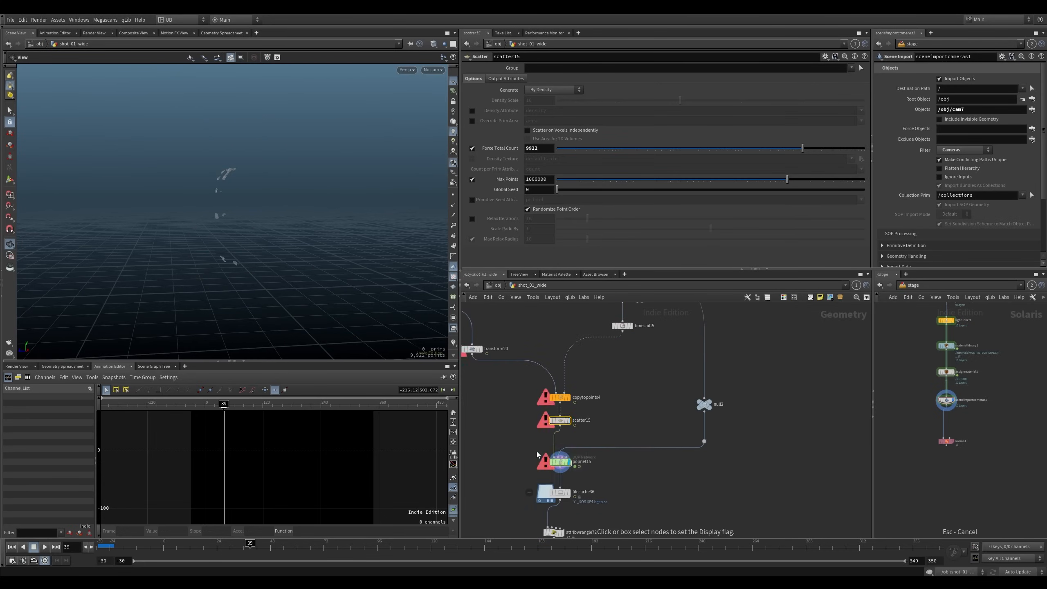
pyautogui.hotkey('ctrl', 'Up')
pyautogui.press('Up')
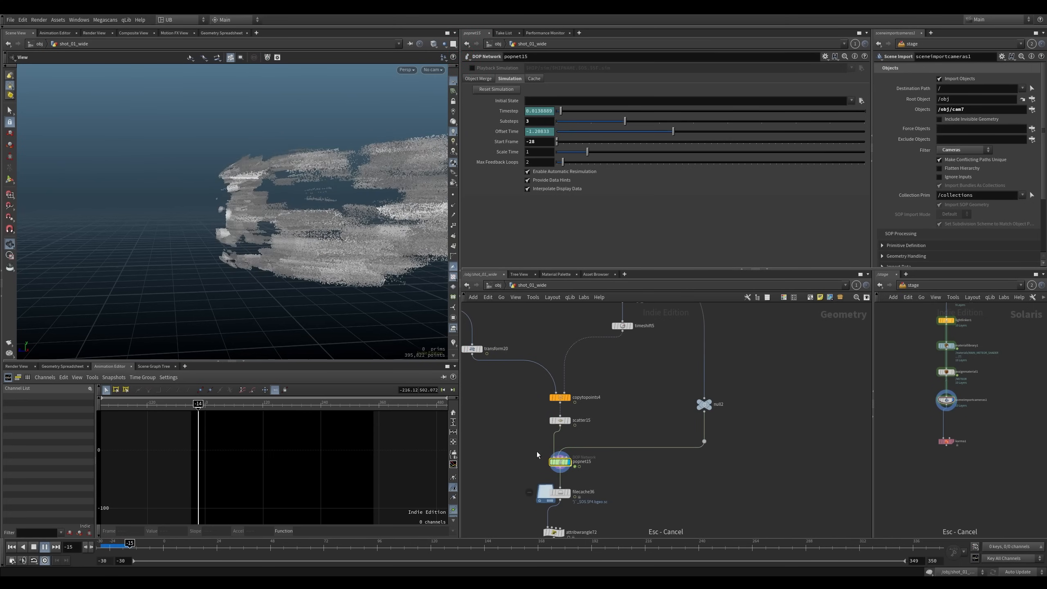
pyautogui.press('Escape')
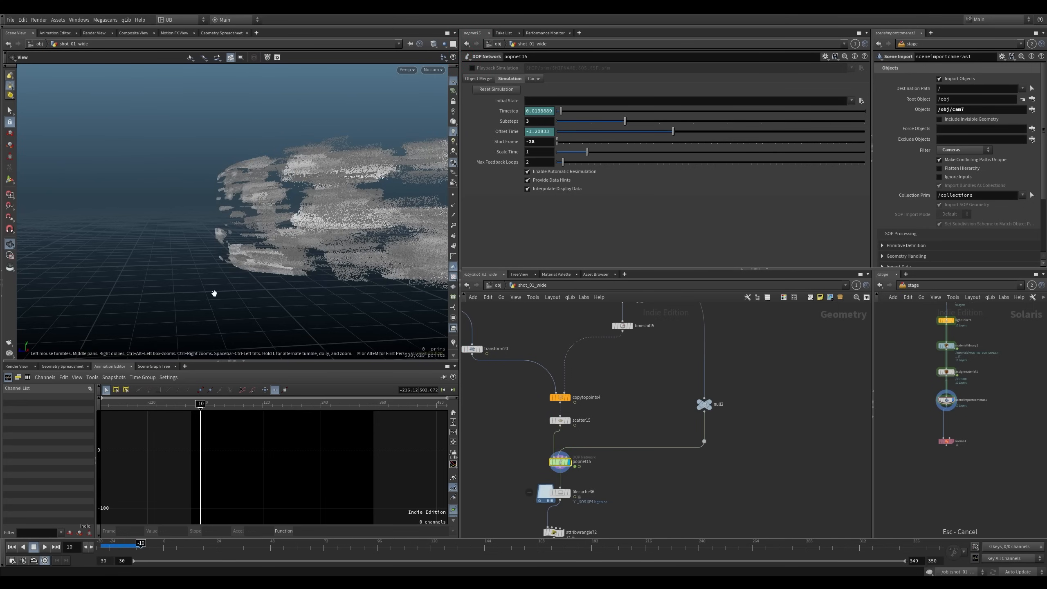
pyautogui.moveTo(170, 264); pyautogui.dragTo(201, 223, button='right')
pyautogui.moveTo(215, 268); pyautogui.dragTo(256, 238)
# Shift the blast27 and add3 nodes slightly lower beside attribvop25 in the geometry network
pyautogui.moveTo(511, 342); pyautogui.dragTo(596, 407, button='middle')
pyautogui.moveTo(585, 351); pyautogui.dragTo(608, 414, button='middle')
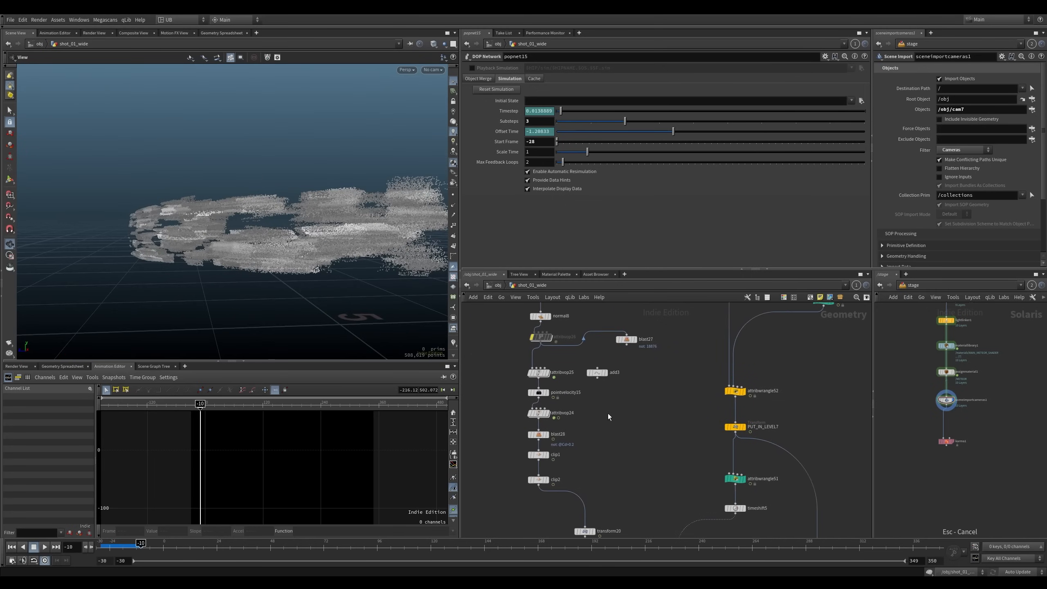
pyautogui.moveTo(623, 339); pyautogui.dragTo(597, 380)
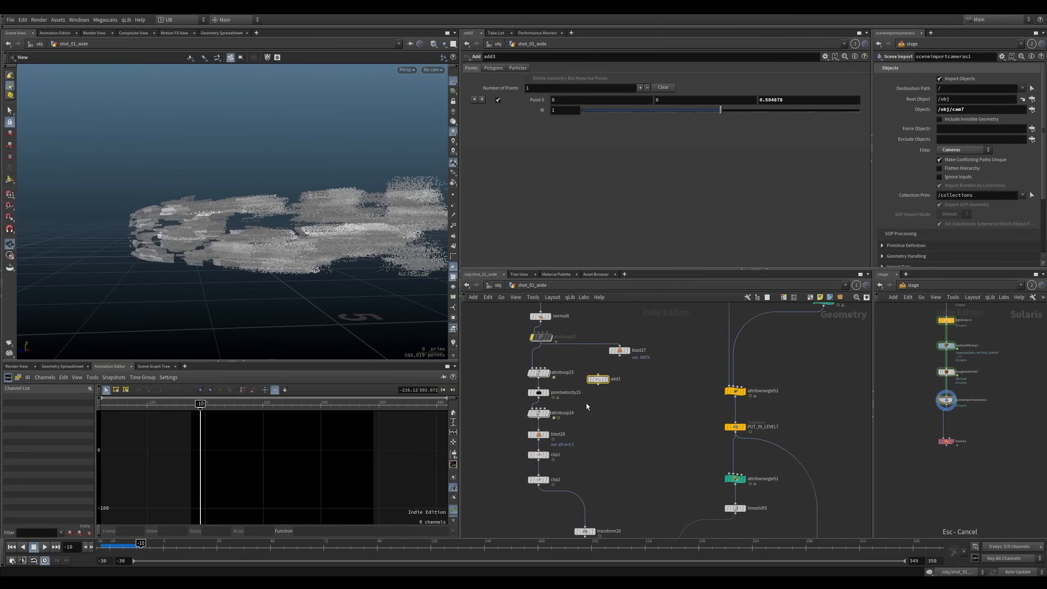
# Display attribvop25, open its network and move mulconst1 below the connection between multiply1 and geometryvopoutput1
pyautogui.moveTo(606, 414)
pyautogui.mouseDown(button='middle')
pyautogui.moveTo(624, 387)
pyautogui.moveTo(565, 371)
pyautogui.moveTo(552, 350)
pyautogui.mouseUp(button='middle')
pyautogui.scroll(-2, 558, 377)
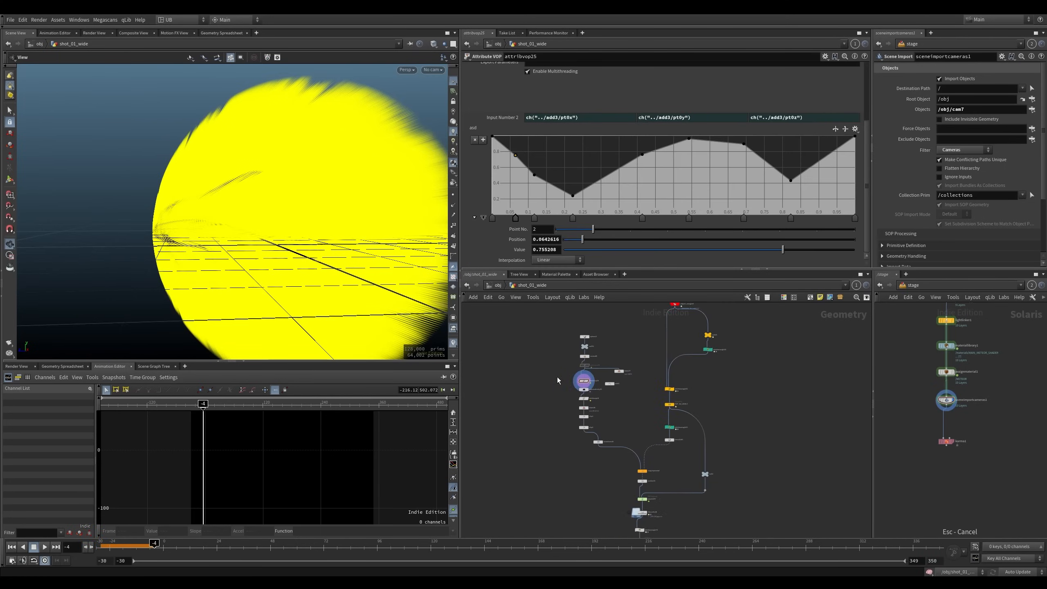
pyautogui.scroll(4, 558, 377)
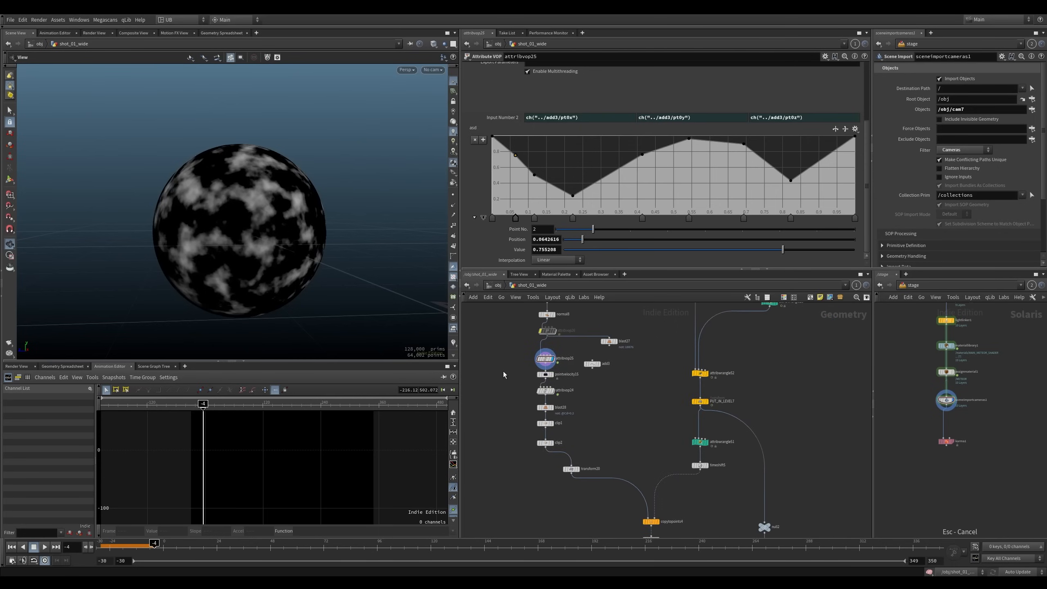
pyautogui.scroll(3, 555, 353)
pyautogui.doubleClick(570, 354)
pyautogui.moveTo(687, 433); pyautogui.dragTo(637, 440, button='middle')
pyautogui.moveTo(747, 463); pyautogui.dragTo(694, 347)
pyautogui.moveTo(778, 336); pyautogui.dragTo(791, 377)
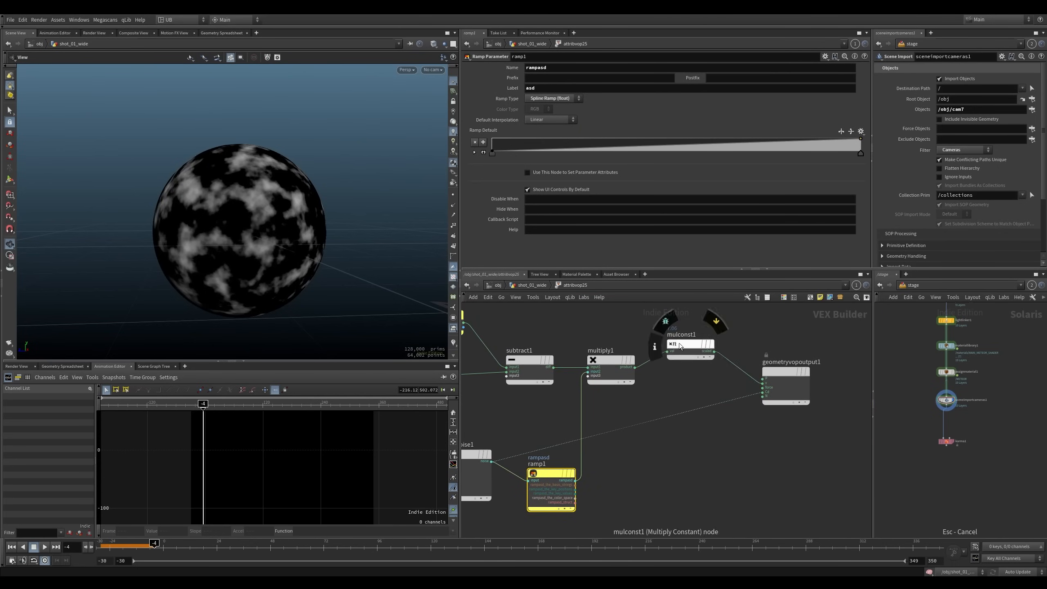
pyautogui.moveTo(679, 347); pyautogui.dragTo(698, 457)
# Wire multiply1 directly into geometryvopoutput1's v input, bypassing mulconst1, and hide the velocity trails back in the geometry network
pyautogui.click(635, 367)
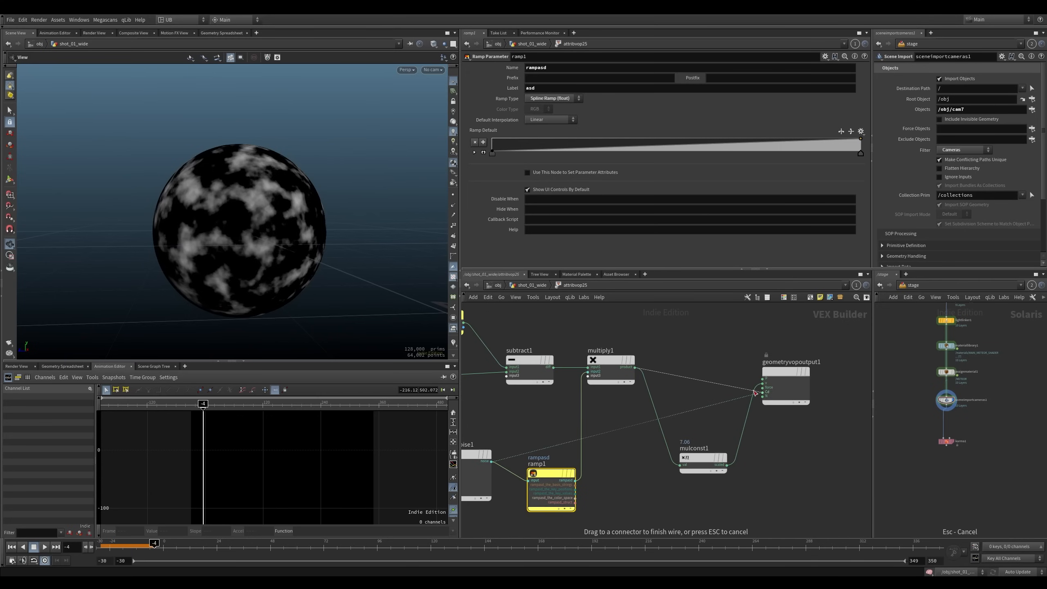
pyautogui.click(763, 384)
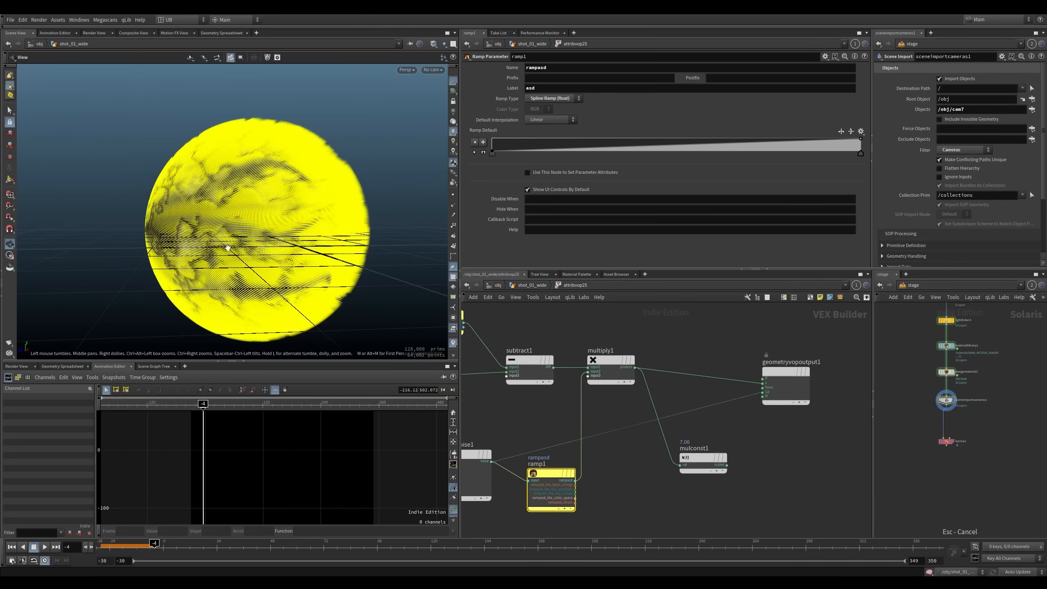
pyautogui.press('u')
pyautogui.moveTo(603, 433); pyautogui.dragTo(591, 388, button='middle')
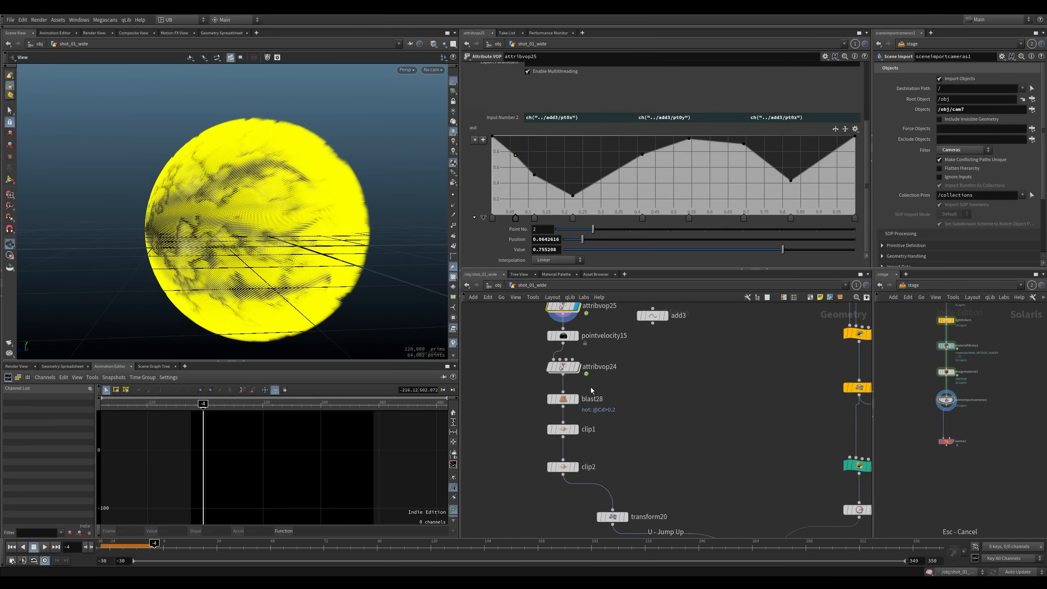
pyautogui.click(452, 346)
# Display copytopoints4 in the geometry network and save the scene file
pyautogui.moveTo(685, 453); pyautogui.dragTo(598, 327, button='middle')
pyautogui.moveTo(750, 483); pyautogui.dragTo(687, 414, button='middle')
pyautogui.click(630, 423)
pyautogui.hotkey('ctrl', 's')
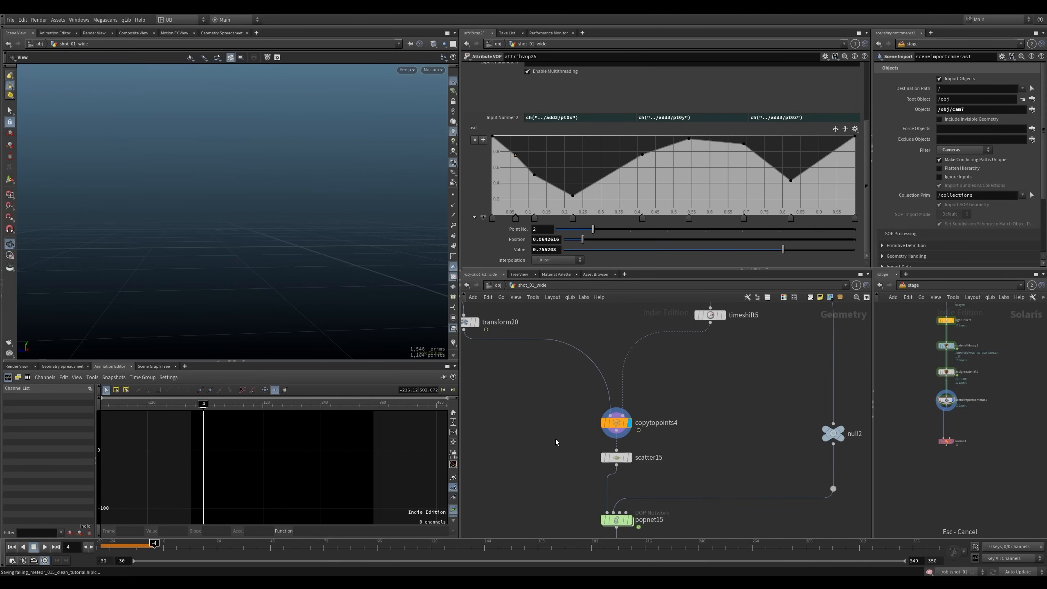
# Display popnet15 and examine the particle streams driven by the unmultiplied velocity from several angles
pyautogui.moveTo(556, 454); pyautogui.dragTo(563, 378, button='middle')
pyautogui.click(635, 443)
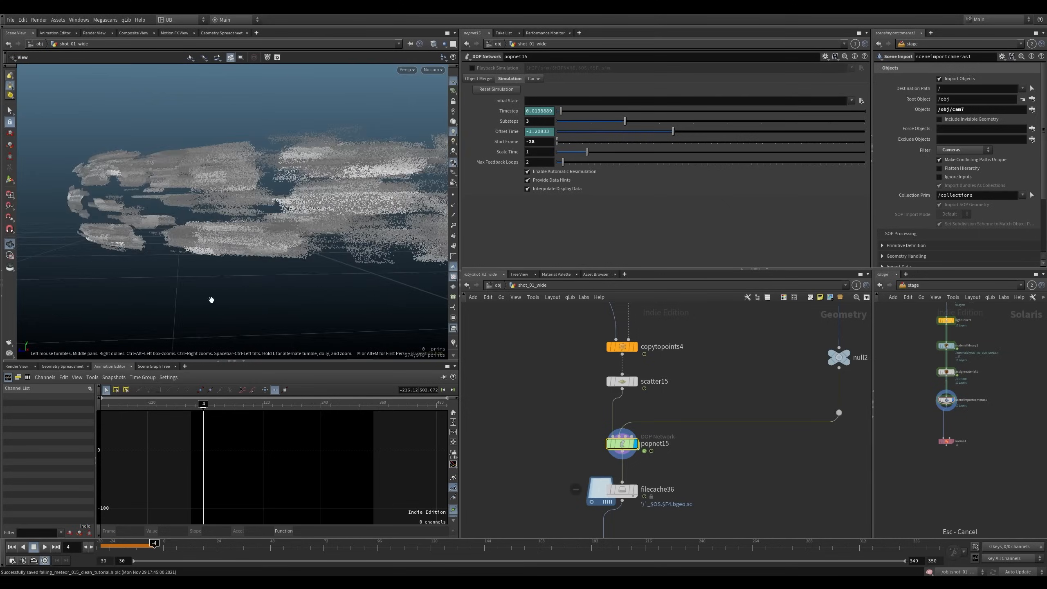
pyautogui.moveTo(211, 300); pyautogui.dragTo(241, 267, button='right')
pyautogui.moveTo(241, 267); pyautogui.dragTo(86, 216)
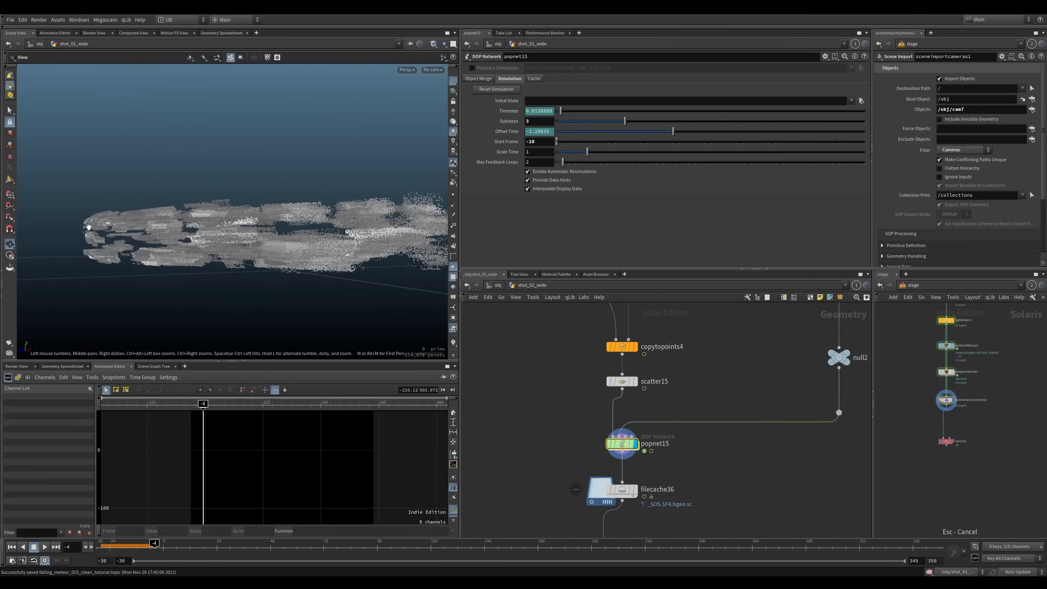
pyautogui.moveTo(491, 381); pyautogui.dragTo(636, 502, button='middle')
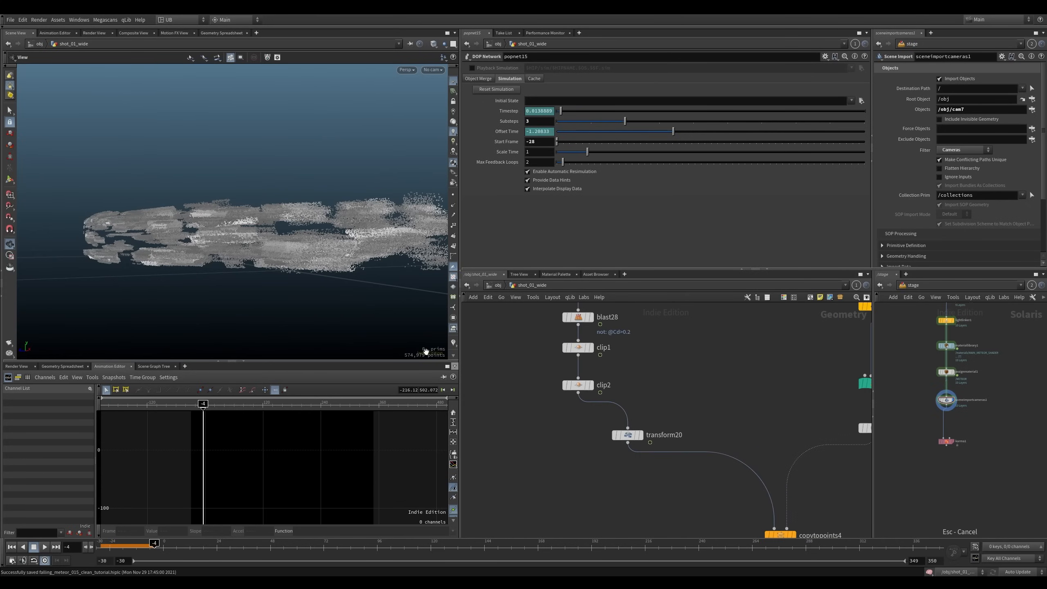
pyautogui.moveTo(310, 277); pyautogui.dragTo(239, 260)
pyautogui.moveTo(535, 357); pyautogui.dragTo(550, 467, button='middle')
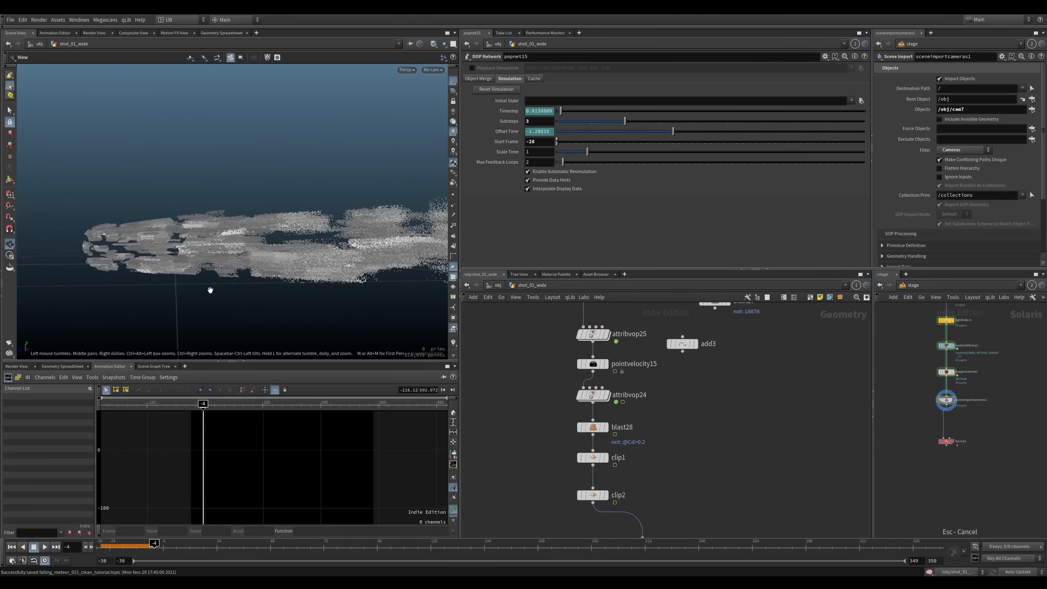
# Template PUT_IN_LEVEL7 to compare the rock with the particle streams, and switch the template off again
pyautogui.moveTo(774, 480); pyautogui.dragTo(596, 374, button='middle')
pyautogui.scroll(-3, 616, 369)
pyautogui.click(650, 379)
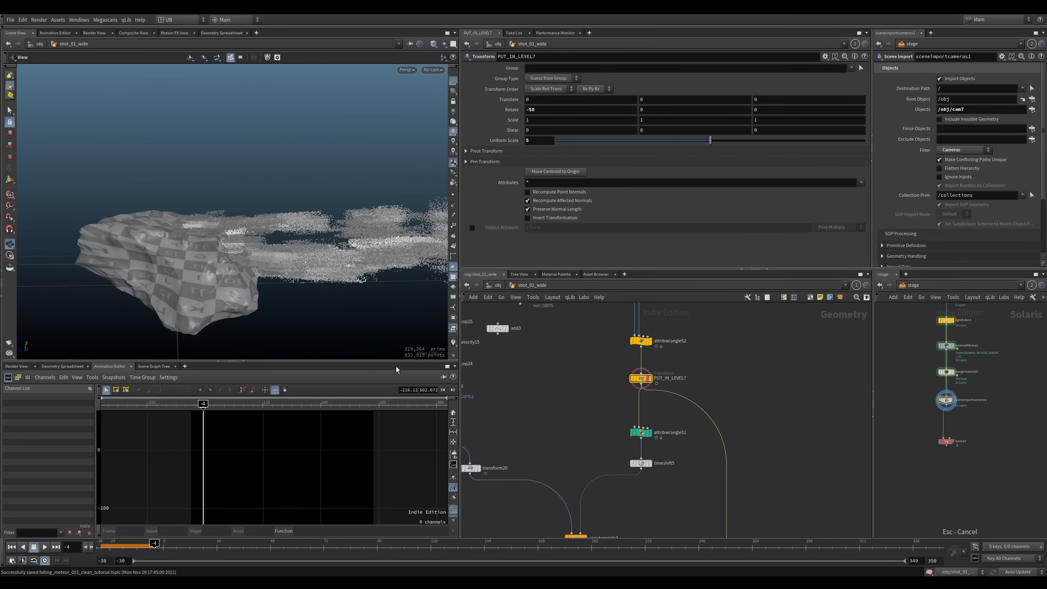
pyautogui.moveTo(257, 261); pyautogui.dragTo(181, 213)
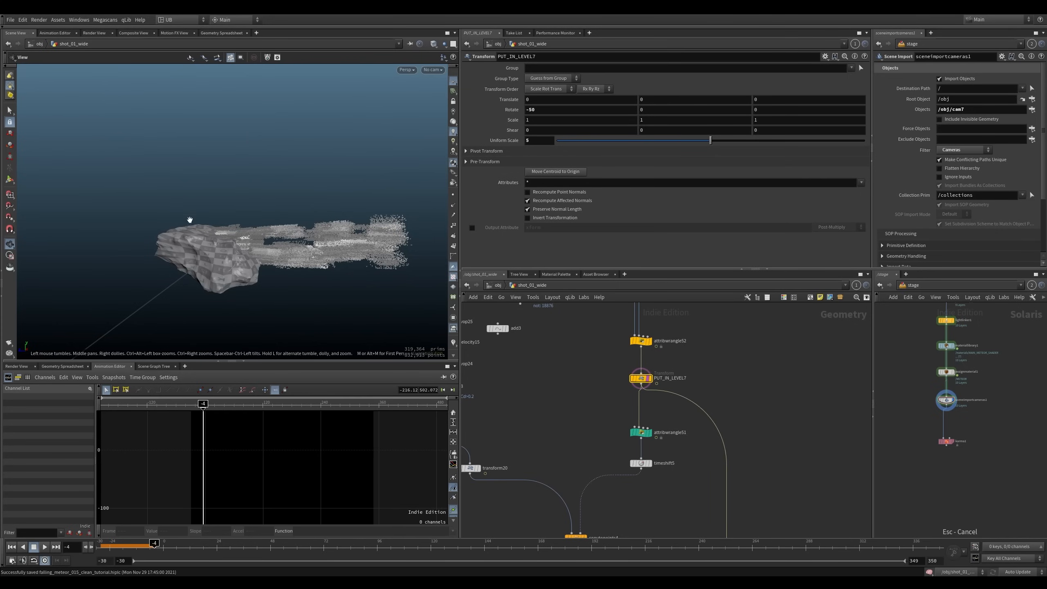
pyautogui.moveTo(284, 224); pyautogui.dragTo(189, 244)
pyautogui.moveTo(523, 422); pyautogui.dragTo(631, 472, button='middle')
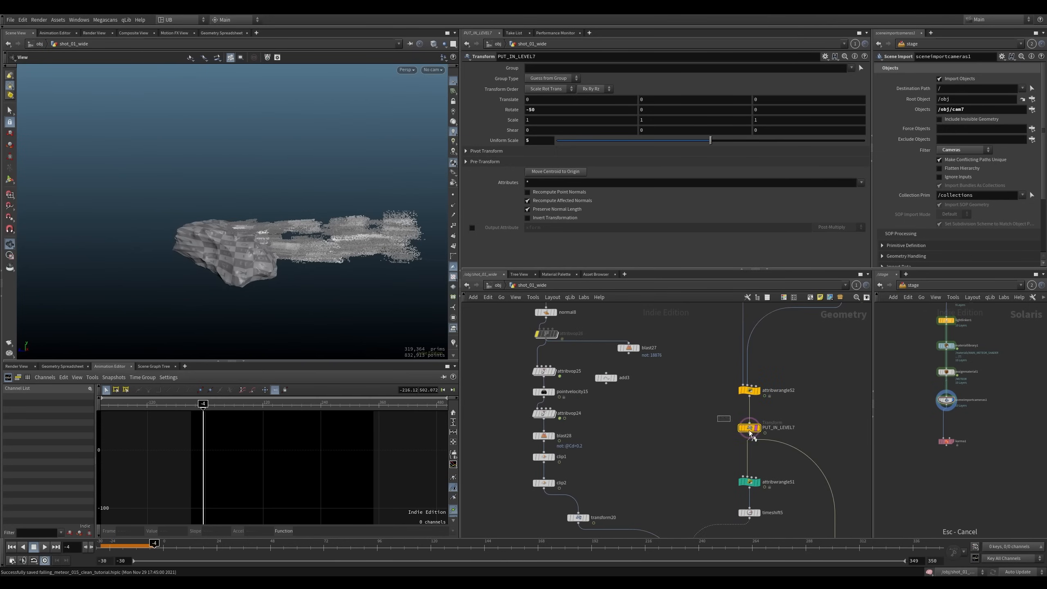
pyautogui.click(751, 431)
# Display attribvop25 with velocity trails and inspect the short trails around the sphere
pyautogui.scroll(3, 574, 356)
pyautogui.click(548, 378)
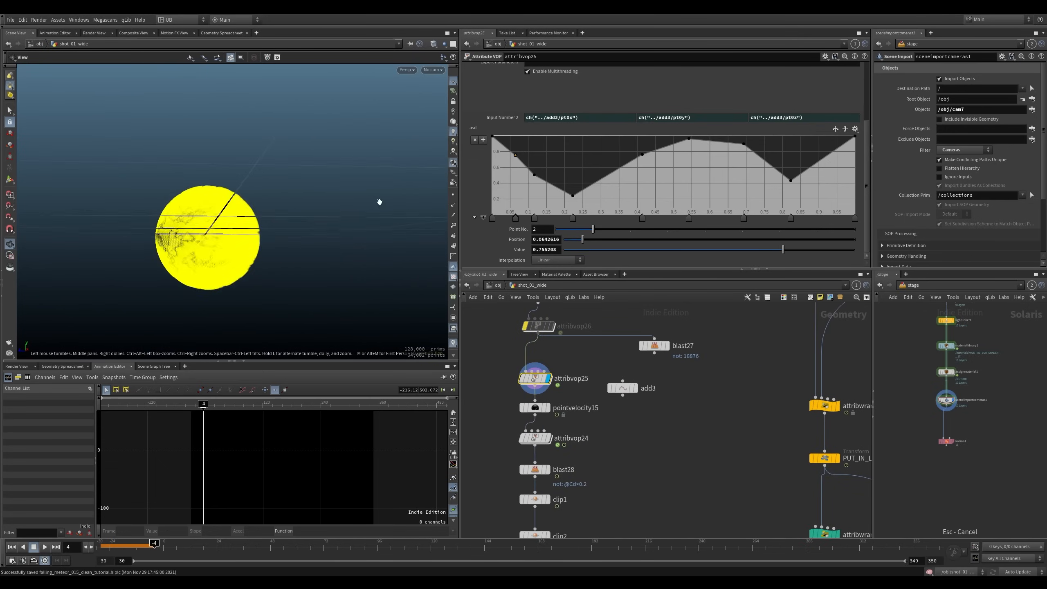
pyautogui.scroll(5, 378, 202)
pyautogui.moveTo(379, 201); pyautogui.dragTo(201, 250)
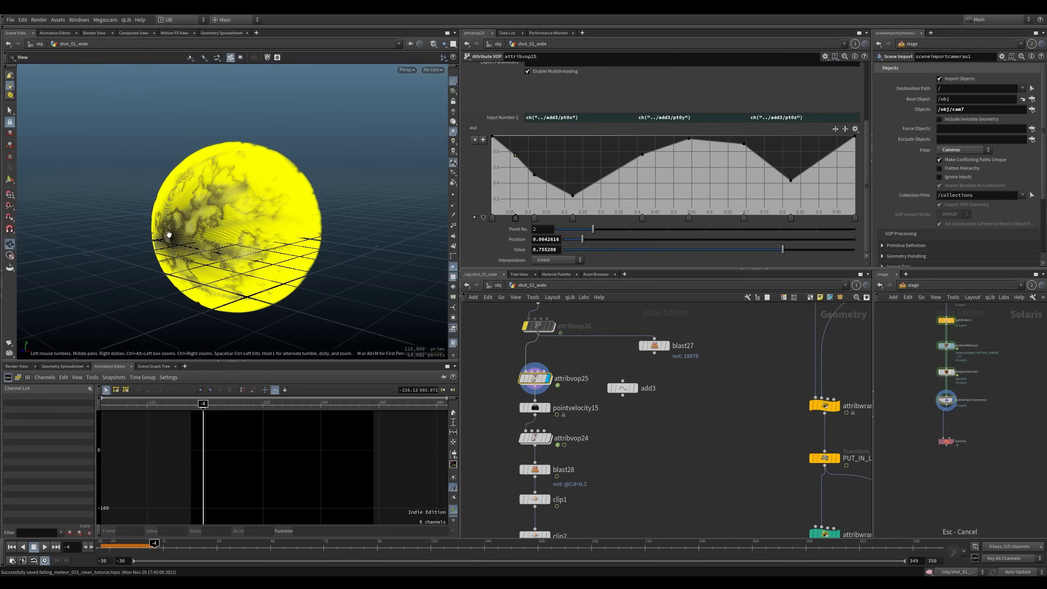
# Reconnect mulconst1 to geometryvopoutput1's v input inside attribvop25, and inspect the velocity trails before returning to the geometry network
pyautogui.doubleClick(535, 383)
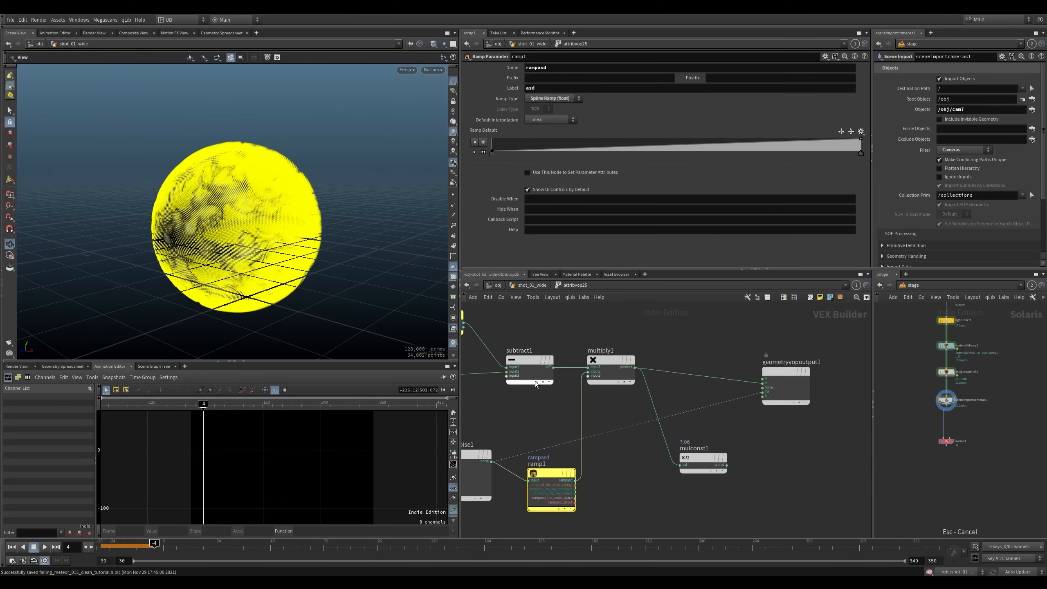
pyautogui.moveTo(727, 465); pyautogui.dragTo(762, 384)
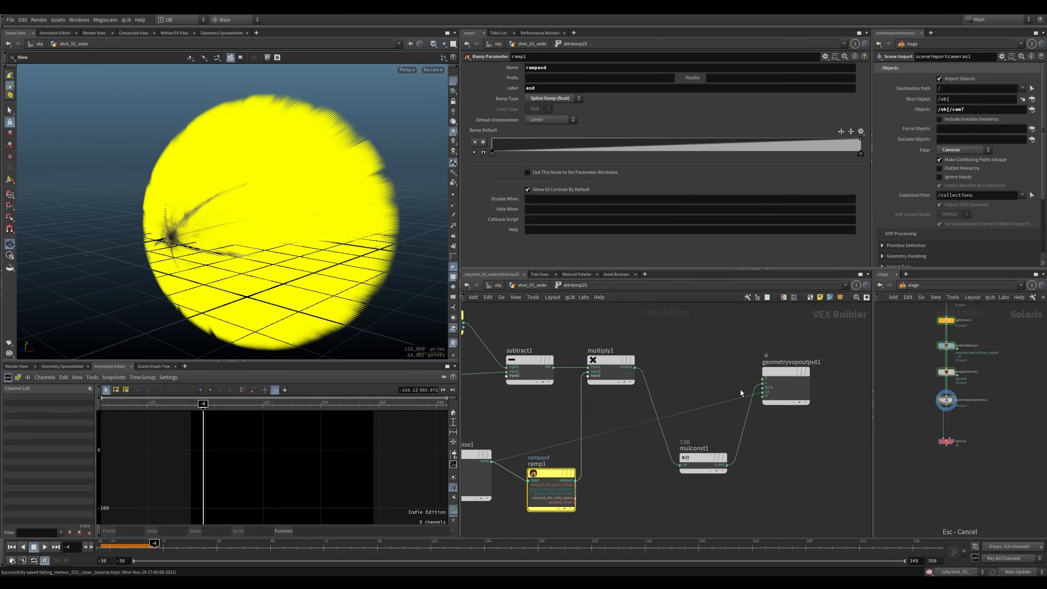
pyautogui.moveTo(318, 219); pyautogui.dragTo(207, 220)
pyautogui.scroll(-5, 266, 234)
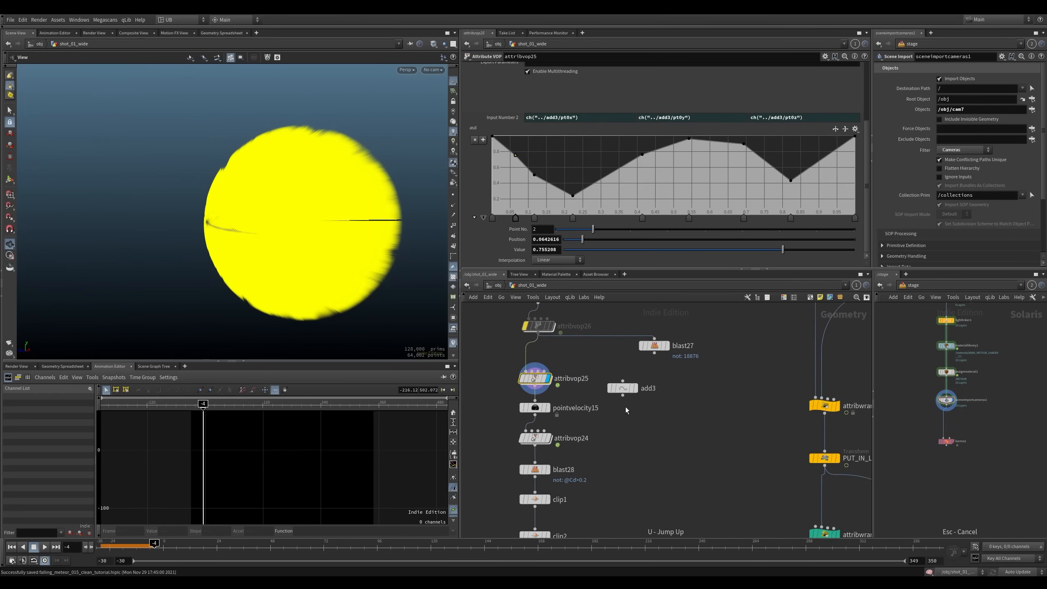
# Return to the geometry network, display popnet15 and replay its simulation from the first frame to examine the particle streams
pyautogui.press('u')
pyautogui.moveTo(722, 455); pyautogui.dragTo(677, 346, button='middle')
pyautogui.click(627, 447)
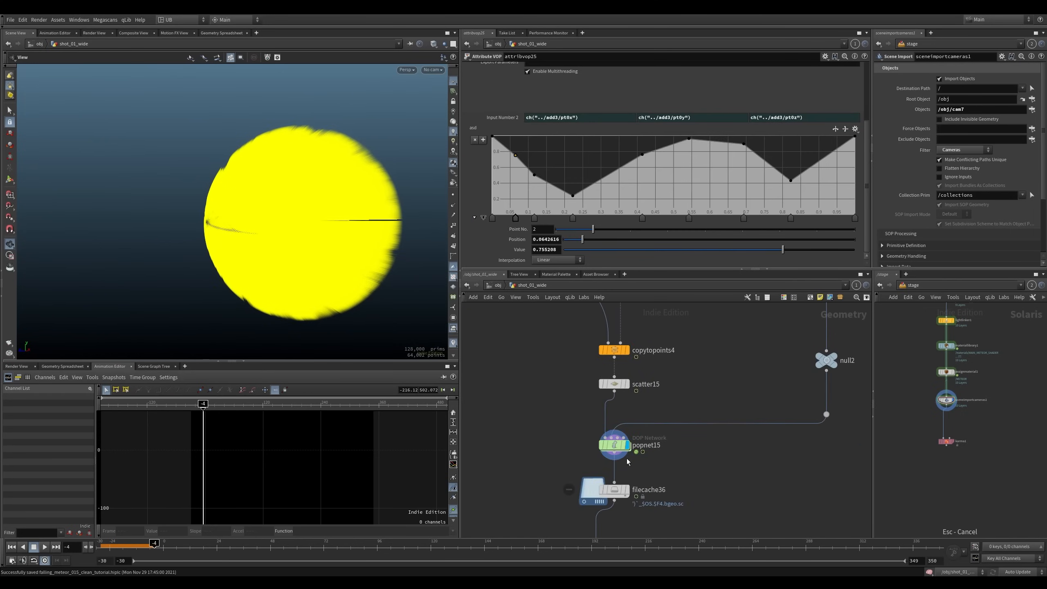
pyautogui.click(455, 344)
pyautogui.moveTo(297, 305); pyautogui.dragTo(213, 316, button='right')
pyautogui.moveTo(212, 316); pyautogui.dragTo(293, 230)
pyautogui.moveTo(293, 229); pyautogui.dragTo(282, 256, button='right')
pyautogui.hotkey('ctrl', 'Up')
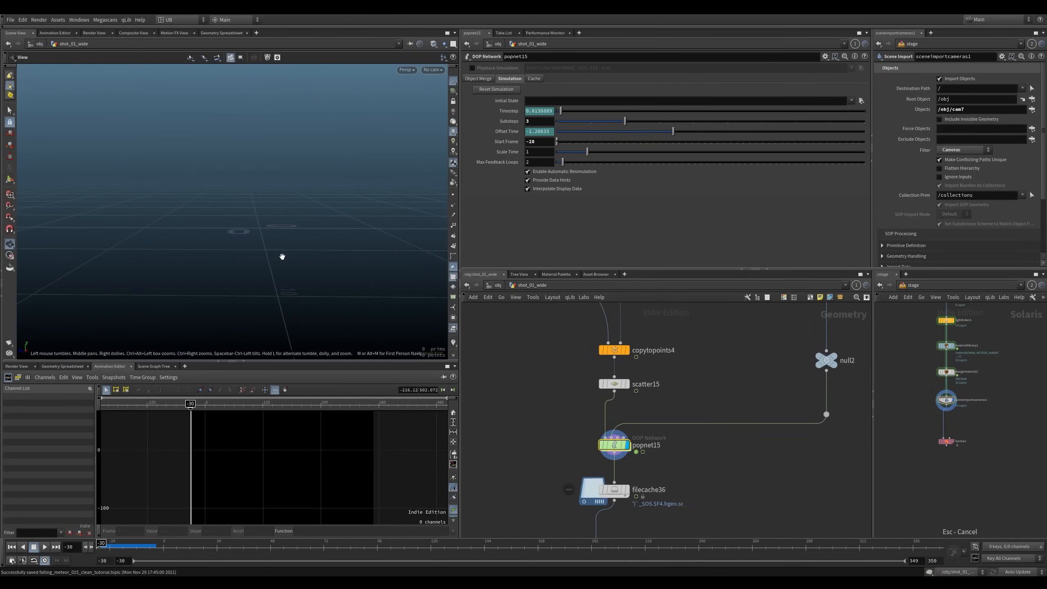
pyautogui.press('Up')
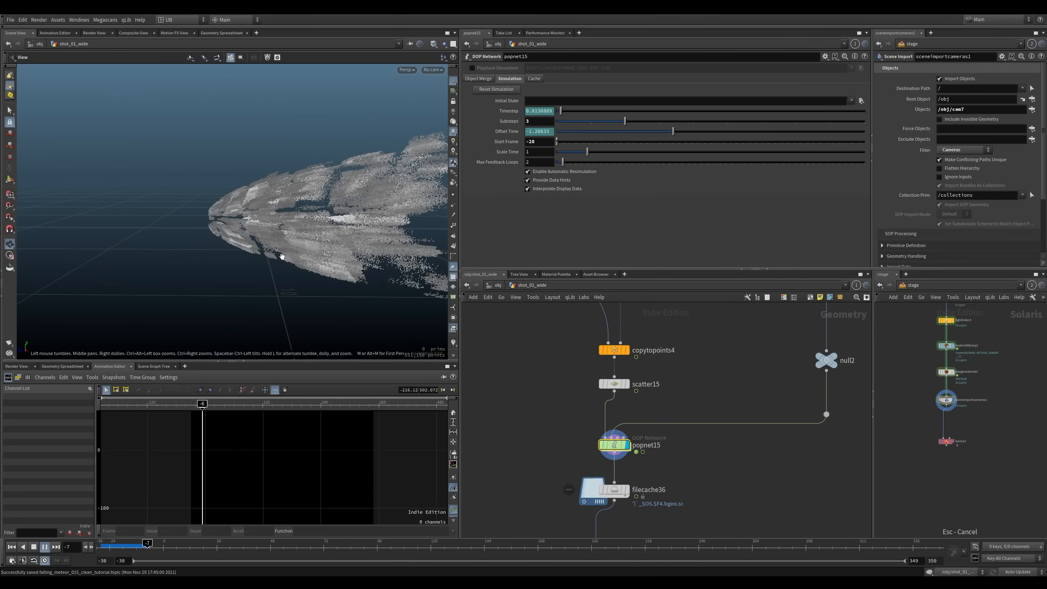
pyautogui.press('Escape')
pyautogui.moveTo(440, 183); pyautogui.dragTo(338, 169, button='middle')
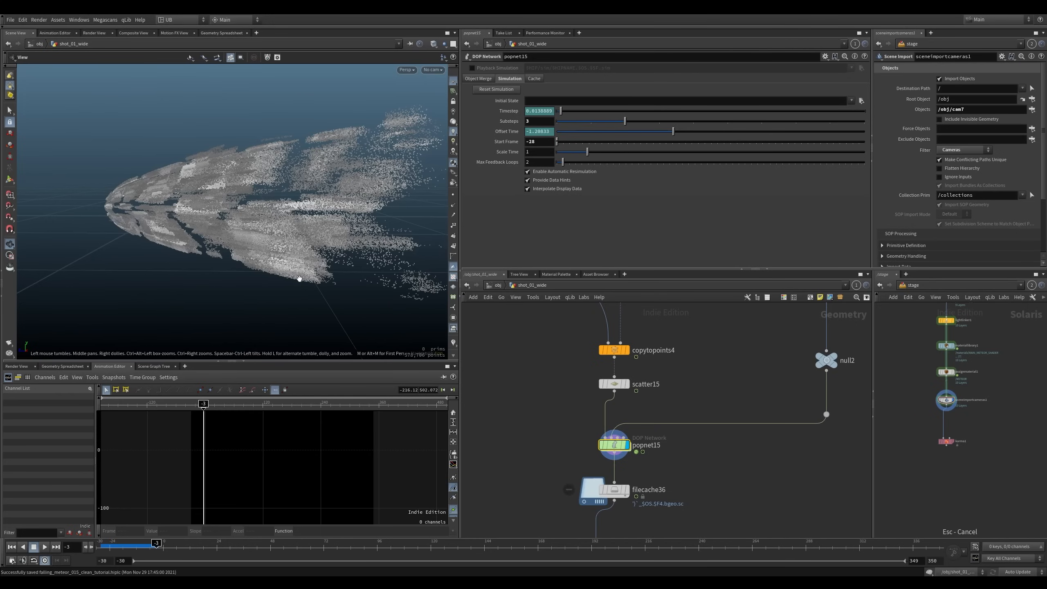
pyautogui.moveTo(300, 279); pyautogui.dragTo(210, 216)
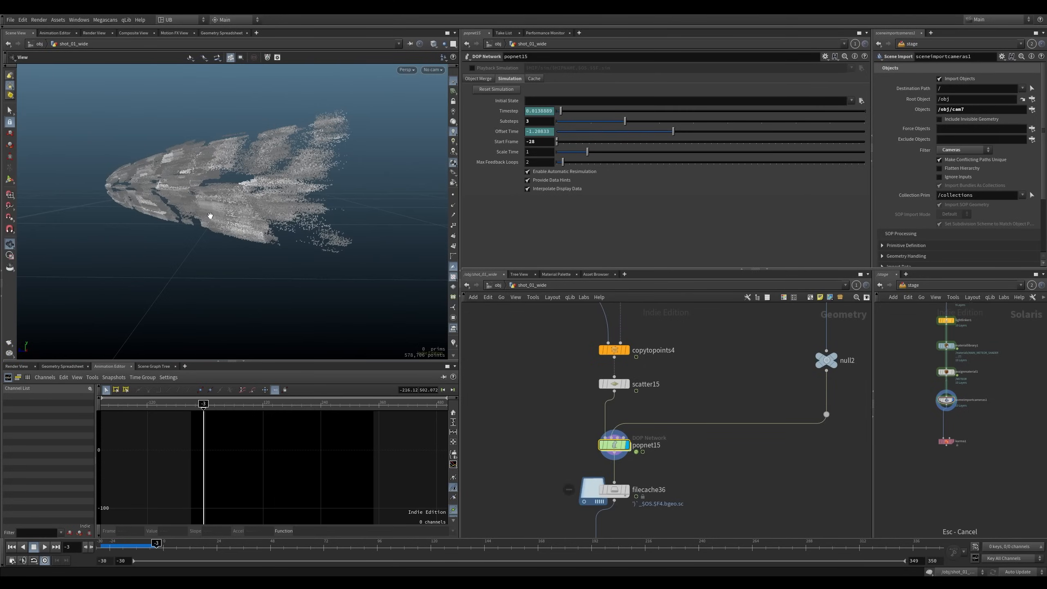
# Display null3 at the end of the chain and inspect the finished spark streaks
pyautogui.moveTo(546, 477); pyautogui.dragTo(533, 335, button='middle')
pyautogui.scroll(-5, 677, 413)
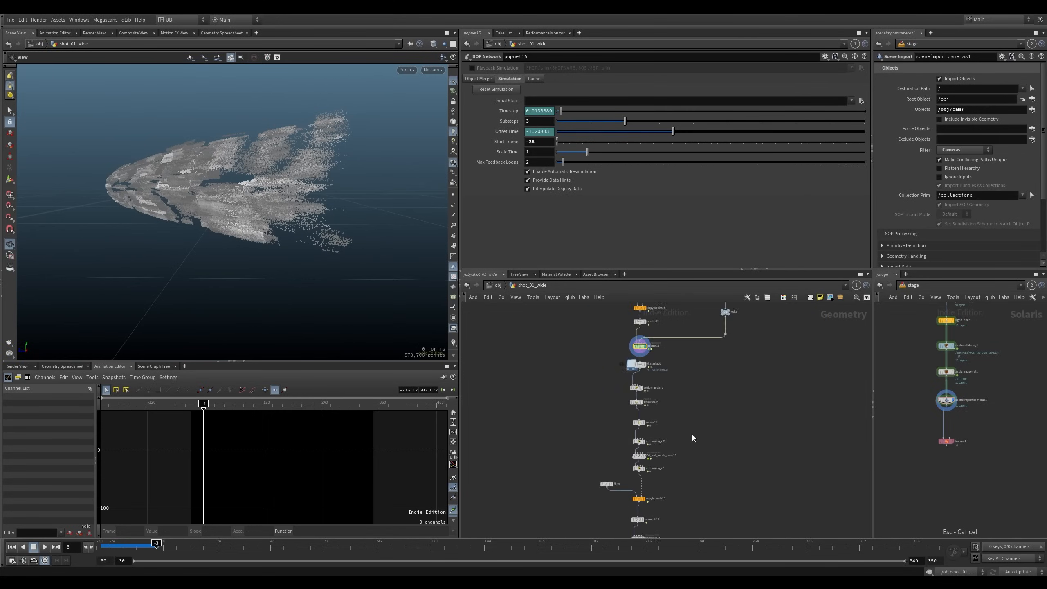
pyautogui.moveTo(692, 435); pyautogui.dragTo(673, 323, button='middle')
pyautogui.click(627, 439)
pyautogui.moveTo(321, 321); pyautogui.dragTo(239, 190)
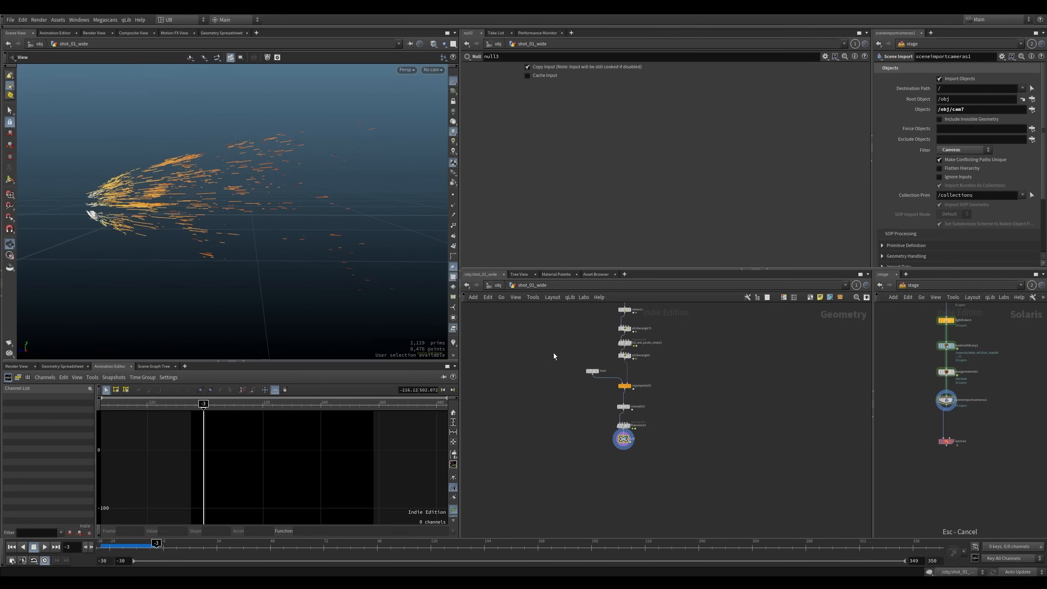
# Rewind to the first frame, go inside popnet15 and turn off the bypass on rbdobject1
pyautogui.moveTo(553, 353); pyautogui.dragTo(549, 424, button='middle')
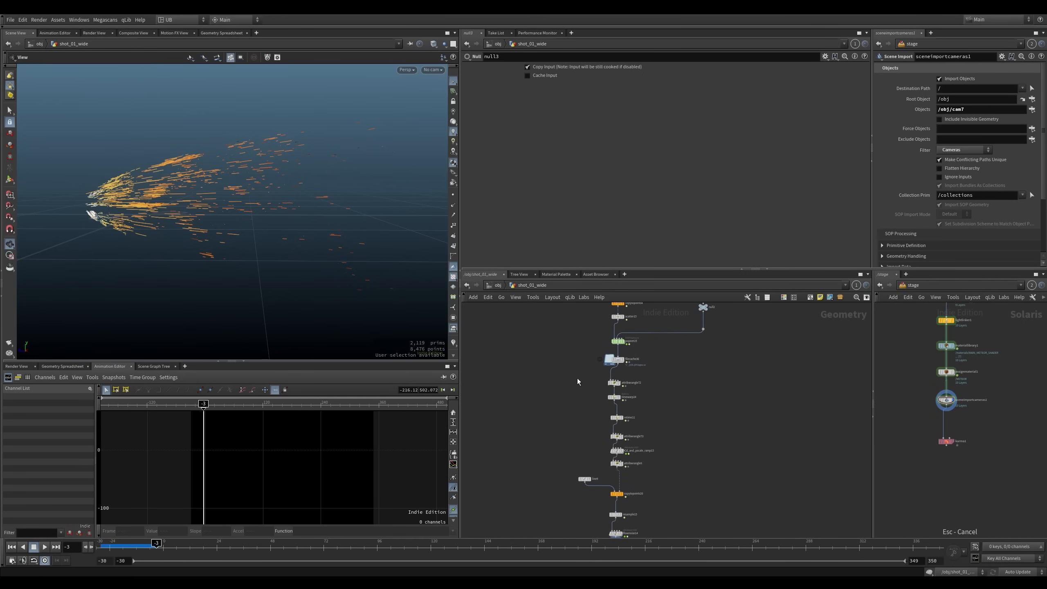
pyautogui.scroll(4, 583, 365)
pyautogui.moveTo(578, 378); pyautogui.dragTo(551, 372, button='middle')
pyautogui.scroll(4, 582, 385)
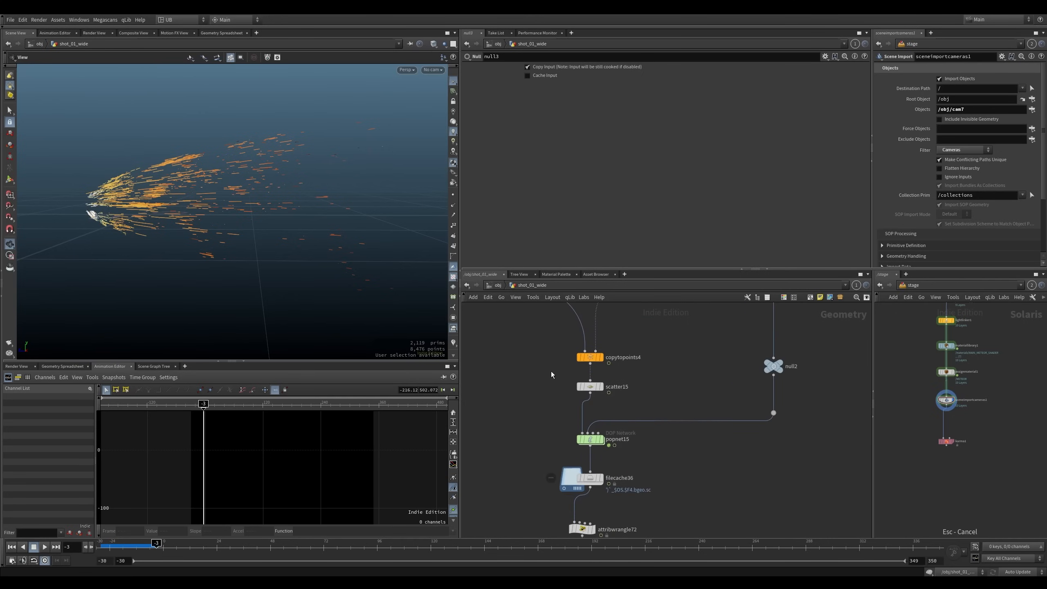
pyautogui.hotkey('ctrl', 'Up')
pyautogui.click(591, 439)
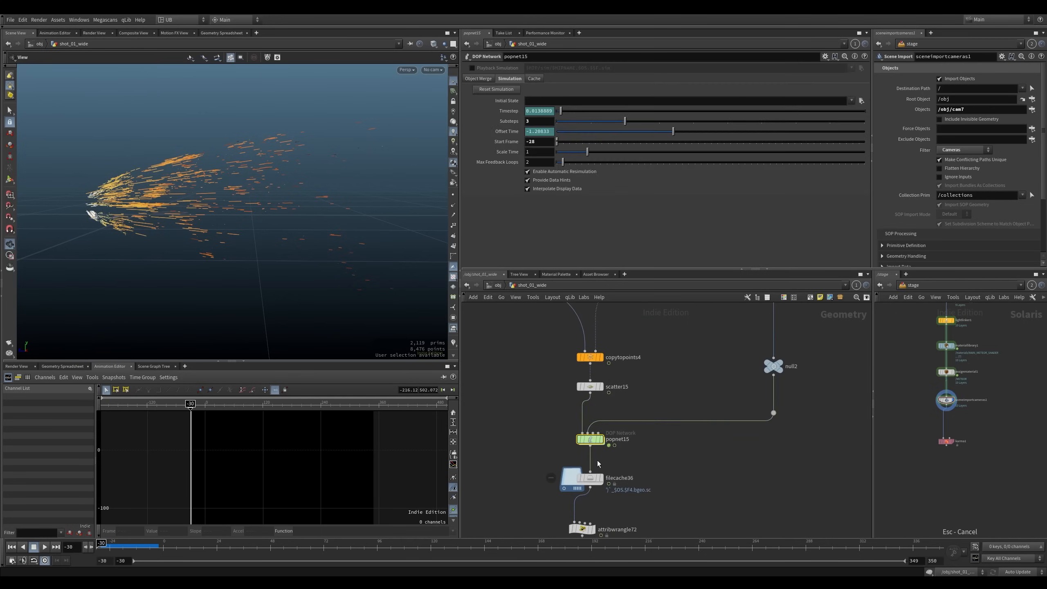
pyautogui.press('i')
pyautogui.click(557, 398)
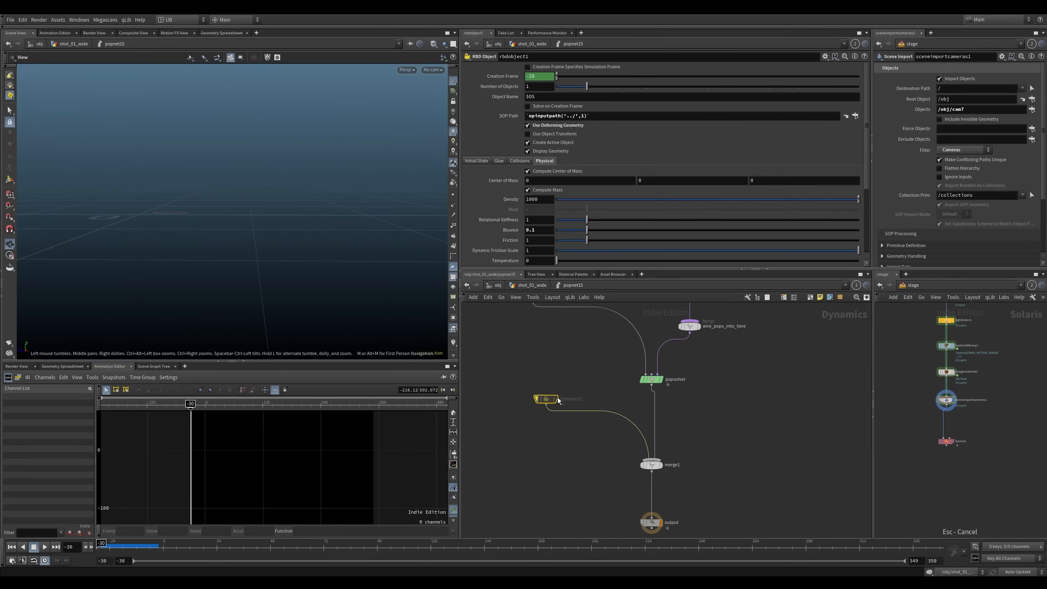
pyautogui.press('b')
pyautogui.moveTo(599, 371); pyautogui.dragTo(519, 438)
pyautogui.scroll(3, 593, 373)
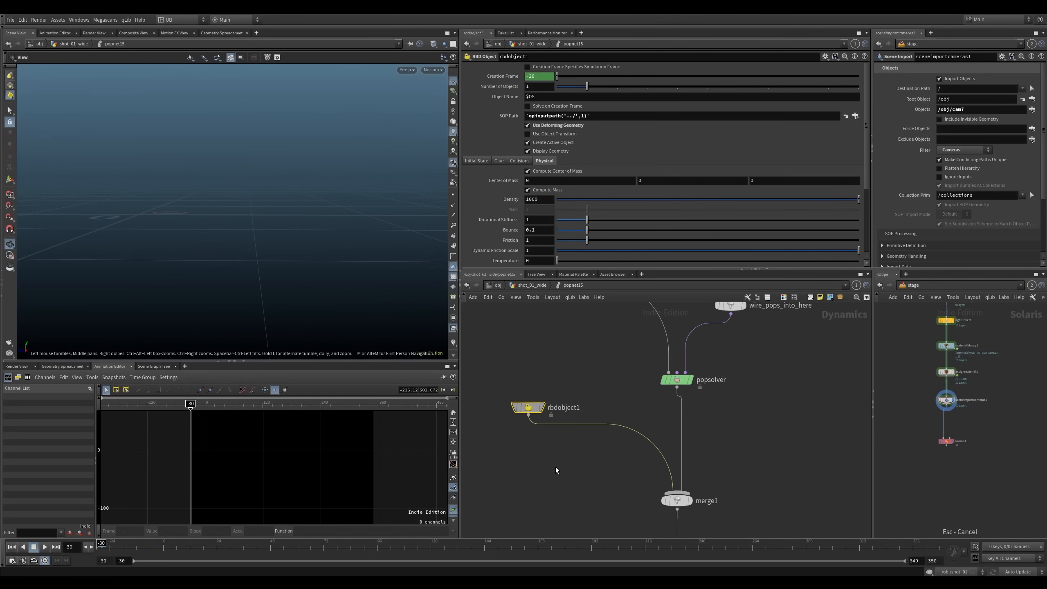
# Back in the geometry network, display PUT_IN_LEVEL7, play the rock's motion and rewind to the first frame
pyautogui.press('u')
pyautogui.click(548, 360)
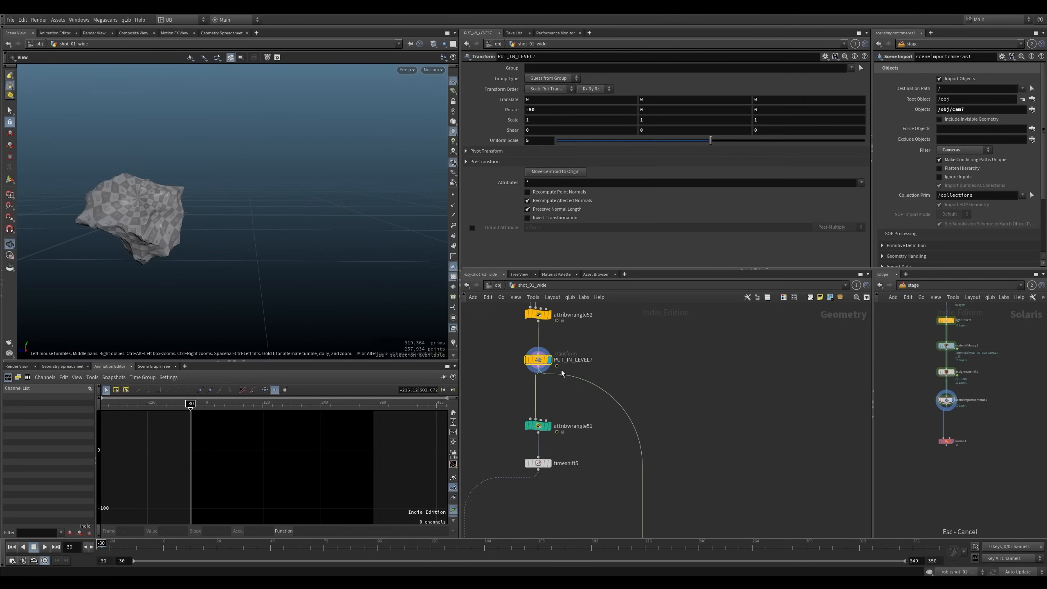
pyautogui.moveTo(572, 508); pyautogui.dragTo(644, 407, button='middle')
pyautogui.press('Up')
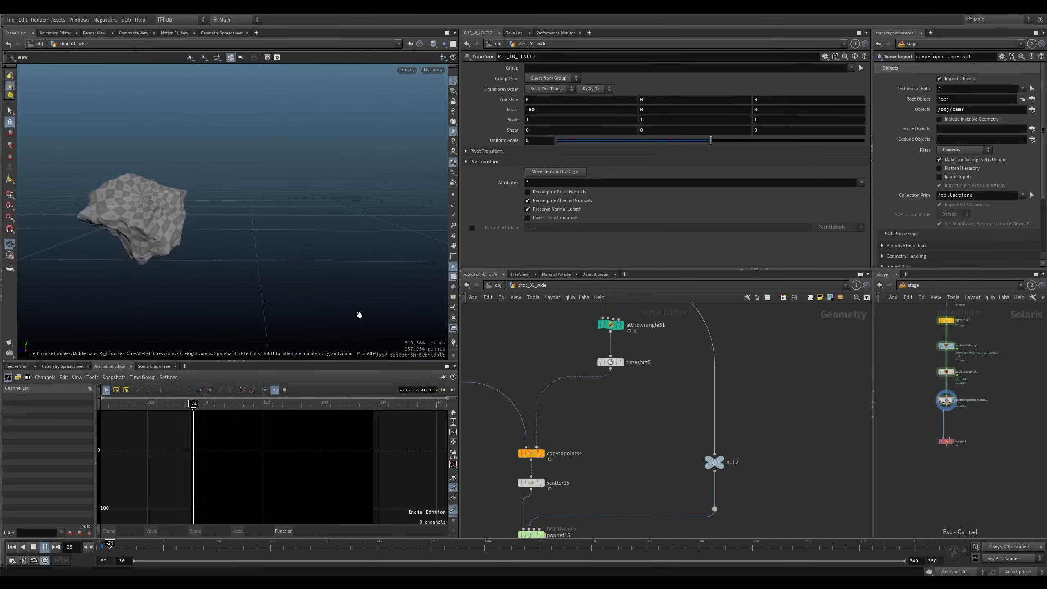
pyautogui.hotkey('ctrl', 'Up')
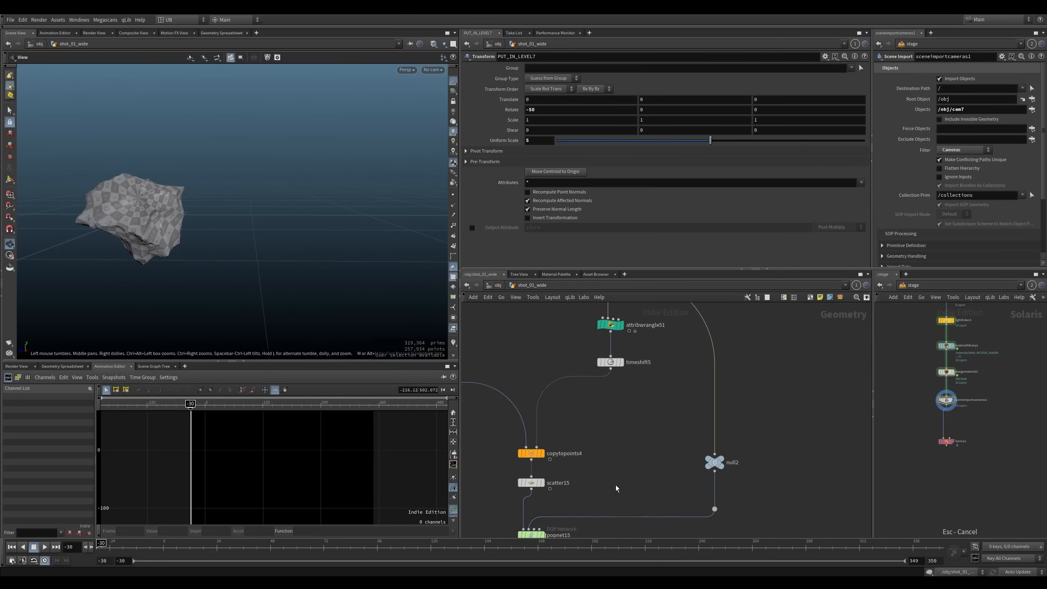
# Display popnet15 and start a flipbook of its simulation, bringing the flipbook viewer forward
pyautogui.moveTo(616, 488); pyautogui.dragTo(641, 403, button='middle')
pyautogui.click(566, 449)
pyautogui.press('Up')
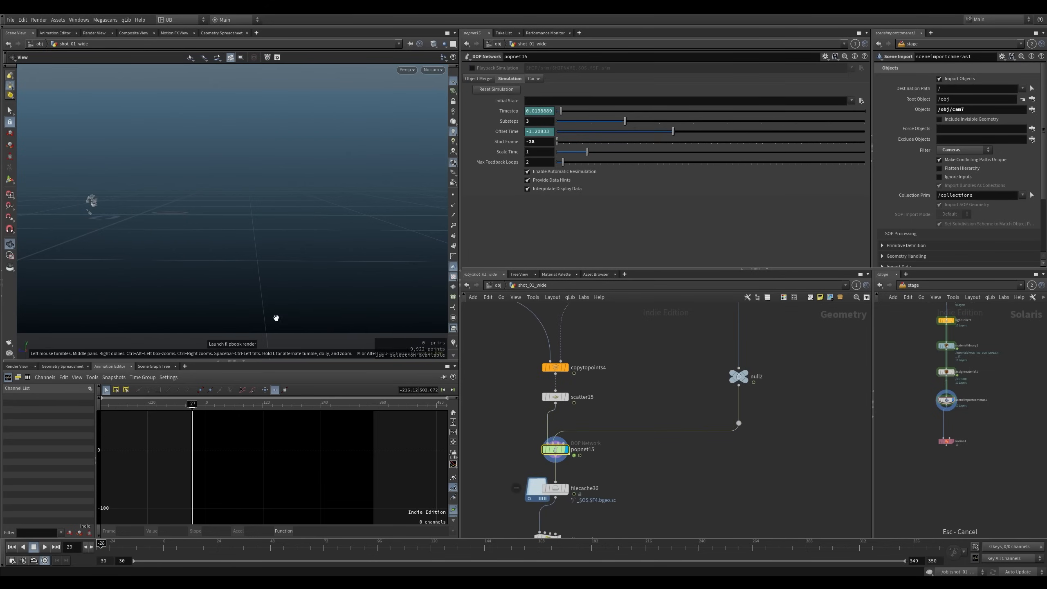
pyautogui.click(282, 582)
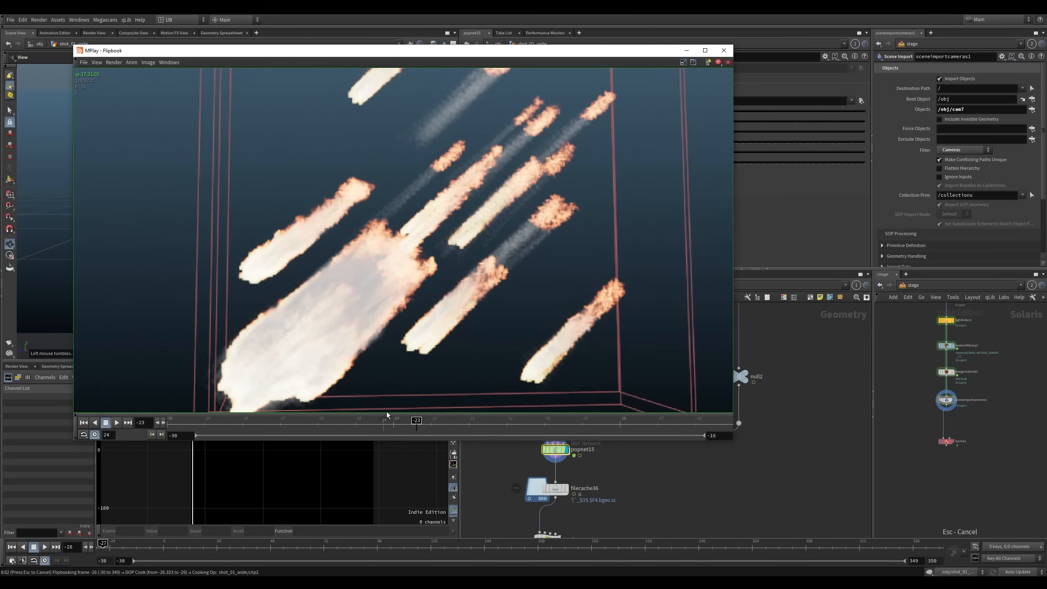
# Scrub through the first rendered flipbook frames to review how the particles leave the rock
pyautogui.click(170, 425)
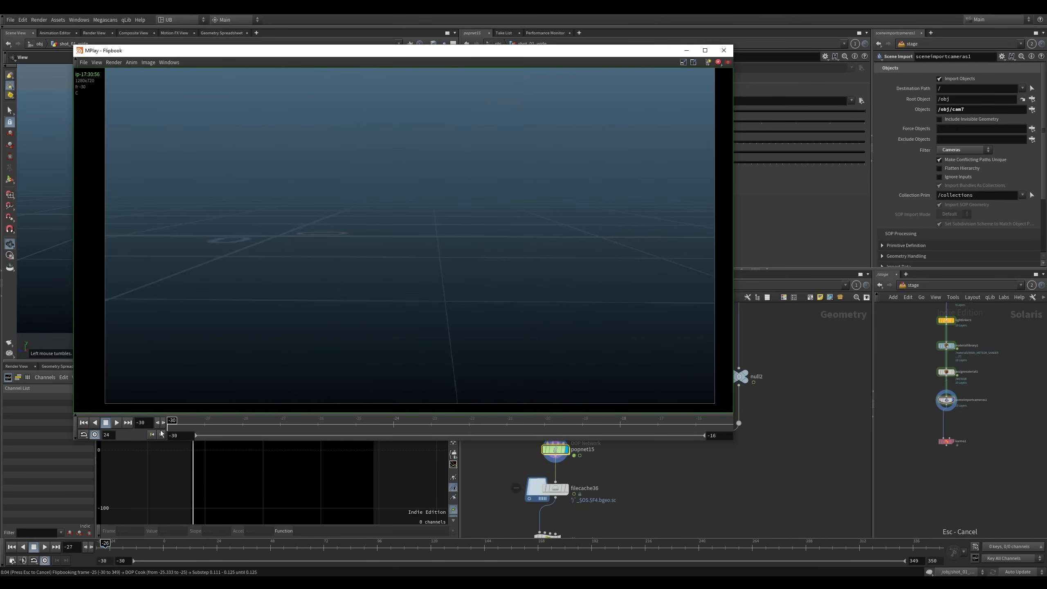
pyautogui.moveTo(342, 327); pyautogui.dragTo(313, 356, button='right')
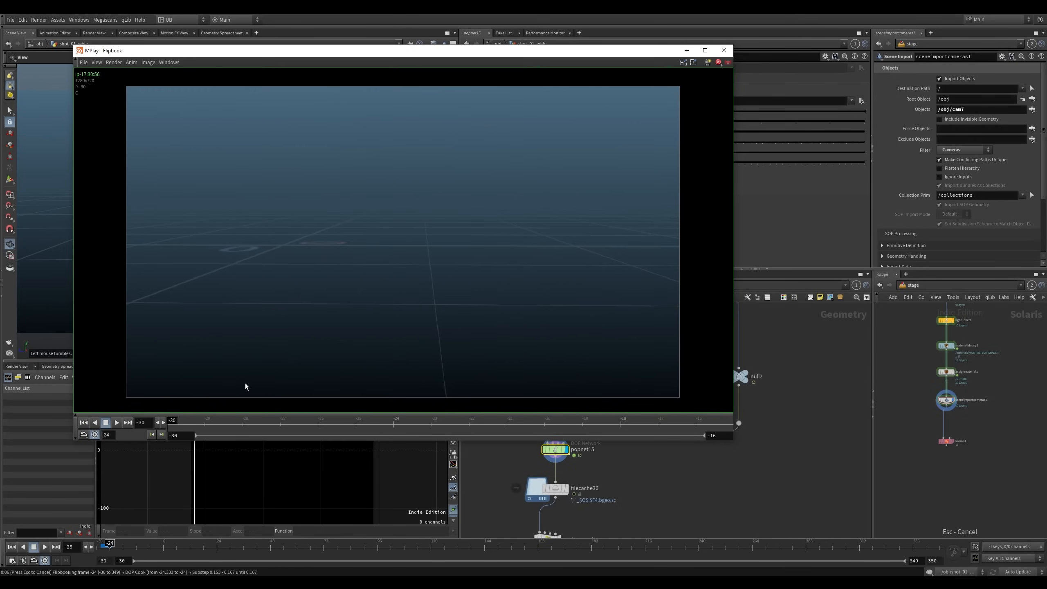
pyautogui.click(197, 425)
pyautogui.moveTo(236, 426); pyautogui.dragTo(232, 426)
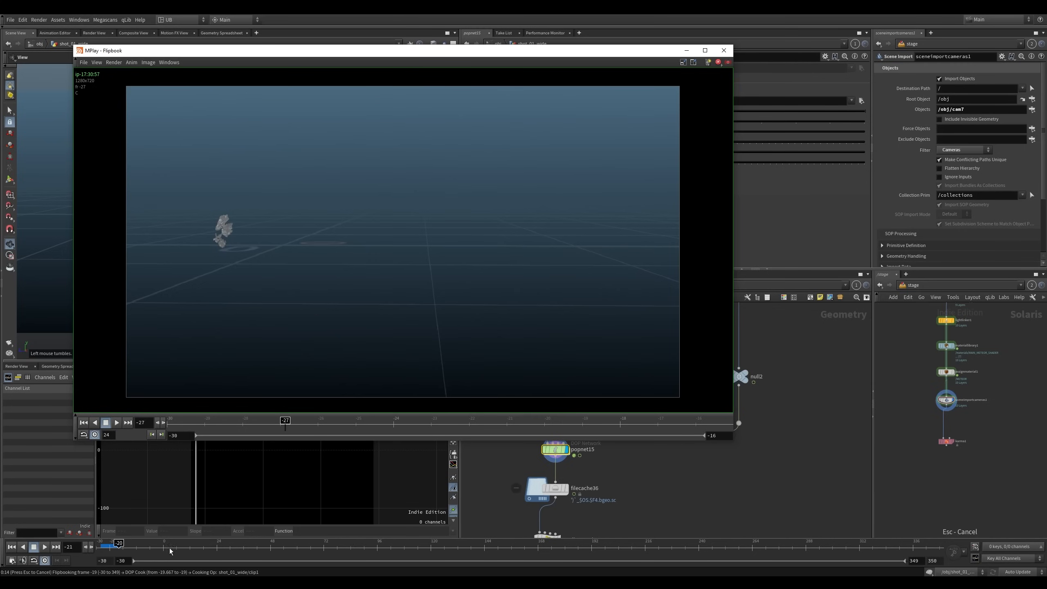
pyautogui.moveTo(285, 425)
pyautogui.mouseDown()
pyautogui.moveTo(682, 425)
pyautogui.moveTo(359, 426)
pyautogui.moveTo(615, 425)
pyautogui.moveTo(582, 424)
pyautogui.mouseUp()
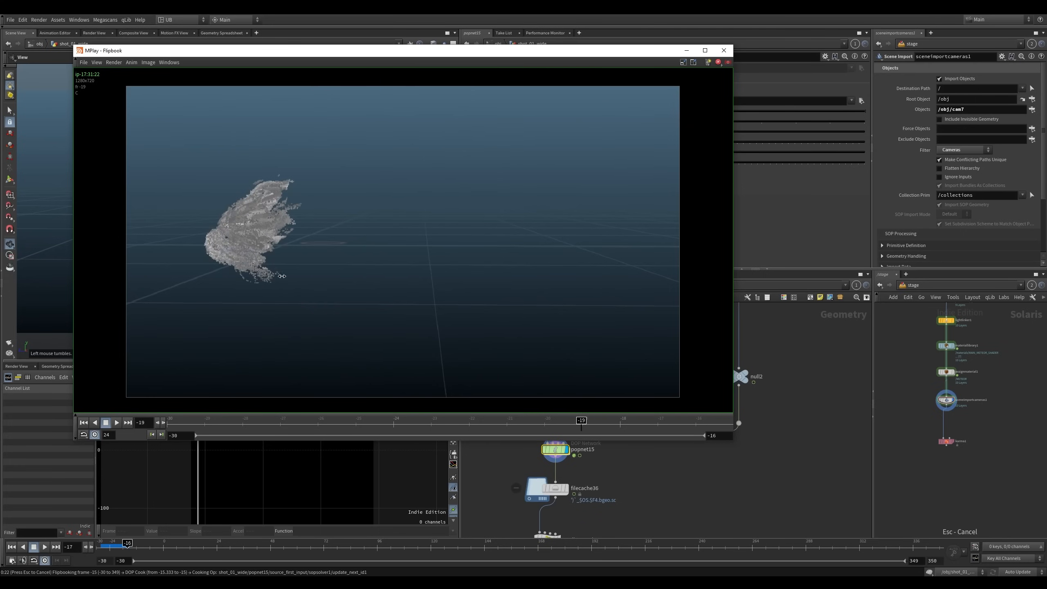
# Reposition the flipbook window, review the particle flow across more frames, and stop the flipbook render
pyautogui.moveTo(377, 52); pyautogui.dragTo(396, 62)
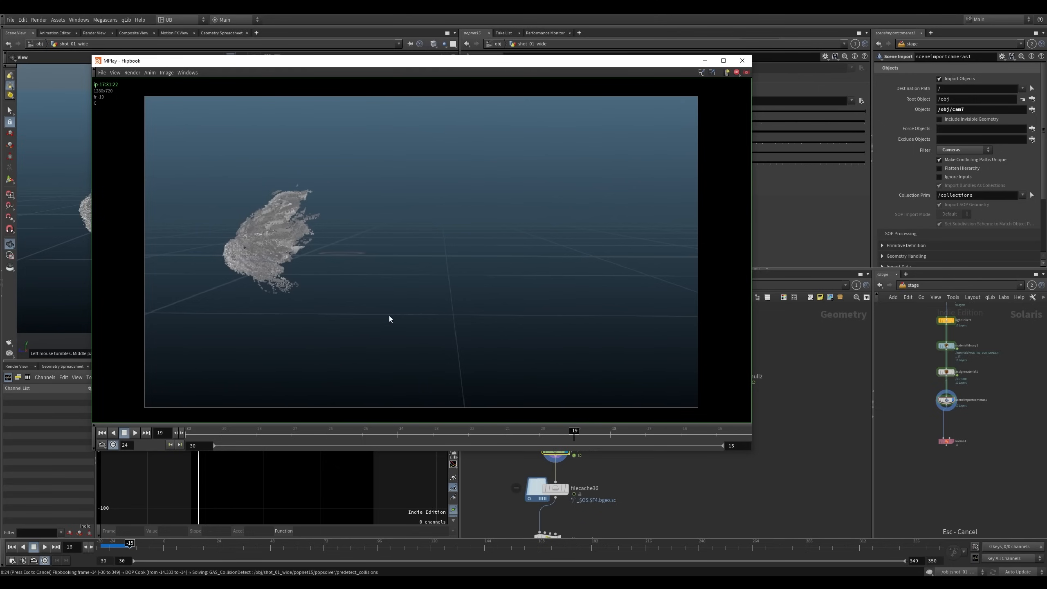
pyautogui.click(432, 437)
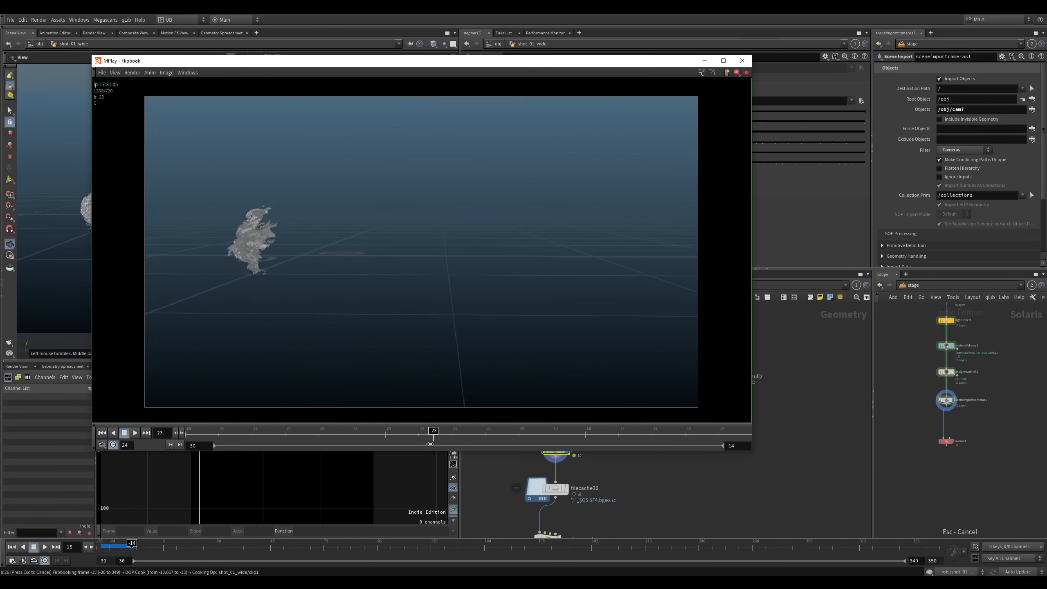
pyautogui.press('Up')
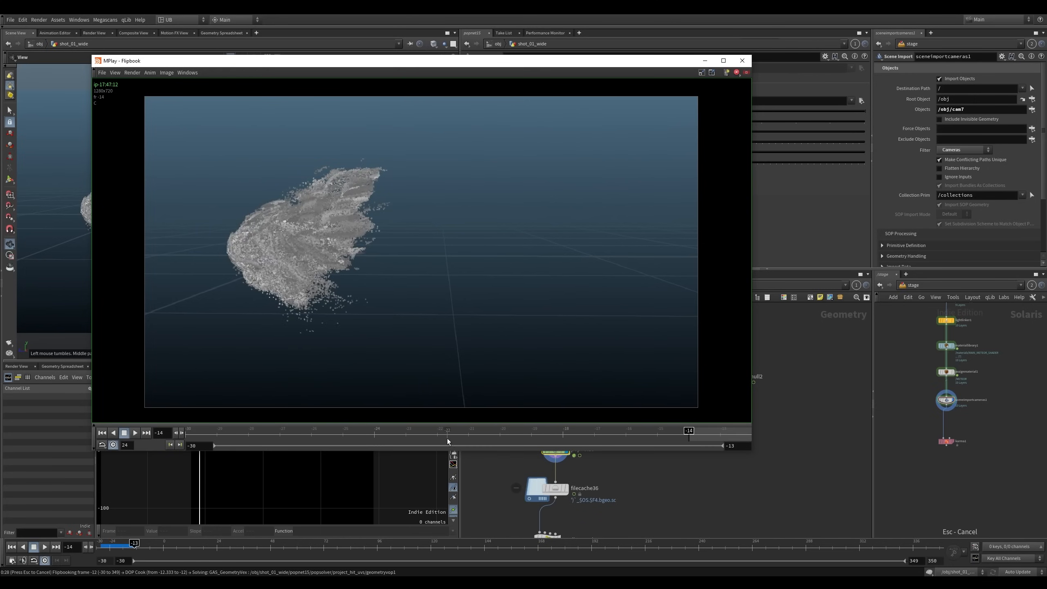
pyautogui.click(625, 434)
pyautogui.moveTo(626, 437); pyautogui.dragTo(676, 433)
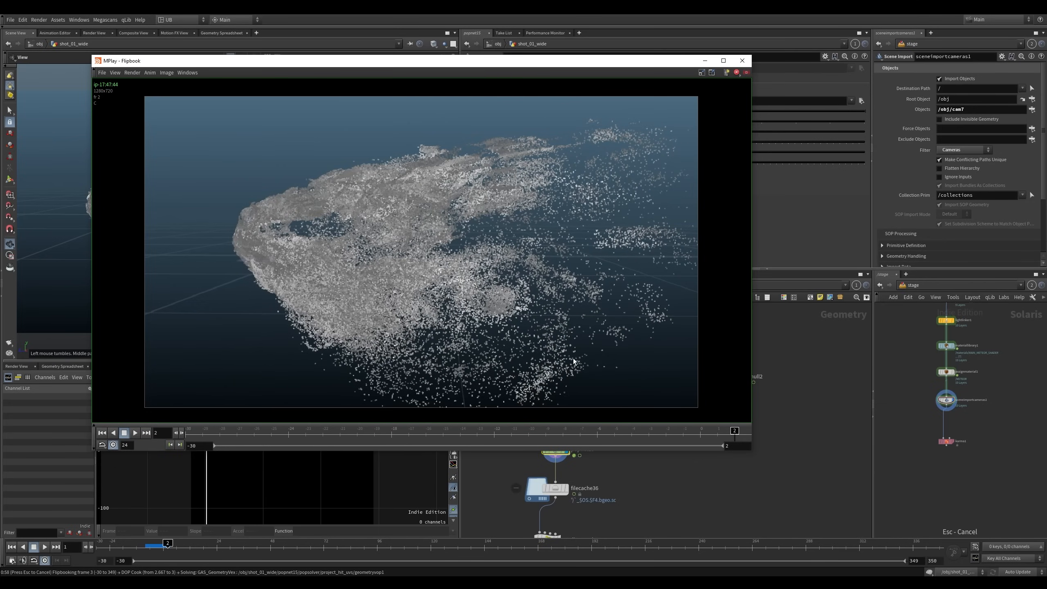
pyautogui.click(643, 473)
pyautogui.press('Escape')
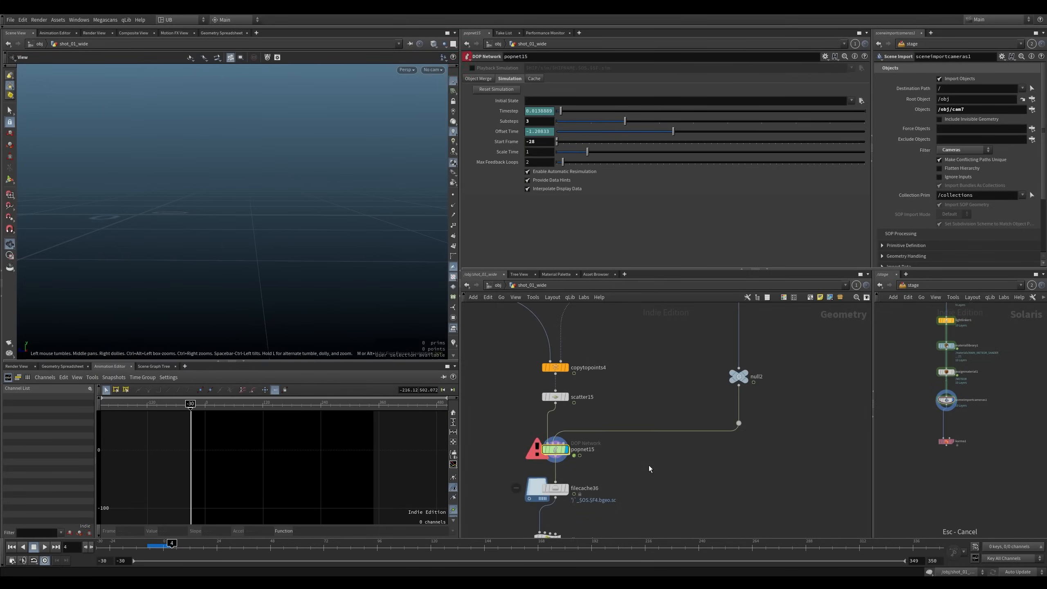
# Inside popnet15, set rbdobject1's Bounce to 10 and play the simulation to inspect the particle collisions
pyautogui.moveTo(649, 466); pyautogui.dragTo(584, 455, button='right')
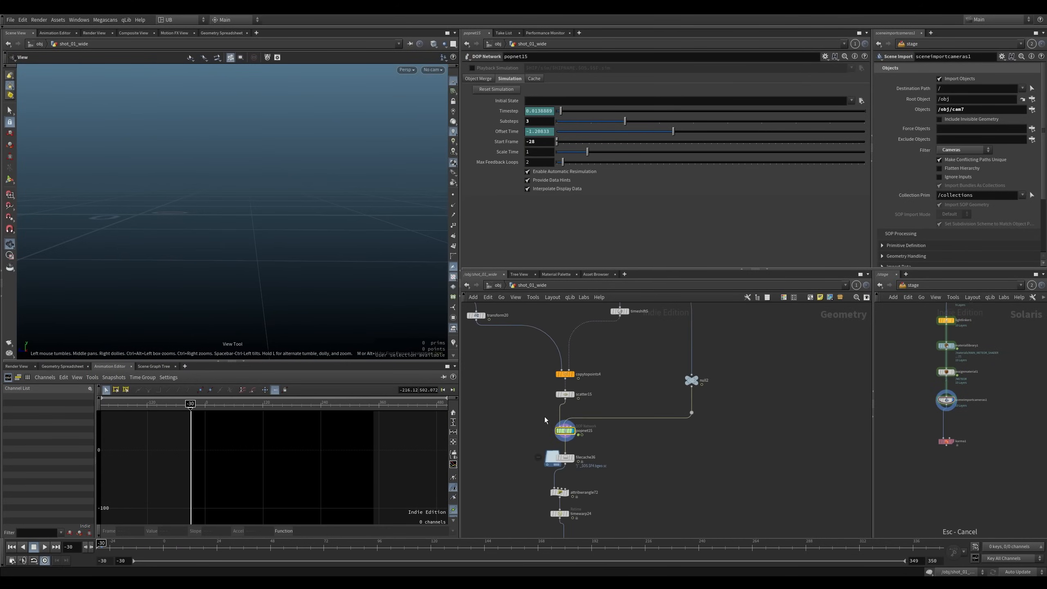
pyautogui.doubleClick(560, 433)
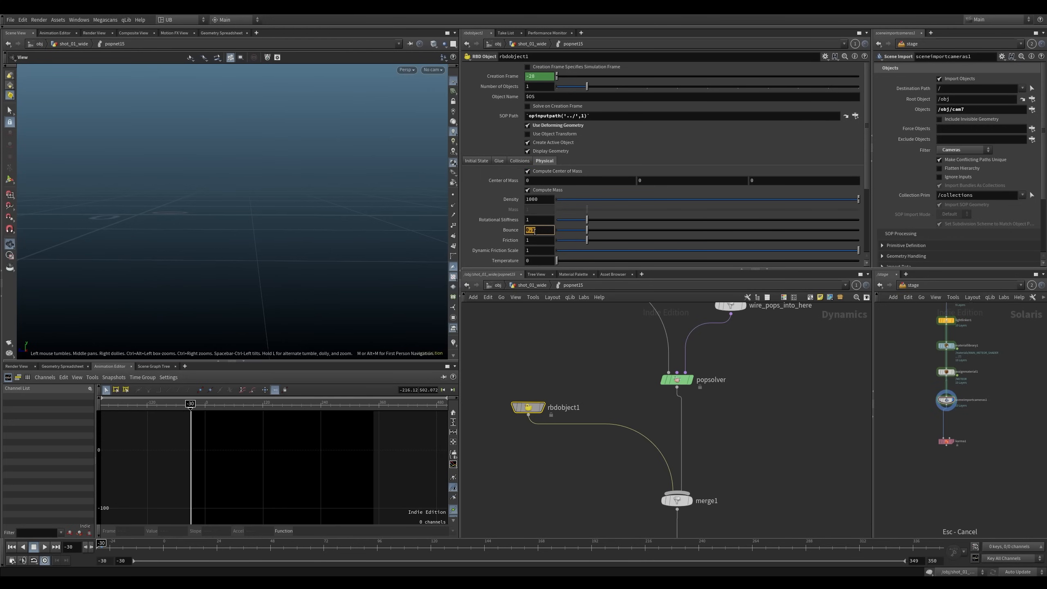
pyautogui.write('10')
pyautogui.press('Return')
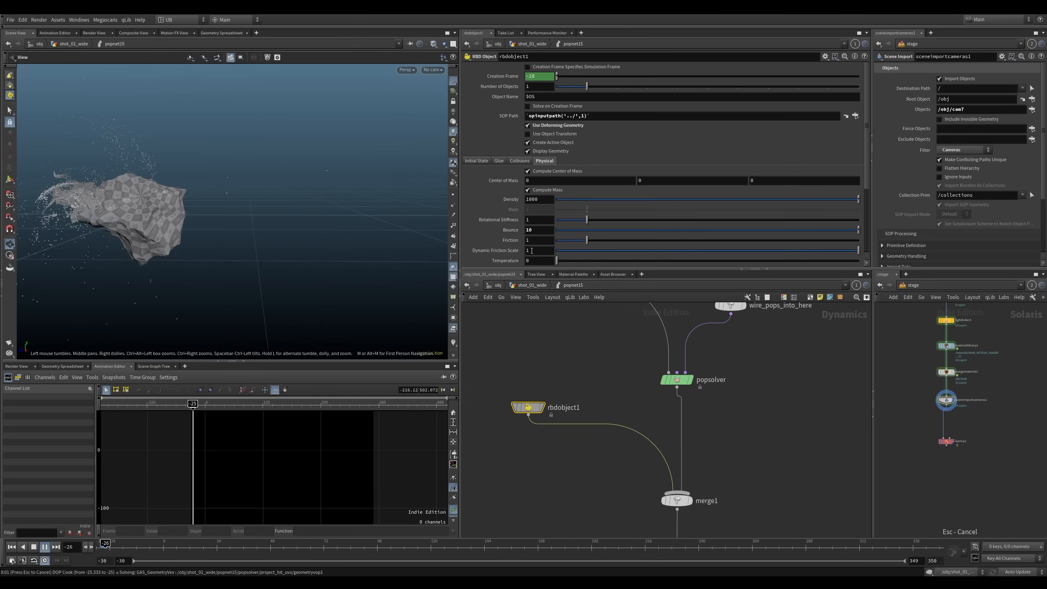
pyautogui.press('Escape')
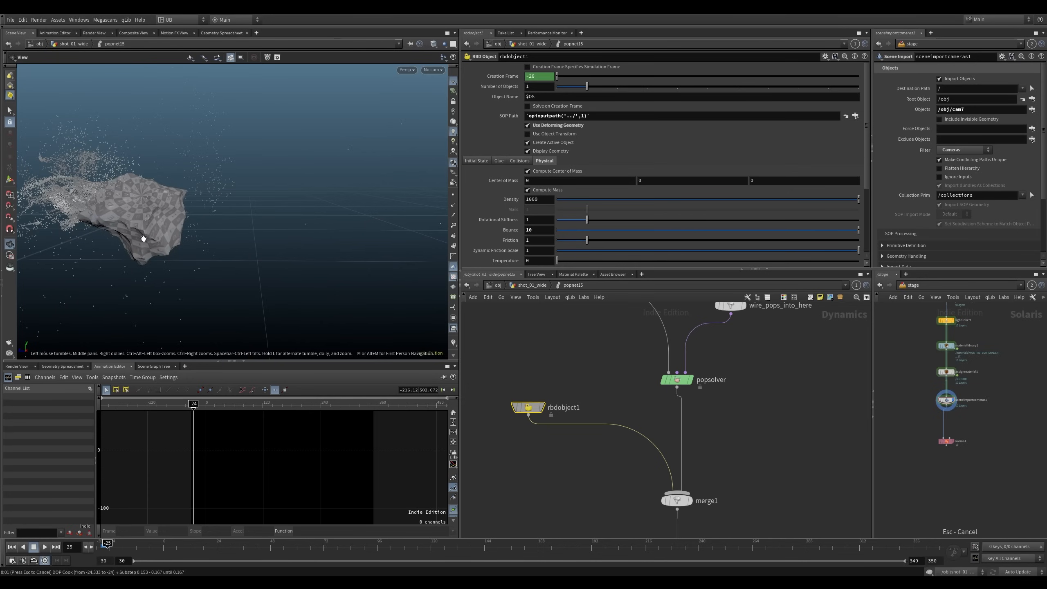
pyautogui.moveTo(144, 236); pyautogui.dragTo(327, 205)
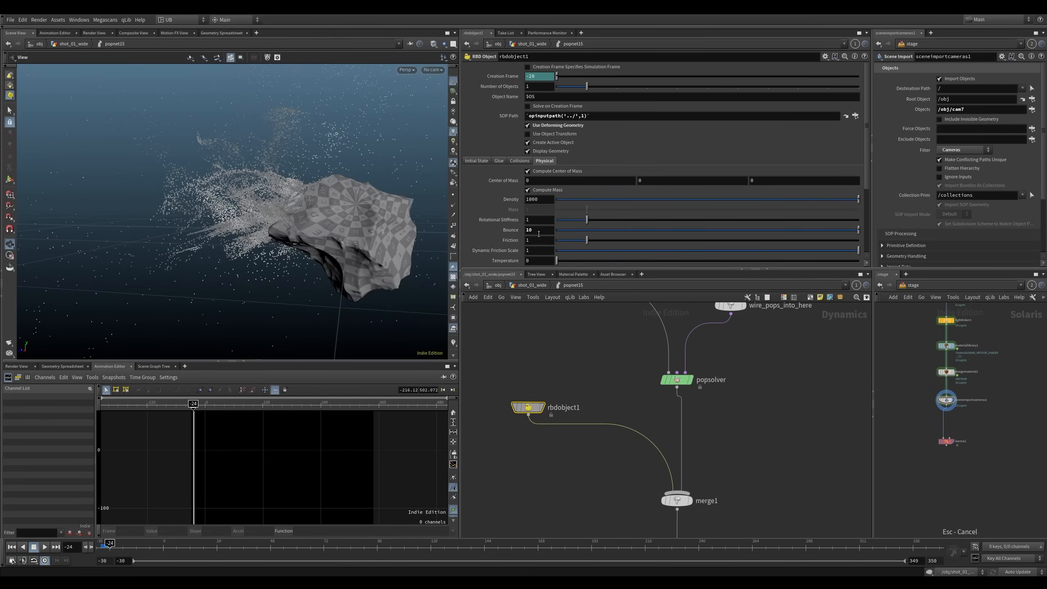
# Set rbdobject1's Bounce to 0.1 and rewind the simulation to the first frame
pyautogui.moveTo(541, 230); pyautogui.dragTo(459, 256)
pyautogui.write('0.1')
pyautogui.press('Return')
pyautogui.moveTo(289, 253)
pyautogui.mouseDown()
pyautogui.moveTo(263, 253)
pyautogui.moveTo(296, 265)
pyautogui.mouseUp()
pyautogui.hotkey('ctrl', 'Up')
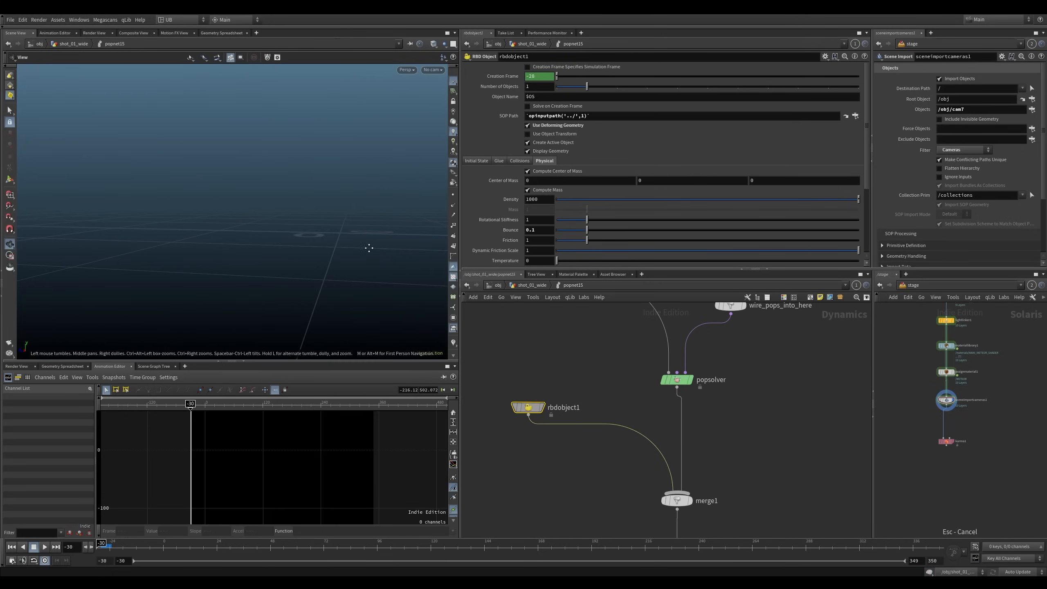
pyautogui.moveTo(367, 246); pyautogui.dragTo(358, 245)
# Set rbdobject1's Friction to 50, play the simulation around the rock, and rewind to the first frame
pyautogui.moveTo(538, 241); pyautogui.dragTo(485, 248)
pyautogui.write('50')
pyautogui.press('Return')
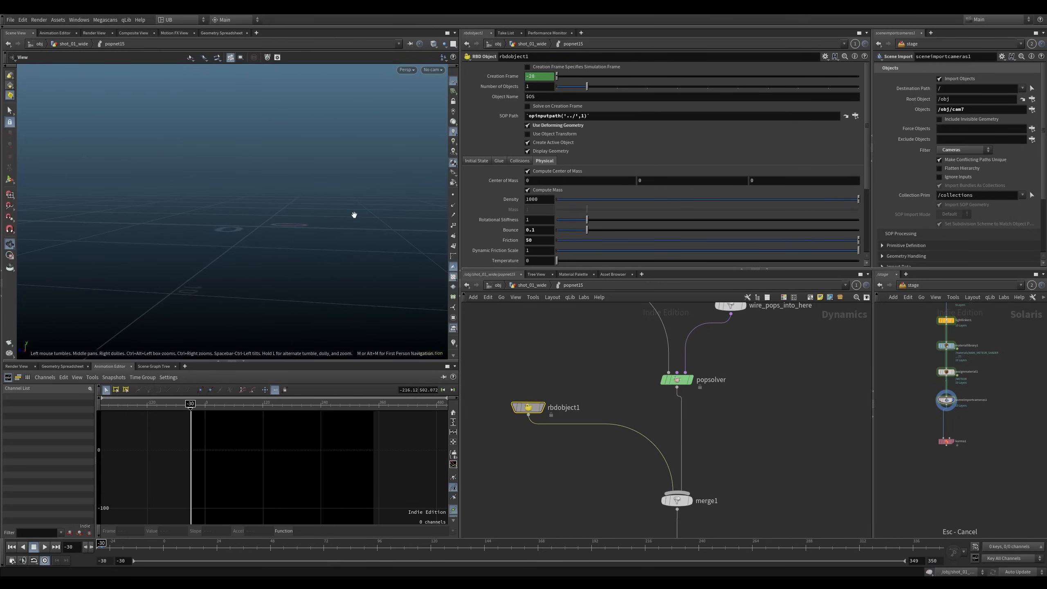
pyautogui.press('Up')
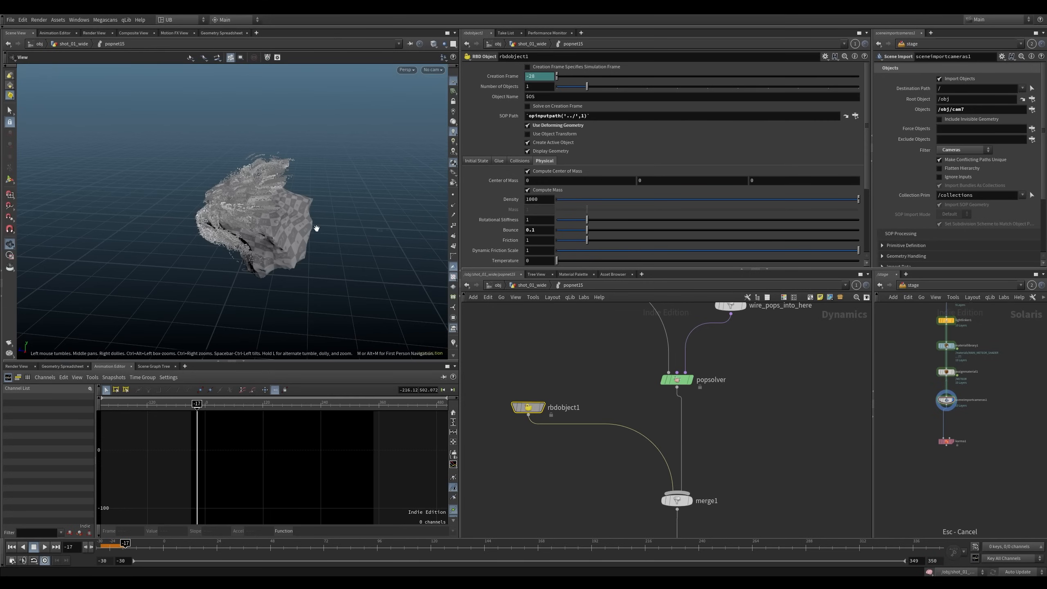
pyautogui.hotkey('ctrl', 'Up')
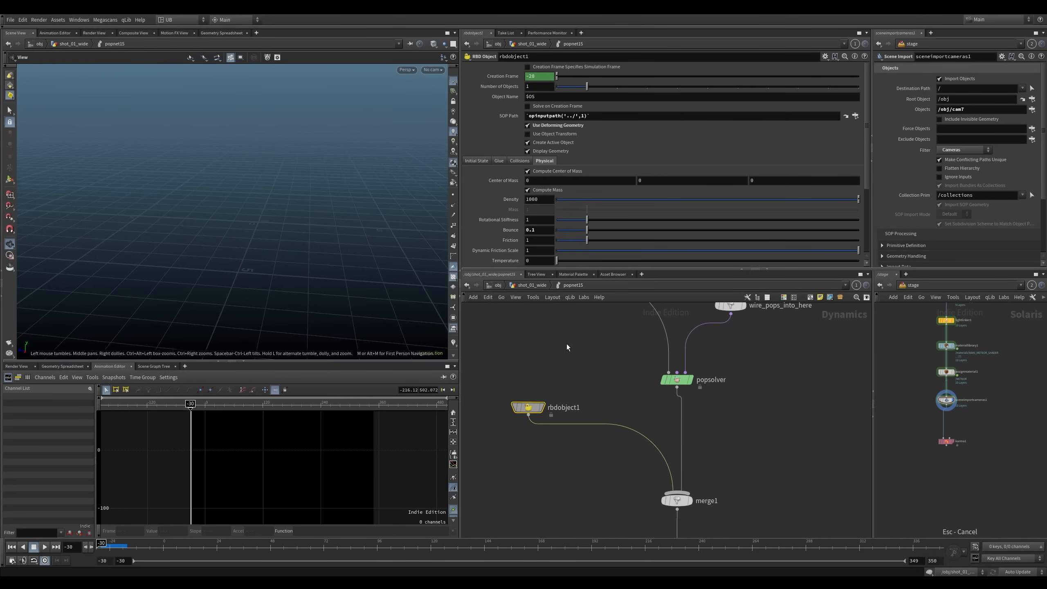
# Return from popnet15 to the shot_01_wide network and automatically lay out the node chain from filecache36 down to attribwrangle6
pyautogui.click(570, 365)
pyautogui.press('u')
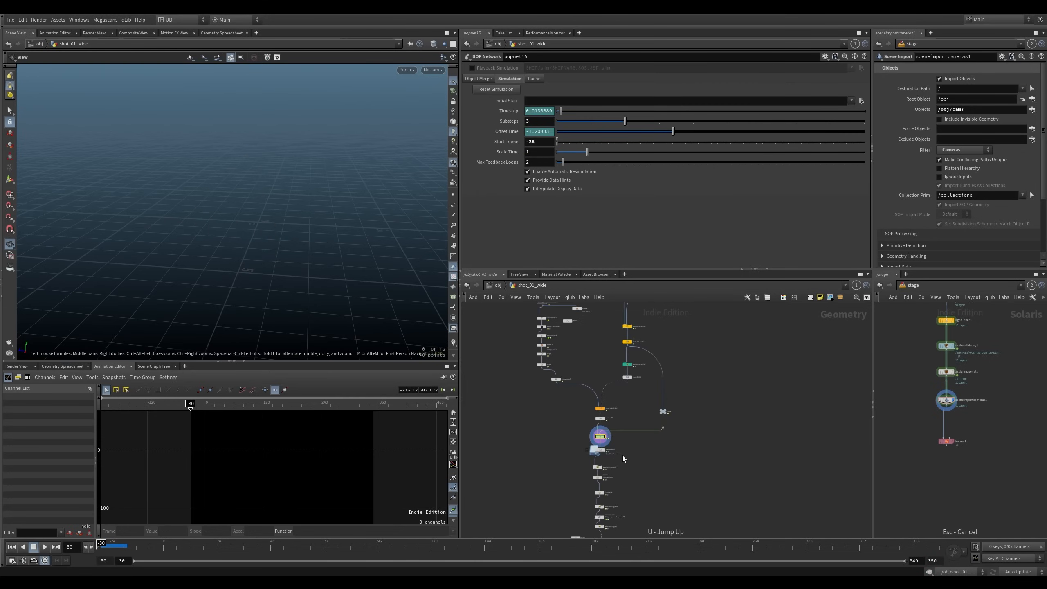
pyautogui.moveTo(649, 342); pyautogui.dragTo(557, 527)
pyautogui.press('l')
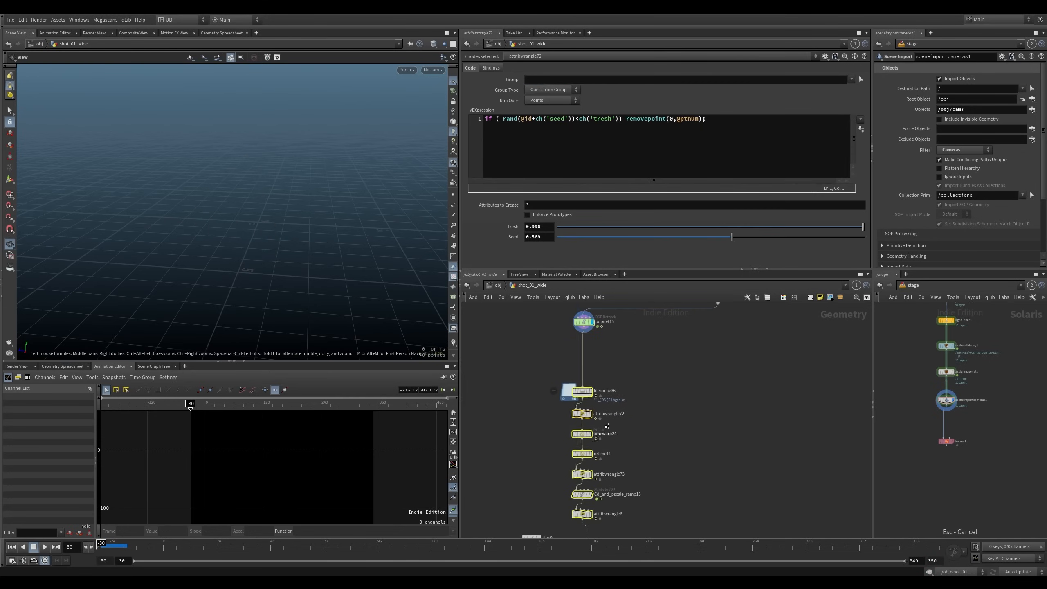
pyautogui.click(641, 419)
pyautogui.moveTo(654, 445); pyautogui.dragTo(675, 339, button='middle')
# Move line9 and copytopoints20 with its downstream resample15, flownoise14 and null3 nodes into a compact arrangement beneath attribwrangle6
pyautogui.click(553, 435)
pyautogui.click(577, 409)
pyautogui.moveTo(553, 430); pyautogui.dragTo(543, 379)
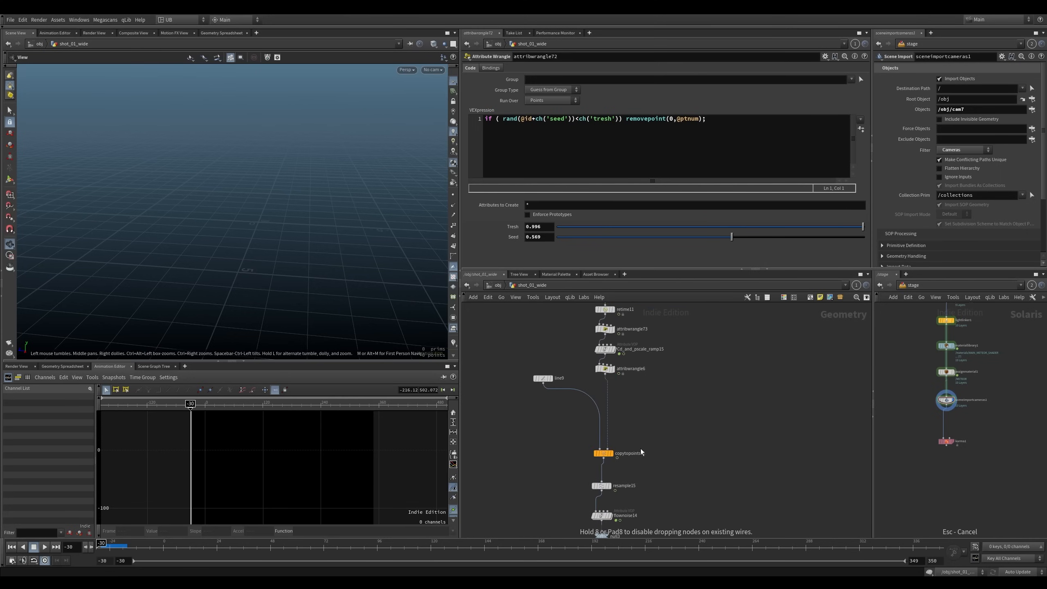
pyautogui.click(604, 453)
pyautogui.moveTo(603, 453); pyautogui.dragTo(605, 400)
pyautogui.moveTo(667, 458); pyautogui.dragTo(658, 403, button='middle')
pyautogui.moveTo(659, 402); pyautogui.dragTo(564, 498)
pyautogui.moveTo(595, 429); pyautogui.dragTo(596, 375)
pyautogui.moveTo(624, 359); pyautogui.dragTo(613, 428, button='middle')
pyautogui.keyDown('shift'); pyautogui.click(589, 416); pyautogui.keyUp('shift')
pyautogui.moveTo(592, 417); pyautogui.dragTo(589, 435)
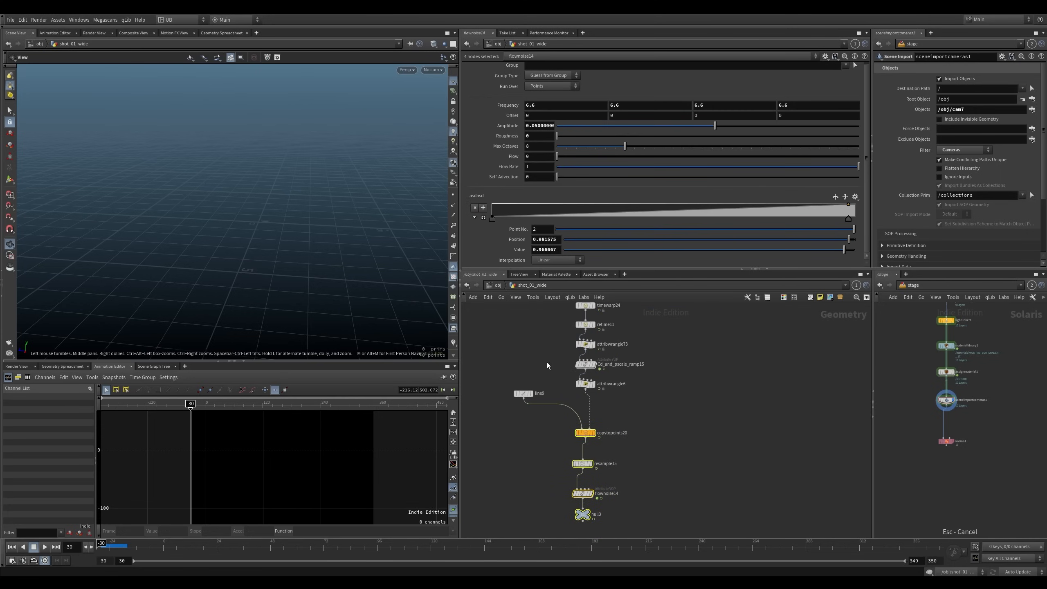
# Reposition line9 beside attribwrangle6 with clear spacing above copytopoints20
pyautogui.moveTo(526, 396); pyautogui.dragTo(522, 382)
pyautogui.moveTo(533, 350); pyautogui.dragTo(527, 365, button='middle')
pyautogui.click(526, 365)
pyautogui.moveTo(515, 394); pyautogui.dragTo(510, 398)
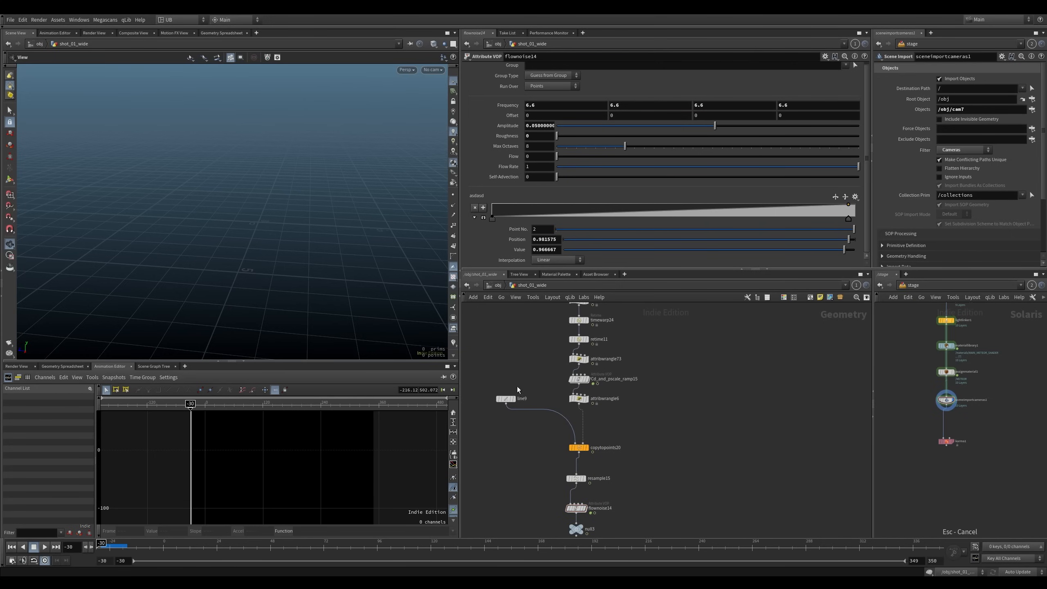
pyautogui.moveTo(523, 380); pyautogui.dragTo(531, 409, button='middle')
pyautogui.scroll(1, 542, 362)
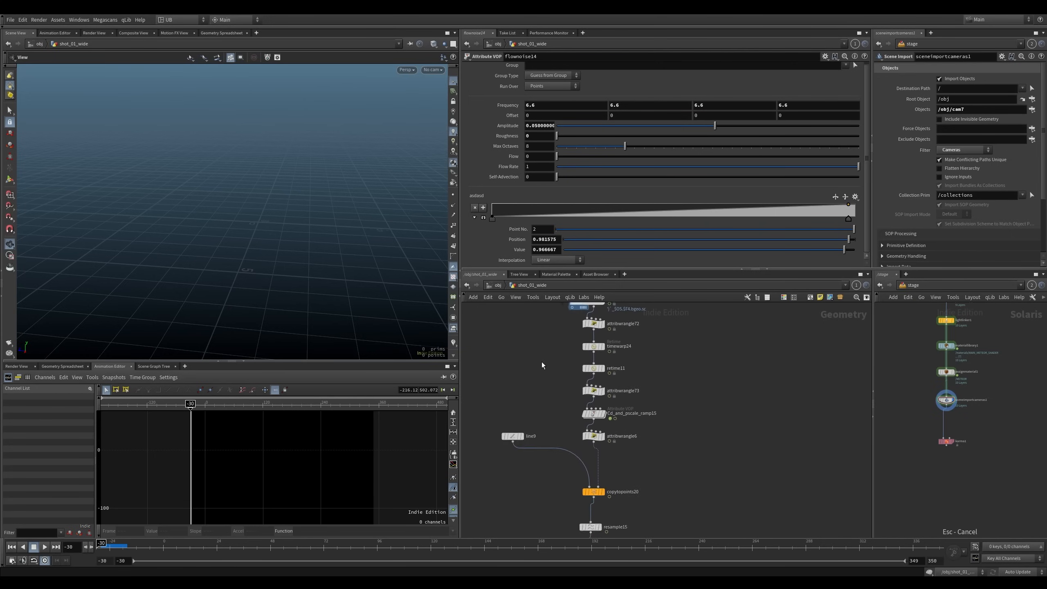
# Display attribwrangle6's particles and examine its age-based point removal code
pyautogui.moveTo(541, 362); pyautogui.dragTo(544, 404, button='middle')
pyautogui.click(605, 480)
pyautogui.click(595, 479)
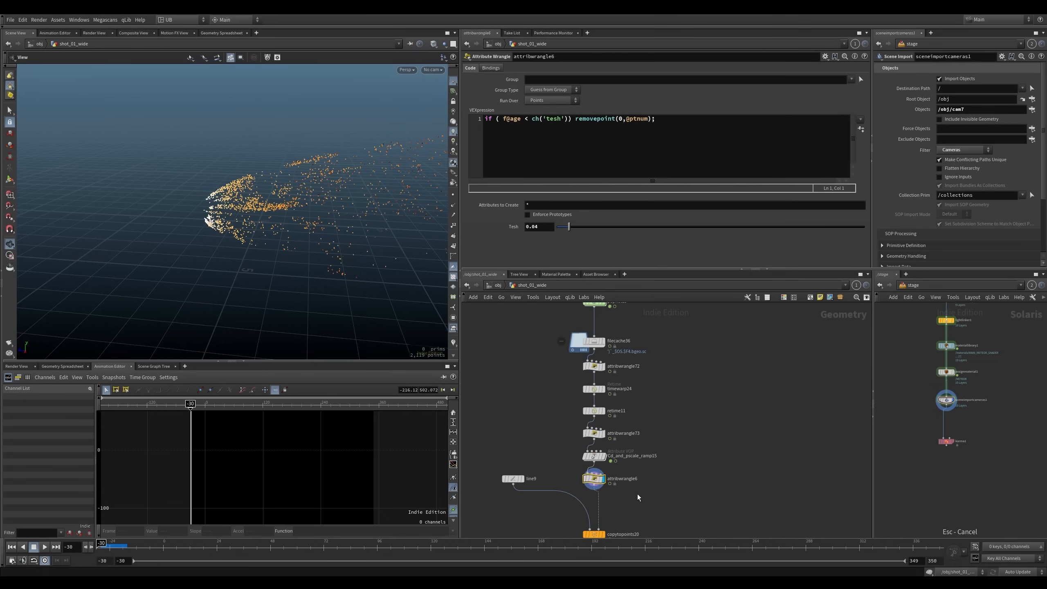
pyautogui.moveTo(626, 446); pyautogui.dragTo(616, 407, button='middle')
# Display attribwrangle72's thinned particles and inspect them from another angle at frame -18
pyautogui.moveTo(552, 340); pyautogui.dragTo(546, 379, button='middle')
pyautogui.scroll(2, 545, 378)
pyautogui.click(589, 363)
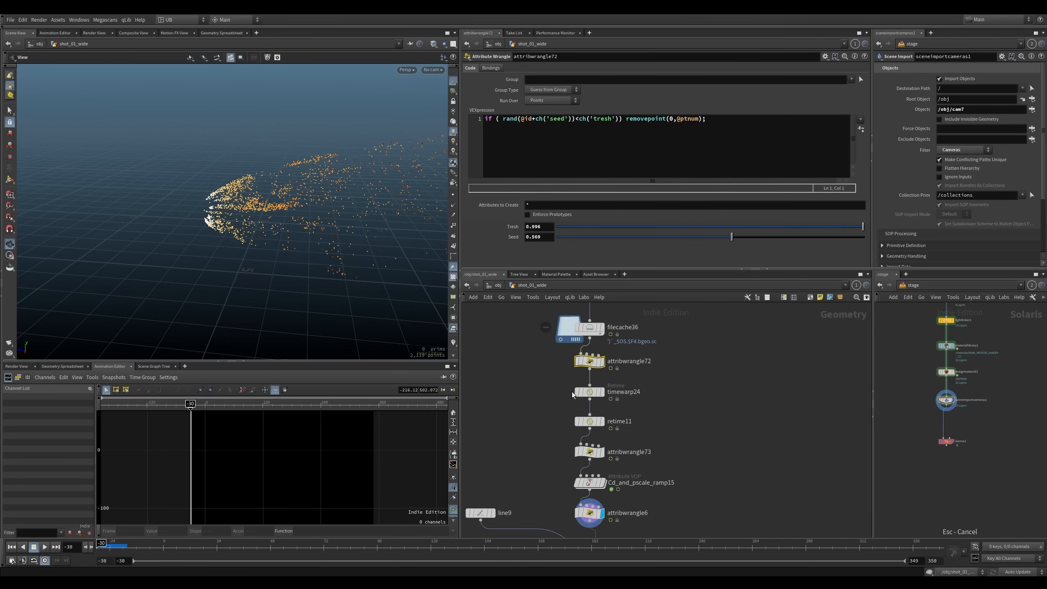
pyautogui.click(590, 375)
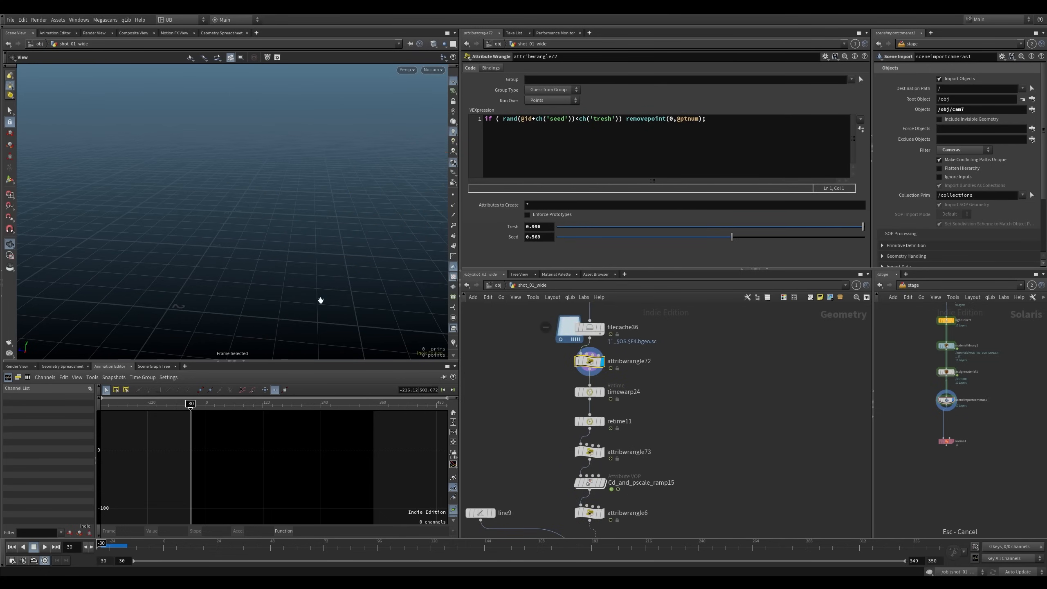
pyautogui.moveTo(108, 545); pyautogui.dragTo(123, 543)
pyautogui.scroll(-3, 199, 227)
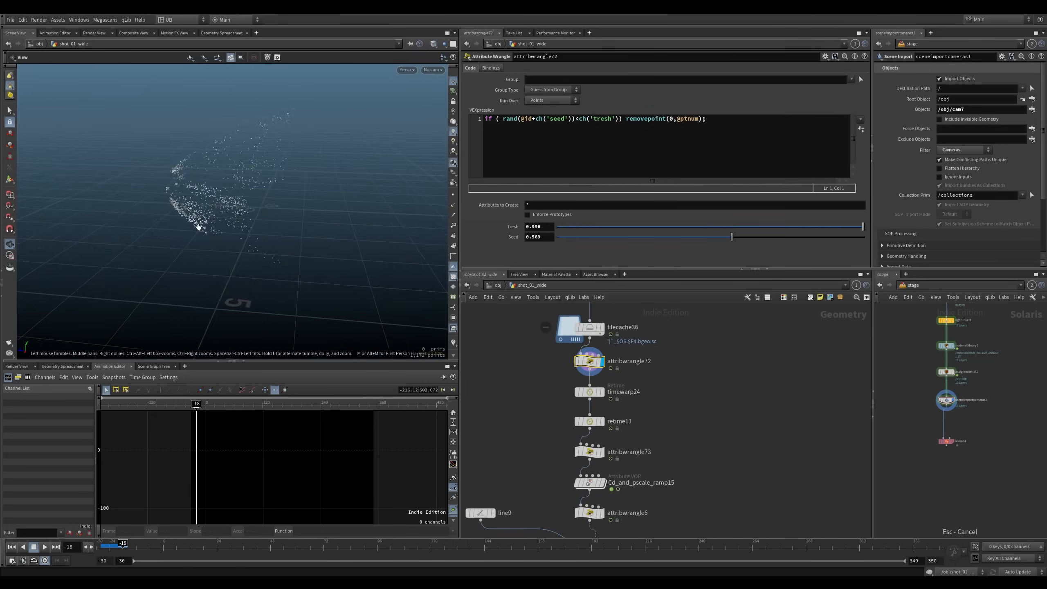
pyautogui.moveTo(199, 227); pyautogui.dragTo(262, 253)
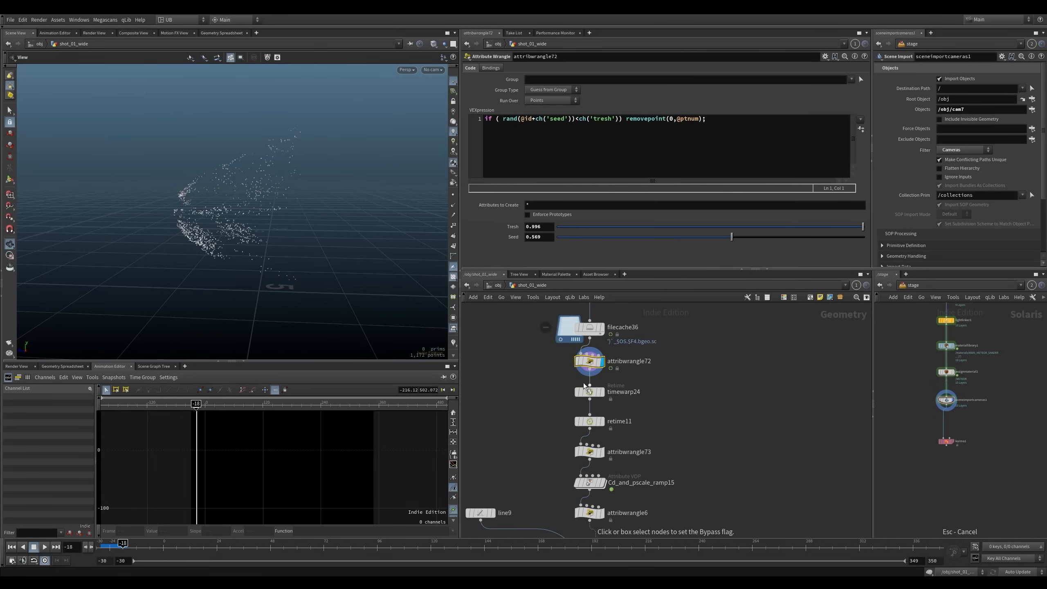
# Display timewarp24's output and examine its output and input frame ranges
pyautogui.click(593, 392)
pyautogui.moveTo(560, 420); pyautogui.dragTo(546, 404, button='middle')
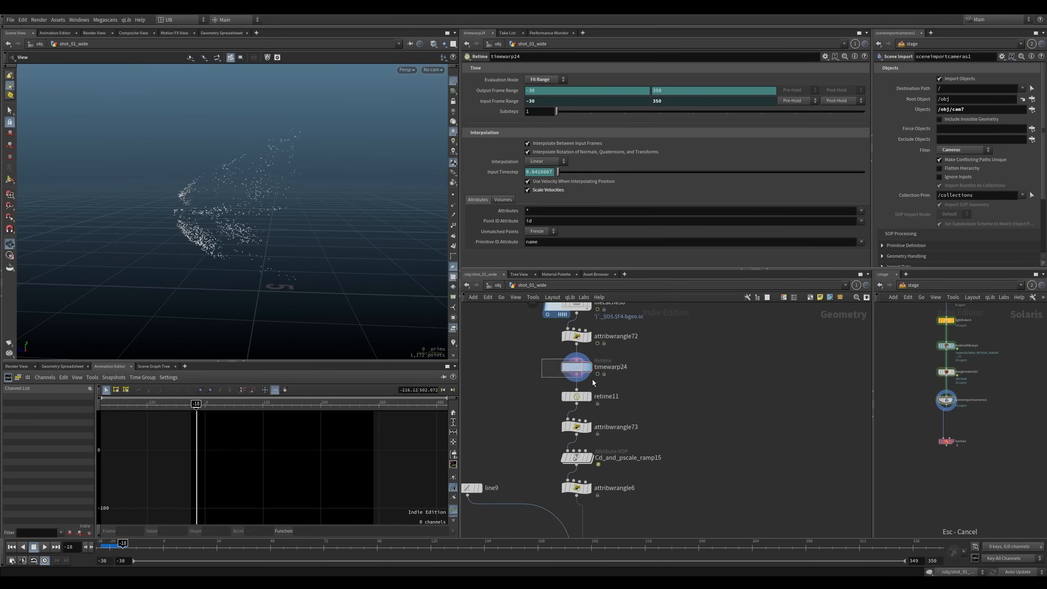
pyautogui.moveTo(592, 380); pyautogui.dragTo(593, 380)
pyautogui.moveTo(547, 392); pyautogui.dragTo(548, 408, button='middle')
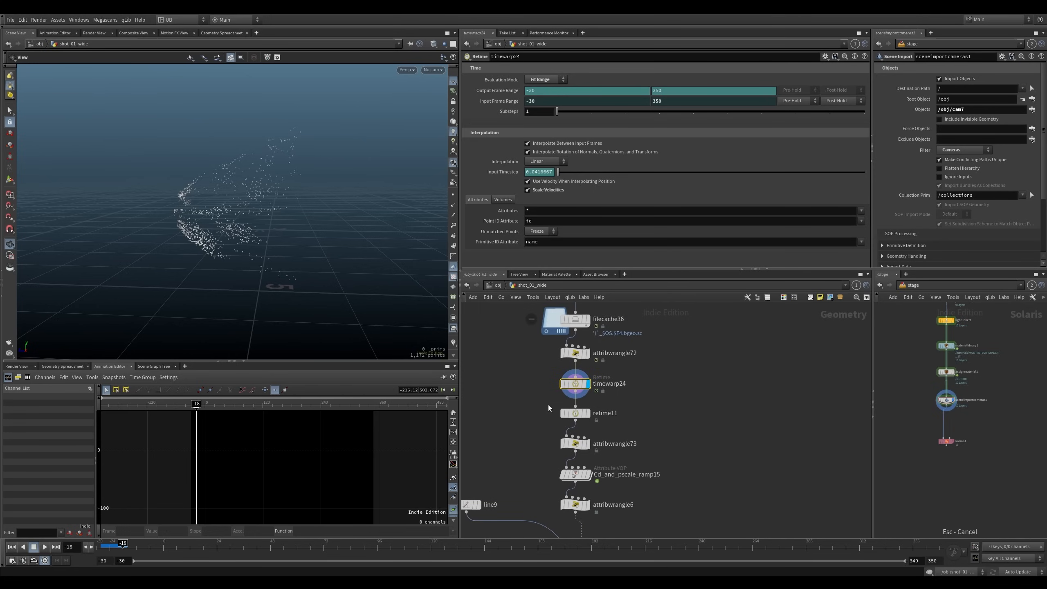
pyautogui.middleClick(577, 388)
# Display retime11's output, play the particles before and after the retime start frame, and stop at frame 67
pyautogui.press('r')
pyautogui.moveTo(536, 404); pyautogui.dragTo(590, 427)
pyautogui.press('Up')
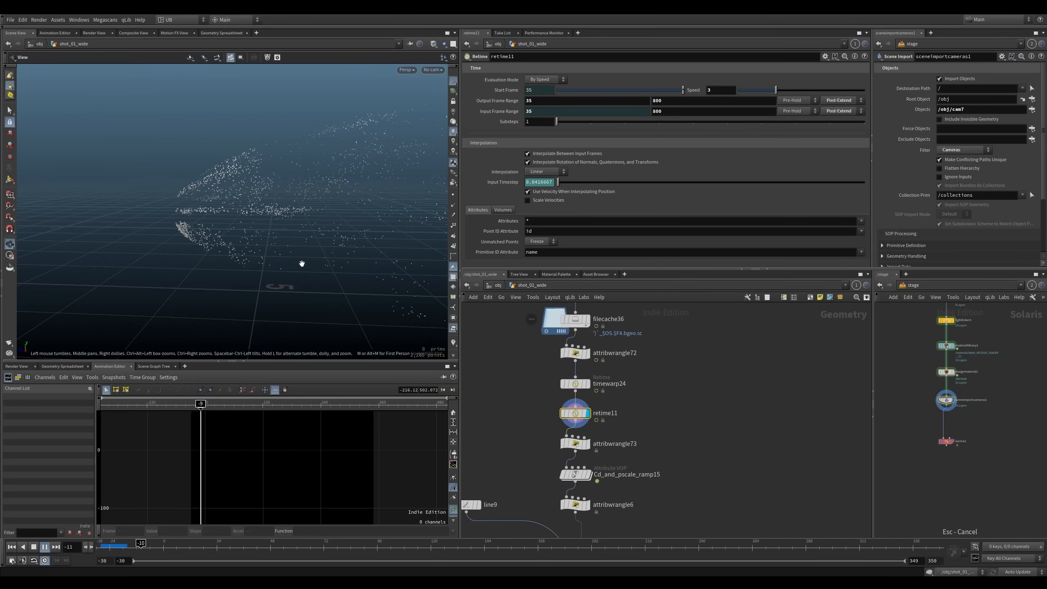
pyautogui.moveTo(104, 544); pyautogui.dragTo(304, 548)
pyautogui.press('Up')
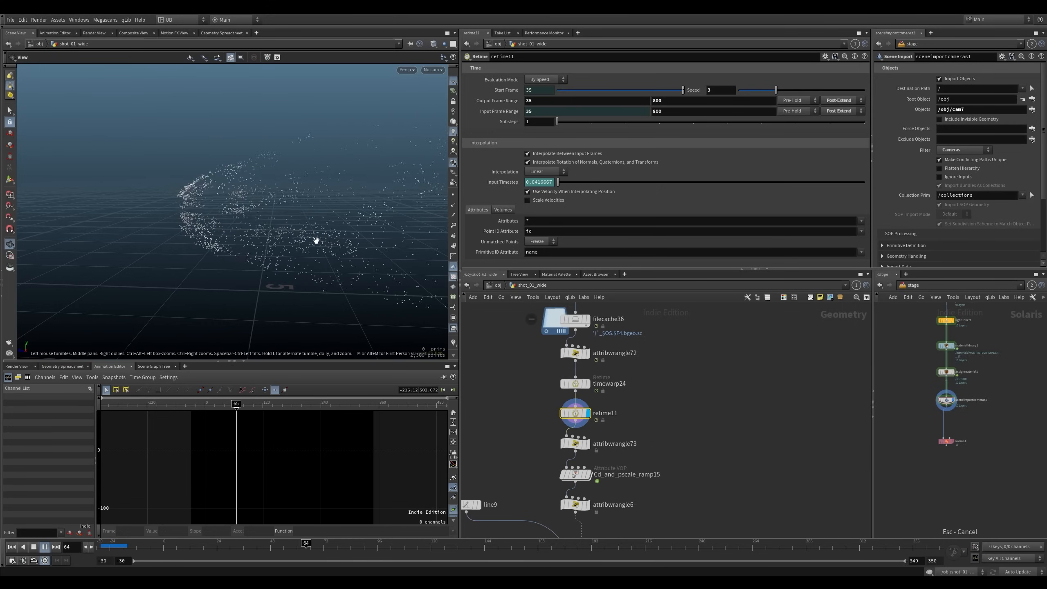
pyautogui.press('Up')
pyautogui.moveTo(325, 241); pyautogui.dragTo(277, 216)
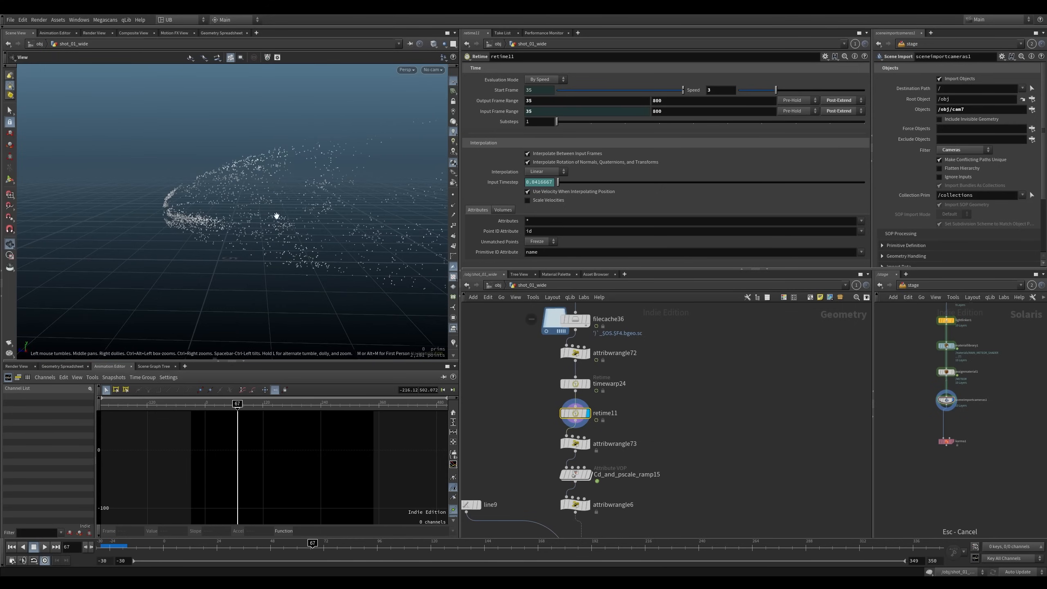
# Display attribwrangle73 and examine its expression assigning velocity to the point normals
pyautogui.click(571, 443)
pyautogui.moveTo(529, 463); pyautogui.dragTo(534, 428, button='middle')
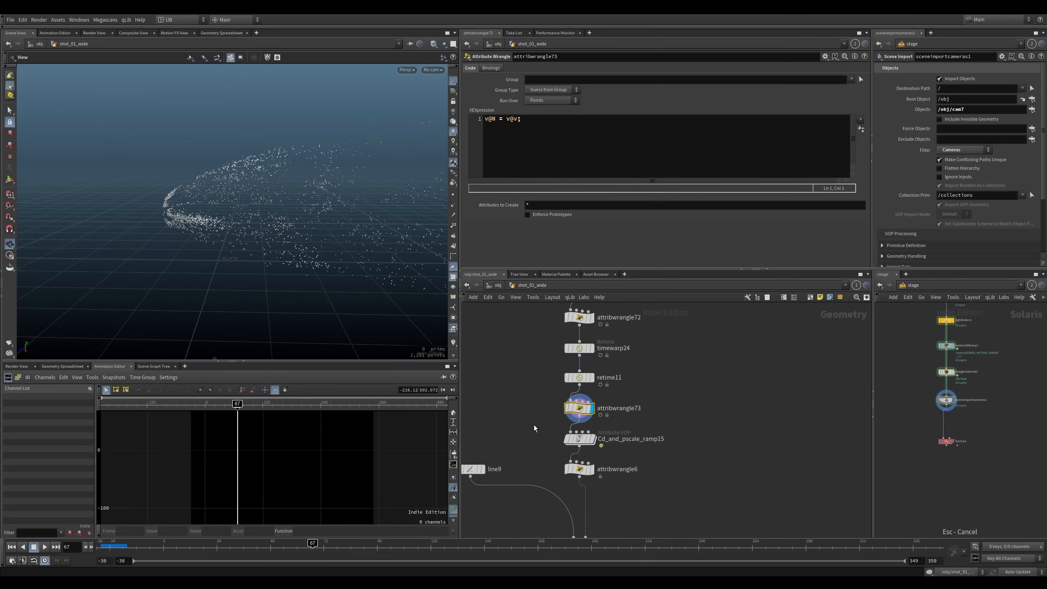
pyautogui.click(533, 119)
pyautogui.hotkey('ctrl', 'a')
# Display the spark streaks from copytopoints20 and examine the color and pscale ramps on Cd_and_pscale_ramp15
pyautogui.moveTo(527, 483); pyautogui.dragTo(544, 422, button='middle')
pyautogui.click(592, 484)
pyautogui.moveTo(529, 371); pyautogui.dragTo(483, 436)
pyautogui.moveTo(574, 420)
pyautogui.mouseDown(button='middle')
pyautogui.moveTo(560, 447)
pyautogui.moveTo(557, 365)
pyautogui.moveTo(548, 430)
pyautogui.mouseUp(button='middle')
pyautogui.click(593, 428)
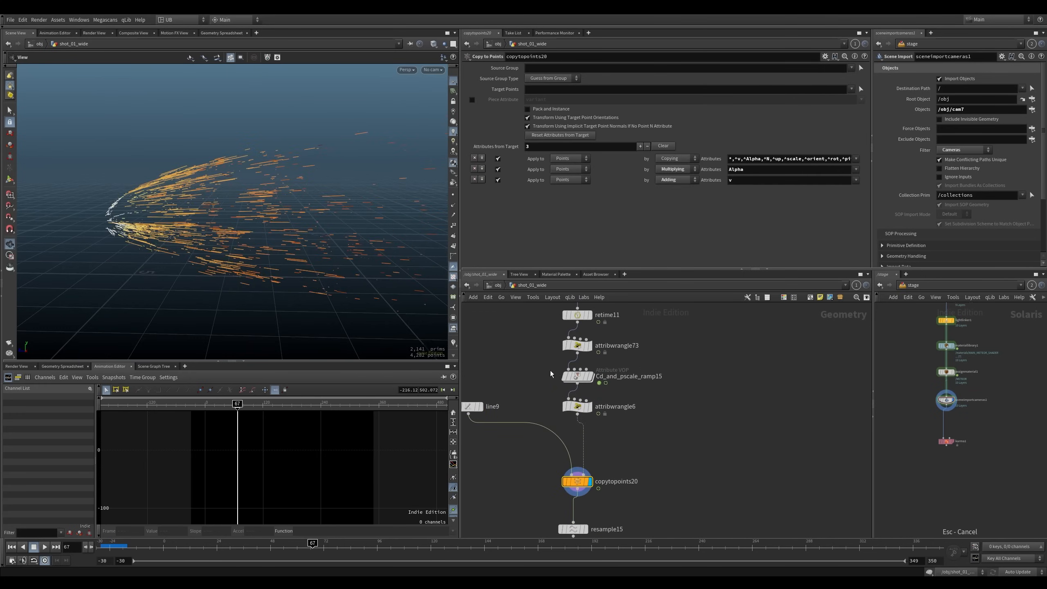
pyautogui.moveTo(551, 367)
pyautogui.mouseDown()
pyautogui.moveTo(599, 385)
pyautogui.moveTo(577, 387)
pyautogui.moveTo(587, 396)
pyautogui.mouseUp()
pyautogui.press('q')
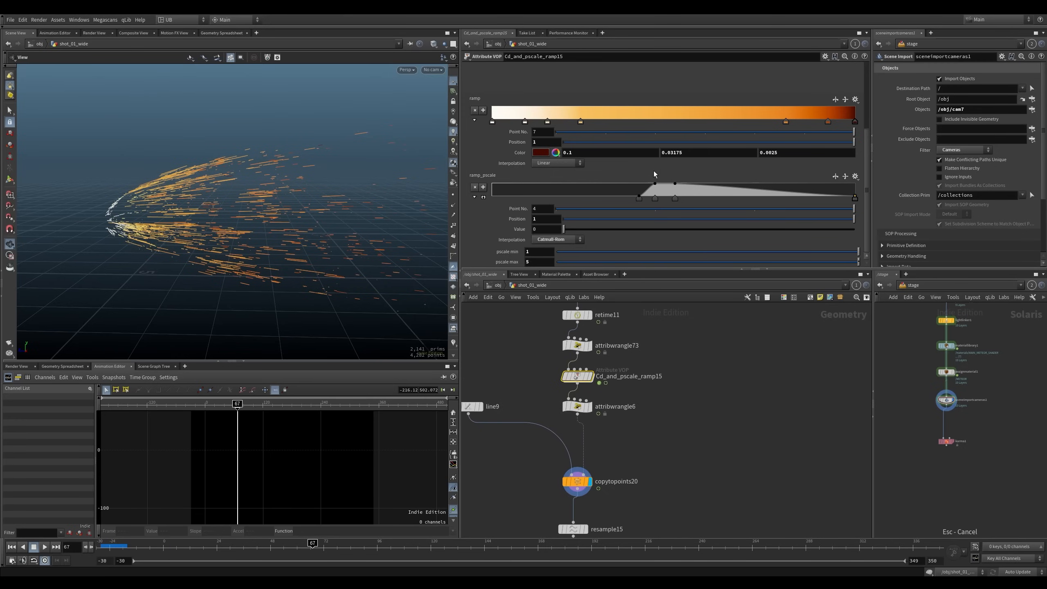
# Inspect the resample15 node that subdivides the copied spark lines
pyautogui.moveTo(563, 452); pyautogui.dragTo(573, 329, button='middle')
pyautogui.moveTo(556, 386); pyautogui.dragTo(541, 476, button='middle')
pyautogui.click(590, 487)
pyautogui.moveTo(594, 469); pyautogui.dragTo(536, 496)
# Display flownoise14's distorted sparks and set its Frequency to 9.3 and Amplitude to about 0.15
pyautogui.moveTo(542, 494); pyautogui.dragTo(547, 395, button='middle')
pyautogui.moveTo(539, 429); pyautogui.dragTo(603, 449)
pyautogui.moveTo(295, 211); pyautogui.dragTo(362, 192, button='right')
pyautogui.moveTo(508, 106); pyautogui.dragTo(564, 108, button='middle')
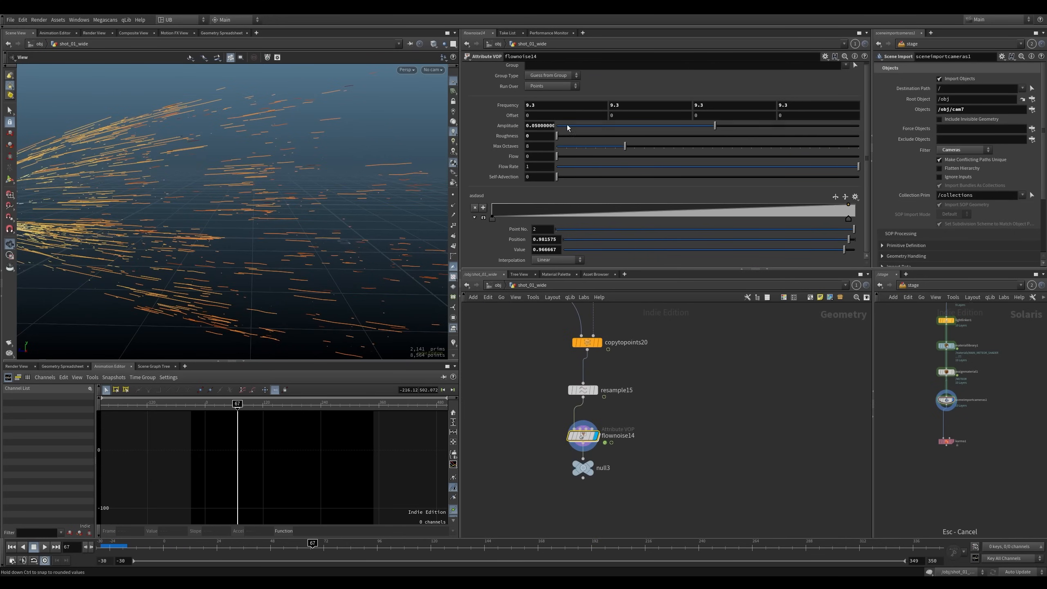
pyautogui.moveTo(508, 125)
pyautogui.mouseDown(button='middle')
pyautogui.moveTo(529, 127)
pyautogui.moveTo(500, 127)
pyautogui.mouseUp(button='middle')
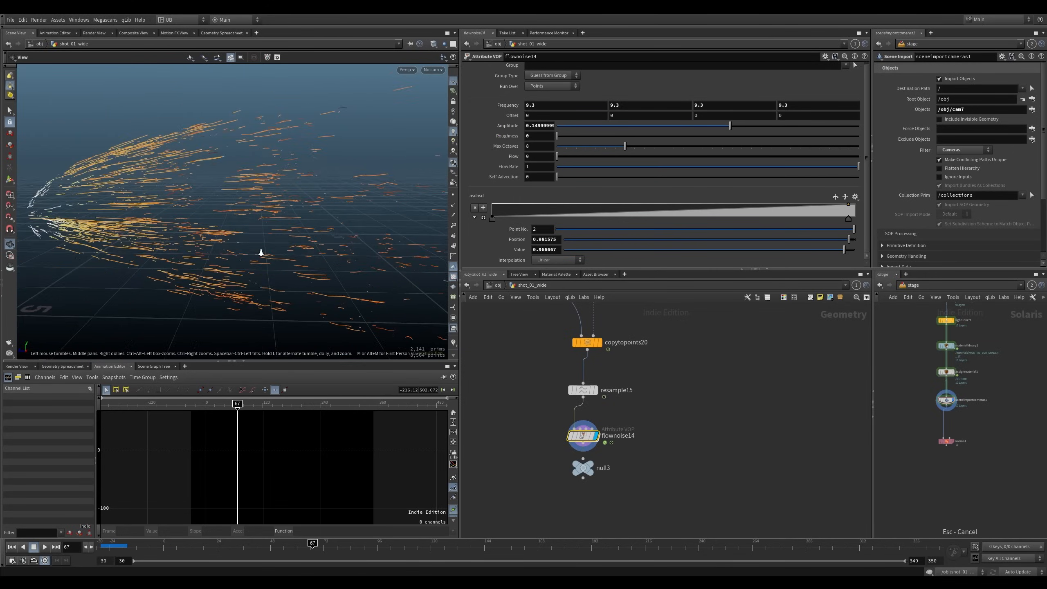
pyautogui.moveTo(261, 252); pyautogui.dragTo(241, 236, button='right')
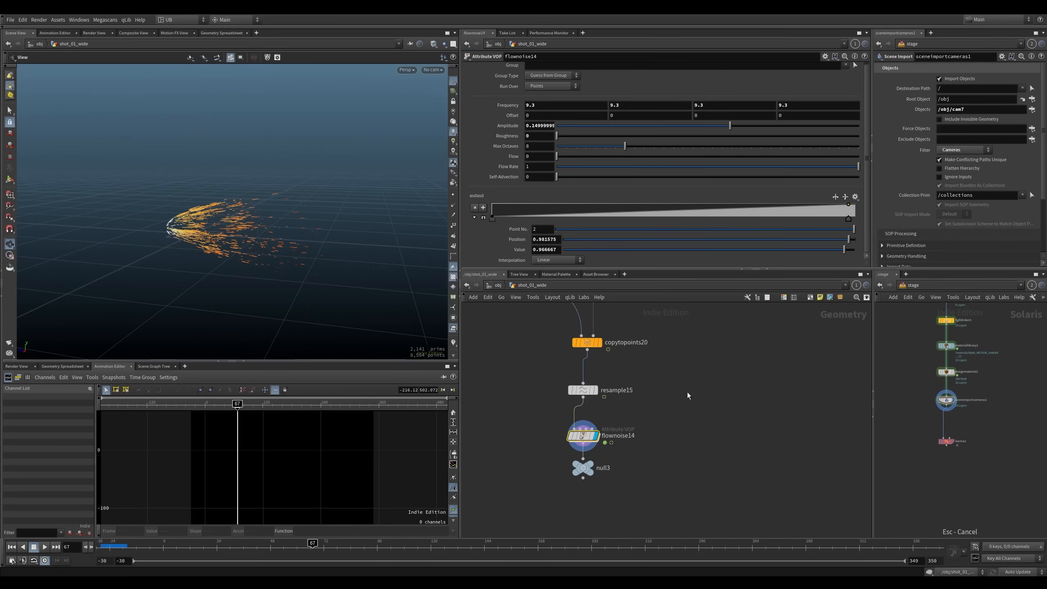
# Review the whole shot_01_wide network, from the shatter section to the smoke trail and spherical sparks branches
pyautogui.scroll(-4, 692, 384)
pyautogui.moveTo(701, 344); pyautogui.dragTo(543, 476, button='middle')
pyautogui.scroll(-6, 594, 433)
pyautogui.scroll(-1, 590, 430)
pyautogui.scroll(-5, 573, 439)
pyautogui.moveTo(592, 426); pyautogui.dragTo(611, 446, button='middle')
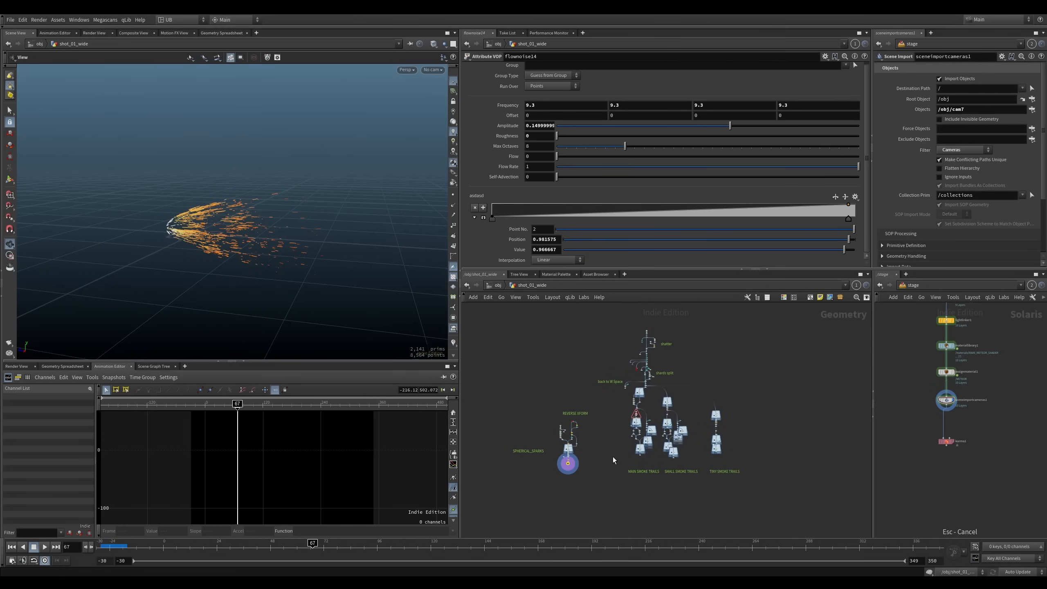
pyautogui.scroll(2, 612, 436)
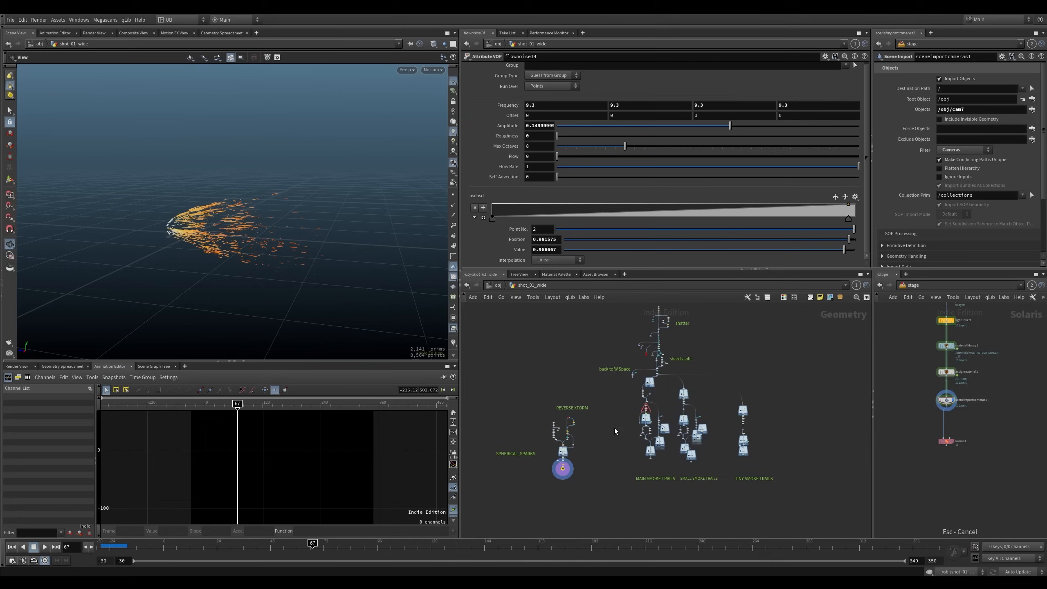
pyautogui.moveTo(615, 429)
pyautogui.mouseDown(button='middle')
pyautogui.moveTo(617, 440)
pyautogui.moveTo(630, 427)
pyautogui.mouseUp(button='middle')
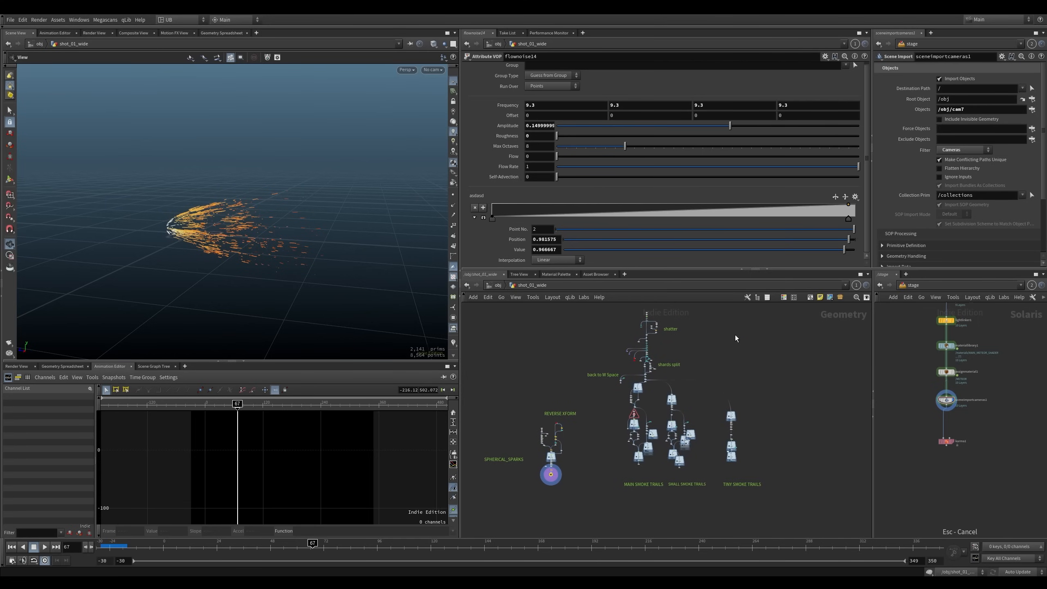
# Leave shot_01_wide for the object level, switch to the Solaris stage network, and display the SMOKE SOP Import node
pyautogui.press('u')
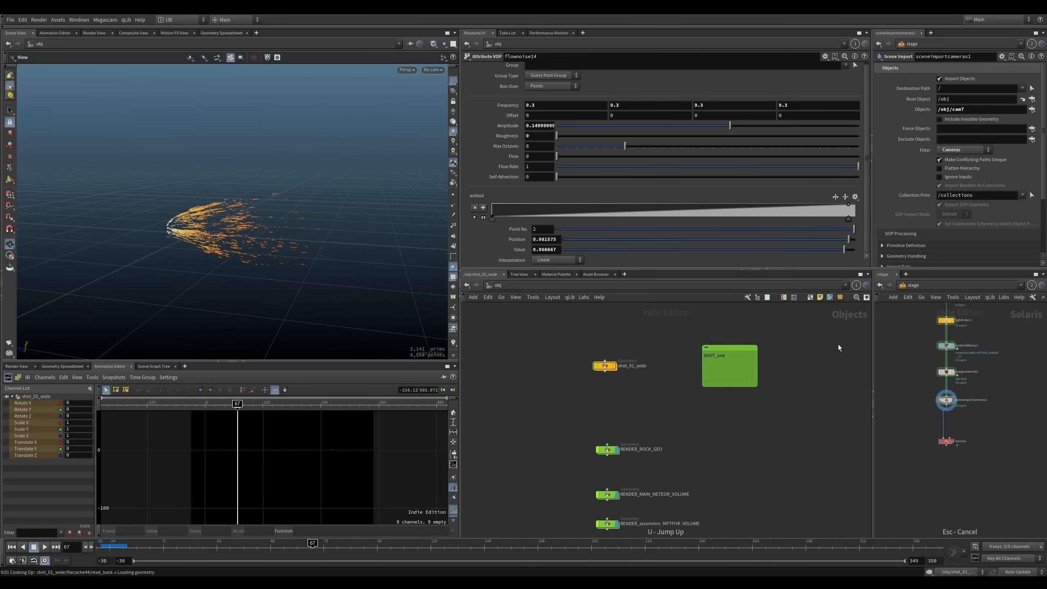
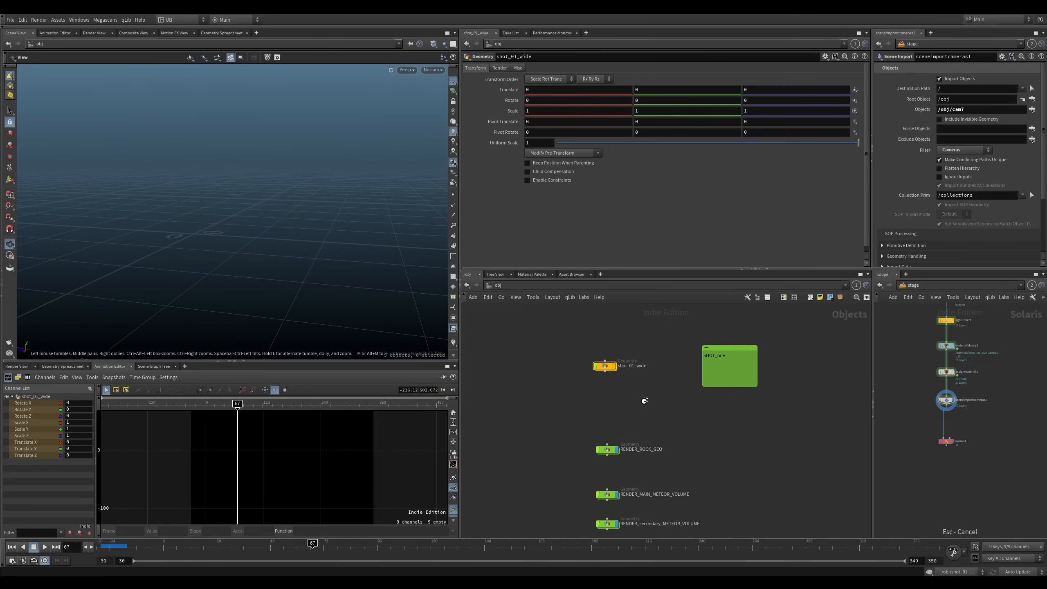
pyautogui.press('5')
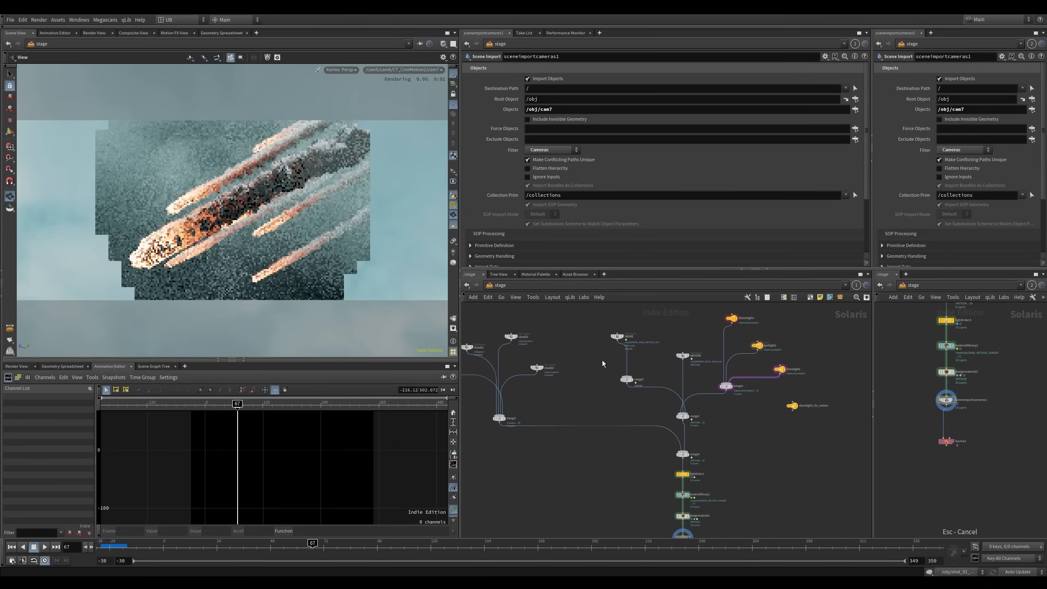
pyautogui.click(619, 336)
pyautogui.scroll(3, 652, 351)
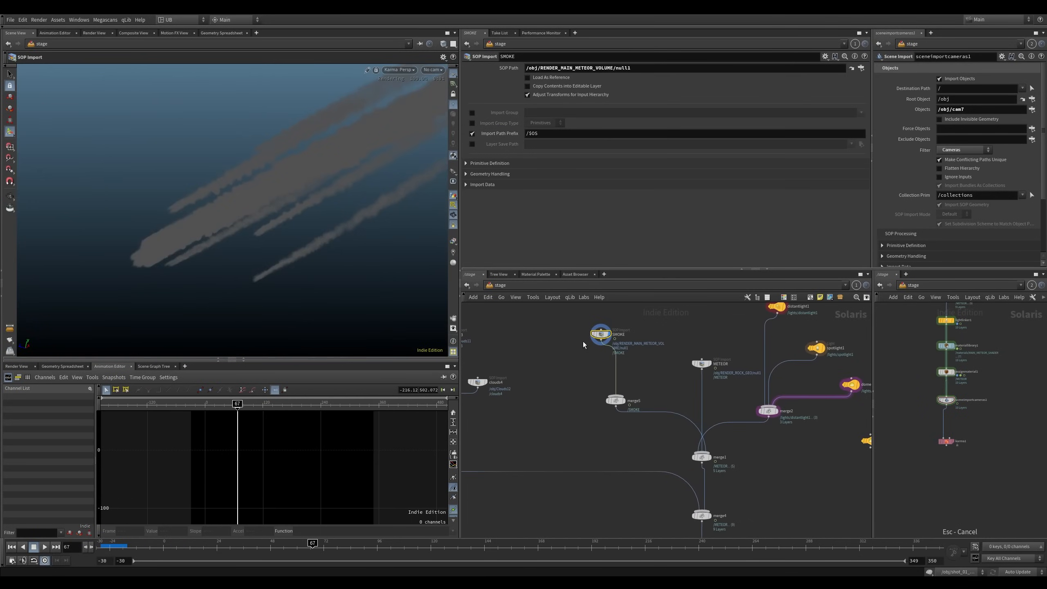
pyautogui.scroll(3, 582, 342)
# Add a SOP Import node beside SMOKE in the stage network
pyautogui.moveTo(565, 345); pyautogui.dragTo(563, 366, button='middle')
pyautogui.click(571, 383)
pyautogui.press('Tab')
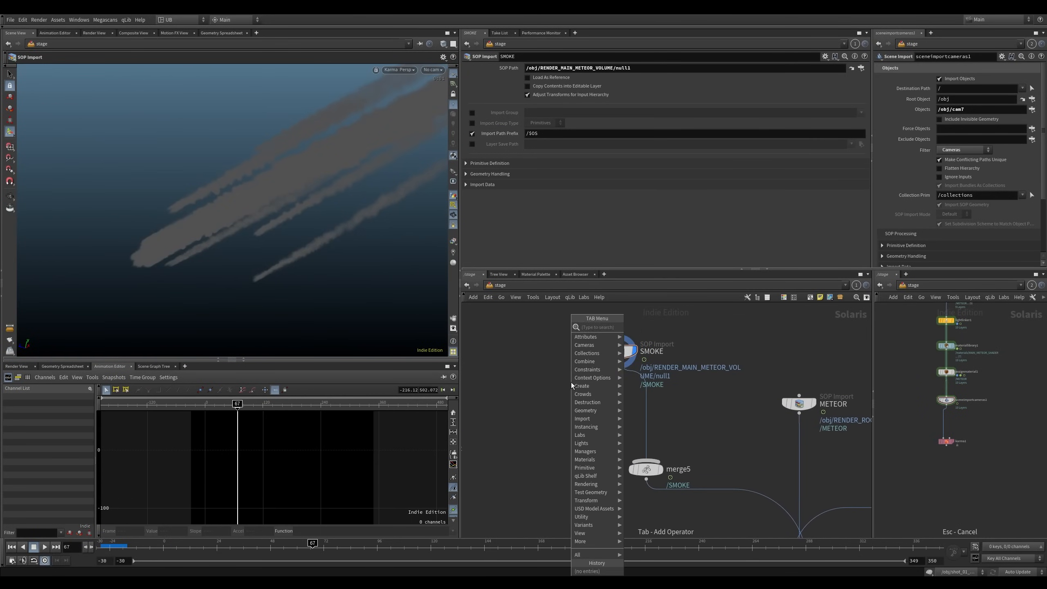
pyautogui.write('sopi')
pyautogui.press('Return')
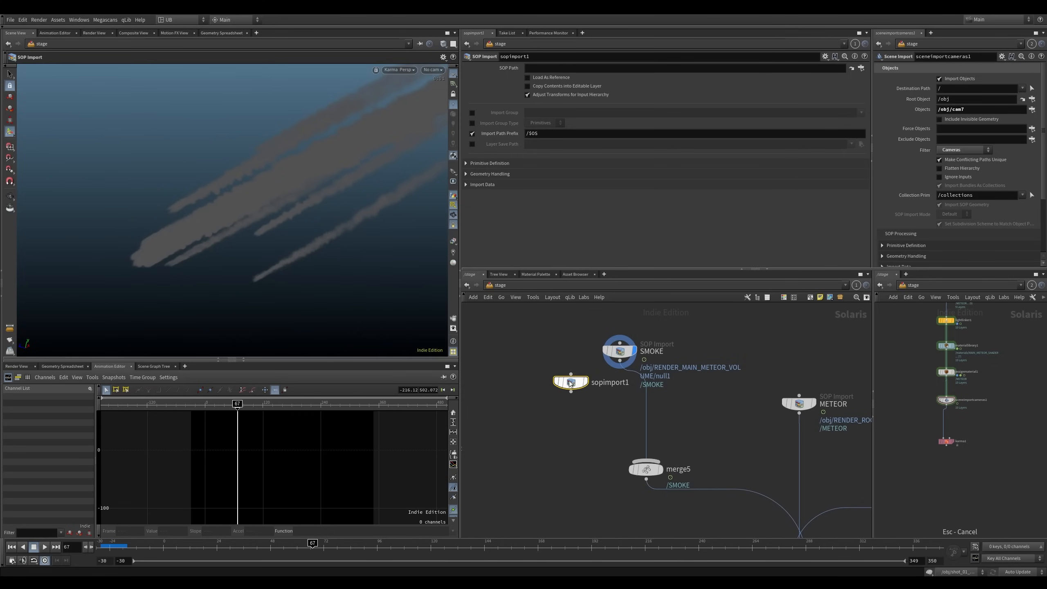
pyautogui.click(554, 396)
# Show the object network alongside the stage, bring its RENDER nodes into view, and reposition the new SOP Import node
pyautogui.press('1')
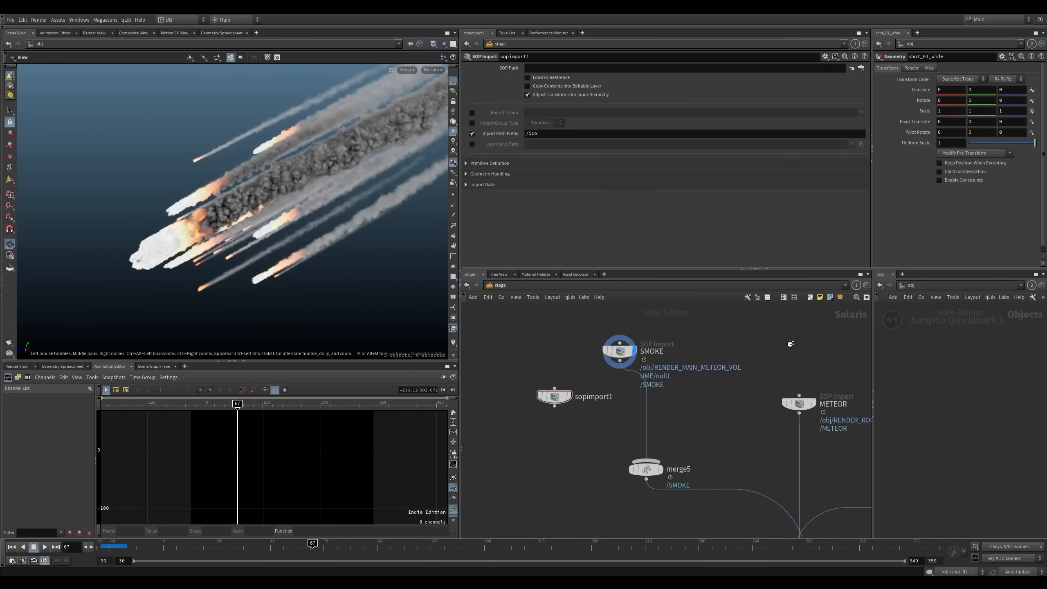
pyautogui.scroll(3, 944, 429)
pyautogui.moveTo(961, 429); pyautogui.dragTo(901, 370, button='middle')
pyautogui.scroll(5, 923, 378)
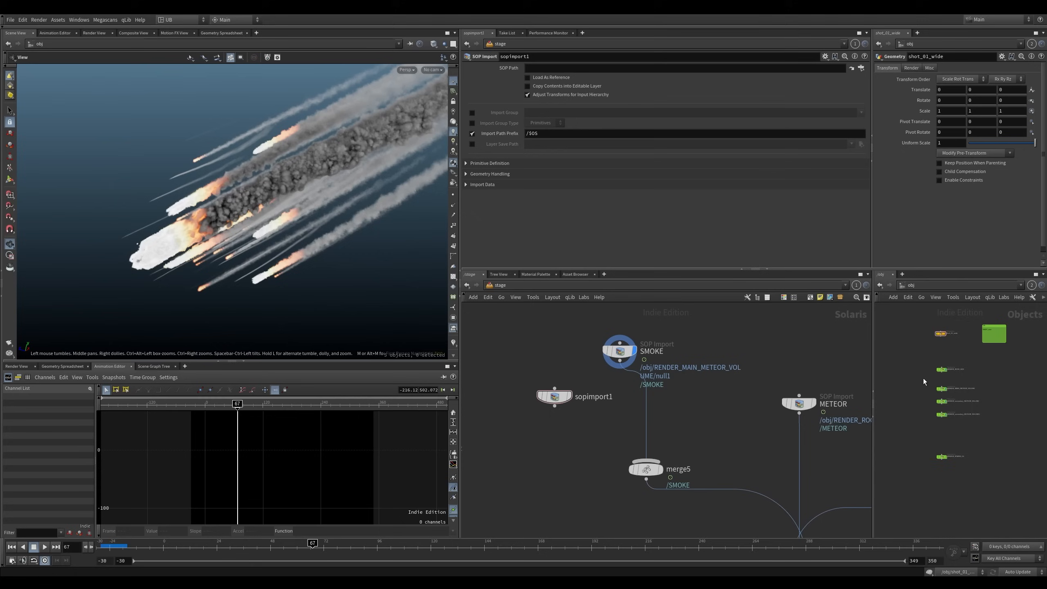
pyautogui.moveTo(919, 347); pyautogui.dragTo(995, 524)
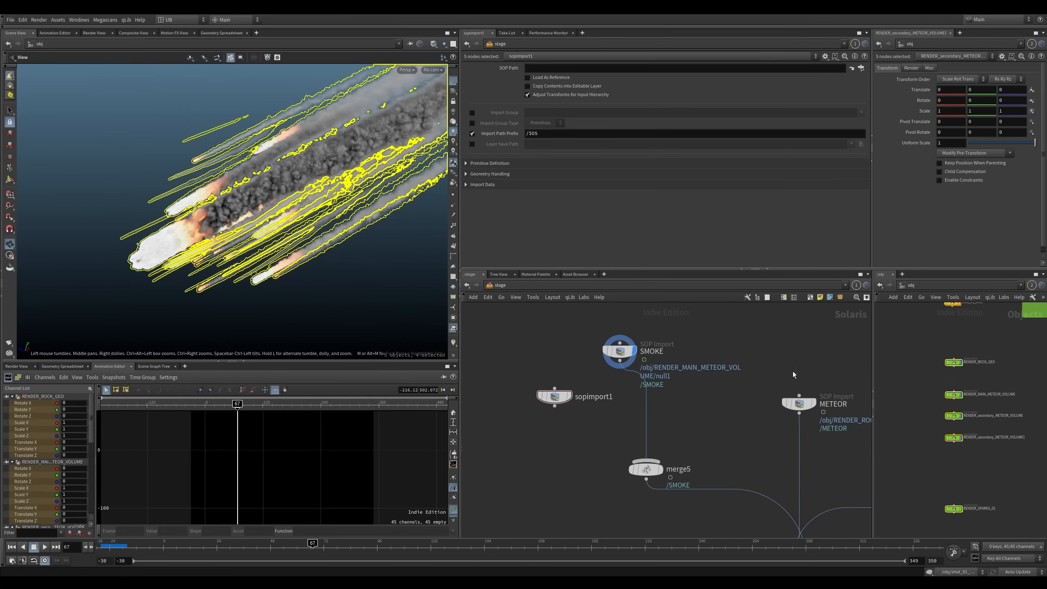
pyautogui.moveTo(555, 396); pyautogui.dragTo(554, 403)
pyautogui.moveTo(577, 369); pyautogui.dragTo(539, 423)
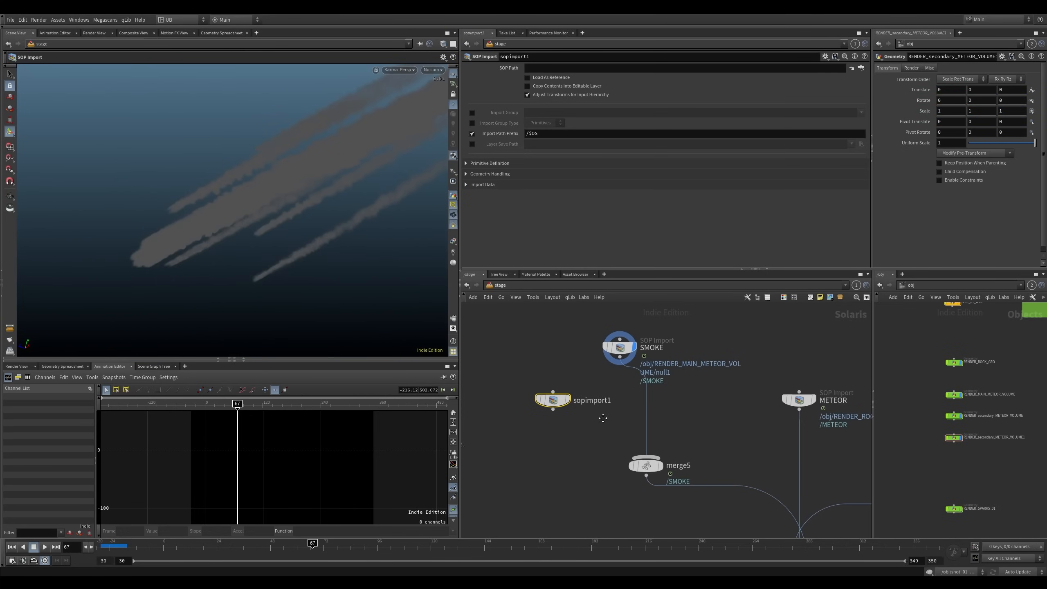
# Place a Transform node in the stage network below the new SOP Import node
pyautogui.scroll(-6, 586, 418)
pyautogui.scroll(3, 590, 417)
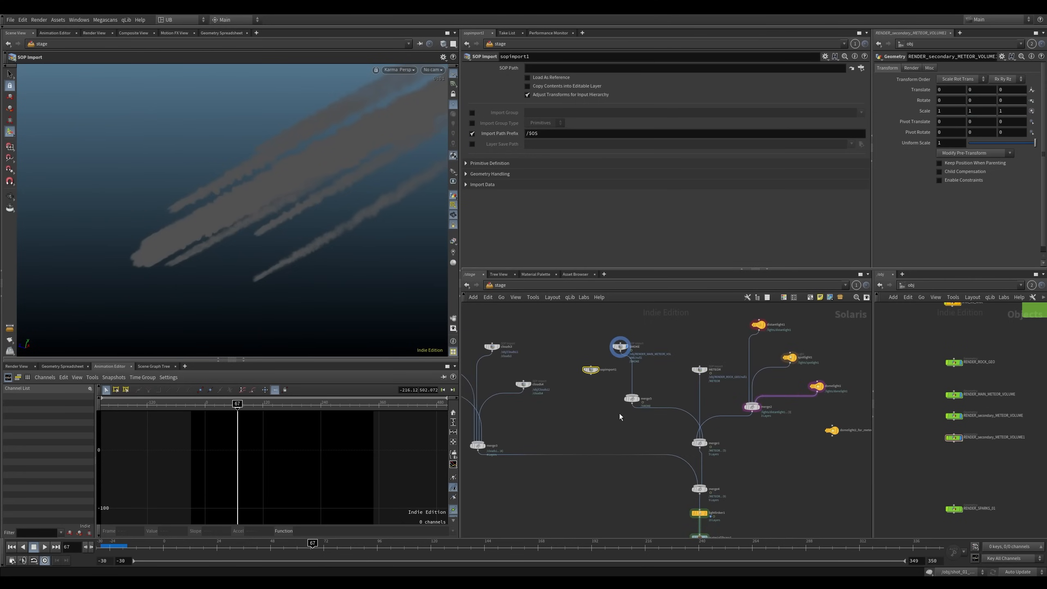
pyautogui.scroll(3, 638, 380)
pyautogui.press('Tab')
pyautogui.write('tra')
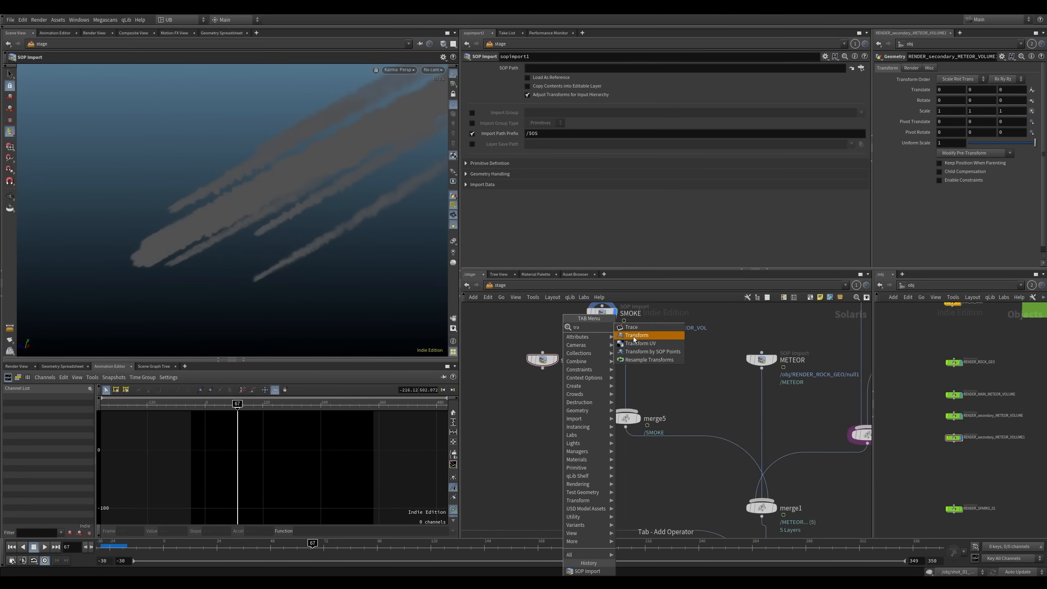
pyautogui.click(637, 335)
pyautogui.click(555, 409)
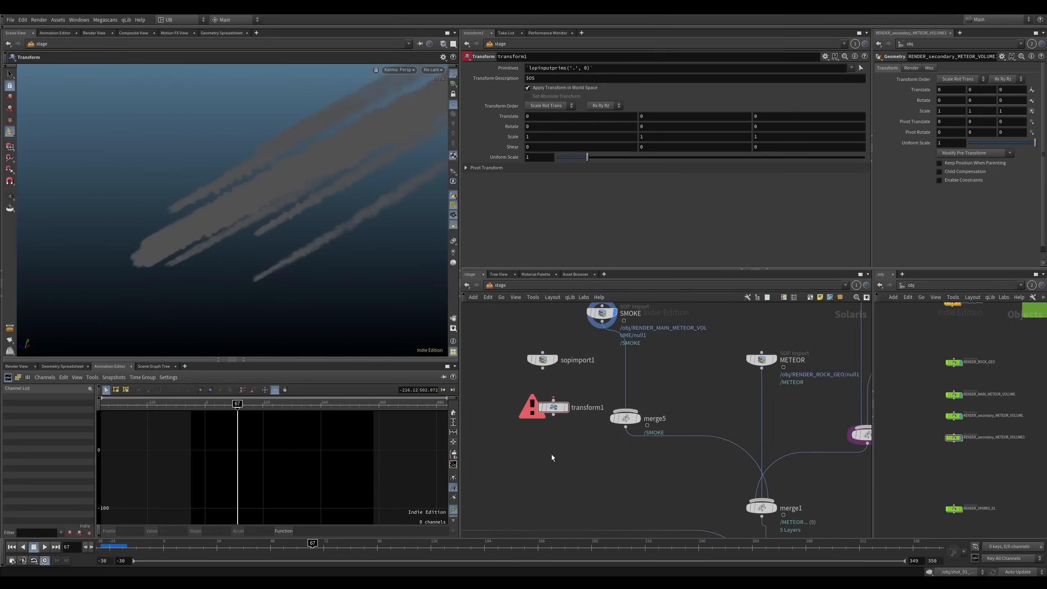
# Add an Attribute Wrangle node directly below the Transform node in the stage network
pyautogui.press('Tab')
pyautogui.write('attr')
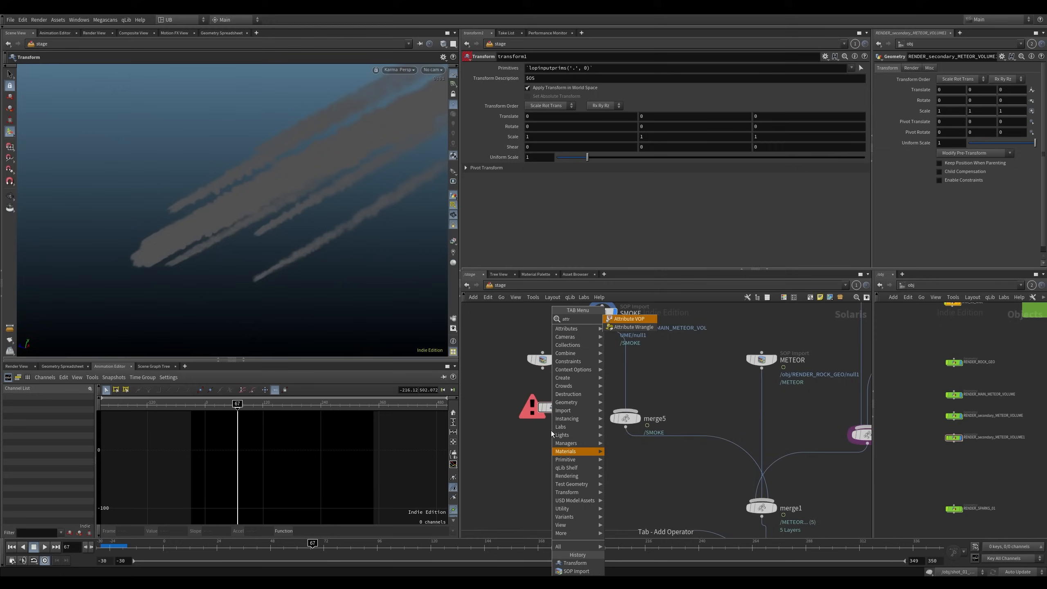
pyautogui.press('Down')
pyautogui.press('Return')
pyautogui.click(552, 431)
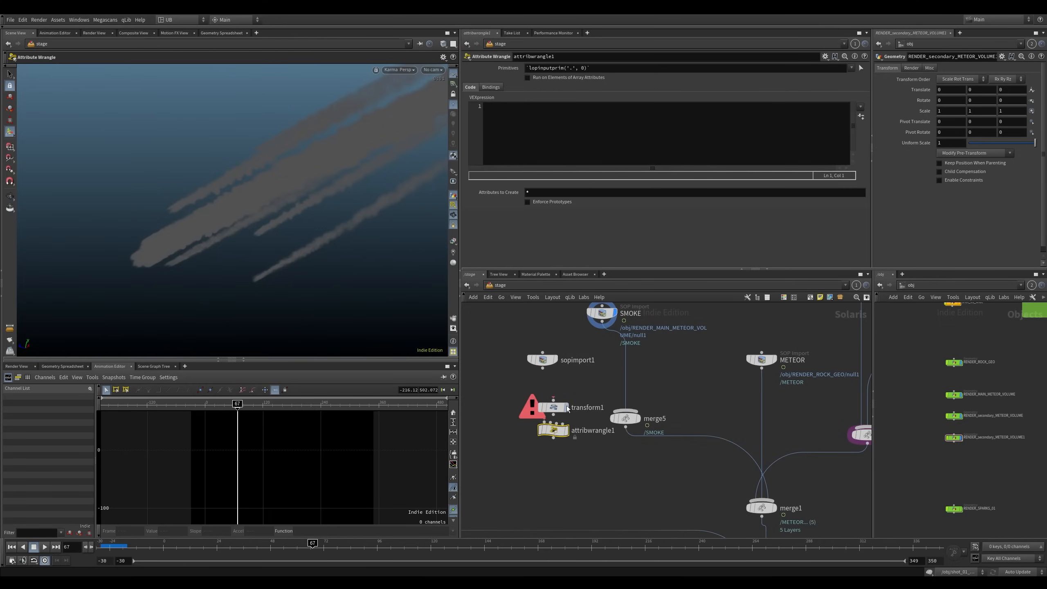
# Delete the Transform and Attribute Wrangle nodes from the stage network
pyautogui.moveTo(575, 387); pyautogui.dragTo(520, 484)
pyautogui.click(554, 431)
pyautogui.moveTo(553, 431); pyautogui.dragTo(554, 452)
pyautogui.moveTo(576, 384); pyautogui.dragTo(526, 472)
pyautogui.press('Delete')
pyautogui.scroll(-6, 579, 412)
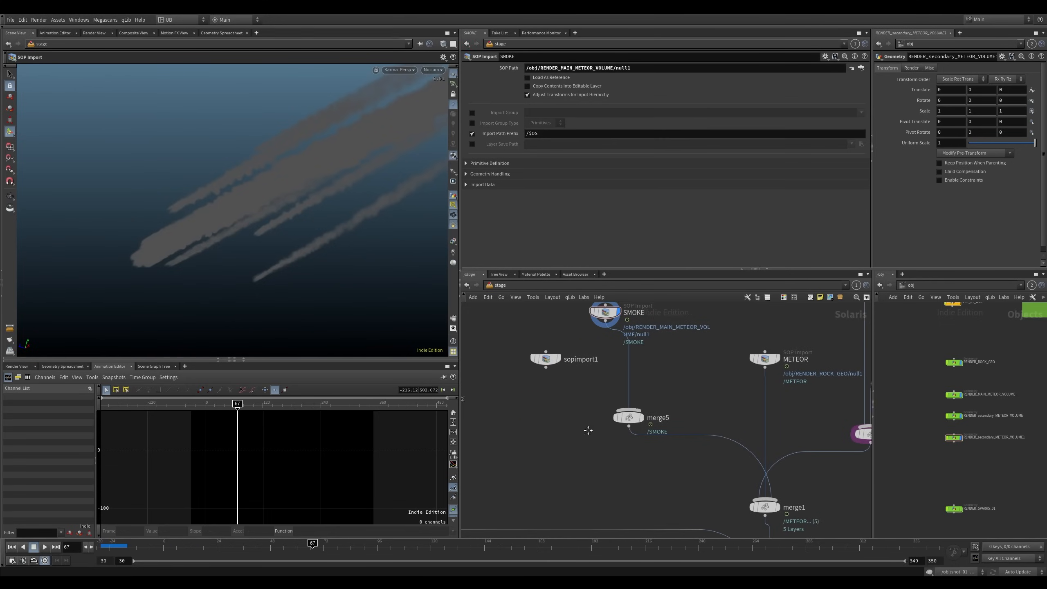
# Duplicate the whole cloud, smoke, meteor and light network and place the copy beside the original
pyautogui.moveTo(748, 305); pyautogui.dragTo(550, 474)
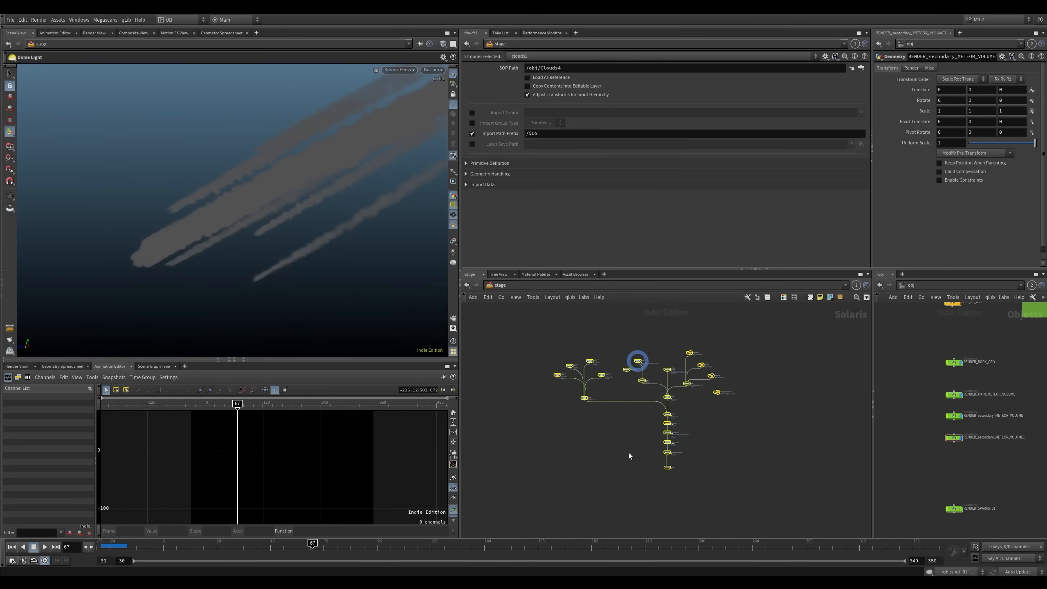
pyautogui.moveTo(671, 398); pyautogui.dragTo(609, 388)
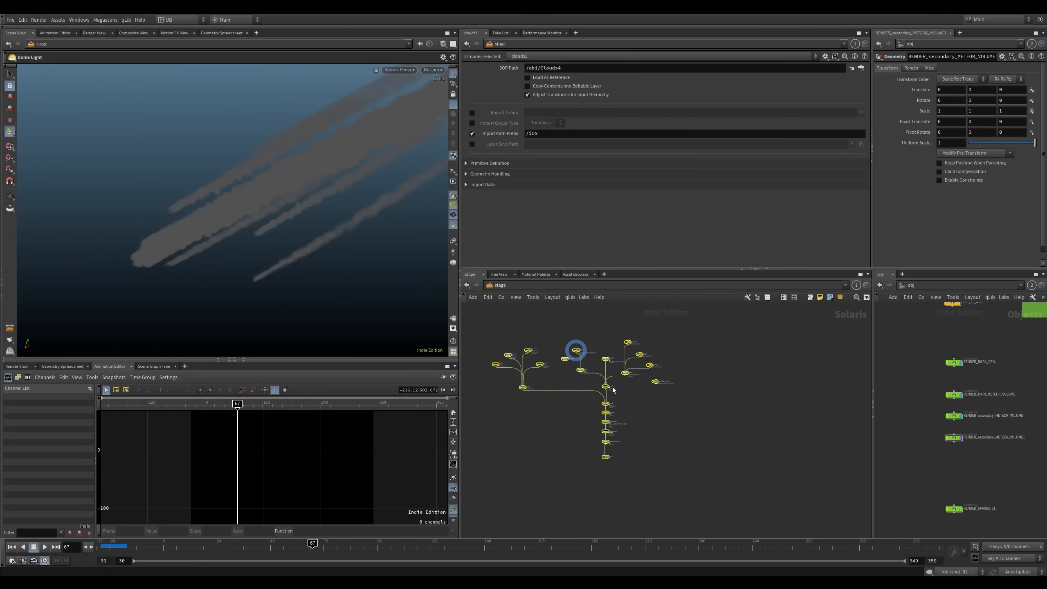
pyautogui.keyDown('alt'); pyautogui.moveTo(753, 414); pyautogui.dragTo(752, 413); pyautogui.keyUp('alt')
pyautogui.click(770, 367)
pyautogui.moveTo(720, 375); pyautogui.dragTo(685, 394, button='middle')
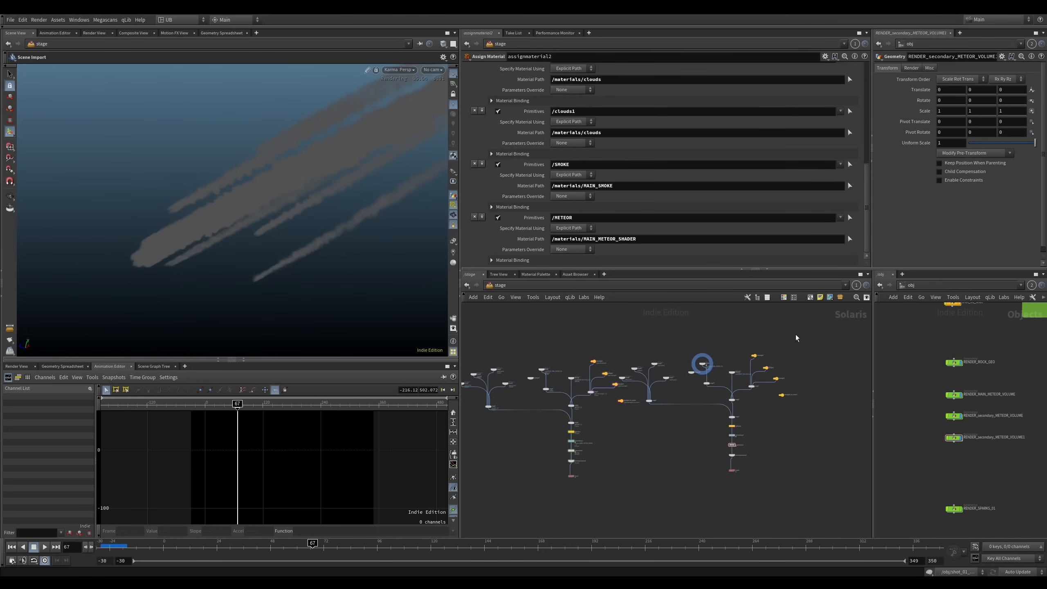
# Shift the duplicated node tree slightly, then select all of it and delete it
pyautogui.moveTo(678, 341); pyautogui.dragTo(627, 416)
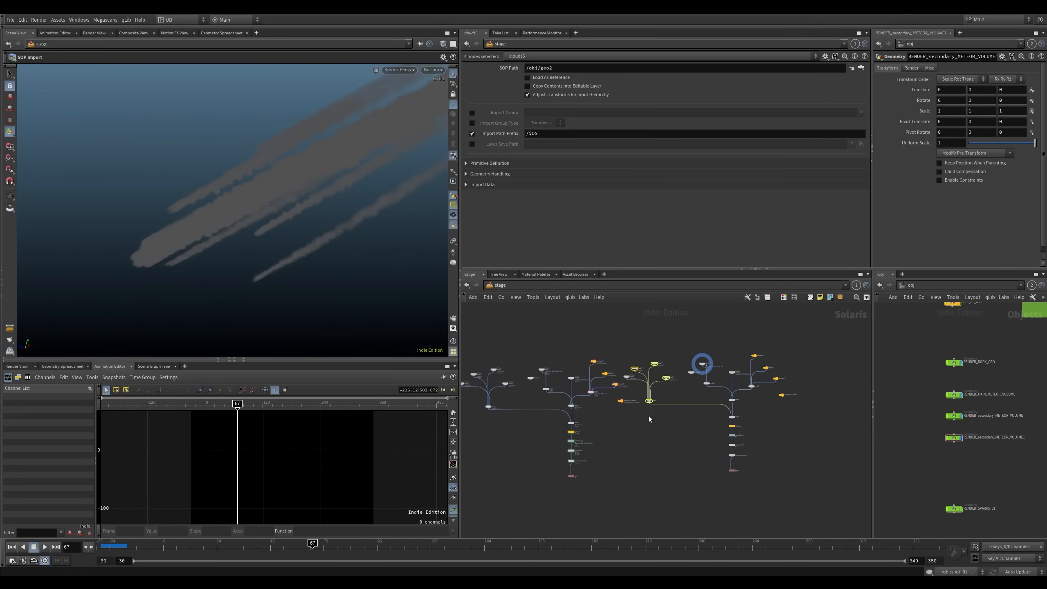
pyautogui.moveTo(806, 308); pyautogui.dragTo(627, 484)
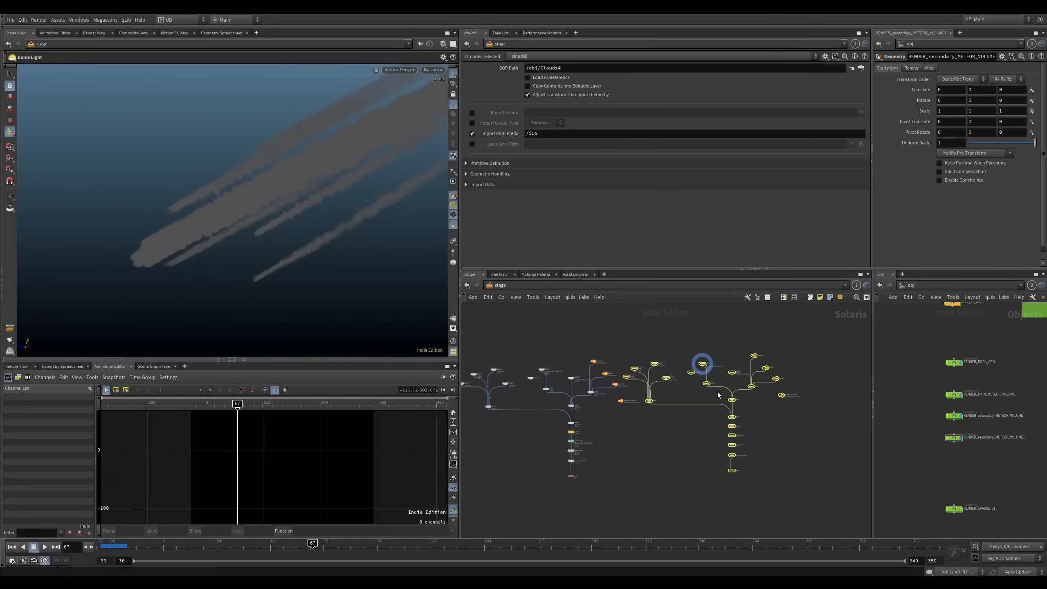
pyautogui.moveTo(735, 404); pyautogui.dragTo(752, 407)
pyautogui.click(709, 451)
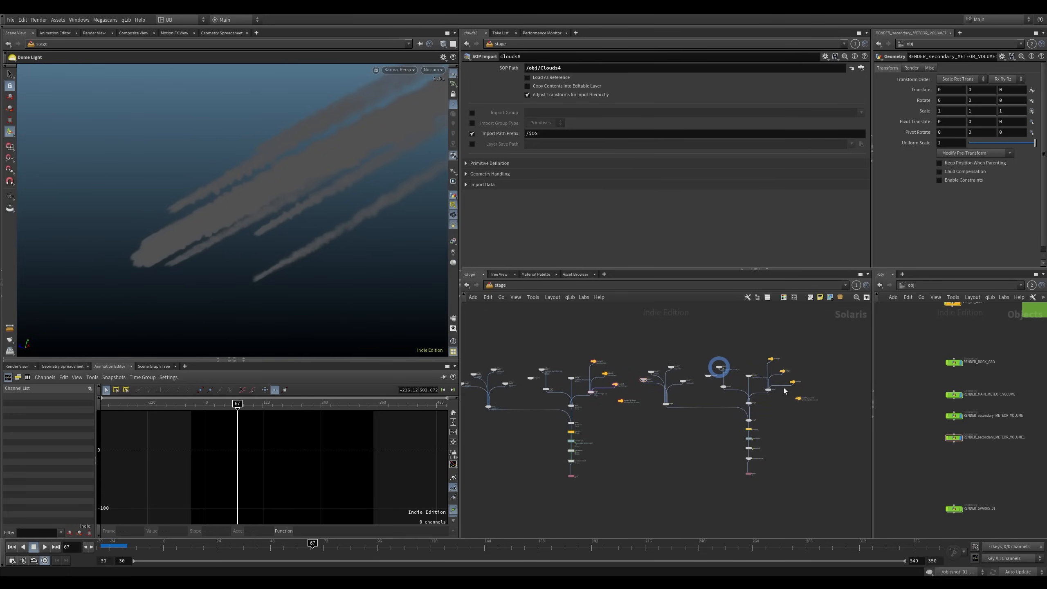
pyautogui.moveTo(836, 329); pyautogui.dragTo(638, 479)
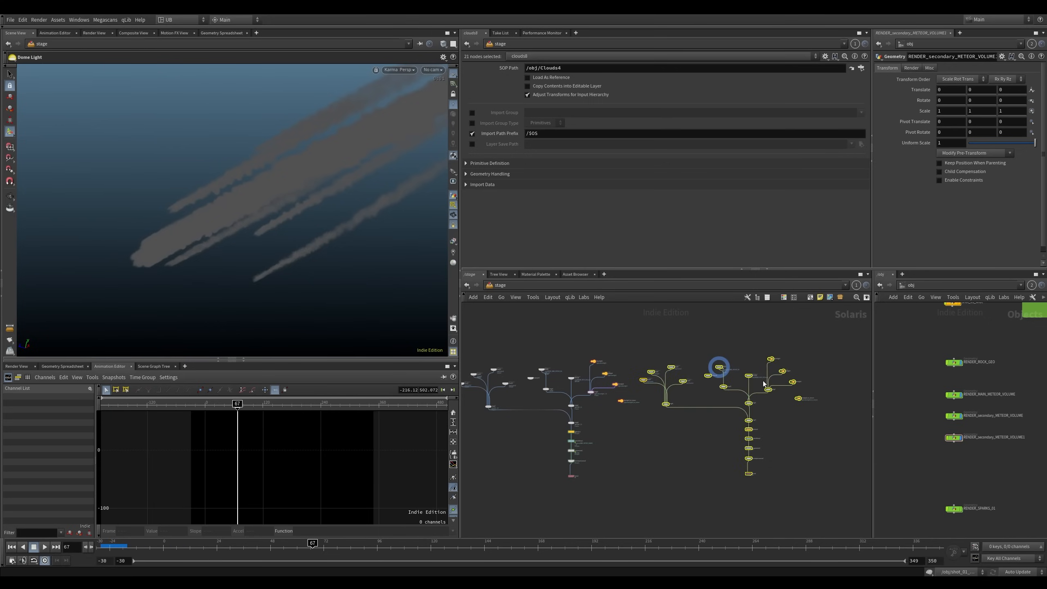
pyautogui.press('Delete')
# Go inside RENDER_MAIN_METEOR_VOLUME in the object network and assign its null1 as the SOP path of sopimport1
pyautogui.scroll(3, 574, 371)
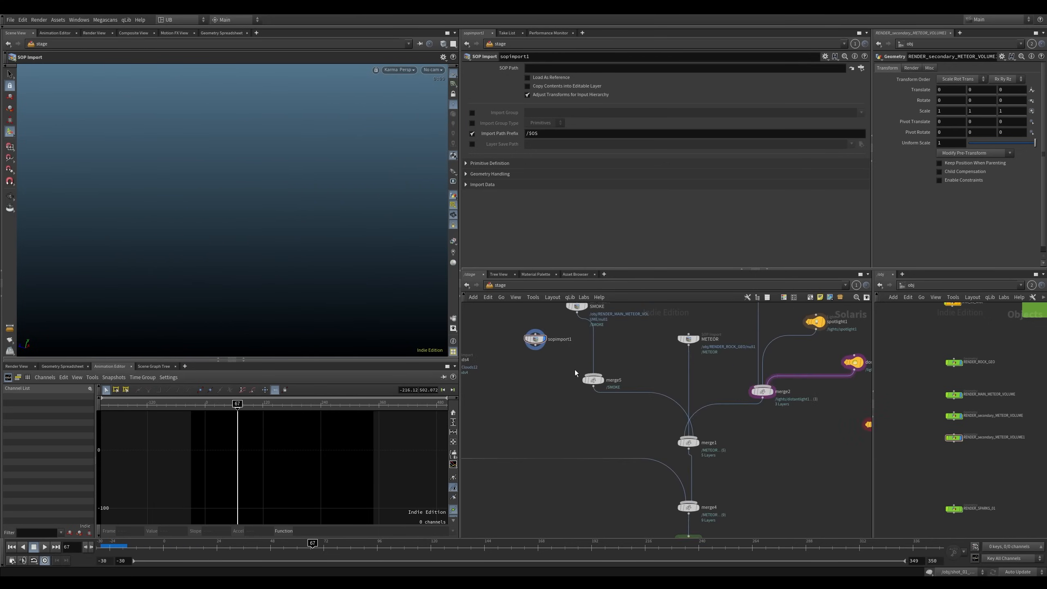
pyautogui.moveTo(575, 370); pyautogui.dragTo(574, 399, button='middle')
pyautogui.scroll(2, 571, 399)
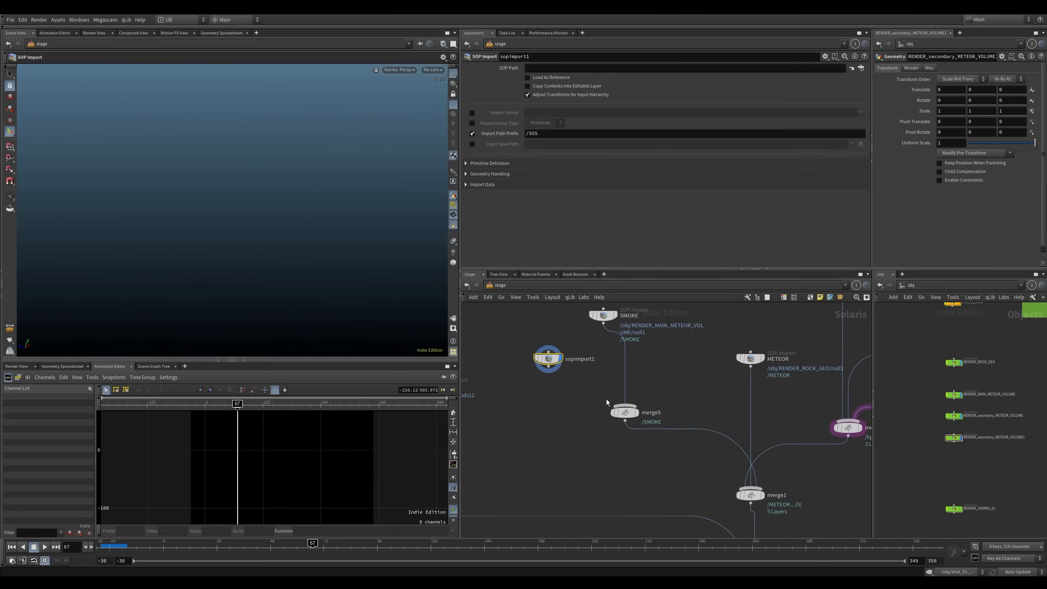
pyautogui.scroll(2, 918, 423)
pyautogui.moveTo(902, 366); pyautogui.dragTo(889, 367, button='middle')
pyautogui.moveTo(921, 333); pyautogui.dragTo(982, 374)
pyautogui.moveTo(918, 411); pyautogui.dragTo(977, 384)
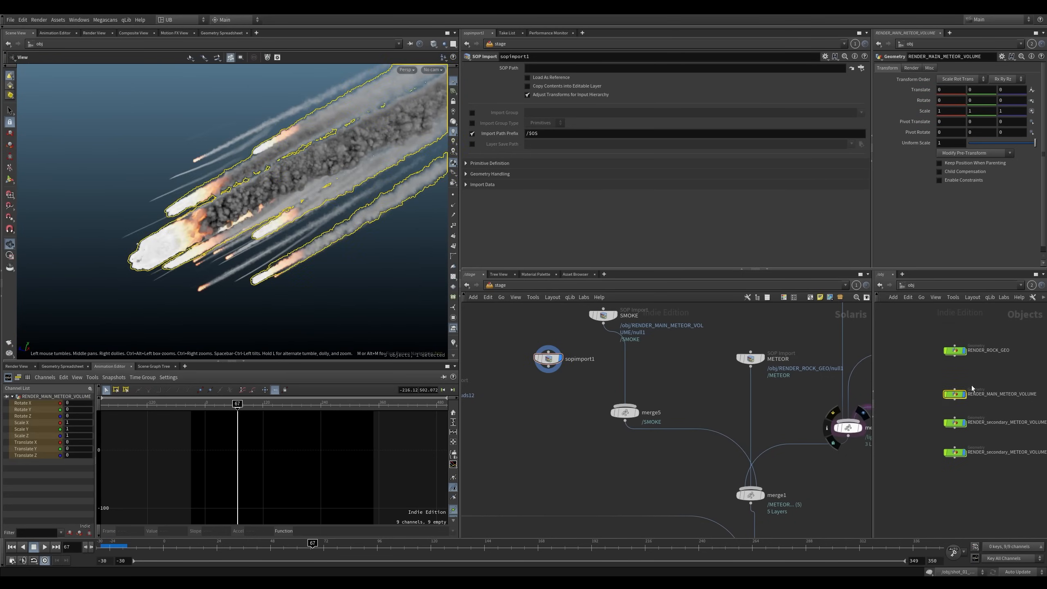
pyautogui.press('i')
pyautogui.click(554, 357)
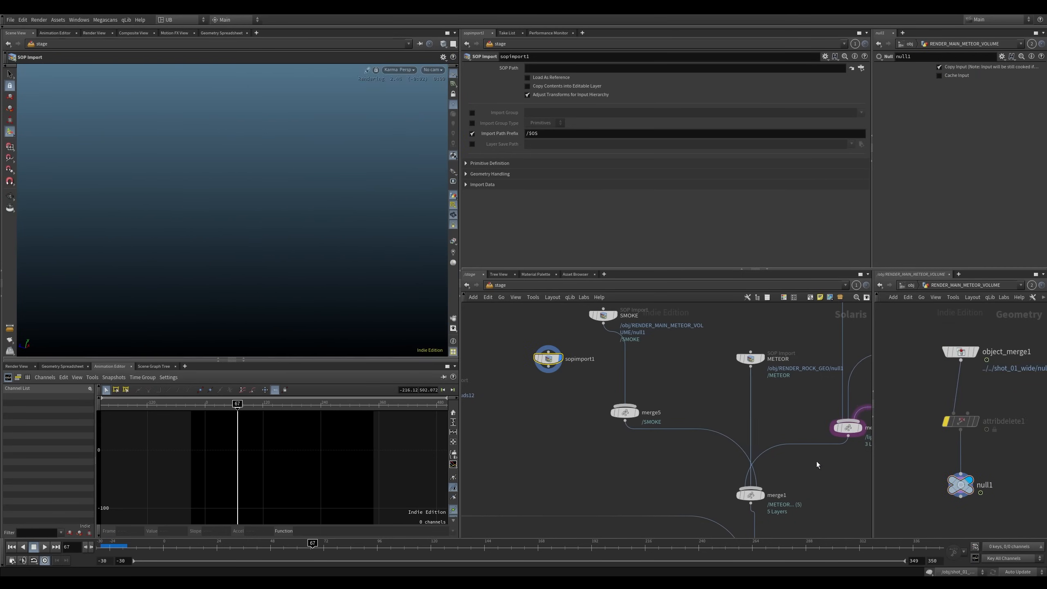
pyautogui.moveTo(960, 485); pyautogui.dragTo(635, 69)
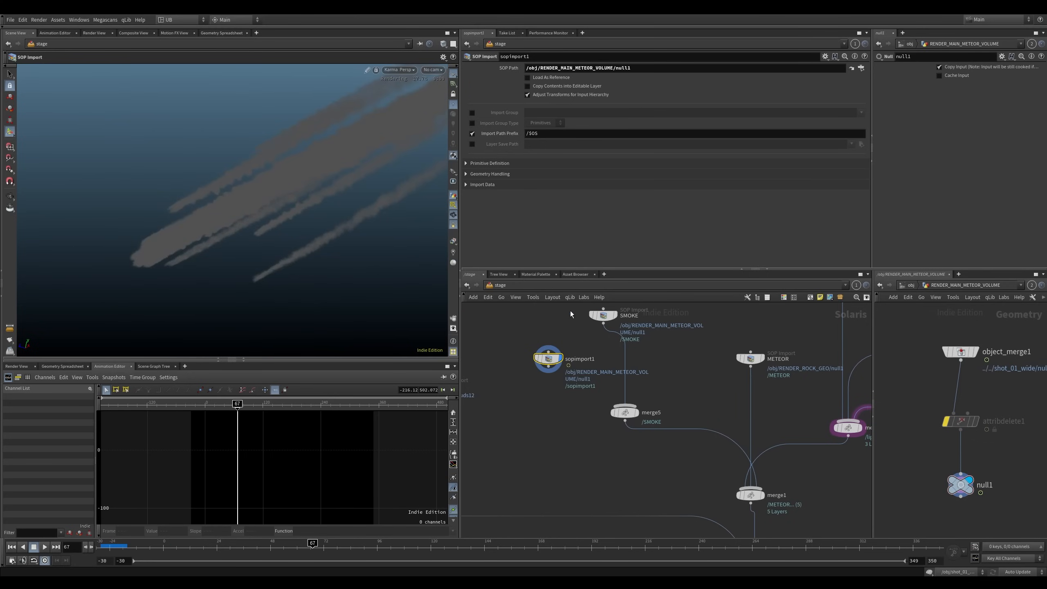
# Move sopimport1 to empty space above the network, add a Merge node beside it and connect the import to it
pyautogui.moveTo(558, 404); pyautogui.dragTo(612, 428, button='middle')
pyautogui.scroll(-4, 610, 426)
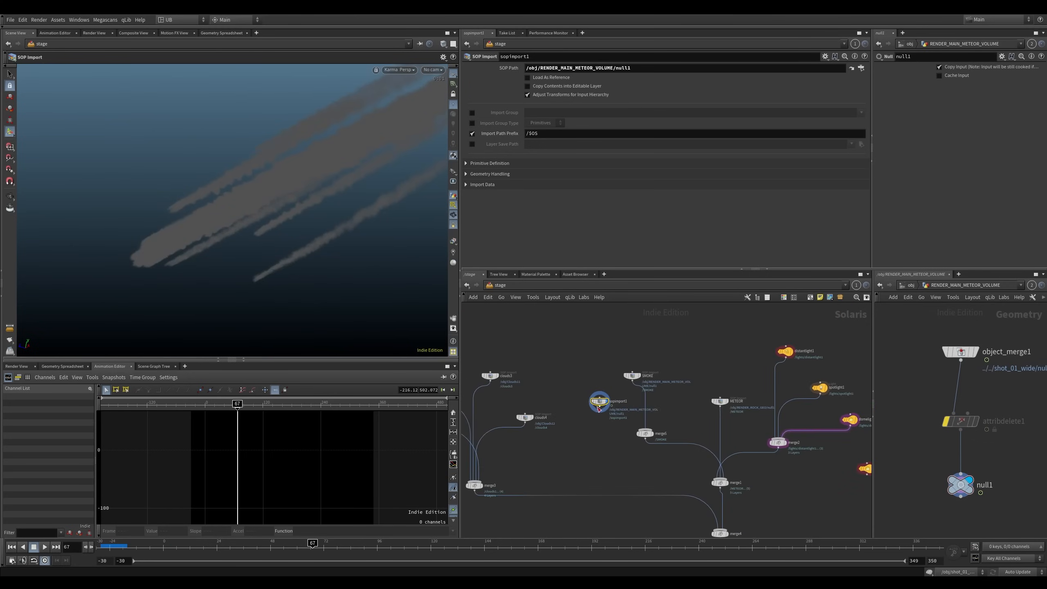
pyautogui.moveTo(599, 400); pyautogui.dragTo(654, 316)
pyautogui.moveTo(671, 319); pyautogui.dragTo(607, 392, button='middle')
pyautogui.click(615, 388)
pyautogui.press('Tab')
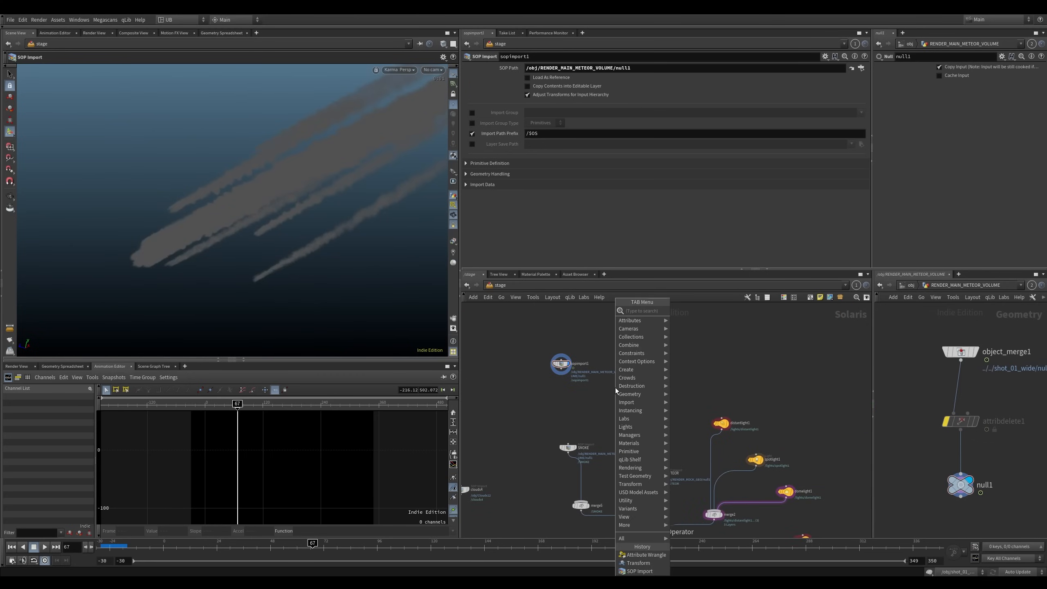
pyautogui.write('mer')
pyautogui.press('Return')
pyautogui.click(615, 388)
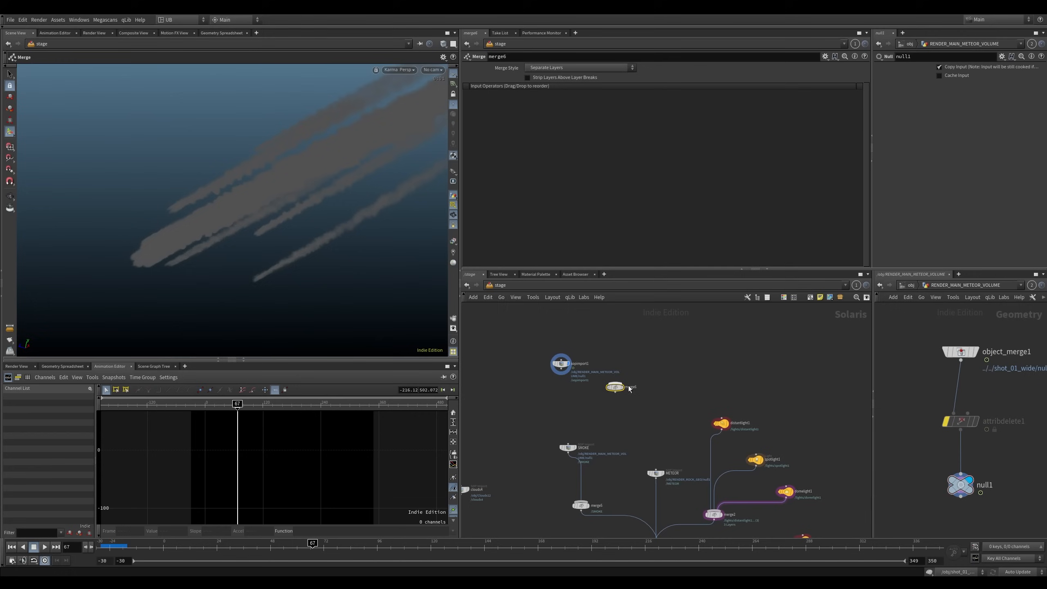
pyautogui.moveTo(616, 389); pyautogui.dragTo(561, 369)
# Add a Dome Light to the stage and connect it to the new Merge node
pyautogui.scroll(2, 642, 362)
pyautogui.press('Tab')
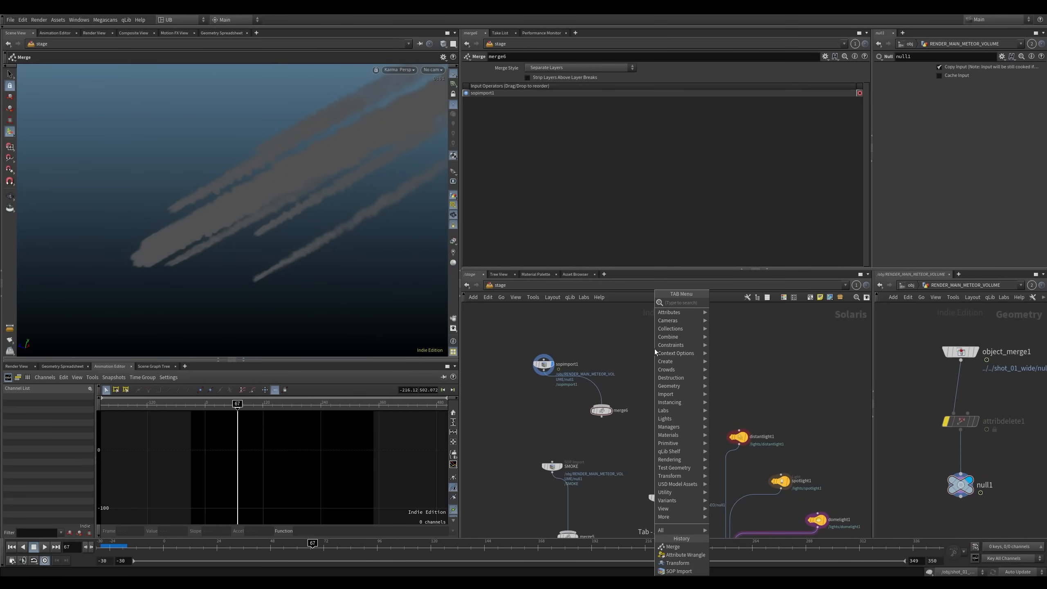
pyautogui.write('dome')
pyautogui.press('Return')
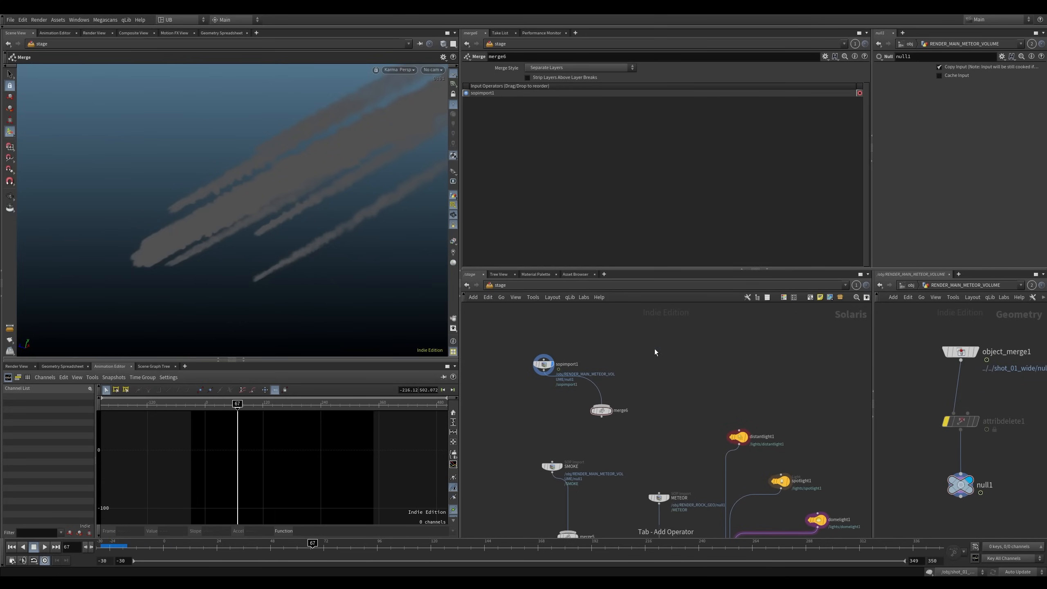
pyautogui.click(655, 349)
pyautogui.moveTo(655, 355); pyautogui.dragTo(612, 405)
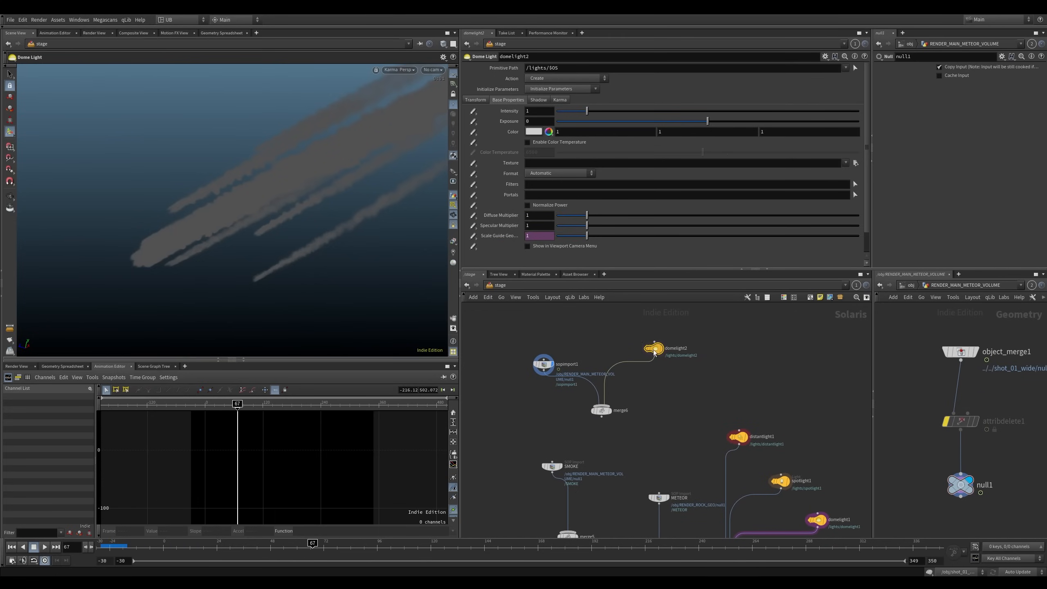
# Nudge the new dome light node into place and display the result of the new Merge node
pyautogui.moveTo(658, 350); pyautogui.dragTo(659, 357)
pyautogui.press('r')
pyautogui.click(638, 403)
pyautogui.click(602, 410)
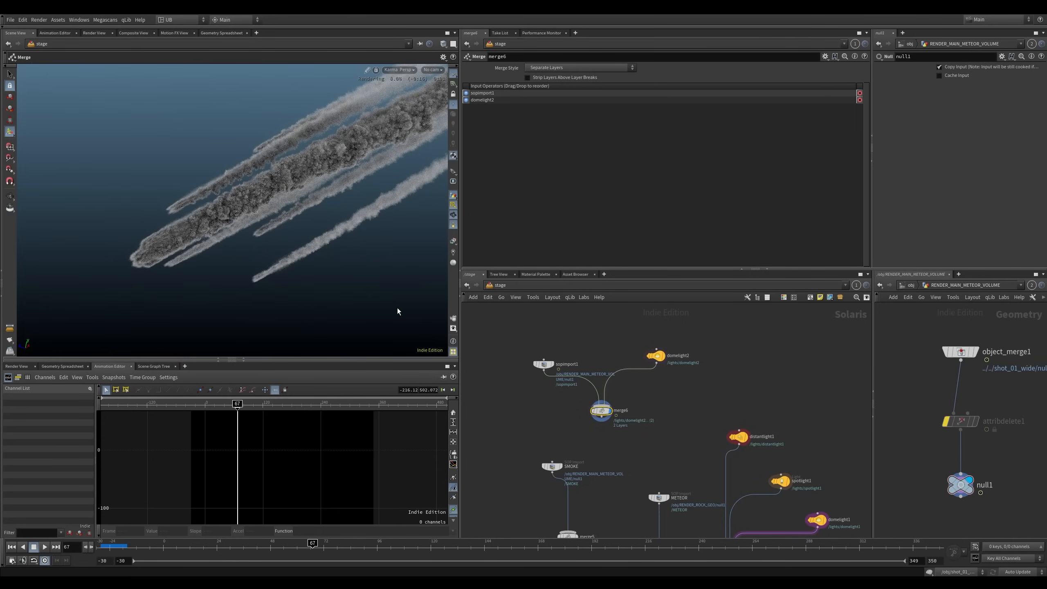
# Give the new dome light the texture $HIP/Sky_18.hdr used by domelight1 and set its exposure to 3
pyautogui.moveTo(642, 418); pyautogui.dragTo(570, 305, button='middle')
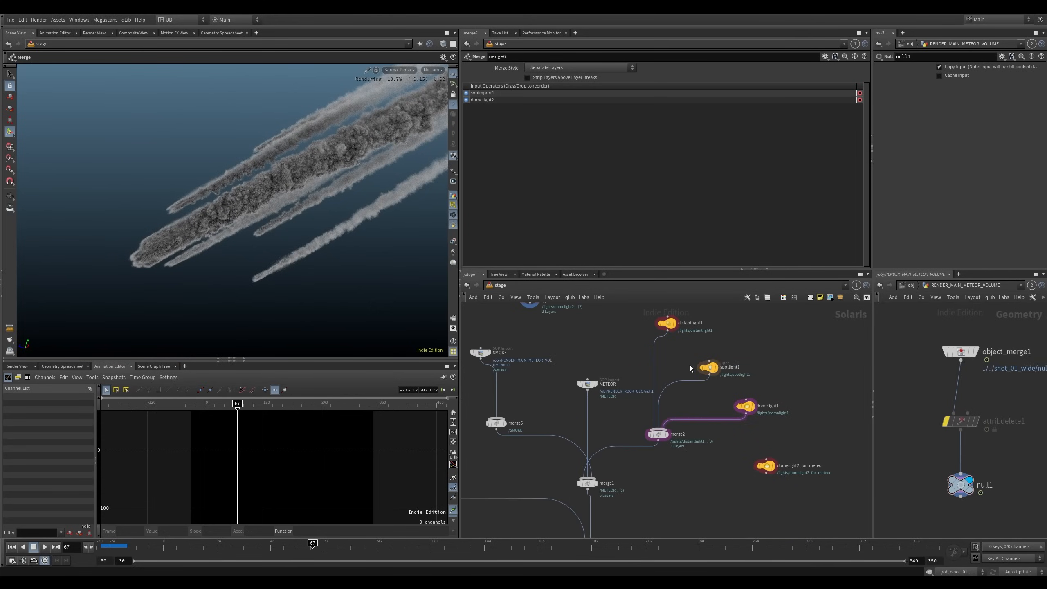
pyautogui.click(746, 407)
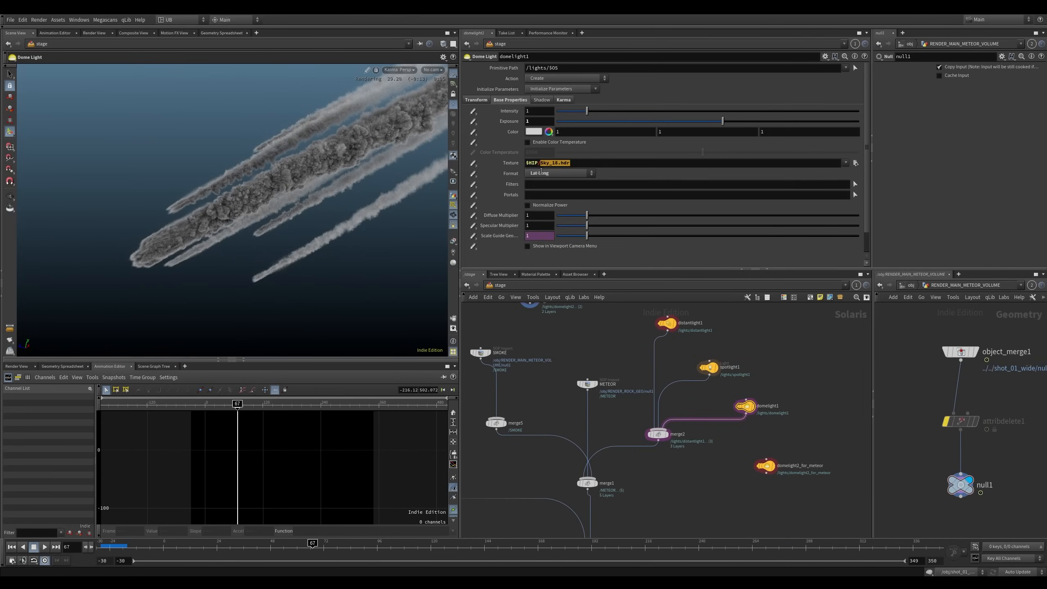
pyautogui.moveTo(612, 360); pyautogui.dragTo(647, 479, button='middle')
pyautogui.click(621, 362)
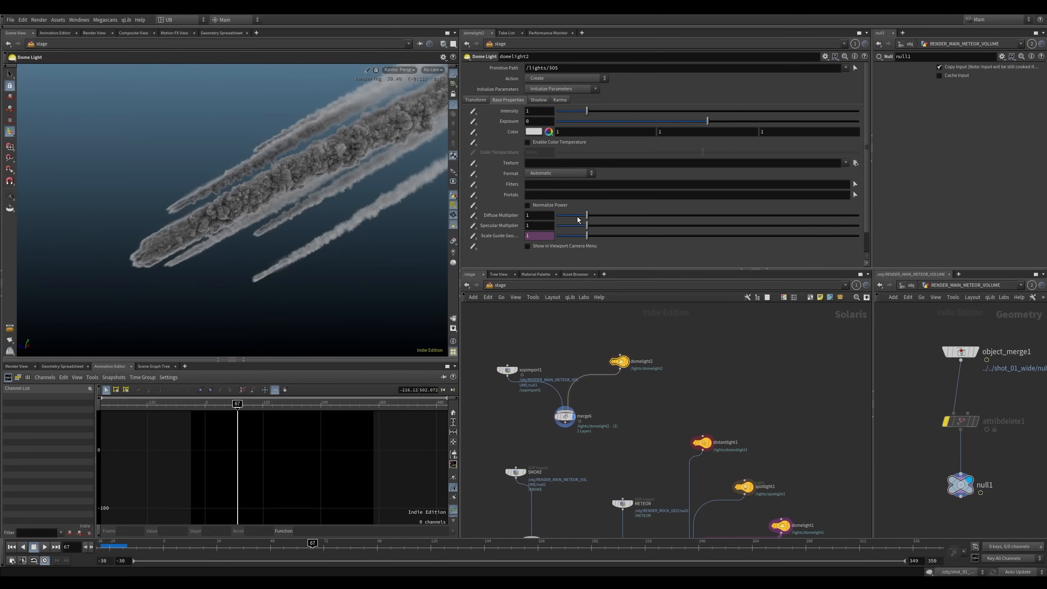
pyautogui.click(568, 162)
pyautogui.write('$HIP/Sky_18.hdr')
pyautogui.press('Return')
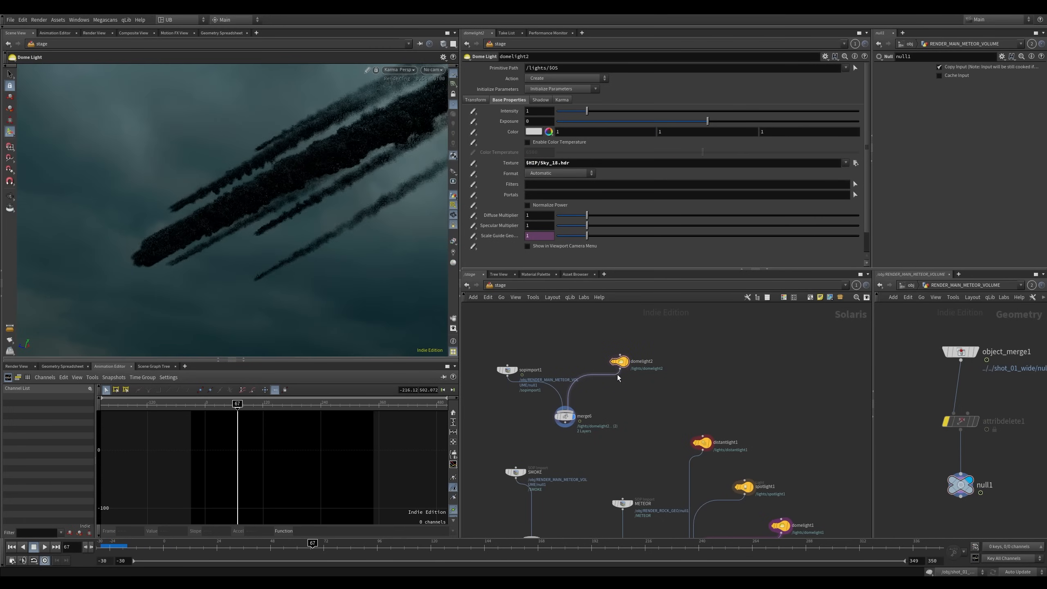
pyautogui.write('3')
pyautogui.press('Return')
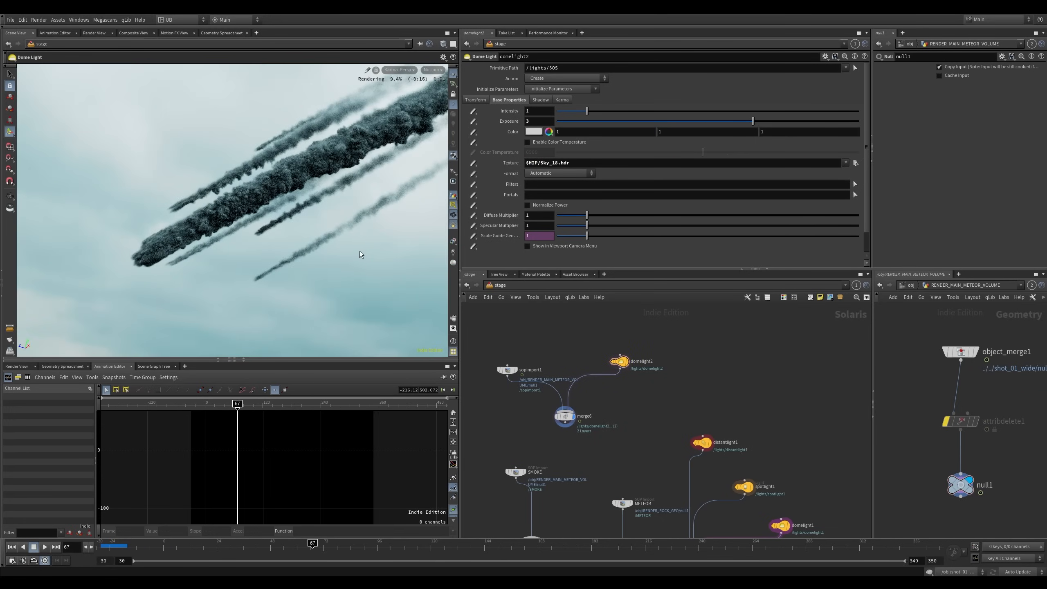
# Inspect the dome-lit smoke trails in the Karma viewport from different angles
pyautogui.keyDown('alt'); pyautogui.moveTo(360, 251); pyautogui.dragTo(289, 212); pyautogui.keyUp('alt')
pyautogui.keyDown('alt'); pyautogui.moveTo(289, 213); pyautogui.dragTo(244, 223, button='middle'); pyautogui.keyUp('alt')
pyautogui.keyDown('alt'); pyautogui.moveTo(244, 223); pyautogui.dragTo(287, 244); pyautogui.keyUp('alt')
pyautogui.keyDown('alt'); pyautogui.moveTo(198, 235); pyautogui.dragTo(363, 194); pyautogui.keyUp('alt')
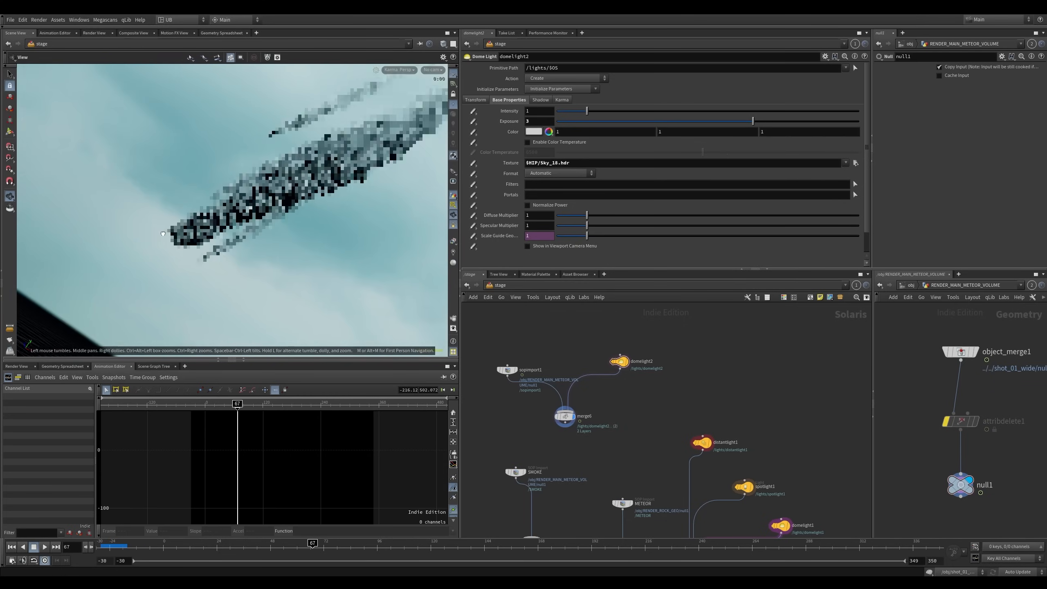
pyautogui.keyDown('alt'); pyautogui.moveTo(371, 178); pyautogui.dragTo(240, 241, button='middle'); pyautogui.keyUp('alt')
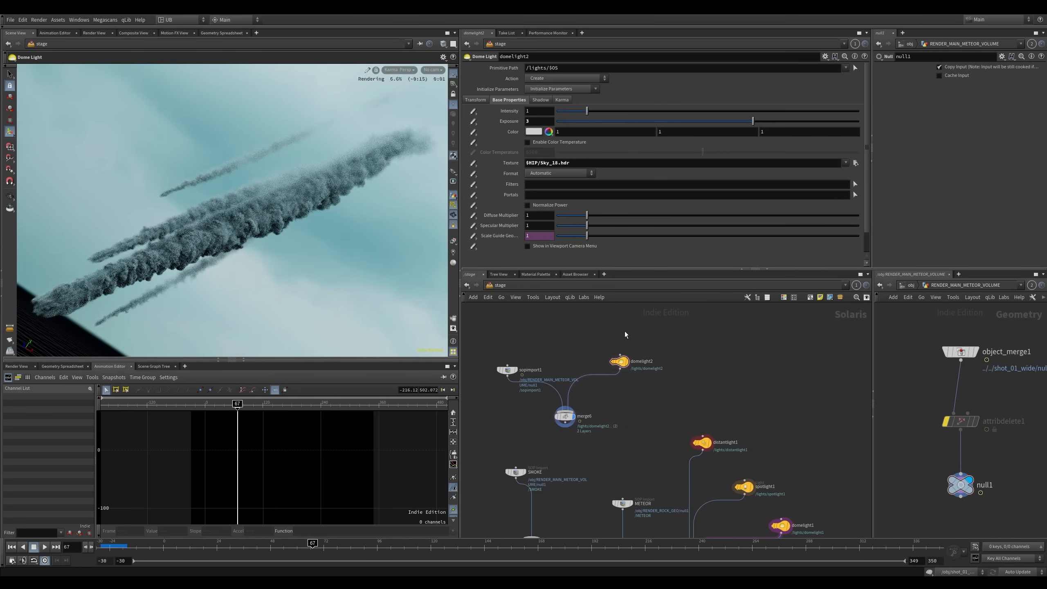
# Delete the demonstration nodes: sopimport1, its Merge node and the new dome light
pyautogui.moveTo(625, 331); pyautogui.dragTo(491, 436)
pyautogui.press('Delete')
pyautogui.moveTo(579, 397); pyautogui.dragTo(617, 251, button='middle')
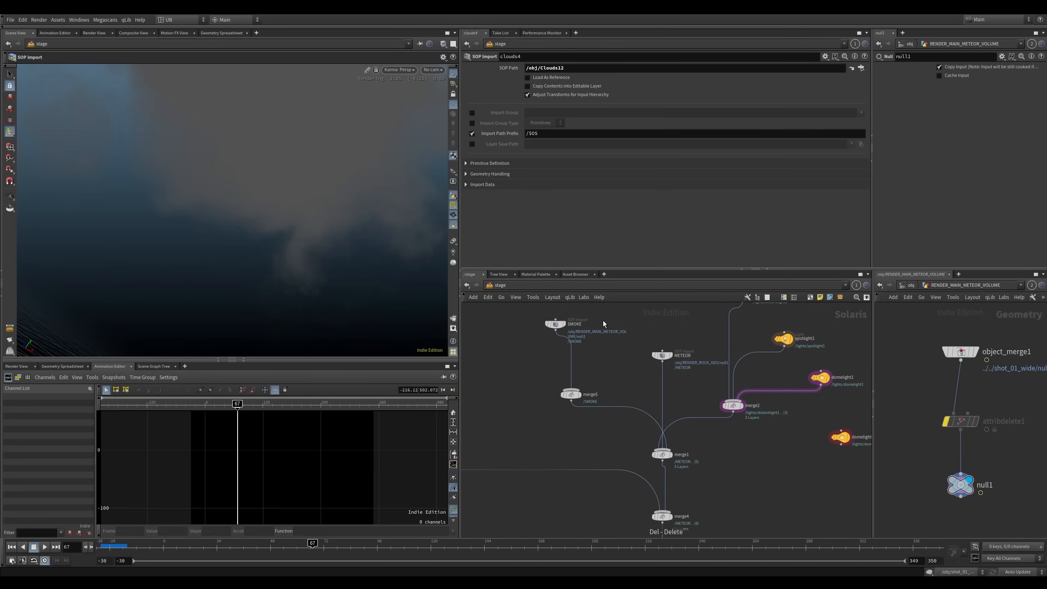
# Review the existing SMOKE branch and the clouds SOP Import nodes feeding the stage's merge nodes
pyautogui.moveTo(608, 306); pyautogui.dragTo(519, 381)
pyautogui.moveTo(567, 342); pyautogui.dragTo(576, 352, button='middle')
pyautogui.moveTo(565, 338); pyautogui.dragTo(576, 358)
pyautogui.moveTo(560, 384); pyautogui.dragTo(710, 365, button='middle')
pyautogui.moveTo(633, 346); pyautogui.dragTo(563, 389)
pyautogui.moveTo(563, 387); pyautogui.dragTo(440, 396, button='middle')
pyautogui.click(610, 351)
pyautogui.click(537, 369)
pyautogui.click(493, 402)
pyautogui.moveTo(543, 405); pyautogui.dragTo(726, 433, button='middle')
pyautogui.moveTo(649, 324); pyautogui.dragTo(468, 382)
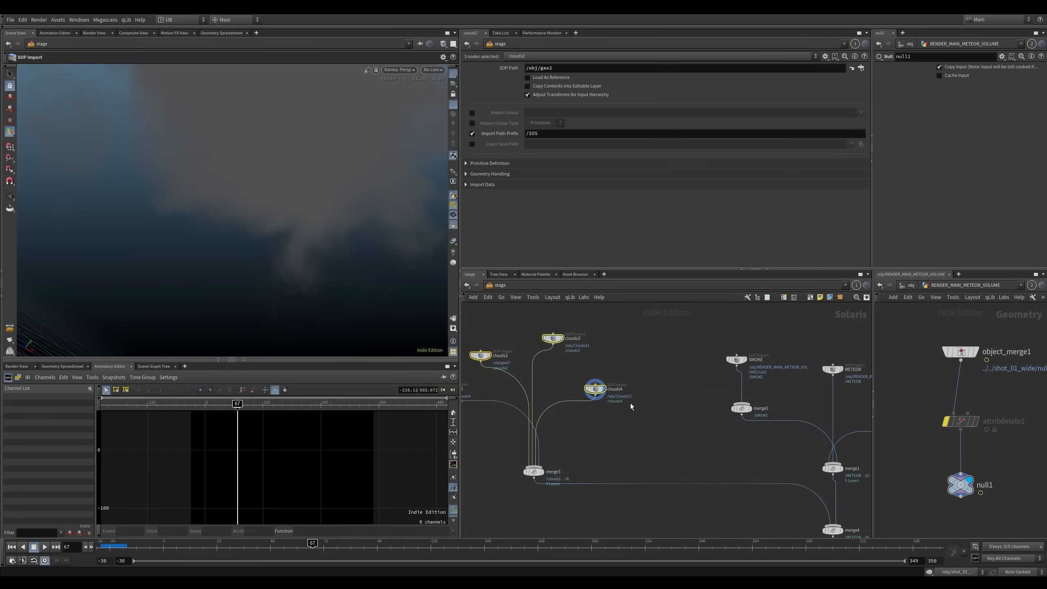
pyautogui.moveTo(630, 402); pyautogui.dragTo(498, 413, button='middle')
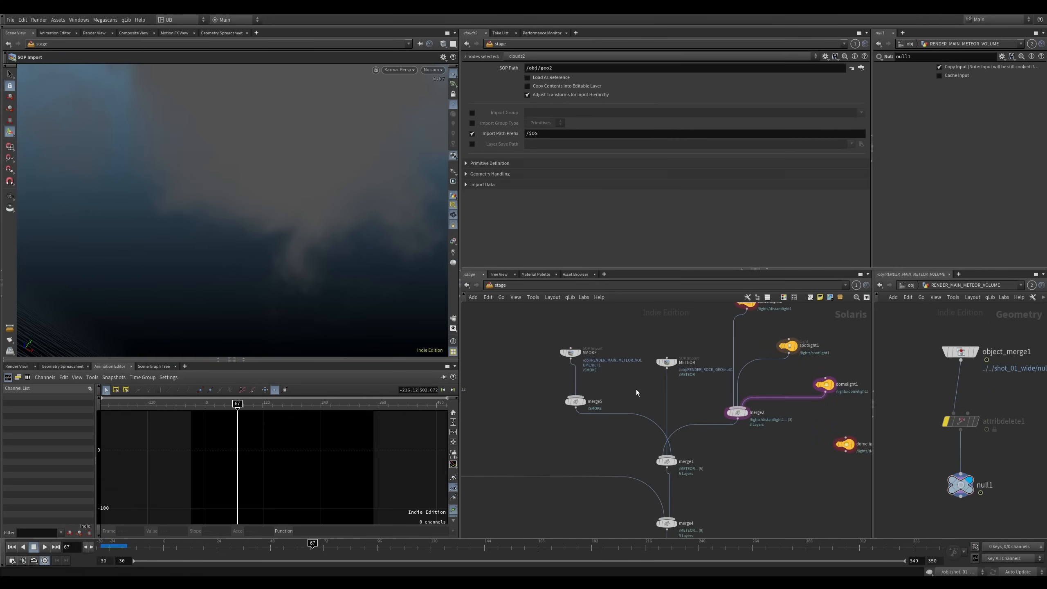
# Display the METEOR SOP Import by itself and examine the imported rock in the viewport from different angles
pyautogui.moveTo(642, 388); pyautogui.dragTo(617, 374, button='middle')
pyautogui.click(640, 350)
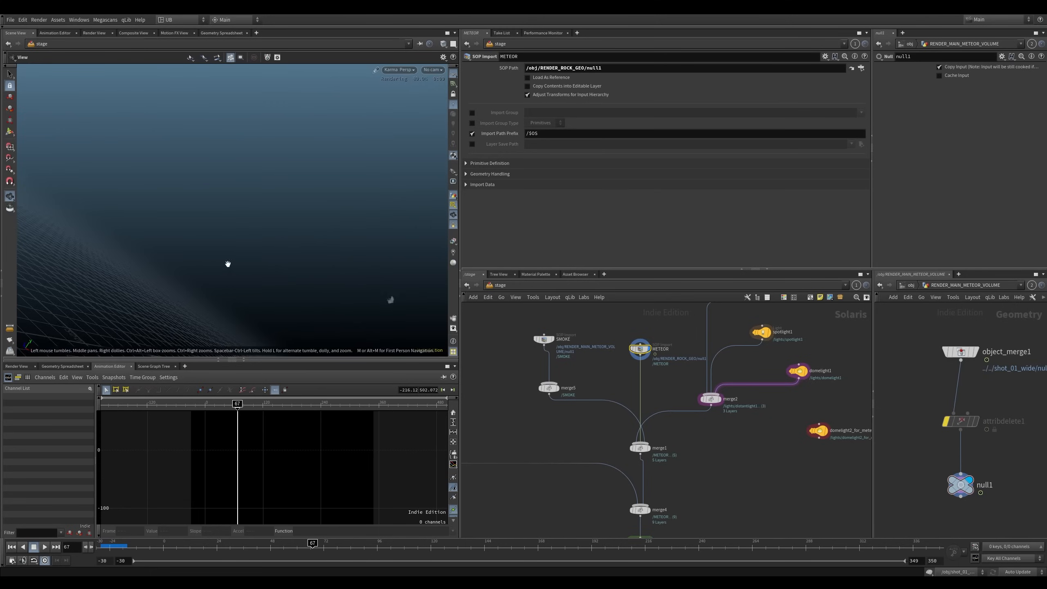
pyautogui.press('s')
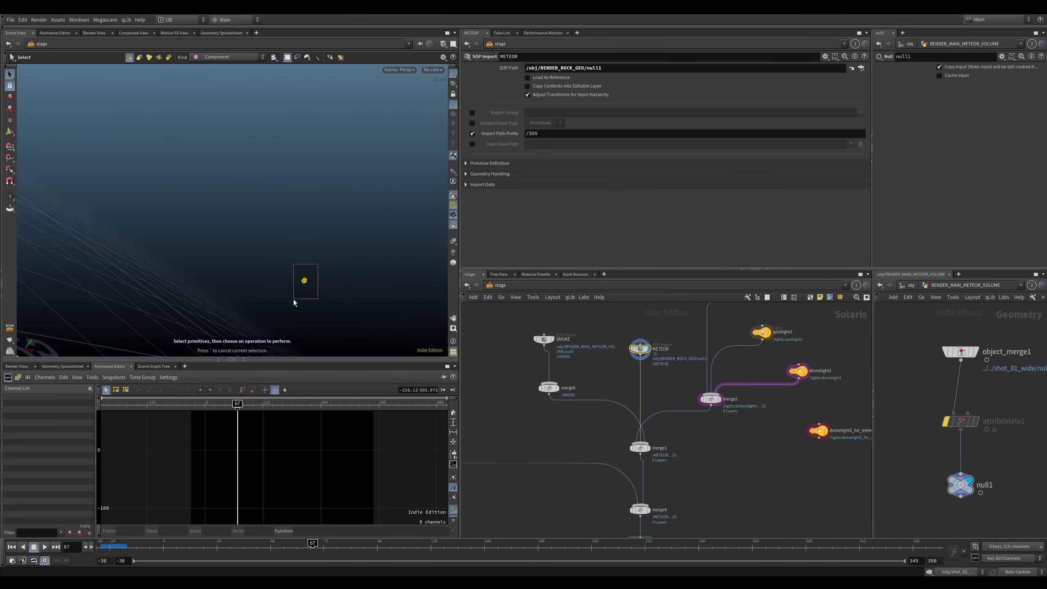
pyautogui.press('Escape')
pyautogui.press('s')
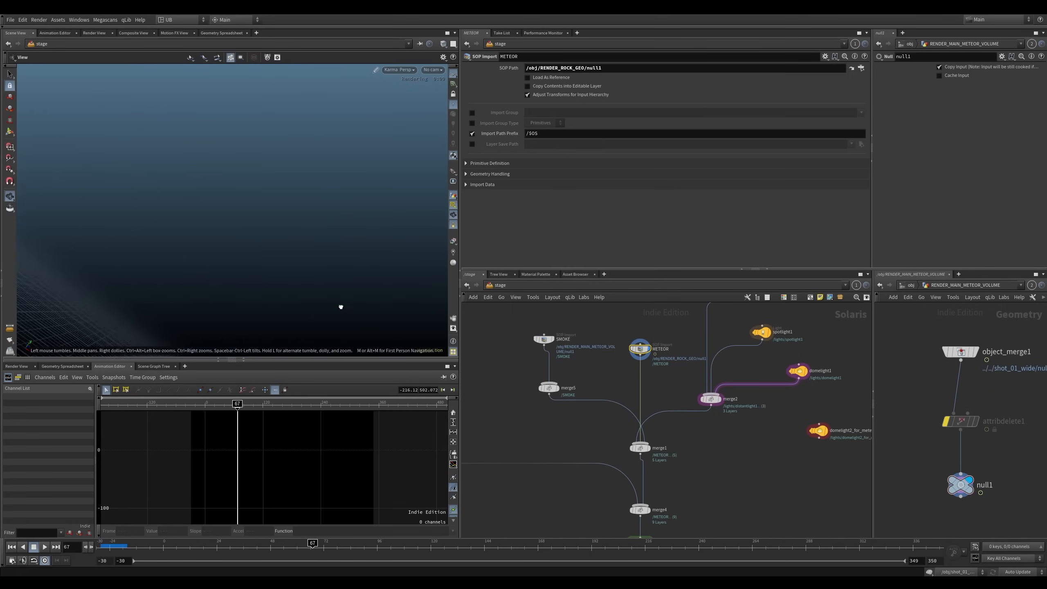
pyautogui.press('Return')
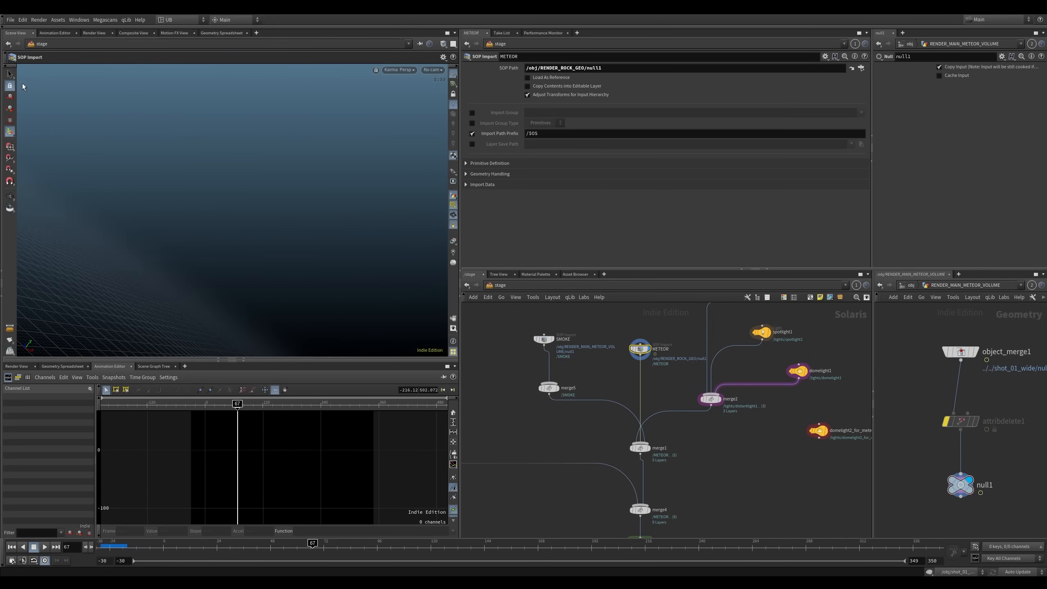
pyautogui.rightClick(9, 77)
pyautogui.click(297, 292)
pyautogui.hotkey('space', 'h')
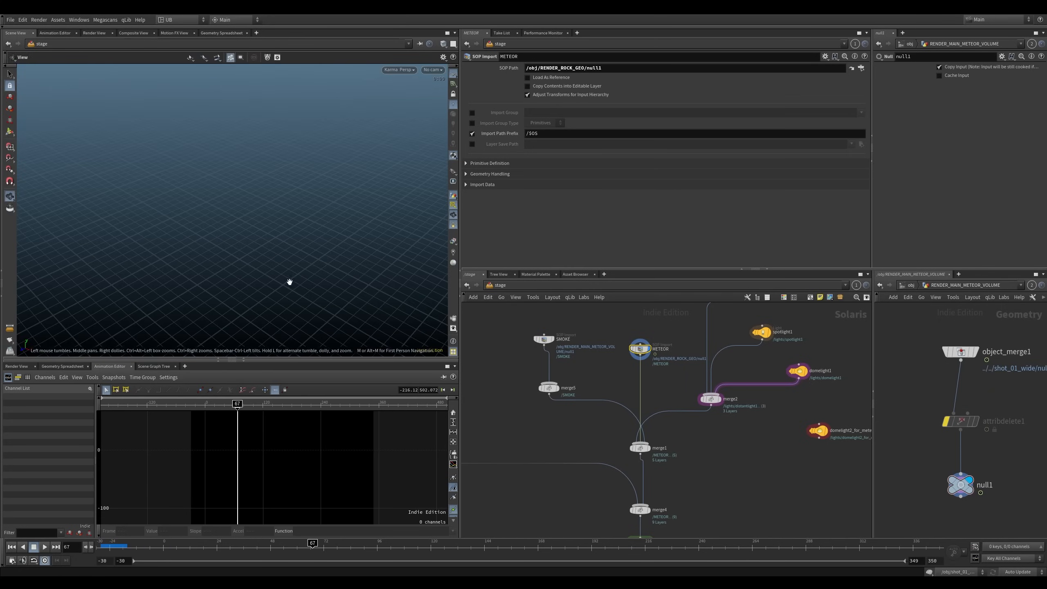
pyautogui.moveTo(333, 247); pyautogui.dragTo(298, 256, button='right')
pyautogui.moveTo(295, 247)
pyautogui.mouseDown()
pyautogui.moveTo(325, 237)
pyautogui.moveTo(288, 238)
pyautogui.mouseUp()
pyautogui.moveTo(288, 238); pyautogui.dragTo(299, 205, button='middle')
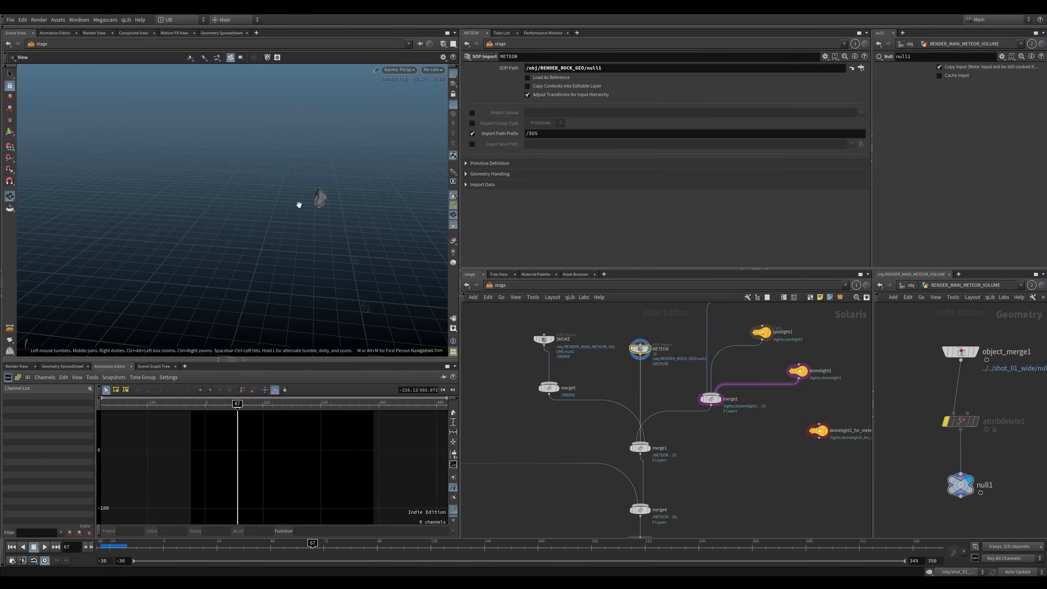
pyautogui.moveTo(299, 205); pyautogui.dragTo(344, 213)
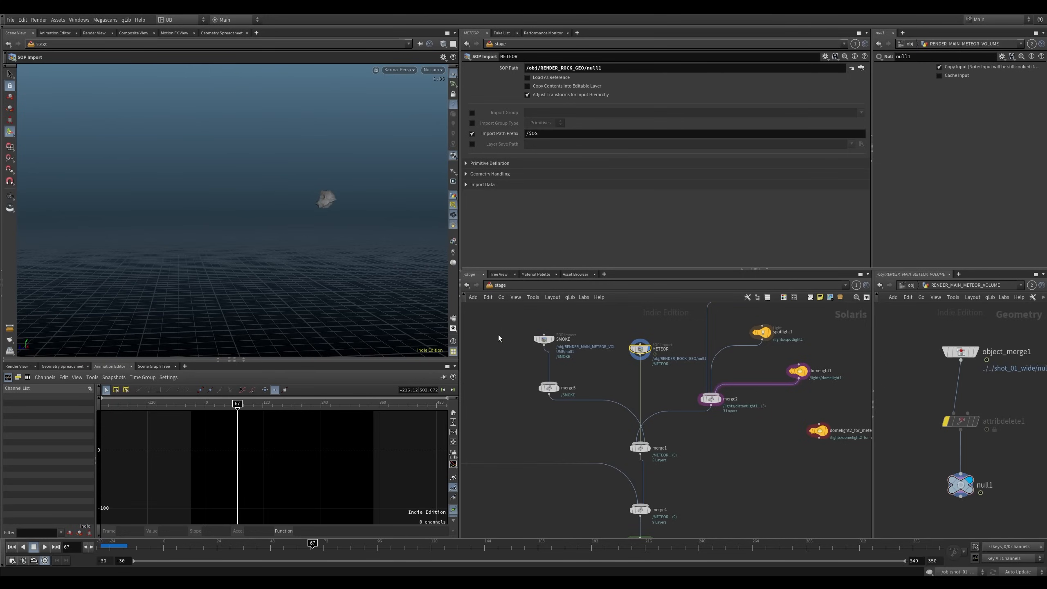
# Switch the viewport from Karma to the standard viewport renderer with the meteor rock in view
pyautogui.moveTo(345, 212); pyautogui.dragTo(324, 216, button='middle')
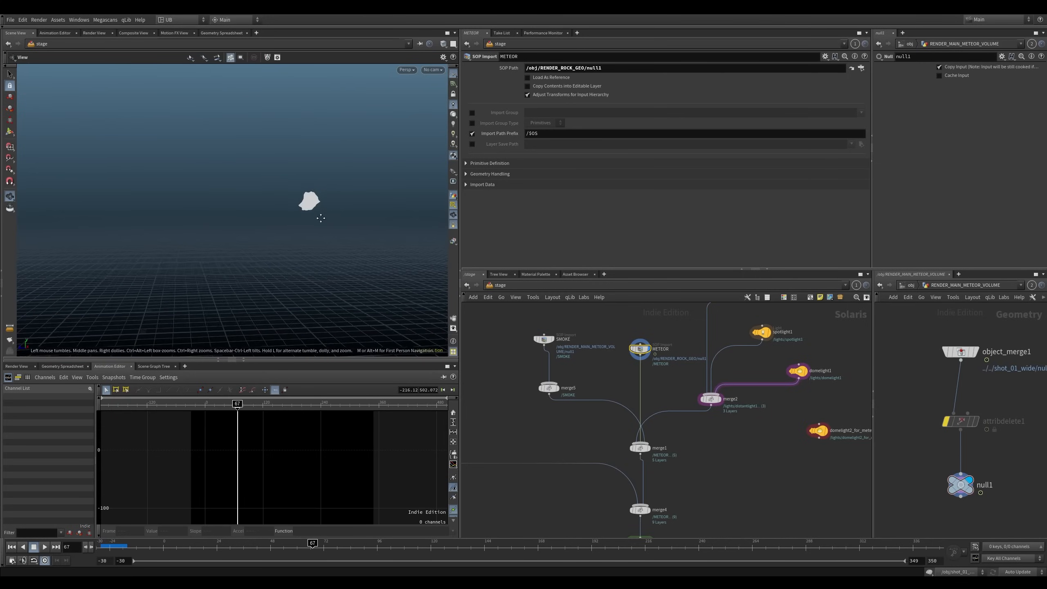
pyautogui.hotkey('alt', '1')
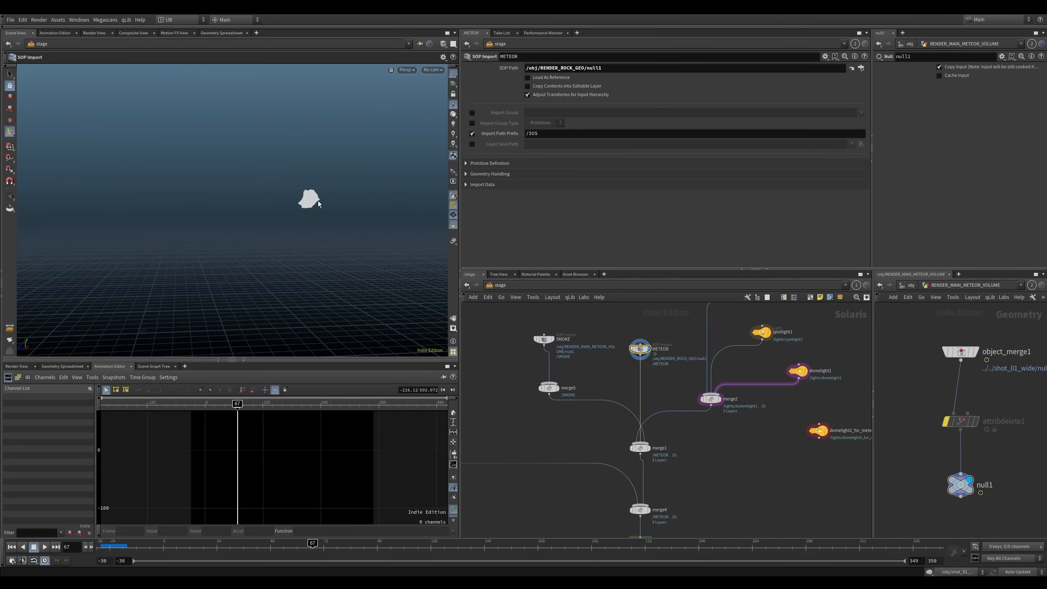
pyautogui.keyDown('alt'); pyautogui.moveTo(319, 206); pyautogui.dragTo(355, 208, button='right'); pyautogui.keyUp('alt')
# Move the three connected light nodes and merge2 slightly away from the METEOR branch in the stage network
pyautogui.moveTo(677, 330); pyautogui.dragTo(603, 393, button='middle')
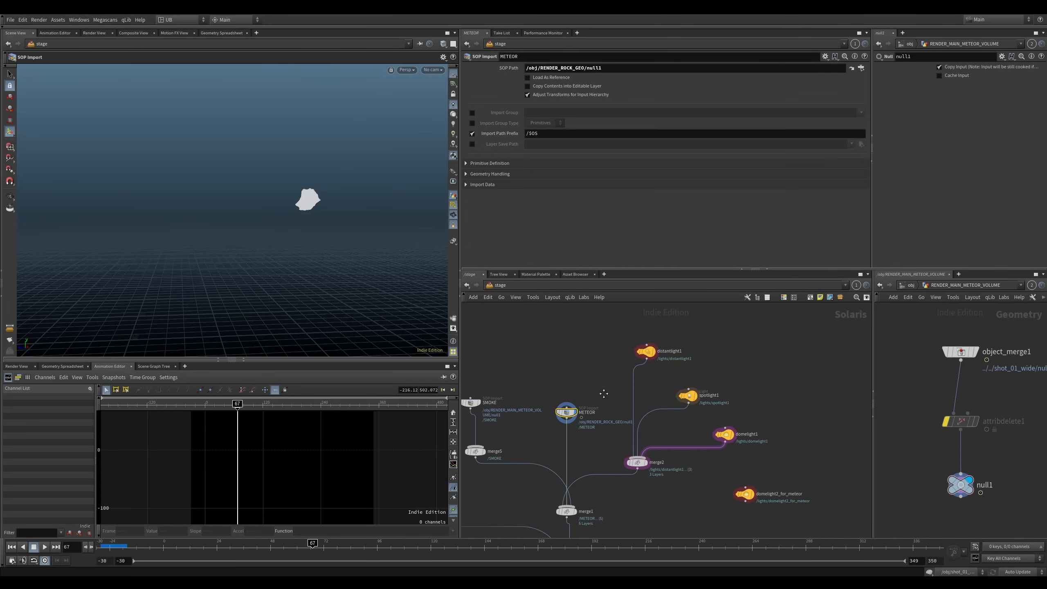
pyautogui.moveTo(615, 332); pyautogui.dragTo(691, 436)
pyautogui.moveTo(744, 329); pyautogui.dragTo(653, 447)
pyautogui.click(623, 392)
# Review distantlight1's base properties and display its light guide in the viewport from different angles
pyautogui.click(662, 337)
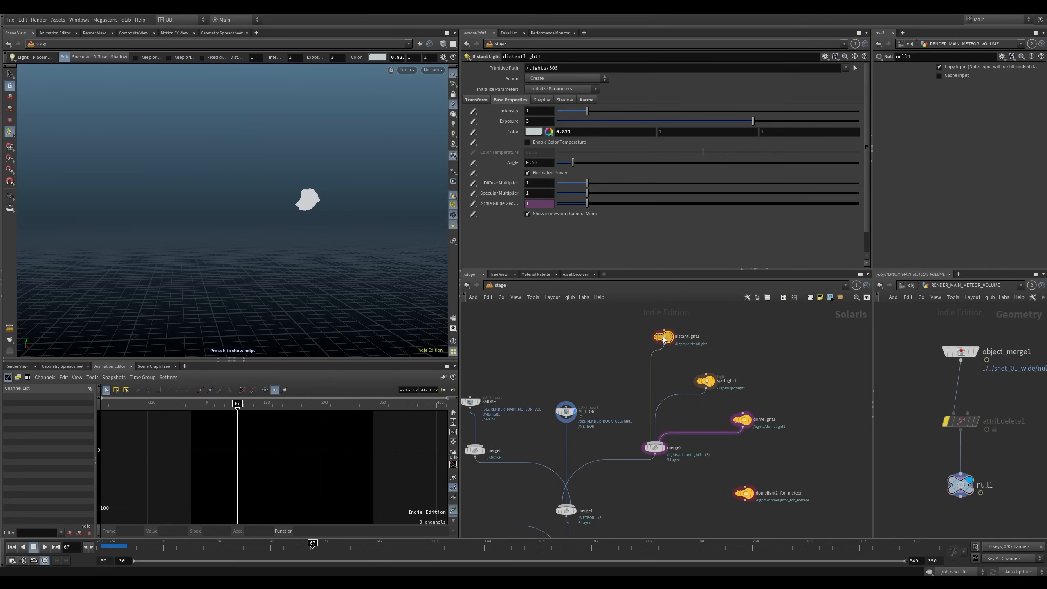
pyautogui.scroll(-3, 591, 330)
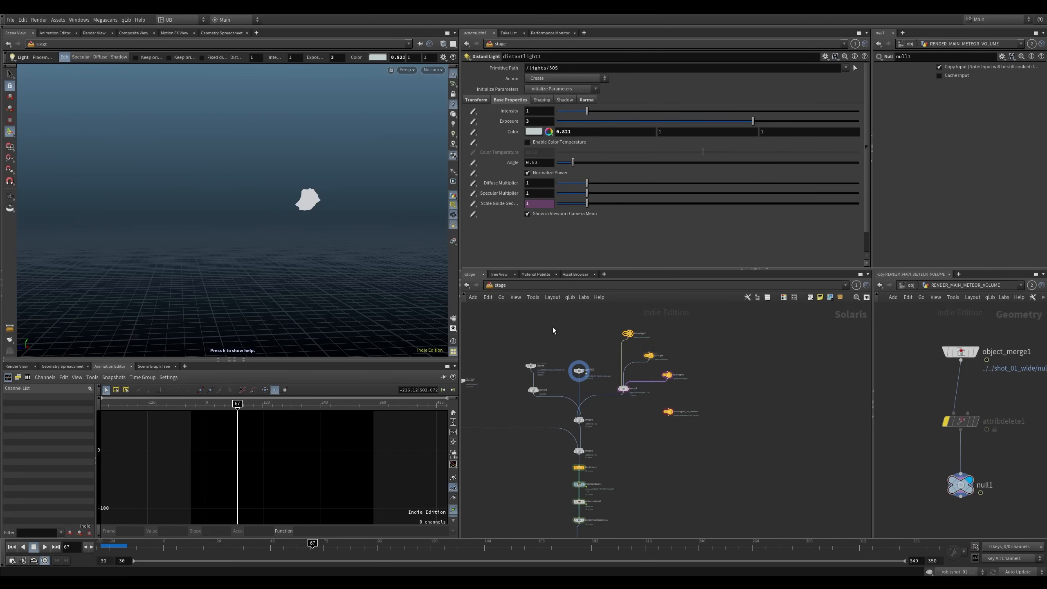
pyautogui.keyDown('alt'); pyautogui.moveTo(260, 240); pyautogui.dragTo(238, 262, button='right'); pyautogui.keyUp('alt')
pyautogui.moveTo(601, 323); pyautogui.dragTo(632, 351)
pyautogui.hotkey('space', 'g')
pyautogui.press('r')
pyautogui.hotkey('space', 'g')
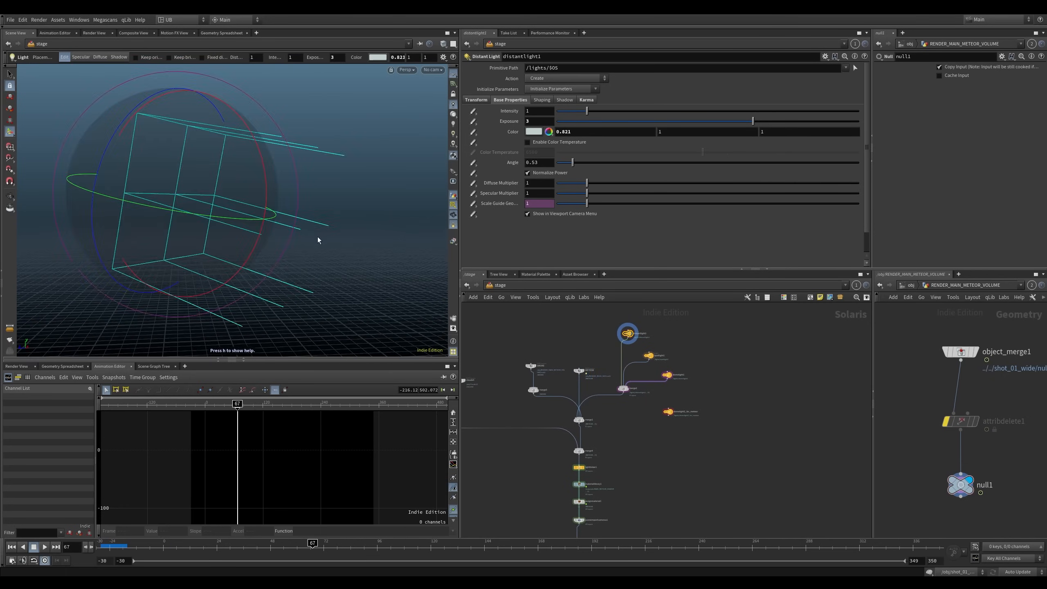
pyautogui.keyDown('alt'); pyautogui.moveTo(318, 239); pyautogui.dragTo(405, 294, button='right'); pyautogui.keyUp('alt')
pyautogui.click(628, 335)
pyautogui.hotkey('space', 'g')
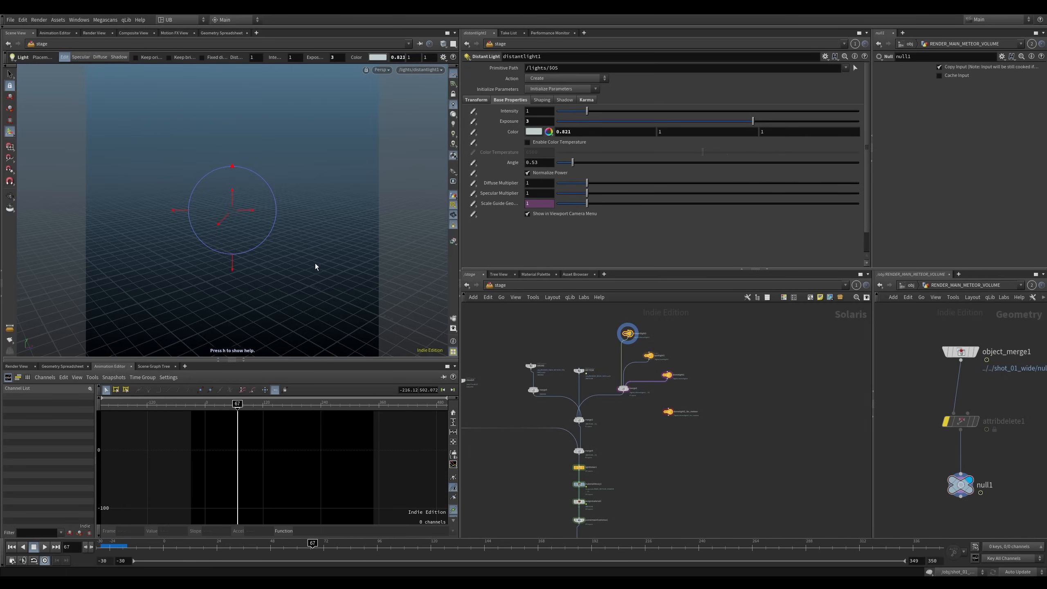
pyautogui.moveTo(316, 265)
pyautogui.keyDown('alt'); pyautogui.mouseDown()
pyautogui.moveTo(285, 256)
pyautogui.moveTo(309, 262)
pyautogui.mouseUp(); pyautogui.keyUp('alt')
pyautogui.press('Return')
pyautogui.moveTo(524, 373); pyautogui.dragTo(541, 333, button='middle')
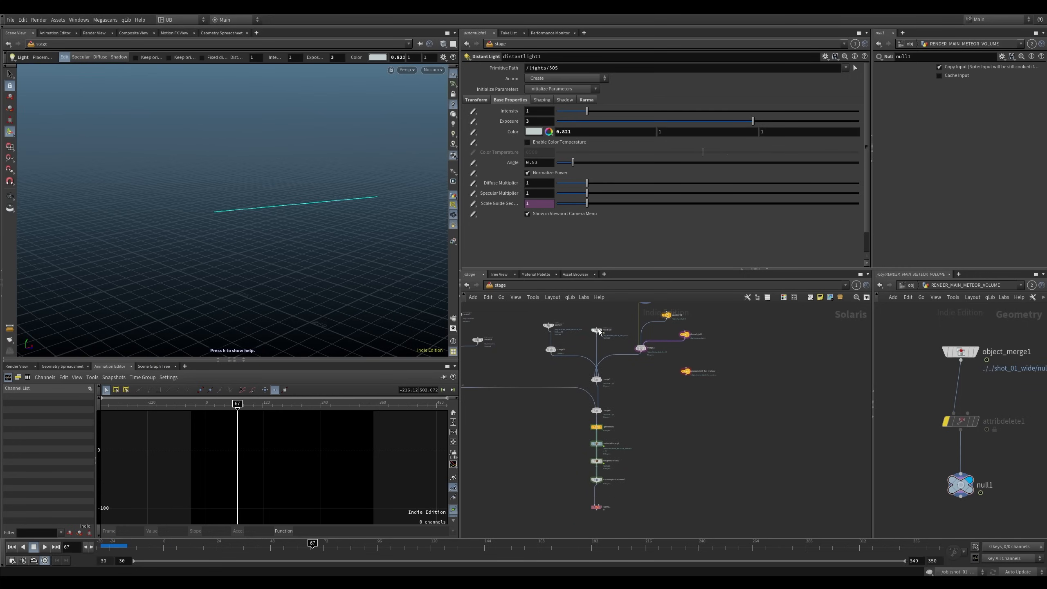
# Display merge1 and examine the combined meteor, smoke and lights in the viewport
pyautogui.scroll(5, 600, 332)
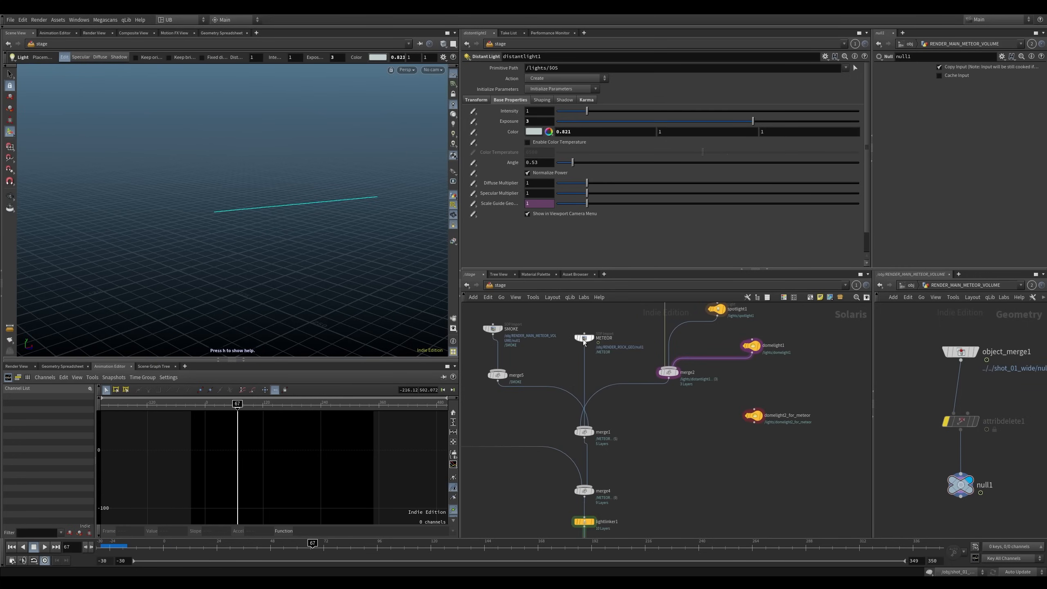
pyautogui.click(583, 338)
pyautogui.press('f')
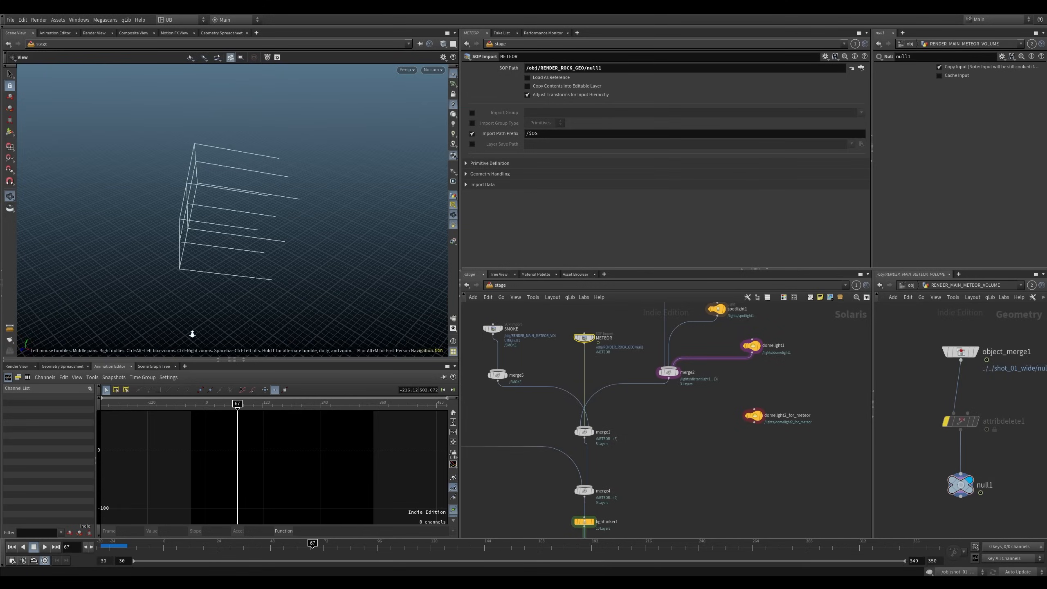
pyautogui.keyDown('alt'); pyautogui.moveTo(193, 333); pyautogui.dragTo(269, 284, button='right'); pyautogui.keyUp('alt')
pyautogui.keyDown('alt'); pyautogui.moveTo(269, 284); pyautogui.dragTo(315, 255); pyautogui.keyUp('alt')
pyautogui.press('r')
pyautogui.click(585, 432)
pyautogui.keyDown('alt'); pyautogui.moveTo(316, 255); pyautogui.dragTo(400, 217, button='right'); pyautogui.keyUp('alt')
pyautogui.keyDown('alt'); pyautogui.moveTo(399, 217); pyautogui.dragTo(424, 228); pyautogui.keyUp('alt')
pyautogui.moveTo(547, 354); pyautogui.dragTo(536, 406, button='middle')
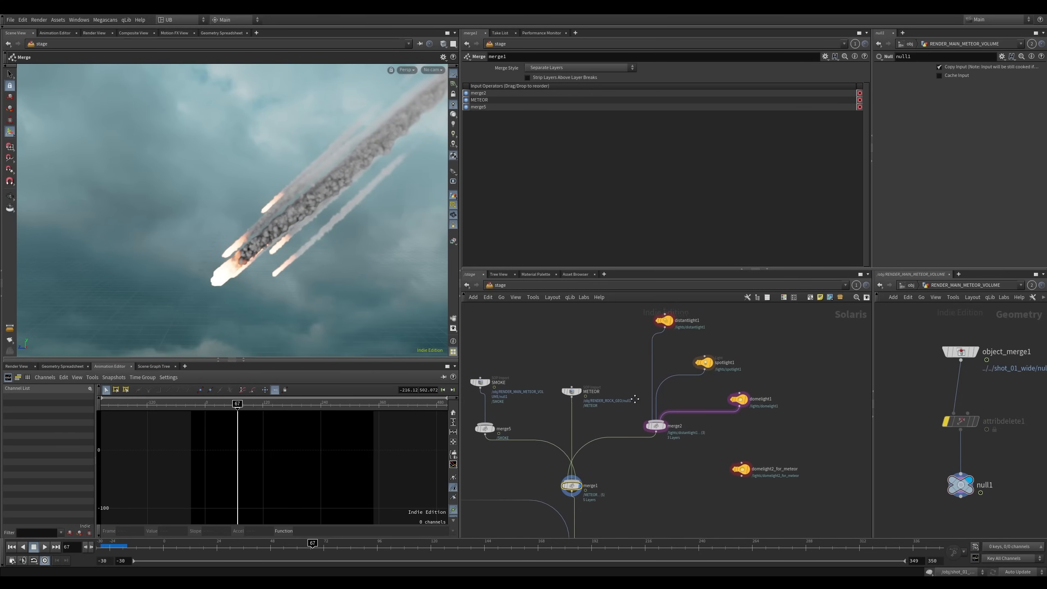
# Review the settings of spotlight1 and domelight1 and the inputs of merge2 that combines the lights
pyautogui.click(705, 361)
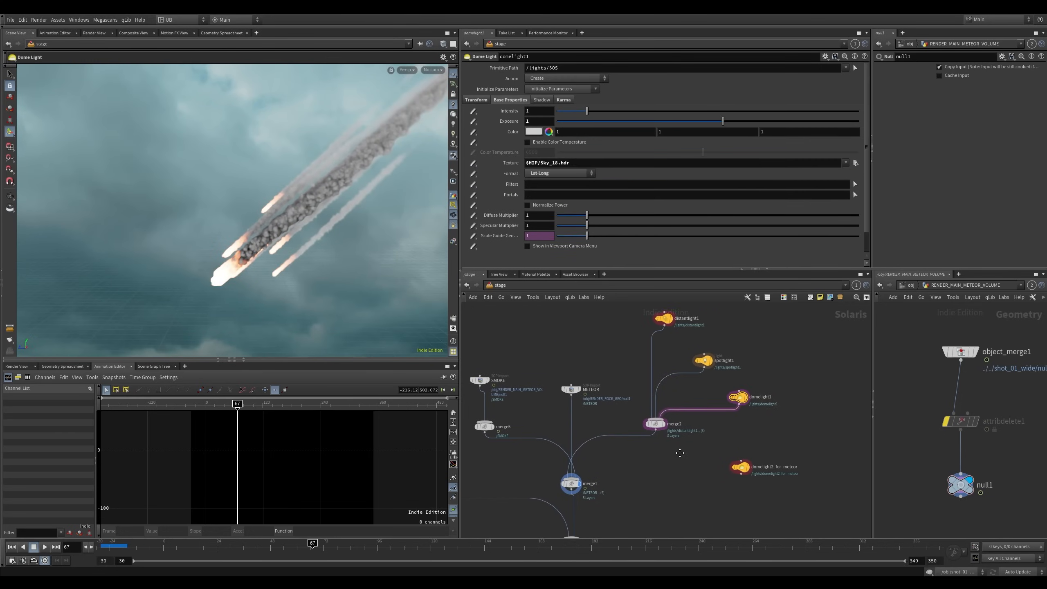
pyautogui.scroll(-2, 697, 421)
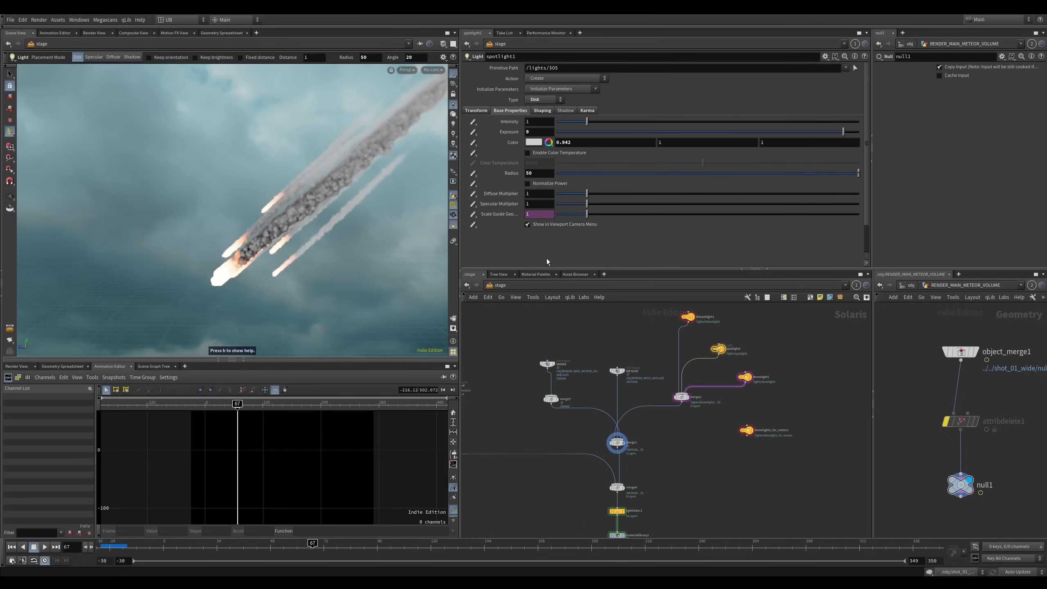
pyautogui.moveTo(725, 336); pyautogui.dragTo(706, 358, button='middle')
pyautogui.moveTo(761, 334); pyautogui.dragTo(648, 405)
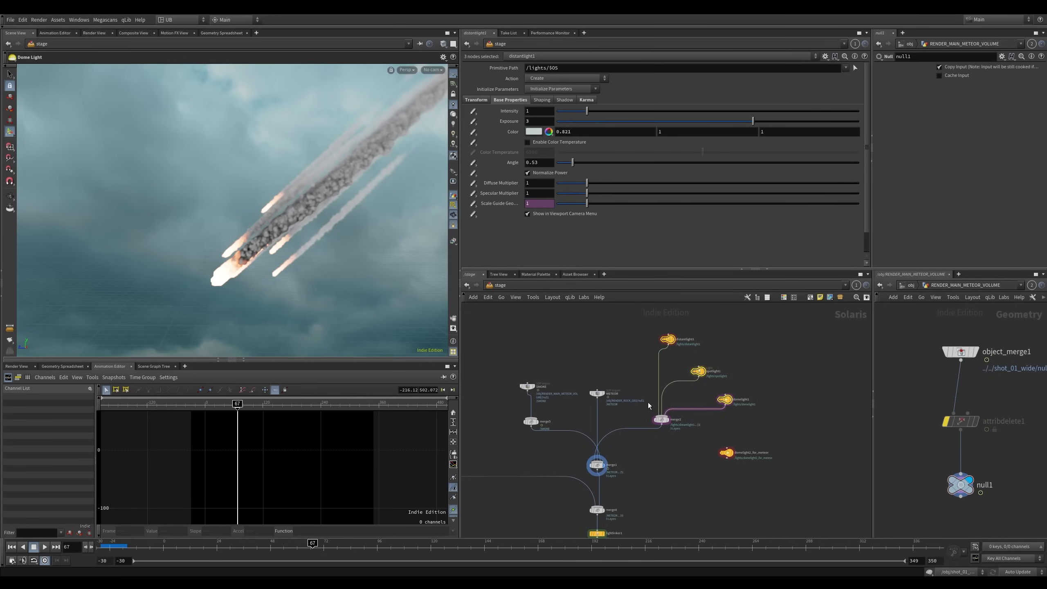
pyautogui.moveTo(648, 403); pyautogui.dragTo(701, 338, button='middle')
pyautogui.click(714, 355)
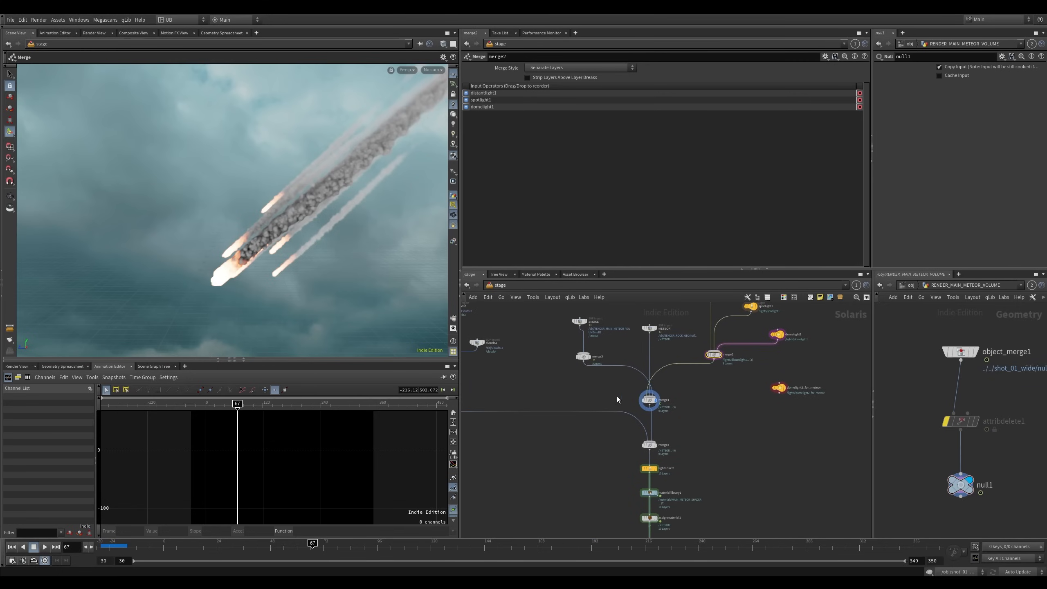
# Open the Scene Graph Tree and compare the primitives at merge2 with those at merge1
pyautogui.moveTo(618, 397); pyautogui.dragTo(674, 431, button='middle')
pyautogui.scroll(3, 677, 429)
pyautogui.click(733, 361)
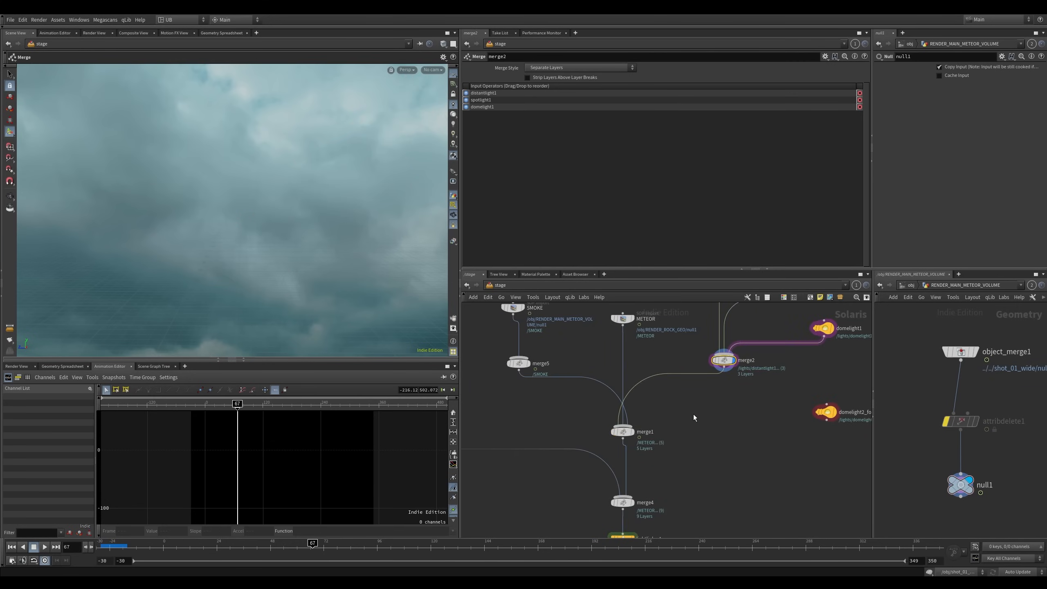
pyautogui.click(153, 366)
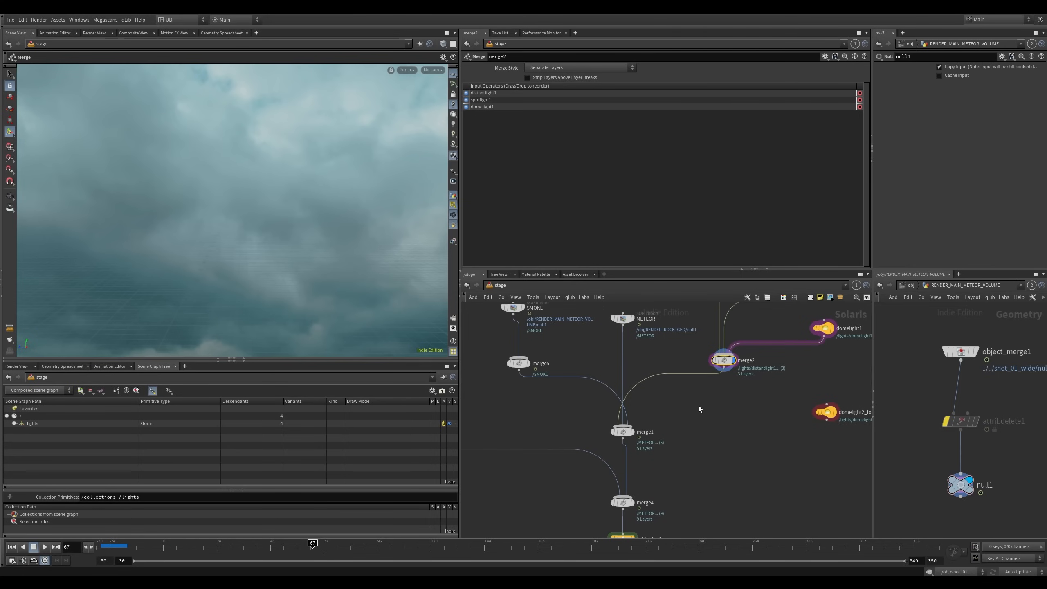
pyautogui.click(632, 432)
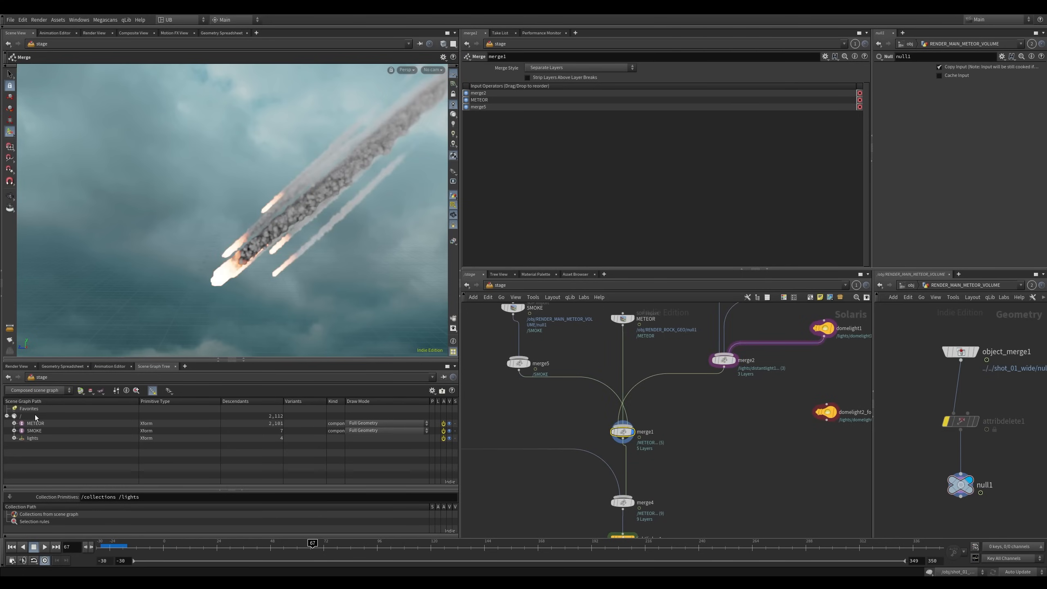
pyautogui.click(732, 360)
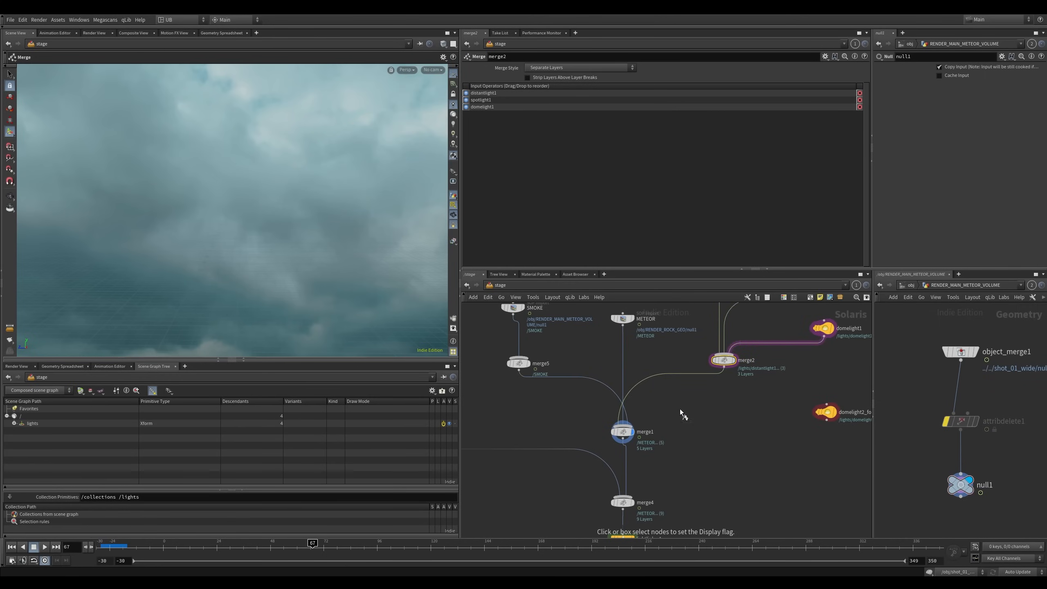
pyautogui.click(632, 431)
pyautogui.moveTo(472, 427); pyautogui.dragTo(718, 427, button='middle')
# Display the clouds4 SOP Import and then merge4, examining the clouds combined with the meteor setup
pyautogui.click(633, 345)
pyautogui.moveTo(682, 396); pyautogui.dragTo(602, 365, button='middle')
pyautogui.moveTo(659, 373); pyautogui.dragTo(503, 321, button='middle')
pyautogui.press('r')
pyautogui.click(657, 421)
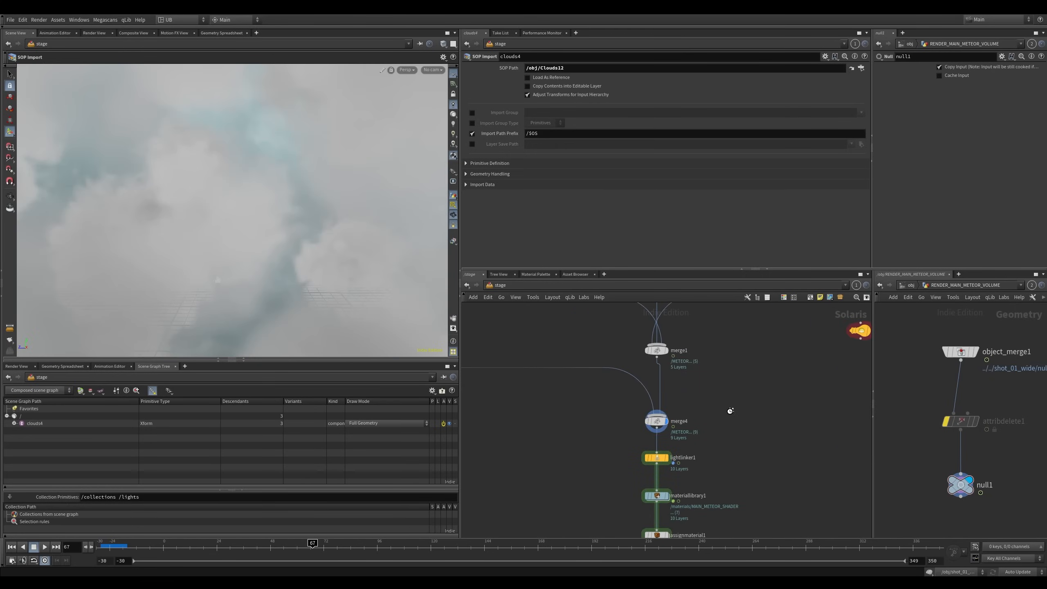
pyautogui.moveTo(731, 412); pyautogui.dragTo(606, 446)
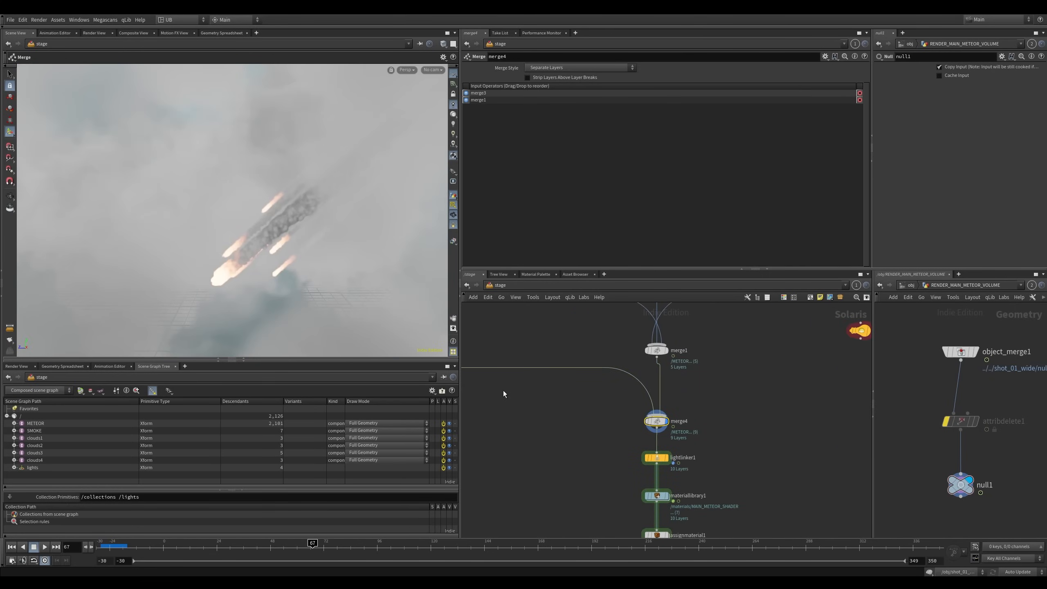
# Set the display flag on the lightlinker1 node below merge4 and show its light linking rules
pyautogui.moveTo(625, 472); pyautogui.dragTo(608, 433, button='middle')
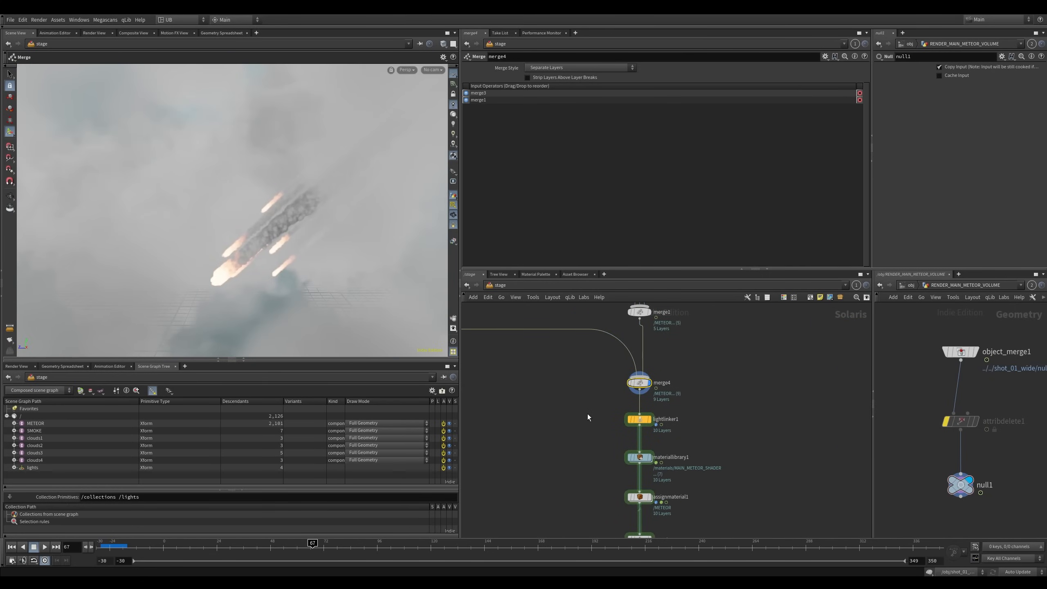
pyautogui.moveTo(582, 404); pyautogui.dragTo(689, 435)
pyautogui.moveTo(694, 400); pyautogui.dragTo(680, 402, button='middle')
pyautogui.press('r')
pyautogui.moveTo(688, 414); pyautogui.dragTo(631, 436)
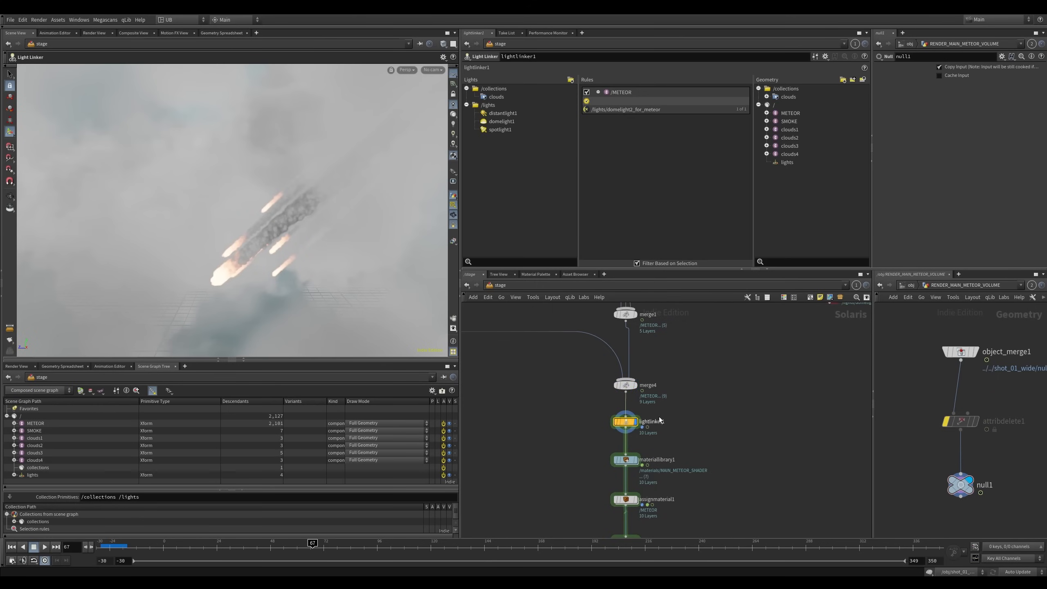
# Review the unconnected domelight2_for_meteor node's exposure and texture settings beside the merged lights
pyautogui.moveTo(695, 361); pyautogui.dragTo(664, 376, button='middle')
pyautogui.moveTo(662, 311); pyautogui.dragTo(716, 425, button='middle')
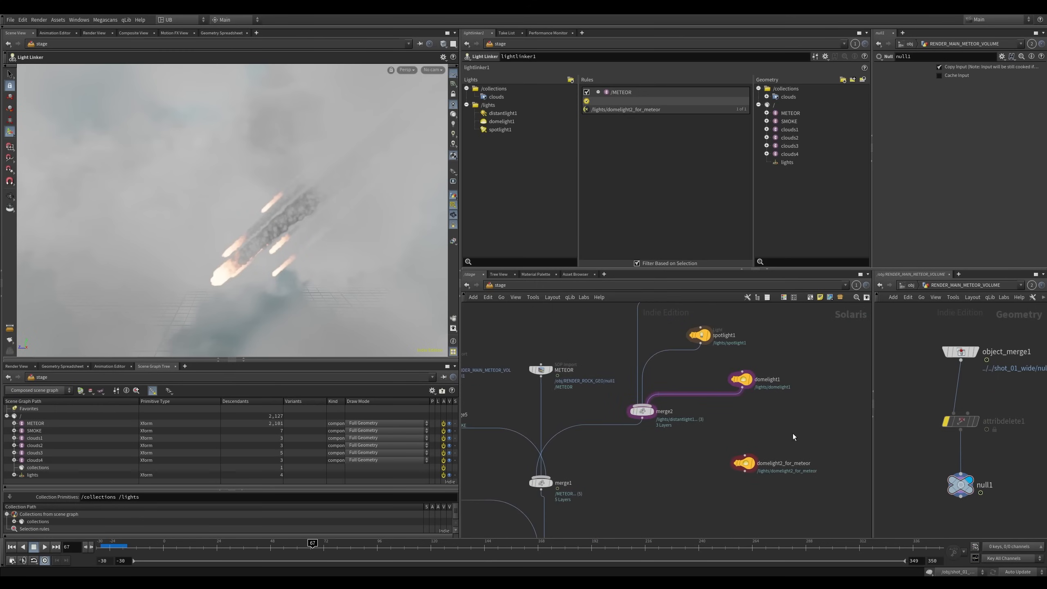
pyautogui.moveTo(793, 434); pyautogui.dragTo(706, 492)
pyautogui.moveTo(724, 477); pyautogui.dragTo(701, 437, button='middle')
pyautogui.scroll(1, 693, 450)
pyautogui.moveTo(694, 388); pyautogui.dragTo(762, 442)
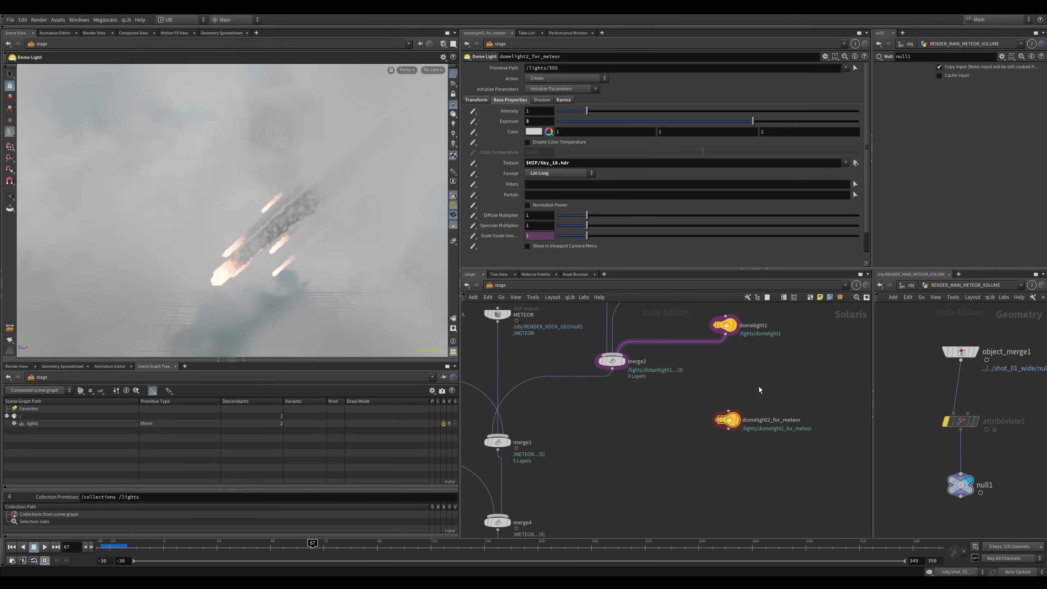
pyautogui.moveTo(776, 386); pyautogui.dragTo(713, 456)
pyautogui.moveTo(570, 164); pyautogui.dragTo(504, 175)
# Return to lightlinker1 and select METEOR in its geometry list to examine the /METEOR rule
pyautogui.moveTo(619, 448); pyautogui.dragTo(692, 320, button='middle')
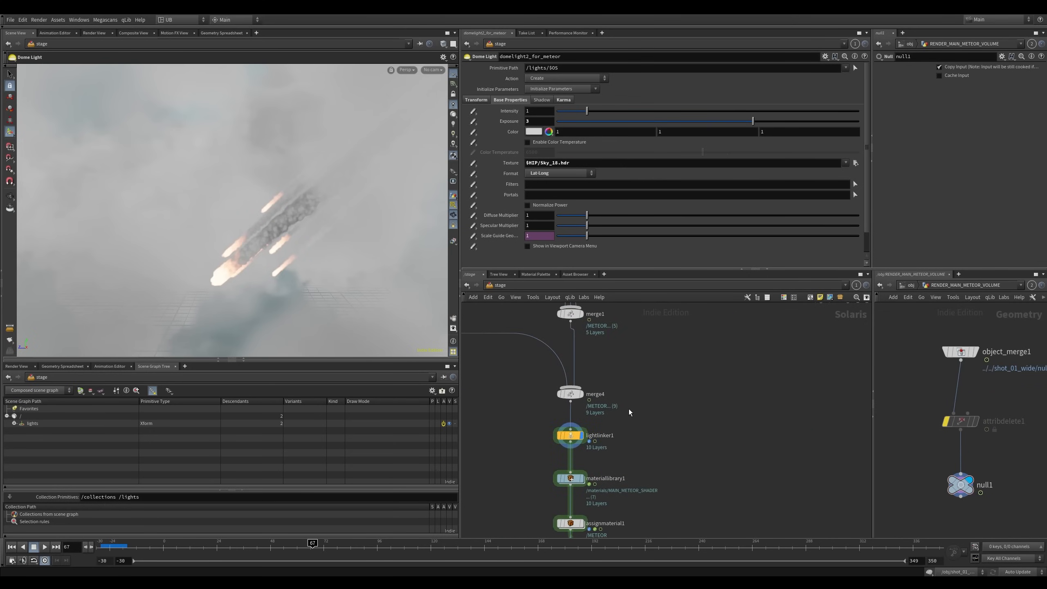
pyautogui.moveTo(648, 423)
pyautogui.mouseDown()
pyautogui.moveTo(541, 446)
pyautogui.moveTo(565, 450)
pyautogui.mouseUp()
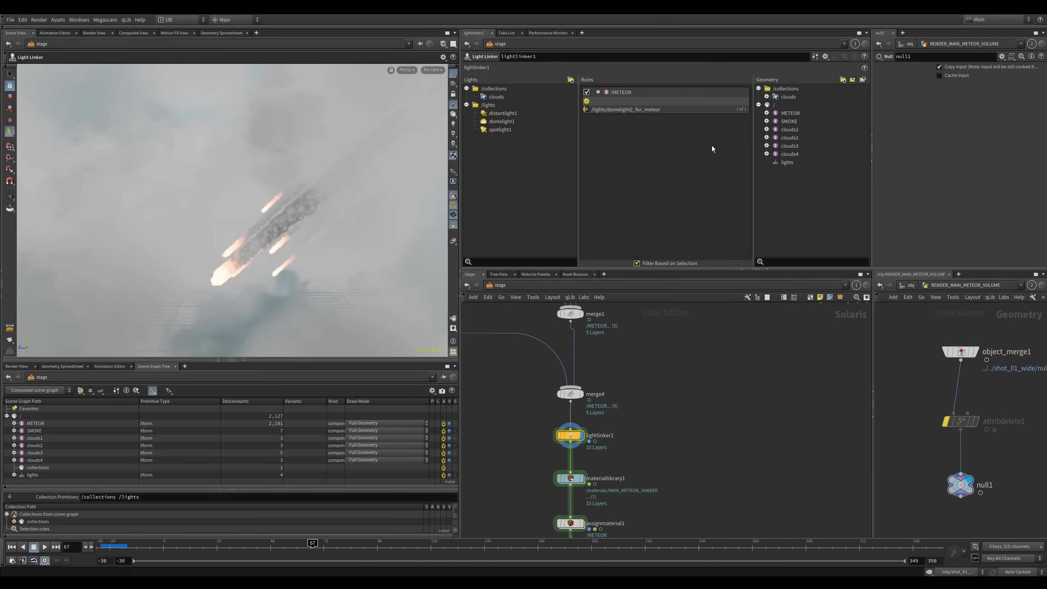
pyautogui.click(790, 114)
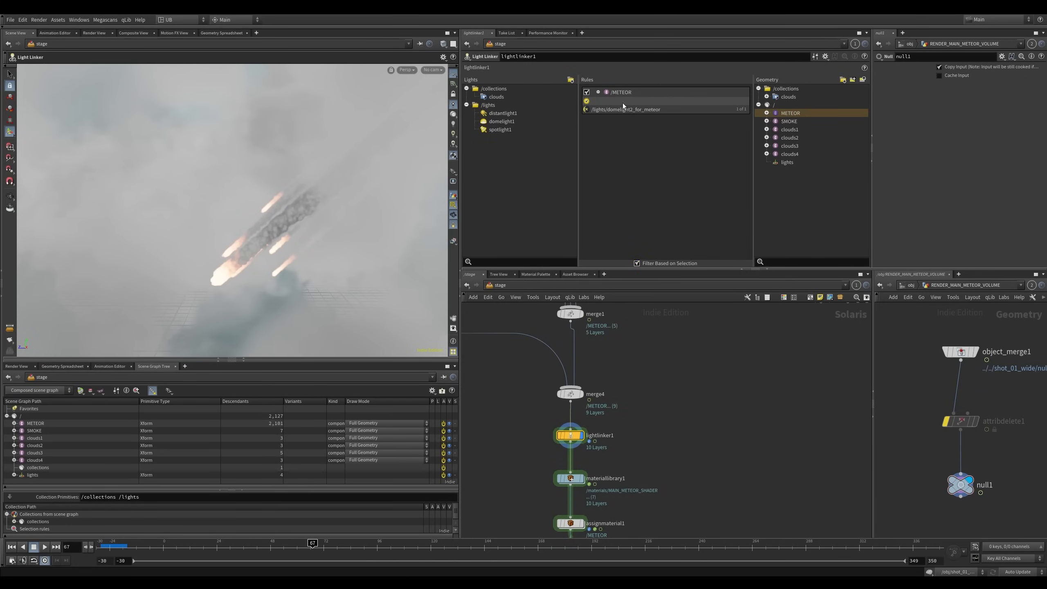
# Recheck the domelight2_for_meteor light against the /METEOR rule of lightlinker1
pyautogui.moveTo(722, 308)
pyautogui.mouseDown(button='middle')
pyautogui.moveTo(652, 443)
pyautogui.moveTo(660, 374)
pyautogui.mouseUp(button='middle')
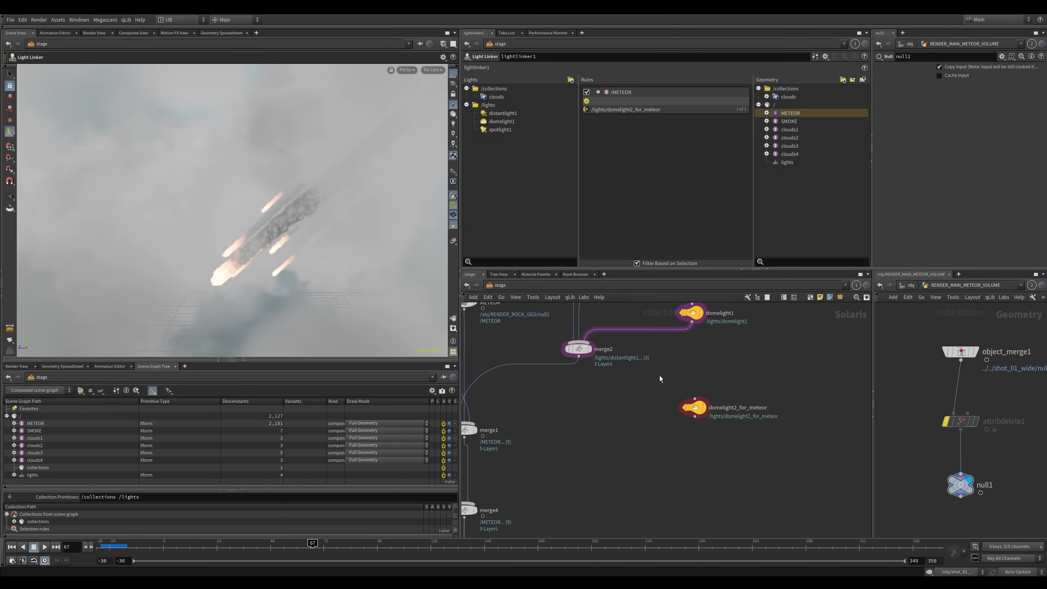
pyautogui.moveTo(659, 386); pyautogui.dragTo(757, 467)
pyautogui.moveTo(634, 475); pyautogui.dragTo(692, 354, button='middle')
pyautogui.click(557, 421)
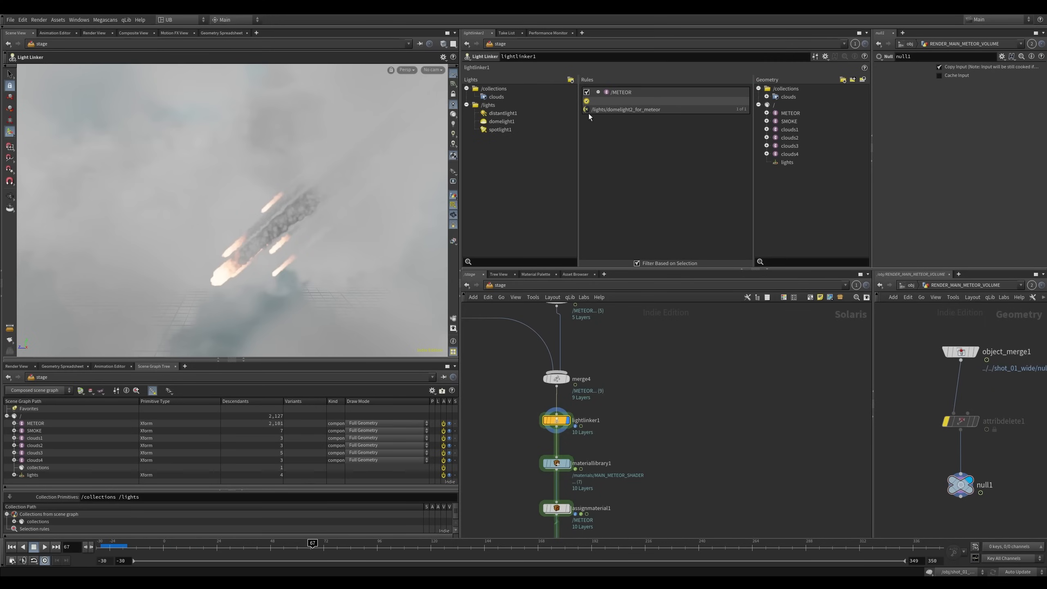
# Enter materiallibrary1, review the MAIN_SMOKE pyro shader's Fire settings among the secondary and clouds shaders, and return to the stage
pyautogui.moveTo(625, 399); pyautogui.dragTo(649, 358, button='middle')
pyautogui.click(612, 404)
pyautogui.press('i')
pyautogui.scroll(1, 665, 412)
pyautogui.moveTo(702, 409); pyautogui.dragTo(673, 341, button='middle')
pyautogui.scroll(6, 674, 382)
pyautogui.scroll(-2, 532, 429)
pyautogui.moveTo(535, 396); pyautogui.dragTo(621, 480)
pyautogui.moveTo(619, 361); pyautogui.dragTo(623, 346, button='middle')
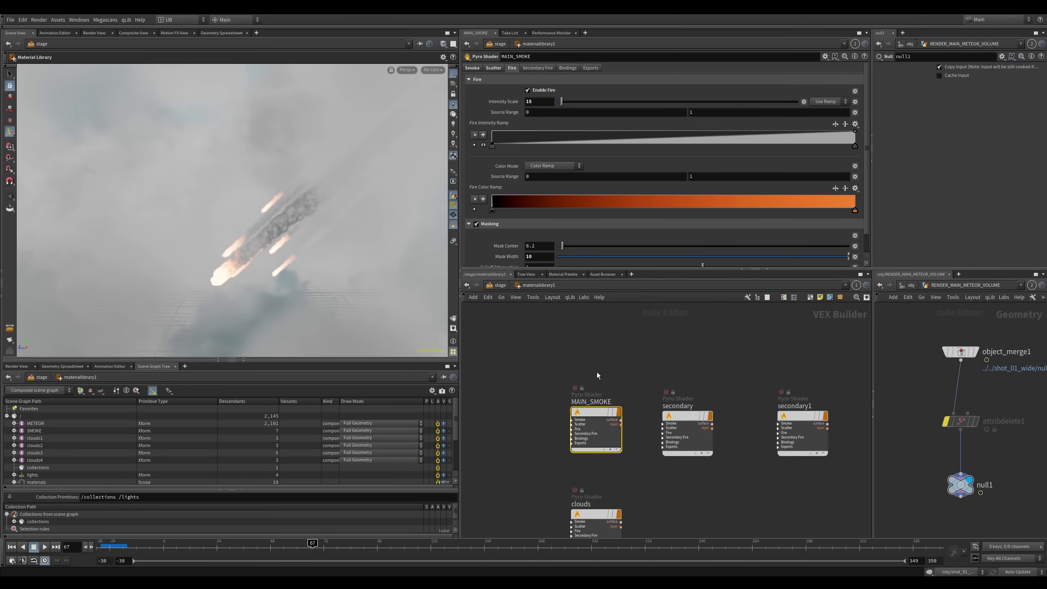
pyautogui.press('u')
# Select assignmaterial1 and review which material paths are assigned to the clouds, SMOKE and METEOR primitives
pyautogui.moveTo(551, 387); pyautogui.dragTo(627, 412)
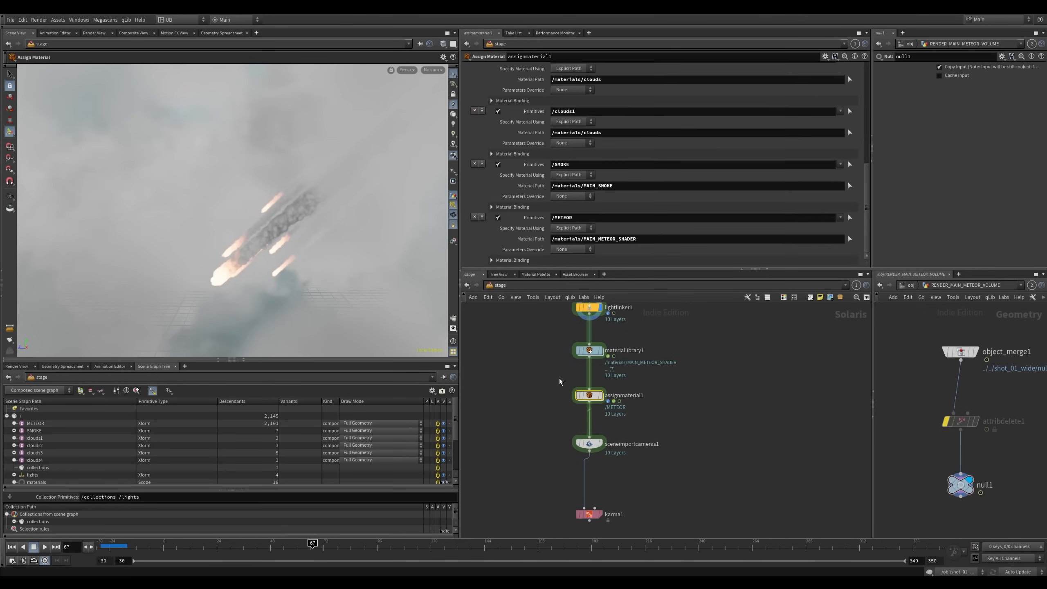
pyautogui.scroll(-5, 572, 346)
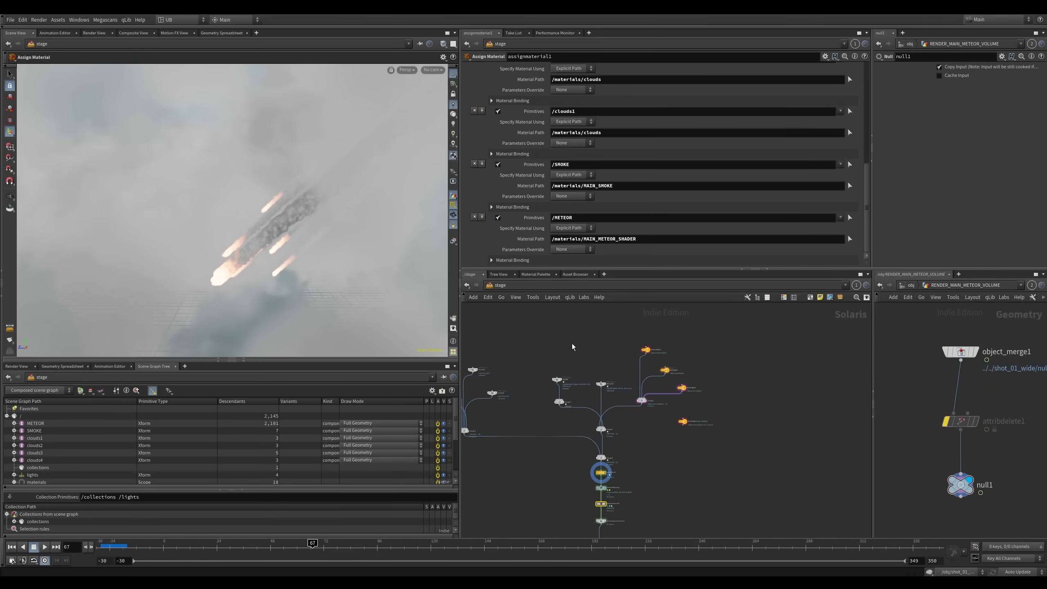
pyautogui.scroll(5, 562, 365)
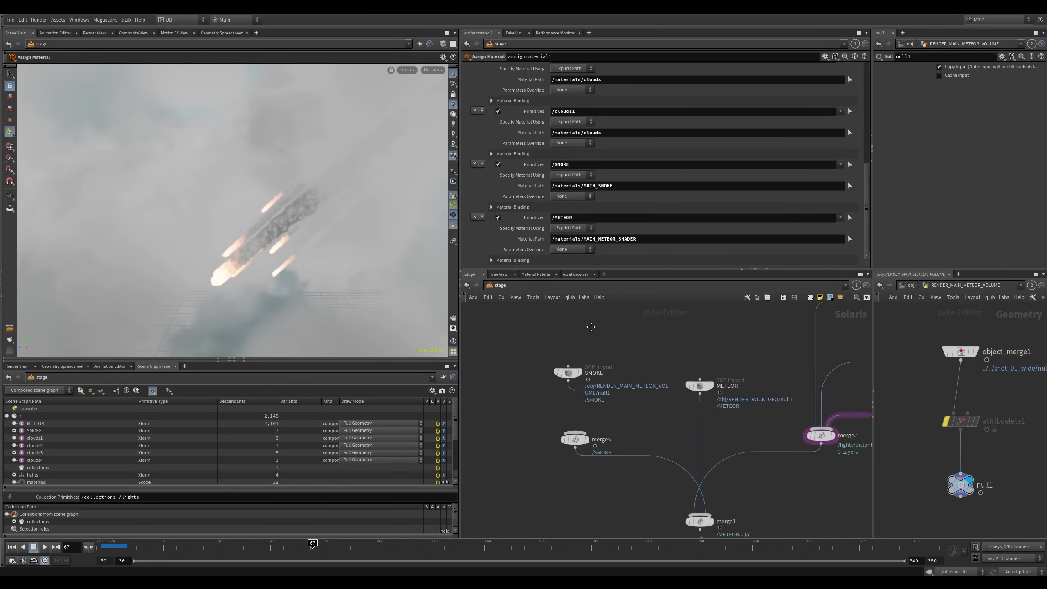
pyautogui.click(557, 354)
pyautogui.moveTo(598, 531); pyautogui.dragTo(533, 259, button='middle')
pyautogui.moveTo(579, 439); pyautogui.dragTo(675, 479)
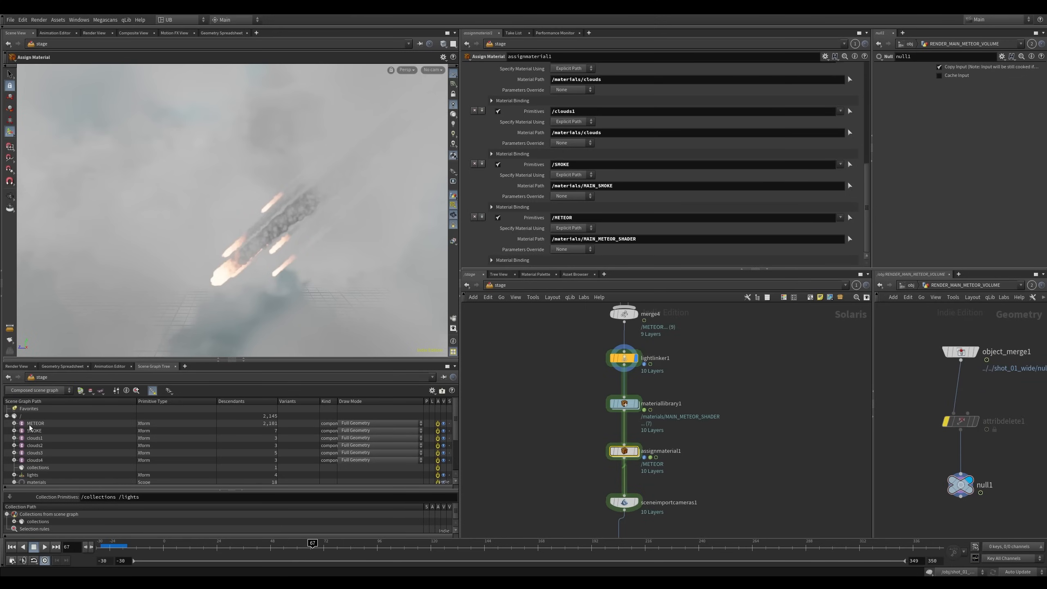
# Expand the materials scope in the scene graph and examine the shader paths alongside assignmaterial1's assignments
pyautogui.moveTo(23, 428)
pyautogui.mouseDown()
pyautogui.moveTo(45, 433)
pyautogui.moveTo(395, 310)
pyautogui.mouseUp()
pyautogui.moveTo(572, 217); pyautogui.dragTo(576, 218)
pyautogui.scroll(-3, 168, 461)
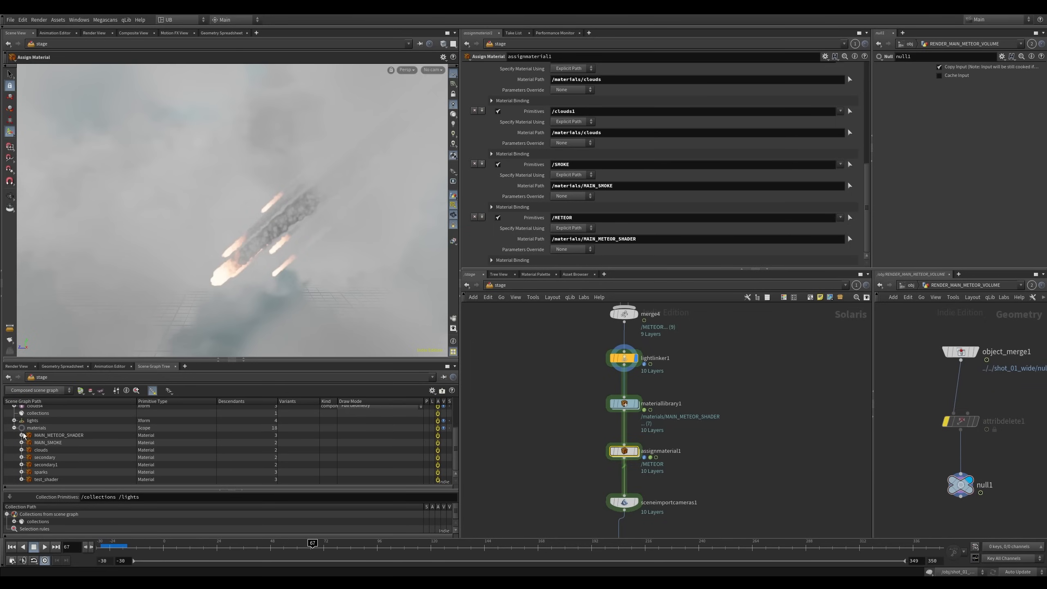
pyautogui.click(8, 426)
pyautogui.click(14, 429)
pyautogui.click(14, 480)
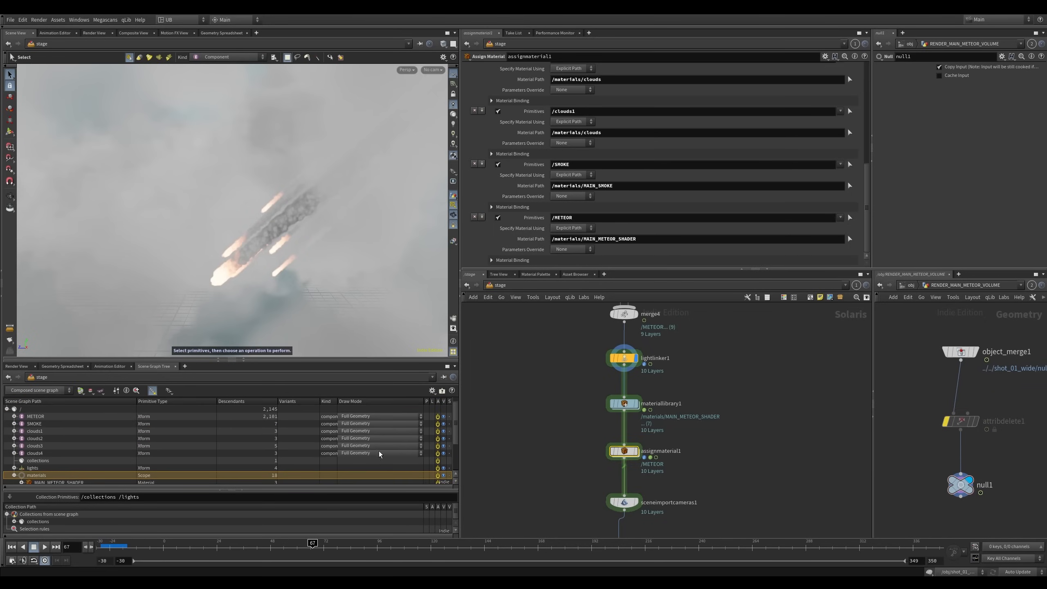
pyautogui.scroll(-3, 98, 443)
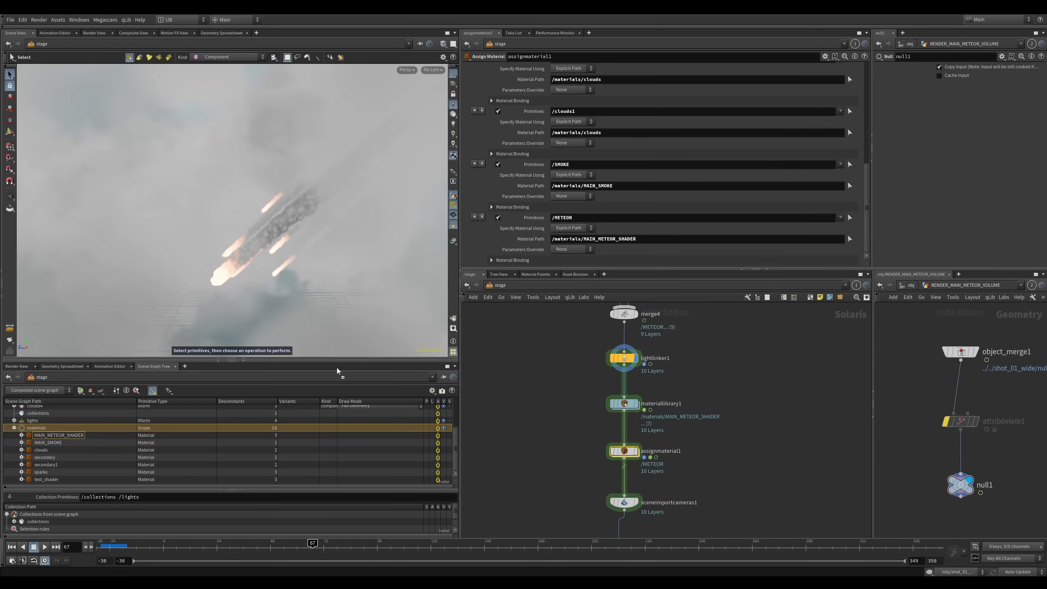
pyautogui.moveTo(336, 368); pyautogui.dragTo(615, 238)
pyautogui.click(578, 366)
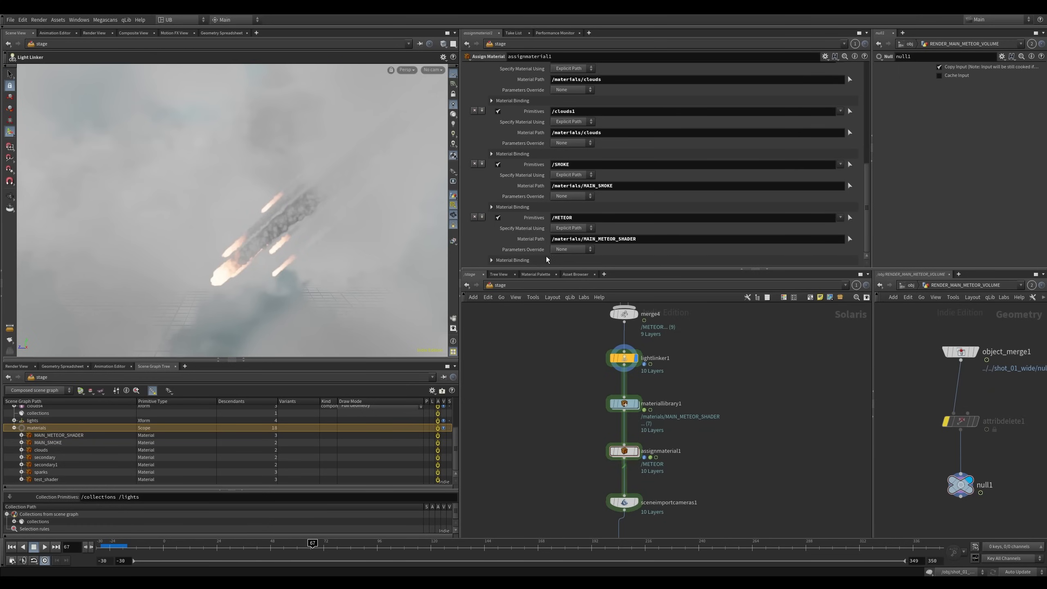
# Select sceneimportcameras1 and review its Scene Import settings for /obj/cam7
pyautogui.moveTo(518, 432); pyautogui.dragTo(510, 399, button='middle')
pyautogui.click(614, 470)
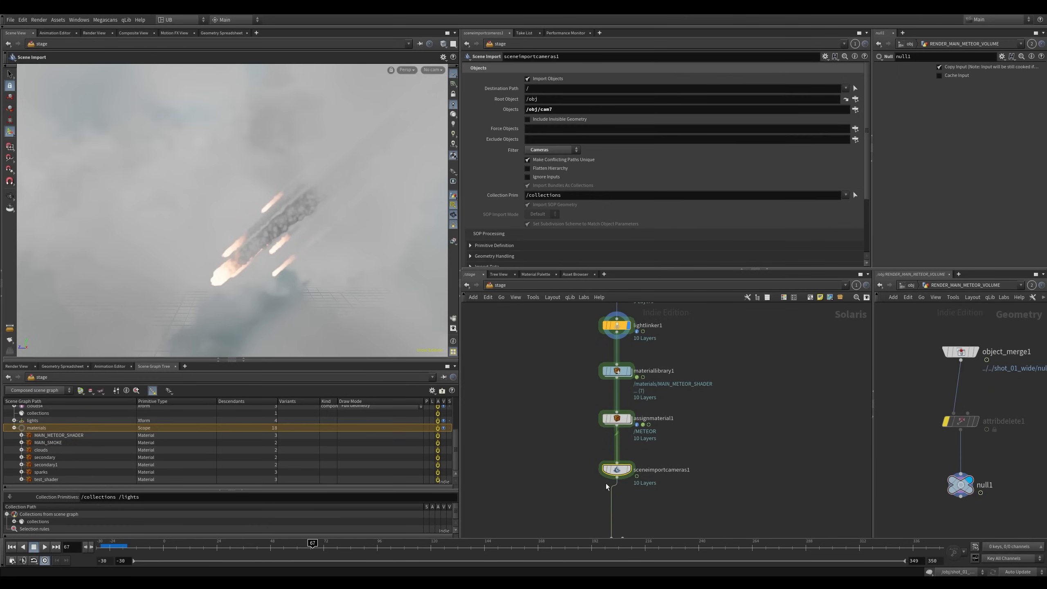
pyautogui.scroll(-1, 592, 470)
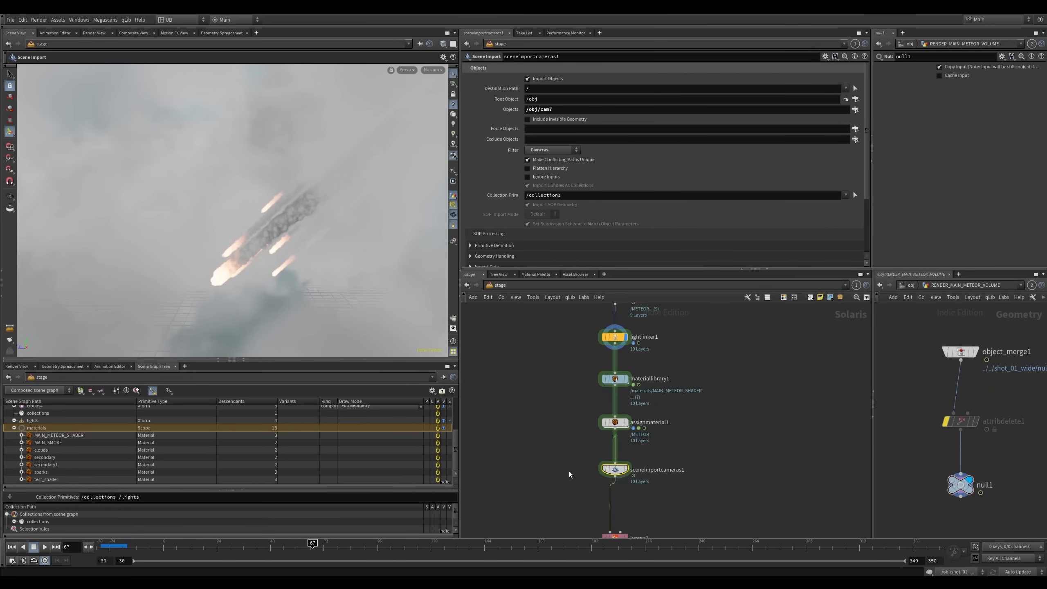
pyautogui.scroll(2, 569, 472)
# Add a Camera node beside the stage chain, unconnected, and show its view settings
pyautogui.write('came')
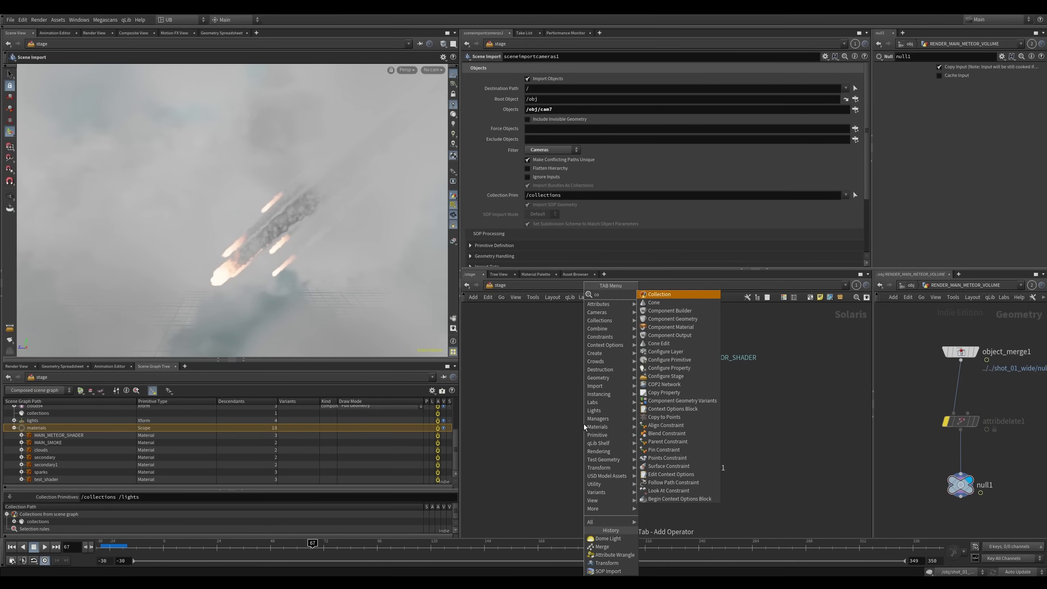
pyautogui.press('Return')
pyautogui.press('Return')
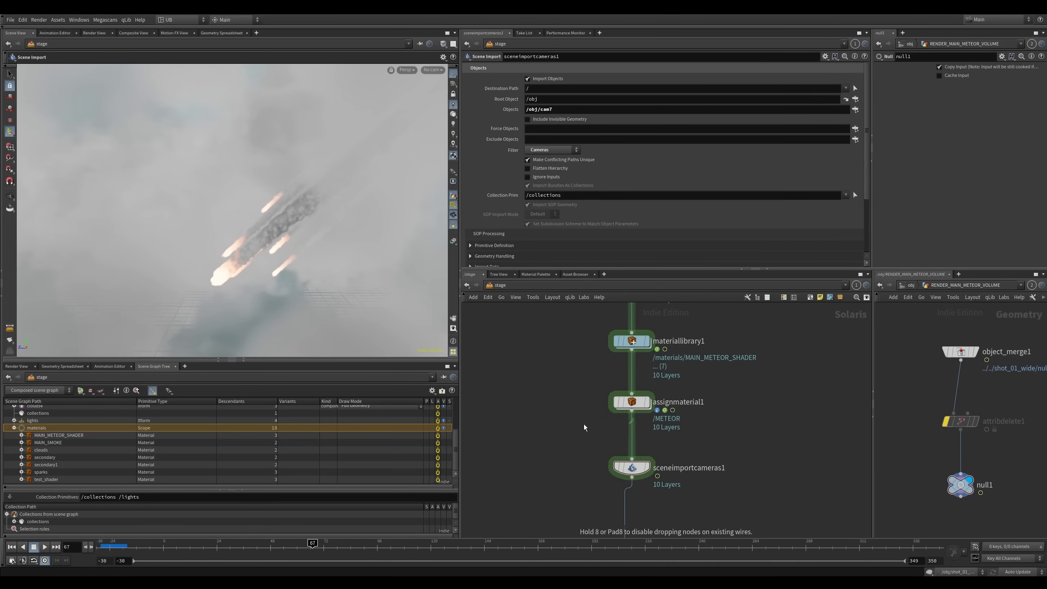
pyautogui.moveTo(585, 424); pyautogui.dragTo(541, 447)
pyautogui.moveTo(571, 398); pyautogui.dragTo(512, 490)
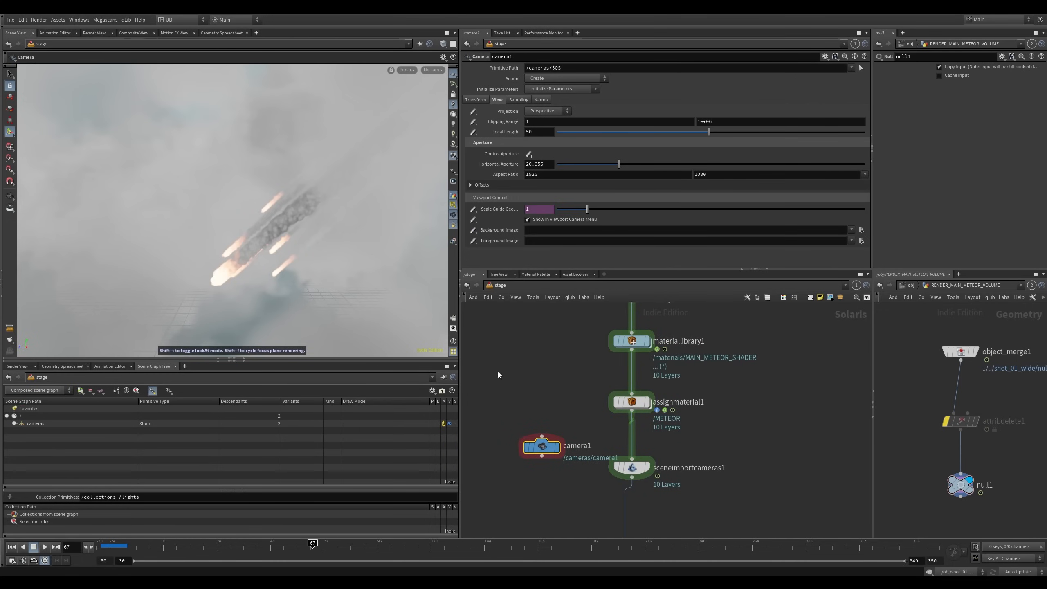
# Save the scene file and delete the newly added Camera node
pyautogui.hotkey('ctrl', 's')
pyautogui.moveTo(579, 402); pyautogui.dragTo(572, 345, button='middle')
pyautogui.scroll(-1, 562, 399)
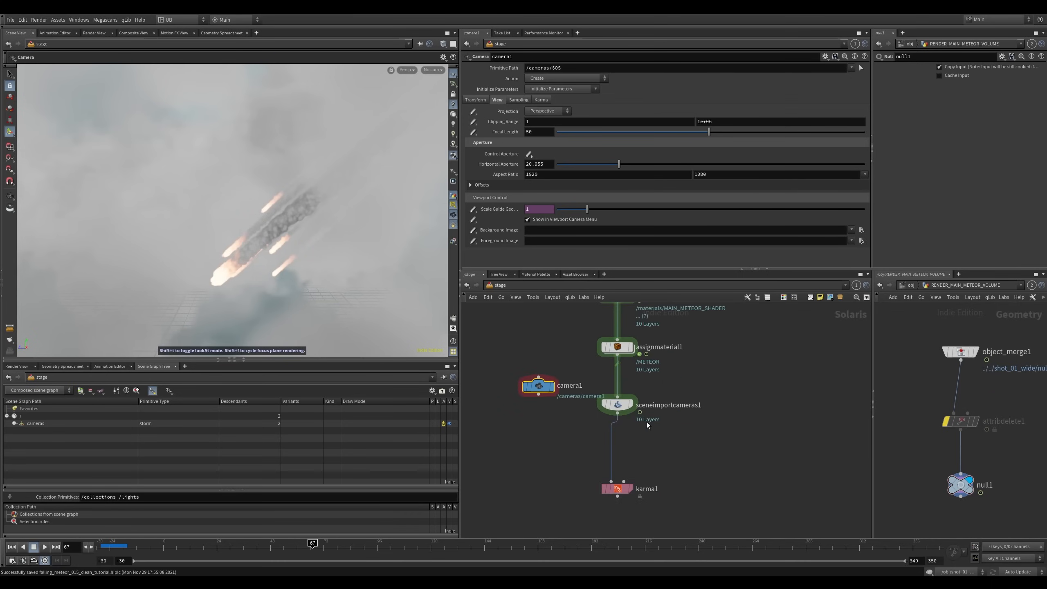
pyautogui.press('Delete')
# Set the display flag on karma1 and review its output, camera, resolution and sampling settings
pyautogui.moveTo(671, 388); pyautogui.dragTo(651, 520)
pyautogui.click(631, 489)
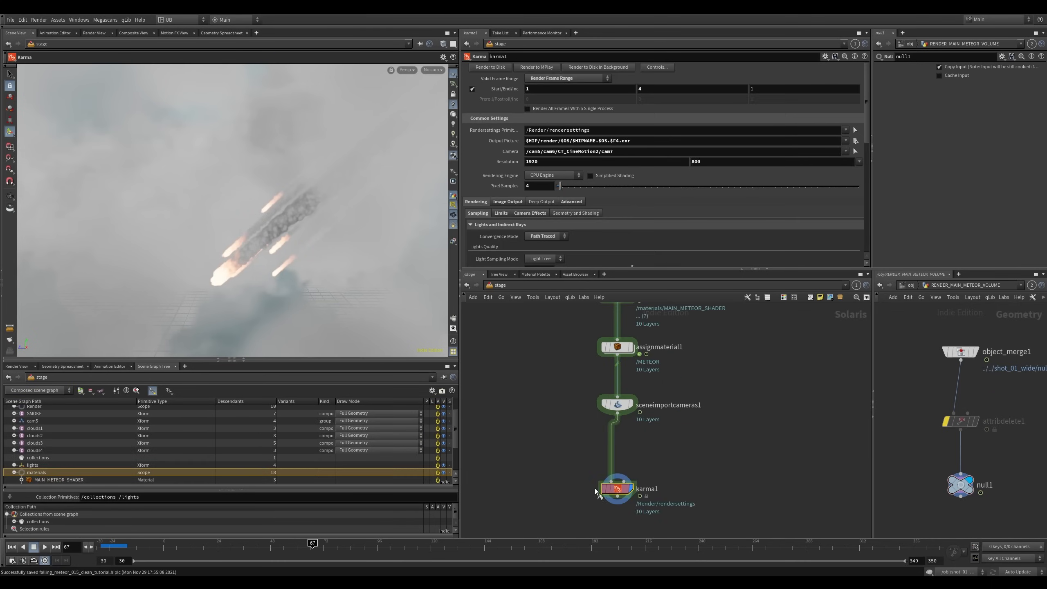
pyautogui.moveTo(569, 466); pyautogui.dragTo(636, 512)
pyautogui.moveTo(868, 126); pyautogui.dragTo(868, 146)
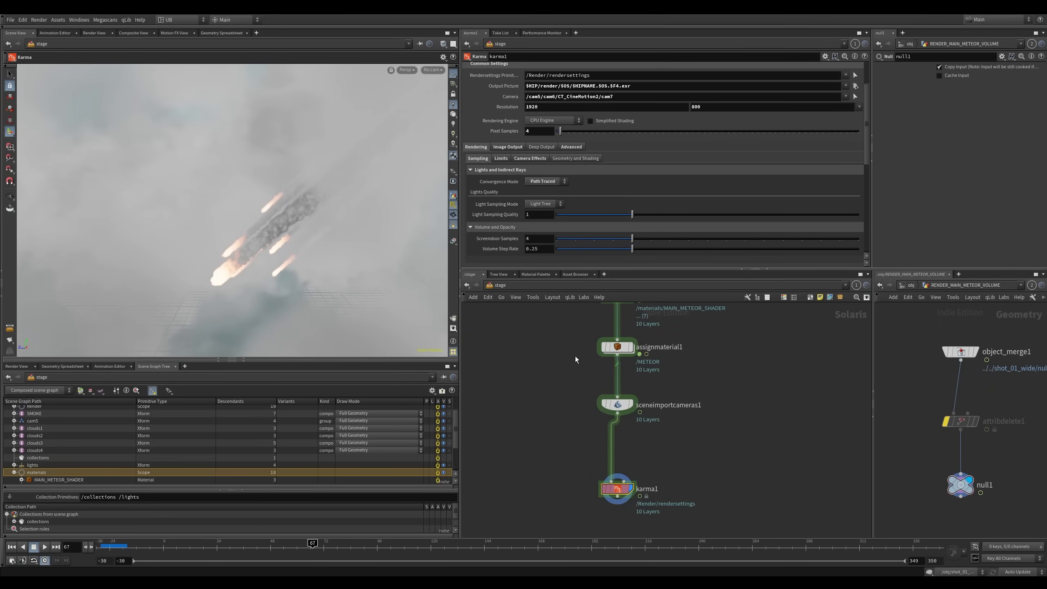
pyautogui.scroll(-3, 585, 454)
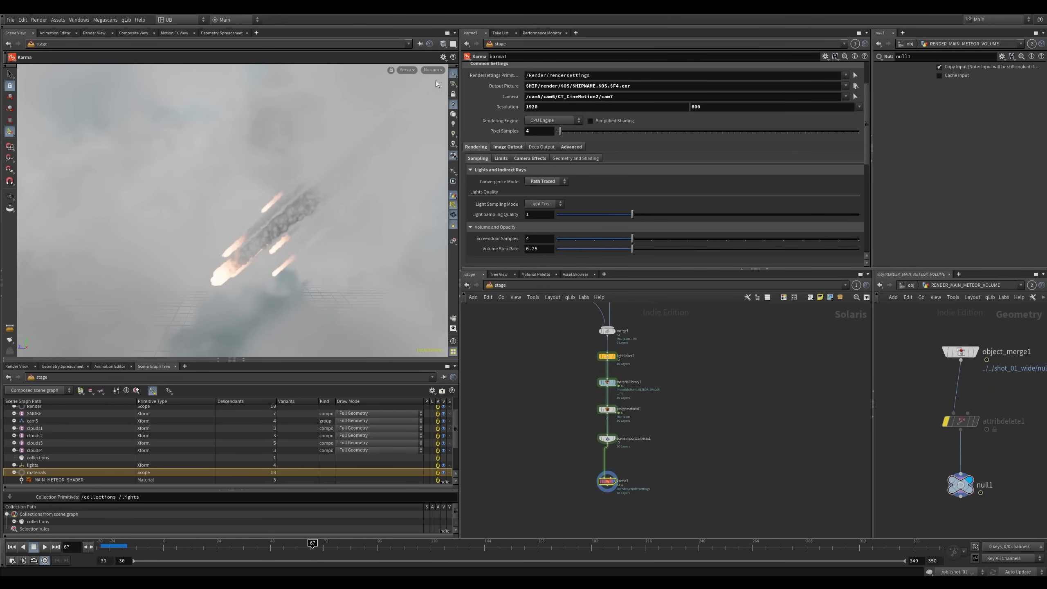
# Look through cam7 with Karma rendering in the viewport, and review karma1's Camera Effects, Limits and Image Output filter settings
pyautogui.click(432, 70)
pyautogui.click(458, 88)
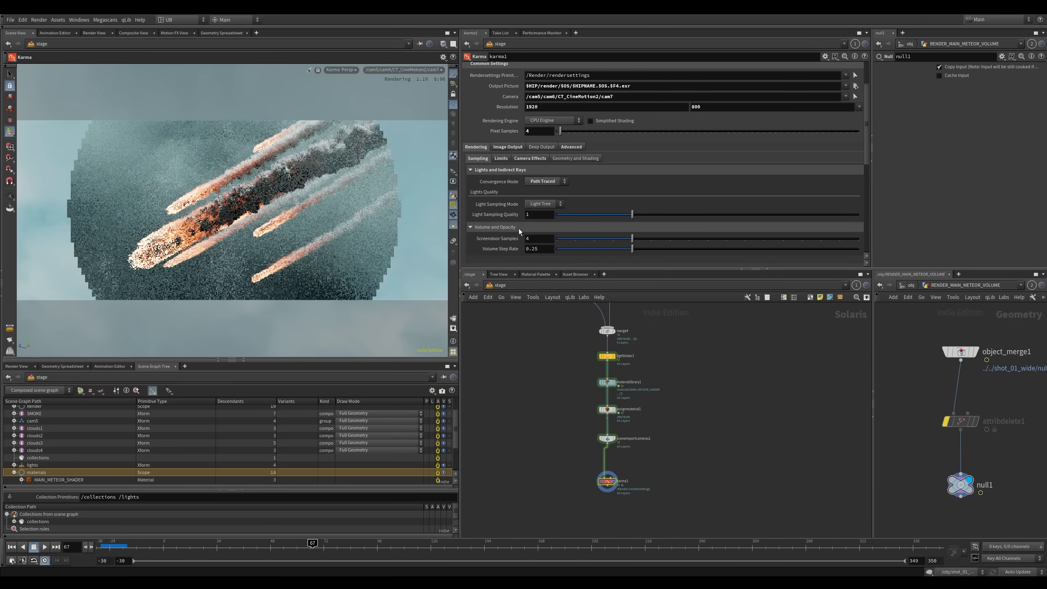
pyautogui.click(532, 158)
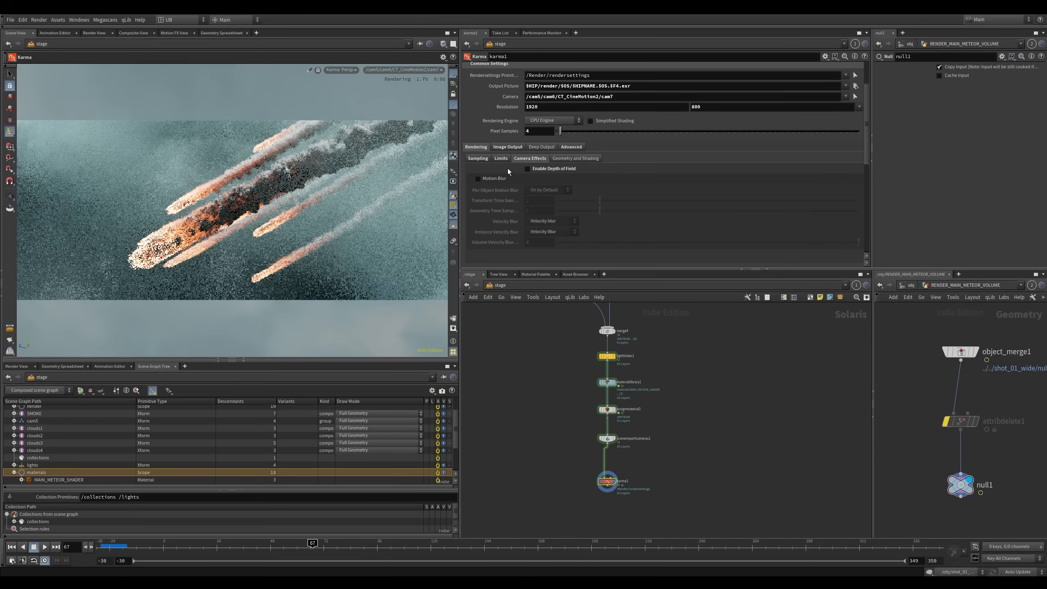
pyautogui.click(501, 158)
pyautogui.click(508, 147)
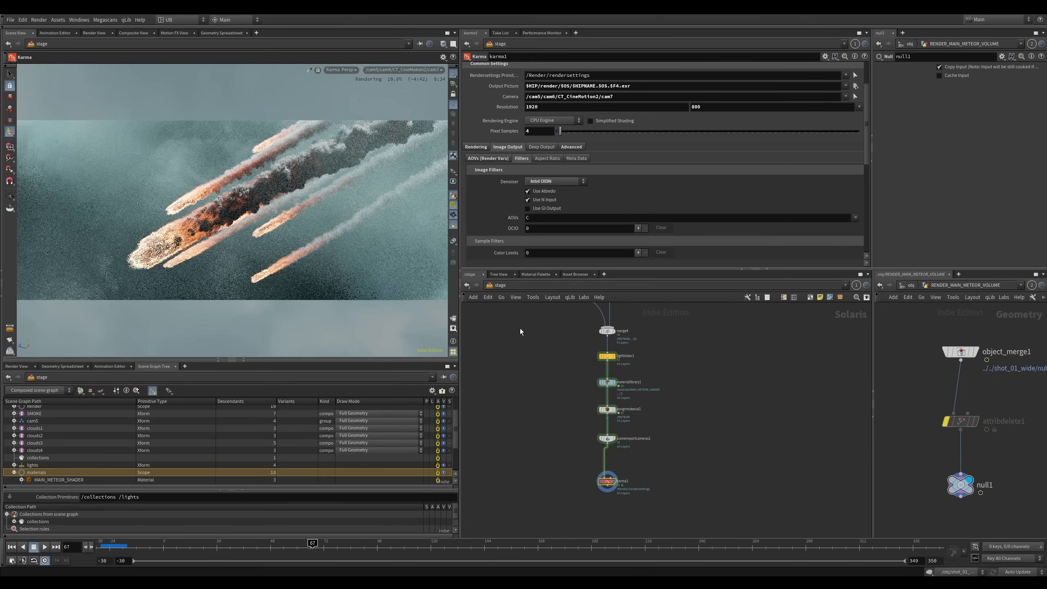
# Retrace the stage network from the SMOKE SOP Import through the merges and materials down to karma1
pyautogui.moveTo(525, 334); pyautogui.dragTo(598, 526, button='middle')
pyautogui.moveTo(569, 395); pyautogui.dragTo(565, 341, button='middle')
pyautogui.scroll(3, 566, 342)
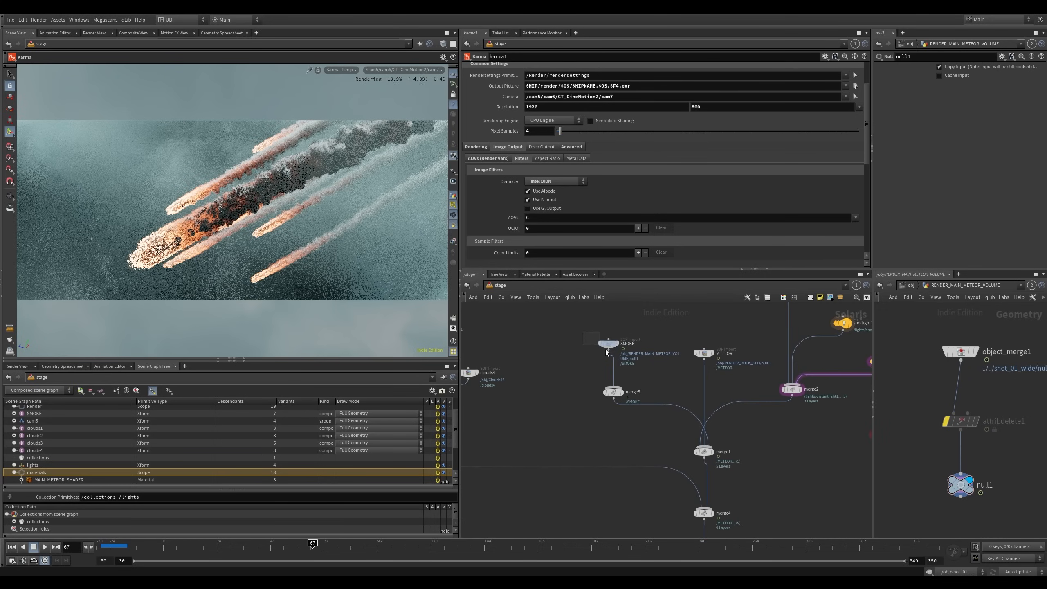
pyautogui.moveTo(606, 349); pyautogui.dragTo(614, 354)
pyautogui.moveTo(573, 418); pyautogui.dragTo(540, 311, button='middle')
pyautogui.moveTo(593, 481); pyautogui.dragTo(575, 373, button='middle')
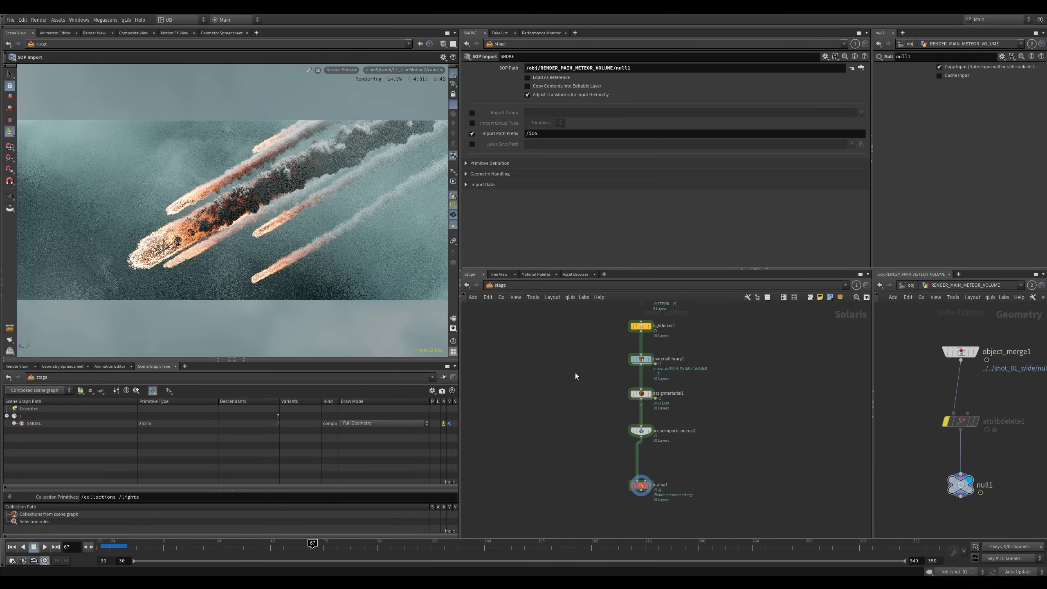
pyautogui.moveTo(575, 373); pyautogui.dragTo(637, 400)
pyautogui.moveTo(605, 388); pyautogui.dragTo(581, 338, button='middle')
pyautogui.moveTo(564, 405); pyautogui.dragTo(618, 459)
pyautogui.moveTo(539, 331); pyautogui.dragTo(546, 355, button='middle')
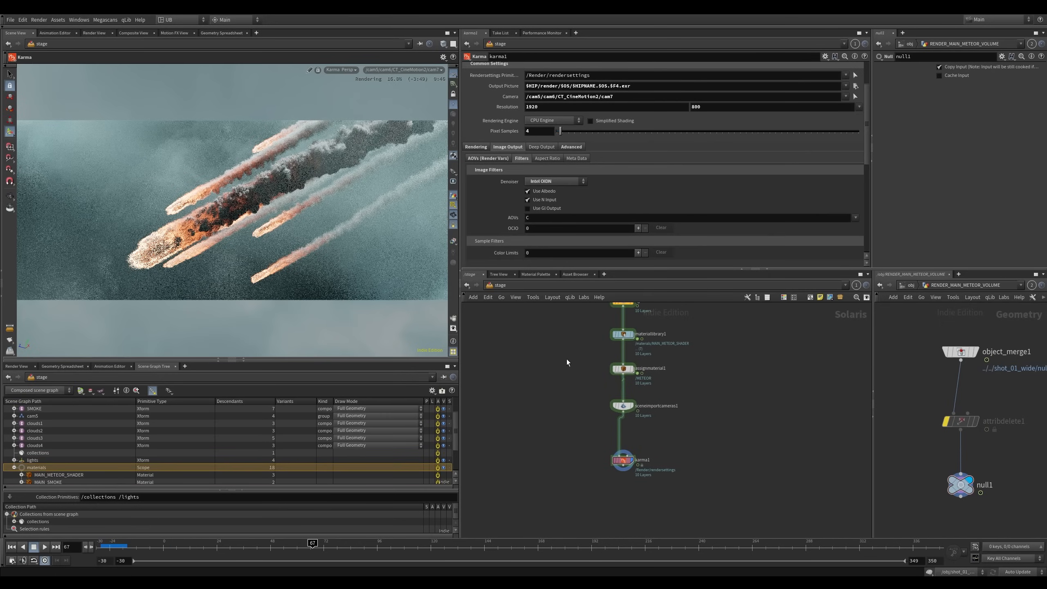
# Switch to the object level and inspect the meteor and its debris trails from several angles
pyautogui.press('1')
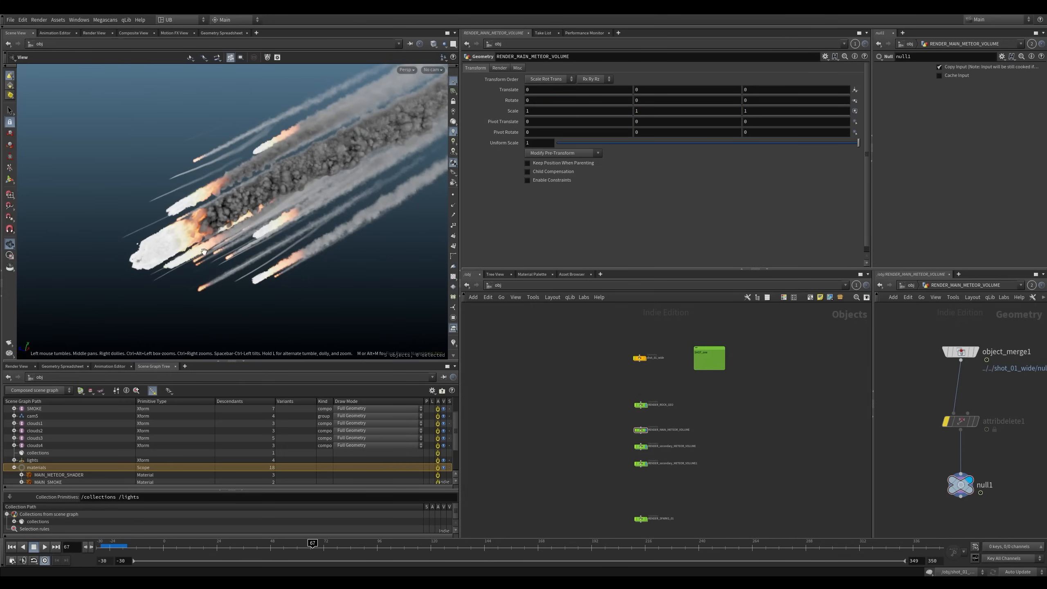
pyautogui.moveTo(204, 252); pyautogui.dragTo(218, 280)
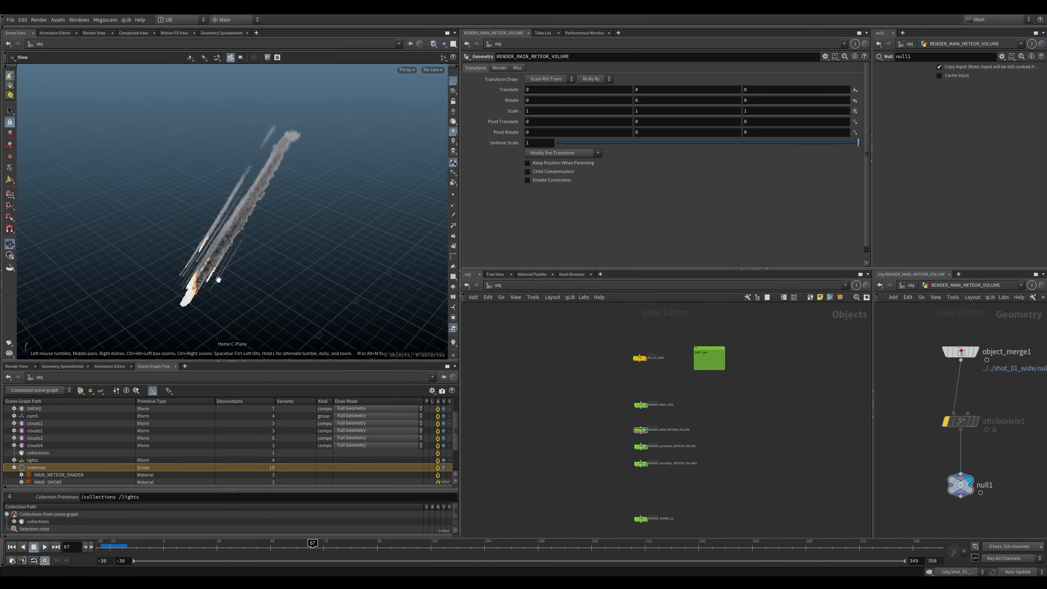
pyautogui.moveTo(219, 280); pyautogui.dragTo(232, 217, button='middle')
pyautogui.moveTo(232, 217); pyautogui.dragTo(218, 266, button='right')
pyautogui.moveTo(218, 266); pyautogui.dragTo(219, 218)
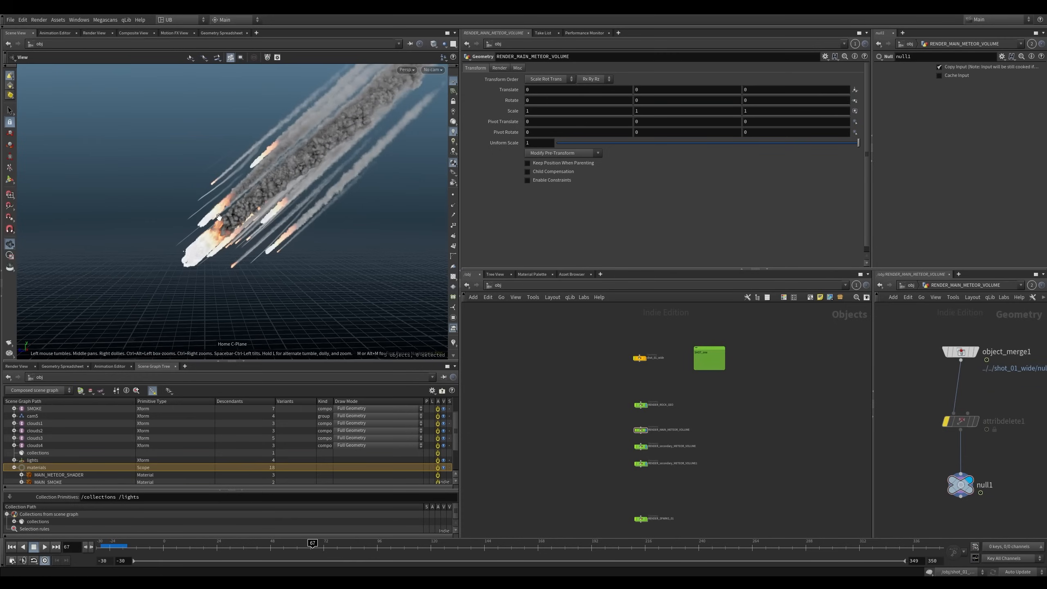
# Enter the Clouds11 object, frame and orbit its cloud volume for inspection, and return to the object level
pyautogui.moveTo(540, 363); pyautogui.dragTo(542, 422, button='middle')
pyautogui.scroll(-2, 573, 359)
pyautogui.moveTo(576, 357); pyautogui.dragTo(580, 426, button='middle')
pyautogui.scroll(3, 571, 371)
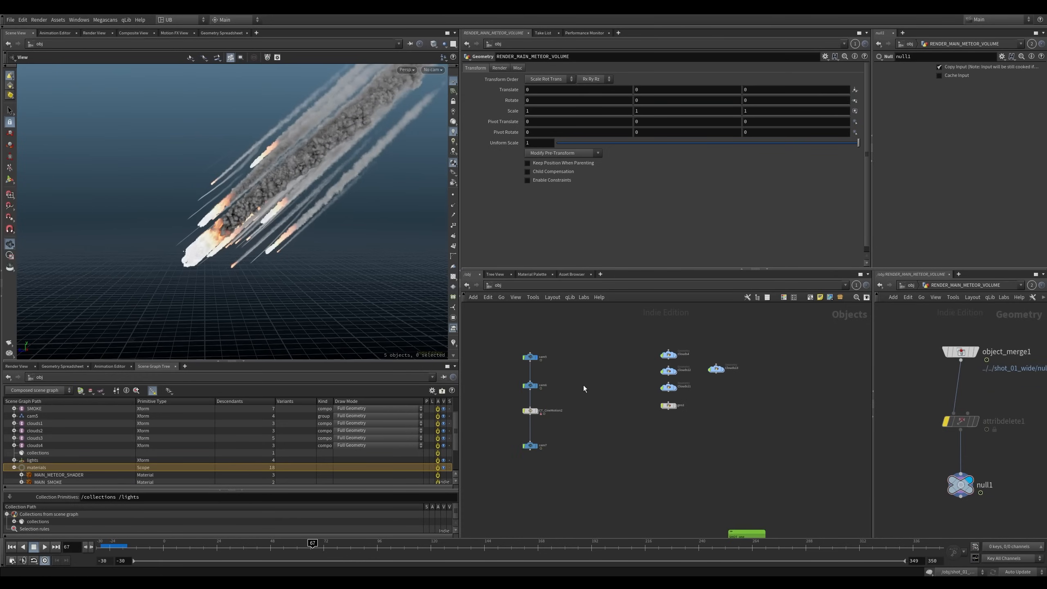
pyautogui.moveTo(584, 382); pyautogui.dragTo(502, 380, button='middle')
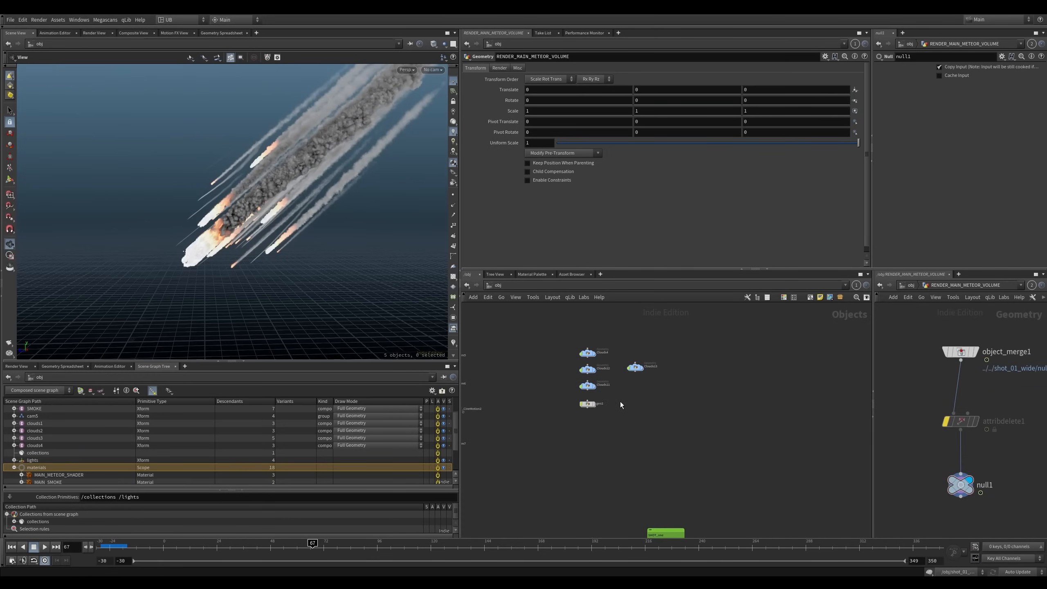
pyautogui.scroll(2, 618, 396)
pyautogui.press('i')
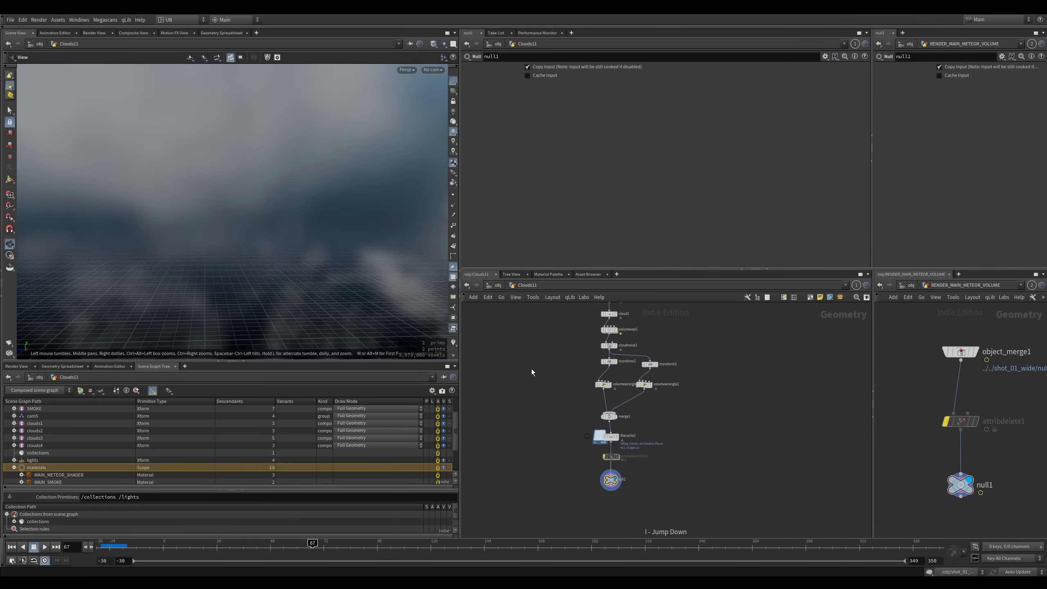
pyautogui.press('f')
pyautogui.moveTo(263, 216); pyautogui.dragTo(325, 194)
pyautogui.moveTo(272, 227); pyautogui.dragTo(260, 192)
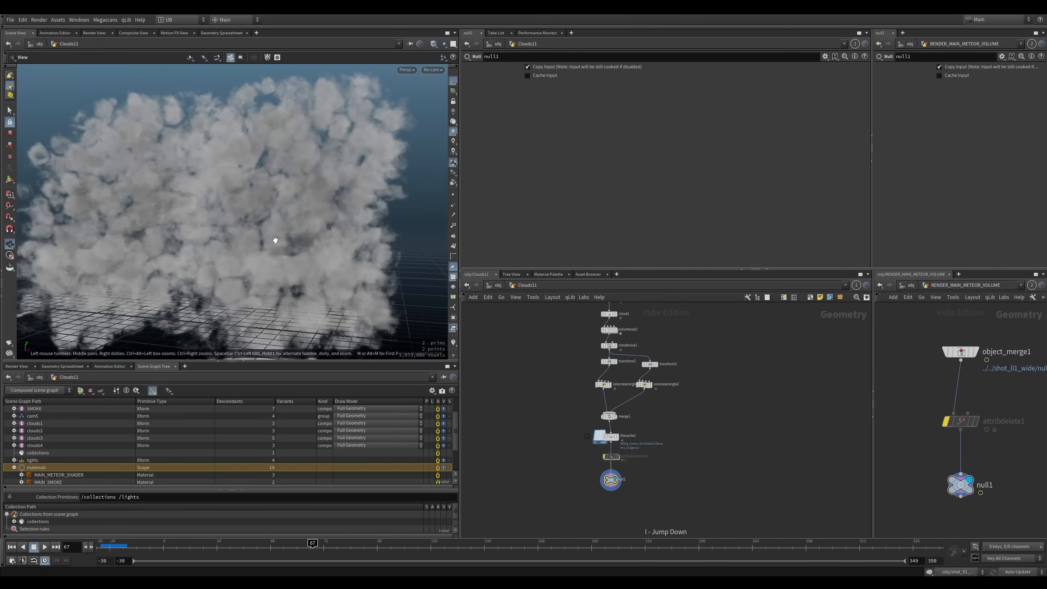
pyautogui.press('u')
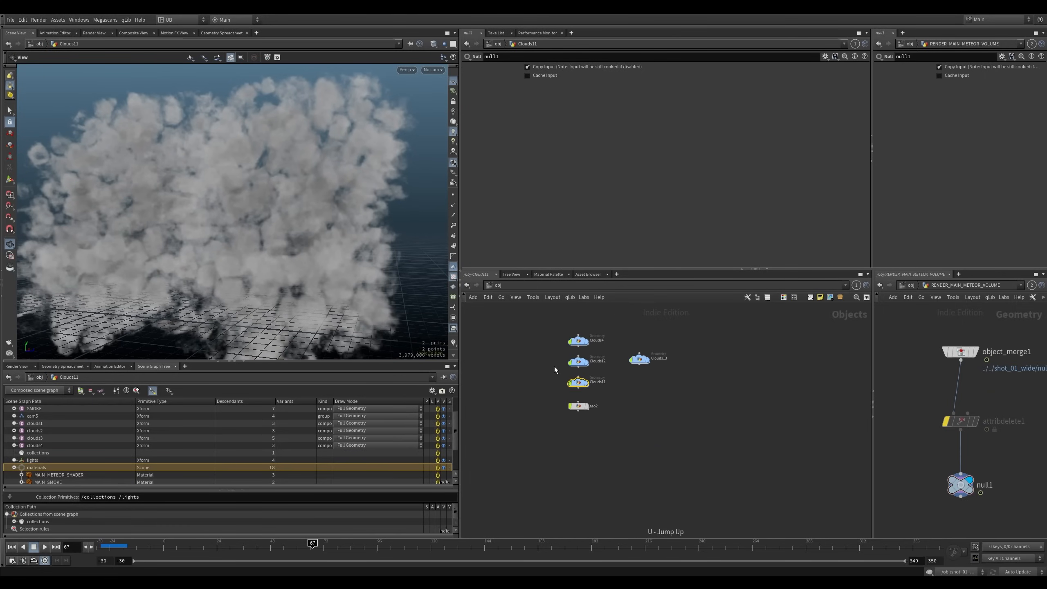
# Display and frame the Clouds12 object, examine its clouds around the meteor, and clear the selection
pyautogui.click(570, 362)
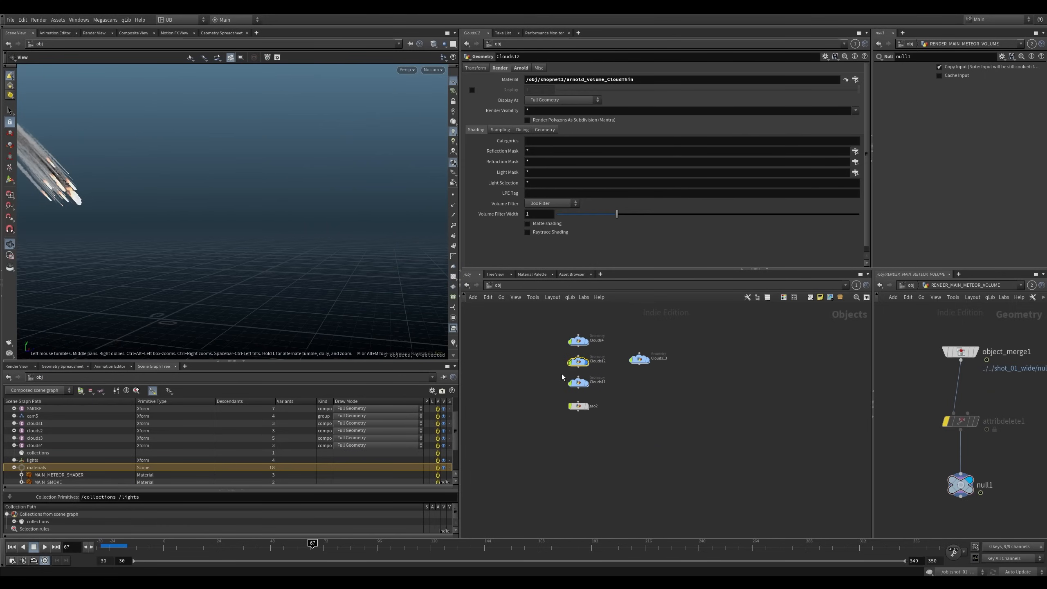
pyautogui.press('f')
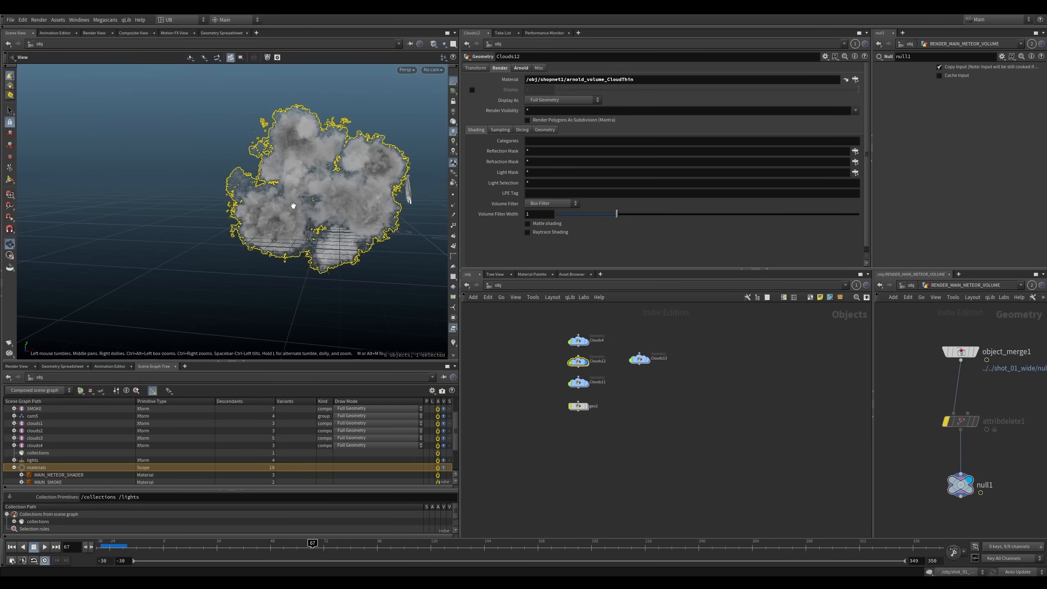
pyautogui.moveTo(293, 205); pyautogui.dragTo(358, 247)
pyautogui.moveTo(308, 222); pyautogui.dragTo(230, 213)
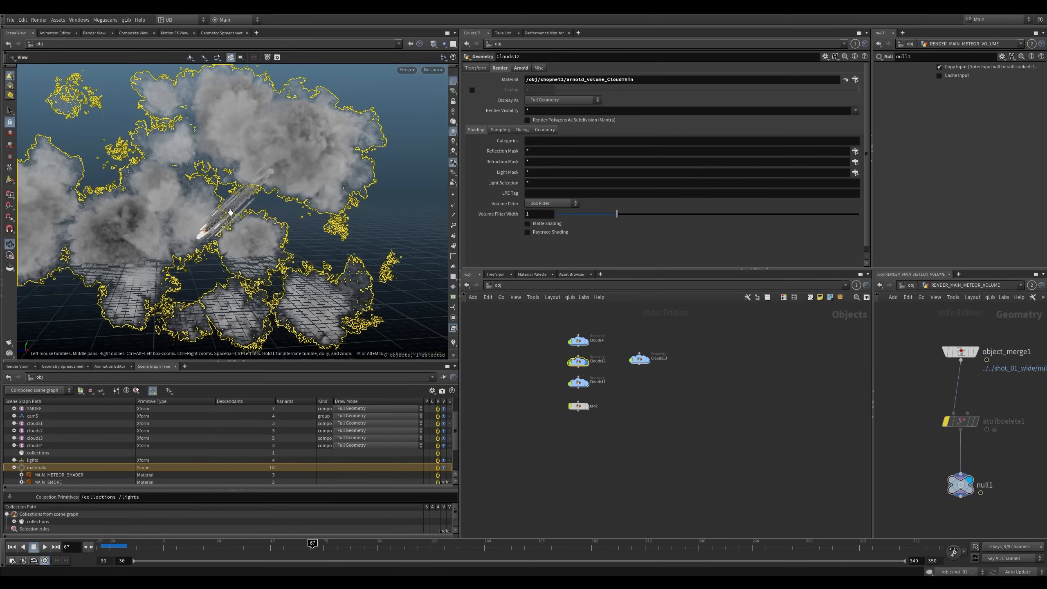
pyautogui.moveTo(231, 213); pyautogui.dragTo(313, 197, button='right')
pyautogui.moveTo(303, 218); pyautogui.dragTo(351, 233)
pyautogui.click(351, 232)
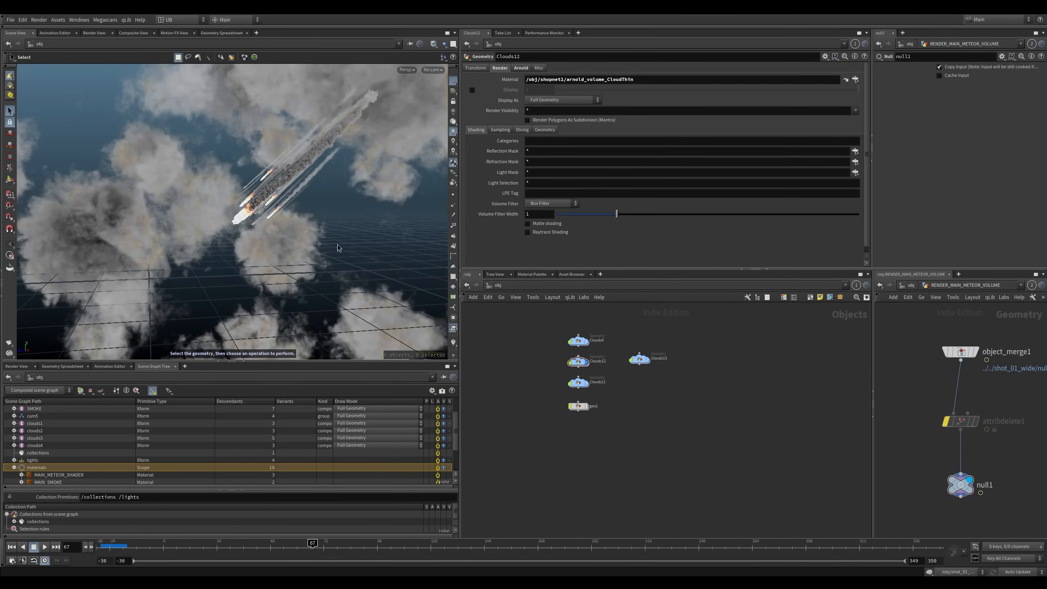
# Set the display flag on the column of cloud objects together and examine the meteor among them
pyautogui.press('r')
pyautogui.moveTo(607, 329); pyautogui.dragTo(577, 409)
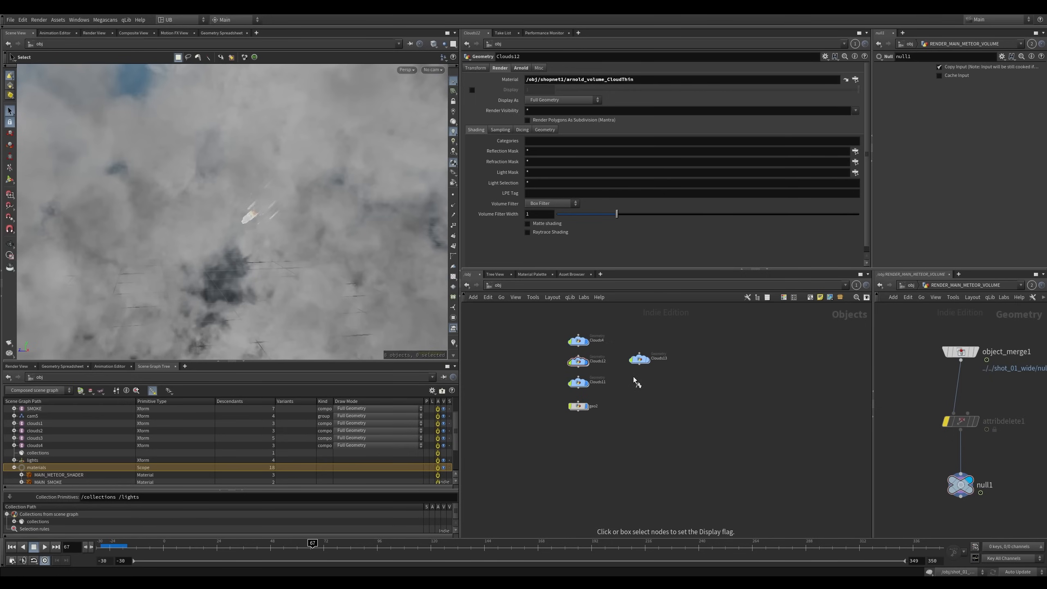
pyautogui.moveTo(321, 181)
pyautogui.keyDown('alt'); pyautogui.mouseDown(button='right')
pyautogui.moveTo(357, 174)
pyautogui.moveTo(320, 191)
pyautogui.mouseUp(button='right'); pyautogui.keyUp('alt')
pyautogui.keyDown('alt'); pyautogui.moveTo(319, 191); pyautogui.dragTo(275, 196); pyautogui.keyUp('alt')
pyautogui.keyDown('alt'); pyautogui.moveTo(276, 196); pyautogui.dragTo(307, 224, button='right'); pyautogui.keyUp('alt')
pyautogui.moveTo(637, 439); pyautogui.dragTo(611, 365, button='middle')
pyautogui.scroll(-4, 624, 405)
pyautogui.moveTo(567, 401); pyautogui.dragTo(580, 421, button='middle')
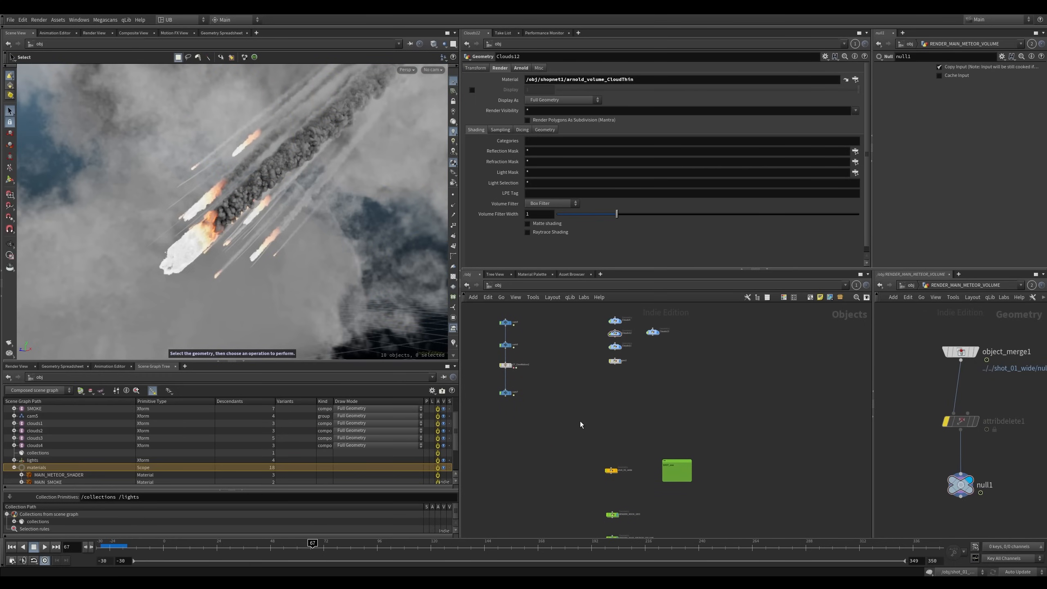